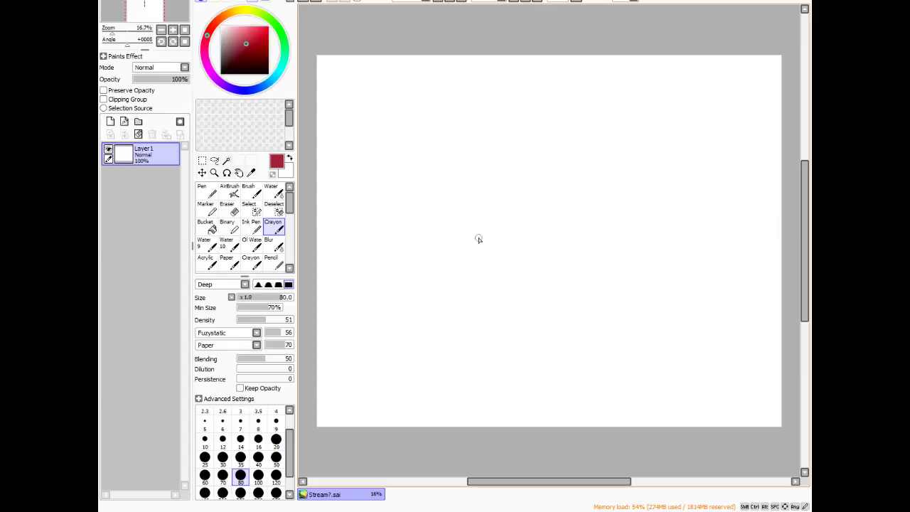
pyautogui.press('[')
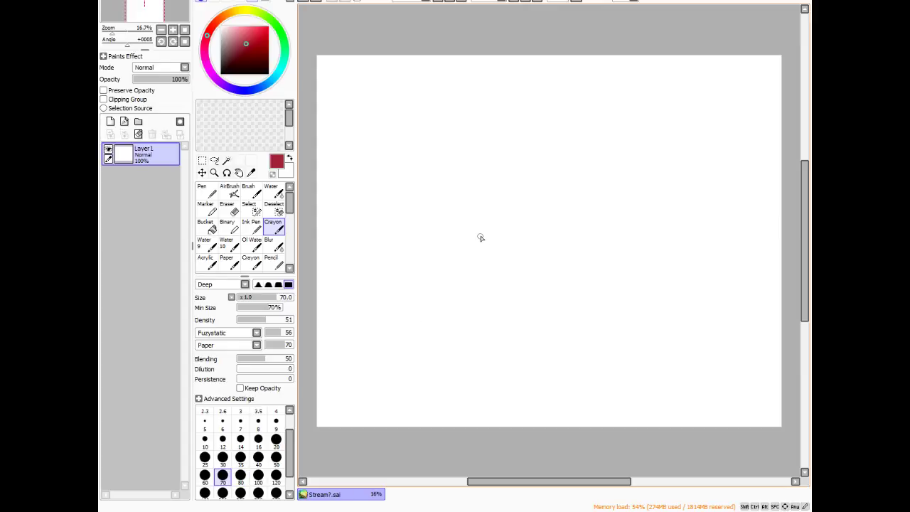
pyautogui.press('[')
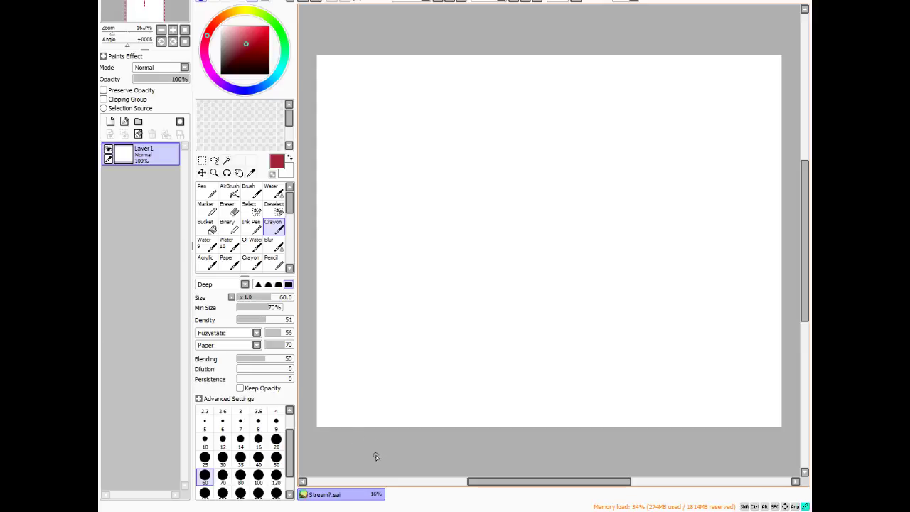
pyautogui.press('[')
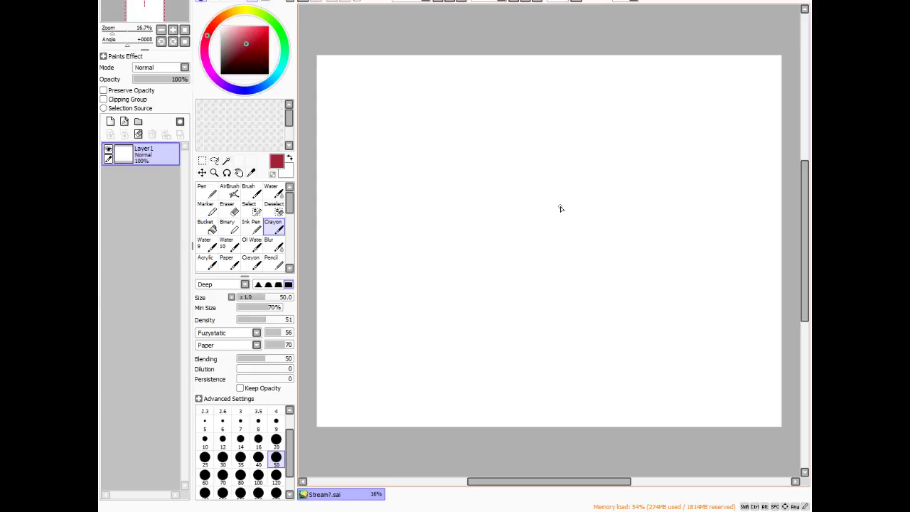
pyautogui.press(']')
pyautogui.press(']')
pyautogui.press(']')
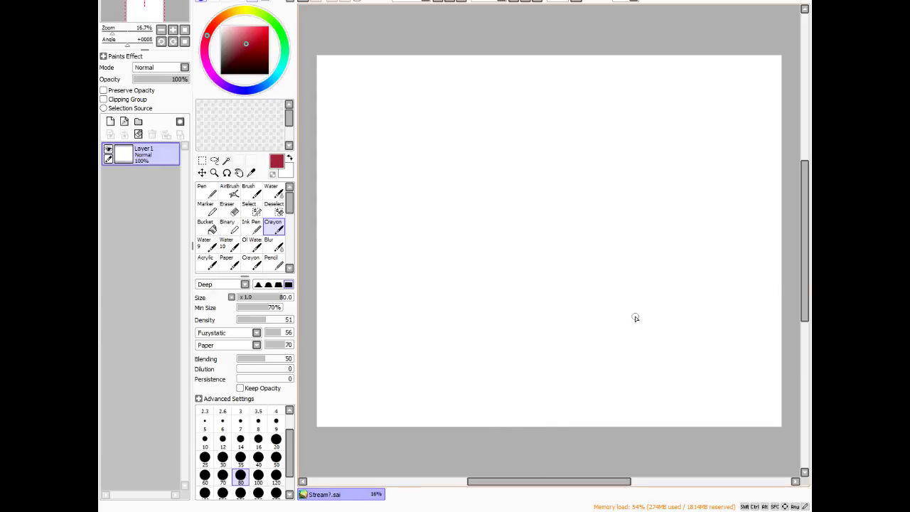
# - Add a linework layer, activate its Line tool and set the drawing colour to black
pyautogui.click(124, 121)
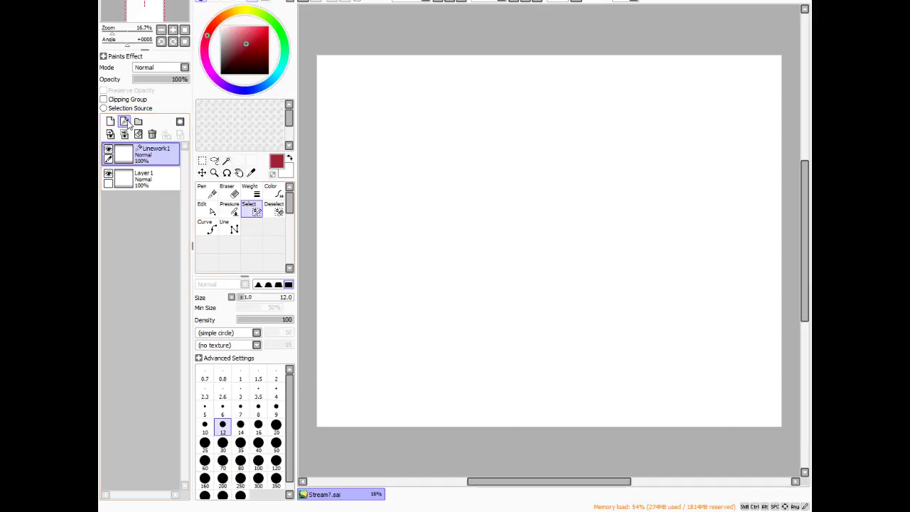
pyautogui.click(229, 228)
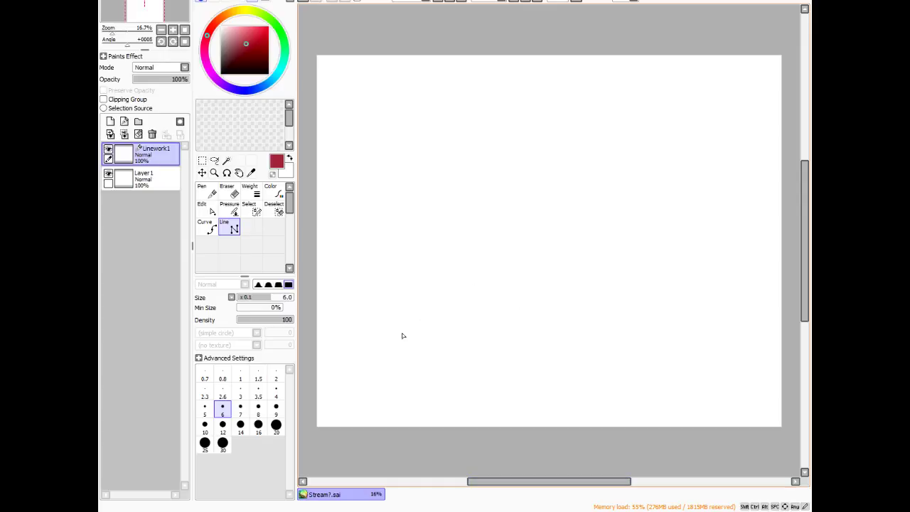
pyautogui.moveTo(249, 50); pyautogui.dragTo(267, 73)
# - Return to Layer1 with the Crayon brush and pick an olive-yellow drawing colour
pyautogui.click(162, 175)
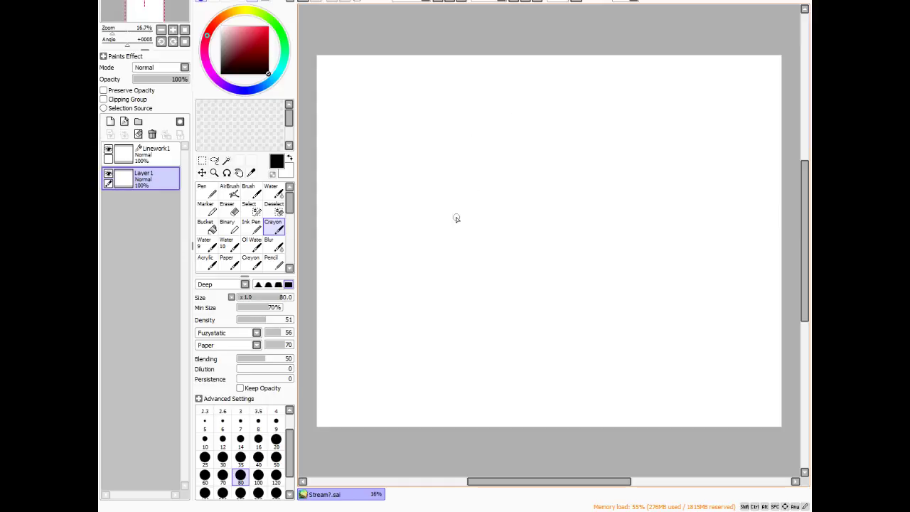
pyautogui.moveTo(233, 13); pyautogui.dragTo(245, 20)
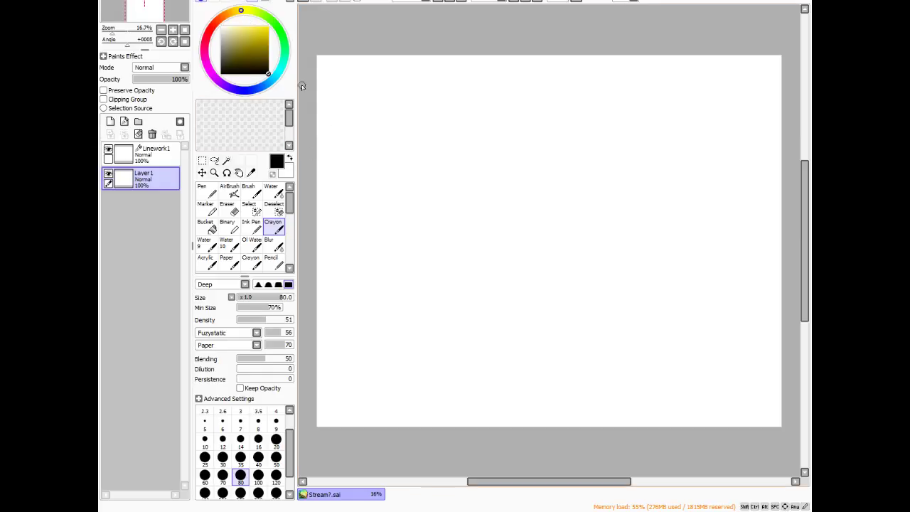
pyautogui.moveTo(254, 52); pyautogui.dragTo(250, 50)
pyautogui.click(235, 13)
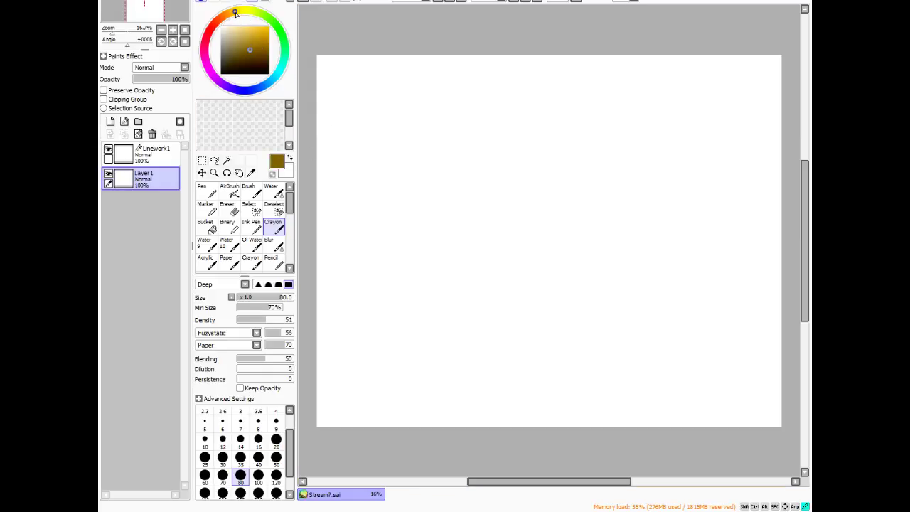
pyautogui.moveTo(235, 13); pyautogui.dragTo(244, 49)
pyautogui.click(245, 39)
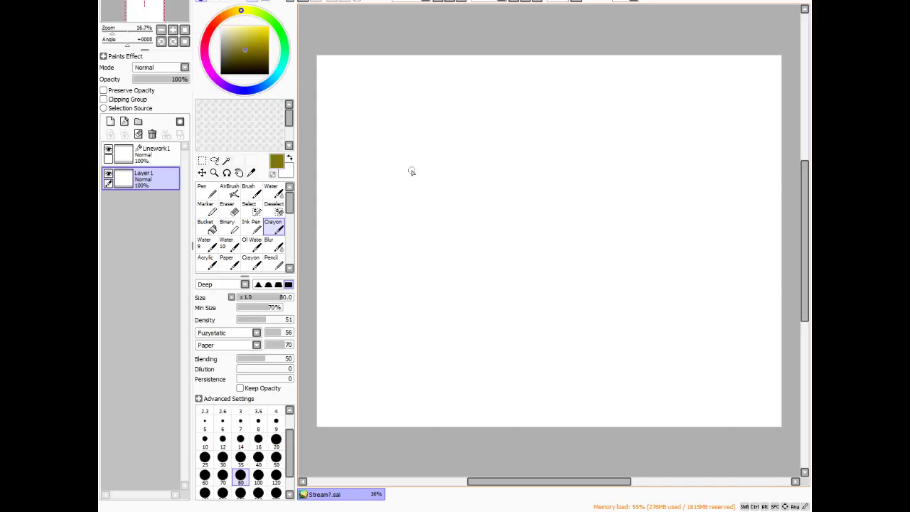
# - Sketch a rough animal head with a circle, guidelines, muzzle, eye and ear in the canvas's upper-left area, and clear the layer
pyautogui.moveTo(439, 132)
pyautogui.mouseDown()
pyautogui.moveTo(389, 169)
pyautogui.moveTo(430, 134)
pyautogui.moveTo(387, 161)
pyautogui.moveTo(408, 154)
pyautogui.moveTo(396, 206)
pyautogui.moveTo(400, 159)
pyautogui.moveTo(427, 213)
pyautogui.moveTo(407, 212)
pyautogui.moveTo(437, 204)
pyautogui.moveTo(454, 147)
pyautogui.moveTo(464, 144)
pyautogui.moveTo(438, 133)
pyautogui.moveTo(467, 173)
pyautogui.moveTo(465, 195)
pyautogui.moveTo(436, 136)
pyautogui.moveTo(442, 211)
pyautogui.mouseUp()
pyautogui.moveTo(447, 139)
pyautogui.mouseDown()
pyautogui.moveTo(448, 213)
pyautogui.moveTo(449, 199)
pyautogui.mouseUp()
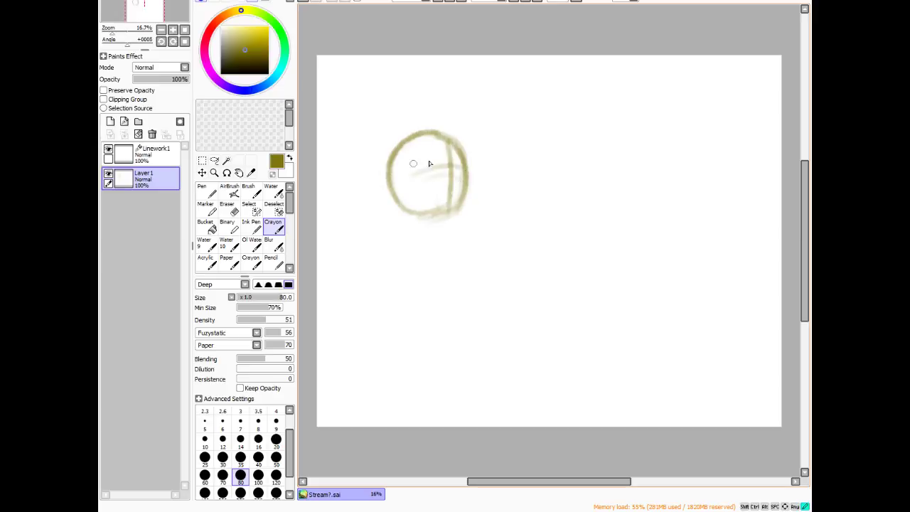
pyautogui.moveTo(414, 164); pyautogui.dragTo(466, 169)
pyautogui.moveTo(463, 161); pyautogui.dragTo(493, 186)
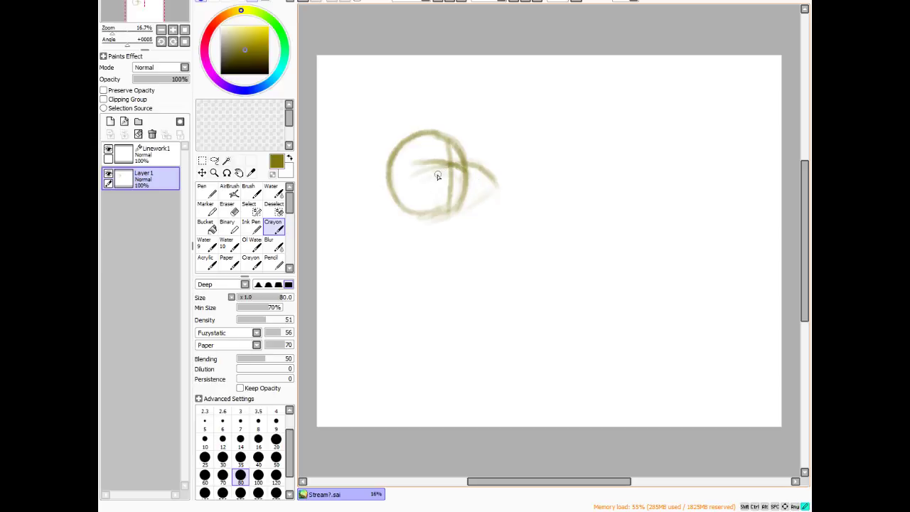
pyautogui.moveTo(408, 186)
pyautogui.mouseDown()
pyautogui.moveTo(452, 206)
pyautogui.moveTo(412, 199)
pyautogui.moveTo(495, 207)
pyautogui.moveTo(496, 173)
pyautogui.moveTo(490, 209)
pyautogui.moveTo(483, 171)
pyautogui.moveTo(472, 212)
pyautogui.moveTo(477, 201)
pyautogui.moveTo(457, 174)
pyautogui.moveTo(468, 170)
pyautogui.moveTo(475, 191)
pyautogui.moveTo(416, 160)
pyautogui.moveTo(448, 152)
pyautogui.moveTo(415, 168)
pyautogui.moveTo(420, 151)
pyautogui.moveTo(440, 150)
pyautogui.moveTo(442, 162)
pyautogui.moveTo(418, 172)
pyautogui.moveTo(413, 163)
pyautogui.moveTo(453, 154)
pyautogui.mouseUp()
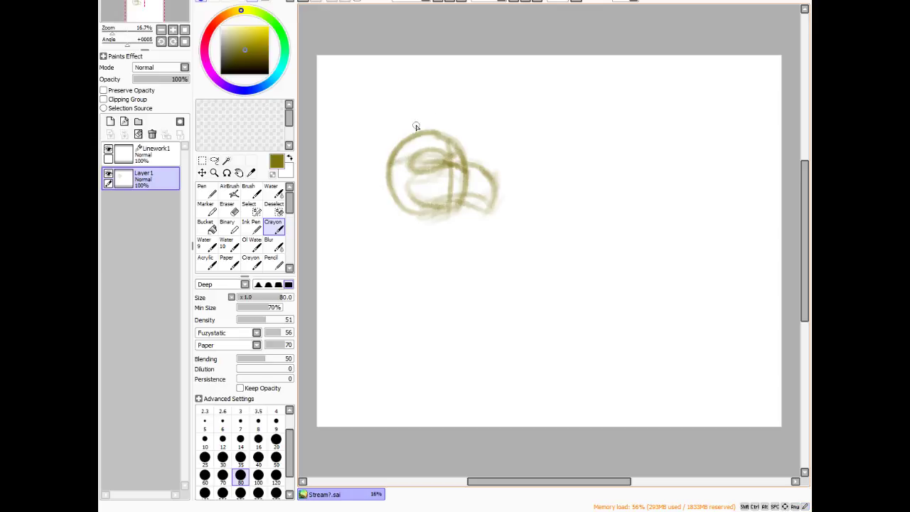
pyautogui.moveTo(398, 138)
pyautogui.mouseDown()
pyautogui.moveTo(392, 166)
pyautogui.moveTo(378, 150)
pyautogui.moveTo(393, 171)
pyautogui.moveTo(373, 186)
pyautogui.moveTo(371, 171)
pyautogui.moveTo(405, 206)
pyautogui.moveTo(371, 190)
pyautogui.moveTo(407, 197)
pyautogui.moveTo(396, 214)
pyautogui.moveTo(434, 213)
pyautogui.mouseUp()
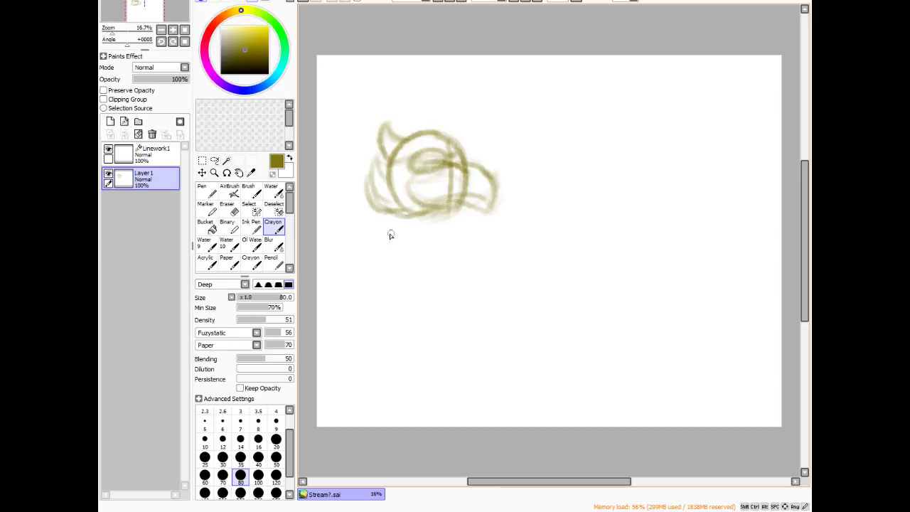
pyautogui.click(138, 134)
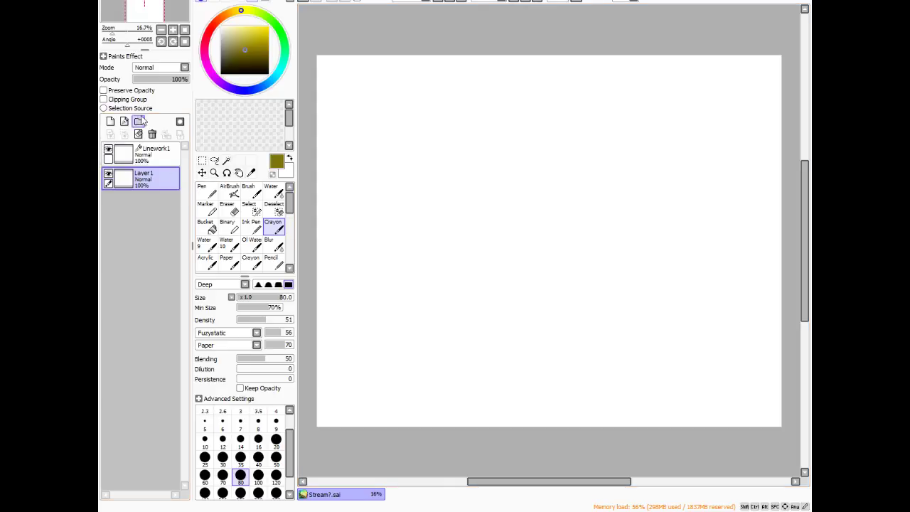
# - Activate the Bucket tool and pick a dark green colour
pyautogui.click(211, 228)
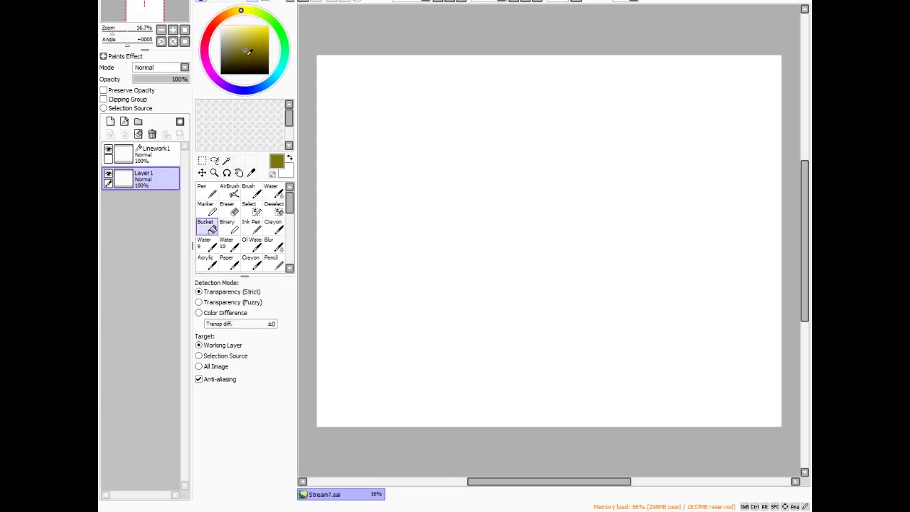
pyautogui.click(225, 63)
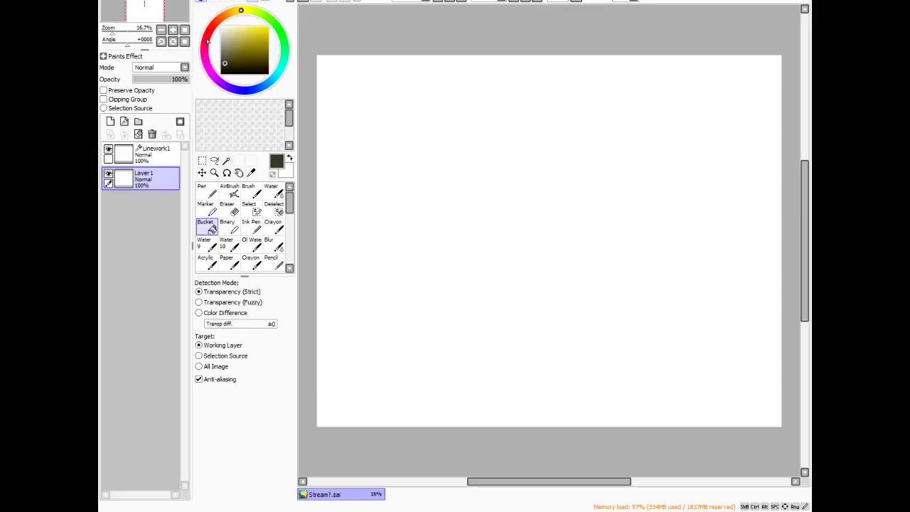
pyautogui.moveTo(207, 41); pyautogui.dragTo(276, 53)
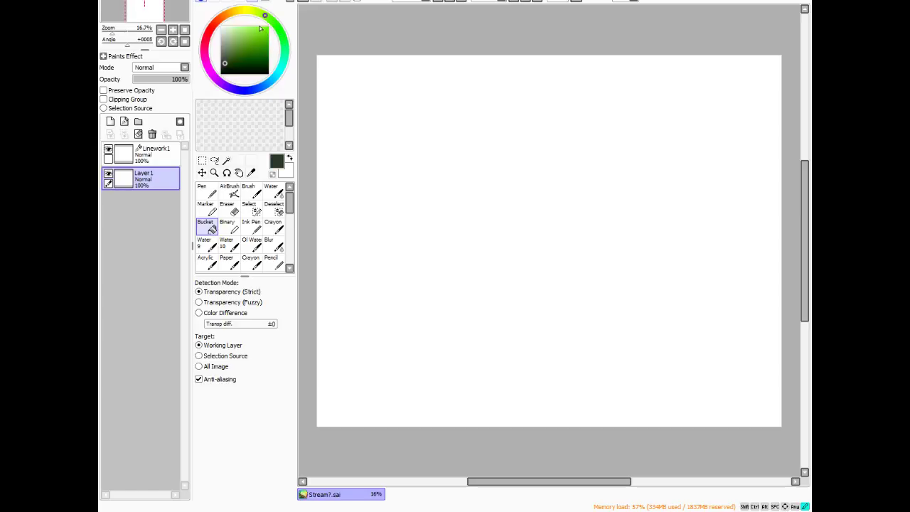
pyautogui.moveTo(242, 51); pyautogui.dragTo(241, 58)
# - Activate the AirBrush and increase its size to 500
pyautogui.click(234, 194)
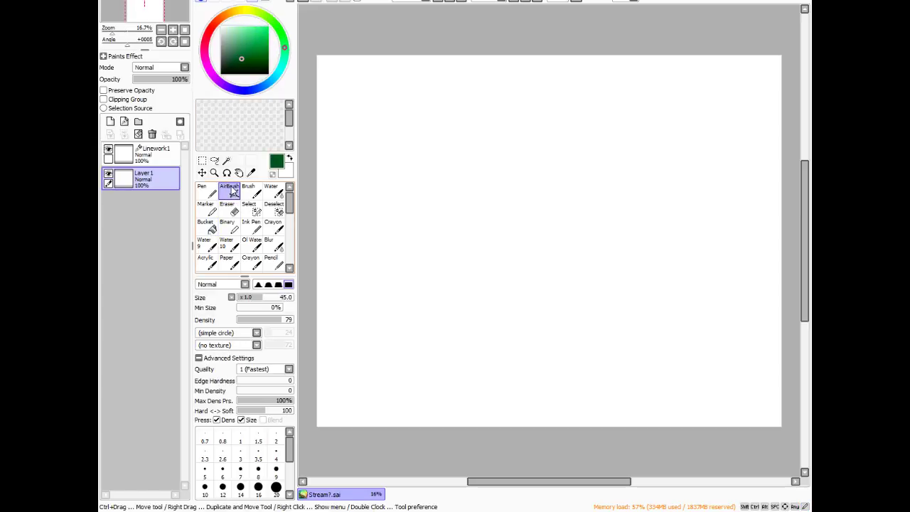
pyautogui.press(']')
pyautogui.press(']')
pyautogui.press(']')
pyautogui.press(']')
pyautogui.press(']')
pyautogui.press(']')
pyautogui.press(']')
pyautogui.press(']')
pyautogui.press(']')
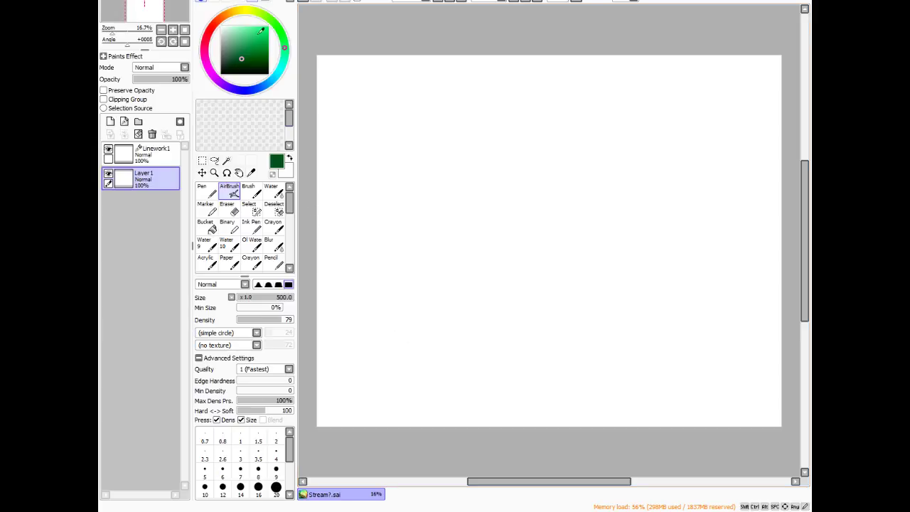
# - Change the drawing colour to a muted grey-teal and delete the linework layer
pyautogui.click(281, 66)
pyautogui.moveTo(236, 61); pyautogui.dragTo(230, 50)
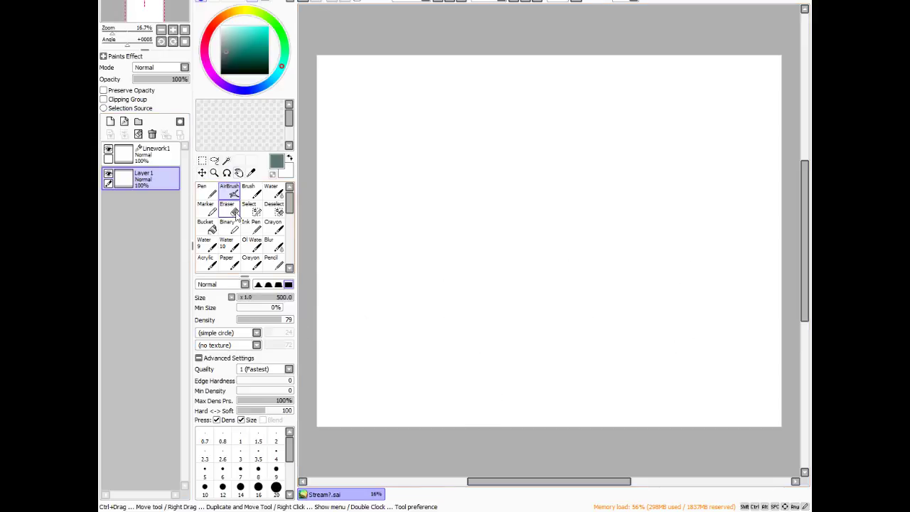
pyautogui.click(124, 162)
pyautogui.click(151, 134)
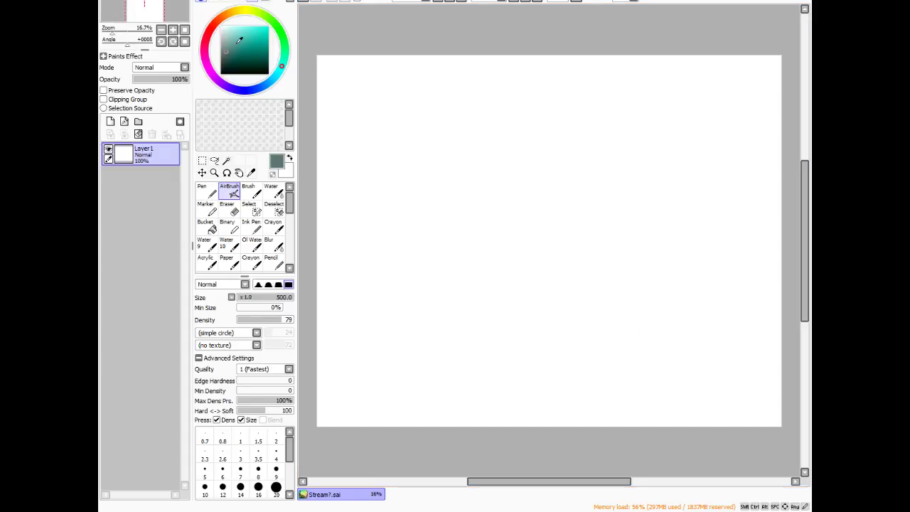
pyautogui.moveTo(239, 40); pyautogui.dragTo(230, 37)
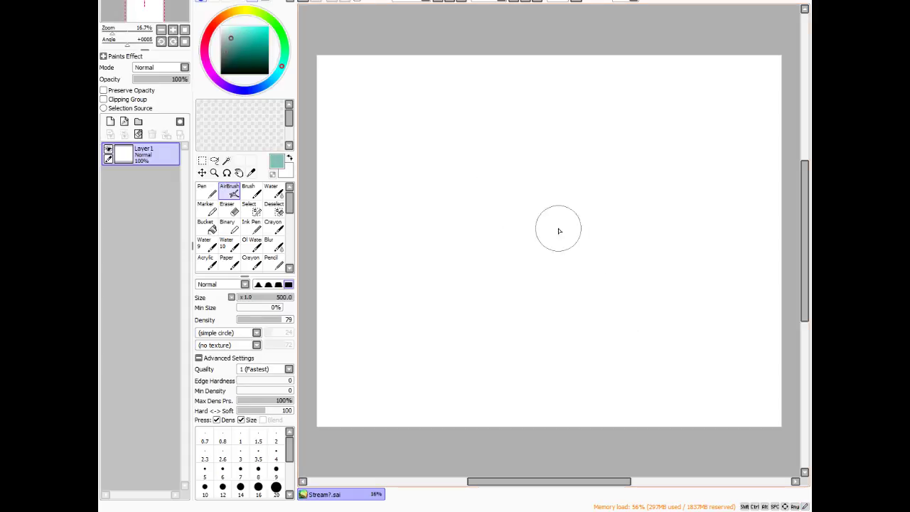
pyautogui.press('[')
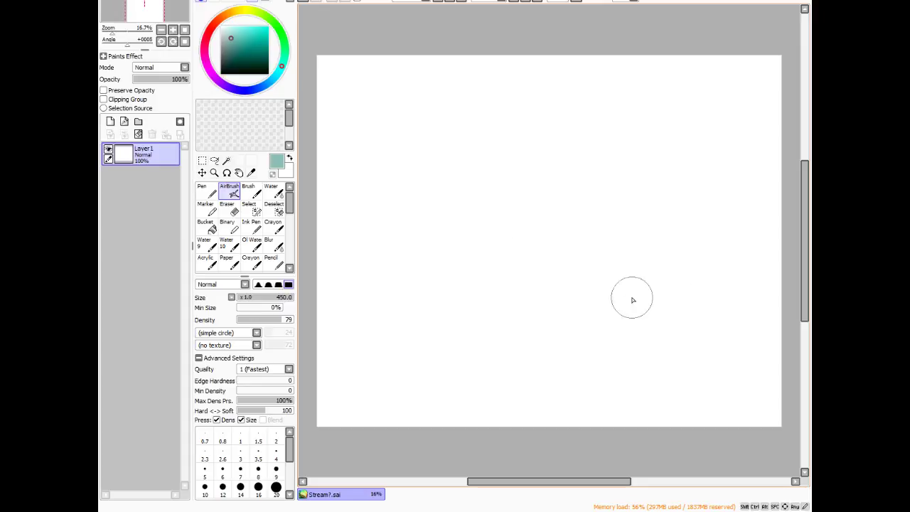
pyautogui.press(']')
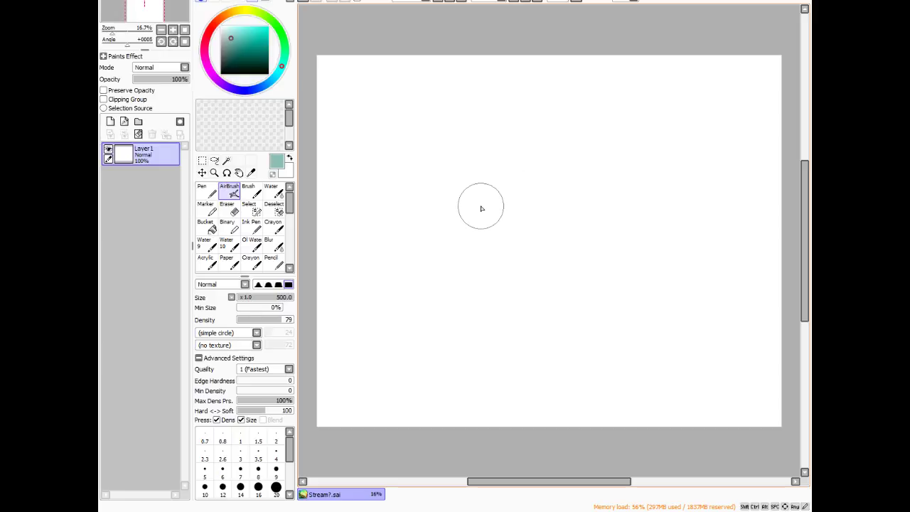
pyautogui.press('[')
pyautogui.press('[')
pyautogui.press('[')
pyautogui.press('[')
pyautogui.press('[')
pyautogui.press(']')
pyautogui.press(']')
pyautogui.press(']')
pyautogui.press(']')
pyautogui.press(']')
# - Fill the whole of Layer1 with a pale grey-teal using the Bucket tool
pyautogui.click(225, 37)
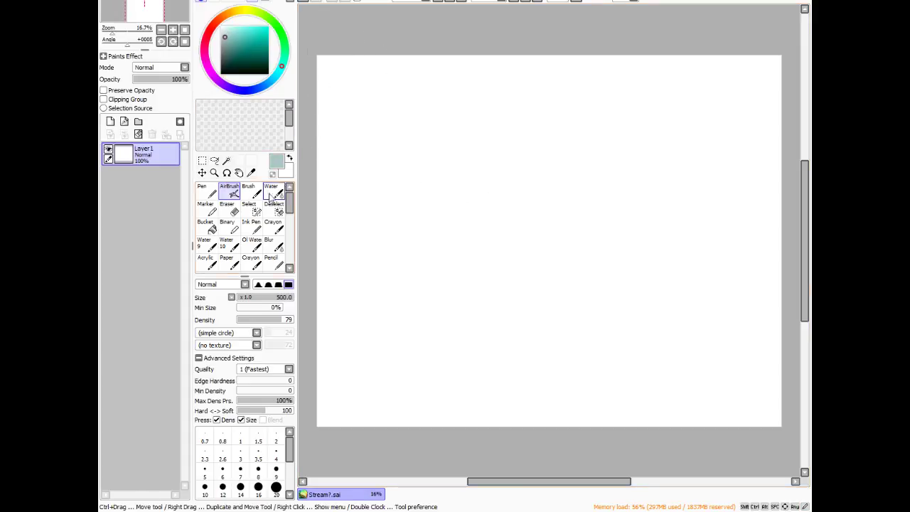
pyautogui.click(206, 226)
pyautogui.click(327, 348)
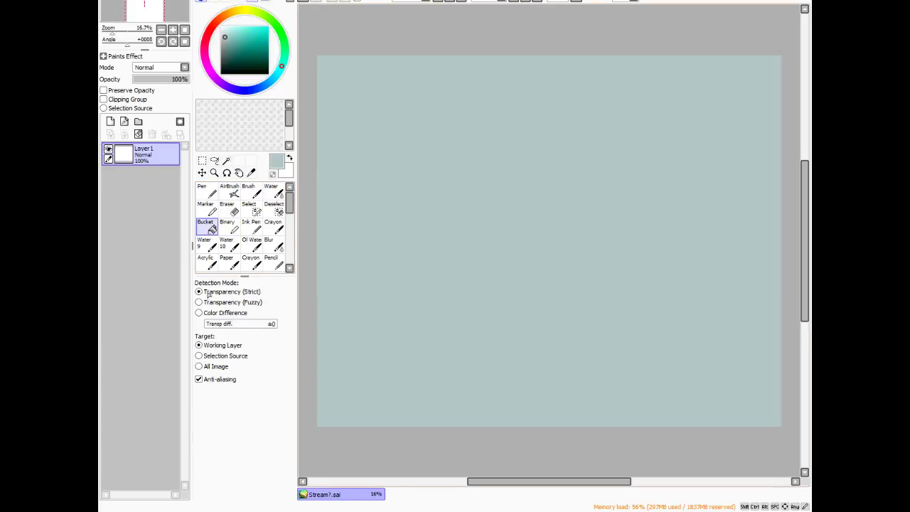
# - Pick a darker grey-teal colour and switch back to the AirBrush
pyautogui.click(227, 44)
pyautogui.click(225, 50)
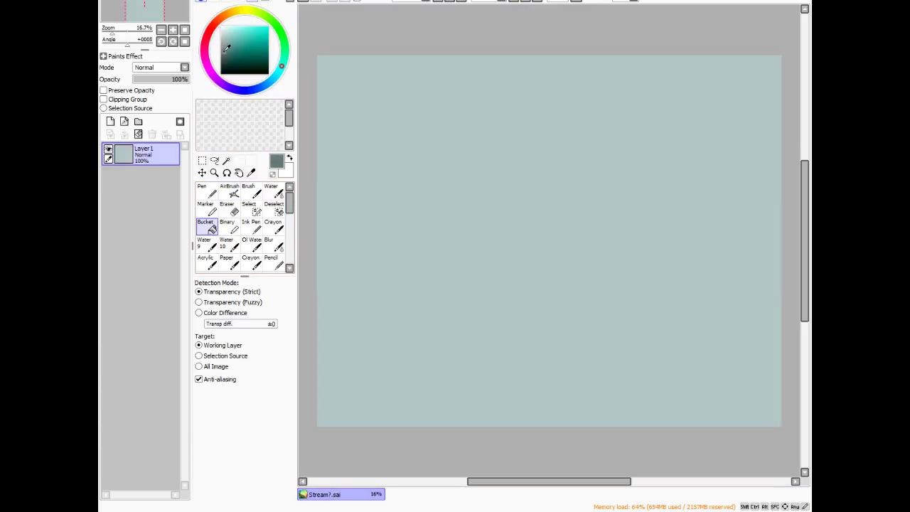
pyautogui.click(230, 192)
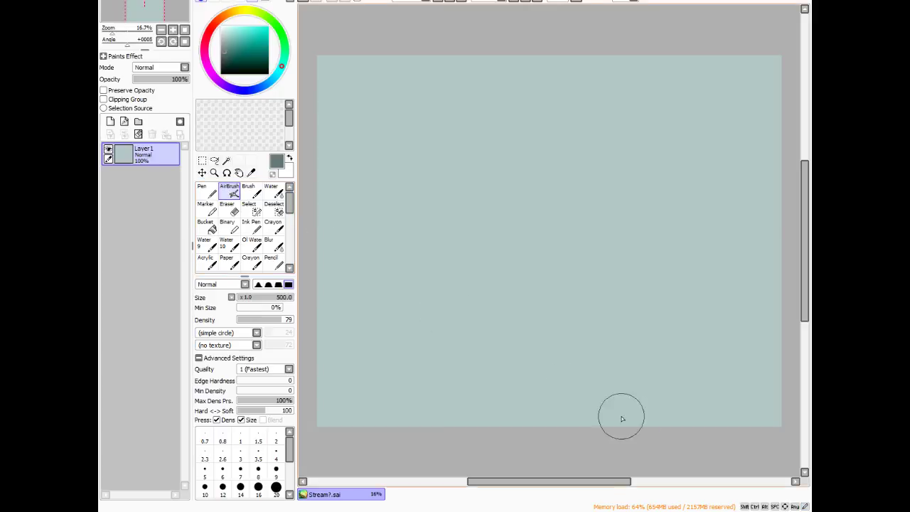
pyautogui.click(226, 173)
pyautogui.moveTo(411, 191)
pyautogui.mouseDown()
pyautogui.moveTo(690, 121)
pyautogui.moveTo(662, 56)
pyautogui.mouseUp()
pyautogui.click(231, 192)
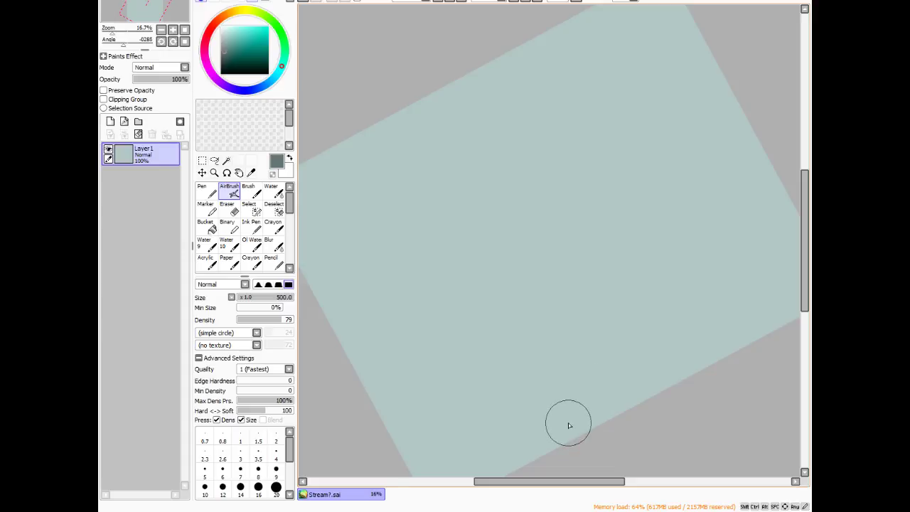
pyautogui.scroll(-2, 463, 181)
pyautogui.scroll(1, 504, 318)
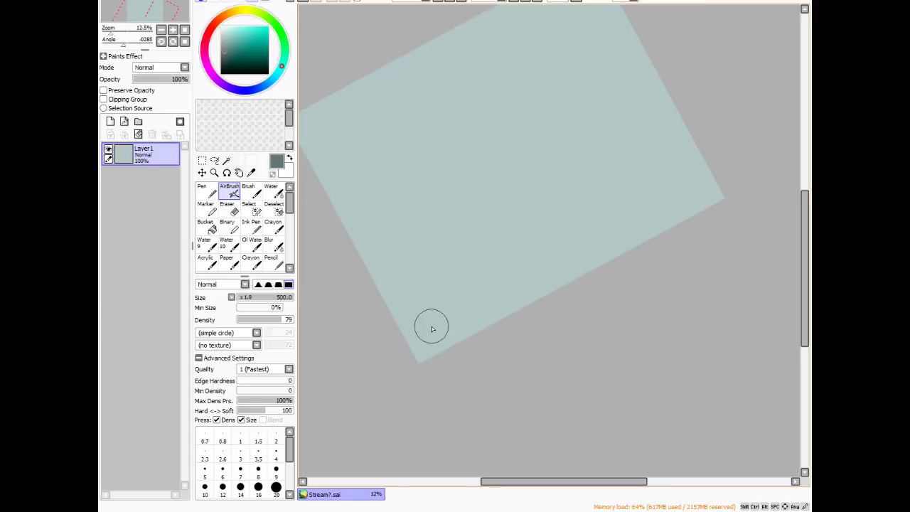
# - Add a linework layer above the filled background and set up its Curve tool with black
pyautogui.click(124, 121)
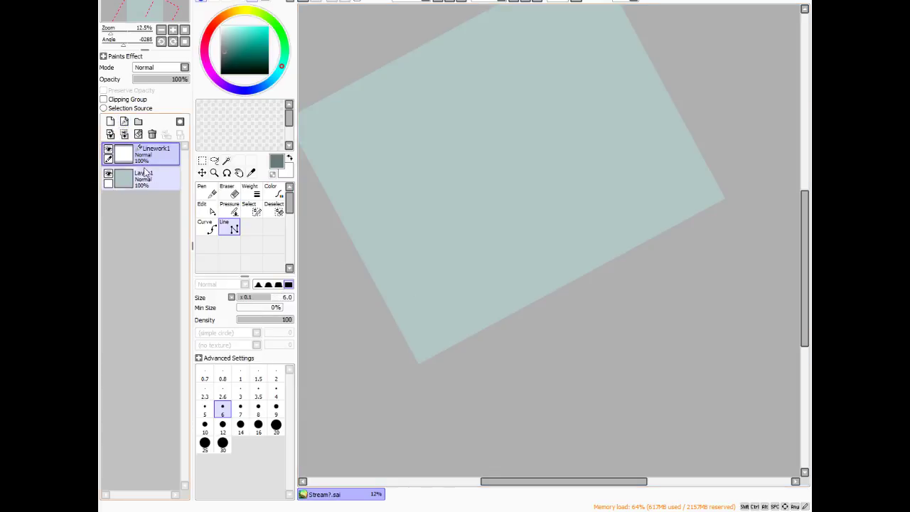
pyautogui.moveTo(252, 48); pyautogui.dragTo(299, 107)
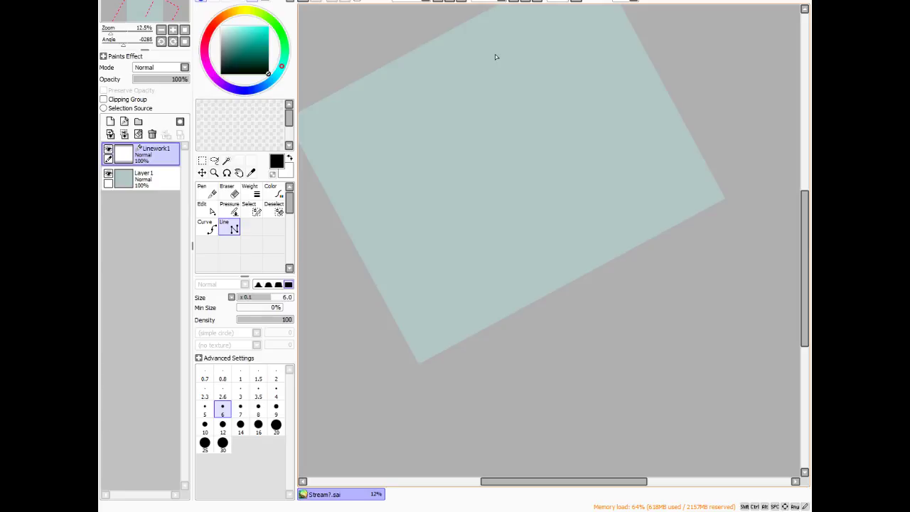
pyautogui.click(496, 3)
pyautogui.scroll(2, 807, 203)
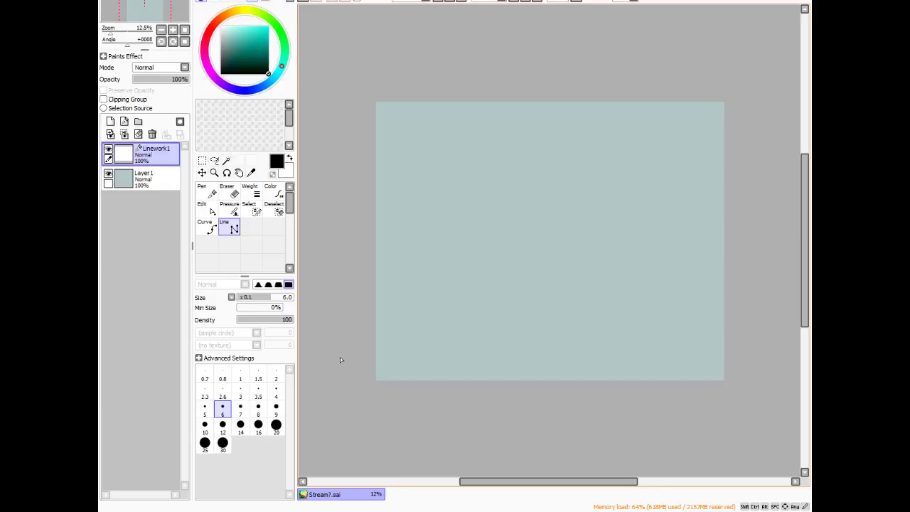
pyautogui.click(206, 226)
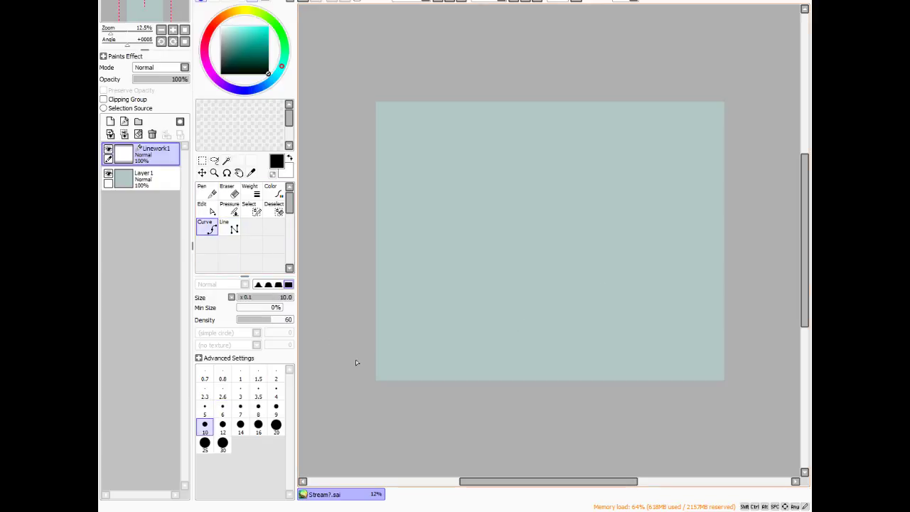
# - Draw a gently rising straight black line across the lower part of the canvas with the size 6 Line tool, reaching past both side edges
pyautogui.click(229, 226)
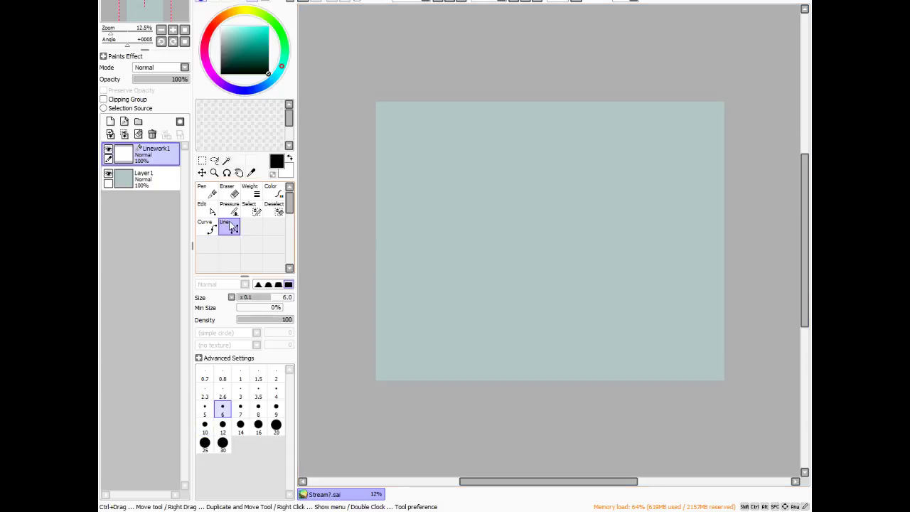
pyautogui.click(370, 349)
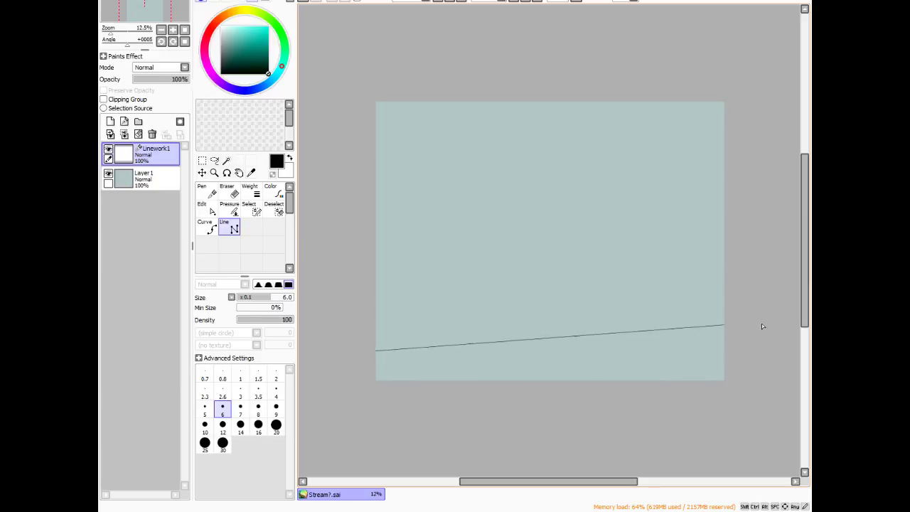
pyautogui.click(776, 281)
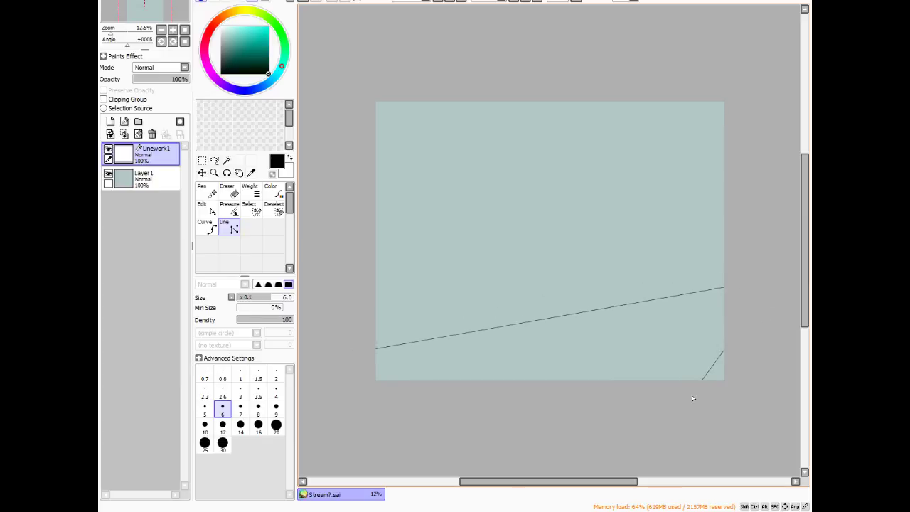
pyautogui.rightClick(688, 329)
pyautogui.click(207, 209)
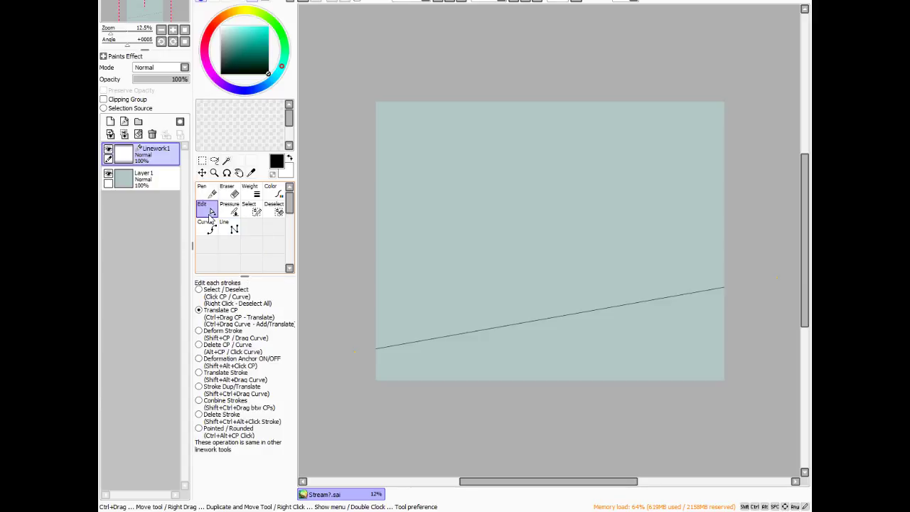
# - Draw a second, steeper straight line above the first, with both end points outside the canvas
pyautogui.click(229, 226)
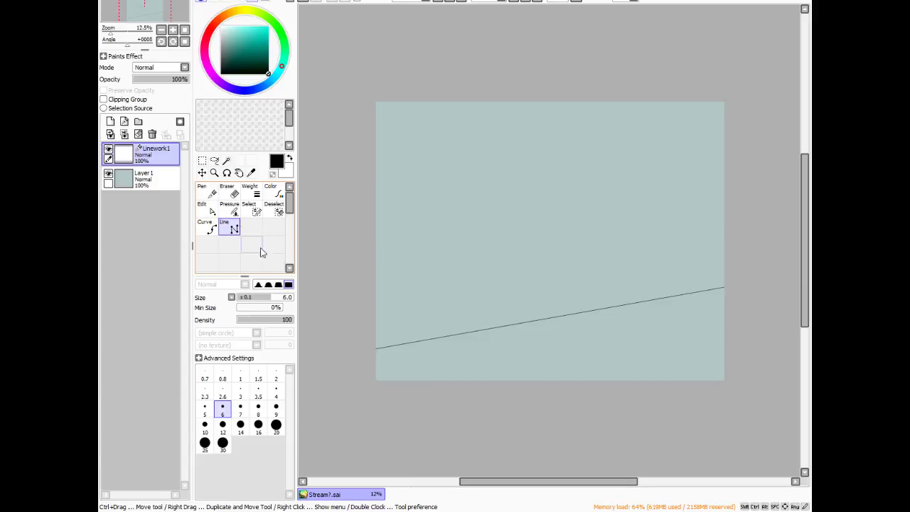
pyautogui.click(321, 330)
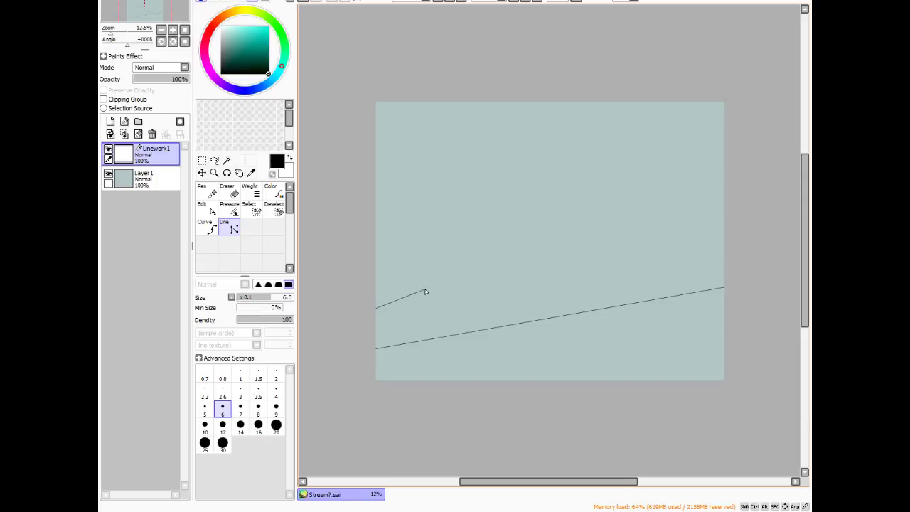
pyautogui.click(782, 190)
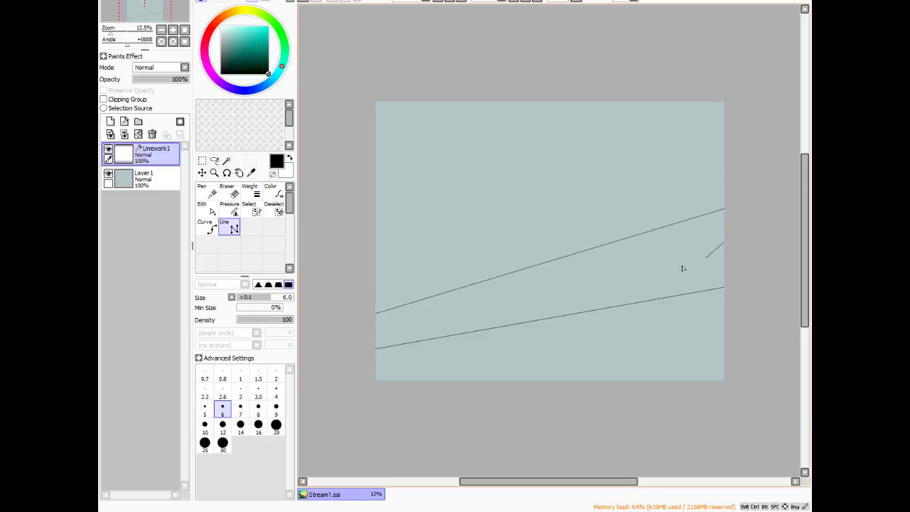
pyautogui.rightClick(563, 276)
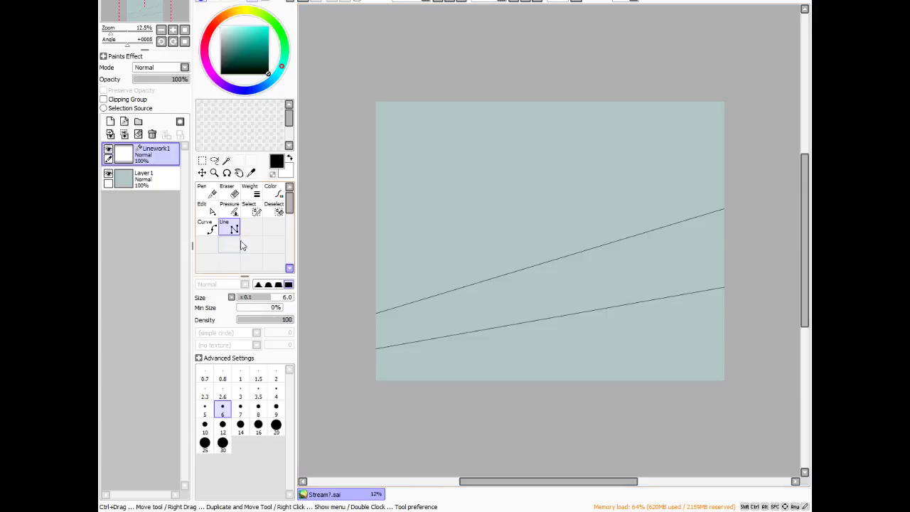
# - Move the upper line's left control point further down and away from the canvas with the linework Edit tool
pyautogui.click(206, 208)
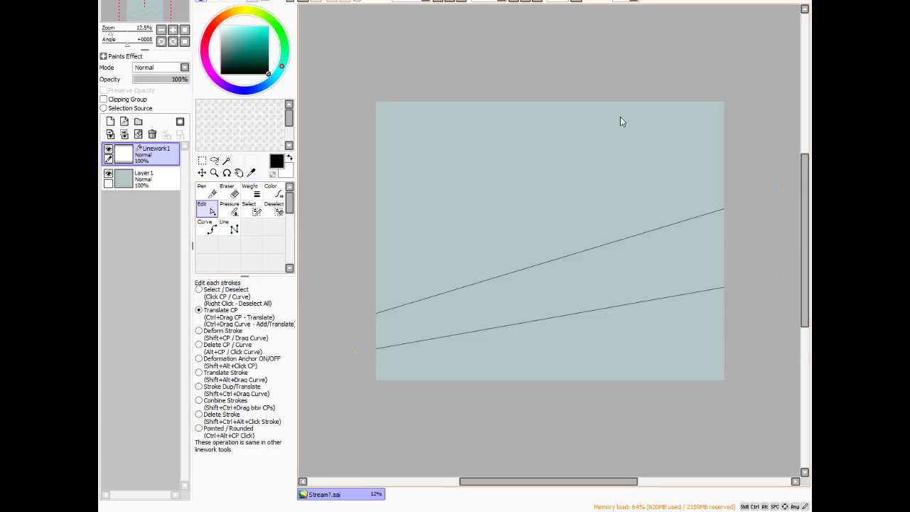
pyautogui.scroll(-1, 620, 122)
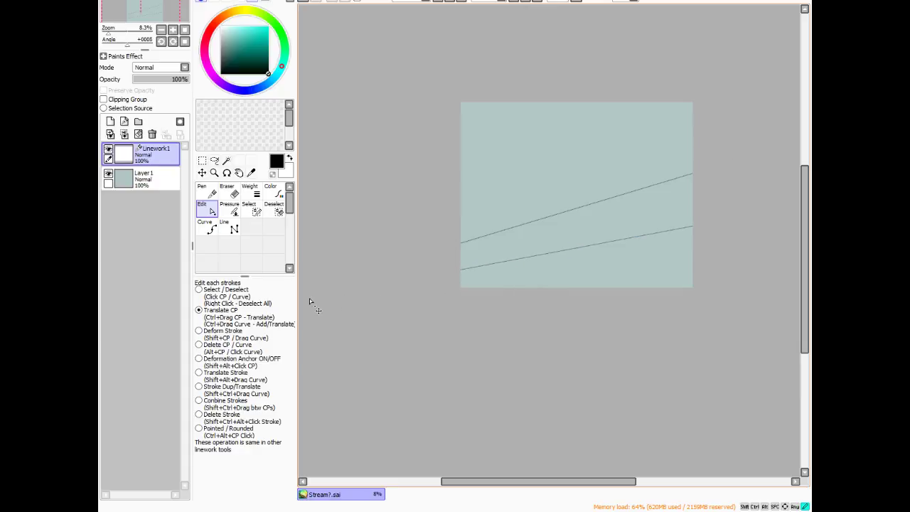
pyautogui.moveTo(427, 255); pyautogui.dragTo(299, 300)
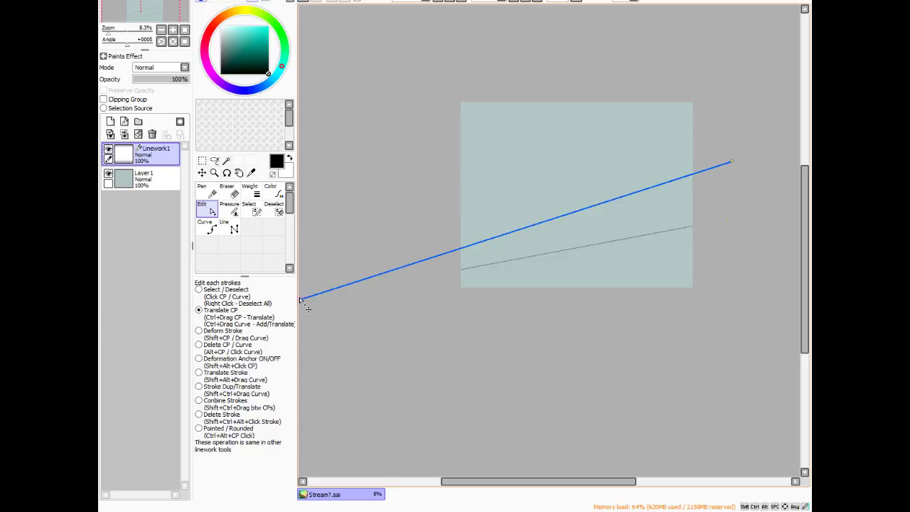
# - Draw two more straight lines fanning upward from the upper line's moved left end point, across the canvas and past its right edge
pyautogui.moveTo(483, 481); pyautogui.dragTo(471, 442)
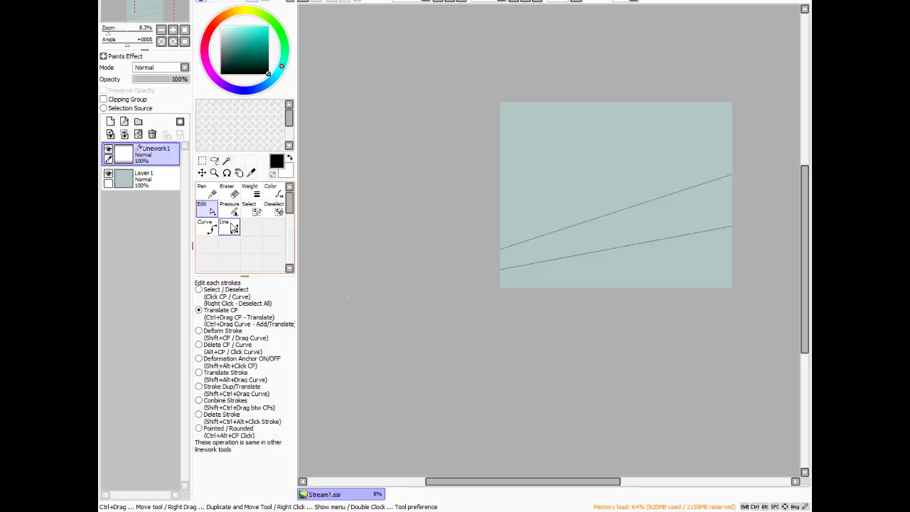
pyautogui.click(233, 228)
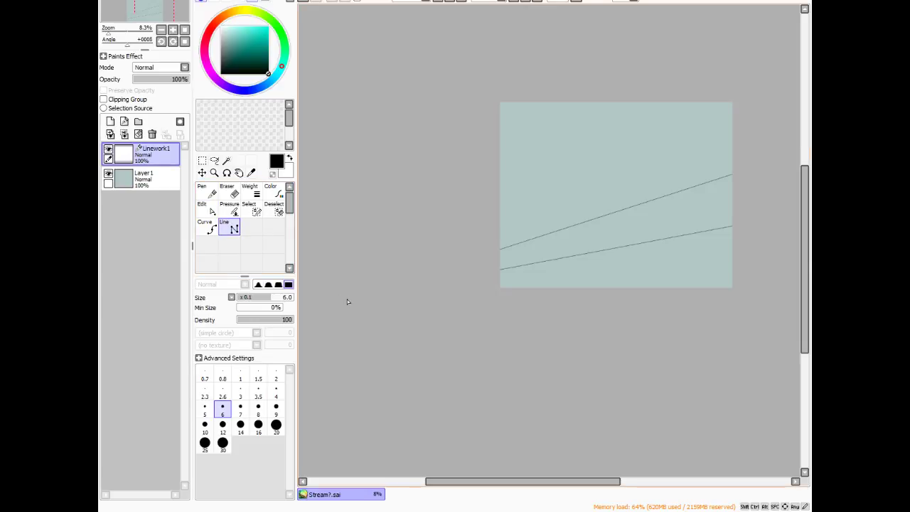
pyautogui.moveTo(348, 299)
pyautogui.mouseDown()
pyautogui.moveTo(575, 180)
pyautogui.moveTo(781, 151)
pyautogui.mouseUp()
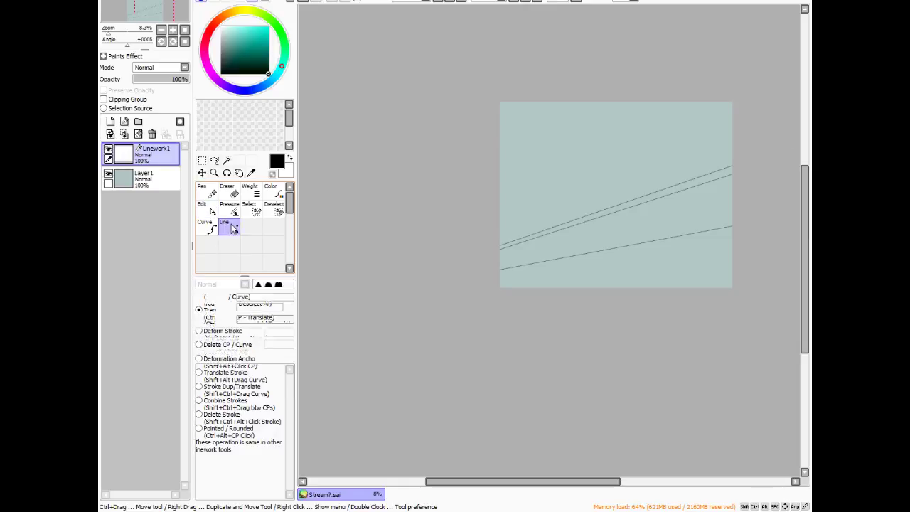
pyautogui.click(393, 269)
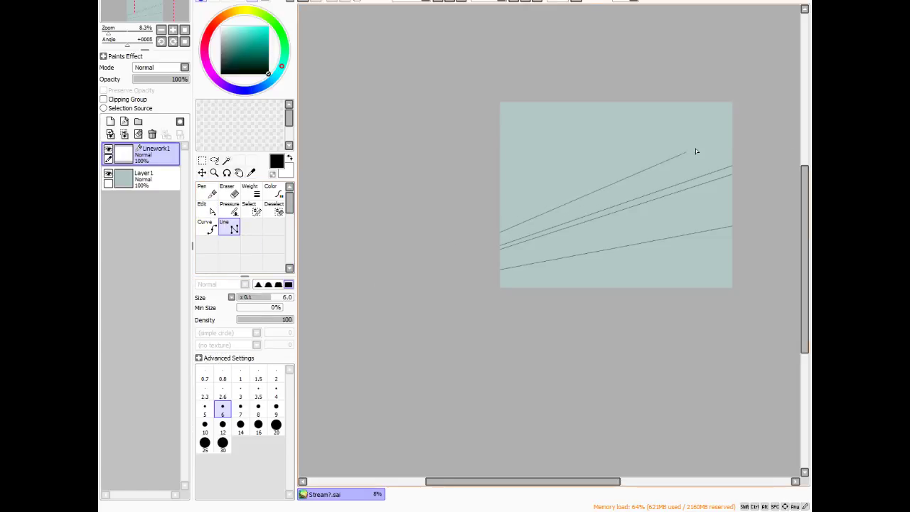
pyautogui.click(787, 113)
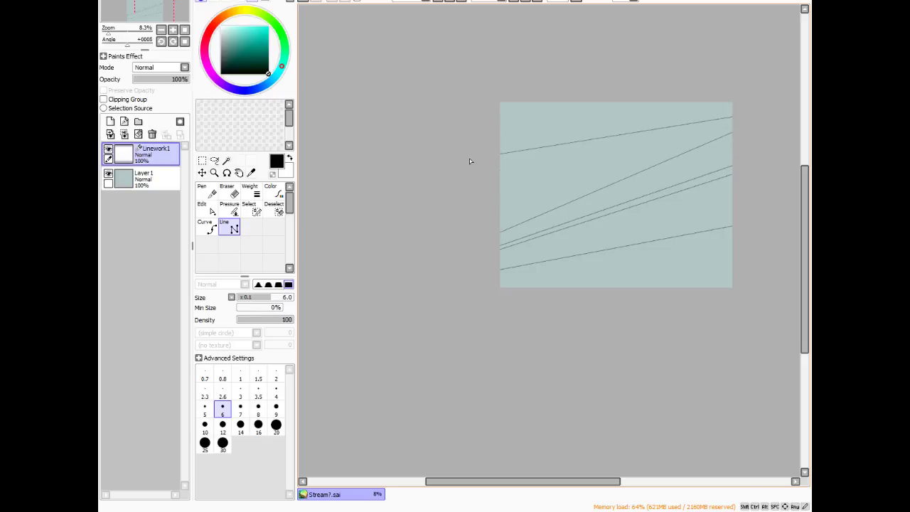
pyautogui.press('Return')
# - Draw a diagonal line from a point outside the canvas's lower right edge up to the lowest of the three converging lines
pyautogui.moveTo(529, 481); pyautogui.dragTo(580, 481)
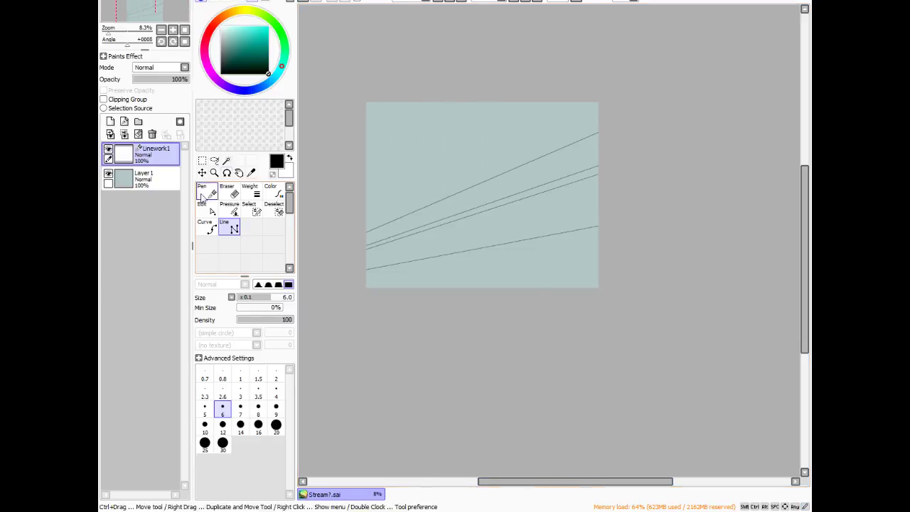
pyautogui.click(210, 211)
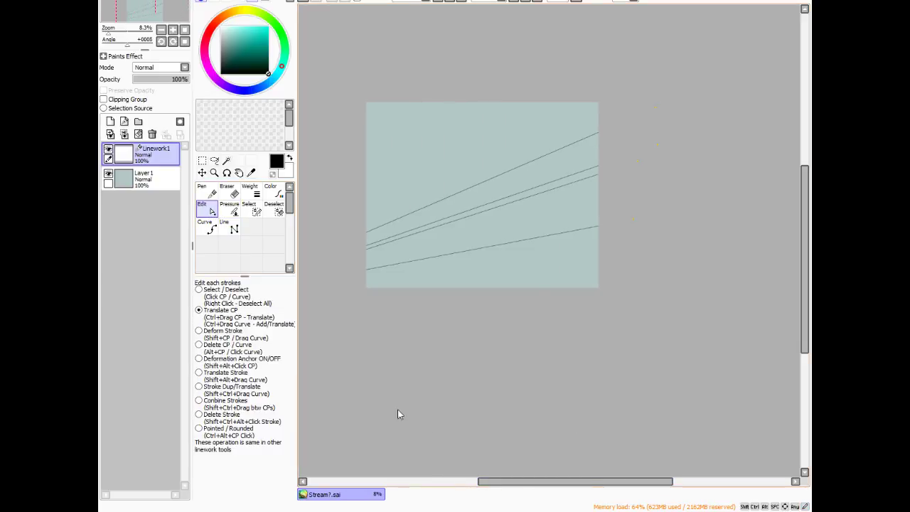
pyautogui.moveTo(496, 484); pyautogui.dragTo(457, 490)
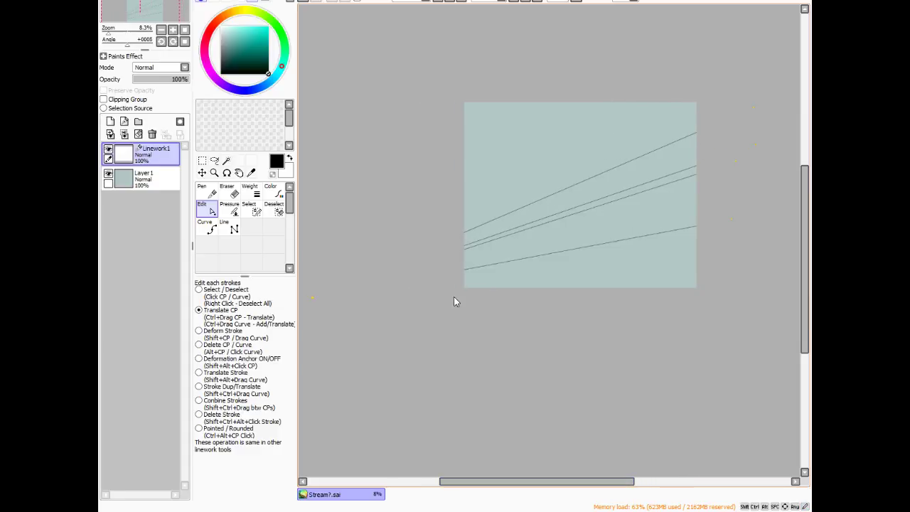
pyautogui.click(229, 226)
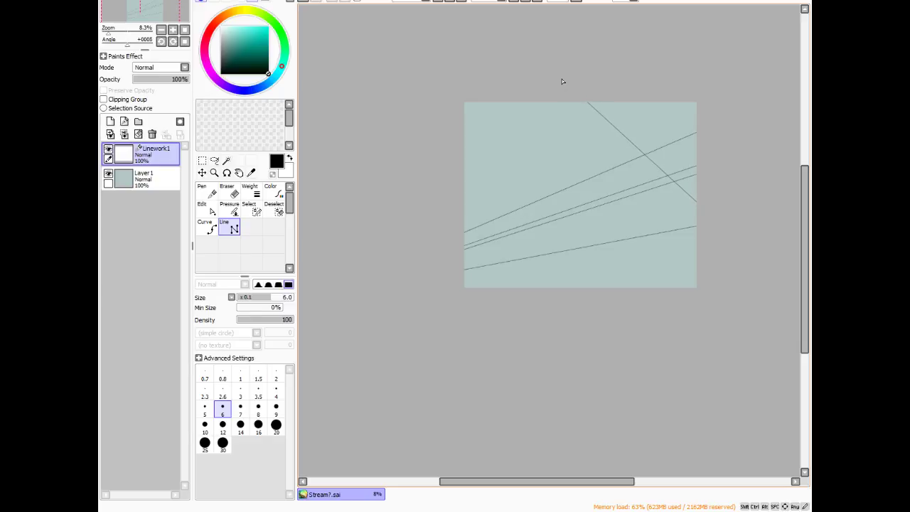
pyautogui.click(668, 183)
pyautogui.rightClick(657, 231)
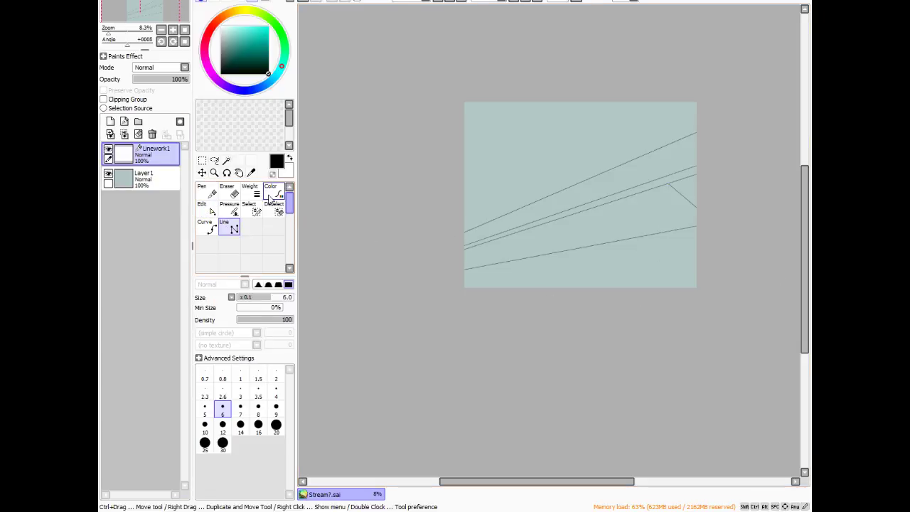
# - Draw two more diagonals from the same outside right-hand point, ending at spaced positions further left along the lowest converging line
pyautogui.click(207, 209)
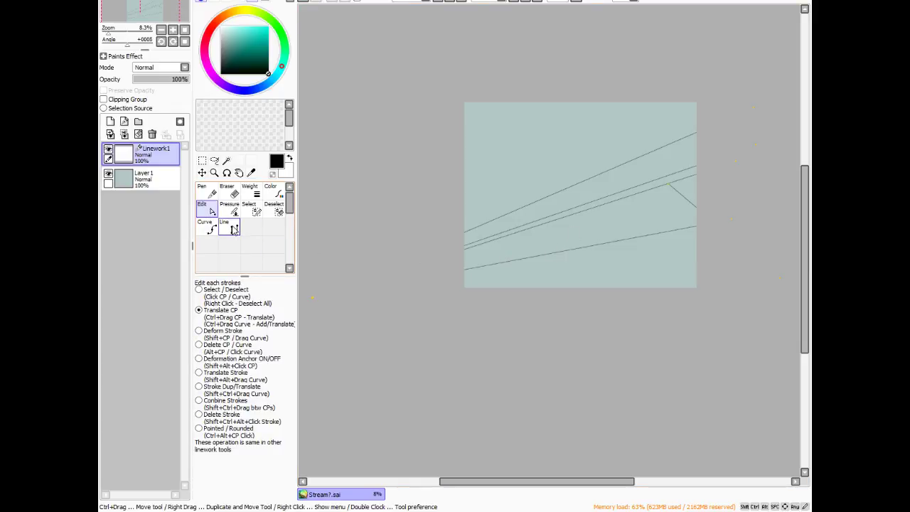
pyautogui.click(234, 229)
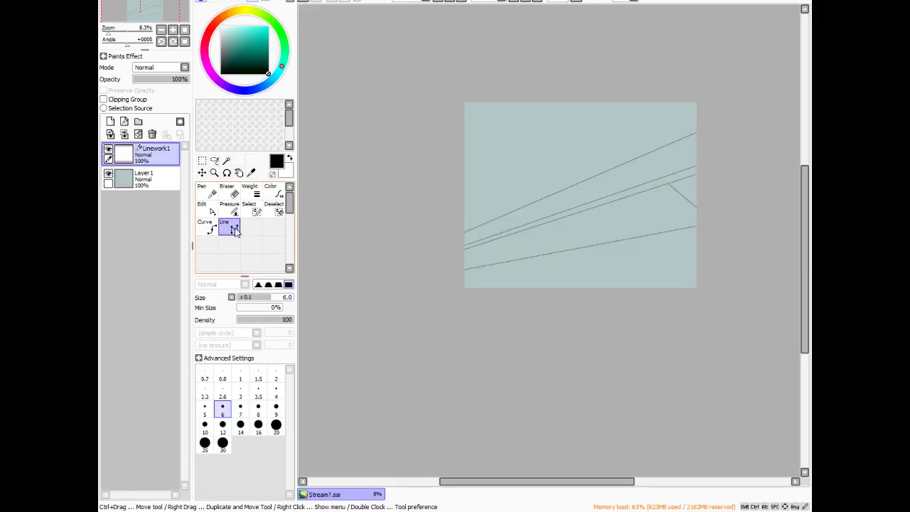
pyautogui.click(779, 278)
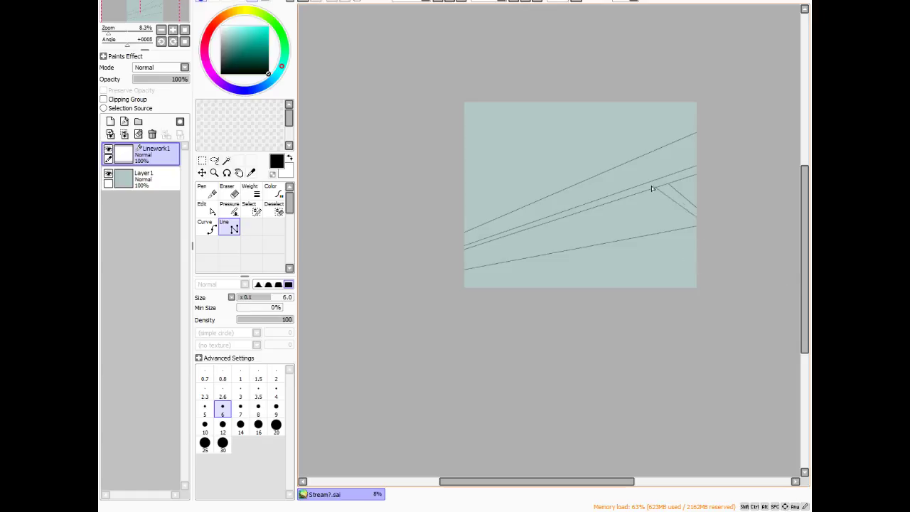
pyautogui.click(626, 198)
pyautogui.click(208, 208)
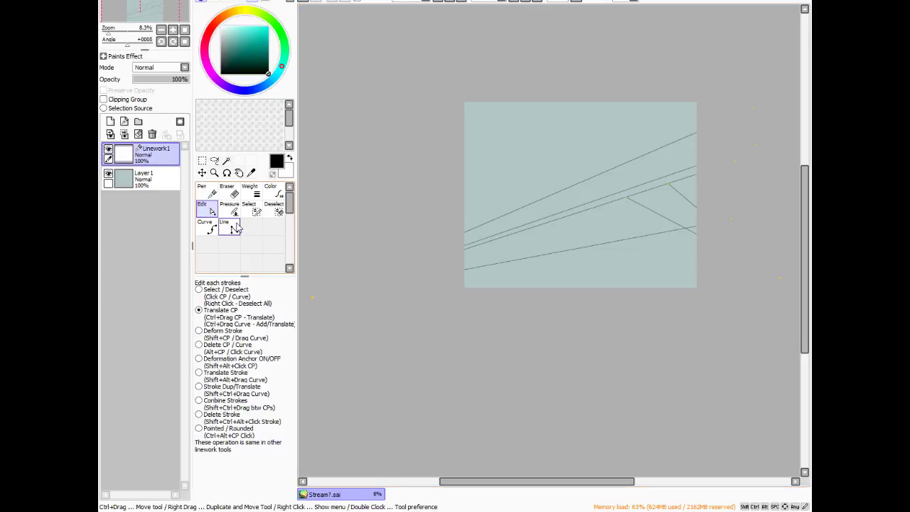
pyautogui.click(234, 228)
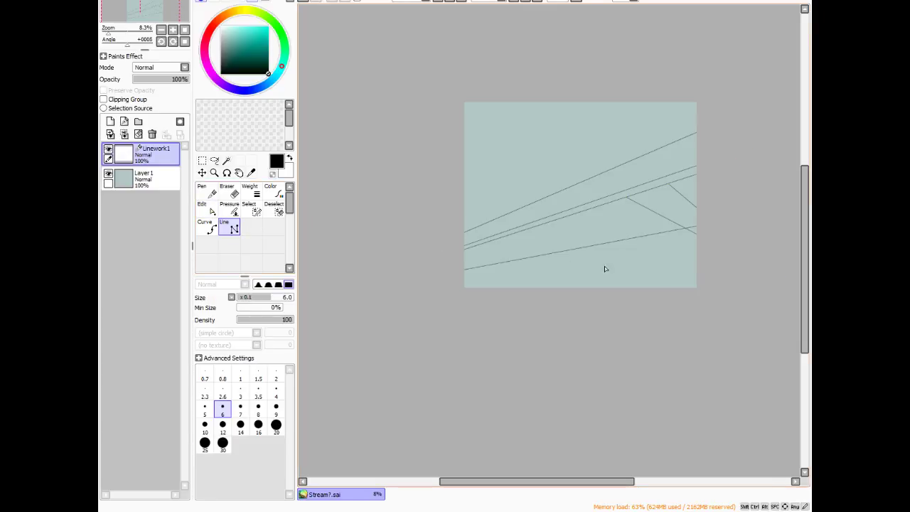
pyautogui.click(780, 279)
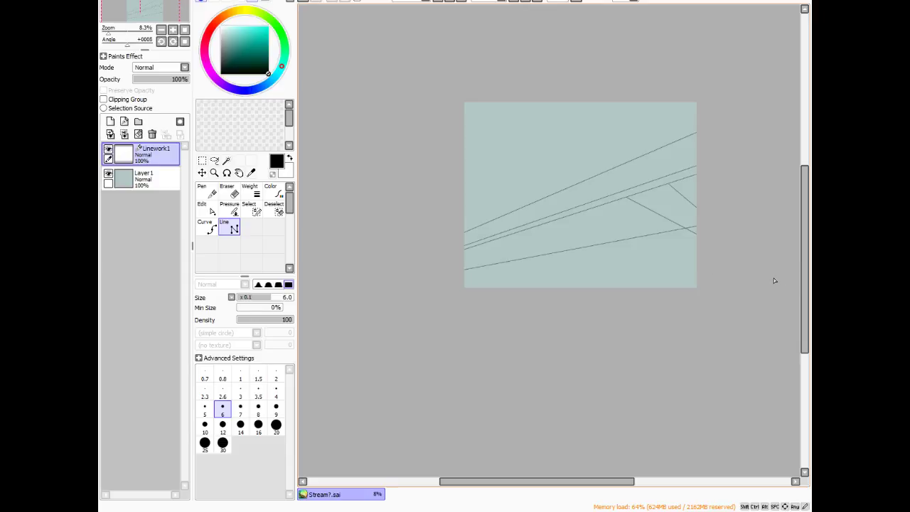
pyautogui.click(588, 208)
pyautogui.rightClick(587, 244)
# - Continue the right-hand fan with two flatter lines ending further left on the same converging line, closing each stroke there
pyautogui.click(780, 278)
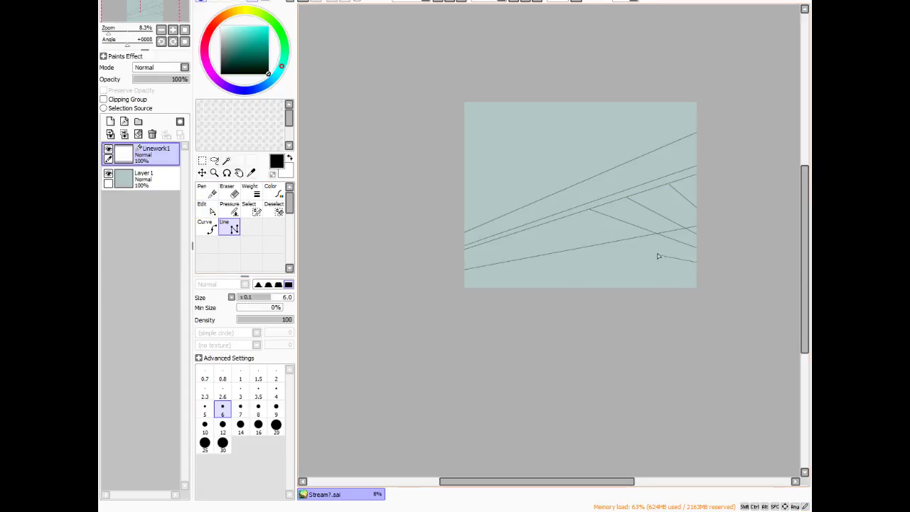
pyautogui.click(550, 223)
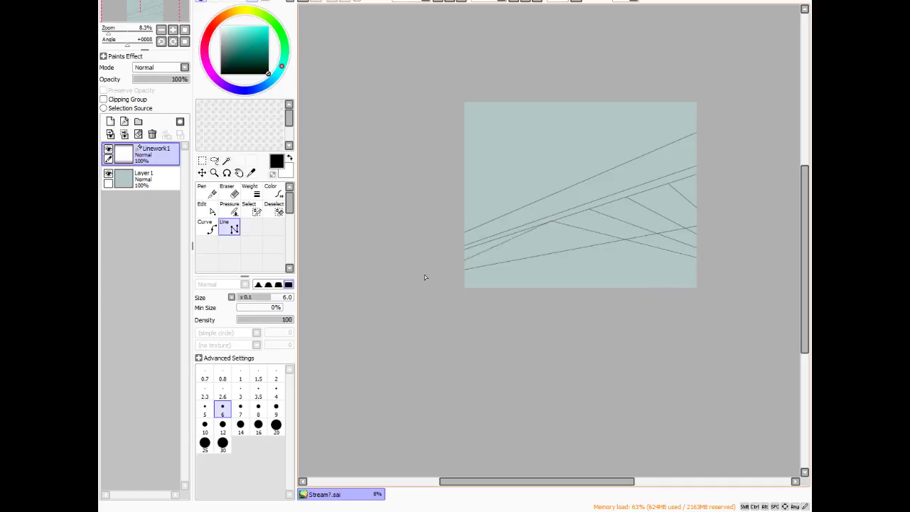
pyautogui.press('Return')
pyautogui.click(780, 279)
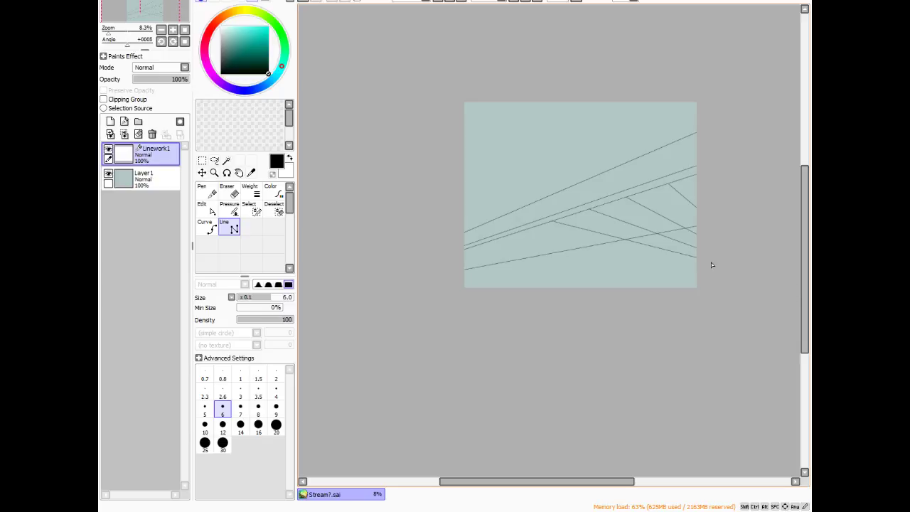
pyautogui.click(523, 231)
pyautogui.rightClick(520, 273)
# - Complete the right-hand fan with three nearly horizontal lines, the last one running out to the canvas's left edge
pyautogui.click(779, 278)
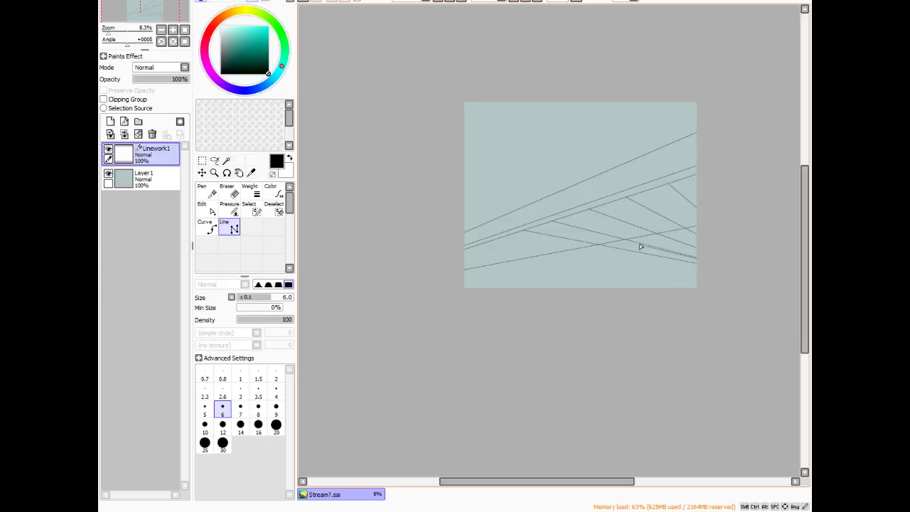
pyautogui.click(497, 238)
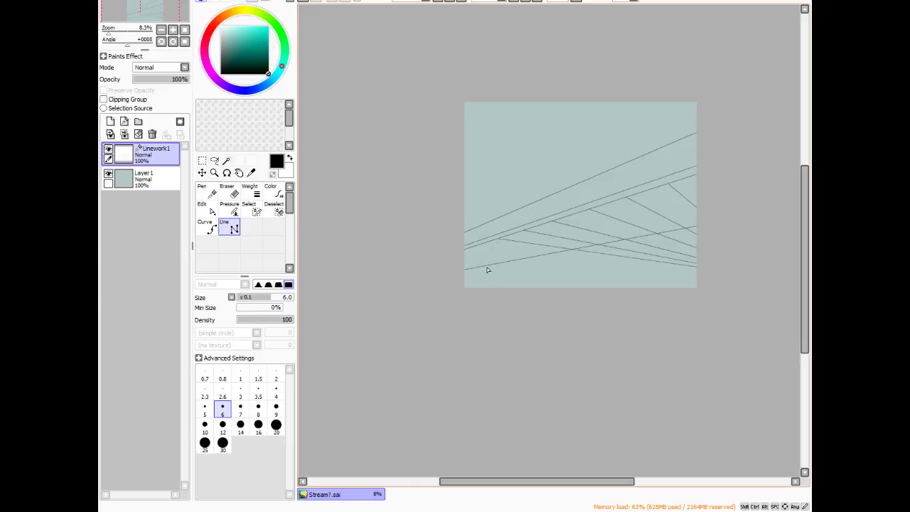
pyautogui.click(780, 280)
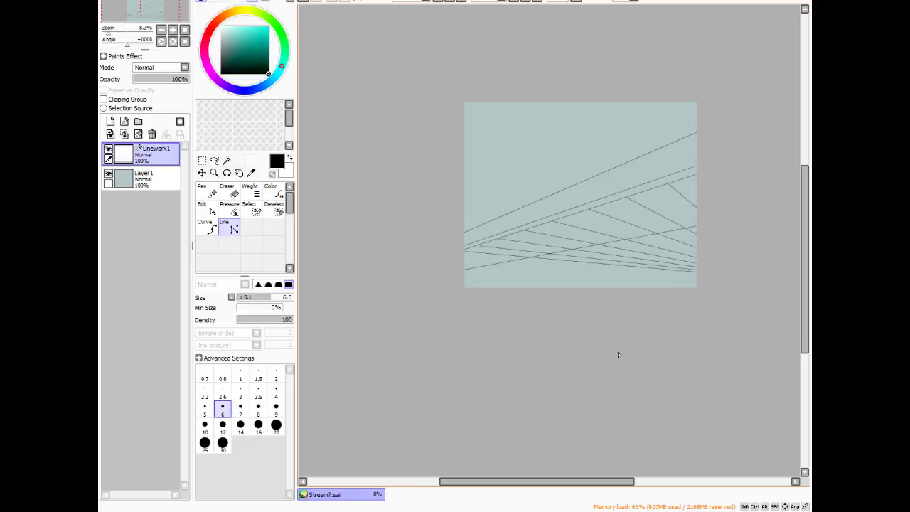
# - Choose the linework Eraser and reduce its size to 14 for cutting at the line crossings
pyautogui.click(228, 192)
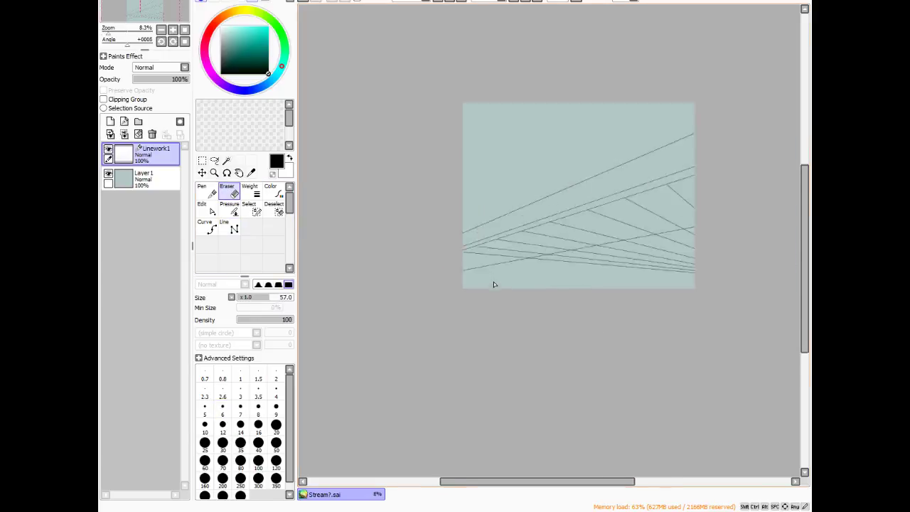
pyautogui.scroll(2, 493, 282)
pyautogui.scroll(-4, 403, 268)
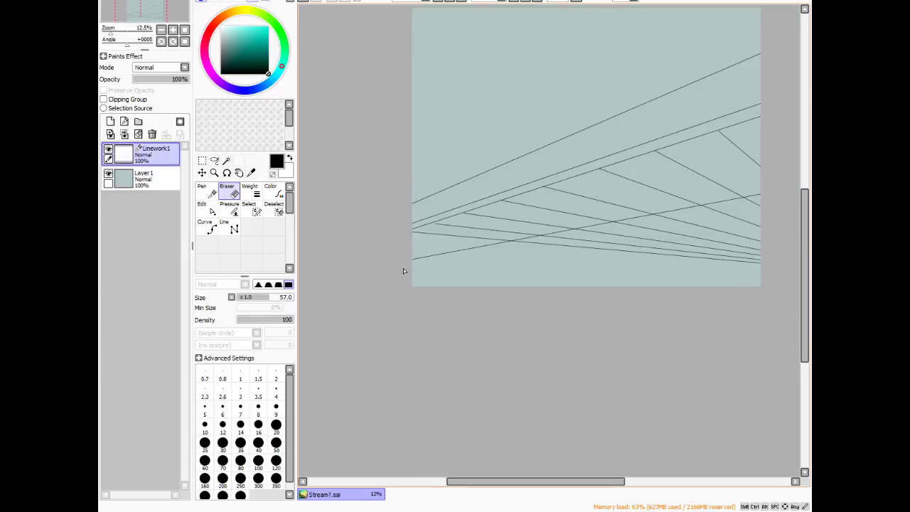
pyautogui.scroll(1, 429, 238)
pyautogui.scroll(-1, 516, 258)
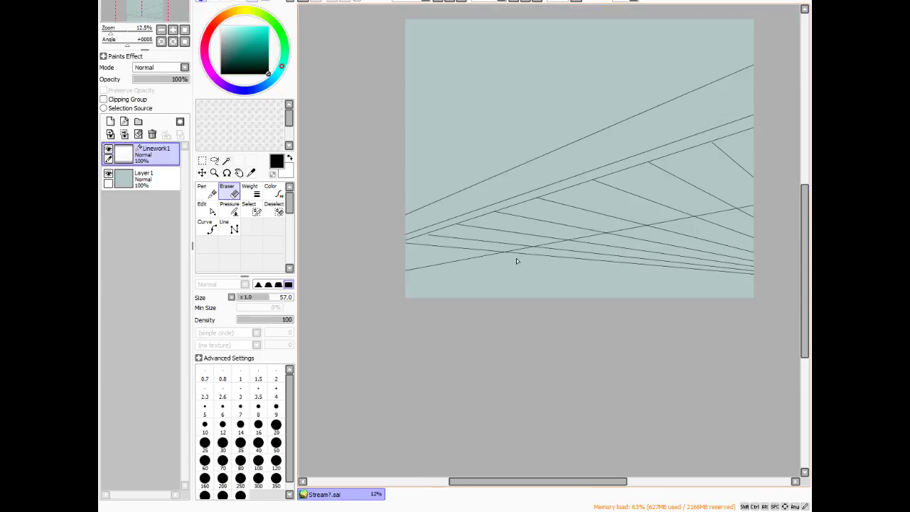
pyautogui.scroll(4, 557, 265)
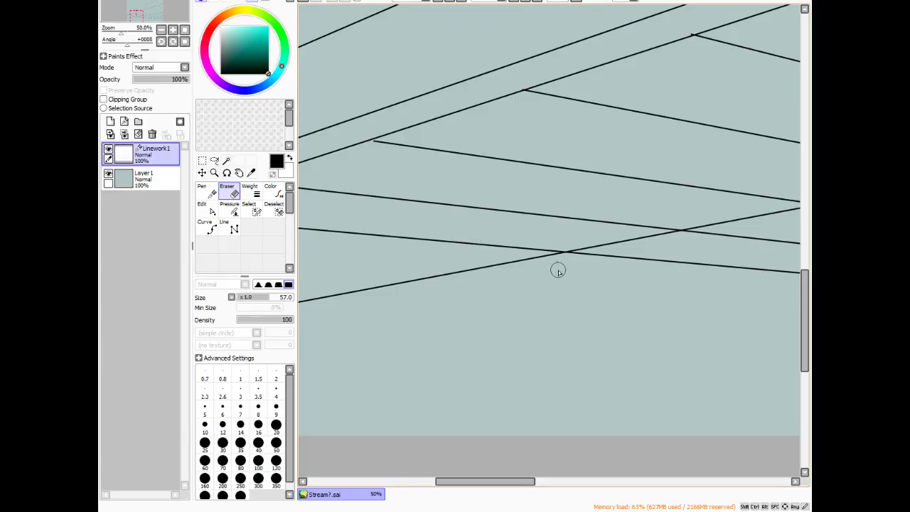
pyautogui.press('[')
pyautogui.press('[')
pyautogui.press('[')
pyautogui.press('[')
pyautogui.press('[')
pyautogui.press('[')
pyautogui.scroll(3, 557, 258)
pyautogui.press('[')
pyautogui.press('[')
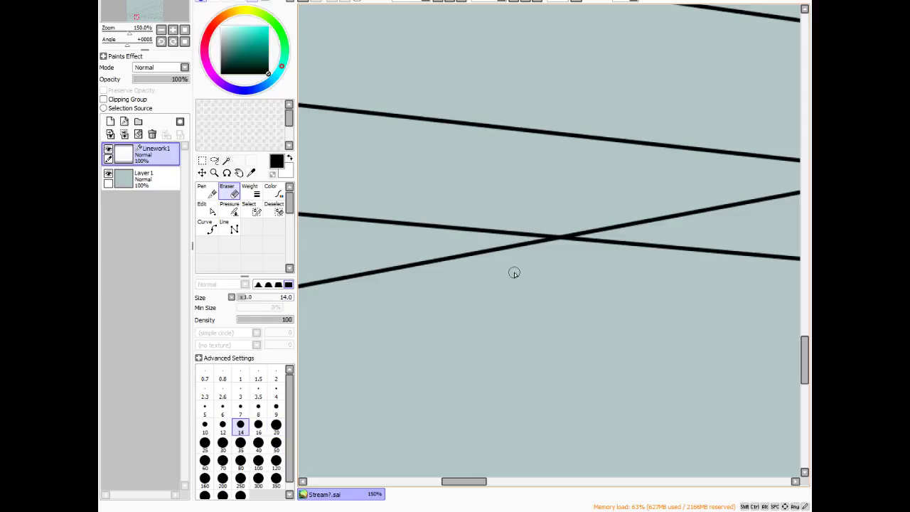
# - Erase small gaps in the fan lines just beyond each crossing with the lower rising diagonal, working from left to right
pyautogui.click(542, 244)
pyautogui.moveTo(483, 482); pyautogui.dragTo(519, 482)
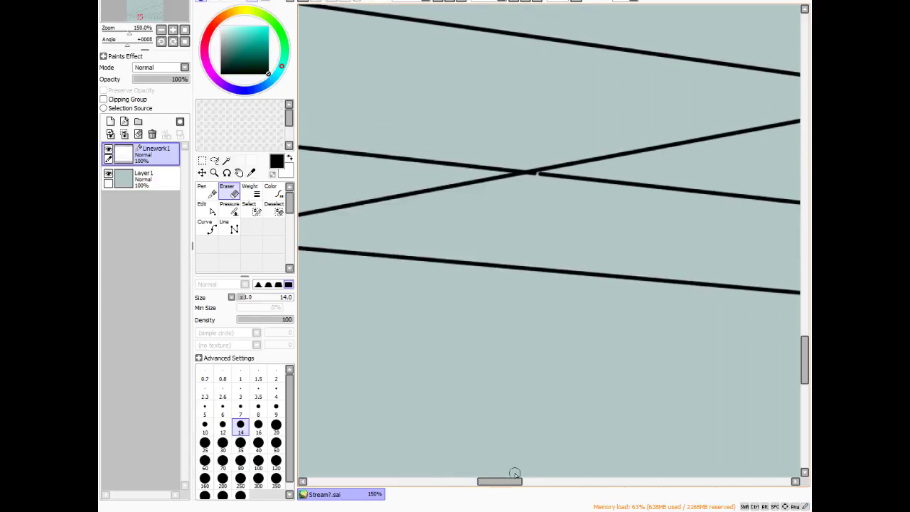
pyautogui.moveTo(518, 484); pyautogui.dragTo(578, 482)
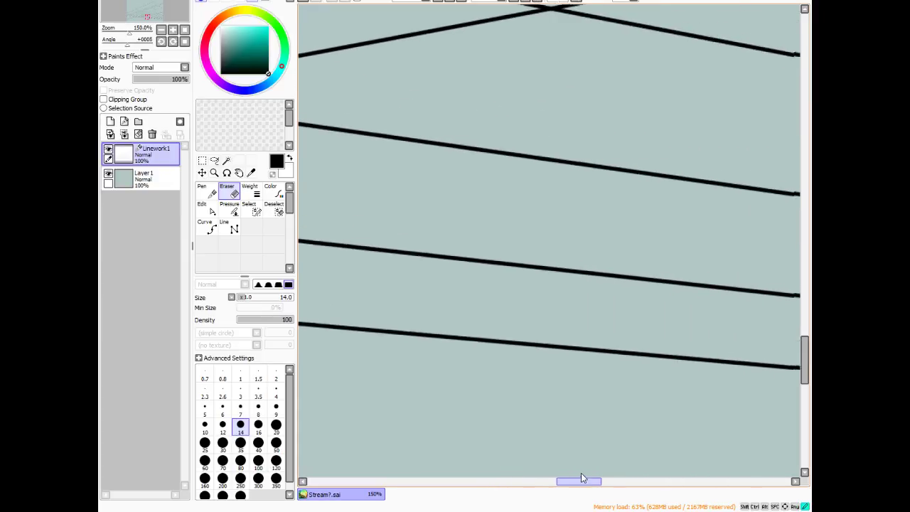
pyautogui.moveTo(804, 359); pyautogui.dragTo(804, 336)
pyautogui.click(547, 221)
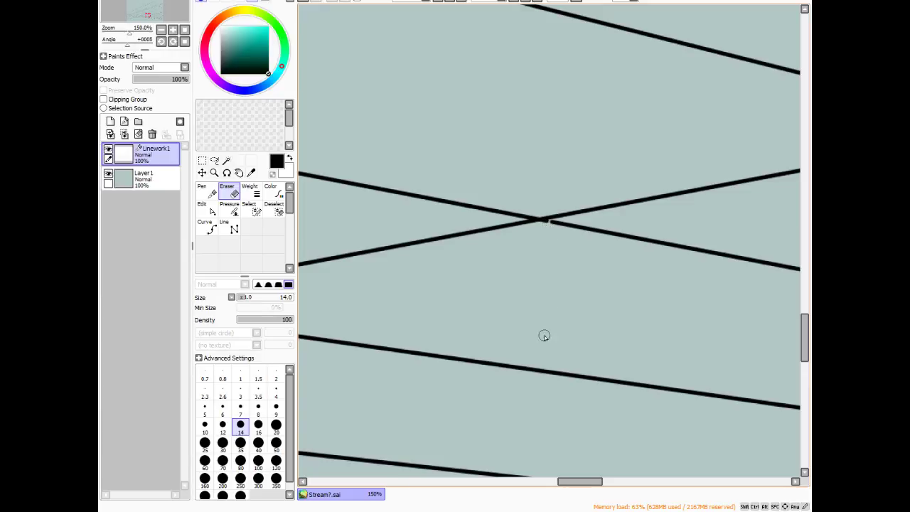
pyautogui.moveTo(570, 484); pyautogui.dragTo(602, 477)
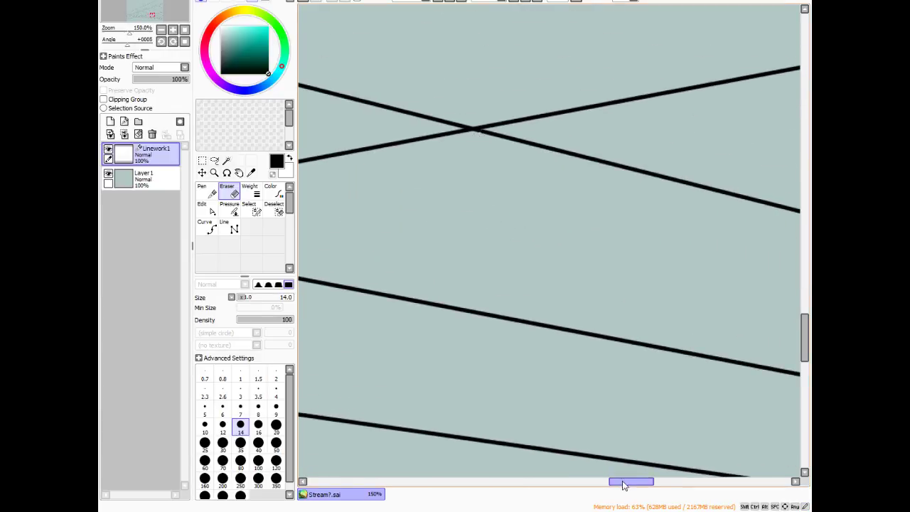
pyautogui.moveTo(615, 482); pyautogui.dragTo(658, 331)
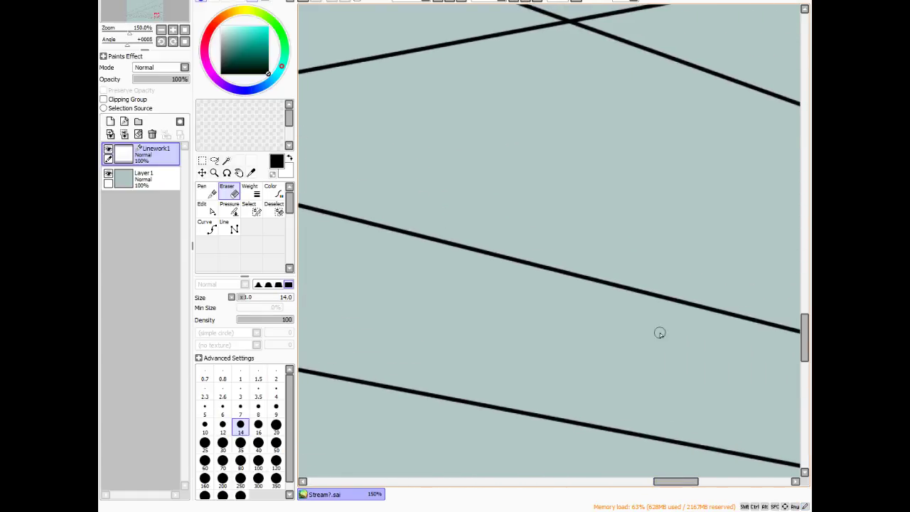
pyautogui.click(575, 25)
pyautogui.moveTo(805, 329); pyautogui.dragTo(805, 317)
pyautogui.moveTo(670, 481); pyautogui.dragTo(721, 486)
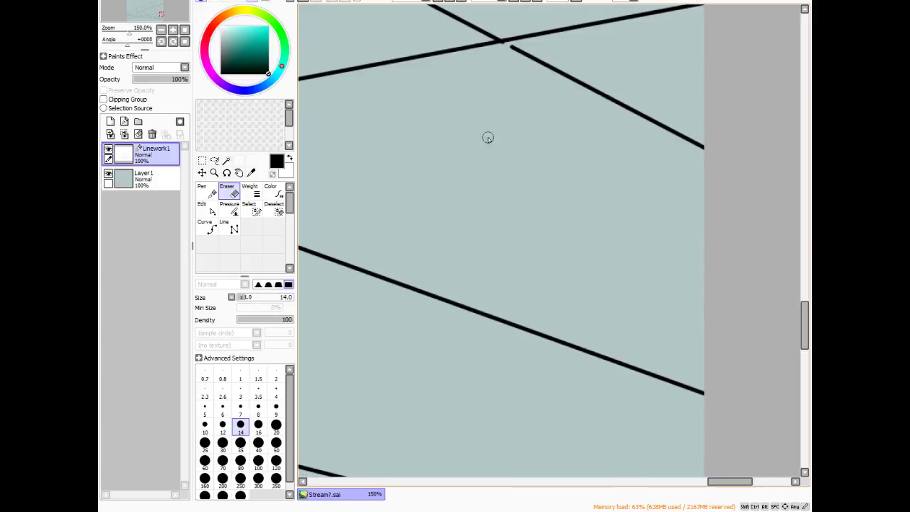
# - With Delete CP / Curve, remove the lower diagonal's left tail and the lowest fan line's segment beyond their crossing
pyautogui.scroll(-6, 486, 117)
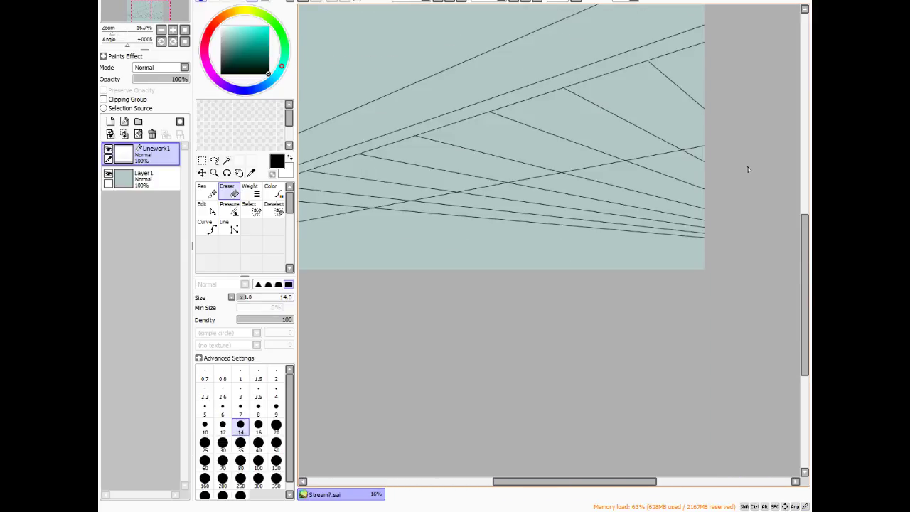
pyautogui.scroll(-1, 708, 269)
pyautogui.scroll(2, 455, 240)
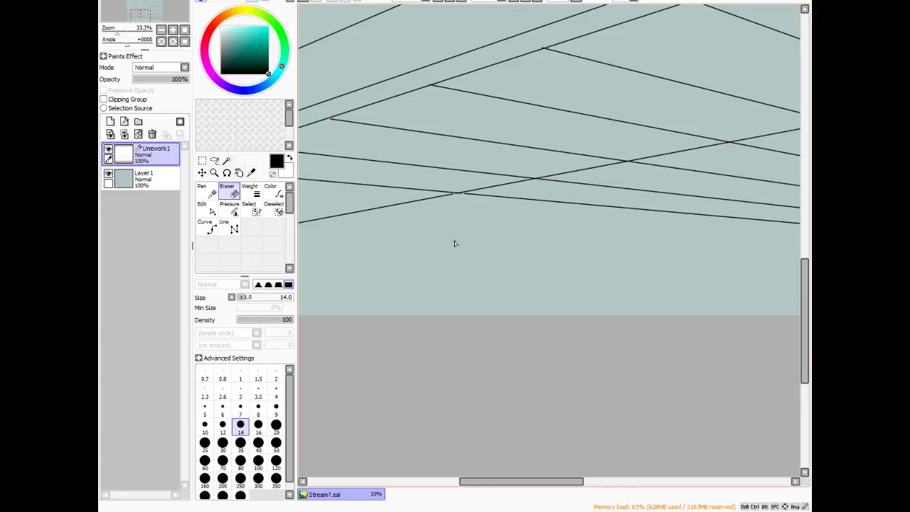
pyautogui.scroll(-1, 433, 254)
pyautogui.click(206, 208)
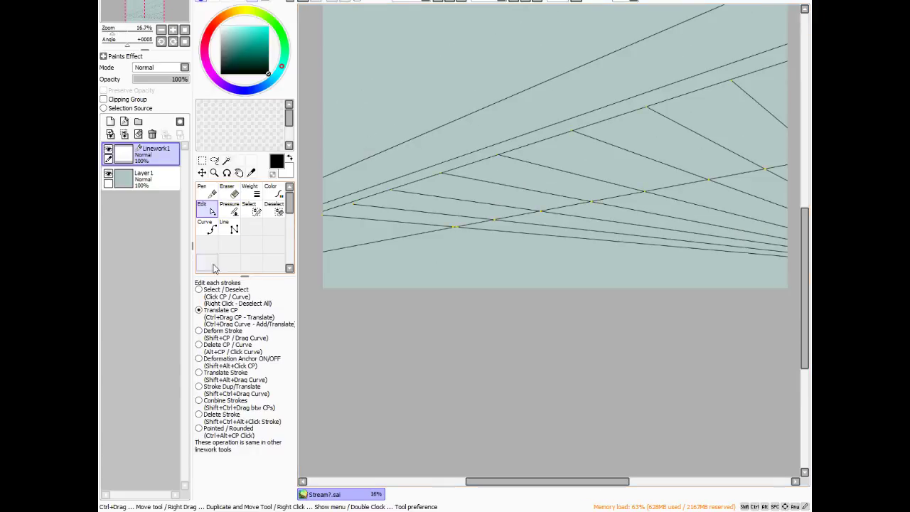
pyautogui.click(199, 345)
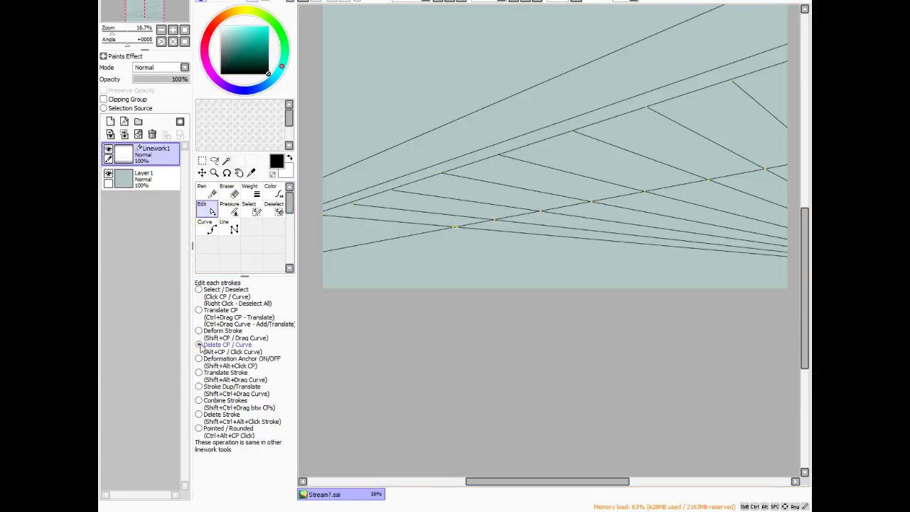
pyautogui.click(393, 243)
pyautogui.click(537, 233)
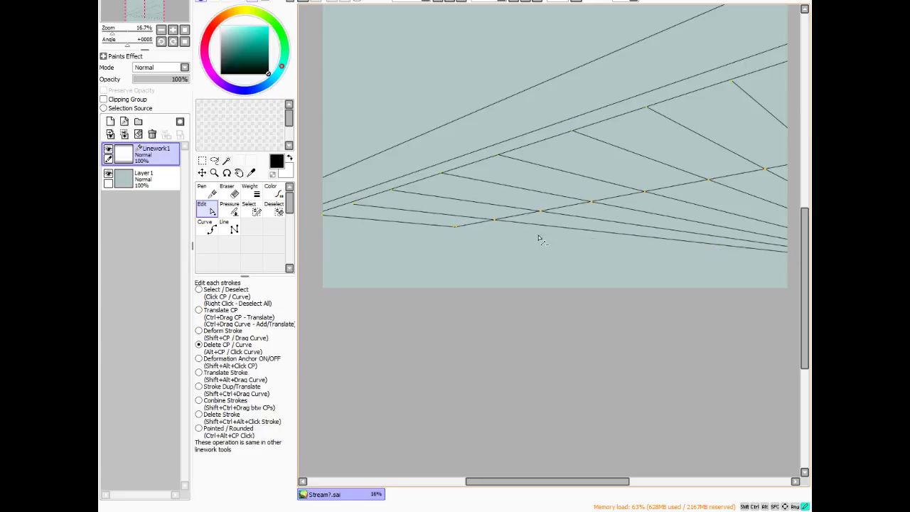
# - Delete the remaining fan line segments that extend below the lower rising diagonal toward the right-hand vanishing point
pyautogui.click(597, 235)
pyautogui.click(629, 221)
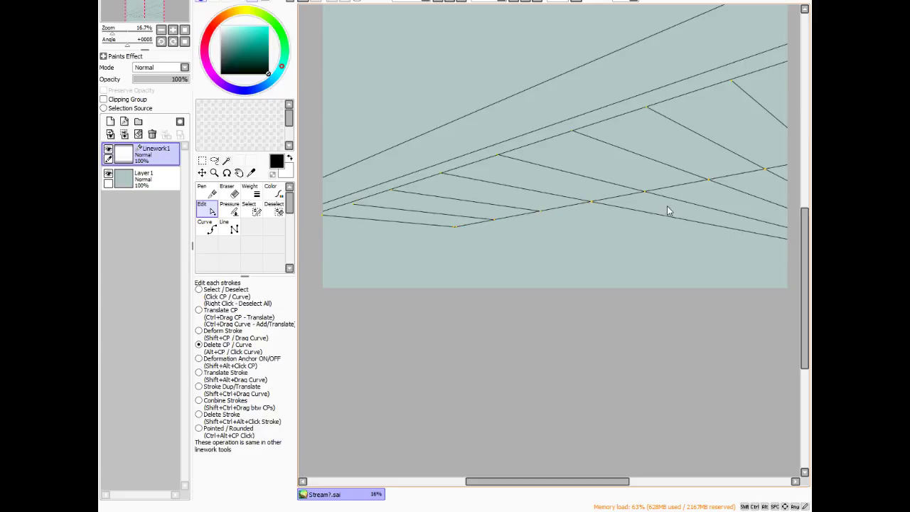
pyautogui.click(675, 213)
pyautogui.click(695, 201)
pyautogui.click(746, 193)
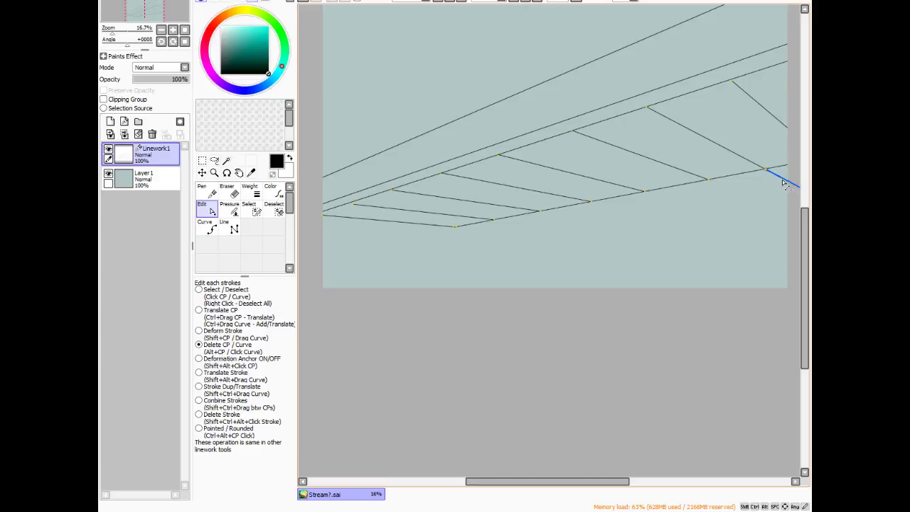
pyautogui.scroll(-1, 731, 250)
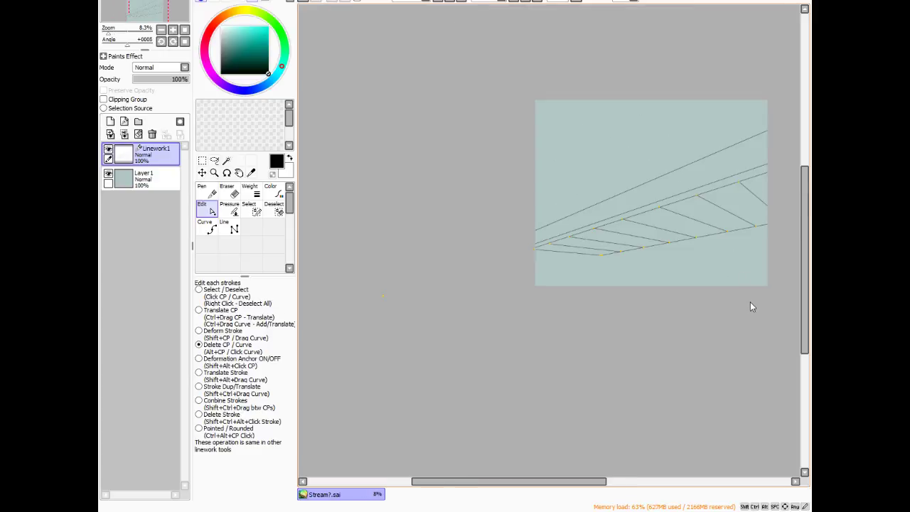
# - With Translate CP, move the overlapping end points at the shape's leftmost lower corner so both lines meet cleanly
pyautogui.scroll(1, 750, 302)
pyautogui.scroll(-1, 477, 382)
pyautogui.scroll(2, 449, 286)
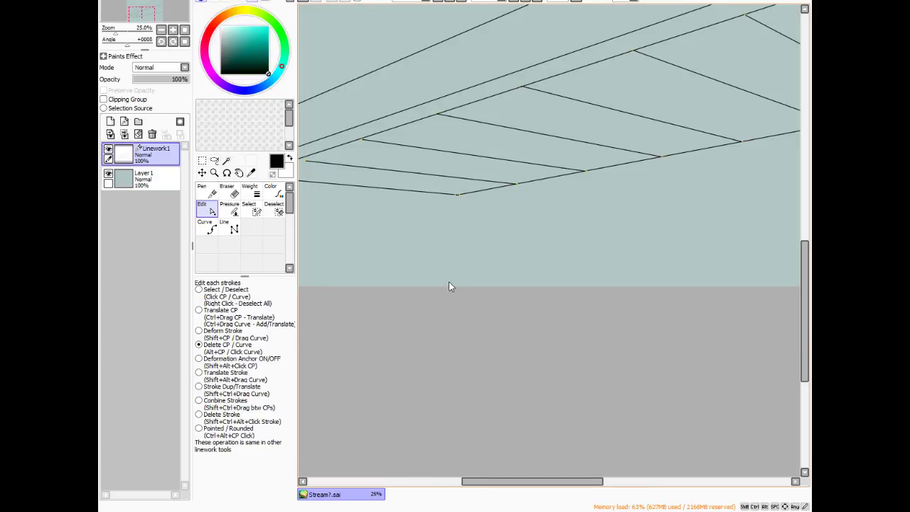
pyautogui.click(199, 310)
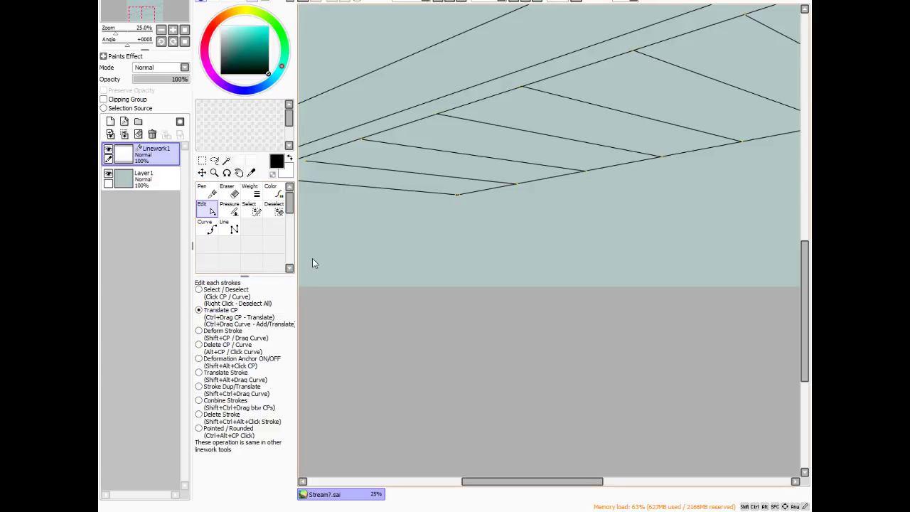
pyautogui.scroll(2, 419, 190)
pyautogui.scroll(6, 513, 214)
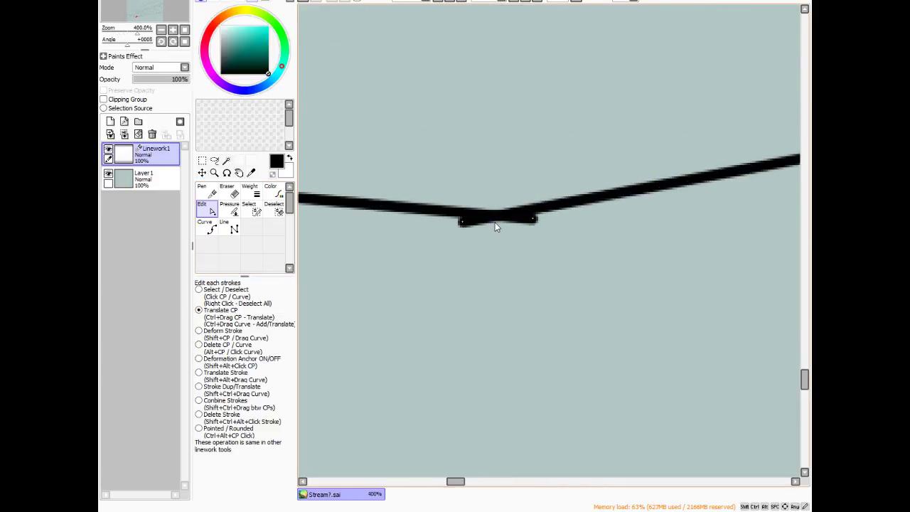
pyautogui.moveTo(468, 225); pyautogui.dragTo(500, 220)
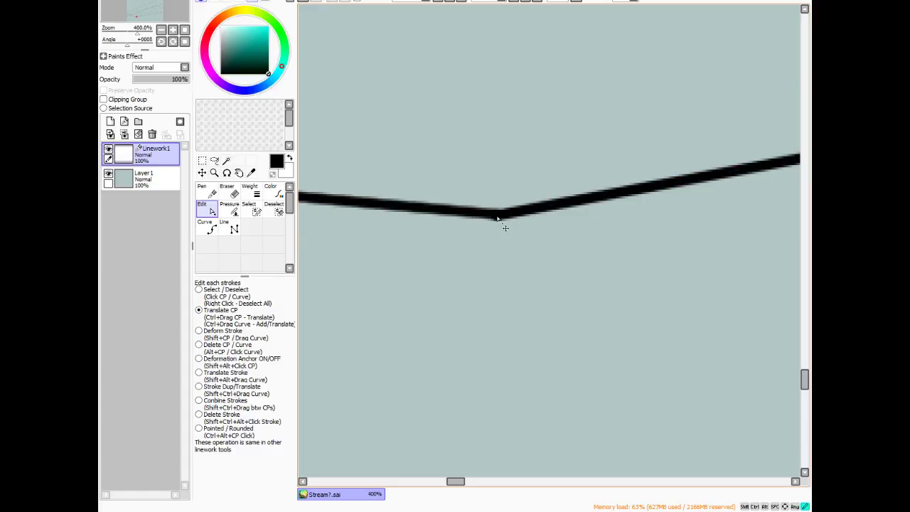
# - Adjust the end points of the next three fan lines so they end exactly on the lower rising diagonal
pyautogui.scroll(-2, 398, 264)
pyautogui.scroll(1, 682, 220)
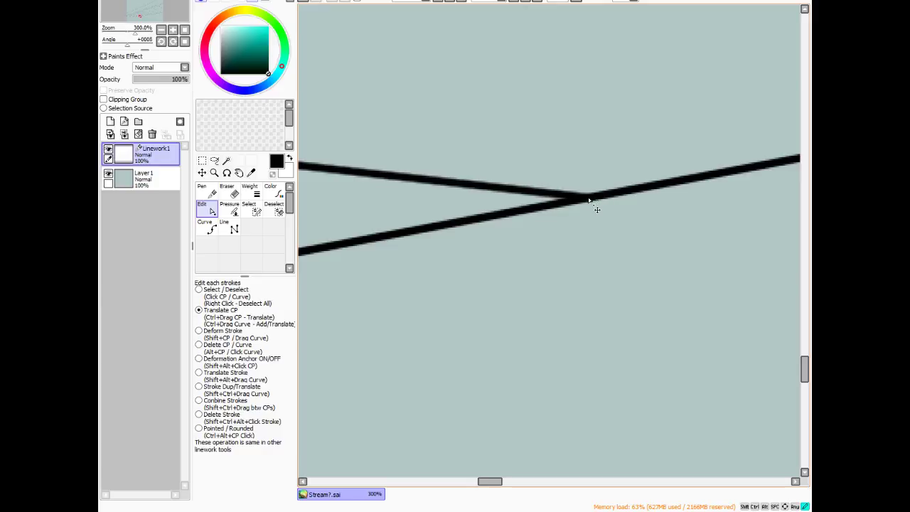
pyautogui.scroll(-3, 429, 296)
pyautogui.scroll(-1, 544, 276)
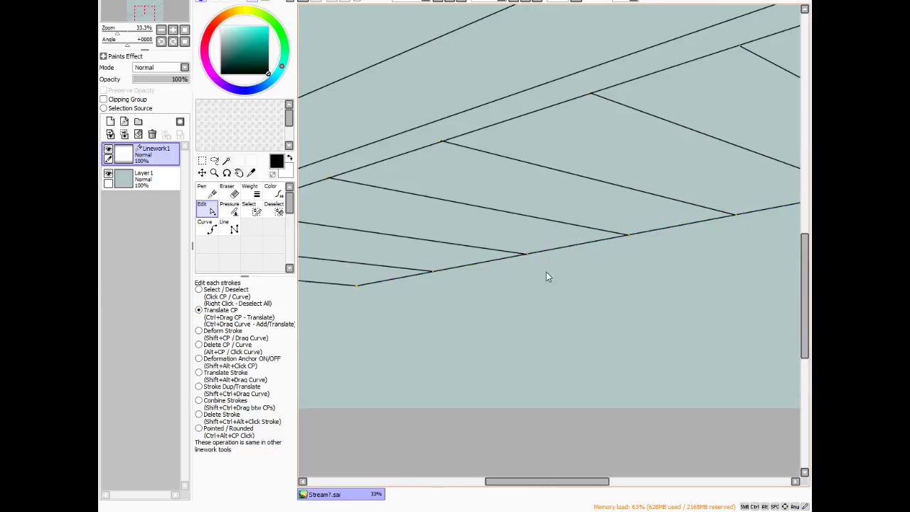
pyautogui.scroll(3, 538, 258)
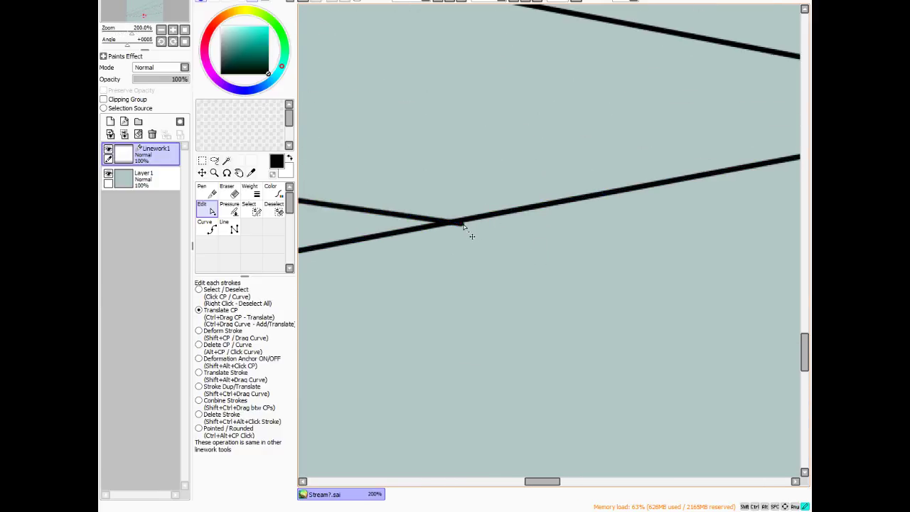
pyautogui.moveTo(469, 231); pyautogui.dragTo(455, 230)
pyautogui.scroll(-2, 413, 291)
pyautogui.scroll(2, 684, 237)
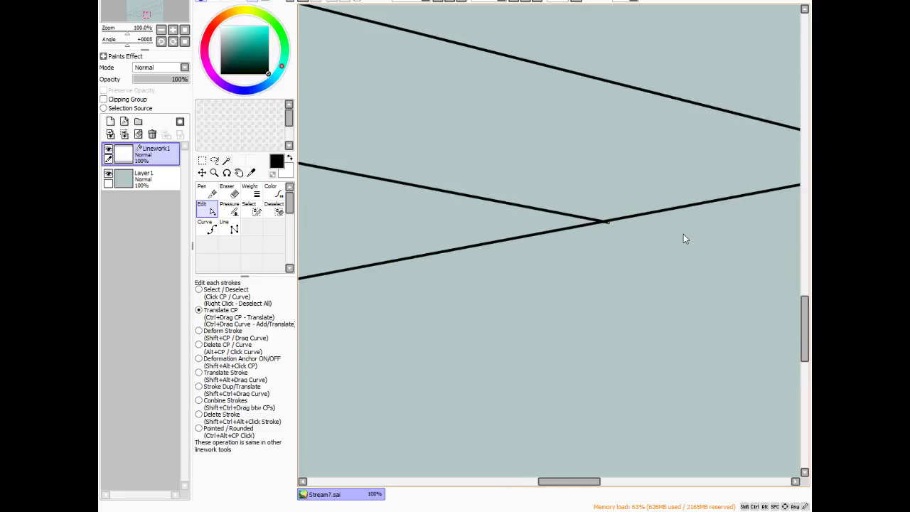
pyautogui.moveTo(538, 215); pyautogui.dragTo(526, 213)
pyautogui.scroll(-3, 436, 298)
pyautogui.scroll(-2, 436, 298)
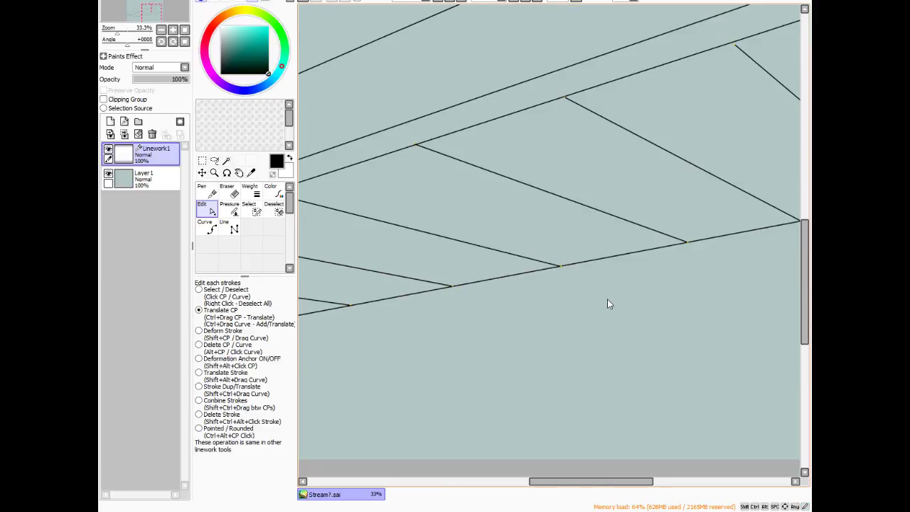
# - Align the end points of the three rightmost crossing fan lines with the lower rising diagonal
pyautogui.scroll(3, 607, 298)
pyautogui.moveTo(477, 215); pyautogui.dragTo(467, 214)
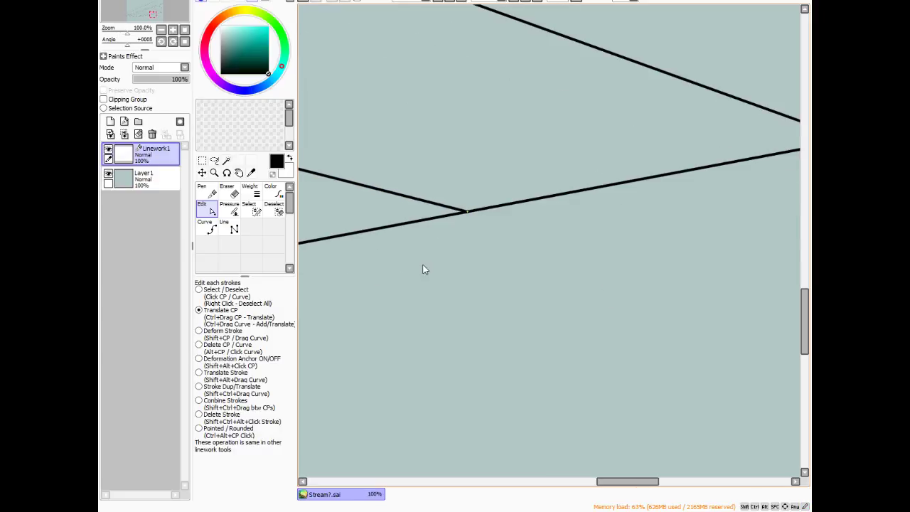
pyautogui.scroll(-3, 366, 295)
pyautogui.scroll(3, 556, 248)
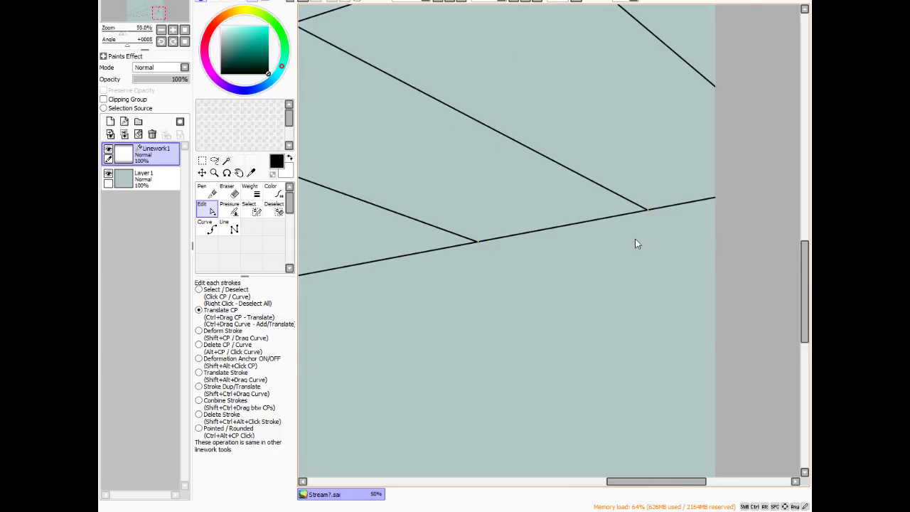
pyautogui.moveTo(404, 247); pyautogui.dragTo(400, 248)
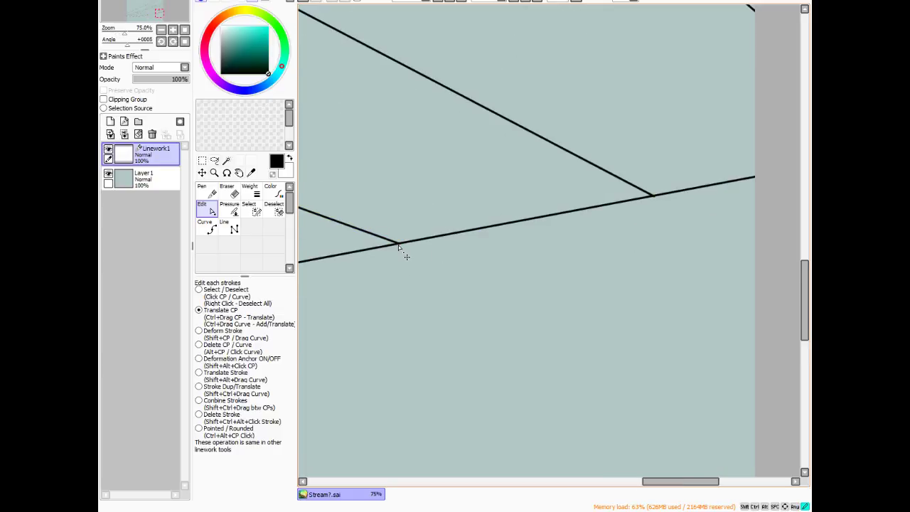
pyautogui.scroll(3, 698, 187)
pyautogui.moveTo(578, 219); pyautogui.dragTo(577, 221)
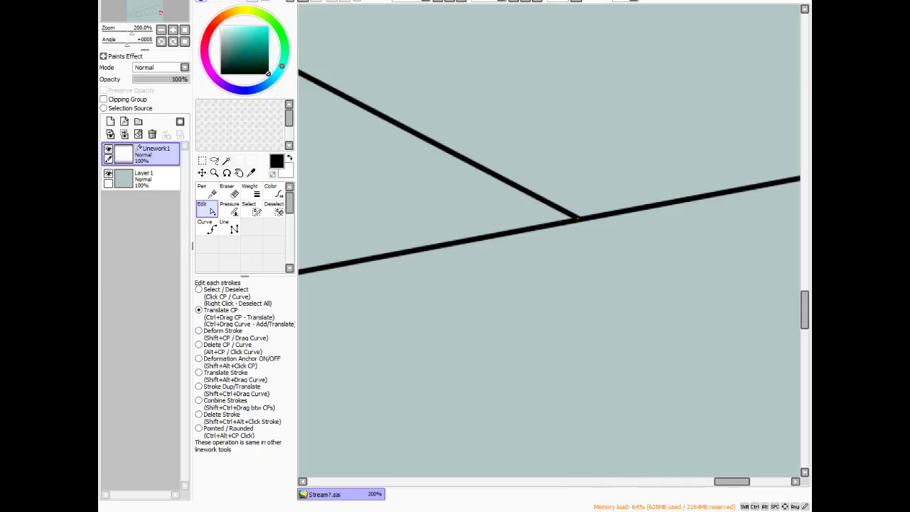
pyautogui.scroll(-3, 478, 360)
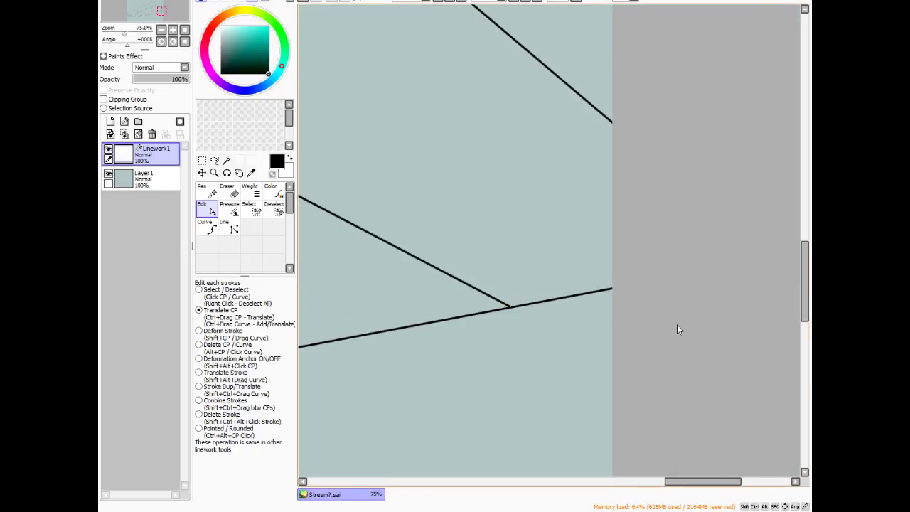
pyautogui.scroll(-4, 646, 331)
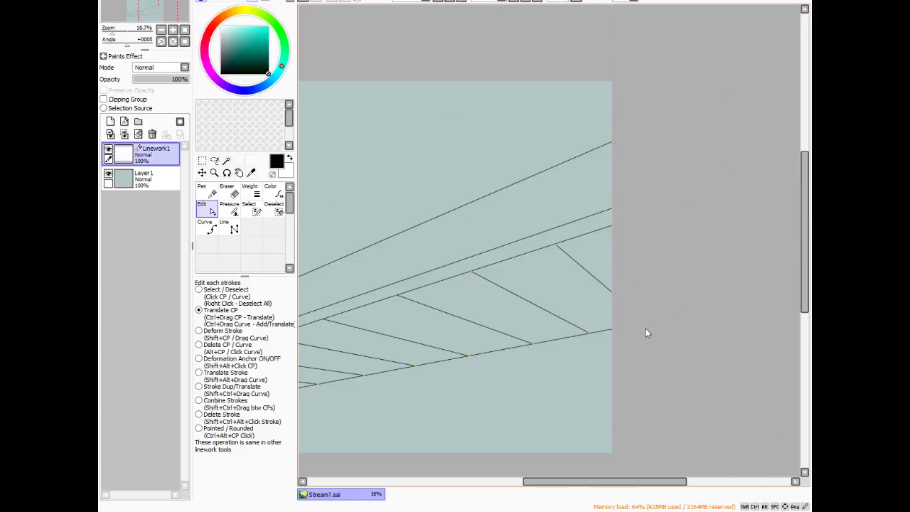
pyautogui.scroll(-1, 639, 284)
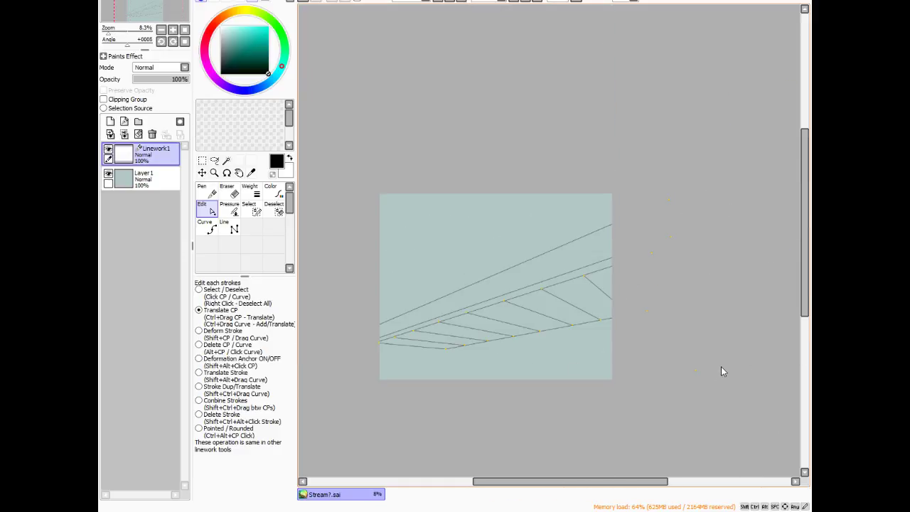
# - Move the upper end points of the two leftmost fan lines so they end exactly on the rising diagonal above them
pyautogui.scroll(2, 369, 415)
pyautogui.scroll(6, 389, 328)
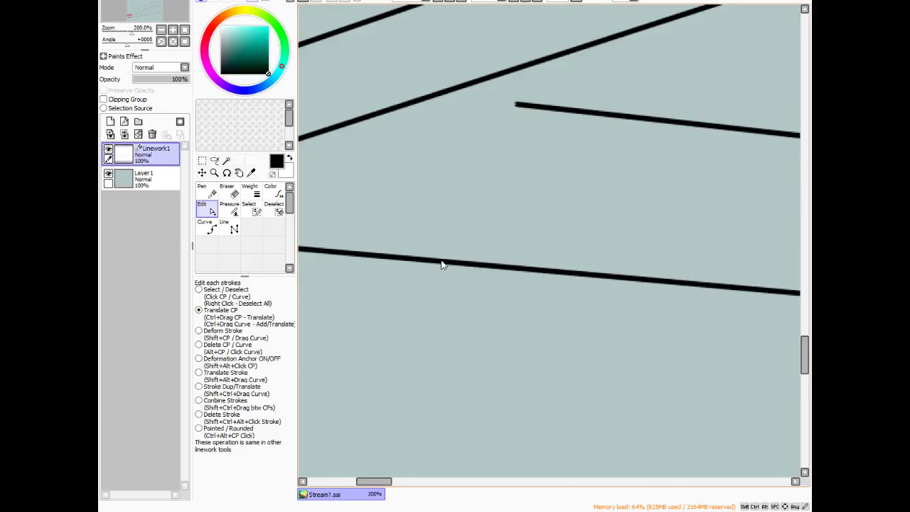
pyautogui.moveTo(487, 207); pyautogui.dragTo(458, 198)
pyautogui.scroll(-1, 364, 297)
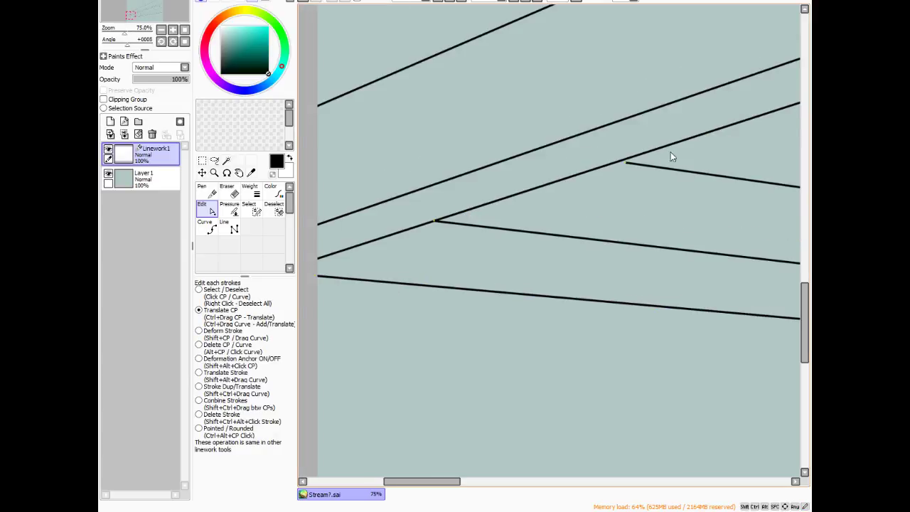
pyautogui.scroll(1, 670, 156)
pyautogui.click(645, 171)
pyautogui.moveTo(616, 175); pyautogui.dragTo(611, 175)
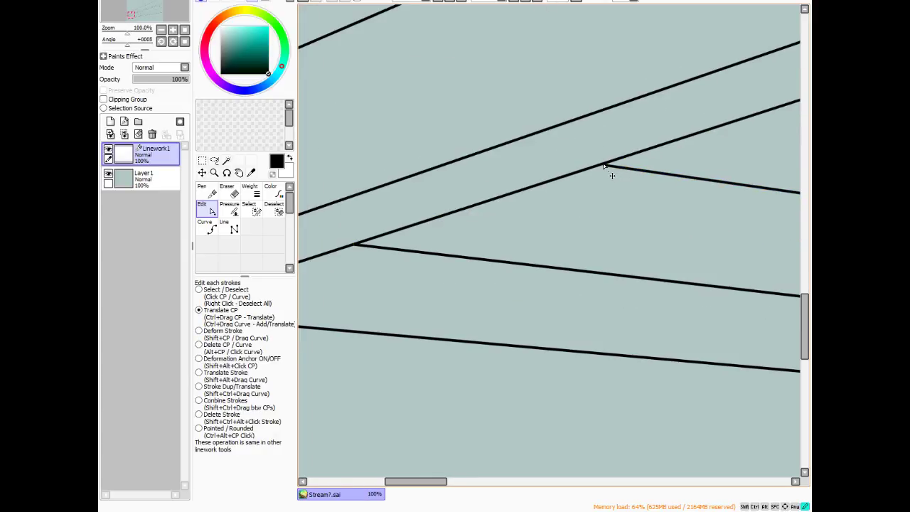
pyautogui.scroll(-5, 331, 312)
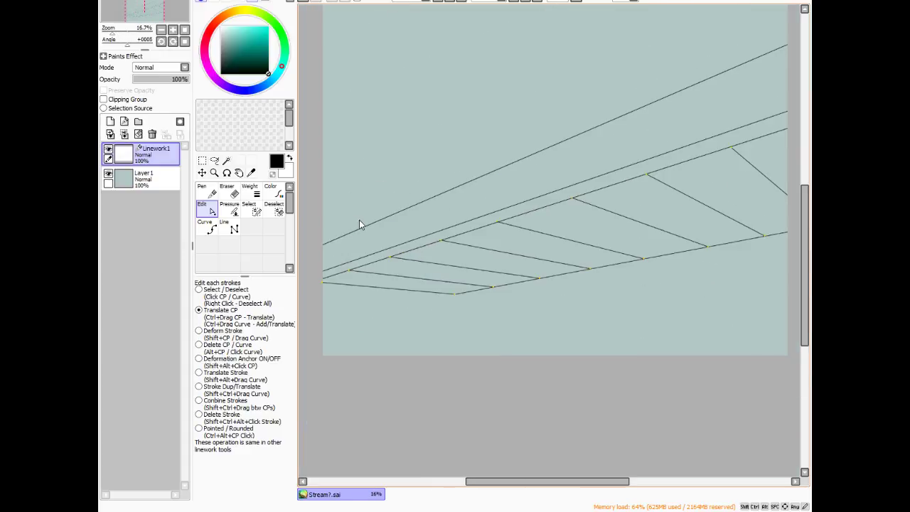
pyautogui.scroll(-1, 350, 281)
# - With the Line tool, draw a near-vertical line from the shape's lowest corner down past the canvas's lower edge
pyautogui.click(229, 226)
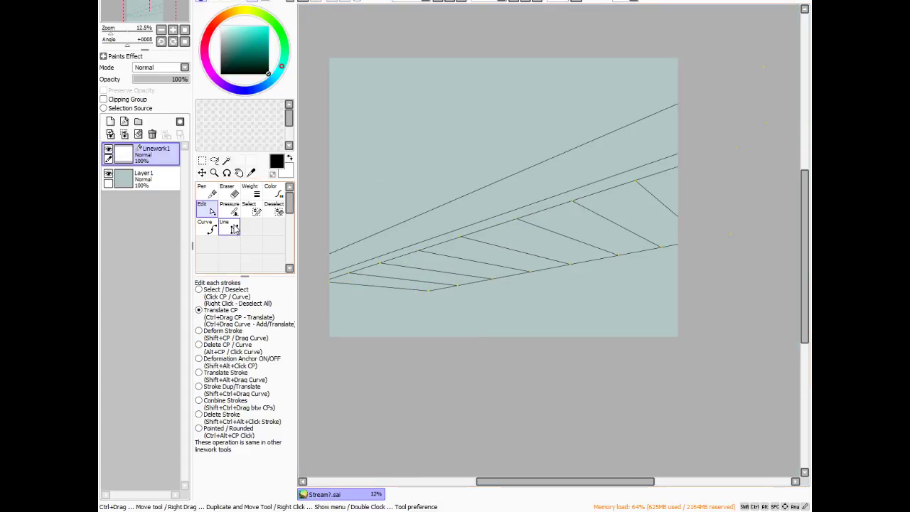
pyautogui.scroll(10, 376, 276)
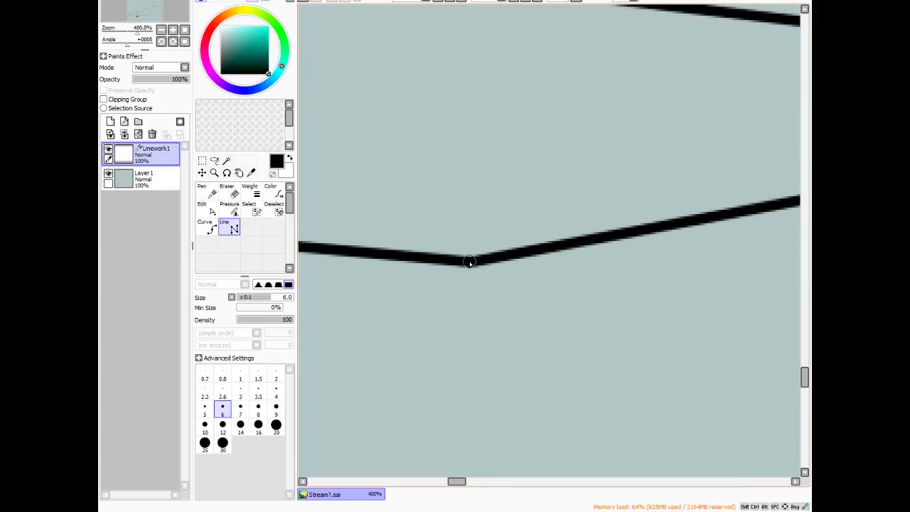
pyautogui.scroll(-9, 469, 262)
pyautogui.moveTo(468, 255); pyautogui.dragTo(526, 306)
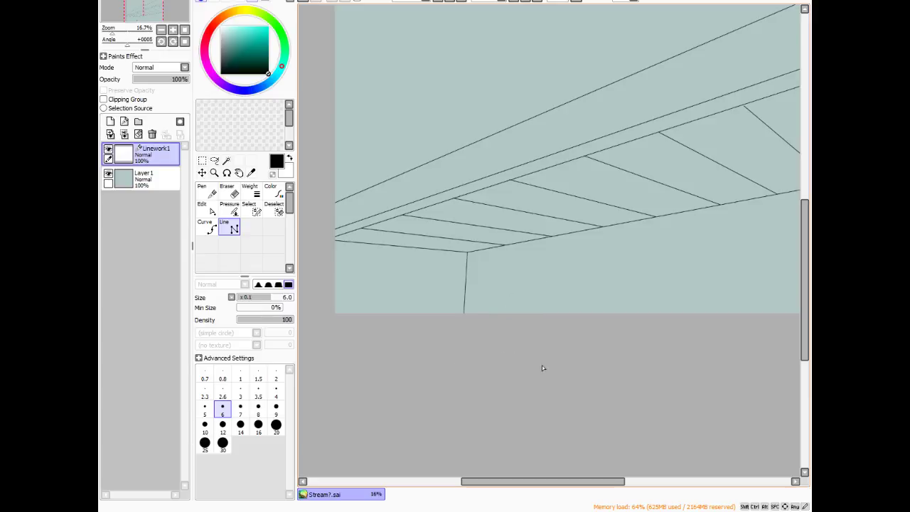
pyautogui.scroll(-1, 542, 367)
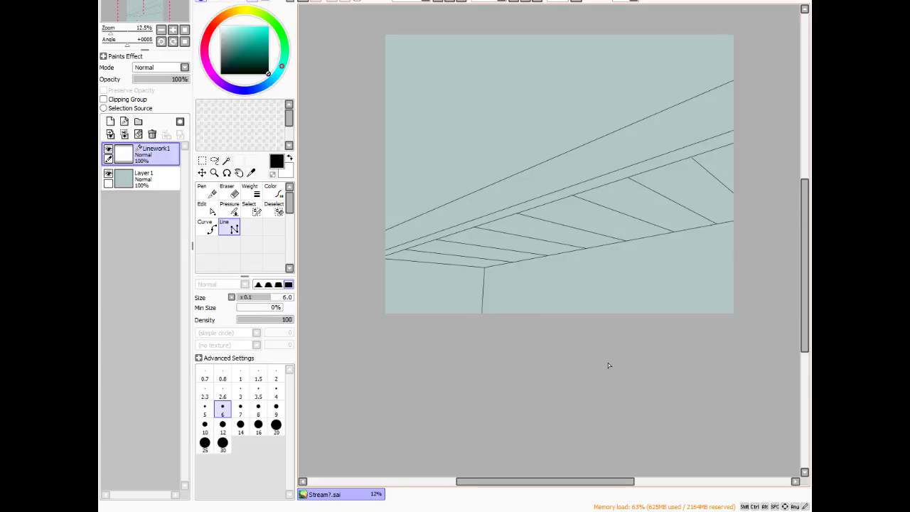
pyautogui.scroll(-1, 607, 365)
pyautogui.scroll(1, 429, 285)
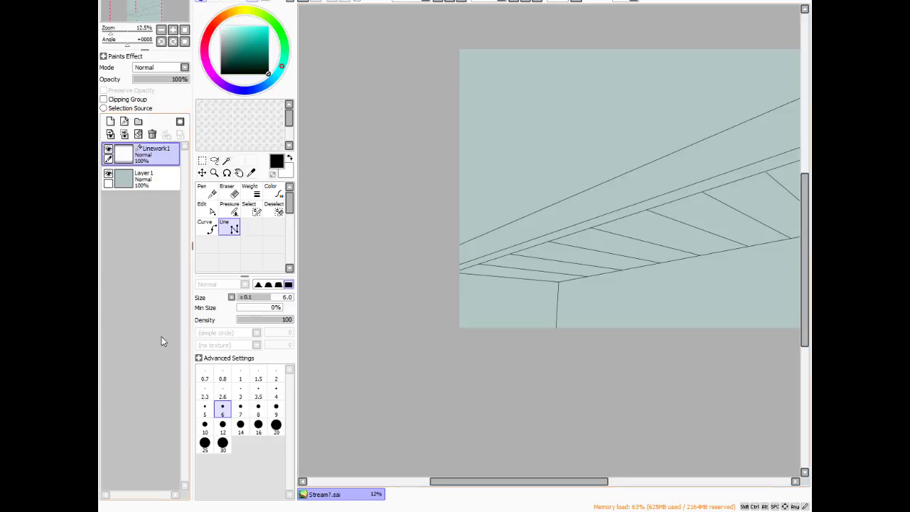
# - Locate the left-hand vanishing point and draw a straight line from it across the canvas, just below the uppermost rising diagonal
pyautogui.click(206, 209)
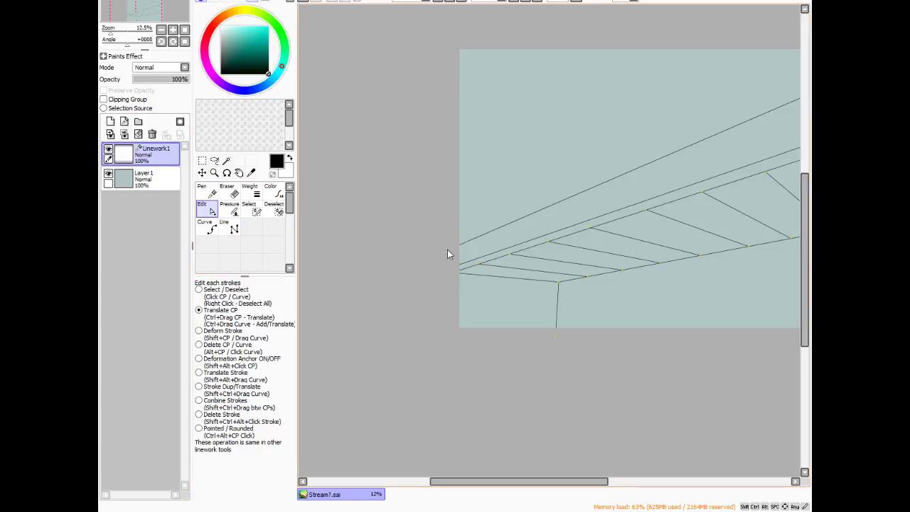
pyautogui.scroll(-1, 608, 249)
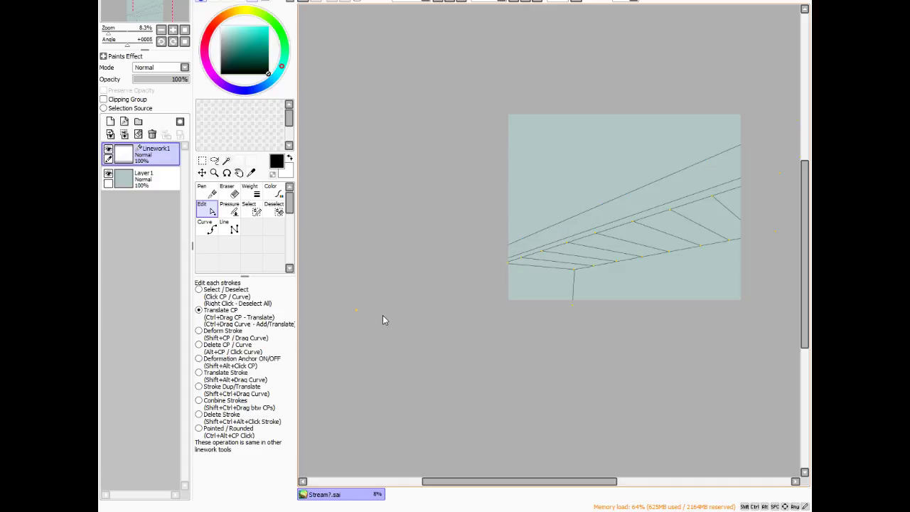
pyautogui.click(234, 229)
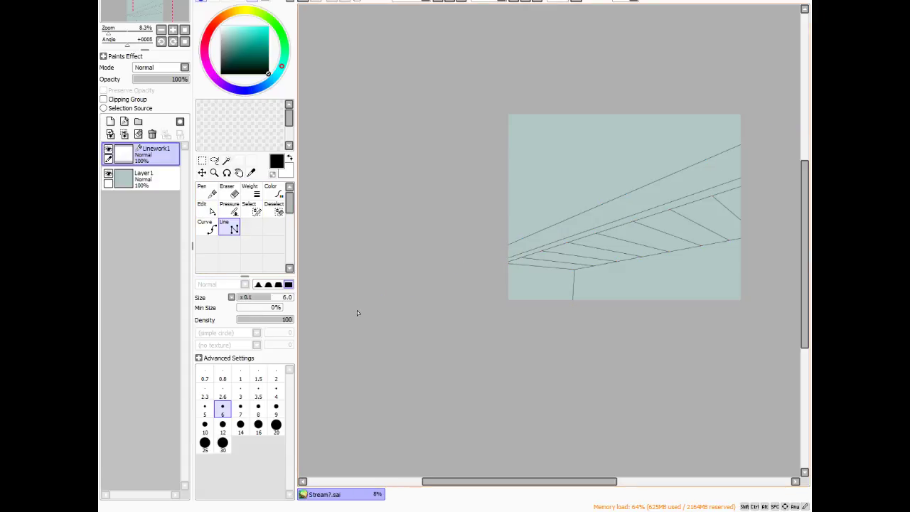
pyautogui.click(476, 257)
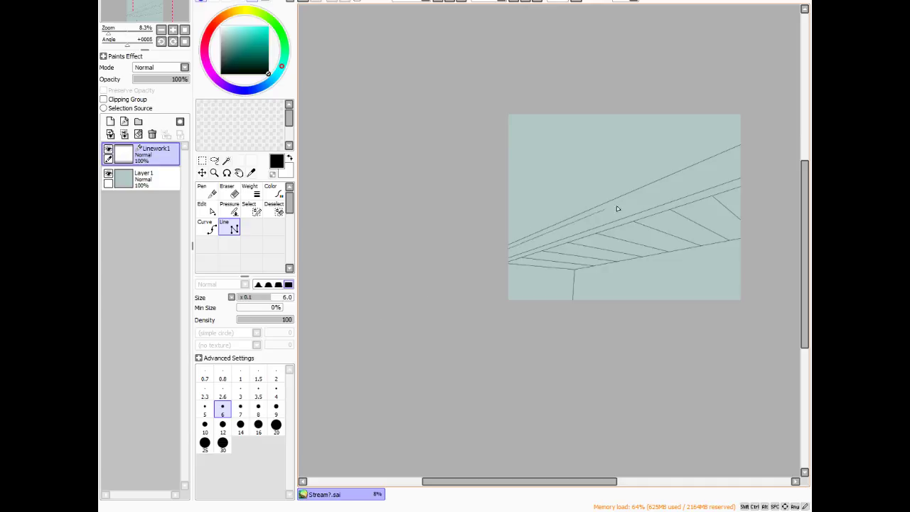
pyautogui.scroll(5, 769, 137)
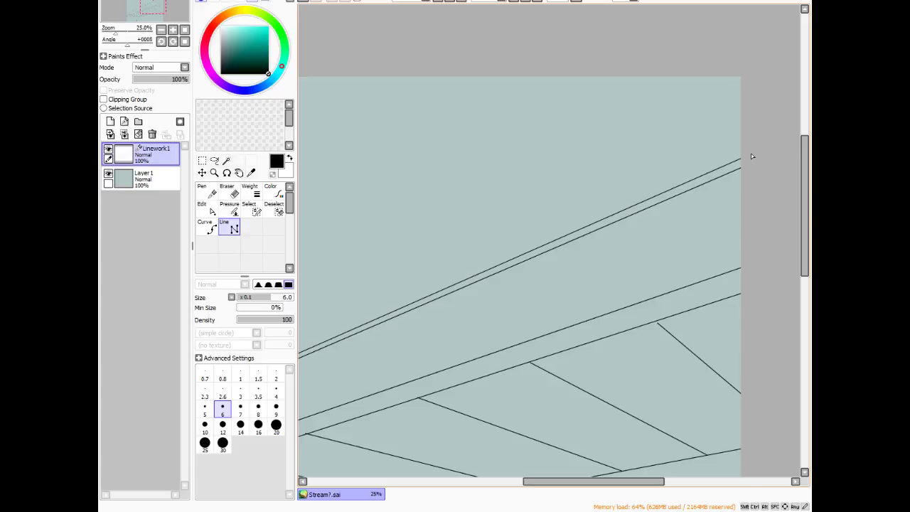
pyautogui.scroll(-3, 762, 134)
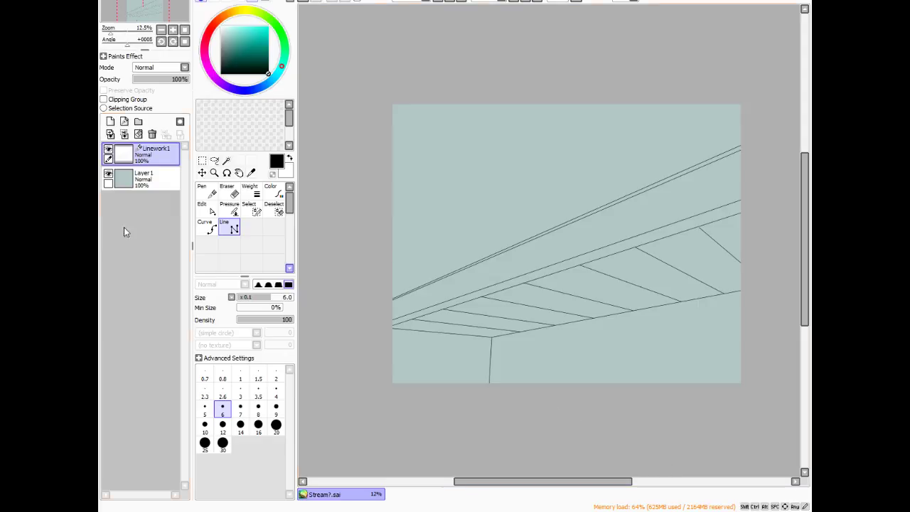
# - Create a new layer directly above Layer1 and choose a slightly darker shade of the background's grey-teal
pyautogui.click(135, 178)
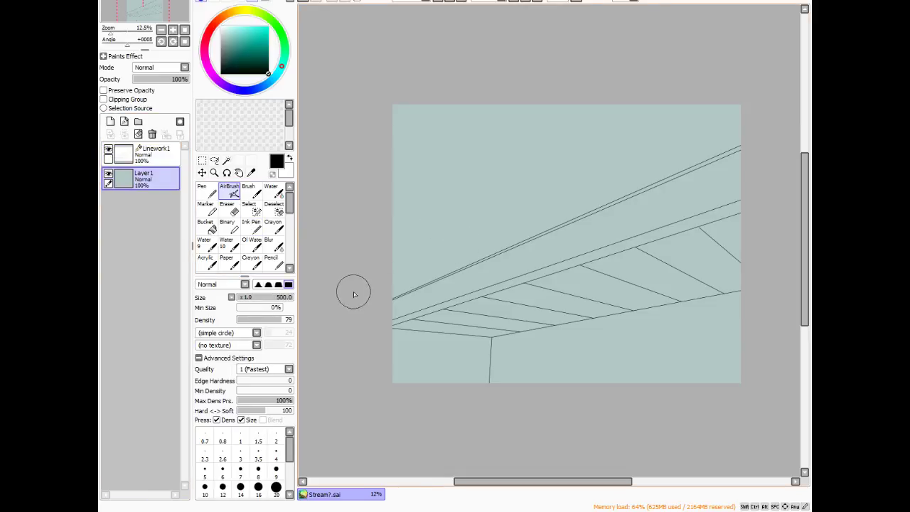
pyautogui.click(110, 122)
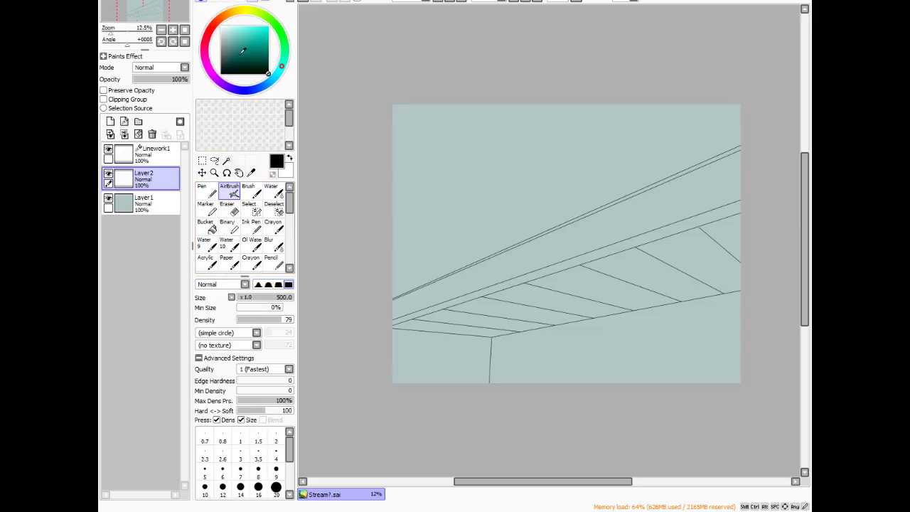
pyautogui.keyDown('alt'); pyautogui.click(452, 185); pyautogui.keyUp('alt')
pyautogui.click(225, 41)
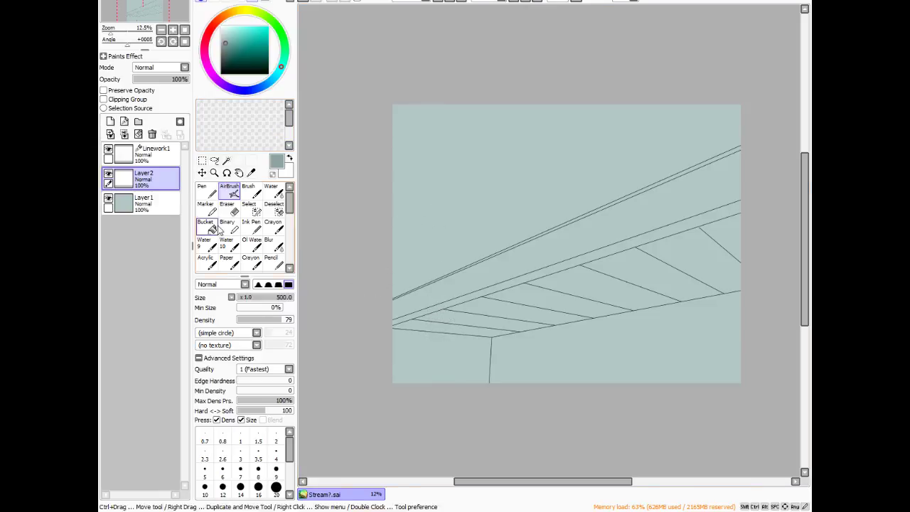
# - On Linework1, select the open area above the uppermost diagonal and the wide band beneath the twin lines with the Magic Wand
pyautogui.click(126, 159)
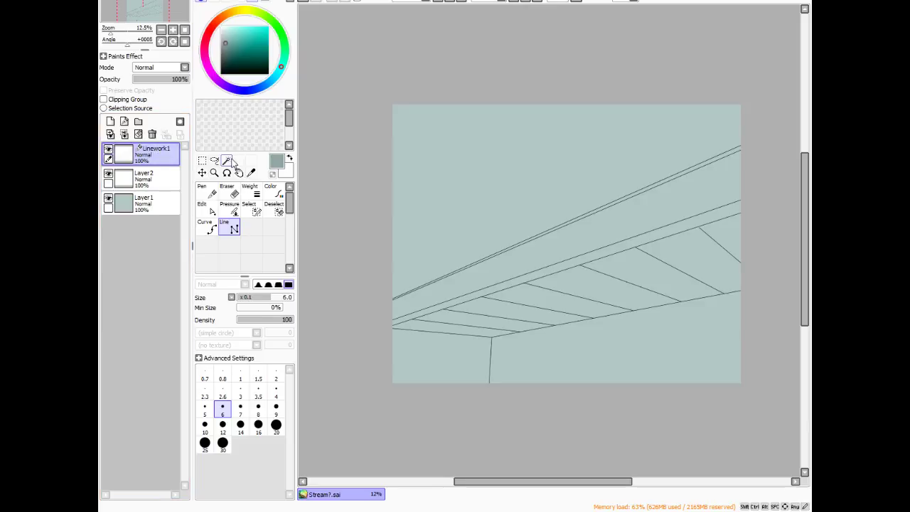
pyautogui.click(226, 161)
pyautogui.click(489, 243)
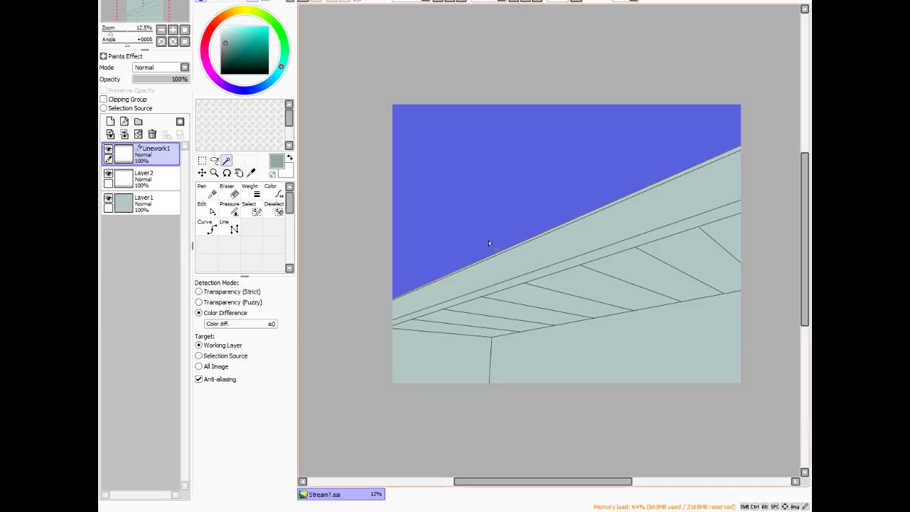
pyautogui.keyDown('shift'); pyautogui.click(700, 171); pyautogui.keyUp('shift')
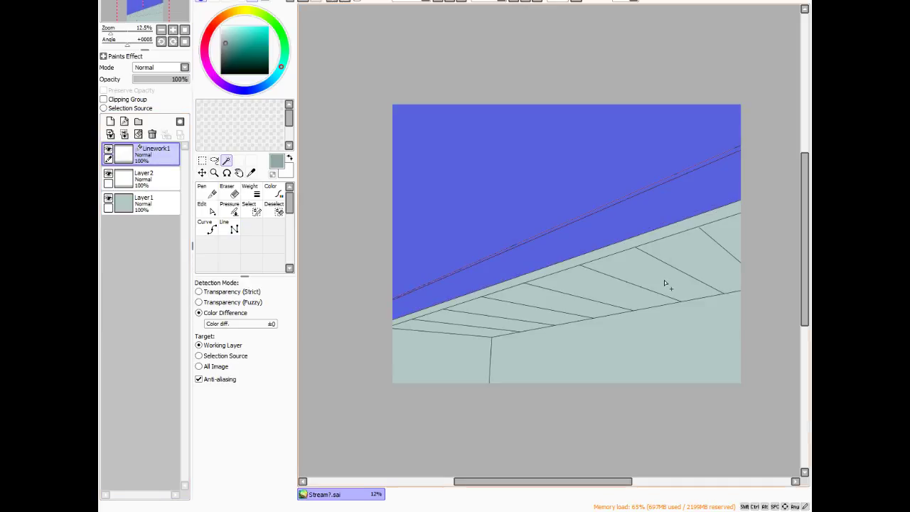
# - On Layer2, brush the narrow strip between the two uppermost diagonals into the selection with the Select brush
pyautogui.click(142, 177)
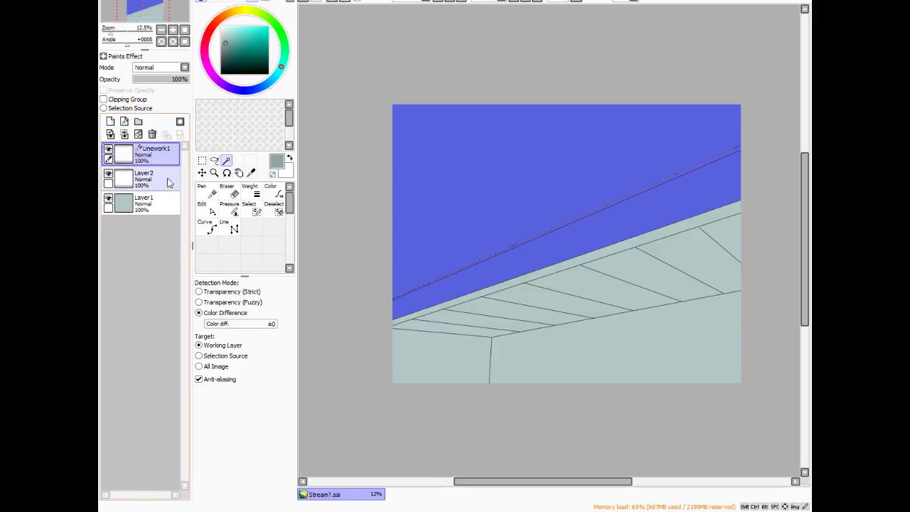
pyautogui.click(249, 206)
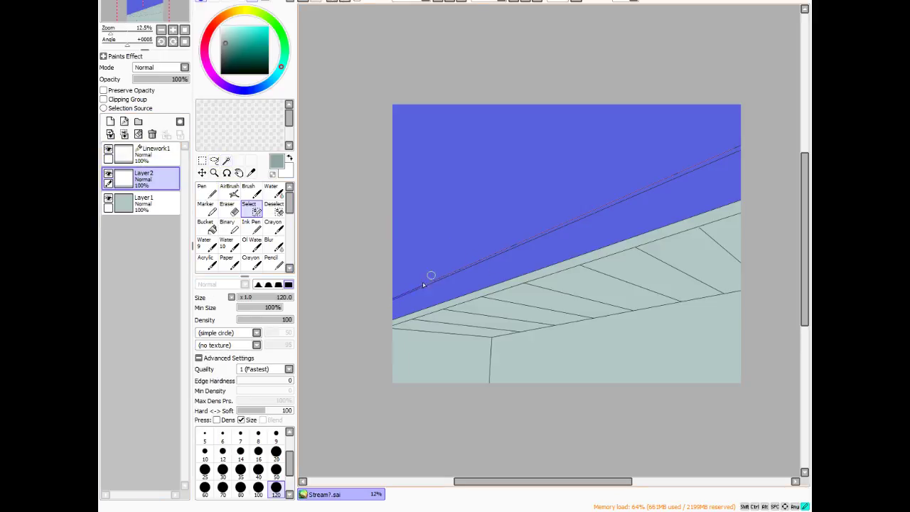
pyautogui.moveTo(422, 282); pyautogui.dragTo(498, 249)
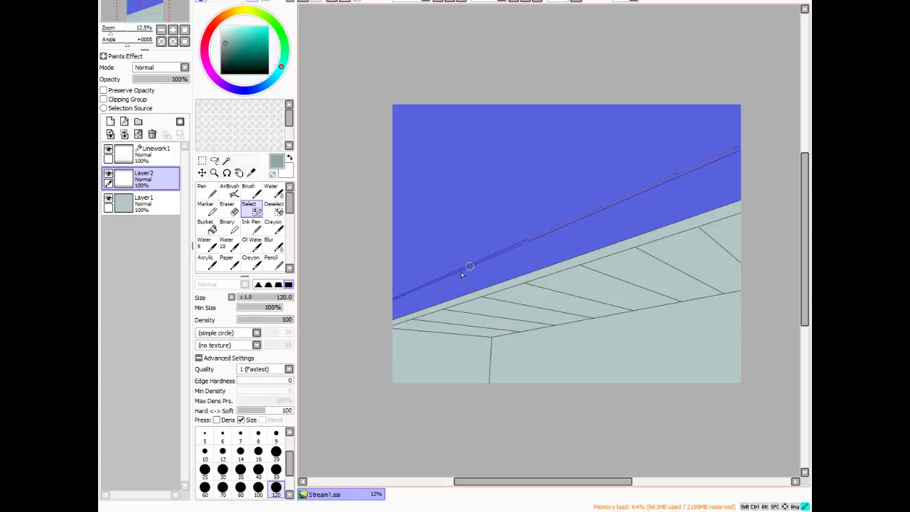
pyautogui.moveTo(461, 274); pyautogui.dragTo(653, 189)
pyautogui.moveTo(710, 168); pyautogui.dragTo(748, 140)
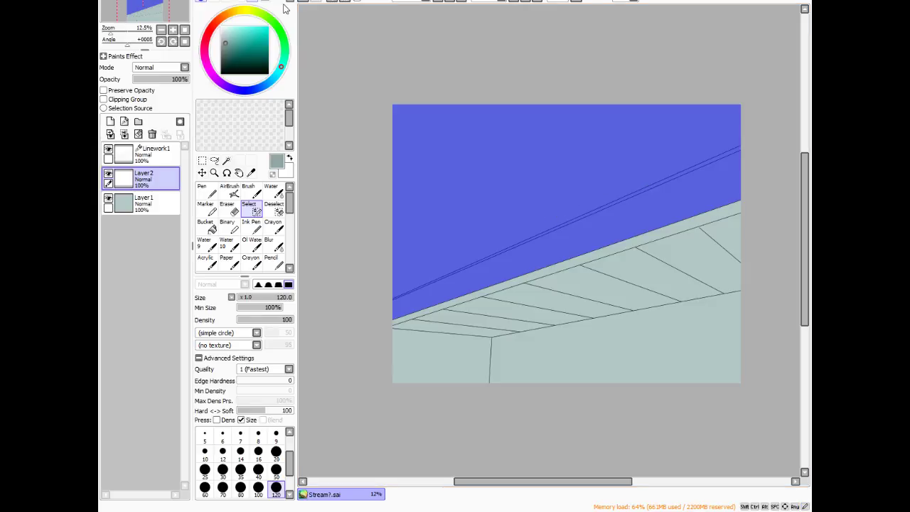
# - Invert the selection and fill the area below the wide band on Layer2 with the darker grey-teal using the Bucket
pyautogui.hotkey('ctrl', 'i')
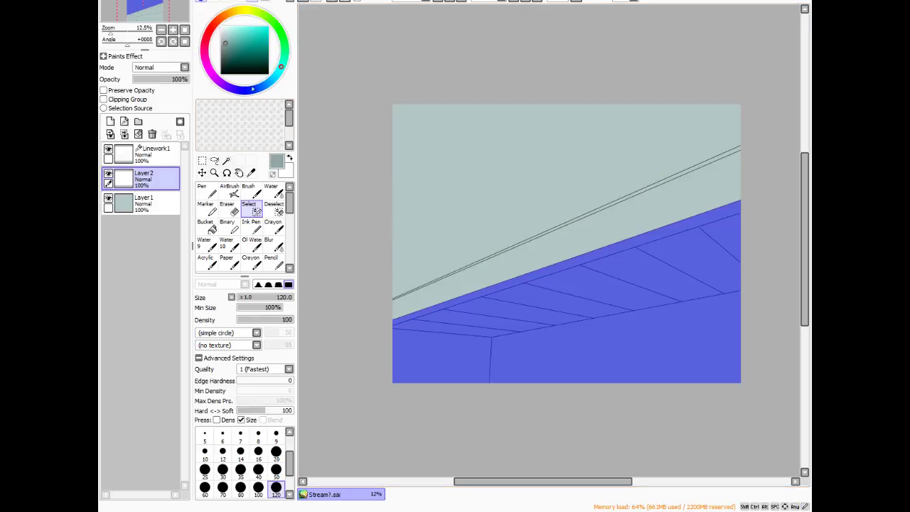
pyautogui.scroll(5, 412, 322)
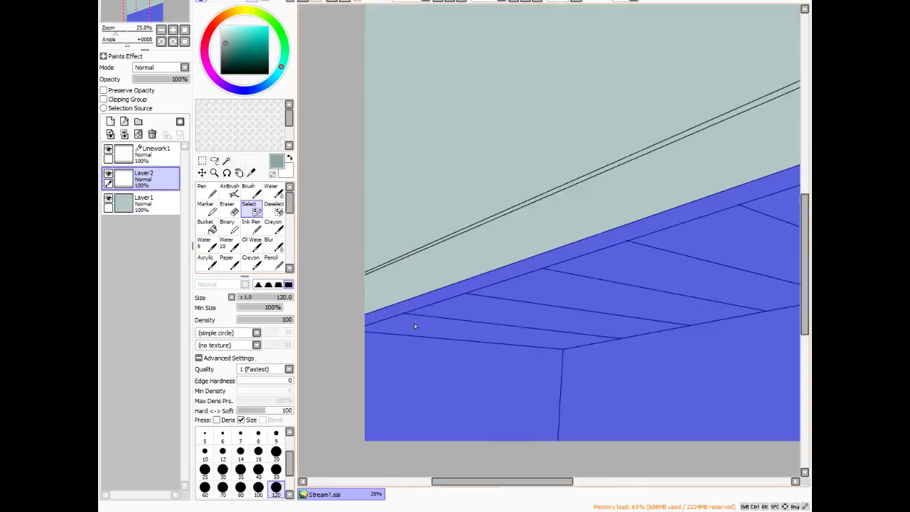
pyautogui.scroll(-1, 411, 270)
pyautogui.scroll(-3, 390, 323)
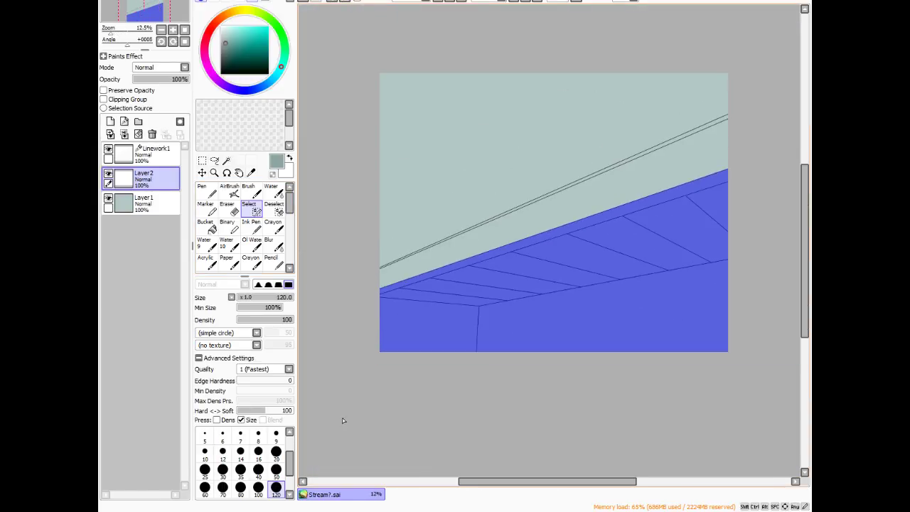
pyautogui.click(207, 226)
pyautogui.click(525, 324)
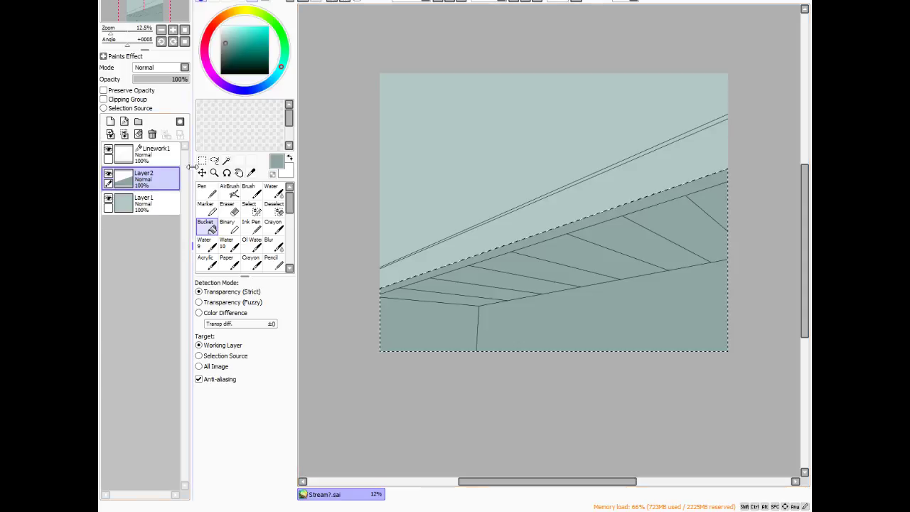
# - Nudge the filled area on Layer2 with the Move tool so its upper edge sits beneath the black diagonal, and check both ends
pyautogui.click(201, 173)
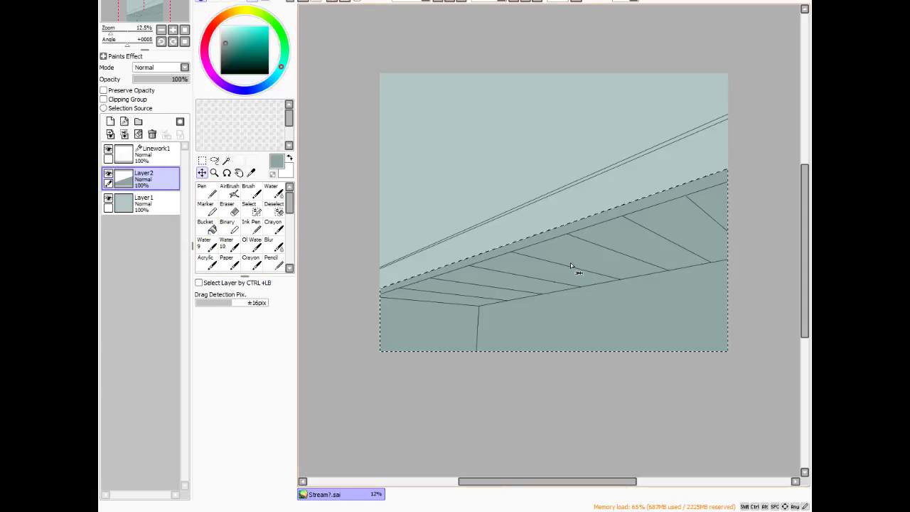
pyautogui.scroll(-1, 570, 263)
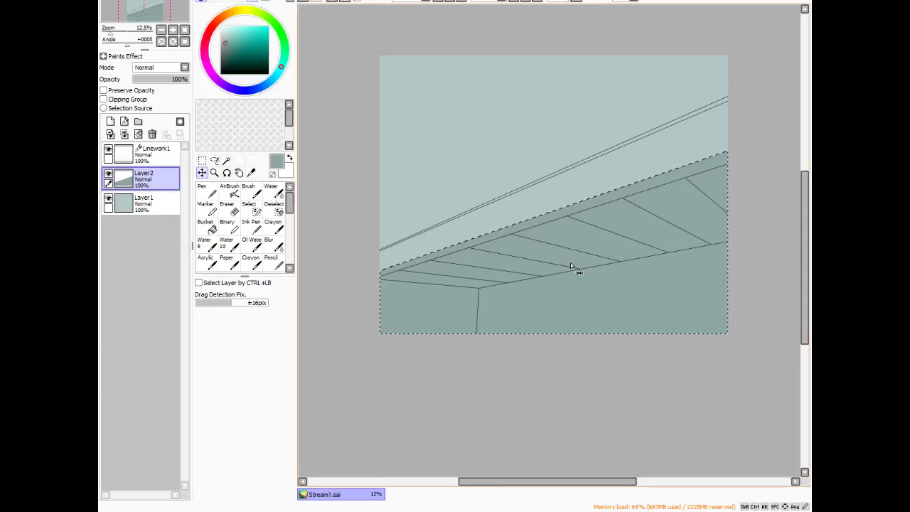
pyautogui.scroll(5, 570, 262)
pyautogui.scroll(-2, 492, 246)
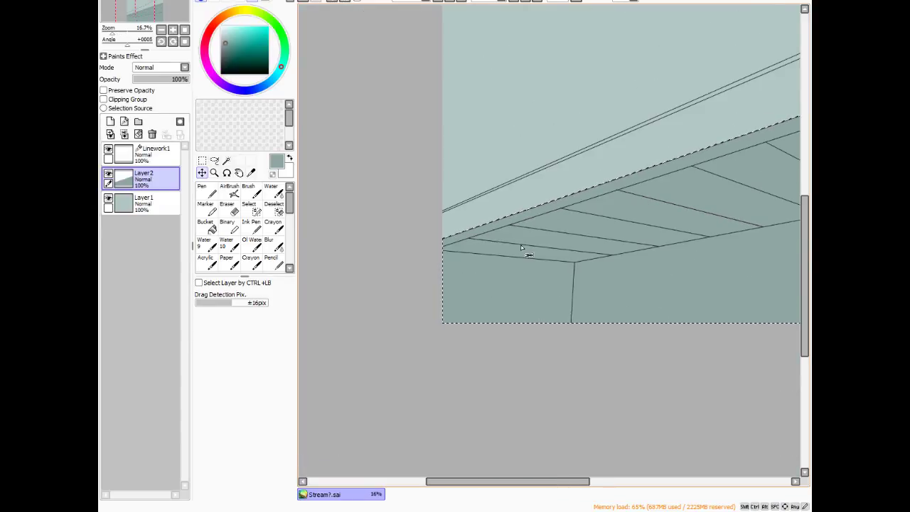
pyautogui.scroll(5, 524, 251)
pyautogui.scroll(2, 447, 243)
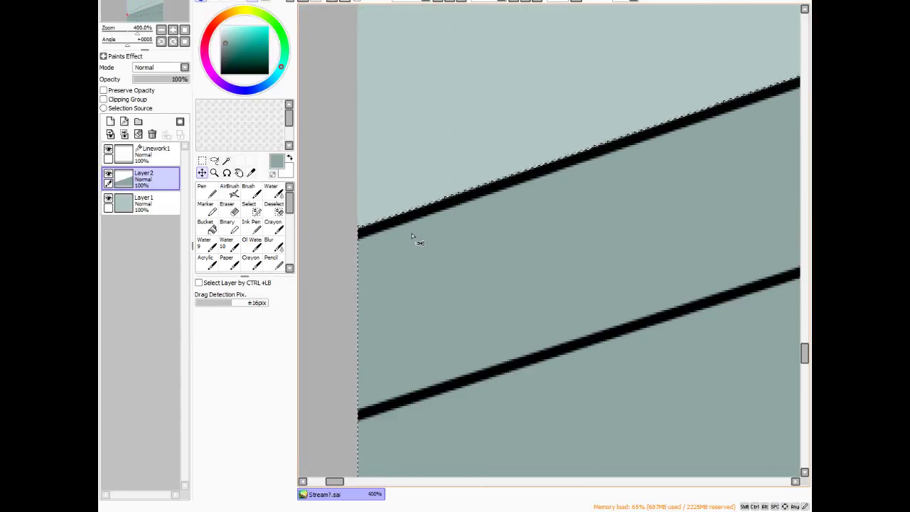
pyautogui.click(375, 266)
pyautogui.scroll(-10, 323, 282)
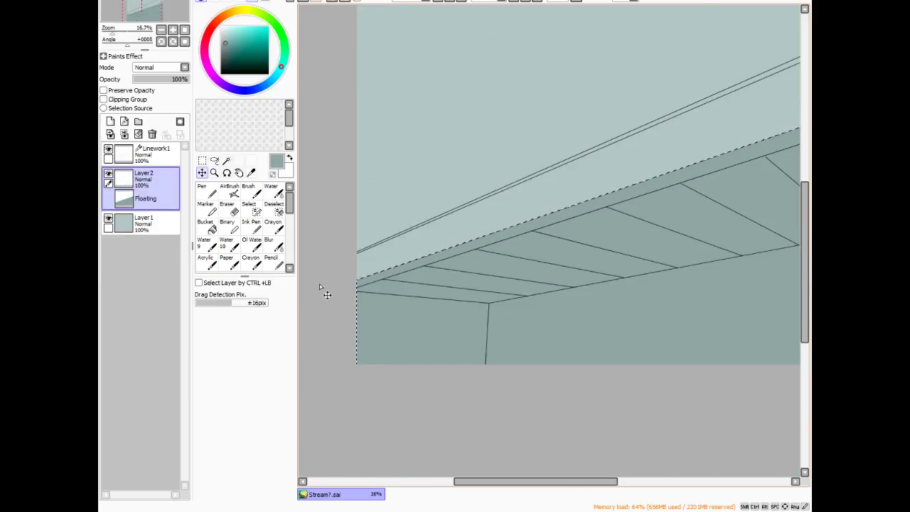
pyautogui.scroll(8, 727, 183)
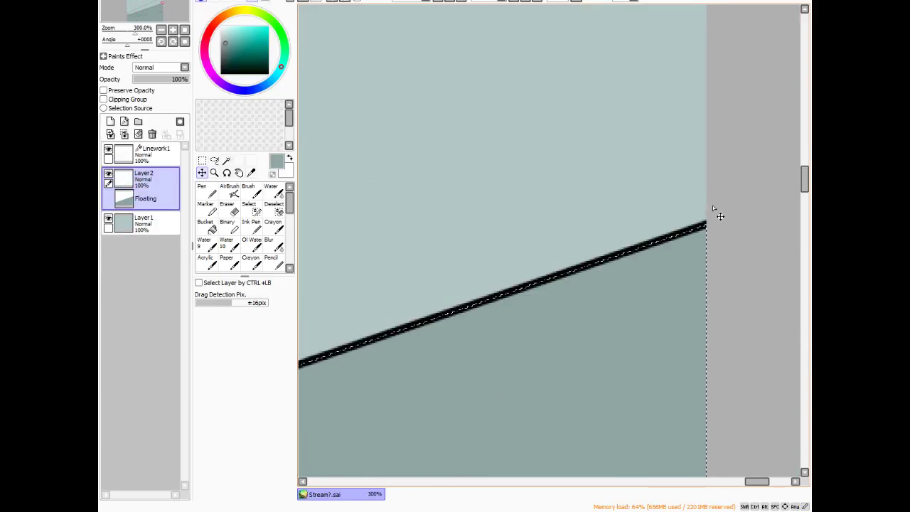
# - Choose the Brush tool and enlarge it to size 200
pyautogui.scroll(-8, 713, 209)
pyautogui.scroll(1, 707, 216)
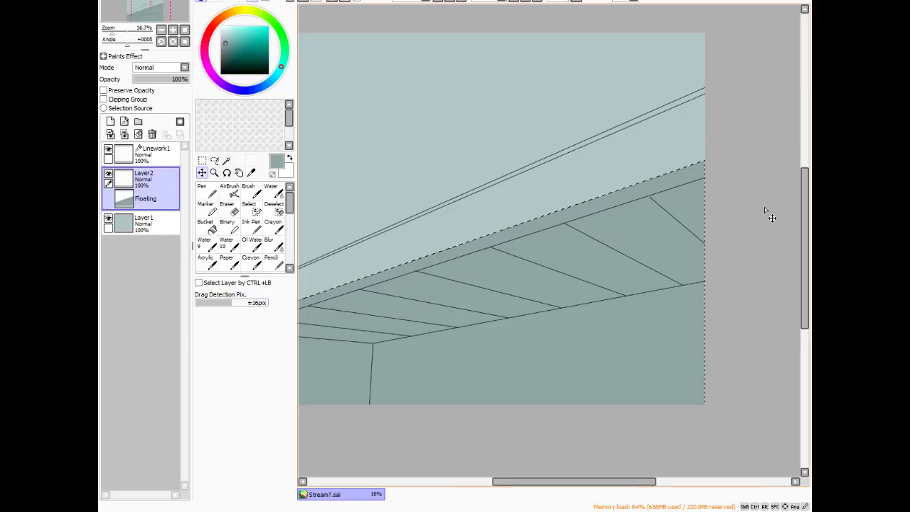
pyautogui.scroll(-1, 772, 264)
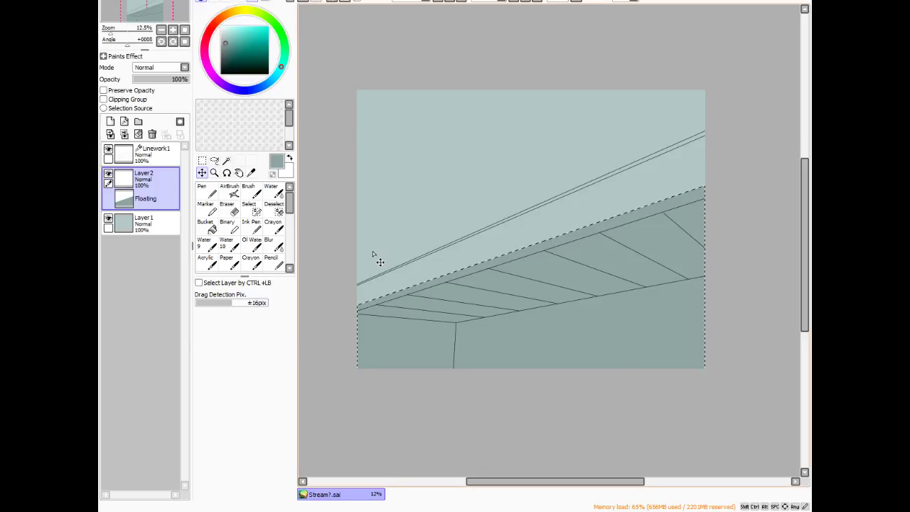
pyautogui.click(248, 191)
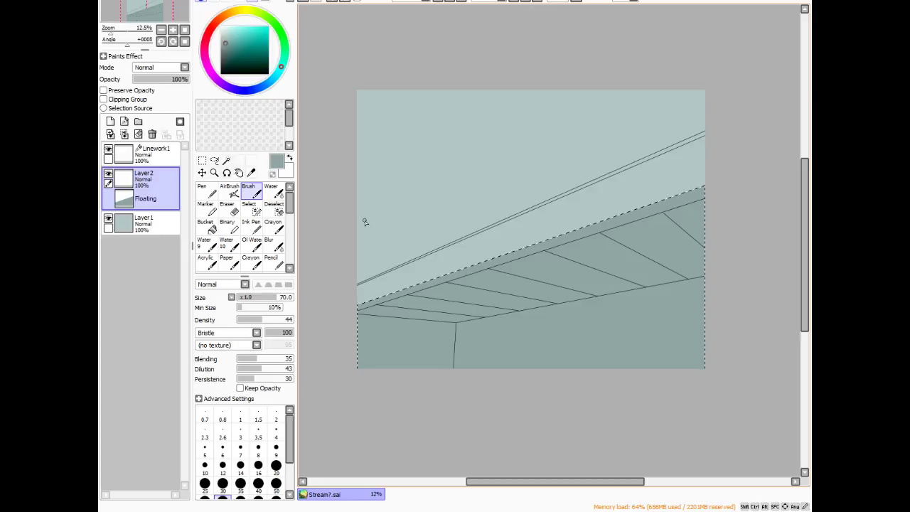
pyautogui.press(']')
pyautogui.press(']')
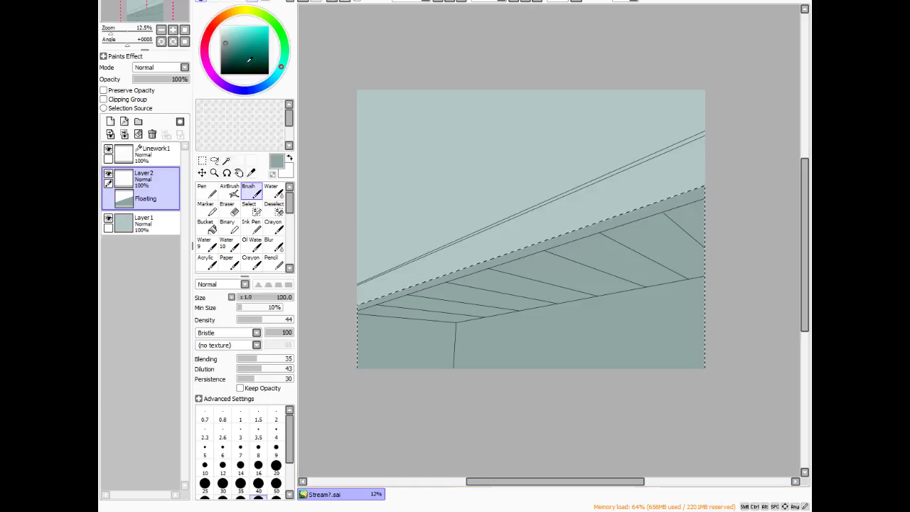
pyautogui.press(']')
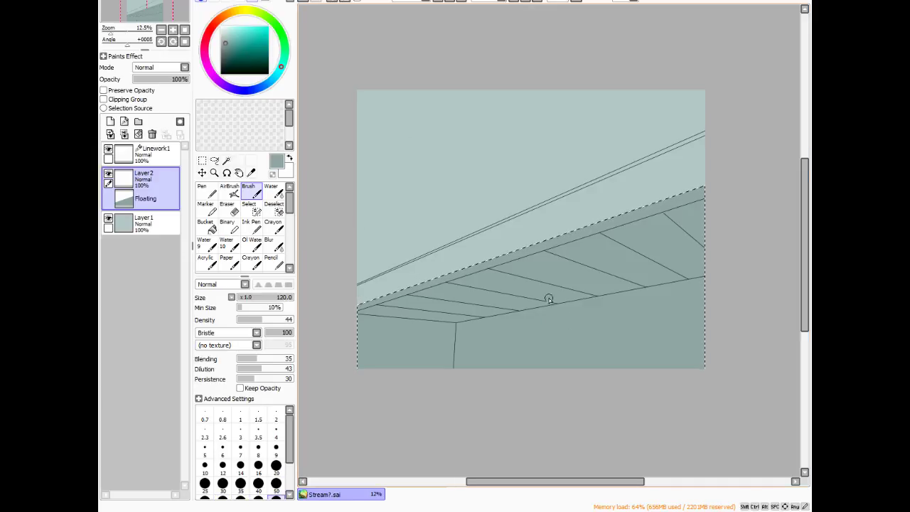
pyautogui.press(']')
pyautogui.press(']')
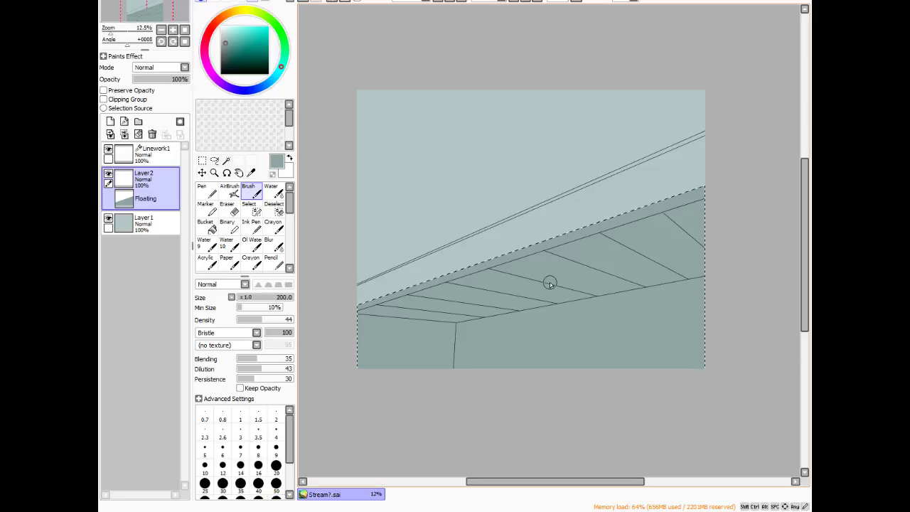
# - On Linework1, add the narrow strip between the two uppermost diagonals to the selection with the Magic Wand
pyautogui.click(153, 154)
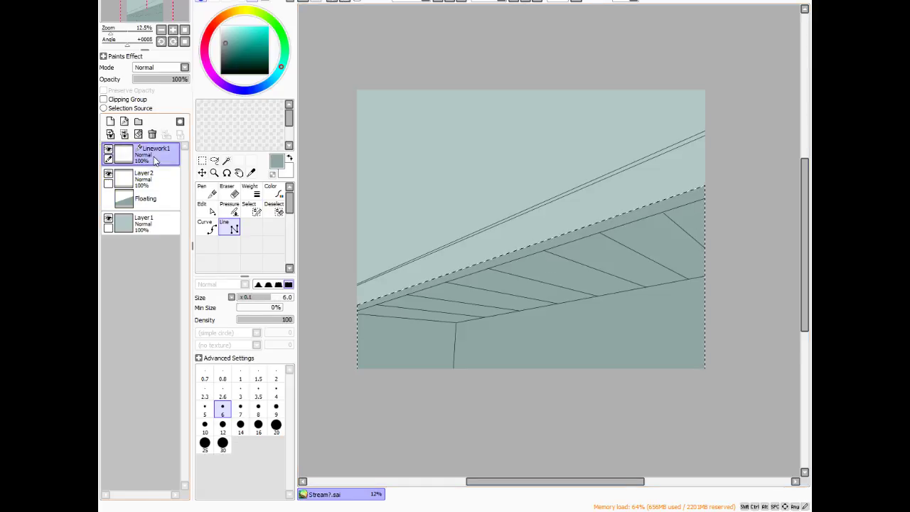
pyautogui.click(226, 161)
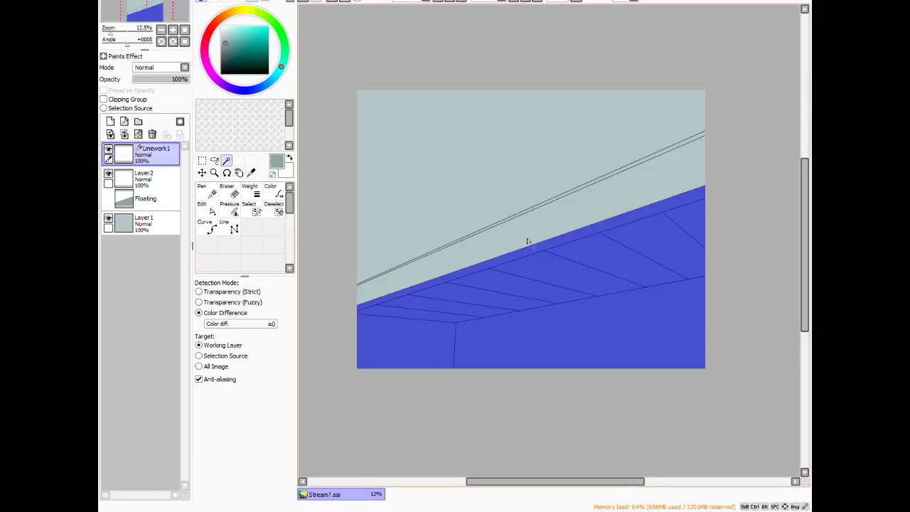
pyautogui.click(617, 176)
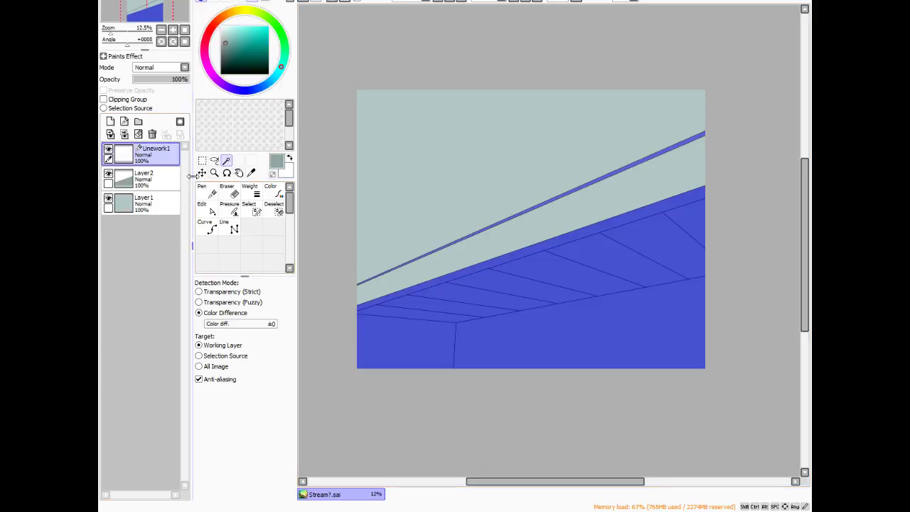
# - Fill the selected narrow strip on Layer2 with the darker grey-teal, deselect, and check the shades with Linework1 hidden briefly
pyautogui.click(146, 177)
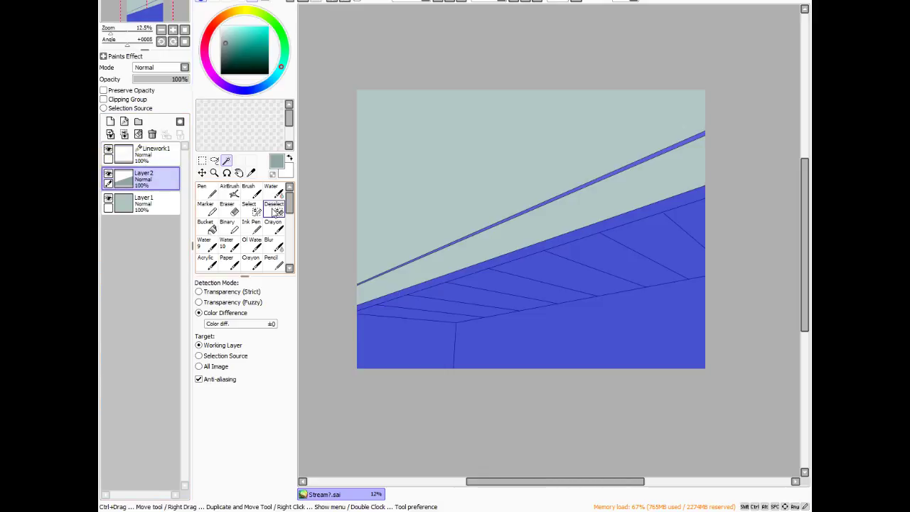
pyautogui.click(205, 224)
pyautogui.click(498, 292)
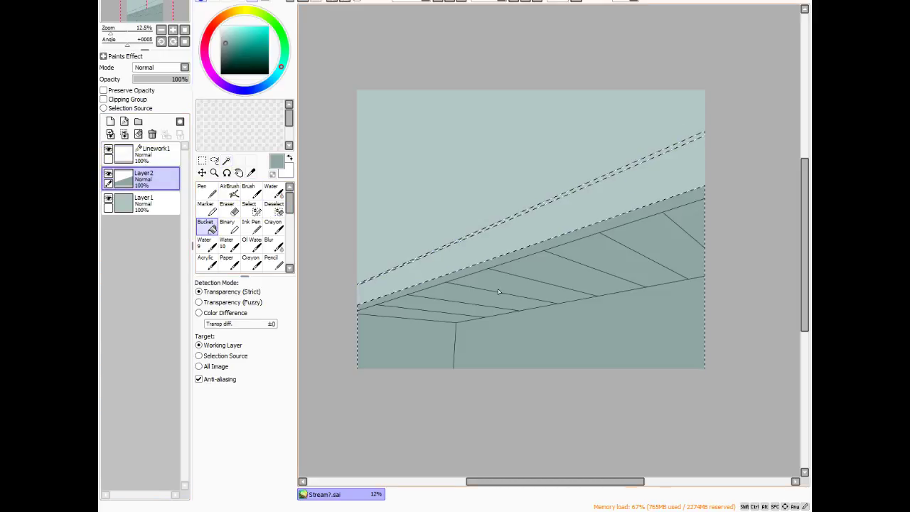
pyautogui.click(695, 139)
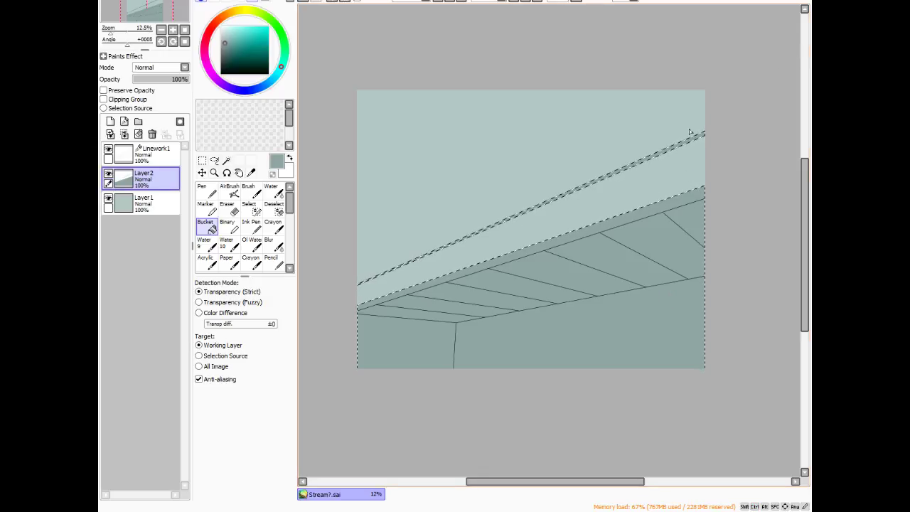
pyautogui.hotkey('ctrl', 'd')
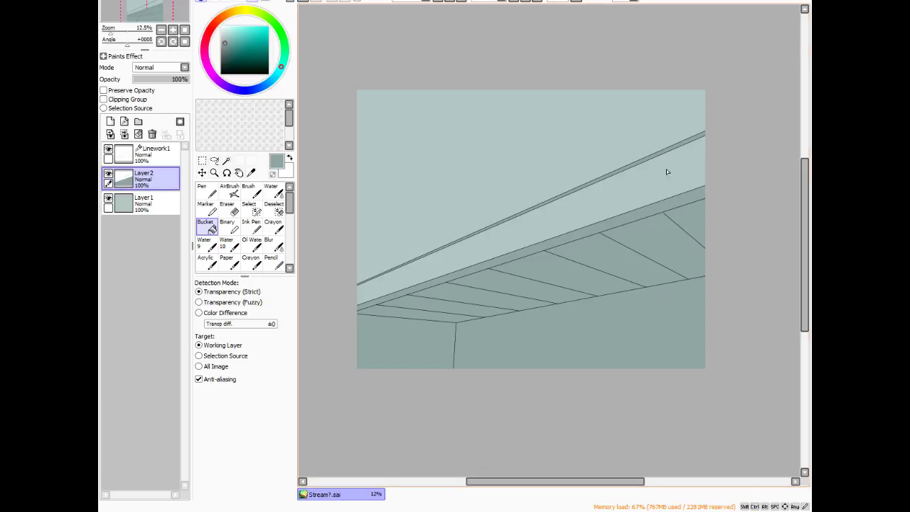
pyautogui.click(108, 149)
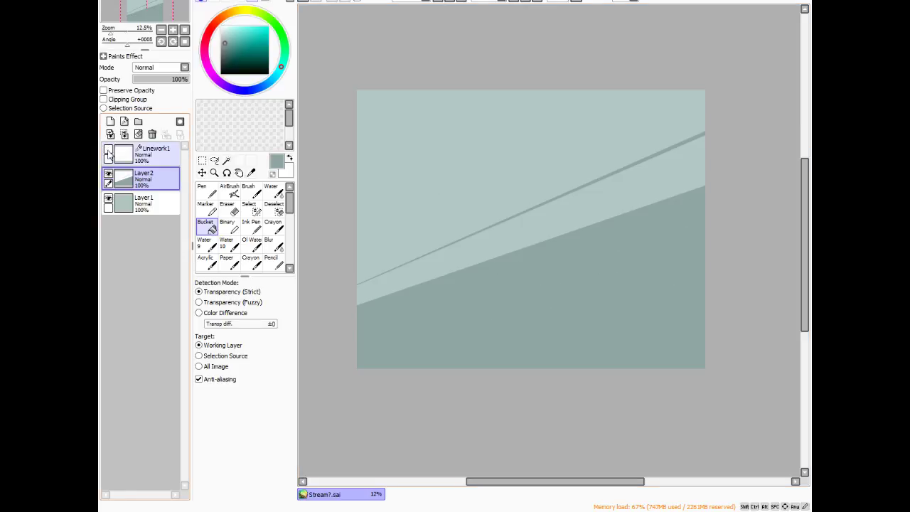
pyautogui.click(108, 151)
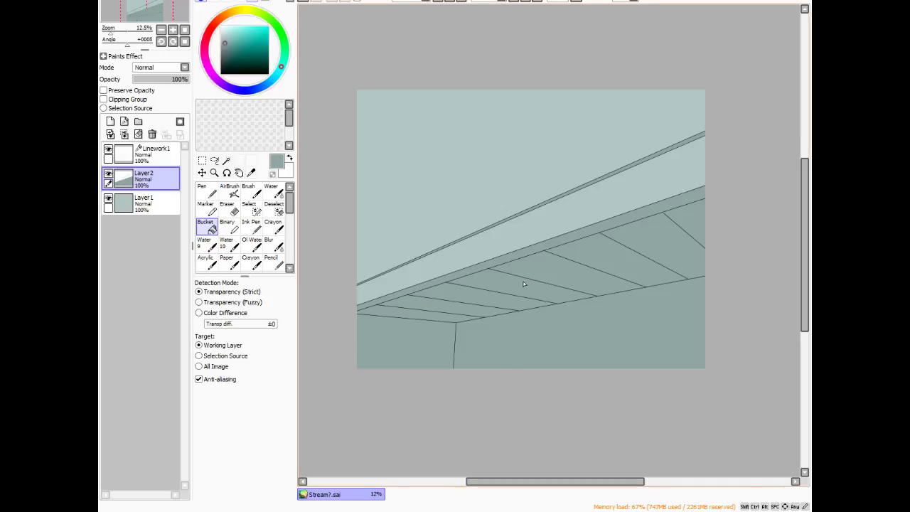
# - Add a new layer above Layer2 and draw a small orange circle above the twin diagonals with the size 80 Crayon
pyautogui.click(110, 121)
pyautogui.click(232, 14)
pyautogui.moveTo(239, 37); pyautogui.dragTo(244, 34)
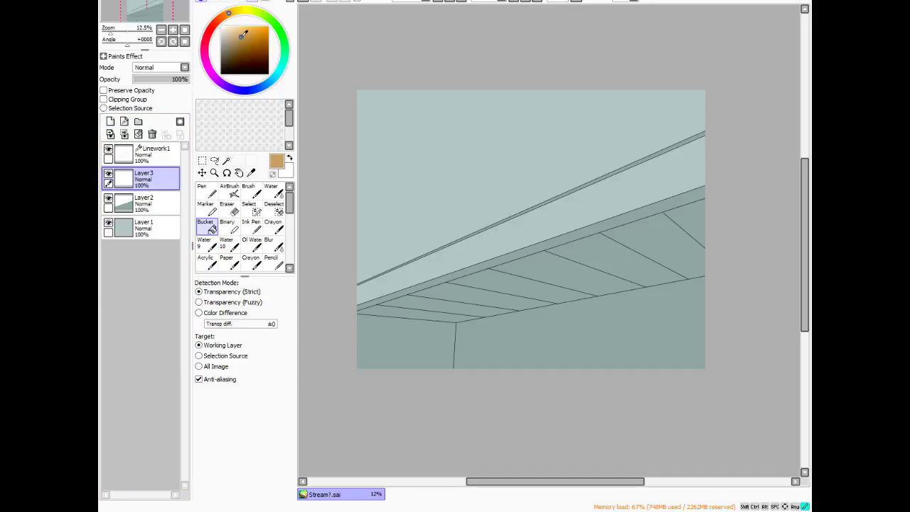
pyautogui.click(248, 190)
pyautogui.click(273, 226)
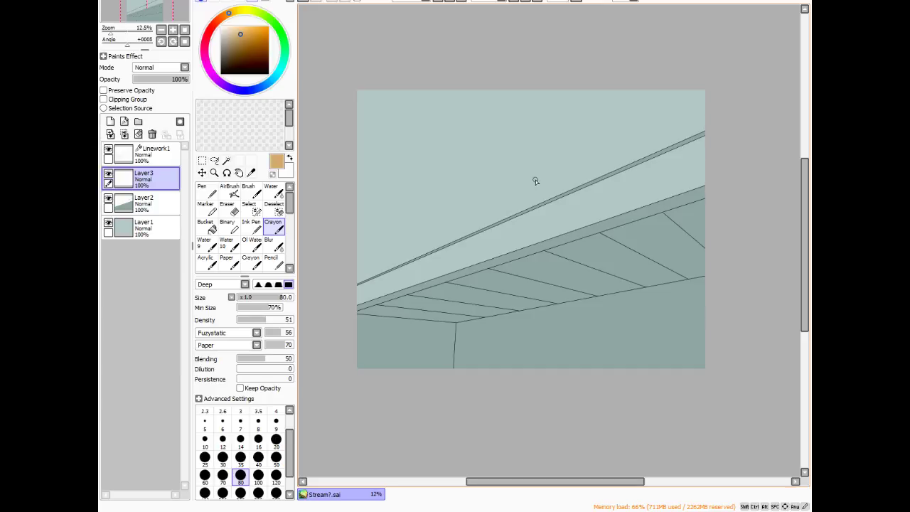
pyautogui.moveTo(524, 173); pyautogui.dragTo(527, 176)
# - Draw a larger dark red oval across the narrowing end of the light band, and clear both sketched shapes from Layer3
pyautogui.click(205, 37)
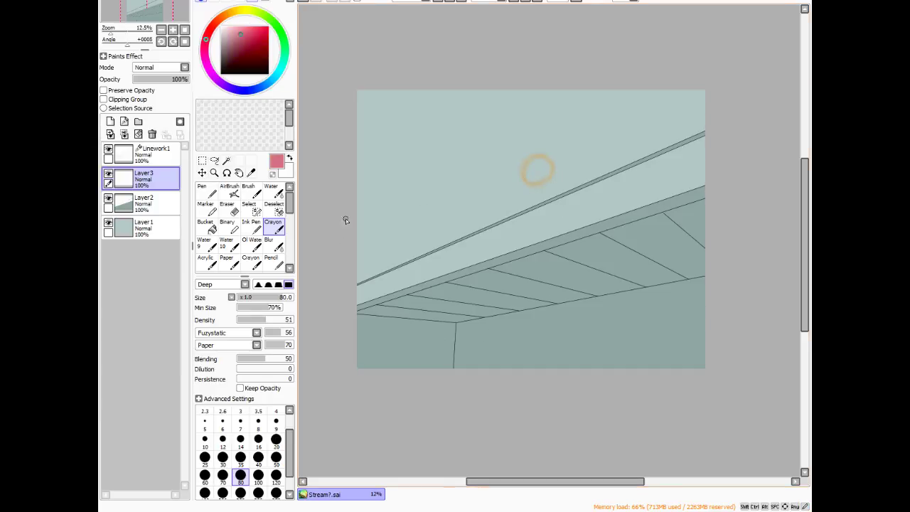
pyautogui.click(241, 51)
pyautogui.moveTo(451, 239)
pyautogui.mouseDown()
pyautogui.moveTo(446, 299)
pyautogui.moveTo(425, 299)
pyautogui.moveTo(439, 251)
pyautogui.moveTo(416, 304)
pyautogui.mouseUp()
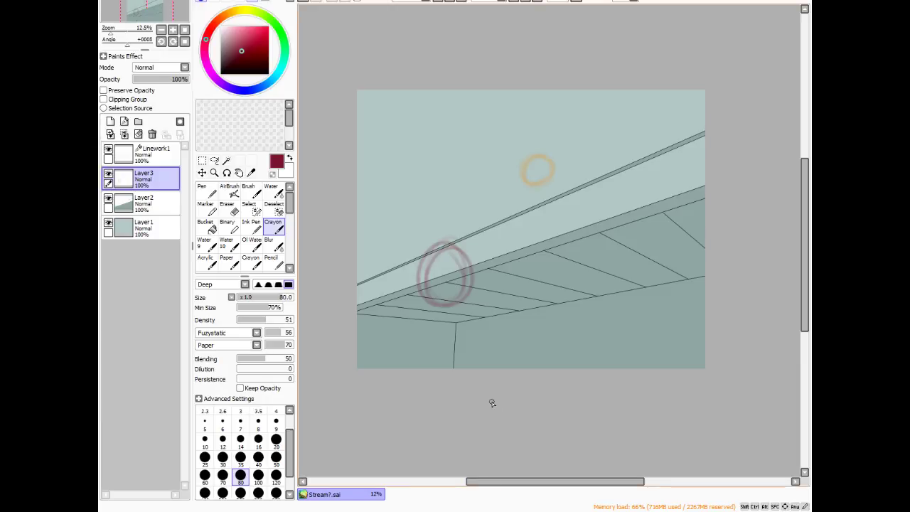
pyautogui.click(139, 136)
pyautogui.moveTo(146, 179)
pyautogui.mouseDown()
pyautogui.moveTo(146, 214)
pyautogui.moveTo(146, 177)
pyautogui.mouseUp()
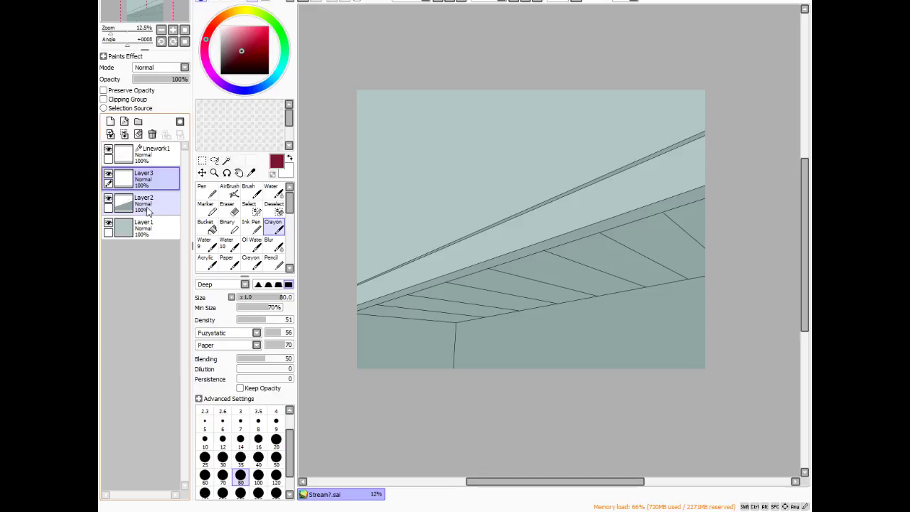
# - On Linework1, select the two wall areas below the striped underside, either side of the vertical corner line, with the Magic Wand
pyautogui.click(145, 153)
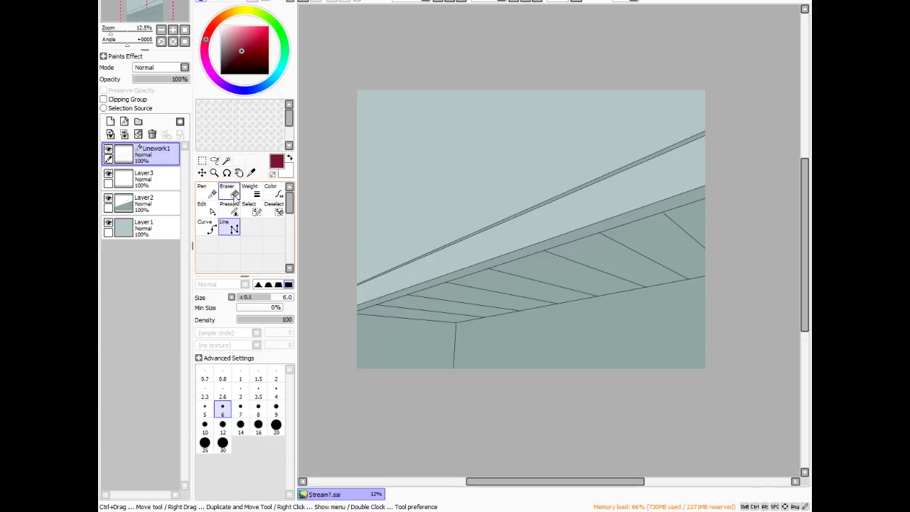
pyautogui.click(163, 208)
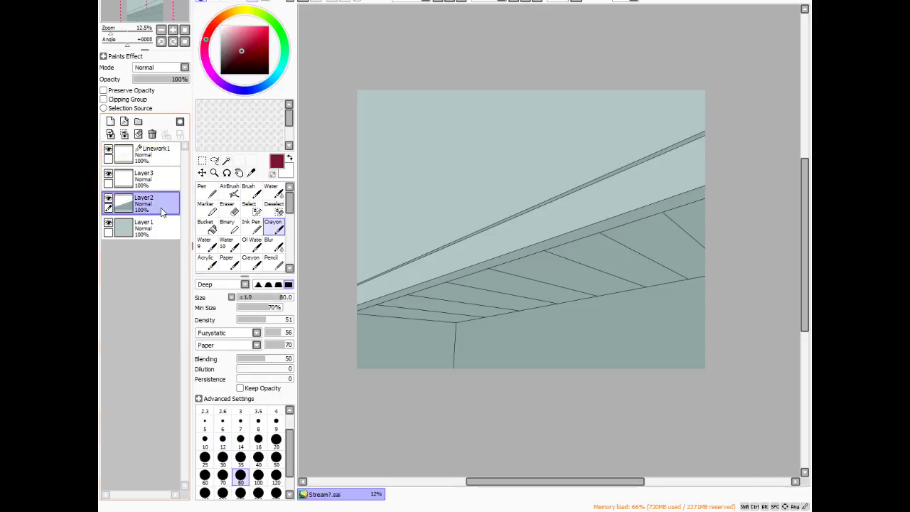
pyautogui.click(164, 161)
pyautogui.click(226, 160)
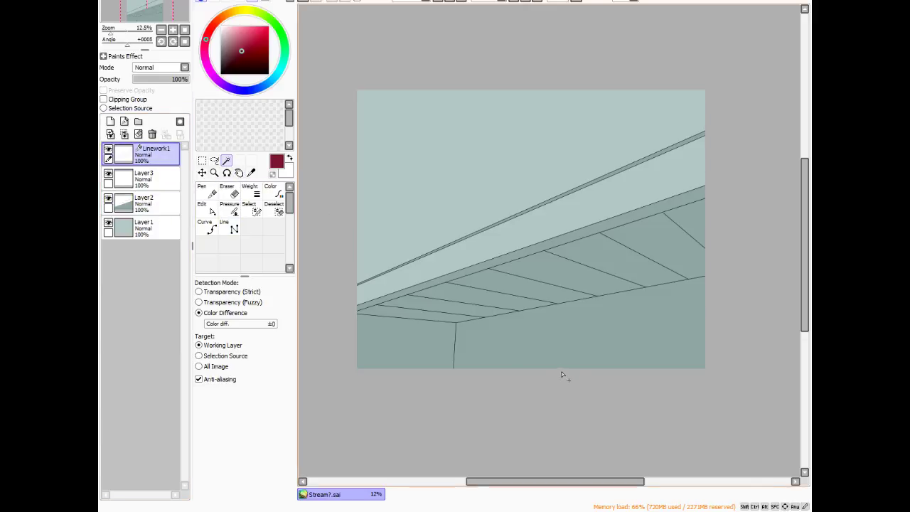
pyautogui.click(465, 347)
pyautogui.click(432, 348)
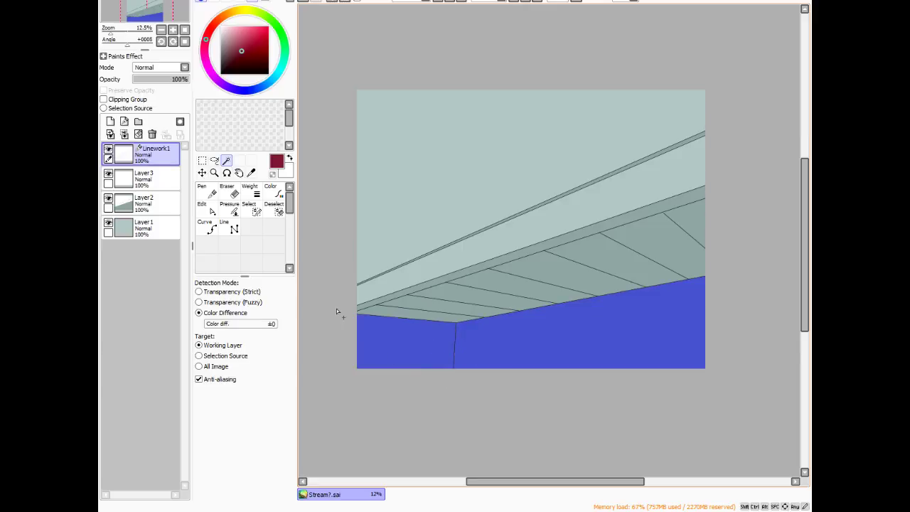
# - Brush the vertical corner line between the two walls into the selection with the Select brush at size 50
pyautogui.click(254, 209)
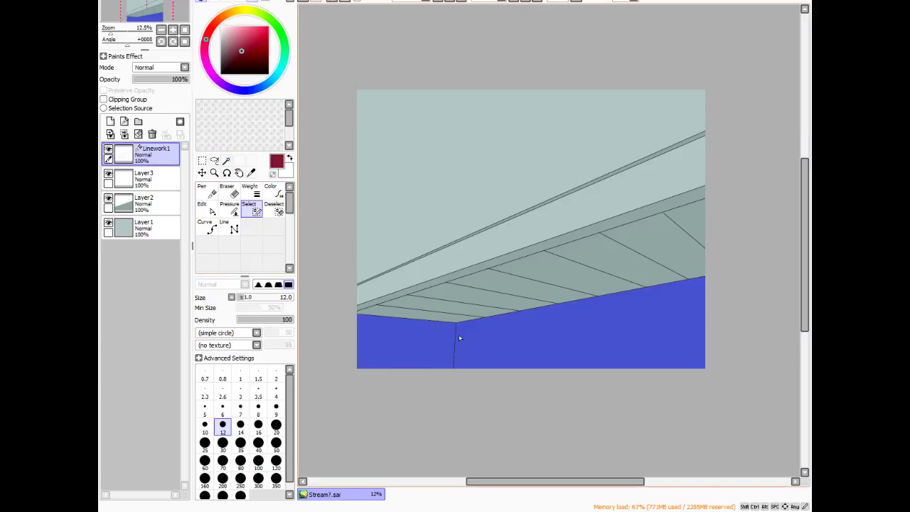
pyautogui.press(']')
pyautogui.press(']')
pyautogui.press(']')
pyautogui.press(']')
pyautogui.press(']')
pyautogui.press(']')
pyautogui.press(']')
pyautogui.press(']')
pyautogui.press(']')
pyautogui.press(']')
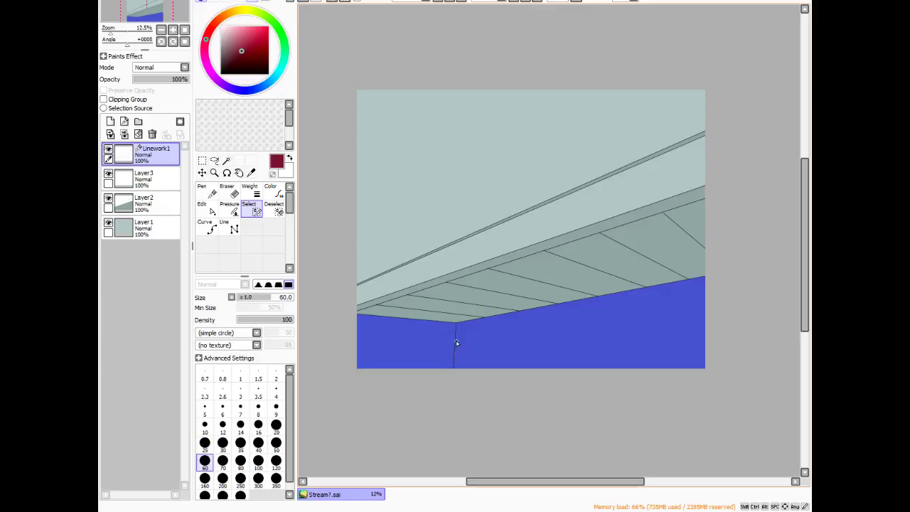
pyautogui.press('[')
pyautogui.press('[')
pyautogui.click(275, 210)
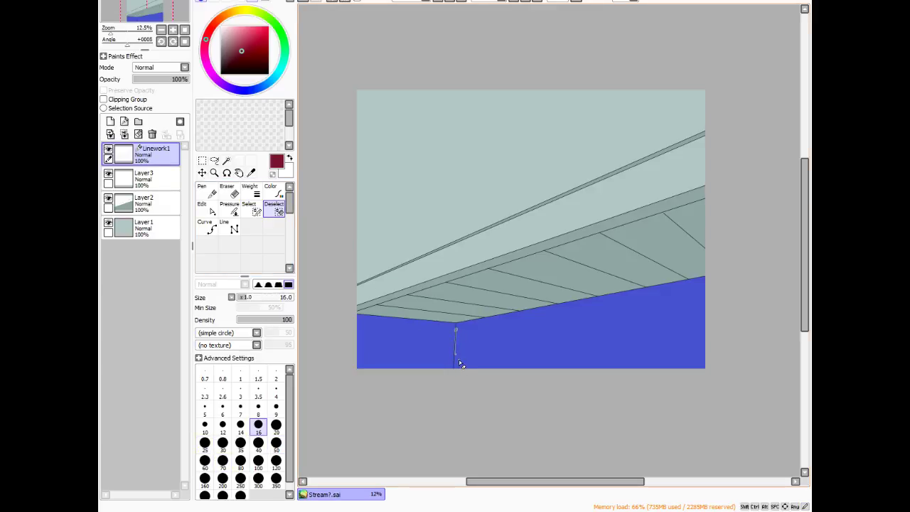
pyautogui.click(254, 208)
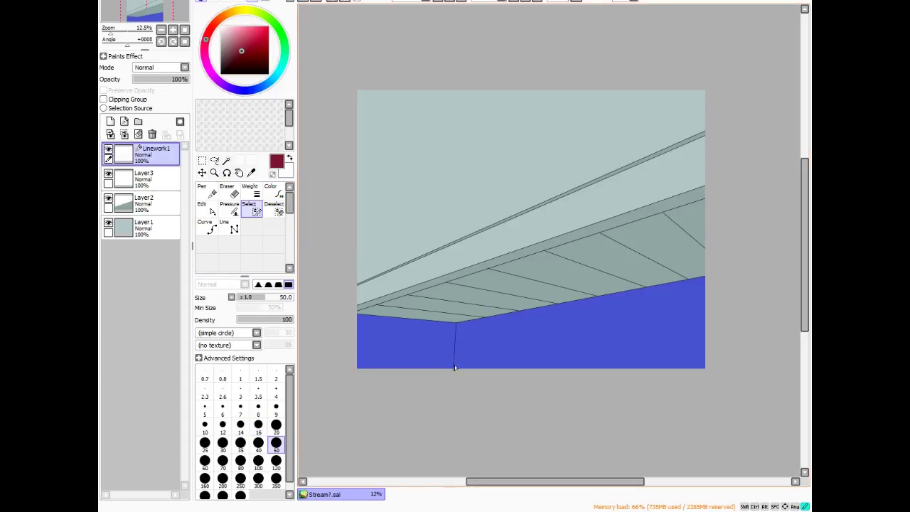
pyautogui.scroll(5, 452, 354)
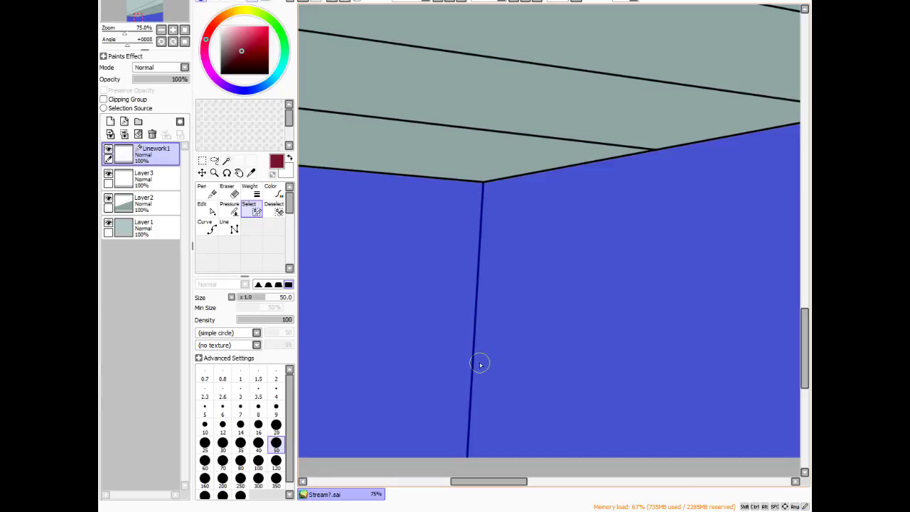
pyautogui.scroll(-4, 334, 373)
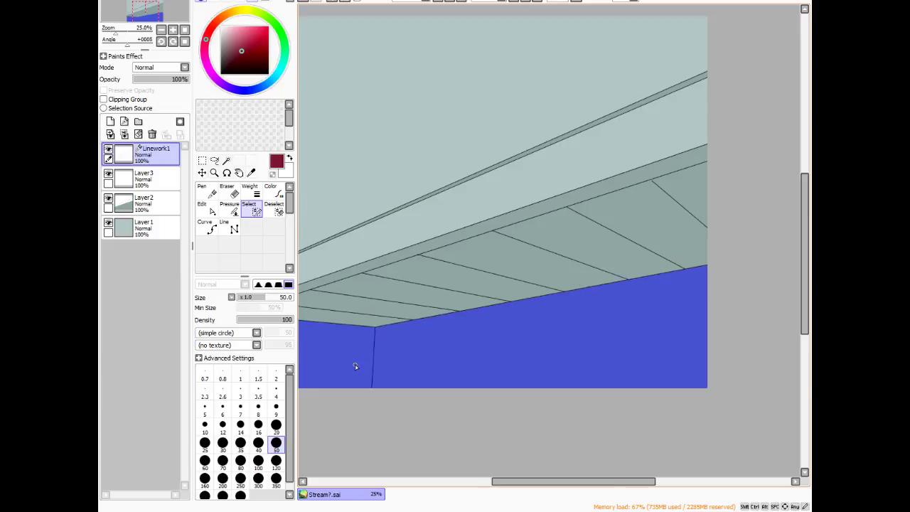
# - Clear the darker grey-teal from the selected wall areas on Layer2 and deselect
pyautogui.click(142, 203)
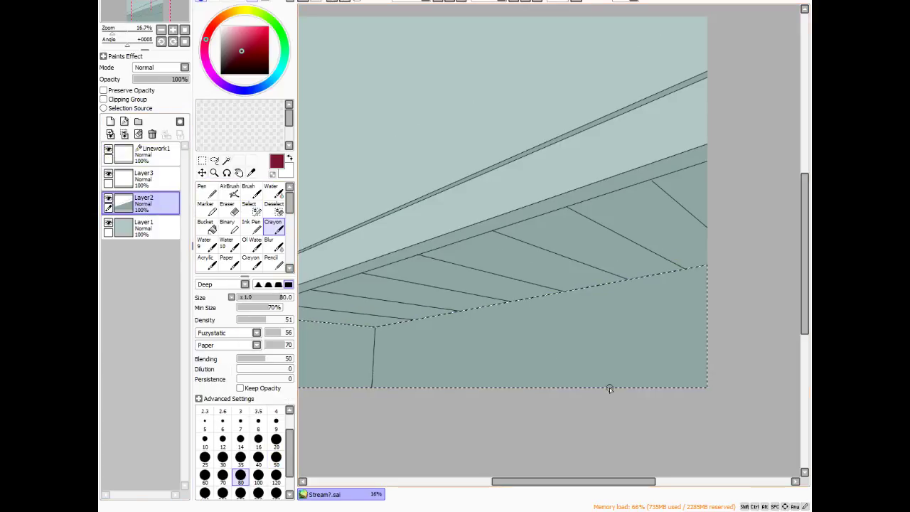
pyautogui.scroll(-1, 661, 325)
pyautogui.scroll(1, 628, 329)
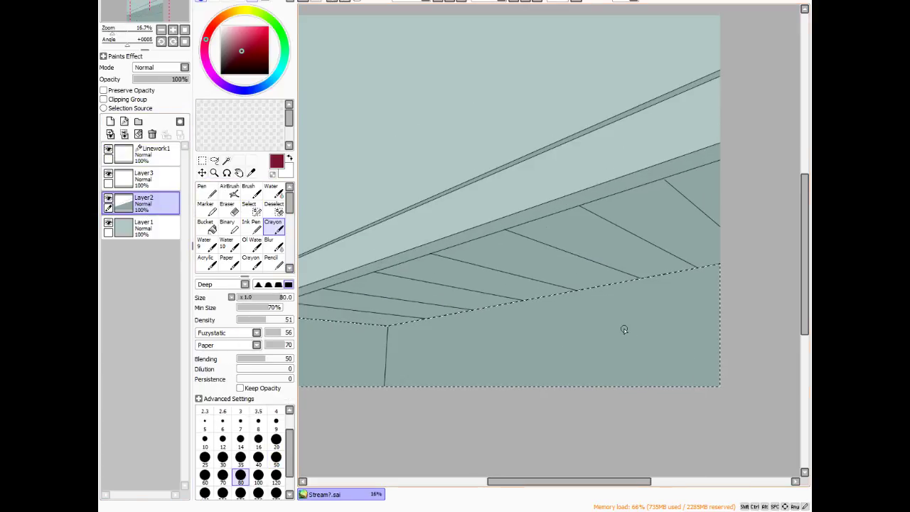
pyautogui.click(139, 135)
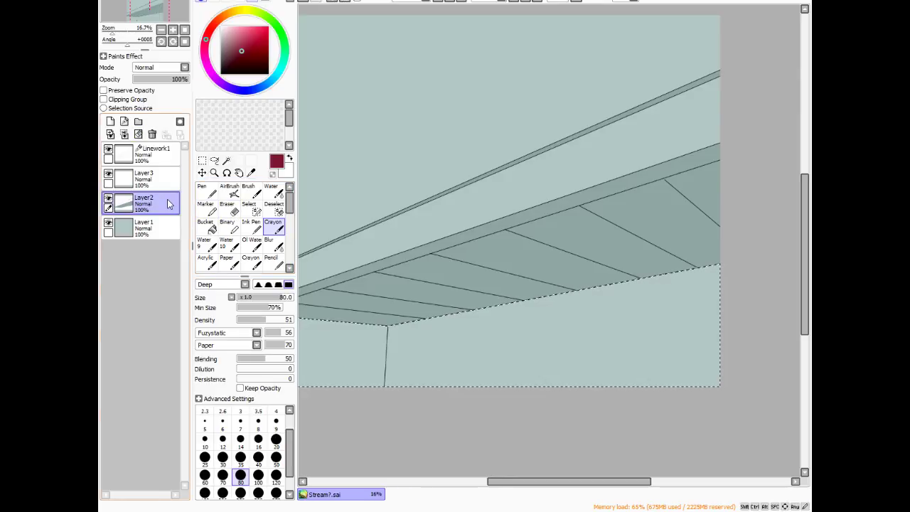
pyautogui.hotkey('ctrl', 'd')
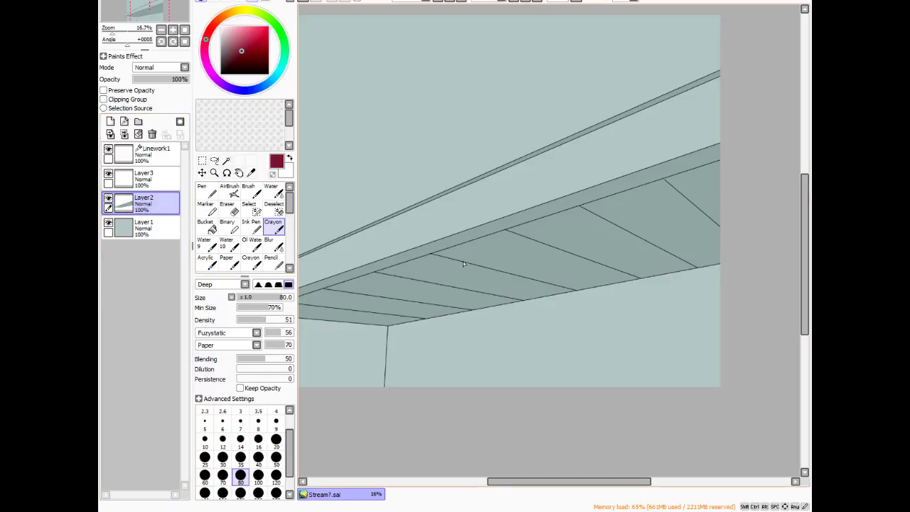
pyautogui.scroll(-1, 546, 287)
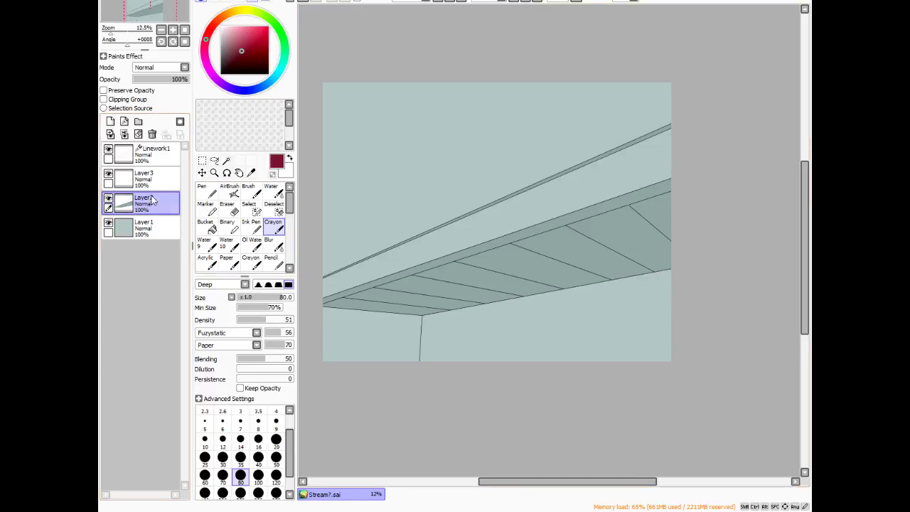
pyautogui.click(108, 151)
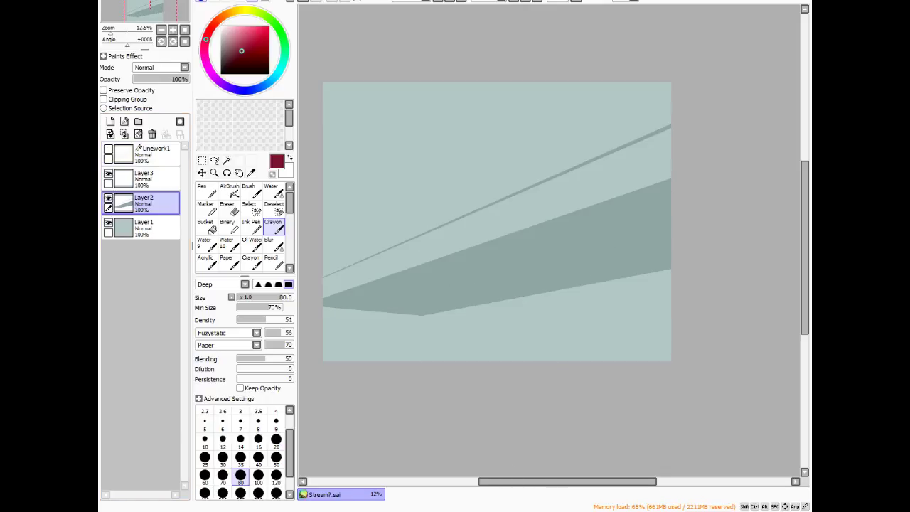
pyautogui.click(108, 151)
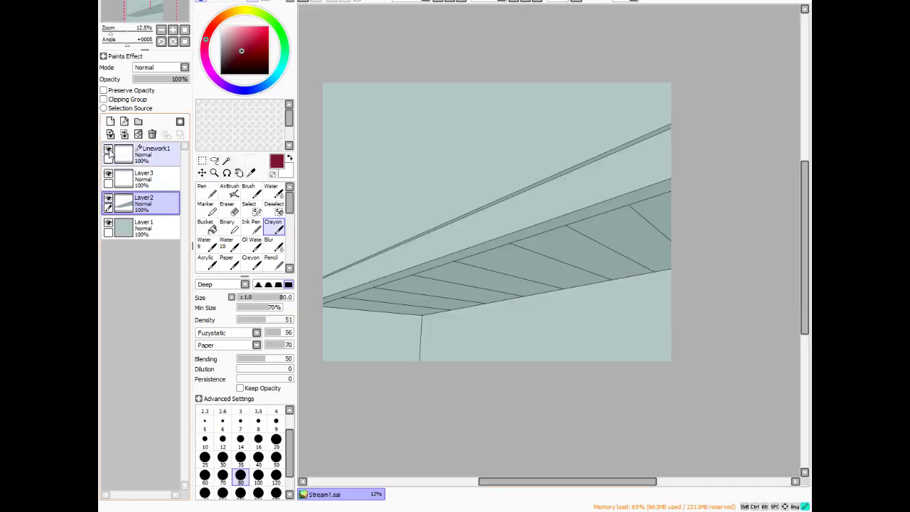
pyautogui.click(428, 312)
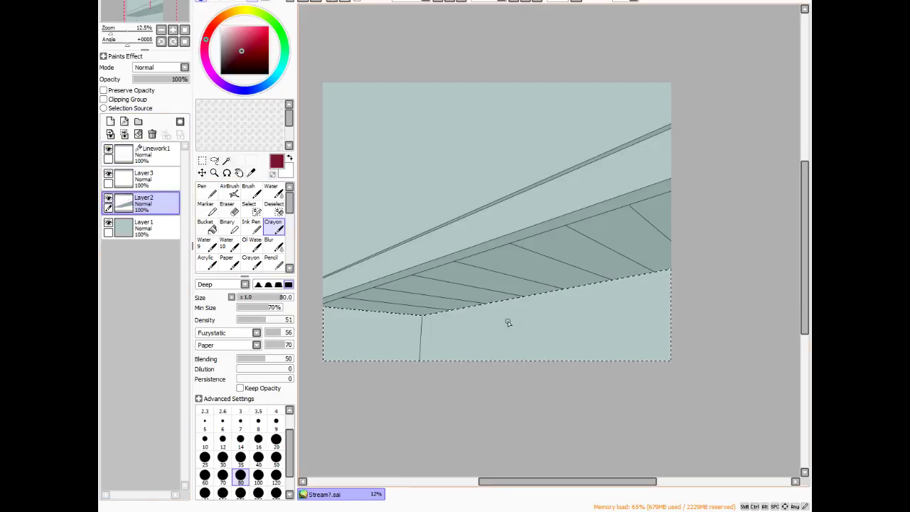
pyautogui.click(156, 152)
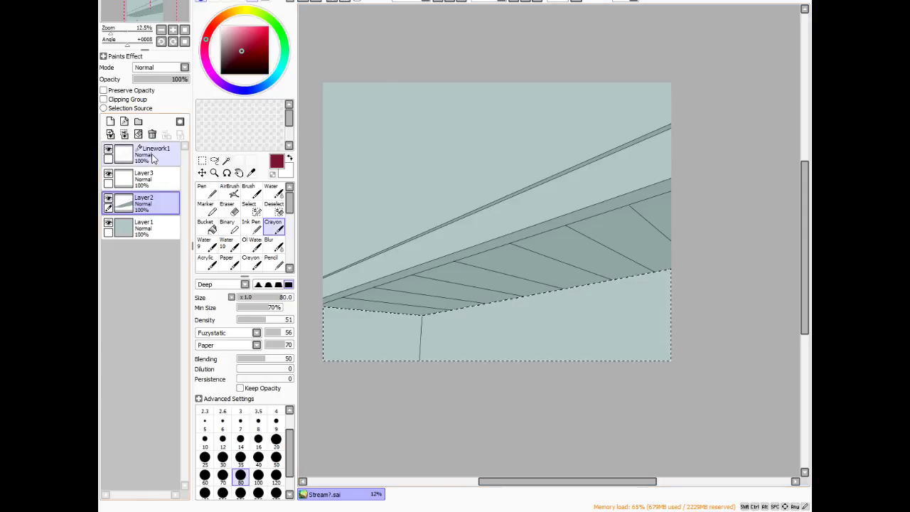
pyautogui.click(226, 160)
pyautogui.click(466, 190)
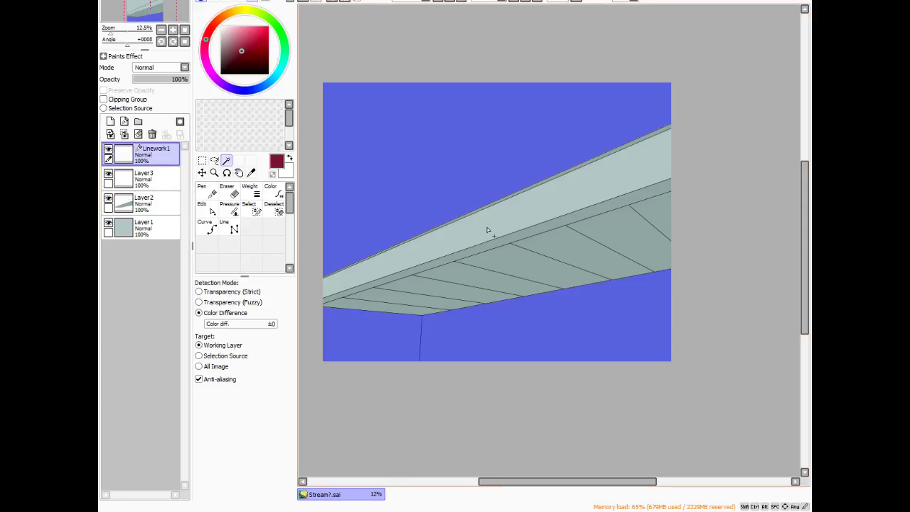
pyautogui.click(487, 229)
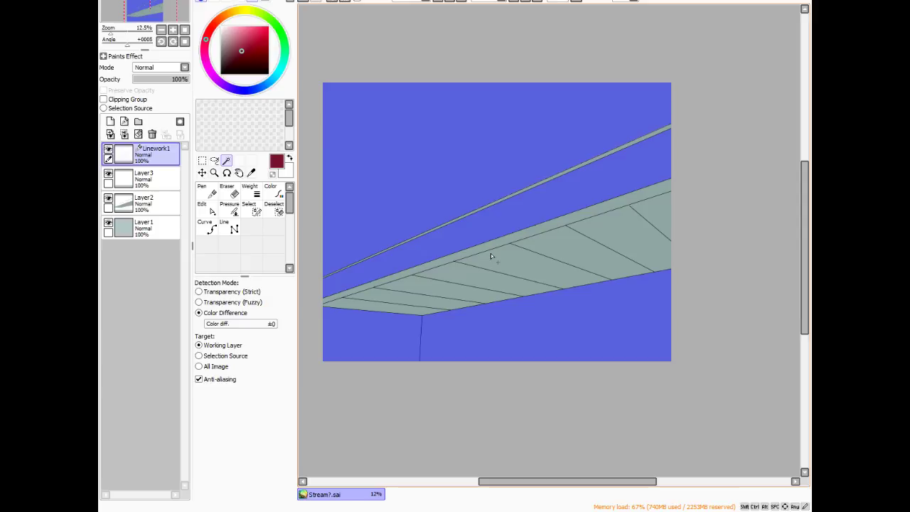
pyautogui.click(145, 202)
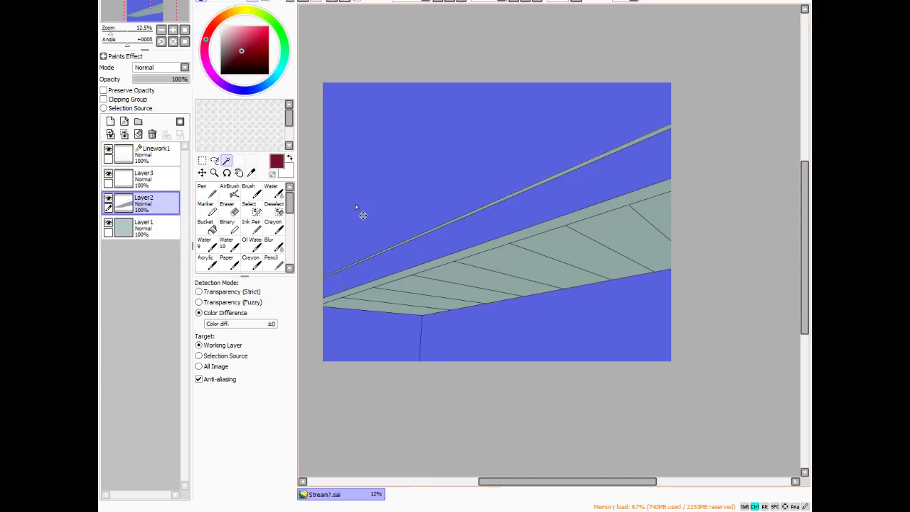
pyautogui.hotkey('ctrl', 'd')
# - Select the dark underside and the thin diagonal band on Layer2 by Magic Wand selecting the three light areas and inverting the selection
pyautogui.click(384, 202)
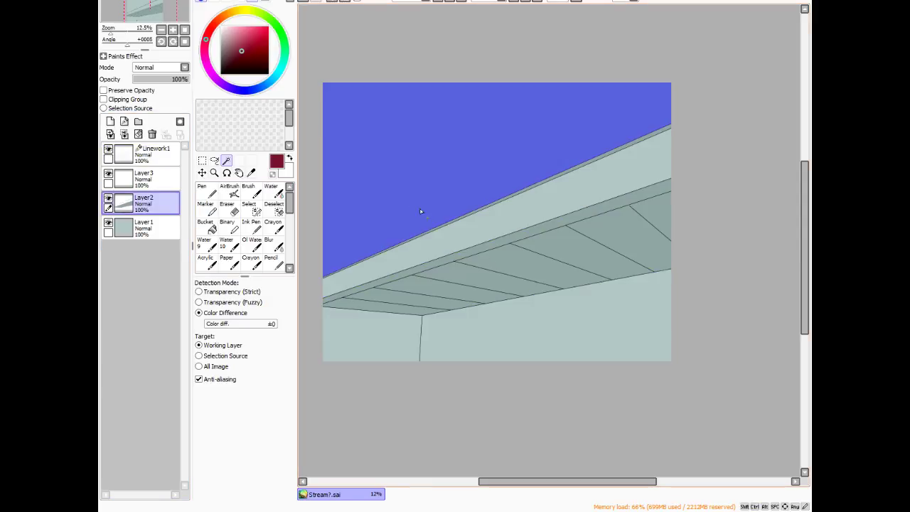
pyautogui.click(464, 234)
pyautogui.click(477, 361)
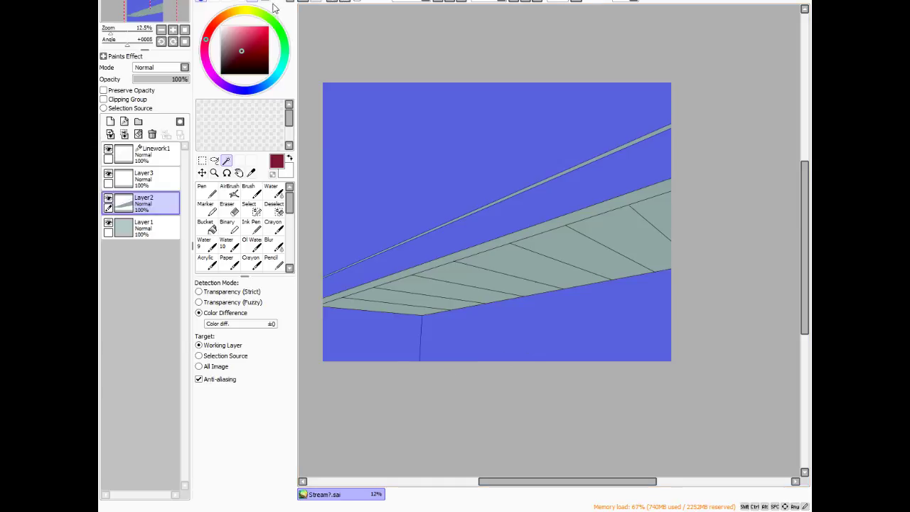
pyautogui.hotkey('ctrl', 'i')
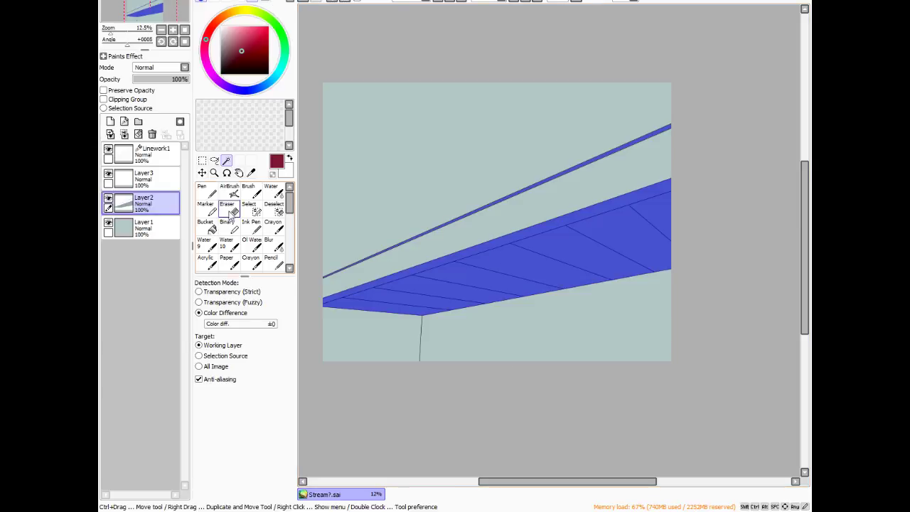
# - Paint the narrow strip above the striped underside a lighter grey-teal with the Brush at size 200, and check the tones without the linework
pyautogui.click(252, 194)
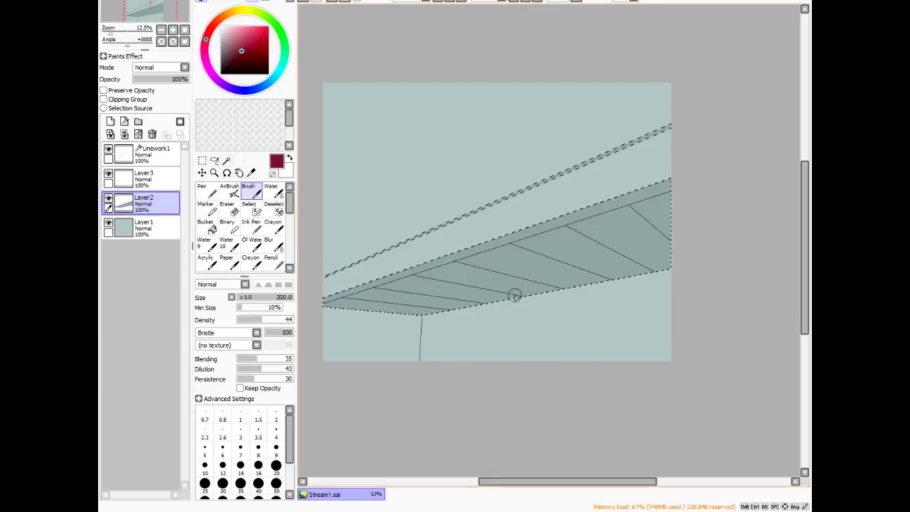
pyautogui.scroll(1, 514, 296)
pyautogui.scroll(-1, 587, 270)
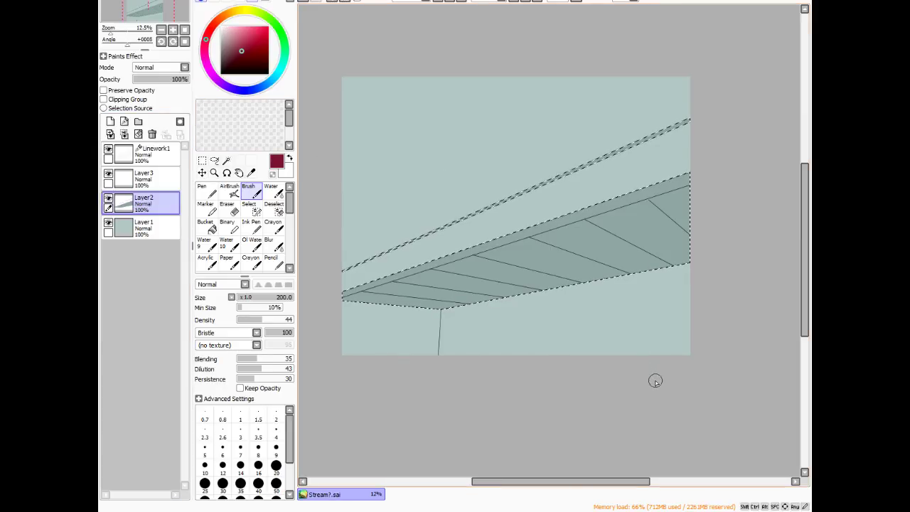
pyautogui.keyDown('alt'); pyautogui.click(544, 261); pyautogui.keyUp('alt')
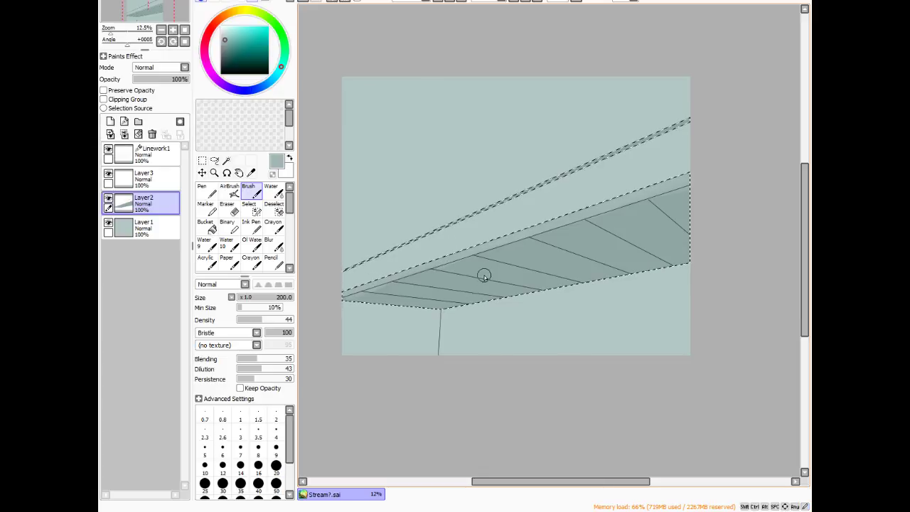
pyautogui.keyDown('alt'); pyautogui.click(450, 275); pyautogui.keyUp('alt')
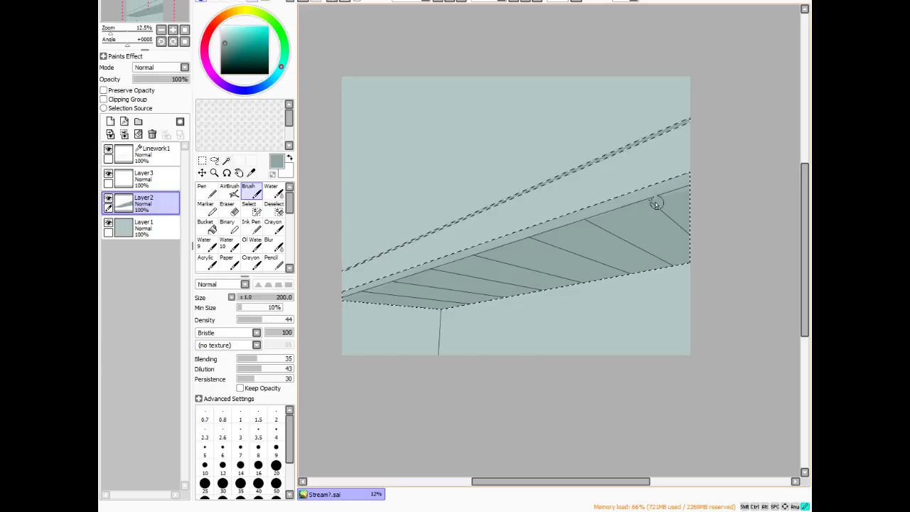
pyautogui.click(109, 153)
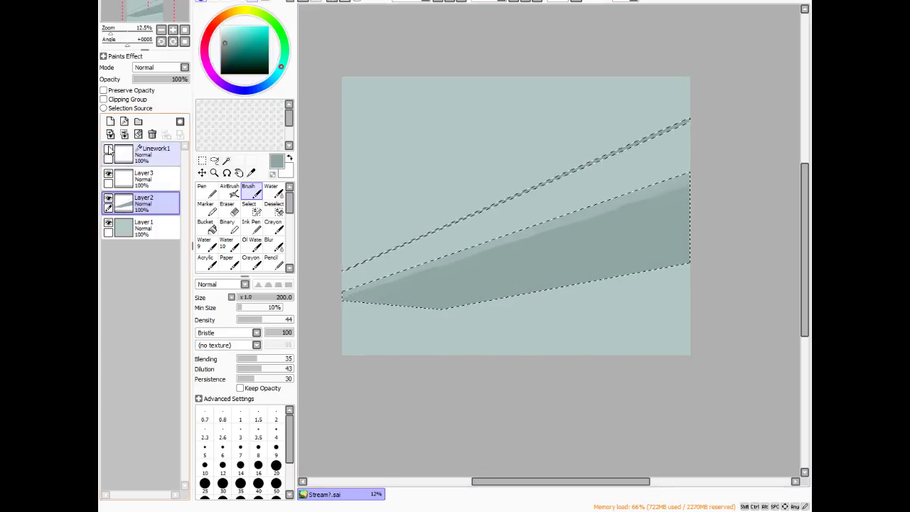
pyautogui.click(108, 149)
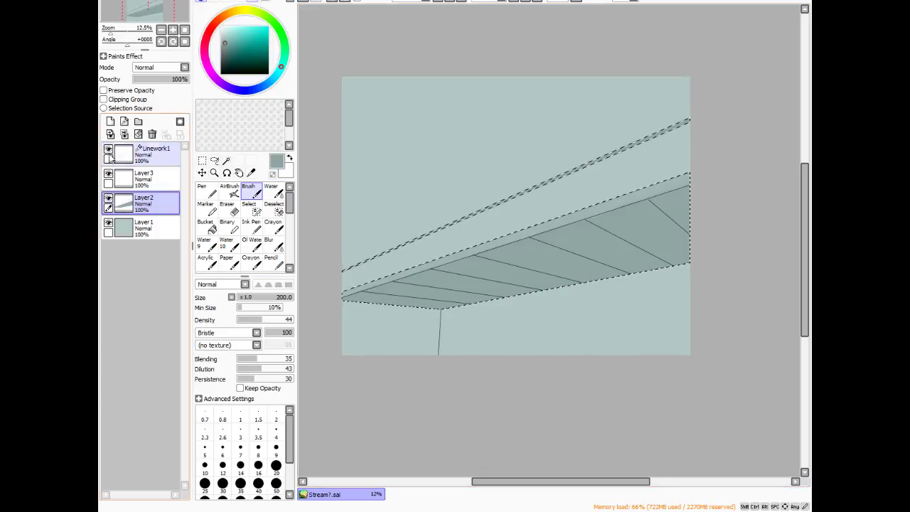
# - Even out the tones along the border between the narrow strip and the dark underside with the AirBrush at size 200, and deselect
pyautogui.click(226, 173)
pyautogui.moveTo(534, 228)
pyautogui.mouseDown()
pyautogui.moveTo(668, 189)
pyautogui.moveTo(664, 166)
pyautogui.moveTo(599, 189)
pyautogui.mouseUp()
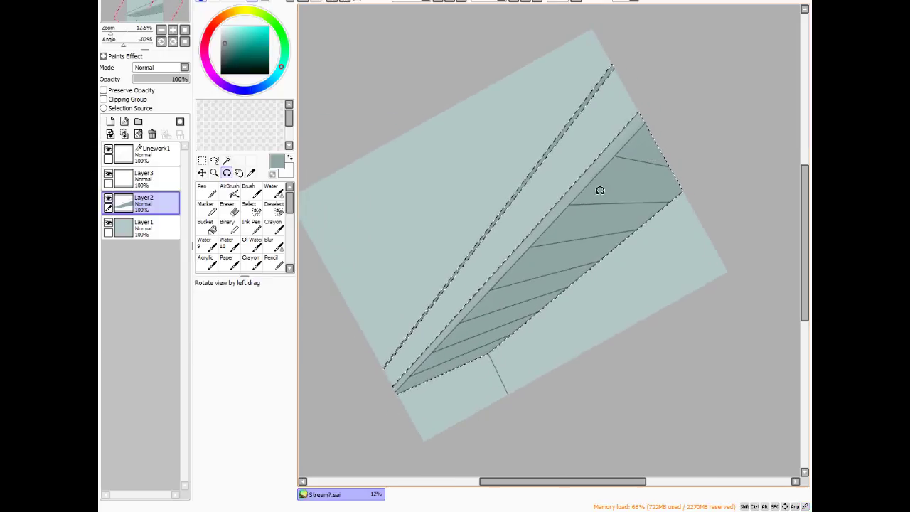
pyautogui.click(248, 190)
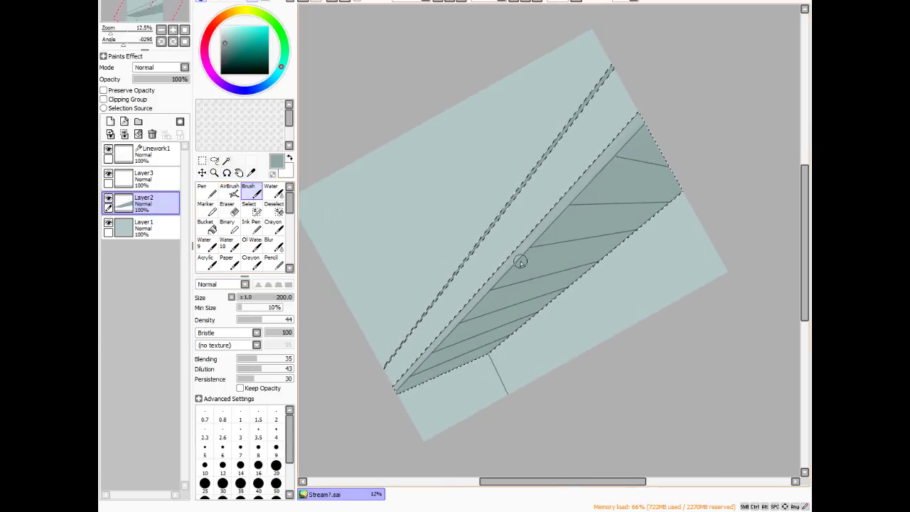
pyautogui.click(230, 191)
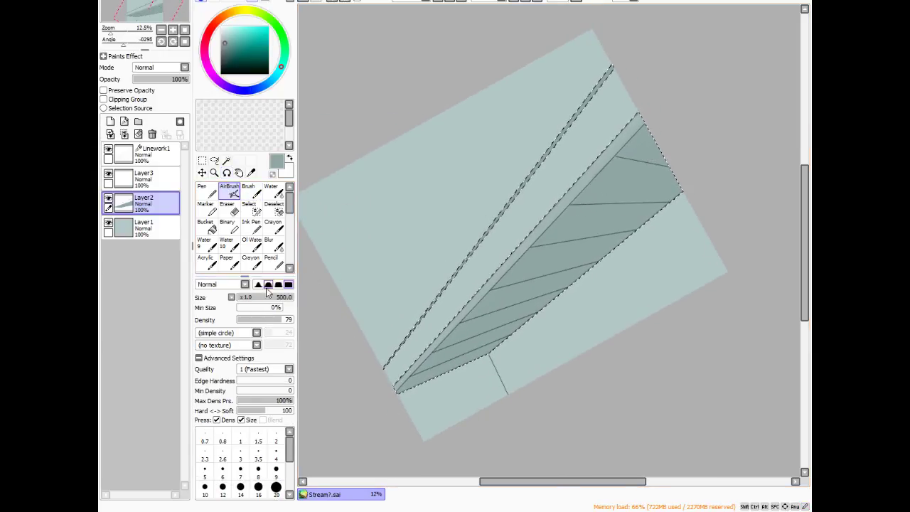
pyautogui.press('[')
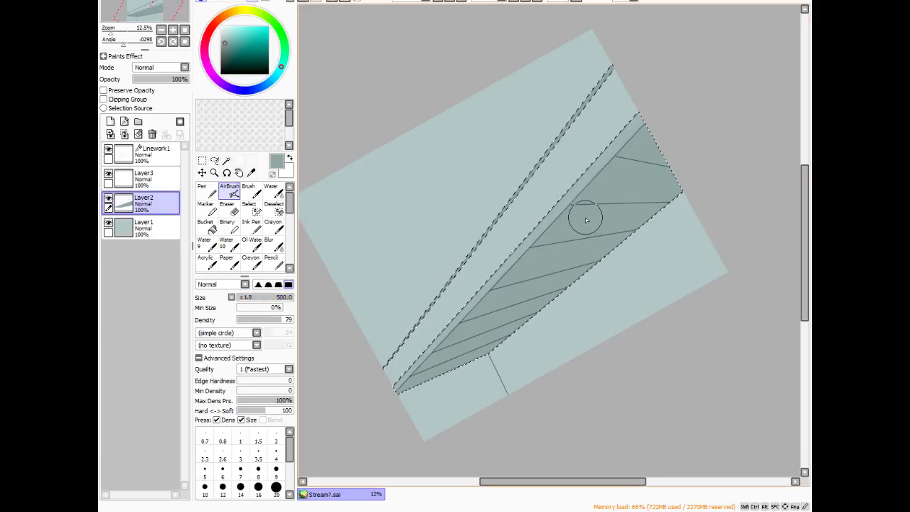
pyautogui.press('[')
pyautogui.press('[')
pyautogui.press('[')
pyautogui.press('[')
pyautogui.press('[')
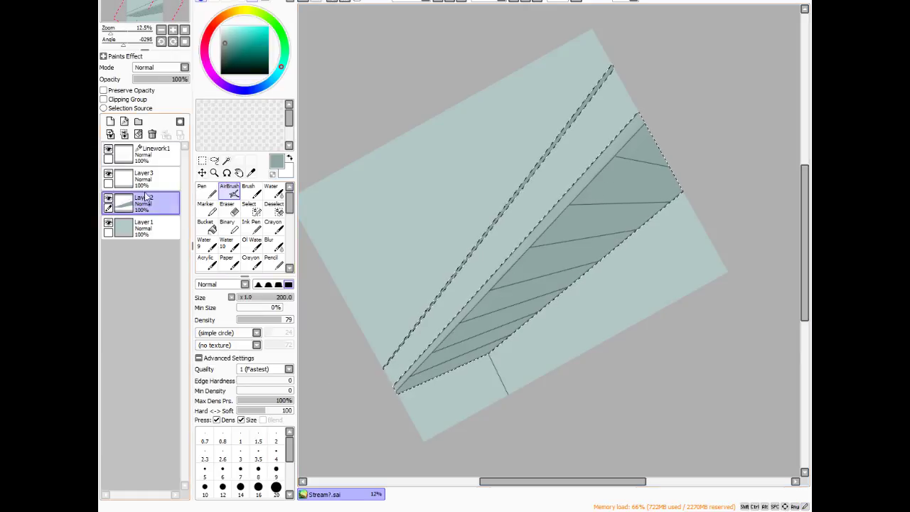
pyautogui.click(108, 149)
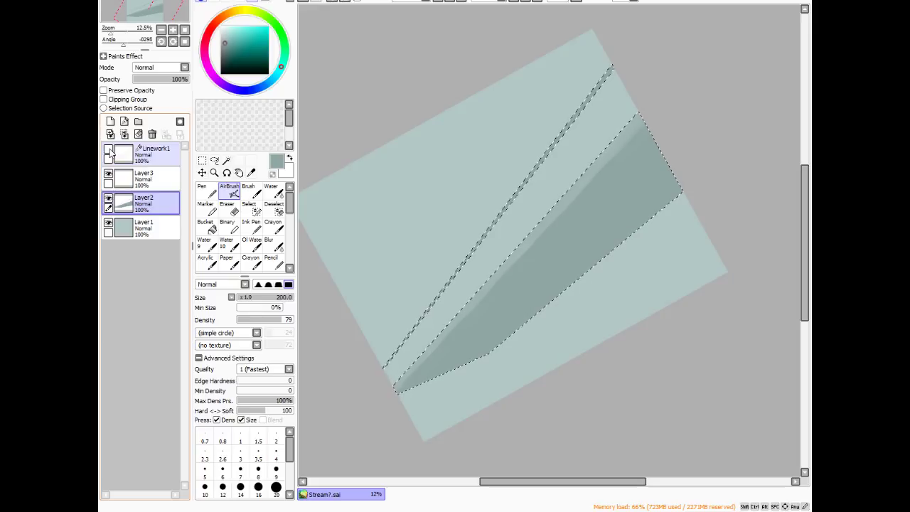
pyautogui.click(108, 149)
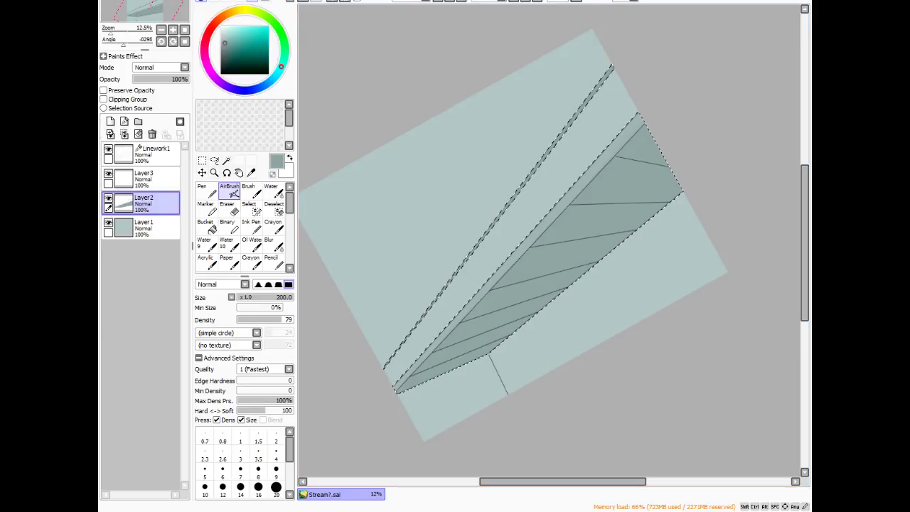
pyautogui.click(490, 4)
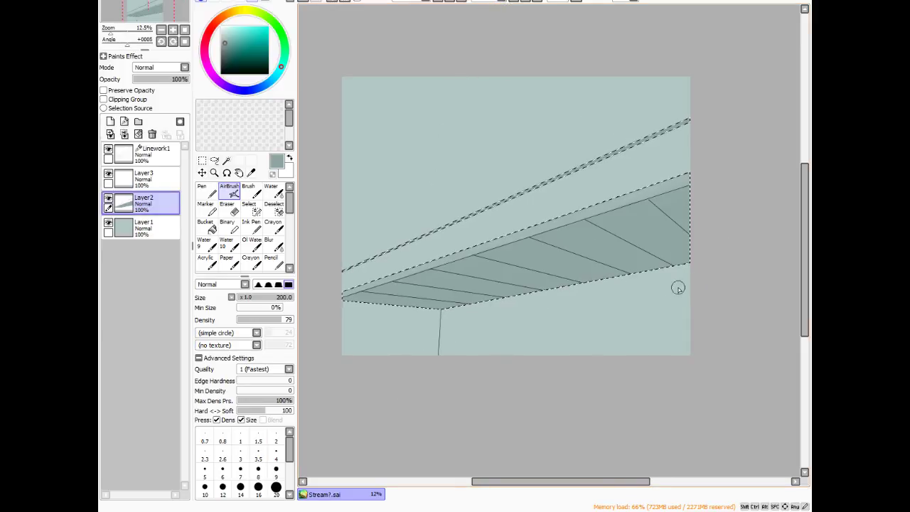
pyautogui.hotkey('ctrl', 'd')
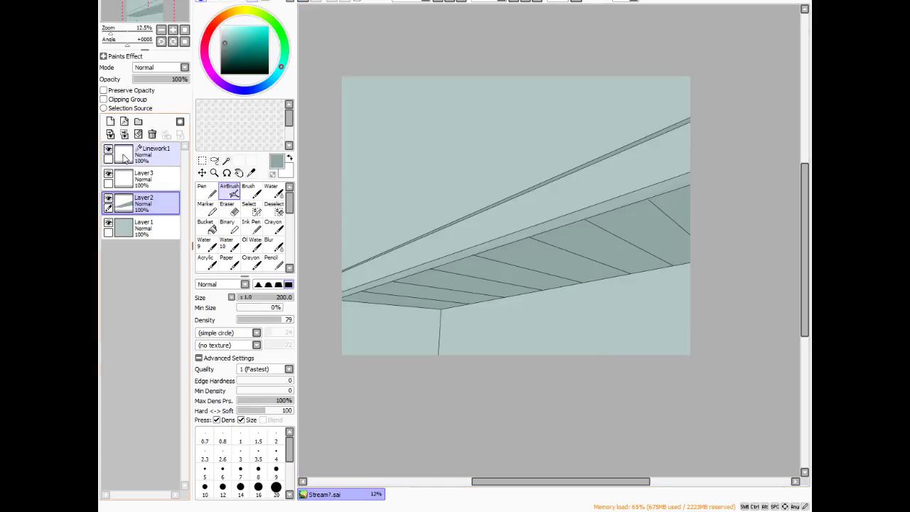
# - Delete the Linework1 layer and add a new linework layer directly above Layer1
pyautogui.moveTo(124, 158); pyautogui.dragTo(152, 135)
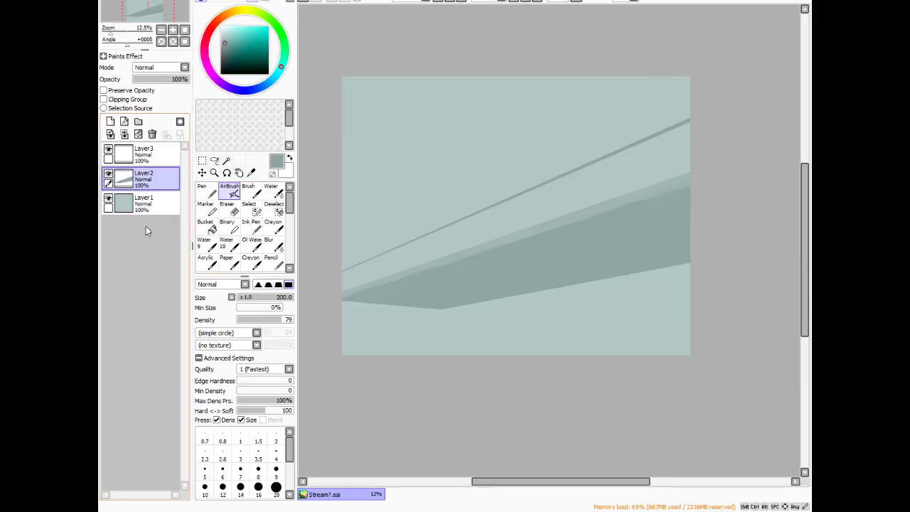
pyautogui.click(142, 202)
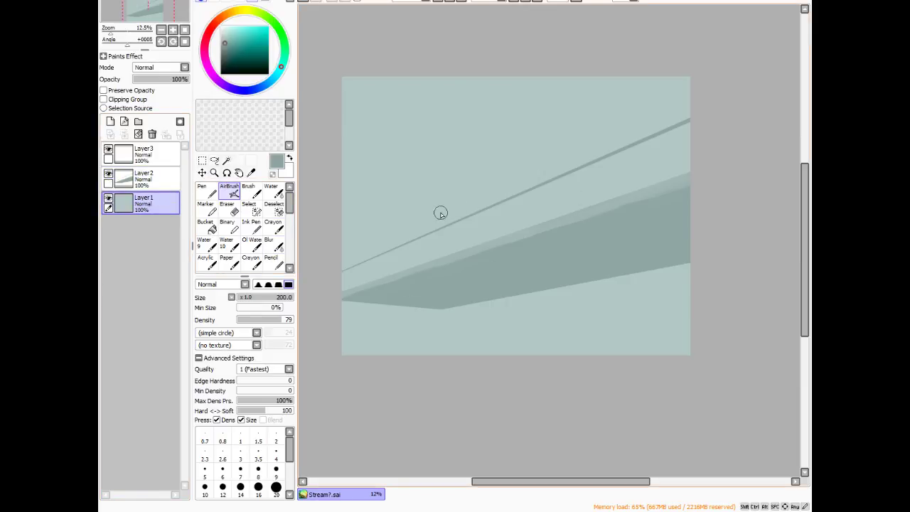
pyautogui.click(123, 121)
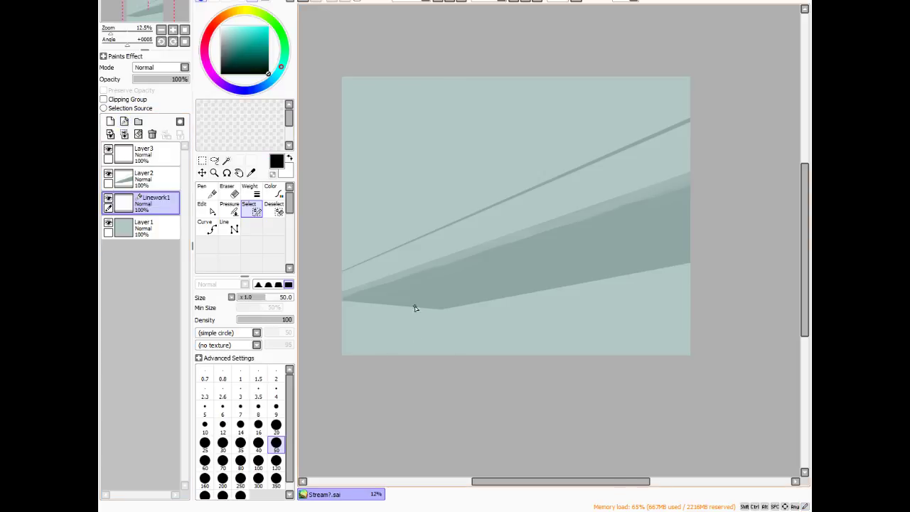
# - Draw a size 6 vertical line at the underside's lowest corner, extend it beyond the canvas's top edge, and tilt its upper end slightly left
pyautogui.click(229, 226)
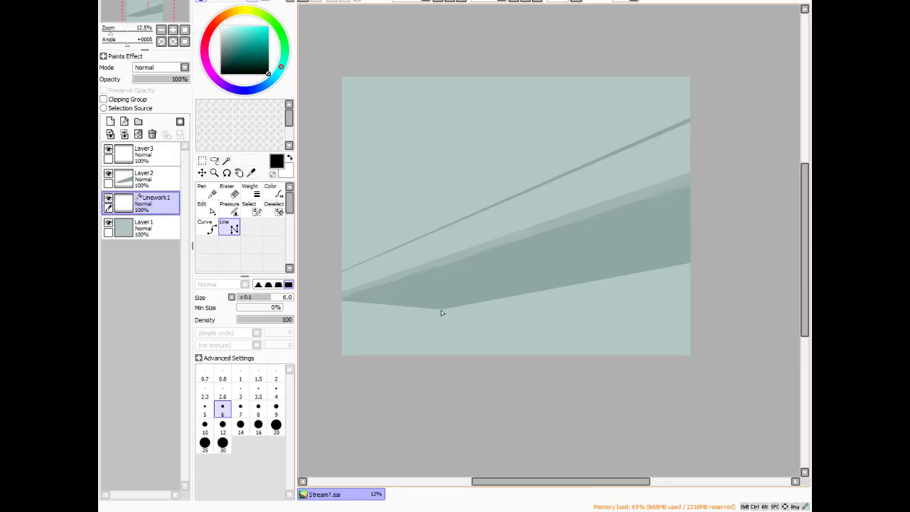
pyautogui.moveTo(441, 311); pyautogui.dragTo(441, 367)
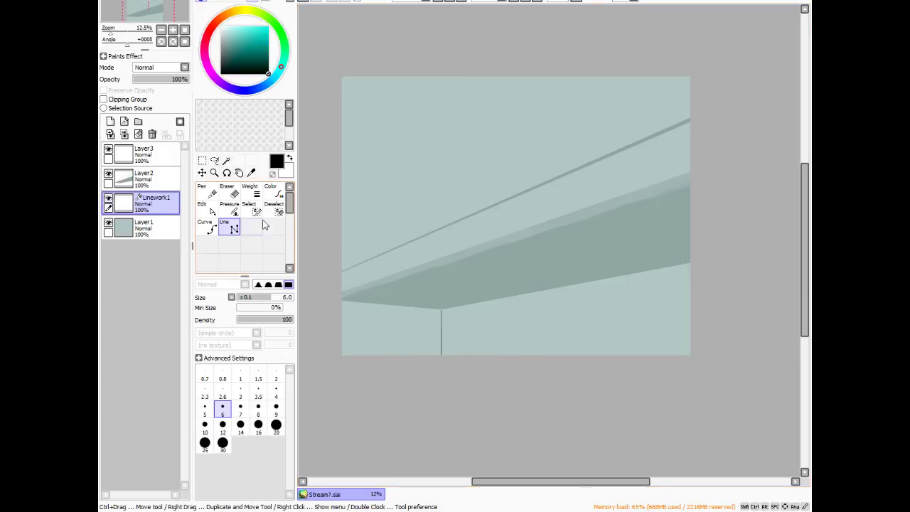
pyautogui.click(210, 207)
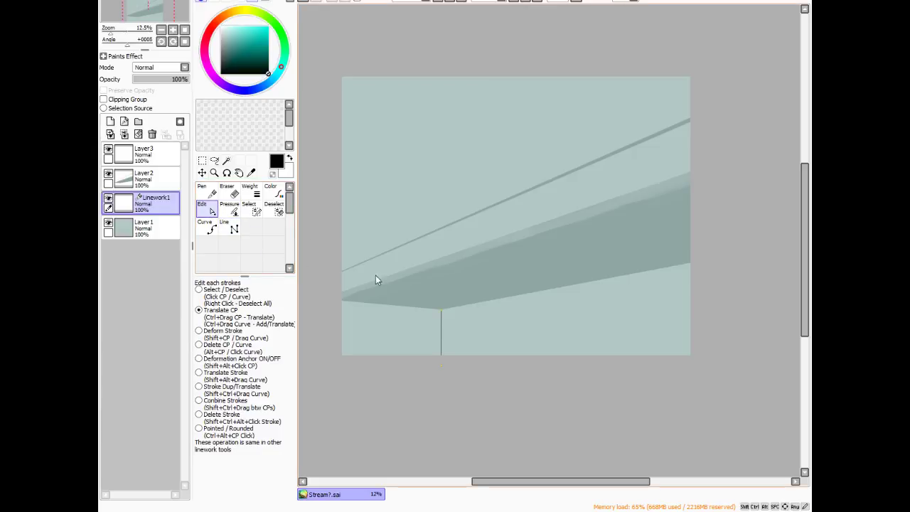
pyautogui.moveTo(442, 309); pyautogui.dragTo(441, 46)
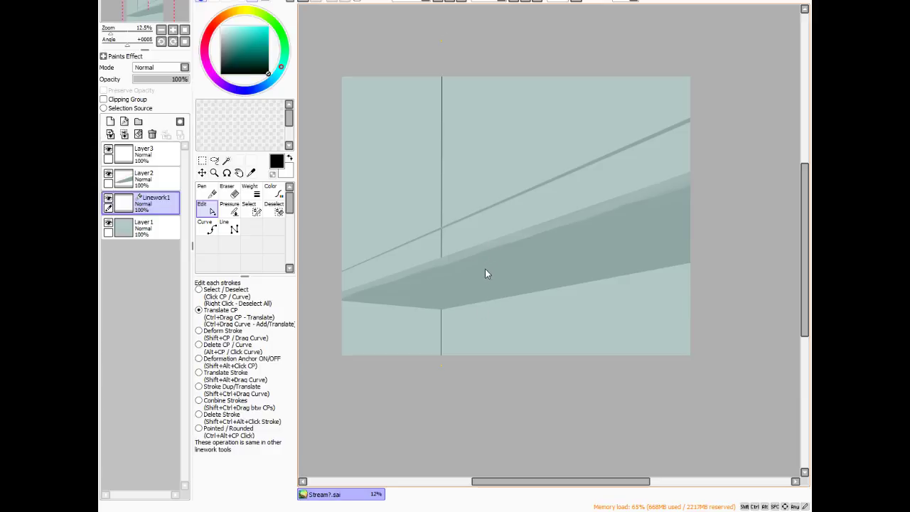
pyautogui.moveTo(441, 41); pyautogui.dragTo(435, 42)
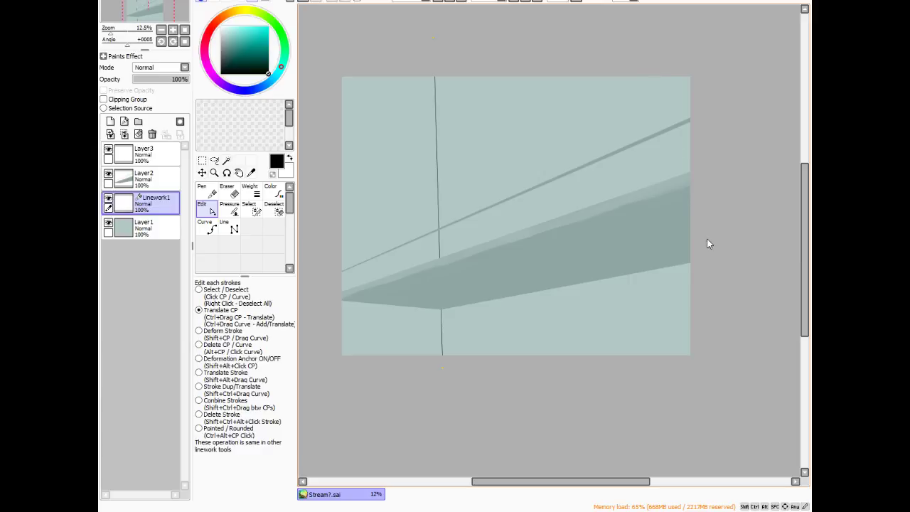
# - Draw a steep diagonal line across the canvas's upper right corner with the Line tool at size 6, crossing the thin dark band
pyautogui.press('l')
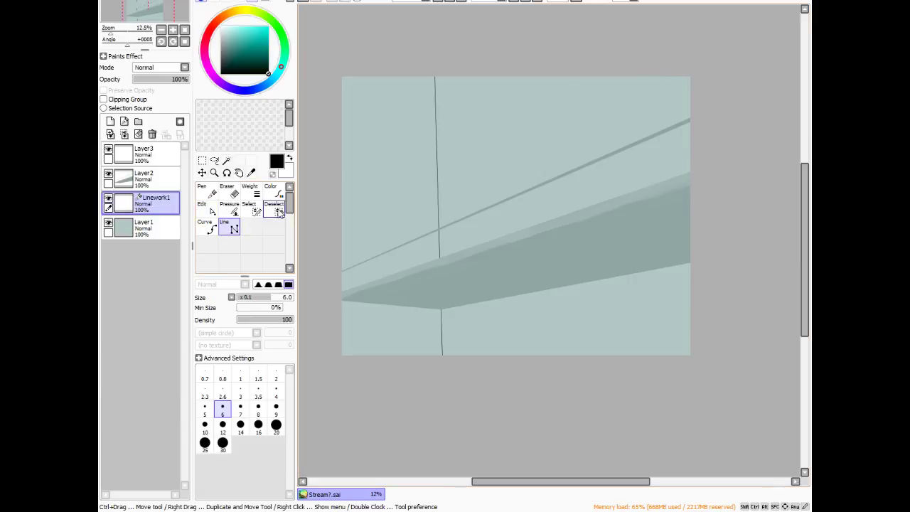
pyautogui.click(659, 69)
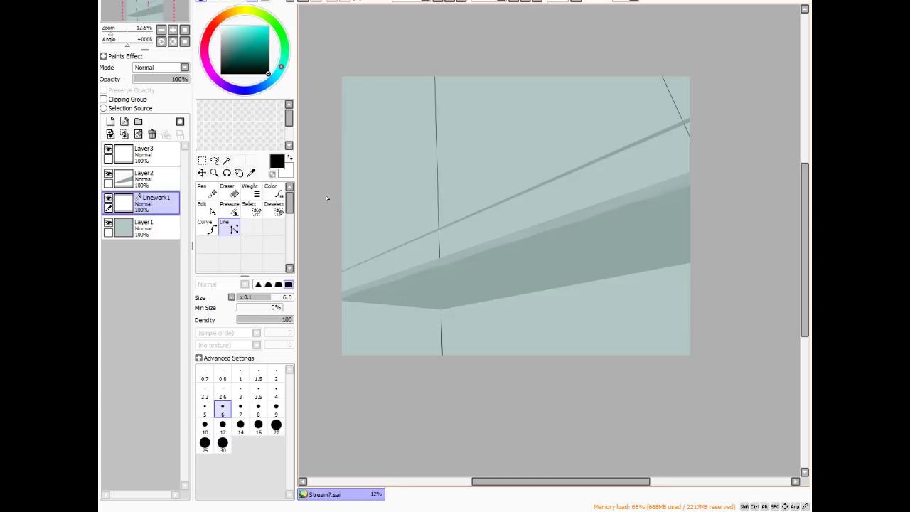
# - Draw a size 6 diagonal line across the canvas's upper left area, crossing the vertical and extending beyond the left and top edges
pyautogui.moveTo(519, 481); pyautogui.dragTo(455, 477)
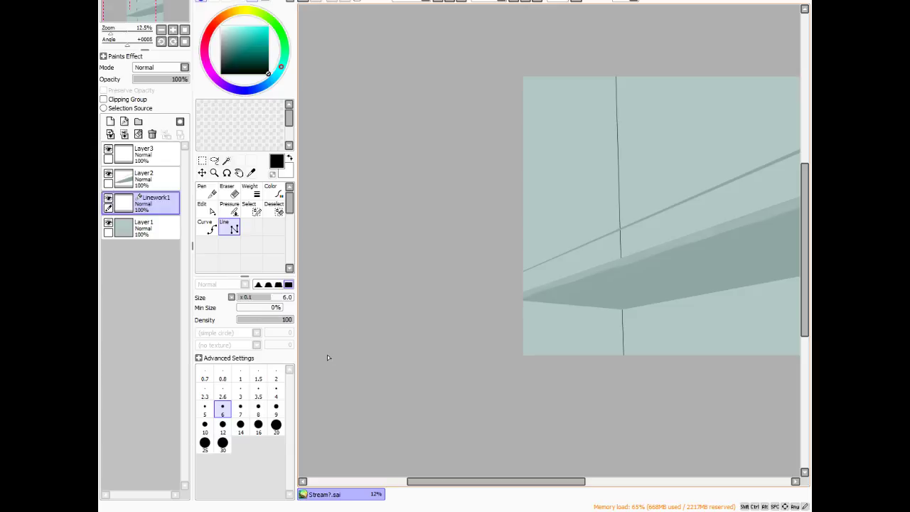
pyautogui.moveTo(327, 346); pyautogui.dragTo(750, 27)
# - Erase the vertical above its crossing with the new diagonal and the diagonal just left of it, using the Eraser at size 50
pyautogui.click(226, 196)
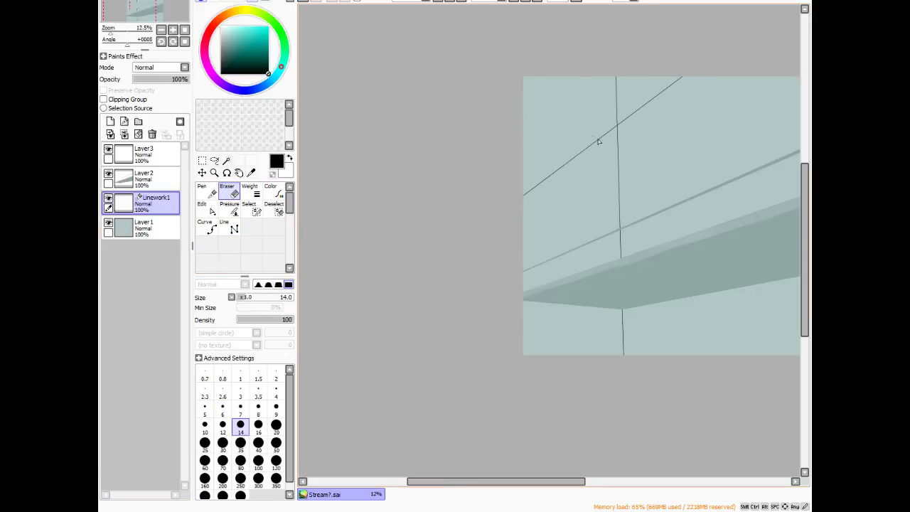
pyautogui.scroll(3, 608, 145)
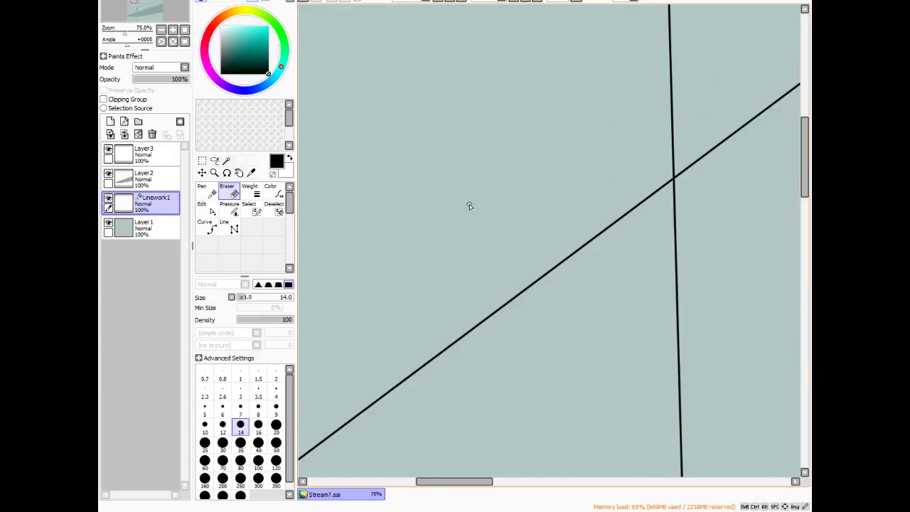
pyautogui.scroll(-1, 469, 204)
pyautogui.scroll(1, 490, 193)
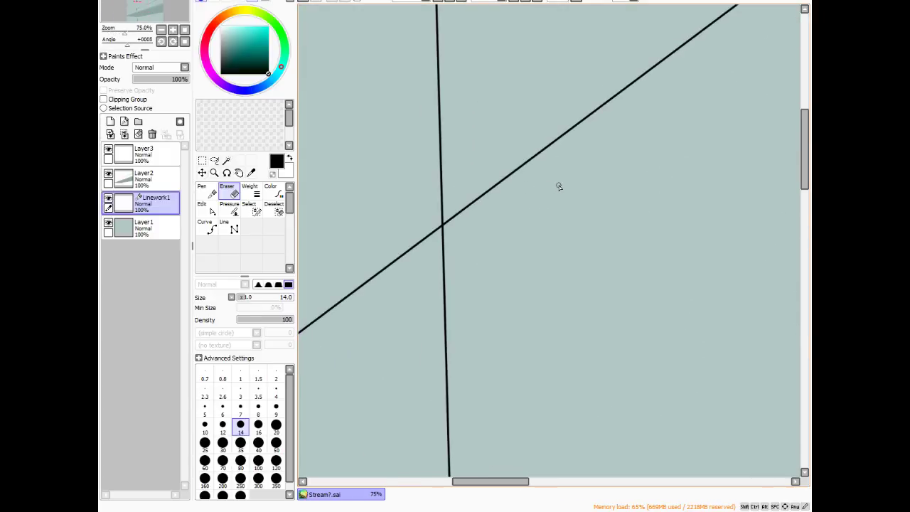
pyautogui.press(']')
pyautogui.press(']')
pyautogui.press(']')
pyautogui.press(']')
pyautogui.press(']')
pyautogui.press(']')
pyautogui.press(']')
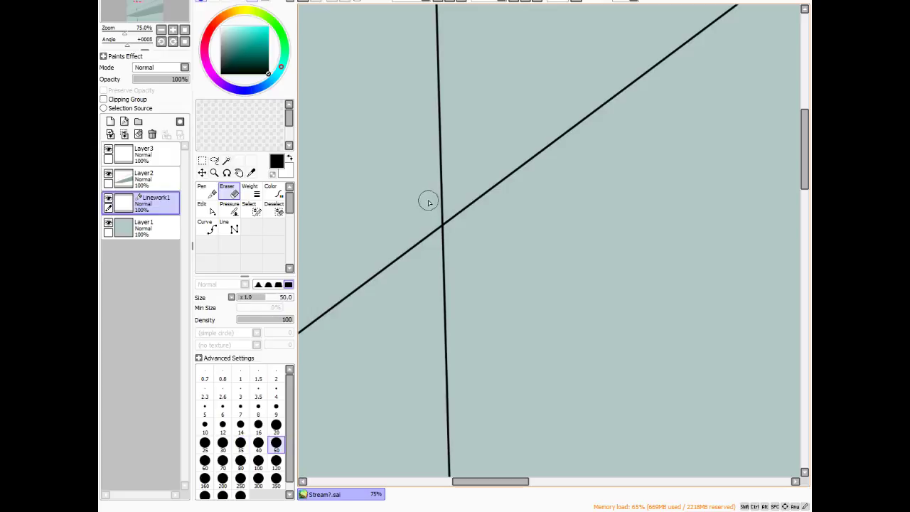
pyautogui.moveTo(429, 212)
pyautogui.mouseDown()
pyautogui.moveTo(443, 193)
pyautogui.moveTo(425, 235)
pyautogui.moveTo(430, 220)
pyautogui.moveTo(432, 228)
pyautogui.mouseUp()
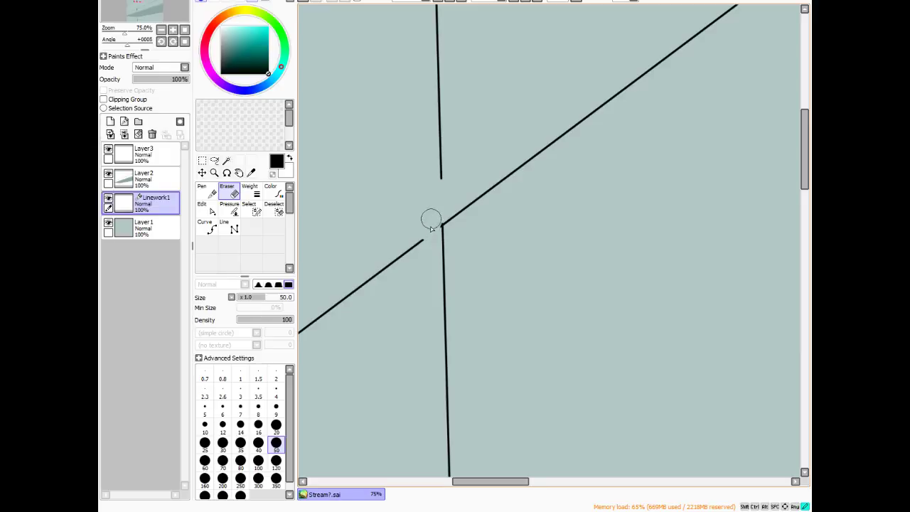
# - Move the vertical line's upper control point onto the diagonal's end so the two lines meet in a clean corner
pyautogui.click(206, 209)
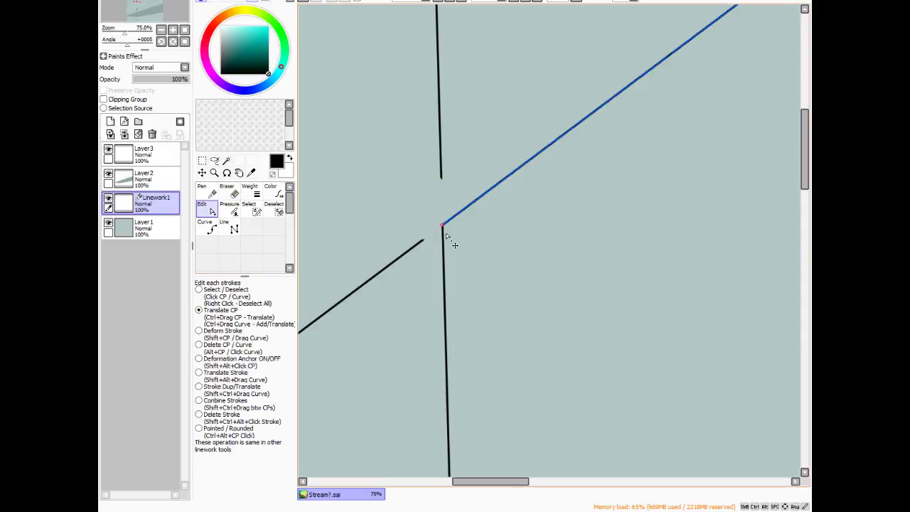
pyautogui.scroll(4, 446, 221)
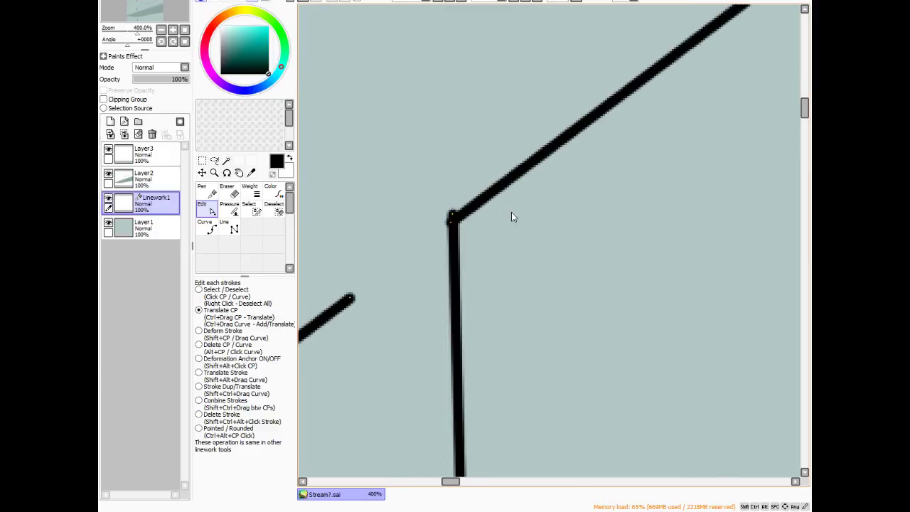
pyautogui.moveTo(451, 215); pyautogui.dragTo(450, 223)
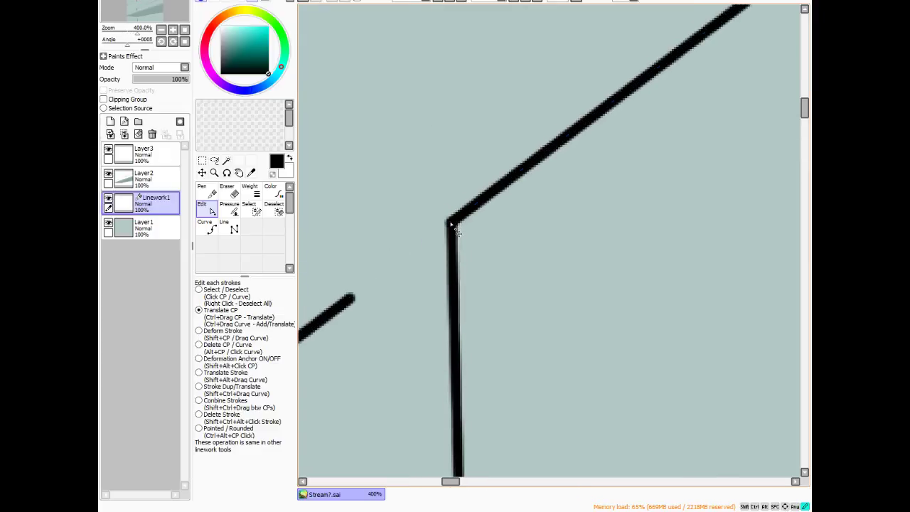
# - Delete the leftover diagonal piece left of the corner and the leftover vertical piece above it
pyautogui.scroll(-7, 484, 221)
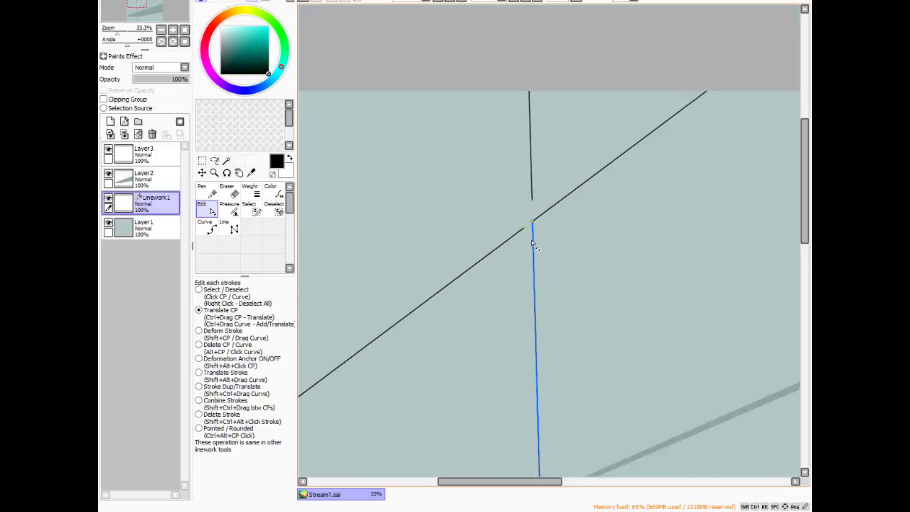
pyautogui.scroll(-1, 531, 239)
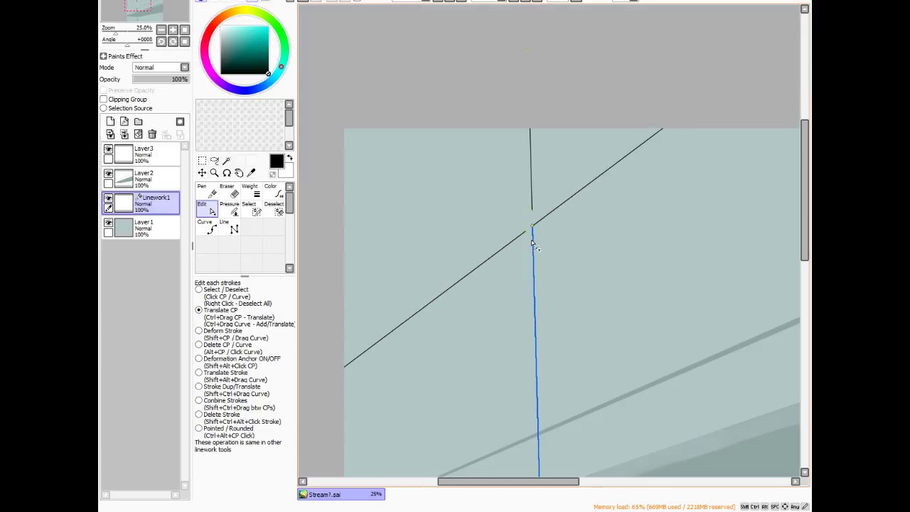
pyautogui.click(199, 344)
pyautogui.click(421, 309)
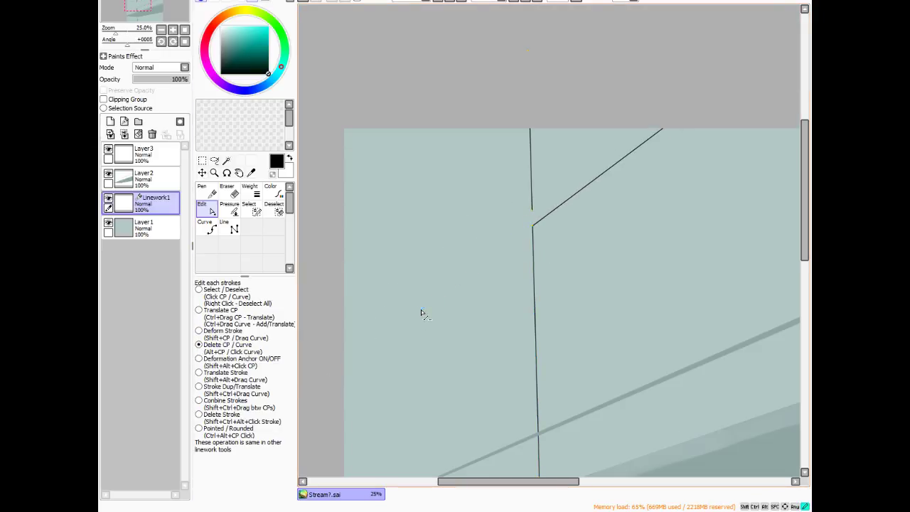
pyautogui.click(534, 176)
# - Draw a size 6 line from the corner where the vertical and diagonal meet to the canvas's upper left corner
pyautogui.scroll(-4, 490, 120)
pyautogui.scroll(2, 510, 99)
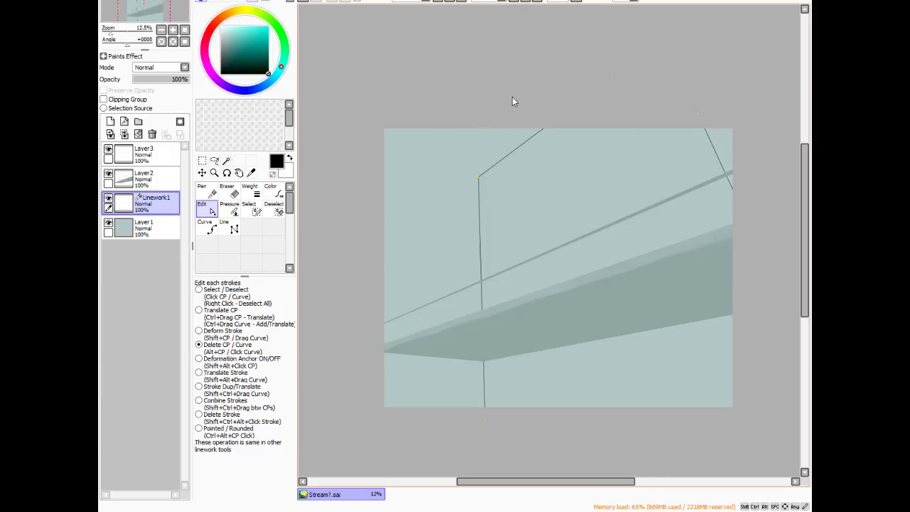
pyautogui.scroll(-1, 548, 83)
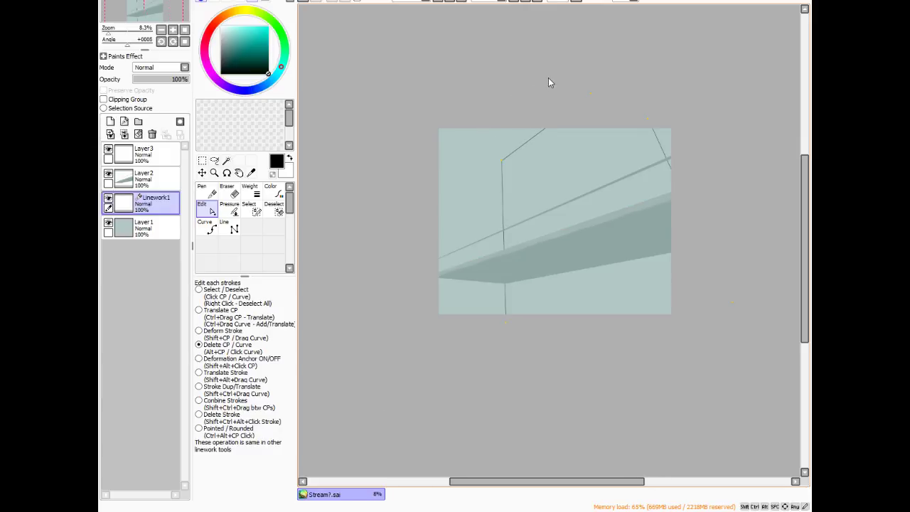
pyautogui.click(229, 226)
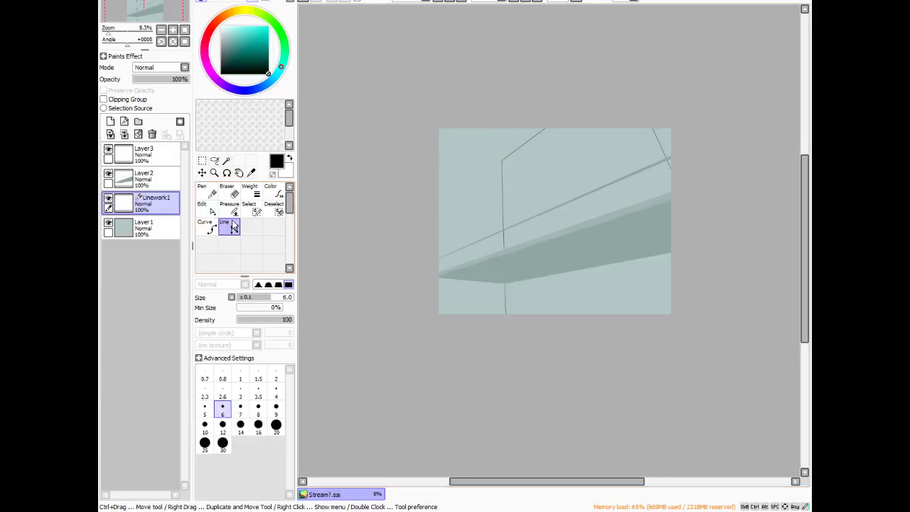
pyautogui.scroll(10, 502, 159)
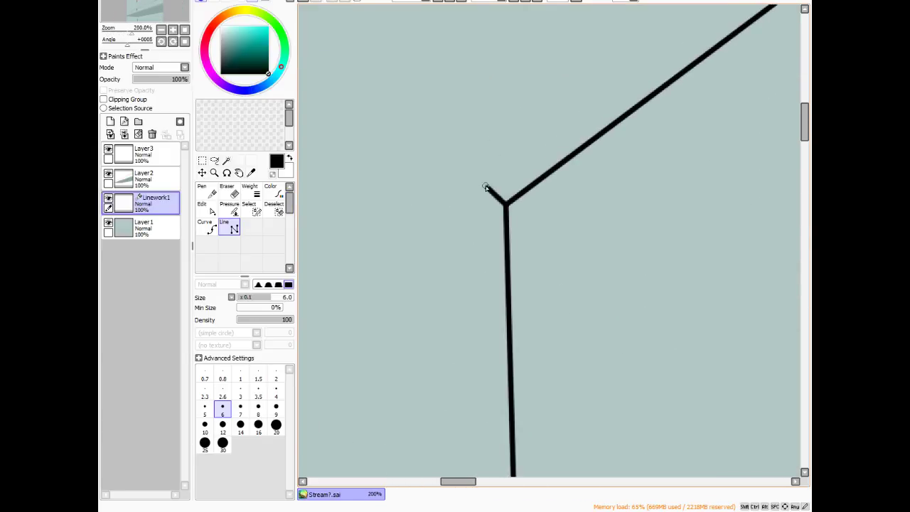
pyautogui.scroll(-7, 485, 189)
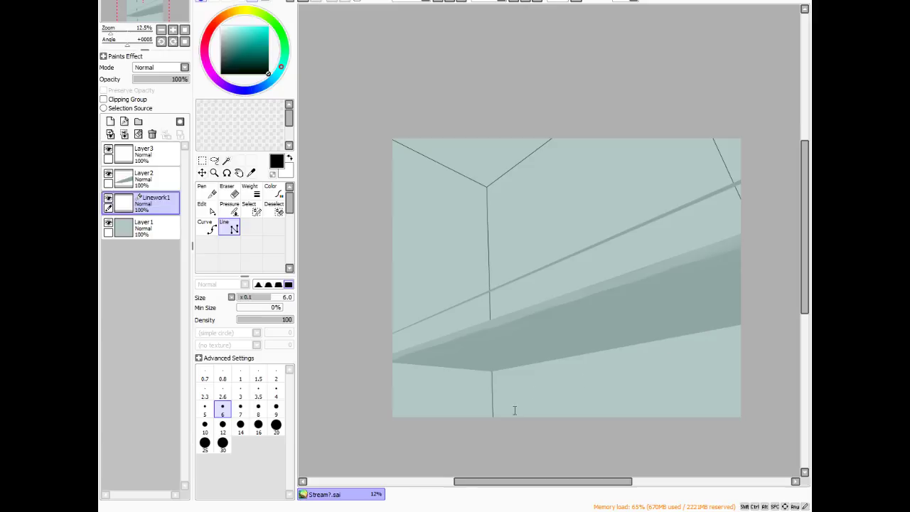
pyautogui.scroll(1, 322, 218)
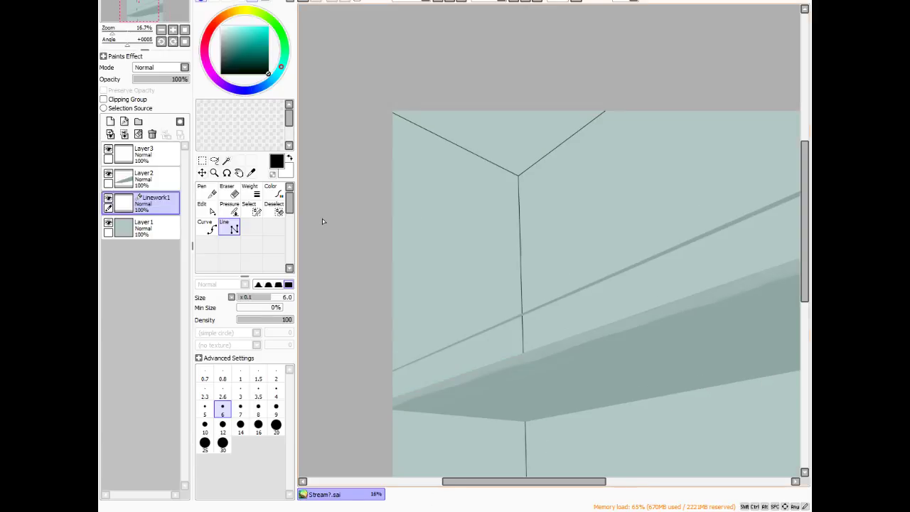
pyautogui.scroll(-2, 316, 220)
pyautogui.scroll(1, 478, 255)
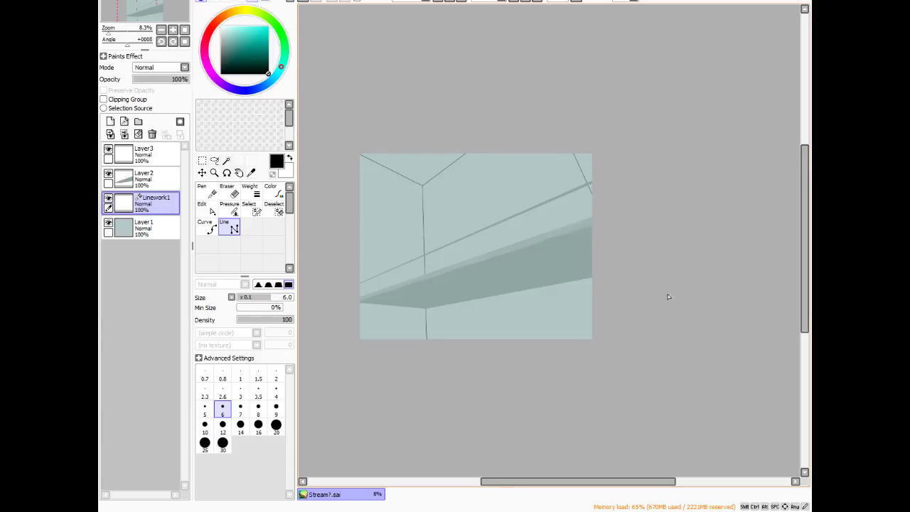
pyautogui.scroll(1, 725, 264)
pyautogui.scroll(-2, 576, 273)
pyautogui.scroll(1, 557, 268)
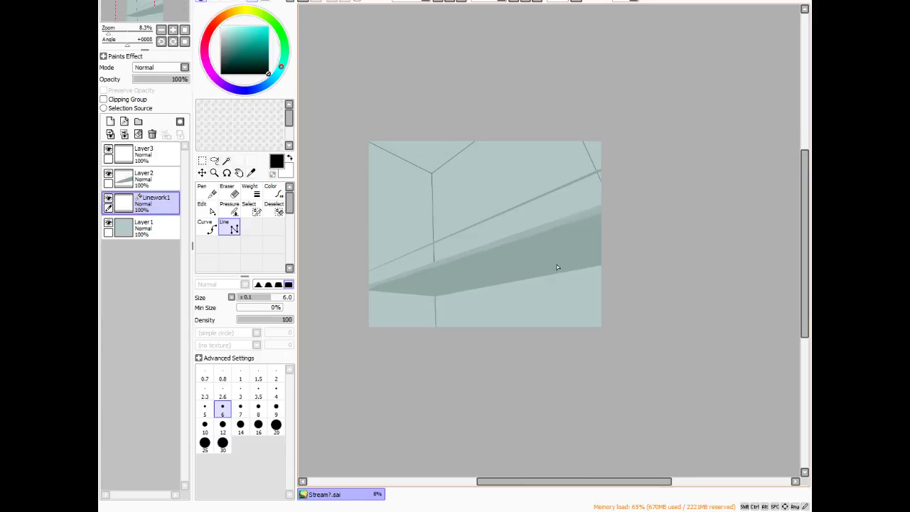
pyautogui.scroll(-1, 602, 302)
pyautogui.scroll(2, 498, 262)
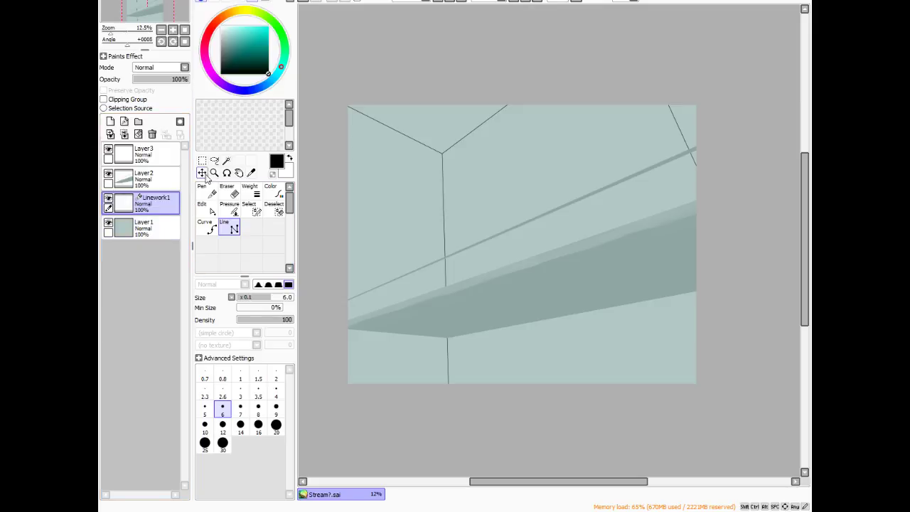
# - Select the left wall area enclosed by the linework with the Magic Wand and make Layer1 the working layer
pyautogui.click(226, 160)
pyautogui.click(391, 229)
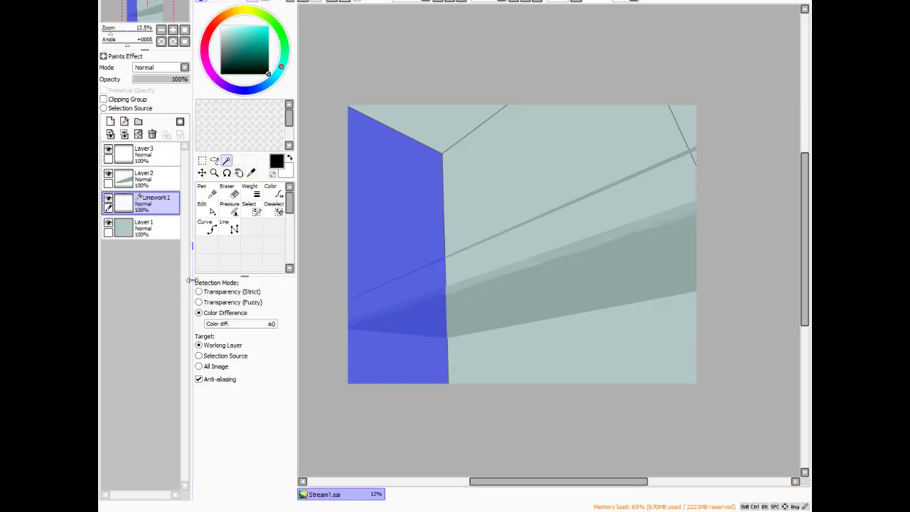
pyautogui.click(161, 234)
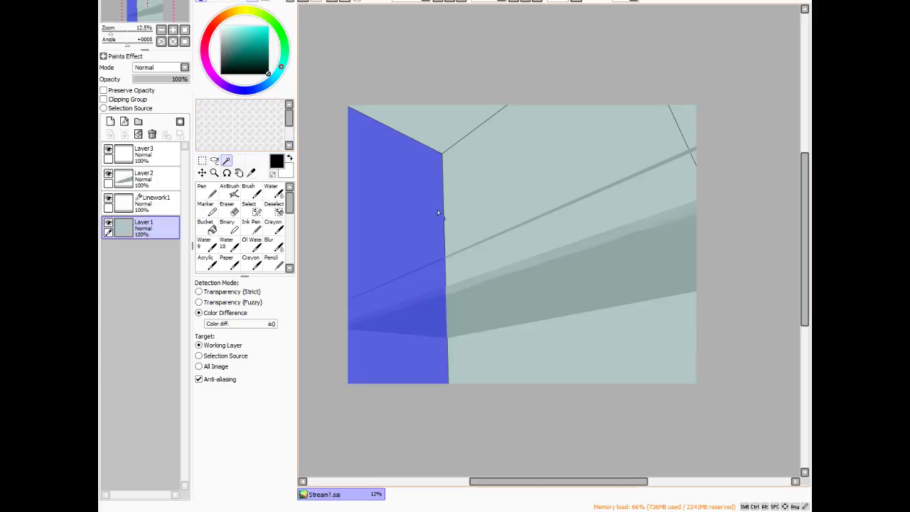
# - Brush a slightly darker grey-teal at size 200 along the left wall's vertical edge and just beneath the underside's left part
pyautogui.click(255, 191)
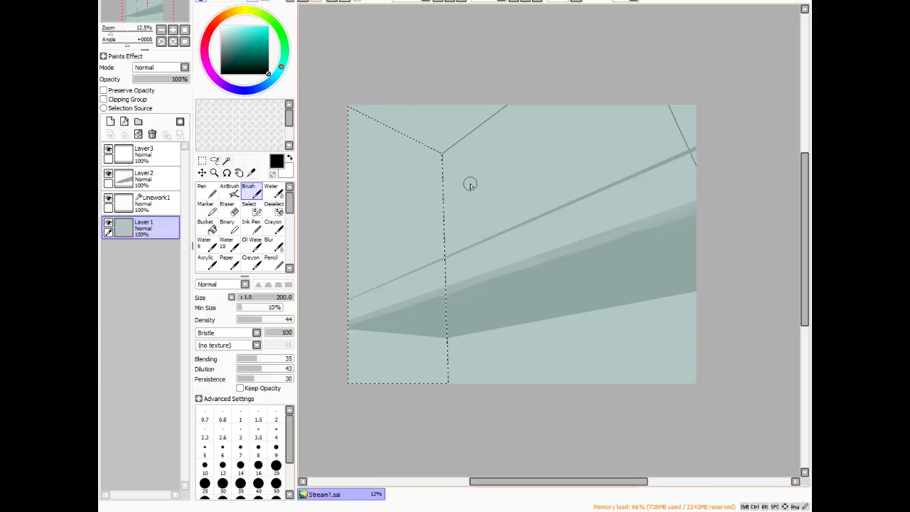
pyautogui.keyDown('alt'); pyautogui.click(469, 182); pyautogui.keyUp('alt')
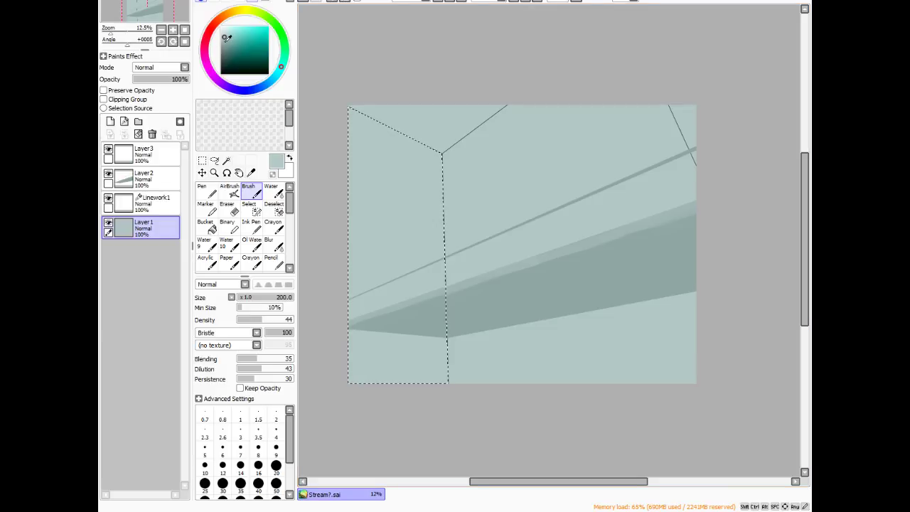
pyautogui.click(226, 38)
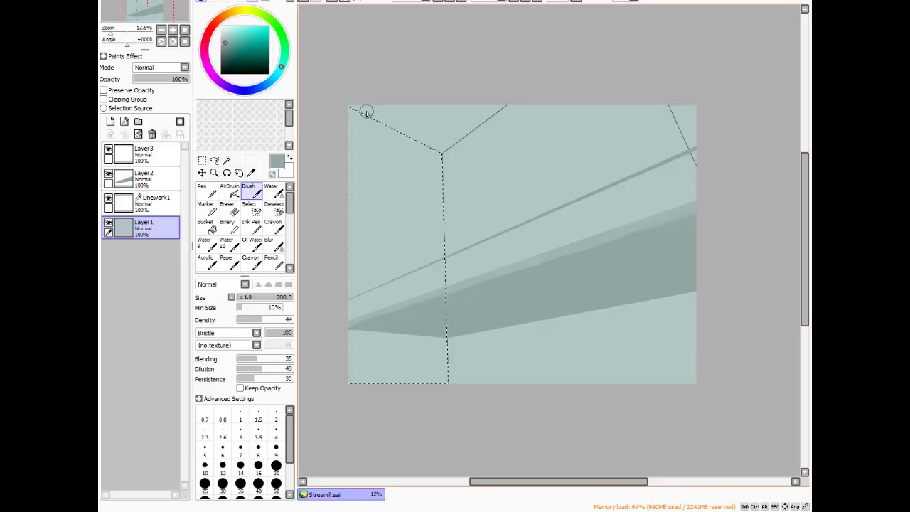
pyautogui.moveTo(409, 138)
pyautogui.mouseDown()
pyautogui.moveTo(441, 157)
pyautogui.moveTo(416, 139)
pyautogui.moveTo(445, 199)
pyautogui.moveTo(422, 136)
pyautogui.moveTo(450, 237)
pyautogui.moveTo(439, 152)
pyautogui.moveTo(442, 285)
pyautogui.moveTo(440, 147)
pyautogui.moveTo(442, 391)
pyautogui.mouseUp()
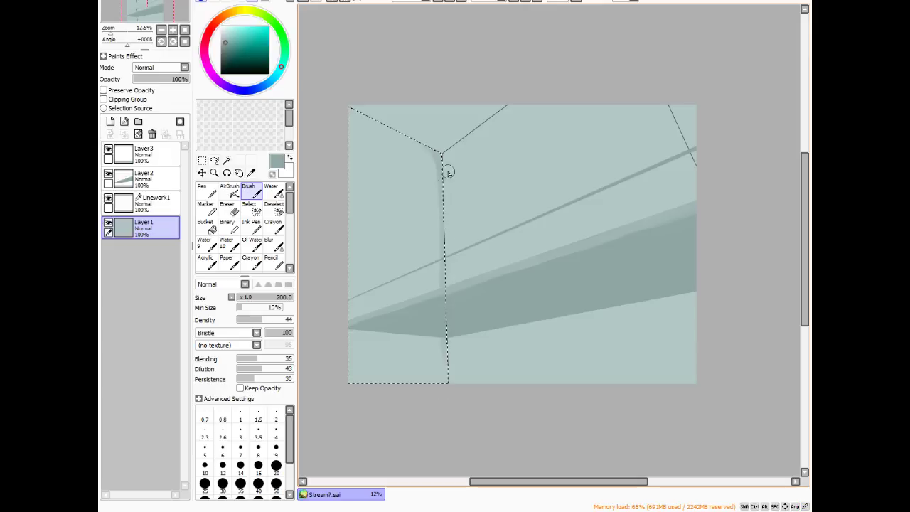
pyautogui.moveTo(447, 169); pyautogui.dragTo(437, 404)
pyautogui.moveTo(436, 194); pyautogui.dragTo(447, 396)
pyautogui.moveTo(440, 232); pyautogui.dragTo(447, 341)
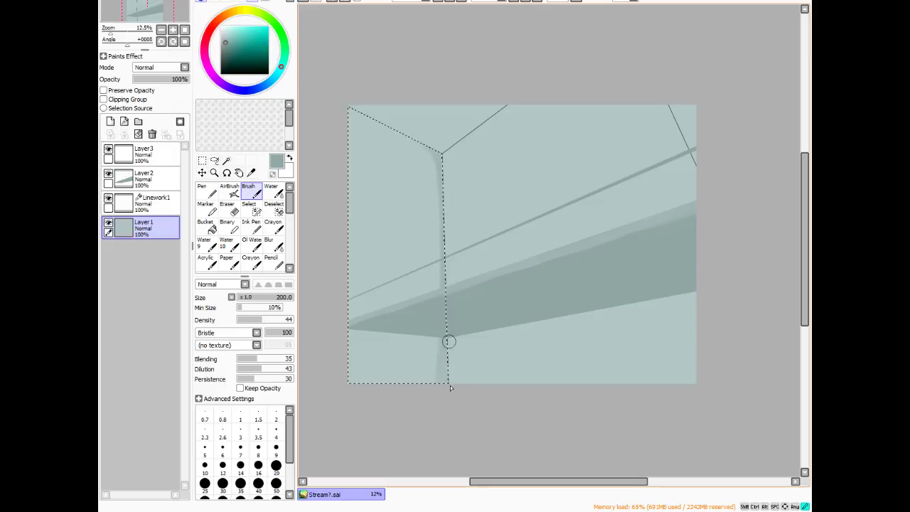
pyautogui.moveTo(351, 323)
pyautogui.mouseDown()
pyautogui.moveTo(345, 331)
pyautogui.moveTo(418, 335)
pyautogui.moveTo(394, 327)
pyautogui.moveTo(360, 335)
pyautogui.mouseUp()
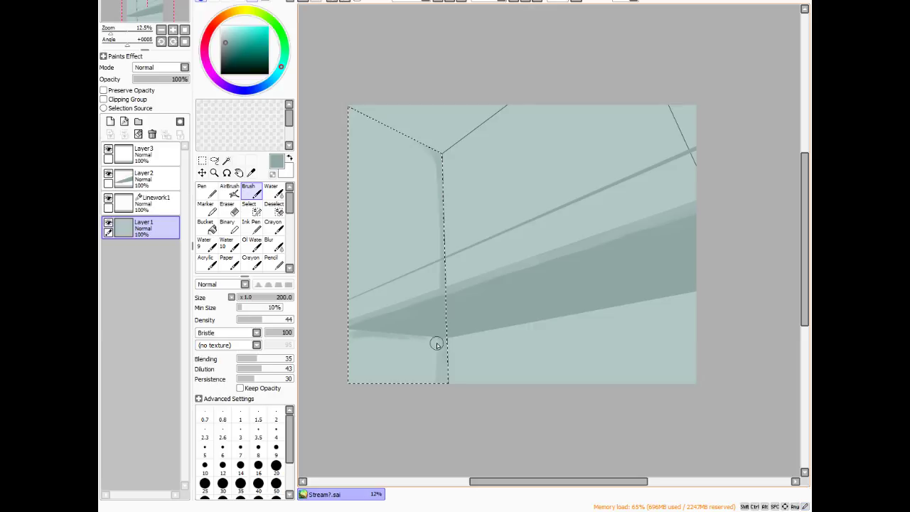
# - Rotate the canvas view counterclockwise and add AirBrush strokes at size 200 below the underside's narrow left end
pyautogui.click(226, 173)
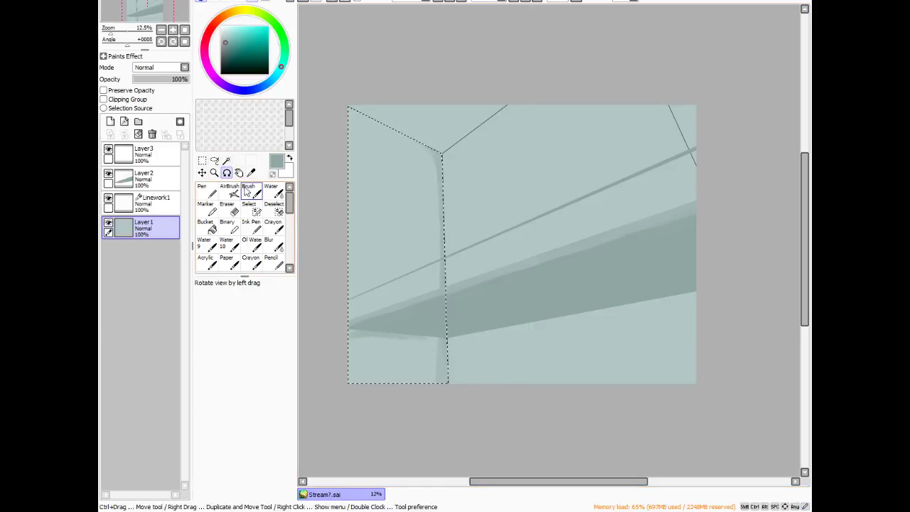
pyautogui.moveTo(592, 306); pyautogui.dragTo(671, 290)
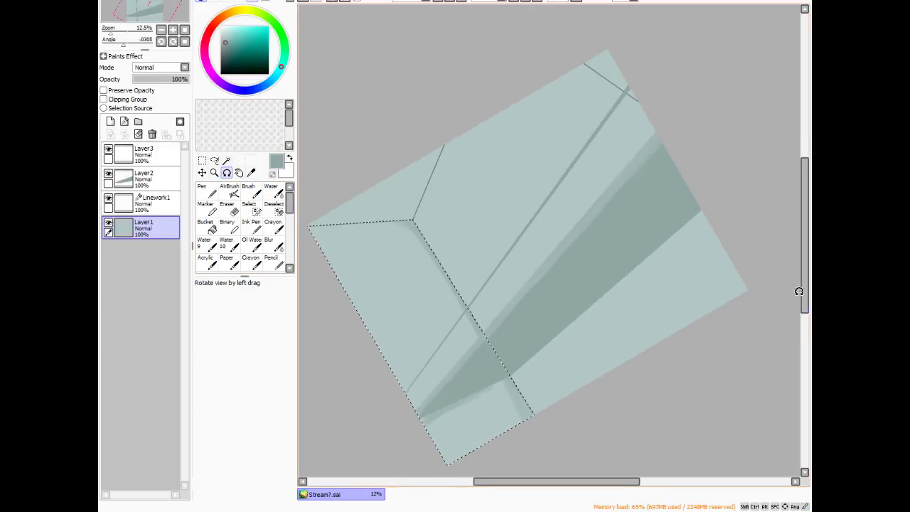
pyautogui.moveTo(802, 290); pyautogui.dragTo(785, 339)
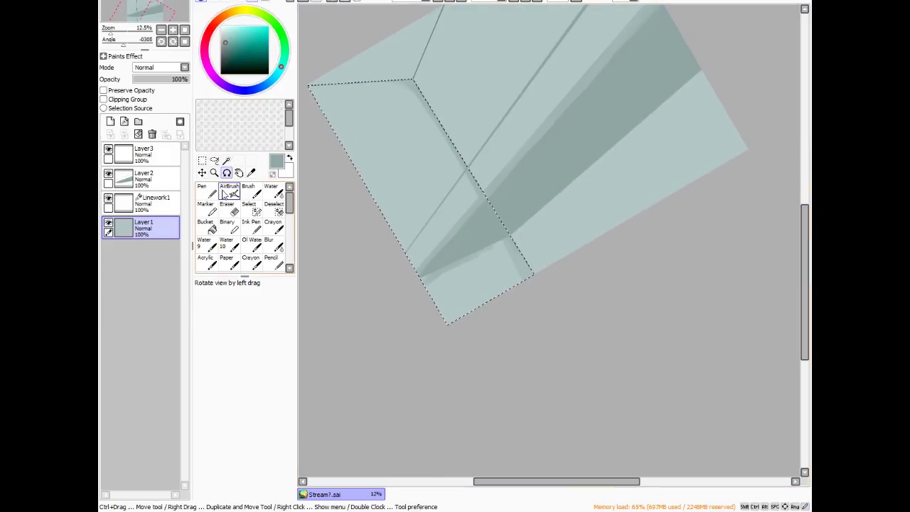
pyautogui.click(229, 189)
pyautogui.moveTo(450, 270)
pyautogui.mouseDown()
pyautogui.moveTo(409, 282)
pyautogui.moveTo(463, 262)
pyautogui.mouseUp()
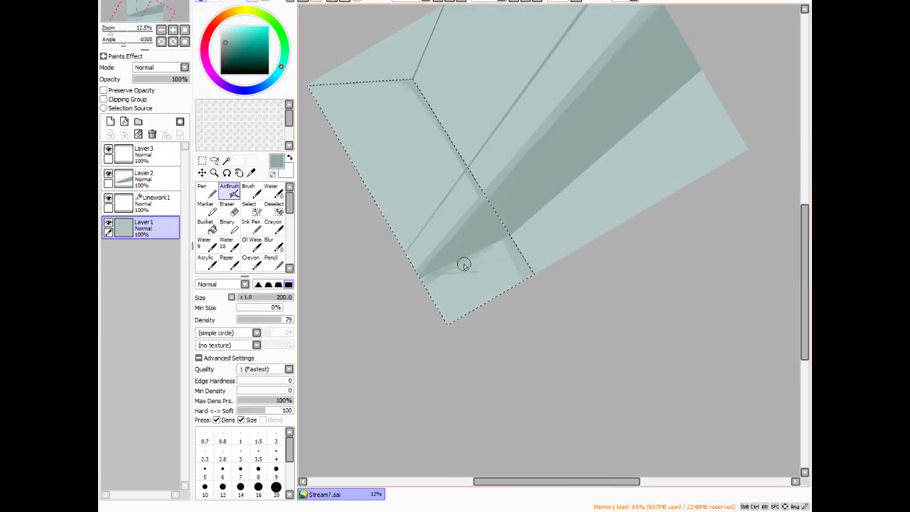
# - Blur the strokes below the underside's narrow left end at size 50, then brush grey-teal shading along the underside's lower edge at size 200
pyautogui.click(256, 191)
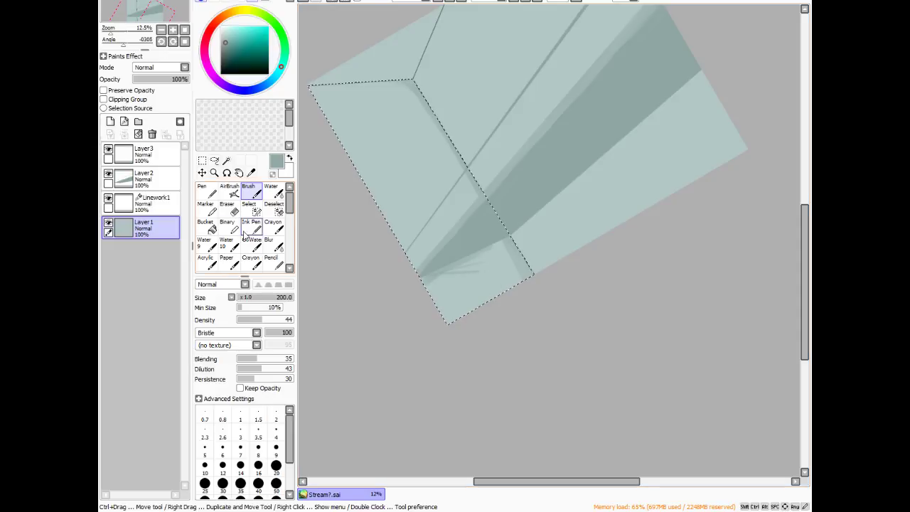
pyautogui.click(275, 244)
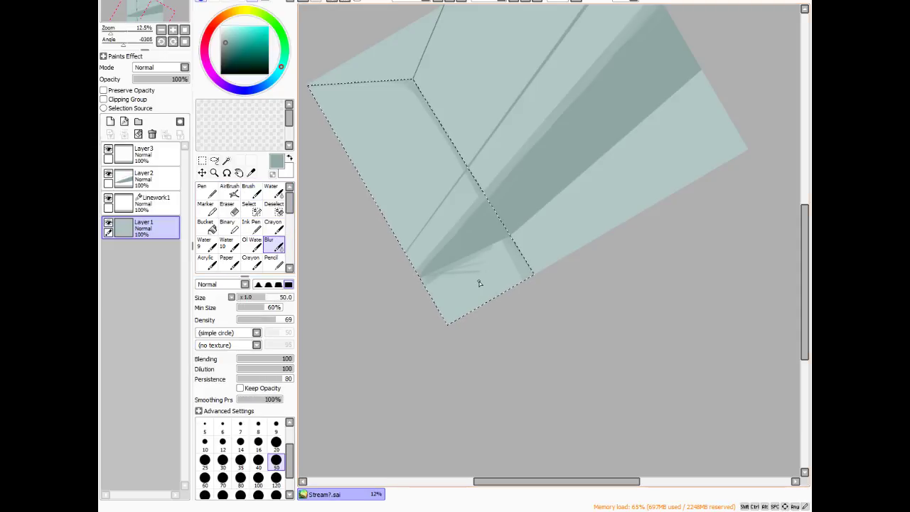
pyautogui.moveTo(479, 278)
pyautogui.mouseDown()
pyautogui.moveTo(459, 274)
pyautogui.moveTo(499, 258)
pyautogui.moveTo(426, 291)
pyautogui.mouseUp()
pyautogui.click(248, 189)
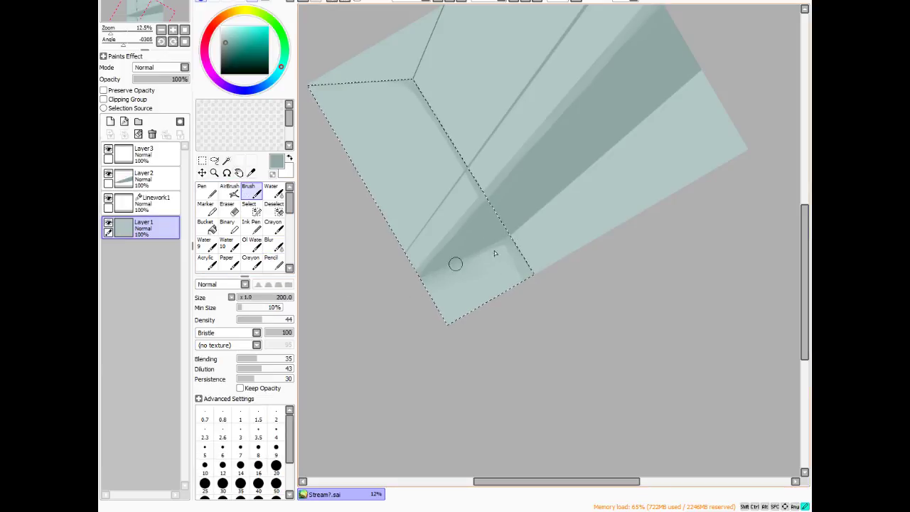
pyautogui.moveTo(456, 264); pyautogui.dragTo(518, 253)
pyautogui.moveTo(451, 267)
pyautogui.mouseDown()
pyautogui.moveTo(513, 239)
pyautogui.moveTo(431, 279)
pyautogui.moveTo(523, 271)
pyautogui.moveTo(462, 249)
pyautogui.moveTo(521, 276)
pyautogui.moveTo(505, 246)
pyautogui.moveTo(526, 275)
pyautogui.moveTo(511, 251)
pyautogui.moveTo(518, 256)
pyautogui.moveTo(471, 250)
pyautogui.moveTo(526, 270)
pyautogui.moveTo(444, 260)
pyautogui.moveTo(522, 263)
pyautogui.moveTo(479, 255)
pyautogui.moveTo(502, 245)
pyautogui.moveTo(438, 267)
pyautogui.moveTo(514, 250)
pyautogui.mouseUp()
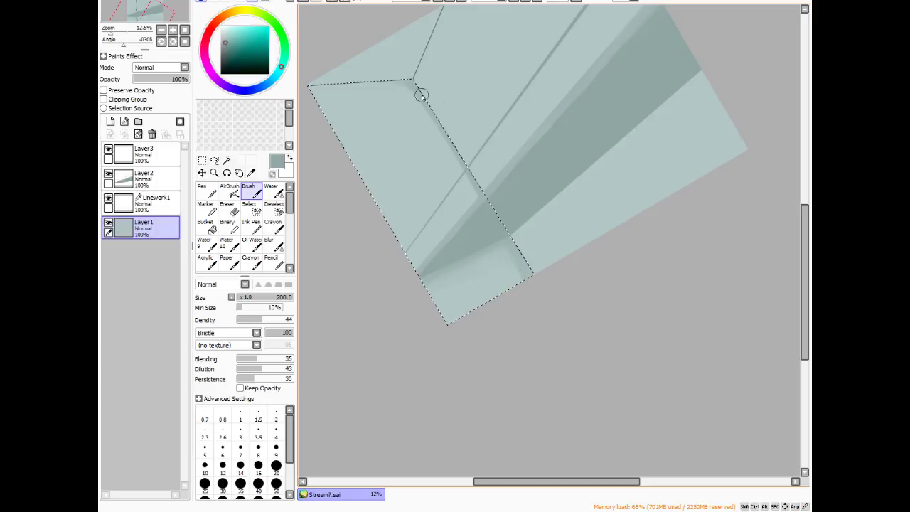
# - Brush soft grey-teal shading into the left wall's upper corner, following the diagonal and vertical edges, with the canvas rotated clockwise
pyautogui.moveTo(360, 81)
pyautogui.mouseDown()
pyautogui.moveTo(409, 85)
pyautogui.moveTo(359, 77)
pyautogui.mouseUp()
pyautogui.moveTo(415, 83)
pyautogui.mouseDown()
pyautogui.moveTo(465, 176)
pyautogui.moveTo(400, 85)
pyautogui.mouseUp()
pyautogui.click(226, 173)
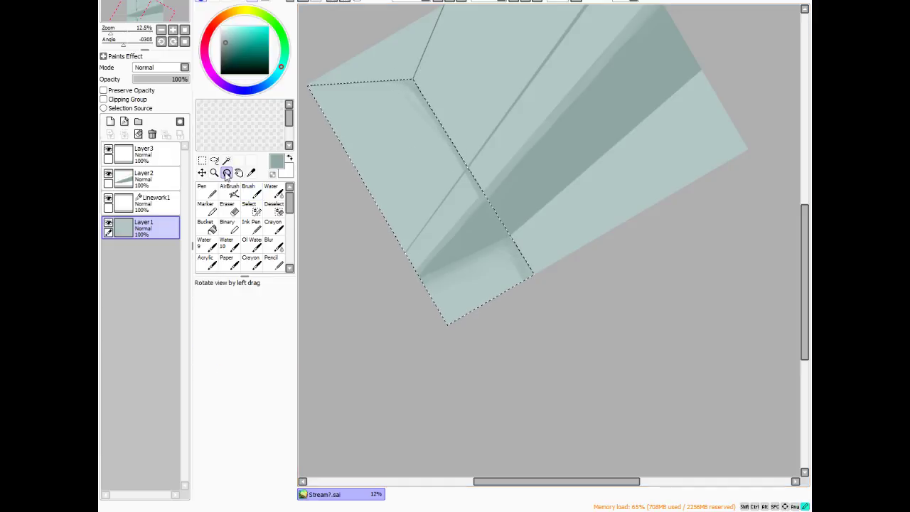
pyautogui.moveTo(555, 197); pyautogui.dragTo(370, 213)
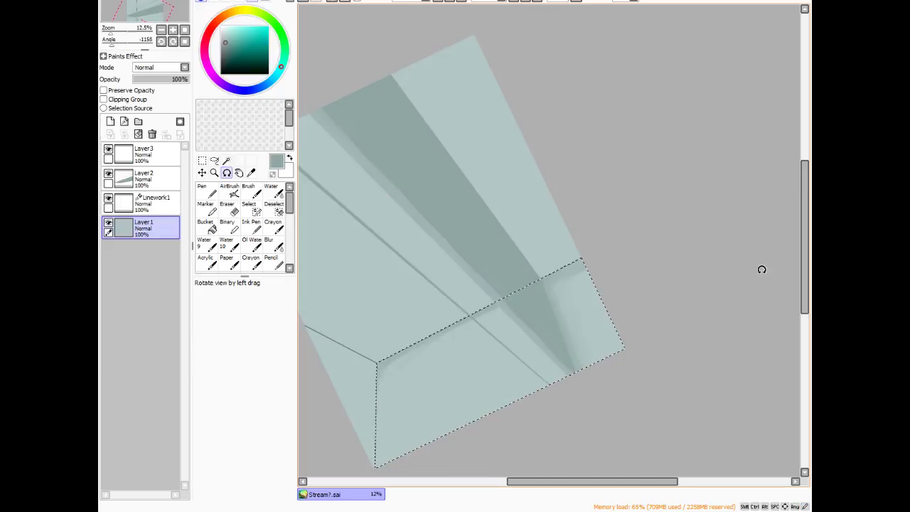
pyautogui.moveTo(802, 260); pyautogui.dragTo(780, 313)
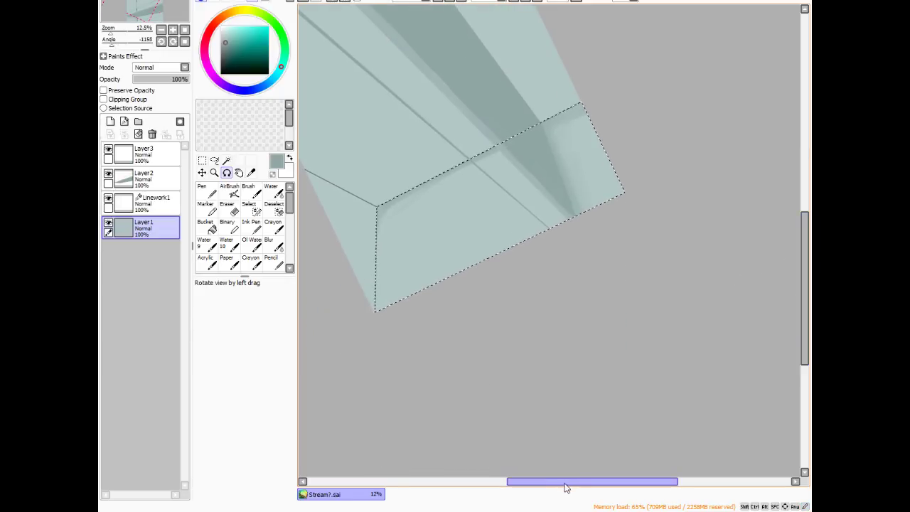
pyautogui.moveTo(566, 487); pyautogui.dragTo(541, 488)
pyautogui.click(248, 191)
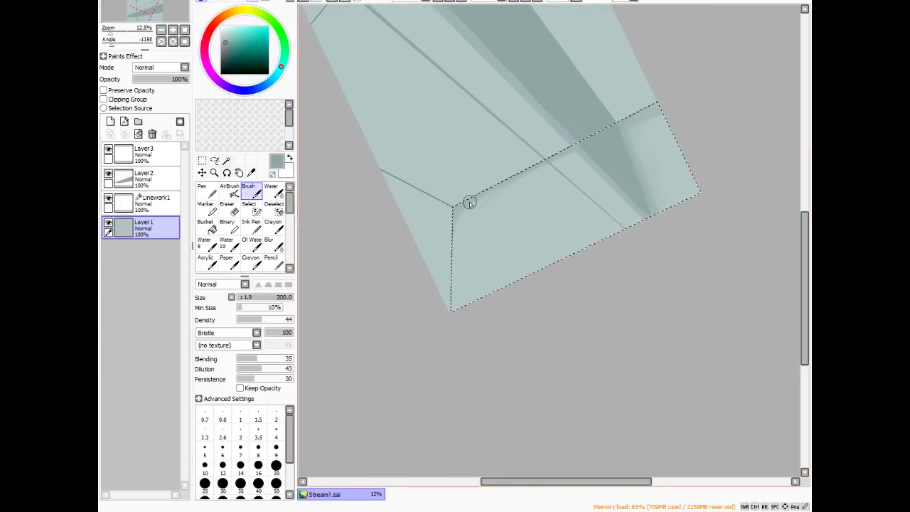
pyautogui.moveTo(469, 202)
pyautogui.mouseDown()
pyautogui.moveTo(516, 179)
pyautogui.moveTo(435, 248)
pyautogui.moveTo(513, 183)
pyautogui.moveTo(445, 233)
pyautogui.moveTo(492, 191)
pyautogui.moveTo(435, 266)
pyautogui.moveTo(479, 187)
pyautogui.mouseUp()
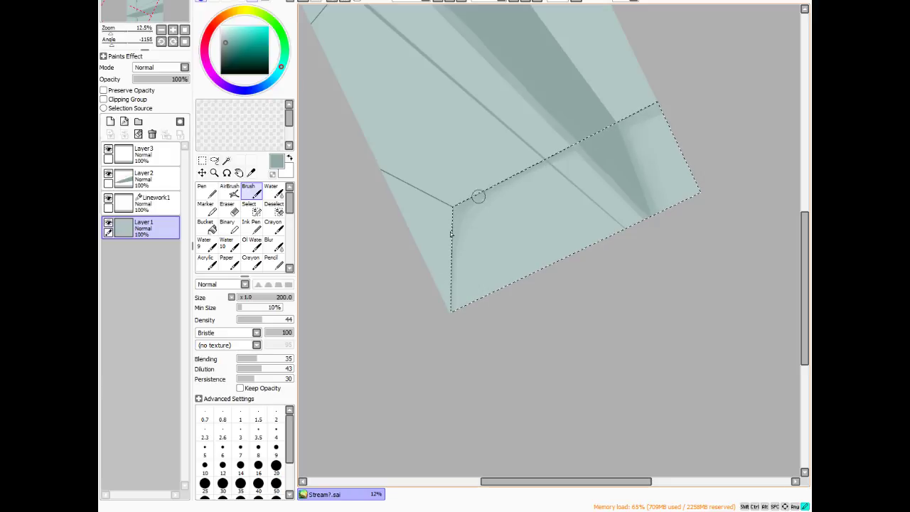
# - Deepen the left wall's upper corner and adjoining edges with a darker grey-teal Brush, setting Density to 34
pyautogui.click(243, 79)
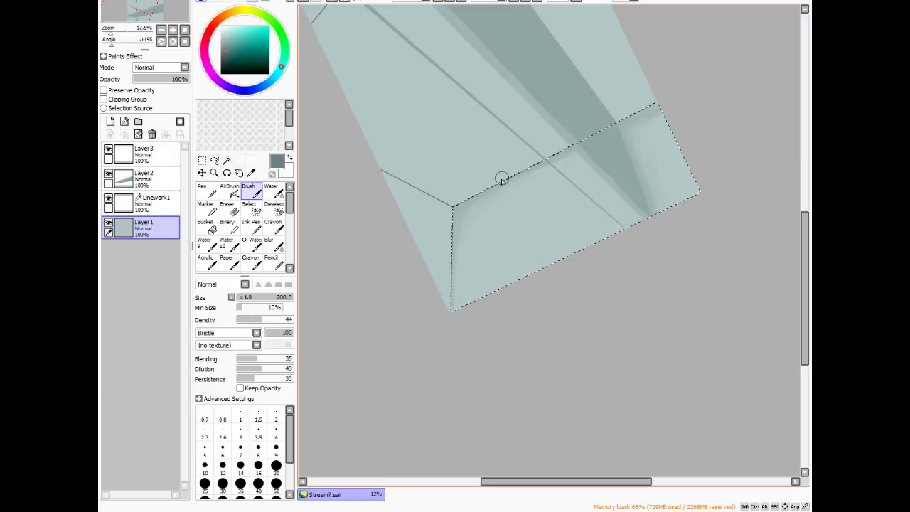
pyautogui.moveTo(501, 177); pyautogui.dragTo(471, 201)
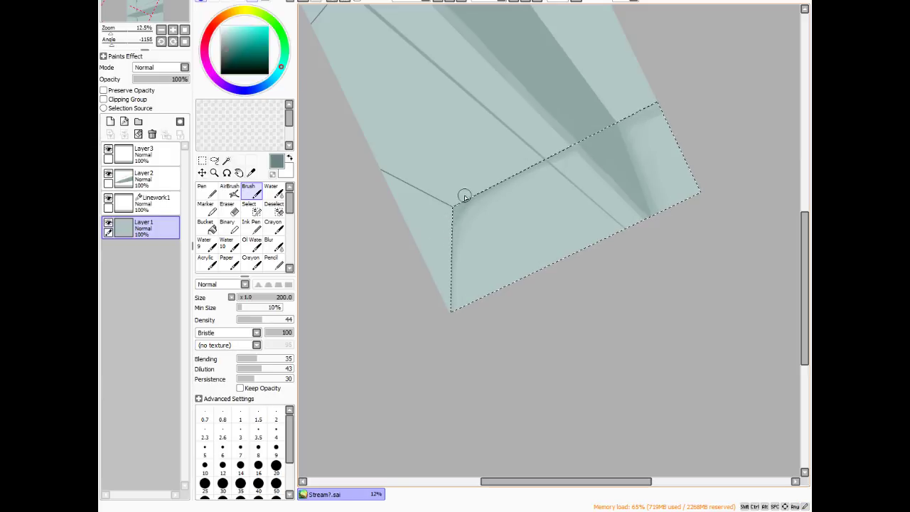
pyautogui.moveTo(461, 206); pyautogui.dragTo(453, 312)
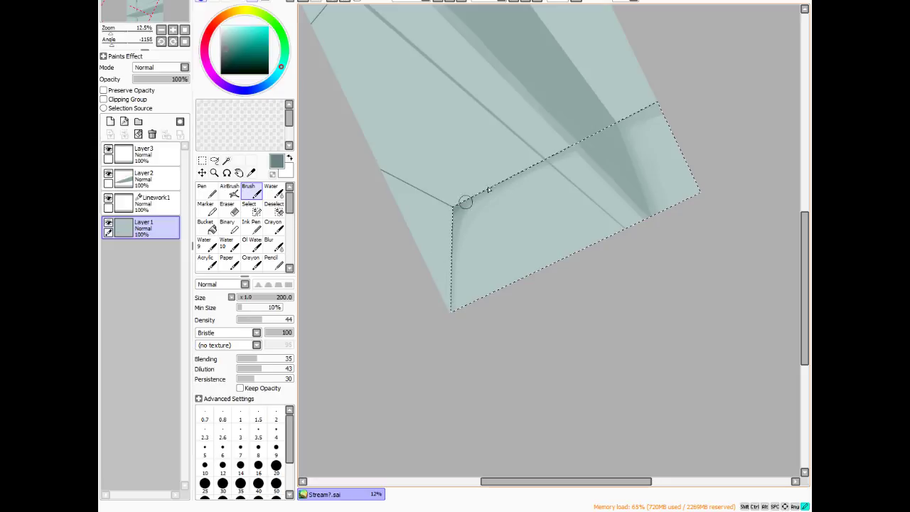
pyautogui.moveTo(465, 201)
pyautogui.mouseDown()
pyautogui.moveTo(513, 178)
pyautogui.moveTo(502, 180)
pyautogui.moveTo(454, 286)
pyautogui.moveTo(484, 195)
pyautogui.moveTo(524, 181)
pyautogui.moveTo(480, 199)
pyautogui.mouseUp()
pyautogui.click(256, 319)
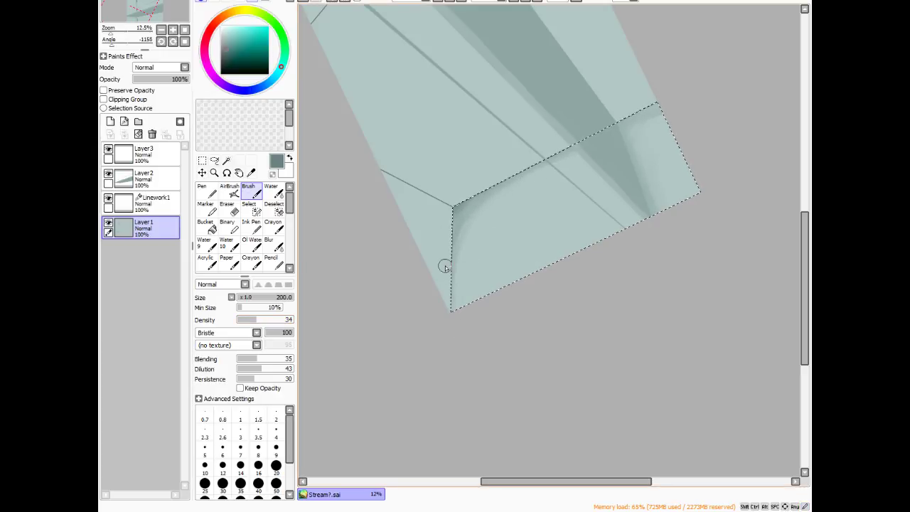
pyautogui.moveTo(516, 177)
pyautogui.mouseDown()
pyautogui.moveTo(572, 138)
pyautogui.moveTo(488, 189)
pyautogui.moveTo(644, 106)
pyautogui.moveTo(658, 123)
pyautogui.mouseUp()
# - Rotate the canvas counterclockwise and brush the darker grey-teal beneath the underside's left part, curving into the left wall's lower corner
pyautogui.hotkey('alt', 'space')
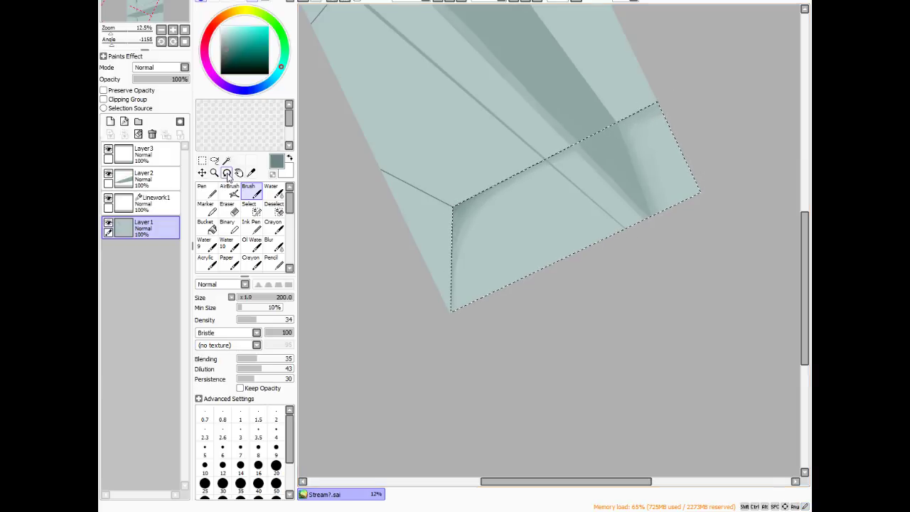
pyautogui.moveTo(436, 327); pyautogui.dragTo(401, 269)
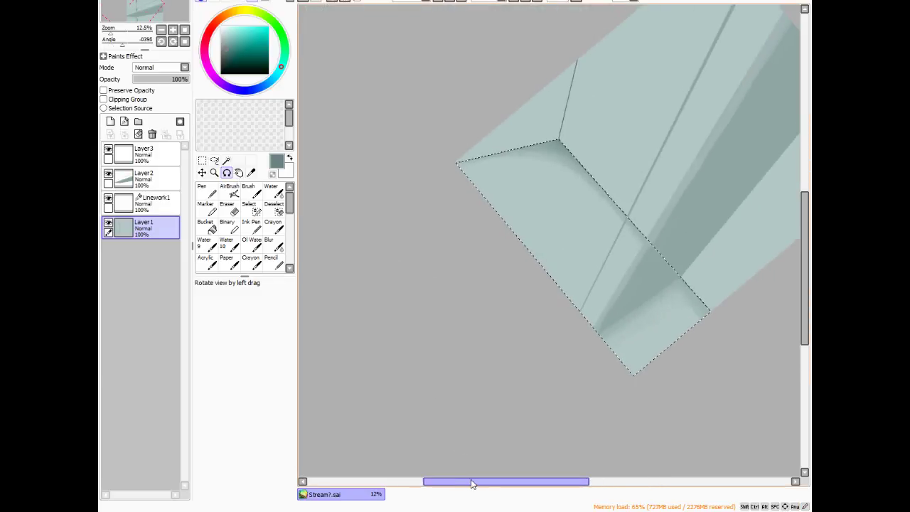
pyautogui.moveTo(474, 481); pyautogui.dragTo(510, 481)
pyautogui.moveTo(801, 299); pyautogui.dragTo(804, 331)
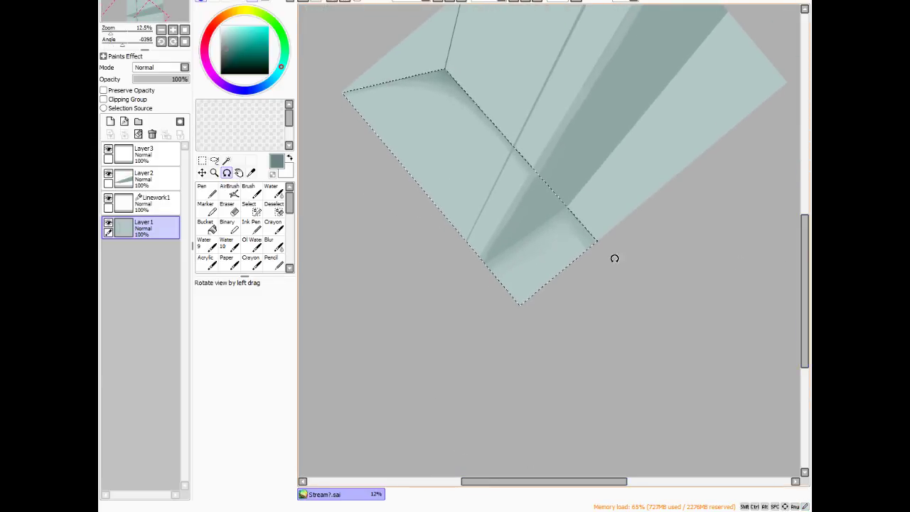
pyautogui.click(248, 189)
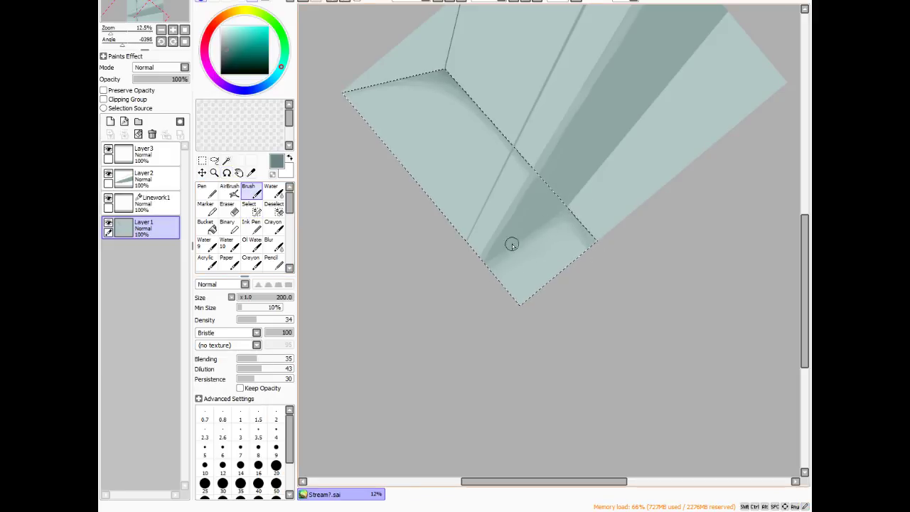
pyautogui.moveTo(512, 244); pyautogui.dragTo(524, 240)
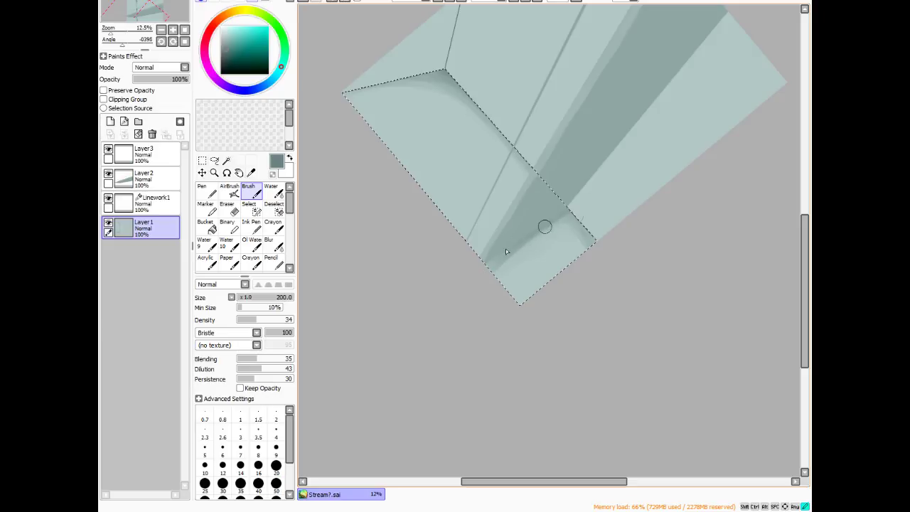
pyautogui.moveTo(555, 225)
pyautogui.mouseDown()
pyautogui.moveTo(536, 244)
pyautogui.moveTo(579, 216)
pyautogui.moveTo(505, 263)
pyautogui.moveTo(600, 242)
pyautogui.moveTo(490, 263)
pyautogui.moveTo(602, 250)
pyautogui.moveTo(493, 271)
pyautogui.moveTo(605, 245)
pyautogui.moveTo(504, 256)
pyautogui.moveTo(605, 239)
pyautogui.moveTo(549, 233)
pyautogui.mouseUp()
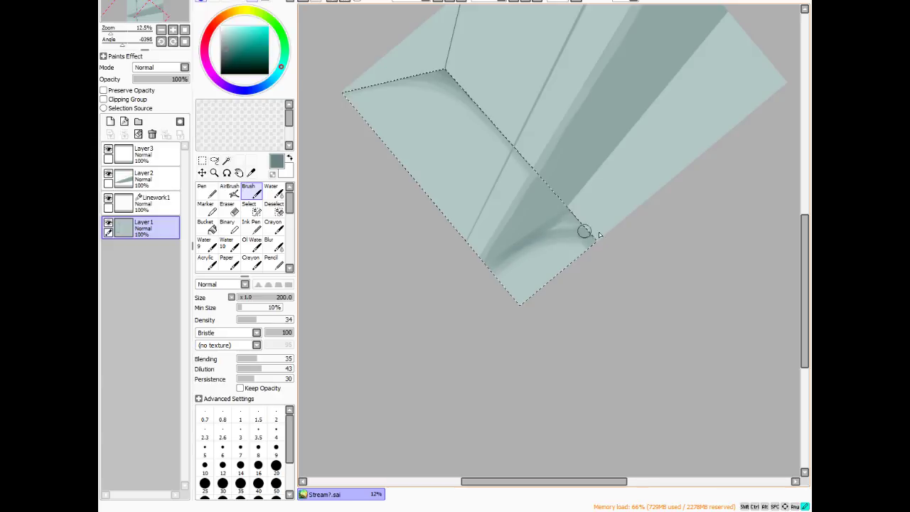
pyautogui.moveTo(554, 226)
pyautogui.mouseDown()
pyautogui.moveTo(585, 218)
pyautogui.moveTo(593, 241)
pyautogui.moveTo(584, 237)
pyautogui.moveTo(606, 258)
pyautogui.mouseUp()
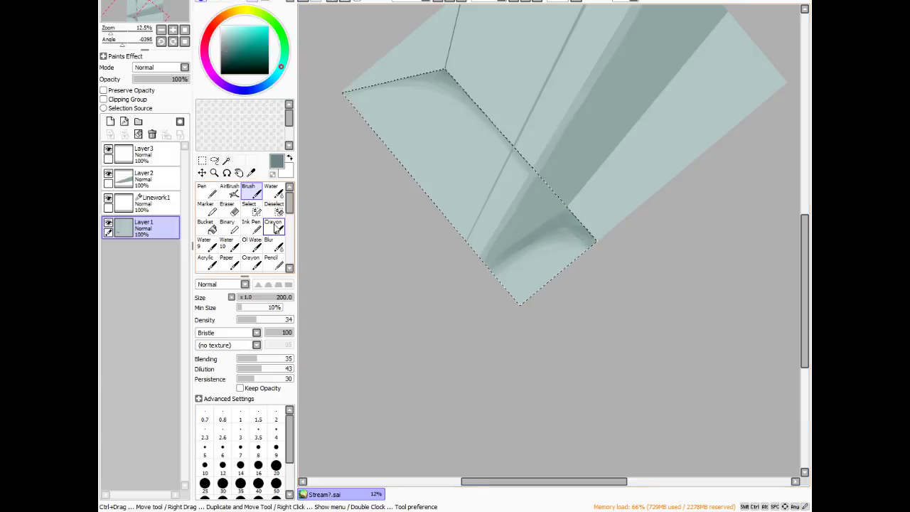
# - Smooth the left wall's lower corner shading with the Blur tool and reset the canvas rotation
pyautogui.click(274, 244)
pyautogui.moveTo(590, 242)
pyautogui.mouseDown()
pyautogui.moveTo(517, 273)
pyautogui.moveTo(560, 227)
pyautogui.moveTo(517, 256)
pyautogui.moveTo(547, 243)
pyautogui.moveTo(527, 250)
pyautogui.moveTo(608, 249)
pyautogui.moveTo(520, 255)
pyautogui.moveTo(604, 247)
pyautogui.moveTo(518, 268)
pyautogui.moveTo(543, 246)
pyautogui.moveTo(590, 232)
pyautogui.moveTo(565, 230)
pyautogui.mouseUp()
pyautogui.click(248, 191)
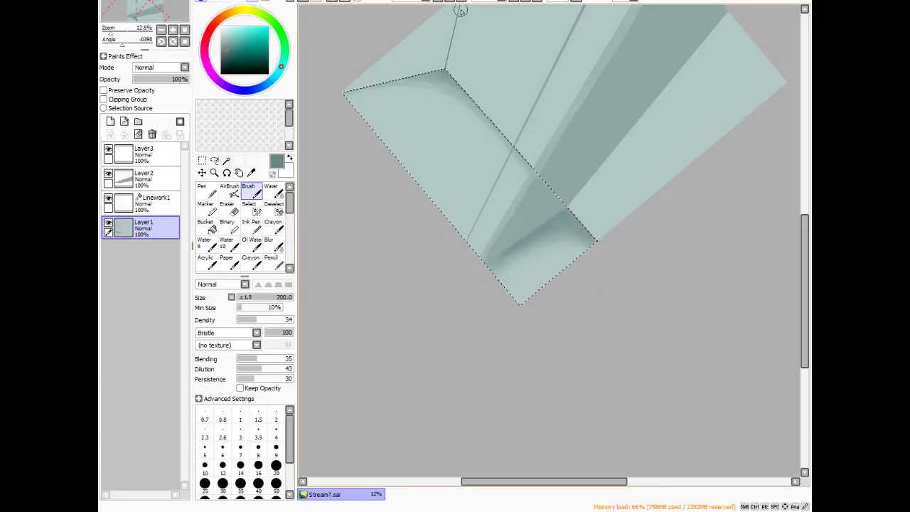
pyautogui.click(488, 2)
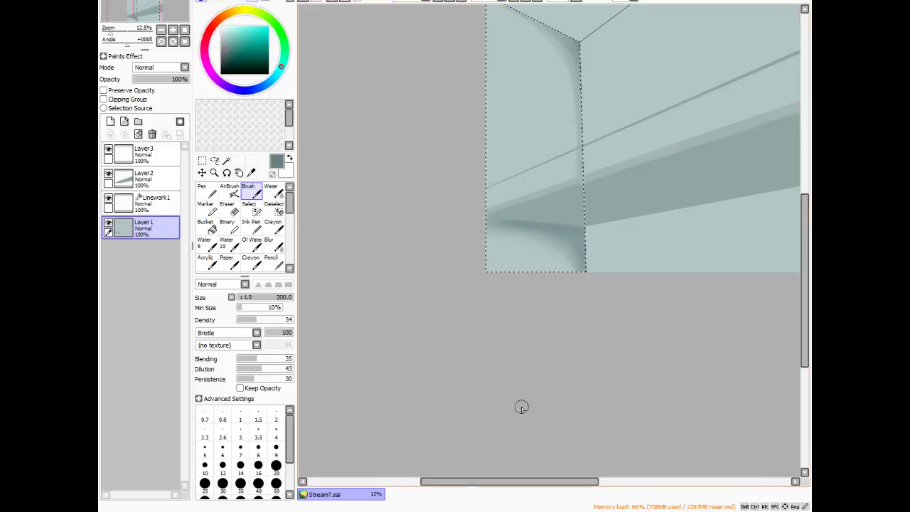
pyautogui.moveTo(507, 487); pyautogui.dragTo(526, 485)
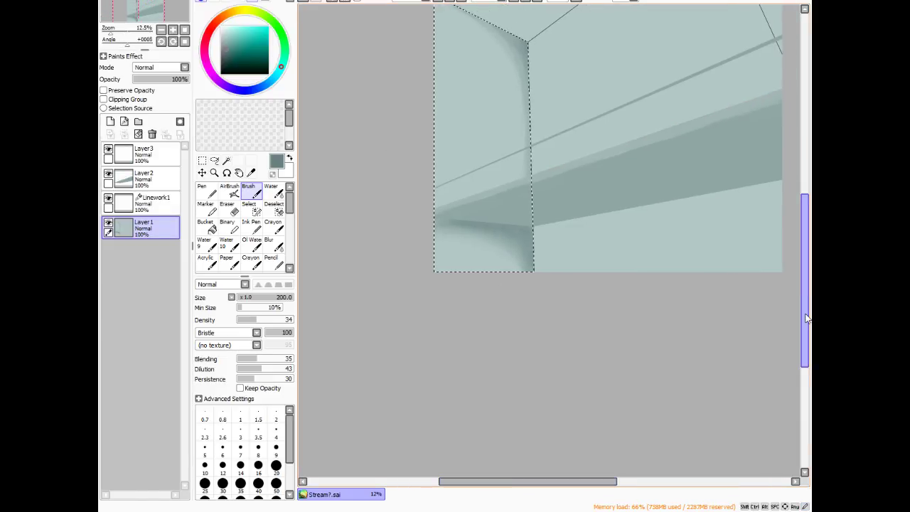
pyautogui.moveTo(804, 318); pyautogui.dragTo(811, 300)
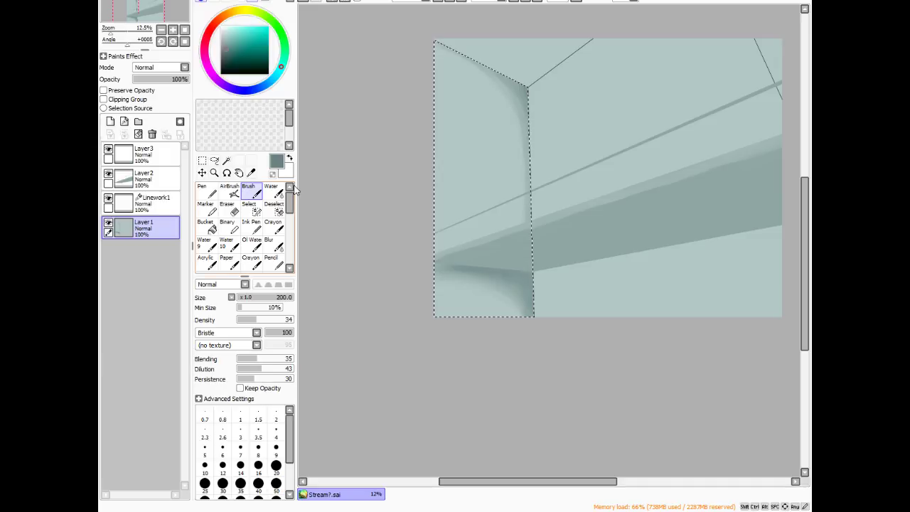
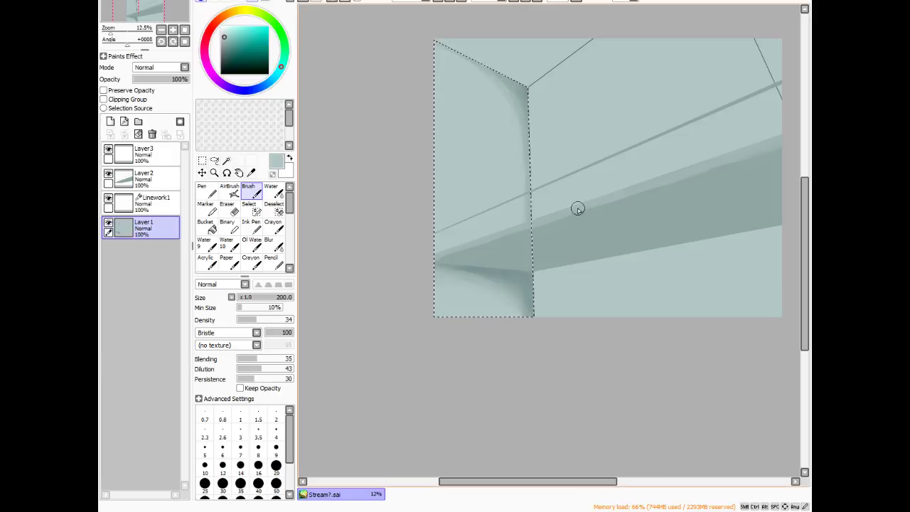
# - Clear the left wall selection, select the large back wall area on Linework1 with the Magic Wand, and make Layer1 the working layer
pyautogui.moveTo(537, 485); pyautogui.dragTo(566, 483)
pyautogui.moveTo(807, 211); pyautogui.dragTo(808, 200)
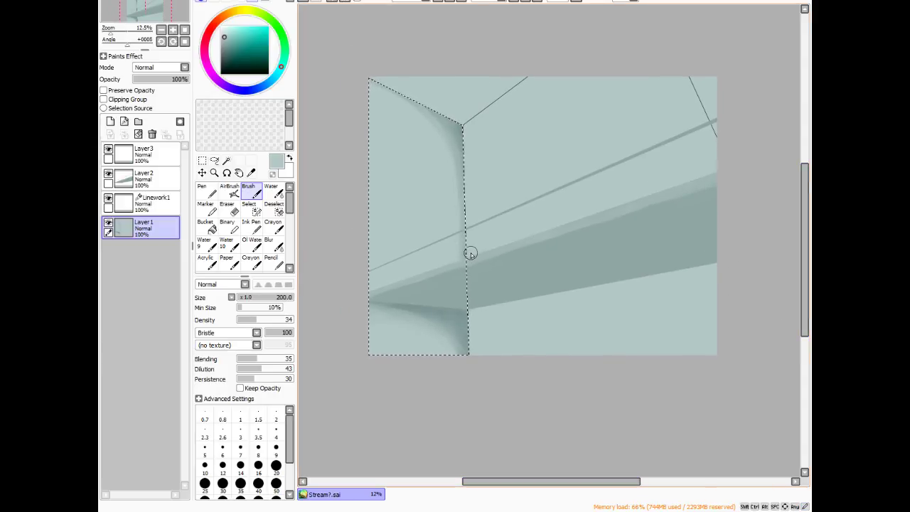
pyautogui.hotkey('ctrl', 'd')
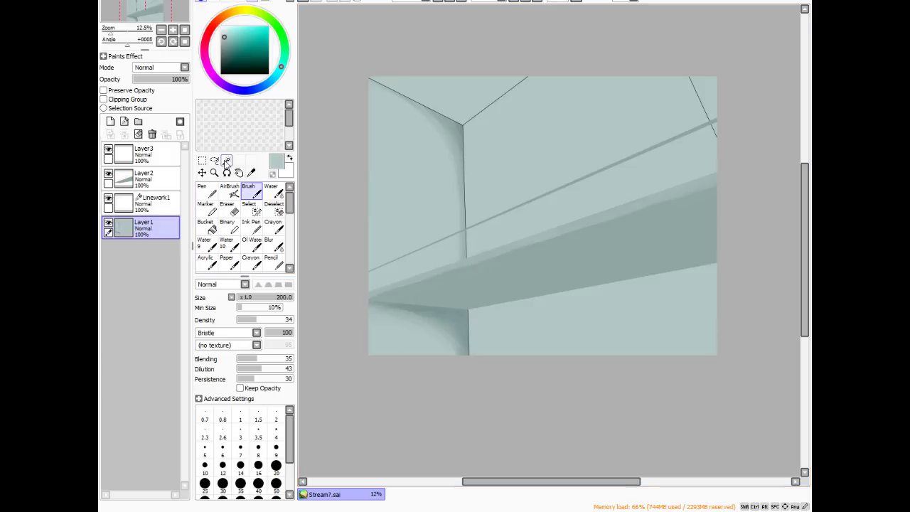
pyautogui.click(153, 202)
pyautogui.click(226, 160)
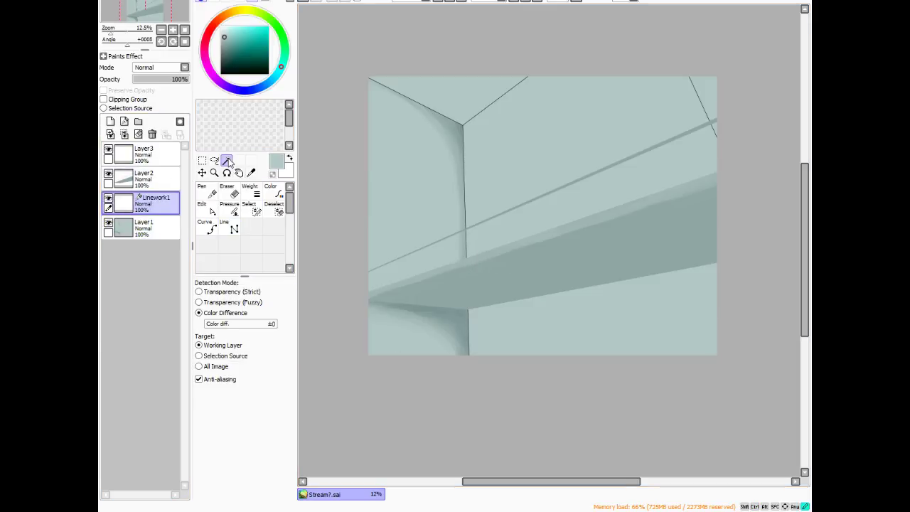
pyautogui.click(567, 146)
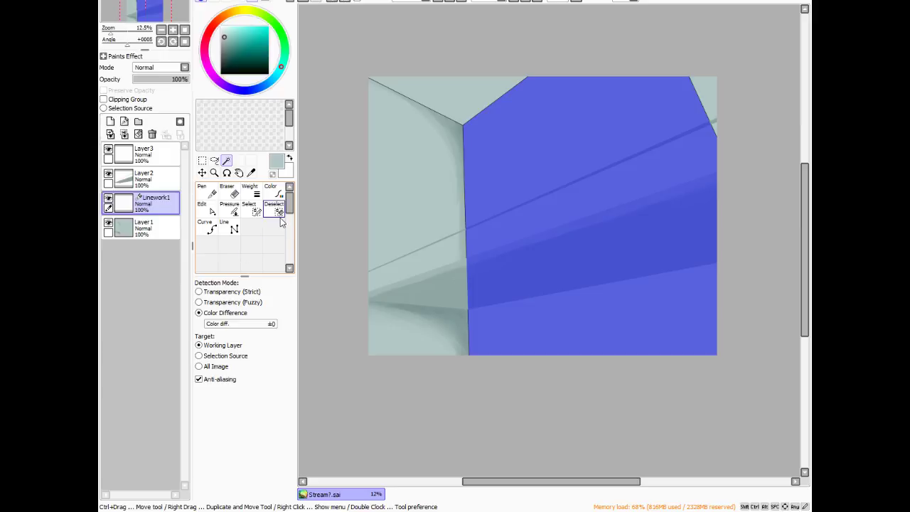
pyautogui.click(138, 231)
# - Sample the dark grey-teal from the wall corner and brush it at size 200 along the back wall's lower vertical edge and beneath the underside
pyautogui.click(233, 193)
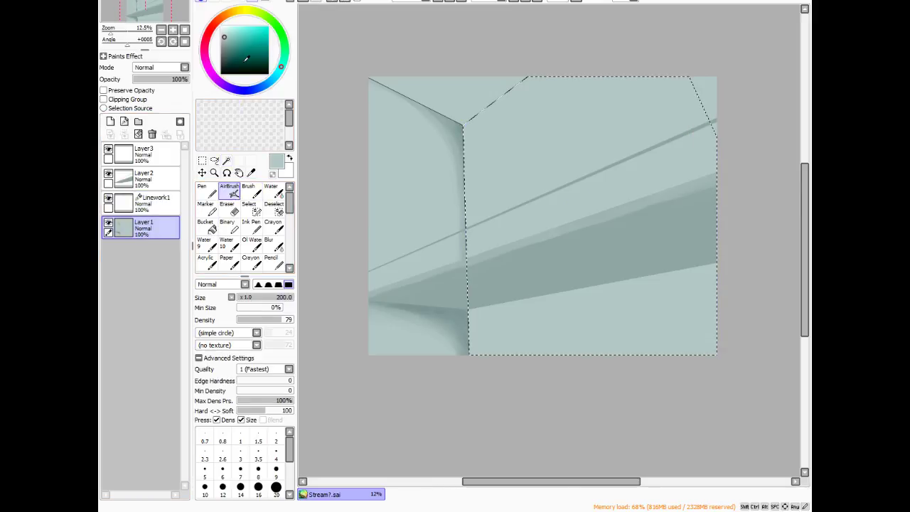
pyautogui.click(248, 192)
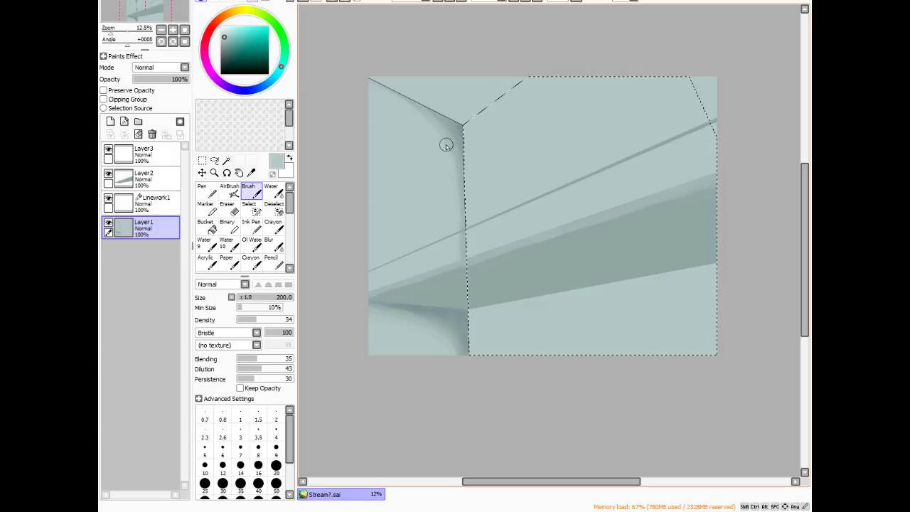
pyautogui.keyDown('alt'); pyautogui.click(460, 126); pyautogui.keyUp('alt')
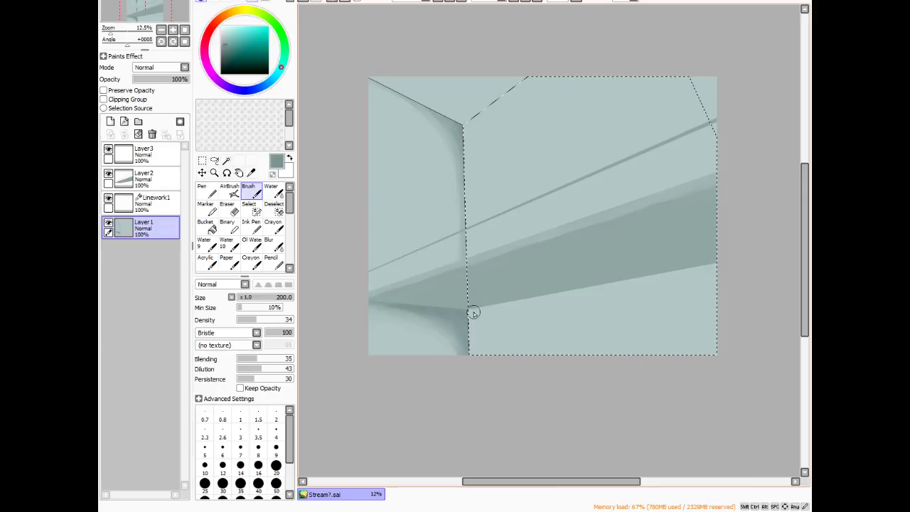
pyautogui.moveTo(473, 319); pyautogui.dragTo(474, 325)
pyautogui.moveTo(573, 297)
pyautogui.mouseDown()
pyautogui.moveTo(482, 317)
pyautogui.moveTo(495, 306)
pyautogui.mouseUp()
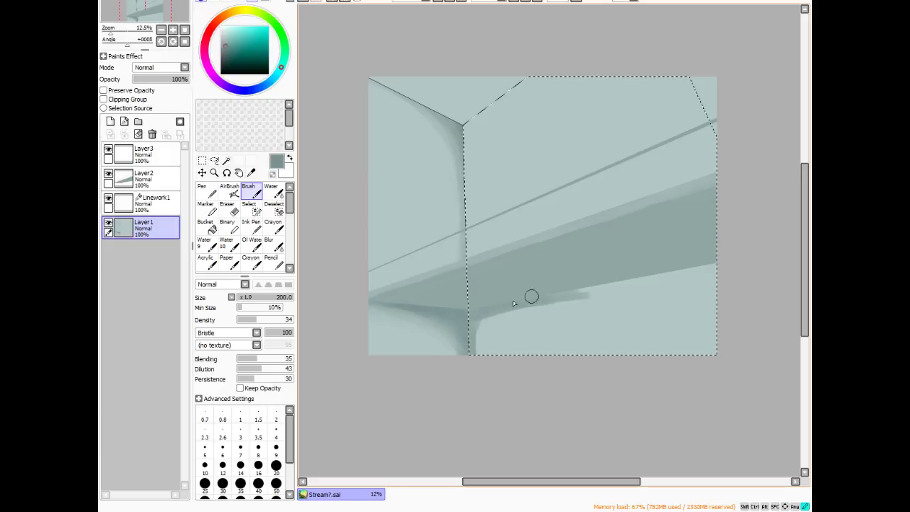
pyautogui.moveTo(558, 296); pyautogui.dragTo(516, 310)
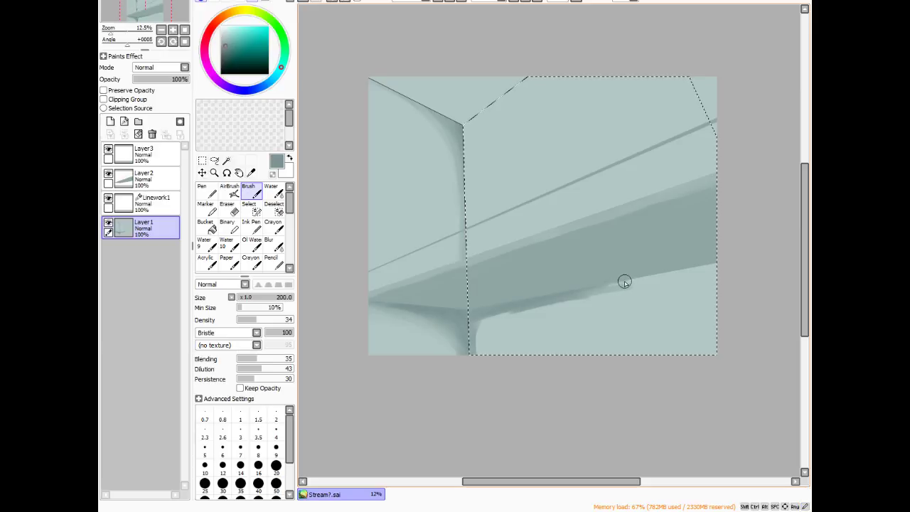
pyautogui.moveTo(630, 285)
pyautogui.mouseDown()
pyautogui.moveTo(603, 292)
pyautogui.moveTo(697, 266)
pyautogui.moveTo(654, 277)
pyautogui.mouseUp()
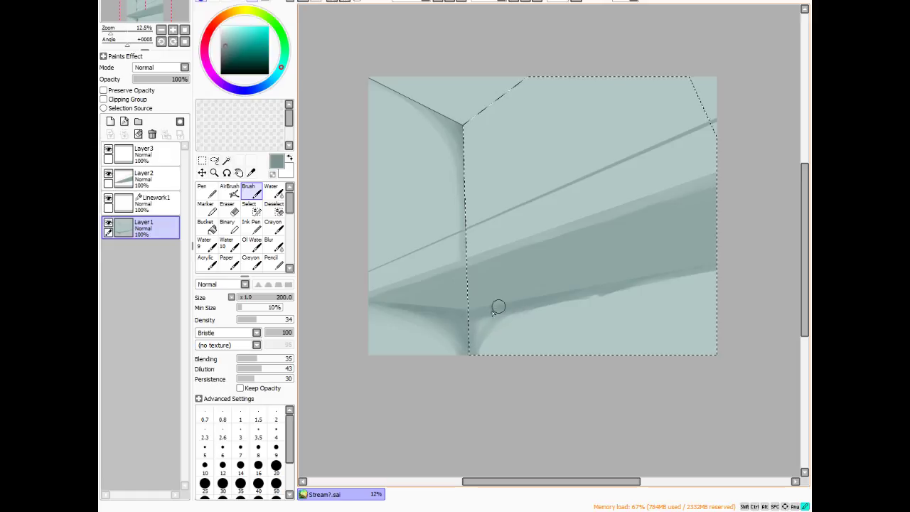
# - Brush and blur the shadow beneath the underside across the back wall, deepening it along the edge with a darker grey-teal
pyautogui.moveTo(534, 307); pyautogui.dragTo(651, 291)
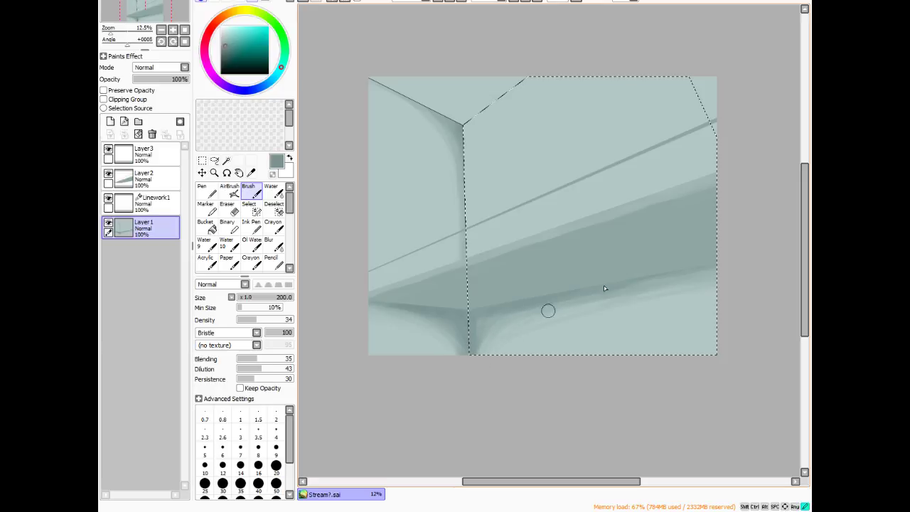
pyautogui.click(273, 243)
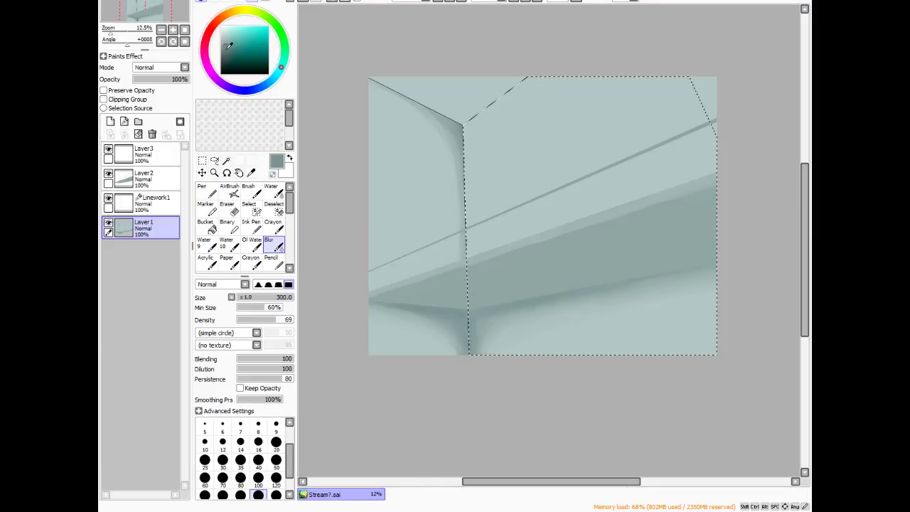
pyautogui.moveTo(227, 45); pyautogui.dragTo(226, 52)
pyautogui.click(248, 189)
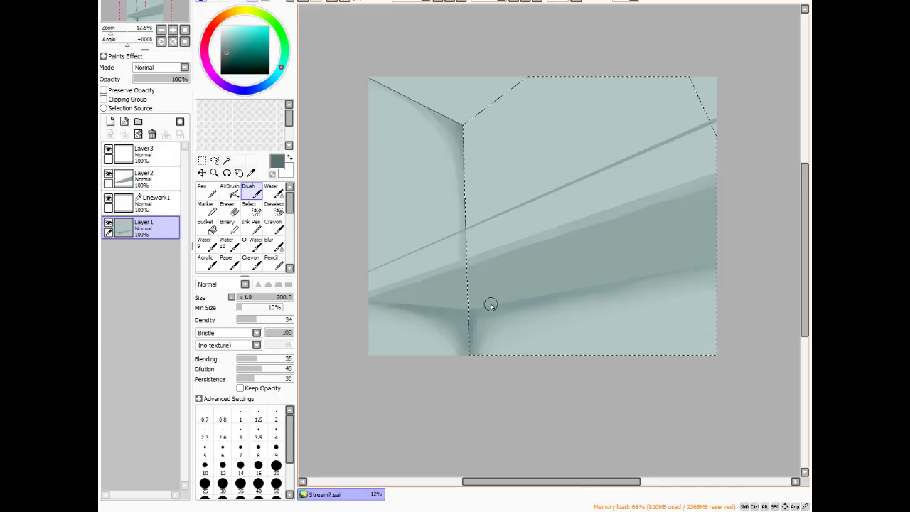
pyautogui.moveTo(519, 300)
pyautogui.mouseDown()
pyautogui.moveTo(560, 290)
pyautogui.moveTo(486, 314)
pyautogui.moveTo(696, 265)
pyautogui.moveTo(570, 292)
pyautogui.mouseUp()
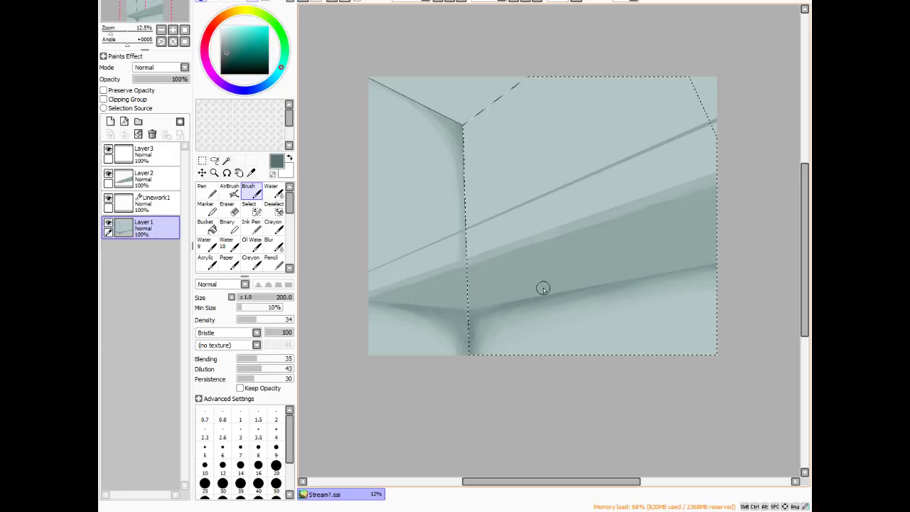
pyautogui.moveTo(536, 298); pyautogui.dragTo(520, 299)
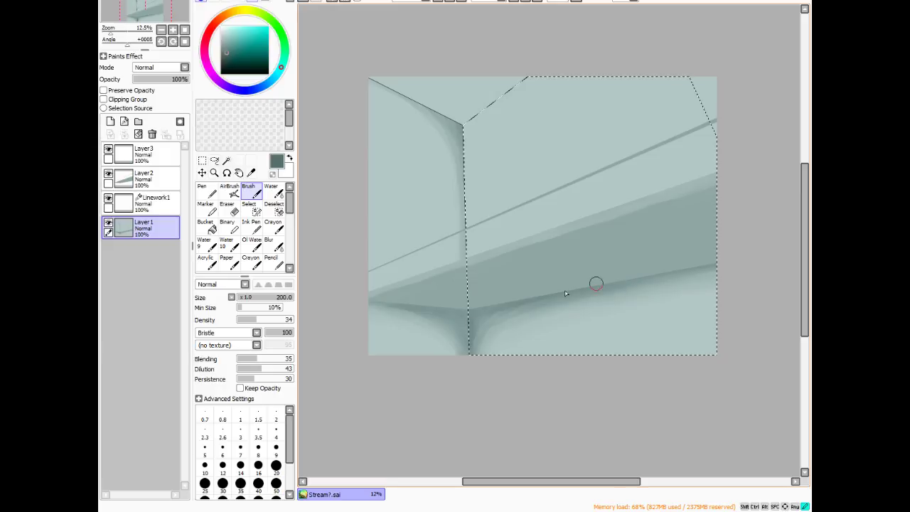
pyautogui.click(272, 243)
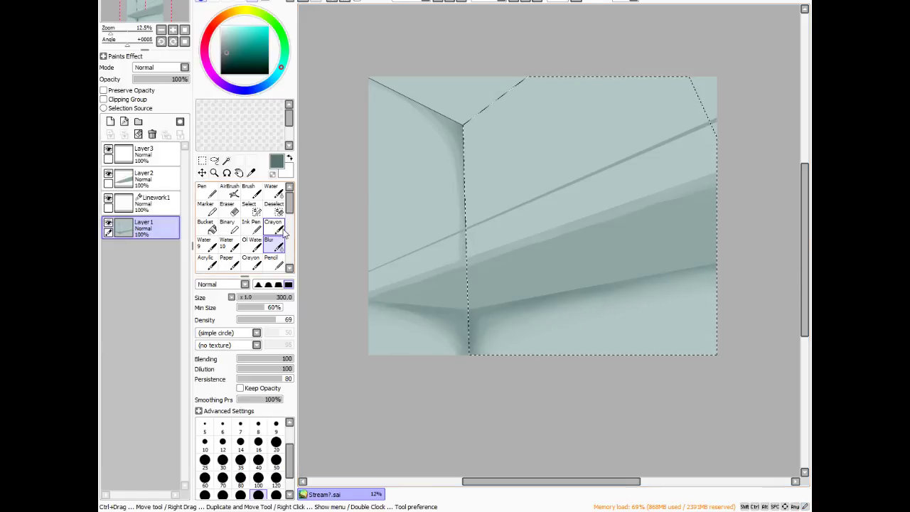
# - Brush the darker grey-teal at size 200 along the ceiling line into the back wall's upper-left corner and down its vertical edge
pyautogui.click(248, 189)
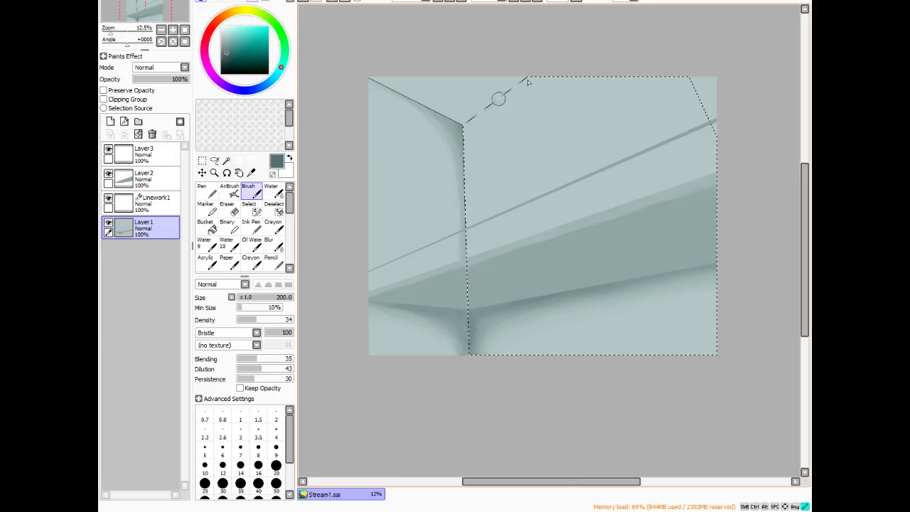
pyautogui.moveTo(527, 83)
pyautogui.mouseDown()
pyautogui.moveTo(456, 128)
pyautogui.moveTo(539, 69)
pyautogui.moveTo(494, 106)
pyautogui.moveTo(532, 75)
pyautogui.moveTo(505, 103)
pyautogui.moveTo(497, 95)
pyautogui.moveTo(467, 136)
pyautogui.moveTo(500, 98)
pyautogui.moveTo(470, 145)
pyautogui.moveTo(497, 96)
pyautogui.moveTo(472, 174)
pyautogui.mouseUp()
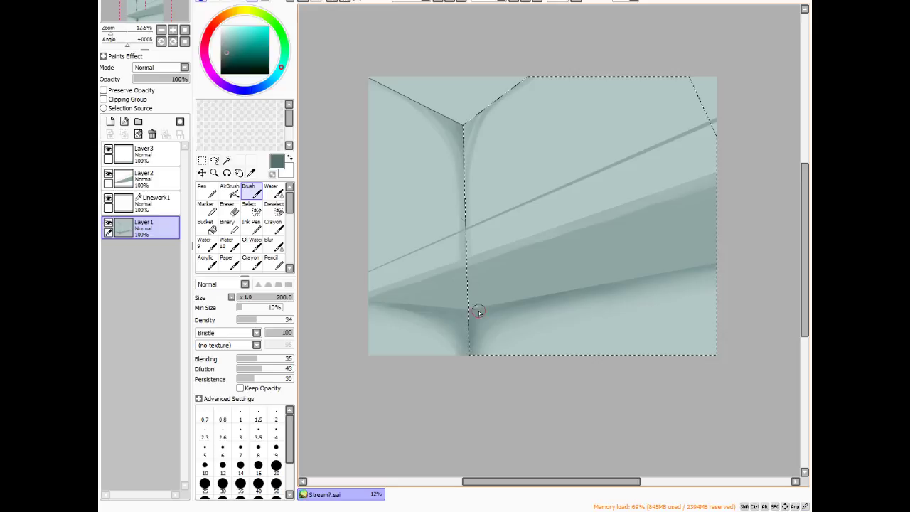
pyautogui.moveTo(478, 311)
pyautogui.mouseDown()
pyautogui.moveTo(469, 146)
pyautogui.moveTo(471, 298)
pyautogui.moveTo(488, 103)
pyautogui.mouseUp()
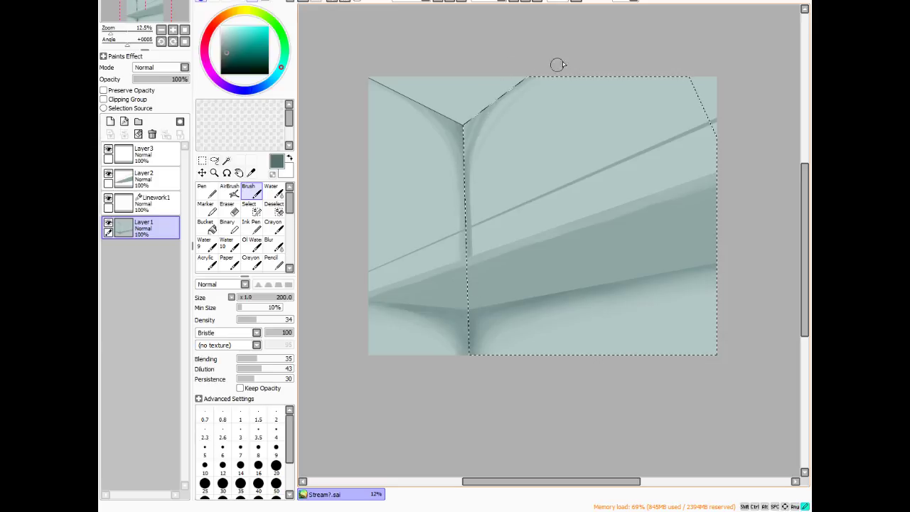
pyautogui.moveTo(538, 74); pyautogui.dragTo(513, 86)
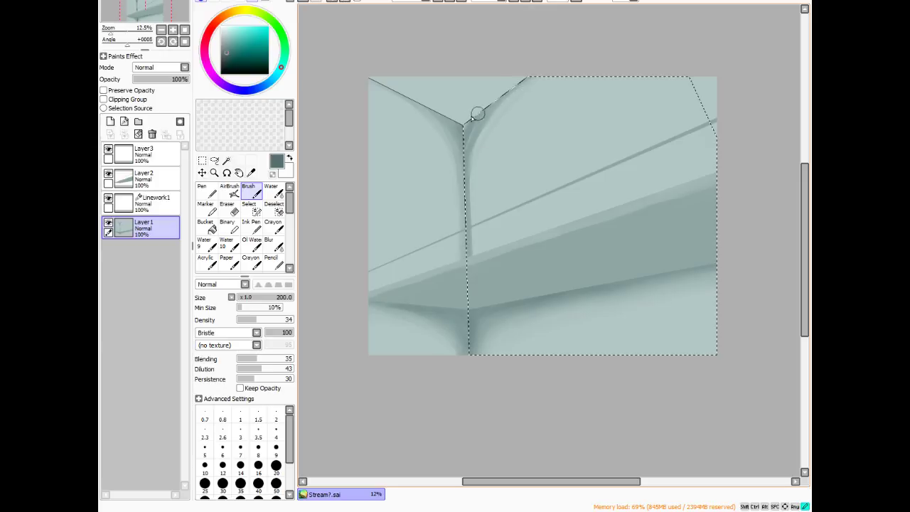
pyautogui.moveTo(499, 112)
pyautogui.mouseDown()
pyautogui.moveTo(465, 218)
pyautogui.moveTo(485, 129)
pyautogui.moveTo(480, 164)
pyautogui.mouseUp()
# - Sample the light wall tone, paint back the outer rim of the upper corner shading, and smooth it with the Blur tool
pyautogui.keyDown('alt'); pyautogui.click(517, 124); pyautogui.keyUp('alt')
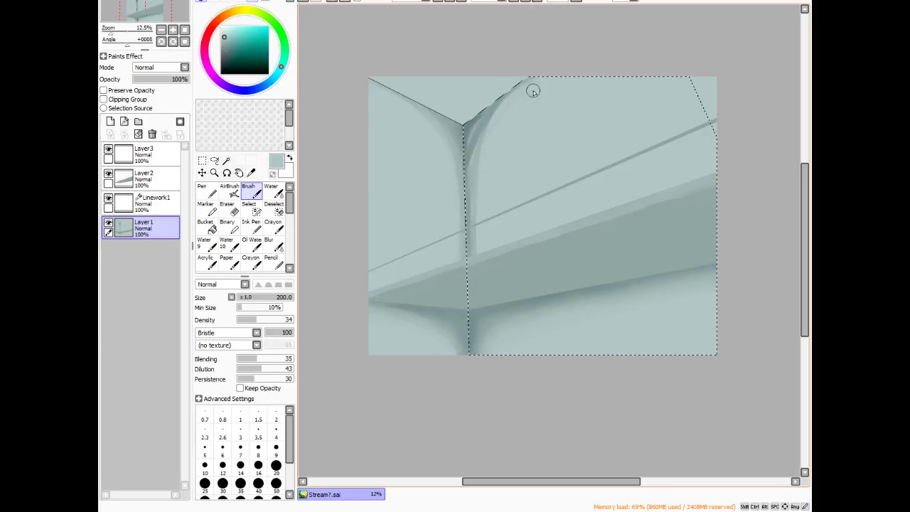
pyautogui.moveTo(504, 101); pyautogui.dragTo(516, 85)
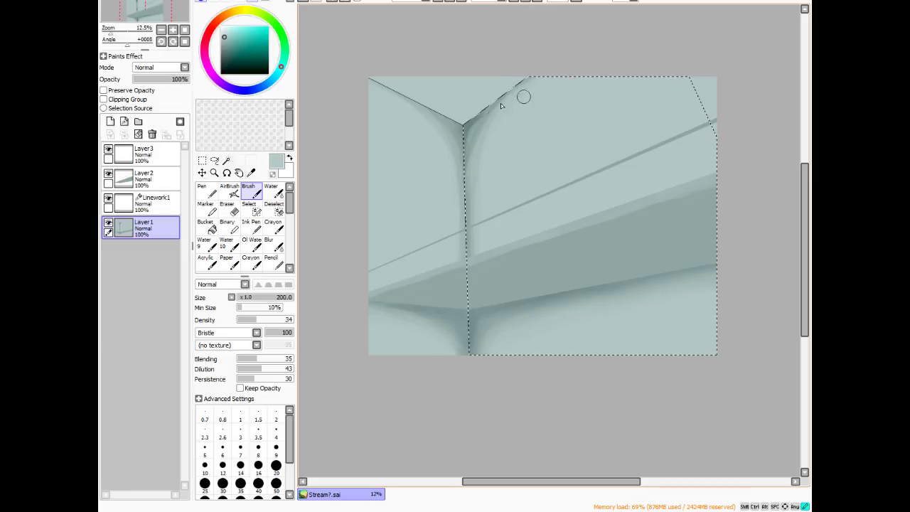
pyautogui.click(274, 245)
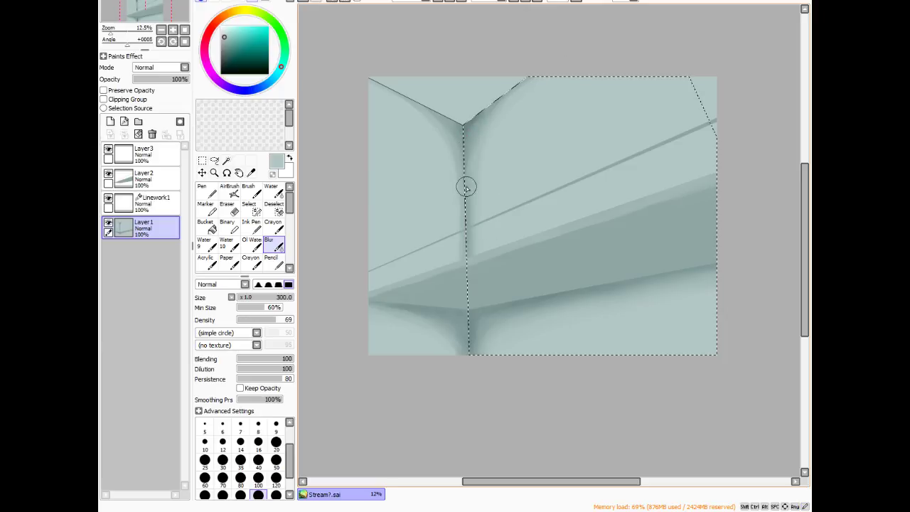
# - Sample a mid grey-teal from the upper corner and brush it along the ceiling line where it meets the vertical edge
pyautogui.press('b')
pyautogui.keyDown('alt'); pyautogui.click(477, 133); pyautogui.keyUp('alt')
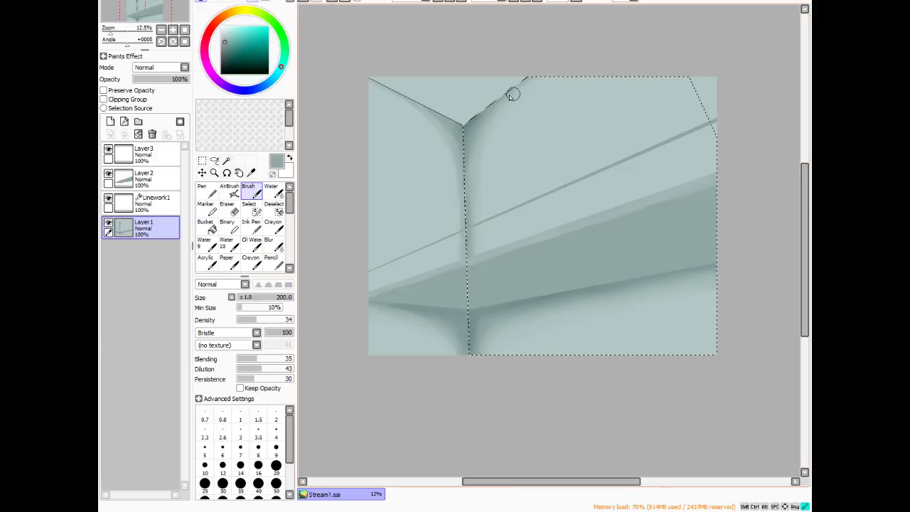
pyautogui.moveTo(491, 112); pyautogui.dragTo(473, 122)
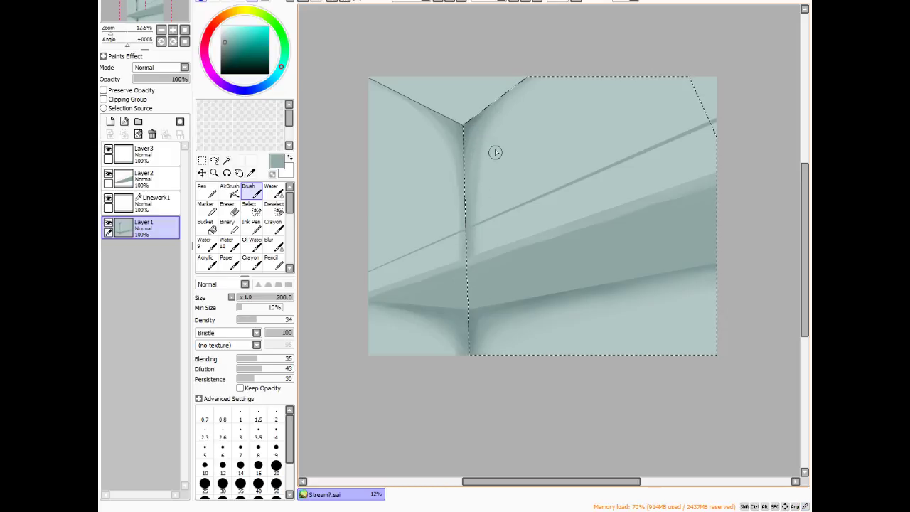
pyautogui.moveTo(487, 108); pyautogui.dragTo(473, 120)
# - Turn the canvas nearly upside down, brush and blur a sampled dark grey-teal along the back wall's far right edge line, and reset the rotation
pyautogui.click(227, 173)
pyautogui.moveTo(708, 174); pyautogui.dragTo(326, 231)
pyautogui.moveTo(803, 196); pyautogui.dragTo(803, 216)
pyautogui.press('b')
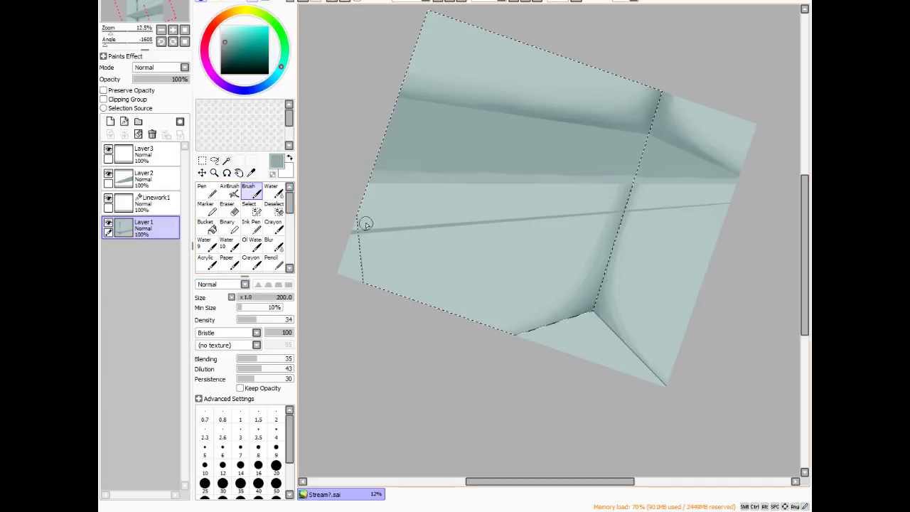
pyautogui.keyDown('alt'); pyautogui.click(590, 308); pyautogui.keyUp('alt')
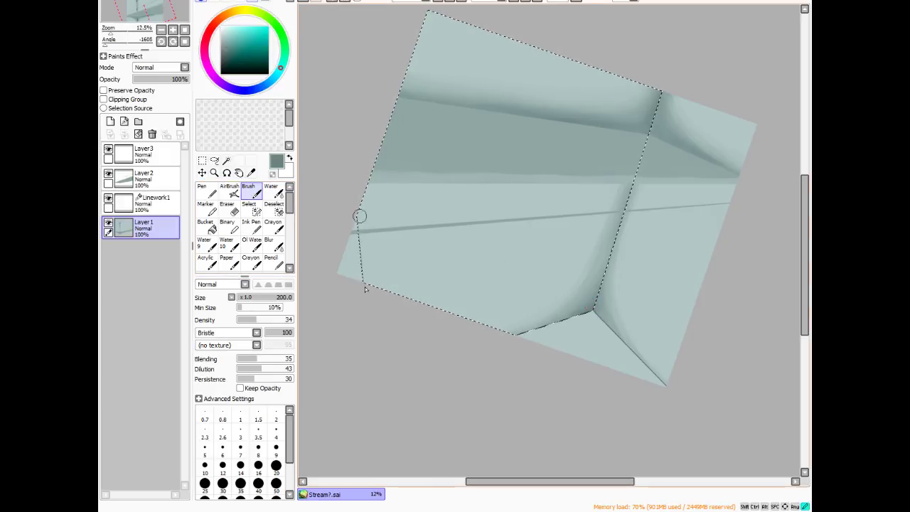
pyautogui.moveTo(364, 288)
pyautogui.mouseDown()
pyautogui.moveTo(367, 315)
pyautogui.moveTo(358, 206)
pyautogui.moveTo(366, 172)
pyautogui.mouseUp()
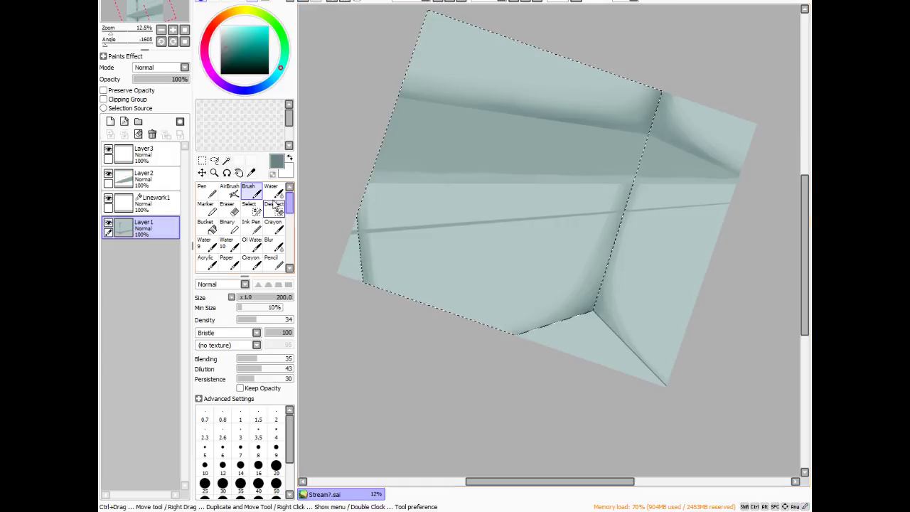
pyautogui.click(273, 243)
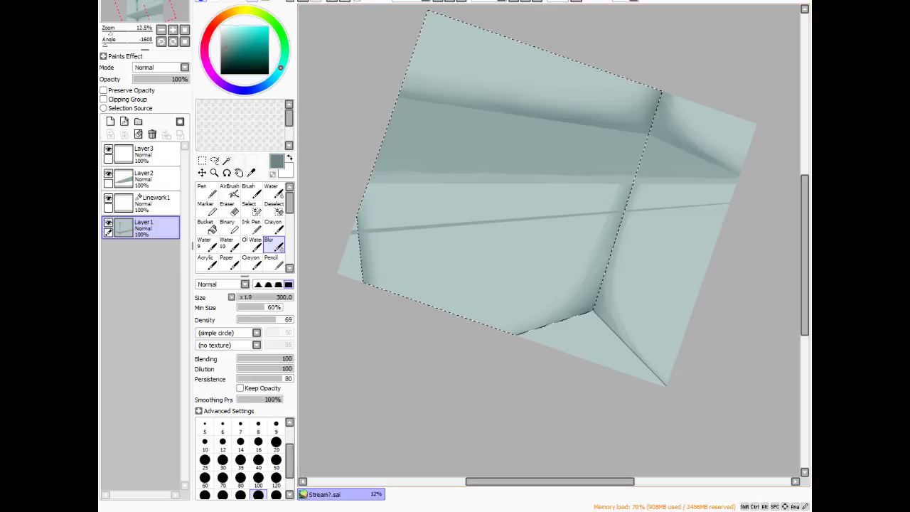
pyautogui.press('Delete')
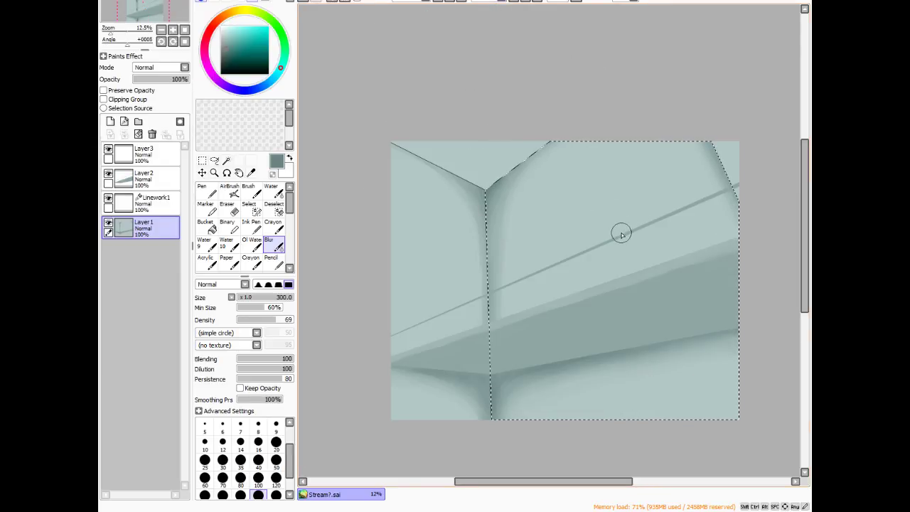
# - Clear the back wall selection, select the triangular ceiling area on Linework1 with the Magic Wand, and make Layer1 the working layer
pyautogui.hotkey('ctrl', 'd')
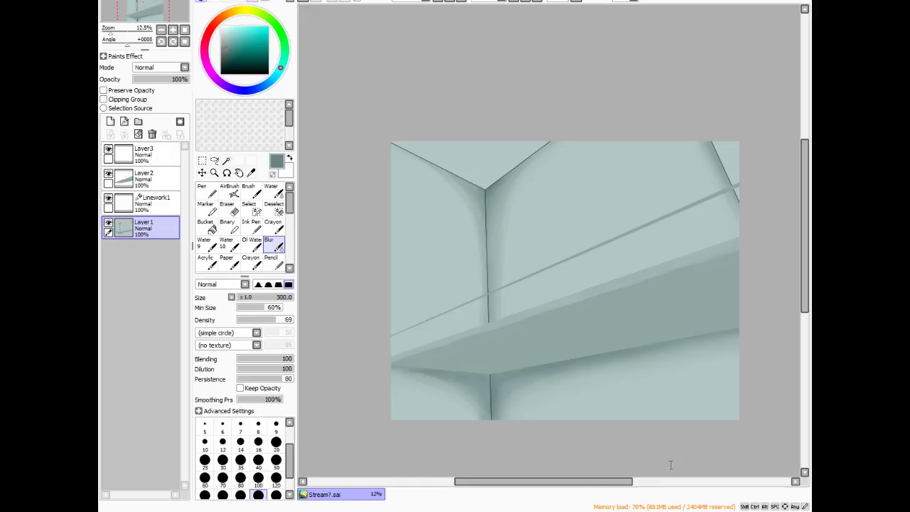
pyautogui.click(153, 202)
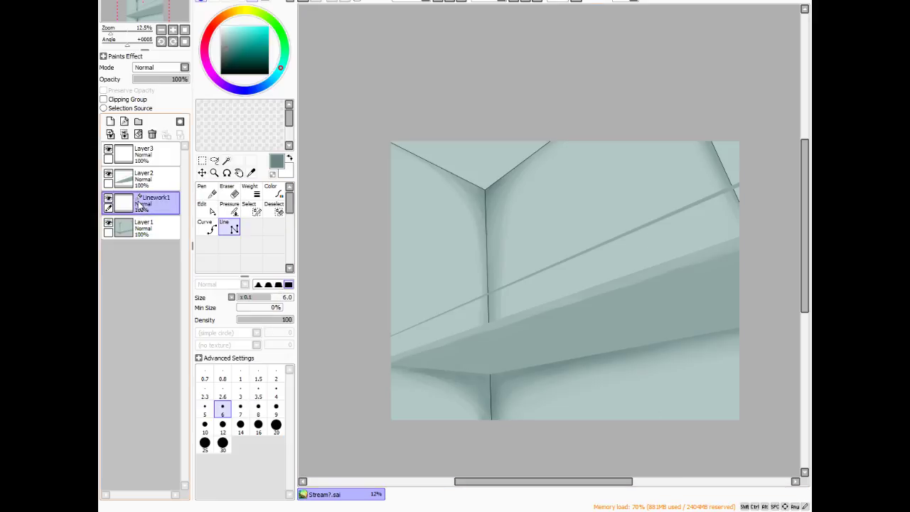
pyautogui.press('w')
pyautogui.click(441, 161)
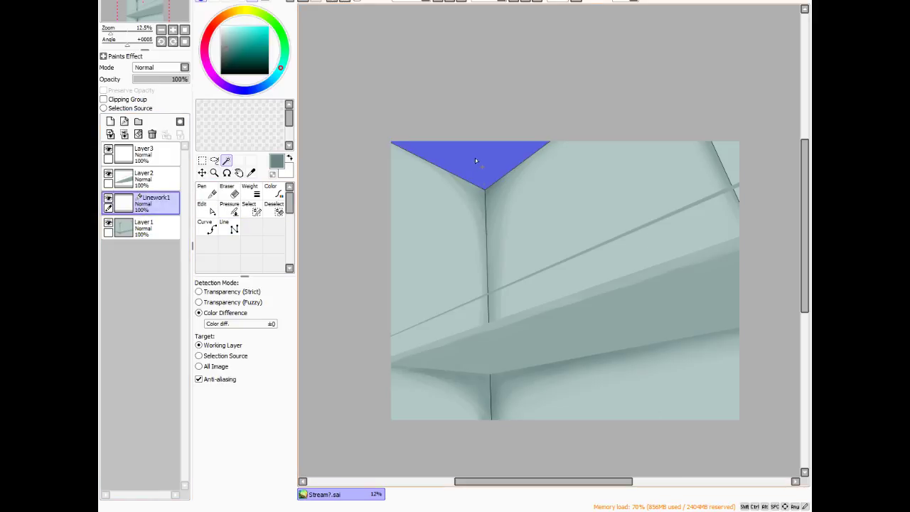
pyautogui.click(142, 227)
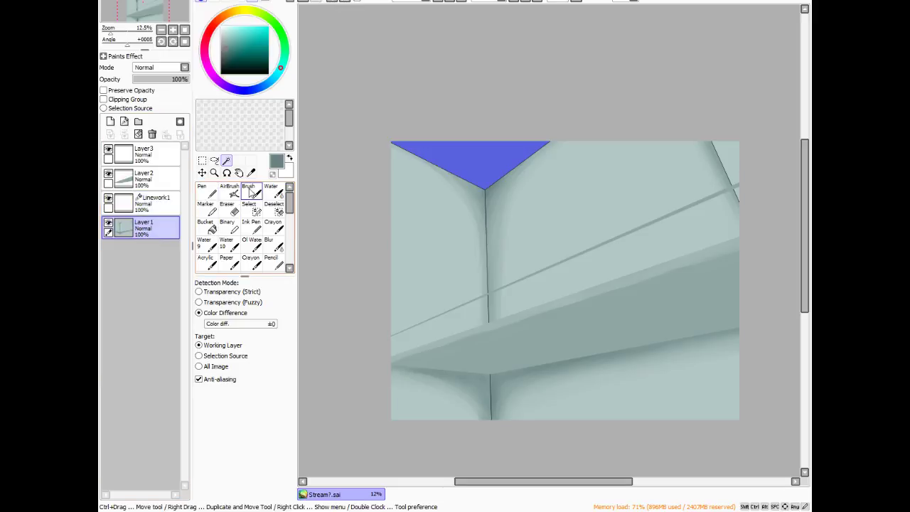
# - Brush the dark grey-teal at size 200 inside the ceiling triangle along both edges where it meets the walls
pyautogui.click(250, 192)
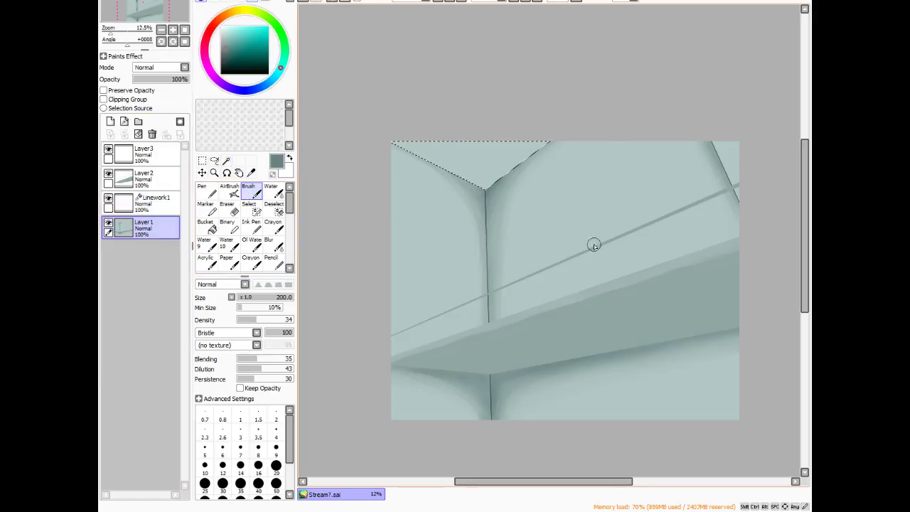
pyautogui.moveTo(507, 173)
pyautogui.mouseDown()
pyautogui.moveTo(486, 182)
pyautogui.moveTo(565, 126)
pyautogui.moveTo(477, 196)
pyautogui.moveTo(557, 132)
pyautogui.moveTo(484, 186)
pyautogui.moveTo(530, 154)
pyautogui.moveTo(493, 181)
pyautogui.moveTo(452, 155)
pyautogui.moveTo(402, 173)
pyautogui.moveTo(427, 146)
pyautogui.moveTo(392, 135)
pyautogui.moveTo(463, 170)
pyautogui.moveTo(389, 140)
pyautogui.moveTo(474, 185)
pyautogui.moveTo(395, 158)
pyautogui.moveTo(474, 180)
pyautogui.moveTo(396, 139)
pyautogui.moveTo(441, 154)
pyautogui.moveTo(391, 145)
pyautogui.moveTo(478, 178)
pyautogui.moveTo(423, 153)
pyautogui.moveTo(482, 178)
pyautogui.moveTo(509, 177)
pyautogui.mouseUp()
pyautogui.moveTo(542, 145)
pyautogui.mouseDown()
pyautogui.moveTo(463, 180)
pyautogui.moveTo(477, 178)
pyautogui.moveTo(472, 184)
pyautogui.moveTo(463, 180)
pyautogui.mouseUp()
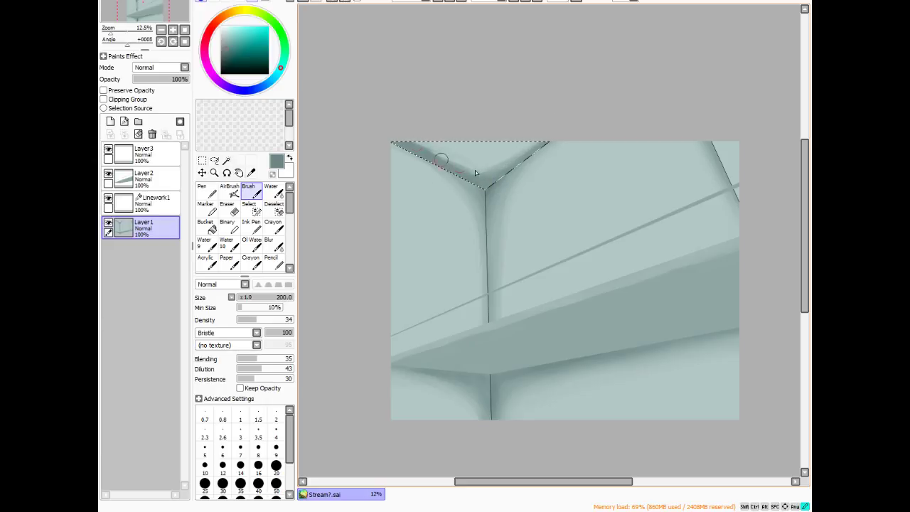
# - Rotate the canvas, fill out the ceiling triangle's shading with the dark and a sampled mid grey-teal, and reset the rotation
pyautogui.click(226, 172)
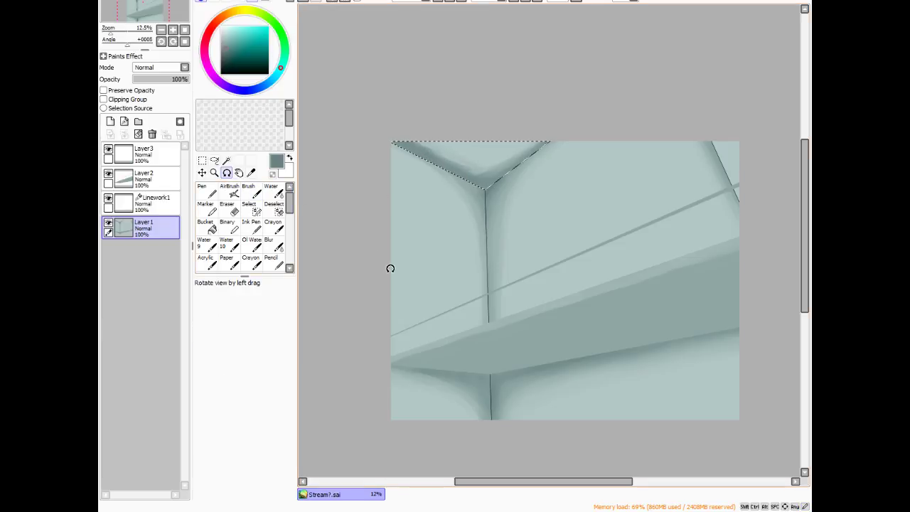
pyautogui.moveTo(390, 266)
pyautogui.mouseDown()
pyautogui.moveTo(397, 120)
pyautogui.moveTo(590, 128)
pyautogui.moveTo(618, 142)
pyautogui.mouseUp()
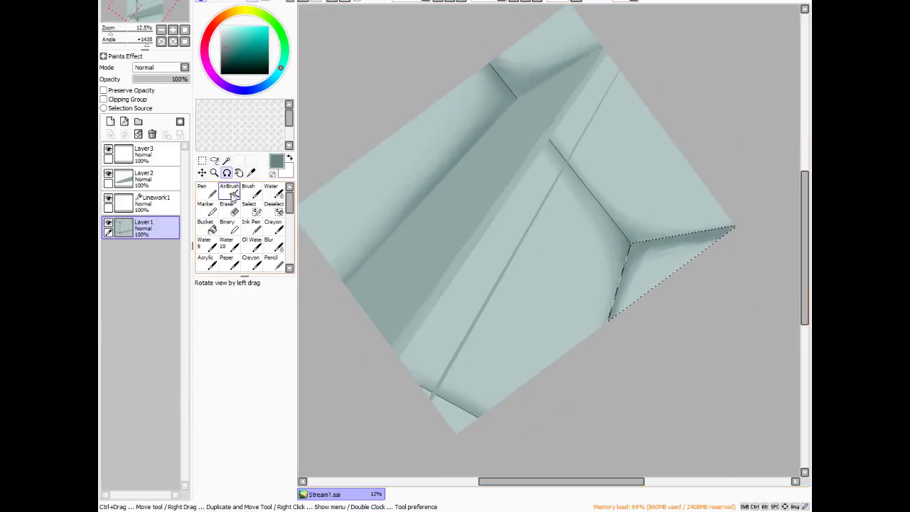
pyautogui.press('b')
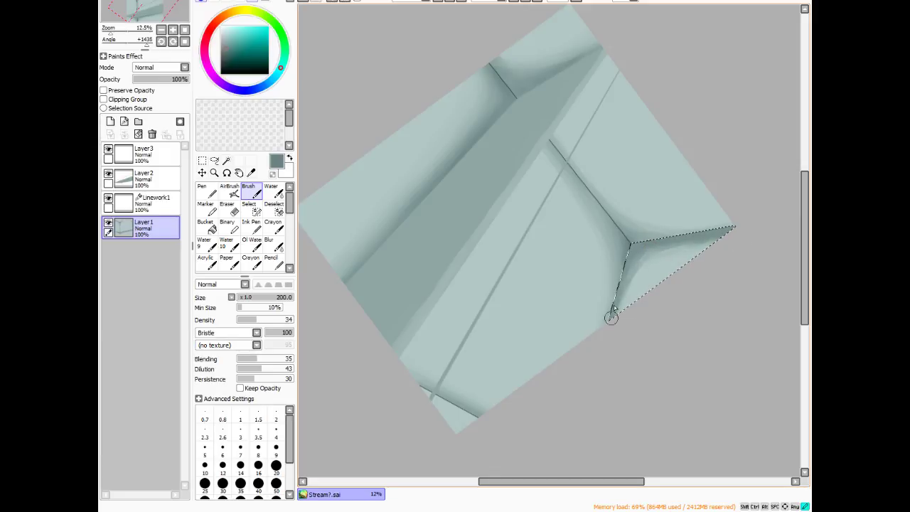
pyautogui.keyDown('alt'); pyautogui.click(661, 249); pyautogui.keyUp('alt')
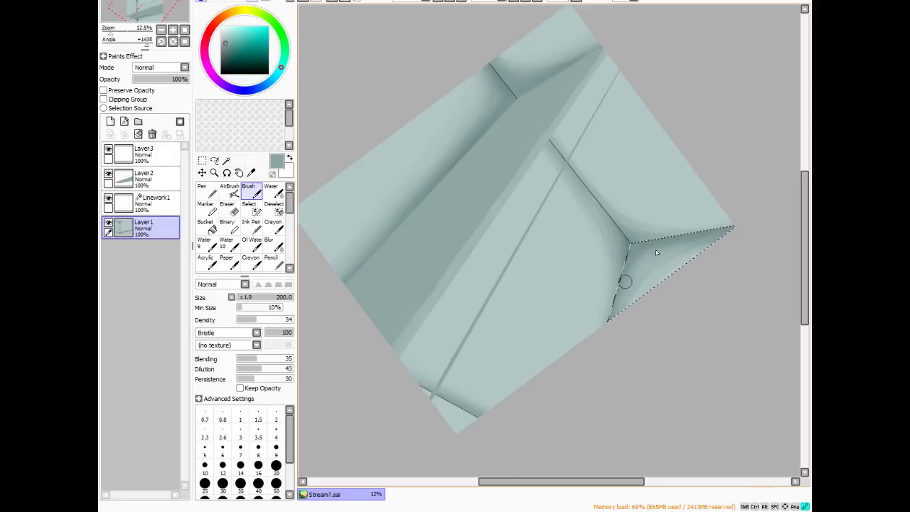
pyautogui.moveTo(623, 273)
pyautogui.mouseDown()
pyautogui.moveTo(624, 265)
pyautogui.moveTo(644, 276)
pyautogui.moveTo(654, 243)
pyautogui.mouseUp()
pyautogui.click(487, 7)
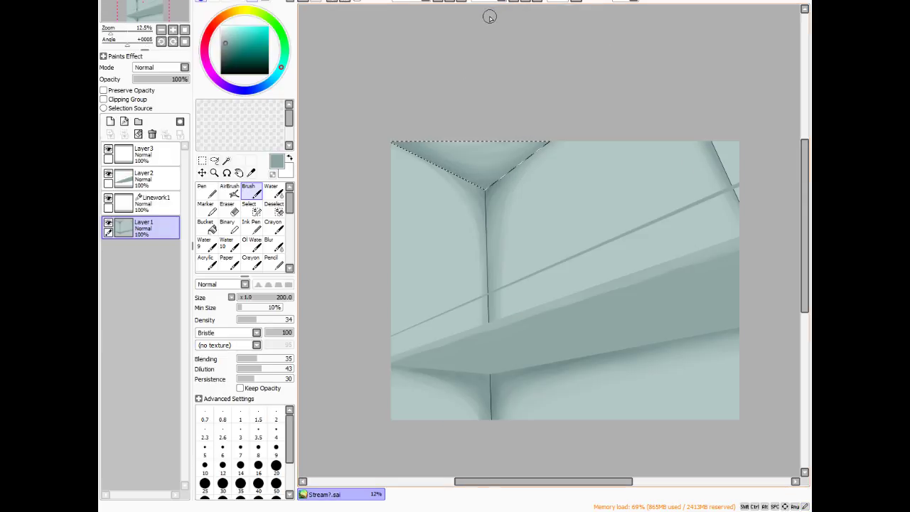
# - Clear the ceiling selection and use the Magic Wand on Linework1 to select the left wall, ceiling, back wall and upper-right corner areas together
pyautogui.hotkey('ctrl', 'd')
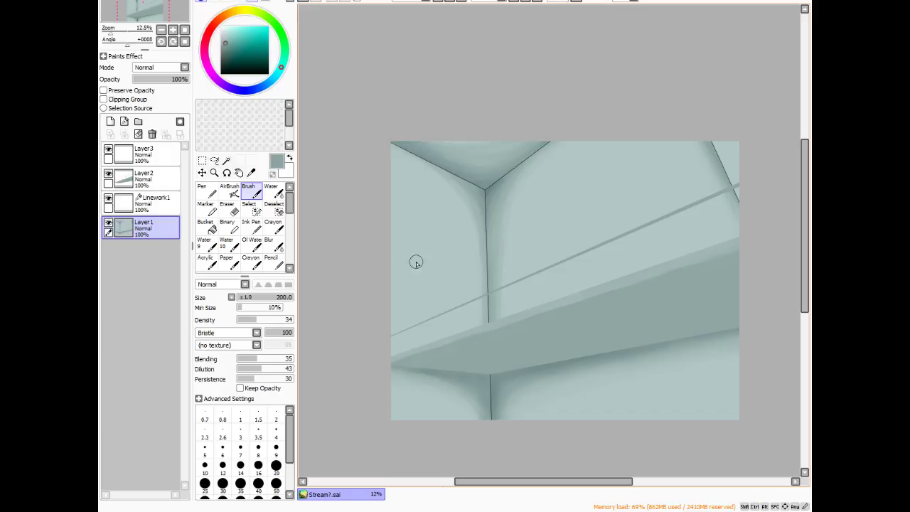
pyautogui.click(150, 203)
pyautogui.click(226, 160)
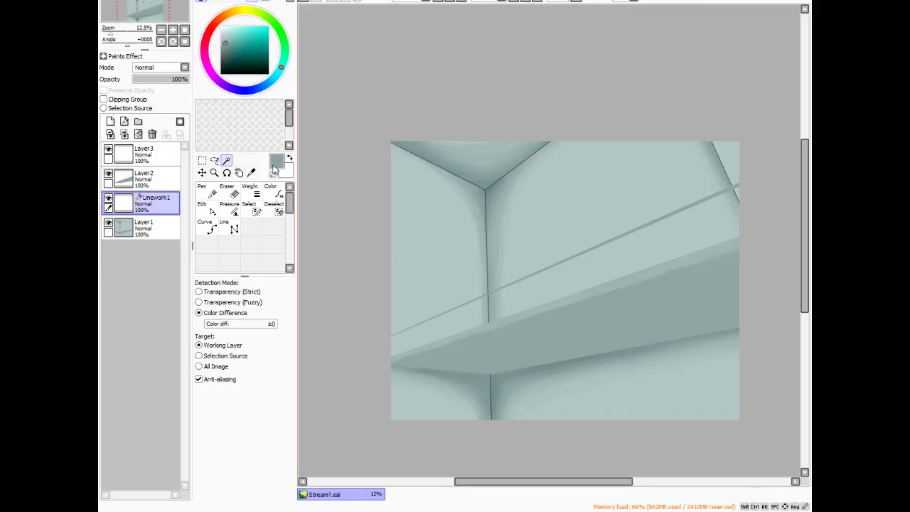
pyautogui.click(426, 225)
pyautogui.click(488, 165)
pyautogui.click(625, 203)
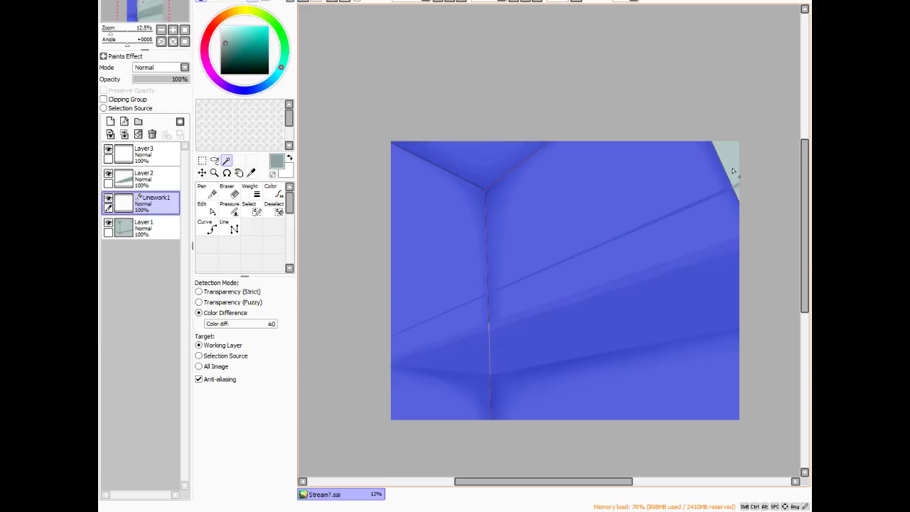
pyautogui.click(725, 172)
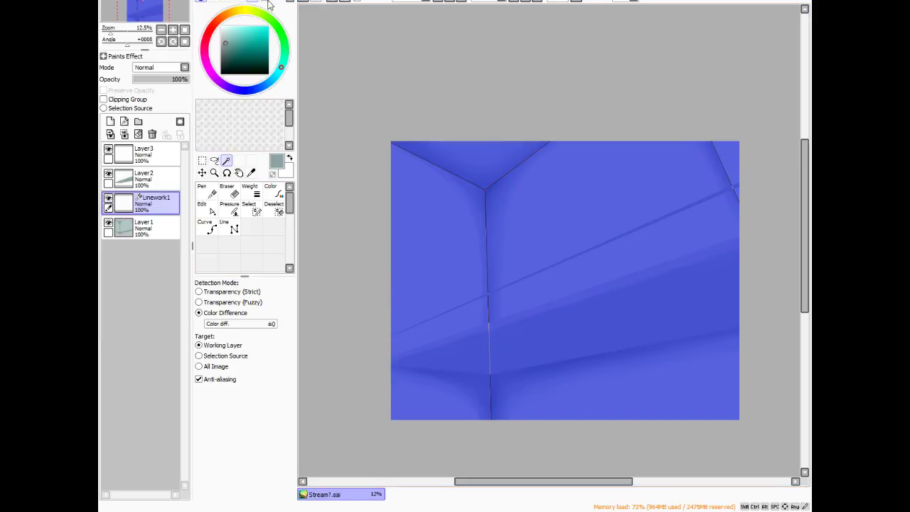
# - Invert the selection to isolate the linework strips, choose a darker grey-teal, and set the AirBrush density to 100 on Layer1
pyautogui.hotkey('ctrl', 'd')
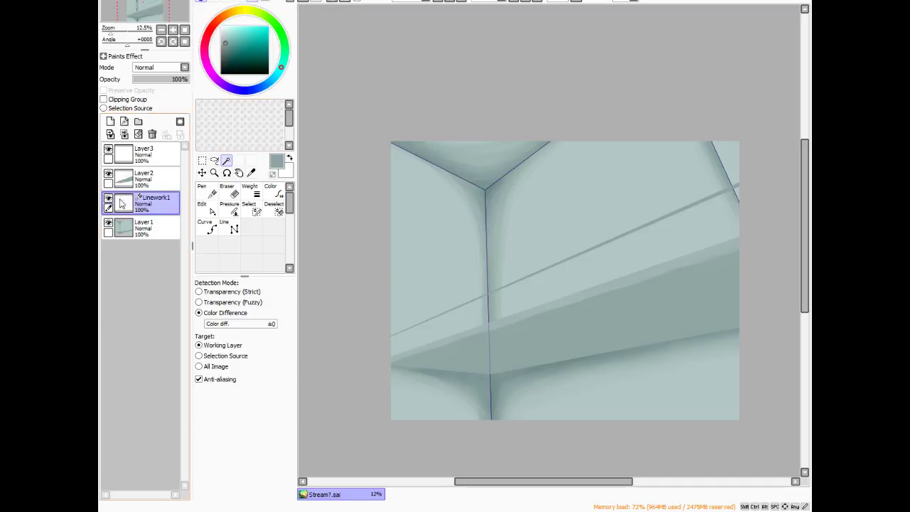
pyautogui.click(228, 46)
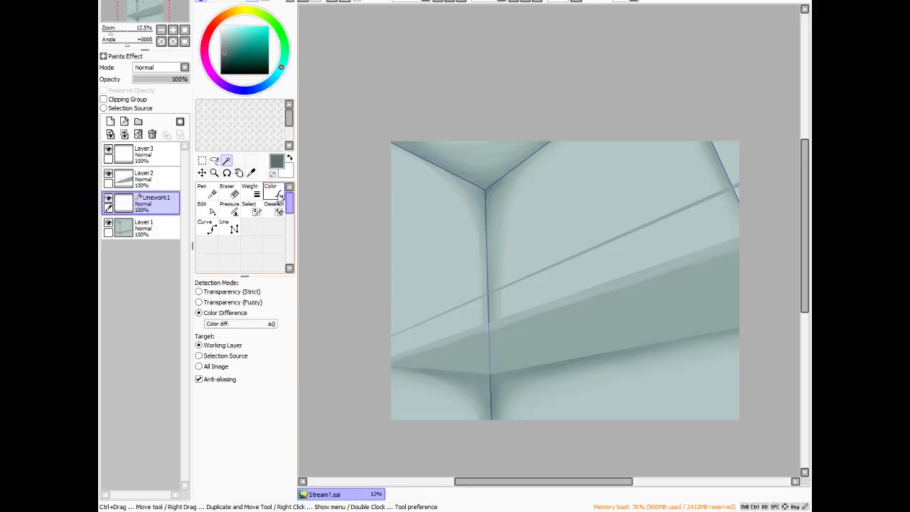
pyautogui.click(158, 234)
pyautogui.click(229, 190)
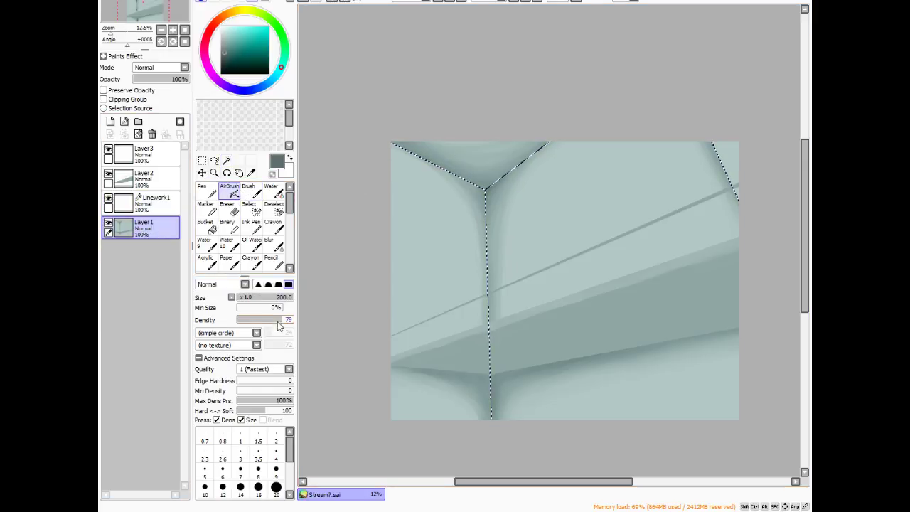
pyautogui.moveTo(279, 320); pyautogui.dragTo(294, 320)
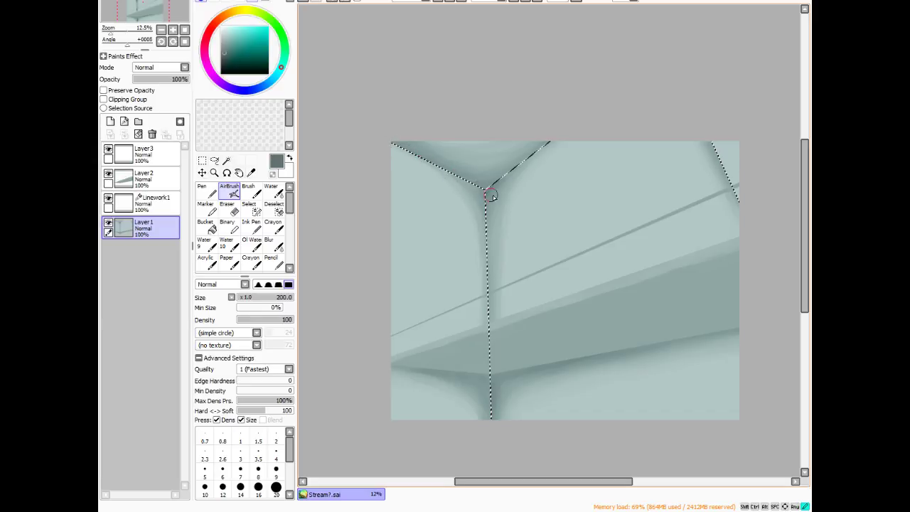
# - Airbrush the dark grey-teal along the ceiling, wall corner and upper-right edge lines, clear the selection, and hide Linework1
pyautogui.moveTo(550, 138); pyautogui.dragTo(486, 184)
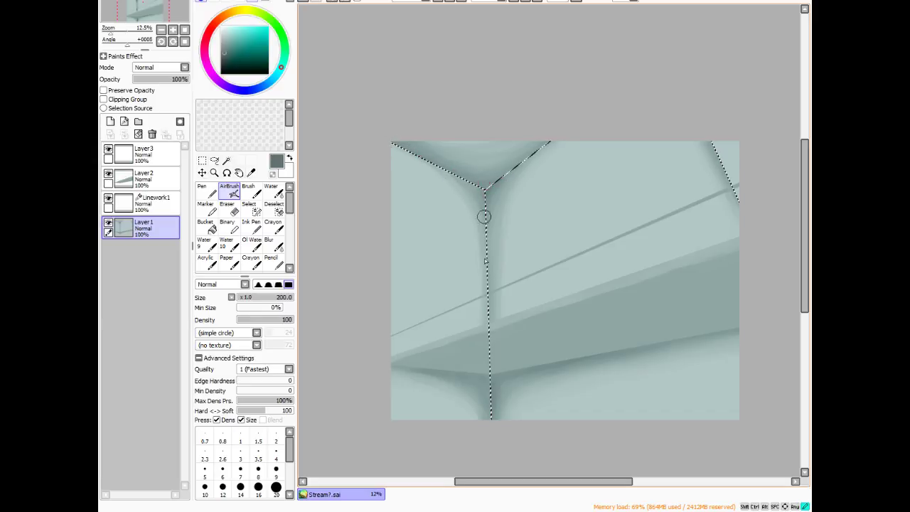
pyautogui.moveTo(483, 281)
pyautogui.mouseDown()
pyautogui.moveTo(484, 240)
pyautogui.moveTo(488, 347)
pyautogui.mouseUp()
pyautogui.moveTo(709, 163); pyautogui.dragTo(713, 142)
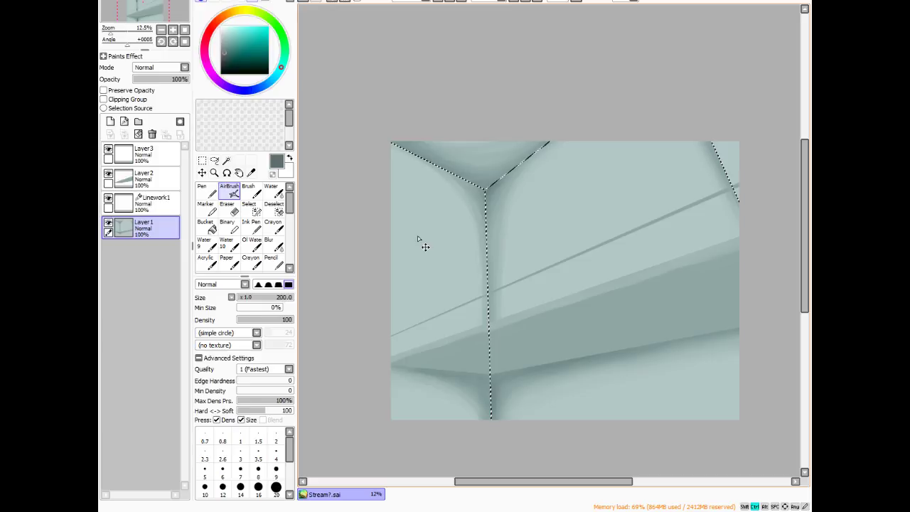
pyautogui.hotkey('ctrl', 'd')
pyautogui.click(108, 199)
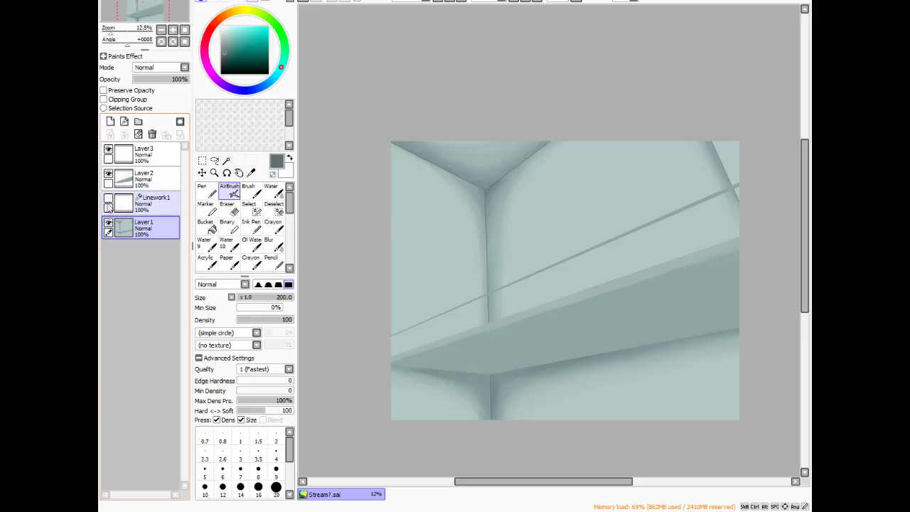
# - Show Linework1 again, select its upper-right corner area with the Magic Wand, and return to Layer1 with the Brush
pyautogui.click(108, 199)
pyautogui.click(146, 204)
pyautogui.click(227, 161)
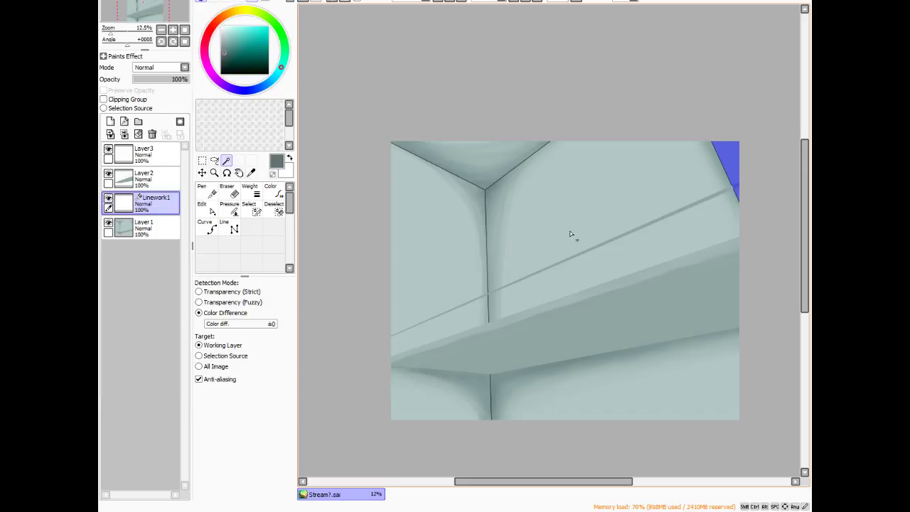
pyautogui.click(146, 228)
pyautogui.click(247, 191)
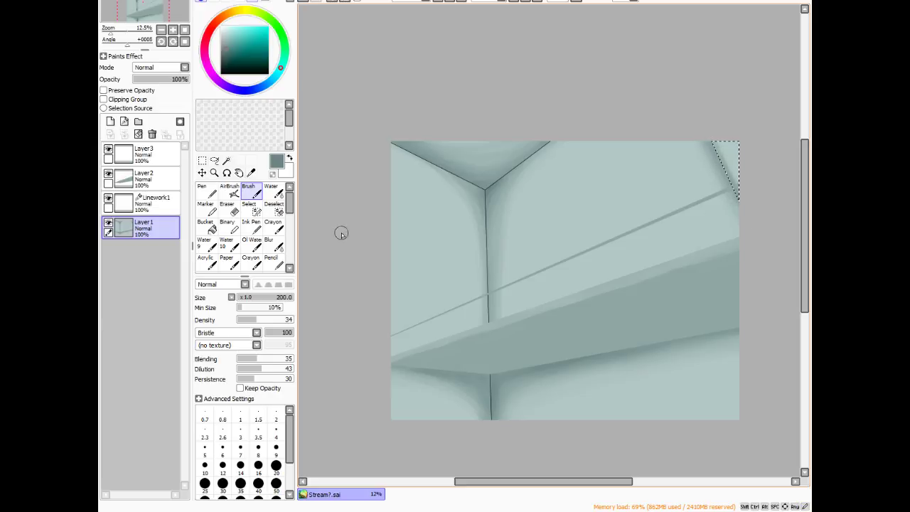
# - Blur the upper-right corner's shading at size 300, sample its light grey-teal, rotate the canvas to brush the corner, and reset the rotation
pyautogui.press('b')
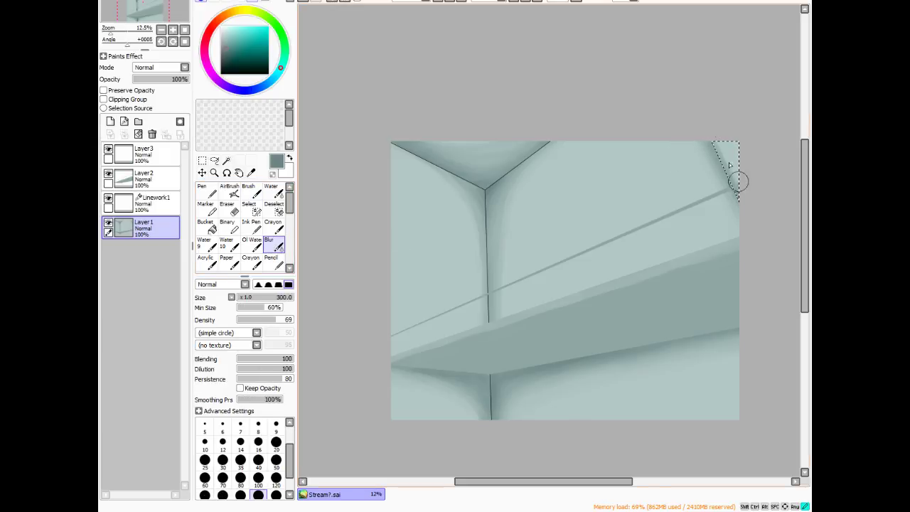
pyautogui.moveTo(737, 181)
pyautogui.mouseDown()
pyautogui.moveTo(717, 139)
pyautogui.moveTo(734, 175)
pyautogui.moveTo(715, 119)
pyautogui.moveTo(742, 187)
pyautogui.moveTo(732, 149)
pyautogui.mouseUp()
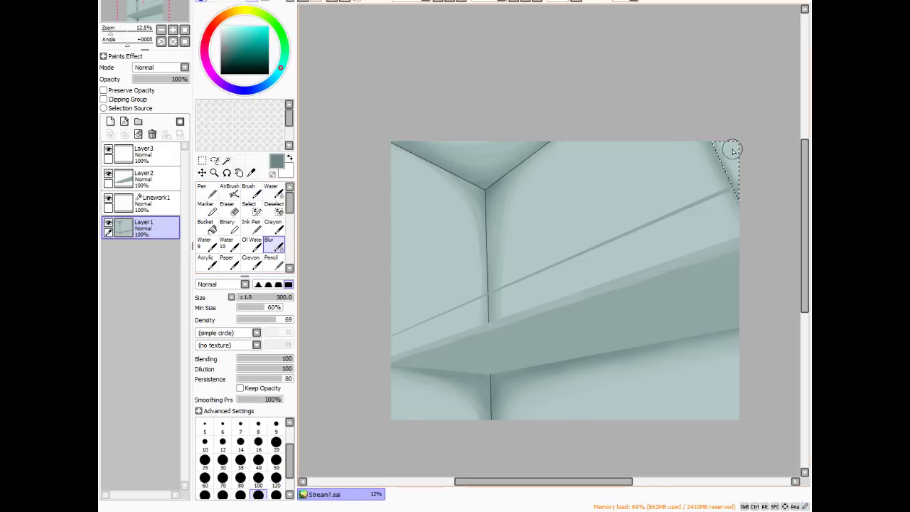
pyautogui.keyDown('alt'); pyautogui.click(732, 149); pyautogui.keyUp('alt')
pyautogui.press('b')
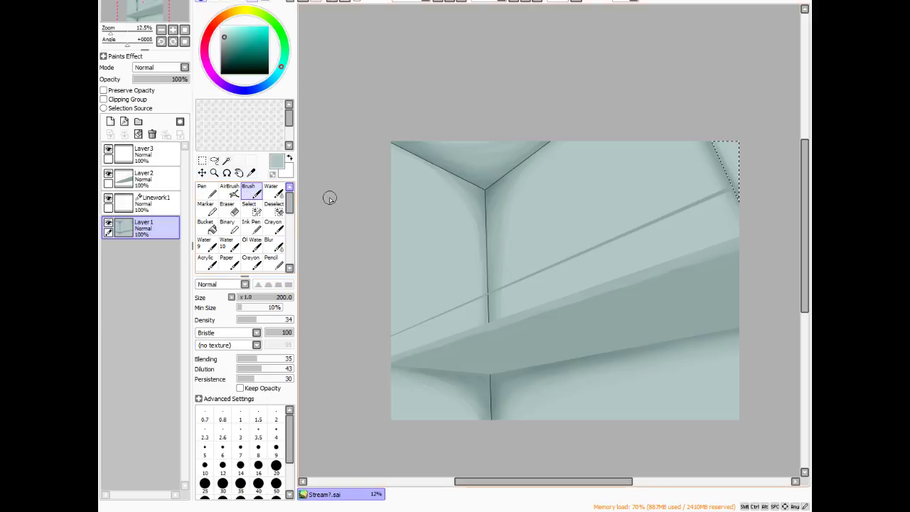
pyautogui.hotkey('alt', 'space')
pyautogui.moveTo(683, 198)
pyautogui.mouseDown()
pyautogui.moveTo(531, 83)
pyautogui.moveTo(385, 143)
pyautogui.mouseUp()
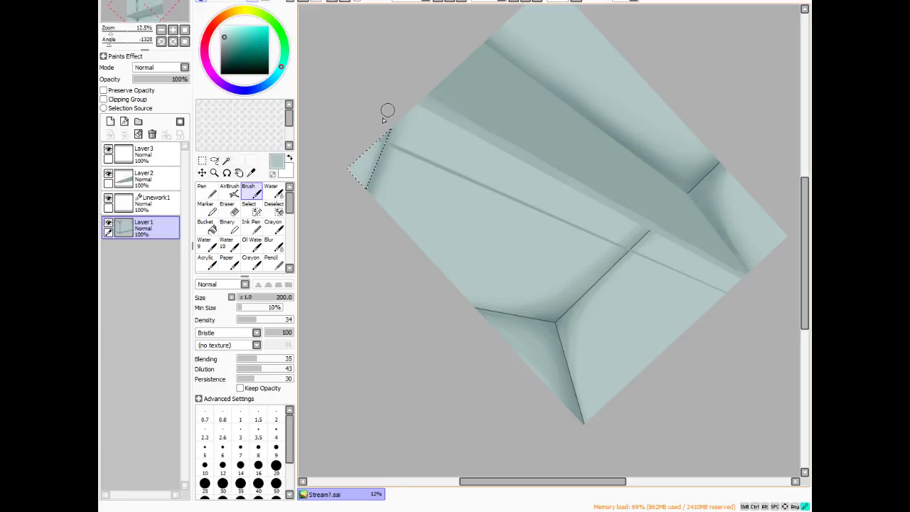
pyautogui.click(496, 6)
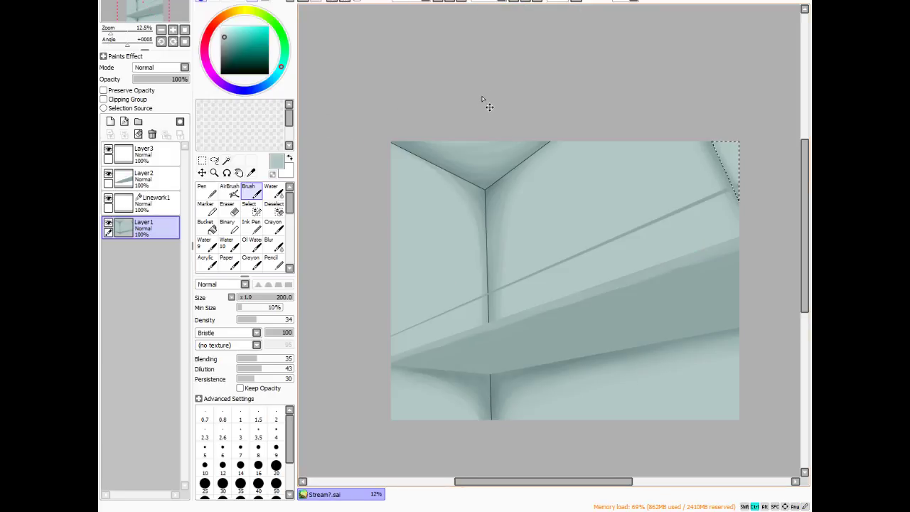
# - Delete the Linework1 layer and recolour the walls and ceiling on Layer1 from grey-teal to a cool blue-grey
pyautogui.click(108, 199)
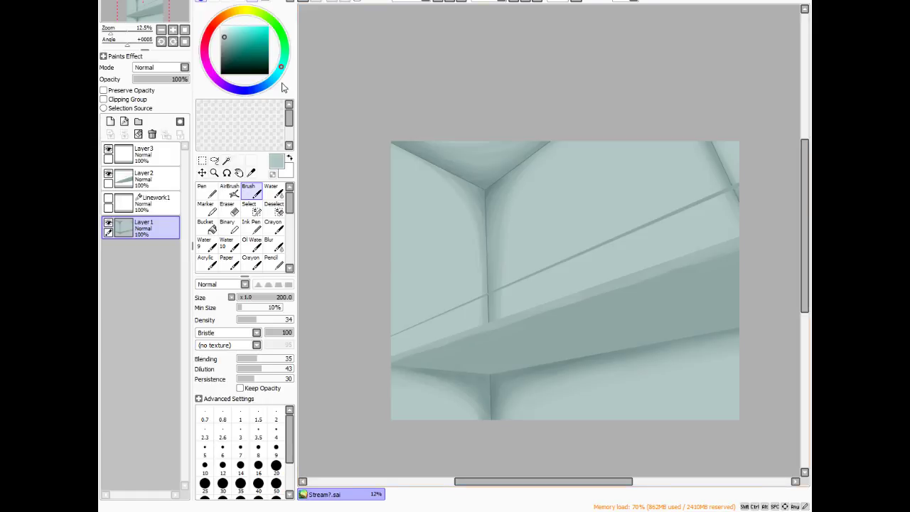
pyautogui.moveTo(142, 202); pyautogui.dragTo(152, 134)
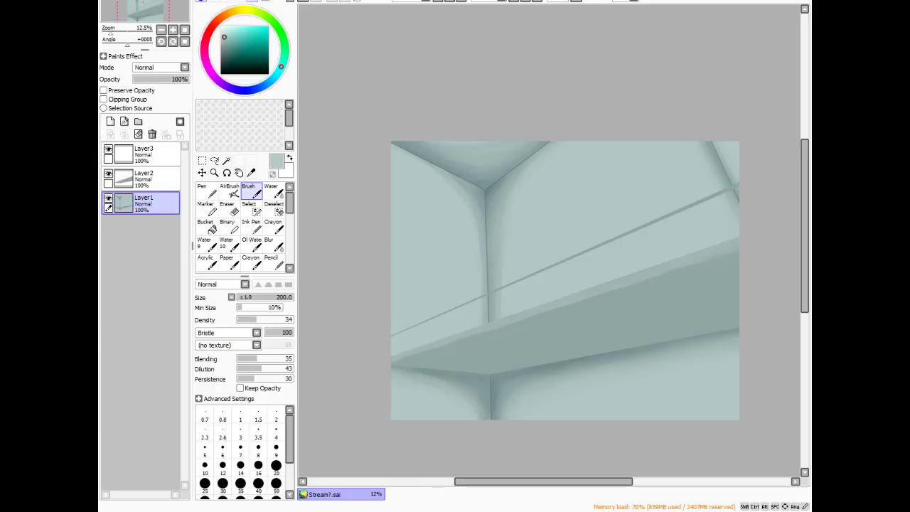
pyautogui.click(309, 2)
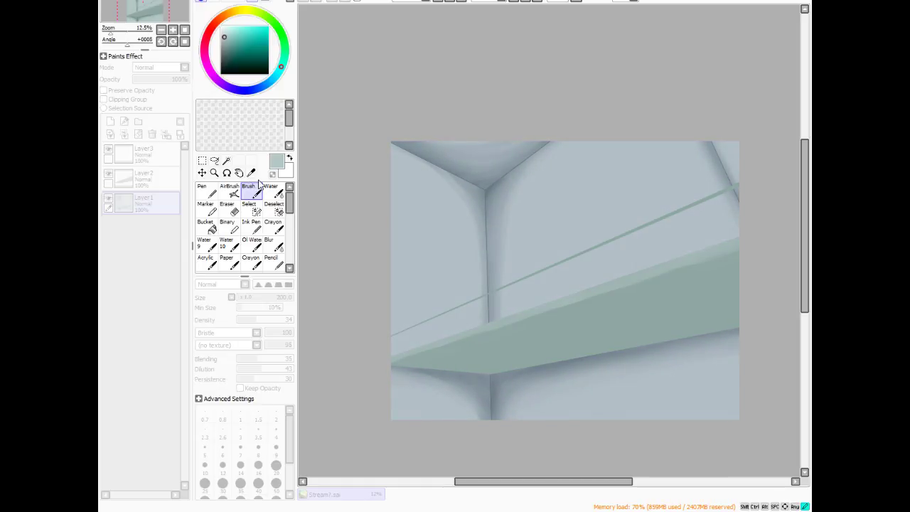
pyautogui.hotkey('ctrl', 'z')
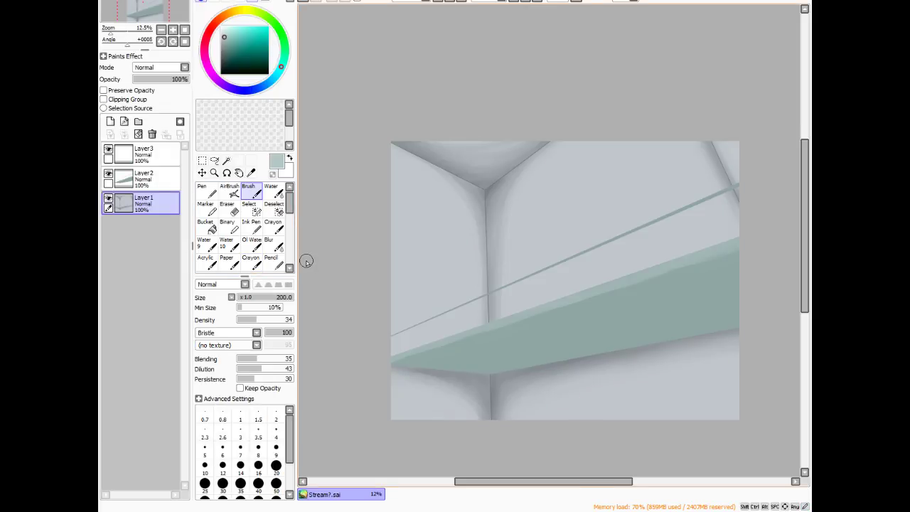
# - Lighten the shelf structure on Layer2 and adjust its hue and saturation to a neutral grey matching the walls
pyautogui.click(147, 184)
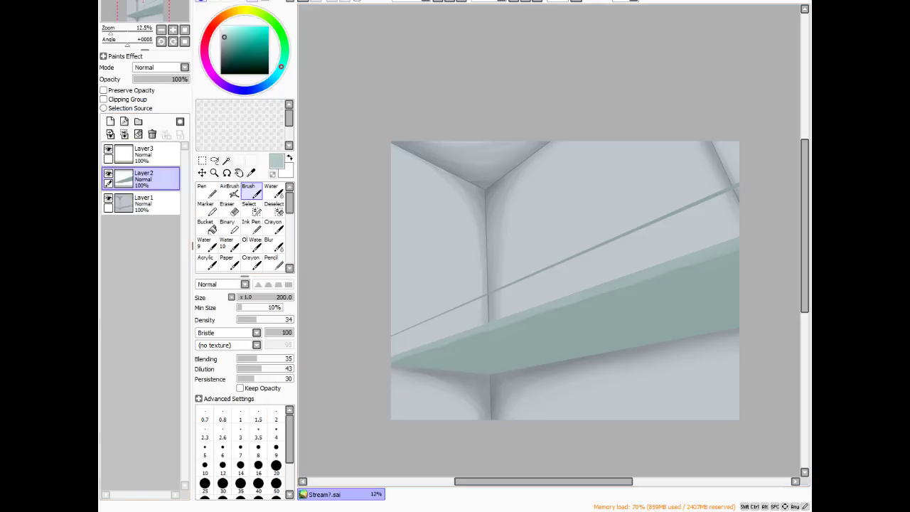
pyautogui.click(300, 3)
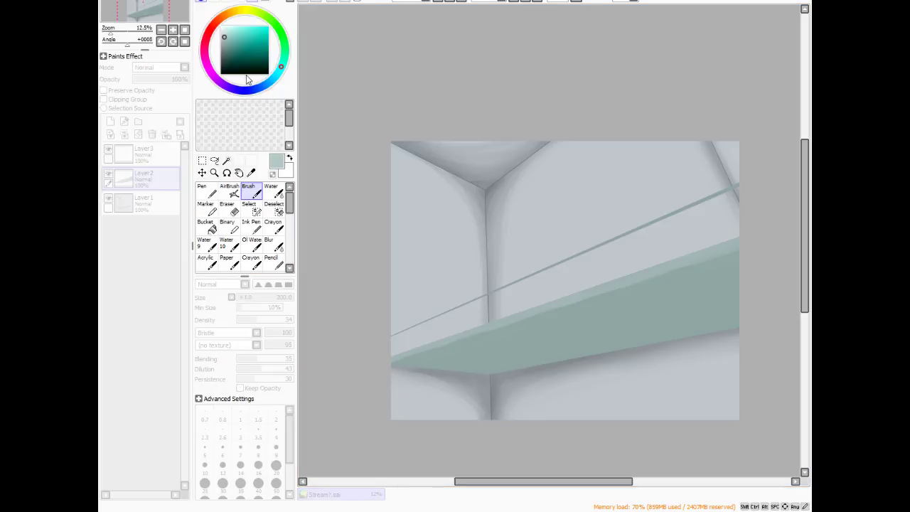
pyautogui.moveTo(246, 75); pyautogui.dragTo(265, 76)
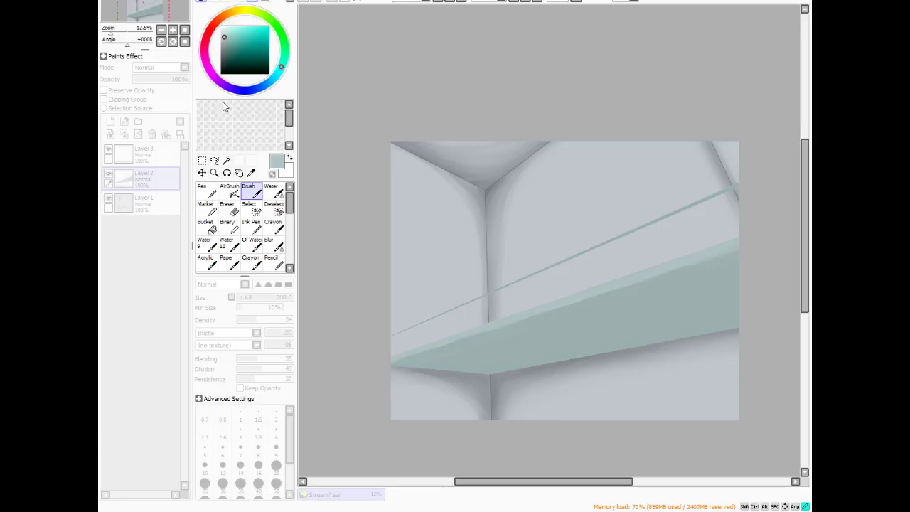
pyautogui.press('Return')
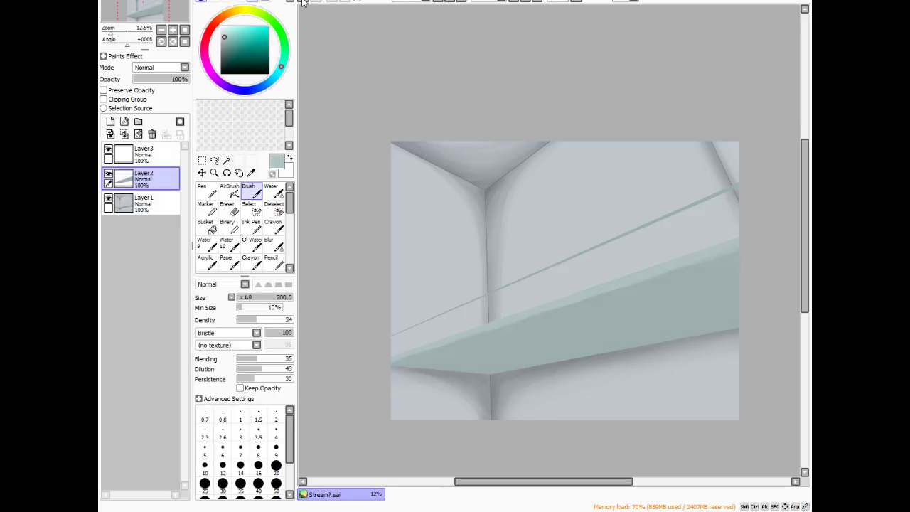
pyautogui.hotkey('ctrl', 'u')
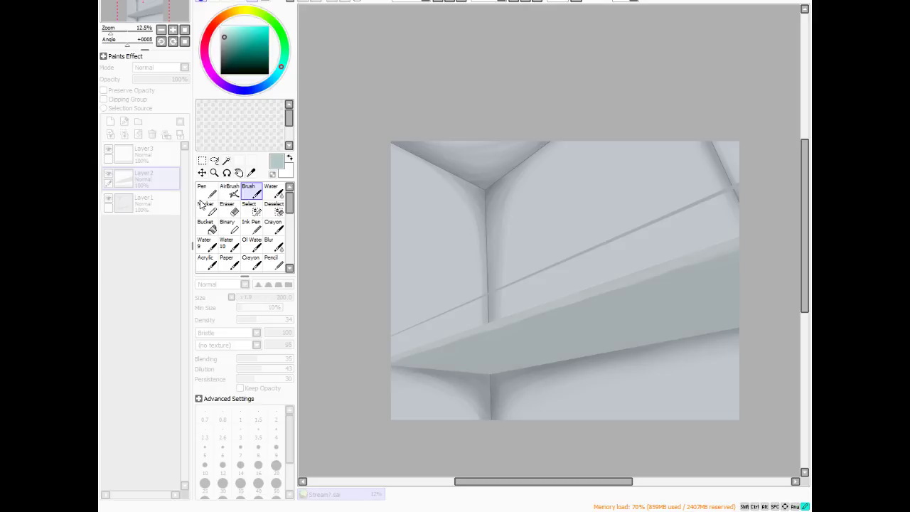
pyautogui.click(256, 189)
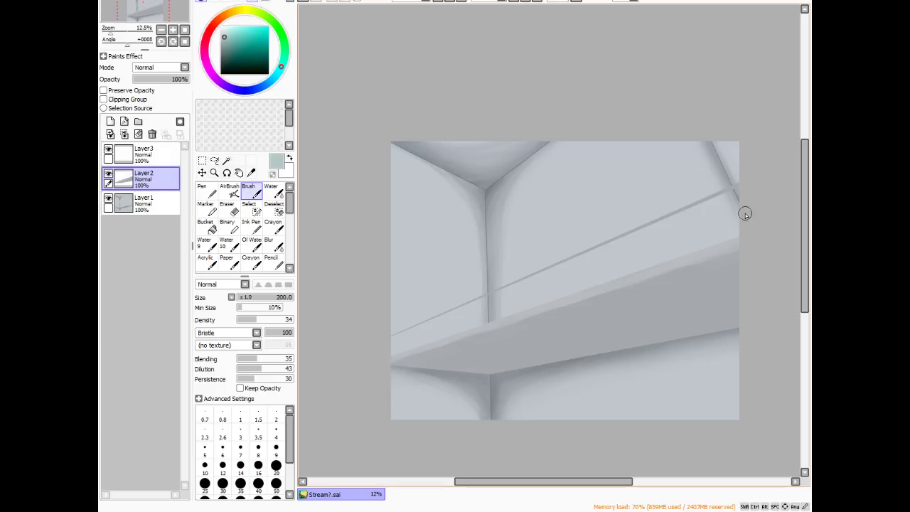
# - Use the Magic Wand on Layer2 to select the empty areas above the thin rail, below the shelf, and between them
pyautogui.moveTo(804, 188); pyautogui.dragTo(804, 217)
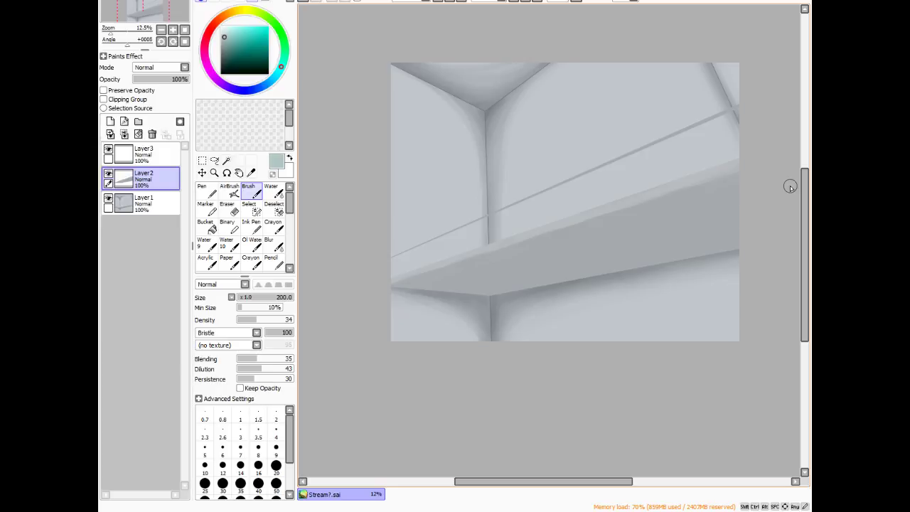
pyautogui.click(226, 160)
pyautogui.click(447, 151)
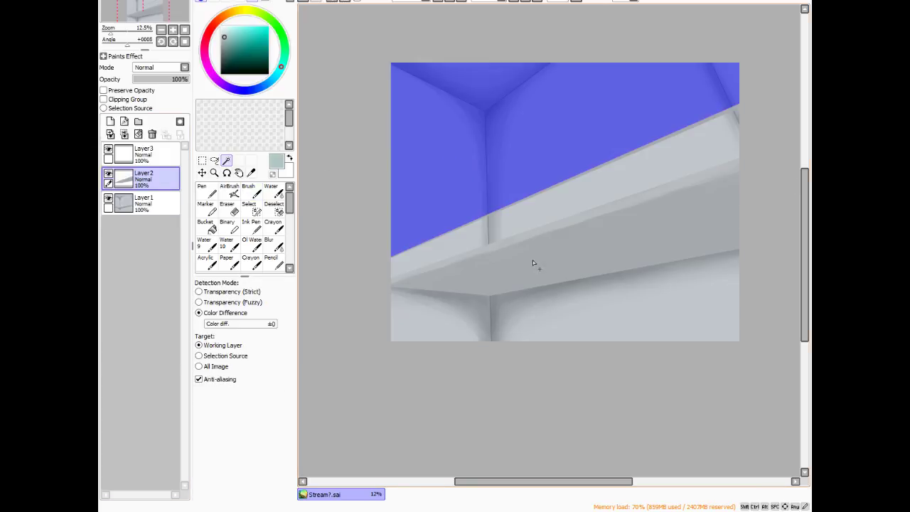
pyautogui.click(591, 316)
pyautogui.click(593, 203)
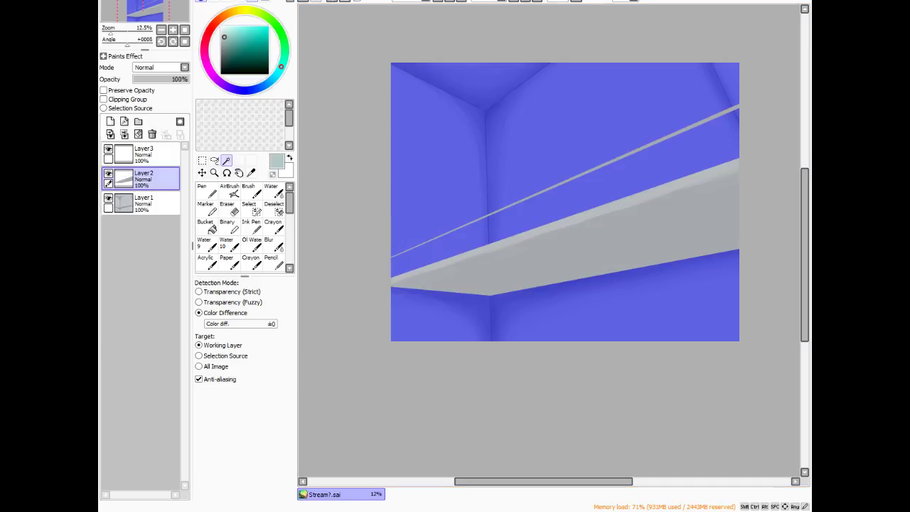
# - Invert the selection to cover the shelf and rail, and shade the rail's far end using the Brush at size 120 with the shelf's sampled grey
pyautogui.hotkey('ctrl', 'i')
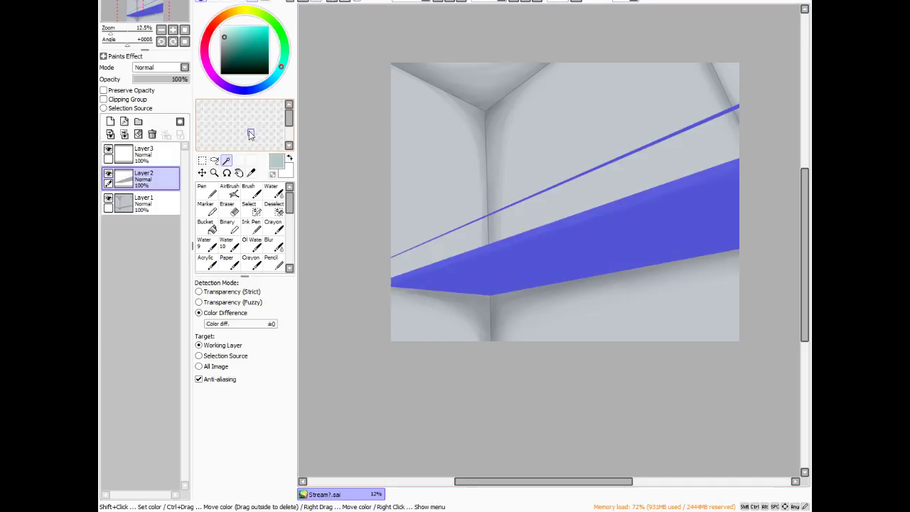
pyautogui.click(248, 190)
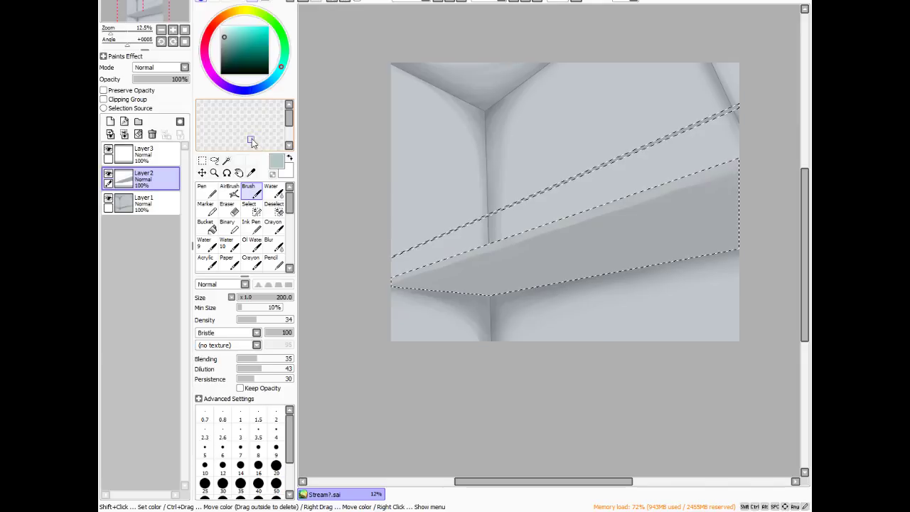
pyautogui.rightClick(551, 261)
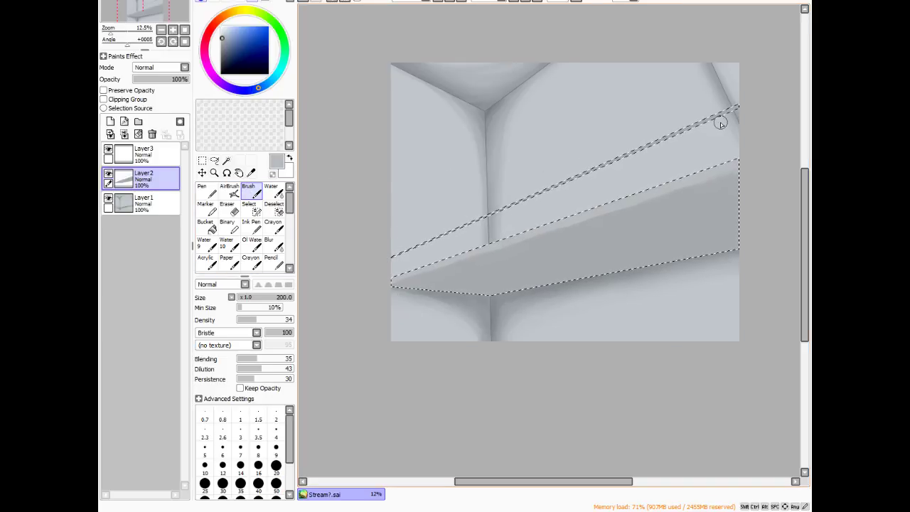
pyautogui.scroll(4, 704, 132)
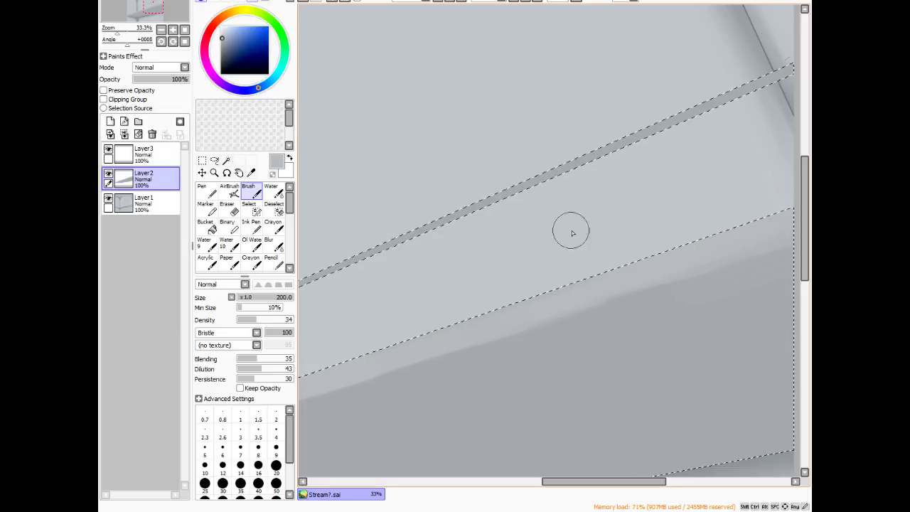
pyautogui.press('[')
pyautogui.press('[')
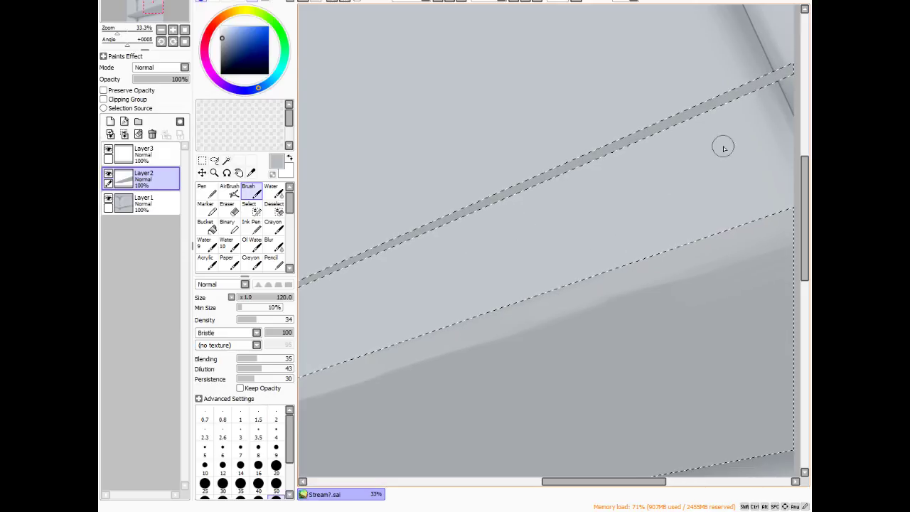
pyautogui.moveTo(784, 67); pyautogui.dragTo(793, 62)
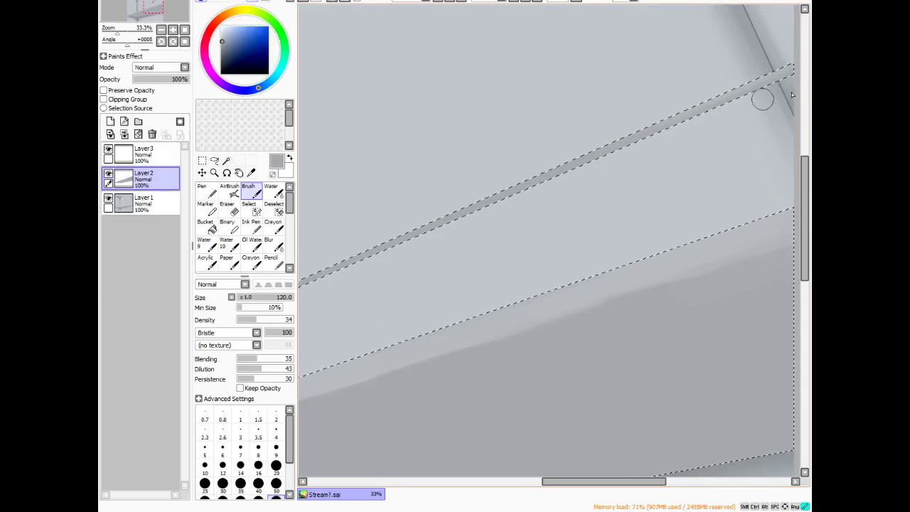
# - Even out the rail's grey with the AirBrush at size 200 and clear the selection
pyautogui.scroll(5, 633, 138)
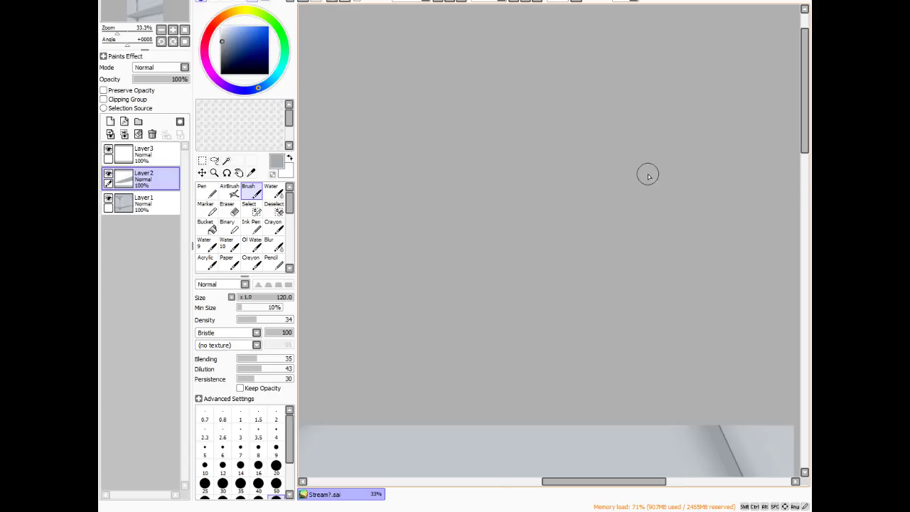
pyautogui.hscroll(-4, 648, 176)
pyautogui.scroll(-5, 625, 447)
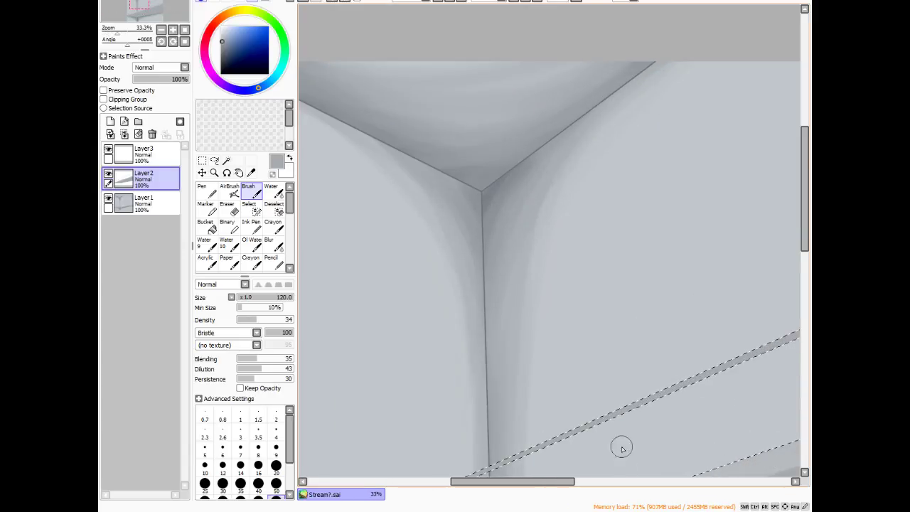
pyautogui.scroll(-4, 532, 201)
pyautogui.scroll(4, 661, 186)
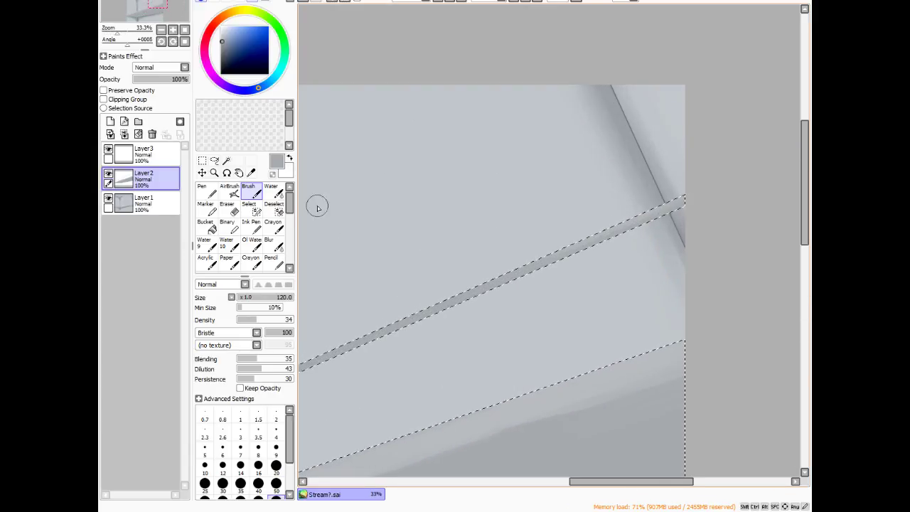
pyautogui.click(229, 190)
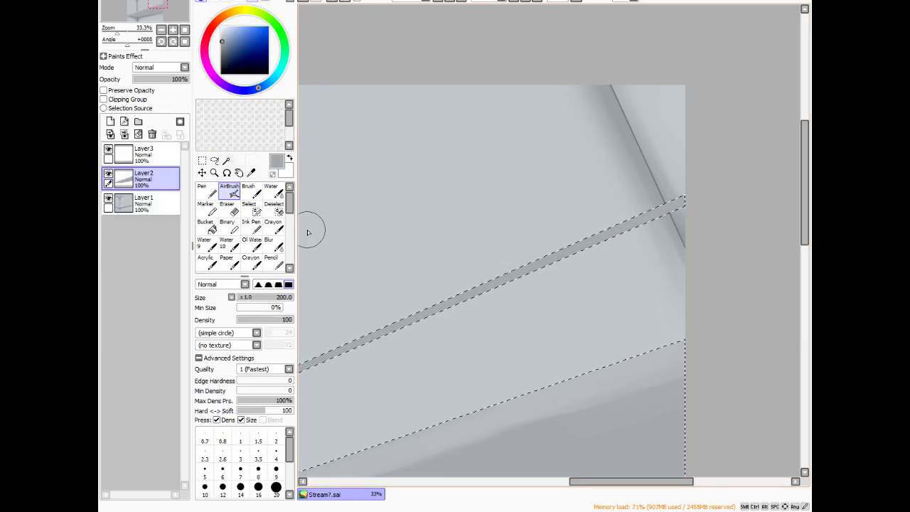
pyautogui.scroll(-4, 575, 185)
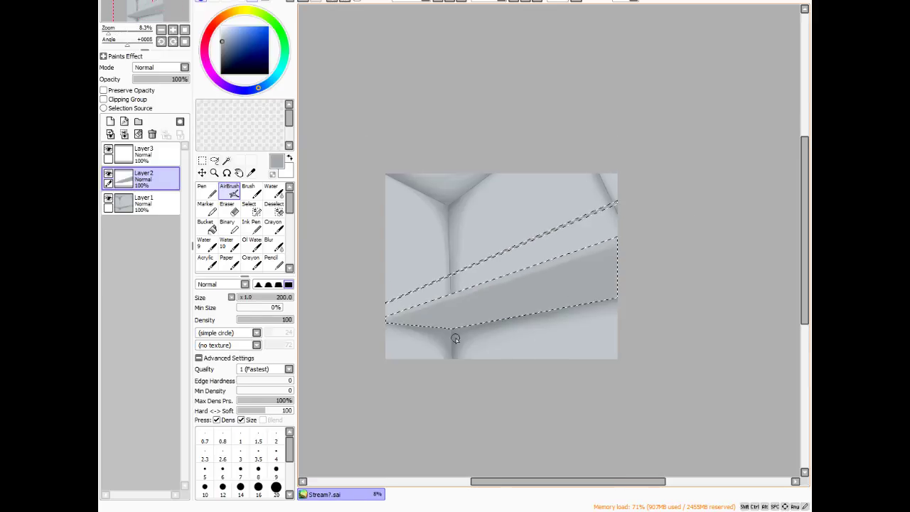
pyautogui.scroll(1, 455, 339)
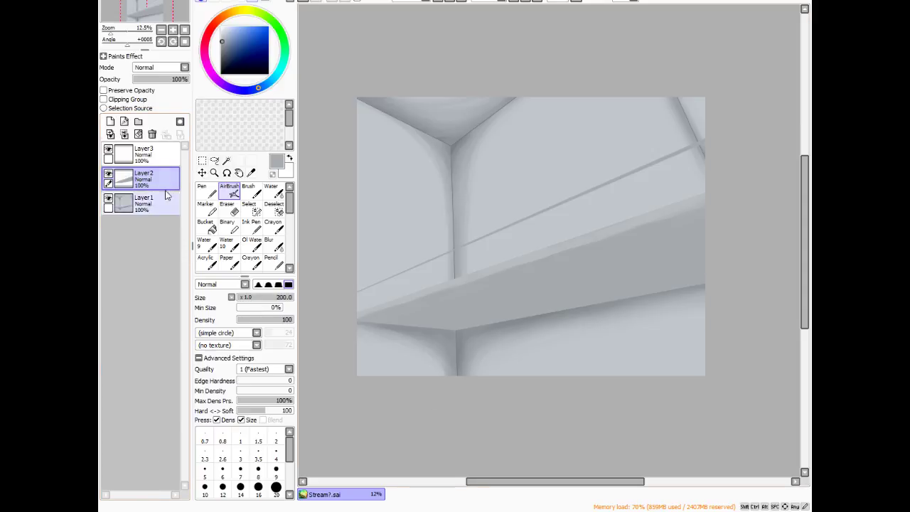
# - Compare the painting with Layer2's shelf and rail hidden and shown
pyautogui.click(109, 173)
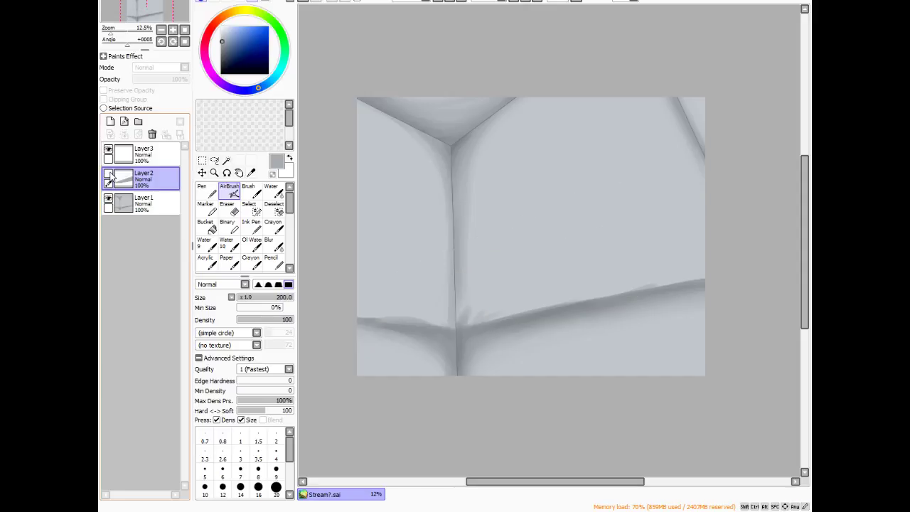
pyautogui.click(110, 175)
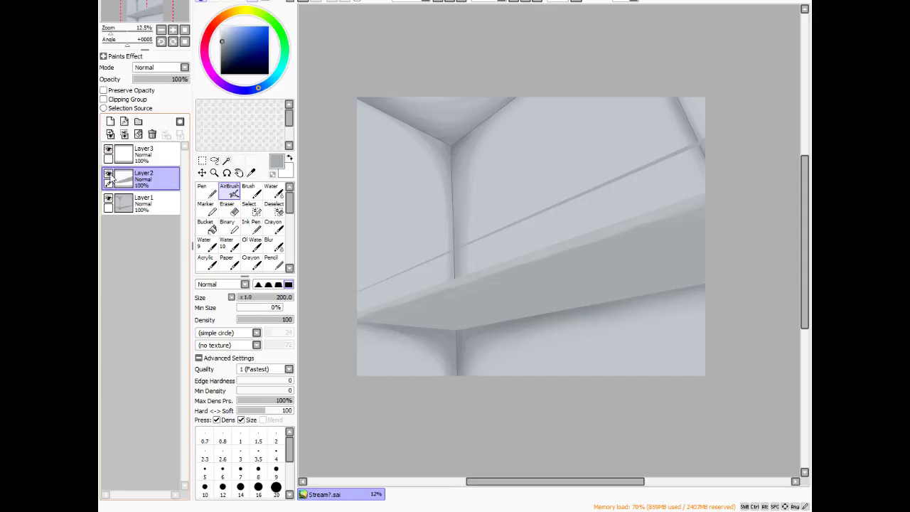
pyautogui.click(109, 175)
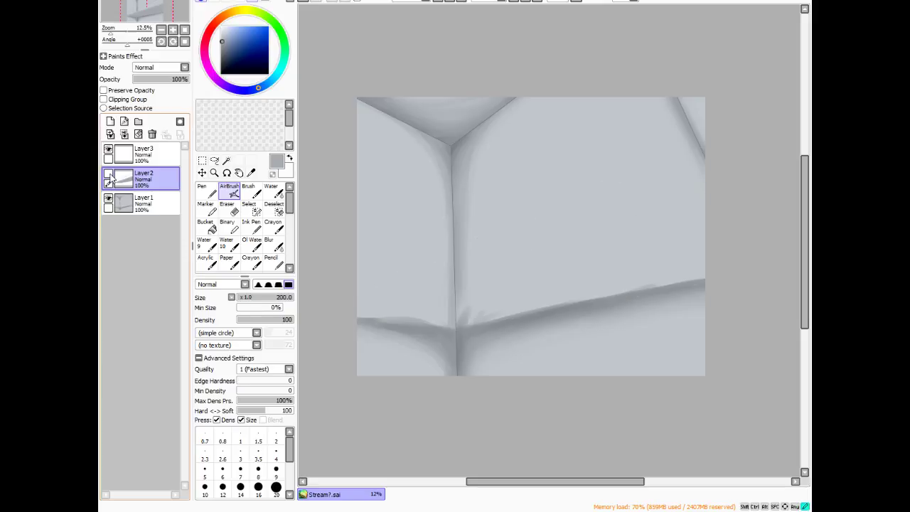
pyautogui.click(108, 175)
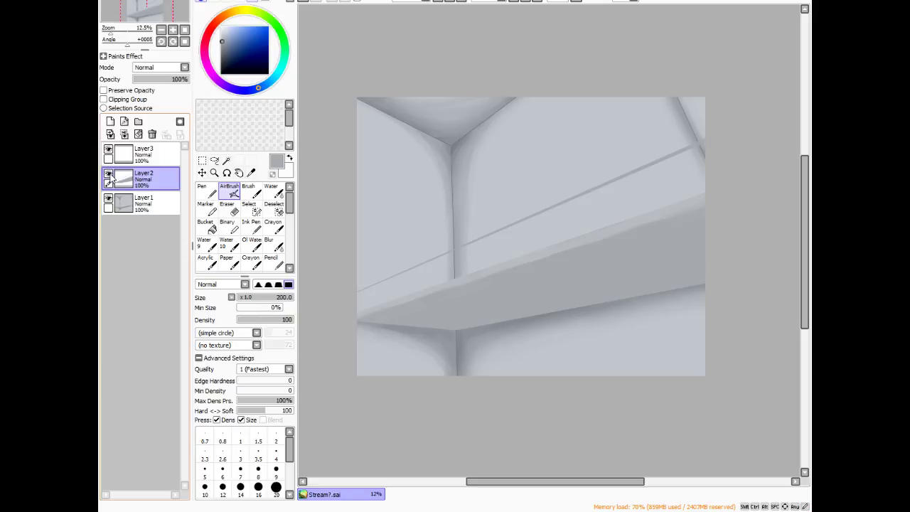
pyautogui.click(109, 175)
pyautogui.click(109, 175)
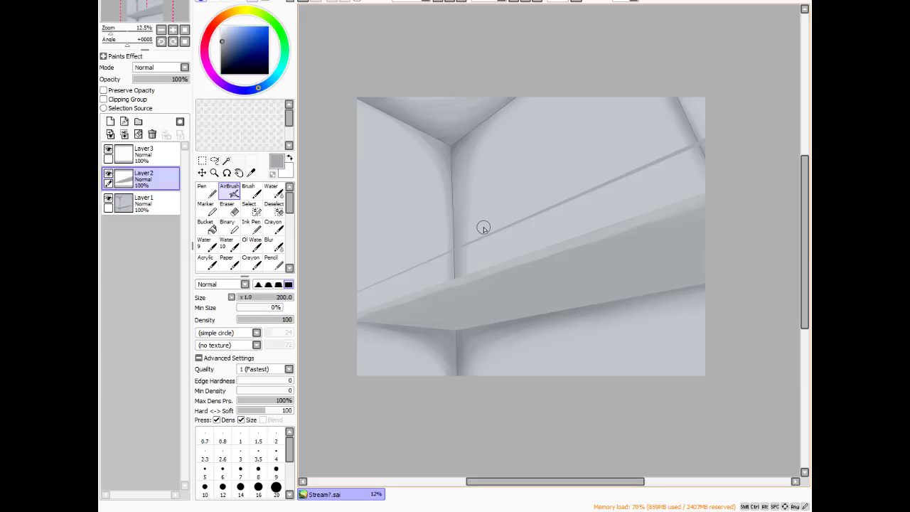
# - Move Layer3 between Layer2 and Layer1 and choose a dark blue-grey drawing colour
pyautogui.click(158, 161)
pyautogui.moveTo(158, 155); pyautogui.dragTo(165, 187)
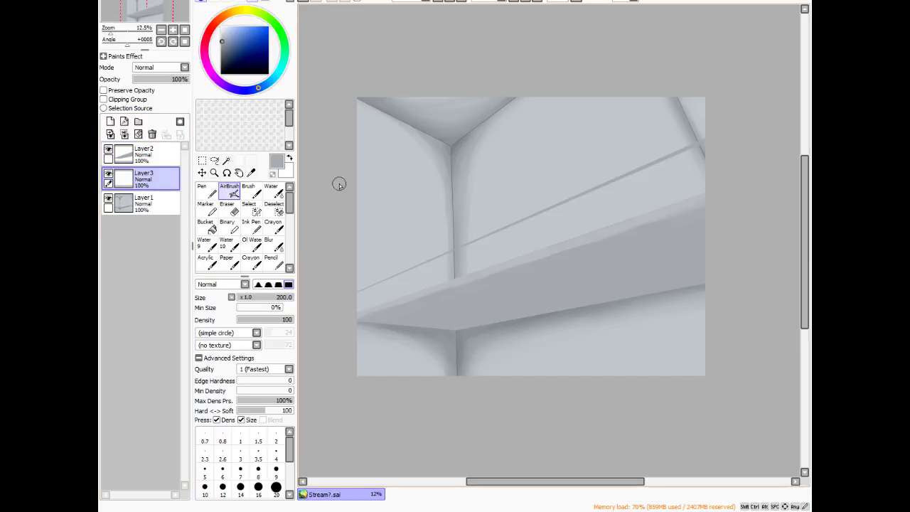
pyautogui.click(222, 35)
pyautogui.click(223, 51)
pyautogui.moveTo(538, 201)
pyautogui.mouseDown()
pyautogui.moveTo(582, 184)
pyautogui.moveTo(540, 214)
pyautogui.moveTo(552, 236)
pyautogui.mouseUp()
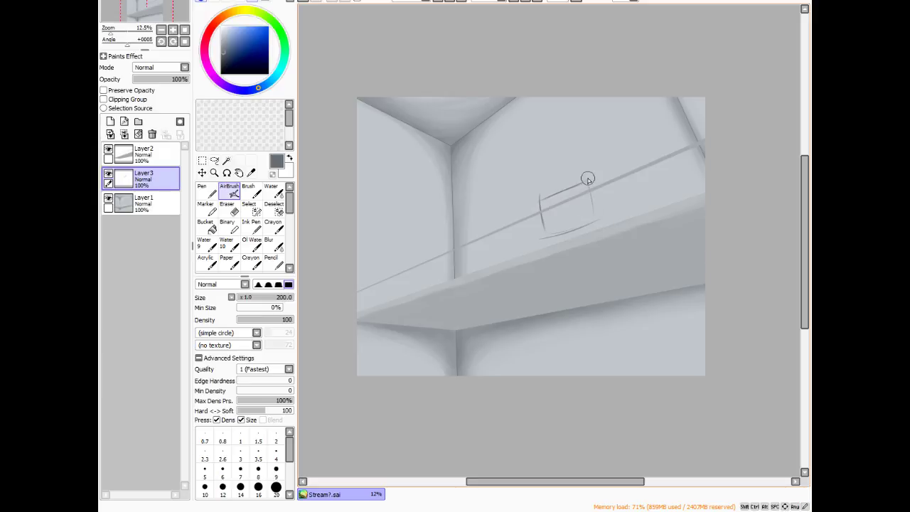
pyautogui.moveTo(587, 178); pyautogui.dragTo(591, 229)
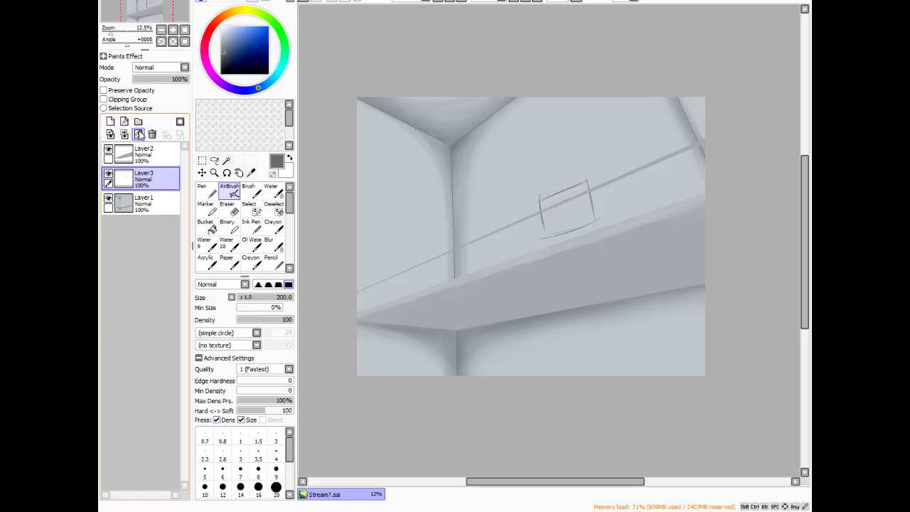
pyautogui.click(139, 134)
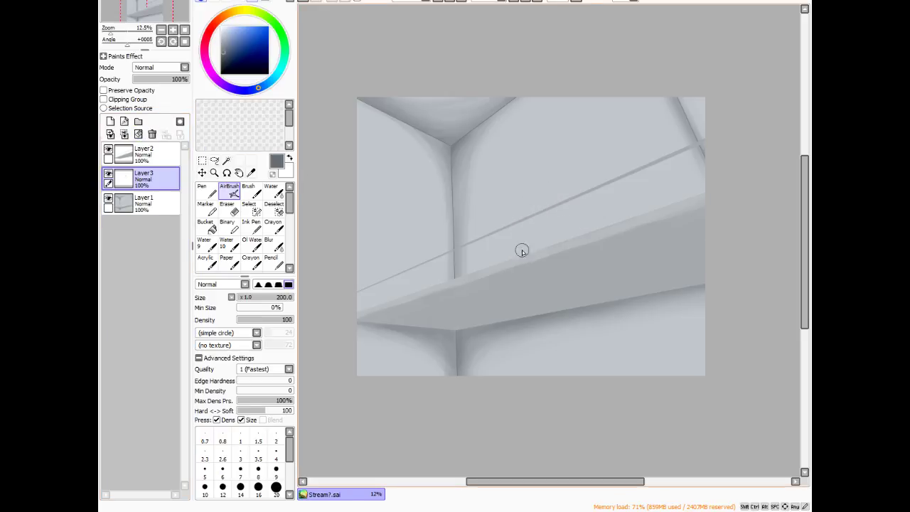
# - Try sketching a larger frame with a curved top and two posts behind the shelf with the AirBrush on Layer3
pyautogui.moveTo(524, 252)
pyautogui.mouseDown()
pyautogui.moveTo(519, 202)
pyautogui.moveTo(530, 263)
pyautogui.mouseUp()
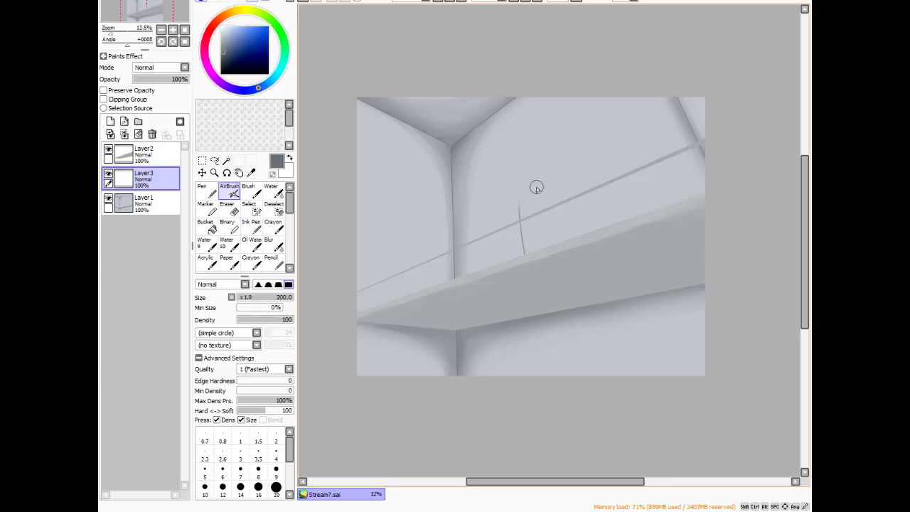
pyautogui.moveTo(537, 187)
pyautogui.mouseDown()
pyautogui.moveTo(515, 198)
pyautogui.moveTo(617, 146)
pyautogui.moveTo(527, 192)
pyautogui.moveTo(577, 164)
pyautogui.moveTo(546, 185)
pyautogui.mouseUp()
pyautogui.moveTo(628, 174)
pyautogui.mouseDown()
pyautogui.moveTo(639, 213)
pyautogui.moveTo(627, 171)
pyautogui.moveTo(639, 204)
pyautogui.mouseUp()
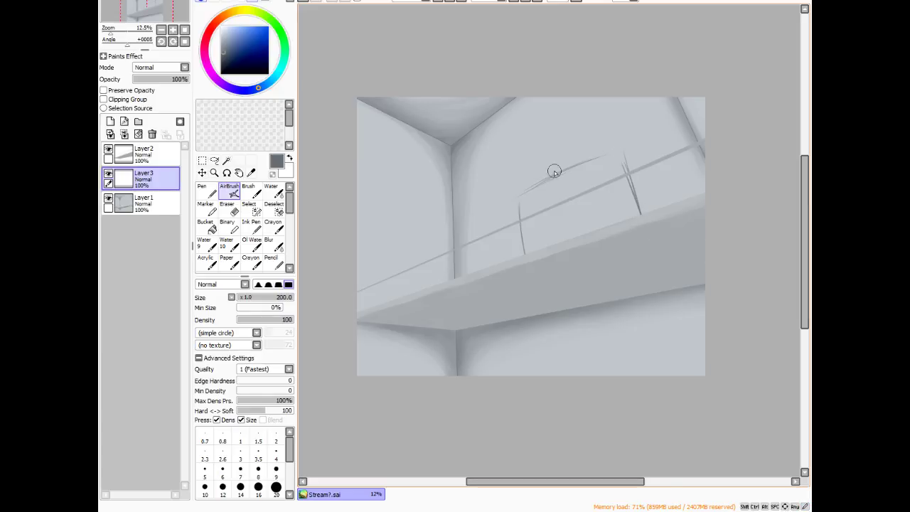
pyautogui.moveTo(516, 199); pyautogui.dragTo(647, 148)
pyautogui.moveTo(516, 206); pyautogui.dragTo(522, 230)
pyautogui.moveTo(516, 180); pyautogui.dragTo(527, 253)
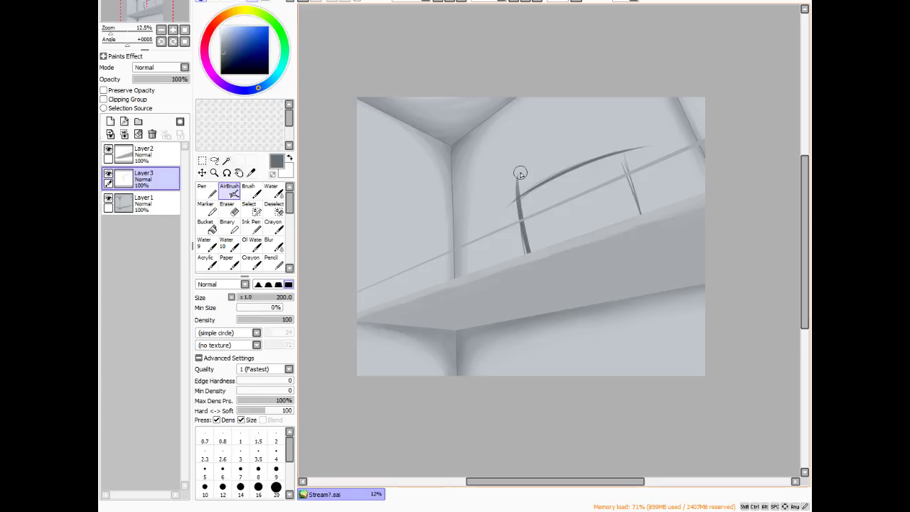
pyautogui.moveTo(519, 175); pyautogui.dragTo(528, 253)
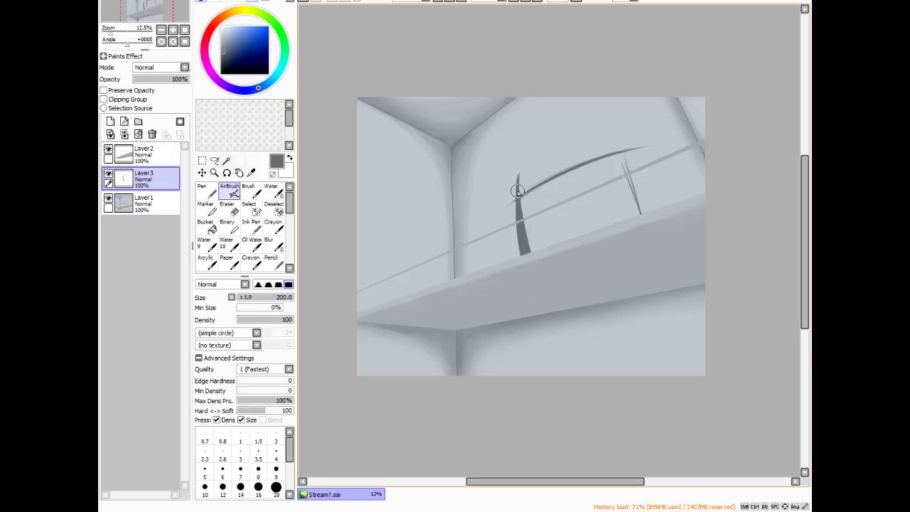
# - Enlarge the Eraser to size 300 and erase the sketched frame's left post
pyautogui.click(226, 207)
pyautogui.press(']')
pyautogui.press(']')
pyautogui.press(']')
pyautogui.press(']')
pyautogui.press(']')
pyautogui.press(']')
pyautogui.press(']')
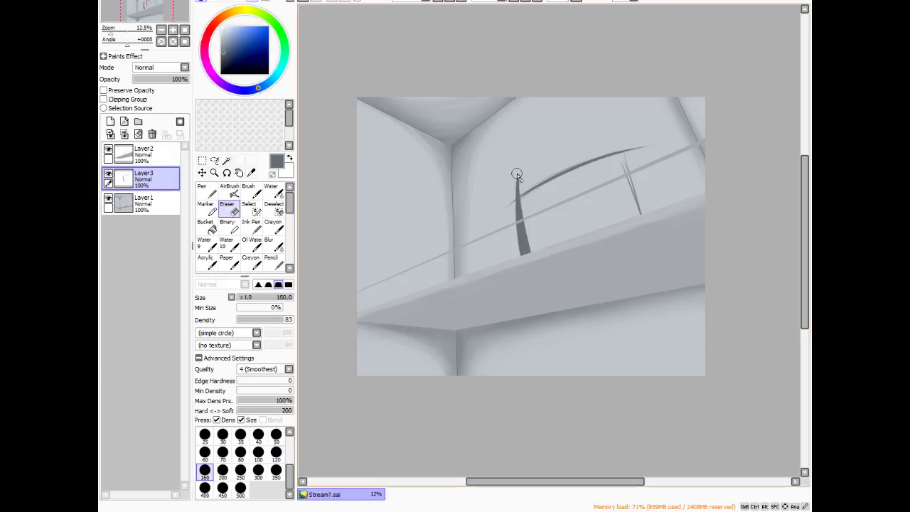
pyautogui.moveTo(517, 175); pyautogui.dragTo(516, 212)
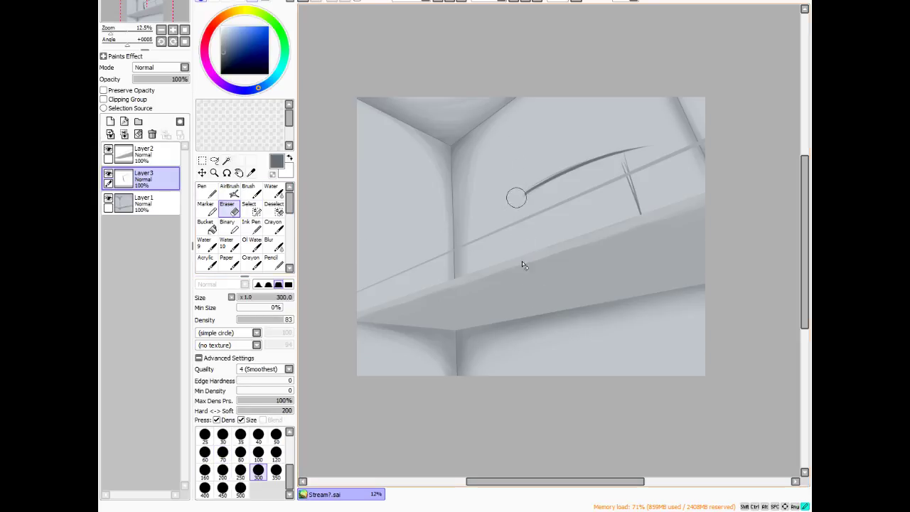
# - Try another AirBrush stroke for the frame's top edge, and clear Layer3
pyautogui.click(237, 191)
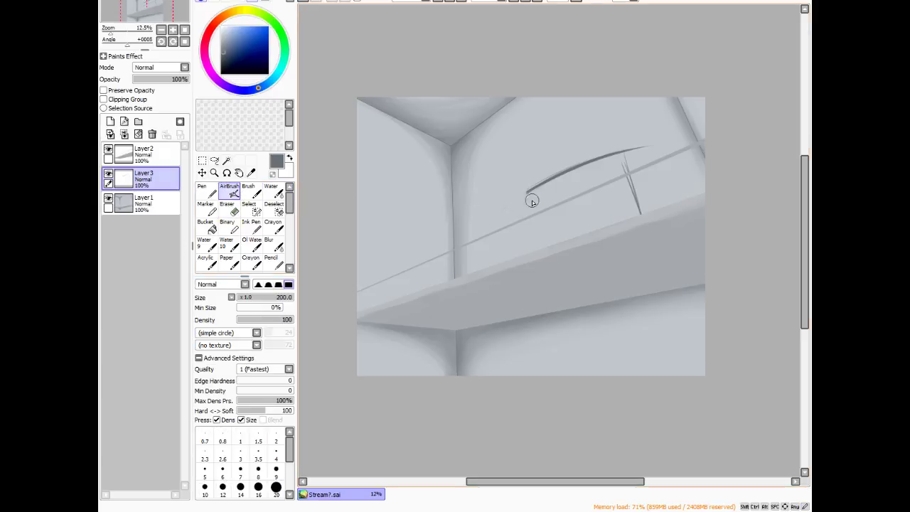
pyautogui.moveTo(546, 179)
pyautogui.mouseDown()
pyautogui.moveTo(497, 218)
pyautogui.moveTo(643, 158)
pyautogui.mouseUp()
pyautogui.click(138, 134)
# - Sketch a frame of two slanted posts joined by a rising crossbar behind the shelf on Layer3 with the AirBrush
pyautogui.scroll(1, 502, 192)
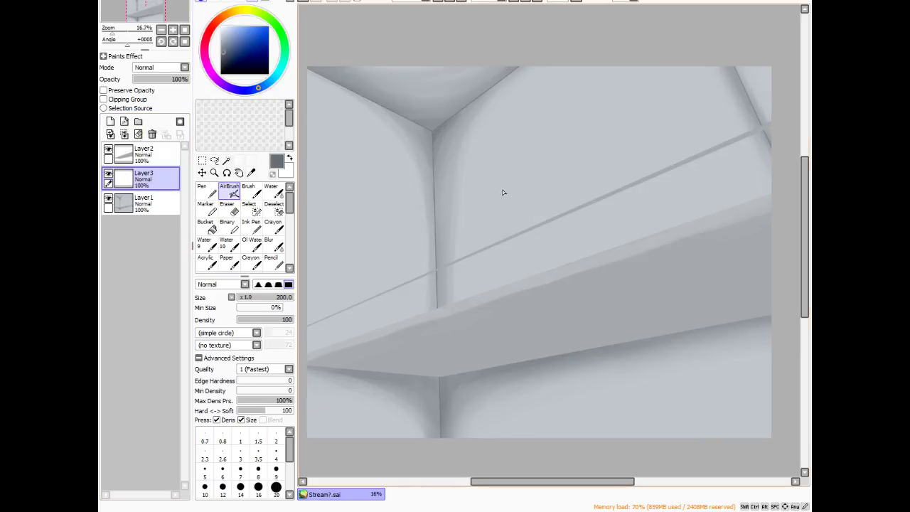
pyautogui.scroll(-2, 487, 176)
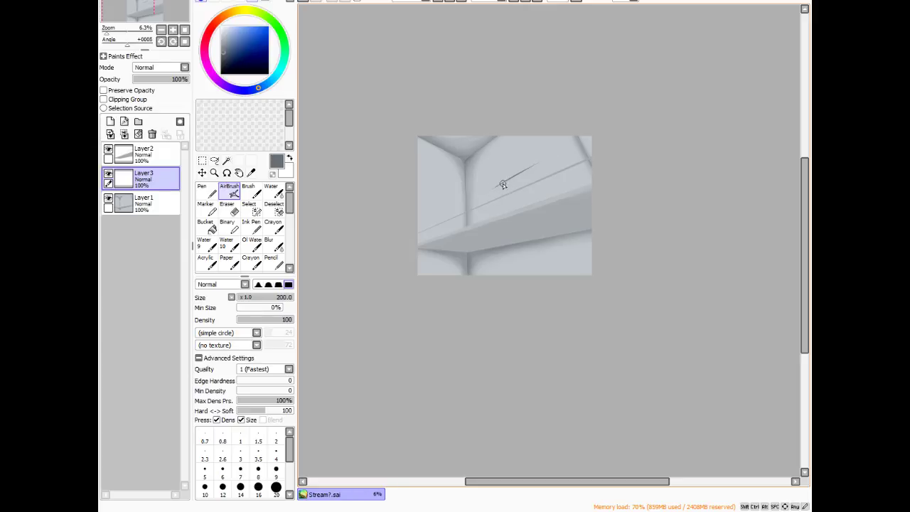
pyautogui.moveTo(496, 187); pyautogui.dragTo(548, 161)
pyautogui.moveTo(487, 191); pyautogui.dragTo(552, 161)
pyautogui.moveTo(493, 170); pyautogui.dragTo(497, 214)
pyautogui.moveTo(540, 154); pyautogui.dragTo(552, 200)
# - Set the Eraser density to 100 and trim the overhanging line ends at the frame's upper corners
pyautogui.click(226, 206)
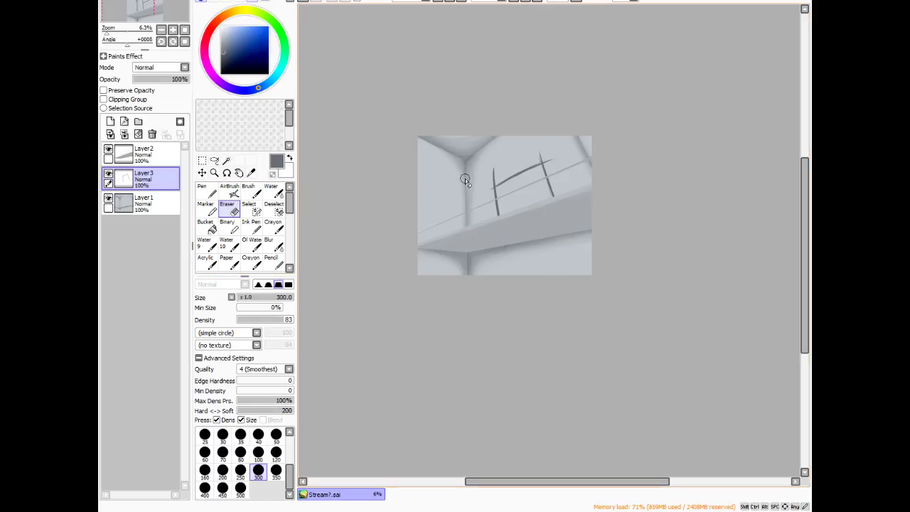
pyautogui.moveTo(283, 319); pyautogui.dragTo(309, 317)
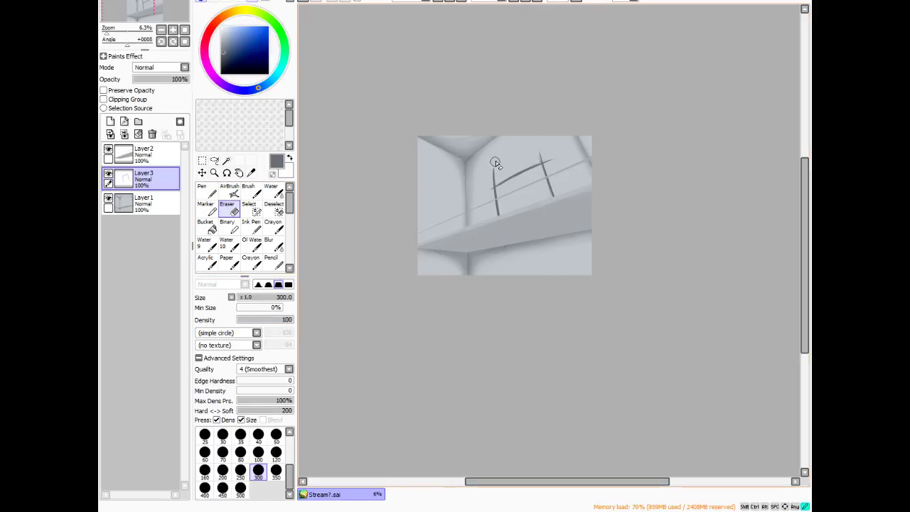
pyautogui.moveTo(494, 162); pyautogui.dragTo(488, 189)
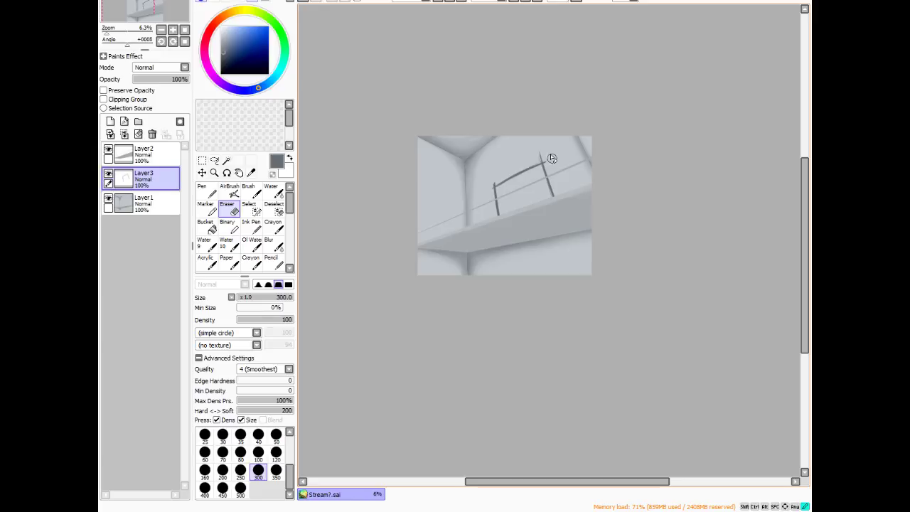
pyautogui.moveTo(551, 158)
pyautogui.mouseDown()
pyautogui.moveTo(538, 152)
pyautogui.moveTo(545, 149)
pyautogui.mouseUp()
# - Lasso-select the sketched frame on Layer3 and distort its corners to adjust its perspective and raise its top edge, clearing the selection when finished
pyautogui.scroll(3, 538, 158)
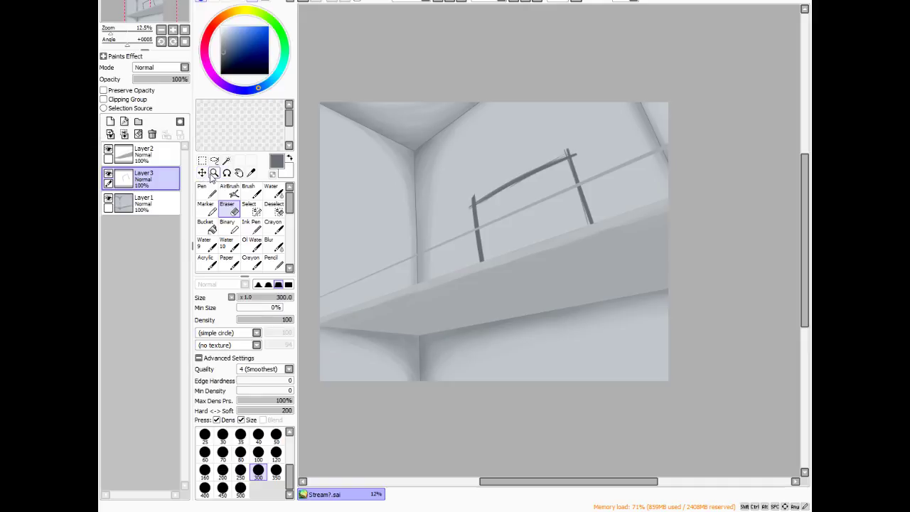
pyautogui.click(214, 161)
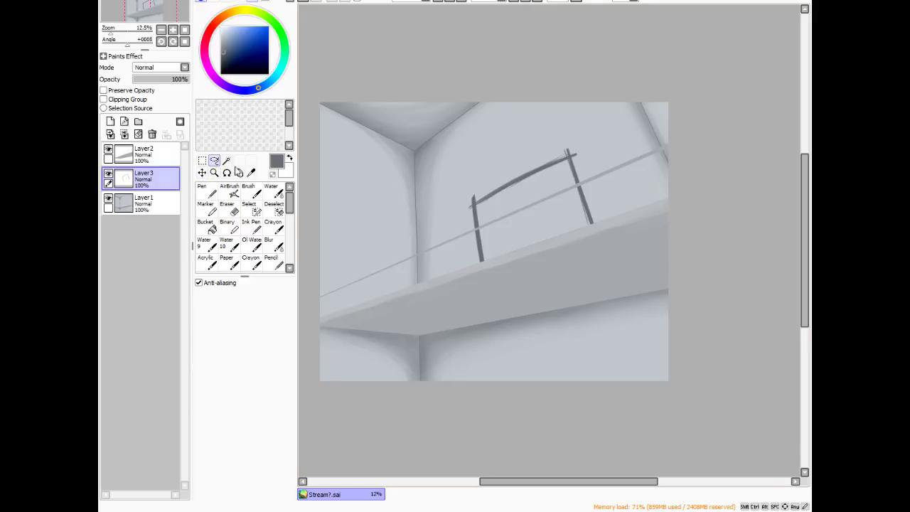
pyautogui.moveTo(527, 349)
pyautogui.mouseDown()
pyautogui.moveTo(509, 350)
pyautogui.moveTo(441, 209)
pyautogui.moveTo(576, 101)
pyautogui.moveTo(645, 325)
pyautogui.moveTo(622, 347)
pyautogui.mouseUp()
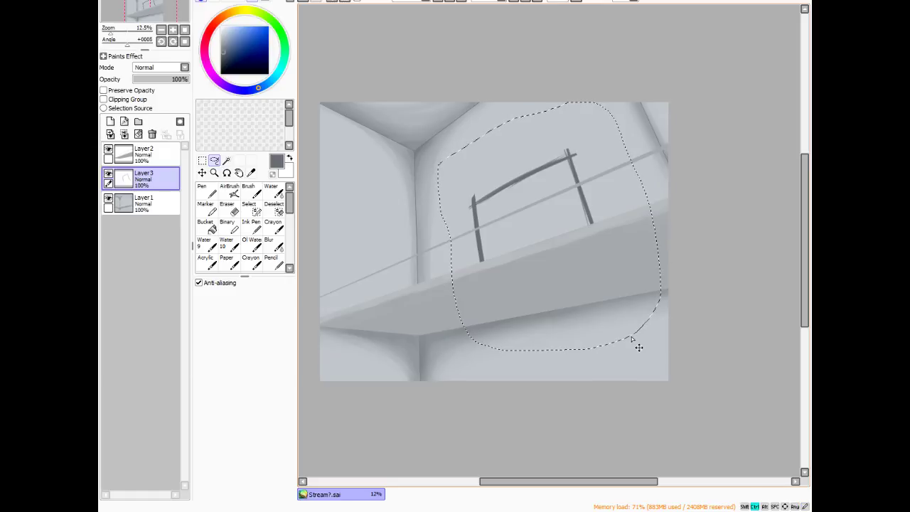
pyautogui.hotkey('ctrl', 't')
pyautogui.moveTo(638, 135)
pyautogui.mouseDown()
pyautogui.moveTo(649, 139)
pyautogui.moveTo(628, 134)
pyautogui.mouseUp()
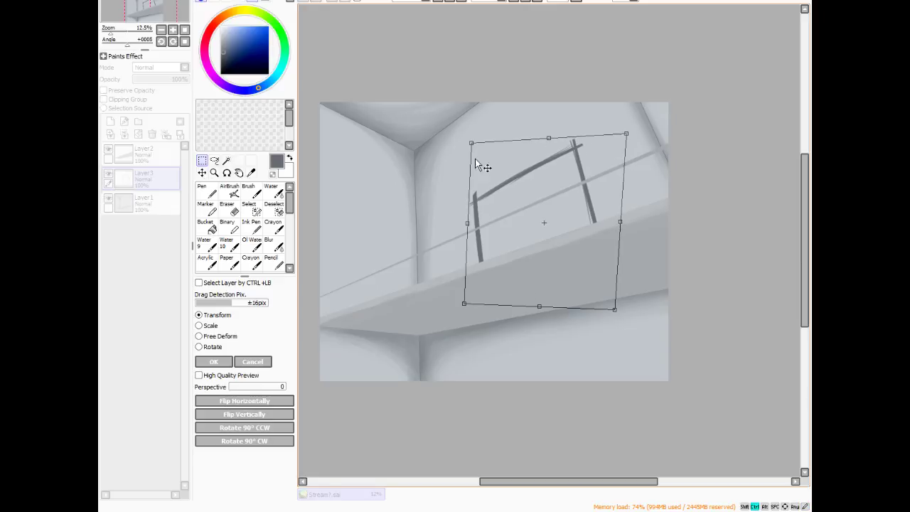
pyautogui.moveTo(472, 145)
pyautogui.mouseDown()
pyautogui.moveTo(482, 148)
pyautogui.moveTo(476, 139)
pyautogui.mouseUp()
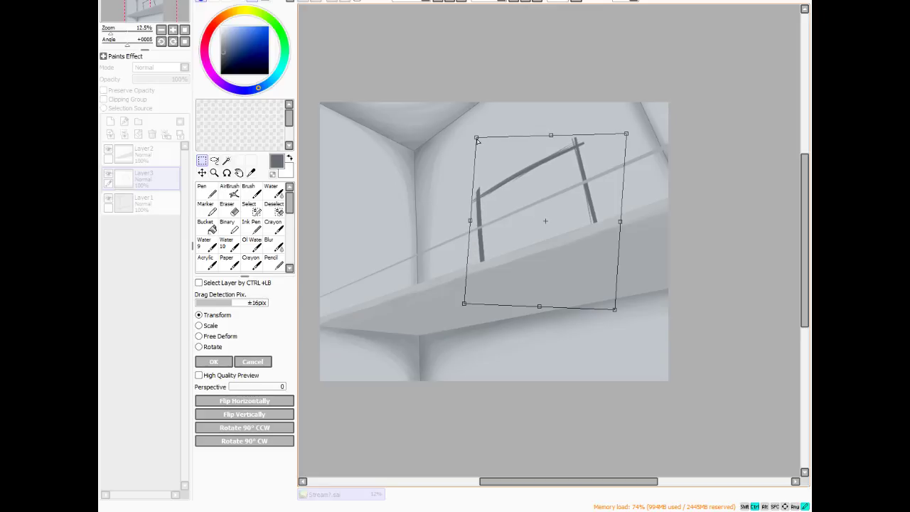
pyautogui.moveTo(464, 307); pyautogui.dragTo(460, 308)
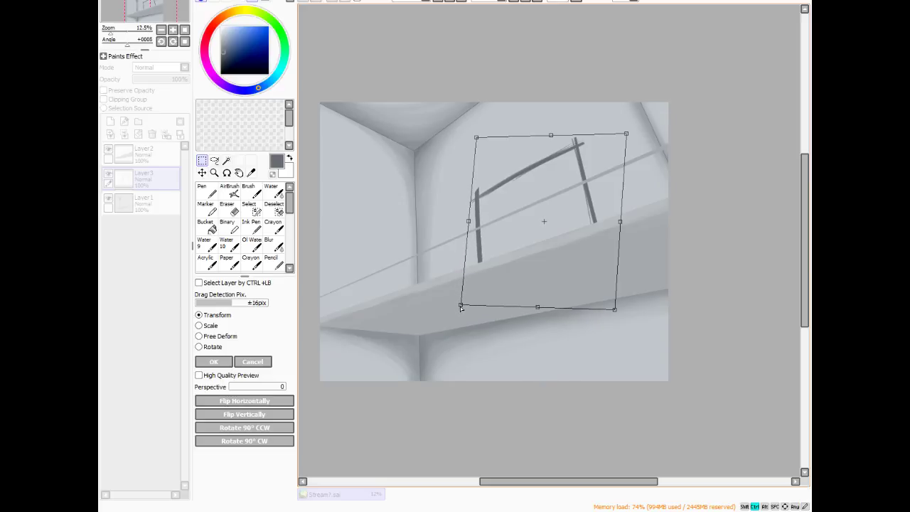
pyautogui.moveTo(614, 309); pyautogui.dragTo(620, 307)
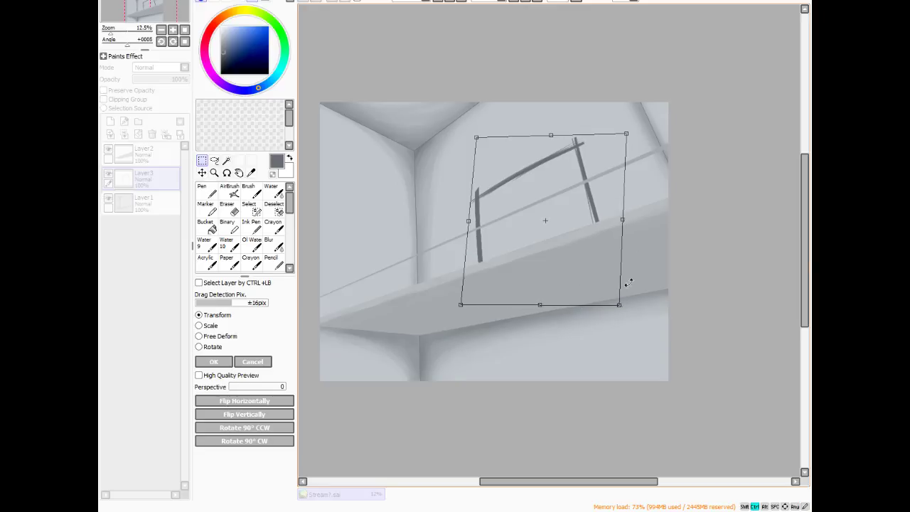
pyautogui.moveTo(628, 138); pyautogui.dragTo(627, 131)
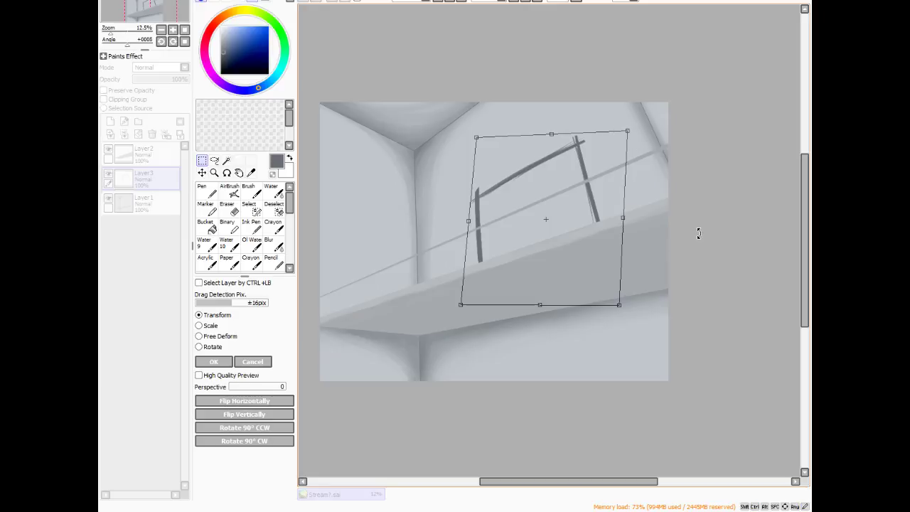
pyautogui.press('Return')
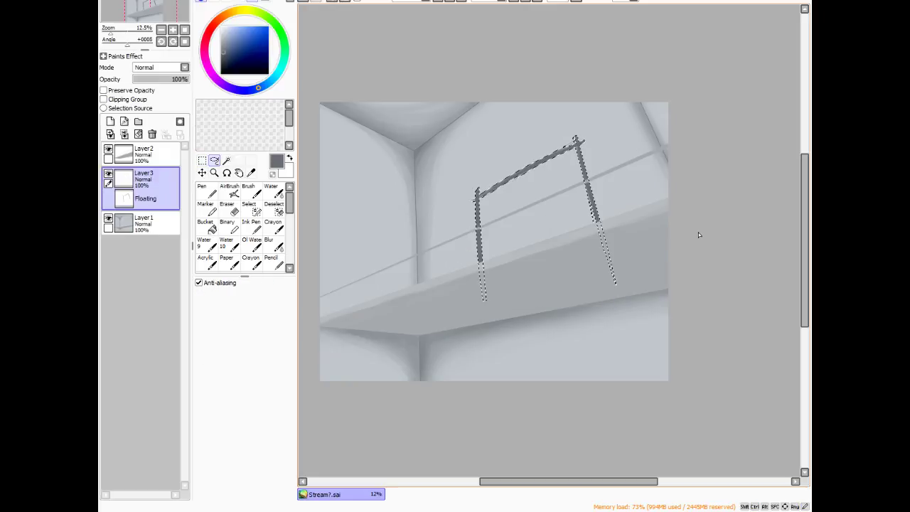
pyautogui.hotkey('ctrl', 'd')
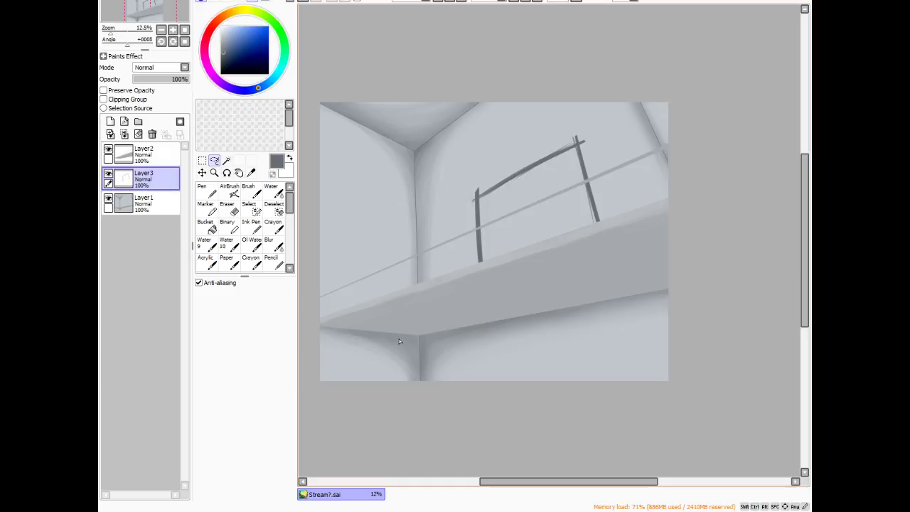
# - Toggle Layer2's visibility off and on to check the frame's full shape behind the shelf, with the Eraser active
pyautogui.click(108, 150)
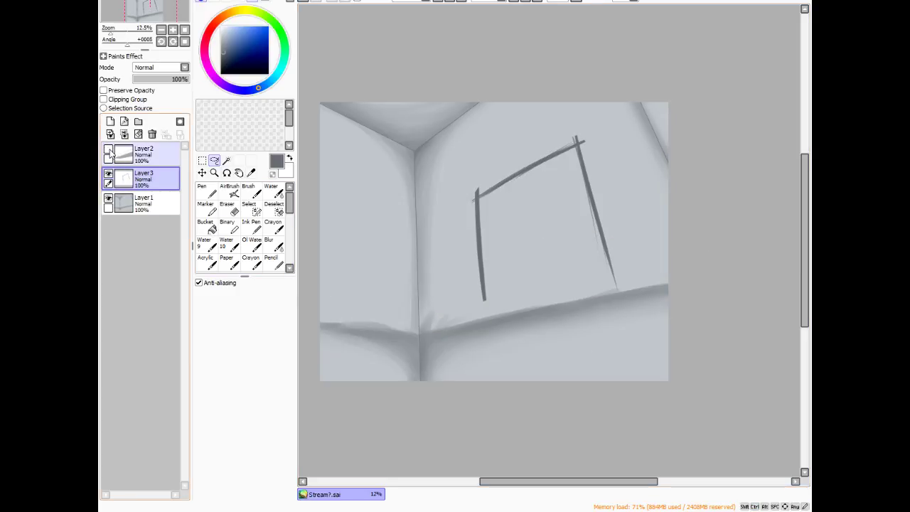
pyautogui.click(108, 149)
pyautogui.click(227, 207)
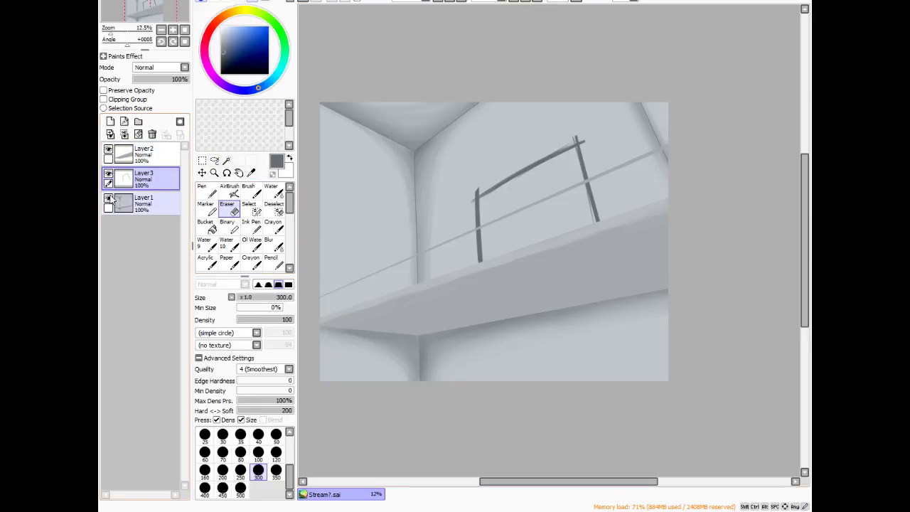
pyautogui.click(108, 149)
pyautogui.click(108, 150)
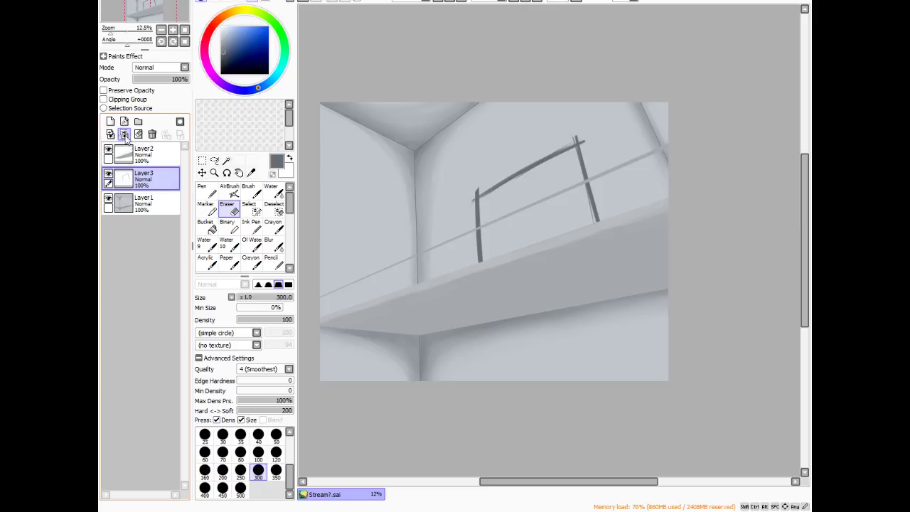
# - Add layer folders directly above Layer3, Layer1 and Layer2, naming the topmost one Lighting
pyautogui.click(138, 121)
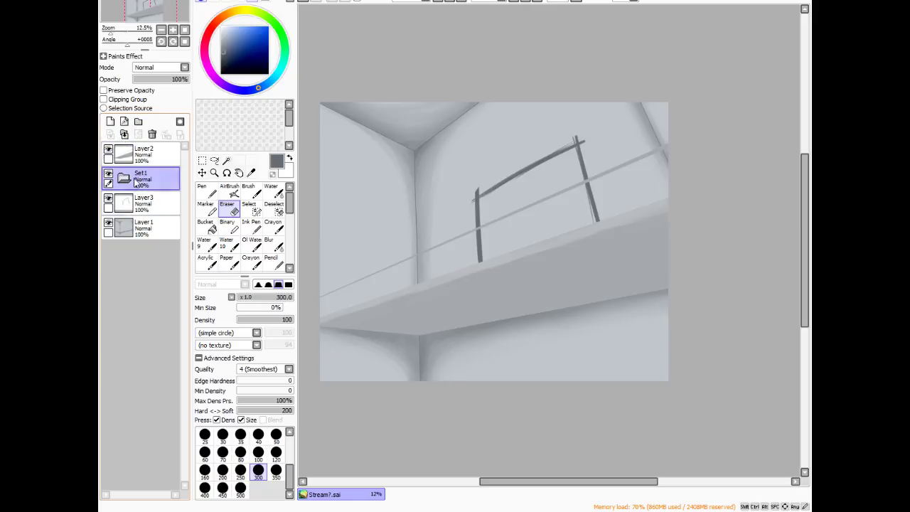
pyautogui.click(142, 228)
pyautogui.click(138, 121)
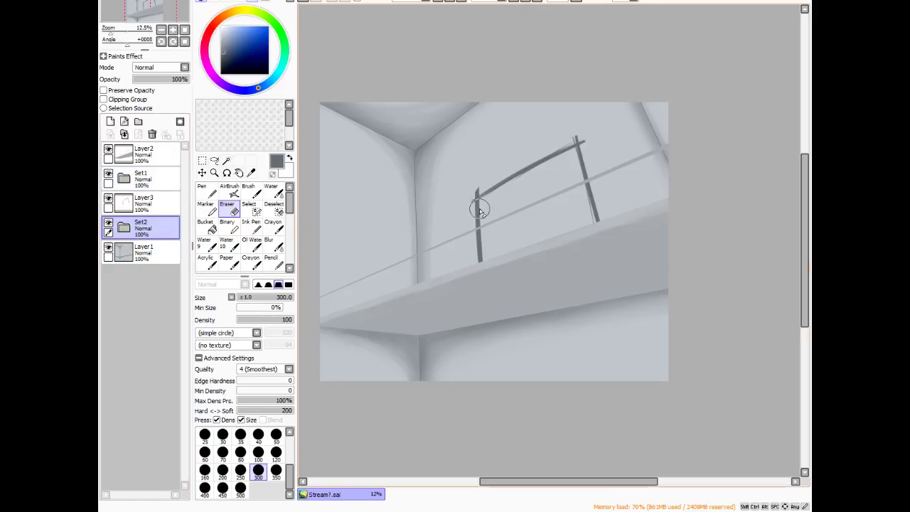
pyautogui.click(157, 155)
pyautogui.click(138, 123)
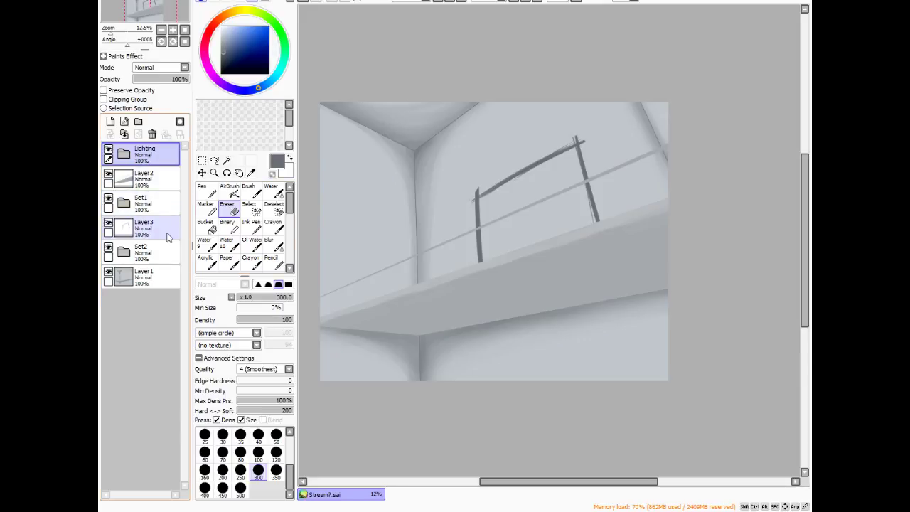
# - Name the folder above Layer3 Vercel, add a Maruma folder above it, and name the folder above Layer1 Ruka
pyautogui.click(144, 205)
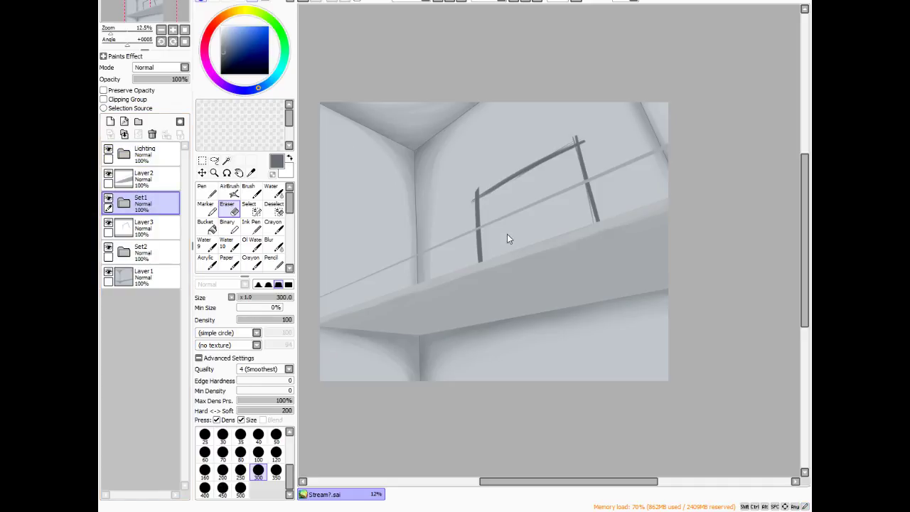
pyautogui.write('Vercel')
pyautogui.click(493, 207)
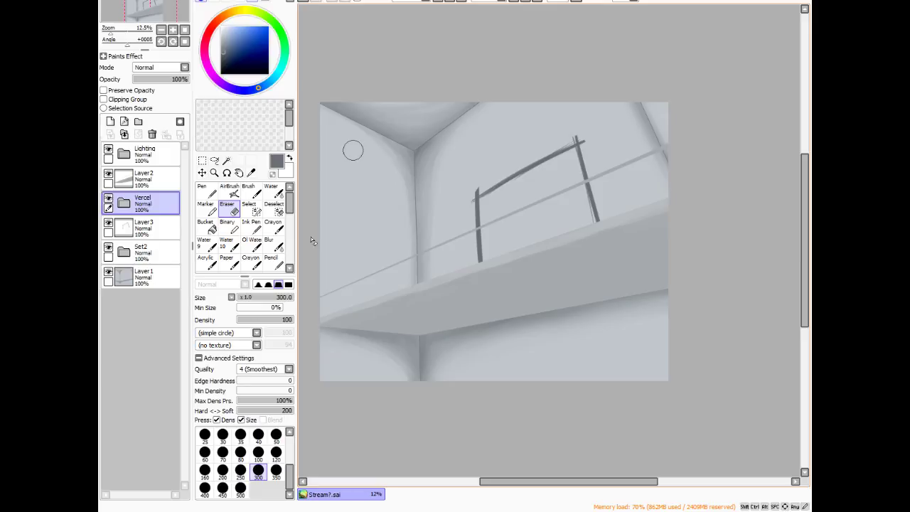
pyautogui.click(138, 122)
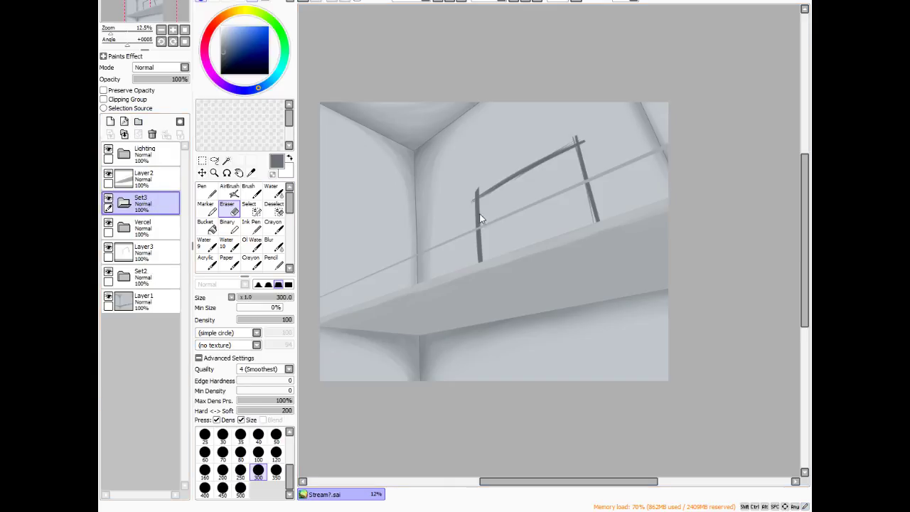
pyautogui.write('Maruma')
pyautogui.click(487, 207)
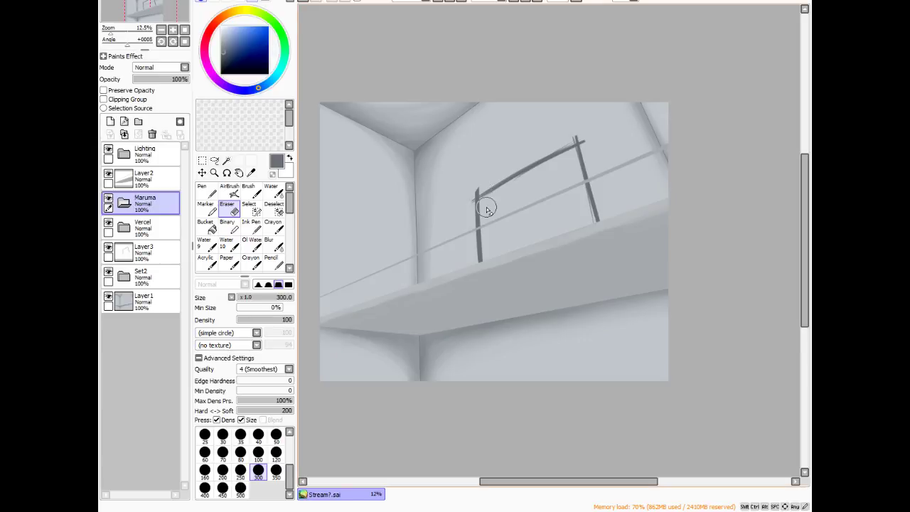
pyautogui.click(149, 276)
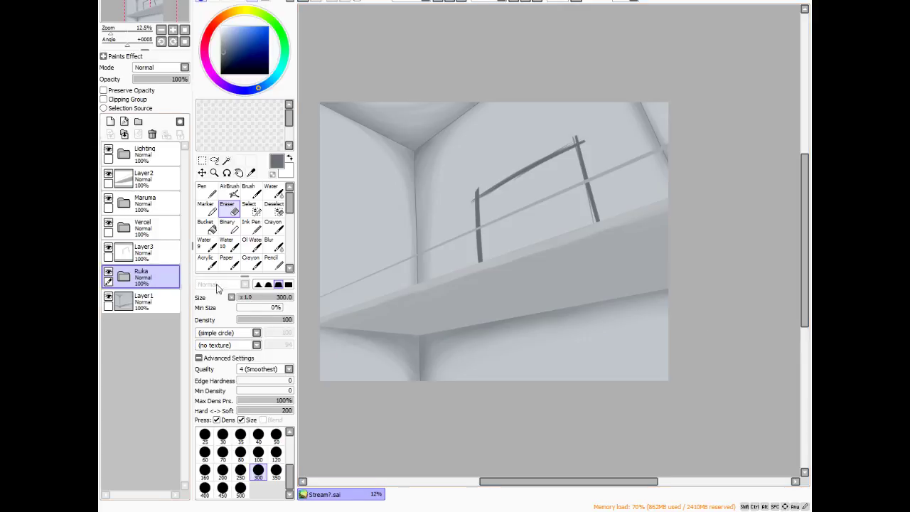
# - Add a new empty layer inside the Ruka folder and another inside the Vercel folder
pyautogui.click(110, 121)
pyautogui.moveTo(134, 279); pyautogui.dragTo(141, 302)
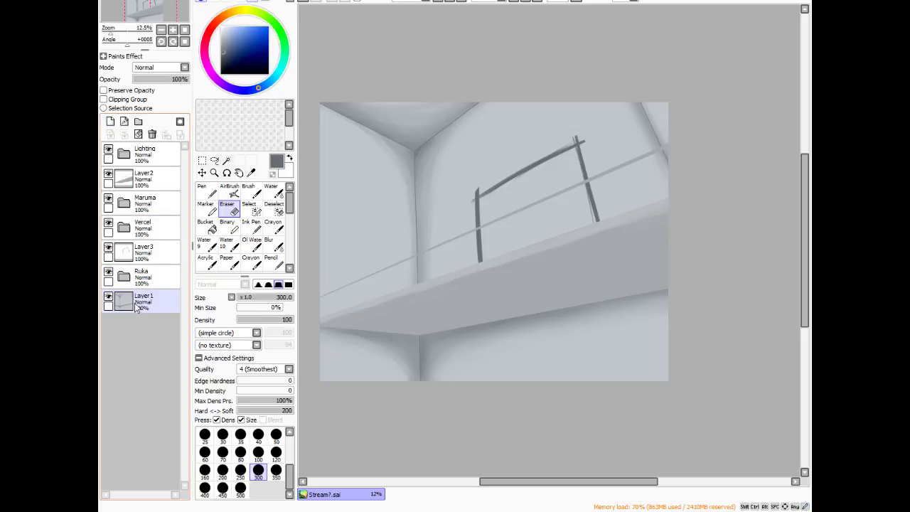
pyautogui.click(171, 230)
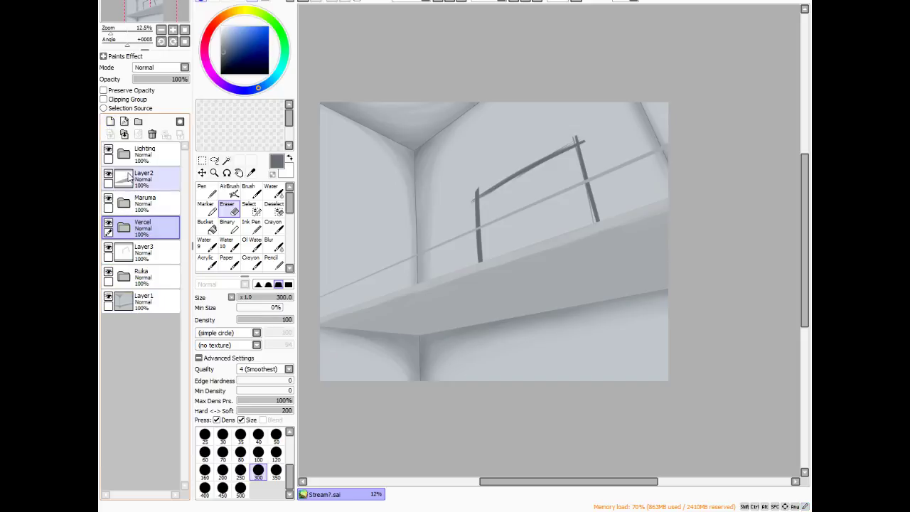
pyautogui.click(111, 121)
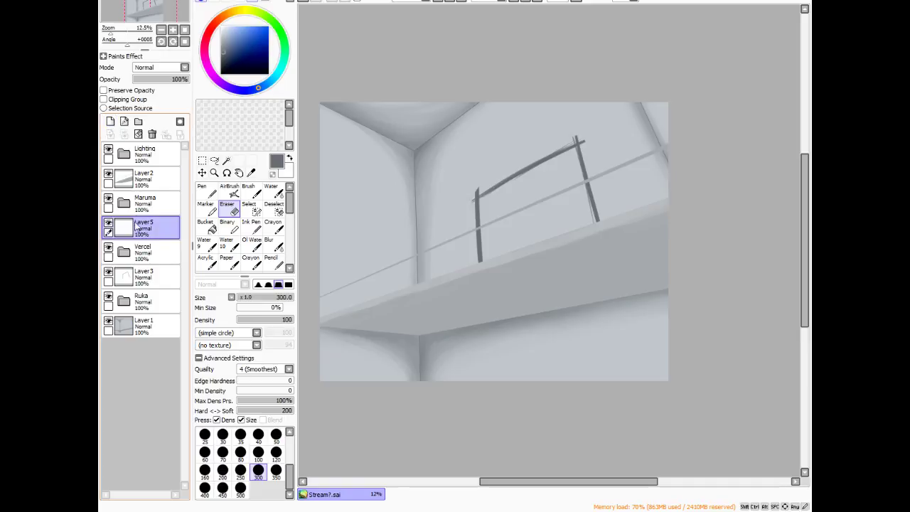
pyautogui.moveTo(139, 230); pyautogui.dragTo(143, 253)
# - Add a new empty normal layer inside the Maruma folder and another inside the Lighting folder
pyautogui.click(150, 202)
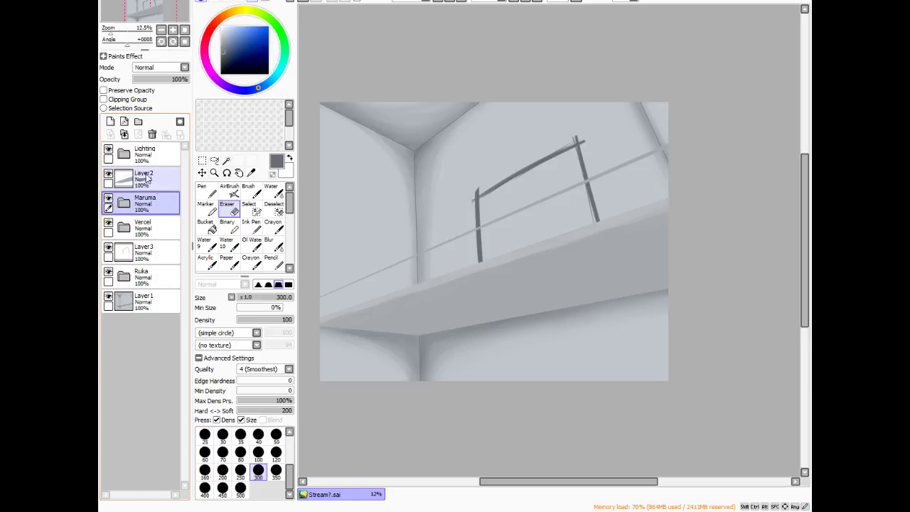
pyautogui.click(124, 134)
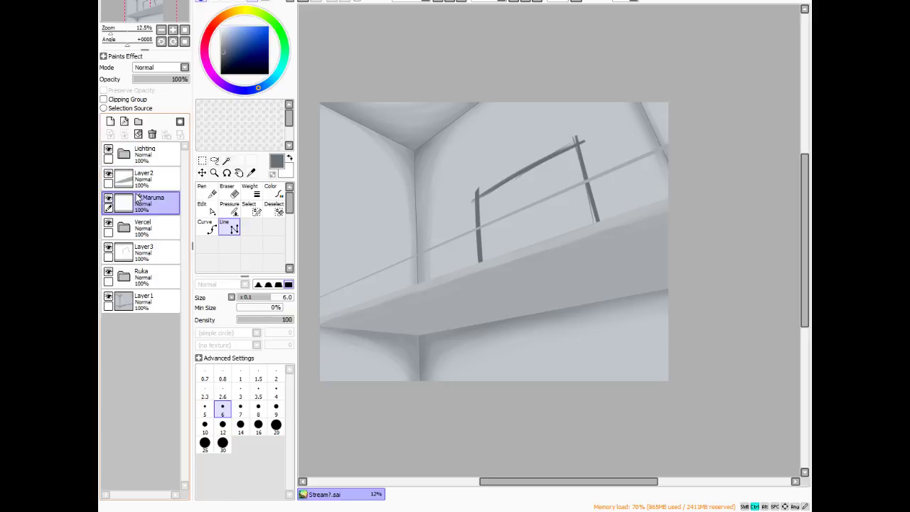
pyautogui.hotkey('ctrl', 'z')
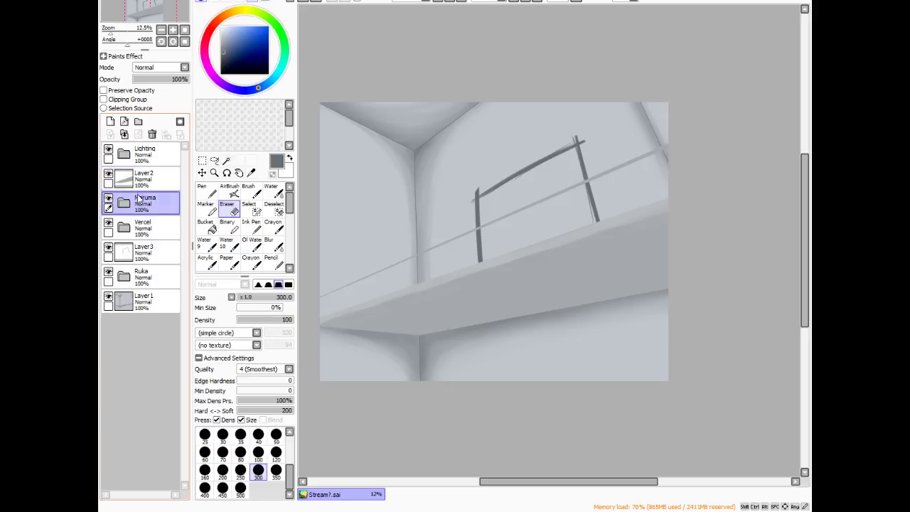
pyautogui.click(110, 121)
pyautogui.moveTo(130, 203); pyautogui.dragTo(140, 284)
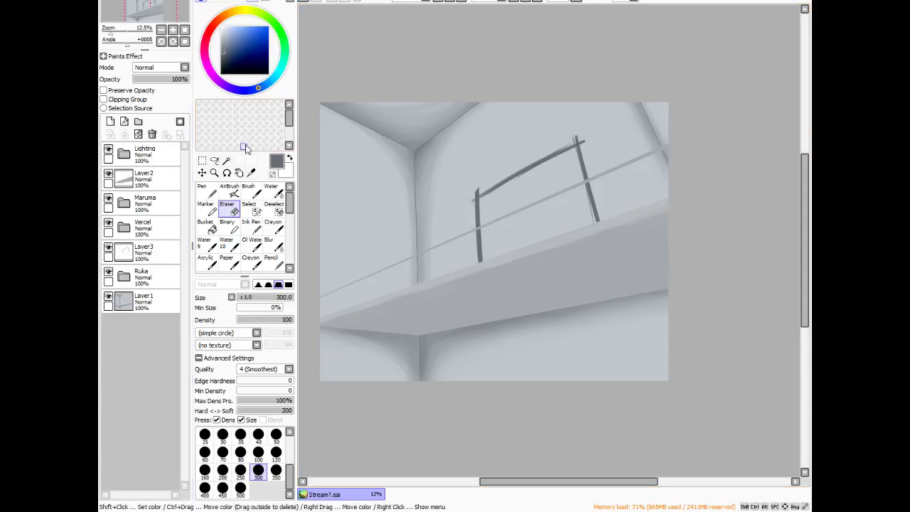
pyautogui.click(123, 158)
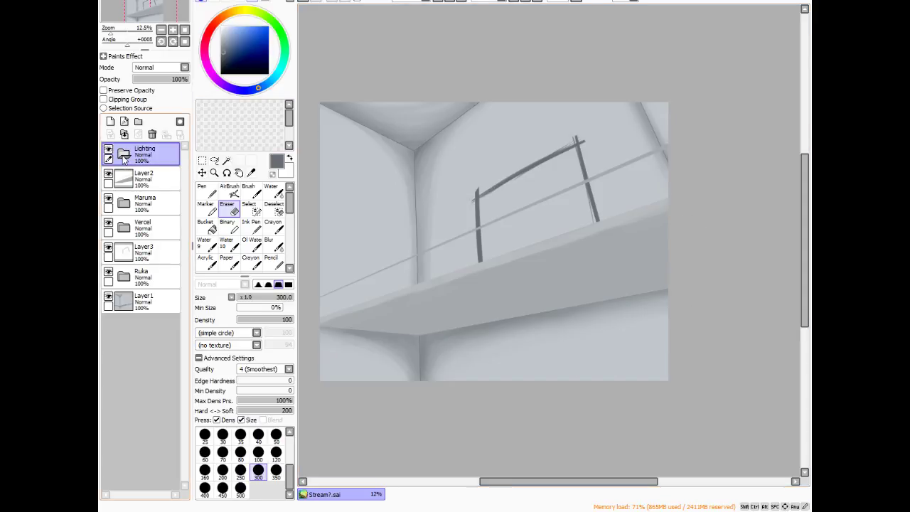
pyautogui.click(110, 120)
pyautogui.hotkey('ctrl', 'z')
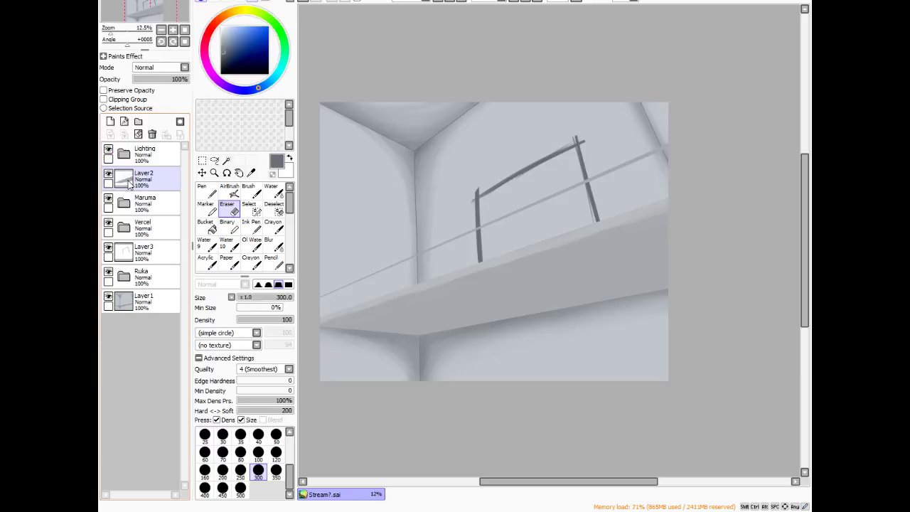
# - Rename Layer2 as Platform, Layer3 as Expansion Door and Layer1 as Walls
pyautogui.click(148, 180)
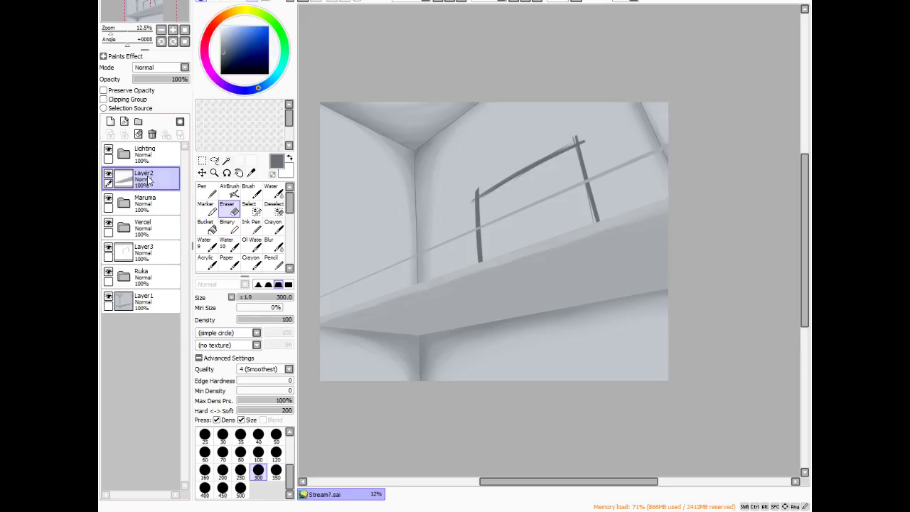
pyautogui.click(149, 253)
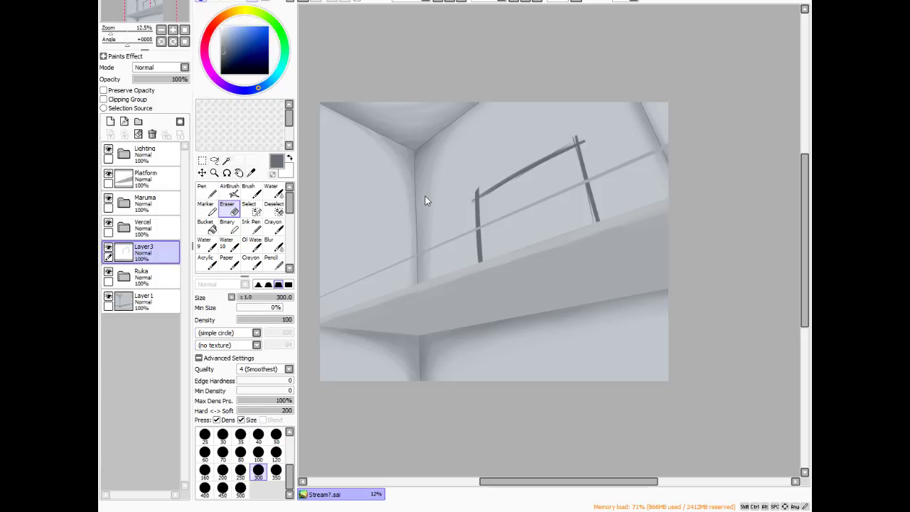
pyautogui.press('Return')
pyautogui.click(143, 302)
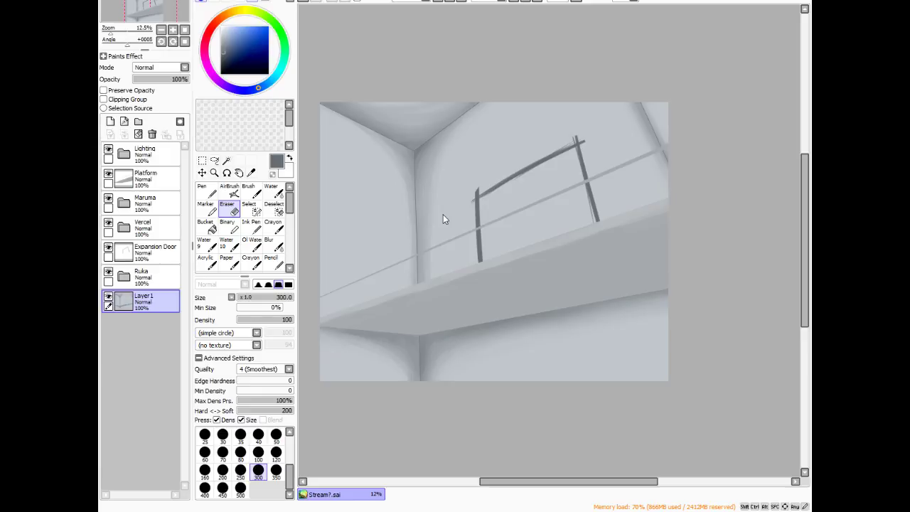
pyautogui.press('Return')
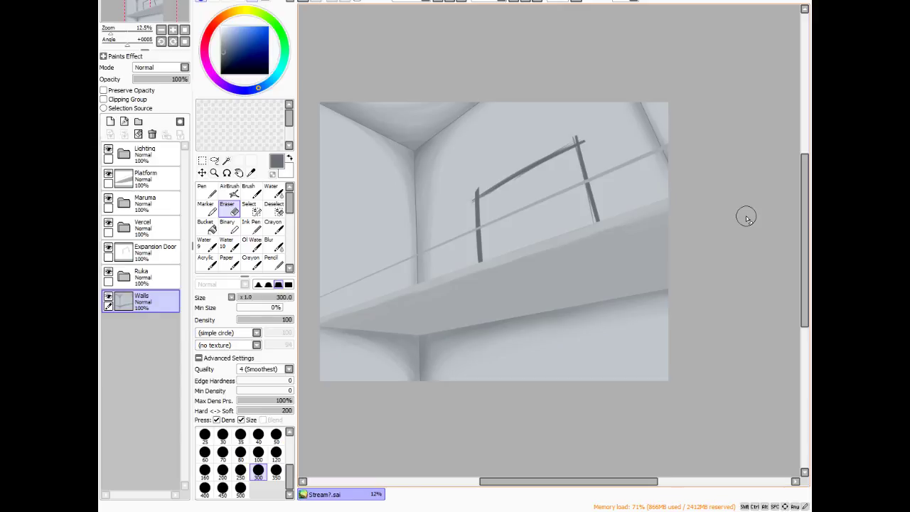
pyautogui.click(153, 252)
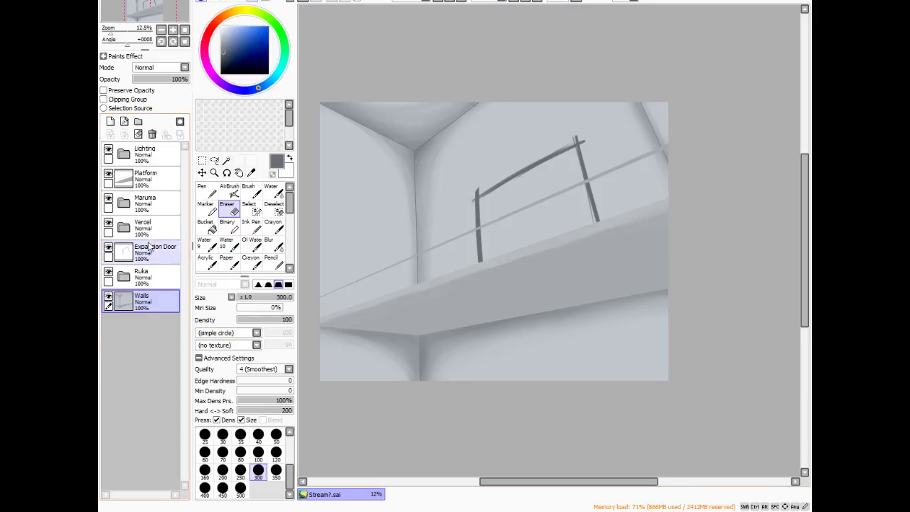
# - Place the Expansion Door layer in a new folder named Expansion Door and rename the layer itself Guideline
pyautogui.click(139, 123)
pyautogui.moveTo(156, 274); pyautogui.dragTo(157, 253)
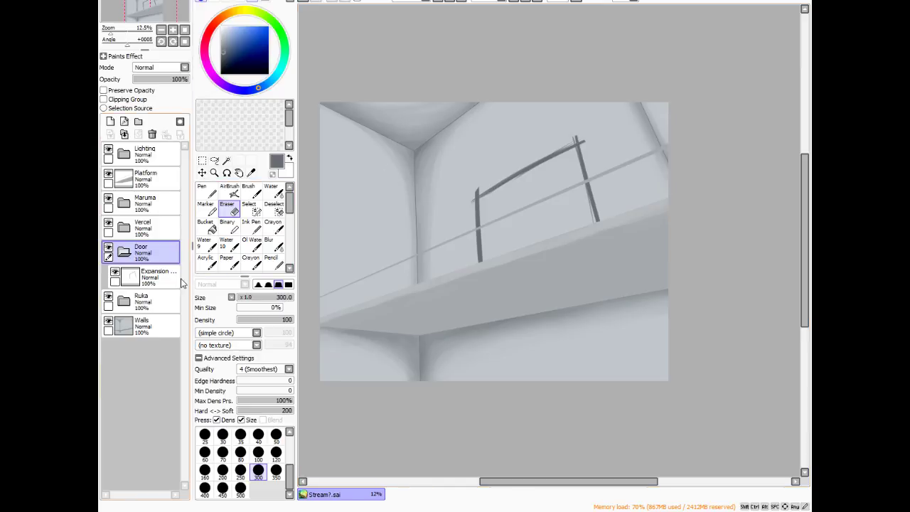
pyautogui.click(174, 281)
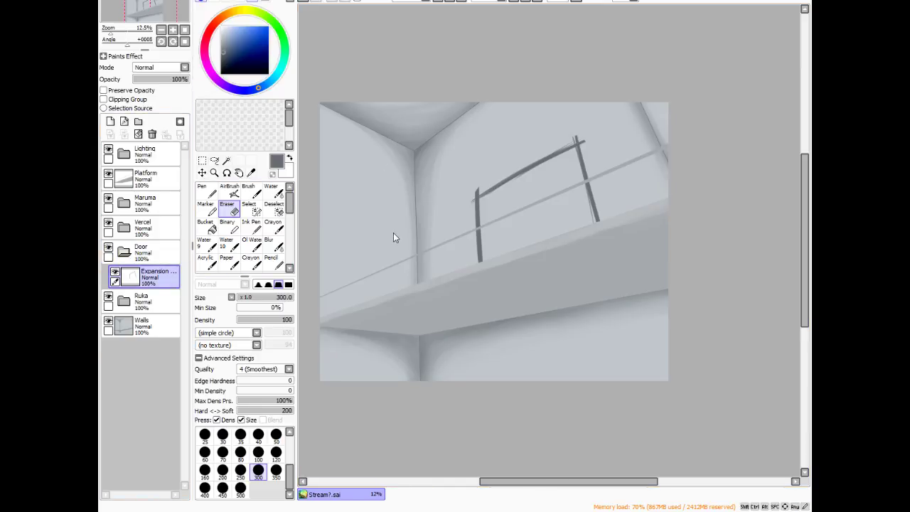
pyautogui.moveTo(142, 277); pyautogui.dragTo(145, 250)
pyautogui.click(150, 247)
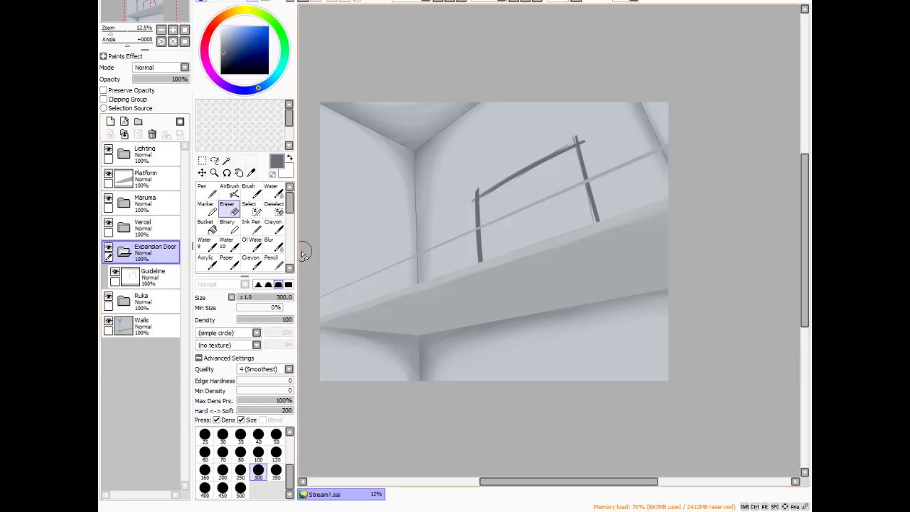
pyautogui.click(125, 252)
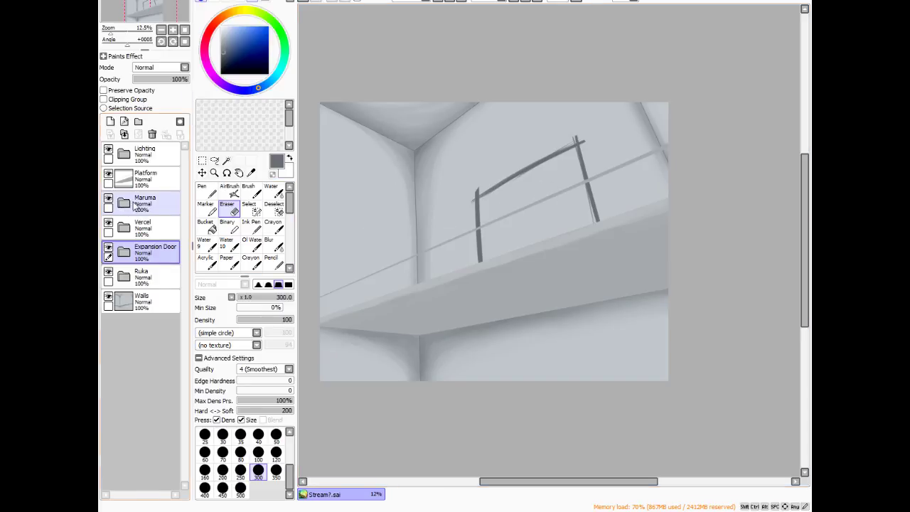
# - Select the Ruka folder and set up the Crayon with a dark red colour, size 160 and density 65
pyautogui.click(158, 207)
pyautogui.click(153, 230)
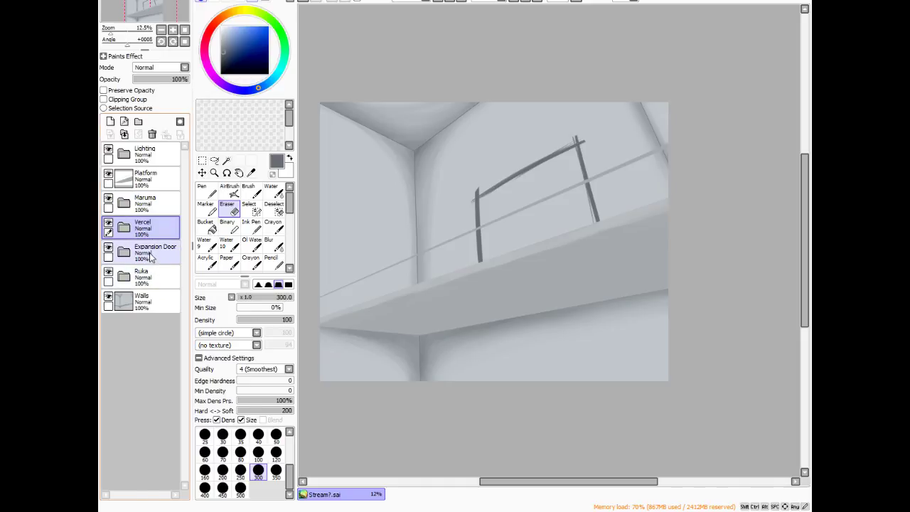
pyautogui.click(161, 277)
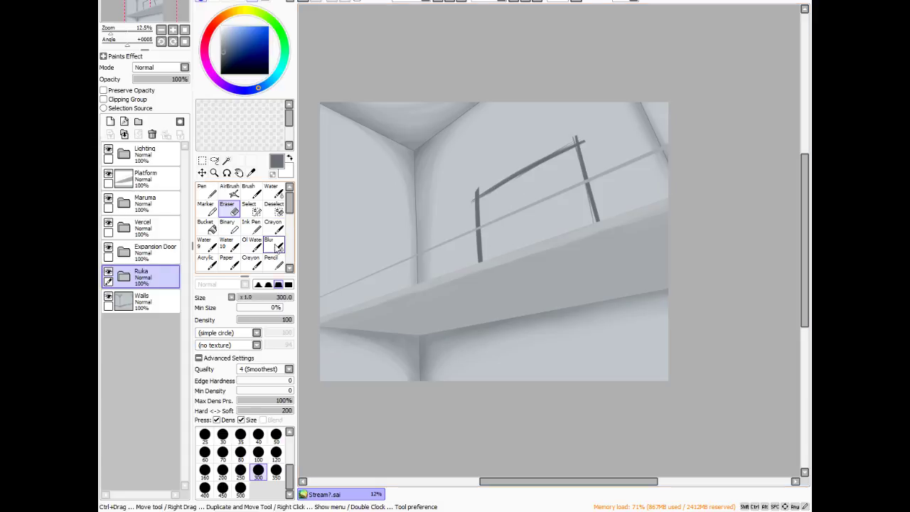
pyautogui.click(274, 226)
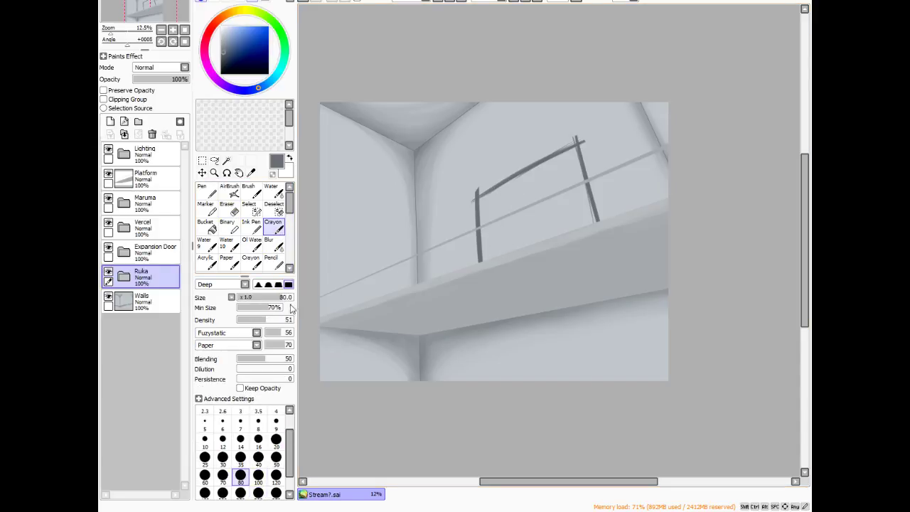
pyautogui.moveTo(207, 63)
pyautogui.mouseDown()
pyautogui.moveTo(205, 54)
pyautogui.moveTo(245, 46)
pyautogui.moveTo(206, 51)
pyautogui.moveTo(206, 40)
pyautogui.mouseUp()
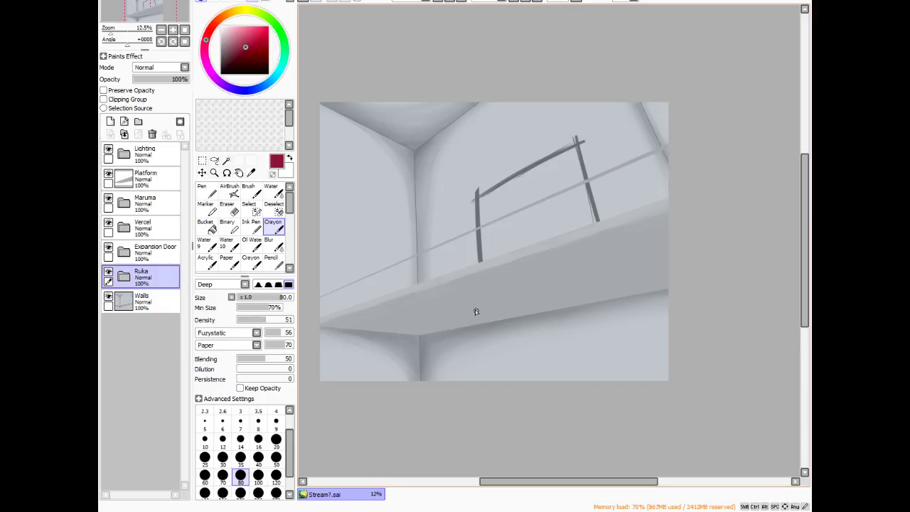
pyautogui.press(']')
pyautogui.press(']')
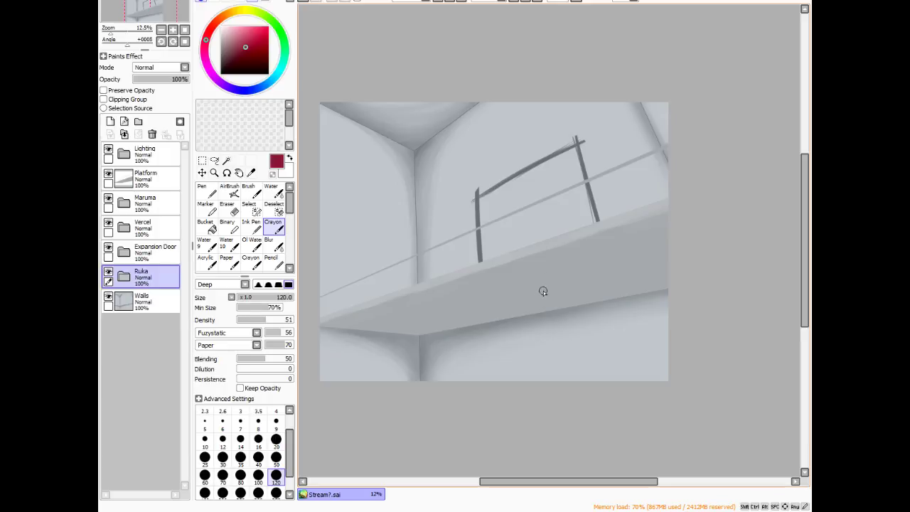
pyautogui.press(']')
pyautogui.click(274, 320)
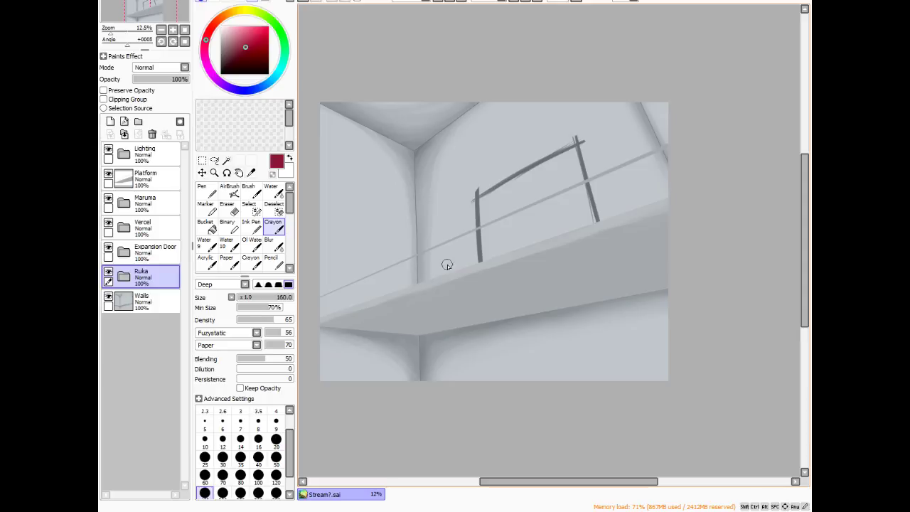
# - Try a dark red crayon stroke on Layer4 inside the Ruka folder, and undo it
pyautogui.click(419, 274)
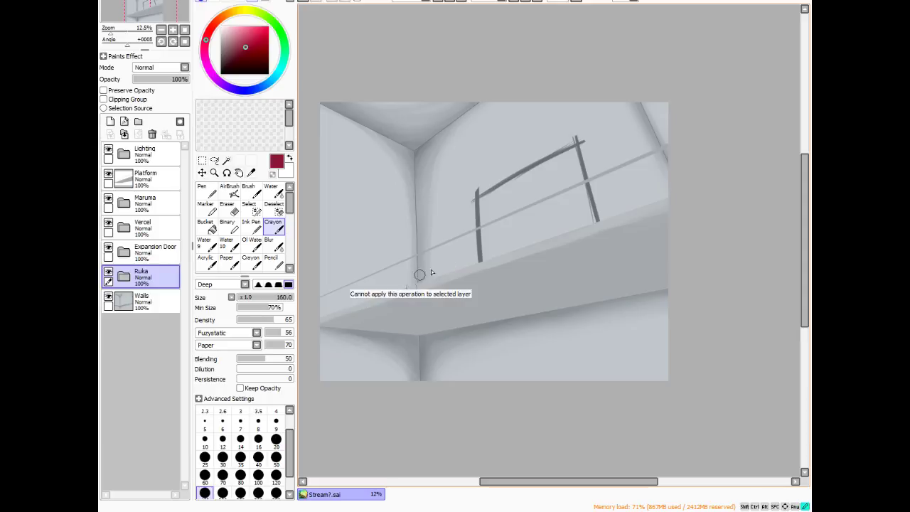
pyautogui.click(127, 280)
pyautogui.click(146, 302)
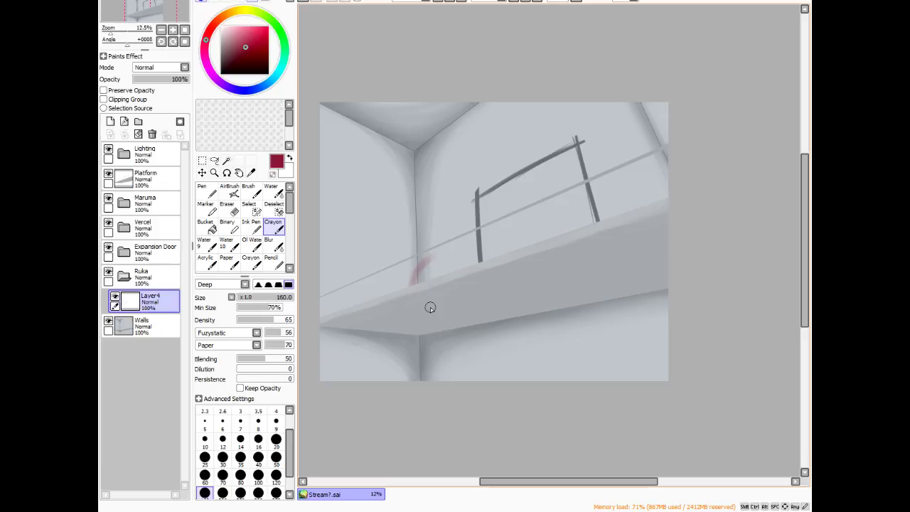
pyautogui.hotkey('ctrl', 'z')
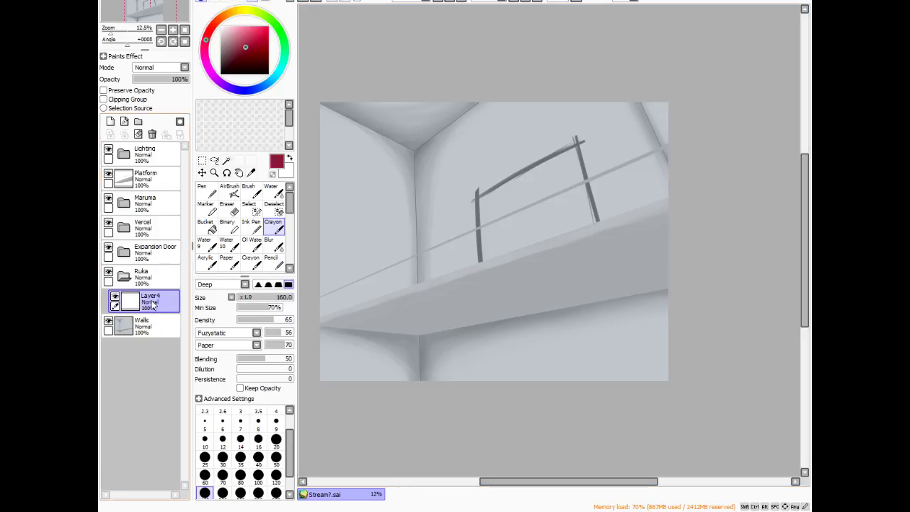
# - Move the Ruka folder directly above the Platform layer and make Layer4 inside it the active layer
pyautogui.click(158, 278)
pyautogui.click(126, 278)
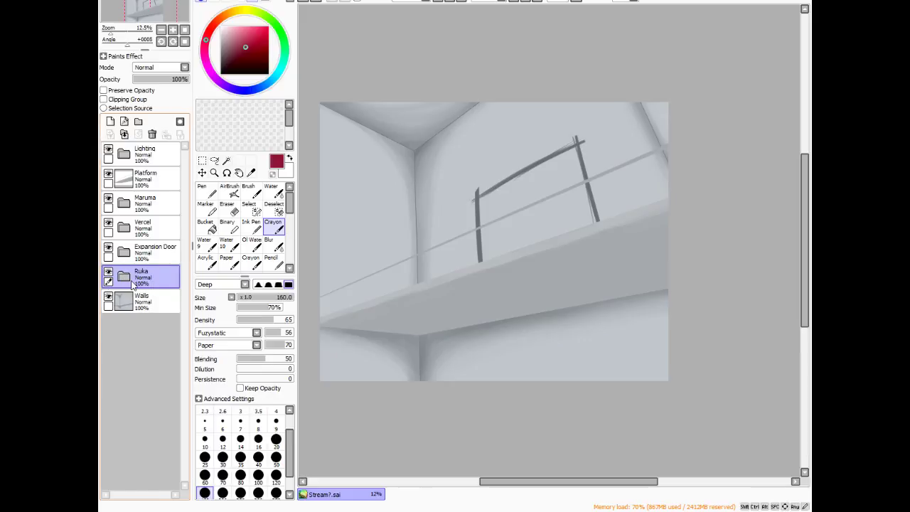
pyautogui.moveTo(169, 279); pyautogui.dragTo(170, 164)
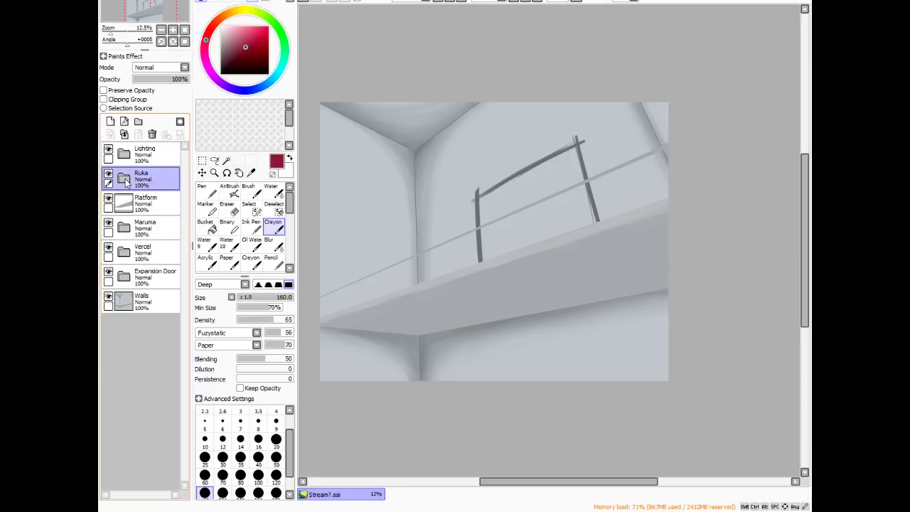
pyautogui.hotkey('ctrl', 'shift', 'n')
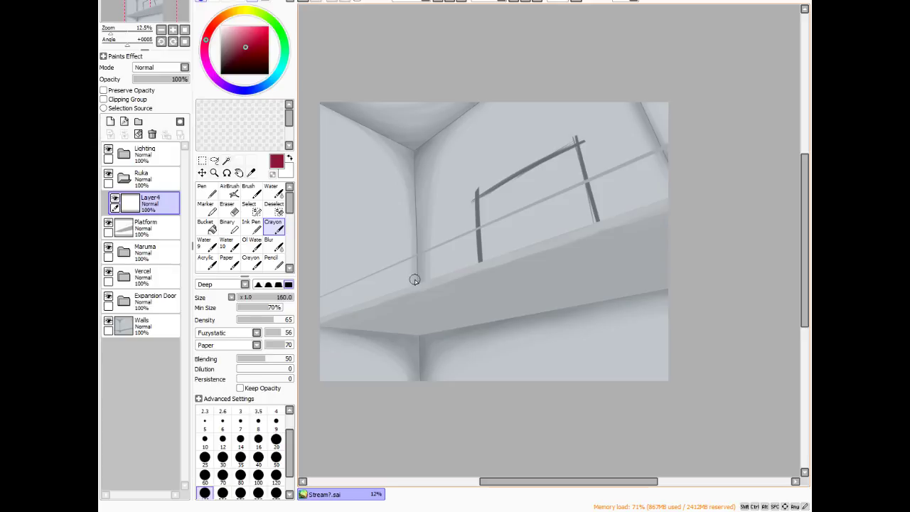
# - Sketch a round head with rough facial guidelines over the platform's near corner, reducing the Crayon to size 120 for the details
pyautogui.moveTo(415, 160); pyautogui.dragTo(418, 280)
pyautogui.moveTo(423, 239)
pyautogui.mouseDown()
pyautogui.moveTo(411, 274)
pyautogui.moveTo(387, 268)
pyautogui.moveTo(393, 260)
pyautogui.moveTo(425, 302)
pyautogui.moveTo(386, 288)
pyautogui.moveTo(429, 299)
pyautogui.moveTo(449, 257)
pyautogui.moveTo(432, 242)
pyautogui.moveTo(416, 314)
pyautogui.mouseUp()
pyautogui.moveTo(435, 245)
pyautogui.mouseDown()
pyautogui.moveTo(454, 273)
pyautogui.moveTo(426, 314)
pyautogui.mouseUp()
pyautogui.moveTo(433, 259)
pyautogui.mouseDown()
pyautogui.moveTo(409, 277)
pyautogui.moveTo(426, 261)
pyautogui.moveTo(424, 249)
pyautogui.moveTo(442, 270)
pyautogui.mouseUp()
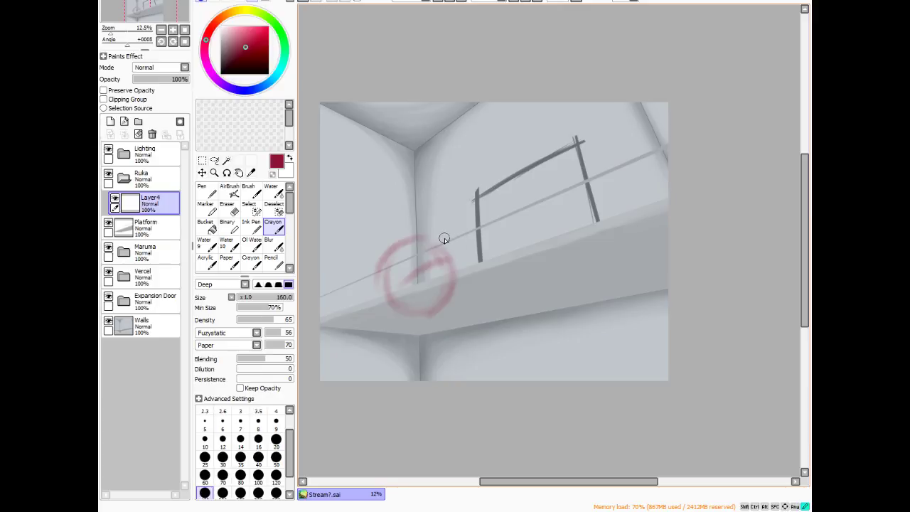
pyautogui.moveTo(477, 214); pyautogui.dragTo(474, 229)
pyautogui.press('[')
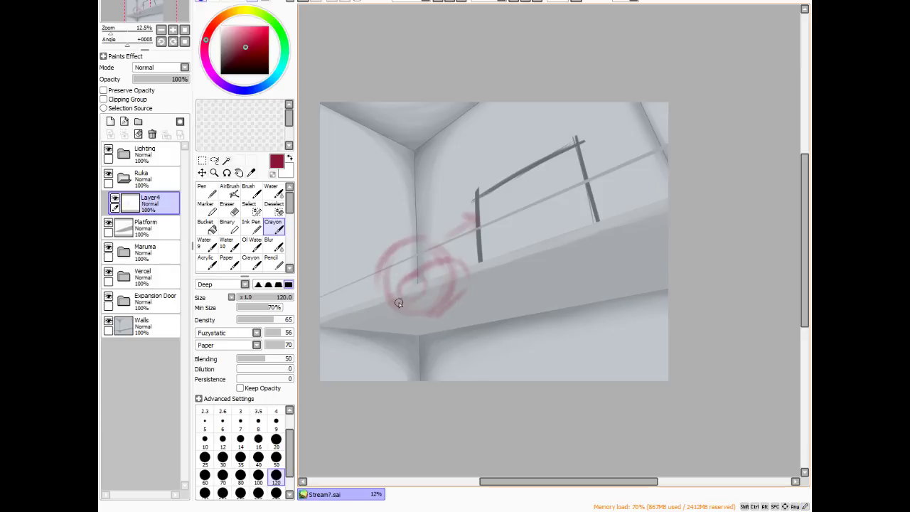
pyautogui.moveTo(400, 296); pyautogui.dragTo(431, 310)
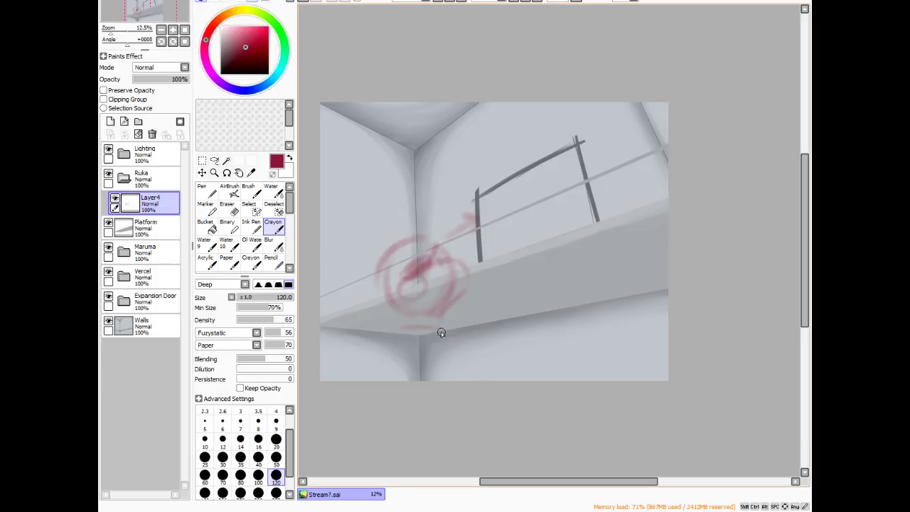
# - Sketch the figure's shoulders, upper arms and torso below the head, running down to the canvas edge
pyautogui.moveTo(449, 343)
pyautogui.mouseDown()
pyautogui.moveTo(463, 358)
pyautogui.moveTo(467, 337)
pyautogui.moveTo(485, 374)
pyautogui.mouseUp()
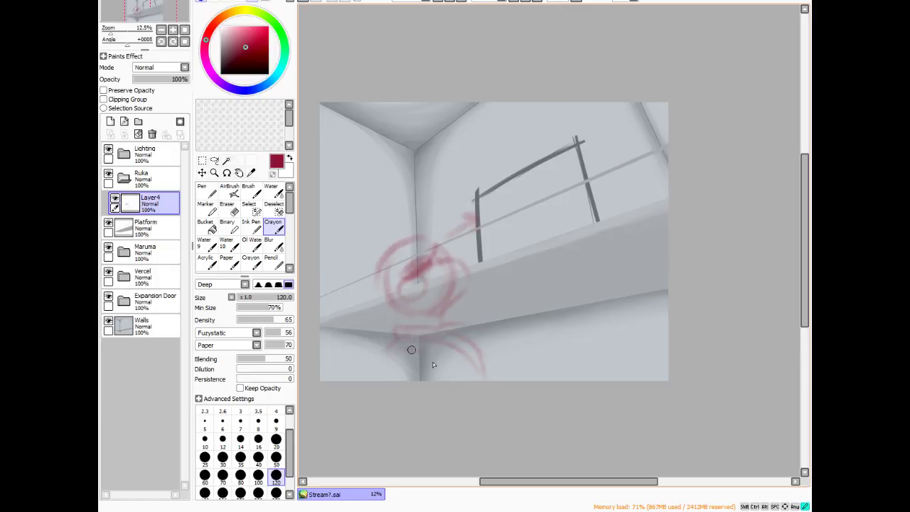
pyautogui.moveTo(424, 353); pyautogui.dragTo(434, 374)
pyautogui.moveTo(384, 355)
pyautogui.mouseDown()
pyautogui.moveTo(370, 376)
pyautogui.moveTo(401, 337)
pyautogui.mouseUp()
pyautogui.moveTo(366, 327)
pyautogui.mouseDown()
pyautogui.moveTo(357, 331)
pyautogui.moveTo(377, 347)
pyautogui.moveTo(363, 351)
pyautogui.mouseUp()
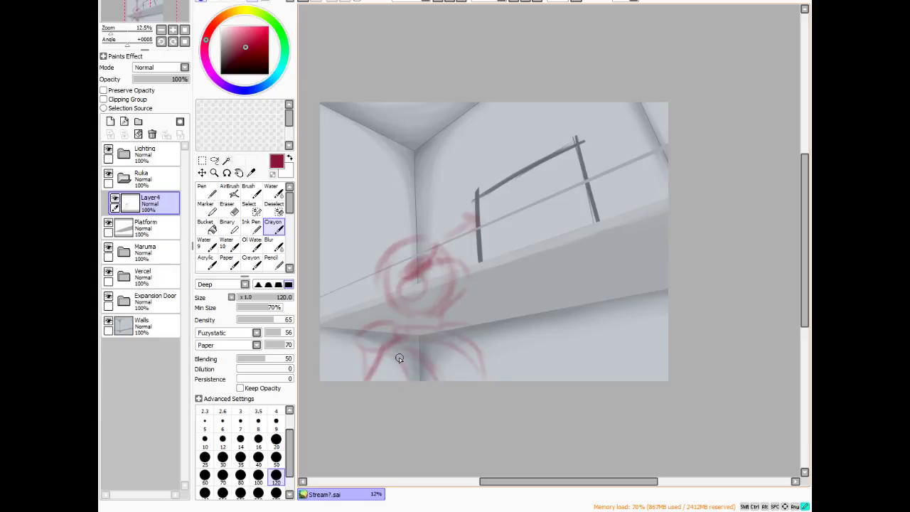
pyautogui.moveTo(462, 332); pyautogui.dragTo(494, 364)
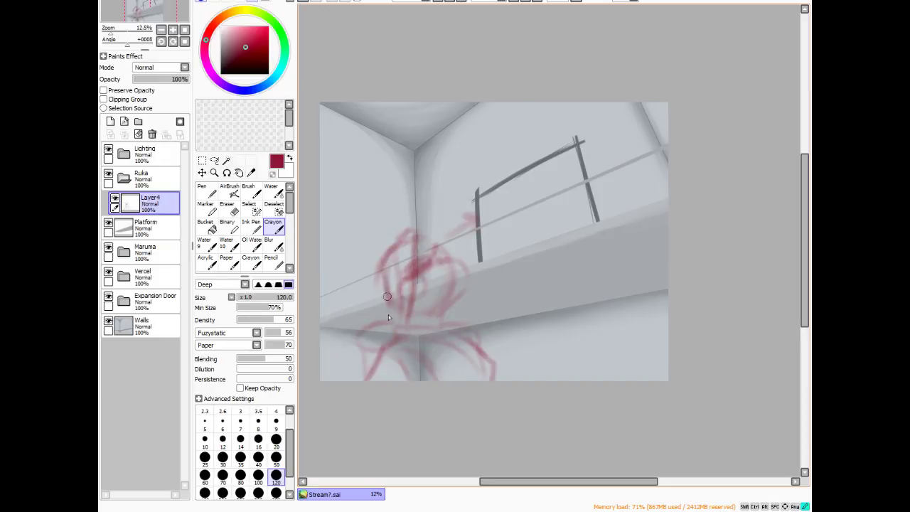
# - Sketch the hair around the figure's head, with long strands at both sides and spikes on the outer edge
pyautogui.moveTo(379, 262)
pyautogui.mouseDown()
pyautogui.moveTo(368, 297)
pyautogui.moveTo(380, 306)
pyautogui.moveTo(367, 273)
pyautogui.moveTo(386, 248)
pyautogui.mouseUp()
pyautogui.moveTo(368, 274)
pyautogui.mouseDown()
pyautogui.moveTo(388, 247)
pyautogui.moveTo(425, 237)
pyautogui.mouseUp()
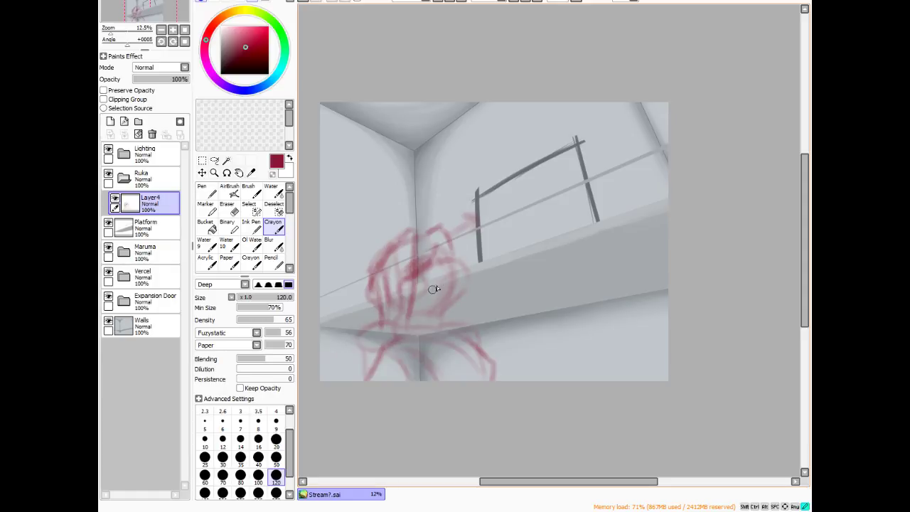
pyautogui.moveTo(424, 290); pyautogui.dragTo(430, 321)
pyautogui.moveTo(425, 304); pyautogui.dragTo(431, 328)
pyautogui.moveTo(451, 295); pyautogui.dragTo(446, 327)
pyautogui.moveTo(372, 298)
pyautogui.mouseDown()
pyautogui.moveTo(359, 273)
pyautogui.moveTo(362, 280)
pyautogui.mouseUp()
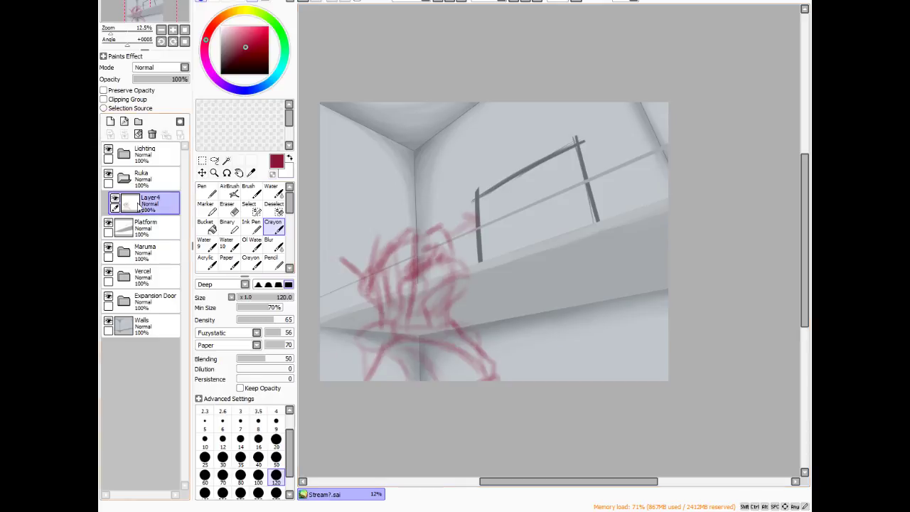
# - Rename Layer4 in the Ruka folder as Guideline and airbrush a solid dark red dot at size 200 beside the figure
pyautogui.click(124, 182)
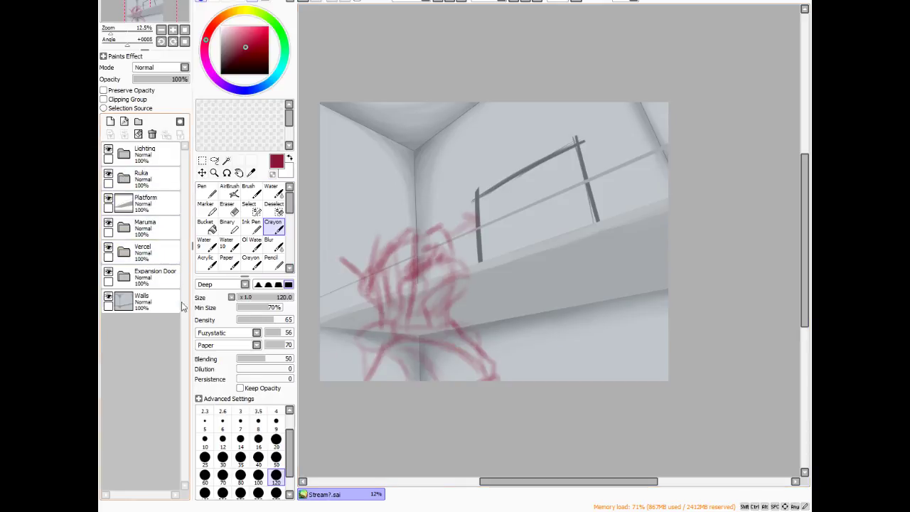
pyautogui.click(125, 251)
pyautogui.click(153, 277)
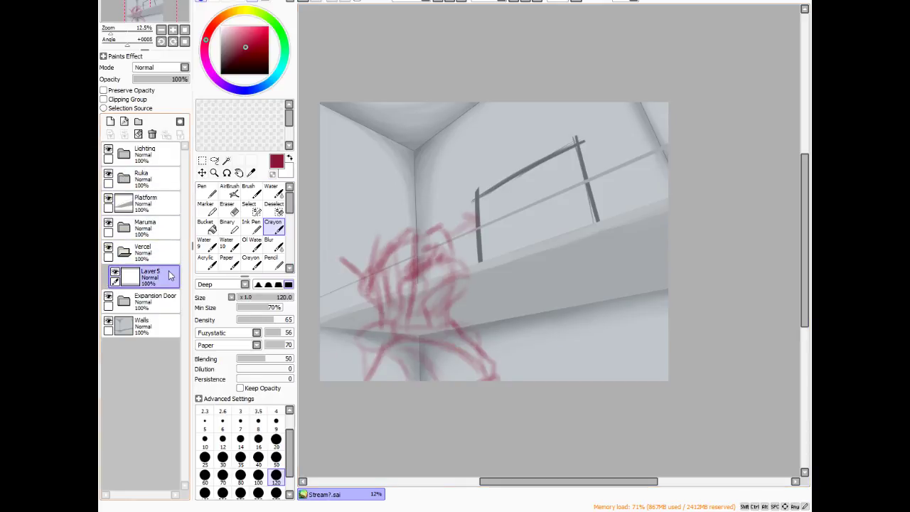
pyautogui.click(140, 185)
pyautogui.click(126, 178)
pyautogui.click(146, 205)
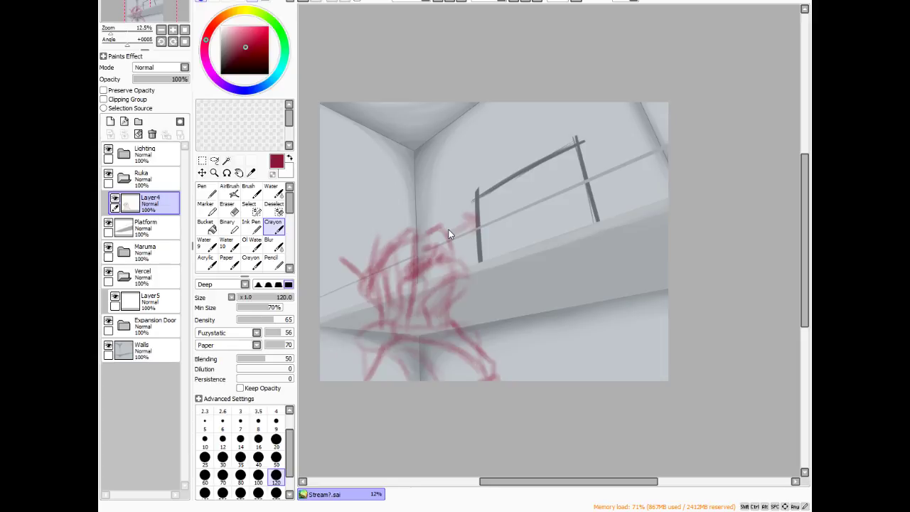
pyautogui.press('Return')
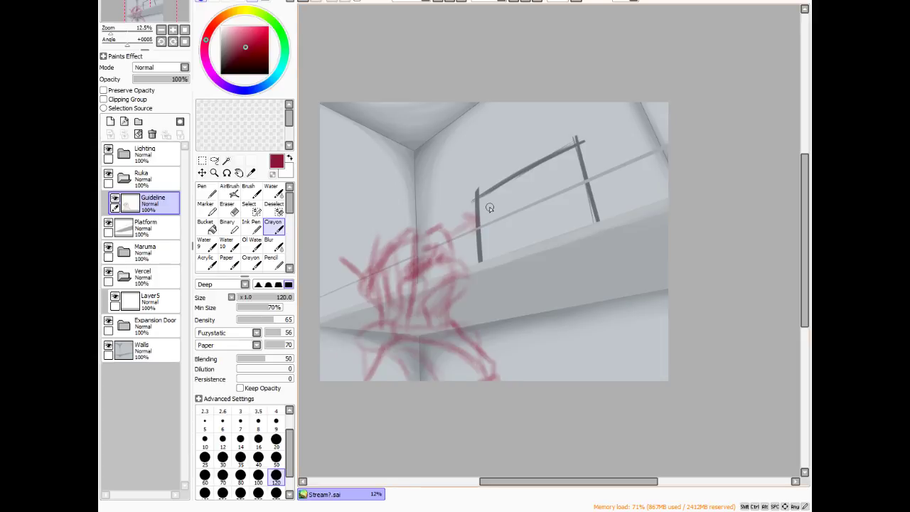
pyautogui.click(229, 189)
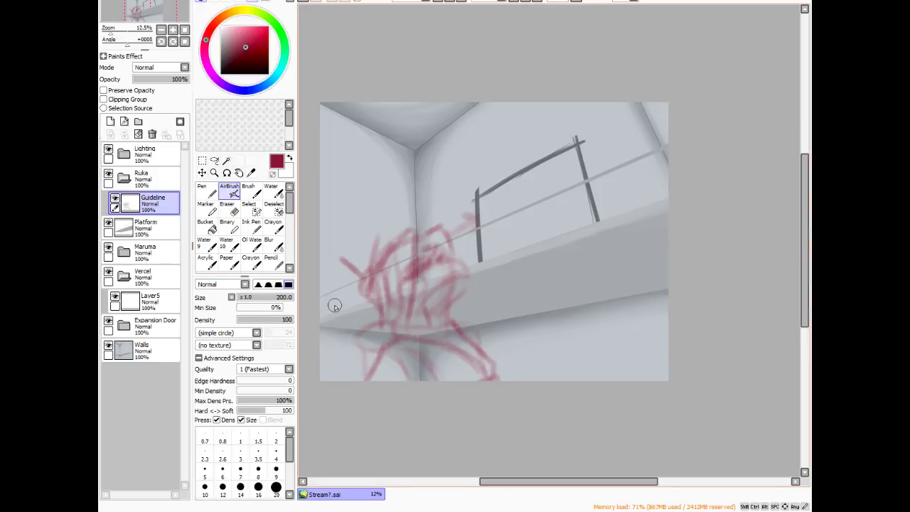
pyautogui.moveTo(336, 307); pyautogui.dragTo(337, 304)
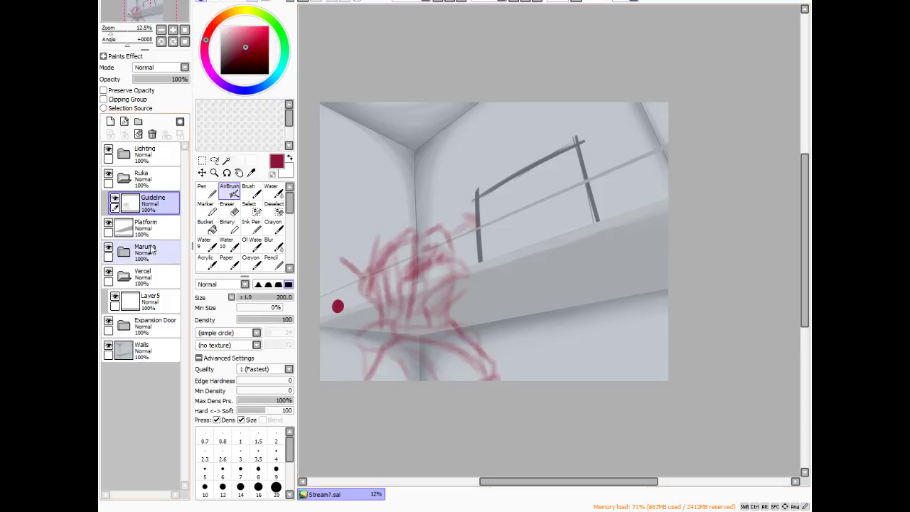
# - Switch to Layer5 in the Vercel folder and set up the Crayon with a golden yellow colour
pyautogui.click(129, 182)
pyautogui.click(145, 276)
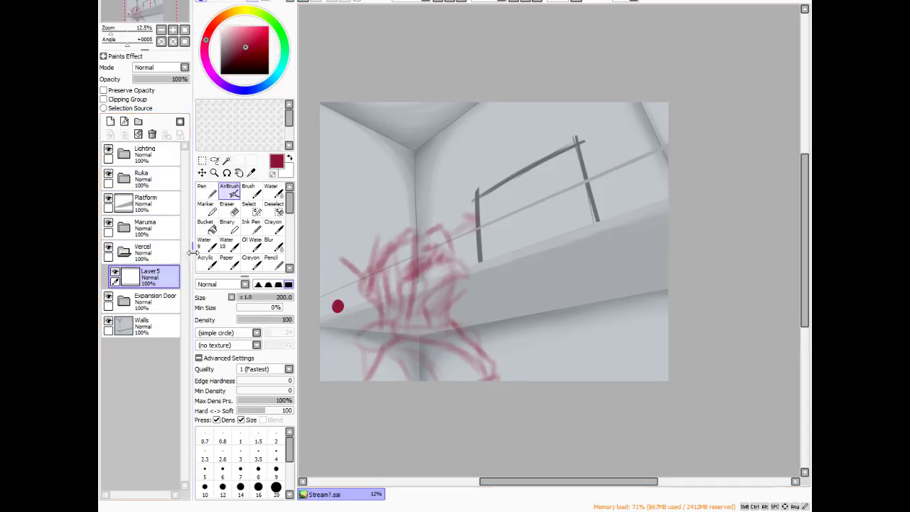
pyautogui.moveTo(227, 15)
pyautogui.mouseDown()
pyautogui.moveTo(237, 12)
pyautogui.moveTo(246, 39)
pyautogui.mouseUp()
pyautogui.click(243, 35)
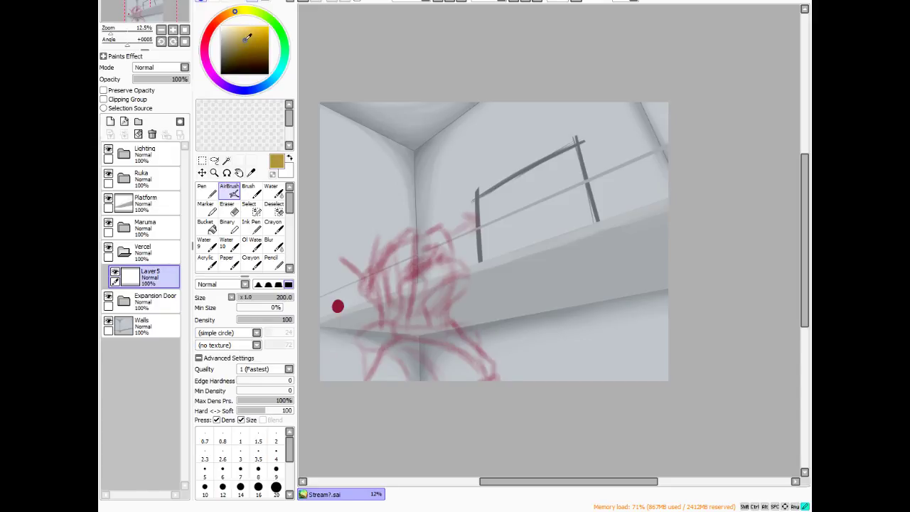
pyautogui.click(273, 226)
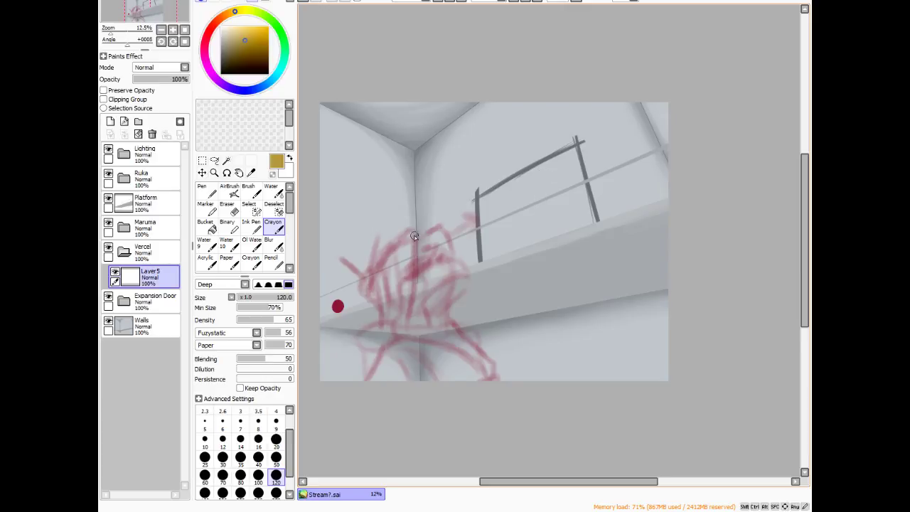
# - Return to the Guideline layer in the Ruka folder and sample the dark red from the painted dot
pyautogui.click(125, 178)
pyautogui.click(145, 204)
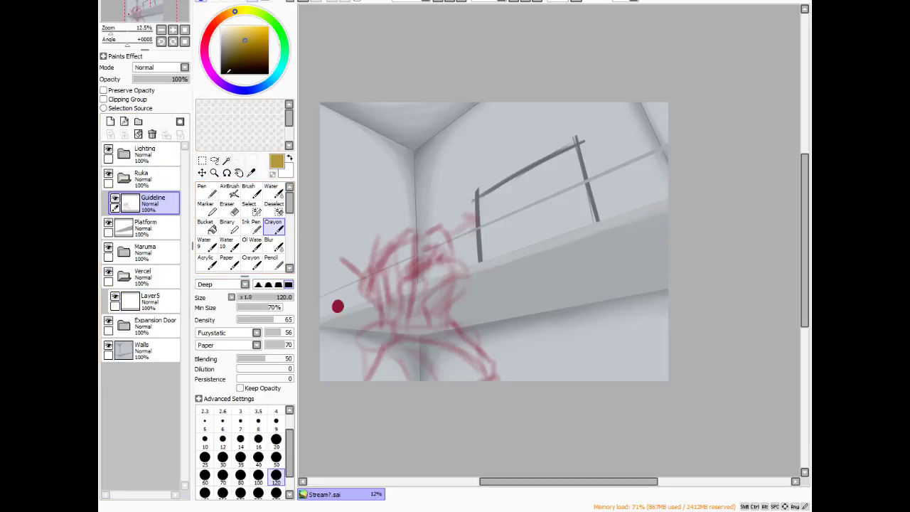
pyautogui.keyDown('alt'); pyautogui.click(337, 306); pyautogui.keyUp('alt')
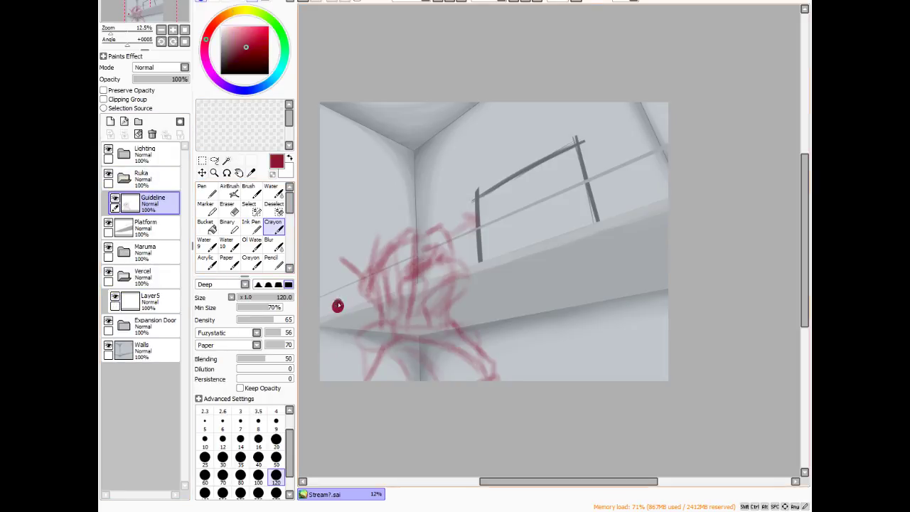
# - Airbrush a solid black oval at size 200 on the front of the platform in the Guideline layer
pyautogui.press('d')
pyautogui.scroll(4, 501, 332)
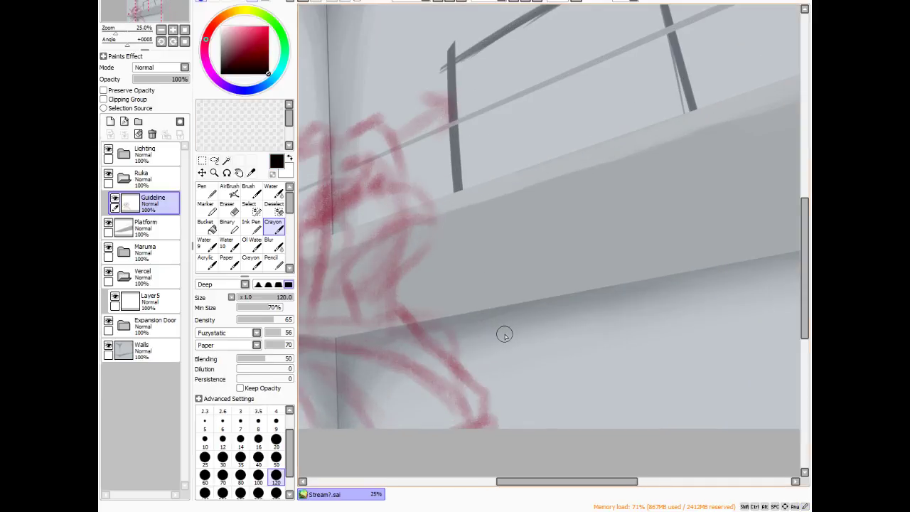
pyautogui.press('v')
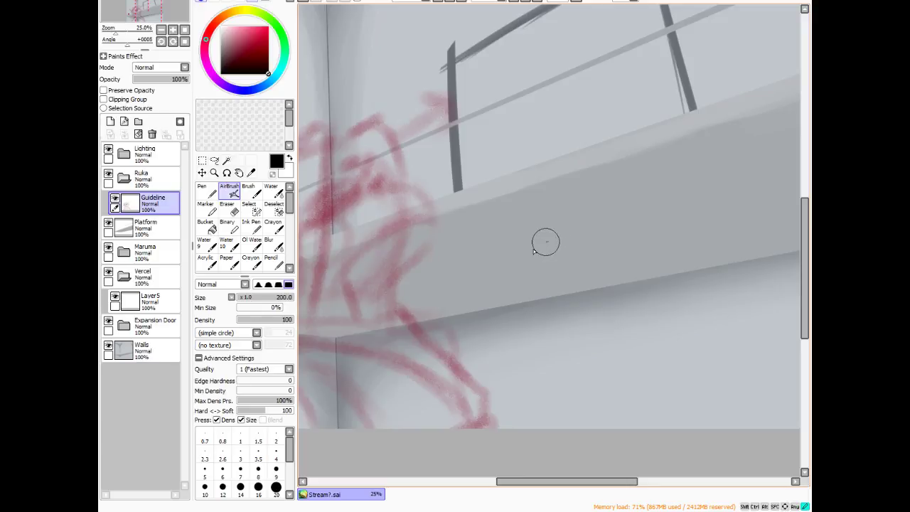
pyautogui.moveTo(567, 235)
pyautogui.mouseDown()
pyautogui.moveTo(531, 252)
pyautogui.moveTo(564, 241)
pyautogui.moveTo(531, 259)
pyautogui.moveTo(553, 237)
pyautogui.moveTo(572, 244)
pyautogui.moveTo(528, 259)
pyautogui.moveTo(573, 242)
pyautogui.moveTo(569, 256)
pyautogui.moveTo(536, 270)
pyautogui.moveTo(530, 260)
pyautogui.moveTo(571, 242)
pyautogui.moveTo(575, 249)
pyautogui.moveTo(524, 265)
pyautogui.mouseUp()
pyautogui.click(227, 206)
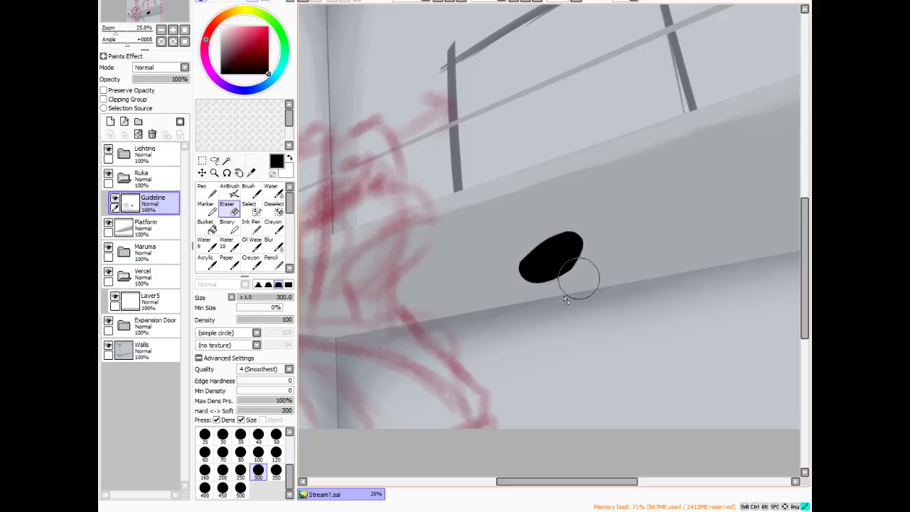
pyautogui.click(229, 191)
# - Sample the dark red from the dot beside the figure and airbrush three red spots inside the black oval
pyautogui.moveTo(523, 482)
pyautogui.mouseDown()
pyautogui.moveTo(490, 478)
pyautogui.moveTo(461, 445)
pyautogui.mouseUp()
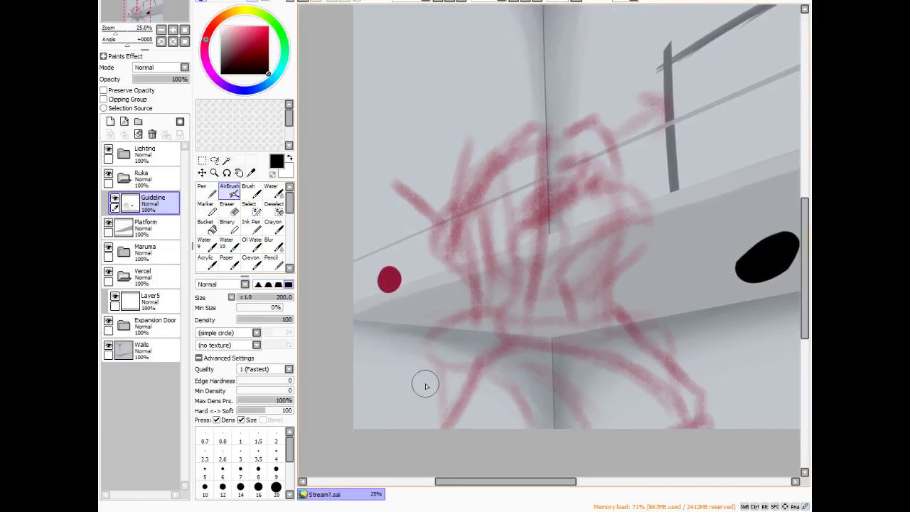
pyautogui.keyDown('alt'); pyautogui.click(392, 283); pyautogui.keyUp('alt')
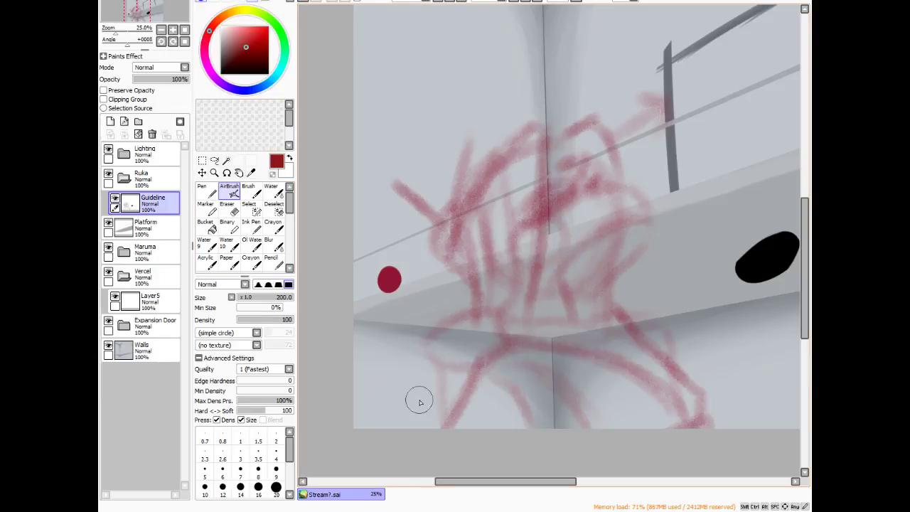
pyautogui.moveTo(485, 481); pyautogui.dragTo(537, 465)
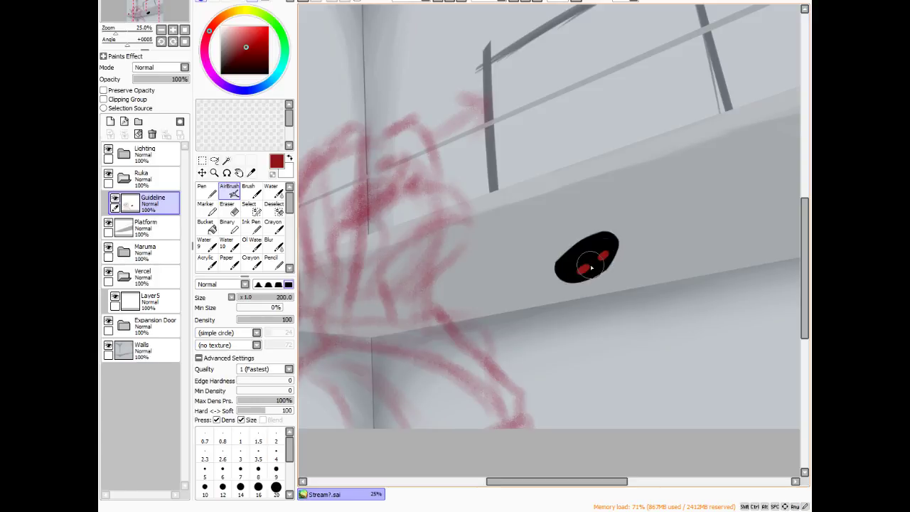
pyautogui.moveTo(584, 248); pyautogui.dragTo(587, 253)
pyautogui.moveTo(583, 271); pyautogui.dragTo(576, 274)
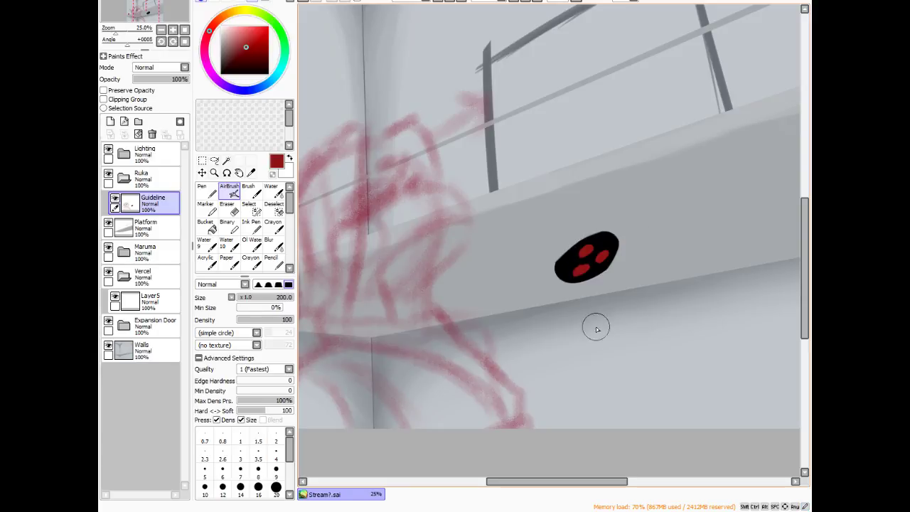
pyautogui.scroll(-1, 521, 361)
pyautogui.scroll(-1, 504, 400)
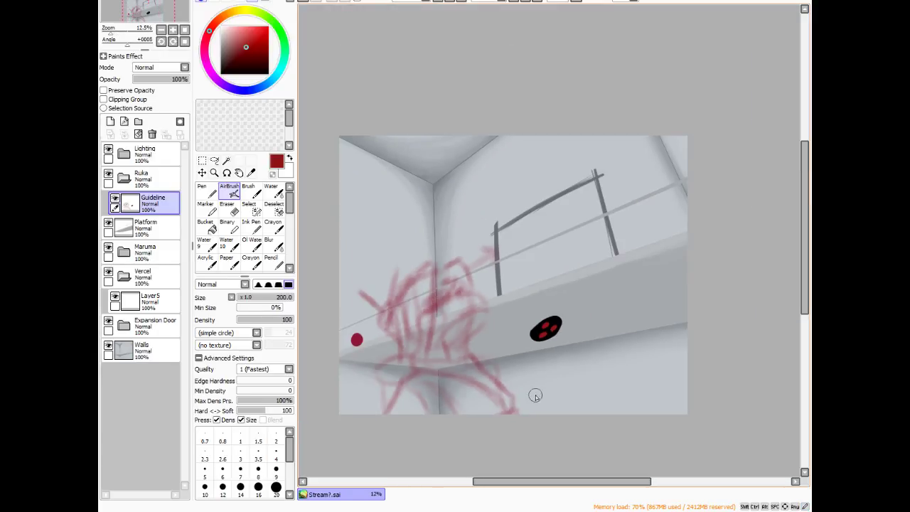
# - Collapse the Ruka folder and, on Layer5 in the Vercel folder, airbrush a black oval on the wall beside the rail, sampling its black from the platform oval
pyautogui.scroll(1, 552, 265)
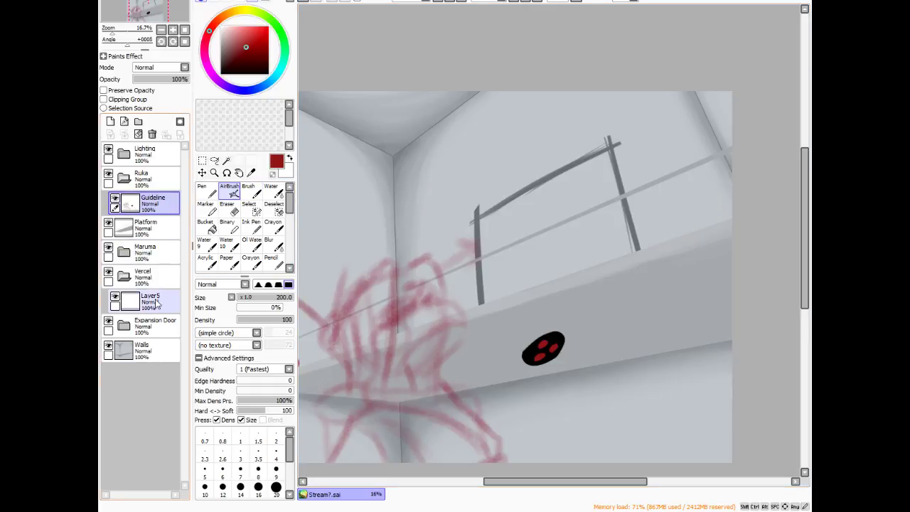
pyautogui.click(126, 179)
pyautogui.click(154, 275)
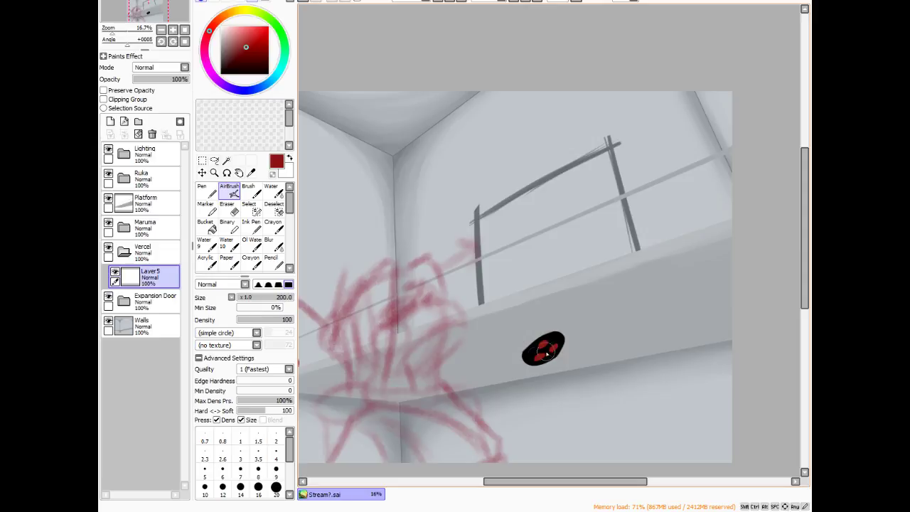
pyautogui.keyDown('alt'); pyautogui.click(540, 353); pyautogui.keyUp('alt')
pyautogui.moveTo(541, 352); pyautogui.dragTo(540, 350)
pyautogui.moveTo(665, 142); pyautogui.dragTo(664, 145)
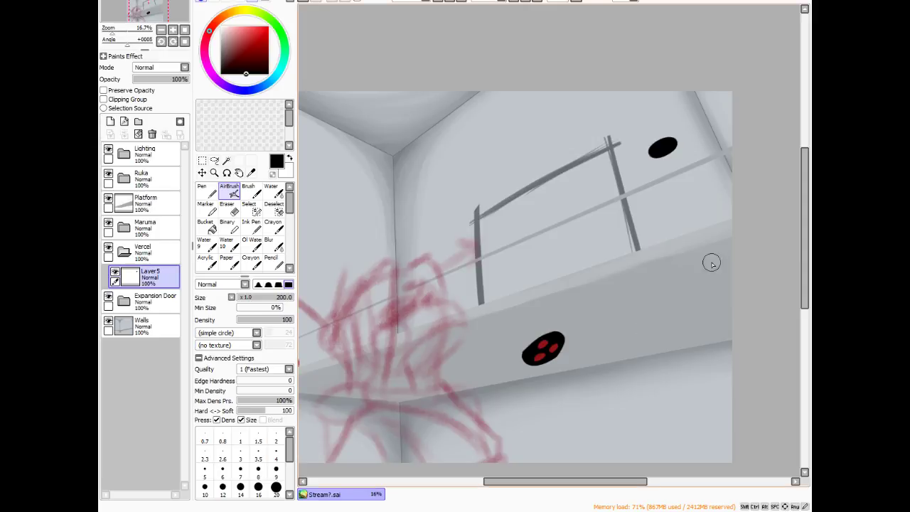
# - Choose a muted golden yellow colour and reduce the airbrush size to 80
pyautogui.scroll(2, 706, 136)
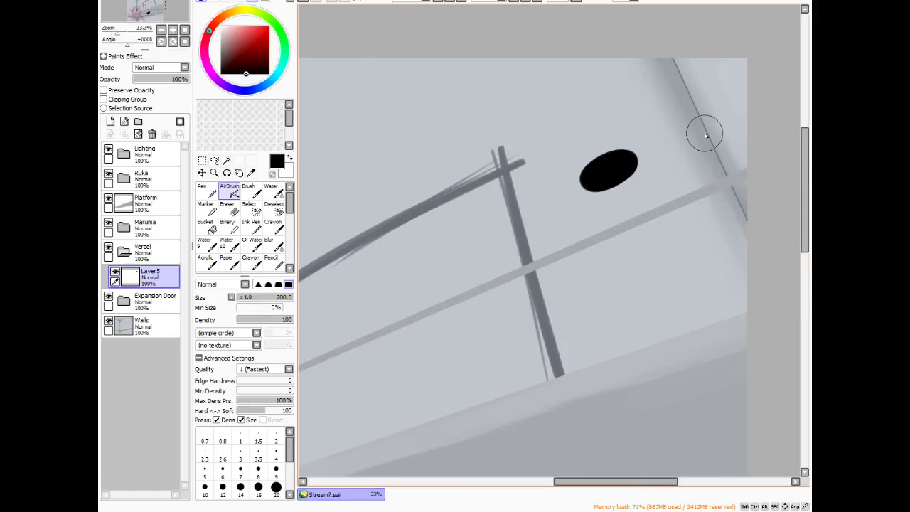
pyautogui.click(231, 13)
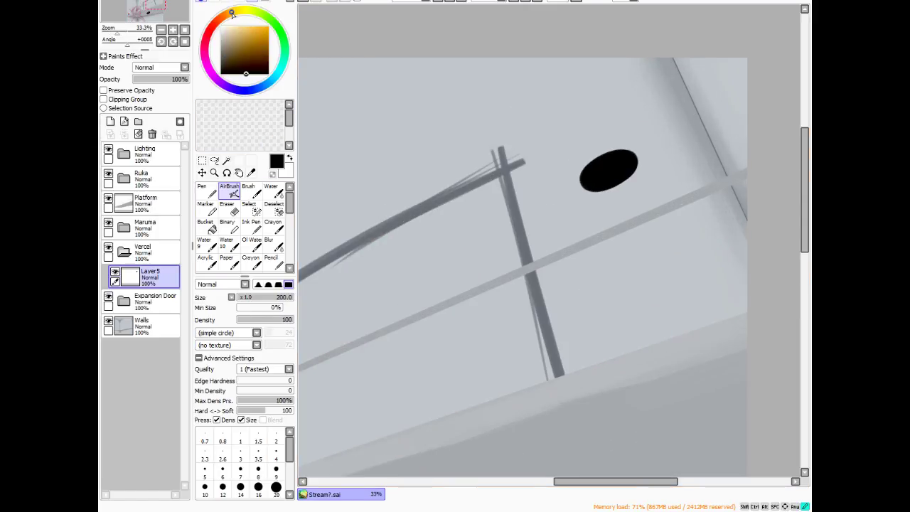
pyautogui.click(243, 33)
pyautogui.click(250, 35)
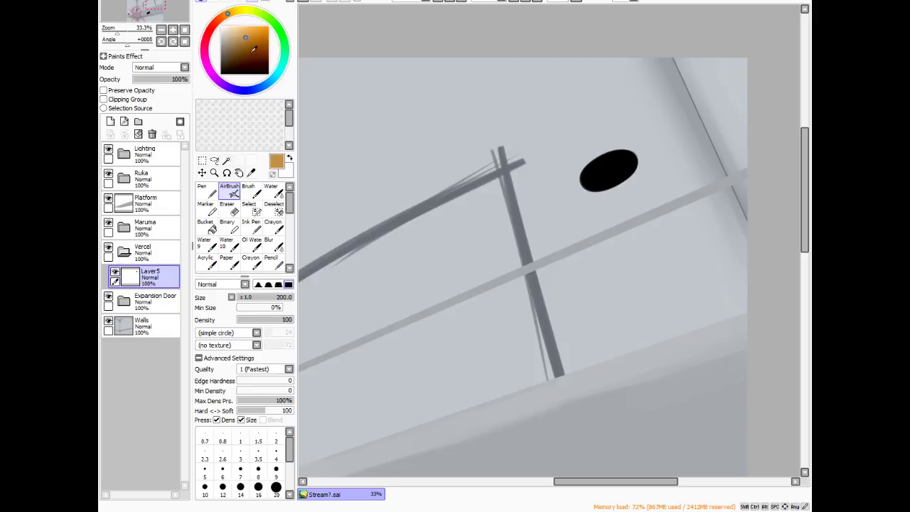
pyautogui.moveTo(240, 37); pyautogui.dragTo(242, 40)
pyautogui.click(238, 10)
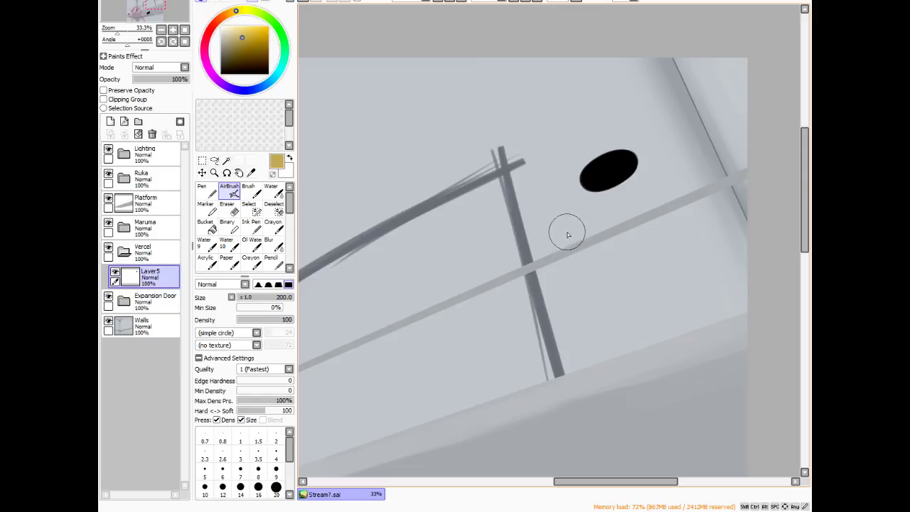
pyautogui.press('[')
pyautogui.press('[')
pyautogui.press('[')
pyautogui.press('[')
pyautogui.press('[')
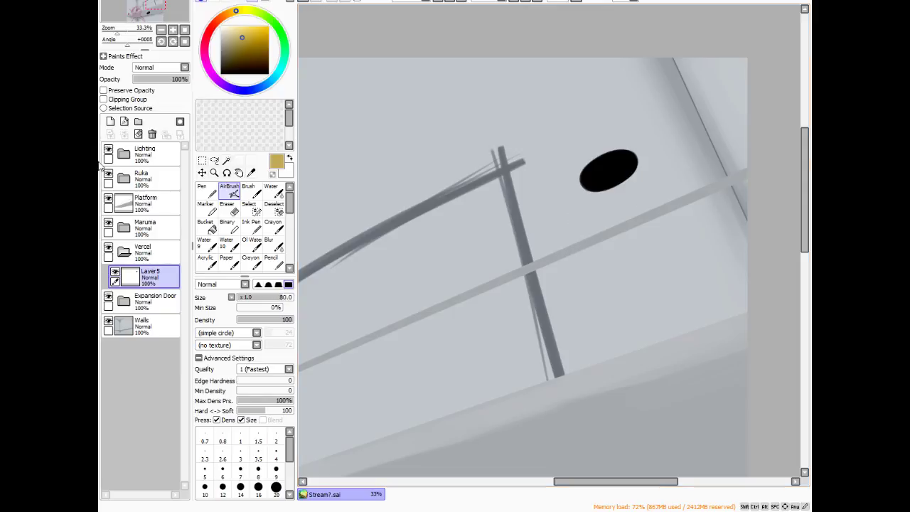
# - Add a layer above Layer5 and airbrush a yellow emblem on the black oval: a thin centre line, an arch and two spots on each side
pyautogui.click(226, 173)
pyautogui.moveTo(360, 218); pyautogui.dragTo(368, 142)
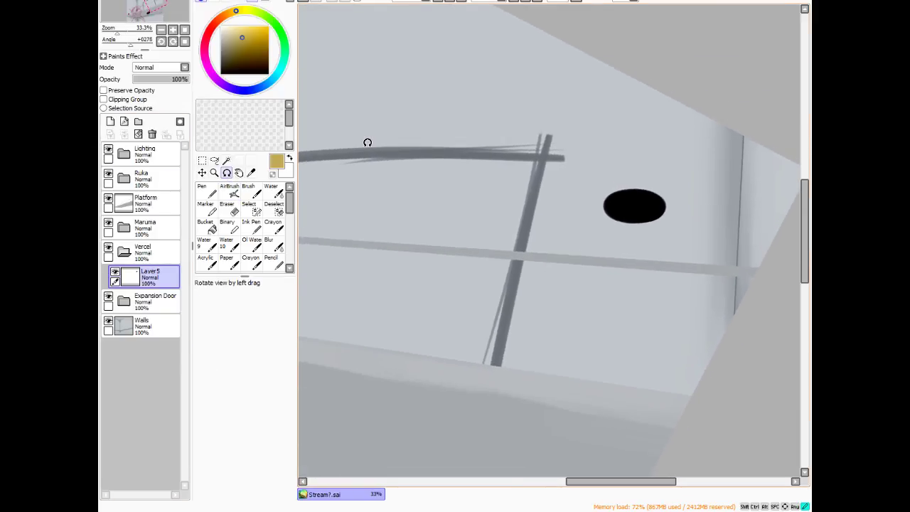
pyautogui.click(229, 190)
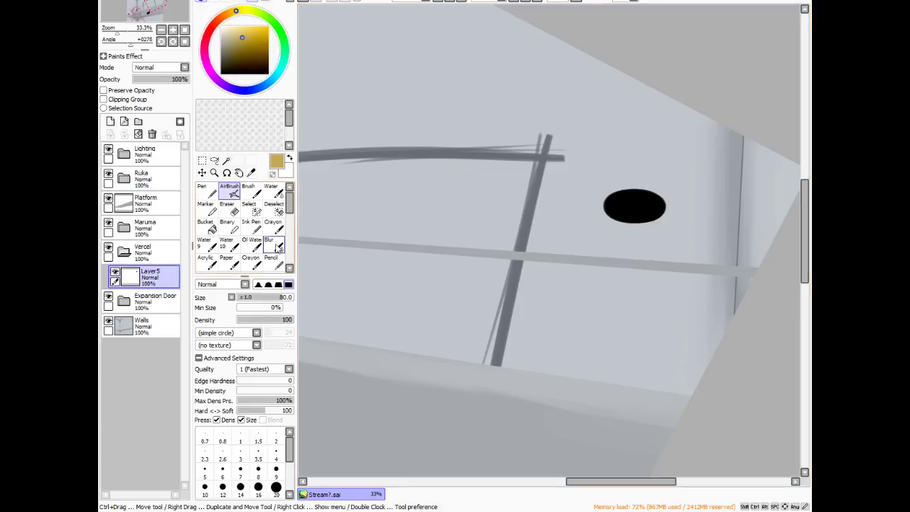
pyautogui.click(110, 121)
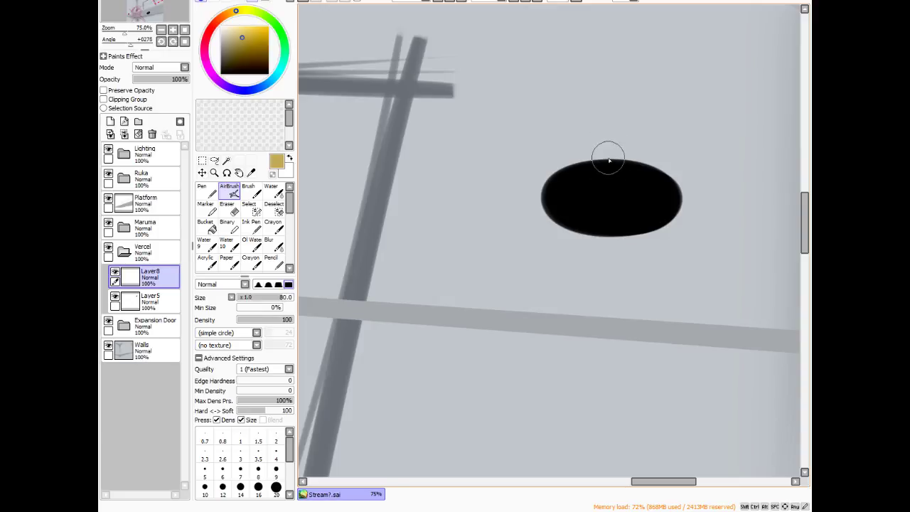
pyautogui.moveTo(611, 233)
pyautogui.mouseDown()
pyautogui.moveTo(609, 145)
pyautogui.moveTo(610, 288)
pyautogui.moveTo(611, 138)
pyautogui.moveTo(604, 262)
pyautogui.mouseUp()
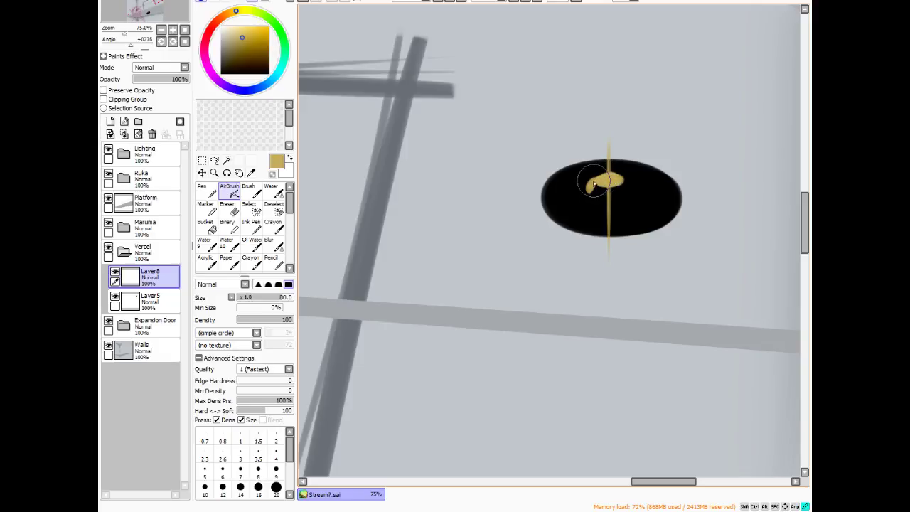
pyautogui.moveTo(594, 184); pyautogui.dragTo(589, 209)
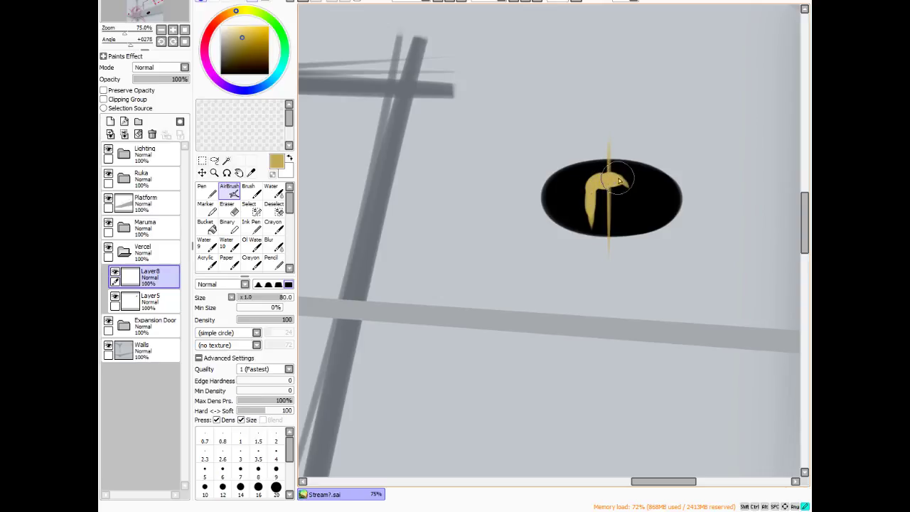
pyautogui.moveTo(624, 186)
pyautogui.mouseDown()
pyautogui.moveTo(627, 226)
pyautogui.moveTo(618, 178)
pyautogui.moveTo(559, 189)
pyautogui.moveTo(572, 186)
pyautogui.moveTo(572, 217)
pyautogui.moveTo(566, 206)
pyautogui.mouseUp()
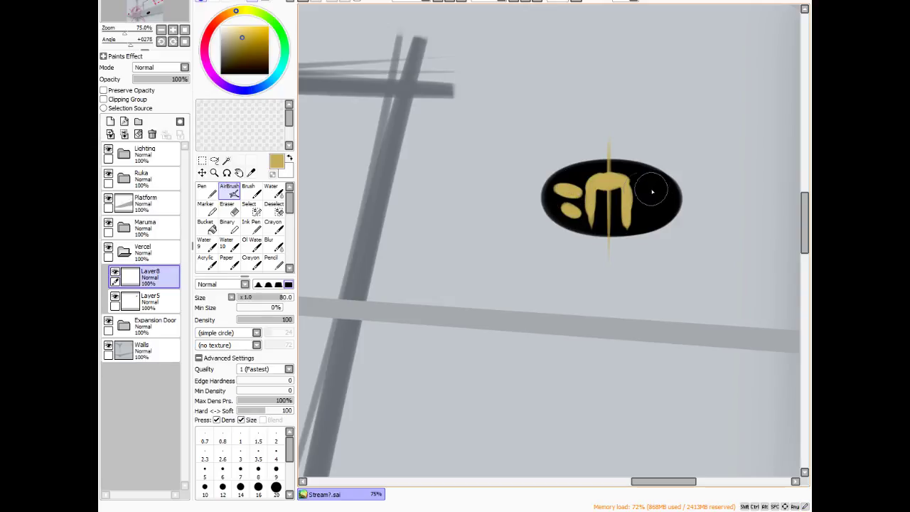
pyautogui.moveTo(641, 195)
pyautogui.mouseDown()
pyautogui.moveTo(650, 200)
pyautogui.moveTo(643, 193)
pyautogui.moveTo(644, 218)
pyautogui.moveTo(652, 214)
pyautogui.mouseUp()
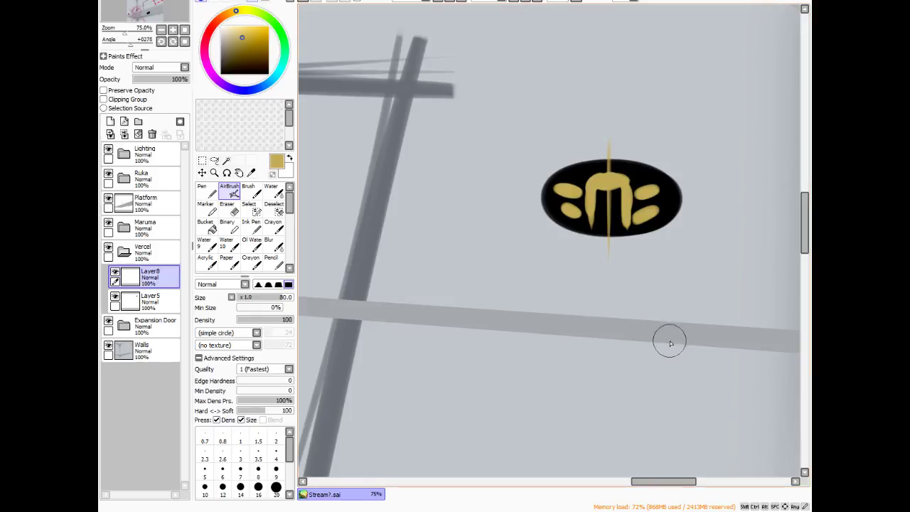
# - Erase the vertical centre line from the yellow emblem with the Eraser at size 50, splitting the arch in two
pyautogui.press('e')
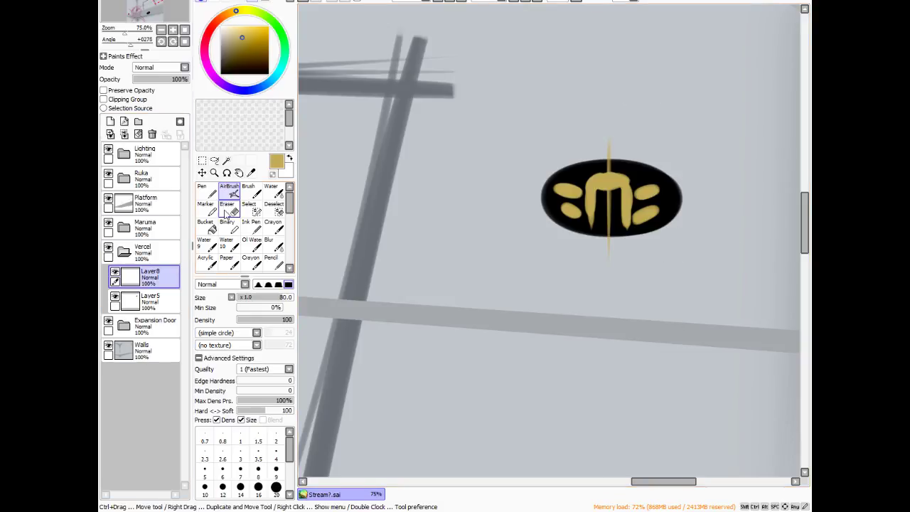
pyautogui.press('[')
pyautogui.press('[')
pyautogui.press('[')
pyautogui.press('[')
pyautogui.press('[')
pyautogui.press('[')
pyautogui.press('[')
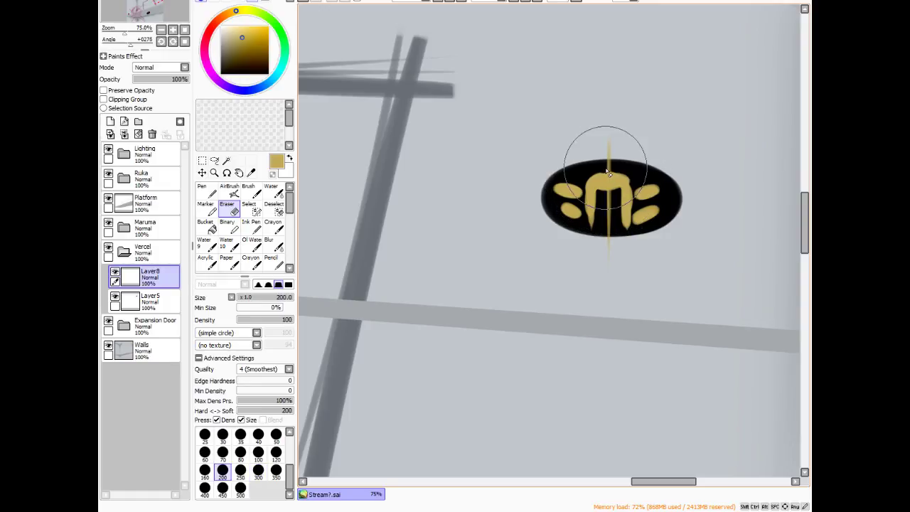
pyautogui.press('[')
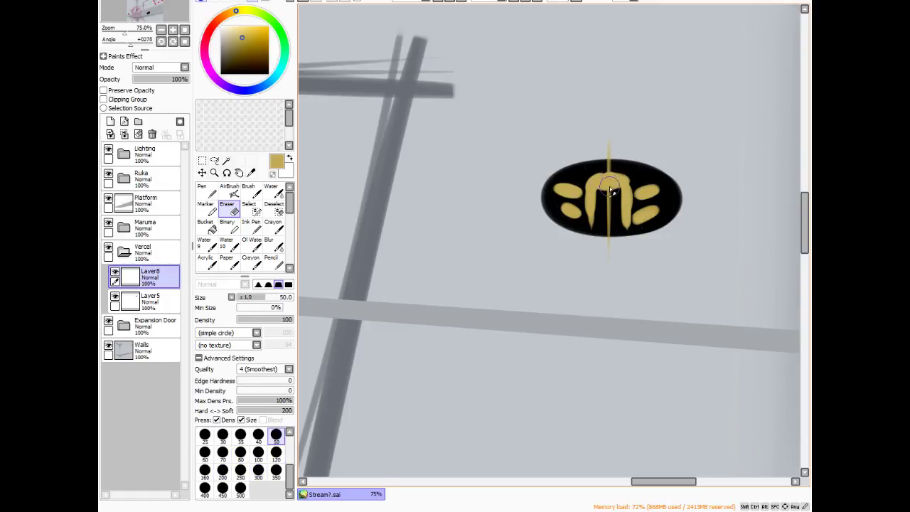
pyautogui.moveTo(609, 151)
pyautogui.mouseDown()
pyautogui.moveTo(609, 198)
pyautogui.moveTo(607, 152)
pyautogui.moveTo(608, 203)
pyautogui.moveTo(608, 145)
pyautogui.mouseUp()
pyautogui.moveTo(604, 213)
pyautogui.mouseDown()
pyautogui.moveTo(609, 201)
pyautogui.moveTo(605, 262)
pyautogui.mouseUp()
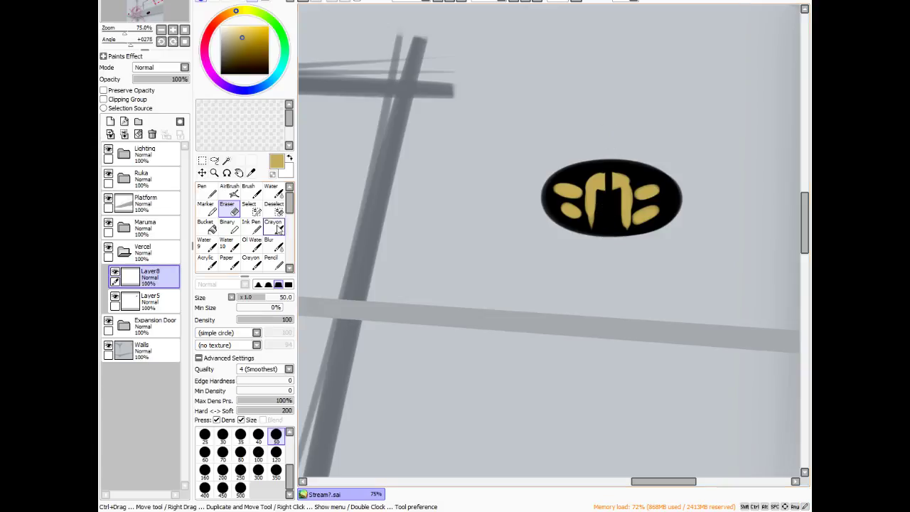
# - Thicken the yellow bars and side spots with the airbrush at size 80, extending them towards the oval's edge
pyautogui.click(229, 190)
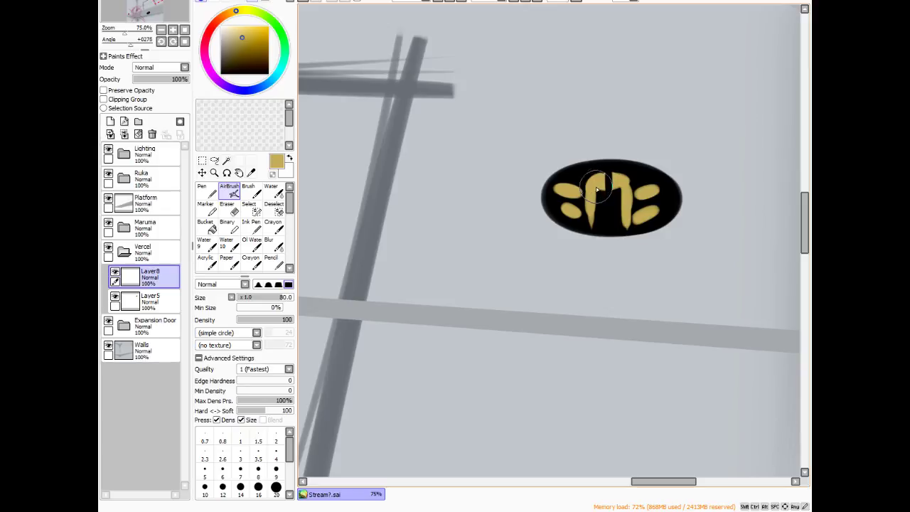
pyautogui.moveTo(597, 183)
pyautogui.mouseDown()
pyautogui.moveTo(589, 204)
pyautogui.moveTo(561, 191)
pyautogui.moveTo(607, 172)
pyautogui.moveTo(594, 205)
pyautogui.moveTo(598, 175)
pyautogui.moveTo(594, 212)
pyautogui.moveTo(595, 176)
pyautogui.moveTo(598, 204)
pyautogui.moveTo(594, 189)
pyautogui.moveTo(620, 172)
pyautogui.moveTo(631, 182)
pyautogui.moveTo(586, 183)
pyautogui.moveTo(615, 180)
pyautogui.moveTo(626, 200)
pyautogui.moveTo(623, 177)
pyautogui.moveTo(620, 223)
pyautogui.moveTo(624, 171)
pyautogui.moveTo(629, 215)
pyautogui.moveTo(571, 181)
pyautogui.moveTo(579, 198)
pyautogui.moveTo(562, 201)
pyautogui.moveTo(553, 186)
pyautogui.moveTo(579, 213)
pyautogui.moveTo(573, 221)
pyautogui.moveTo(546, 212)
pyautogui.moveTo(578, 216)
pyautogui.mouseUp()
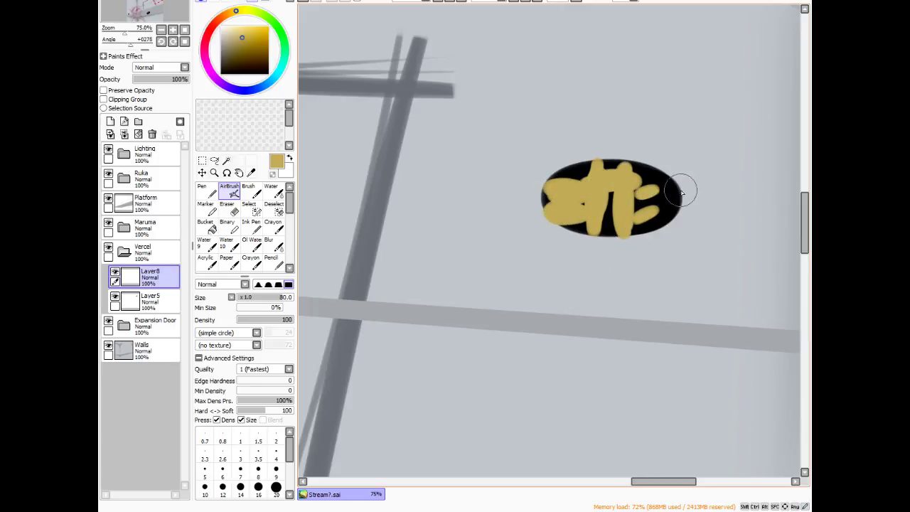
pyautogui.moveTo(670, 187)
pyautogui.mouseDown()
pyautogui.moveTo(640, 196)
pyautogui.moveTo(655, 185)
pyautogui.moveTo(671, 189)
pyautogui.moveTo(649, 192)
pyautogui.moveTo(668, 214)
pyautogui.moveTo(653, 214)
pyautogui.moveTo(680, 210)
pyautogui.moveTo(629, 211)
pyautogui.mouseUp()
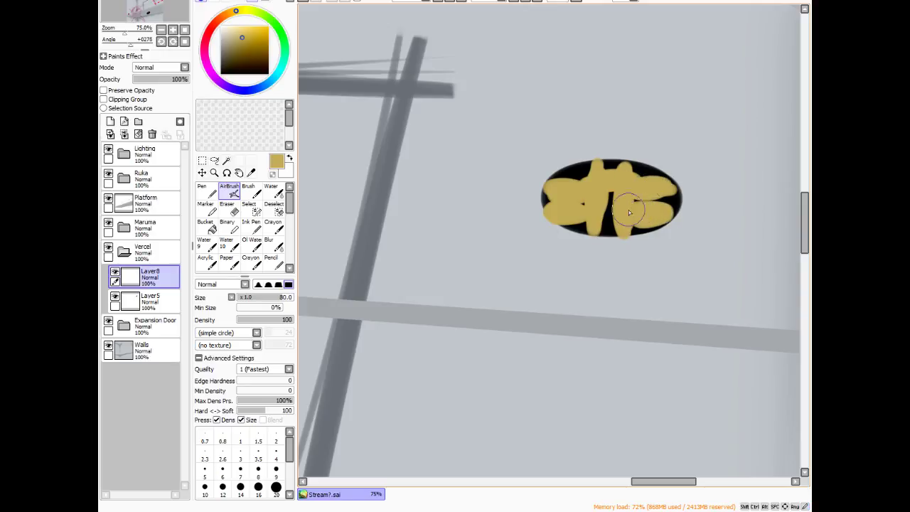
# - Erase narrow gaps at size 50 between the two central yellow bars and between the bars and the side shapes
pyautogui.click(229, 207)
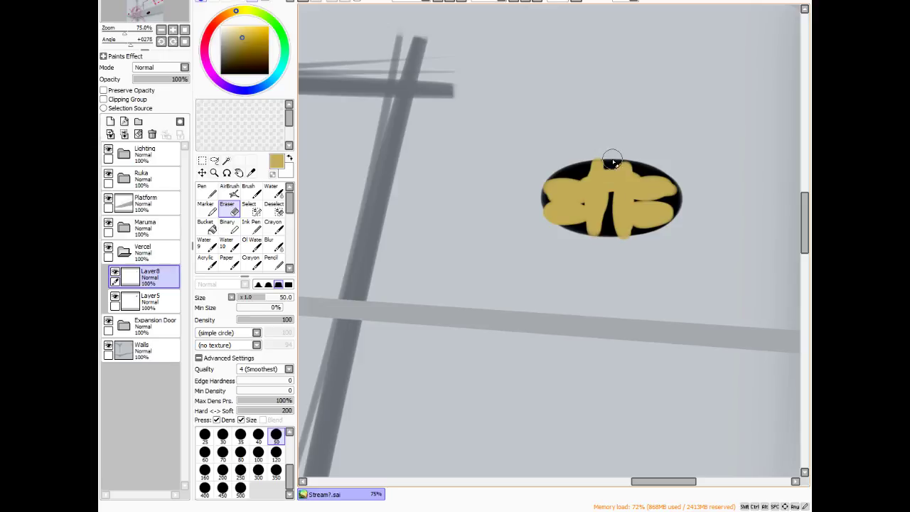
pyautogui.moveTo(611, 192)
pyautogui.mouseDown()
pyautogui.moveTo(610, 155)
pyautogui.moveTo(613, 224)
pyautogui.mouseUp()
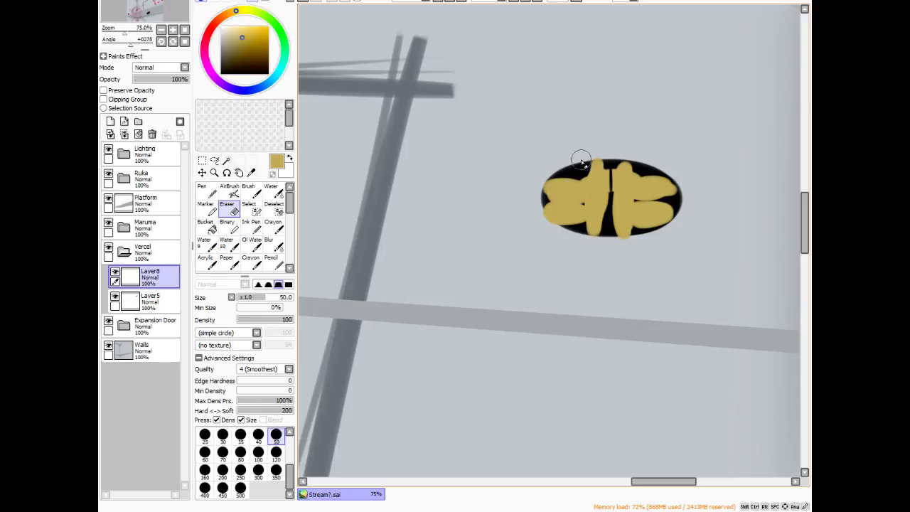
pyautogui.moveTo(583, 152)
pyautogui.mouseDown()
pyautogui.moveTo(585, 249)
pyautogui.moveTo(581, 147)
pyautogui.moveTo(581, 176)
pyautogui.mouseUp()
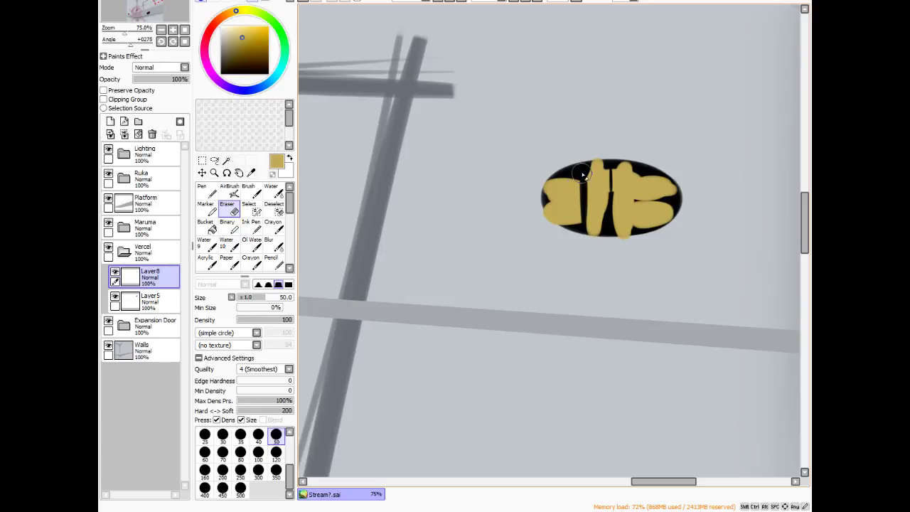
pyautogui.moveTo(638, 173)
pyautogui.mouseDown()
pyautogui.moveTo(635, 140)
pyautogui.moveTo(636, 229)
pyautogui.mouseUp()
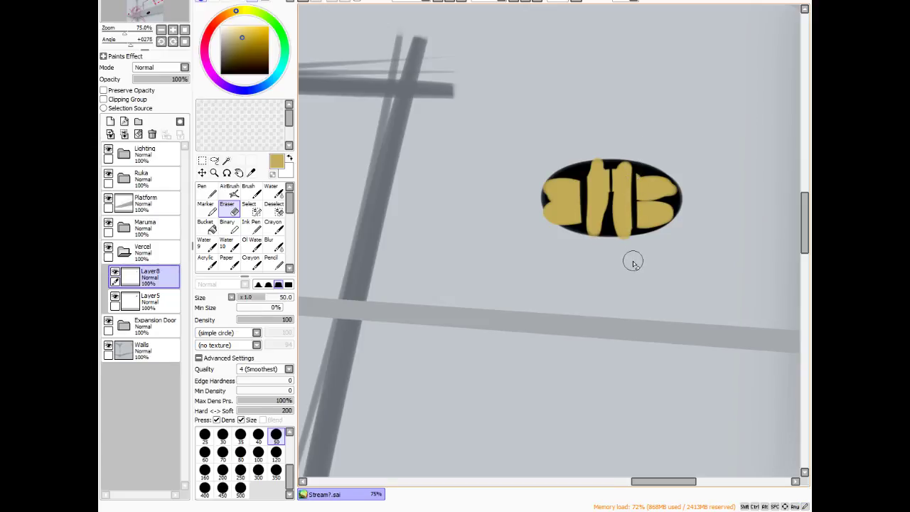
pyautogui.hotkey('alt', 'space')
pyautogui.moveTo(417, 179)
pyautogui.mouseDown()
pyautogui.moveTo(656, 139)
pyautogui.moveTo(589, 104)
pyautogui.mouseUp()
pyautogui.click(227, 206)
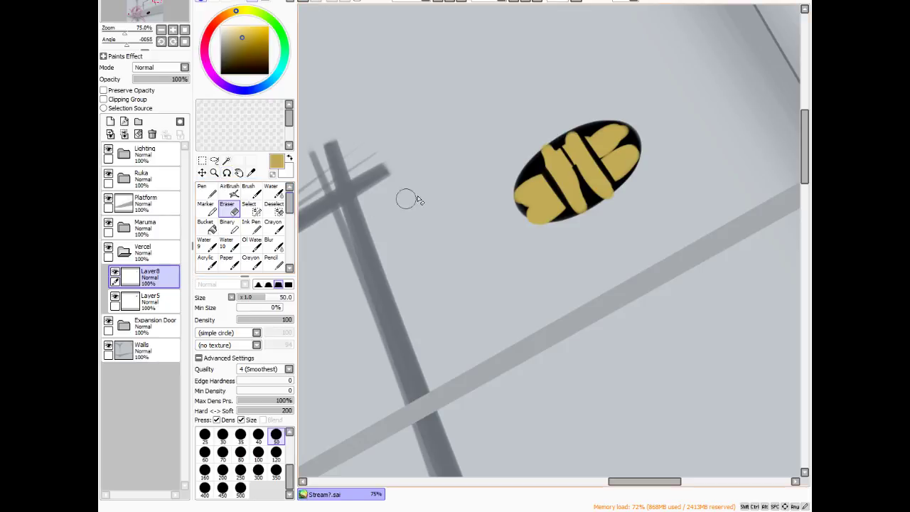
# - Square off the ends of the central yellow bars and erase a round hole between them plus a slot through each side shape
pyautogui.moveTo(540, 140)
pyautogui.mouseDown()
pyautogui.moveTo(546, 146)
pyautogui.moveTo(573, 131)
pyautogui.moveTo(563, 135)
pyautogui.mouseUp()
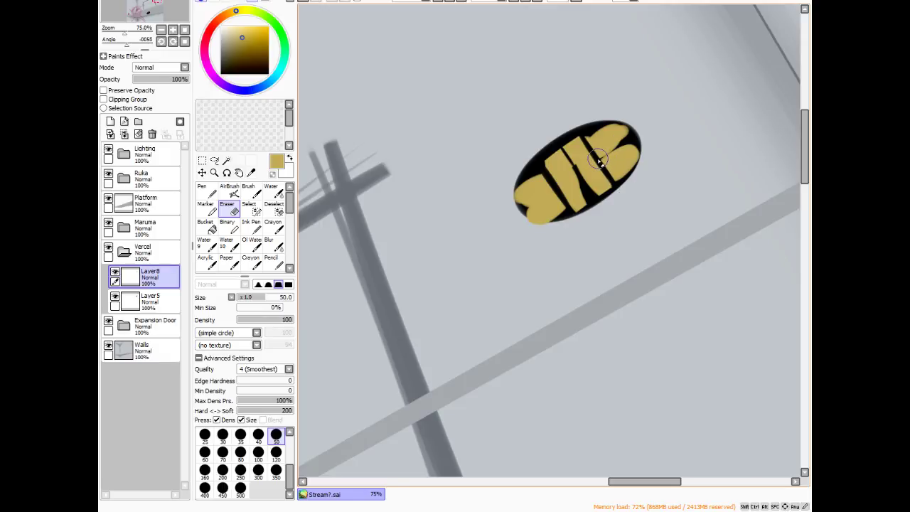
pyautogui.moveTo(599, 162); pyautogui.dragTo(624, 142)
pyautogui.moveTo(576, 173)
pyautogui.mouseDown()
pyautogui.moveTo(563, 195)
pyautogui.moveTo(523, 211)
pyautogui.mouseUp()
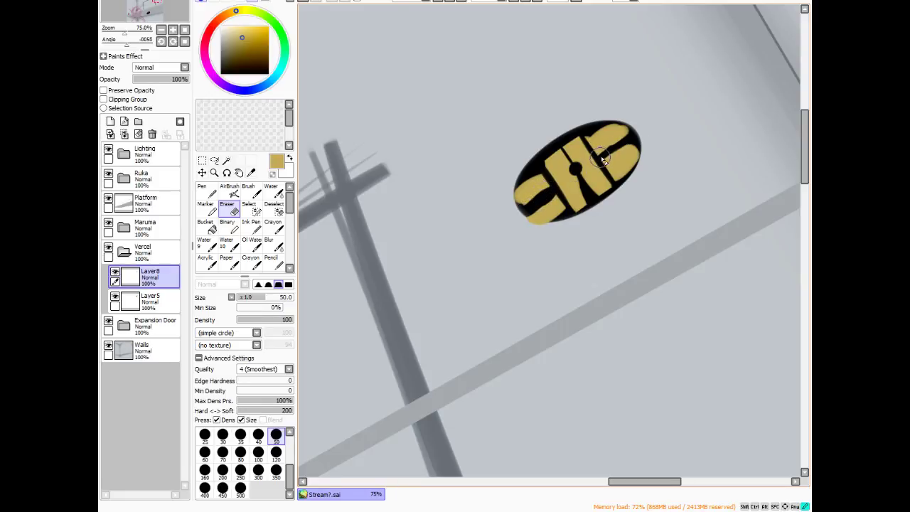
pyautogui.moveTo(601, 157); pyautogui.dragTo(619, 147)
# - Erase the outer edges of the yellow side shapes at size 50 to taper them into pointed wedges within the black oval
pyautogui.moveTo(645, 144); pyautogui.dragTo(642, 128)
pyautogui.moveTo(642, 167)
pyautogui.mouseDown()
pyautogui.moveTo(650, 132)
pyautogui.moveTo(631, 170)
pyautogui.moveTo(619, 173)
pyautogui.moveTo(625, 179)
pyautogui.mouseUp()
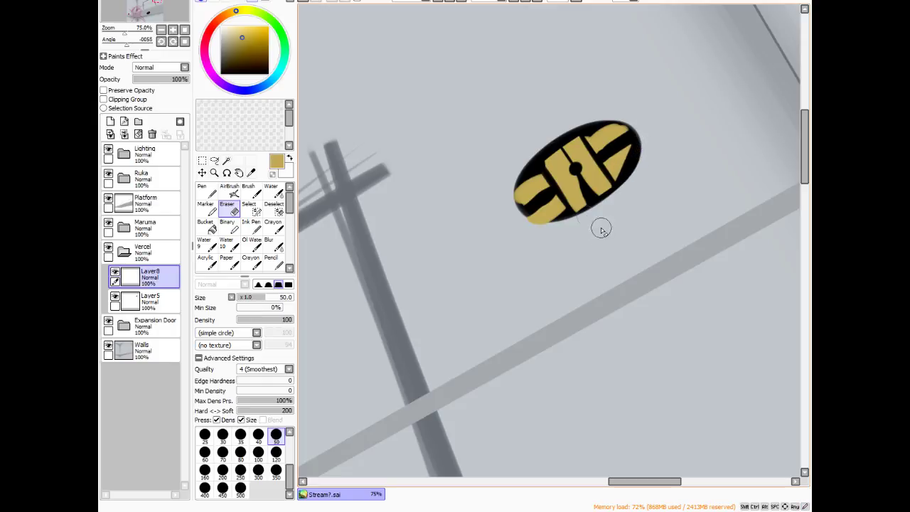
pyautogui.moveTo(559, 213)
pyautogui.mouseDown()
pyautogui.moveTo(540, 228)
pyautogui.moveTo(521, 225)
pyautogui.moveTo(541, 229)
pyautogui.moveTo(551, 225)
pyautogui.moveTo(535, 226)
pyautogui.moveTo(543, 220)
pyautogui.moveTo(588, 212)
pyautogui.mouseUp()
pyautogui.moveTo(623, 121)
pyautogui.mouseDown()
pyautogui.moveTo(602, 152)
pyautogui.moveTo(625, 118)
pyautogui.moveTo(602, 152)
pyautogui.moveTo(626, 119)
pyautogui.moveTo(601, 152)
pyautogui.moveTo(620, 123)
pyautogui.moveTo(601, 151)
pyautogui.moveTo(621, 123)
pyautogui.moveTo(584, 135)
pyautogui.moveTo(609, 116)
pyautogui.moveTo(588, 135)
pyautogui.moveTo(616, 122)
pyautogui.mouseUp()
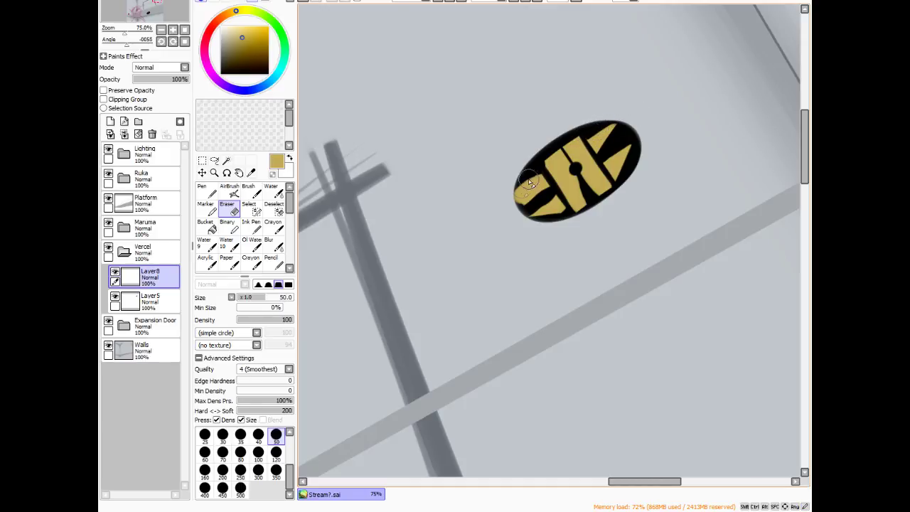
pyautogui.moveTo(549, 187)
pyautogui.mouseDown()
pyautogui.moveTo(508, 202)
pyautogui.moveTo(538, 196)
pyautogui.moveTo(526, 197)
pyautogui.moveTo(520, 177)
pyautogui.moveTo(529, 173)
pyautogui.moveTo(504, 191)
pyautogui.moveTo(538, 171)
pyautogui.moveTo(597, 158)
pyautogui.moveTo(600, 168)
pyautogui.moveTo(570, 177)
pyautogui.moveTo(576, 191)
pyautogui.moveTo(571, 171)
pyautogui.moveTo(588, 209)
pyautogui.moveTo(573, 177)
pyautogui.mouseUp()
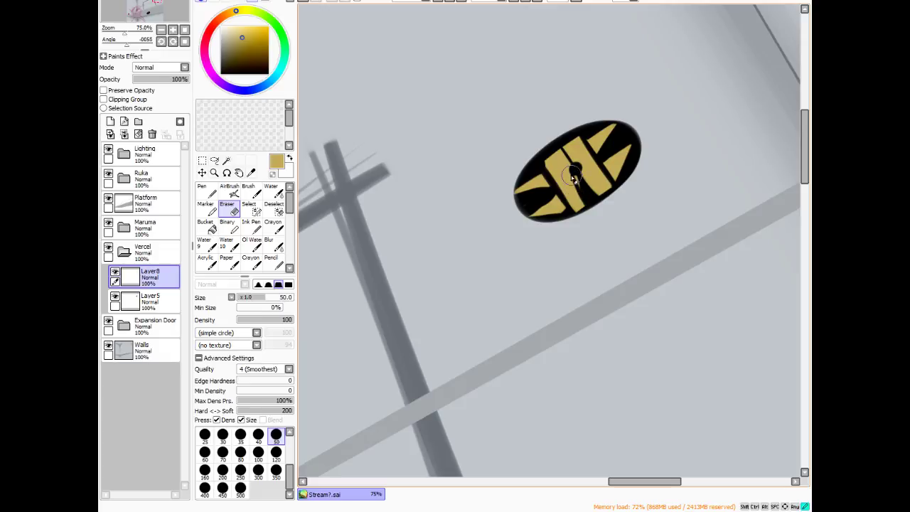
# - Carve the central bars into an arch with rounded outer shoulders, and thicken its left leg with the airbrush at size 80
pyautogui.click(226, 173)
pyautogui.moveTo(356, 234); pyautogui.dragTo(384, 129)
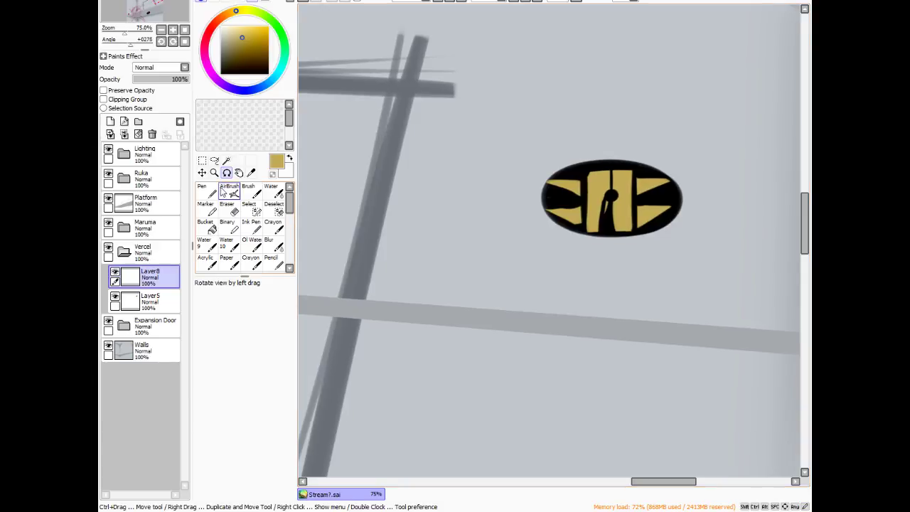
pyautogui.click(228, 208)
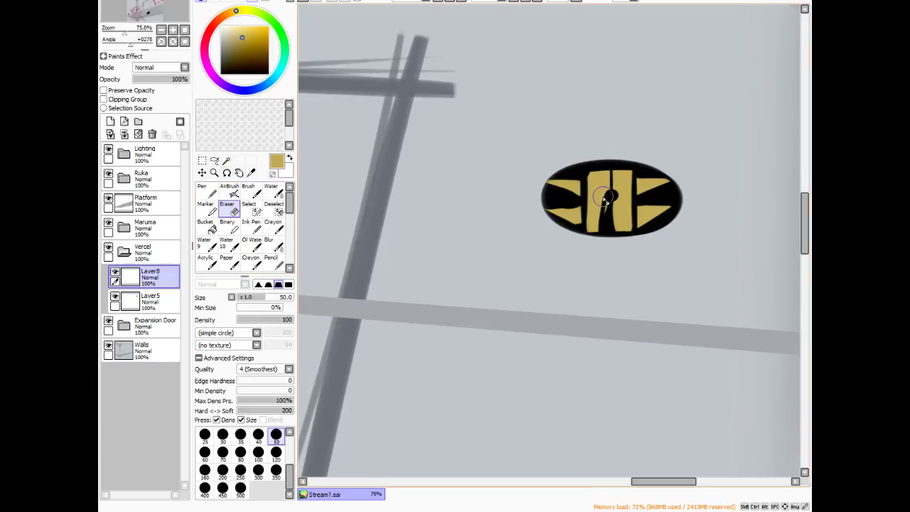
pyautogui.moveTo(604, 197)
pyautogui.mouseDown()
pyautogui.moveTo(634, 196)
pyautogui.moveTo(619, 192)
pyautogui.moveTo(597, 225)
pyautogui.moveTo(598, 187)
pyautogui.moveTo(598, 238)
pyautogui.moveTo(601, 202)
pyautogui.moveTo(598, 231)
pyautogui.moveTo(615, 195)
pyautogui.moveTo(618, 232)
pyautogui.moveTo(609, 183)
pyautogui.mouseUp()
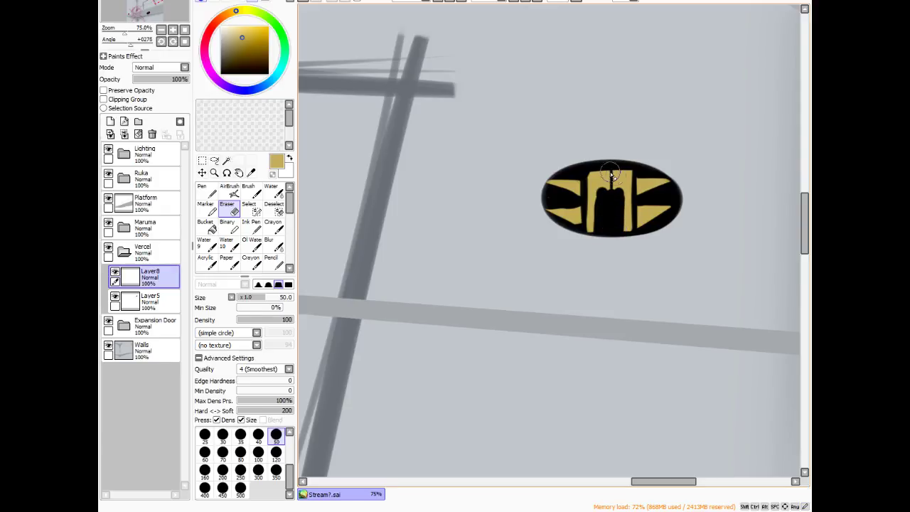
pyautogui.moveTo(633, 172); pyautogui.dragTo(634, 197)
pyautogui.moveTo(581, 168)
pyautogui.mouseDown()
pyautogui.moveTo(587, 180)
pyautogui.moveTo(603, 169)
pyautogui.moveTo(632, 173)
pyautogui.moveTo(591, 192)
pyautogui.mouseUp()
pyautogui.press('v')
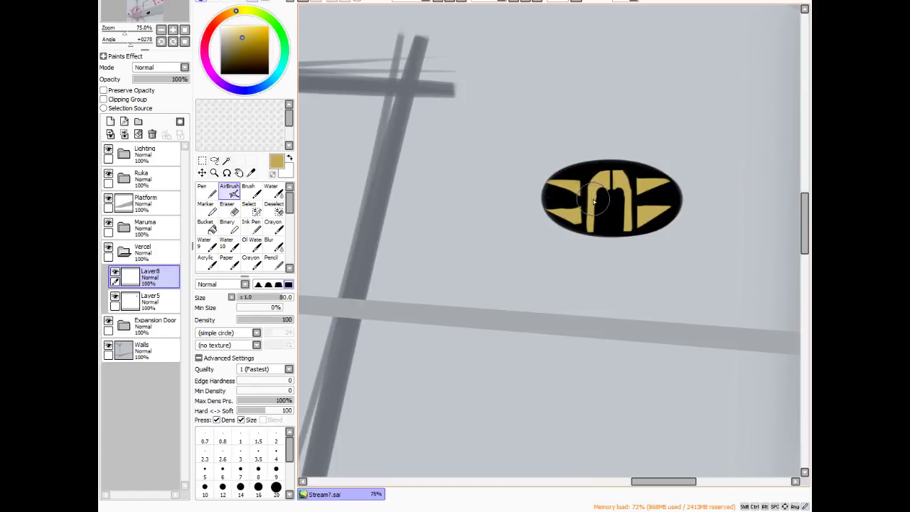
pyautogui.moveTo(595, 202)
pyautogui.mouseDown()
pyautogui.moveTo(604, 188)
pyautogui.moveTo(608, 199)
pyautogui.moveTo(595, 216)
pyautogui.moveTo(601, 195)
pyautogui.moveTo(594, 218)
pyautogui.moveTo(588, 206)
pyautogui.moveTo(593, 225)
pyautogui.moveTo(596, 192)
pyautogui.moveTo(601, 214)
pyautogui.moveTo(594, 199)
pyautogui.moveTo(581, 224)
pyautogui.mouseUp()
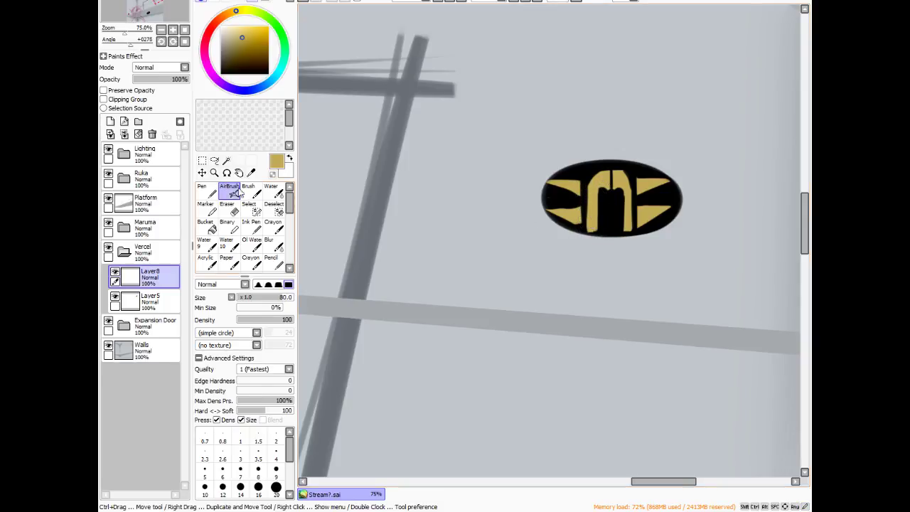
# - Clear the yellow emblem from Layer8 and add a new linework layer above it
pyautogui.click(138, 135)
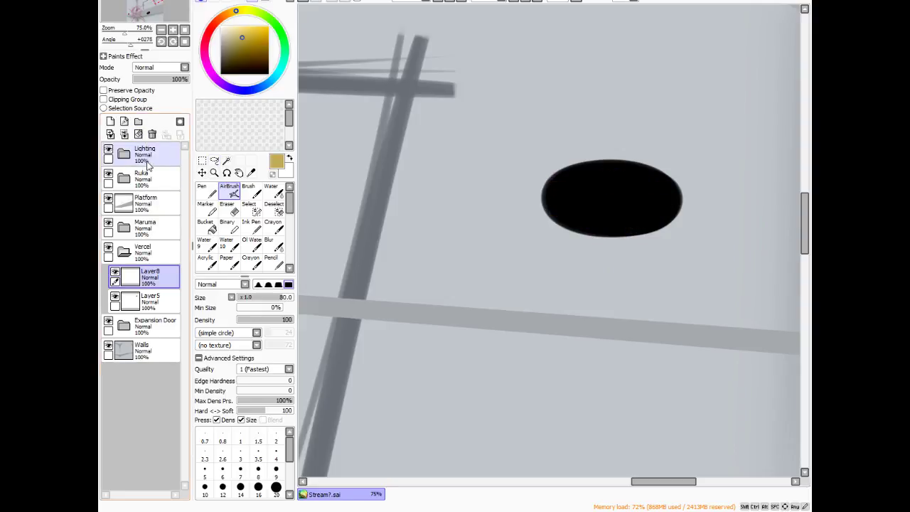
pyautogui.click(123, 122)
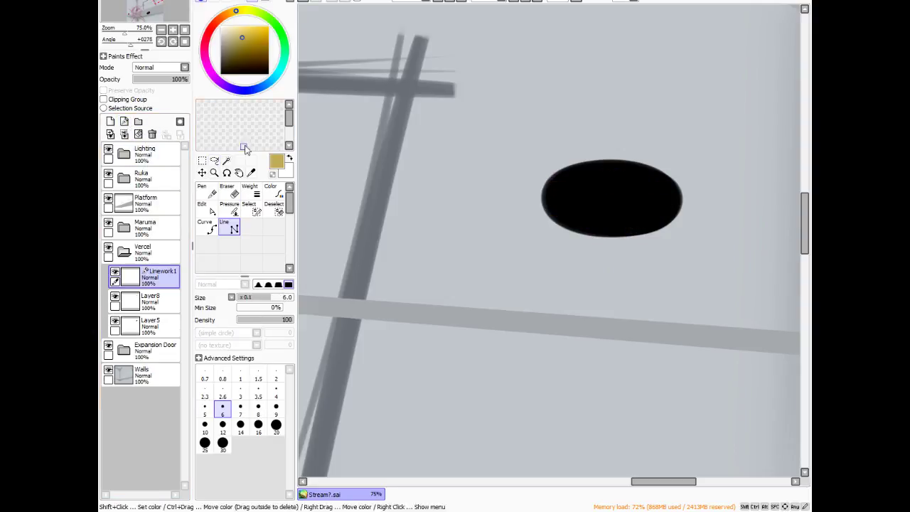
# - Draw a white vertical centre line through the oval at size 6, with an angular half-arch outline and two wedge outlines left of it
pyautogui.moveTo(231, 28); pyautogui.dragTo(221, 25)
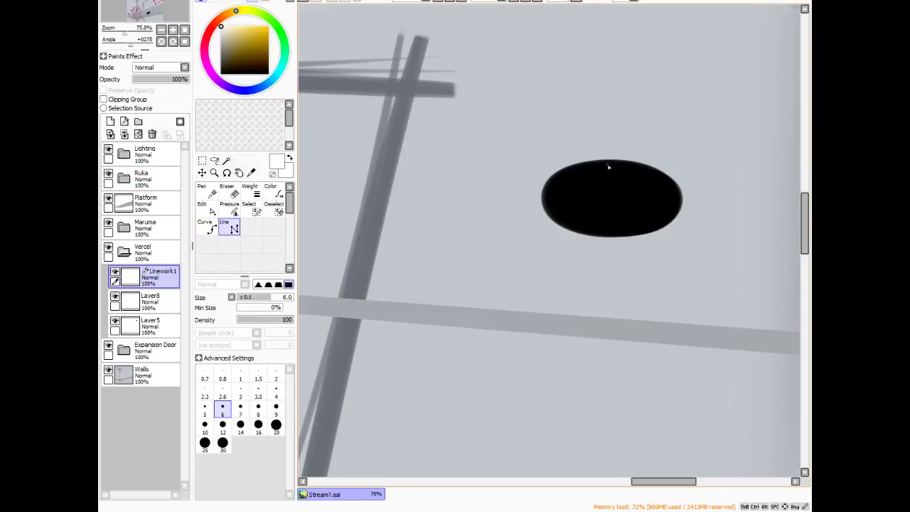
pyautogui.moveTo(610, 153); pyautogui.dragTo(608, 261)
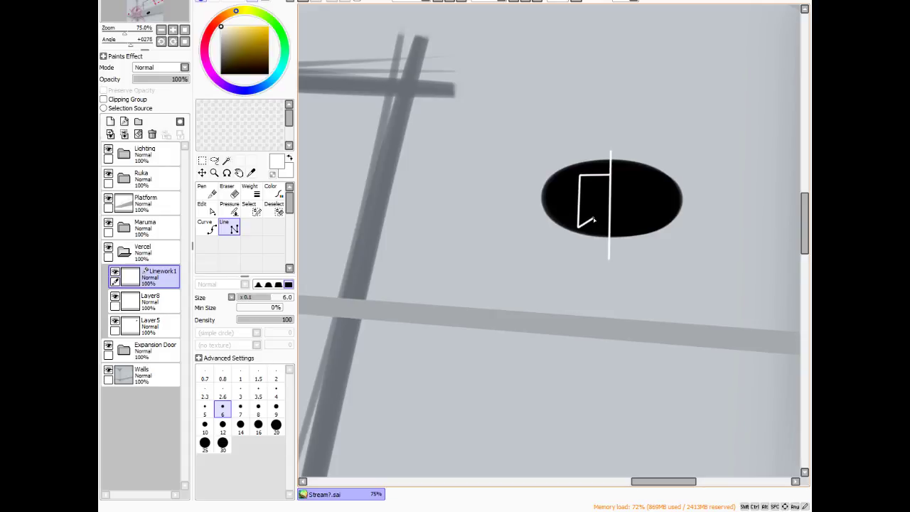
pyautogui.click(593, 190)
pyautogui.click(606, 177)
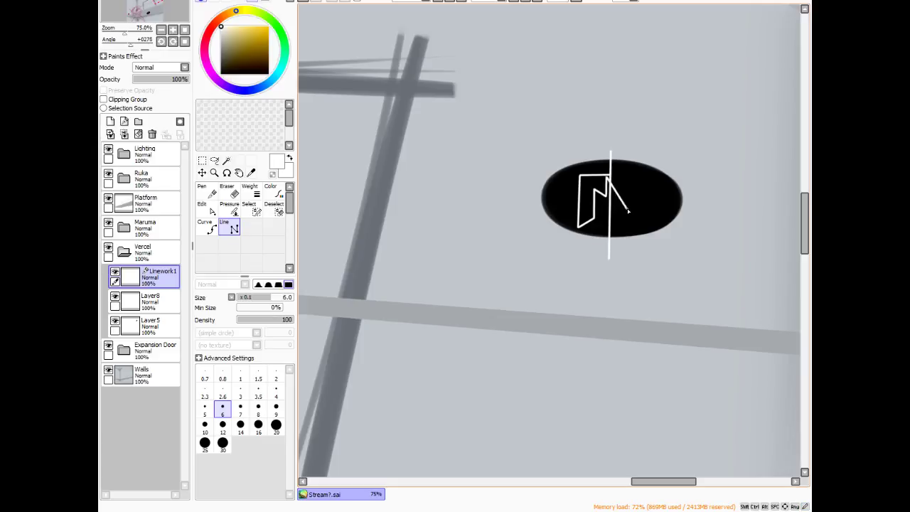
pyautogui.click(576, 185)
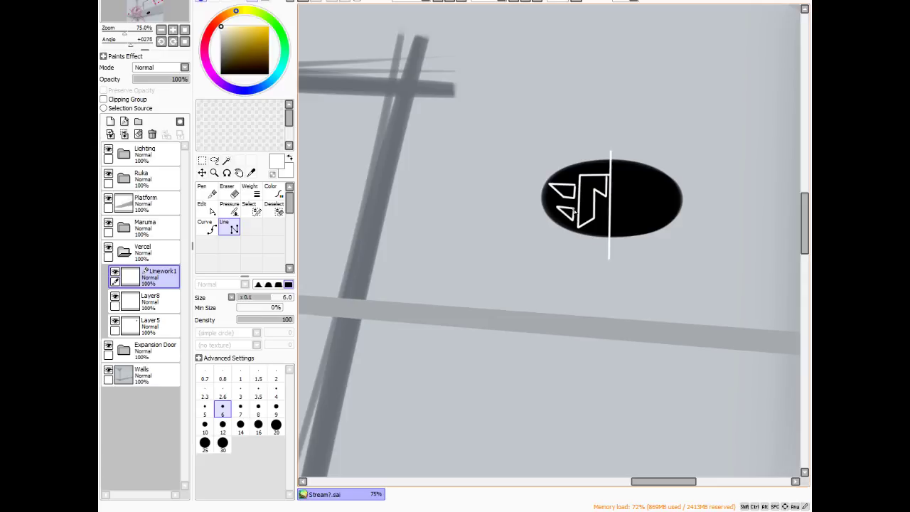
# - Narrow the half-arch's leg by moving its inner upper and lower control points outwards, away from the centre line
pyautogui.click(206, 207)
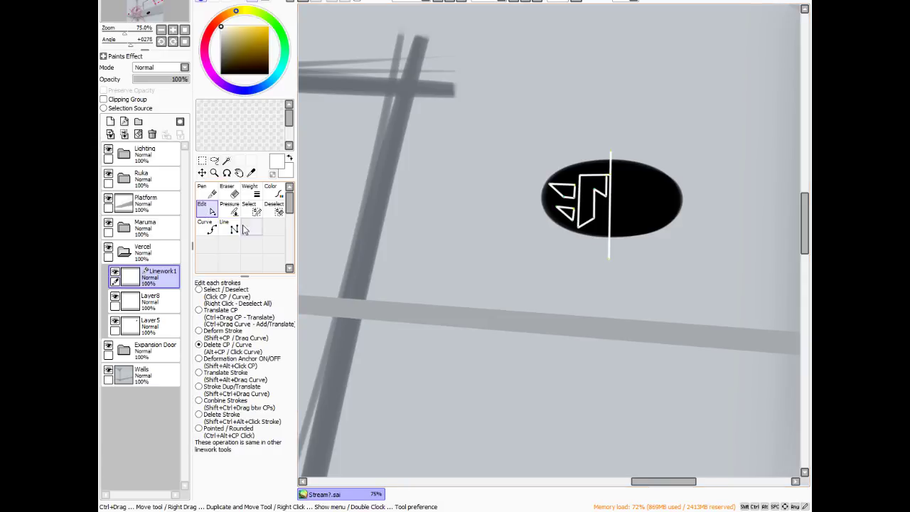
pyautogui.click(214, 313)
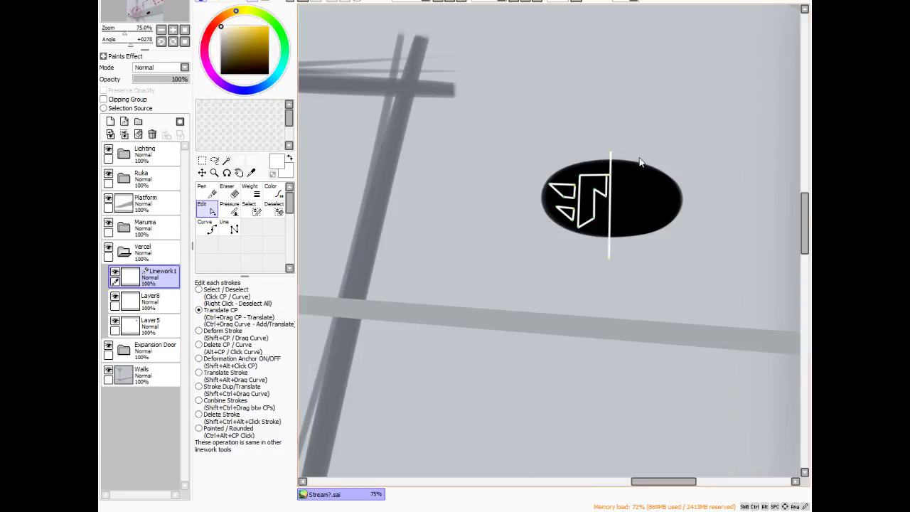
pyautogui.scroll(2, 668, 171)
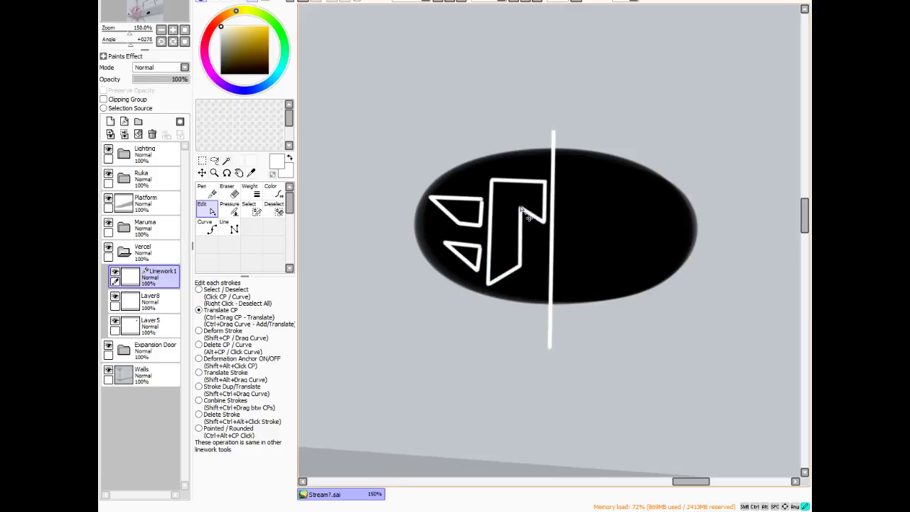
pyautogui.moveTo(524, 206); pyautogui.dragTo(513, 202)
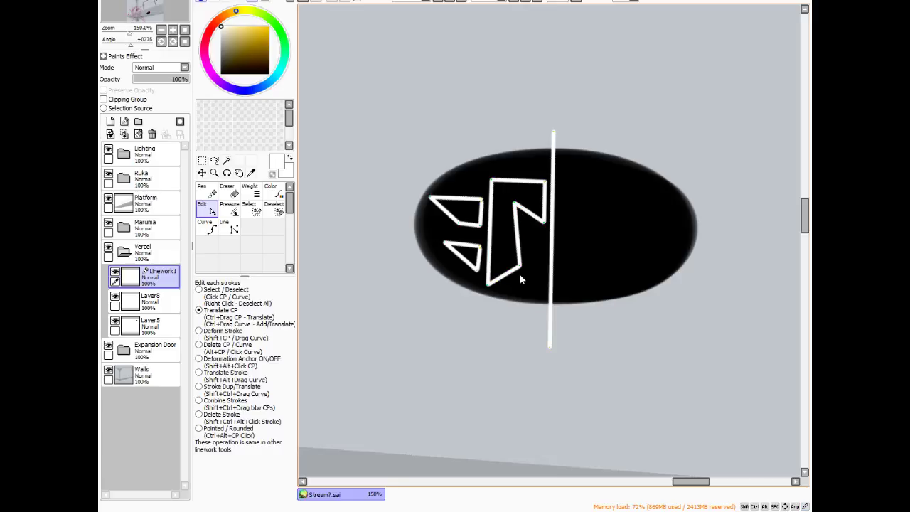
pyautogui.moveTo(521, 266); pyautogui.dragTo(511, 272)
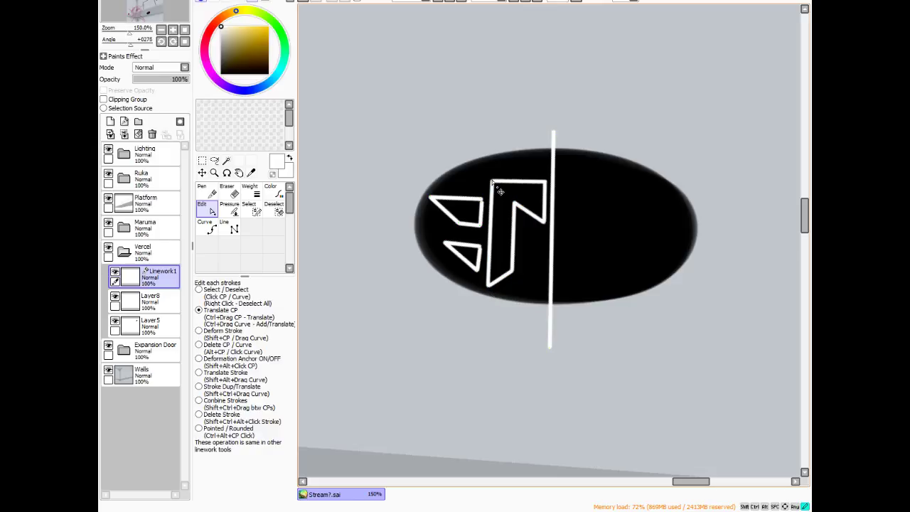
# - Round the half-arch's outer shoulder by deleting its upper-left corner point and pulling new control points out of the curve
pyautogui.click(200, 346)
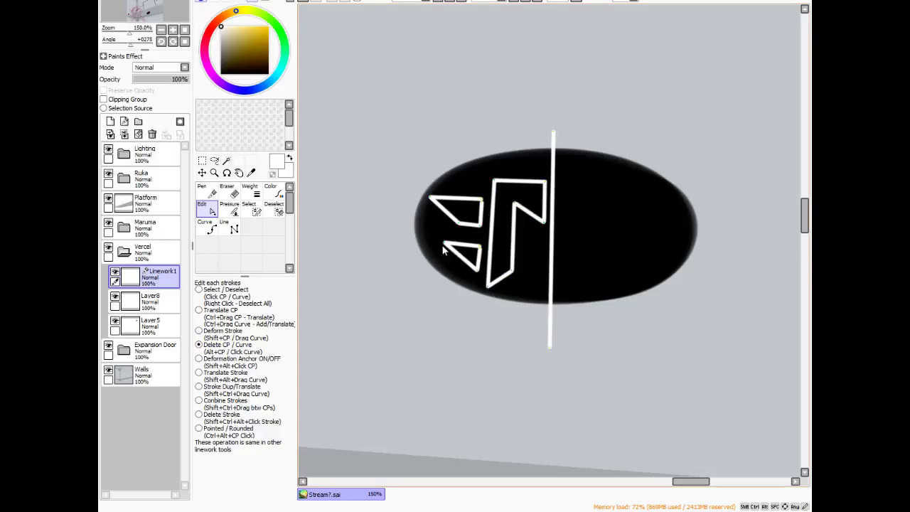
pyautogui.click(499, 185)
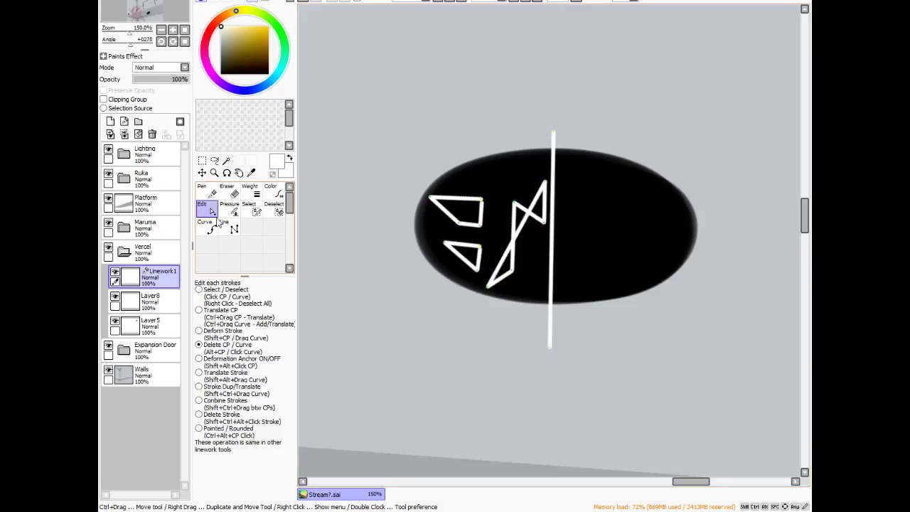
pyautogui.click(200, 310)
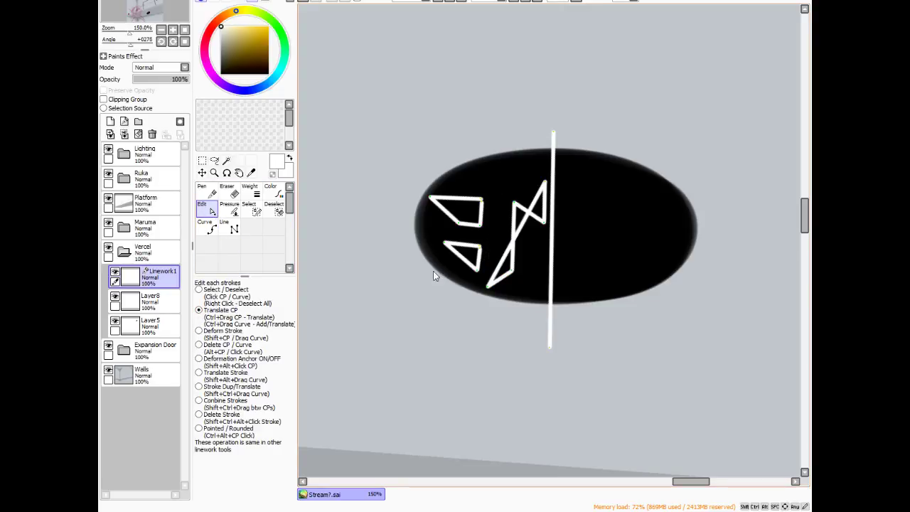
pyautogui.moveTo(527, 229)
pyautogui.mouseDown()
pyautogui.moveTo(504, 193)
pyautogui.moveTo(530, 187)
pyautogui.moveTo(523, 177)
pyautogui.moveTo(506, 195)
pyautogui.moveTo(497, 189)
pyautogui.moveTo(493, 203)
pyautogui.mouseUp()
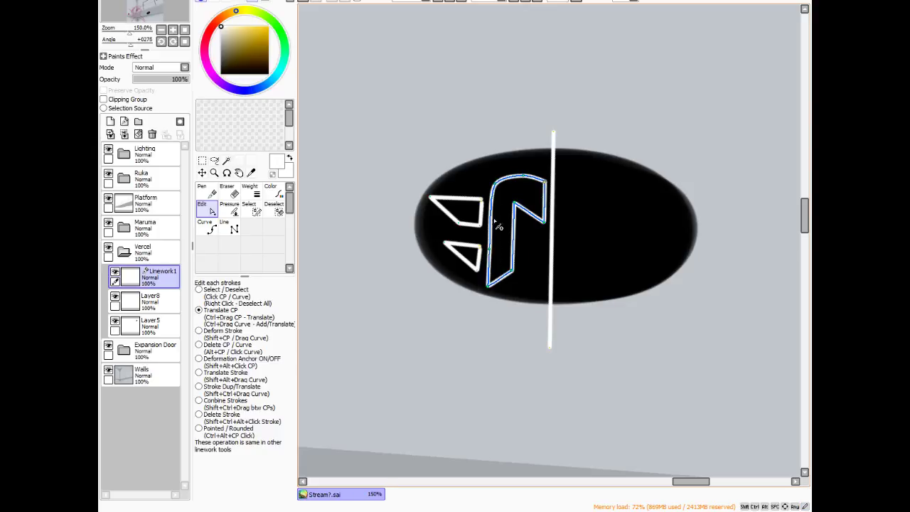
pyautogui.moveTo(502, 195)
pyautogui.mouseDown()
pyautogui.moveTo(499, 202)
pyautogui.moveTo(520, 187)
pyautogui.mouseUp()
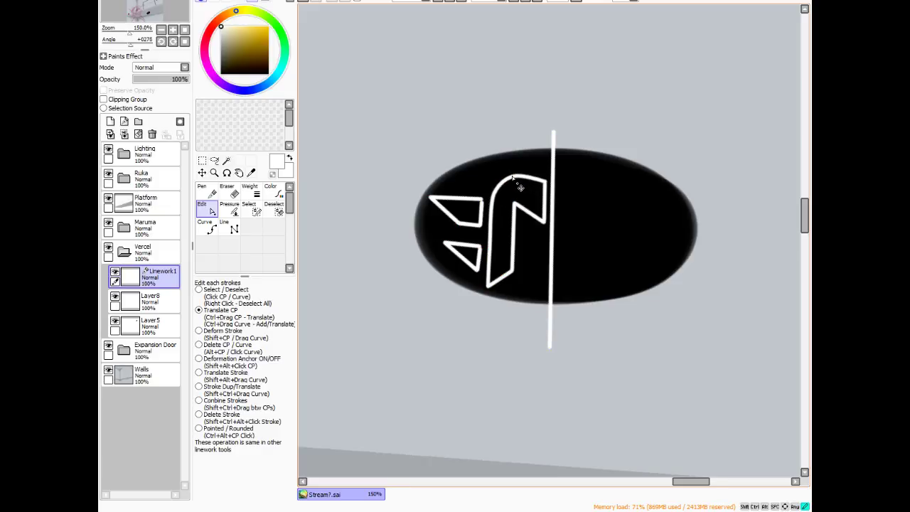
pyautogui.moveTo(546, 186); pyautogui.dragTo(541, 183)
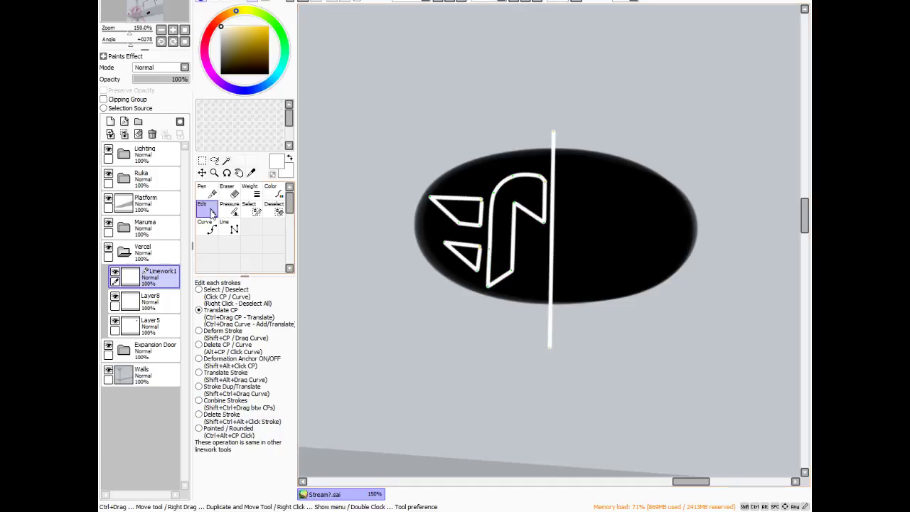
# - Round the half-arch's inner corner by replacing its control point with a curve, and raise the inner tip beside the centre line
pyautogui.click(199, 344)
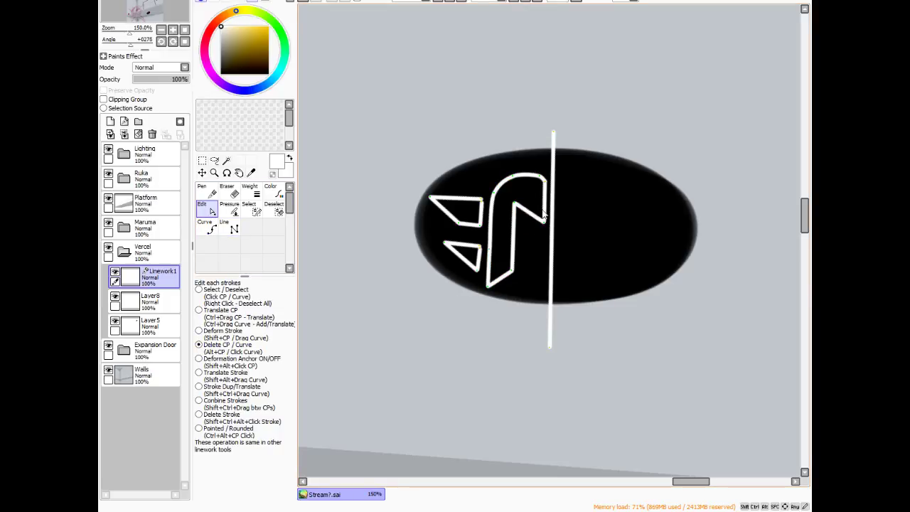
pyautogui.click(516, 206)
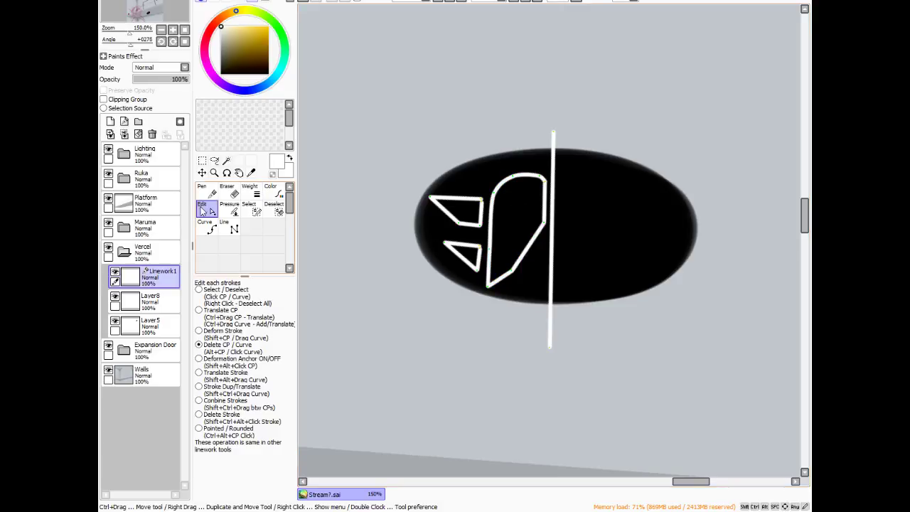
pyautogui.click(199, 310)
pyautogui.moveTo(533, 257)
pyautogui.mouseDown()
pyautogui.moveTo(536, 245)
pyautogui.moveTo(514, 206)
pyautogui.moveTo(523, 216)
pyautogui.mouseUp()
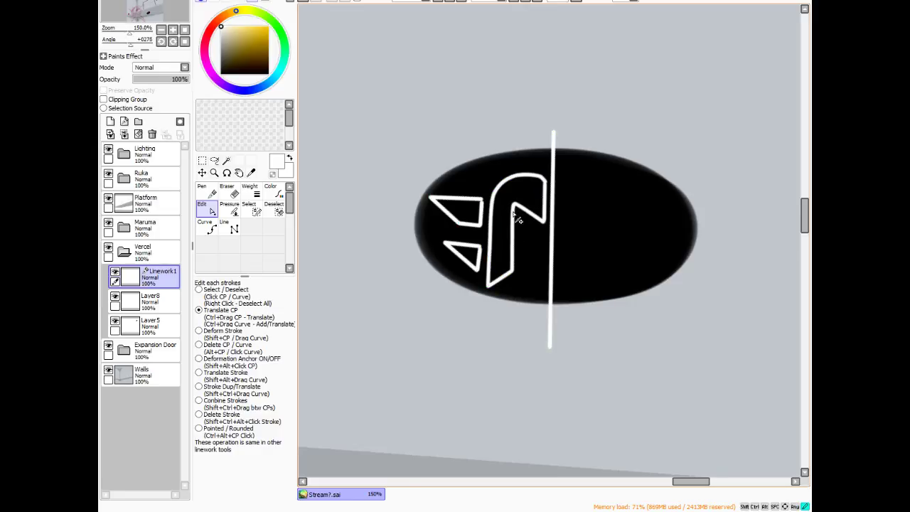
pyautogui.moveTo(524, 217)
pyautogui.mouseDown()
pyautogui.moveTo(519, 202)
pyautogui.moveTo(552, 221)
pyautogui.mouseUp()
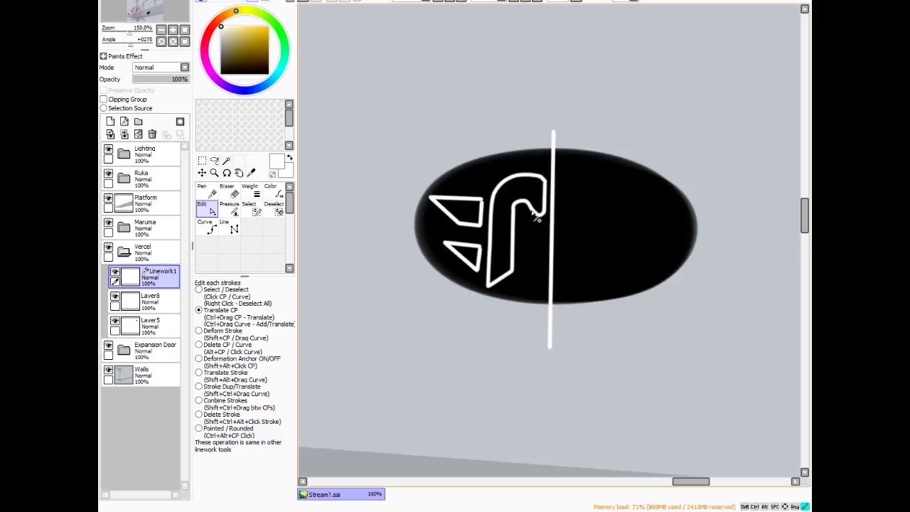
pyautogui.moveTo(545, 215); pyautogui.dragTo(546, 209)
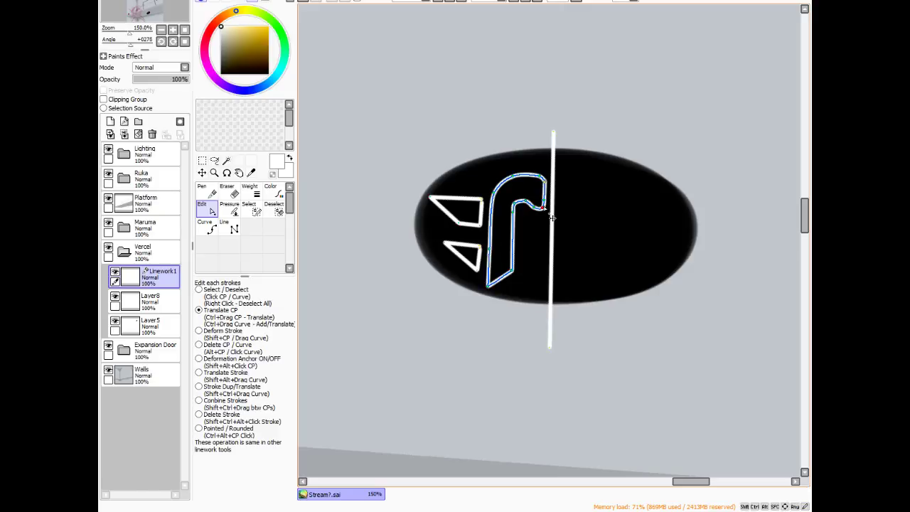
pyautogui.moveTo(546, 206); pyautogui.dragTo(546, 211)
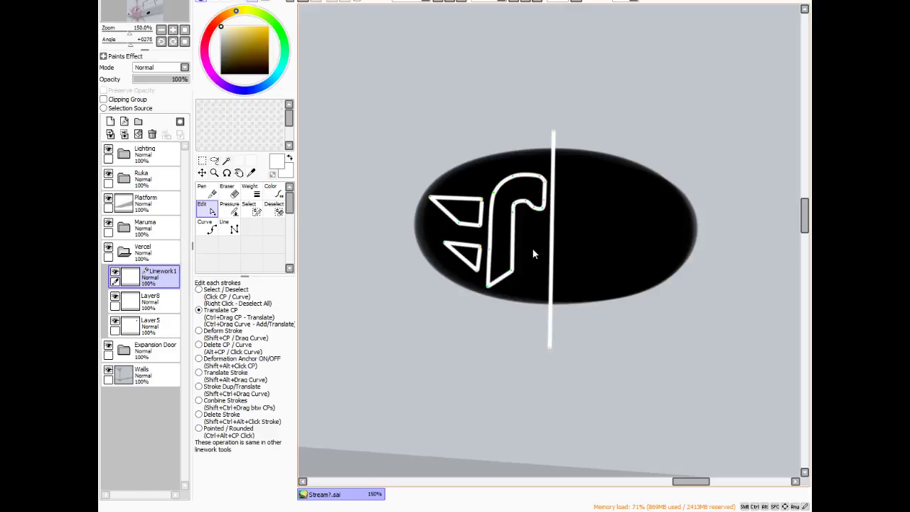
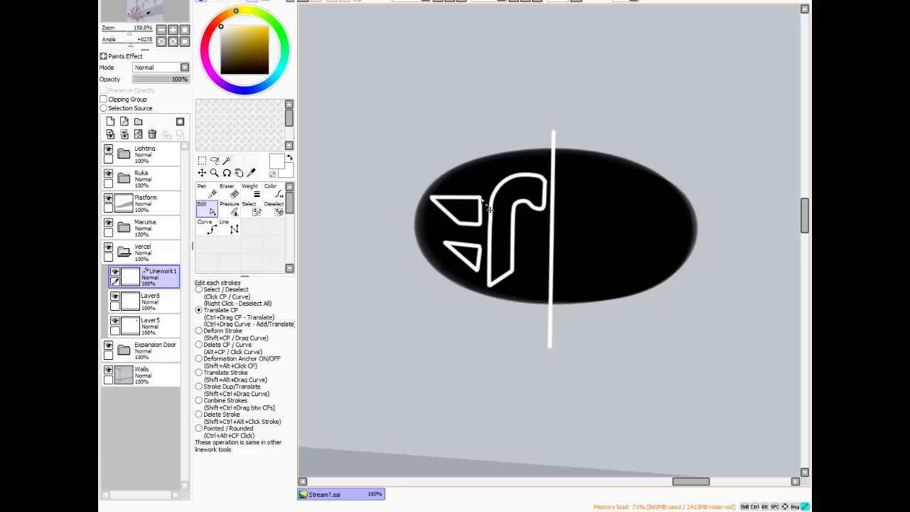
# - Pull the upper wedge's outer corner slightly inwards and move the lower wedge's control points up to make it smaller
pyautogui.moveTo(437, 204); pyautogui.dragTo(442, 202)
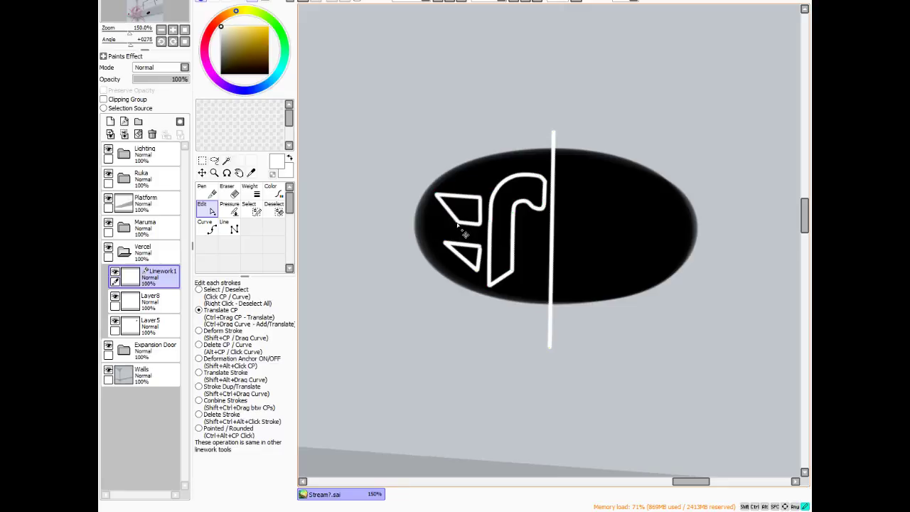
pyautogui.moveTo(479, 245); pyautogui.dragTo(480, 239)
pyautogui.moveTo(483, 269); pyautogui.dragTo(447, 237)
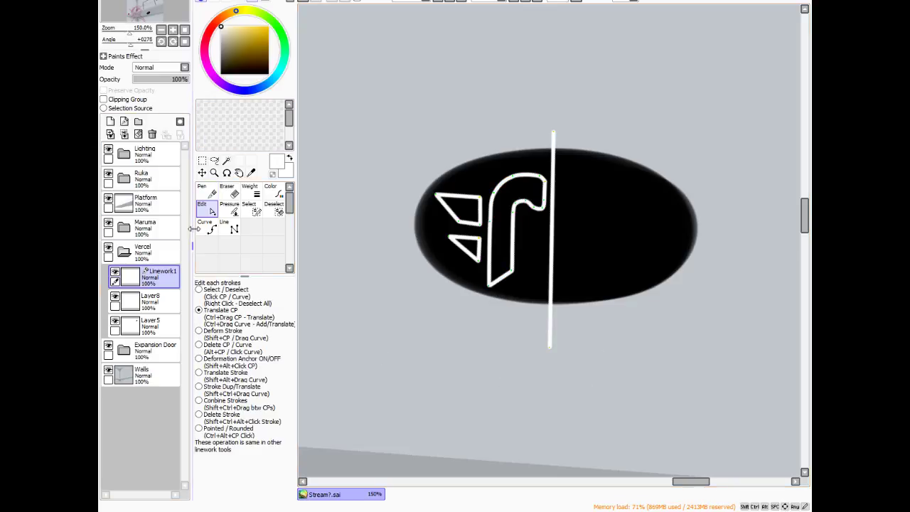
# - Select the interiors of both wedges and the half-arch with the Magic Wand and bucket-fill them muted gold on Layer8
pyautogui.click(226, 160)
pyautogui.click(471, 210)
pyautogui.click(473, 253)
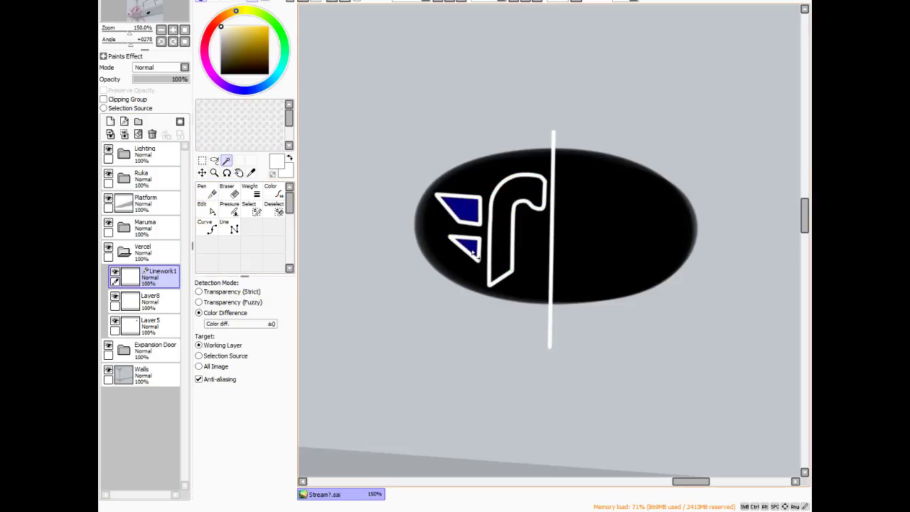
pyautogui.click(502, 245)
pyautogui.click(150, 298)
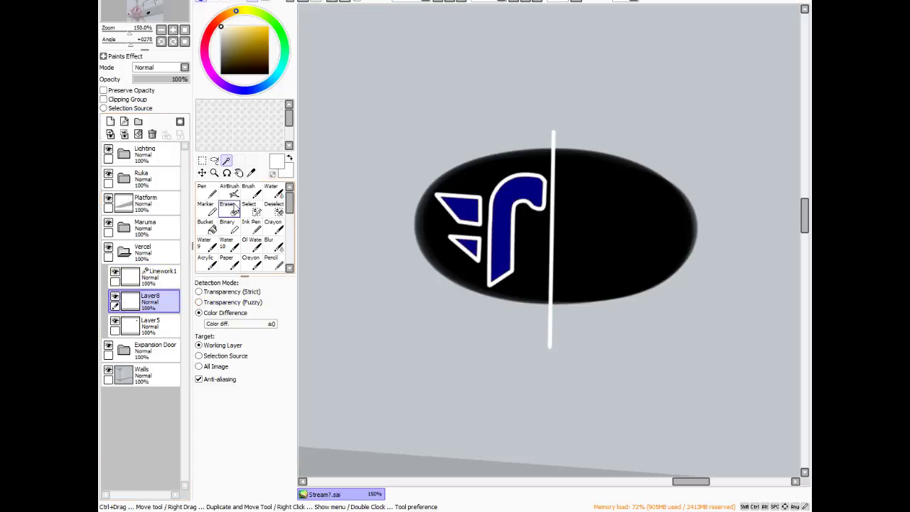
pyautogui.click(206, 226)
pyautogui.click(246, 31)
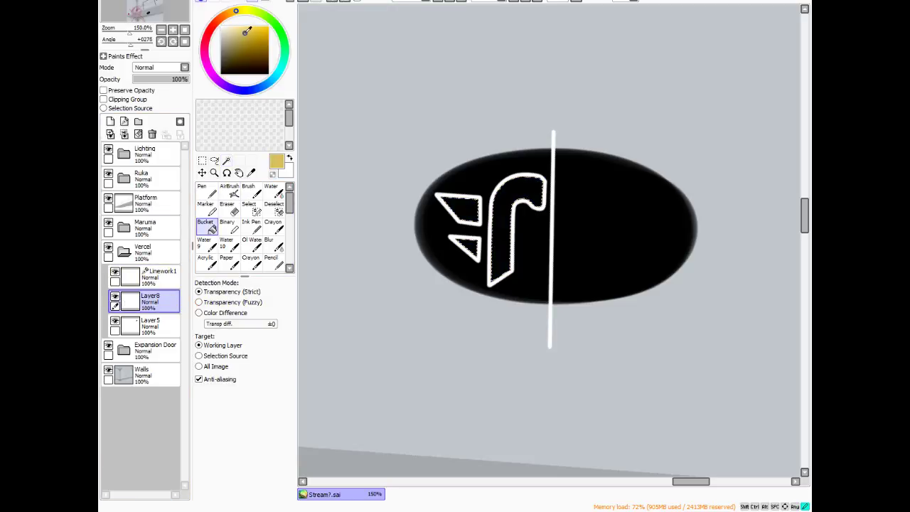
pyautogui.click(458, 209)
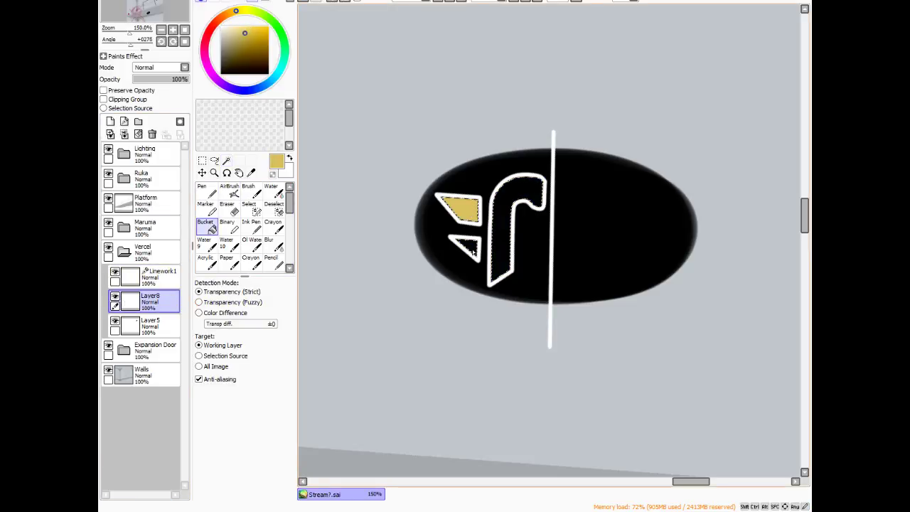
pyautogui.click(466, 248)
pyautogui.click(500, 249)
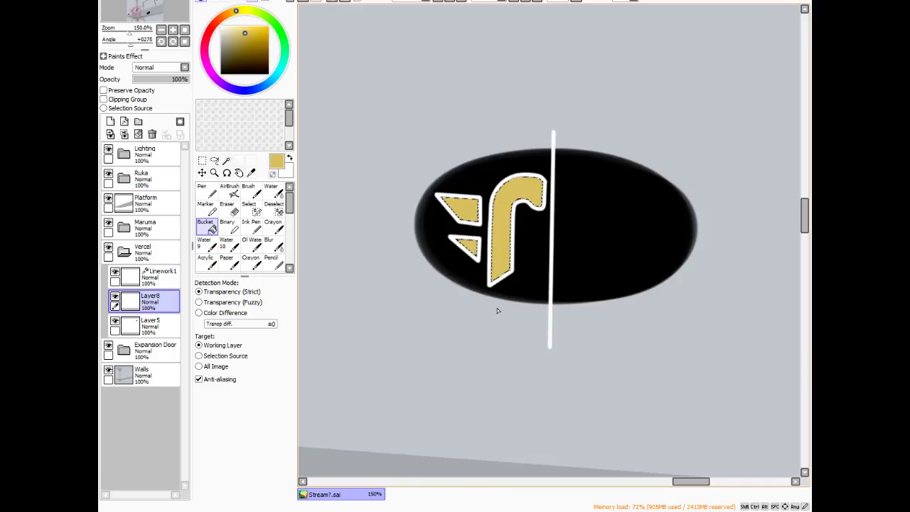
# - Clear the selection and delete the Linework1 layer with the white outlines and centre line
pyautogui.press('ctrl')
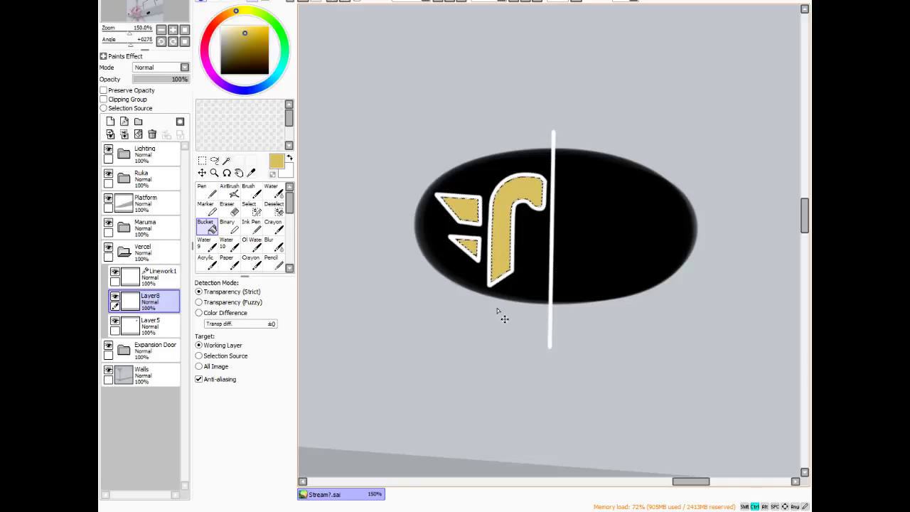
pyautogui.keyDown('ctrl'); pyautogui.click(149, 279); pyautogui.keyUp('ctrl')
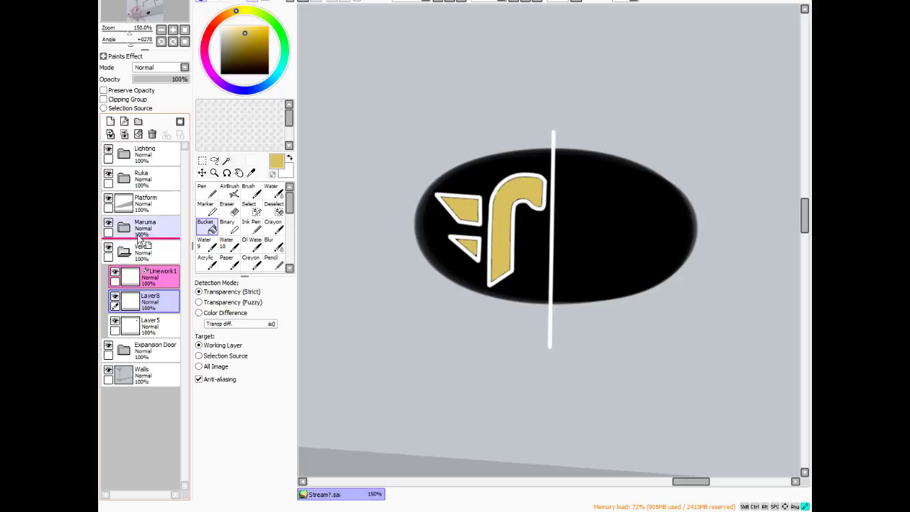
pyautogui.click(151, 135)
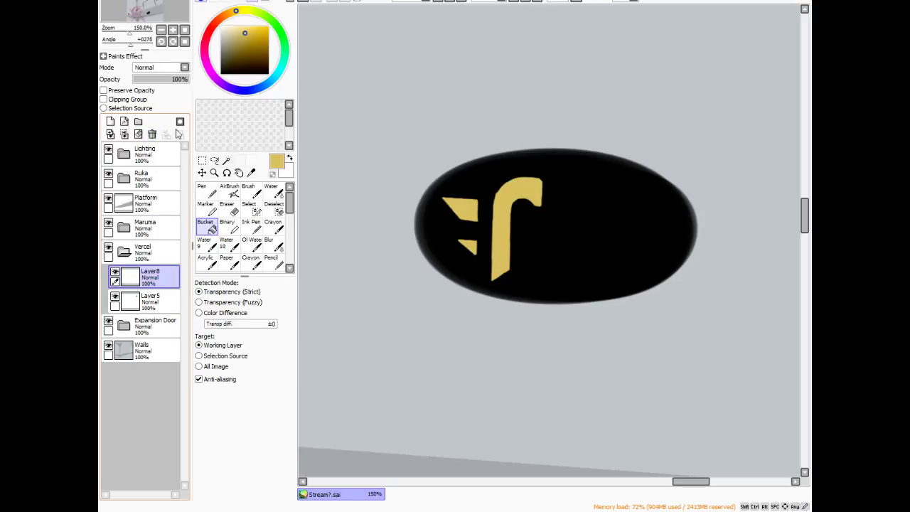
# - Transform the gold half-emblem to enlarge it slightly within the left half of the oval
pyautogui.hotkey('ctrl', 't')
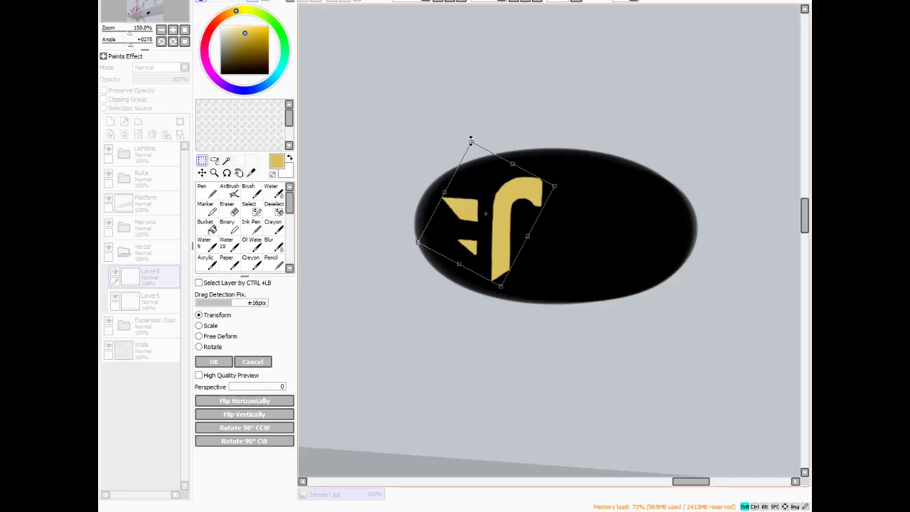
pyautogui.moveTo(470, 142); pyautogui.dragTo(465, 128)
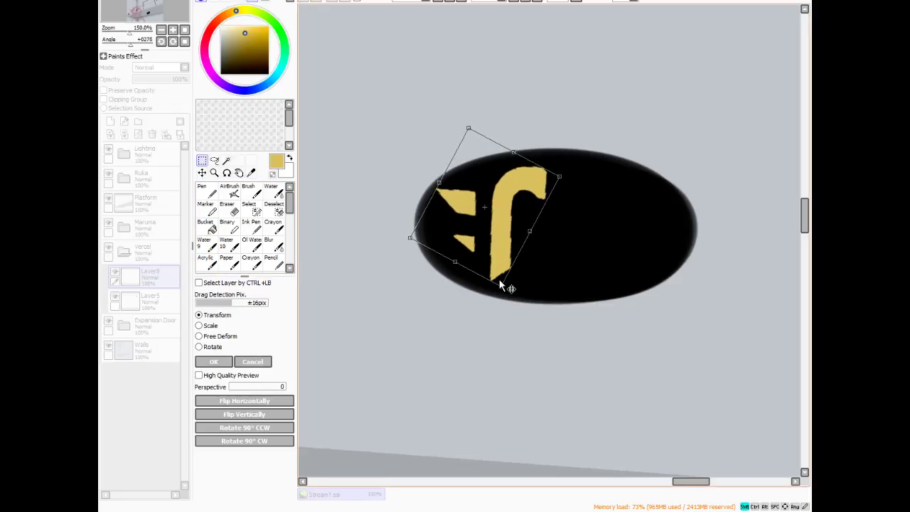
pyautogui.moveTo(499, 285); pyautogui.dragTo(499, 288)
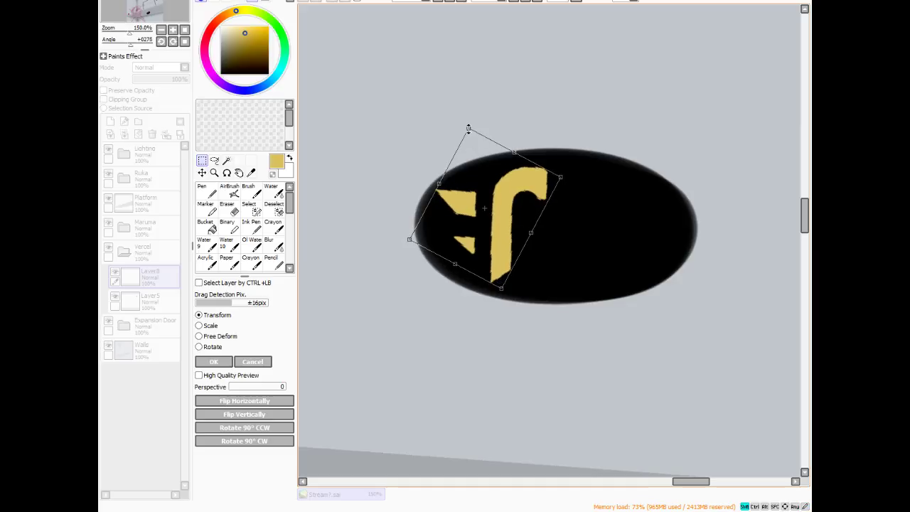
pyautogui.moveTo(469, 128); pyautogui.dragTo(471, 132)
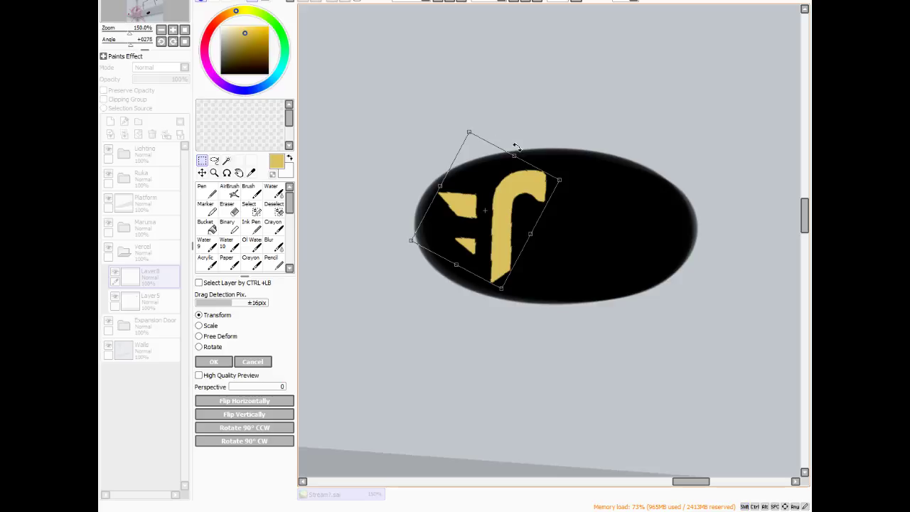
pyautogui.press('Return')
# - Lasso the gold half-emblem and copy it onto a new layer above Layer8
pyautogui.scroll(-2, 547, 252)
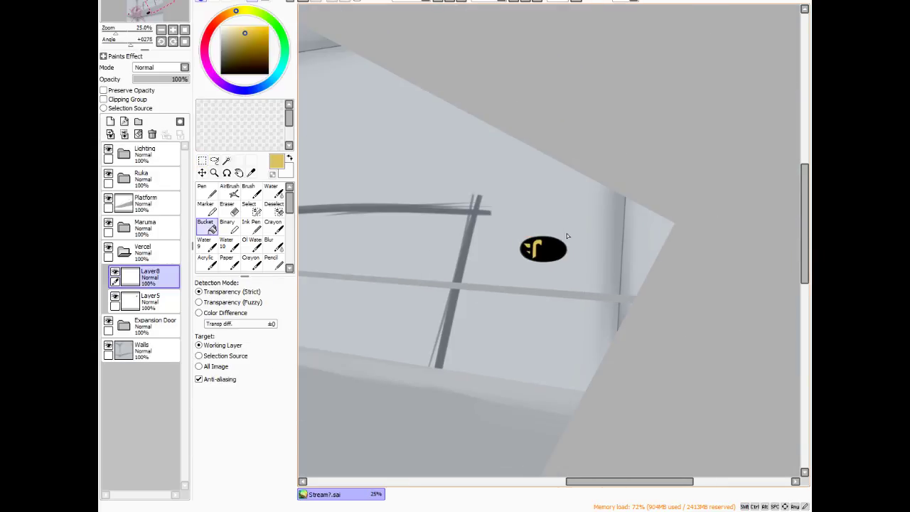
pyautogui.scroll(1, 458, 269)
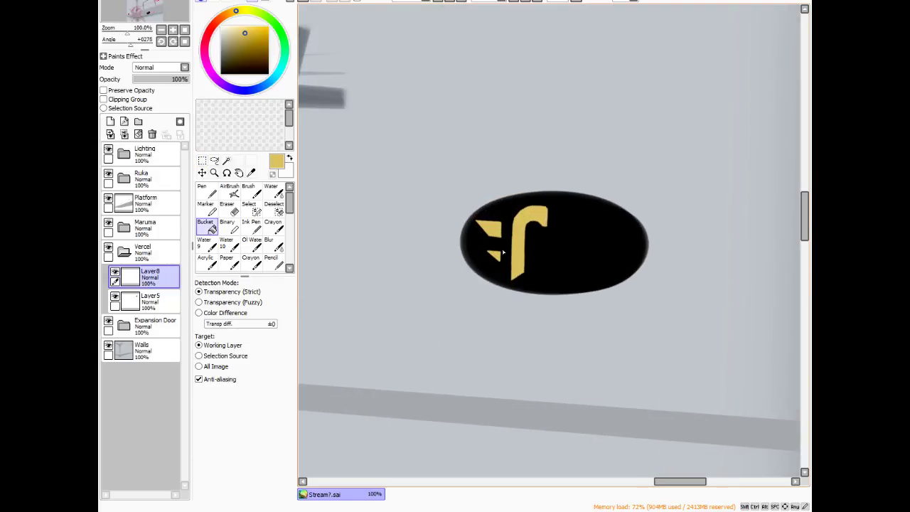
pyautogui.click(214, 160)
pyautogui.moveTo(562, 226)
pyautogui.mouseDown()
pyautogui.moveTo(549, 190)
pyautogui.moveTo(489, 197)
pyautogui.mouseUp()
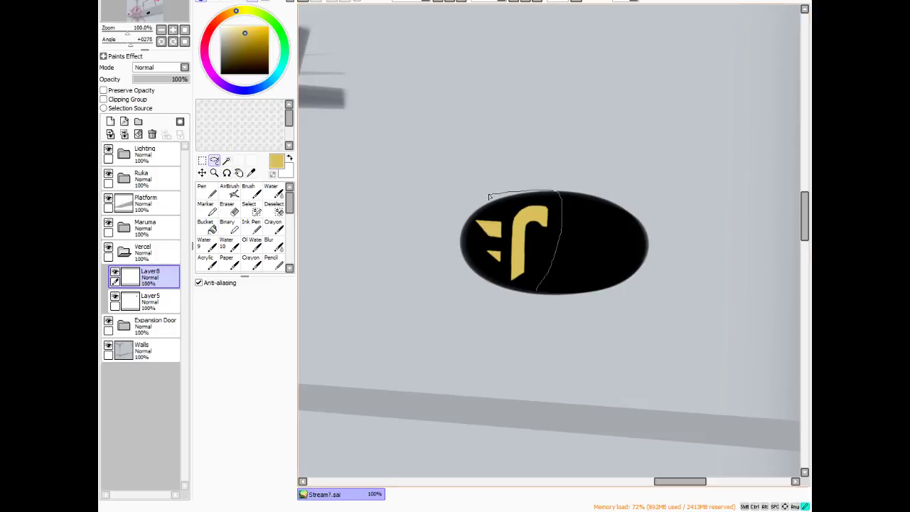
pyautogui.moveTo(521, 300); pyautogui.dragTo(523, 298)
pyautogui.hotkey('ctrl', 'shift', 'n')
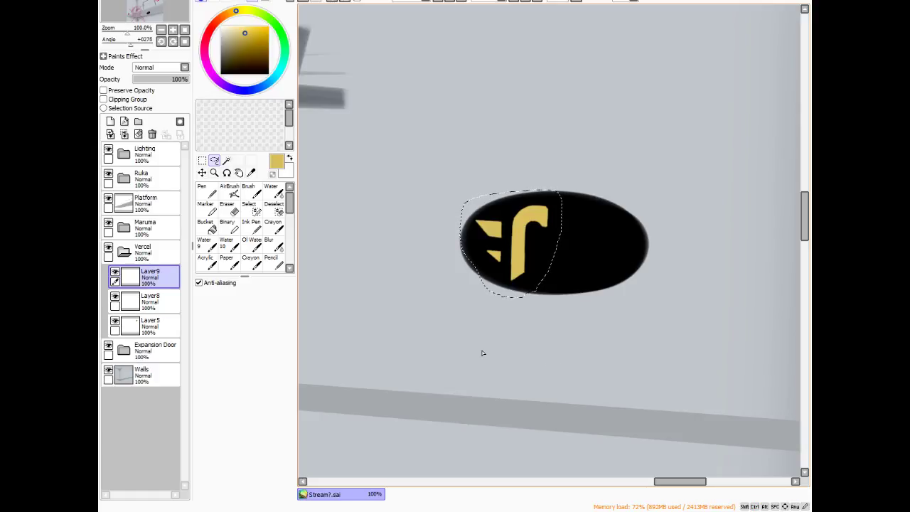
# - Mirror the copied half-emblem, rotate it upright and place it opposite the original in the oval's right half
pyautogui.hotkey('ctrl', 't')
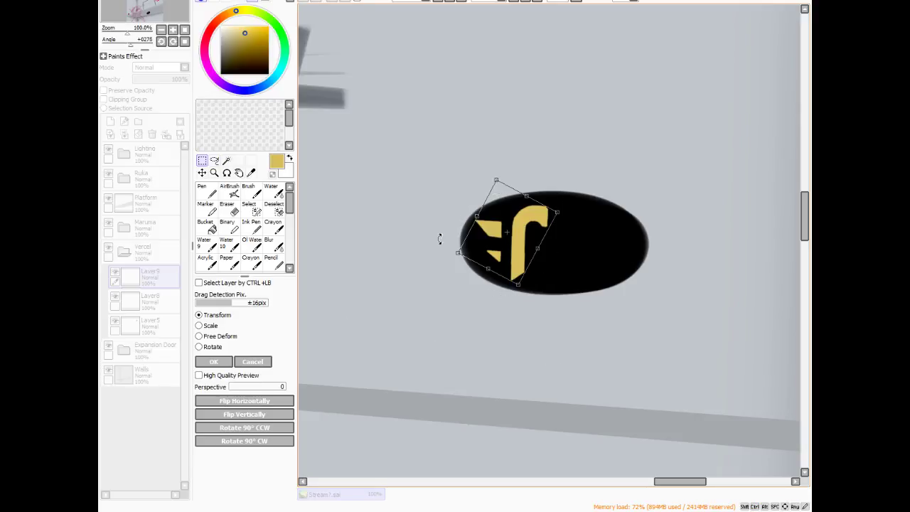
pyautogui.press('shift')
pyautogui.moveTo(456, 253); pyautogui.dragTo(687, 308)
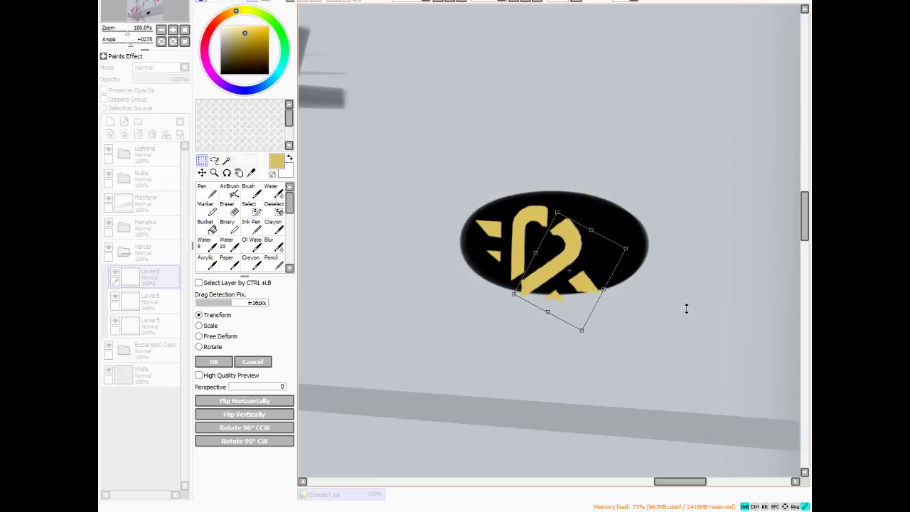
pyautogui.moveTo(646, 246); pyautogui.dragTo(604, 173)
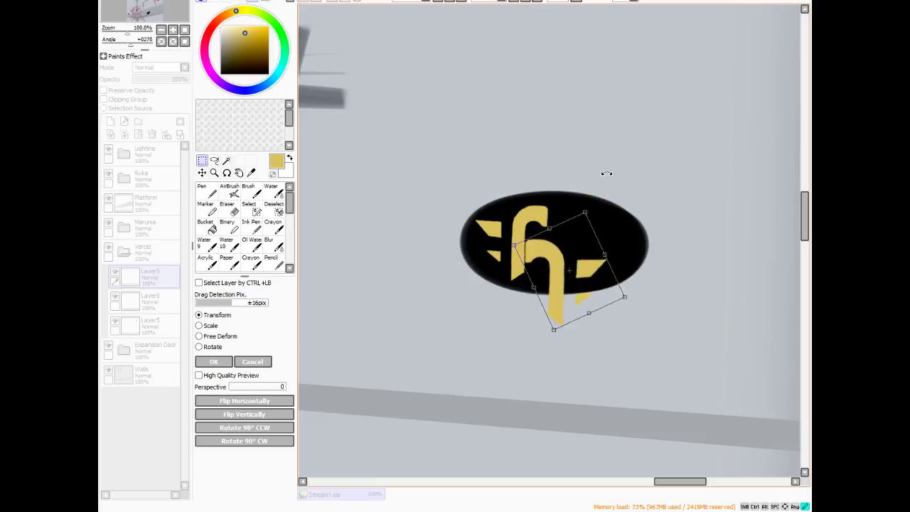
pyautogui.moveTo(606, 272); pyautogui.dragTo(665, 251)
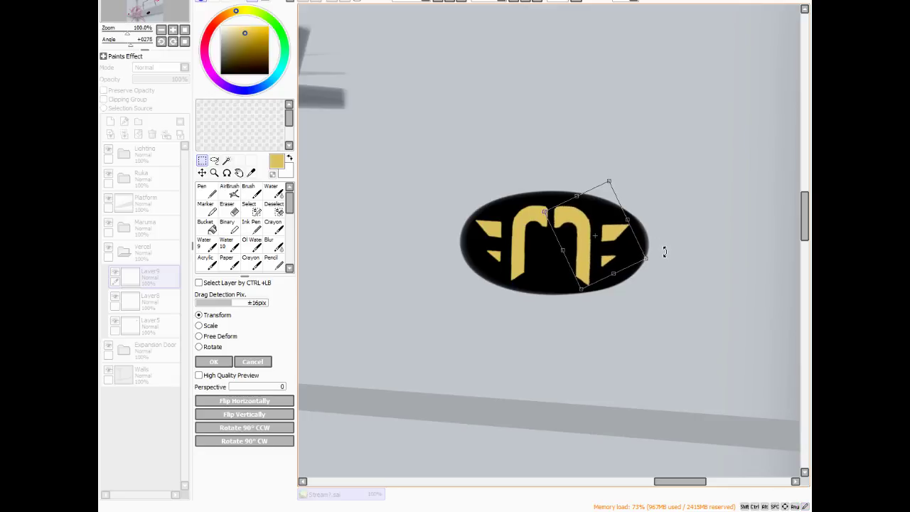
pyautogui.press('Return')
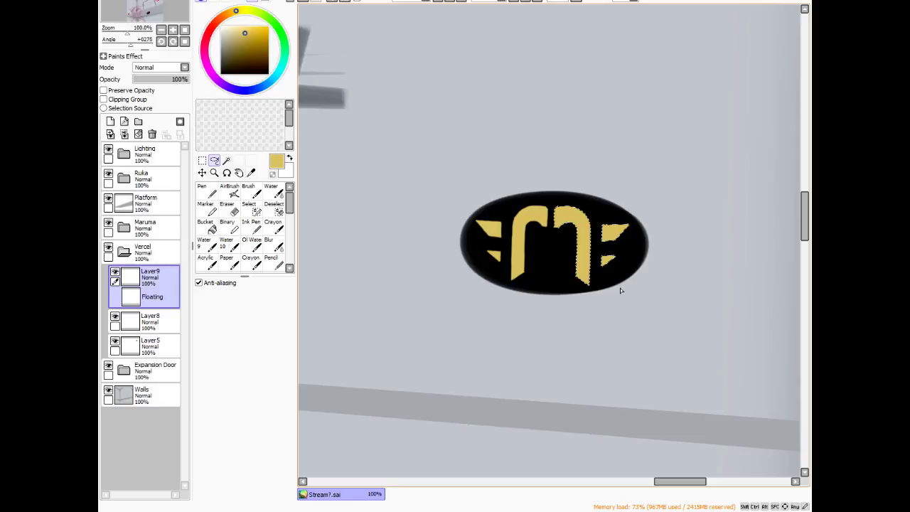
# - Deselect, merge the mirrored half into Layer8, and trim both arches' inner tips along the centre with the Eraser at size 50
pyautogui.hotkey('ctrl', 'd')
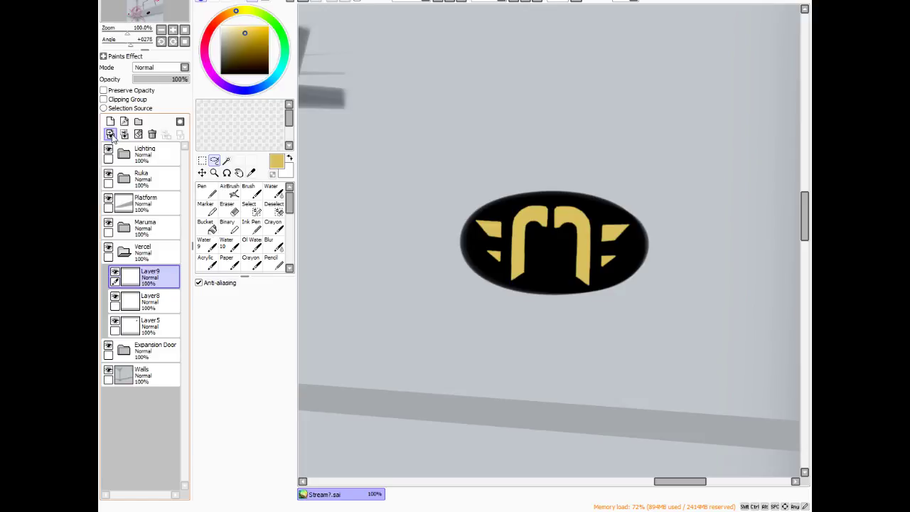
pyautogui.click(151, 135)
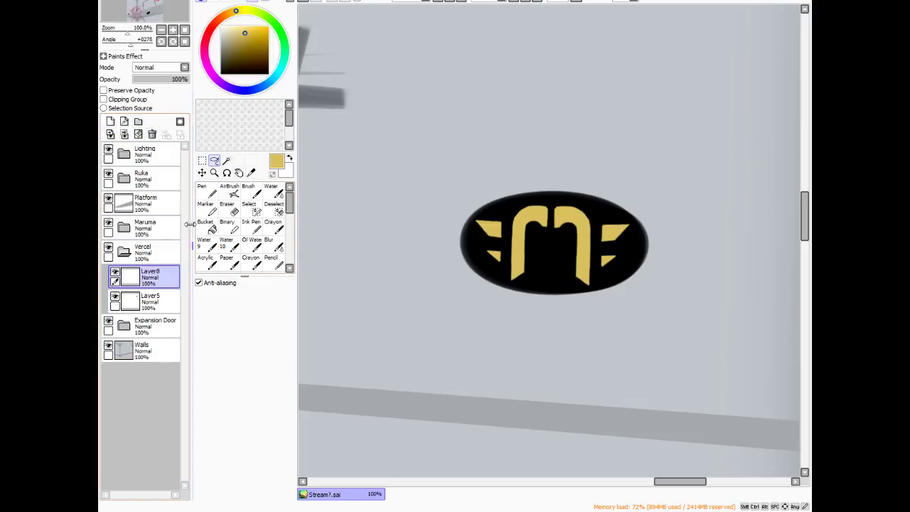
pyautogui.click(234, 206)
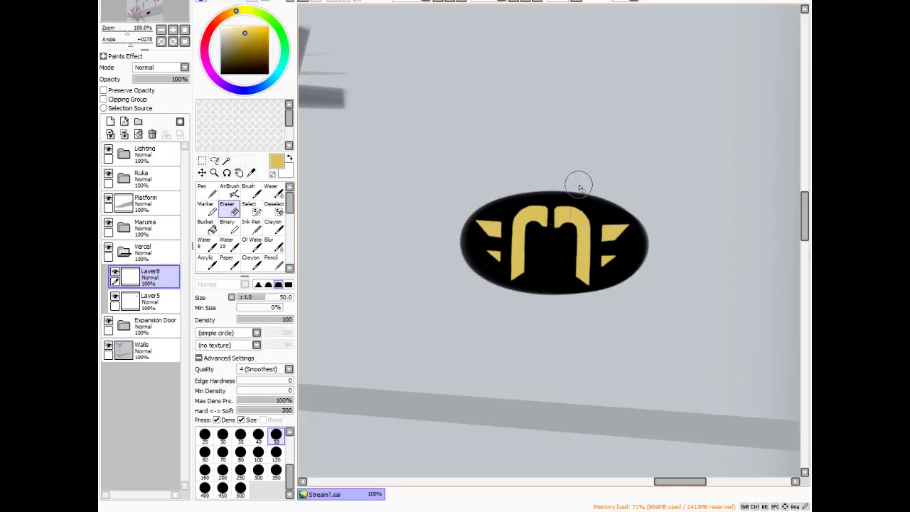
pyautogui.moveTo(544, 220)
pyautogui.mouseDown()
pyautogui.moveTo(549, 205)
pyautogui.moveTo(554, 239)
pyautogui.moveTo(550, 203)
pyautogui.moveTo(553, 237)
pyautogui.moveTo(556, 222)
pyautogui.moveTo(544, 229)
pyautogui.moveTo(550, 205)
pyautogui.moveTo(548, 218)
pyautogui.mouseUp()
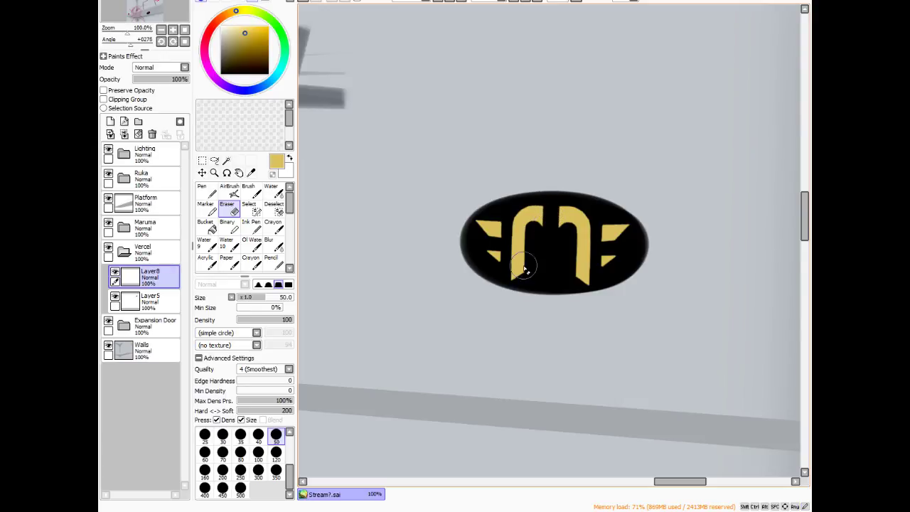
# - Lasso the emblem's right half, move it closer to the left half, and recentre the whole emblem in the oval
pyautogui.click(214, 160)
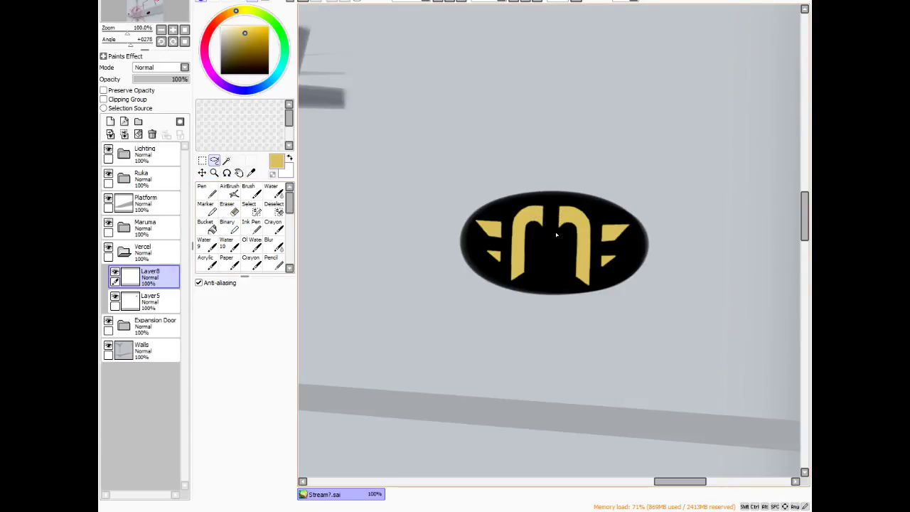
pyautogui.moveTo(557, 235)
pyautogui.mouseDown()
pyautogui.moveTo(562, 198)
pyautogui.moveTo(589, 199)
pyautogui.moveTo(614, 204)
pyautogui.moveTo(645, 241)
pyautogui.mouseUp()
pyautogui.moveTo(562, 274); pyautogui.dragTo(561, 285)
pyautogui.click(202, 172)
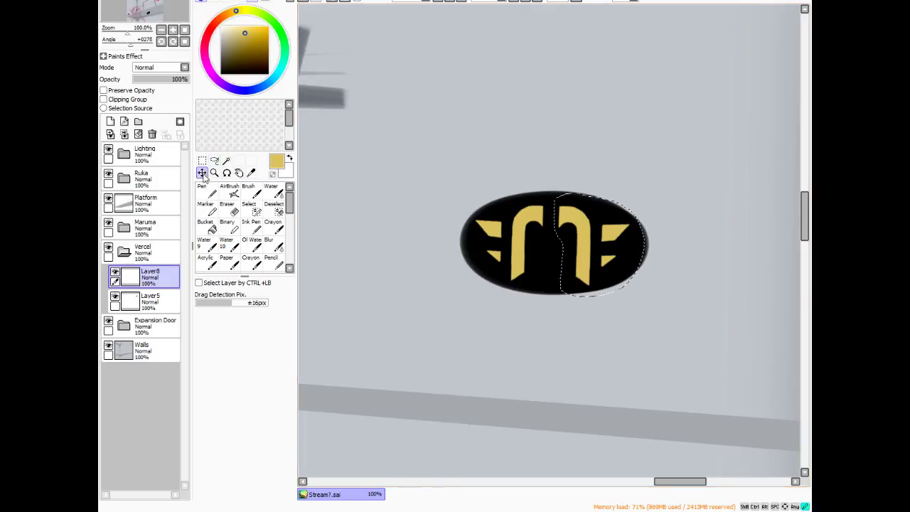
pyautogui.moveTo(573, 224)
pyautogui.mouseDown()
pyautogui.moveTo(582, 262)
pyautogui.moveTo(552, 245)
pyautogui.moveTo(551, 265)
pyautogui.moveTo(583, 253)
pyautogui.mouseUp()
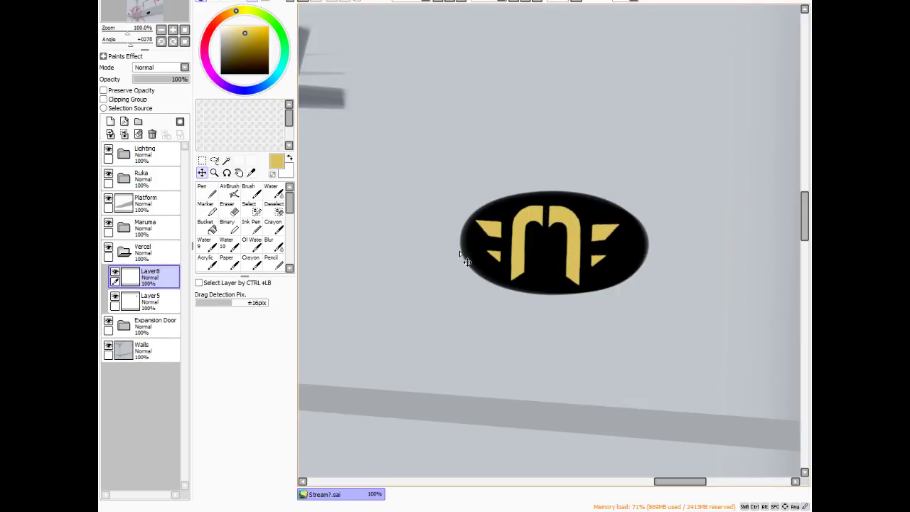
pyautogui.moveTo(424, 275)
pyautogui.mouseDown()
pyautogui.moveTo(438, 275)
pyautogui.moveTo(429, 273)
pyautogui.mouseUp()
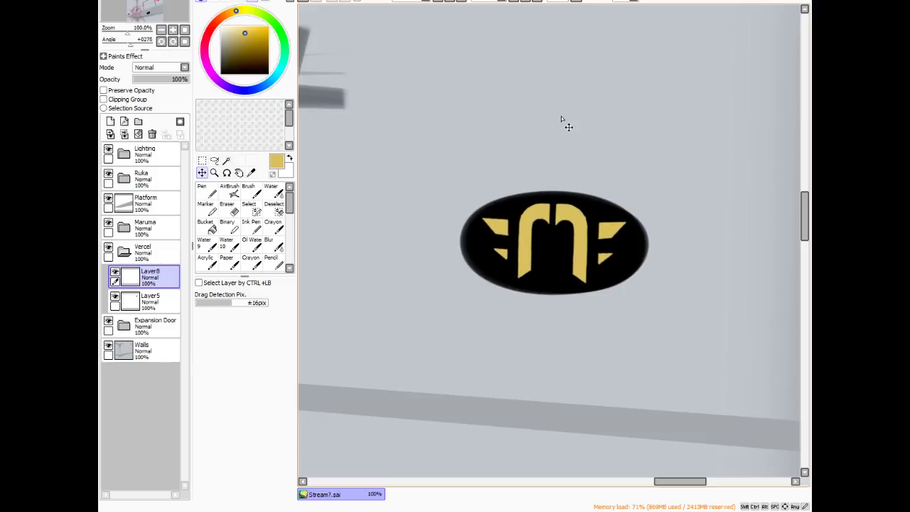
# - Zoom out and turn the canvas upright to check the gold emblem within the whole room scene
pyautogui.scroll(-9, 560, 117)
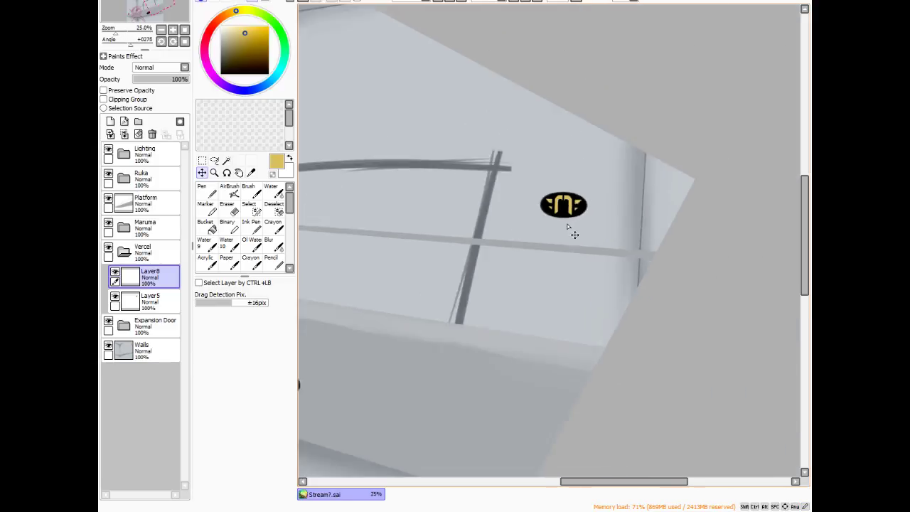
pyautogui.click(495, 3)
pyautogui.scroll(-1, 625, 91)
pyautogui.scroll(-1, 617, 137)
pyautogui.scroll(1, 548, 274)
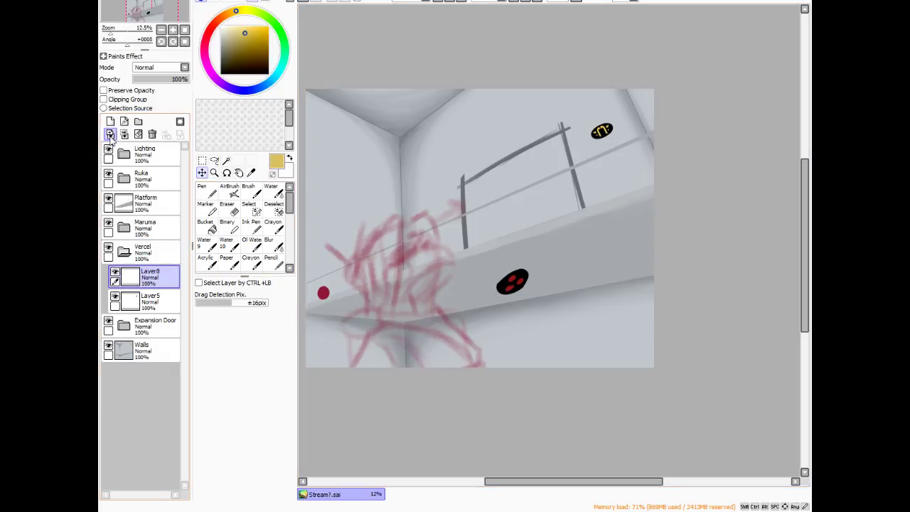
pyautogui.click(154, 302)
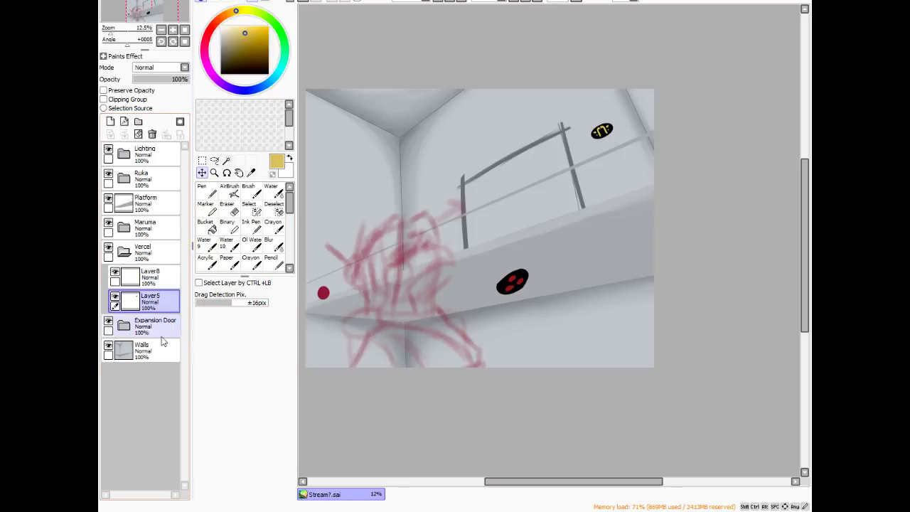
pyautogui.click(142, 278)
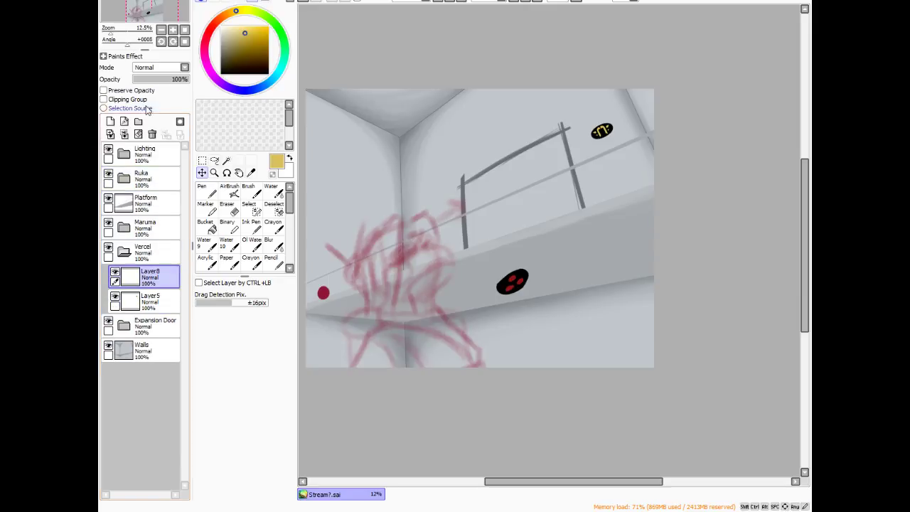
# - Remove Layer8 from the Vercel folder and sketch a small gold circle beside the upper rail on Layer5 with the Crayon at size 120
pyautogui.click(151, 135)
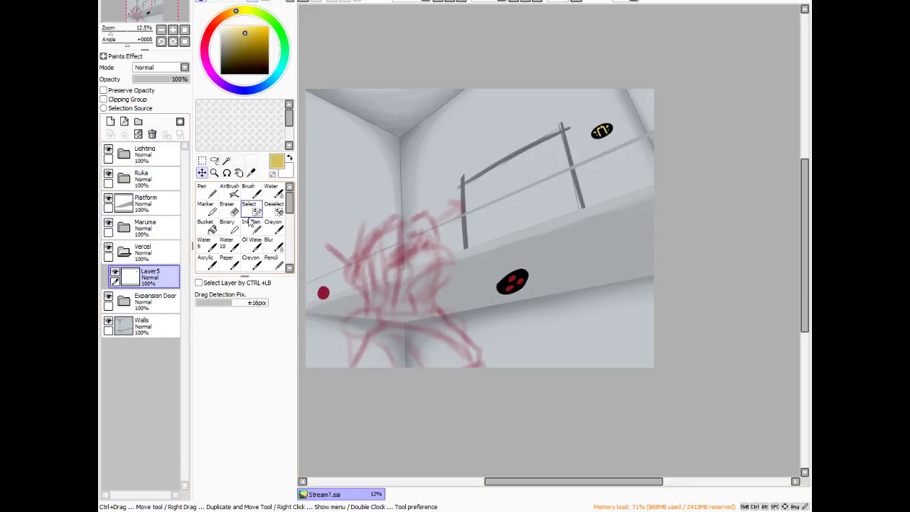
pyautogui.click(273, 225)
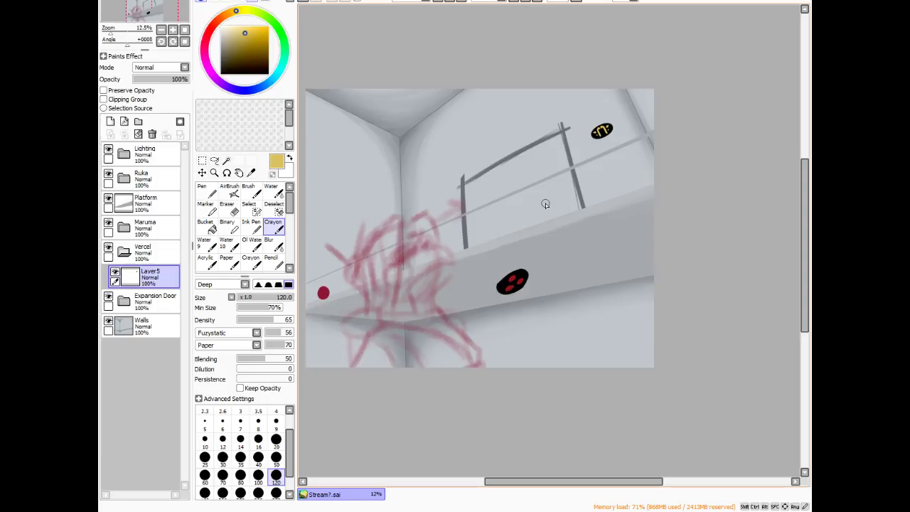
pyautogui.click(540, 152)
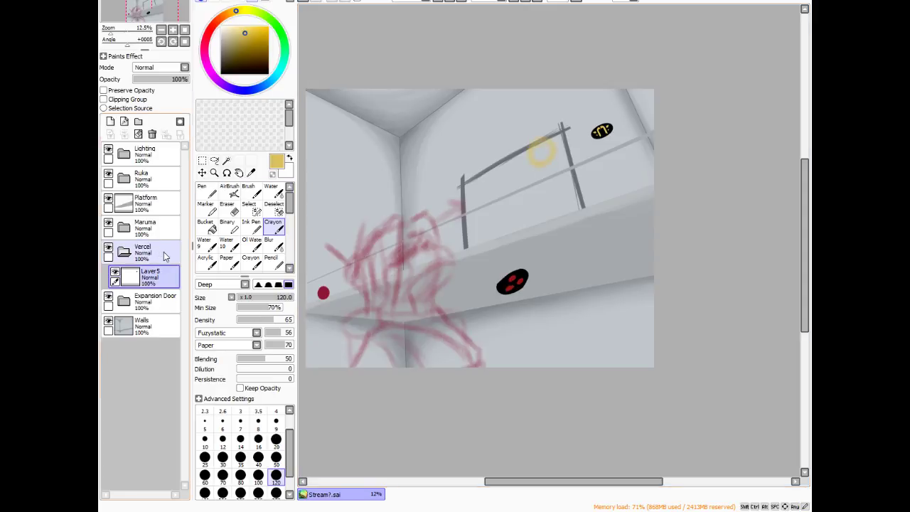
# - Move the Vercel folder above Platform and try loose gold strokes below the rail with the Crayon at size 70, undoing them
pyautogui.moveTo(164, 251); pyautogui.dragTo(159, 200)
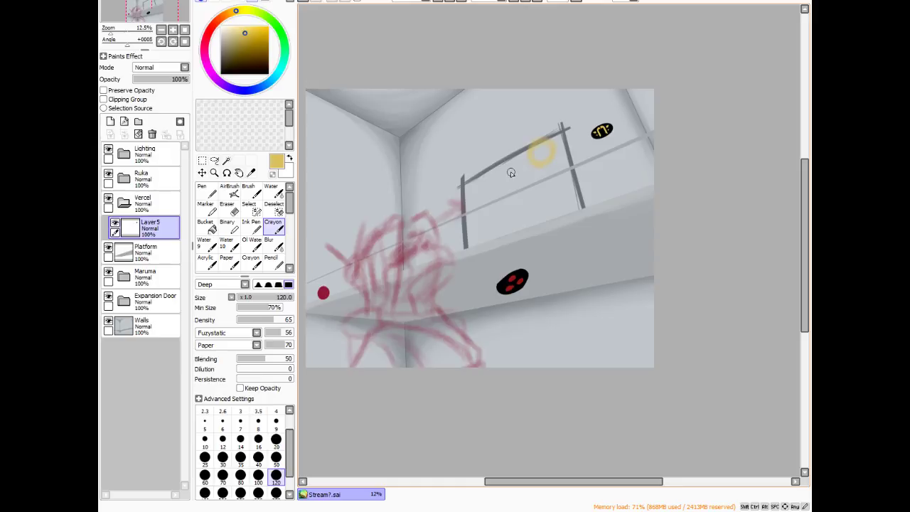
pyautogui.press('[')
pyautogui.press('[')
pyautogui.press('[')
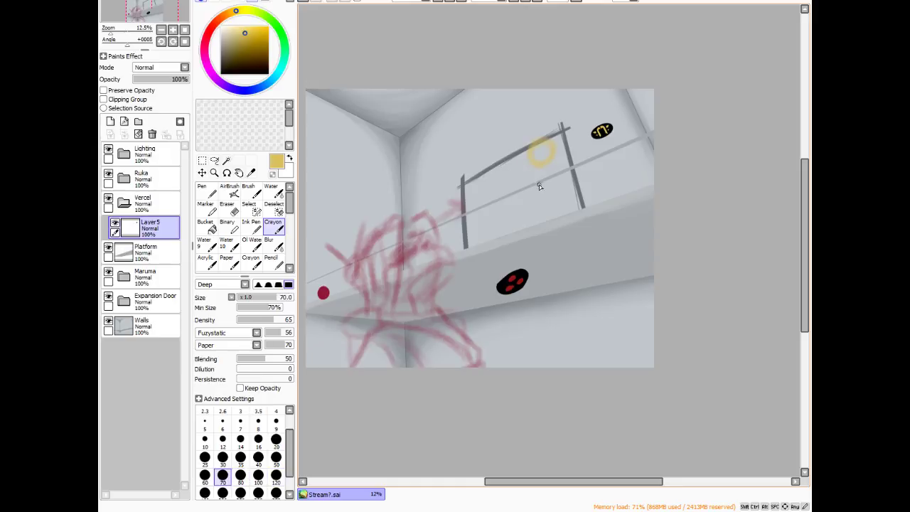
pyautogui.moveTo(566, 233); pyautogui.dragTo(588, 210)
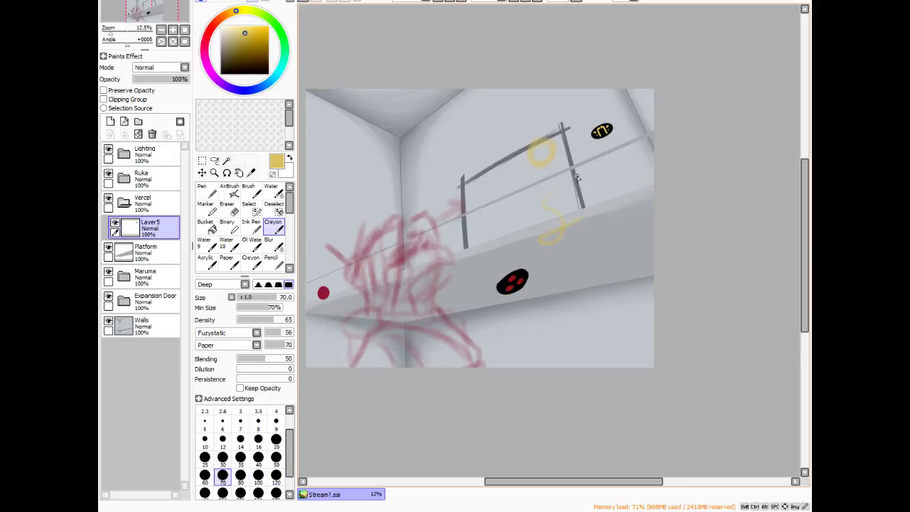
pyautogui.hotkey('ctrl', 'z')
# - Erase the gold circle beside the rail from Layer5 with the Eraser at size 300, and reduce the eraser to size 80
pyautogui.scroll(2, 597, 186)
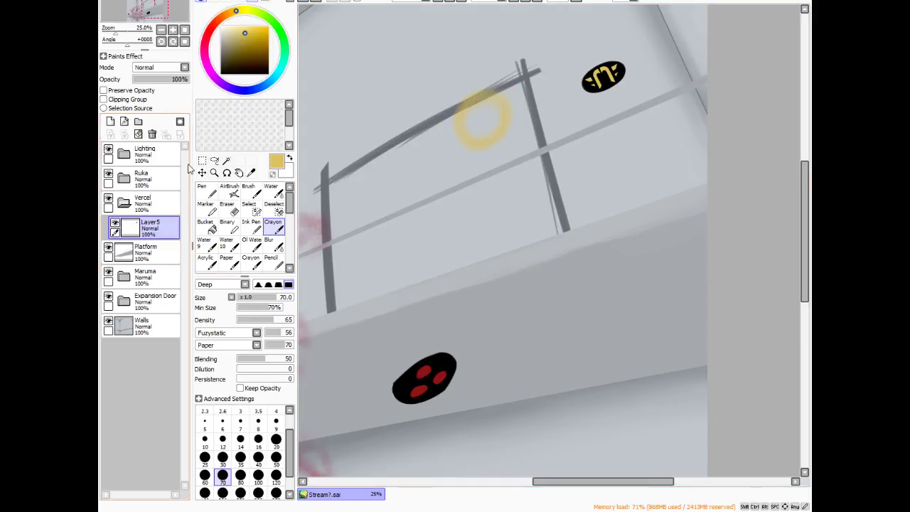
pyautogui.click(234, 209)
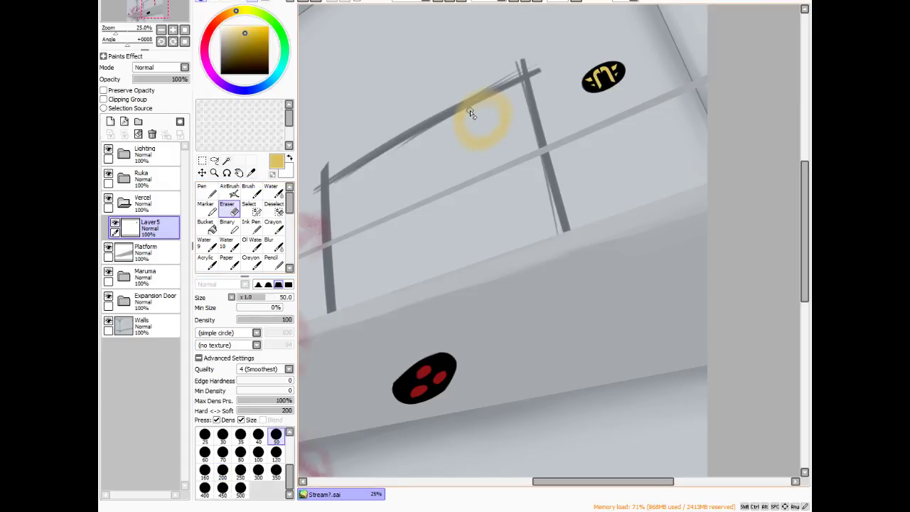
pyautogui.press(']')
pyautogui.press(']')
pyautogui.press(']')
pyautogui.press(']')
pyautogui.press(']')
pyautogui.press(']')
pyautogui.press(']')
pyautogui.press(']')
pyautogui.press(']')
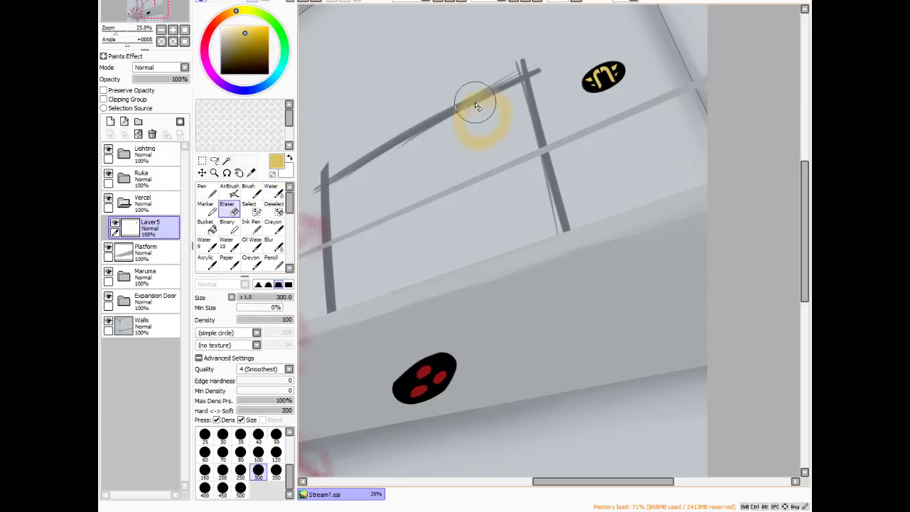
pyautogui.moveTo(453, 143); pyautogui.dragTo(488, 138)
pyautogui.press('[')
pyautogui.press('[')
pyautogui.press('[')
pyautogui.press('[')
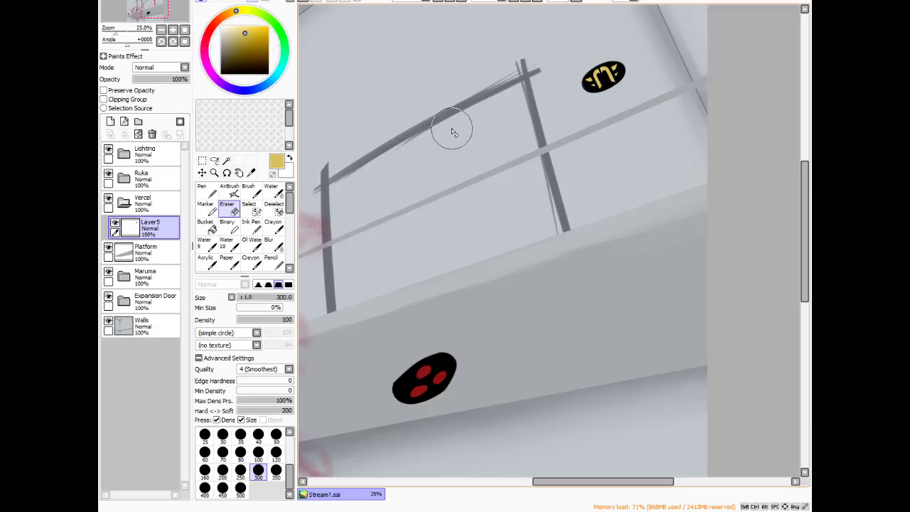
pyautogui.press('[')
pyautogui.press('[')
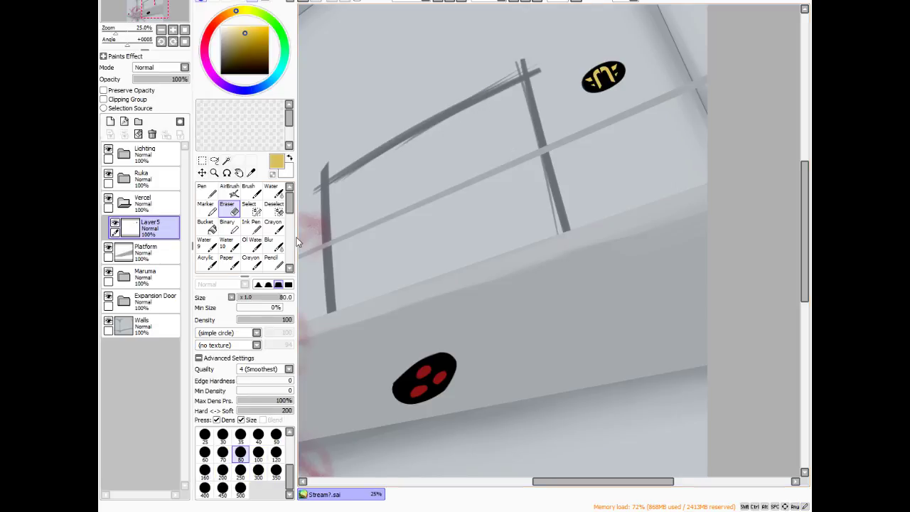
# - Sketch a darker gold head circle with crossing guidelines inside the rail corner, using the Crayon at sizes from 70 down to 40
pyautogui.click(273, 226)
pyautogui.click(245, 47)
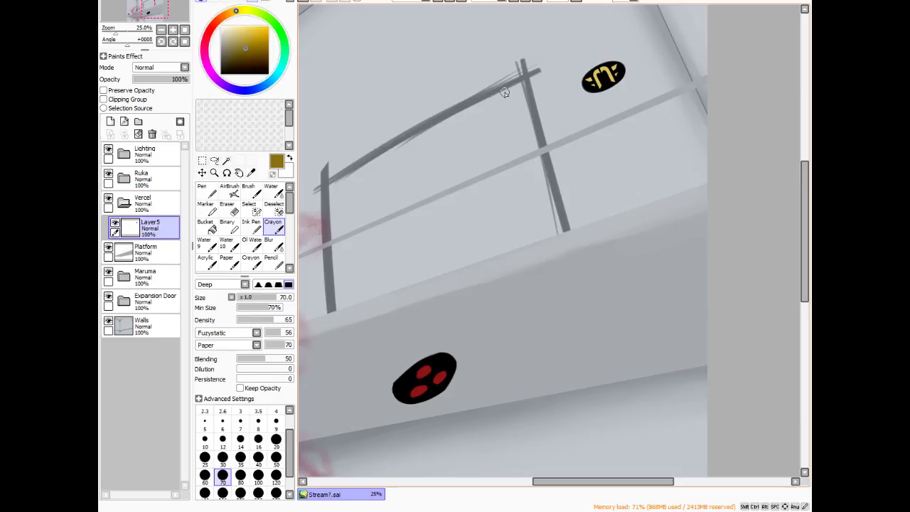
pyautogui.moveTo(501, 87)
pyautogui.mouseDown()
pyautogui.moveTo(497, 131)
pyautogui.moveTo(471, 109)
pyautogui.moveTo(511, 122)
pyautogui.moveTo(498, 140)
pyautogui.moveTo(506, 91)
pyautogui.moveTo(519, 129)
pyautogui.moveTo(524, 114)
pyautogui.moveTo(500, 89)
pyautogui.moveTo(511, 143)
pyautogui.moveTo(519, 93)
pyautogui.moveTo(527, 110)
pyautogui.moveTo(510, 139)
pyautogui.moveTo(486, 101)
pyautogui.moveTo(523, 126)
pyautogui.moveTo(475, 134)
pyautogui.moveTo(515, 90)
pyautogui.mouseUp()
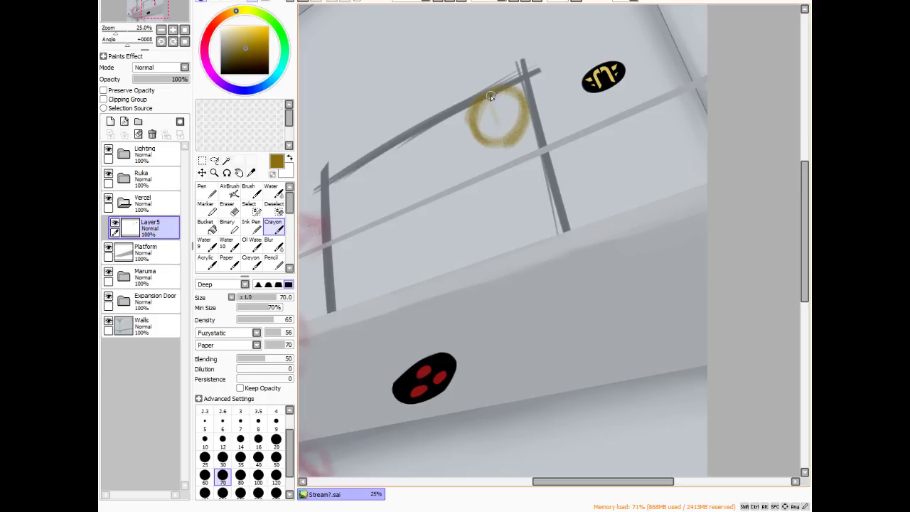
pyautogui.press('[')
pyautogui.press('[')
pyautogui.press('[')
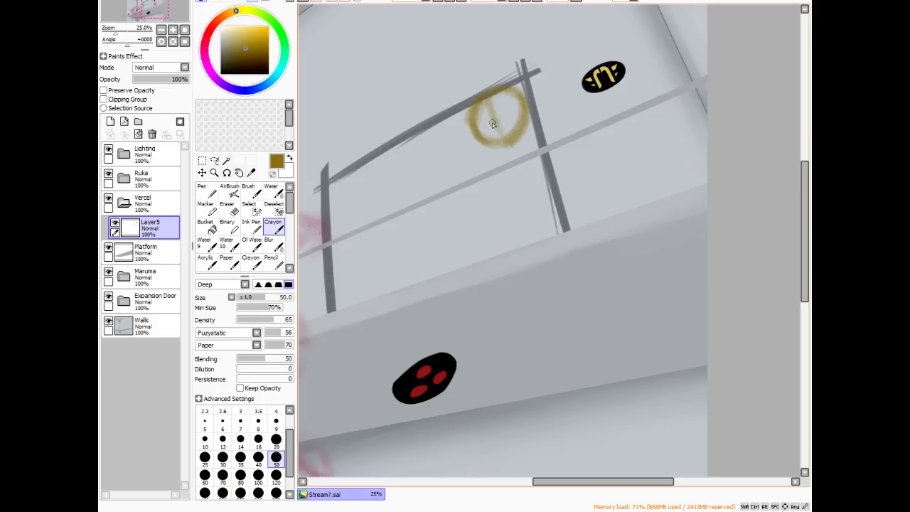
pyautogui.moveTo(498, 119)
pyautogui.mouseDown()
pyautogui.moveTo(479, 132)
pyautogui.moveTo(524, 112)
pyautogui.mouseUp()
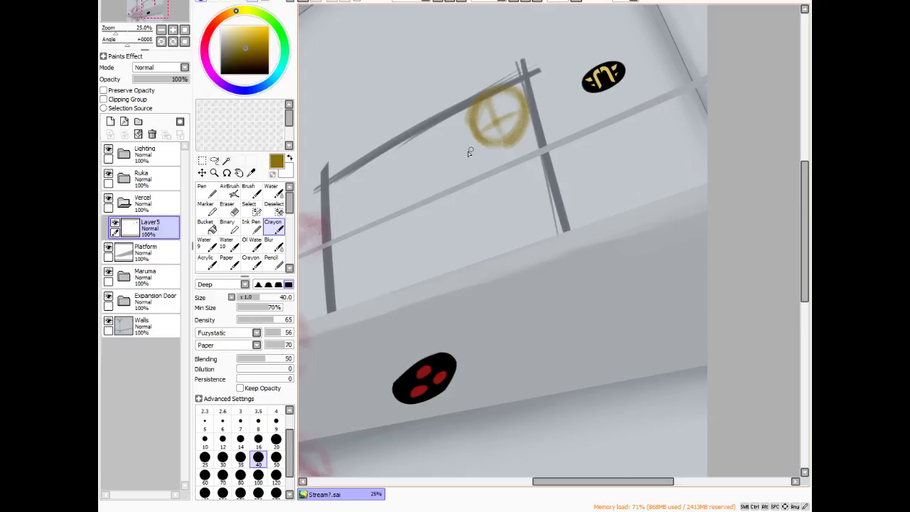
# - Erase the crossed head circle from Layer5 with the Eraser at size 120
pyautogui.press('e')
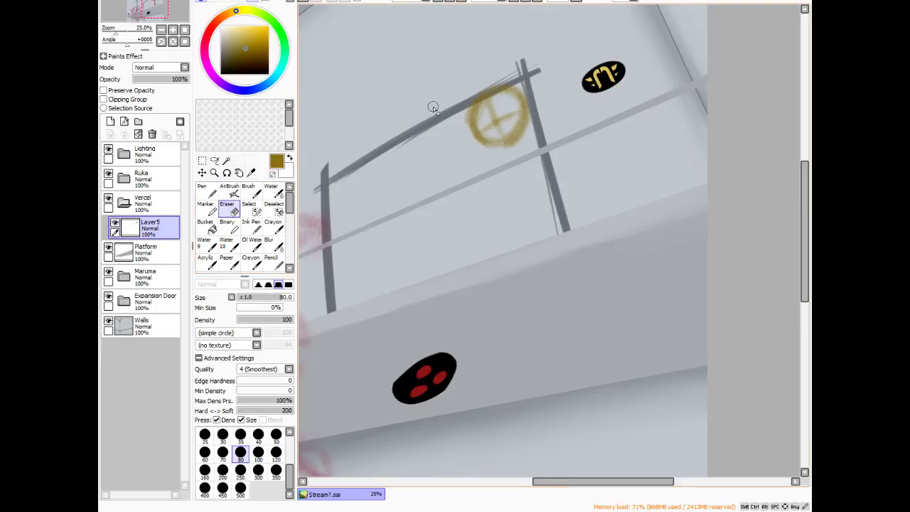
pyautogui.press(']')
pyautogui.press(']')
pyautogui.moveTo(487, 116)
pyautogui.mouseDown()
pyautogui.moveTo(471, 137)
pyautogui.moveTo(479, 133)
pyautogui.moveTo(478, 150)
pyautogui.moveTo(518, 127)
pyautogui.mouseUp()
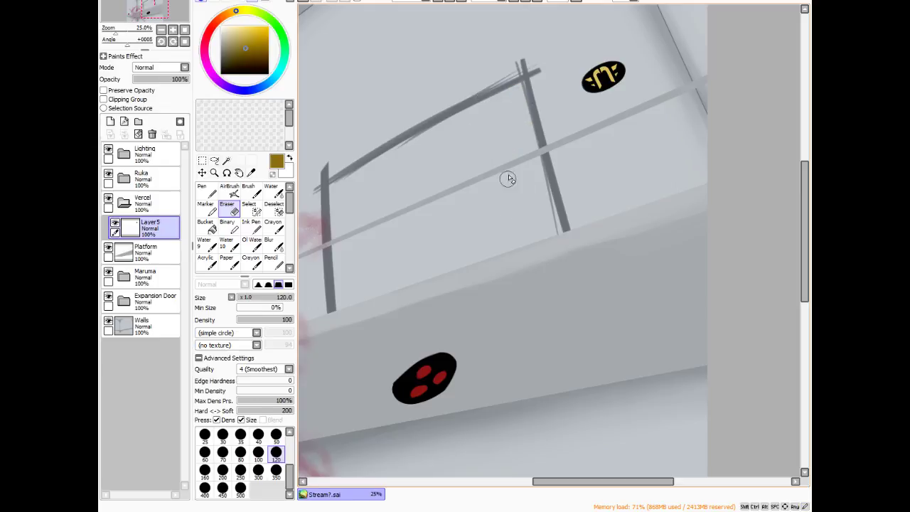
# - Choose a dark brown and sketch the figure's curved foot over the platform's upper edge with the Crayon at size 35
pyautogui.click(273, 225)
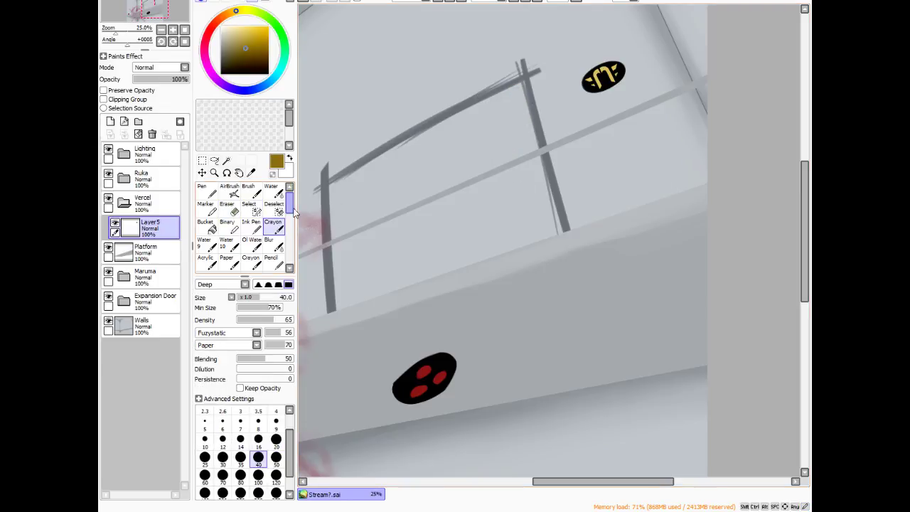
pyautogui.press('[')
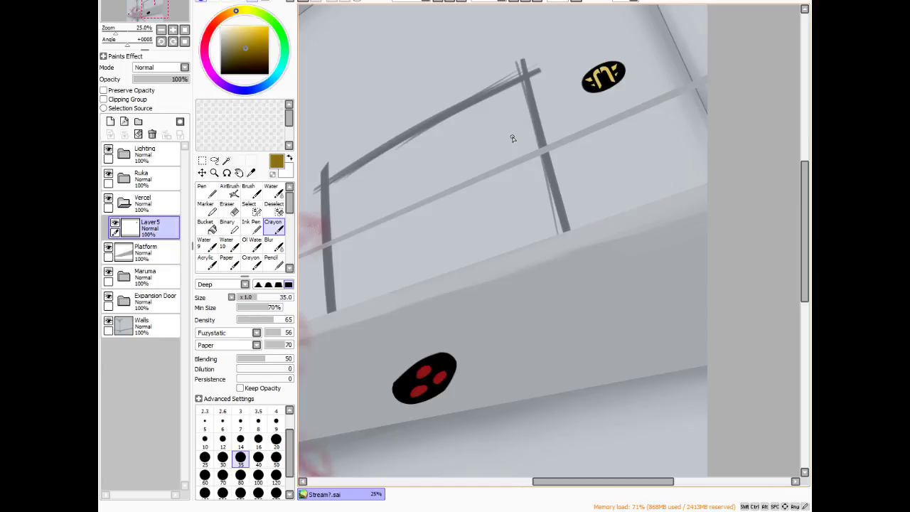
pyautogui.click(244, 60)
pyautogui.press(']')
pyautogui.press(']')
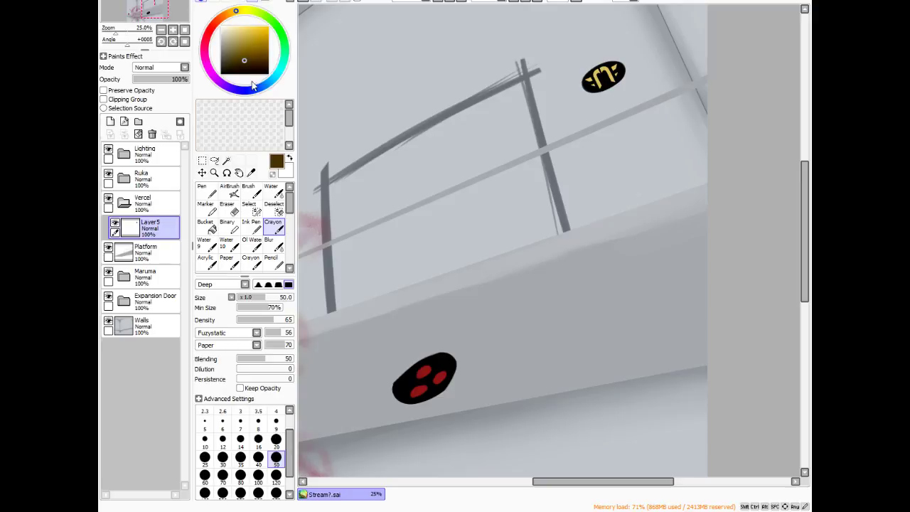
pyautogui.press('[')
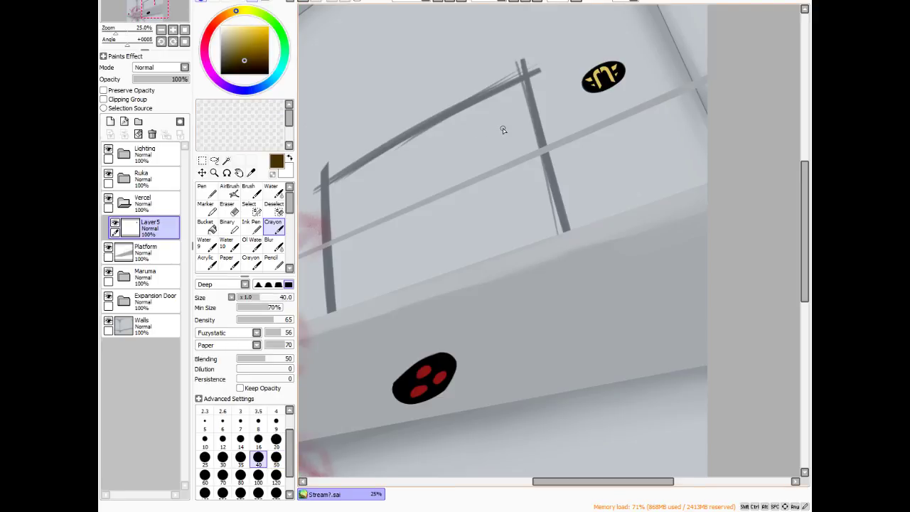
pyautogui.press('[')
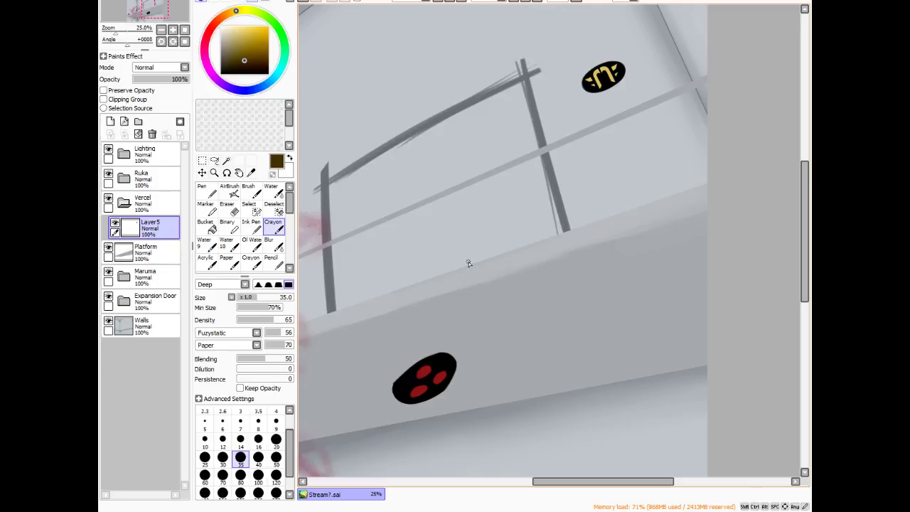
pyautogui.moveTo(468, 263)
pyautogui.mouseDown()
pyautogui.moveTo(513, 248)
pyautogui.moveTo(463, 273)
pyautogui.moveTo(480, 255)
pyautogui.moveTo(480, 269)
pyautogui.moveTo(466, 275)
pyautogui.moveTo(480, 259)
pyautogui.moveTo(503, 273)
pyautogui.moveTo(489, 262)
pyautogui.moveTo(501, 286)
pyautogui.mouseUp()
# - Sketch the figure's head, shoulder and folded arm leaning on the thin rail beside the right post in dark brown Crayon
pyautogui.click(227, 207)
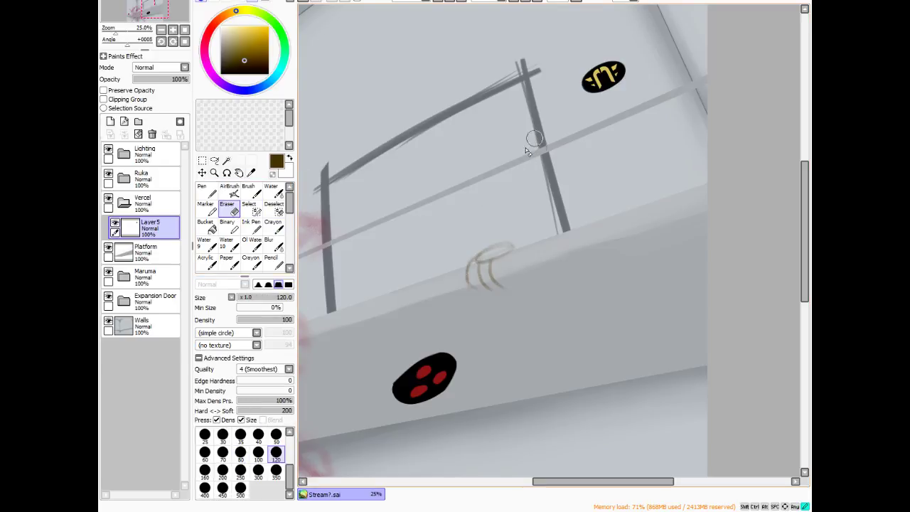
pyautogui.click(274, 226)
pyautogui.moveTo(515, 170); pyautogui.dragTo(534, 158)
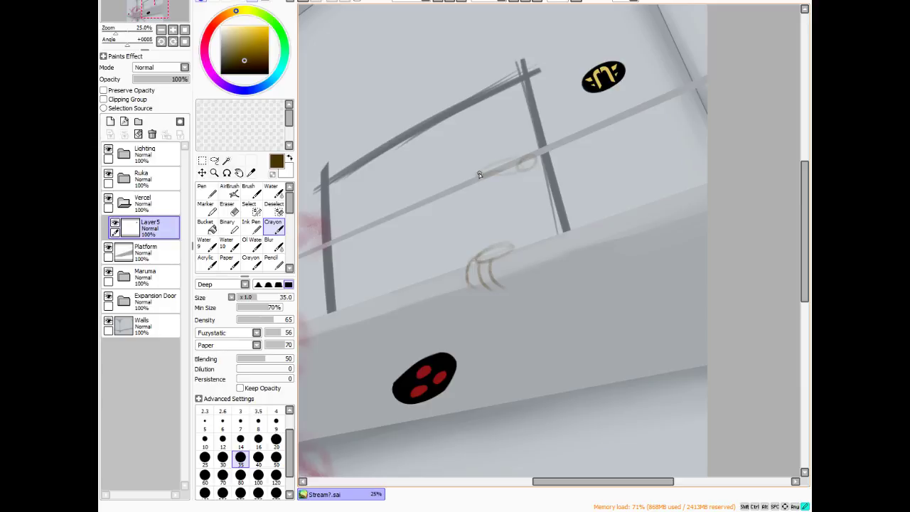
pyautogui.moveTo(479, 175)
pyautogui.mouseDown()
pyautogui.moveTo(525, 155)
pyautogui.moveTo(481, 172)
pyautogui.mouseUp()
pyautogui.moveTo(517, 124); pyautogui.dragTo(522, 162)
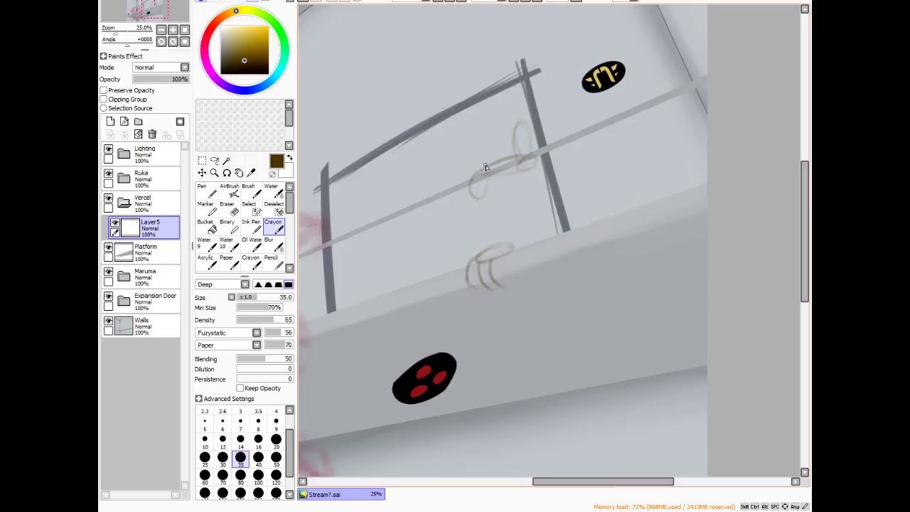
pyautogui.moveTo(498, 128); pyautogui.dragTo(480, 146)
pyautogui.moveTo(513, 131); pyautogui.dragTo(533, 135)
pyautogui.moveTo(497, 105)
pyautogui.mouseDown()
pyautogui.moveTo(502, 127)
pyautogui.moveTo(484, 141)
pyautogui.mouseUp()
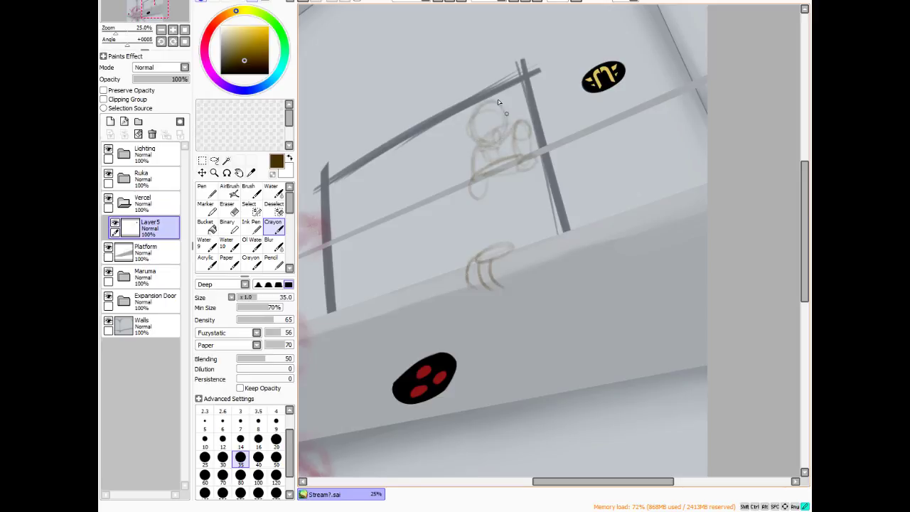
pyautogui.moveTo(498, 102)
pyautogui.mouseDown()
pyautogui.moveTo(478, 144)
pyautogui.moveTo(474, 114)
pyautogui.moveTo(508, 118)
pyautogui.moveTo(504, 135)
pyautogui.moveTo(488, 132)
pyautogui.moveTo(481, 107)
pyautogui.moveTo(489, 142)
pyautogui.moveTo(498, 132)
pyautogui.moveTo(478, 142)
pyautogui.moveTo(513, 122)
pyautogui.moveTo(496, 132)
pyautogui.moveTo(499, 121)
pyautogui.moveTo(488, 122)
pyautogui.moveTo(482, 140)
pyautogui.moveTo(466, 147)
pyautogui.moveTo(488, 121)
pyautogui.mouseUp()
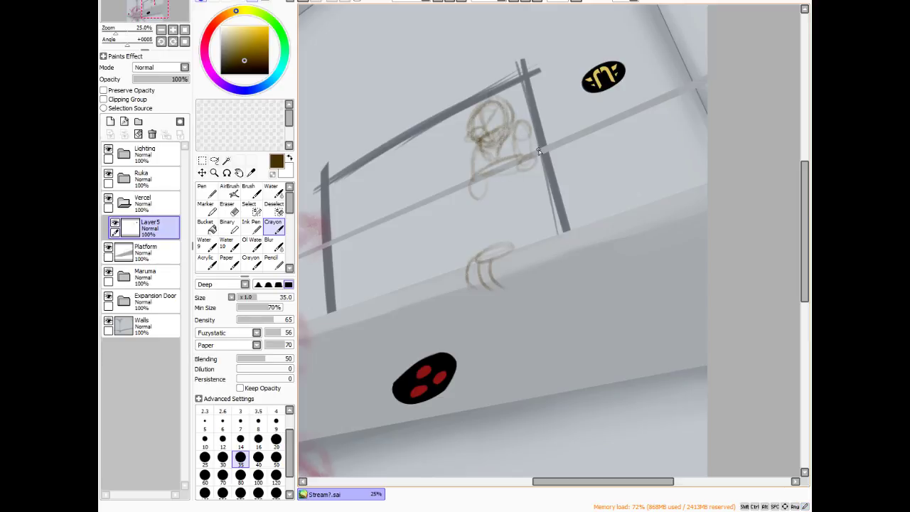
# - Sketch the figure's torso, hips and bent legs reaching down to the platform beside the right post
pyautogui.moveTo(529, 132); pyautogui.dragTo(538, 160)
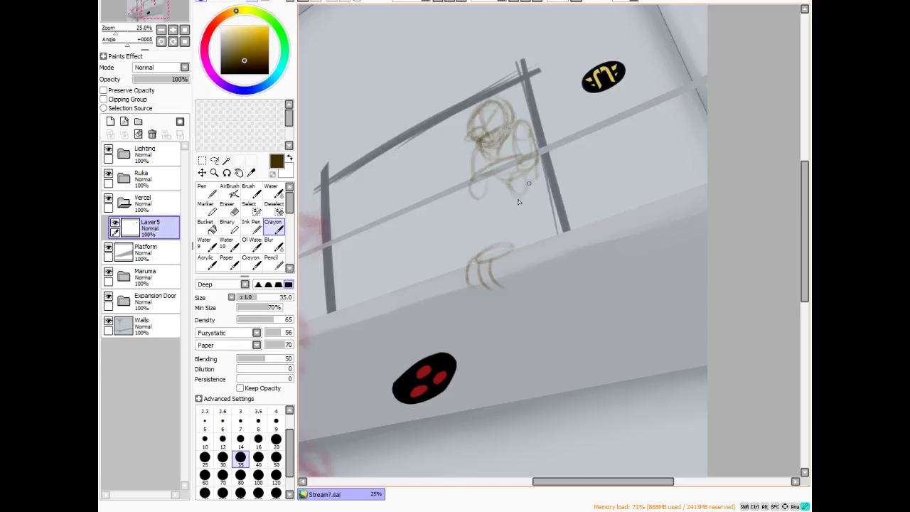
pyautogui.moveTo(531, 184); pyautogui.dragTo(519, 203)
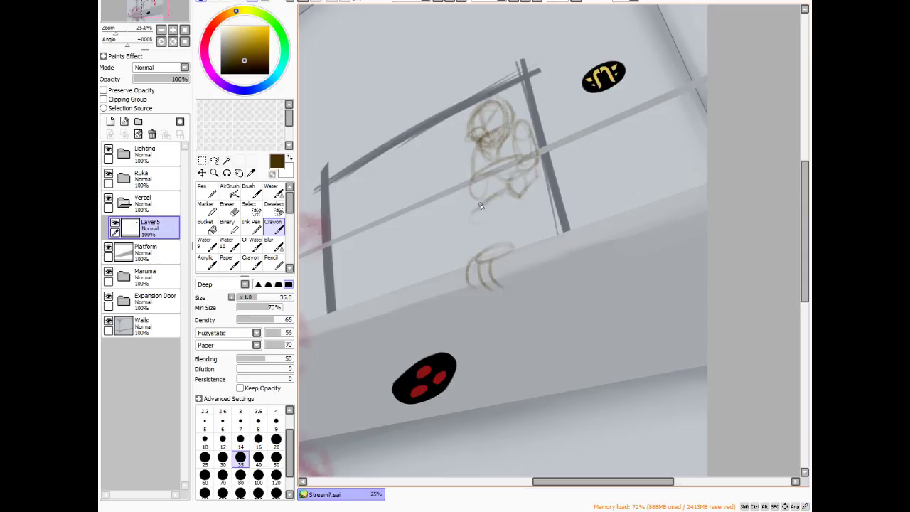
pyautogui.moveTo(516, 215); pyautogui.dragTo(480, 217)
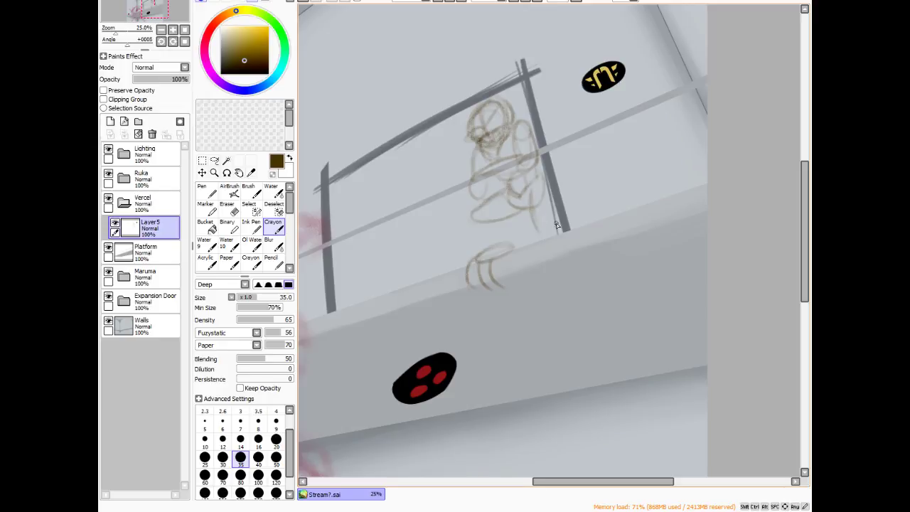
pyautogui.moveTo(551, 216); pyautogui.dragTo(541, 229)
pyautogui.moveTo(500, 223); pyautogui.dragTo(510, 240)
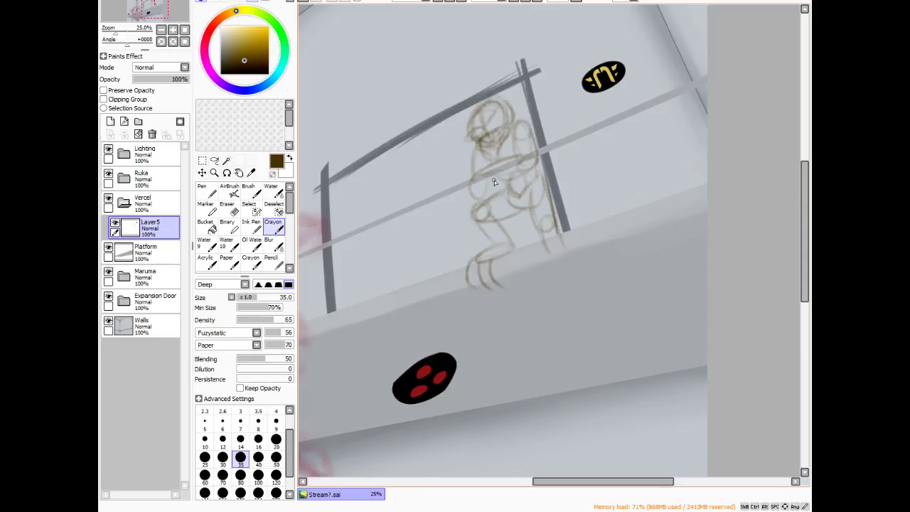
# - Move the Vercel folder back below Maruma and rename its Layer5 as Guideline
pyautogui.moveTo(160, 226); pyautogui.dragTo(169, 290)
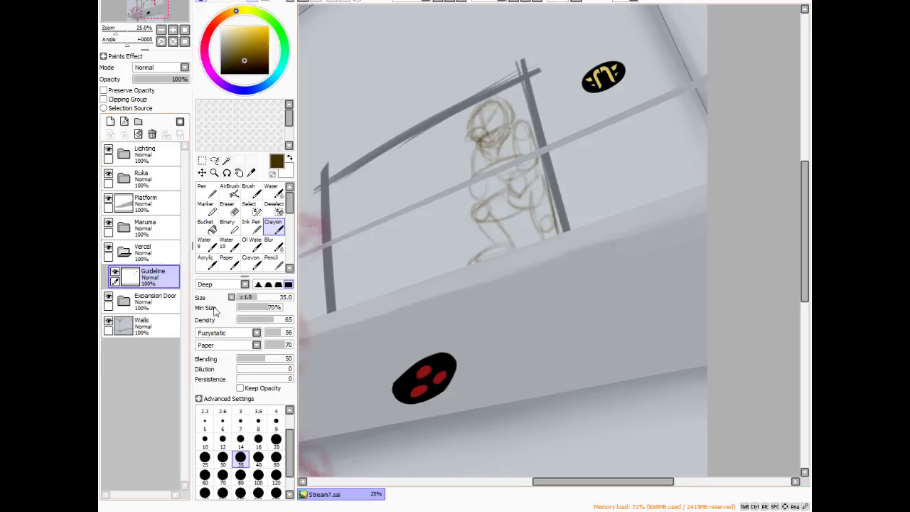
# - On the Platform layer, select the empty areas around the thin rail and the platform's front and edge patches with the Magic Wand
pyautogui.click(152, 206)
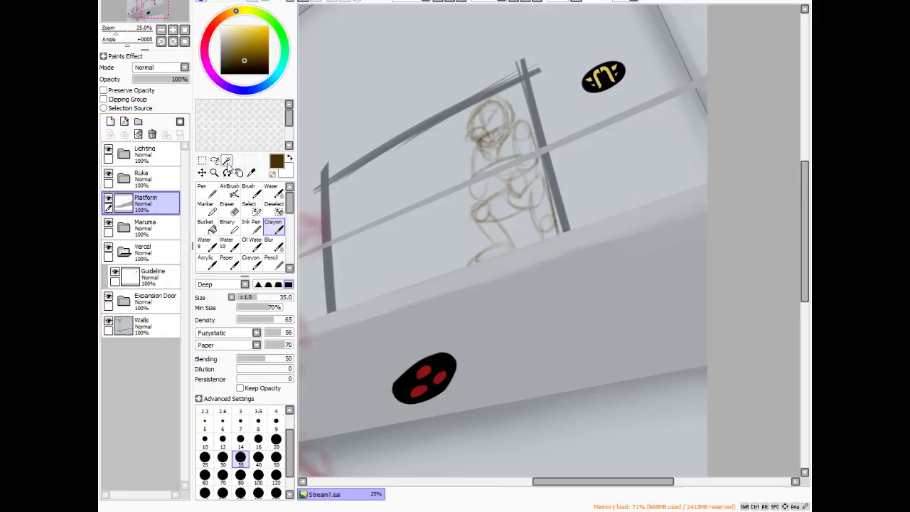
pyautogui.click(226, 161)
pyautogui.click(366, 247)
pyautogui.click(394, 202)
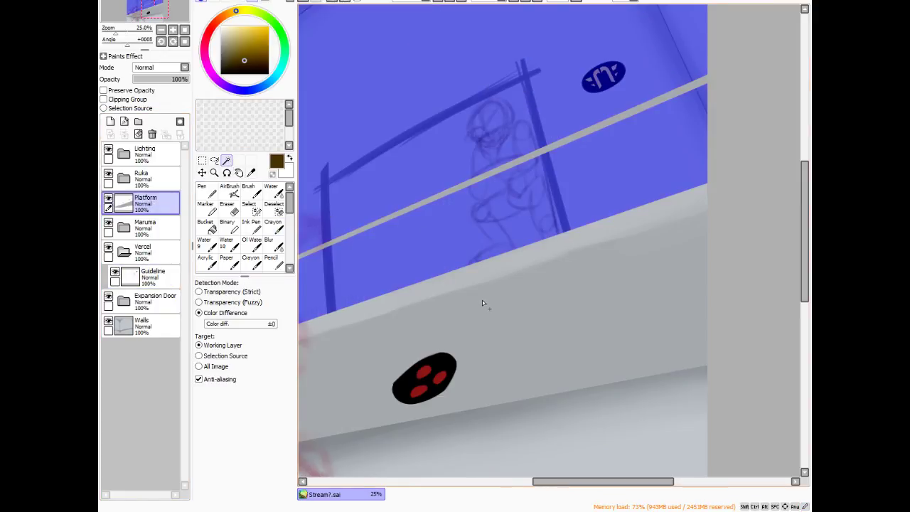
pyautogui.click(498, 318)
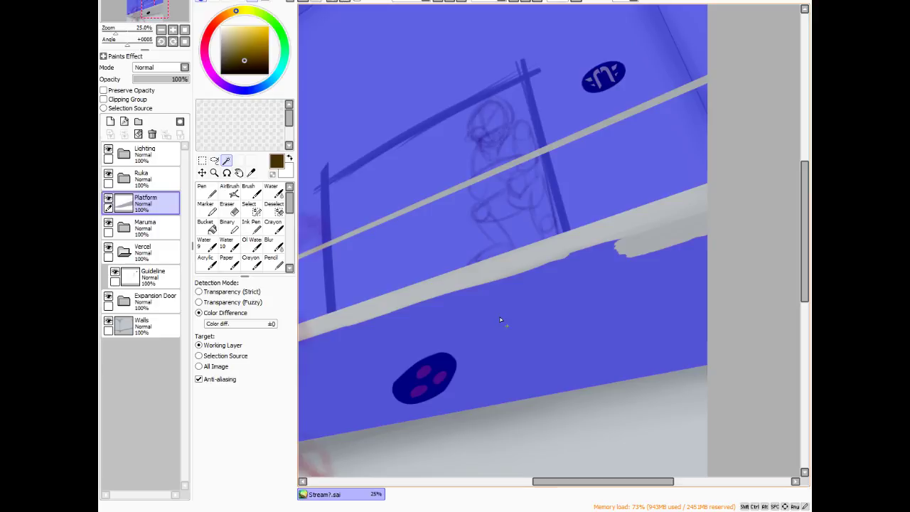
pyautogui.click(554, 420)
pyautogui.click(565, 247)
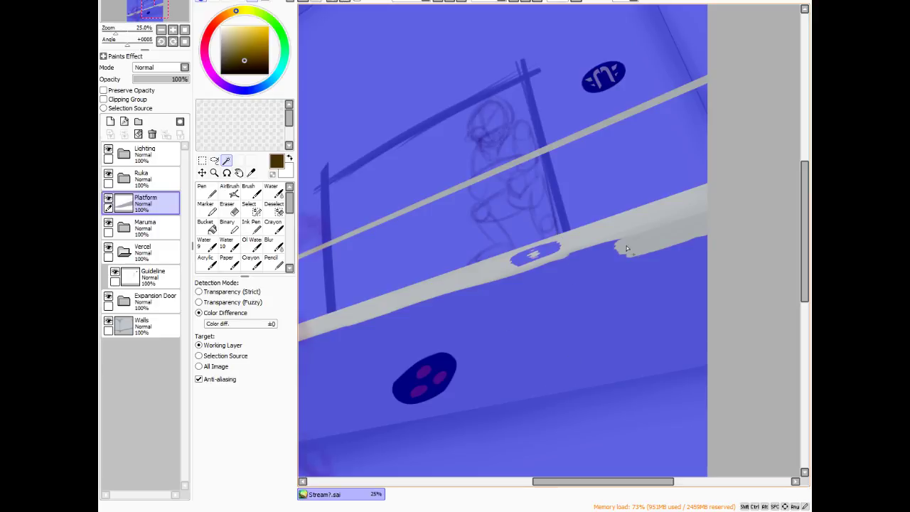
pyautogui.click(631, 247)
# - Add the platform's remaining upper edge to the selection with the Select brush at size 450, and invert it to isolate the rail
pyautogui.scroll(-3, 704, 217)
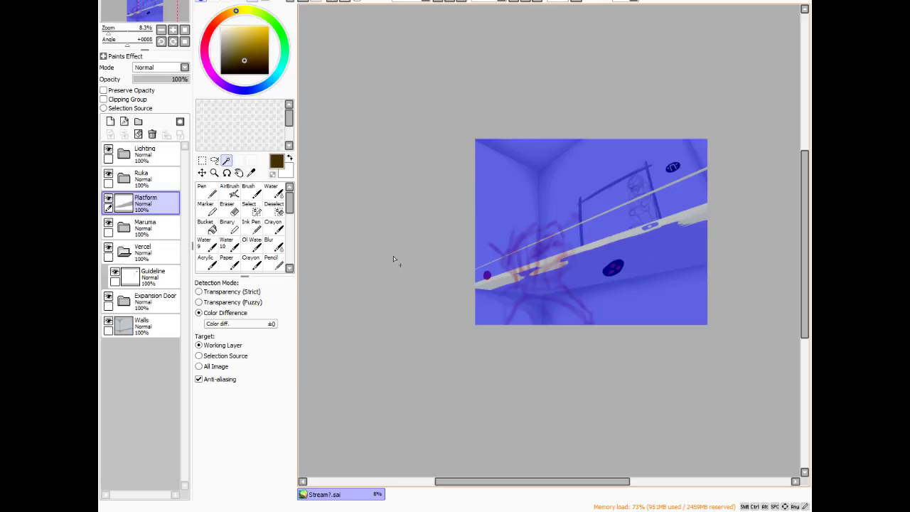
pyautogui.press('s')
pyautogui.press(']')
pyautogui.press(']')
pyautogui.press(']')
pyautogui.press(']')
pyautogui.press(']')
pyautogui.press(']')
pyautogui.press(']')
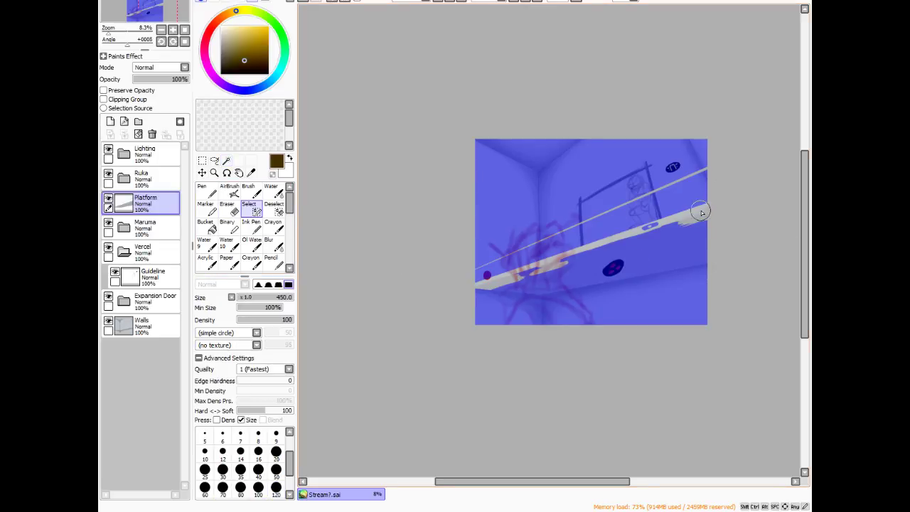
pyautogui.moveTo(707, 213)
pyautogui.mouseDown()
pyautogui.moveTo(674, 220)
pyautogui.moveTo(646, 233)
pyautogui.moveTo(690, 219)
pyautogui.moveTo(473, 294)
pyautogui.mouseUp()
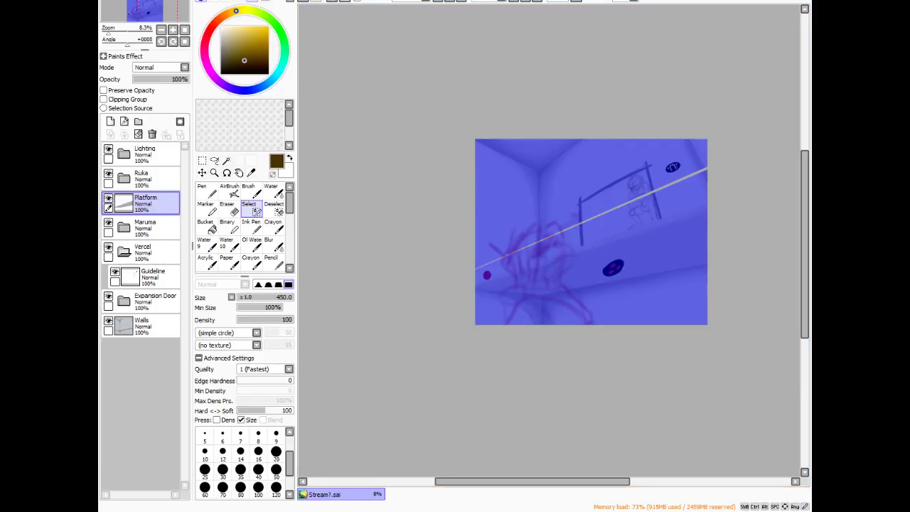
pyautogui.hotkey('ctrl', 'i')
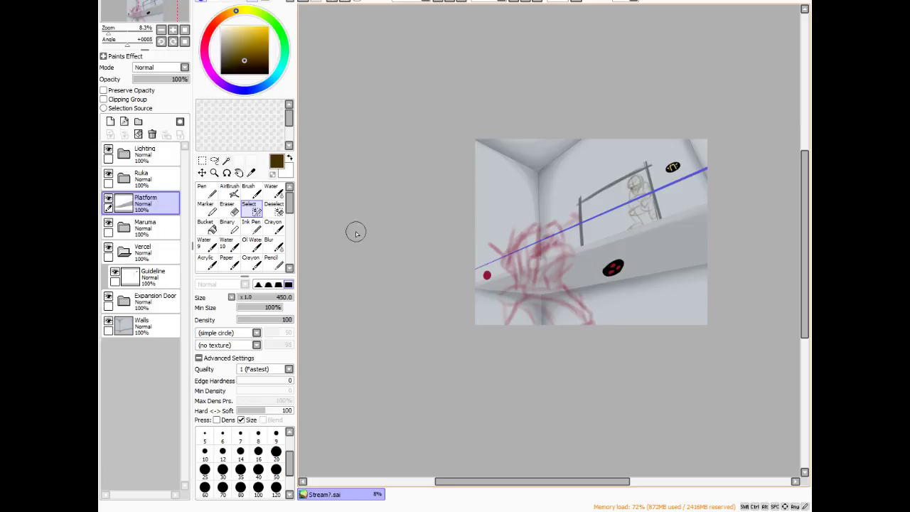
# - Copy the selected rail onto its own new layer directly above Platform
pyautogui.click(111, 121)
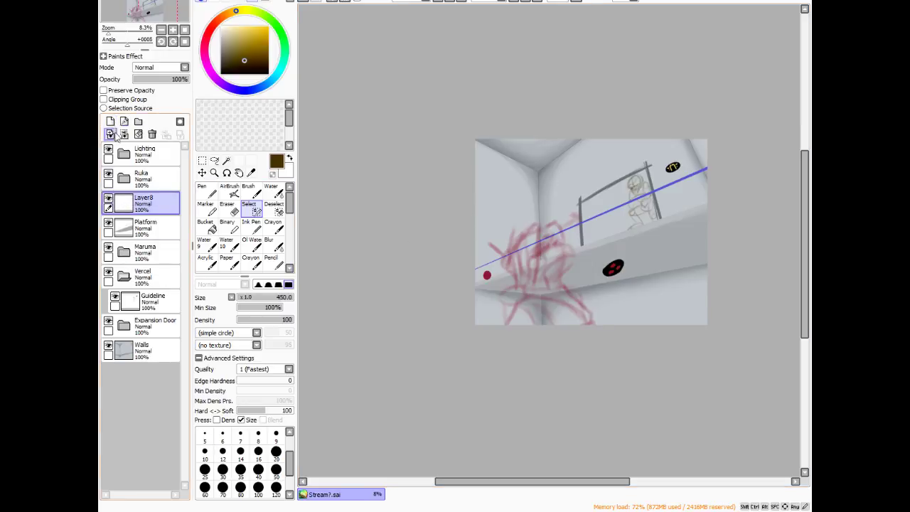
pyautogui.click(151, 134)
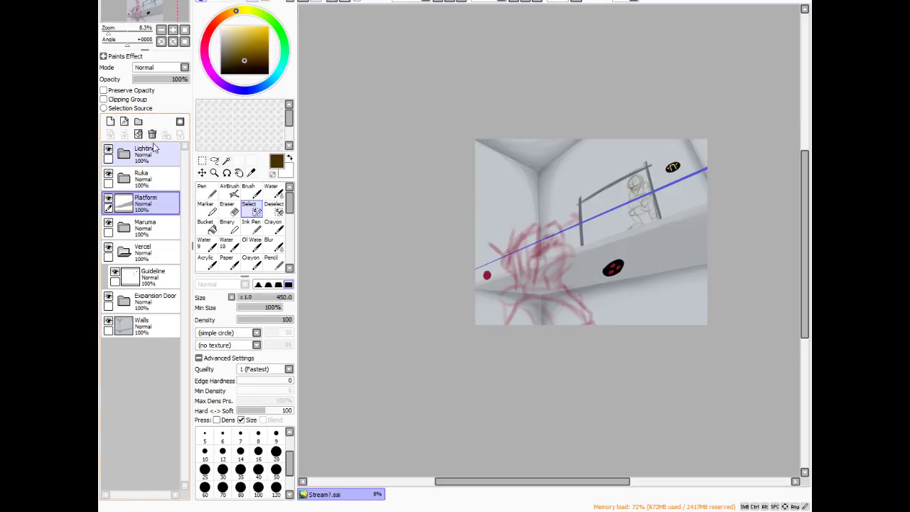
pyautogui.hotkey('ctrl', 'z')
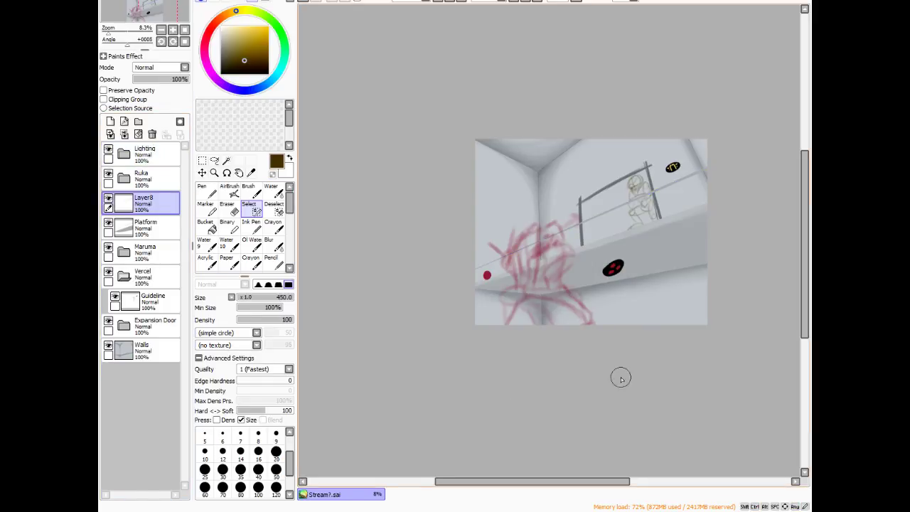
# - Hide Vercel, Expansion Door, Walls and Layer8, and erase the original rail from the Platform layer with the Eraser at size 120
pyautogui.click(161, 234)
pyautogui.click(227, 207)
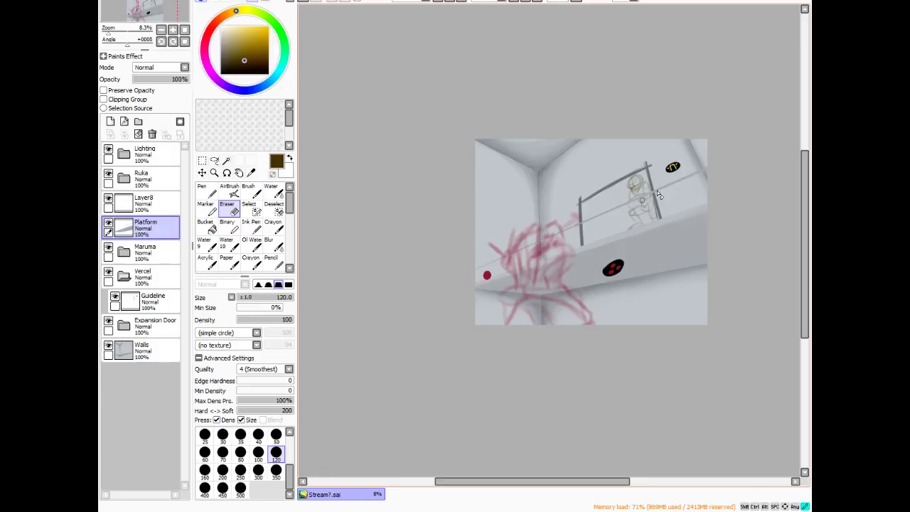
pyautogui.click(108, 271)
pyautogui.click(108, 320)
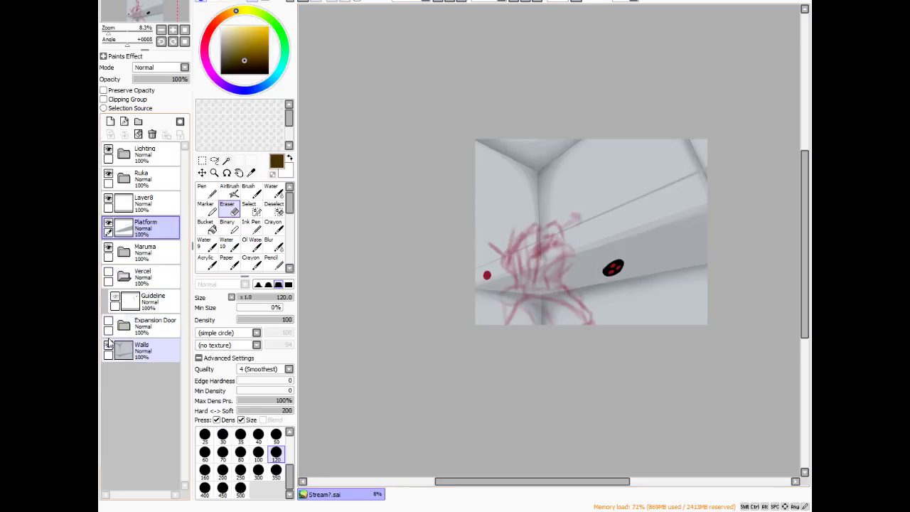
pyautogui.click(108, 344)
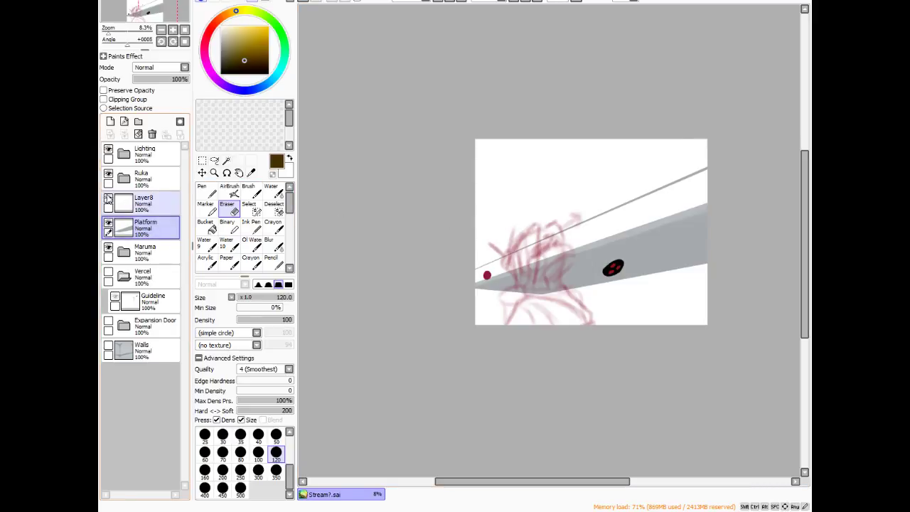
pyautogui.click(108, 197)
pyautogui.moveTo(633, 203)
pyautogui.mouseDown()
pyautogui.moveTo(640, 199)
pyautogui.moveTo(486, 263)
pyautogui.mouseUp()
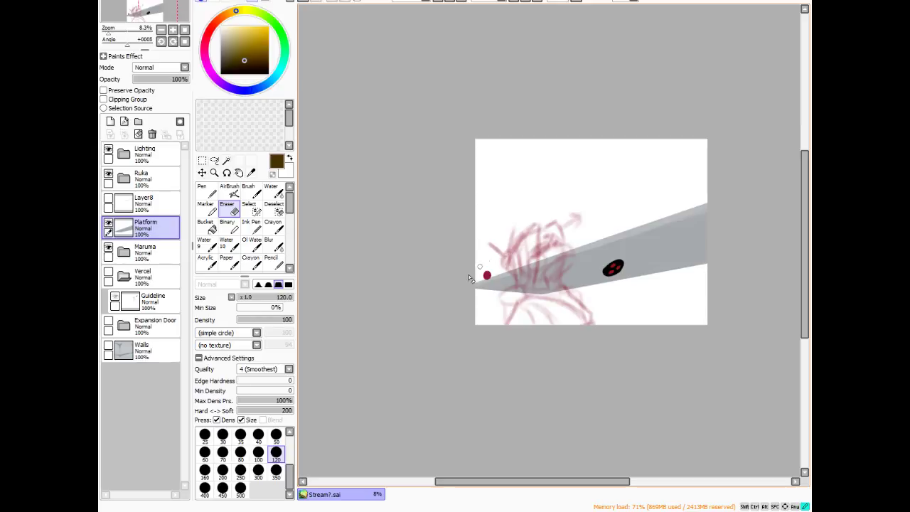
# - Show Layer8 and Vercel again, collapse the Vercel folder, and move Layer8 directly below it
pyautogui.click(108, 198)
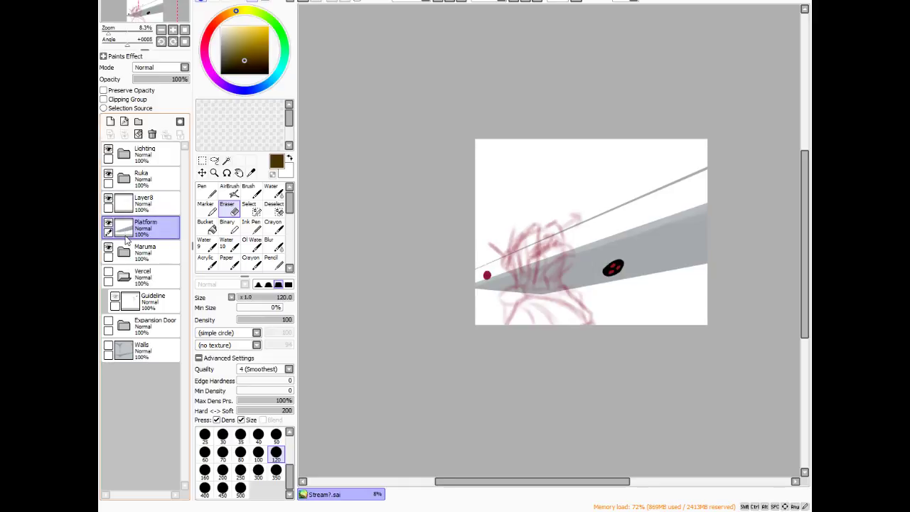
pyautogui.click(108, 272)
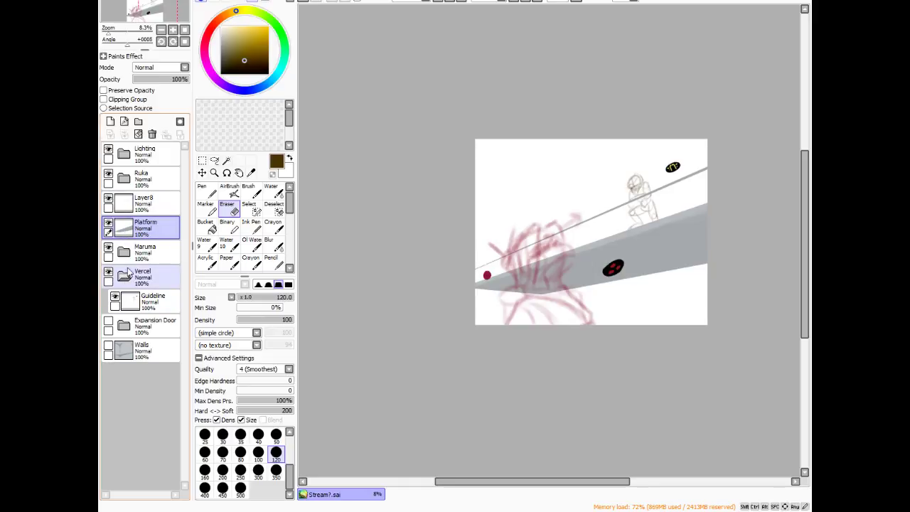
pyautogui.click(125, 275)
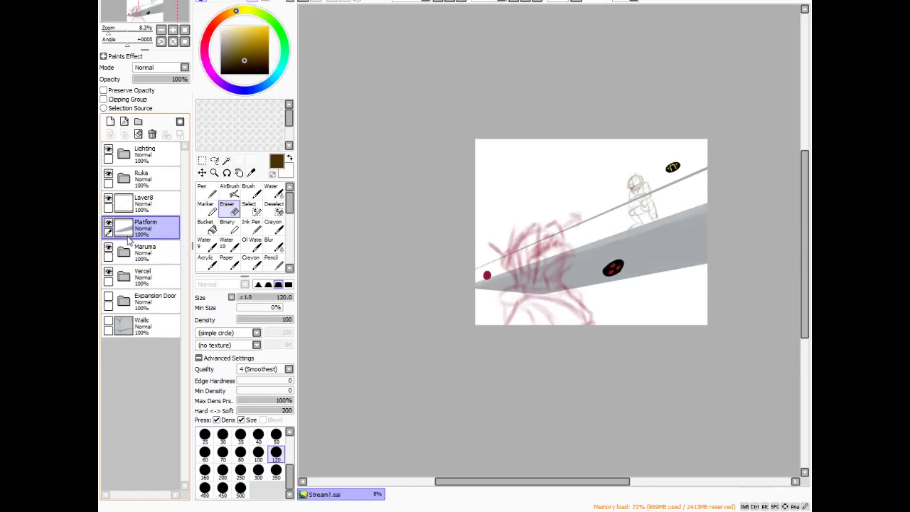
pyautogui.keyDown('ctrl'); pyautogui.click(130, 204); pyautogui.keyUp('ctrl')
pyautogui.keyDown('ctrl'); pyautogui.click(141, 279); pyautogui.keyUp('ctrl')
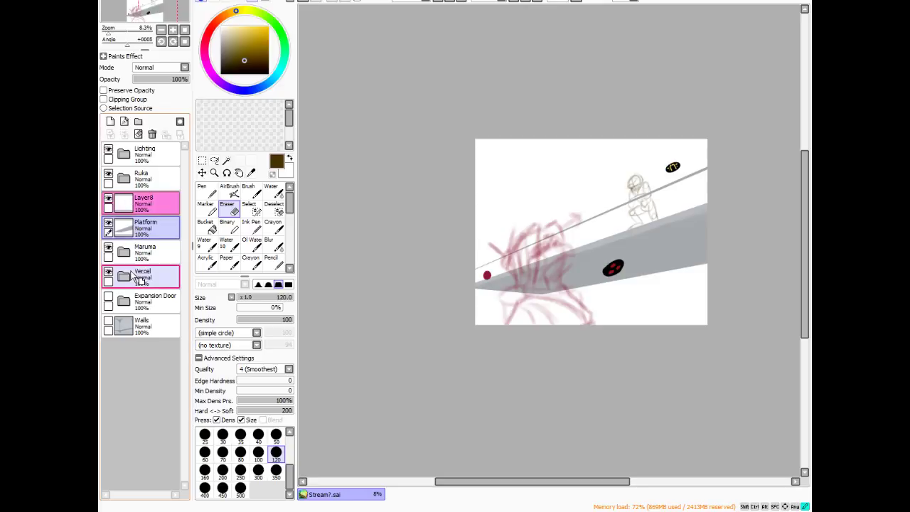
pyautogui.moveTo(141, 279); pyautogui.dragTo(139, 283)
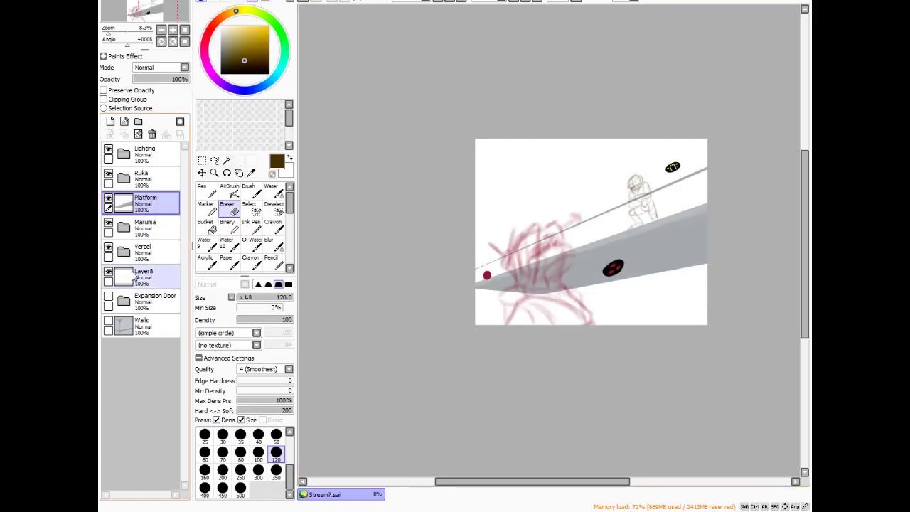
# - Add a second copy of the rail as a new layer between Vercel and Layer8, and show Expansion Door and Walls again
pyautogui.hotkey('ctrl', 'shift', 'n')
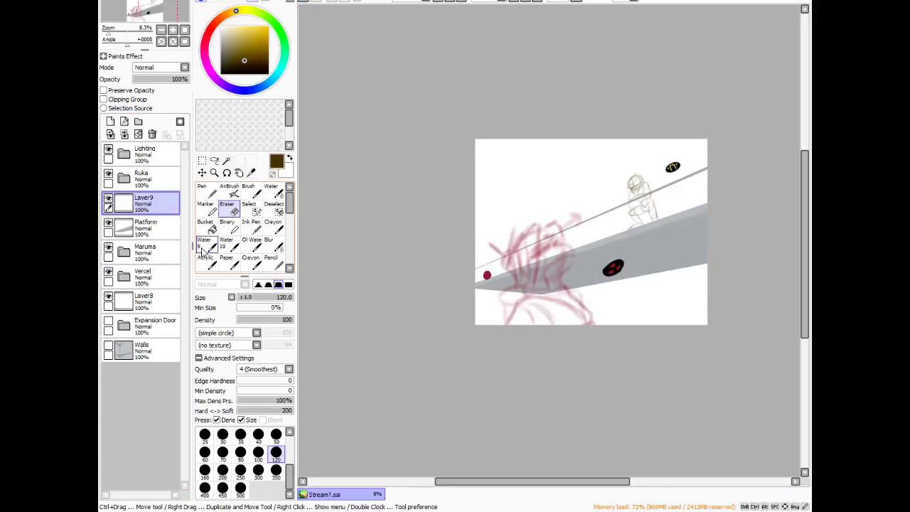
pyautogui.moveTo(148, 202); pyautogui.dragTo(166, 283)
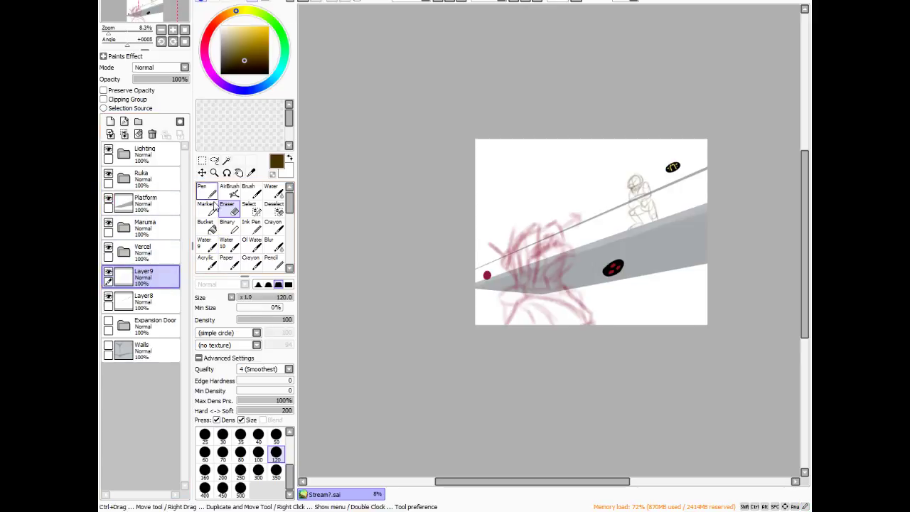
pyautogui.click(108, 320)
# - Nudge the rail copy on Layer9 slightly upward along the original rail with the Move tool
pyautogui.scroll(2, 673, 194)
pyautogui.scroll(1, 674, 194)
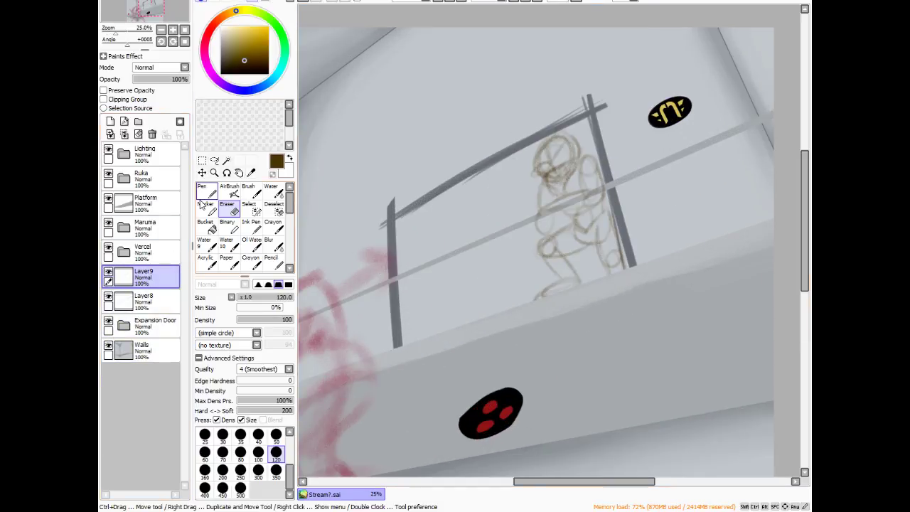
pyautogui.click(201, 173)
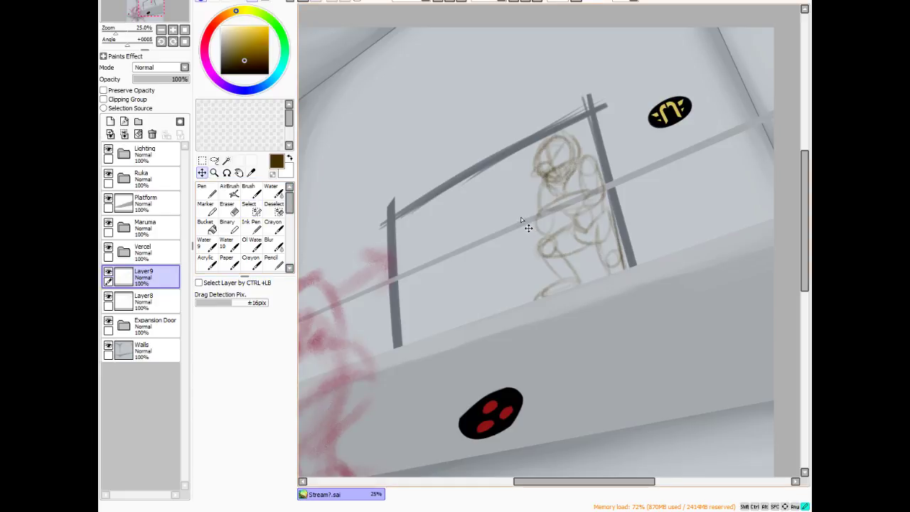
pyautogui.moveTo(520, 216); pyautogui.dragTo(523, 215)
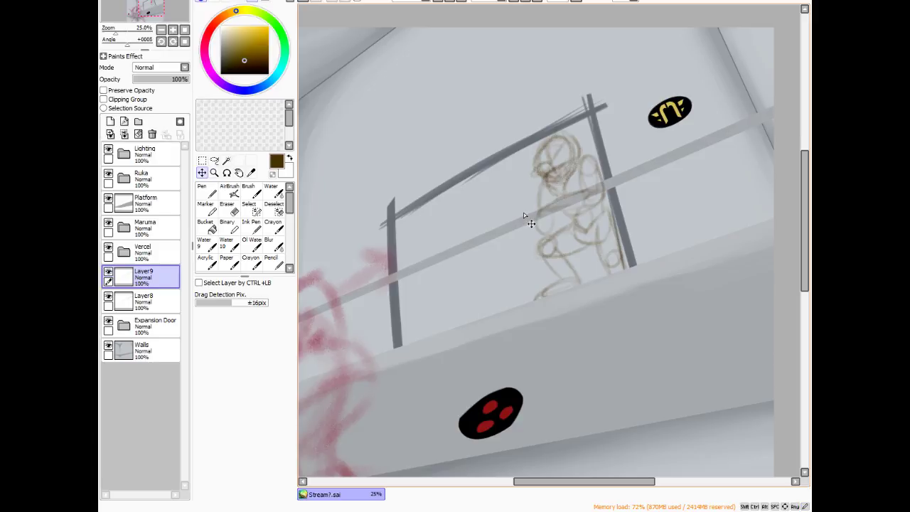
# - Transform the Layer9 rail copy, raising it above the original rail and rotating it slightly counterclockwise
pyautogui.scroll(-4, 524, 213)
pyautogui.scroll(4, 540, 227)
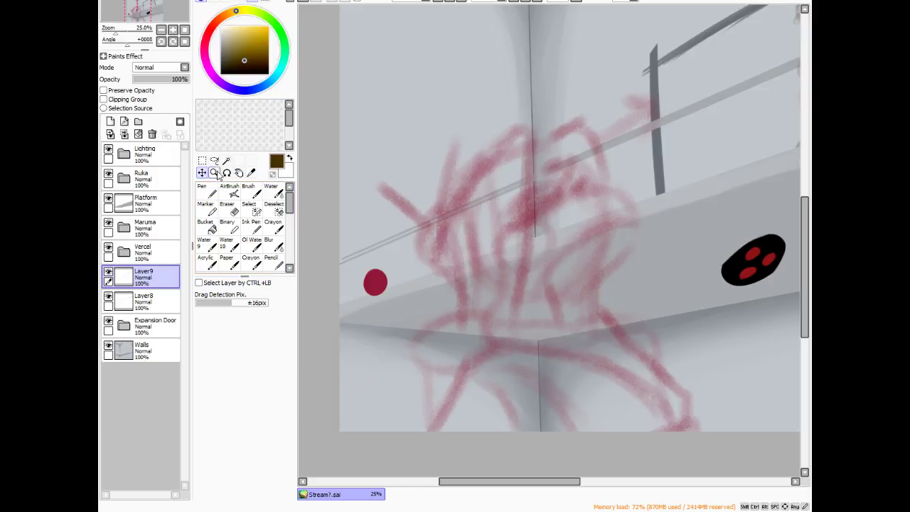
pyautogui.hotkey('ctrl', 't')
pyautogui.scroll(-3, 344, 297)
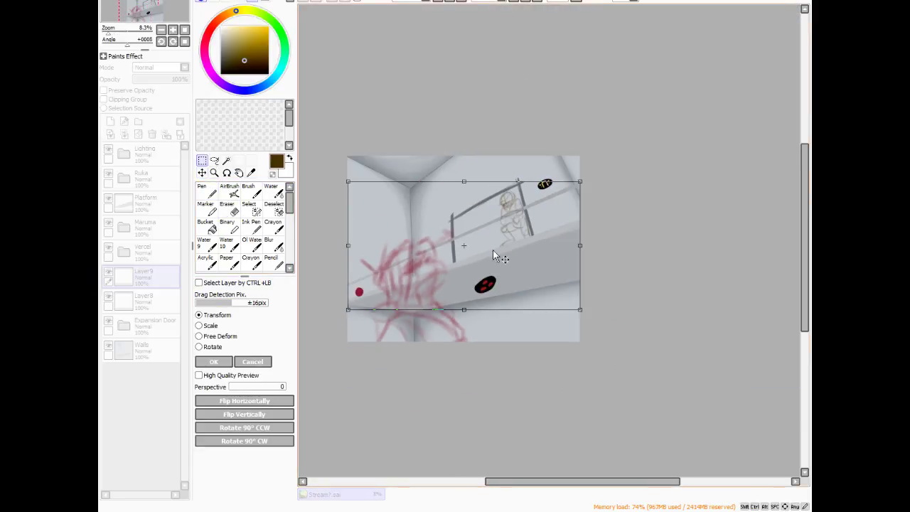
pyautogui.moveTo(508, 245)
pyautogui.mouseDown()
pyautogui.moveTo(505, 229)
pyautogui.moveTo(507, 238)
pyautogui.mouseUp()
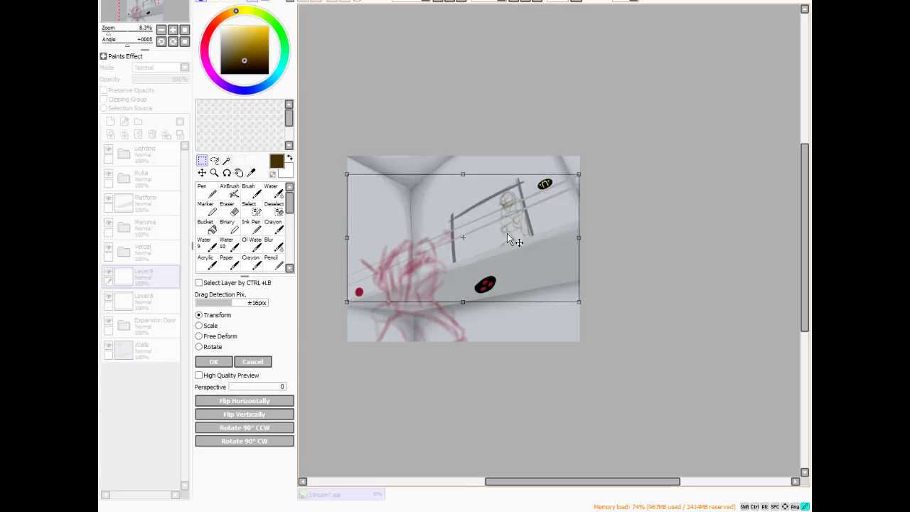
pyautogui.moveTo(599, 154); pyautogui.dragTo(593, 155)
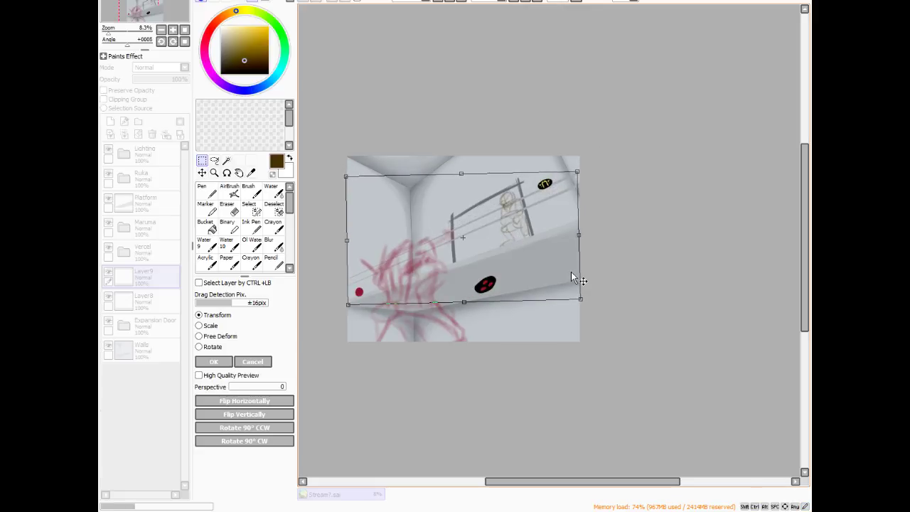
pyautogui.press('Return')
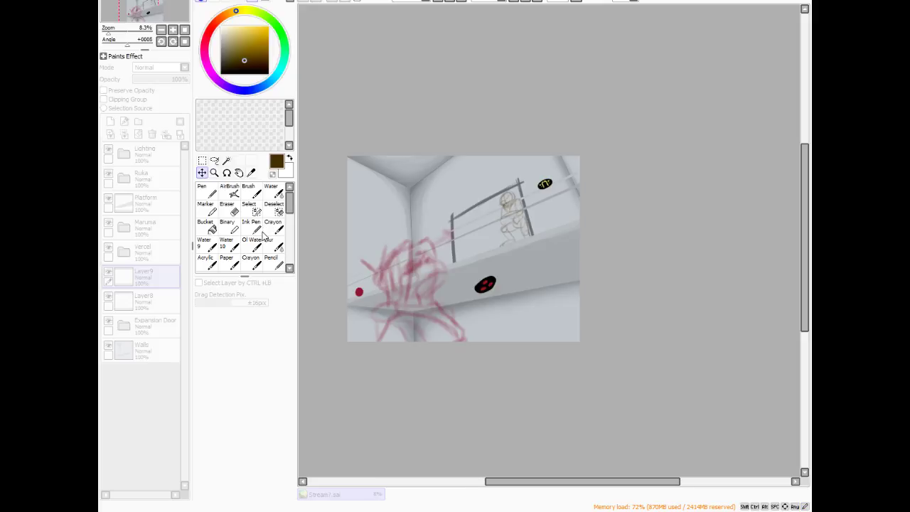
pyautogui.click(263, 242)
# - Hide the Vercel, Ruka and Expansion Door folders so the two rails stand alone against the walls and platform
pyautogui.scroll(3, 456, 235)
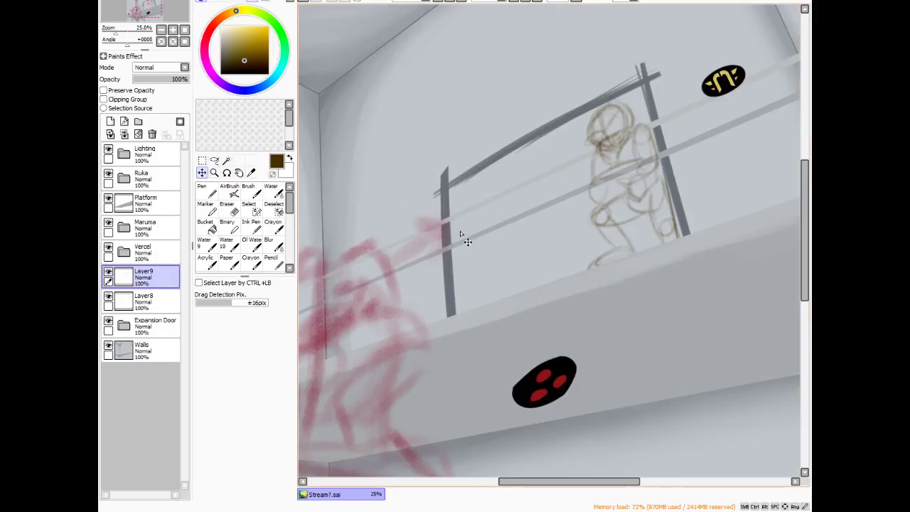
pyautogui.click(108, 250)
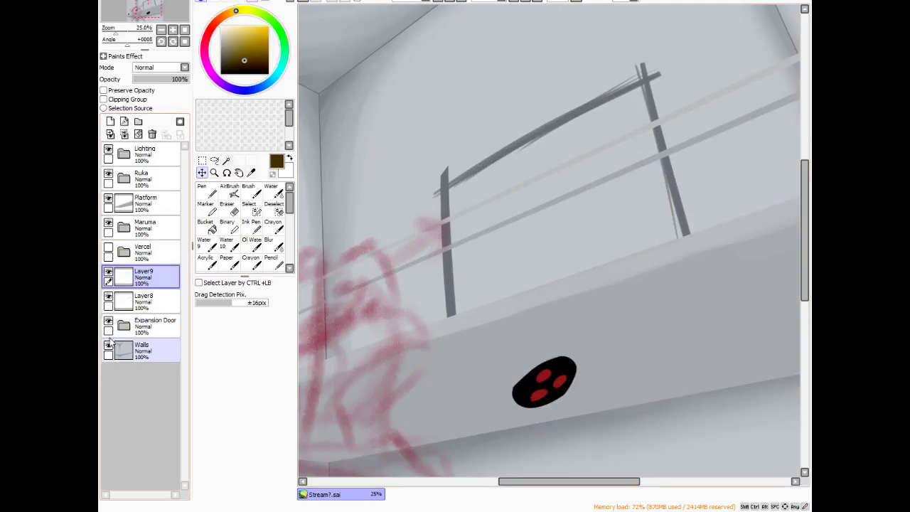
pyautogui.click(108, 174)
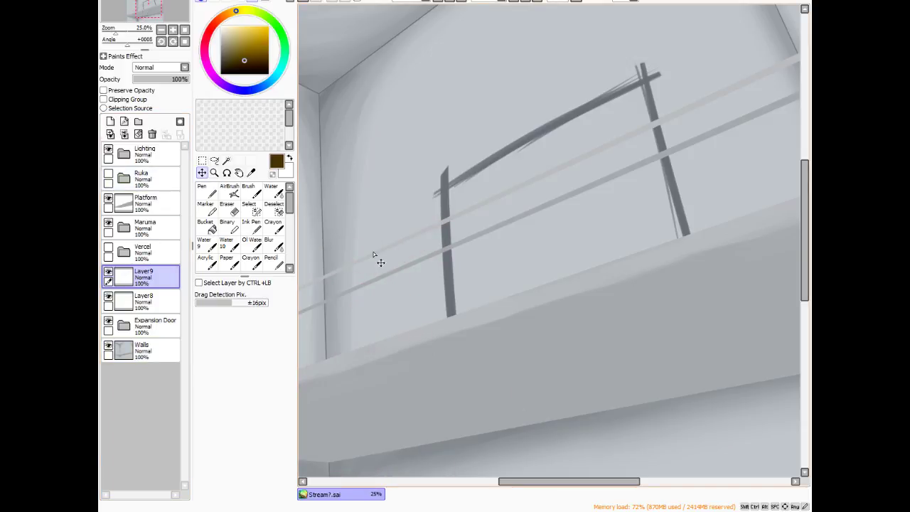
pyautogui.scroll(-1, 394, 252)
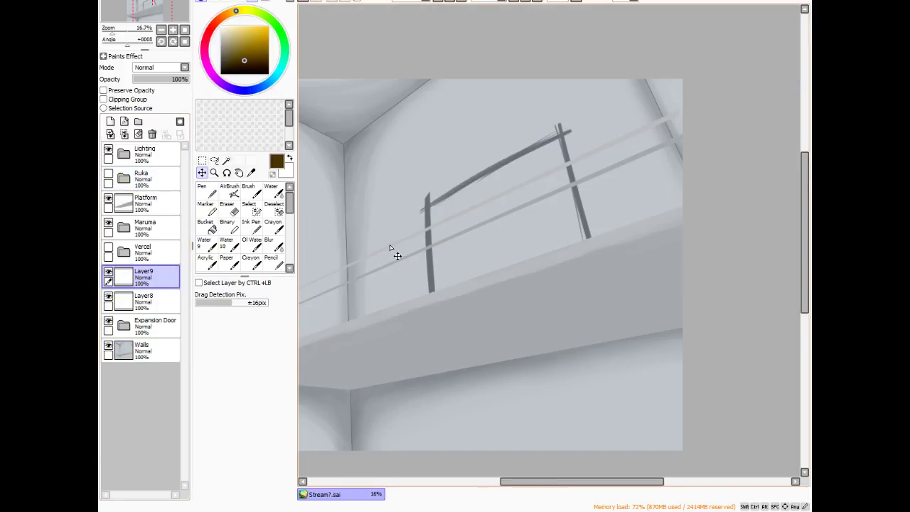
pyautogui.click(108, 325)
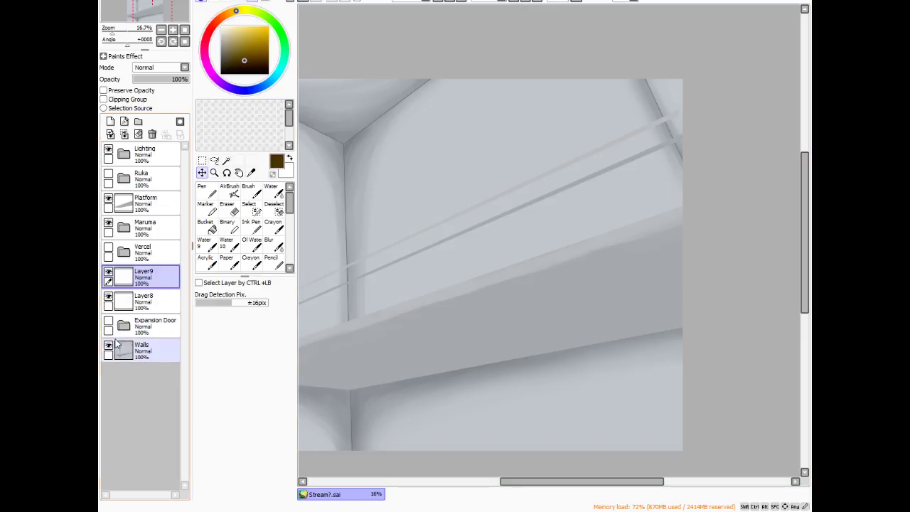
# - Hide the Walls layer and try distorting the corners of the Layer9 rail copy to bring its upper end close to the original rail
pyautogui.click(108, 346)
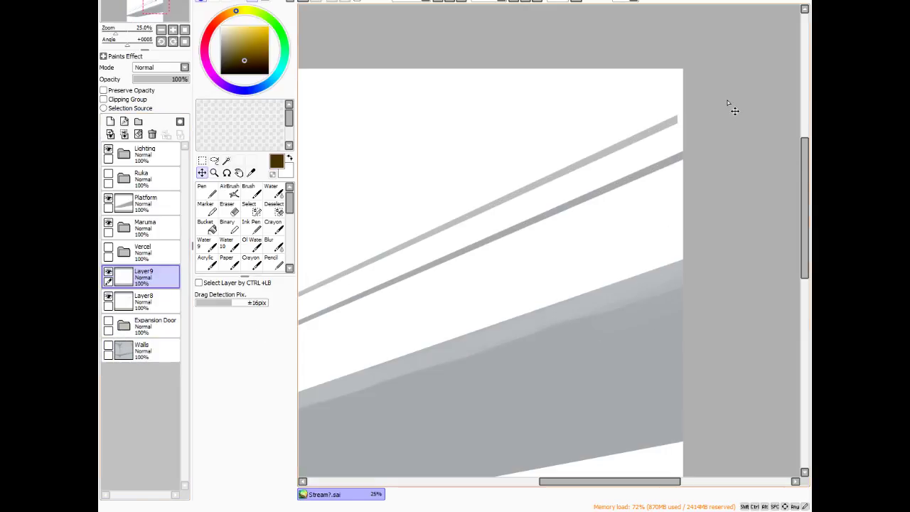
pyautogui.scroll(-1, 731, 113)
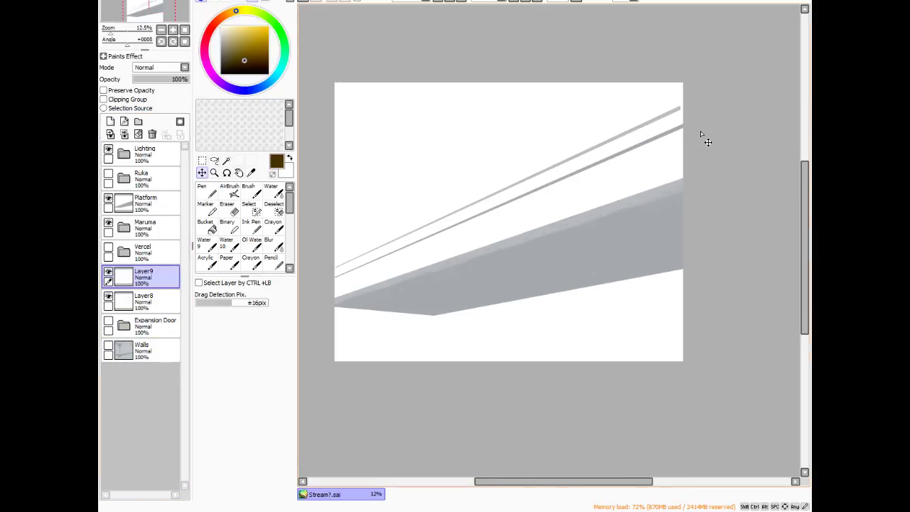
pyautogui.hotkey('ctrl', 't')
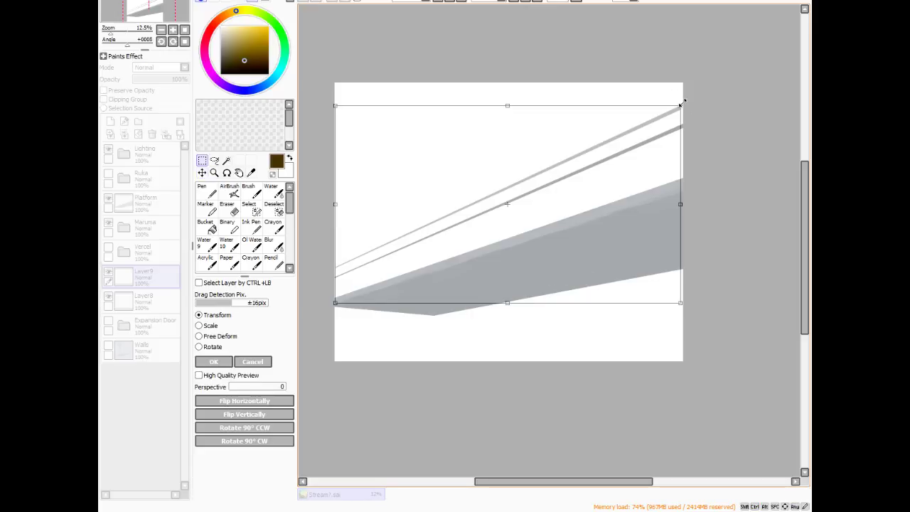
pyautogui.press('ctrl')
pyautogui.moveTo(680, 106); pyautogui.dragTo(686, 123)
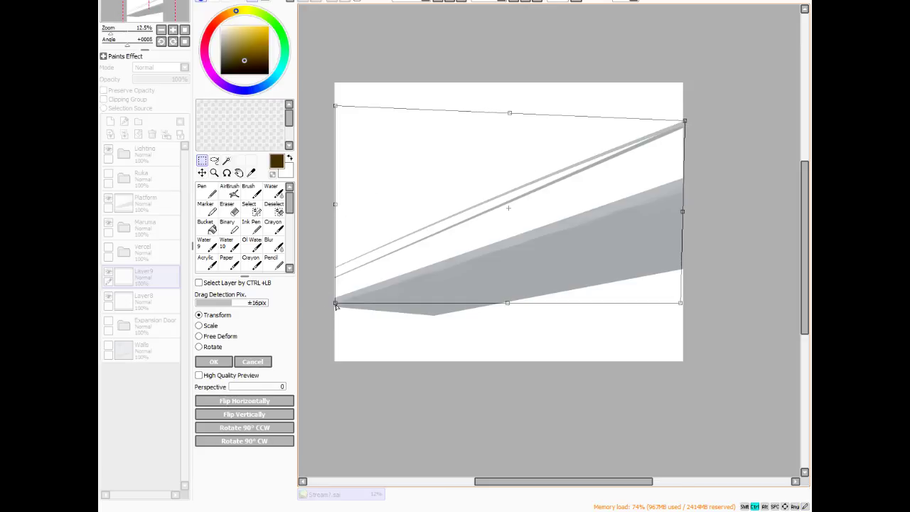
pyautogui.moveTo(334, 303)
pyautogui.mouseDown()
pyautogui.moveTo(327, 319)
pyautogui.moveTo(329, 306)
pyautogui.mouseUp()
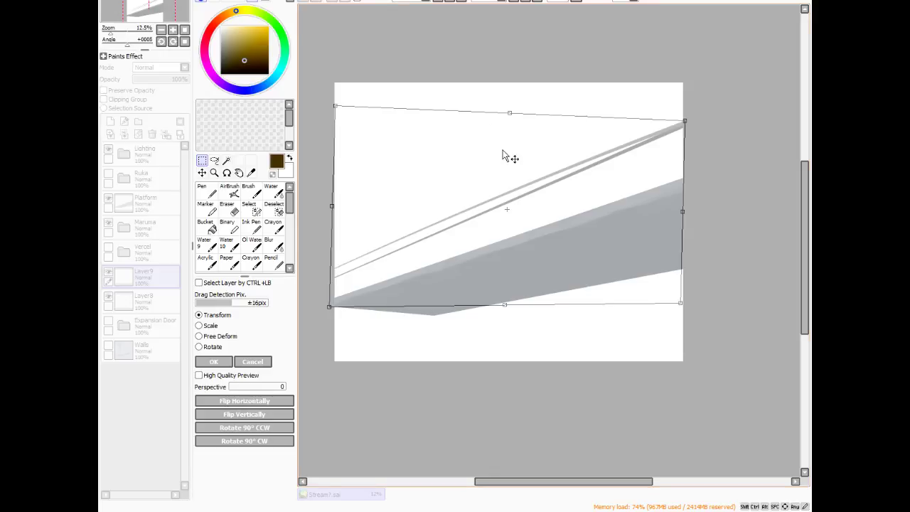
pyautogui.press('Return')
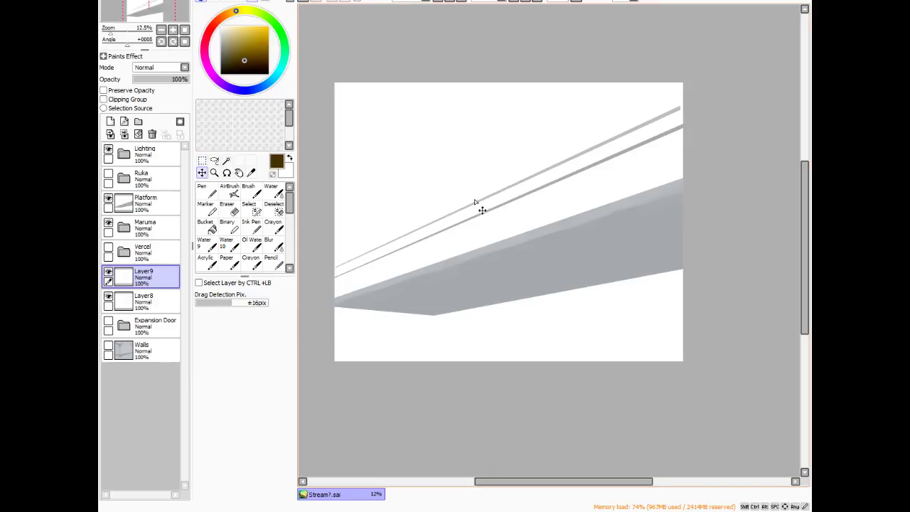
# - Transform the Layer9 rail copy, lowering it toward the original rail and widening it past both side edges of the canvas
pyautogui.hotkey('ctrl', 't')
pyautogui.moveTo(573, 209); pyautogui.dragTo(582, 211)
pyautogui.scroll(-1, 582, 212)
pyautogui.scroll(1, 582, 211)
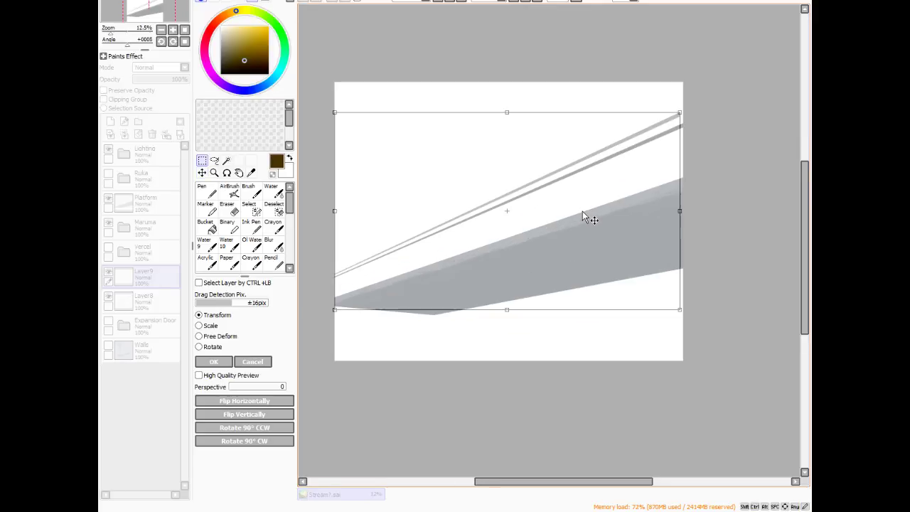
pyautogui.moveTo(680, 209); pyautogui.dragTo(695, 206)
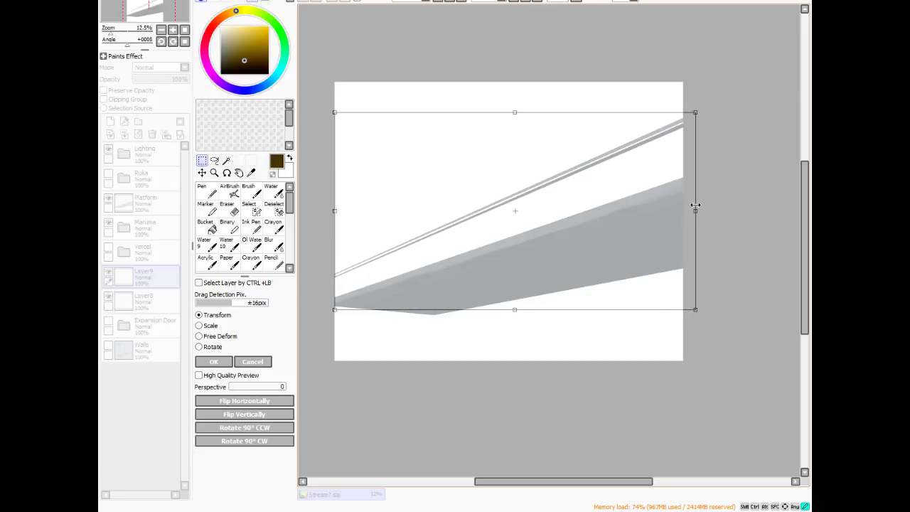
pyautogui.moveTo(334, 211); pyautogui.dragTo(328, 212)
pyautogui.moveTo(695, 209); pyautogui.dragTo(699, 208)
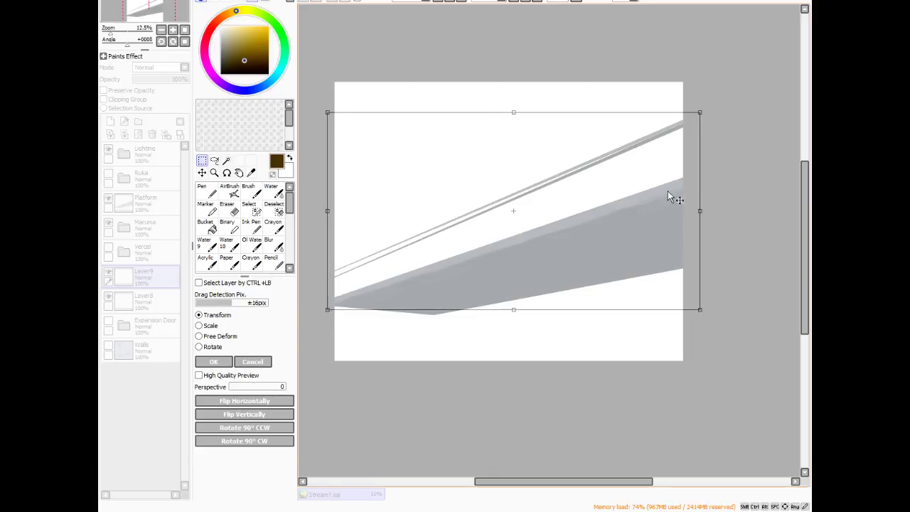
# - Stretch the rail copy vertically and move it down so it sits flush along the original rail's upper edge, and apply the transform
pyautogui.moveTo(512, 112); pyautogui.dragTo(512, 96)
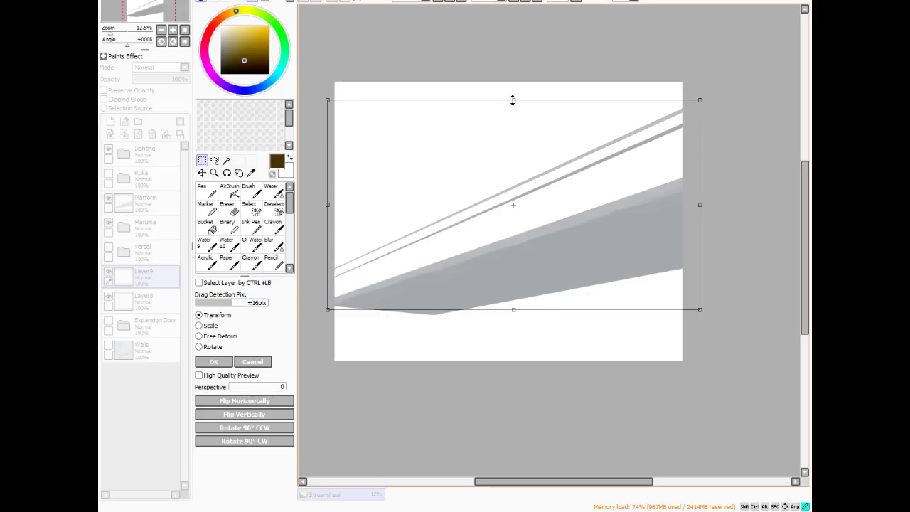
pyautogui.moveTo(573, 186); pyautogui.dragTo(567, 196)
pyautogui.moveTo(511, 108); pyautogui.dragTo(513, 112)
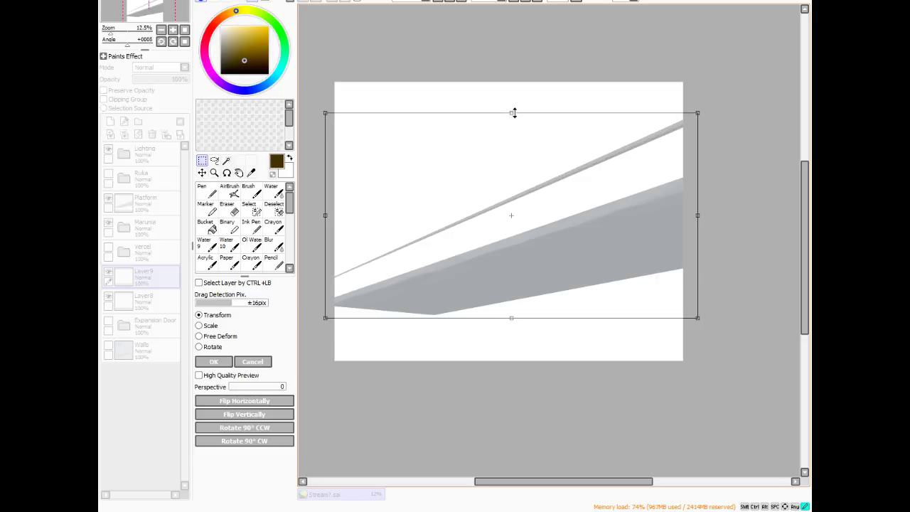
pyautogui.scroll(4, 373, 281)
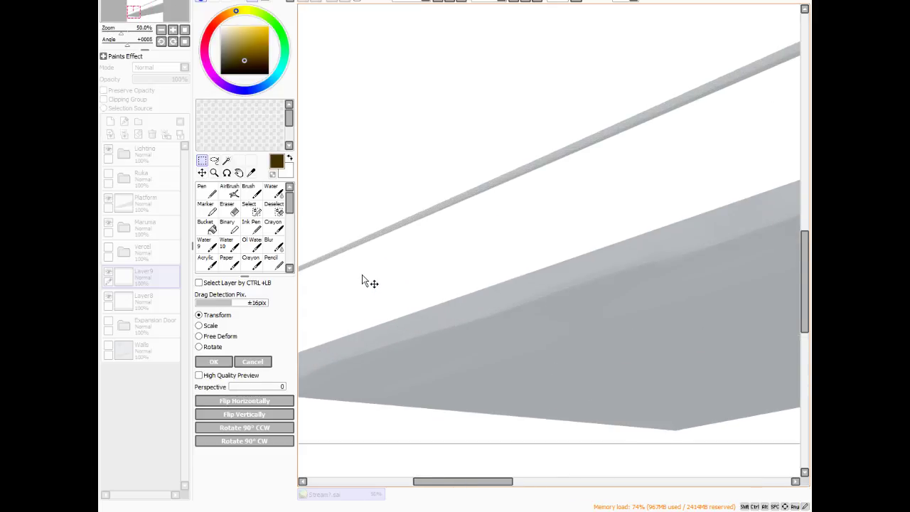
pyautogui.scroll(-4, 362, 277)
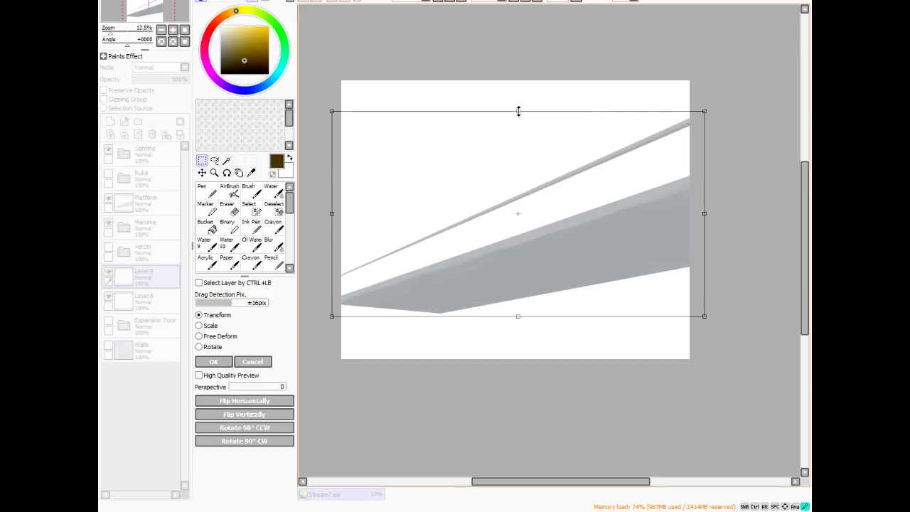
pyautogui.moveTo(518, 111); pyautogui.dragTo(518, 112)
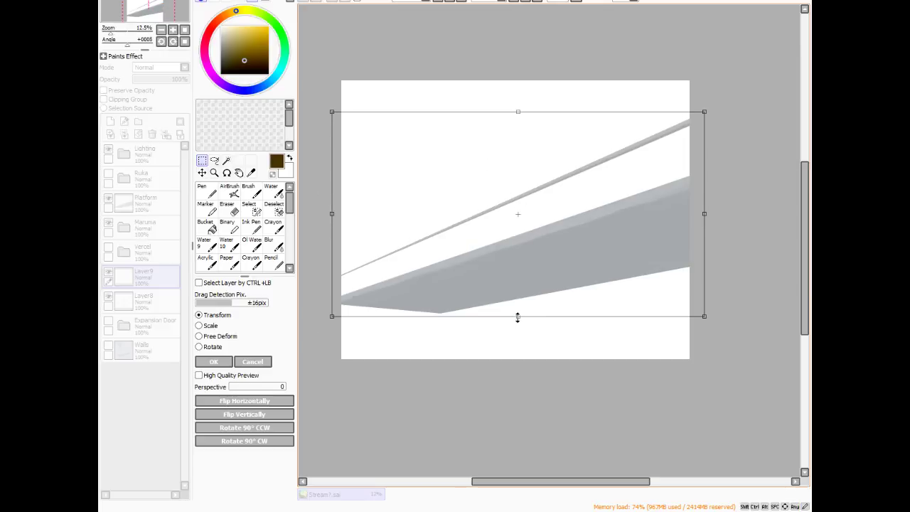
pyautogui.moveTo(518, 317); pyautogui.dragTo(520, 314)
pyautogui.scroll(2, 388, 341)
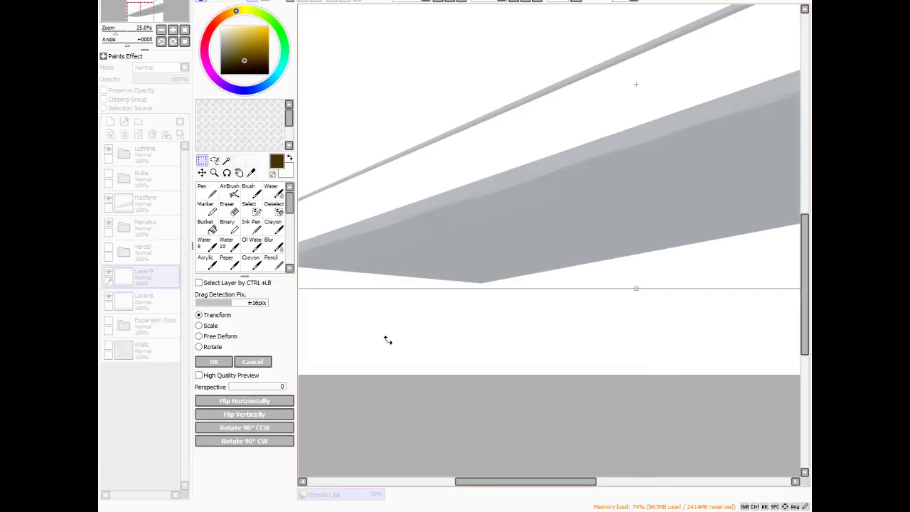
pyautogui.scroll(-2, 406, 330)
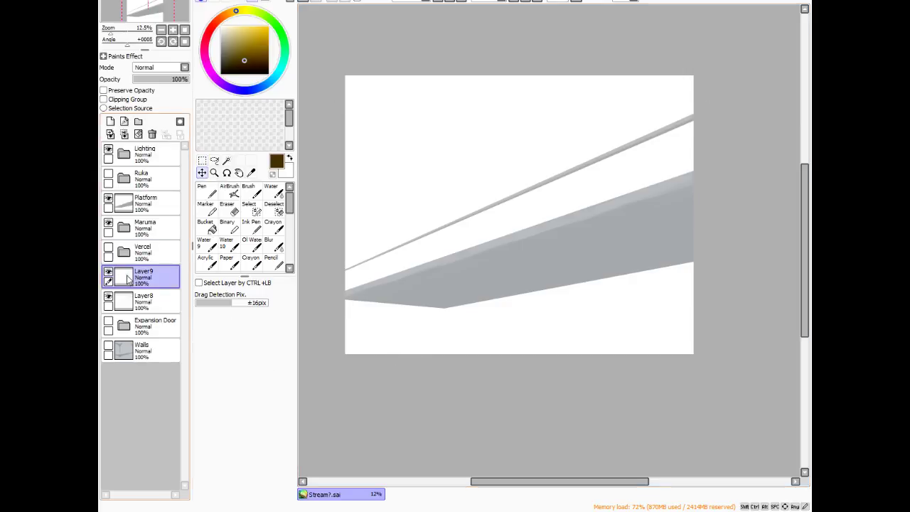
# - Place Layer9 beneath Layer8 in the layer order and show the Walls layer again
pyautogui.moveTo(131, 280); pyautogui.dragTo(135, 316)
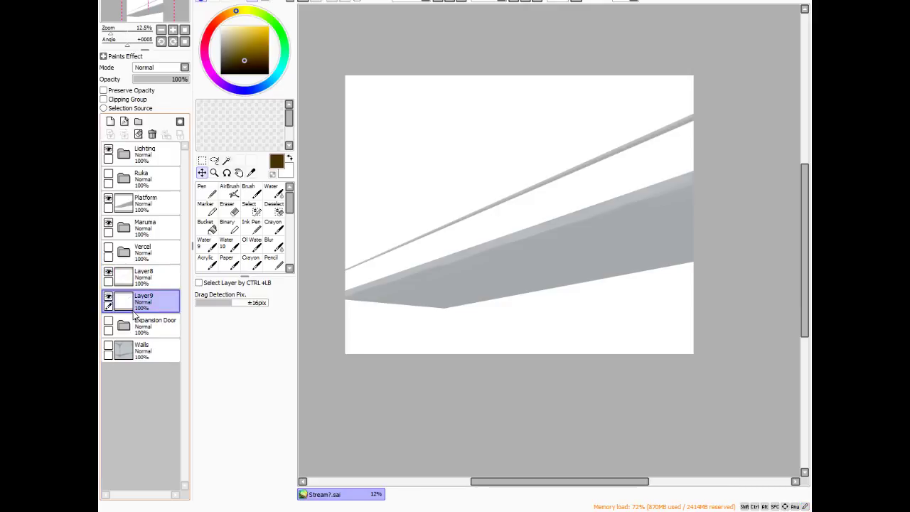
pyautogui.click(108, 346)
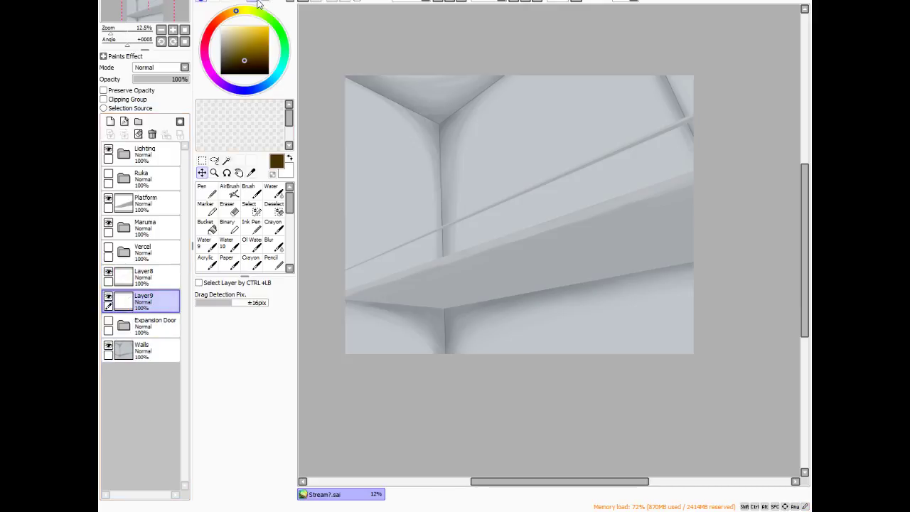
# - Try lightening the rail copy on Layer9 with a color adjustment
pyautogui.click(303, 7)
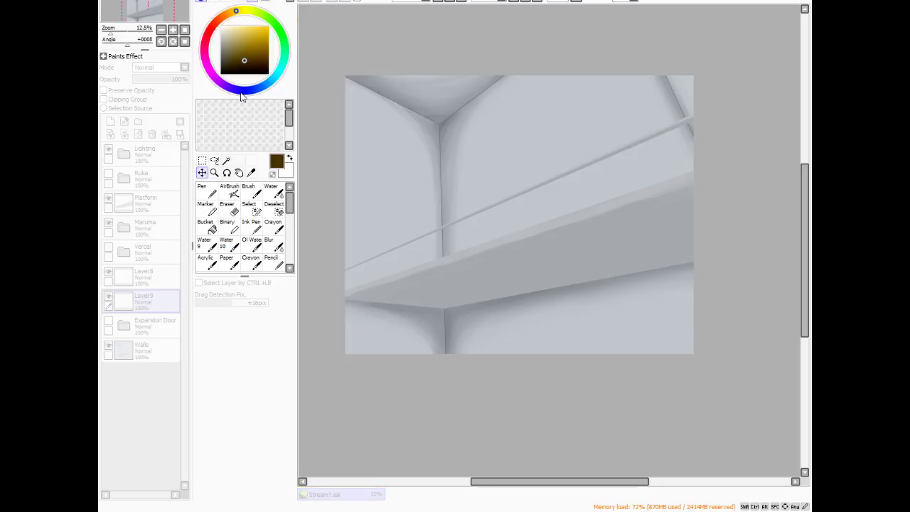
pyautogui.moveTo(249, 74); pyautogui.dragTo(270, 71)
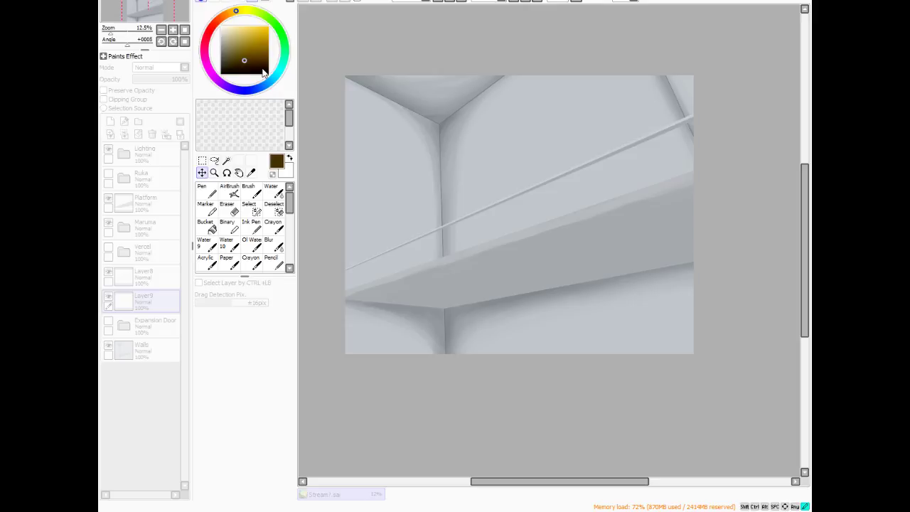
pyautogui.click(275, 328)
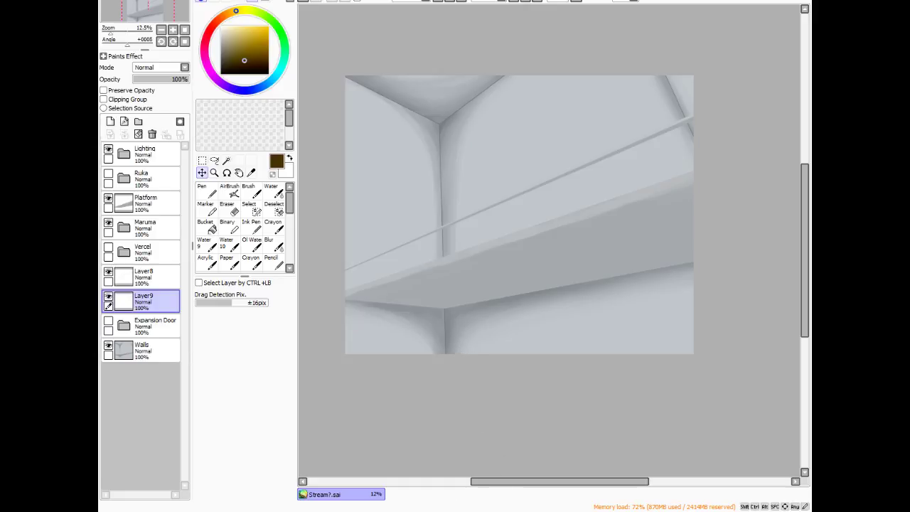
# - Show the Vercel and Ruka folders again and delete Layer8, keeping only the Layer9 rail
pyautogui.click(108, 246)
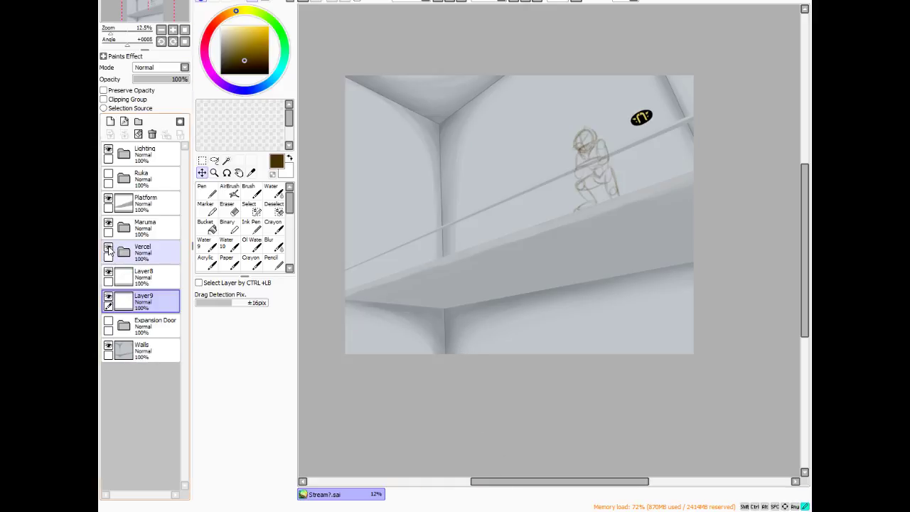
pyautogui.click(109, 174)
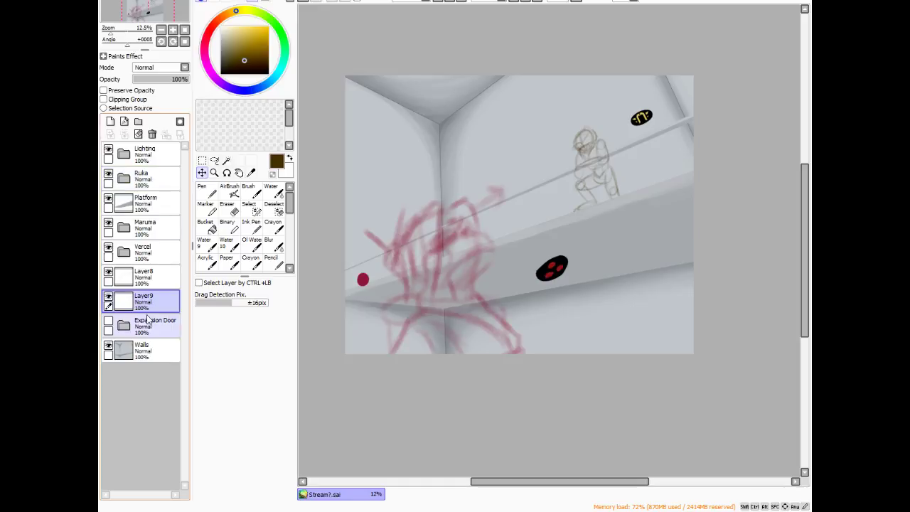
pyautogui.click(144, 284)
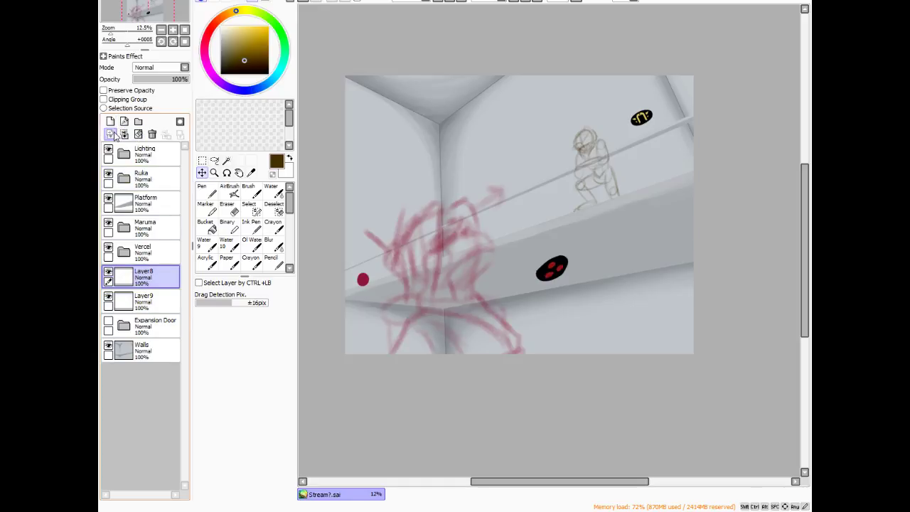
pyautogui.click(151, 134)
pyautogui.scroll(10, 646, 189)
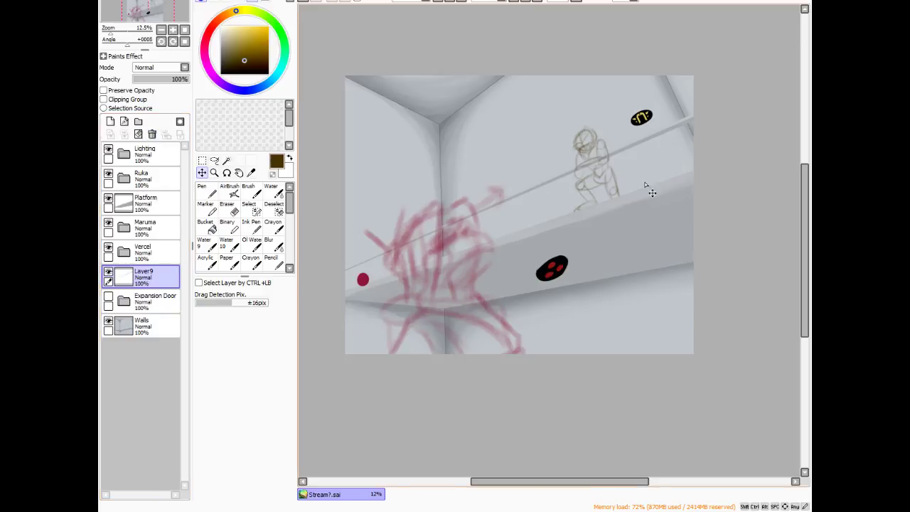
pyautogui.scroll(-10, 673, 136)
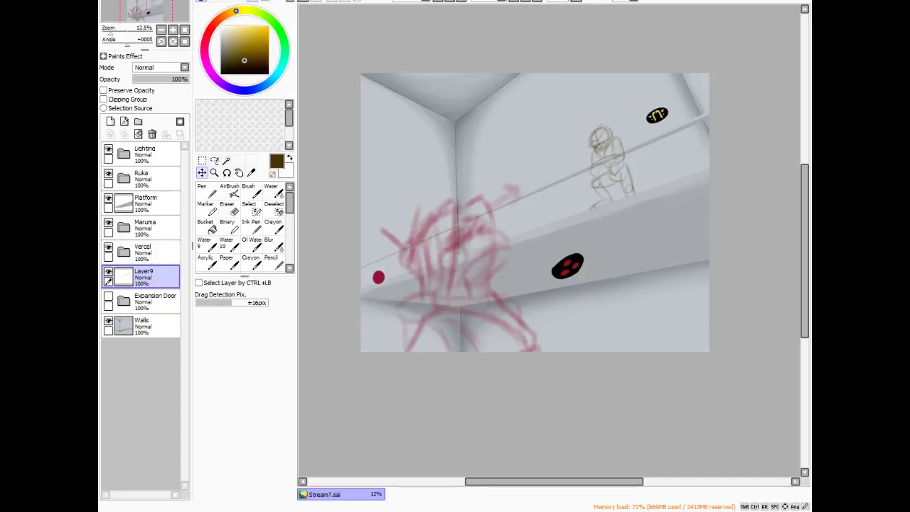
pyautogui.scroll(1, 570, 139)
pyautogui.scroll(-1, 586, 162)
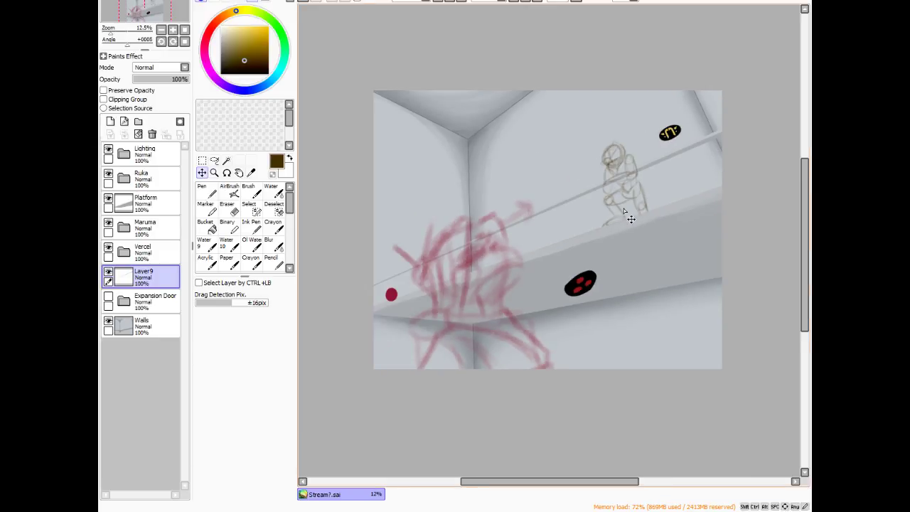
# - Show the Expansion Door folder again and check which layers the Lighting folder contains
pyautogui.click(108, 296)
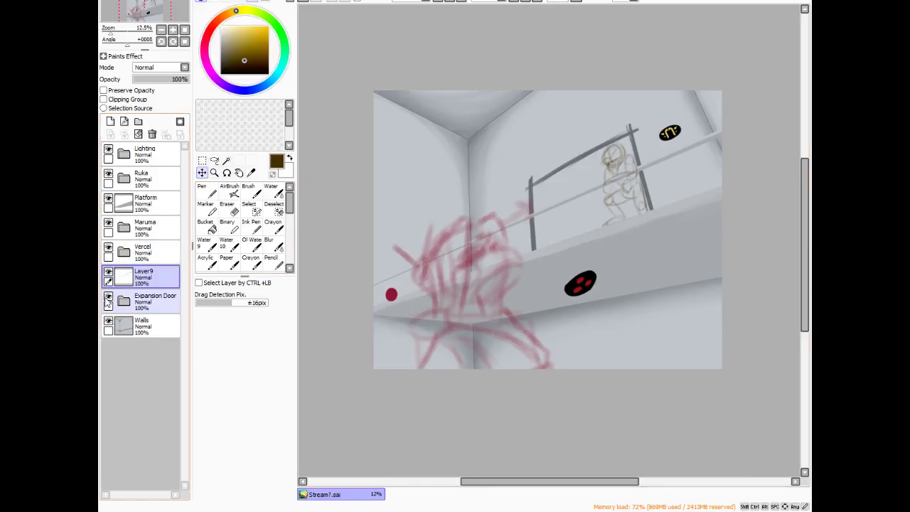
pyautogui.click(124, 154)
pyautogui.click(138, 182)
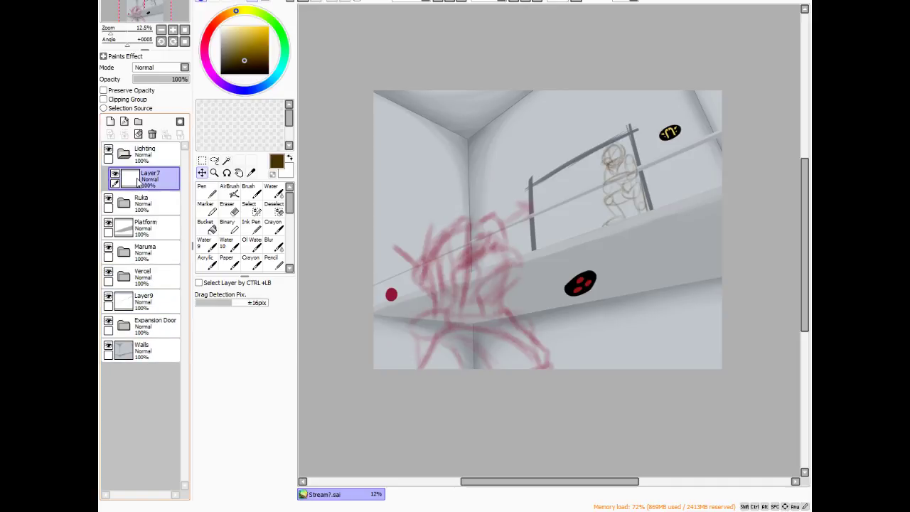
pyautogui.click(125, 154)
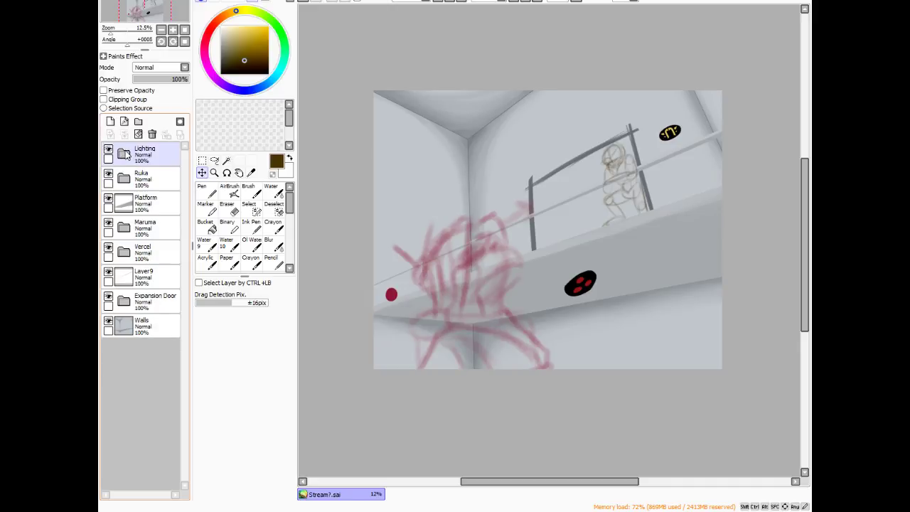
pyautogui.click(129, 332)
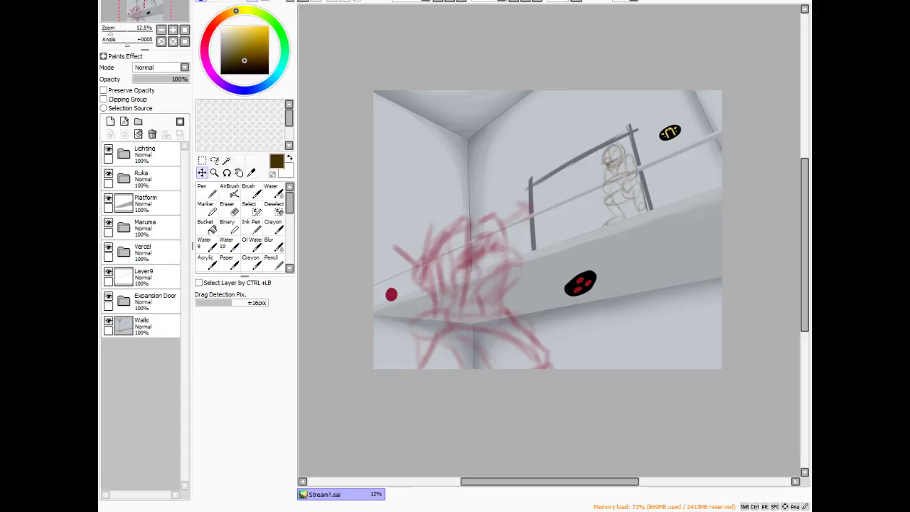
pyautogui.click(128, 228)
pyautogui.click(128, 301)
pyautogui.click(127, 270)
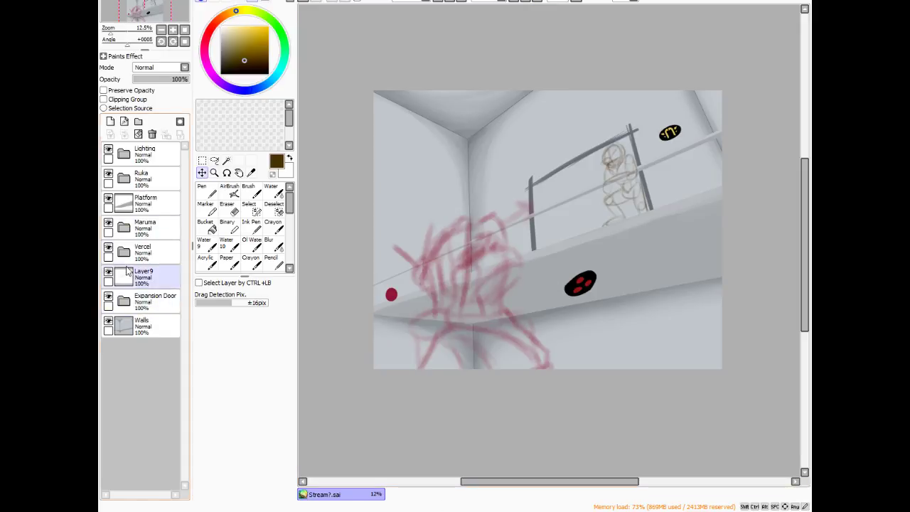
pyautogui.click(130, 234)
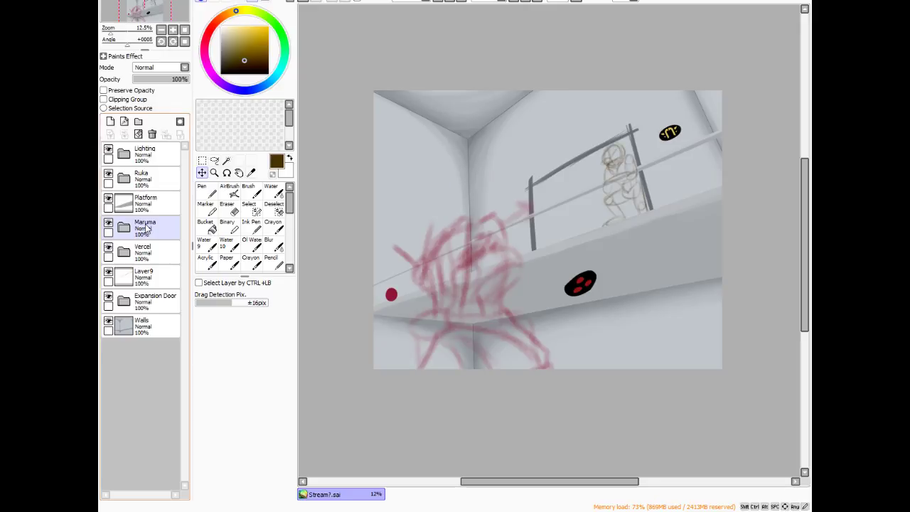
pyautogui.click(142, 276)
# - Expand the Vercel folder and add a new empty layer above its Guideline layer
pyautogui.click(147, 249)
pyautogui.click(124, 252)
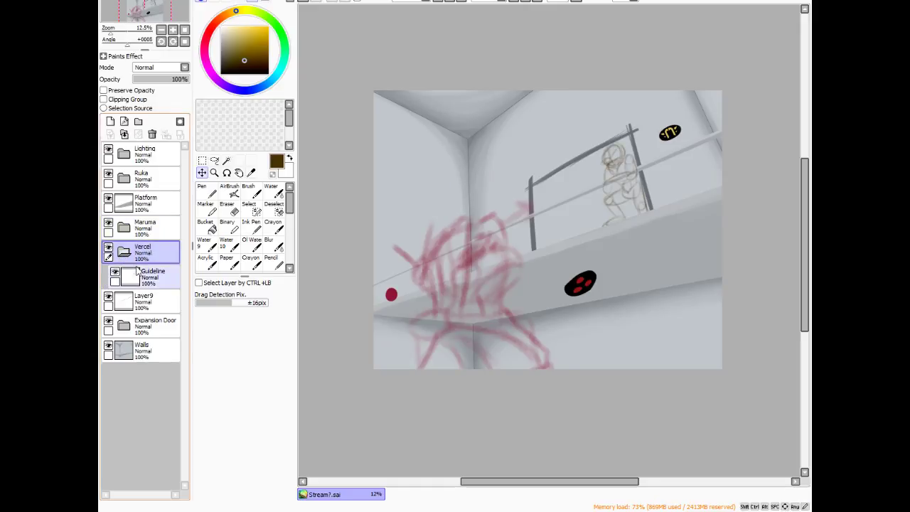
pyautogui.click(146, 273)
pyautogui.click(109, 135)
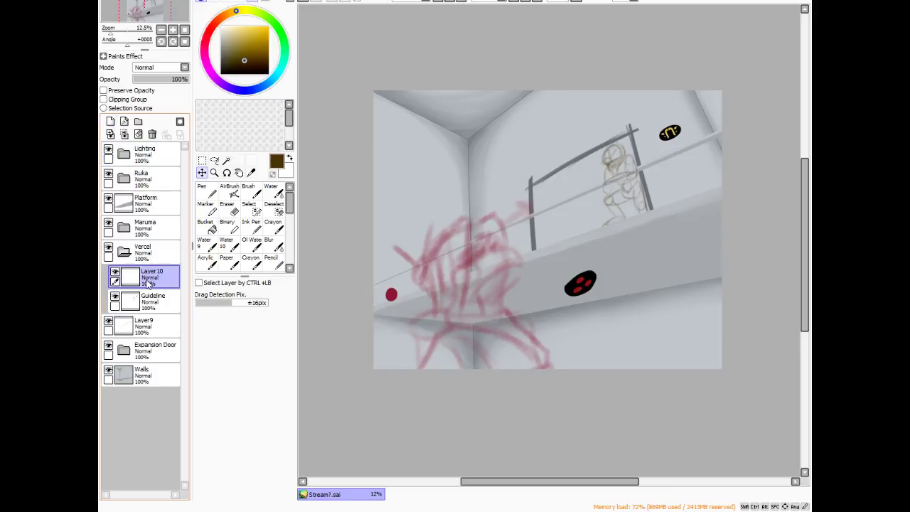
# - Move Layer10 below the Guideline layer inside the Vercel folder
pyautogui.moveTo(147, 277); pyautogui.dragTo(148, 303)
pyautogui.scroll(2, 651, 152)
pyautogui.scroll(2, 651, 152)
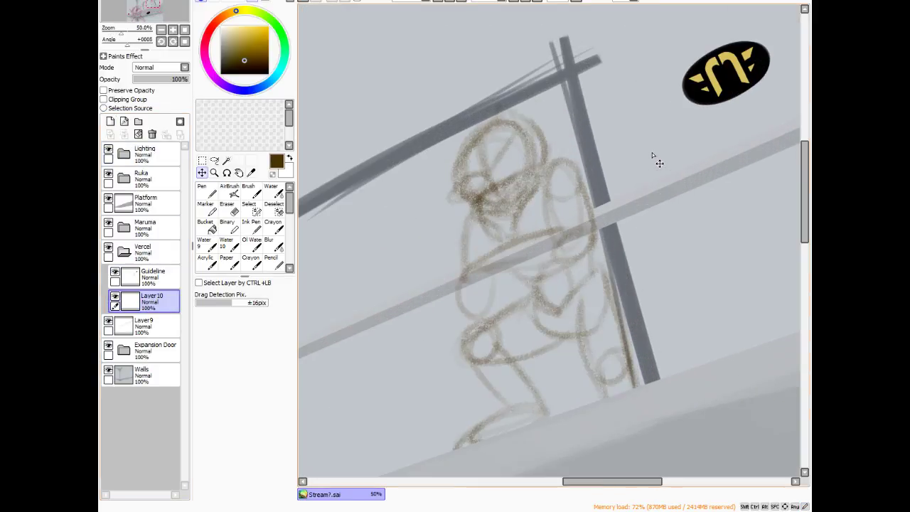
pyautogui.scroll(-1, 652, 152)
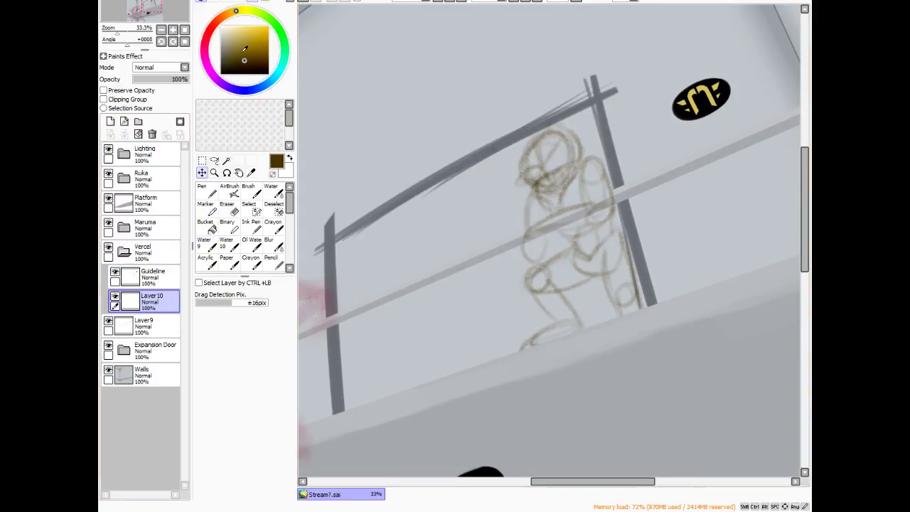
# - Airbrush the Vercel figure's head and spiky hair in pale yellow on Layer10, with a matching swatch dot beside the rail
pyautogui.click(229, 191)
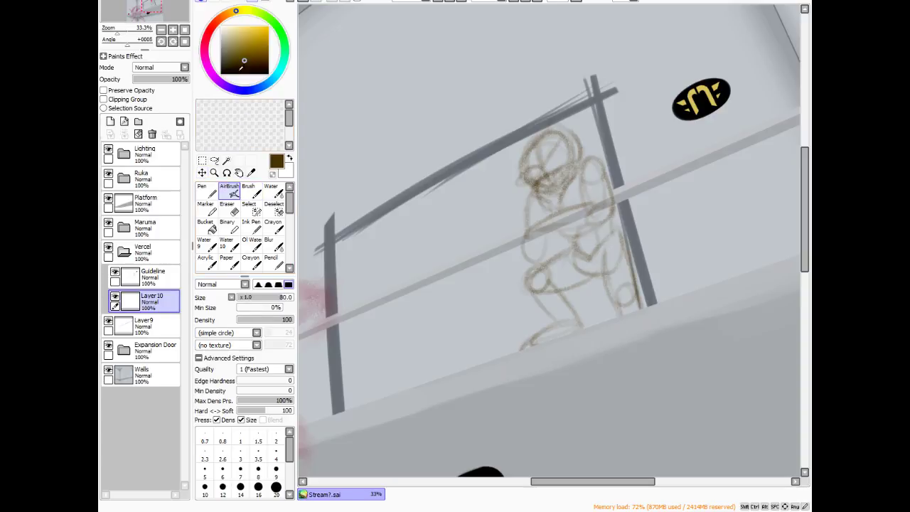
pyautogui.moveTo(245, 58); pyautogui.dragTo(240, 31)
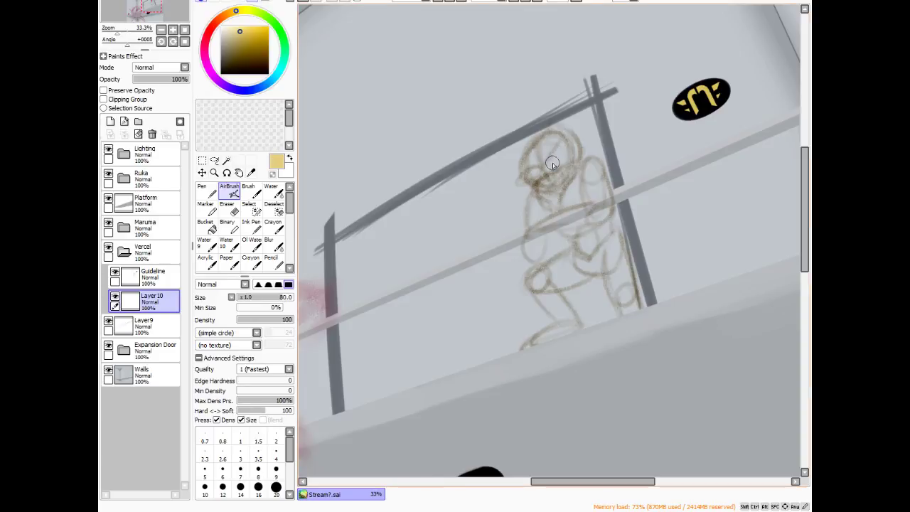
pyautogui.moveTo(534, 155)
pyautogui.mouseDown()
pyautogui.moveTo(544, 140)
pyautogui.moveTo(535, 167)
pyautogui.moveTo(549, 142)
pyautogui.moveTo(549, 174)
pyautogui.mouseUp()
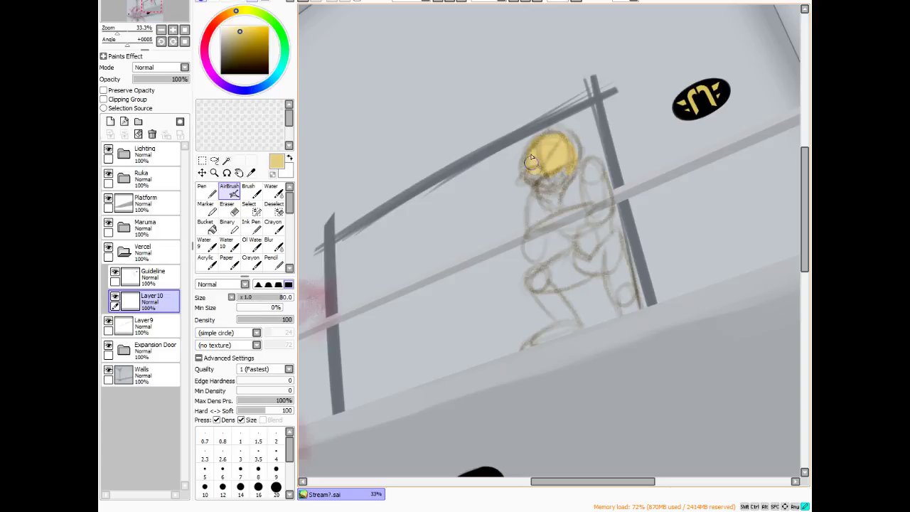
pyautogui.moveTo(547, 168)
pyautogui.mouseDown()
pyautogui.moveTo(578, 141)
pyautogui.moveTo(565, 164)
pyautogui.moveTo(566, 124)
pyautogui.moveTo(568, 155)
pyautogui.moveTo(572, 131)
pyautogui.moveTo(574, 146)
pyautogui.moveTo(559, 124)
pyautogui.moveTo(535, 144)
pyautogui.moveTo(549, 113)
pyautogui.moveTo(545, 149)
pyautogui.moveTo(557, 116)
pyautogui.moveTo(558, 145)
pyautogui.moveTo(560, 113)
pyautogui.moveTo(560, 165)
pyautogui.moveTo(560, 118)
pyautogui.moveTo(575, 147)
pyautogui.mouseUp()
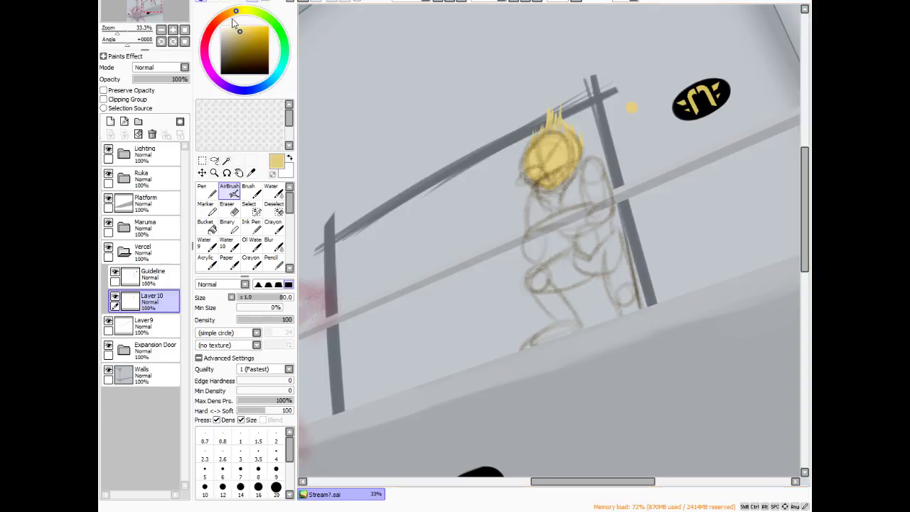
# - Paint the figure's lower face and neck in orange-brown and dab a swatch of it beside the yellow one
pyautogui.moveTo(231, 19)
pyautogui.mouseDown()
pyautogui.moveTo(244, 43)
pyautogui.moveTo(249, 34)
pyautogui.mouseUp()
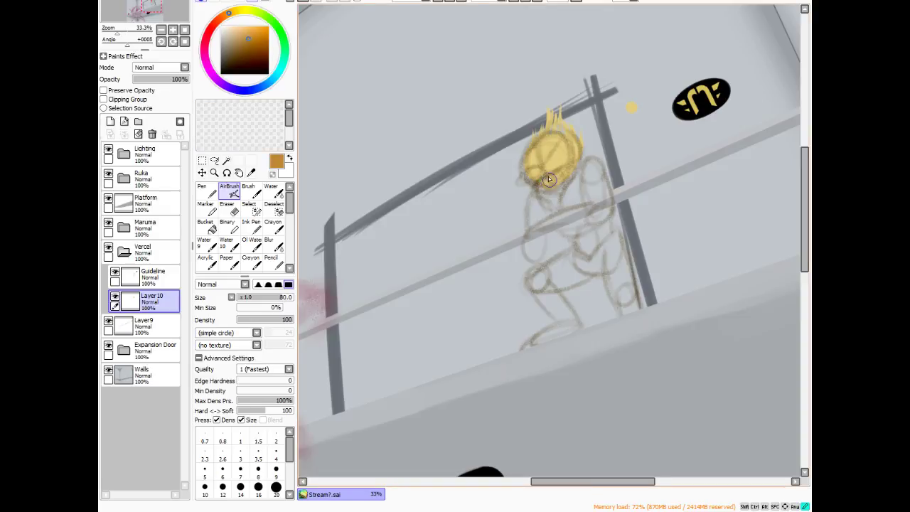
pyautogui.moveTo(549, 185); pyautogui.dragTo(559, 180)
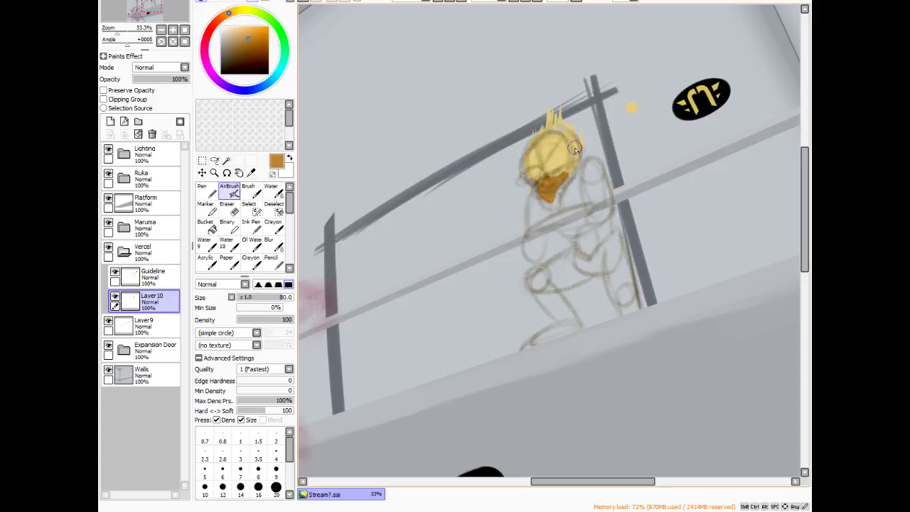
pyautogui.click(644, 105)
# - Add a new layer below Layer10 and dab dark navy and pale lavender swatches on the wall beside the figure
pyautogui.click(110, 121)
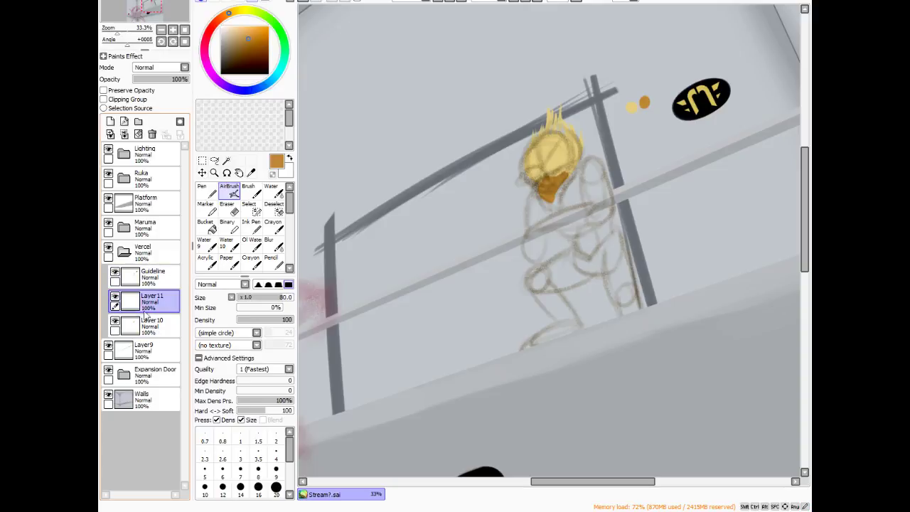
pyautogui.moveTo(155, 312); pyautogui.dragTo(158, 327)
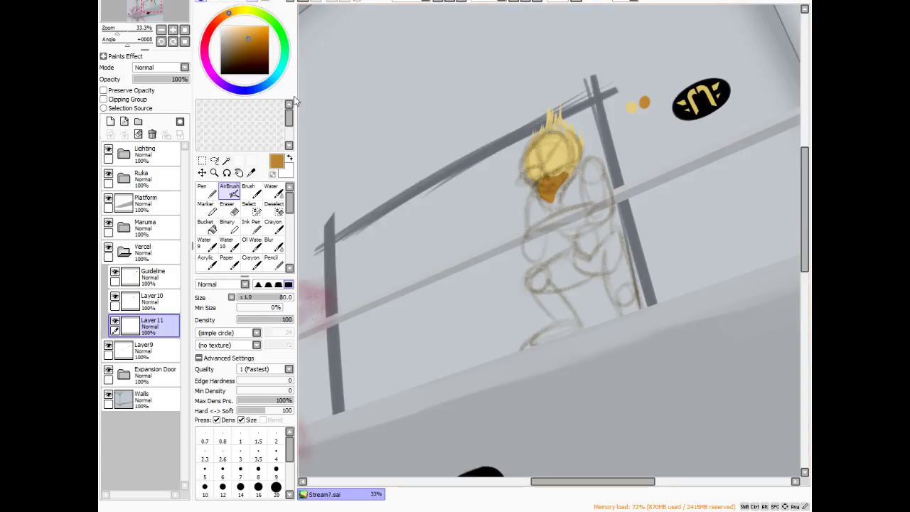
pyautogui.click(240, 91)
pyautogui.moveTo(238, 91); pyautogui.dragTo(243, 93)
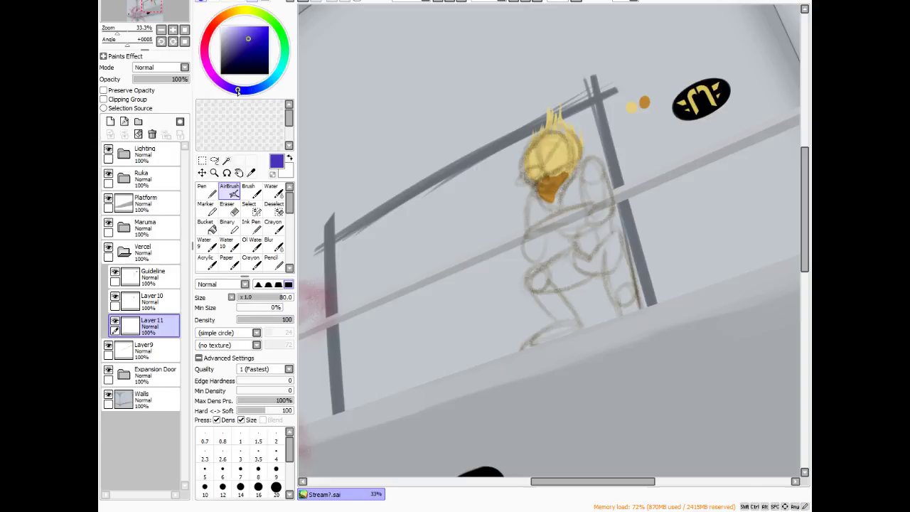
pyautogui.moveTo(246, 51)
pyautogui.mouseDown()
pyautogui.moveTo(243, 44)
pyautogui.moveTo(252, 48)
pyautogui.moveTo(232, 62)
pyautogui.mouseUp()
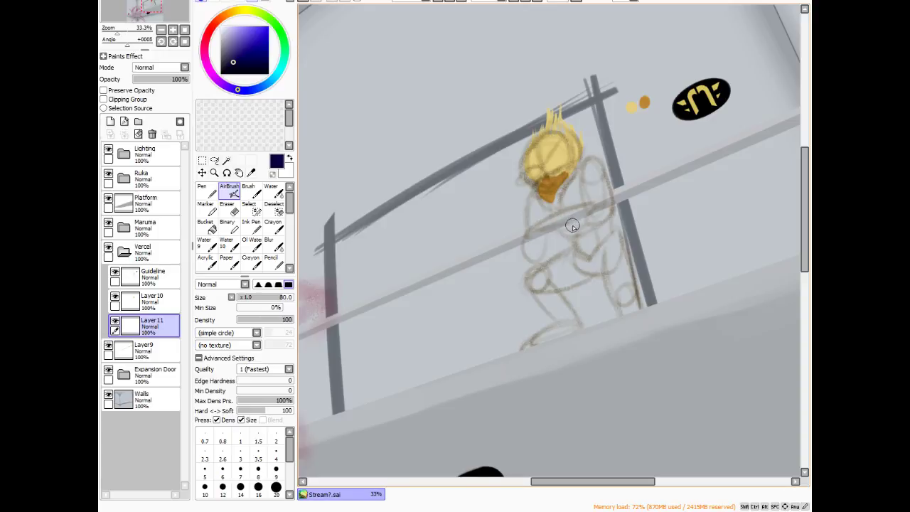
pyautogui.click(664, 201)
pyautogui.click(230, 28)
pyautogui.click(675, 198)
pyautogui.rightClick(666, 201)
# - Paint the figure's crossed arms, shoulders and chest dark navy on Layer11, following the guideline sketch
pyautogui.moveTo(582, 183)
pyautogui.mouseDown()
pyautogui.moveTo(589, 206)
pyautogui.moveTo(587, 183)
pyautogui.moveTo(594, 200)
pyautogui.moveTo(599, 186)
pyautogui.moveTo(601, 203)
pyautogui.moveTo(592, 177)
pyautogui.moveTo(574, 170)
pyautogui.moveTo(584, 163)
pyautogui.moveTo(597, 177)
pyautogui.moveTo(533, 225)
pyautogui.moveTo(535, 195)
pyautogui.moveTo(534, 226)
pyautogui.moveTo(546, 206)
pyautogui.moveTo(548, 220)
pyautogui.mouseUp()
pyautogui.moveTo(579, 166)
pyautogui.mouseDown()
pyautogui.moveTo(563, 198)
pyautogui.moveTo(578, 174)
pyautogui.moveTo(557, 193)
pyautogui.moveTo(575, 171)
pyautogui.moveTo(557, 196)
pyautogui.moveTo(575, 194)
pyautogui.moveTo(576, 221)
pyautogui.moveTo(549, 218)
pyautogui.moveTo(541, 233)
pyautogui.moveTo(566, 213)
pyautogui.moveTo(602, 209)
pyautogui.moveTo(591, 207)
pyautogui.moveTo(599, 200)
pyautogui.moveTo(596, 208)
pyautogui.moveTo(555, 213)
pyautogui.moveTo(587, 203)
pyautogui.moveTo(545, 220)
pyautogui.moveTo(602, 211)
pyautogui.moveTo(571, 214)
pyautogui.moveTo(603, 207)
pyautogui.moveTo(595, 171)
pyautogui.moveTo(602, 208)
pyautogui.mouseUp()
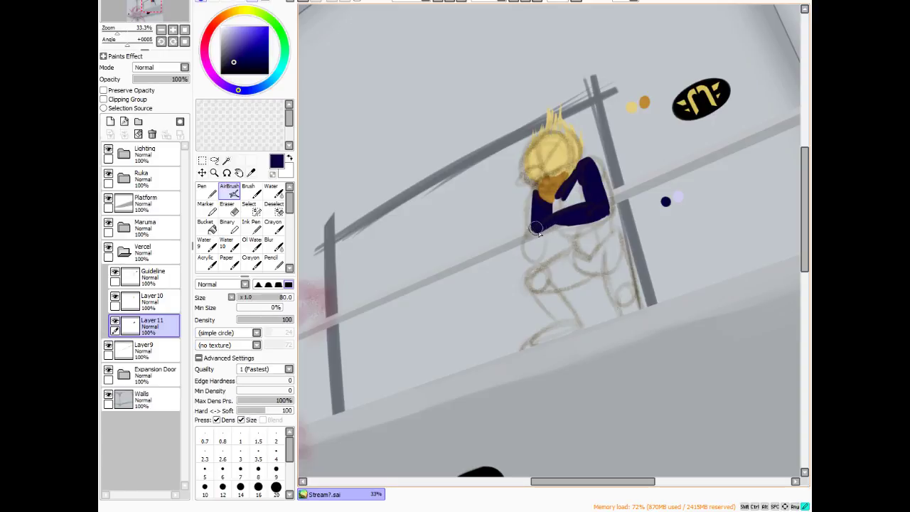
pyautogui.moveTo(536, 228); pyautogui.dragTo(538, 226)
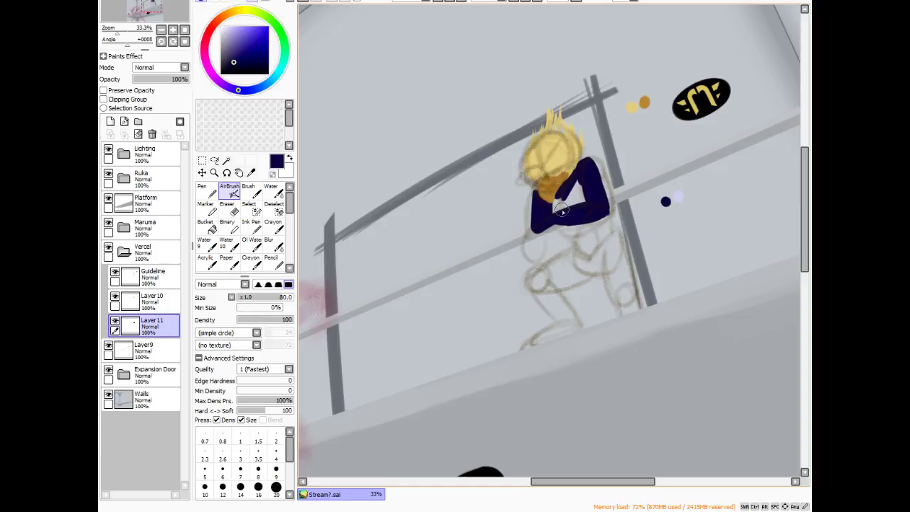
pyautogui.moveTo(558, 208); pyautogui.dragTo(555, 204)
pyautogui.moveTo(558, 201)
pyautogui.mouseDown()
pyautogui.moveTo(583, 191)
pyautogui.moveTo(580, 199)
pyautogui.mouseUp()
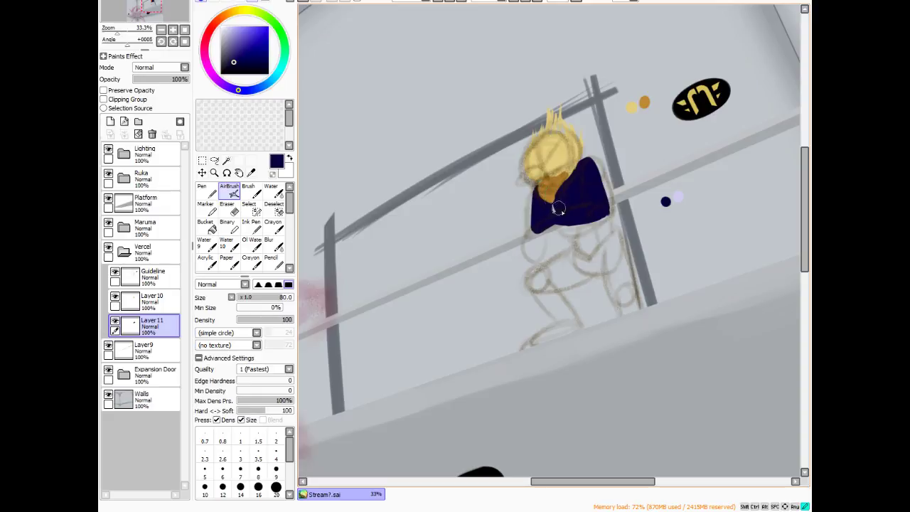
pyautogui.moveTo(555, 211); pyautogui.dragTo(616, 206)
pyautogui.moveTo(577, 169); pyautogui.dragTo(573, 169)
# - Add thin pale lavender shirt accents along the opening of the navy jacket below the neck
pyautogui.keyDown('alt'); pyautogui.click(679, 195); pyautogui.keyUp('alt')
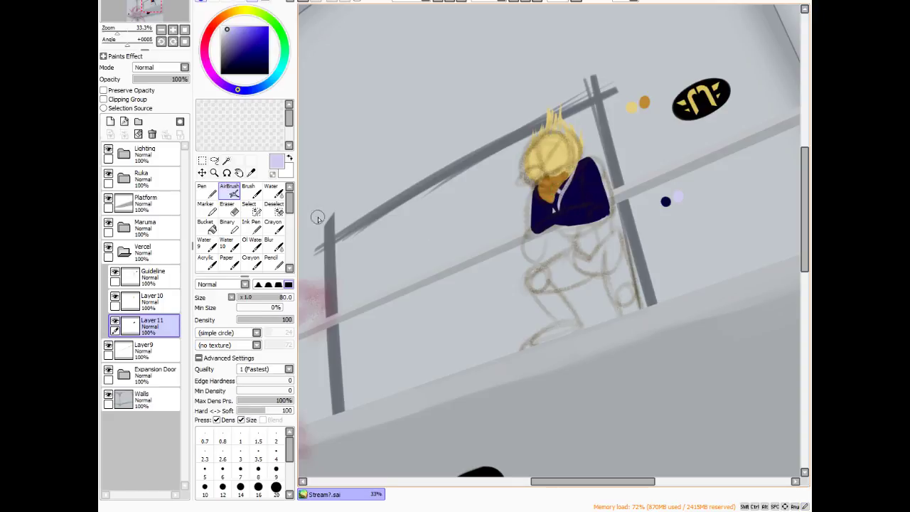
pyautogui.click(226, 206)
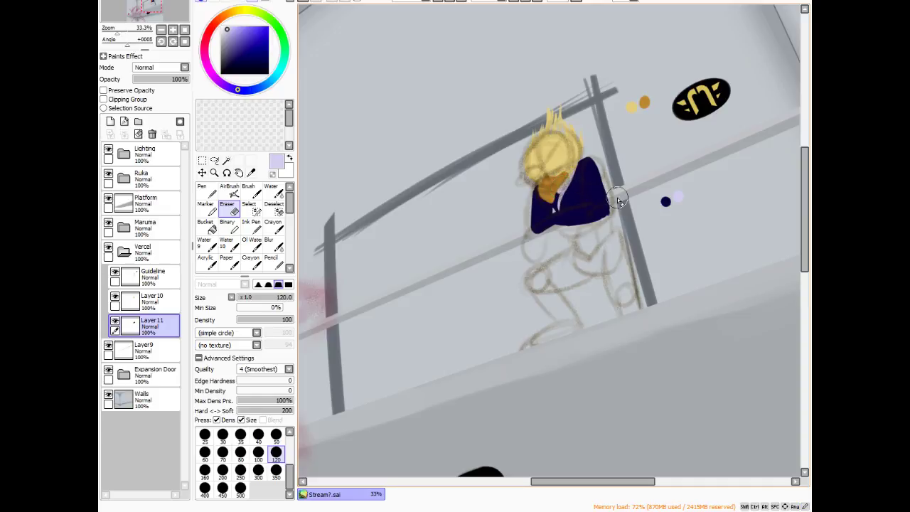
pyautogui.keyDown('alt'); pyautogui.click(632, 108); pyautogui.keyUp('alt')
pyautogui.click(229, 191)
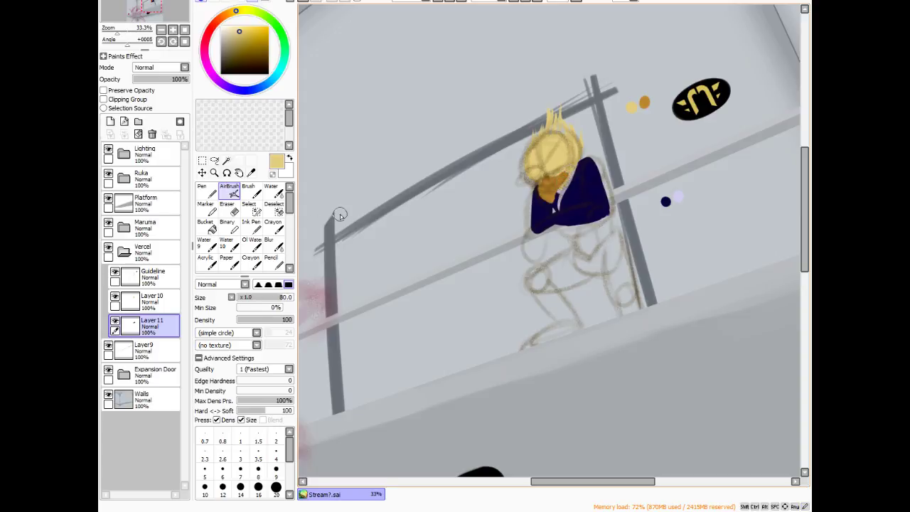
# - Sample the navy swatch and add a new layer below Layer11, briefly hiding Layer11 to check the sketch beneath
pyautogui.keyDown('alt'); pyautogui.click(666, 202); pyautogui.keyUp('alt')
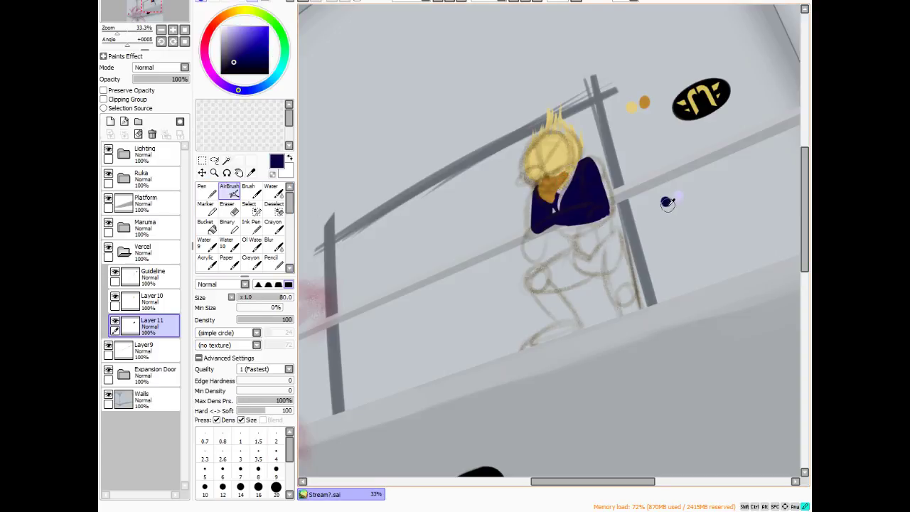
pyautogui.click(110, 121)
pyautogui.moveTo(158, 324); pyautogui.dragTo(155, 349)
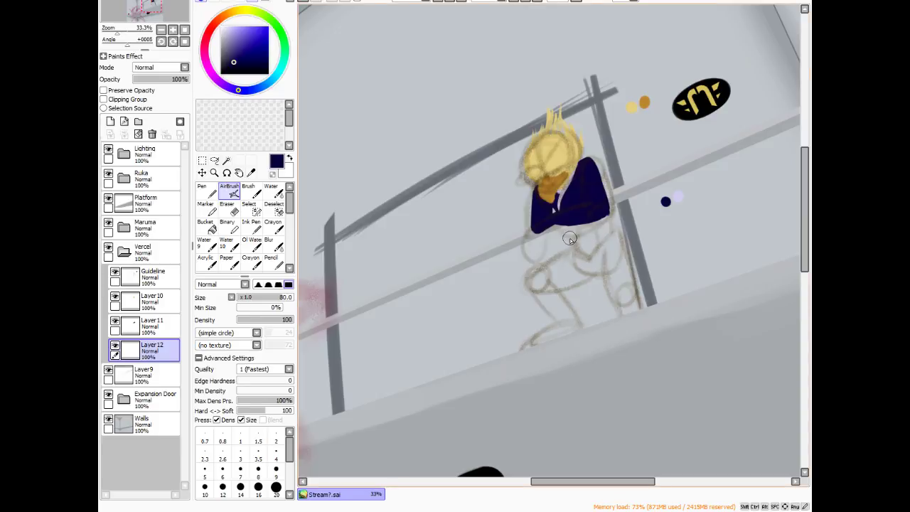
pyautogui.click(114, 320)
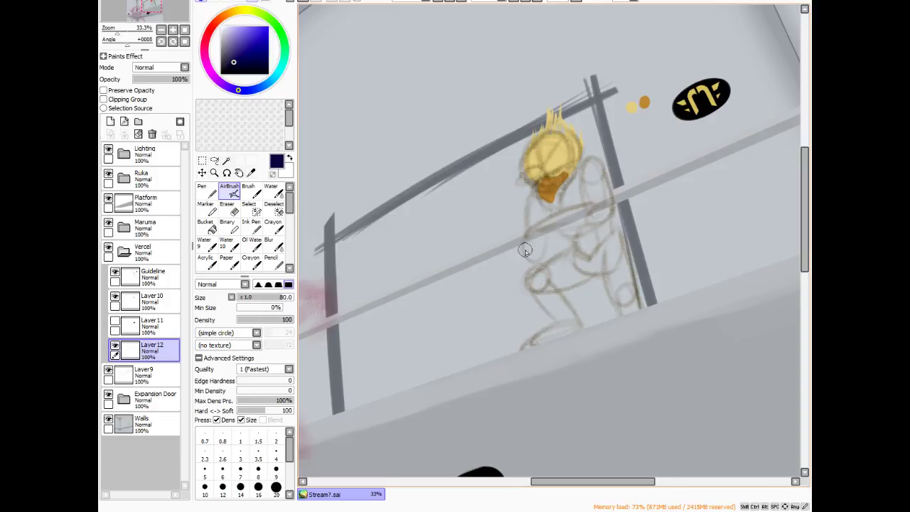
pyautogui.click(114, 320)
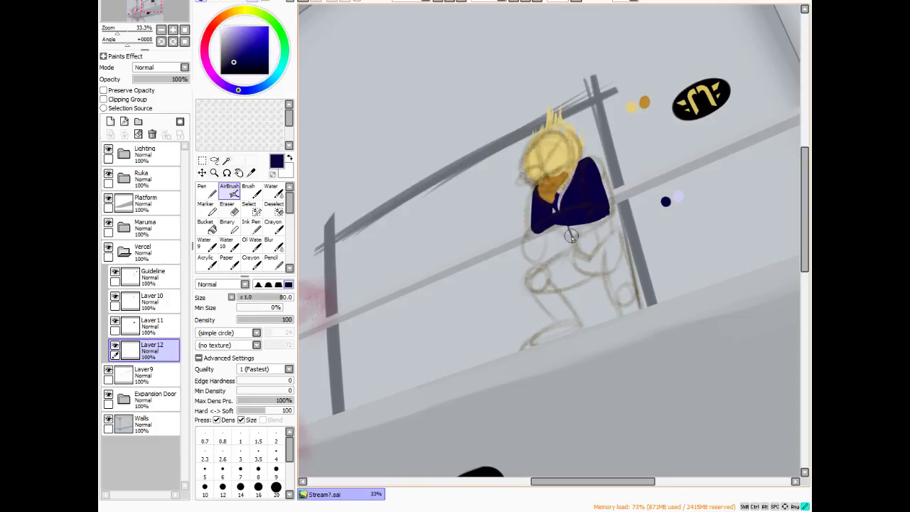
# - Paint the navy torso below the crossed arms and the far sleeve's underside on Layer12
pyautogui.moveTo(570, 241); pyautogui.dragTo(569, 229)
pyautogui.moveTo(570, 238)
pyautogui.mouseDown()
pyautogui.moveTo(573, 225)
pyautogui.moveTo(598, 229)
pyautogui.moveTo(601, 212)
pyautogui.moveTo(598, 222)
pyautogui.mouseUp()
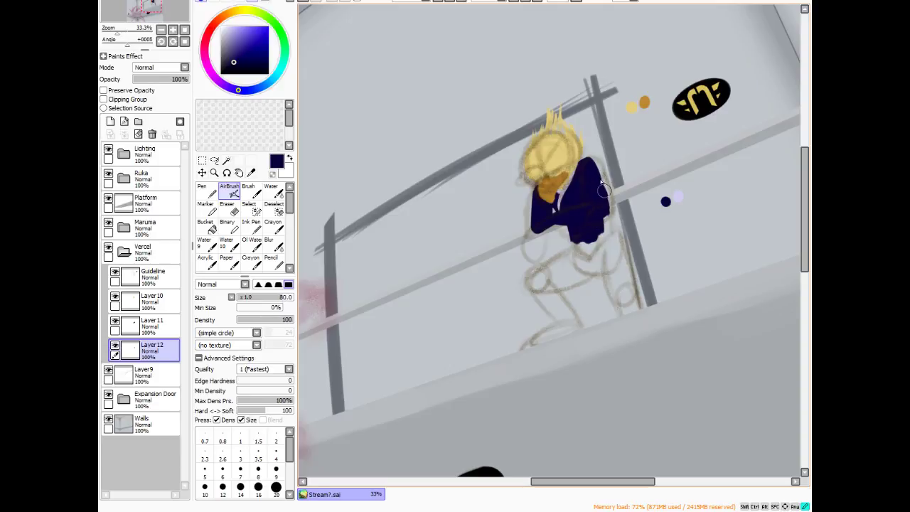
pyautogui.moveTo(608, 197)
pyautogui.mouseDown()
pyautogui.moveTo(611, 217)
pyautogui.moveTo(608, 209)
pyautogui.moveTo(600, 224)
pyautogui.moveTo(620, 223)
pyautogui.mouseUp()
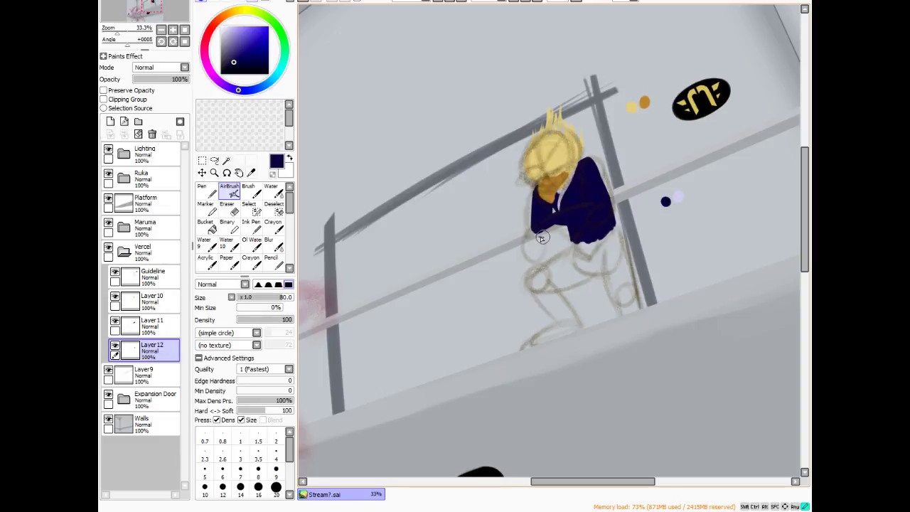
pyautogui.moveTo(546, 240); pyautogui.dragTo(547, 237)
pyautogui.moveTo(552, 232); pyautogui.dragTo(556, 226)
# - Outline the long coat's lower part from the waist to the platform and fill it with dark navy on Layer12
pyautogui.moveTo(571, 242)
pyautogui.mouseDown()
pyautogui.moveTo(551, 271)
pyautogui.moveTo(551, 302)
pyautogui.mouseUp()
pyautogui.moveTo(551, 258); pyautogui.dragTo(553, 313)
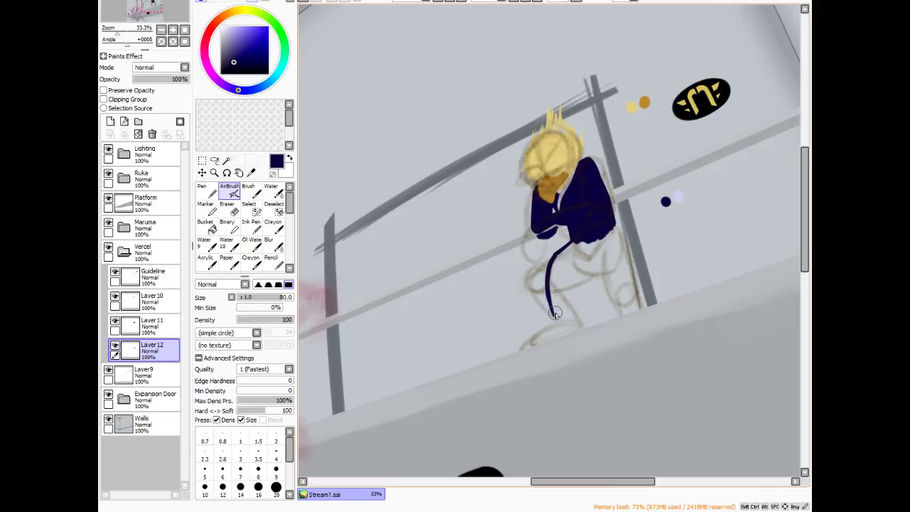
pyautogui.moveTo(558, 318); pyautogui.dragTo(588, 327)
pyautogui.moveTo(617, 233)
pyautogui.mouseDown()
pyautogui.moveTo(643, 305)
pyautogui.moveTo(631, 270)
pyautogui.moveTo(637, 301)
pyautogui.mouseUp()
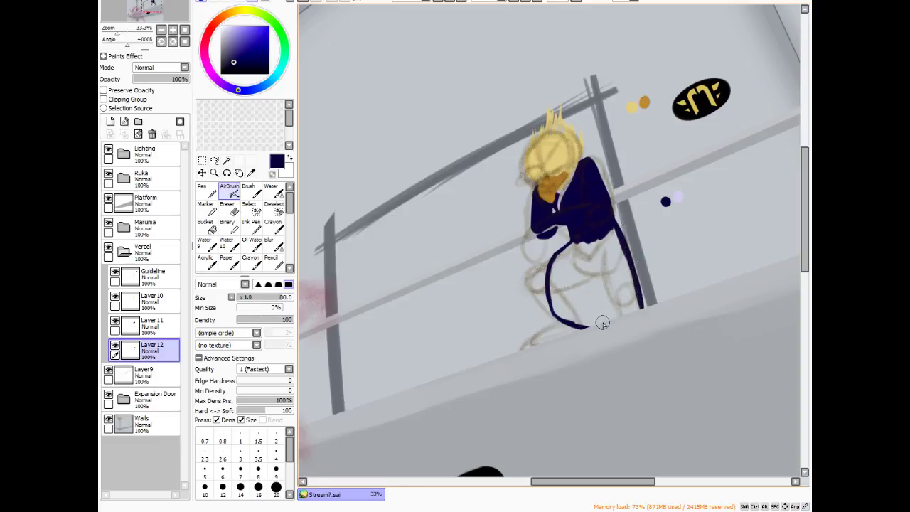
pyautogui.moveTo(592, 325)
pyautogui.mouseDown()
pyautogui.moveTo(634, 310)
pyautogui.moveTo(632, 297)
pyautogui.mouseUp()
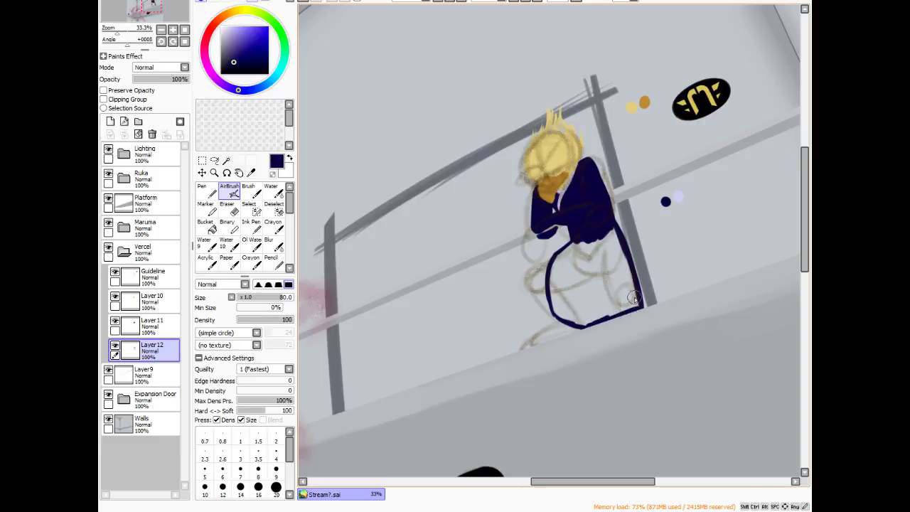
pyautogui.moveTo(610, 235); pyautogui.dragTo(638, 313)
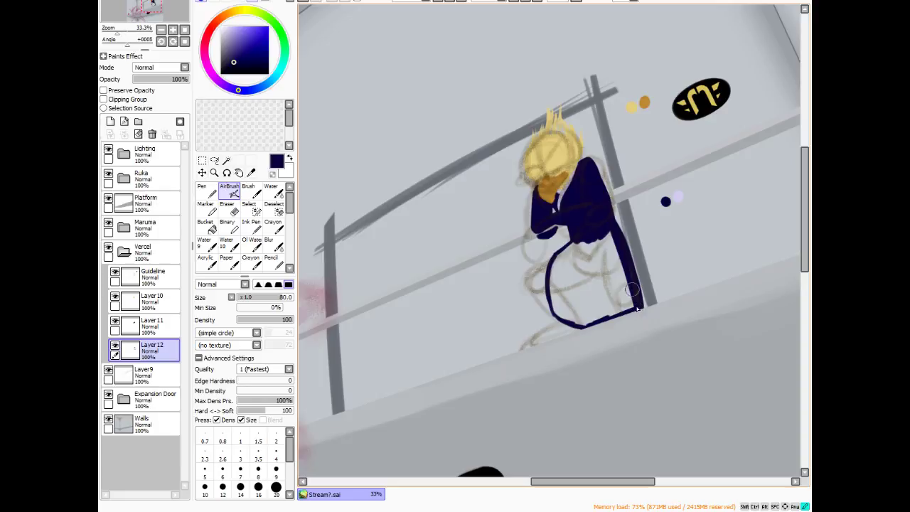
pyautogui.moveTo(618, 241)
pyautogui.mouseDown()
pyautogui.moveTo(636, 310)
pyautogui.moveTo(607, 222)
pyautogui.moveTo(630, 303)
pyautogui.moveTo(606, 223)
pyautogui.moveTo(626, 302)
pyautogui.moveTo(607, 244)
pyautogui.moveTo(618, 308)
pyautogui.moveTo(601, 231)
pyautogui.moveTo(618, 309)
pyautogui.moveTo(598, 237)
pyautogui.moveTo(558, 236)
pyautogui.moveTo(556, 247)
pyautogui.moveTo(568, 250)
pyautogui.moveTo(580, 239)
pyautogui.moveTo(563, 253)
pyautogui.moveTo(583, 240)
pyautogui.moveTo(592, 252)
pyautogui.moveTo(562, 281)
pyautogui.moveTo(554, 259)
pyautogui.moveTo(563, 255)
pyautogui.moveTo(553, 270)
pyautogui.moveTo(552, 305)
pyautogui.moveTo(553, 292)
pyautogui.moveTo(567, 321)
pyautogui.moveTo(560, 270)
pyautogui.moveTo(560, 309)
pyautogui.moveTo(563, 259)
pyautogui.moveTo(578, 248)
pyautogui.moveTo(561, 288)
pyautogui.moveTo(563, 314)
pyautogui.moveTo(586, 324)
pyautogui.moveTo(604, 317)
pyautogui.moveTo(598, 265)
pyautogui.moveTo(596, 322)
pyautogui.moveTo(592, 297)
pyautogui.mouseUp()
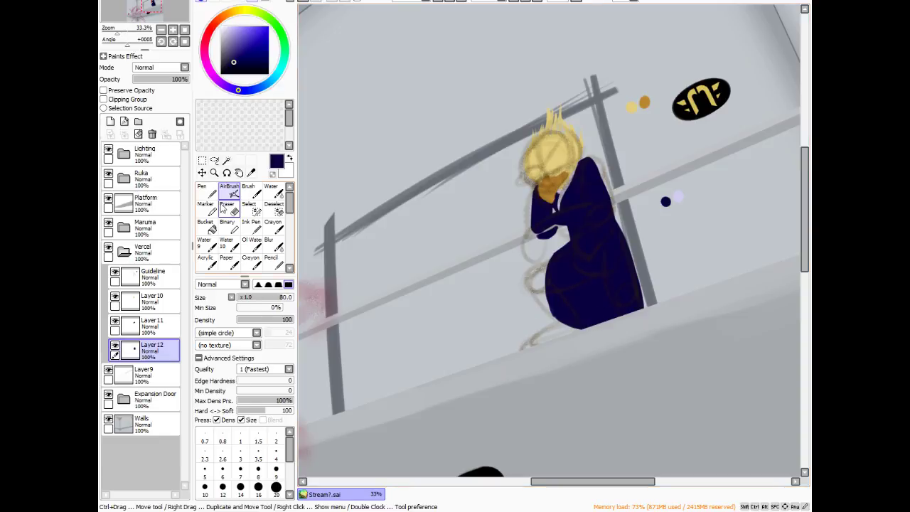
# - Paint a lavender trim along the front edge of the navy coat with the AirBrush at size 80
pyautogui.click(228, 174)
pyautogui.moveTo(455, 398)
pyautogui.mouseDown()
pyautogui.moveTo(398, 357)
pyautogui.moveTo(382, 213)
pyautogui.moveTo(356, 178)
pyautogui.mouseUp()
pyautogui.click(235, 210)
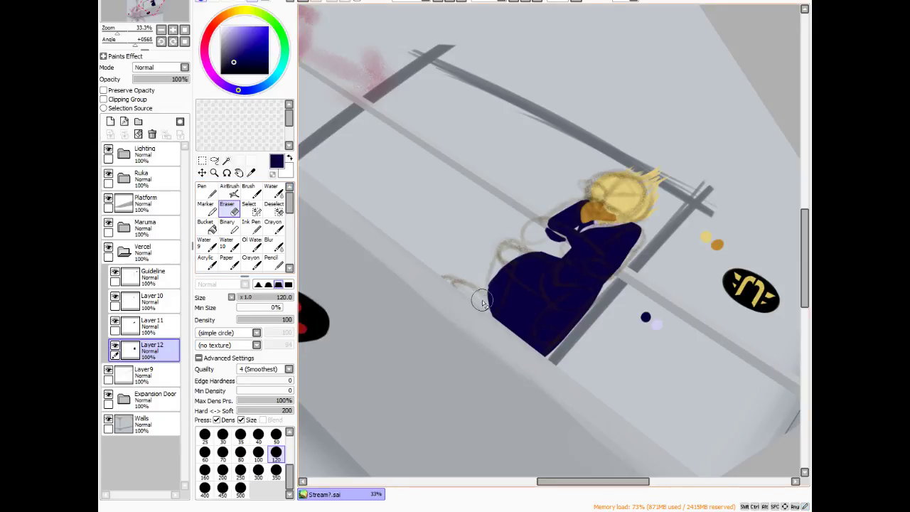
pyautogui.keyDown('alt'); pyautogui.click(657, 324); pyautogui.keyUp('alt')
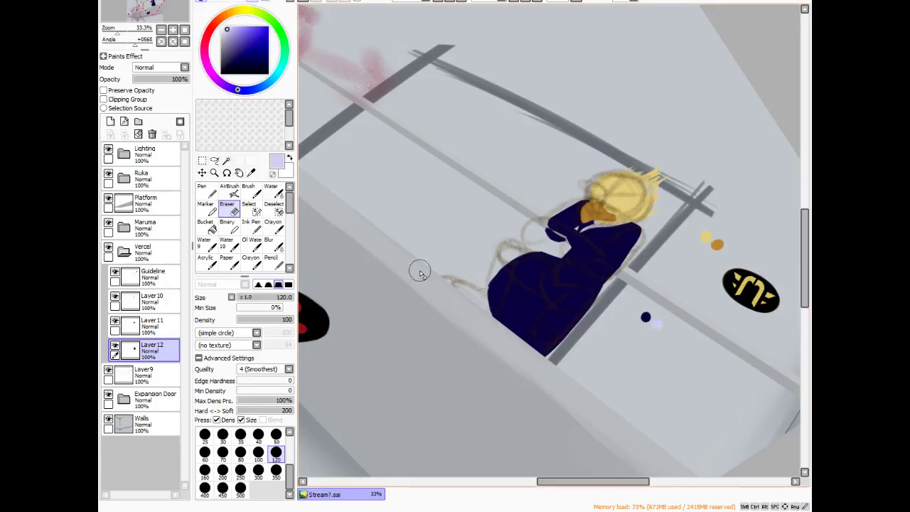
pyautogui.press('v')
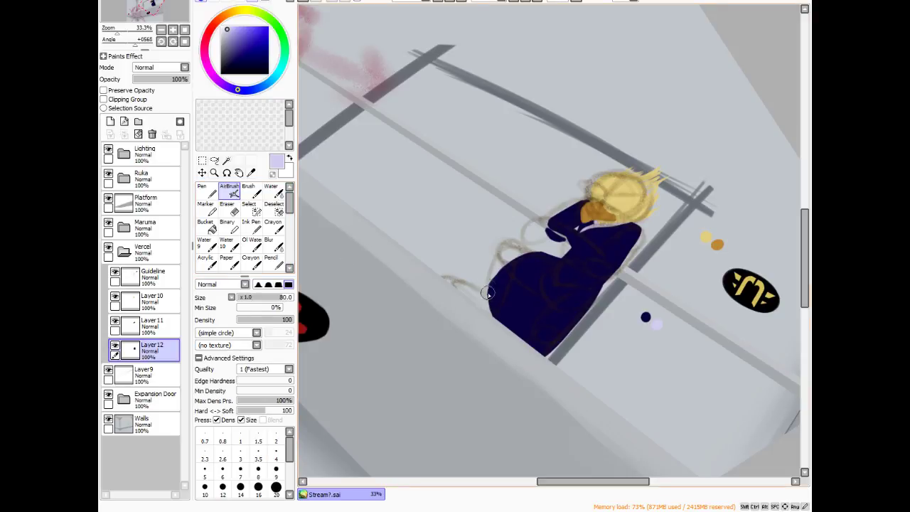
pyautogui.moveTo(488, 284); pyautogui.dragTo(488, 317)
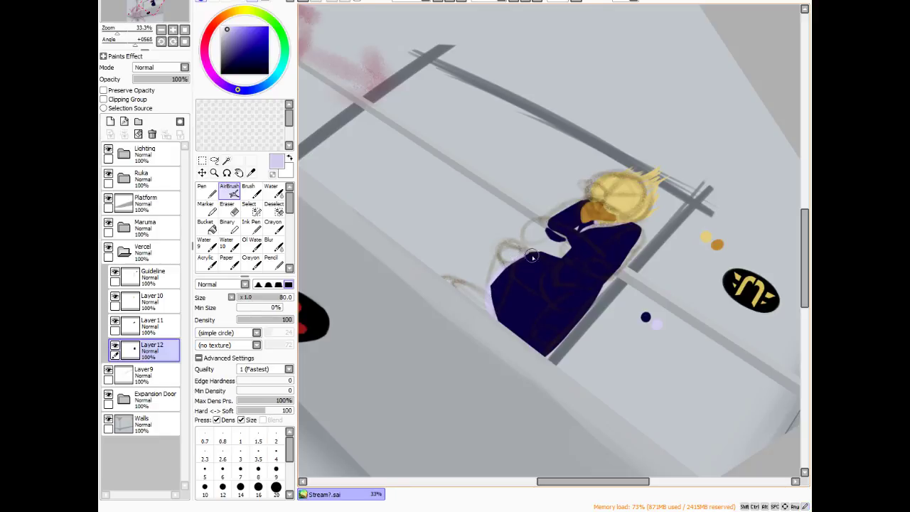
# - Hide the Walls layer and erase the excess at the upper end of the lavender coat trim with the Eraser at size 50
pyautogui.click(108, 421)
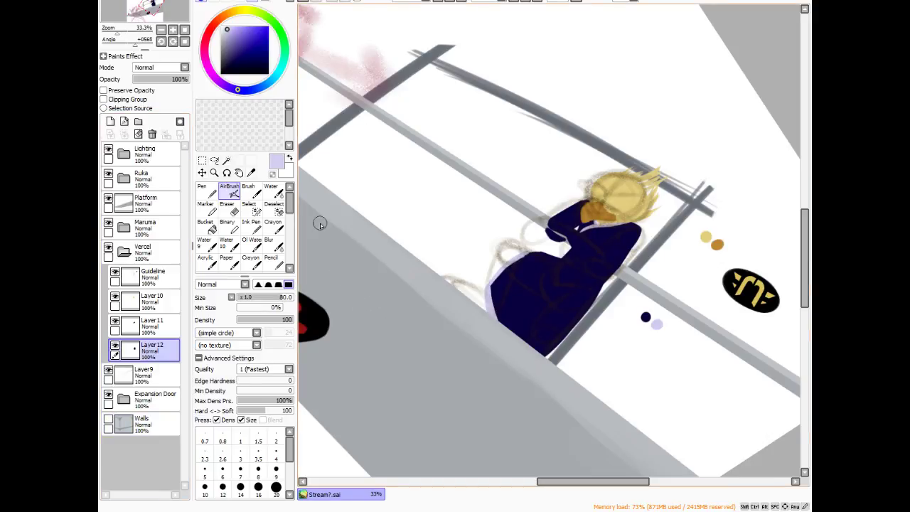
pyautogui.click(227, 173)
pyautogui.moveTo(498, 132)
pyautogui.mouseDown()
pyautogui.moveTo(339, 216)
pyautogui.moveTo(554, 263)
pyautogui.mouseUp()
pyautogui.press('v')
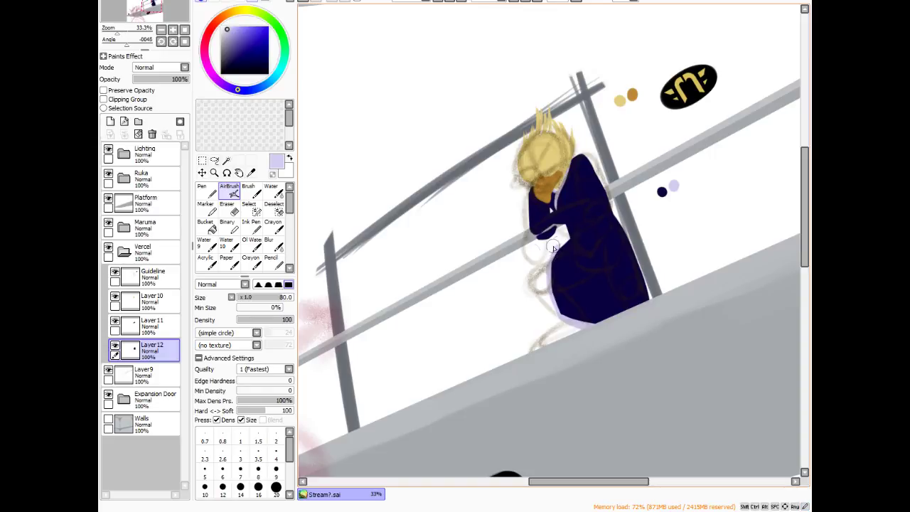
pyautogui.scroll(4, 496, 243)
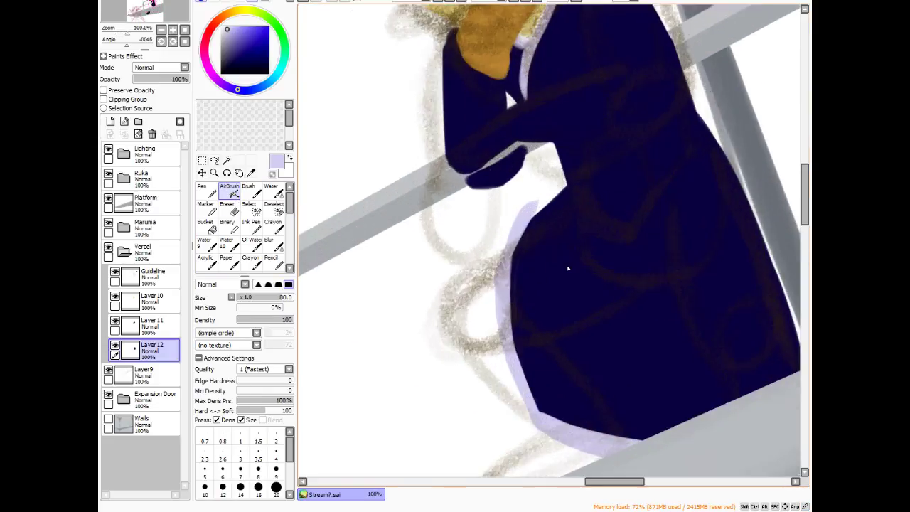
pyautogui.press('e')
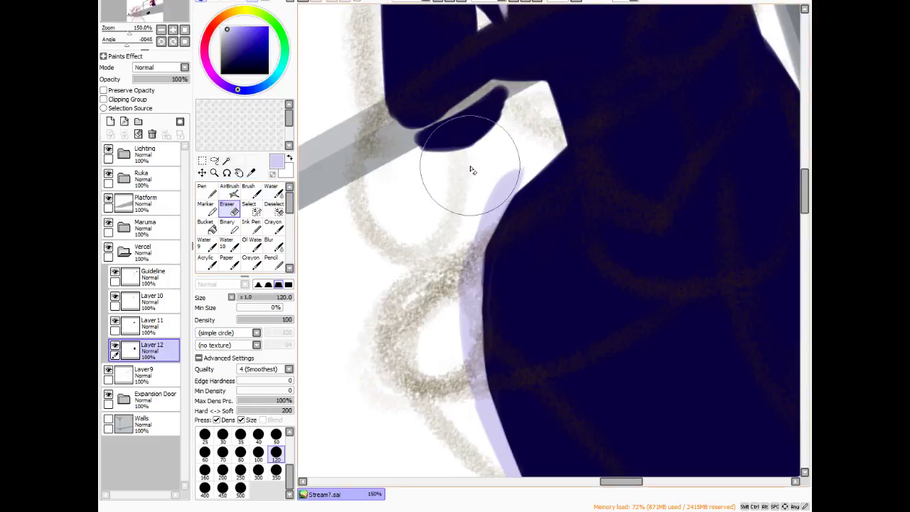
pyautogui.press('[')
pyautogui.press('[')
pyautogui.press('[')
pyautogui.press('[')
pyautogui.press('[')
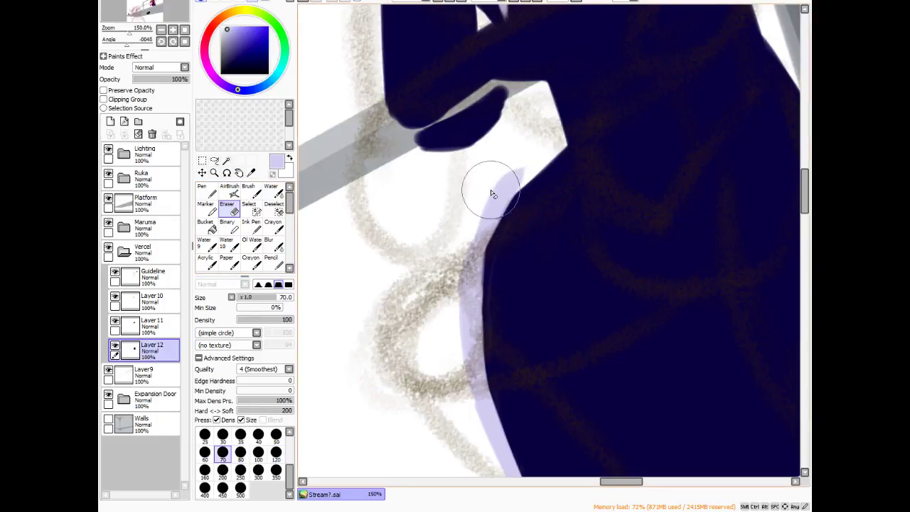
pyautogui.moveTo(509, 171)
pyautogui.mouseDown()
pyautogui.moveTo(484, 199)
pyautogui.moveTo(516, 171)
pyautogui.moveTo(466, 227)
pyautogui.mouseUp()
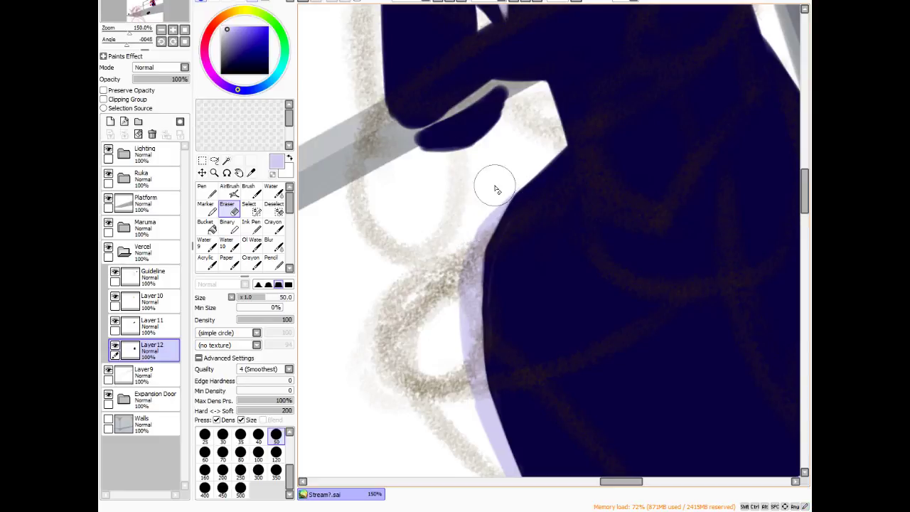
pyautogui.scroll(-3, 528, 204)
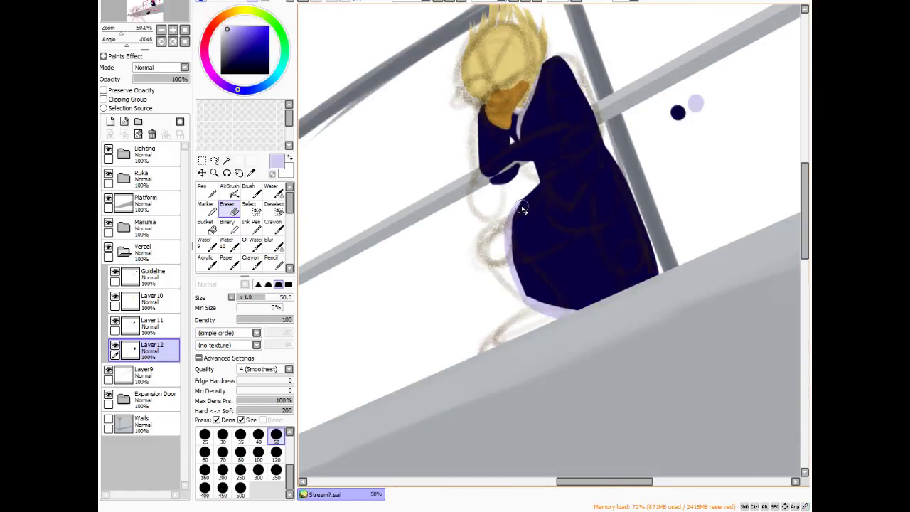
pyautogui.scroll(3, 503, 259)
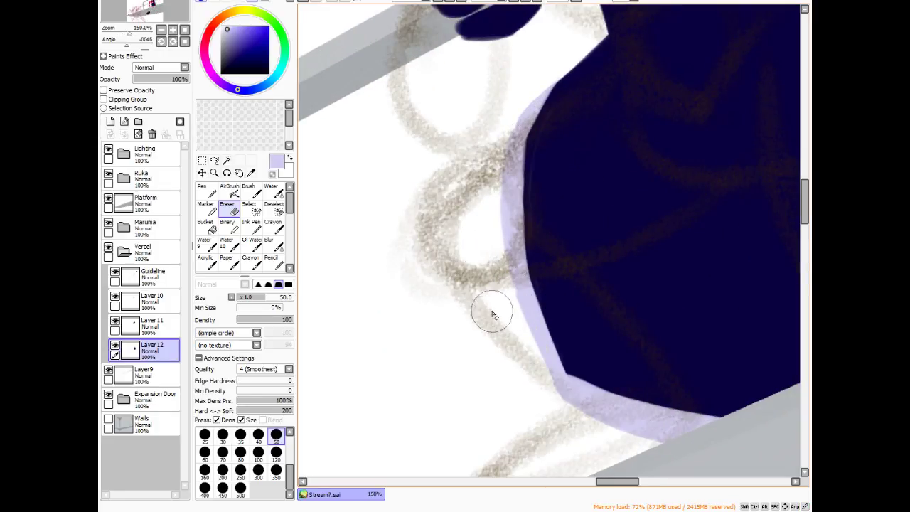
pyautogui.keyDown('alt'); pyautogui.click(591, 178); pyautogui.keyUp('alt')
pyautogui.moveTo(534, 169); pyautogui.dragTo(534, 194)
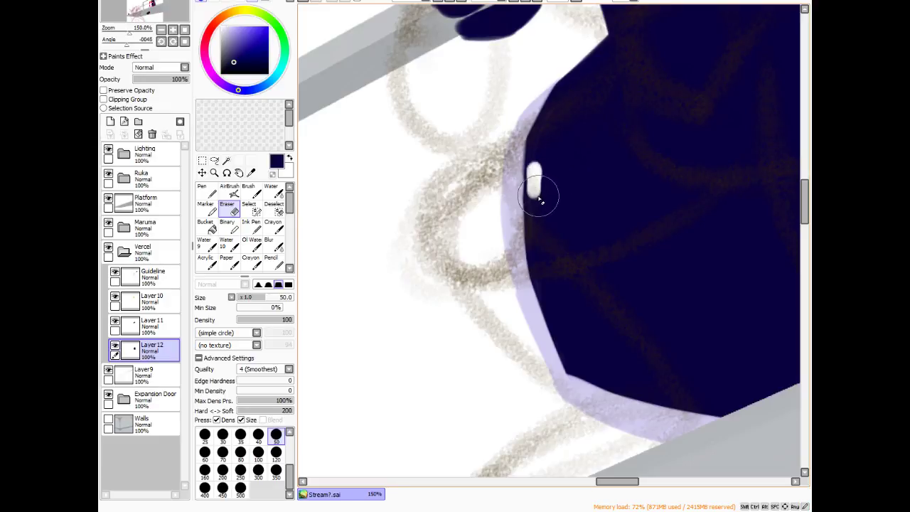
pyautogui.hotkey('ctrl', 'z')
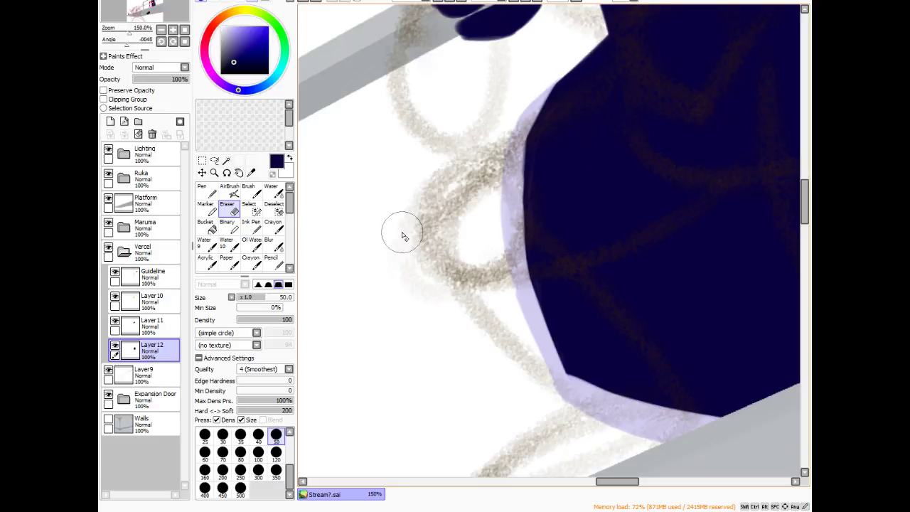
# - Switch to the AirBrush and reduce its size to 30 for painting in the coat's navy
pyautogui.click(229, 189)
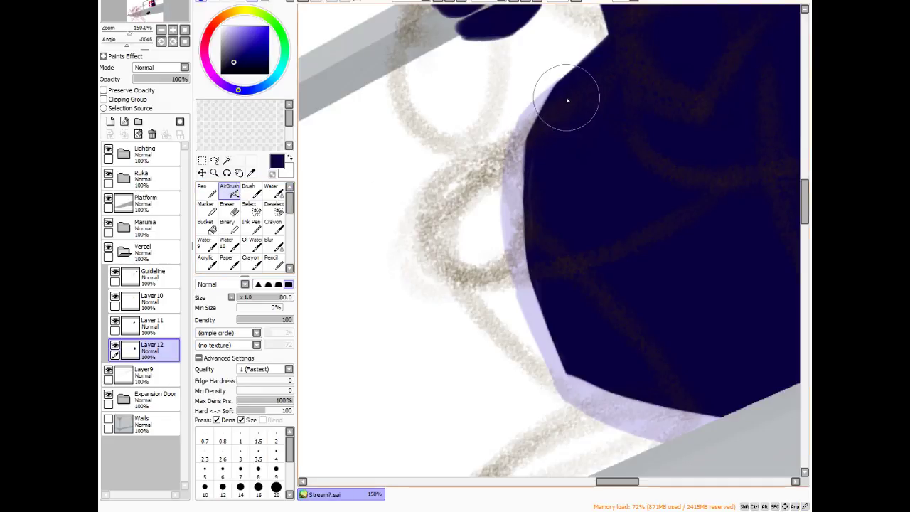
pyautogui.press('[')
pyautogui.press('[')
pyautogui.press('[')
pyautogui.press('[')
pyautogui.press('[')
pyautogui.press('[')
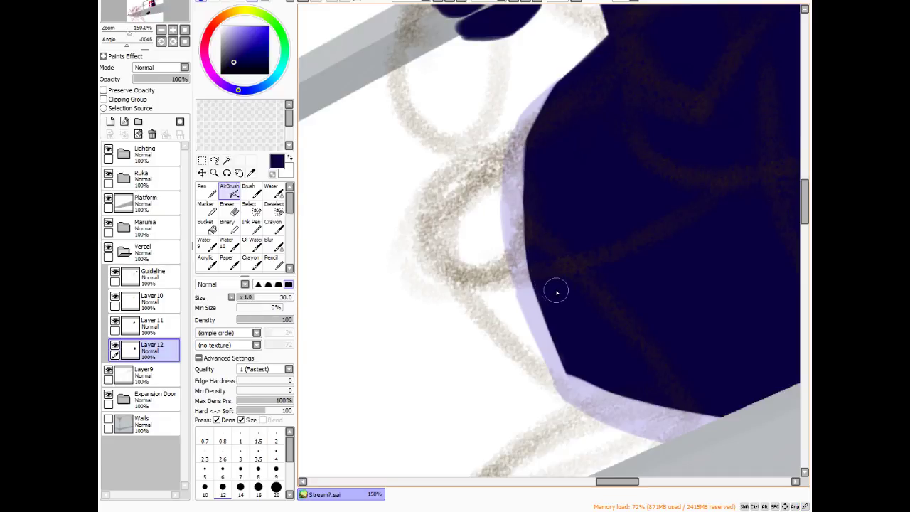
# - Show the Walls layer again and add a new layer directly beneath Layer12 in the Vercel folder
pyautogui.scroll(-3, 374, 339)
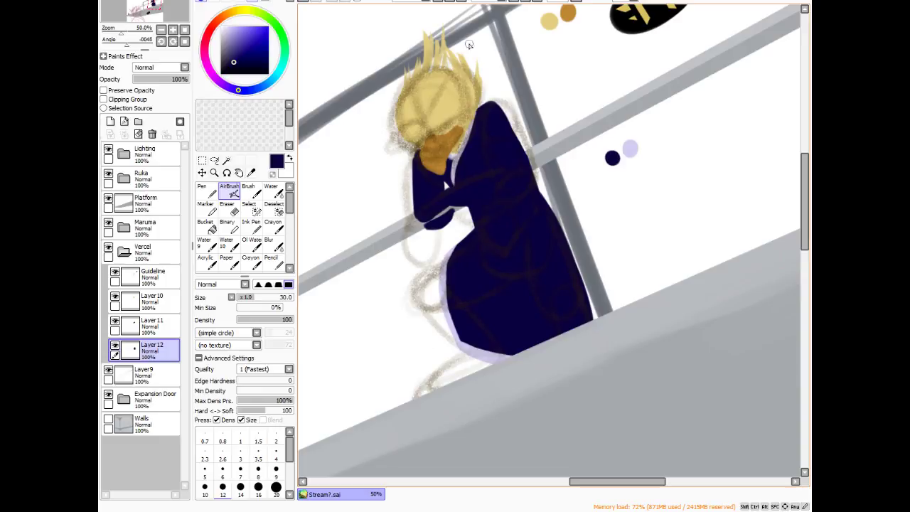
pyautogui.click(501, 2)
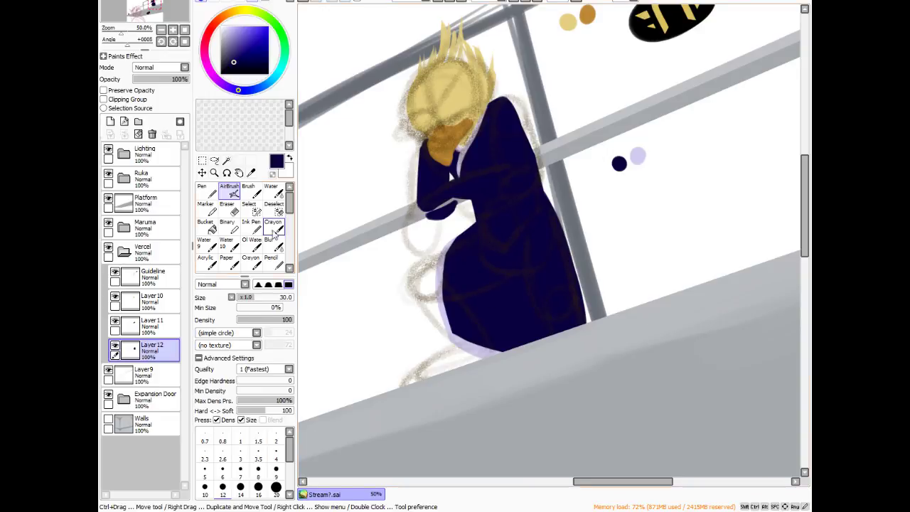
pyautogui.click(109, 420)
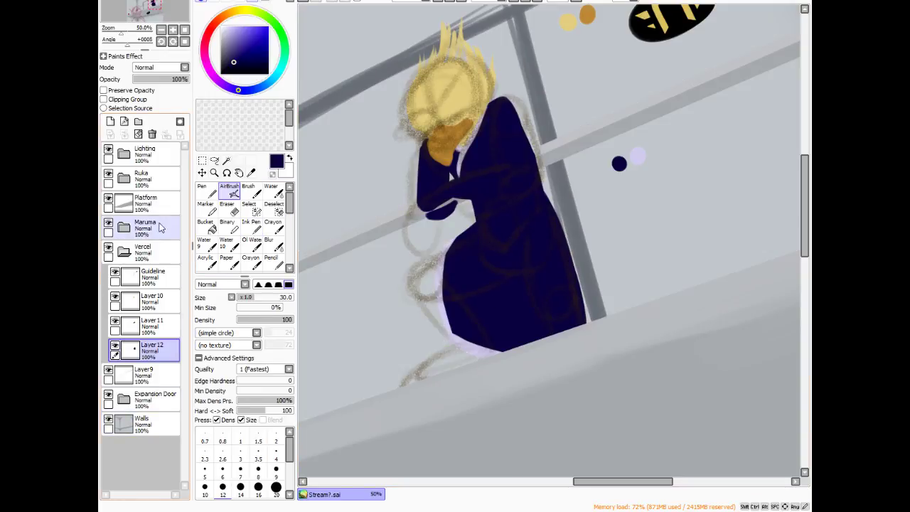
pyautogui.click(110, 122)
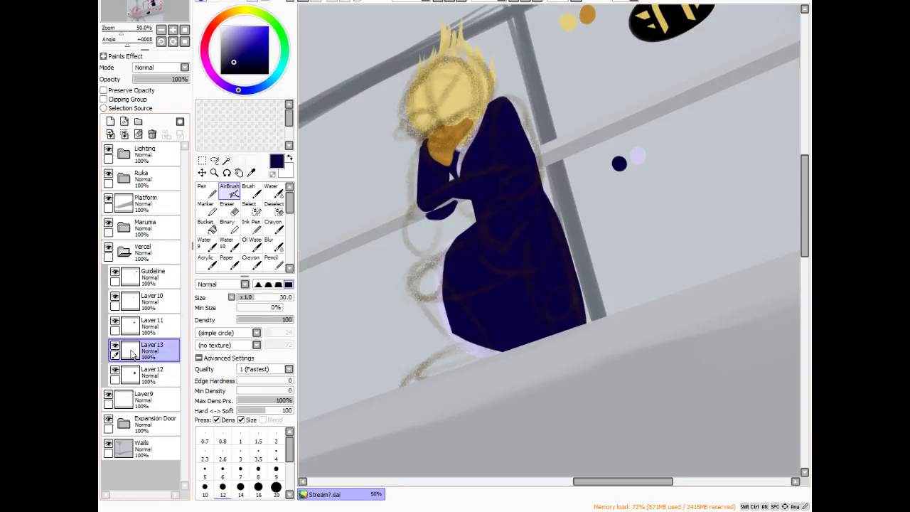
pyautogui.moveTo(145, 349); pyautogui.dragTo(141, 385)
# - Paint the seated figure's front leg and foot in navy on the new layer with the AirBrush at size 60
pyautogui.scroll(-1, 706, 219)
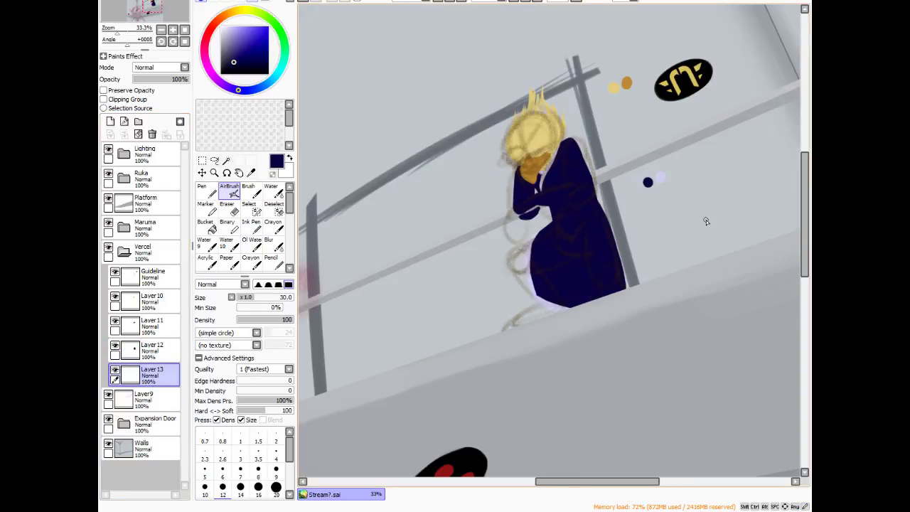
pyautogui.scroll(1, 596, 313)
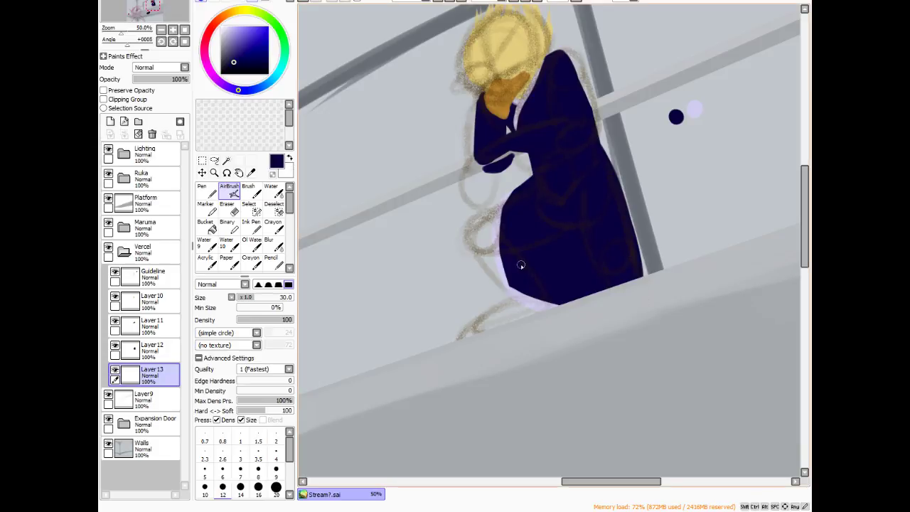
pyautogui.press(']')
pyautogui.press(']')
pyautogui.press(']')
pyautogui.moveTo(483, 224); pyautogui.dragTo(475, 236)
pyautogui.moveTo(481, 243)
pyautogui.mouseDown()
pyautogui.moveTo(492, 302)
pyautogui.moveTo(511, 258)
pyautogui.moveTo(480, 306)
pyautogui.moveTo(517, 295)
pyautogui.moveTo(476, 319)
pyautogui.moveTo(521, 295)
pyautogui.moveTo(492, 311)
pyautogui.moveTo(514, 280)
pyautogui.moveTo(504, 277)
pyautogui.moveTo(487, 306)
pyautogui.moveTo(503, 293)
pyautogui.moveTo(497, 252)
pyautogui.moveTo(501, 284)
pyautogui.moveTo(482, 236)
pyautogui.moveTo(495, 220)
pyautogui.moveTo(494, 249)
pyautogui.mouseUp()
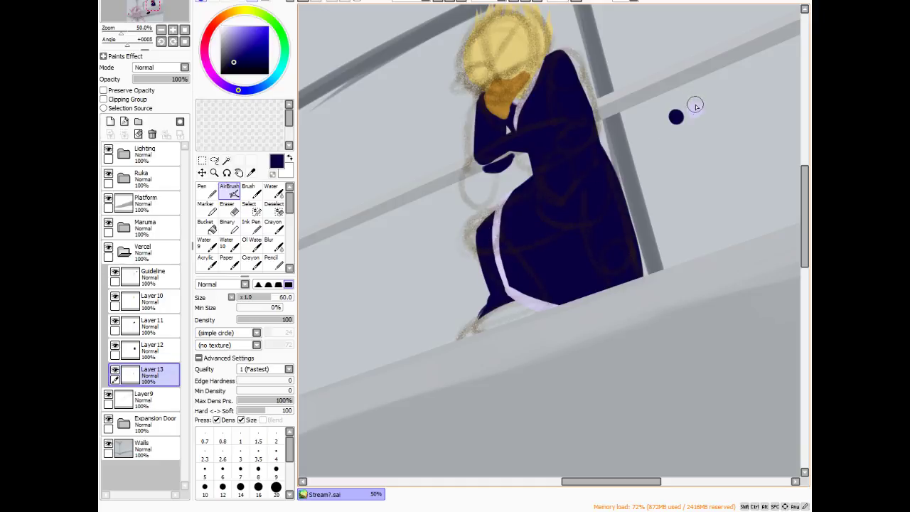
# - Paint a lavender strip along the underside of the navy foot using the sampled lavender swatch colour
pyautogui.keyDown('alt'); pyautogui.click(694, 106); pyautogui.keyUp('alt')
pyautogui.click(694, 107)
pyautogui.moveTo(481, 316)
pyautogui.mouseDown()
pyautogui.moveTo(519, 302)
pyautogui.moveTo(467, 331)
pyautogui.mouseUp()
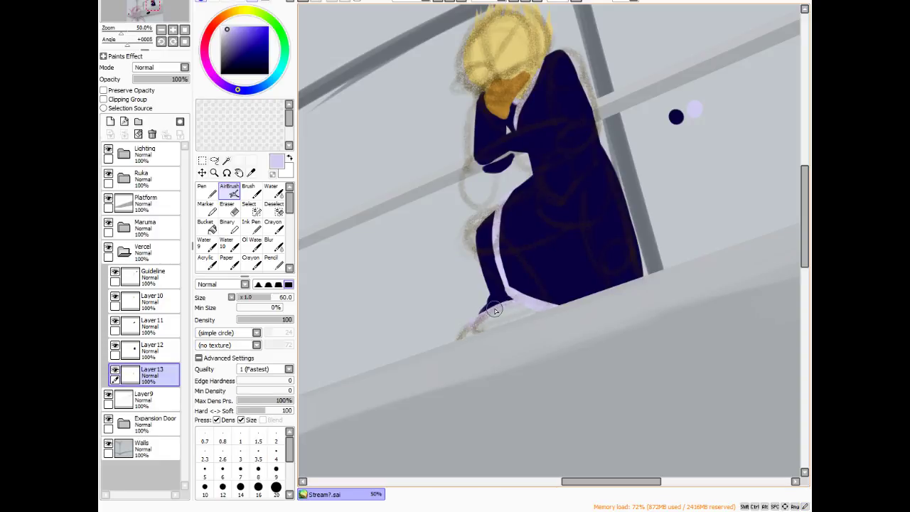
# - Hide the Guideline layer and thin the lavender strip under the foot to a pointed tip with the Eraser at size 50
pyautogui.scroll(4, 477, 345)
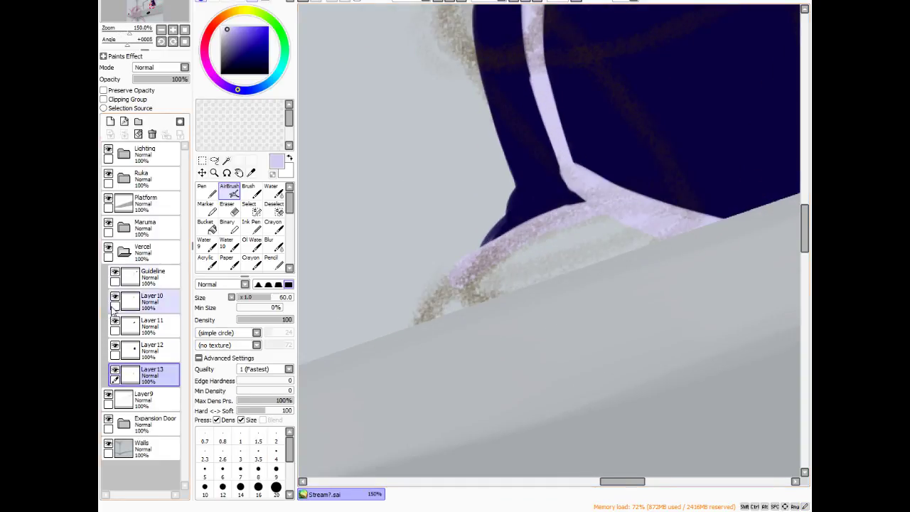
pyautogui.click(115, 272)
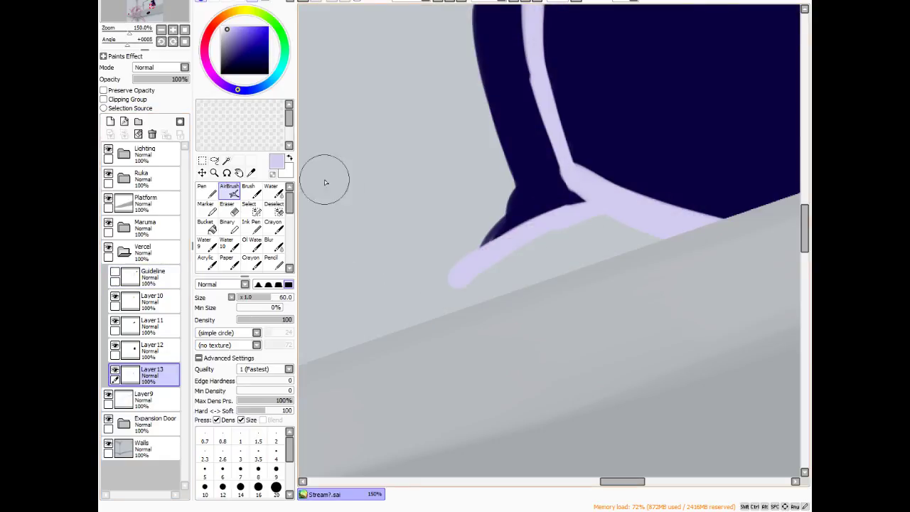
pyautogui.click(227, 208)
pyautogui.moveTo(443, 265)
pyautogui.mouseDown()
pyautogui.moveTo(460, 239)
pyautogui.moveTo(442, 280)
pyautogui.moveTo(461, 243)
pyautogui.moveTo(444, 278)
pyautogui.moveTo(459, 253)
pyautogui.moveTo(455, 320)
pyautogui.moveTo(482, 285)
pyautogui.moveTo(493, 285)
pyautogui.moveTo(456, 305)
pyautogui.moveTo(507, 270)
pyautogui.moveTo(460, 297)
pyautogui.moveTo(458, 290)
pyautogui.moveTo(571, 247)
pyautogui.mouseUp()
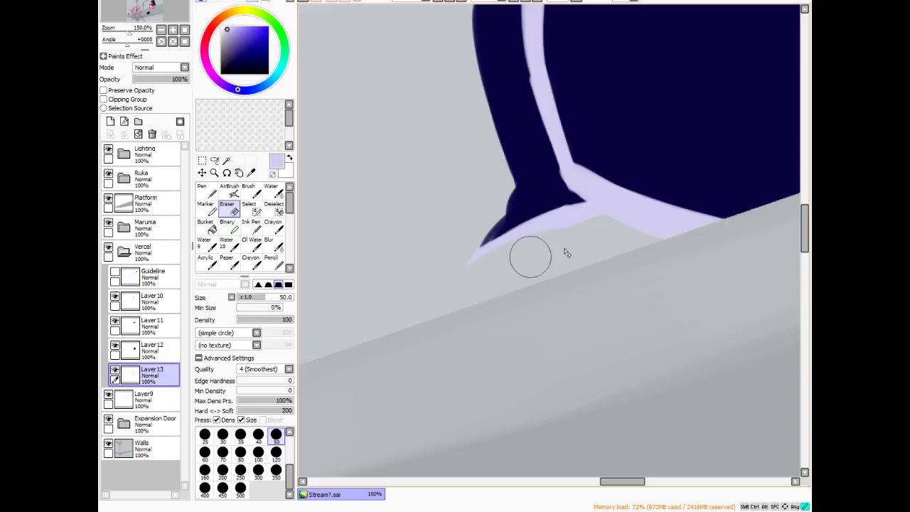
# - Touch up the tip of the foot in the coat's navy with the AirBrush at size 25
pyautogui.keyDown('alt'); pyautogui.click(658, 111); pyautogui.keyUp('alt')
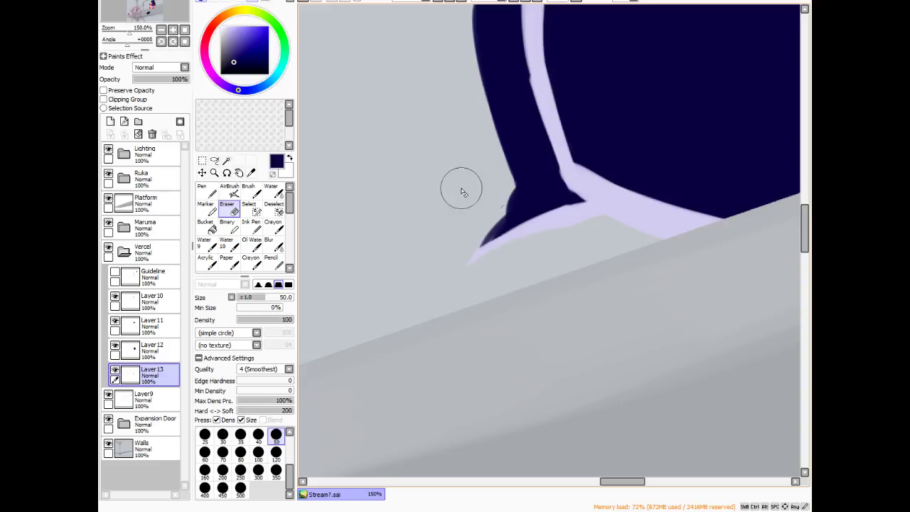
pyautogui.click(230, 191)
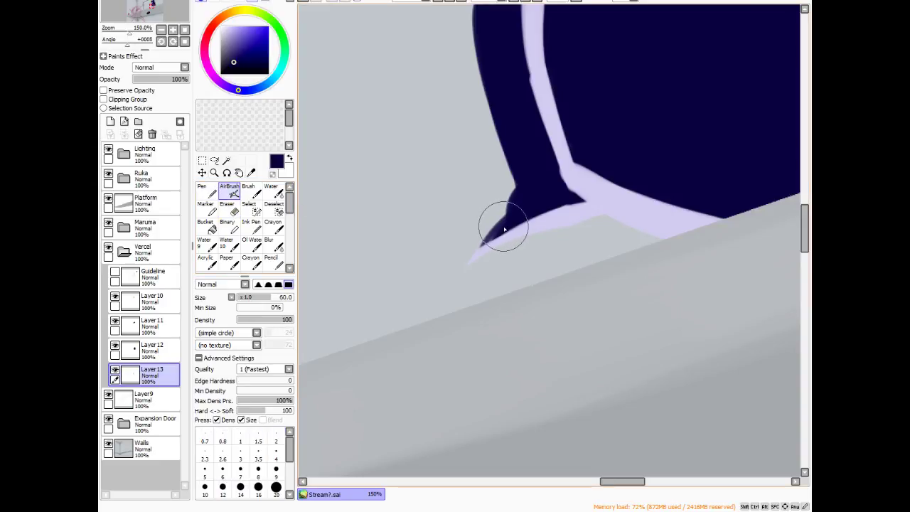
pyautogui.press('[')
pyautogui.press('[')
pyautogui.press('[')
pyautogui.press('[')
pyautogui.press('[')
pyautogui.press('[')
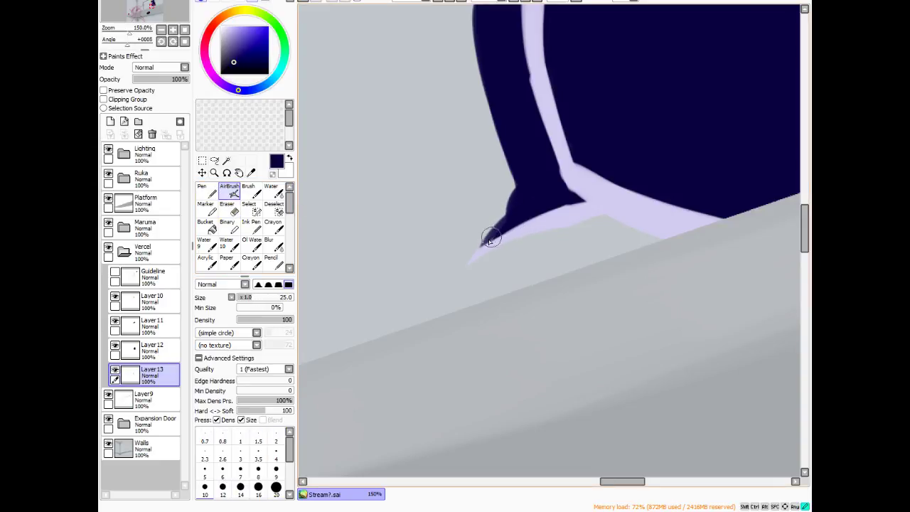
pyautogui.moveTo(487, 239); pyautogui.dragTo(488, 237)
# - Compare the figure with and without the Guideline layer, leave that layer shown, and sample the orange-brown swatch colour
pyautogui.scroll(-5, 525, 211)
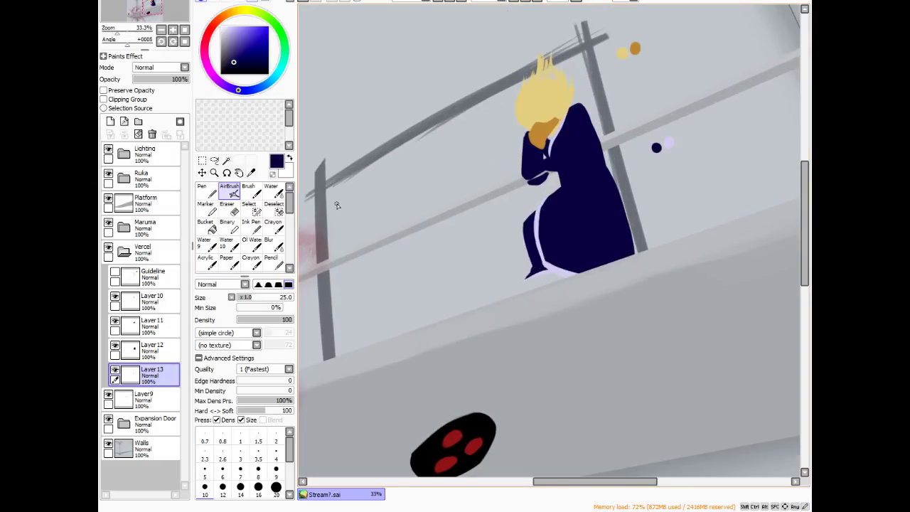
pyautogui.click(114, 273)
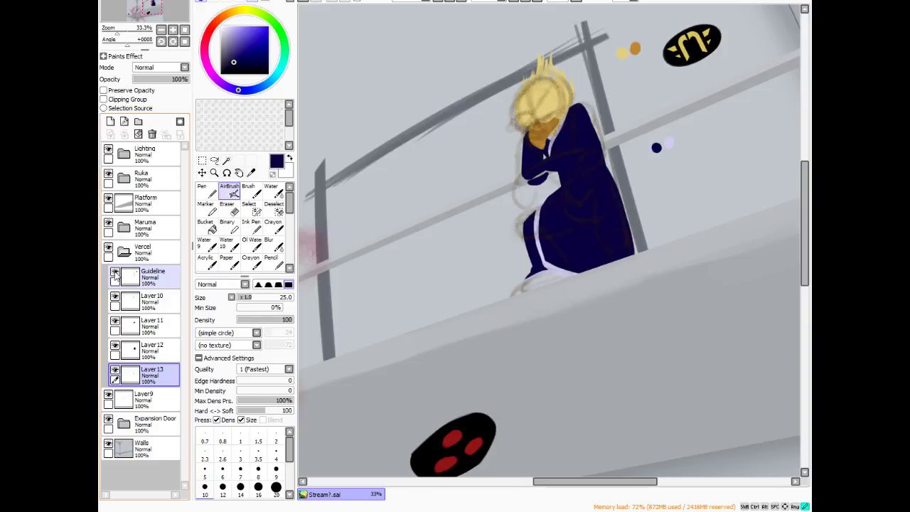
pyautogui.click(114, 274)
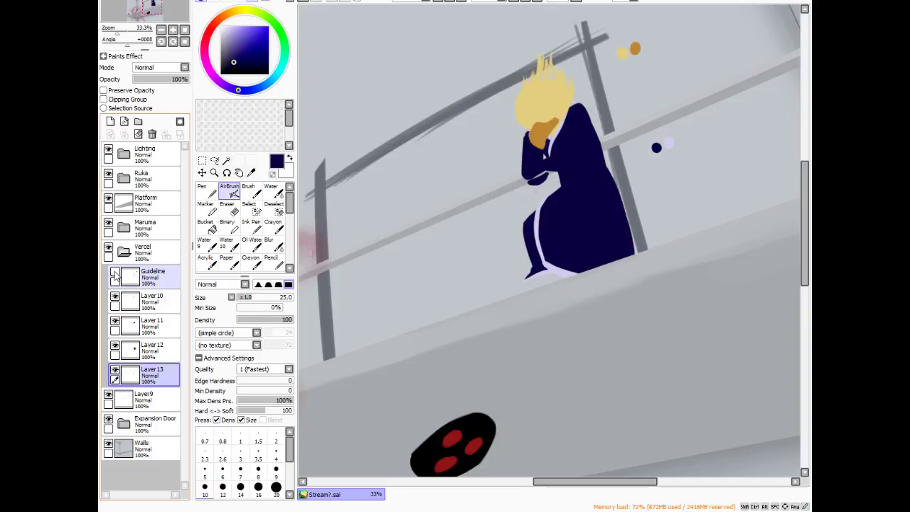
pyautogui.click(114, 275)
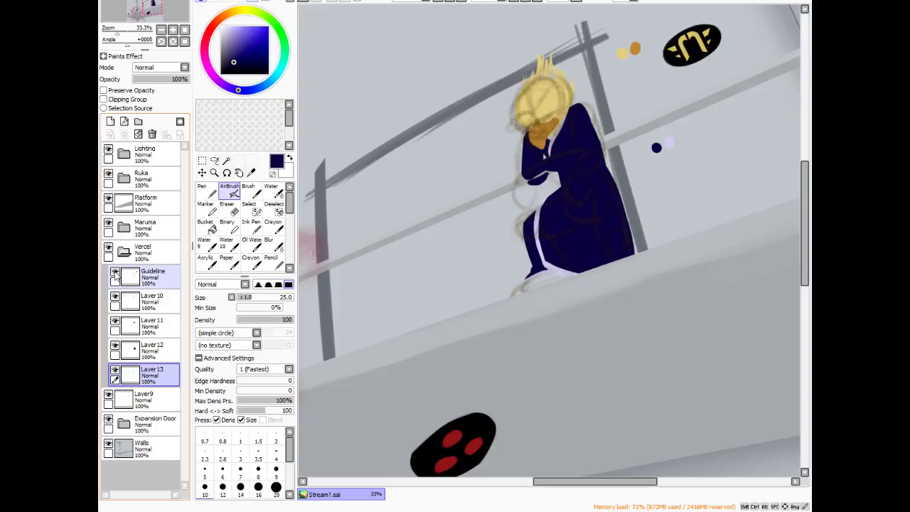
pyautogui.keyDown('alt'); pyautogui.click(636, 48); pyautogui.keyUp('alt')
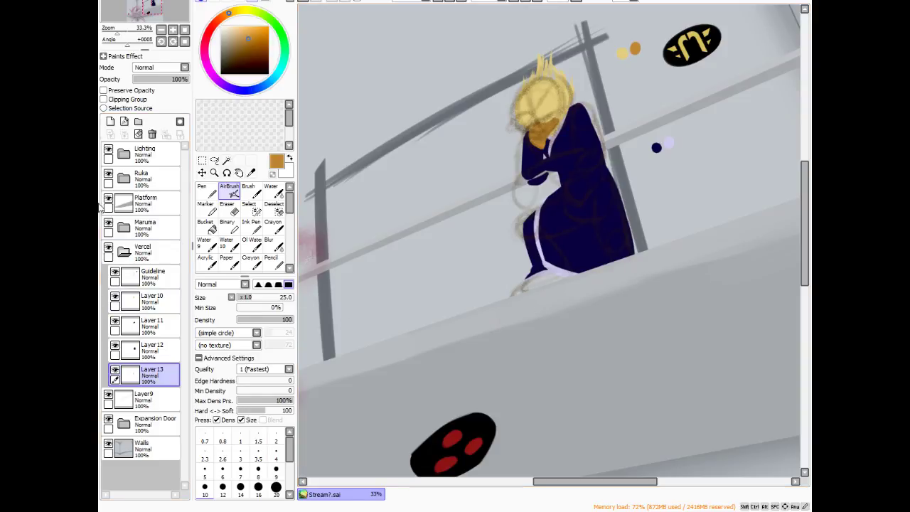
# - Add a new layer directly beneath Layer13 in the Vercel folder and hide the Guideline layer
pyautogui.click(110, 122)
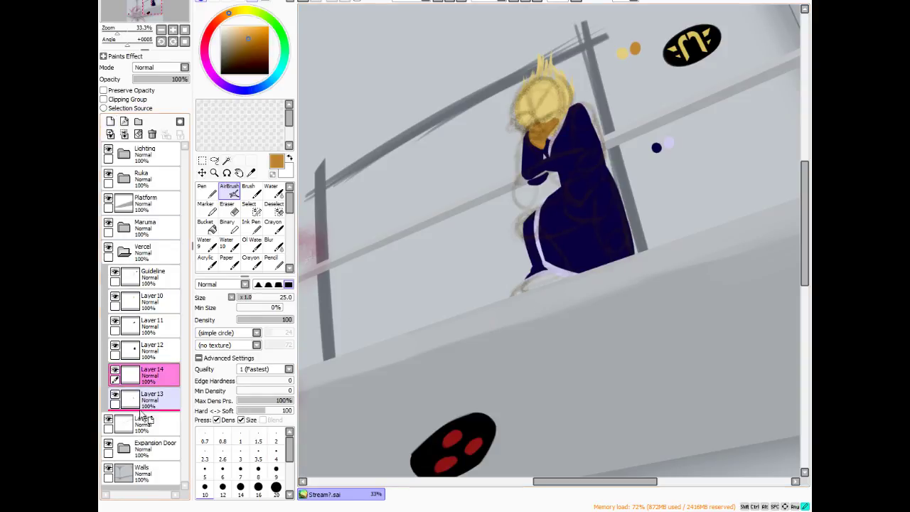
pyautogui.moveTo(143, 398); pyautogui.dragTo(135, 387)
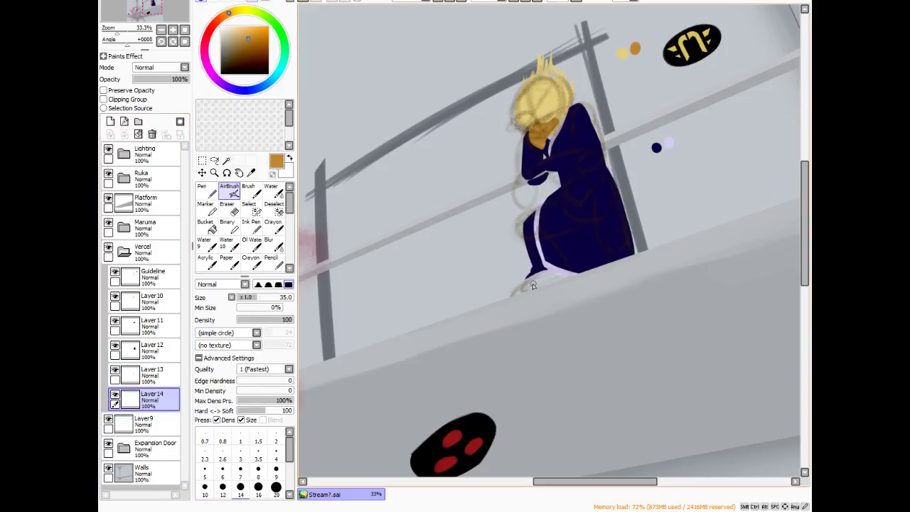
pyautogui.scroll(3, 534, 323)
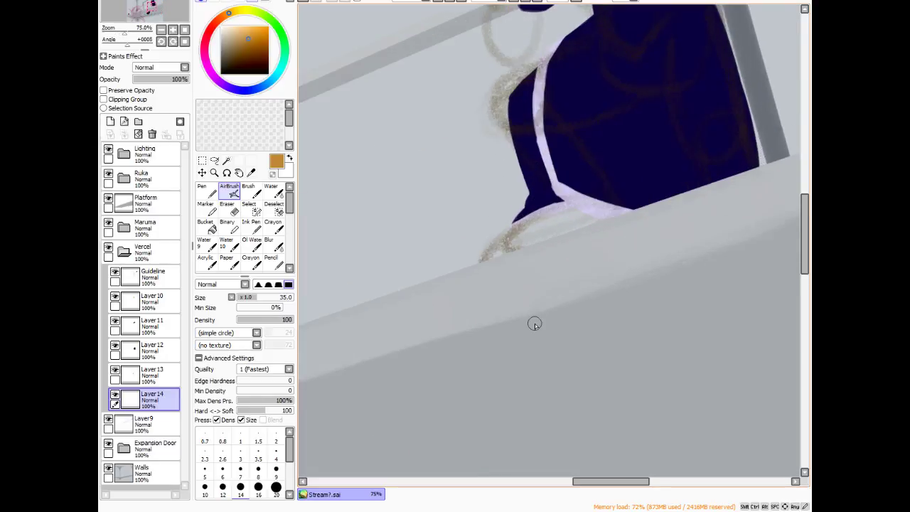
pyautogui.click(116, 278)
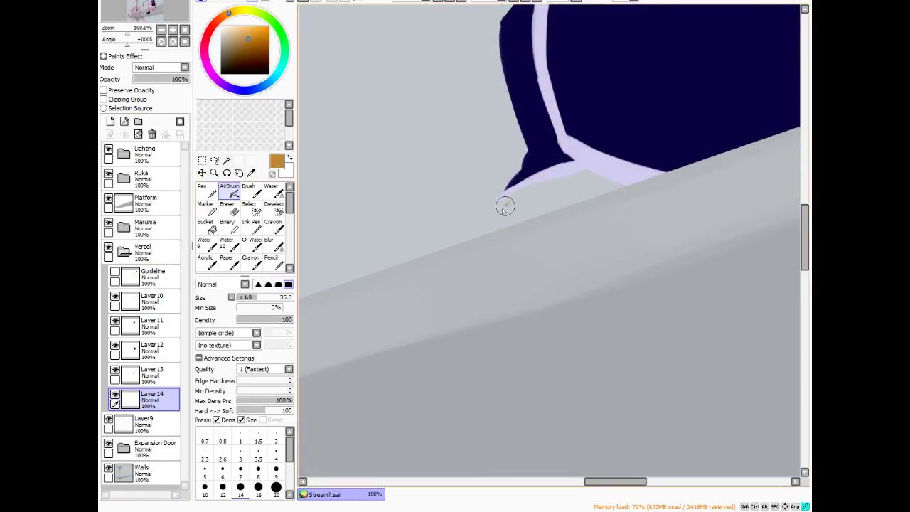
# - Hide the Walls layer and paint the foot in orange-brown below the lavender strip with the AirBrush at size 35
pyautogui.moveTo(505, 204); pyautogui.dragTo(520, 190)
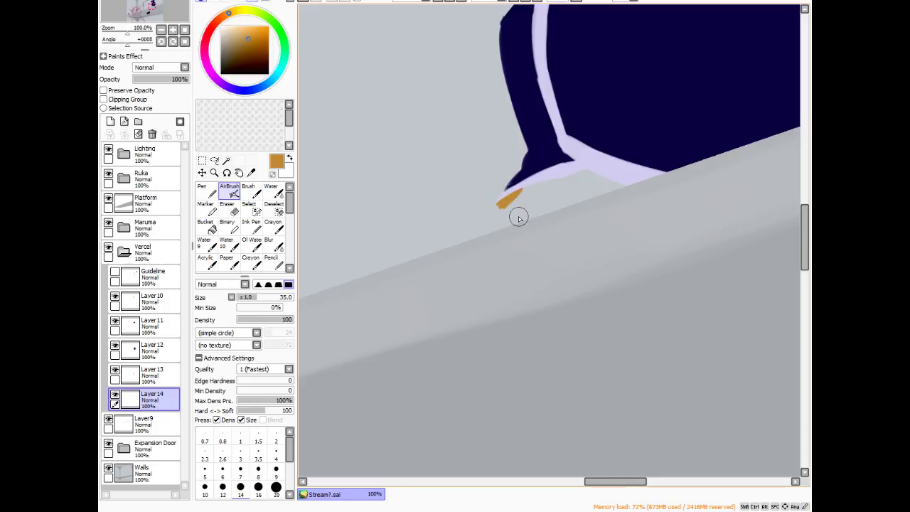
pyautogui.scroll(4, 520, 215)
pyautogui.click(110, 470)
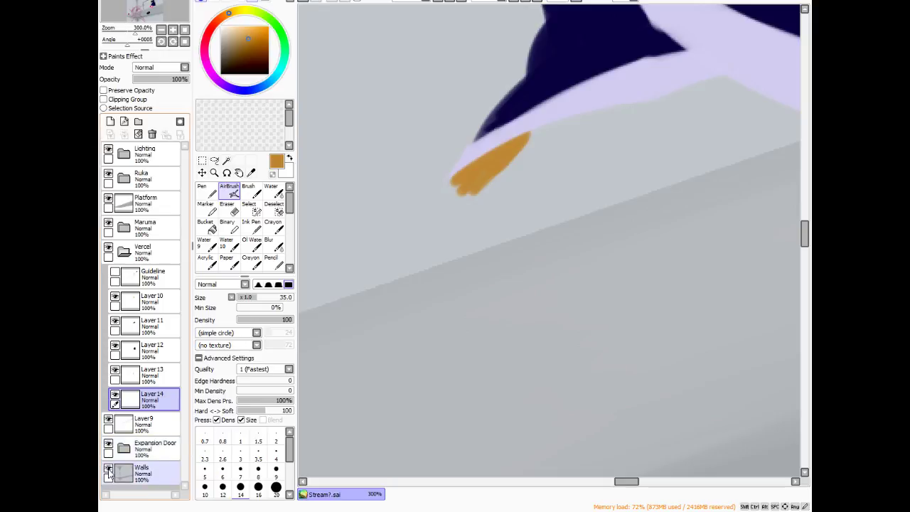
pyautogui.moveTo(462, 179)
pyautogui.mouseDown()
pyautogui.moveTo(442, 192)
pyautogui.moveTo(472, 169)
pyautogui.moveTo(440, 191)
pyautogui.moveTo(474, 167)
pyautogui.moveTo(432, 199)
pyautogui.moveTo(491, 163)
pyautogui.moveTo(412, 228)
pyautogui.moveTo(448, 189)
pyautogui.moveTo(424, 227)
pyautogui.moveTo(449, 224)
pyautogui.moveTo(487, 190)
pyautogui.moveTo(448, 217)
pyautogui.moveTo(425, 212)
pyautogui.moveTo(406, 235)
pyautogui.moveTo(421, 213)
pyautogui.moveTo(400, 238)
pyautogui.moveTo(417, 215)
pyautogui.moveTo(406, 263)
pyautogui.mouseUp()
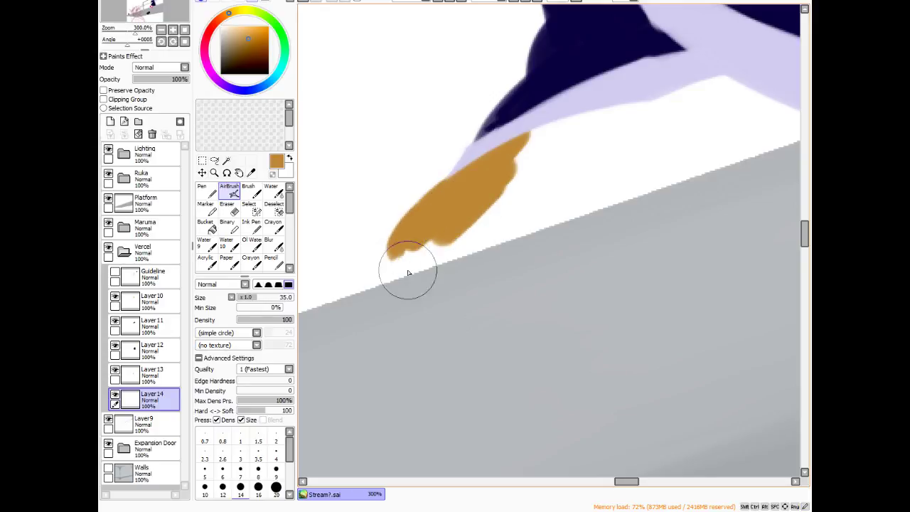
# - Collapse the Vercel folder and move it above the Platform layer in the layer order
pyautogui.click(129, 257)
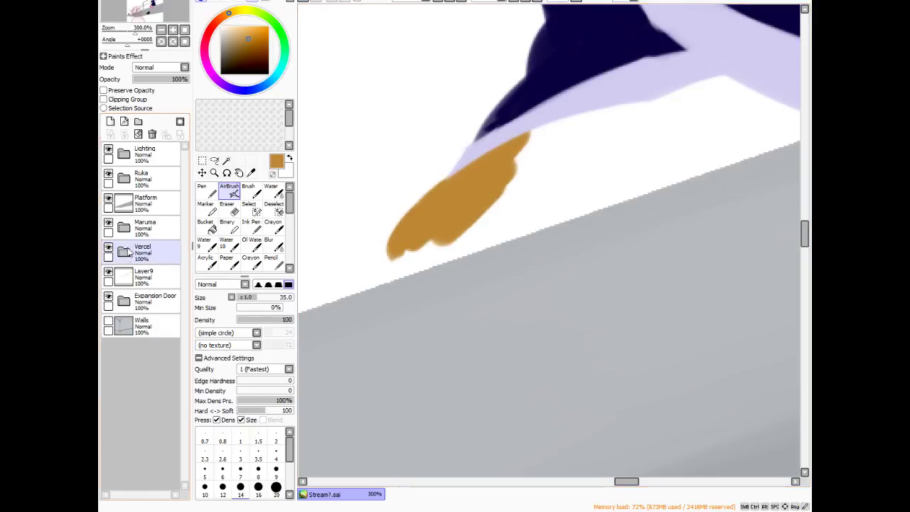
pyautogui.moveTo(162, 257); pyautogui.dragTo(169, 199)
pyautogui.scroll(-6, 423, 361)
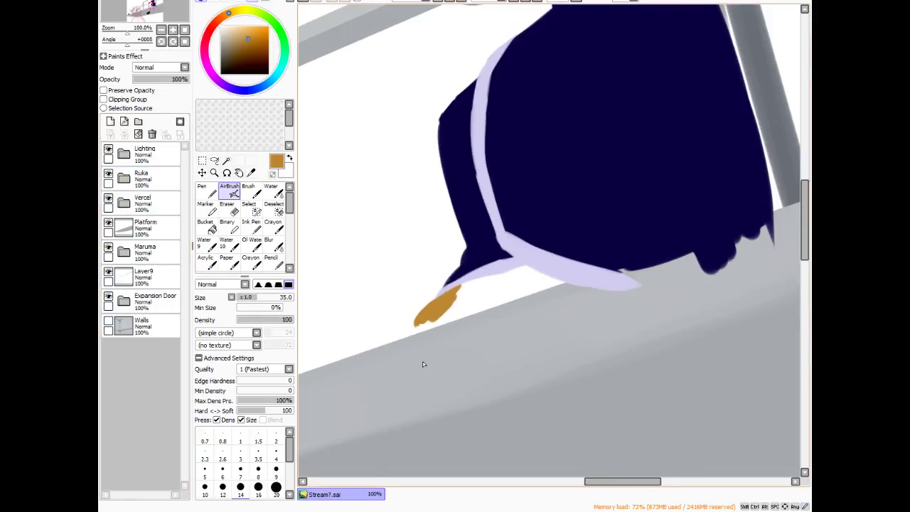
pyautogui.scroll(2, 416, 369)
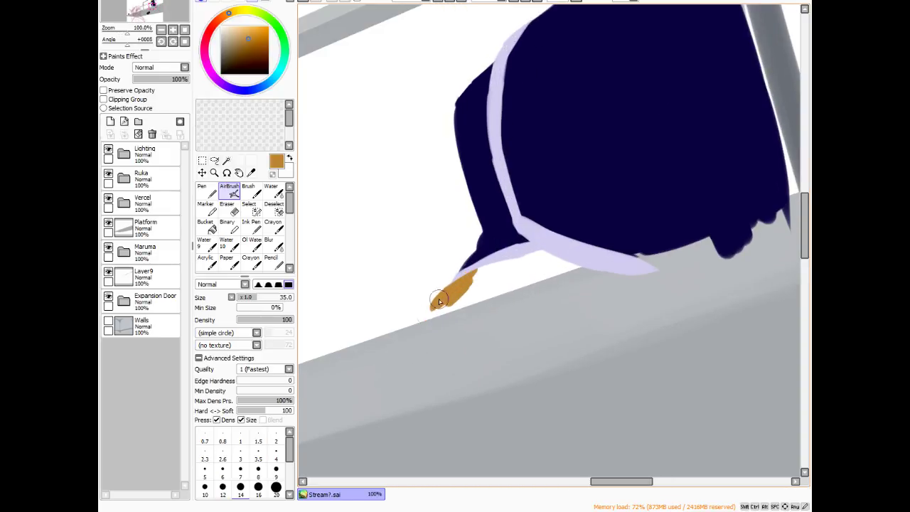
# - Paint curved orange-brown toes hanging over the platform edge and extend the foot back under the lavender strip
pyautogui.moveTo(433, 296); pyautogui.dragTo(430, 362)
pyautogui.moveTo(456, 295); pyautogui.dragTo(461, 359)
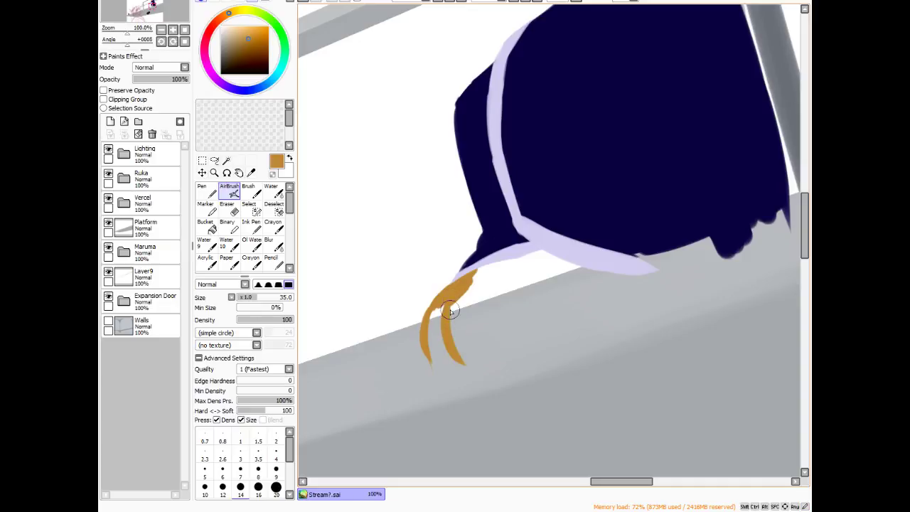
pyautogui.moveTo(469, 280)
pyautogui.mouseDown()
pyautogui.moveTo(475, 330)
pyautogui.moveTo(496, 350)
pyautogui.mouseUp()
pyautogui.moveTo(469, 283); pyautogui.dragTo(459, 344)
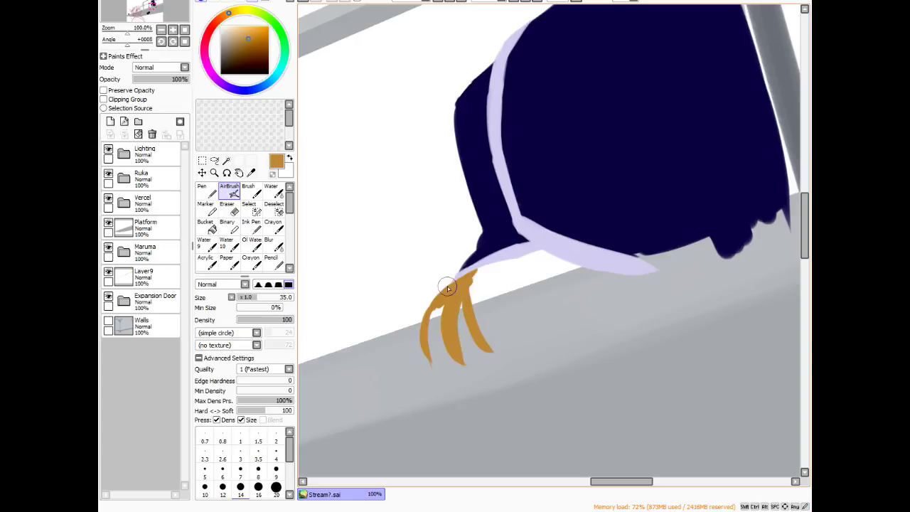
pyautogui.moveTo(445, 304); pyautogui.dragTo(438, 339)
pyautogui.moveTo(467, 302)
pyautogui.mouseDown()
pyautogui.moveTo(495, 293)
pyautogui.moveTo(472, 302)
pyautogui.moveTo(494, 287)
pyautogui.moveTo(466, 291)
pyautogui.moveTo(497, 259)
pyautogui.moveTo(520, 251)
pyautogui.moveTo(527, 262)
pyautogui.moveTo(515, 281)
pyautogui.moveTo(531, 279)
pyautogui.moveTo(513, 288)
pyautogui.moveTo(541, 276)
pyautogui.moveTo(536, 251)
pyautogui.moveTo(528, 280)
pyautogui.mouseUp()
# - Select the empty area above the platform on the Platform layer with the Magic Wand and invert the selection
pyautogui.scroll(-3, 378, 313)
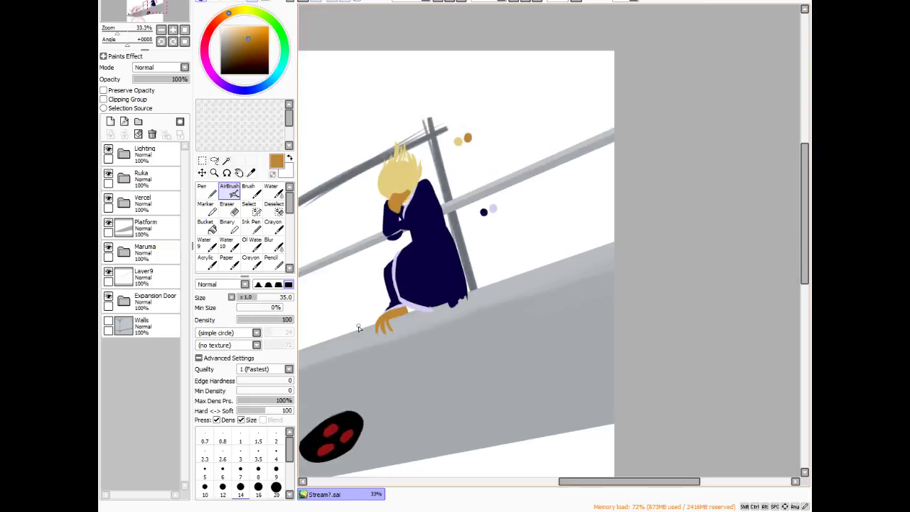
pyautogui.scroll(-1, 377, 366)
pyautogui.scroll(2, 665, 350)
pyautogui.scroll(-2, 684, 327)
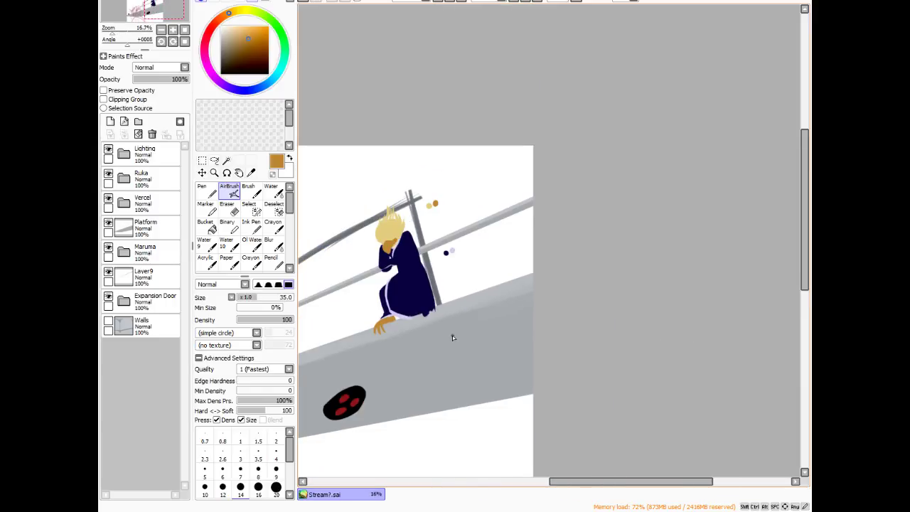
pyautogui.scroll(1, 307, 345)
pyautogui.scroll(1, 307, 345)
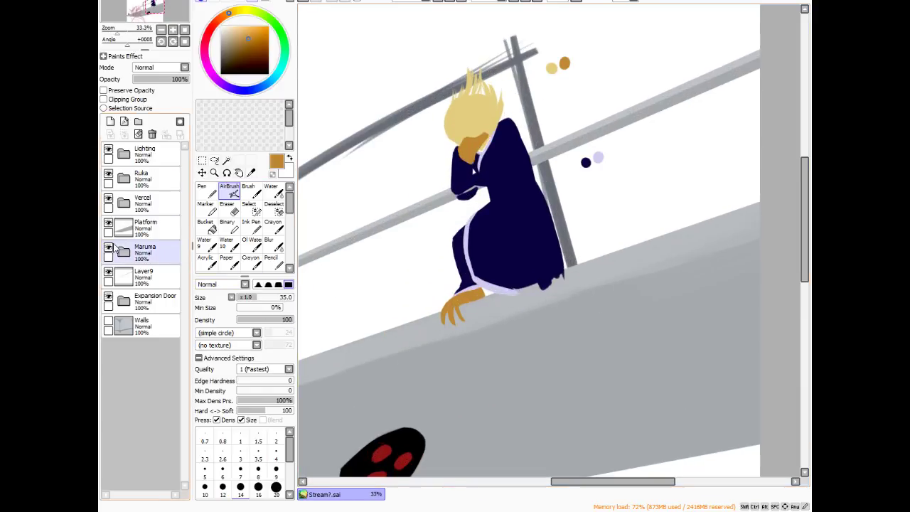
pyautogui.click(146, 226)
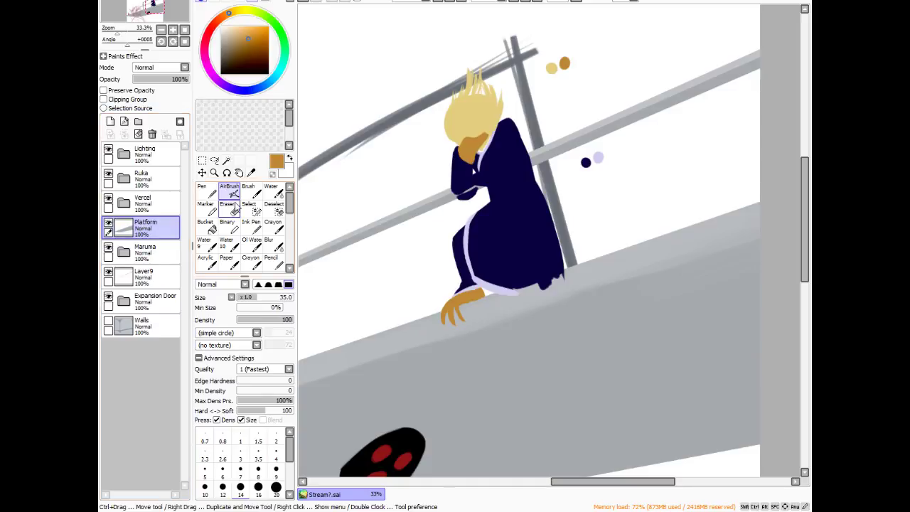
pyautogui.click(226, 161)
pyautogui.click(376, 291)
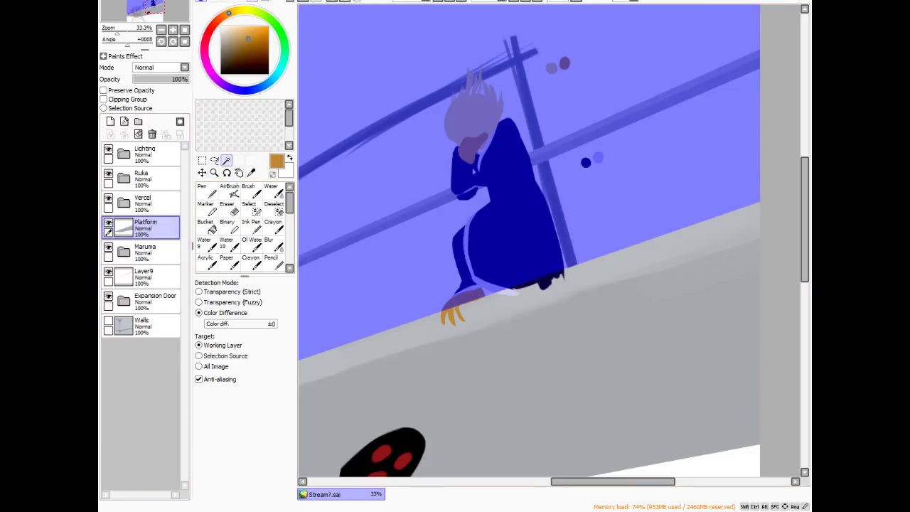
pyautogui.hotkey('ctrl', 'i')
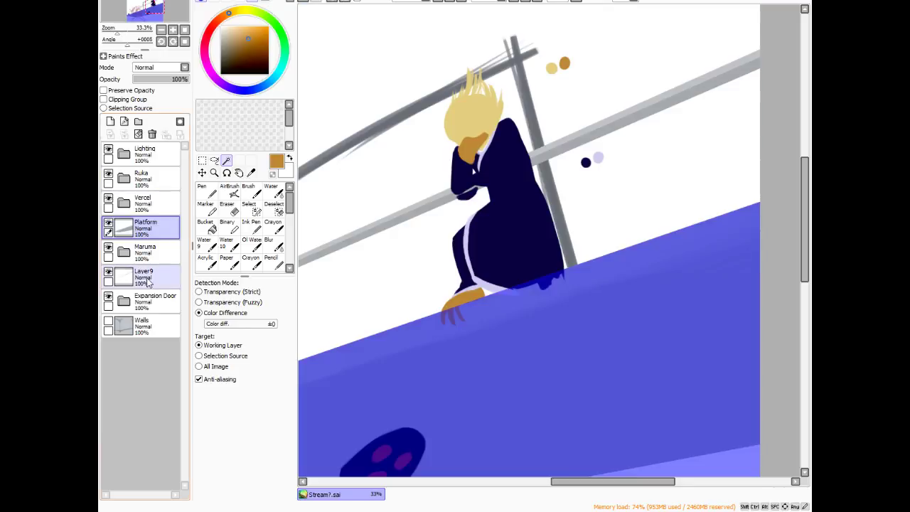
# - Erase the toes that overlap the platform on Layer14 inside the selection, using the Eraser at size 100
pyautogui.click(124, 205)
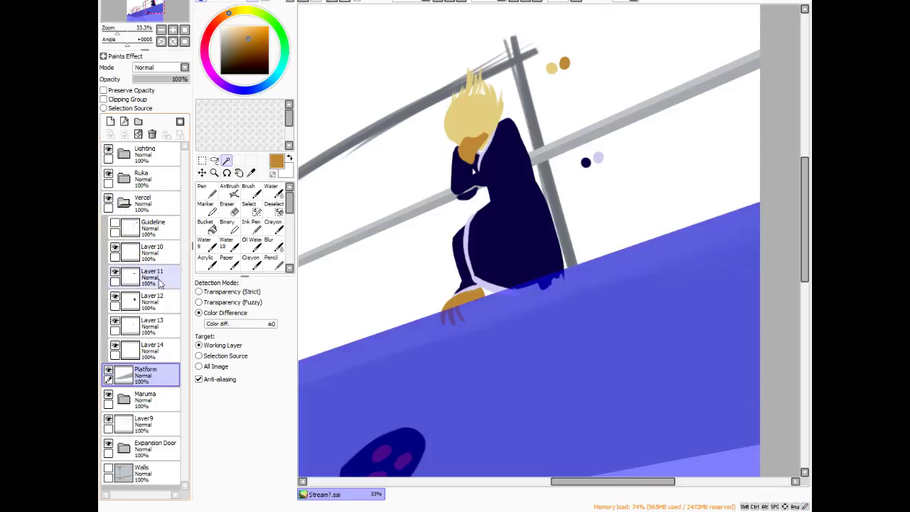
pyautogui.click(150, 354)
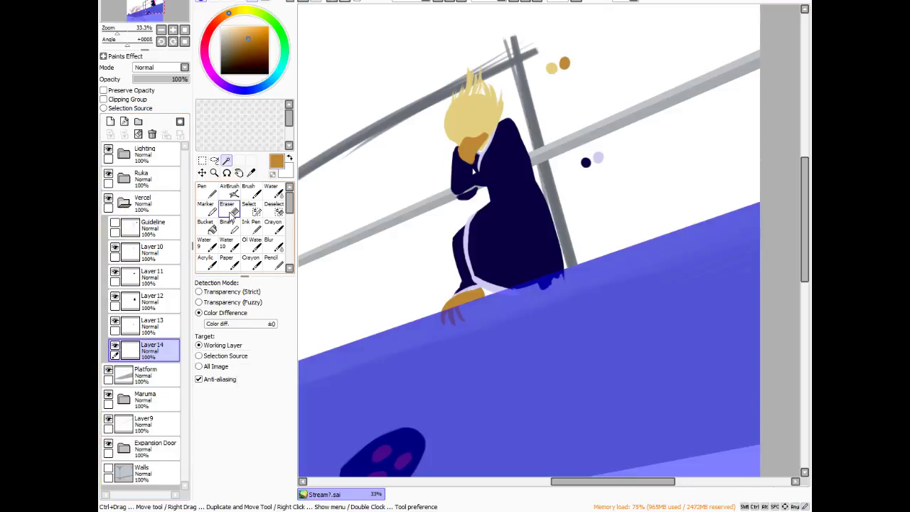
pyautogui.press('e')
pyautogui.press(']')
pyautogui.press(']')
pyautogui.press(']')
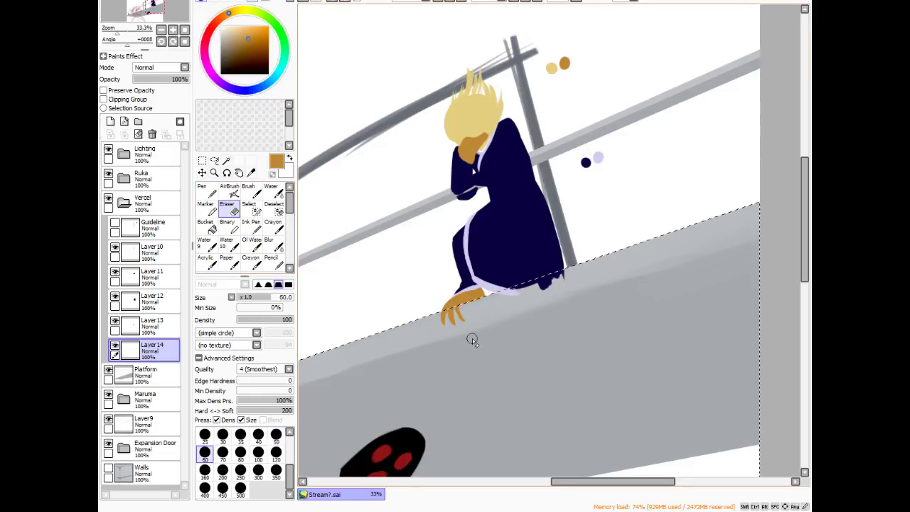
pyautogui.press(']')
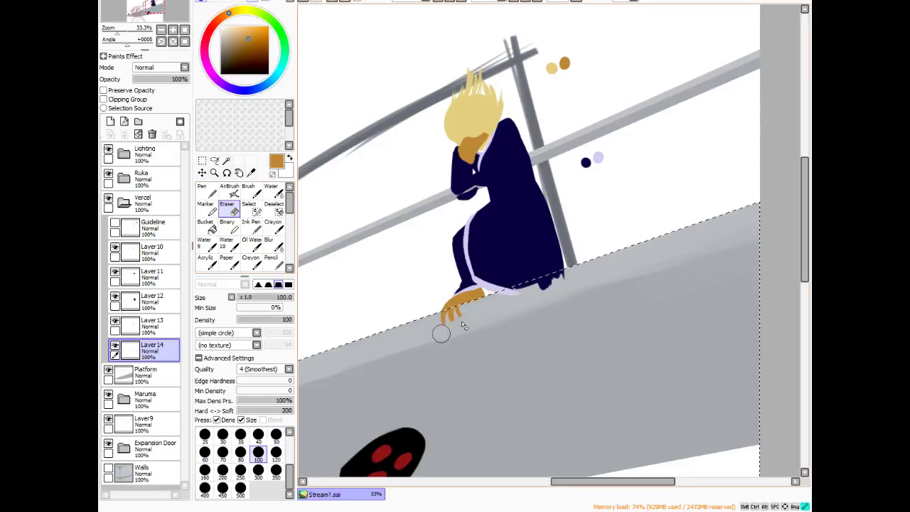
pyautogui.moveTo(443, 321)
pyautogui.mouseDown()
pyautogui.moveTo(480, 308)
pyautogui.moveTo(432, 327)
pyautogui.mouseUp()
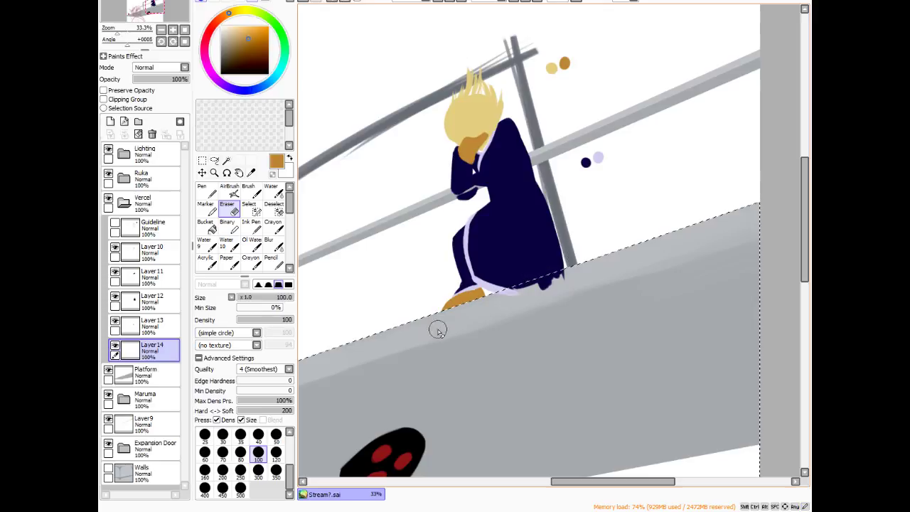
# - Erase the lavender trim on Layer13 and the navy coat on Layer12 where they spill over the platform, and clear the selection
pyautogui.click(163, 330)
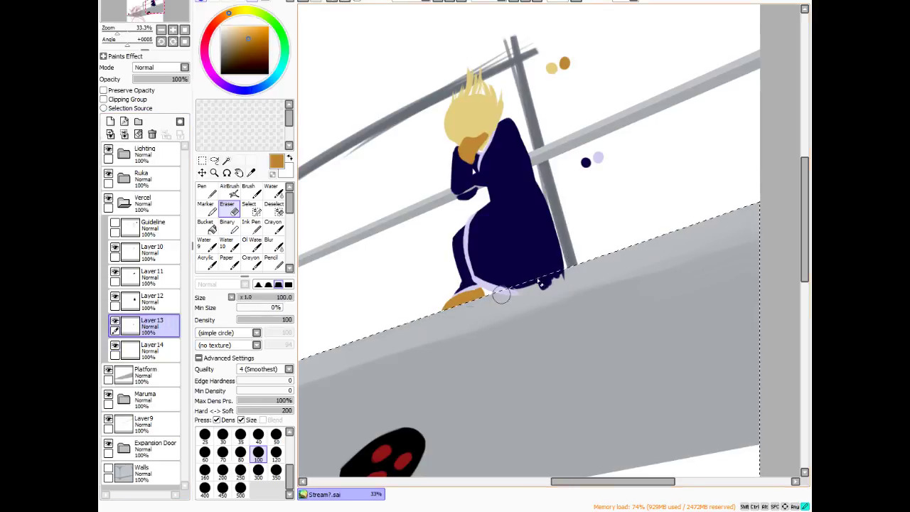
pyautogui.click(160, 305)
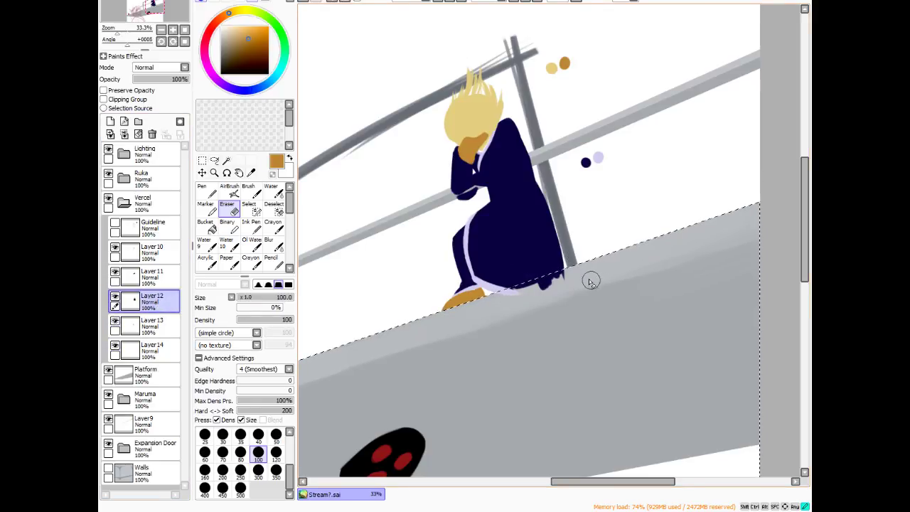
pyautogui.moveTo(589, 280)
pyautogui.mouseDown()
pyautogui.moveTo(526, 296)
pyautogui.moveTo(521, 277)
pyautogui.mouseUp()
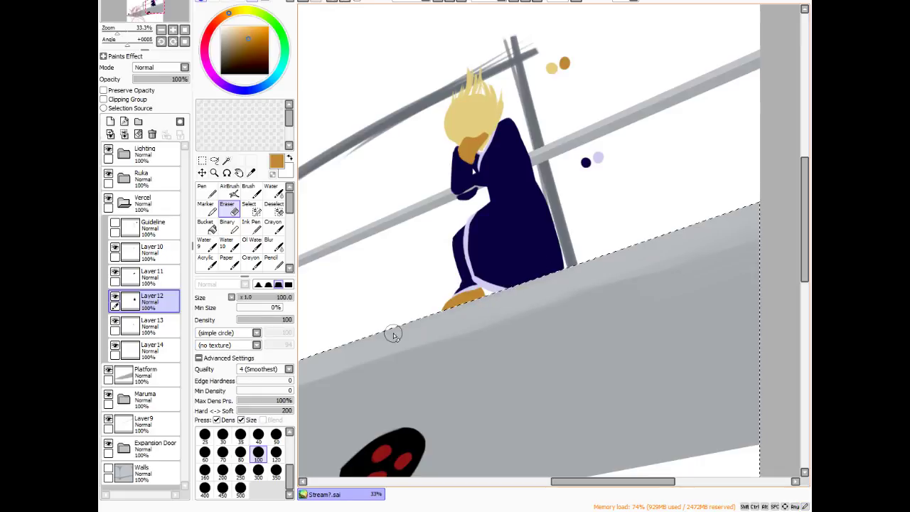
pyautogui.hotkey('ctrl', 'd')
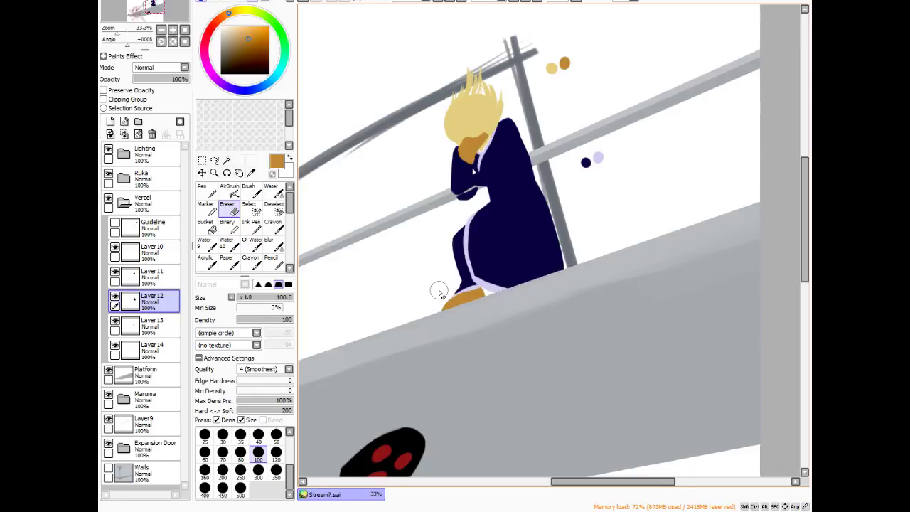
# - Show the Walls layer again, check the figure against the Guideline layer, leave that layer hidden and collapse the Vercel folder
pyautogui.click(116, 224)
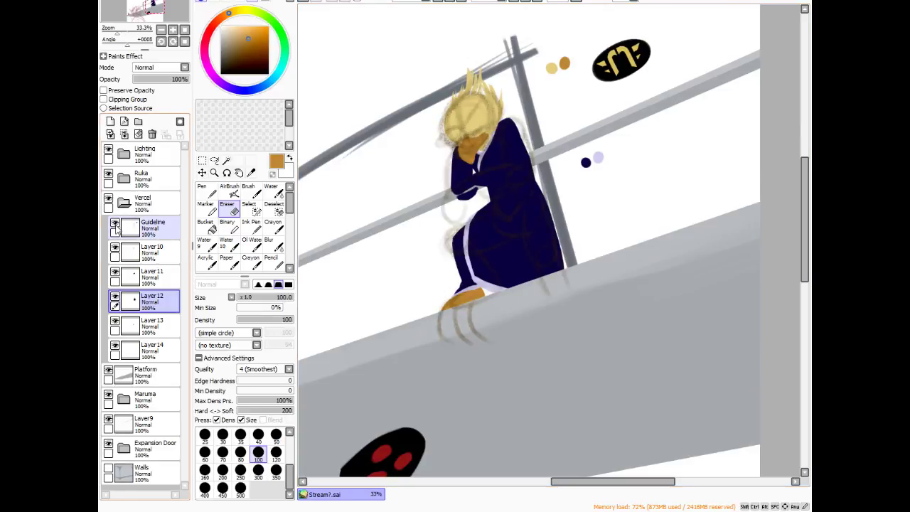
pyautogui.click(108, 469)
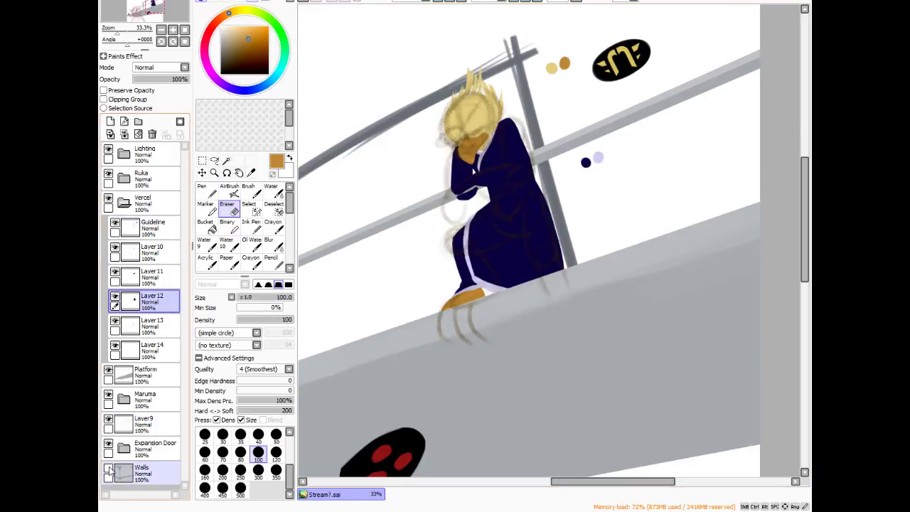
pyautogui.scroll(-2, 407, 328)
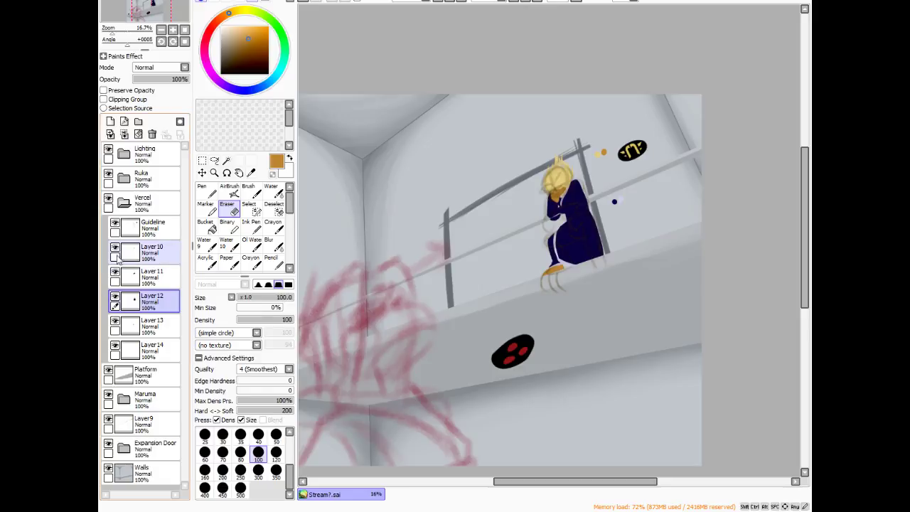
pyautogui.click(115, 224)
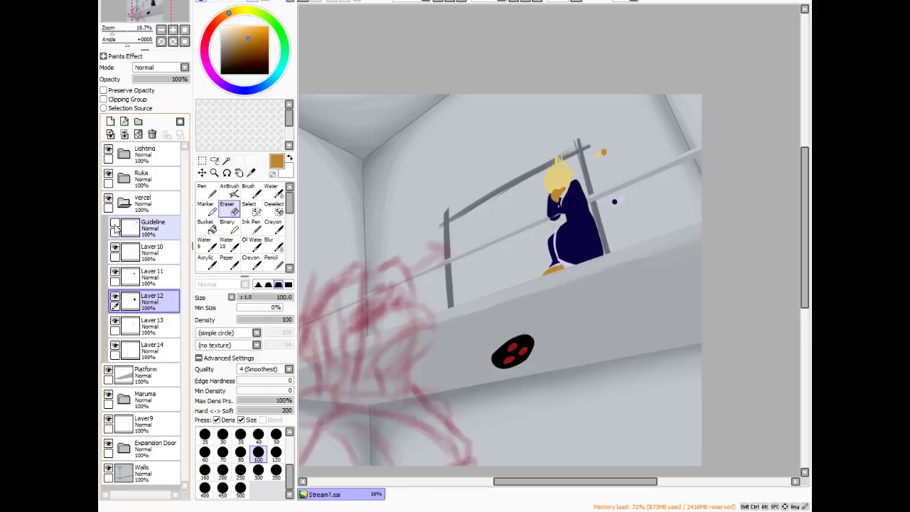
pyautogui.click(123, 205)
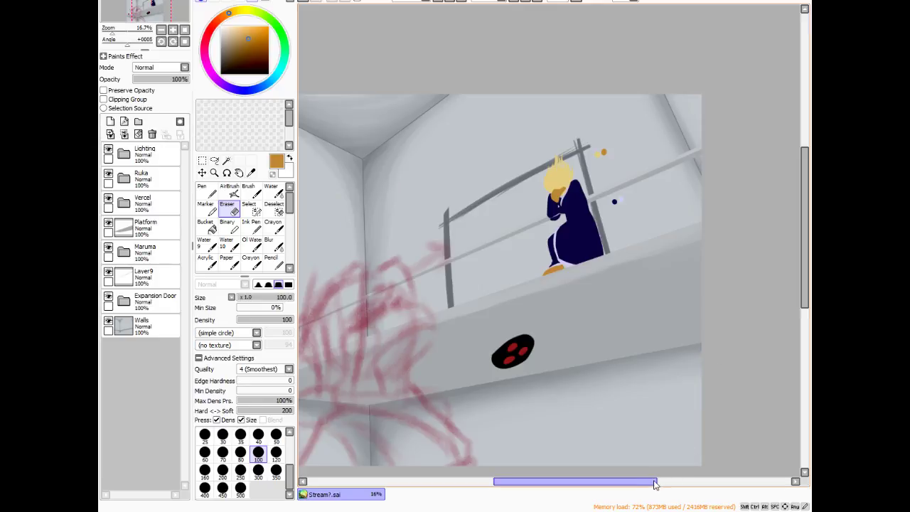
pyautogui.moveTo(650, 484); pyautogui.dragTo(624, 485)
pyautogui.scroll(-1, 805, 305)
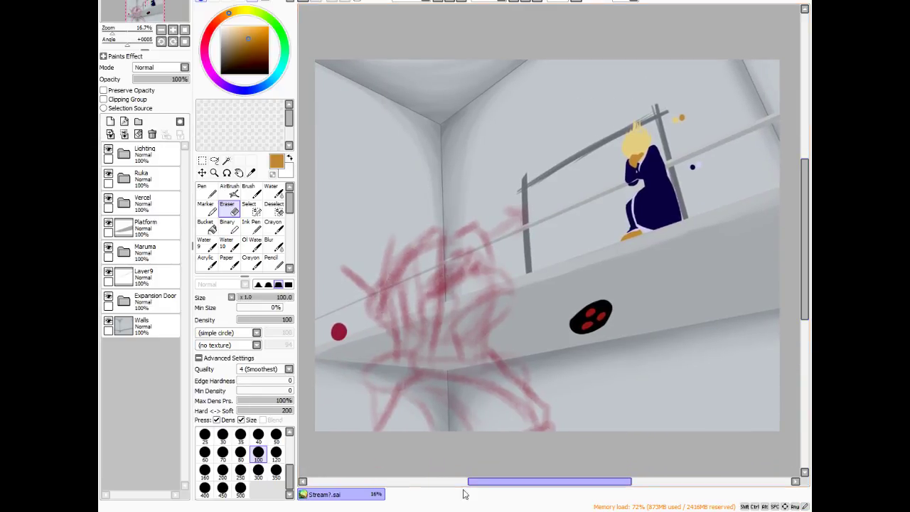
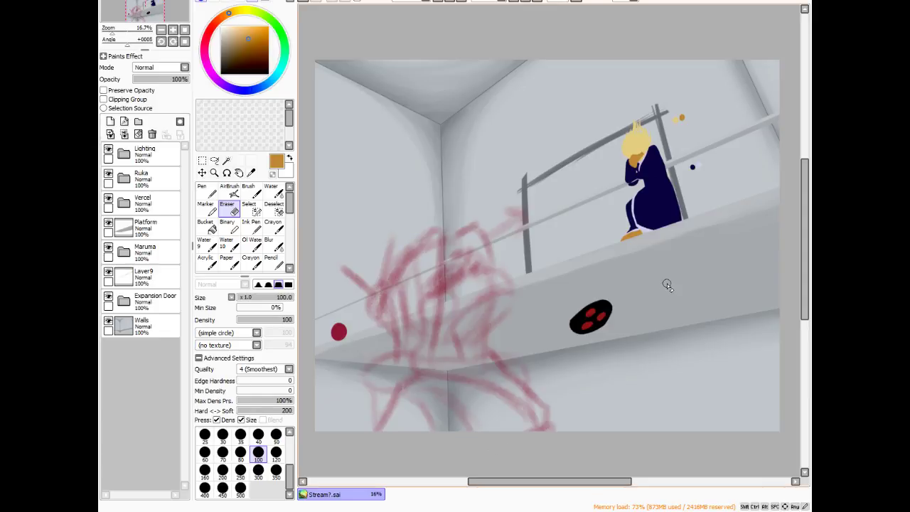
pyautogui.scroll(2, 696, 125)
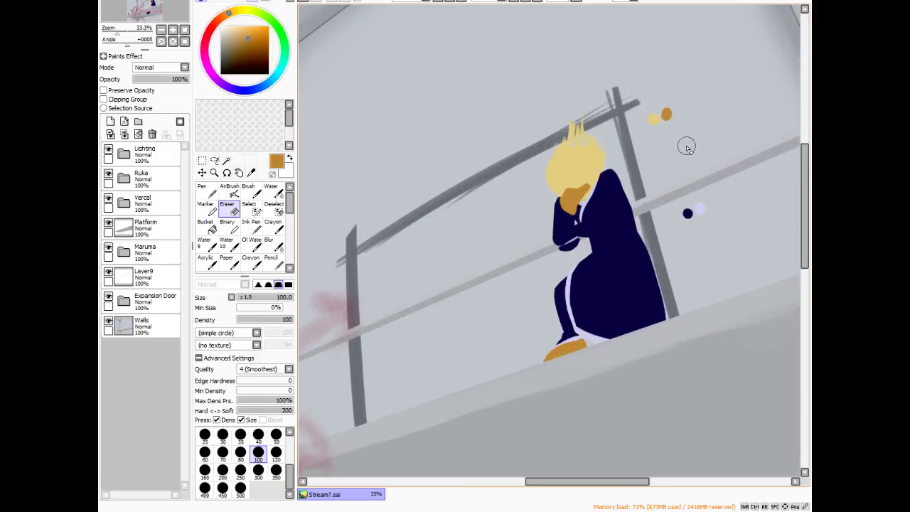
# - Expand the Vercel folder, select the Guideline layer and toggle its visibility to compare the sketch with the figure, leaving it shown
pyautogui.scroll(1, 590, 240)
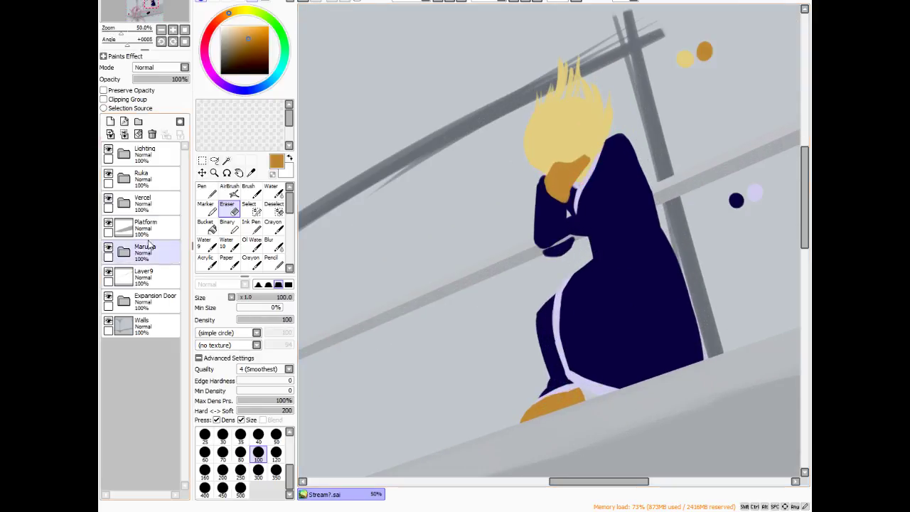
pyautogui.click(123, 203)
pyautogui.click(123, 203)
pyautogui.click(142, 226)
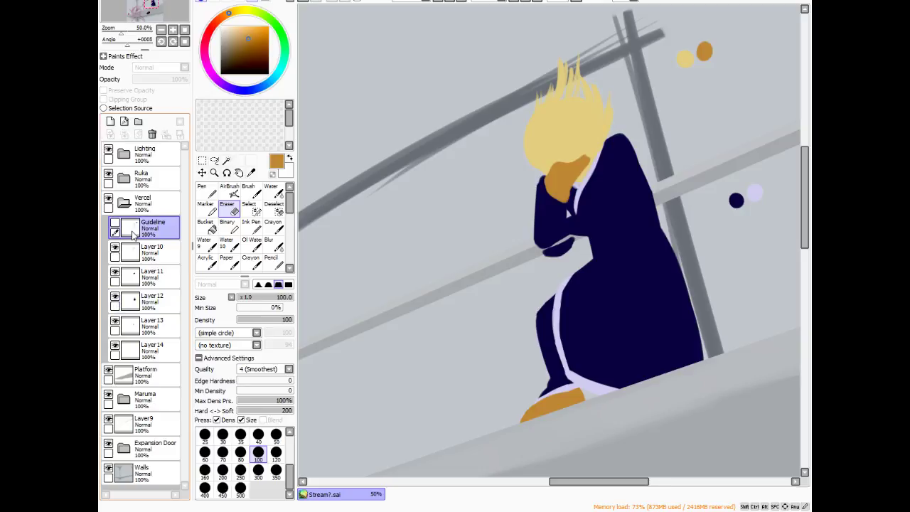
pyautogui.scroll(-2, 383, 313)
pyautogui.scroll(1, 368, 298)
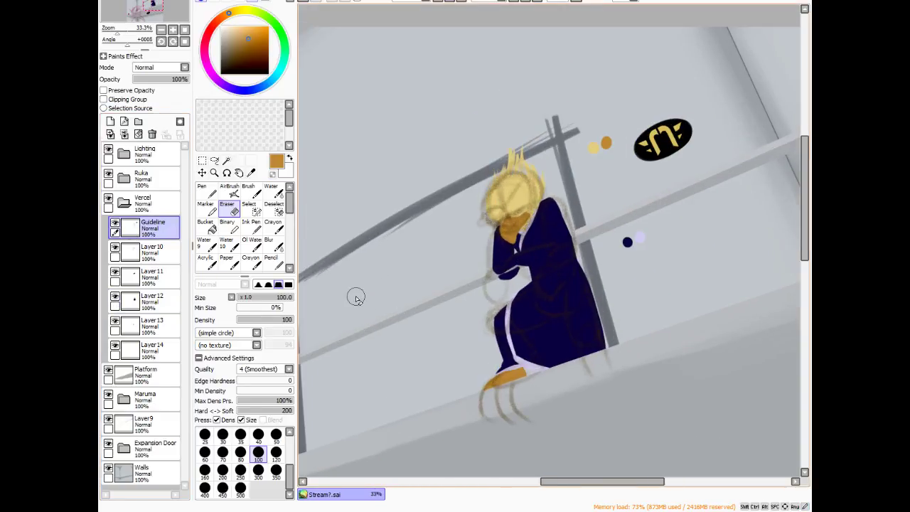
pyautogui.click(115, 223)
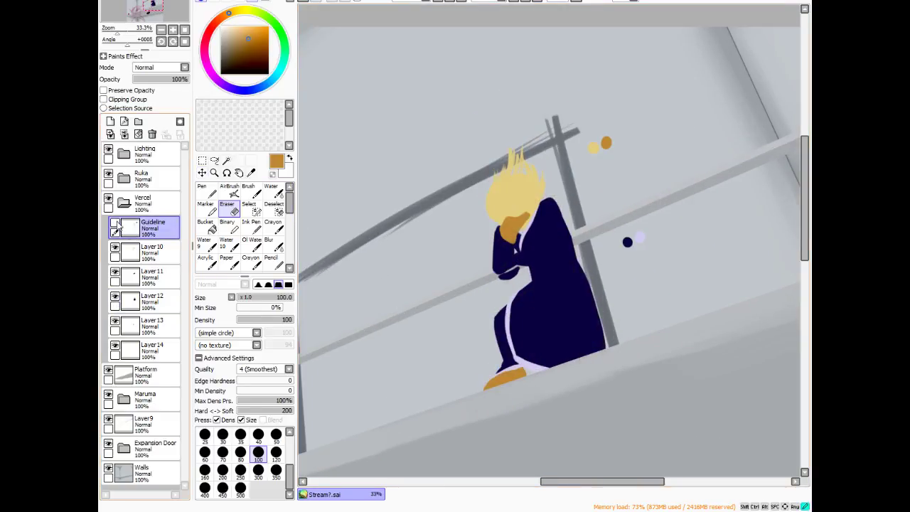
pyautogui.click(114, 222)
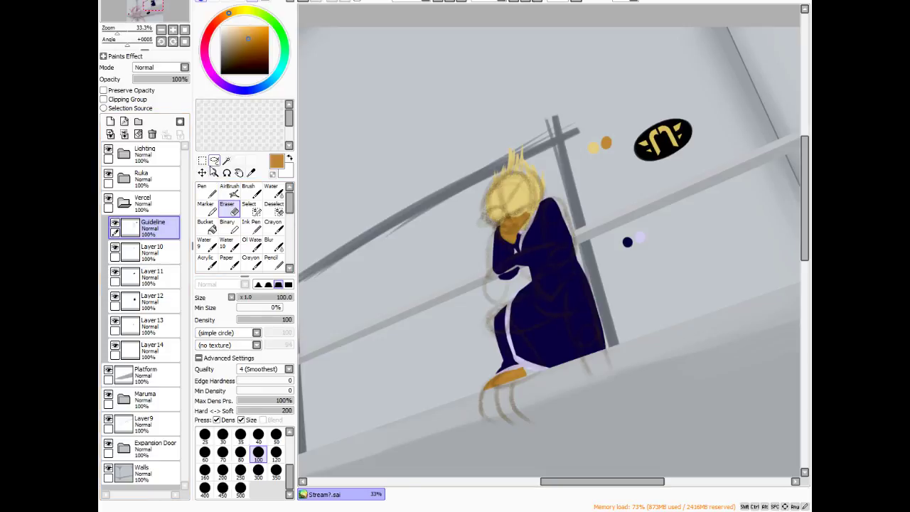
# - Lasso and copy the black oval emblem, delete the Guideline layer, and paste the emblem onto its own layer without an active selection
pyautogui.click(214, 161)
pyautogui.moveTo(651, 169)
pyautogui.mouseDown()
pyautogui.moveTo(630, 152)
pyautogui.moveTo(637, 125)
pyautogui.moveTo(666, 109)
pyautogui.moveTo(705, 119)
pyautogui.moveTo(701, 150)
pyautogui.moveTo(661, 169)
pyautogui.mouseUp()
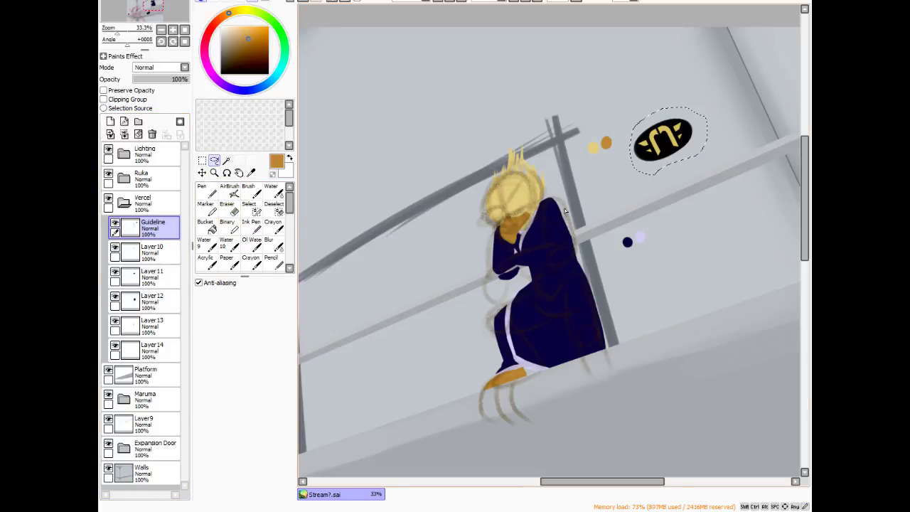
pyautogui.press('ctrl')
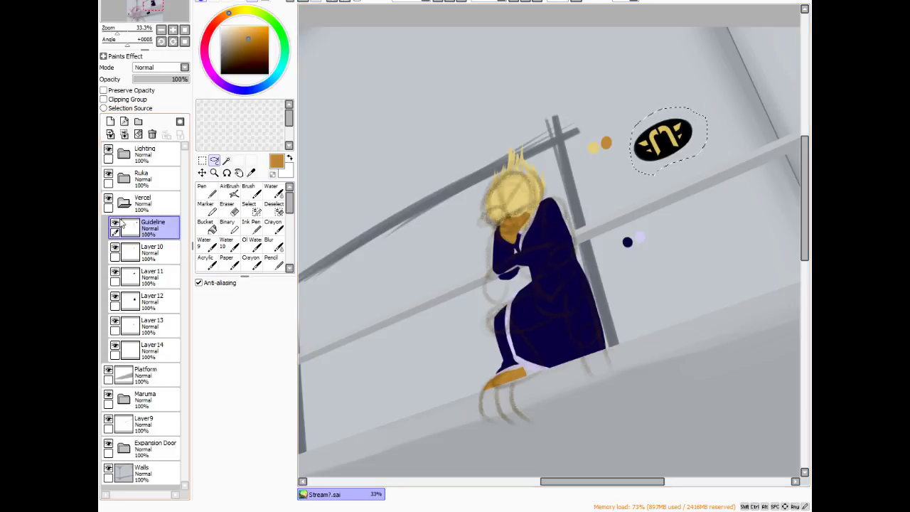
pyautogui.click(152, 135)
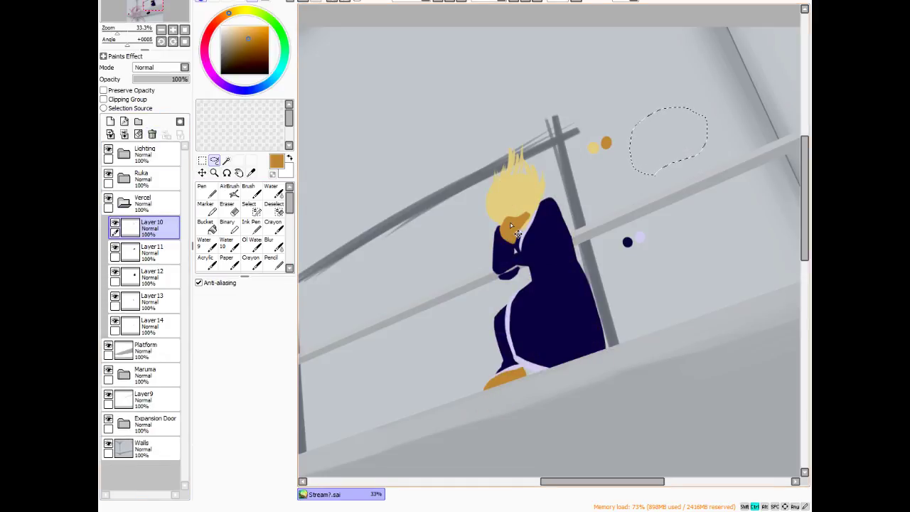
pyautogui.hotkey('ctrl', 'v')
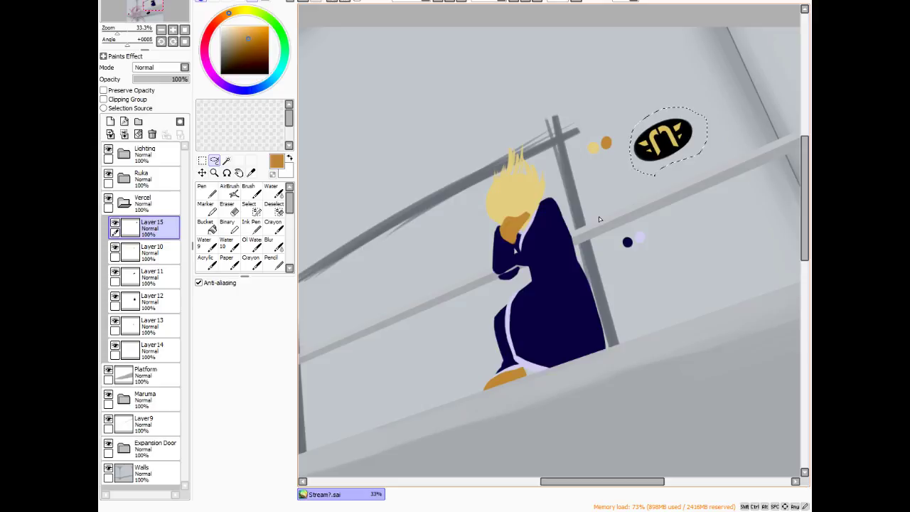
pyautogui.hotkey('ctrl', 'd')
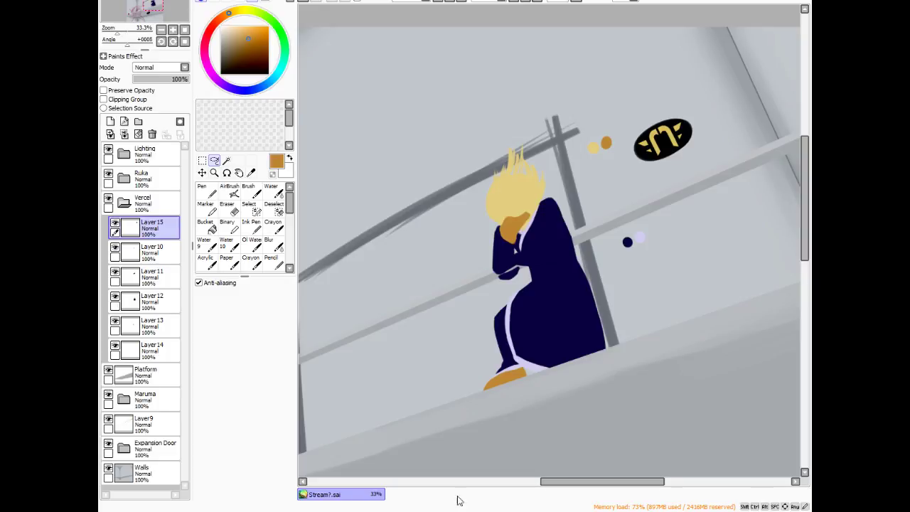
# - Switch to the Brush tool and reduce its size to 70
pyautogui.scroll(-1, 697, 170)
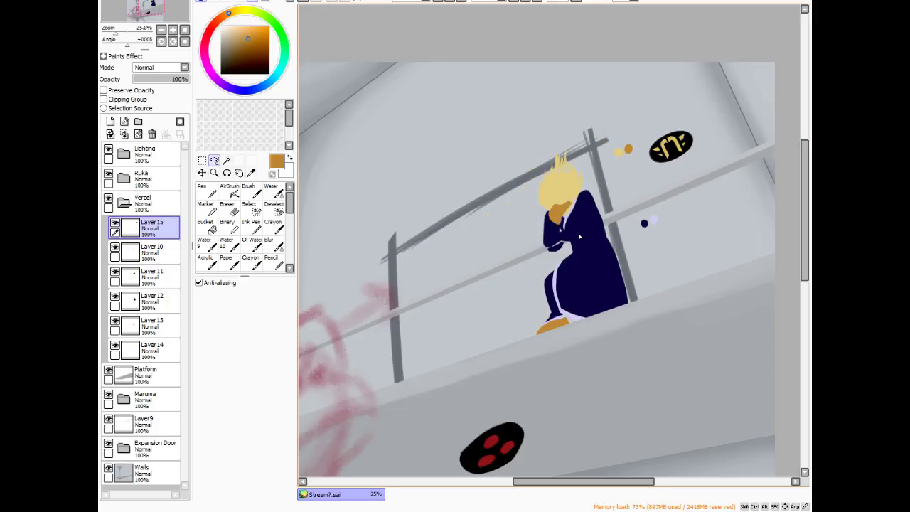
pyautogui.scroll(2, 580, 237)
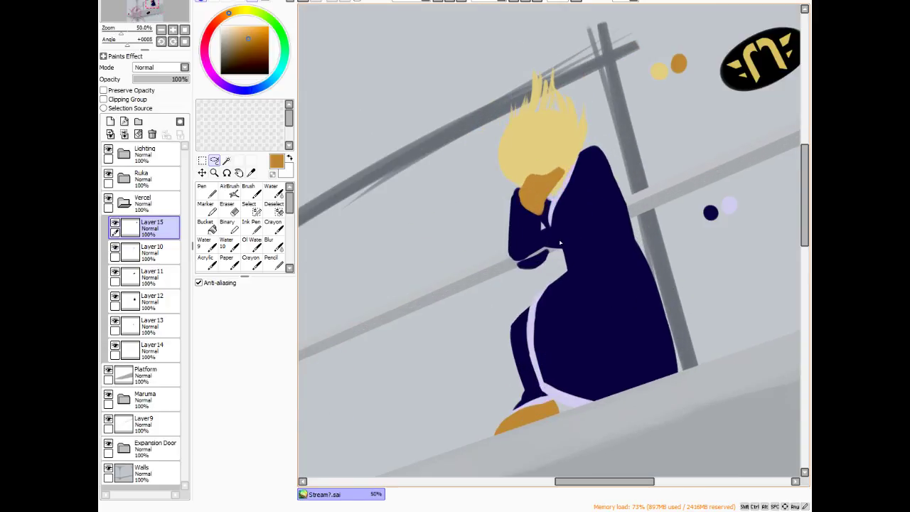
pyautogui.click(231, 190)
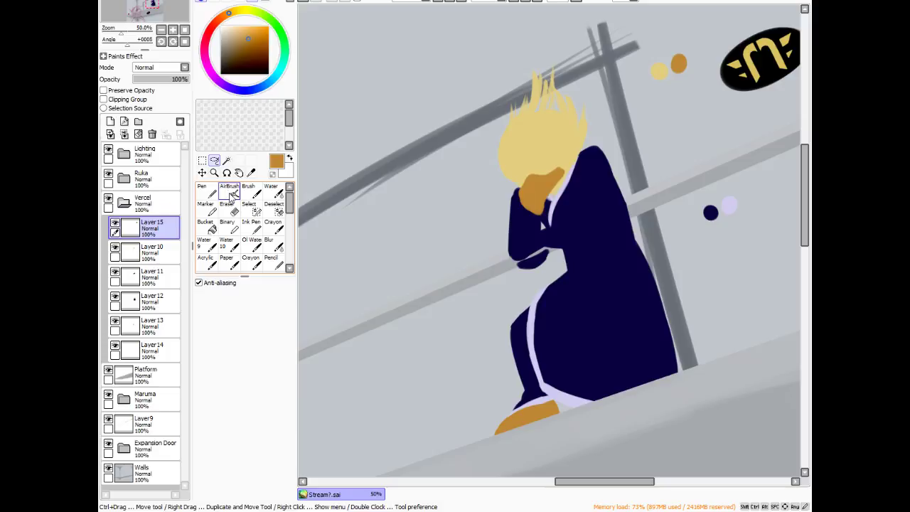
pyautogui.click(248, 192)
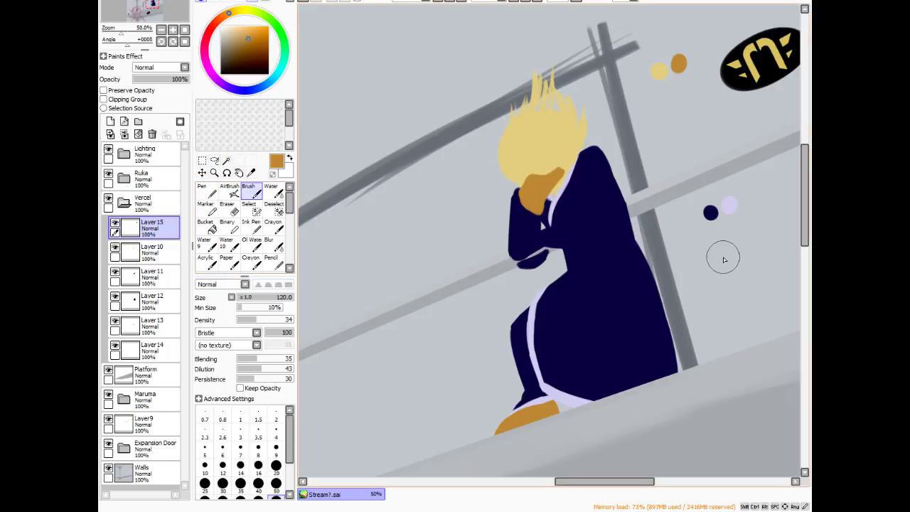
pyautogui.press('[')
pyautogui.press('[')
pyautogui.press('[')
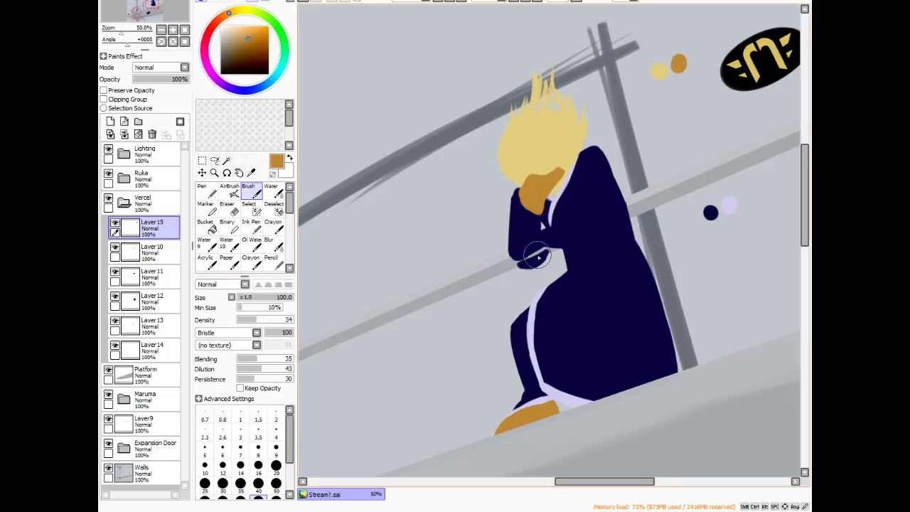
# - Select Layer13 and hide Layer12 to expose the lower leg, keeping Layer10 and Layer11 visible
pyautogui.click(122, 327)
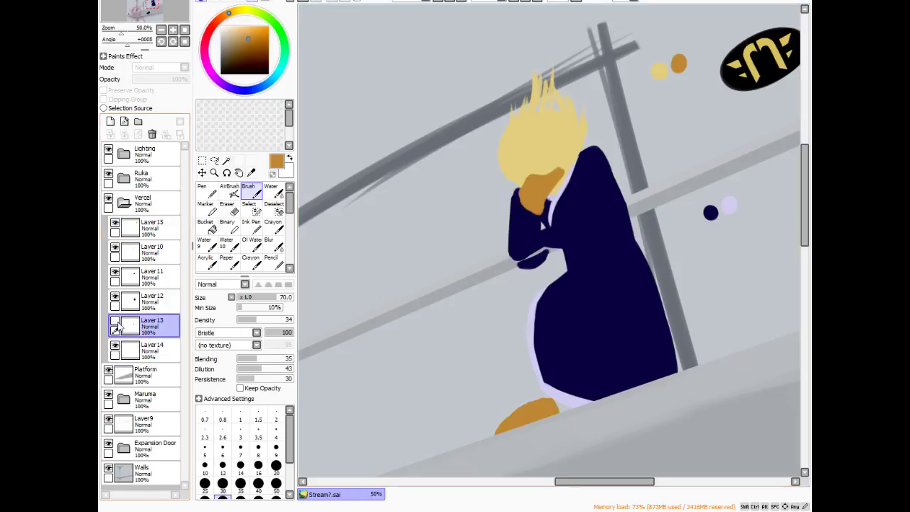
pyautogui.click(115, 295)
pyautogui.click(114, 271)
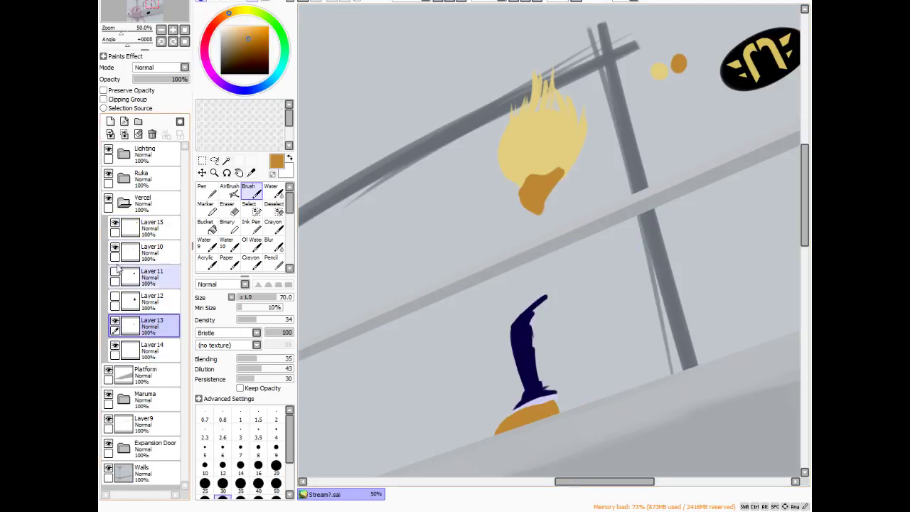
pyautogui.click(115, 246)
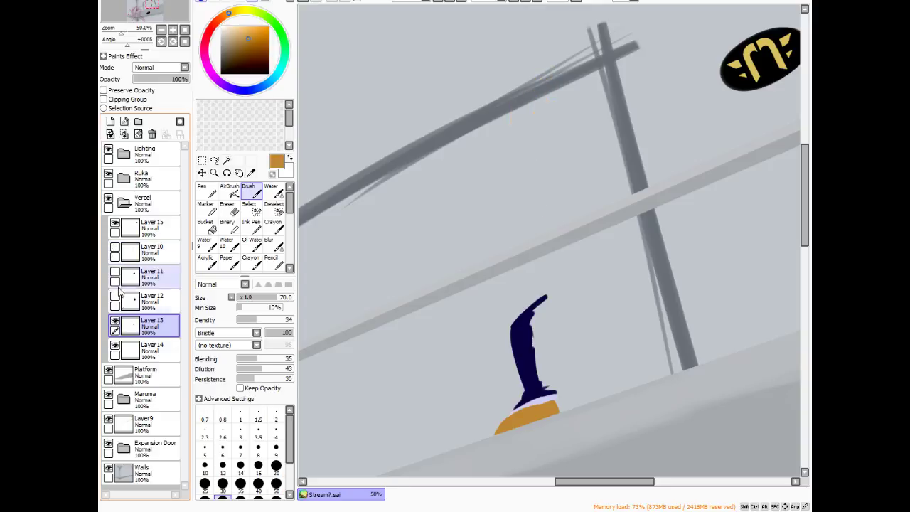
pyautogui.click(114, 246)
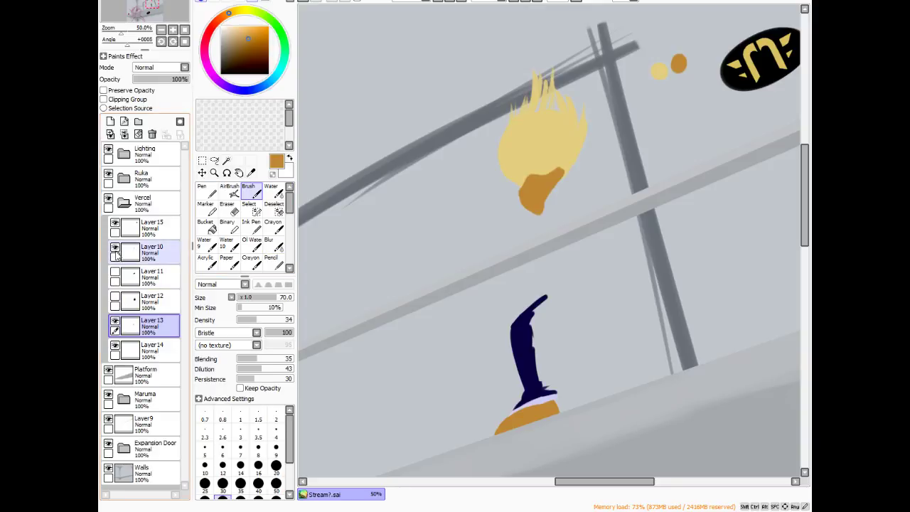
pyautogui.click(114, 272)
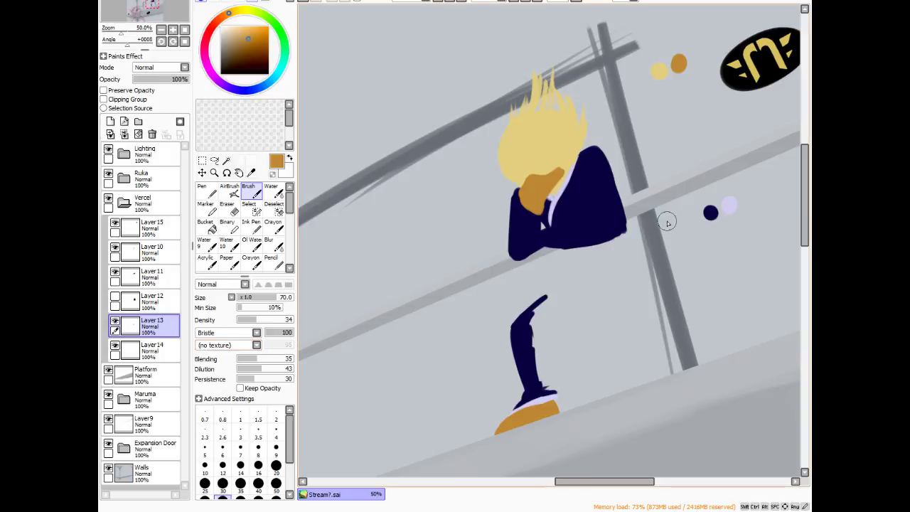
# - Sample the navy and paint over the rough inner edge of the lower leg on Layer13 with the AirBrush at size 35
pyautogui.keyDown('alt'); pyautogui.click(709, 213); pyautogui.keyUp('alt')
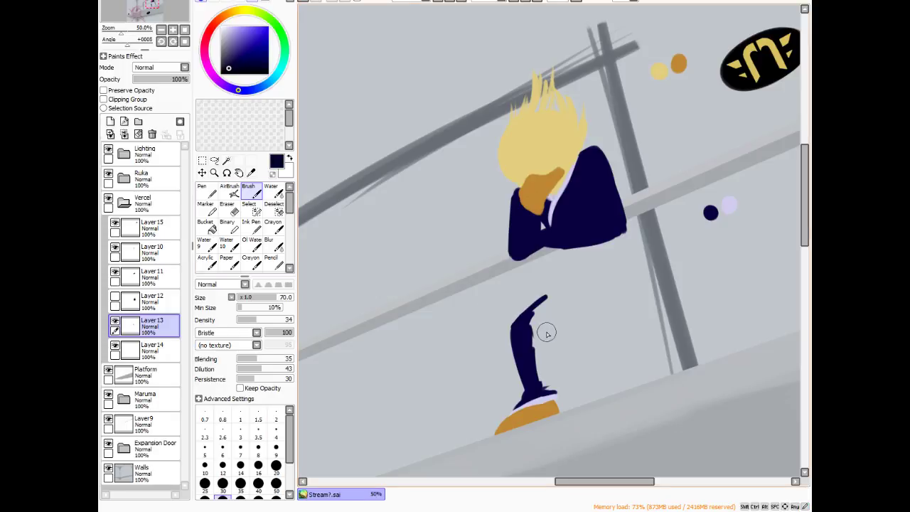
pyautogui.scroll(4, 545, 333)
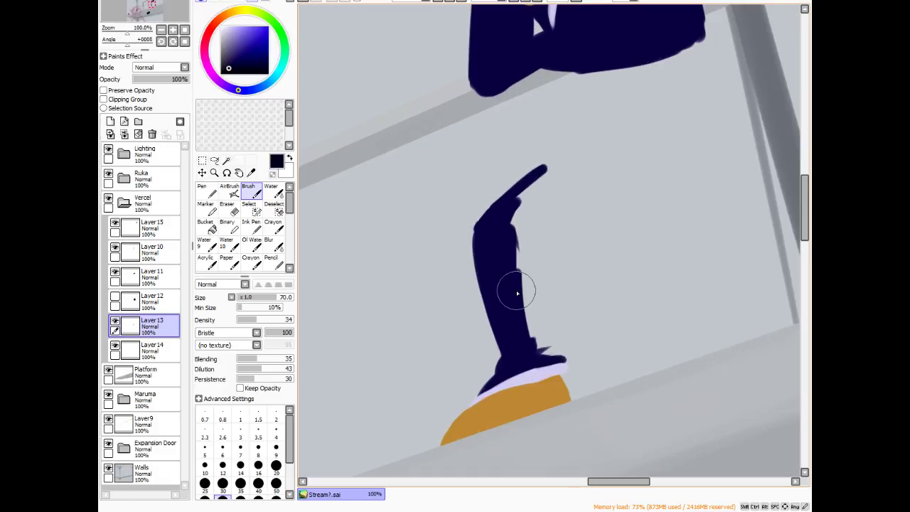
pyautogui.click(229, 189)
pyautogui.moveTo(530, 202)
pyautogui.mouseDown()
pyautogui.moveTo(547, 172)
pyautogui.moveTo(546, 205)
pyautogui.moveTo(537, 182)
pyautogui.moveTo(524, 199)
pyautogui.moveTo(526, 190)
pyautogui.moveTo(521, 213)
pyautogui.mouseUp()
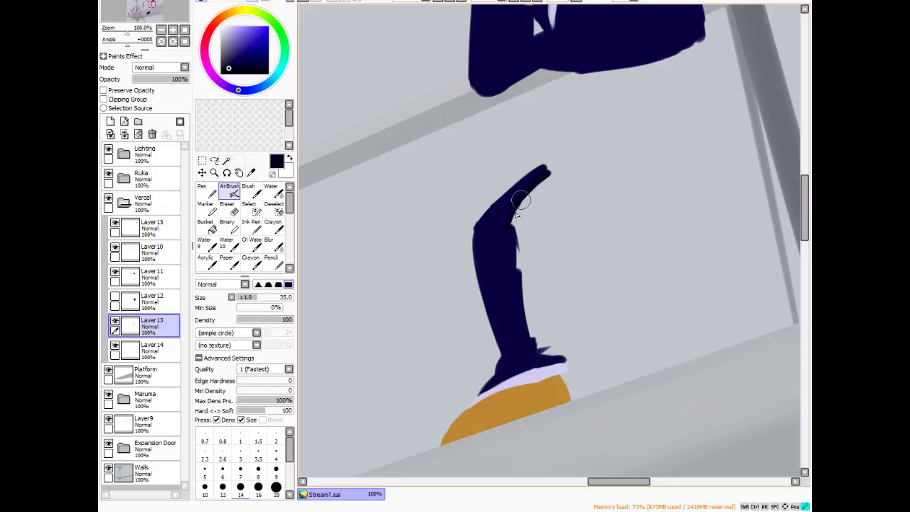
pyautogui.keyDown('alt'); pyautogui.click(493, 273); pyautogui.keyUp('alt')
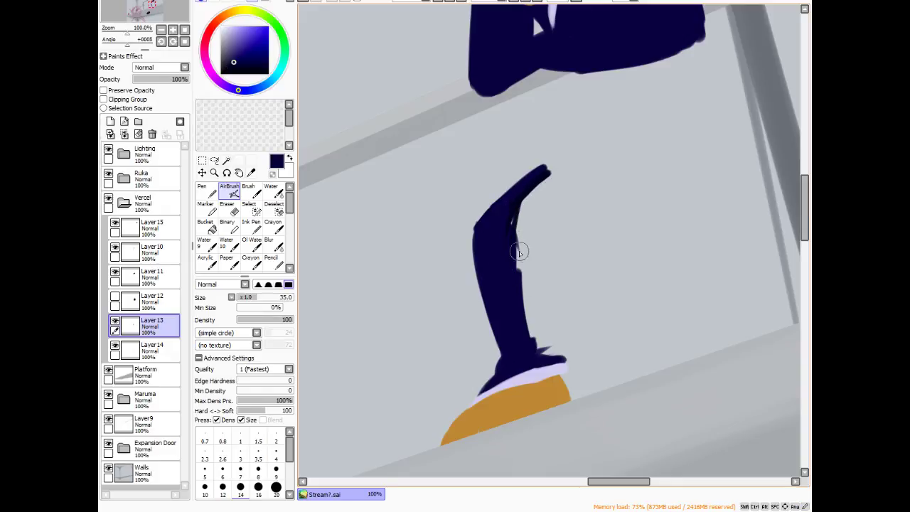
pyautogui.moveTo(517, 246); pyautogui.dragTo(516, 263)
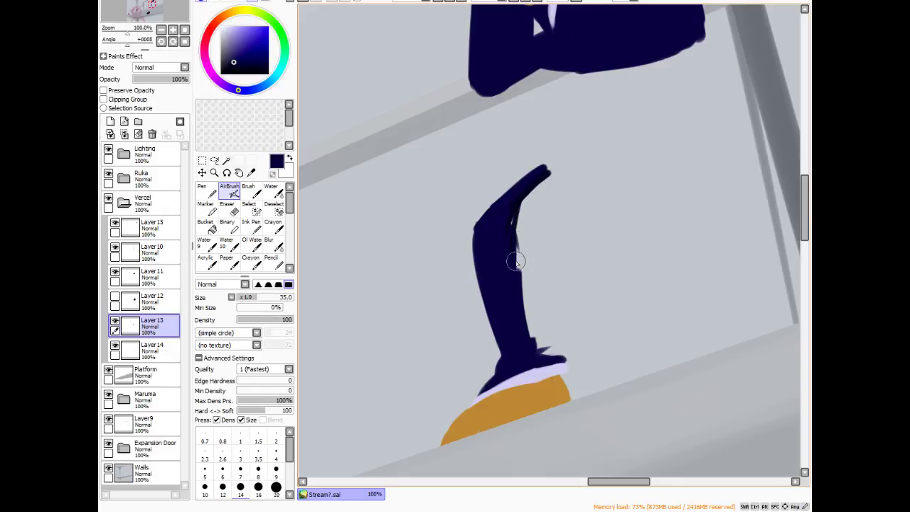
pyautogui.keyDown('alt'); pyautogui.click(540, 183); pyautogui.keyUp('alt')
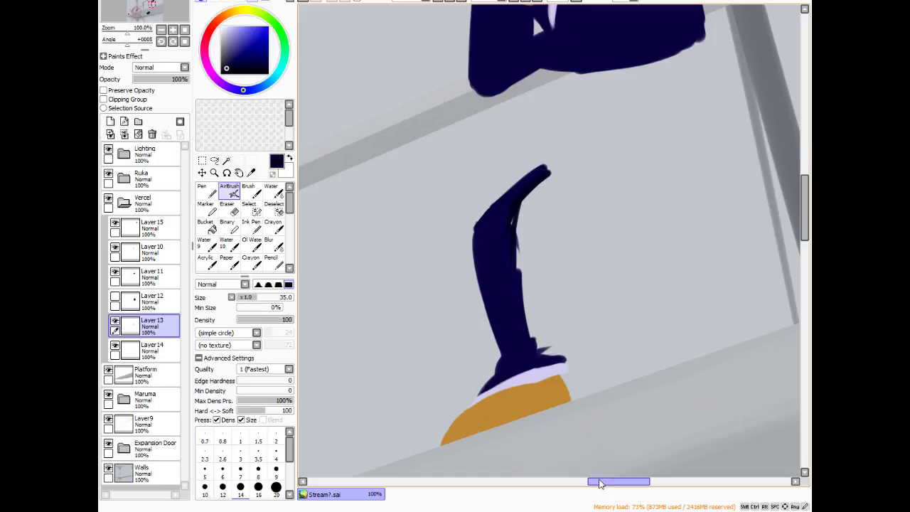
# - Select Layer11 and dab the current dark navy beside the navy swatch to compare the two colours
pyautogui.moveTo(604, 482); pyautogui.dragTo(636, 485)
pyautogui.moveTo(803, 231); pyautogui.dragTo(789, 215)
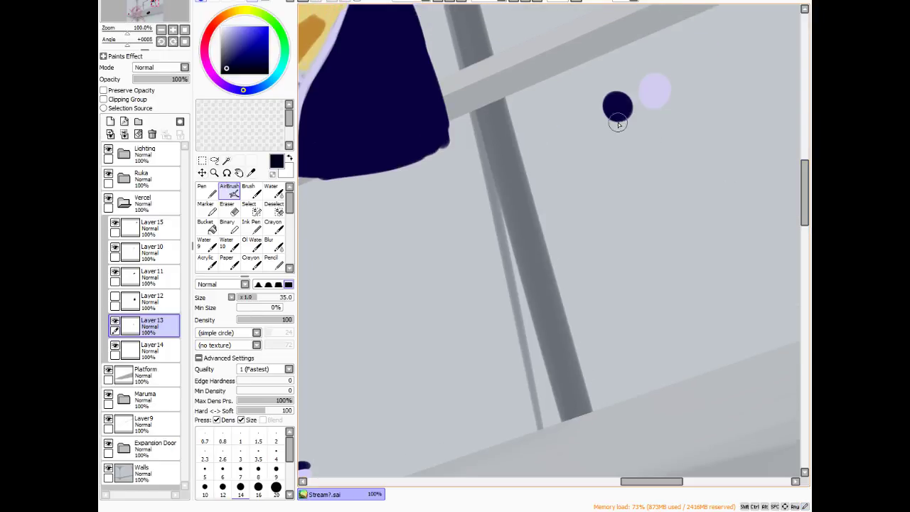
pyautogui.click(152, 279)
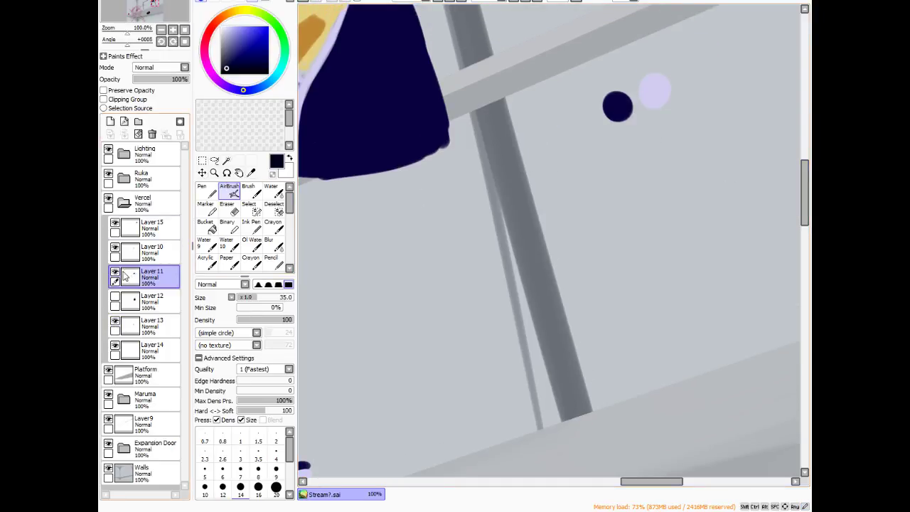
pyautogui.click(116, 274)
pyautogui.click(115, 274)
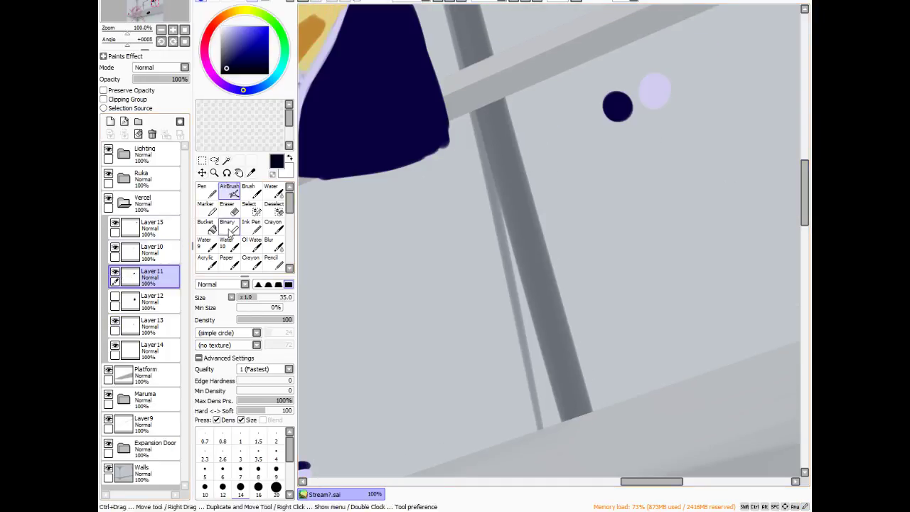
pyautogui.click(623, 122)
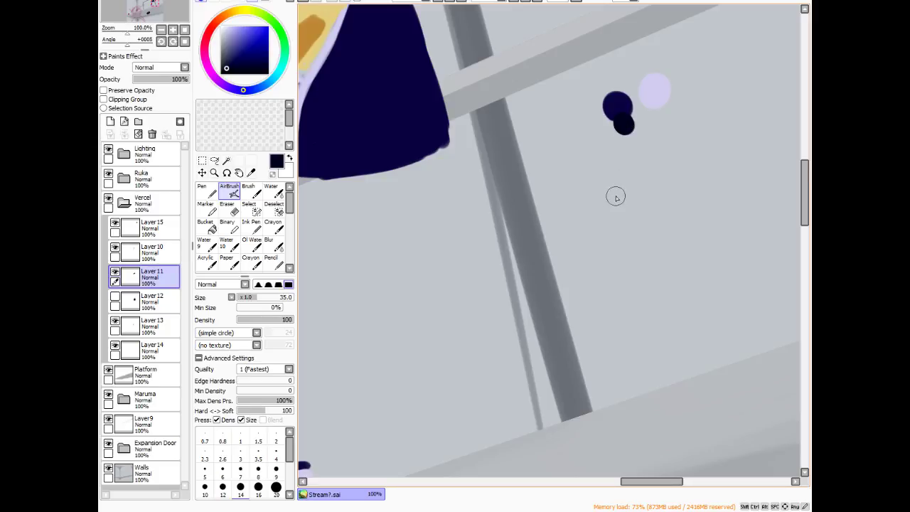
# - Sample the navy swatch and widen the lower leg from knee to ankle on Layer11 with the AirBrush, smoothing its inner edge
pyautogui.keyDown('alt'); pyautogui.click(614, 104); pyautogui.keyUp('alt')
pyautogui.moveTo(623, 483); pyautogui.dragTo(586, 483)
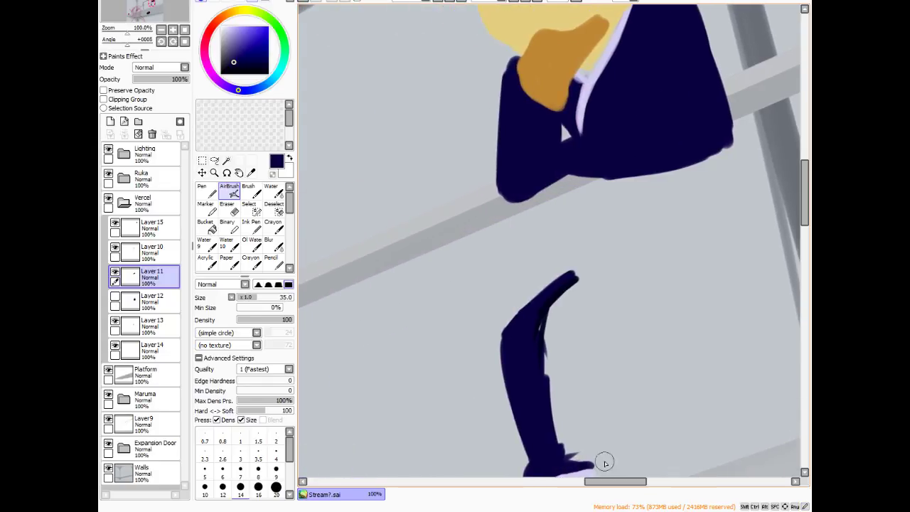
pyautogui.moveTo(803, 178); pyautogui.dragTo(804, 197)
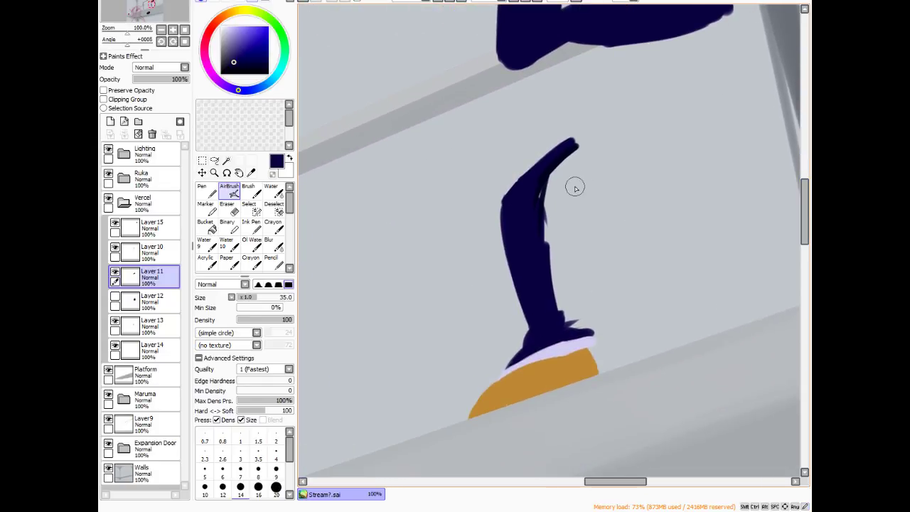
pyautogui.moveTo(541, 217)
pyautogui.mouseDown()
pyautogui.moveTo(573, 146)
pyautogui.moveTo(543, 184)
pyautogui.moveTo(545, 173)
pyautogui.moveTo(528, 215)
pyautogui.moveTo(550, 168)
pyautogui.moveTo(533, 253)
pyautogui.moveTo(552, 173)
pyautogui.moveTo(545, 278)
pyautogui.moveTo(546, 234)
pyautogui.moveTo(554, 292)
pyautogui.moveTo(587, 320)
pyautogui.moveTo(570, 328)
pyautogui.moveTo(592, 327)
pyautogui.moveTo(566, 296)
pyautogui.moveTo(570, 304)
pyautogui.moveTo(556, 263)
pyautogui.moveTo(561, 288)
pyautogui.moveTo(564, 181)
pyautogui.moveTo(552, 231)
pyautogui.moveTo(568, 159)
pyautogui.moveTo(543, 190)
pyautogui.moveTo(582, 139)
pyautogui.moveTo(559, 197)
pyautogui.moveTo(510, 202)
pyautogui.moveTo(571, 143)
pyautogui.moveTo(524, 171)
pyautogui.moveTo(570, 141)
pyautogui.moveTo(507, 191)
pyautogui.moveTo(561, 148)
pyautogui.moveTo(528, 174)
pyautogui.moveTo(556, 154)
pyautogui.mouseUp()
# - Erase the navy spill in front of the knee on Layer11 with the Eraser at size 100, and show Layer12 again
pyautogui.click(227, 207)
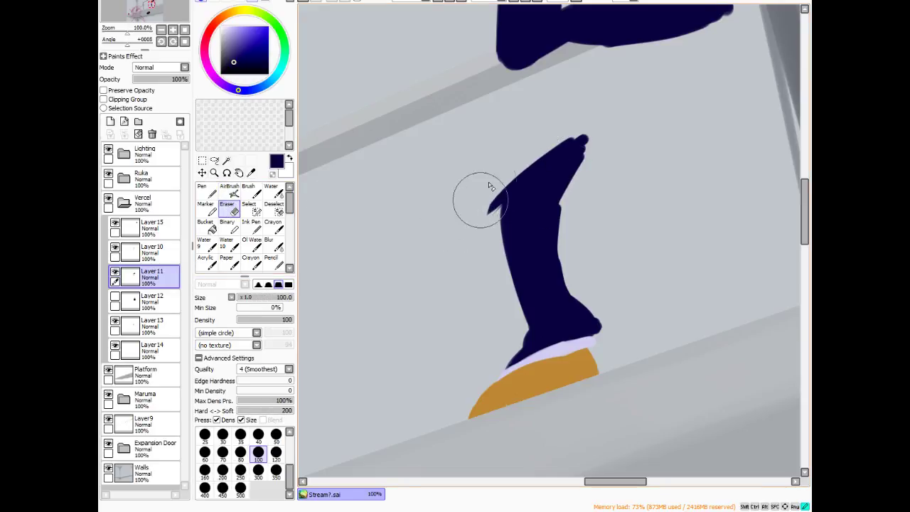
pyautogui.moveTo(501, 173)
pyautogui.mouseDown()
pyautogui.moveTo(483, 217)
pyautogui.moveTo(491, 179)
pyautogui.mouseUp()
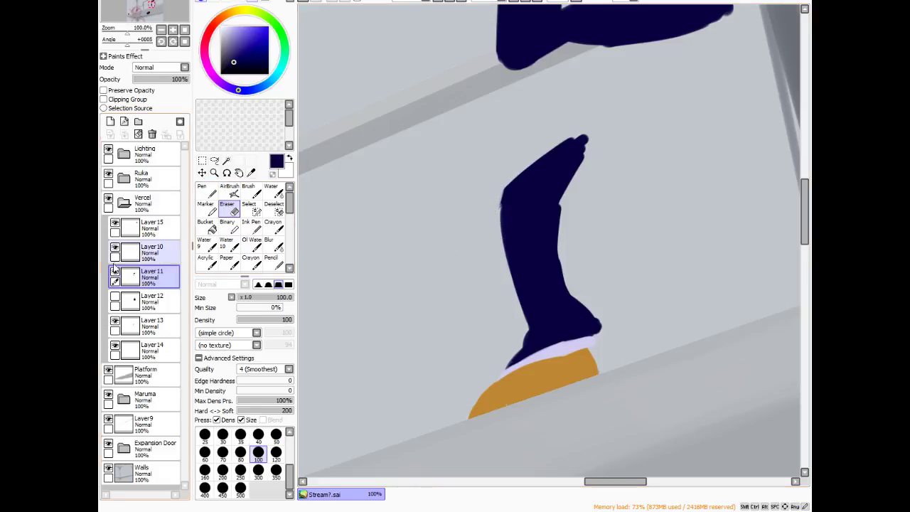
pyautogui.click(117, 299)
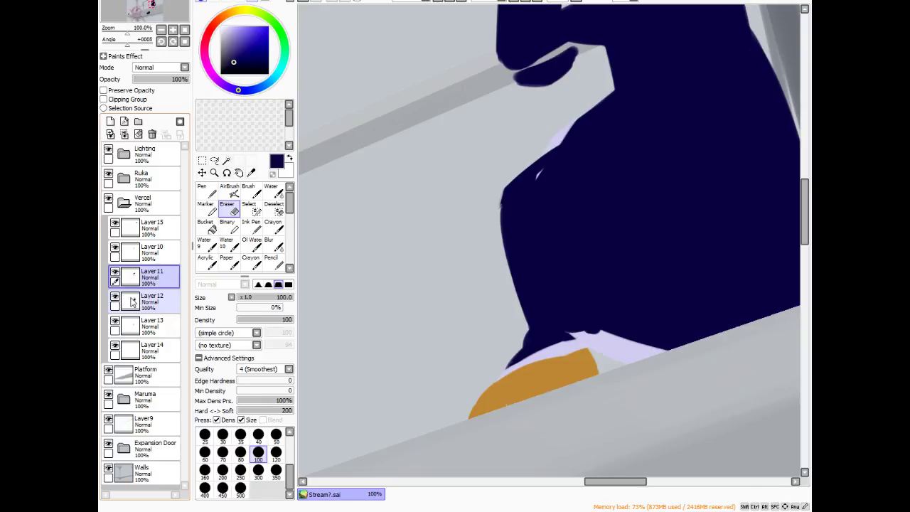
# - Undo the last Eraser and AirBrush strokes on Layer11 in front of the knee
pyautogui.hotkey('ctrl', 'z')
pyautogui.hotkey('ctrl', 'z')
pyautogui.hotkey('ctrl', 'z')
pyautogui.hotkey('ctrl', 'z')
pyautogui.hotkey('ctrl', 'z')
pyautogui.hotkey('ctrl', 'z')
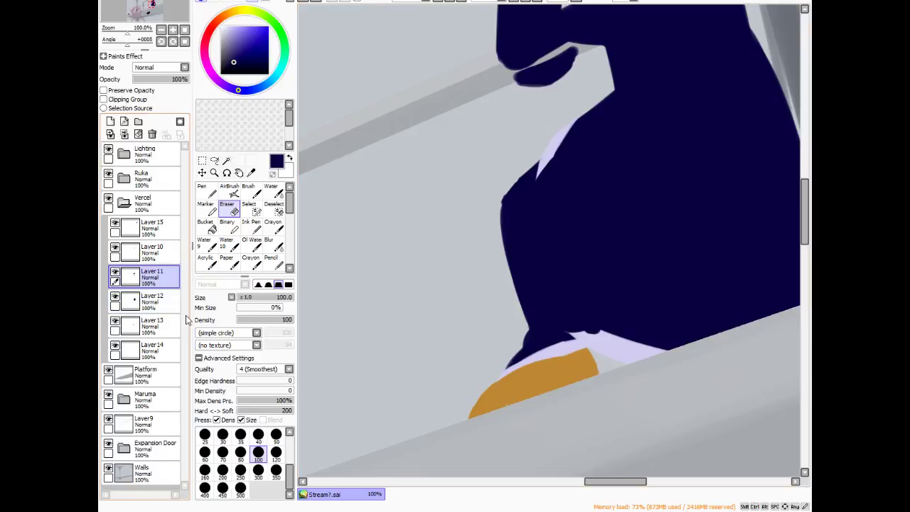
# - Undo the remaining AirBrush strokes that widened the lower leg, and hide Layer12 to expose the whole leg
pyautogui.click(145, 325)
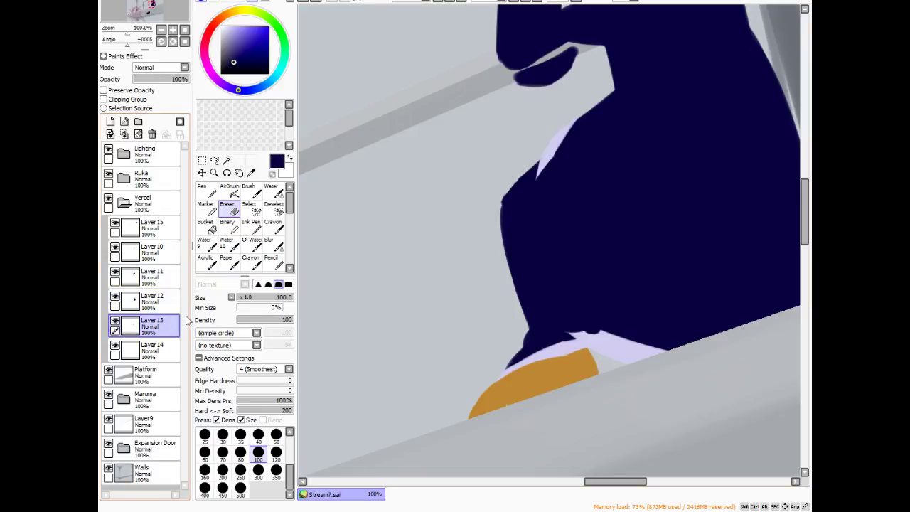
pyautogui.click(229, 189)
pyautogui.moveTo(549, 155); pyautogui.dragTo(538, 172)
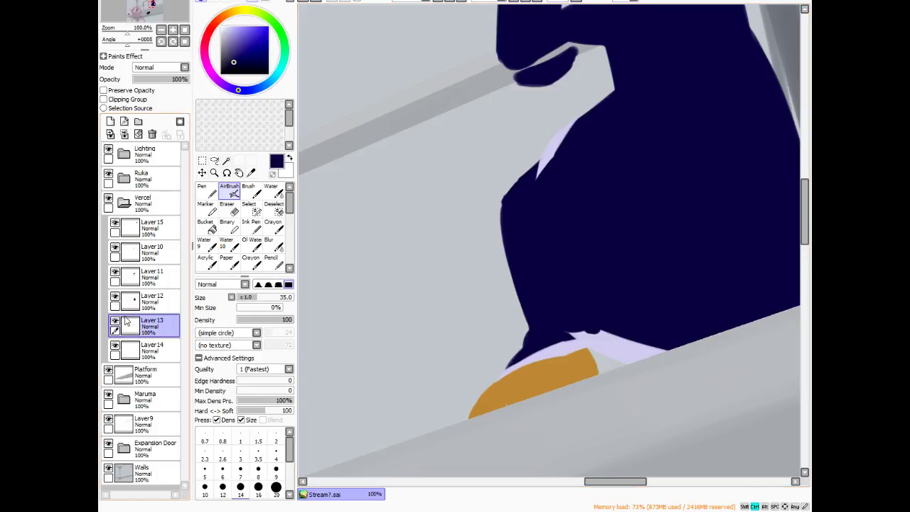
pyautogui.hotkey('ctrl', 'y')
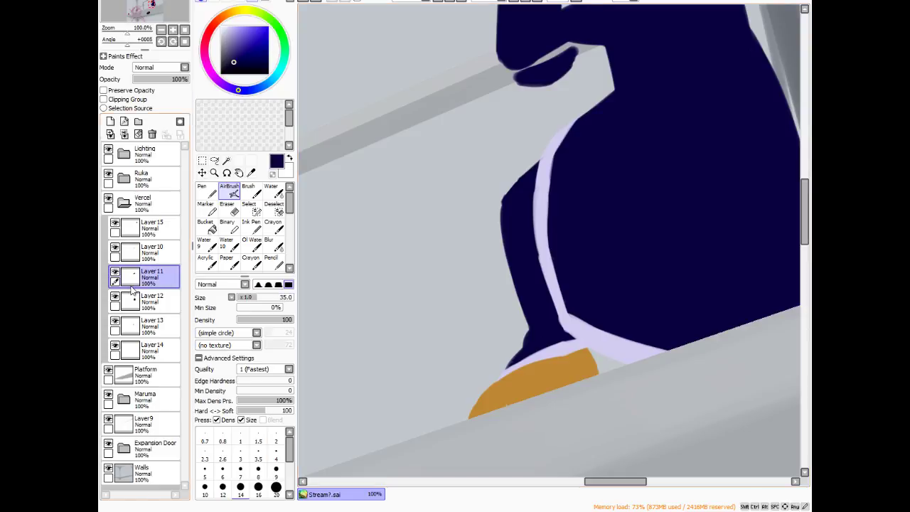
pyautogui.click(115, 298)
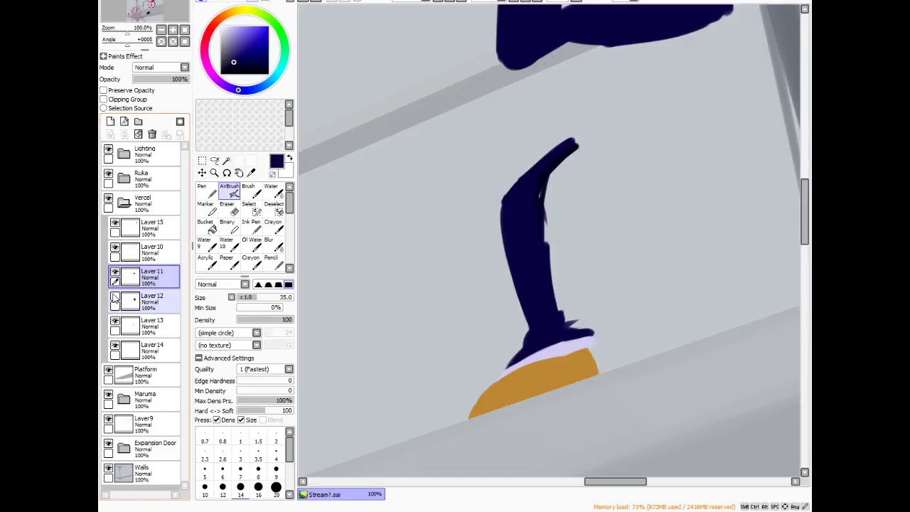
pyautogui.hotkey('ctrl', 'z')
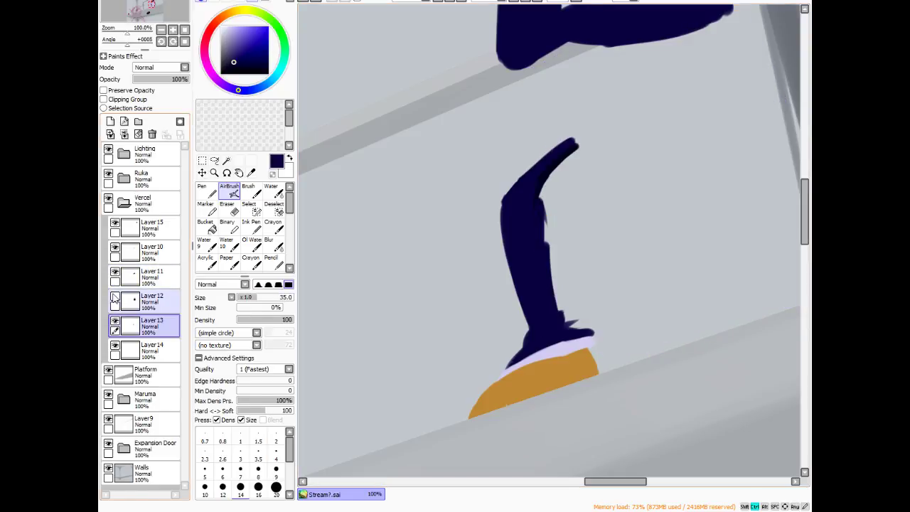
pyautogui.keyDown('alt'); pyautogui.click(558, 164); pyautogui.keyUp('alt')
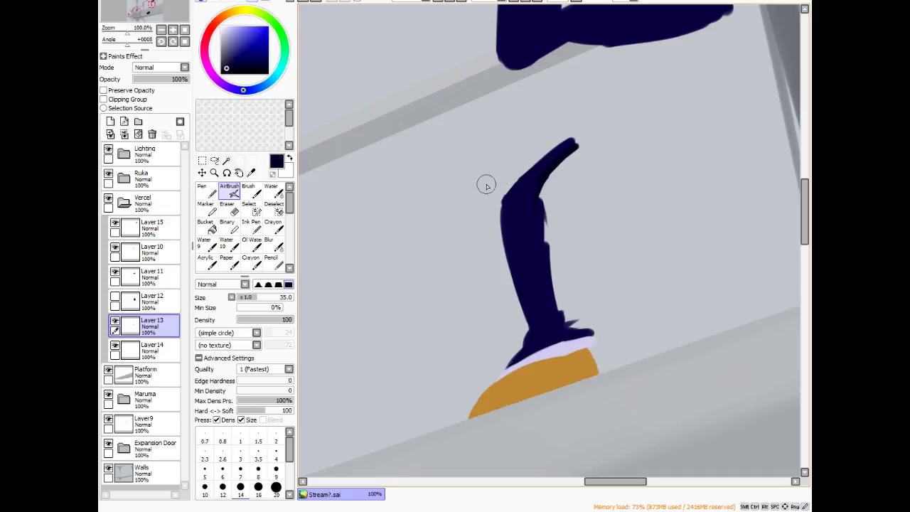
pyautogui.hotkey('ctrl', 'z')
# - Select Layer11 and dab the darker navy directly beneath the navy swatch beside the figure
pyautogui.click(146, 274)
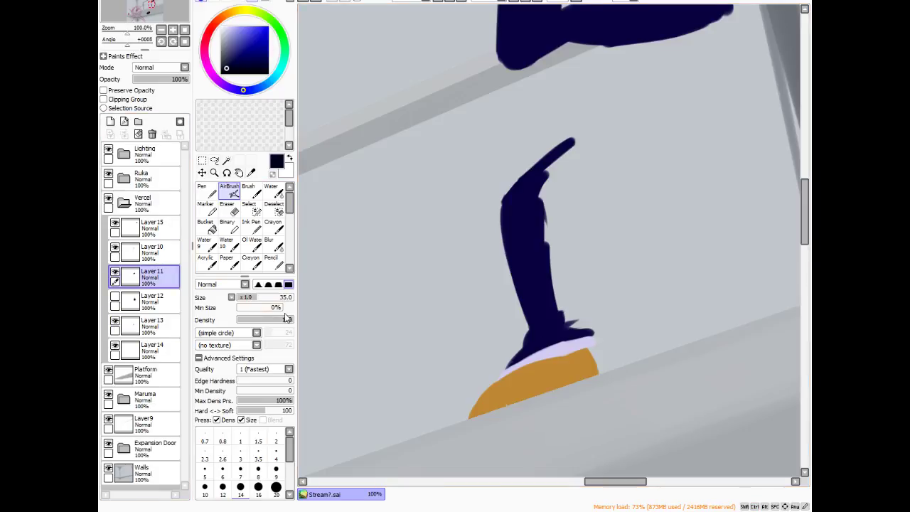
pyautogui.scroll(-1, 349, 340)
pyautogui.scroll(-4, 350, 340)
pyautogui.scroll(4, 557, 263)
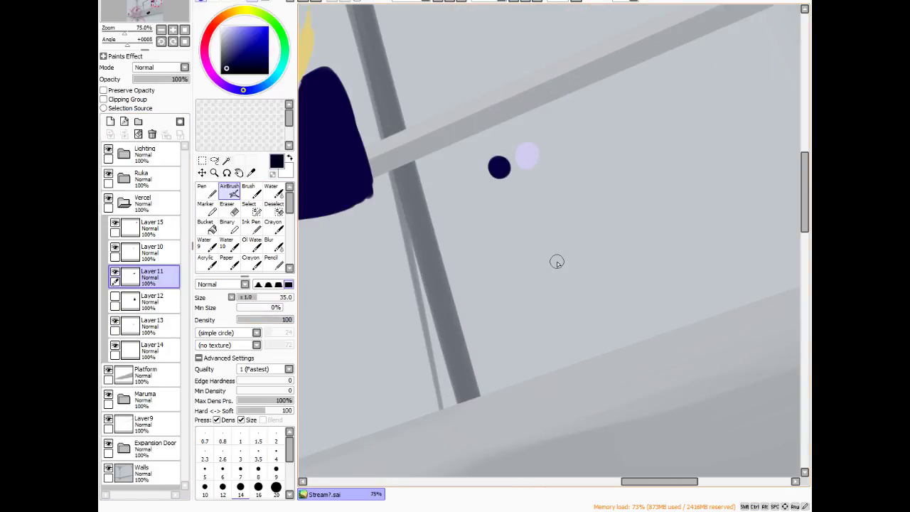
pyautogui.click(502, 182)
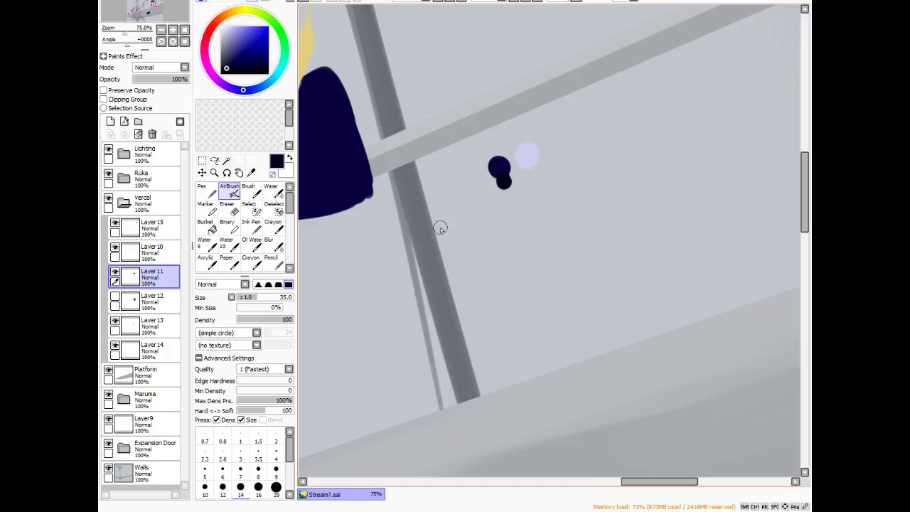
# - Select Layer13 and examine the figure's torso and lower leg up close and within the whole composition
pyautogui.click(146, 323)
pyautogui.moveTo(659, 481); pyautogui.dragTo(618, 481)
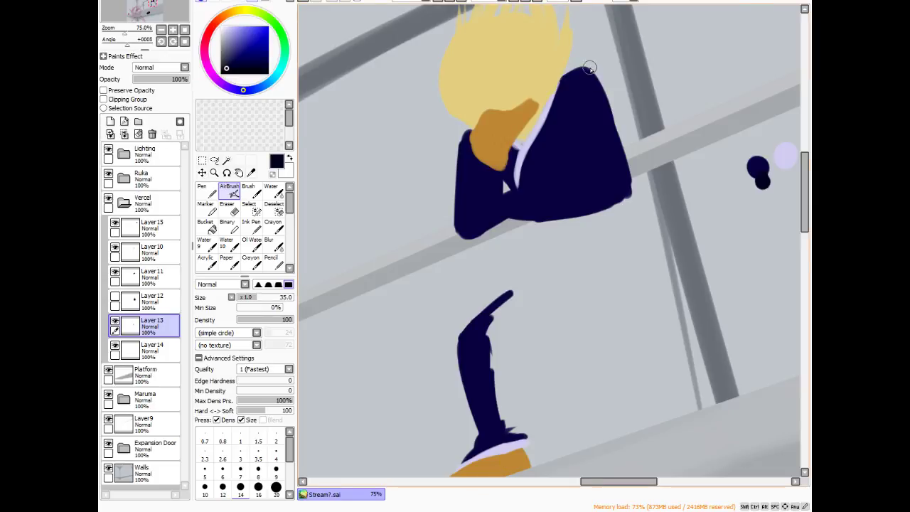
pyautogui.scroll(-1, 588, 67)
pyautogui.scroll(1, 556, 253)
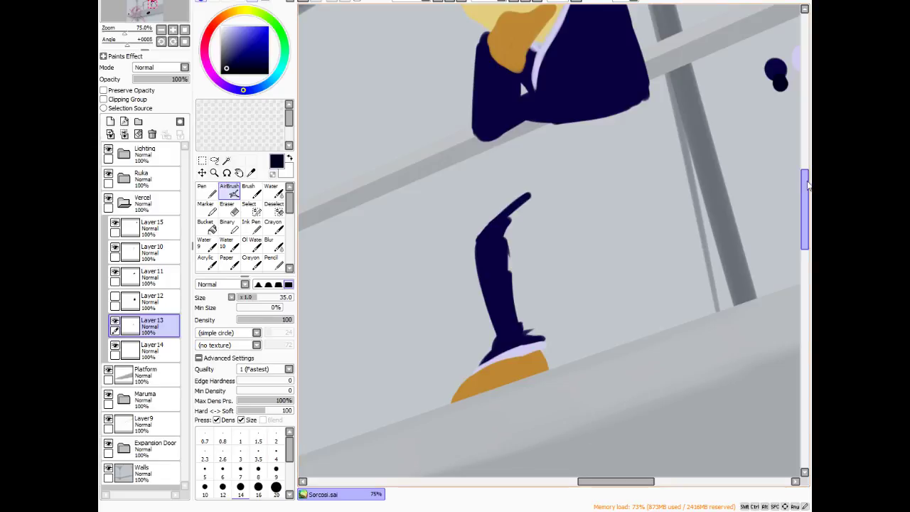
pyautogui.moveTo(805, 199); pyautogui.dragTo(805, 191)
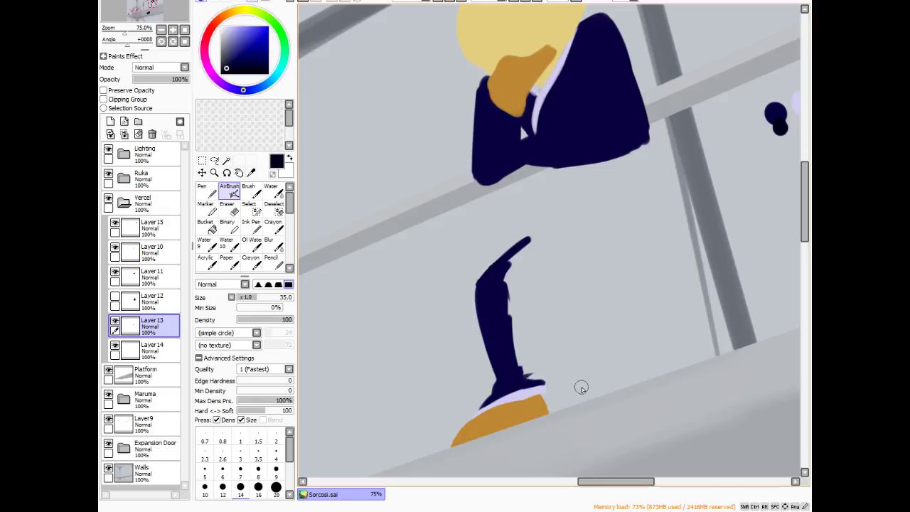
pyautogui.scroll(-6, 617, 370)
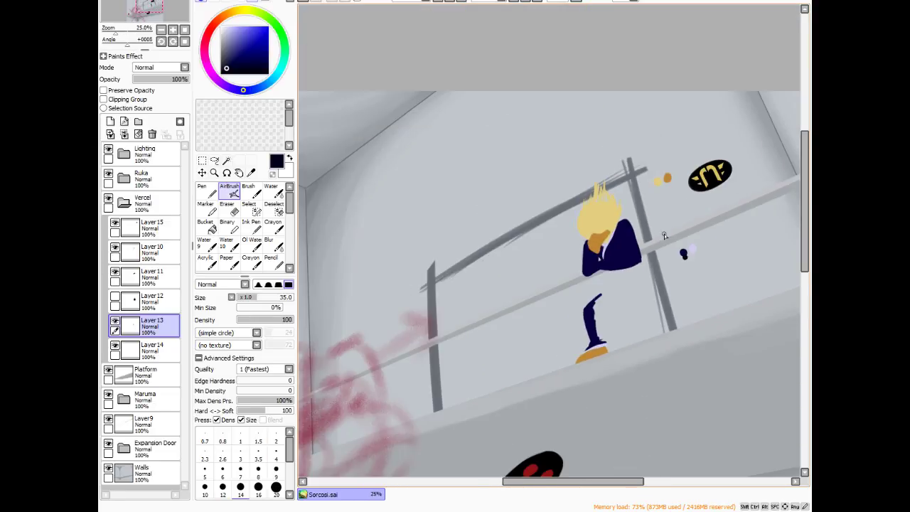
pyautogui.scroll(-1, 663, 200)
pyautogui.scroll(1, 705, 254)
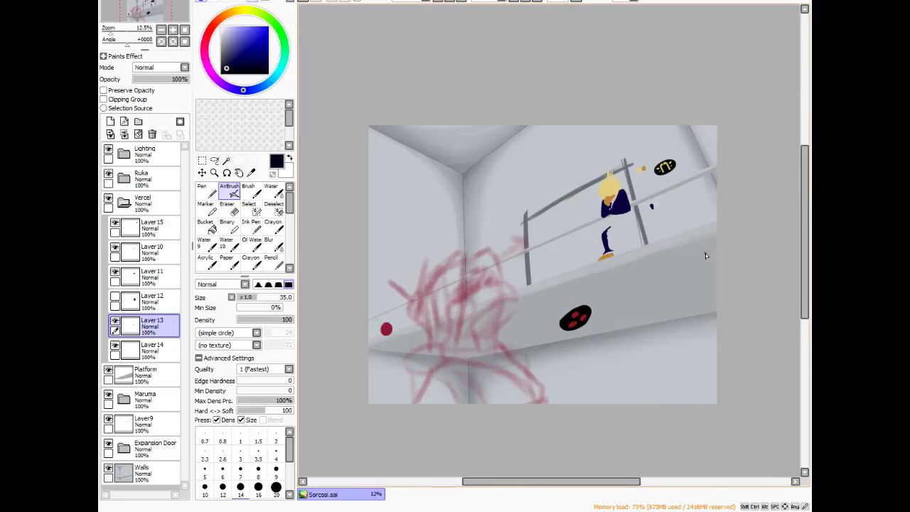
pyautogui.scroll(4, 636, 220)
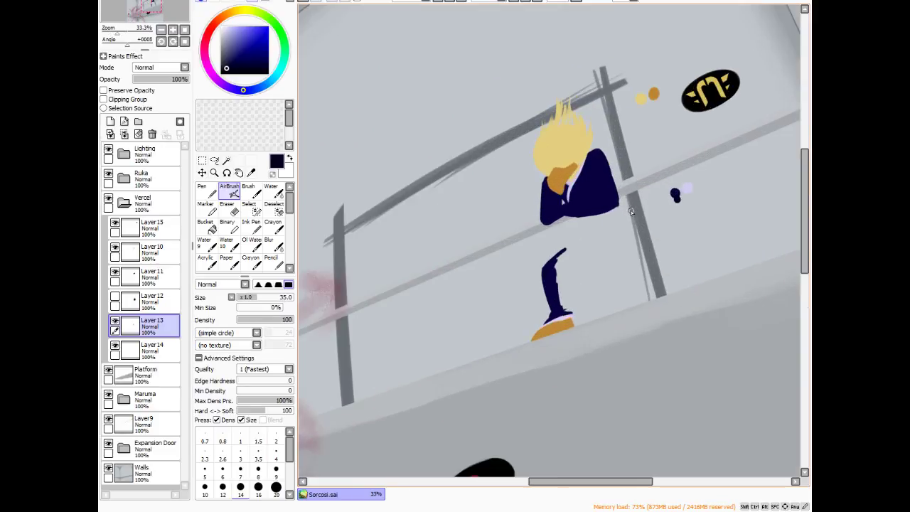
pyautogui.scroll(-1, 629, 209)
pyautogui.scroll(2, 616, 200)
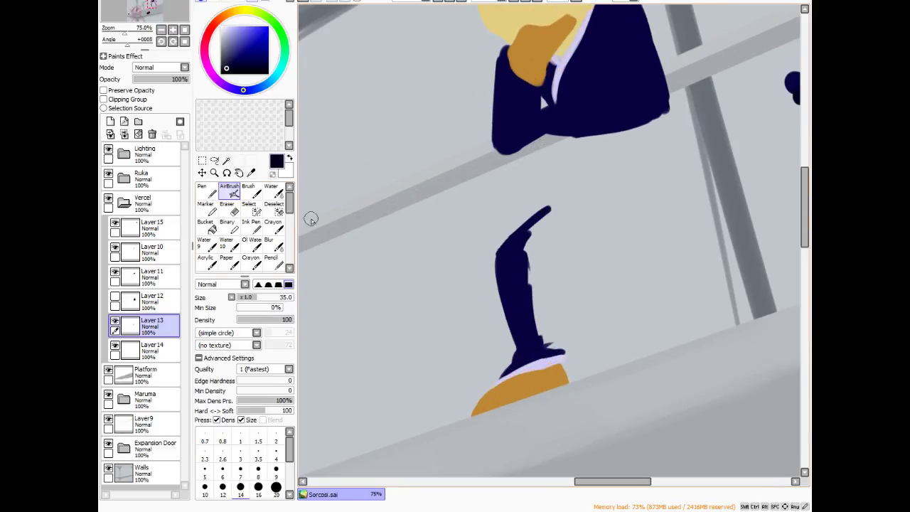
# - Sample the leg's navy and widen the lower leg from knee to ankle on Layer13 with the AirBrush, and show Layer12 again
pyautogui.keyDown('alt'); pyautogui.click(516, 283); pyautogui.keyUp('alt')
pyautogui.moveTo(532, 237)
pyautogui.mouseDown()
pyautogui.moveTo(548, 212)
pyautogui.moveTo(528, 237)
pyautogui.moveTo(550, 214)
pyautogui.moveTo(525, 236)
pyautogui.moveTo(546, 212)
pyautogui.moveTo(521, 273)
pyautogui.moveTo(545, 219)
pyautogui.moveTo(526, 260)
pyautogui.moveTo(537, 236)
pyautogui.moveTo(533, 295)
pyautogui.moveTo(544, 345)
pyautogui.moveTo(537, 323)
pyautogui.moveTo(549, 226)
pyautogui.moveTo(544, 330)
pyautogui.moveTo(551, 245)
pyautogui.moveTo(540, 305)
pyautogui.moveTo(553, 345)
pyautogui.moveTo(542, 348)
pyautogui.moveTo(563, 348)
pyautogui.moveTo(553, 333)
pyautogui.moveTo(560, 344)
pyautogui.moveTo(551, 343)
pyautogui.moveTo(560, 345)
pyautogui.moveTo(542, 307)
pyautogui.moveTo(544, 295)
pyautogui.moveTo(557, 336)
pyautogui.moveTo(555, 227)
pyautogui.mouseUp()
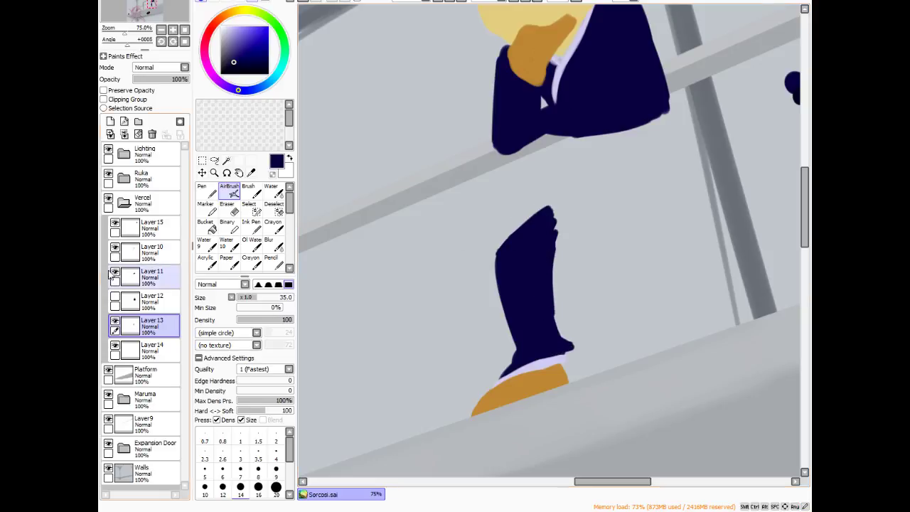
pyautogui.click(114, 299)
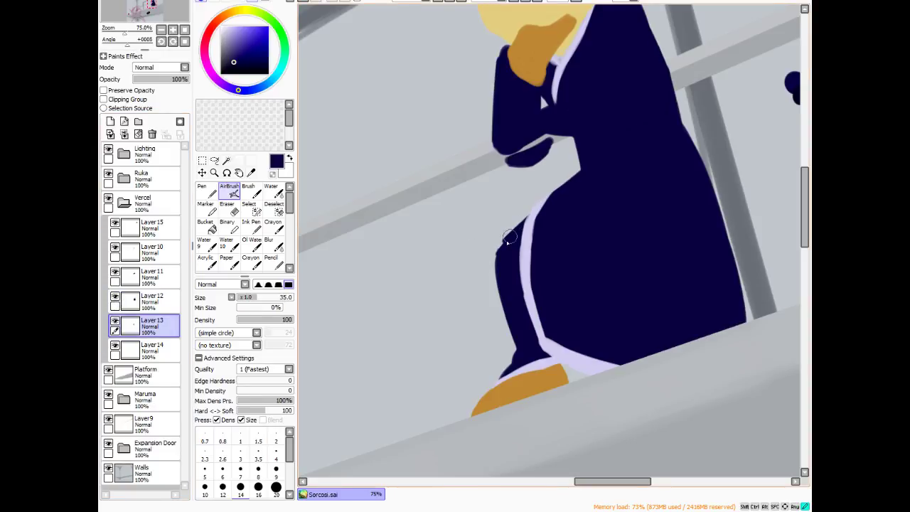
# - Hide the Walls layer and reshape the knee and front of the shin on Layer13 with the AirBrush and the Eraser at size 100
pyautogui.click(108, 471)
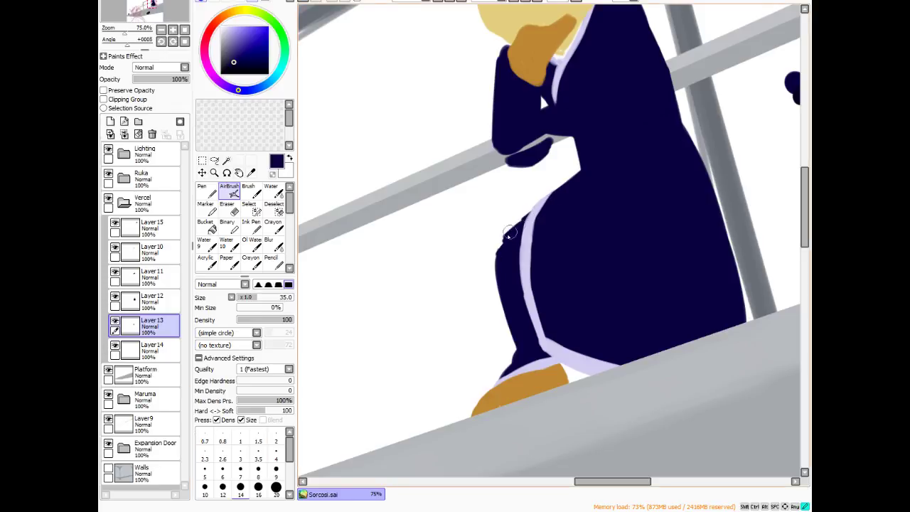
pyautogui.moveTo(496, 244)
pyautogui.mouseDown()
pyautogui.moveTo(481, 267)
pyautogui.moveTo(517, 285)
pyautogui.mouseUp()
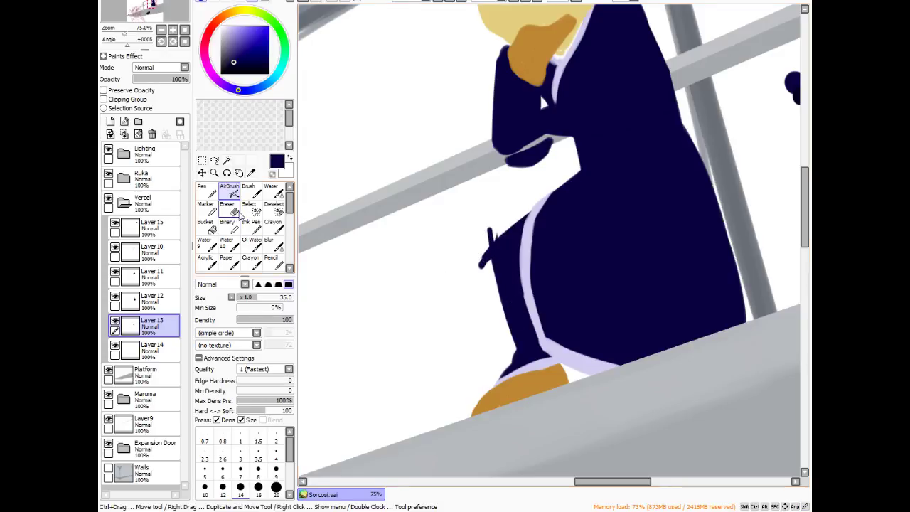
pyautogui.press('e')
pyautogui.moveTo(481, 213)
pyautogui.mouseDown()
pyautogui.moveTo(476, 235)
pyautogui.moveTo(492, 223)
pyautogui.moveTo(478, 240)
pyautogui.moveTo(495, 224)
pyautogui.moveTo(478, 243)
pyautogui.moveTo(497, 225)
pyautogui.moveTo(481, 243)
pyautogui.moveTo(490, 230)
pyautogui.moveTo(471, 284)
pyautogui.moveTo(470, 240)
pyautogui.moveTo(478, 281)
pyautogui.moveTo(480, 248)
pyautogui.mouseUp()
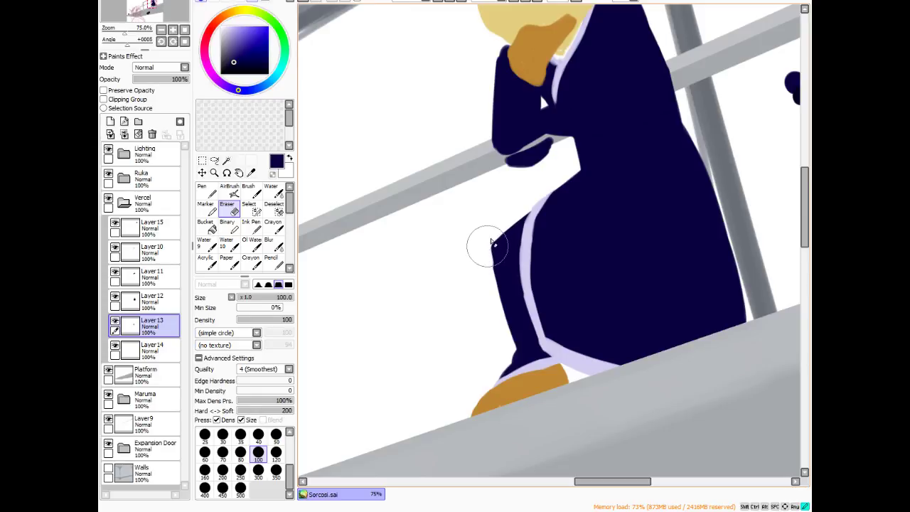
pyautogui.click(230, 190)
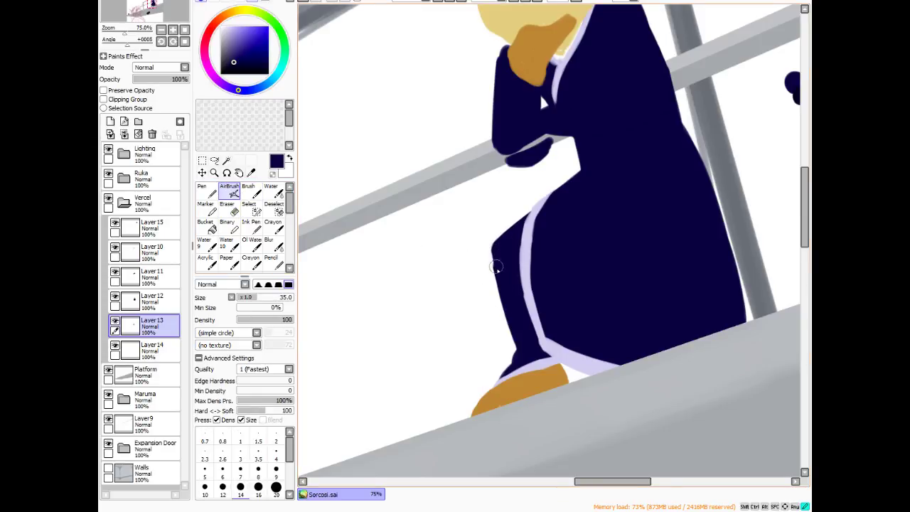
pyautogui.moveTo(491, 254); pyautogui.dragTo(497, 290)
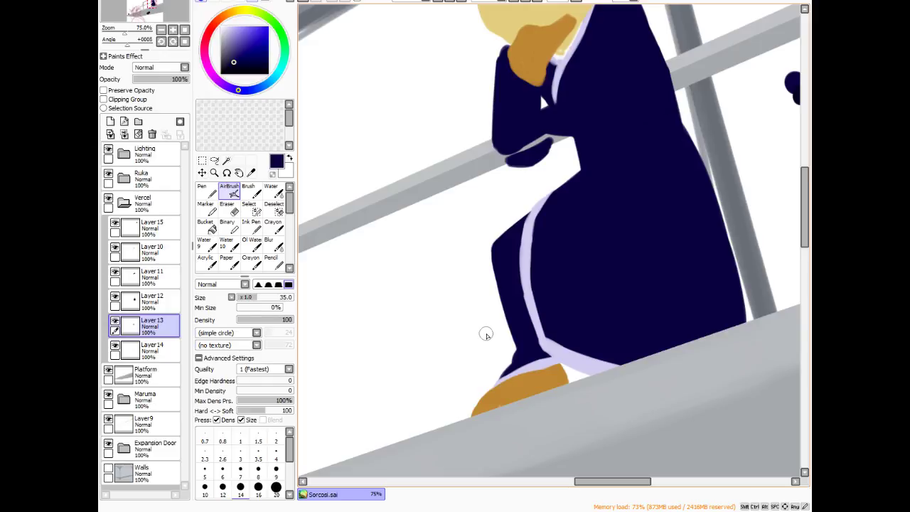
# - Sample the darker navy dab beside the figure, set the Brush to size 50, and show the Walls layer again
pyautogui.press('b')
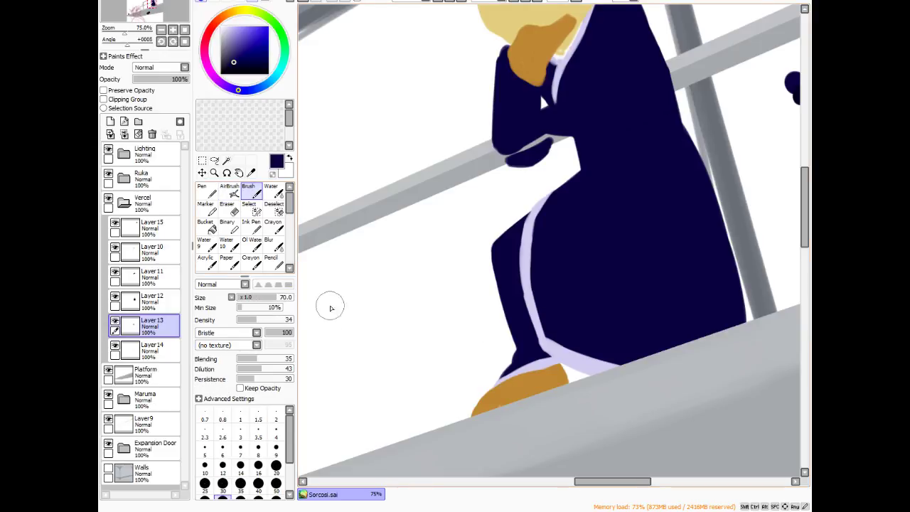
pyautogui.moveTo(567, 482); pyautogui.dragTo(575, 483)
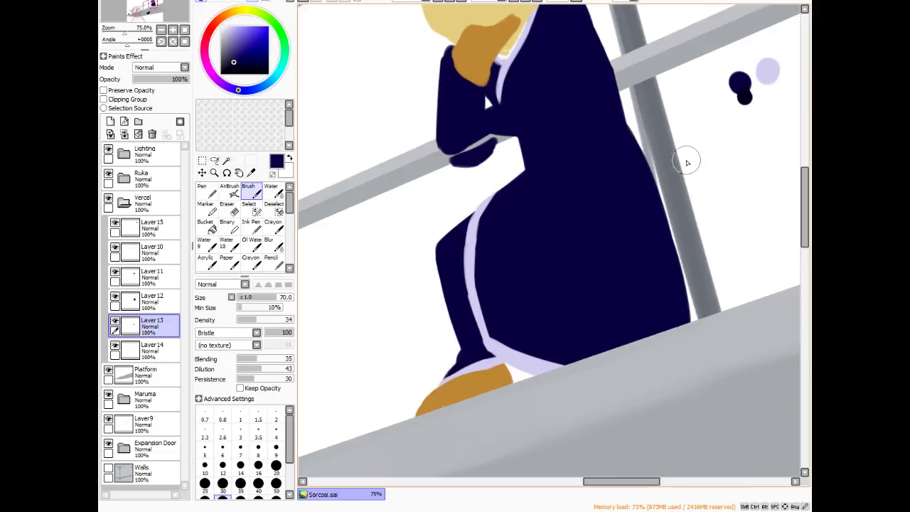
pyautogui.rightClick(742, 95)
pyautogui.press('[')
pyautogui.press('[')
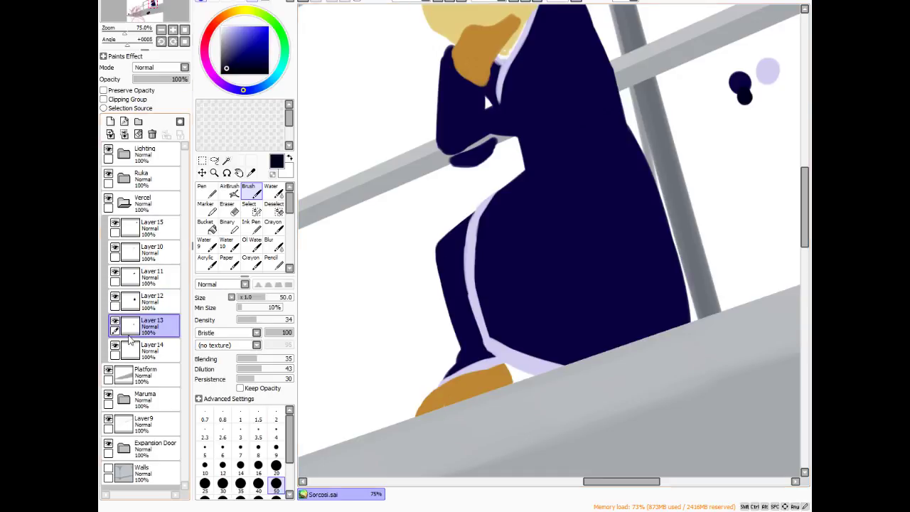
pyautogui.click(108, 468)
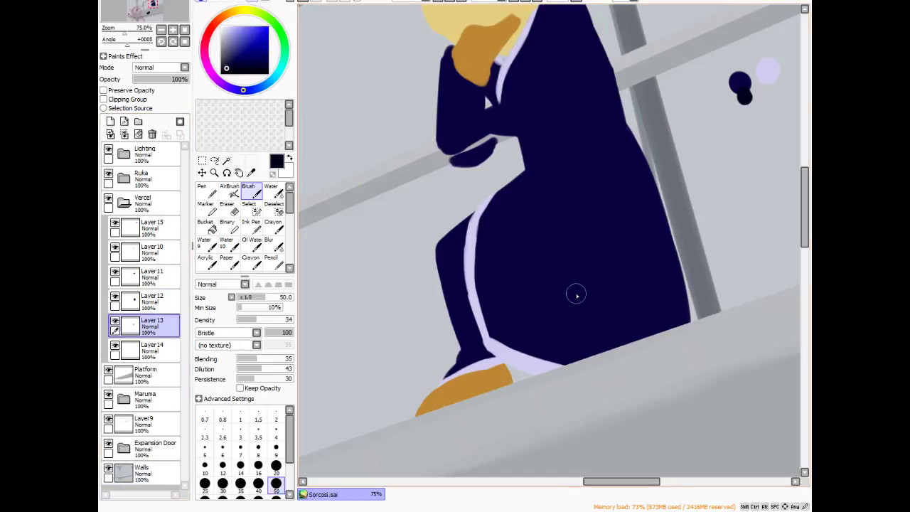
# - Add a new layer beneath Layer14 and paint a dark navy shape behind the orange foot's heel with the AirBrush at size 35
pyautogui.click(145, 350)
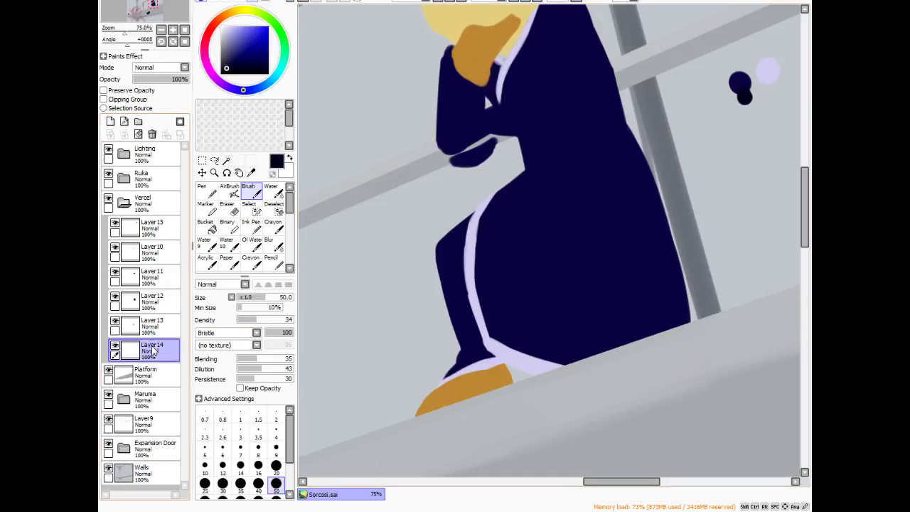
pyautogui.click(111, 123)
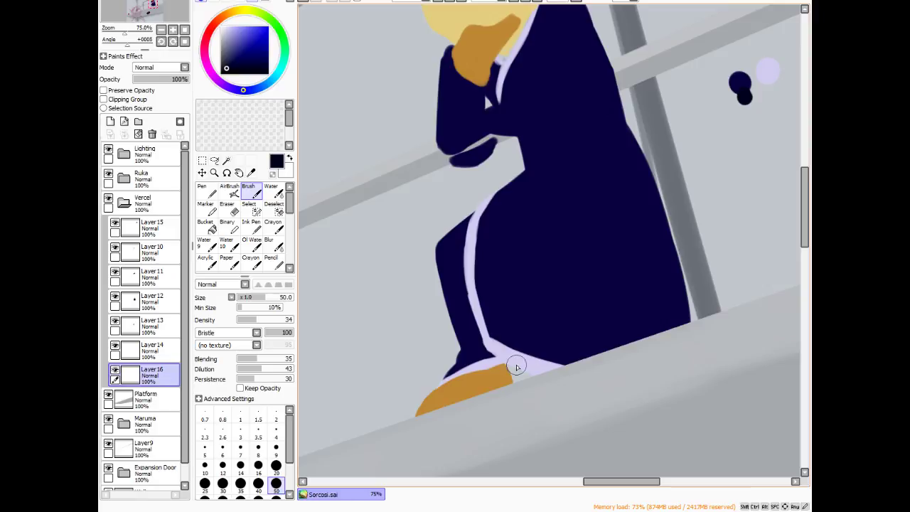
pyautogui.press('v')
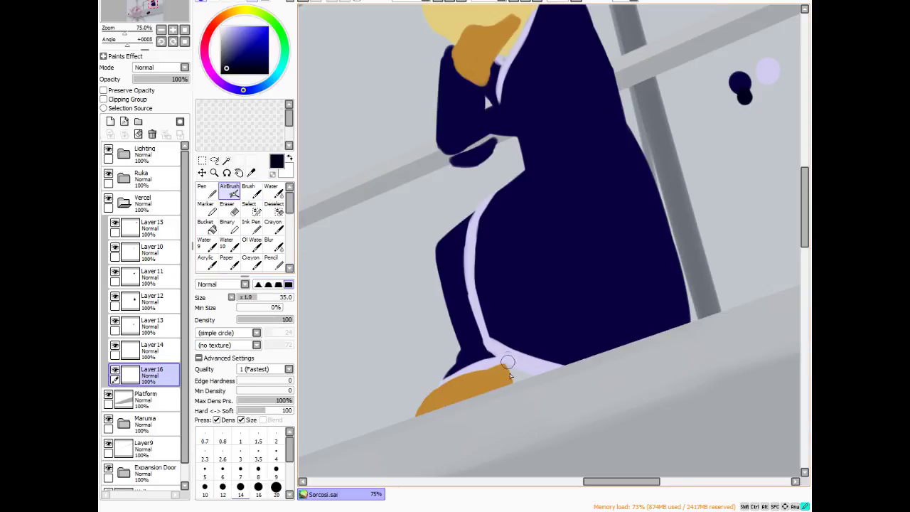
pyautogui.moveTo(507, 363)
pyautogui.mouseDown()
pyautogui.moveTo(515, 376)
pyautogui.moveTo(514, 361)
pyautogui.moveTo(527, 375)
pyautogui.mouseUp()
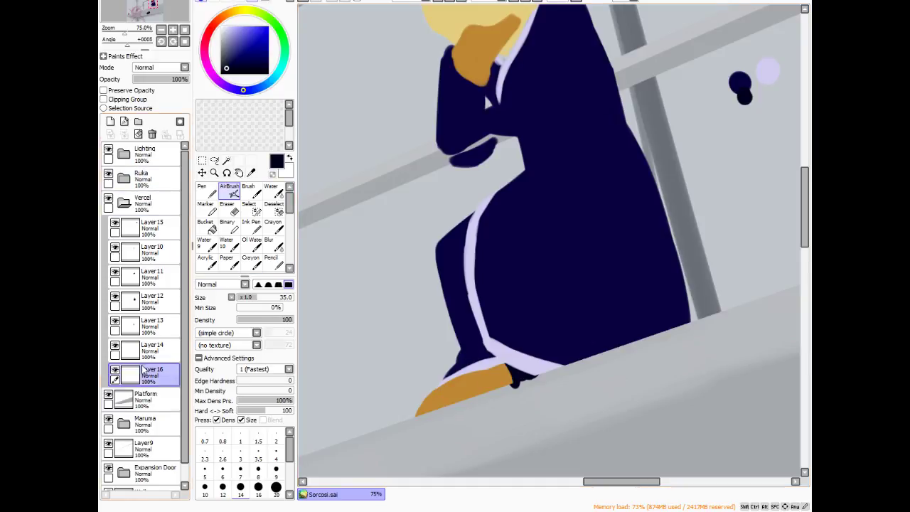
# - Try to select the background area on the Walls layer with the Magic Wand using Color Difference, and clear the selection
pyautogui.scroll(-1, 139, 480)
pyautogui.click(142, 479)
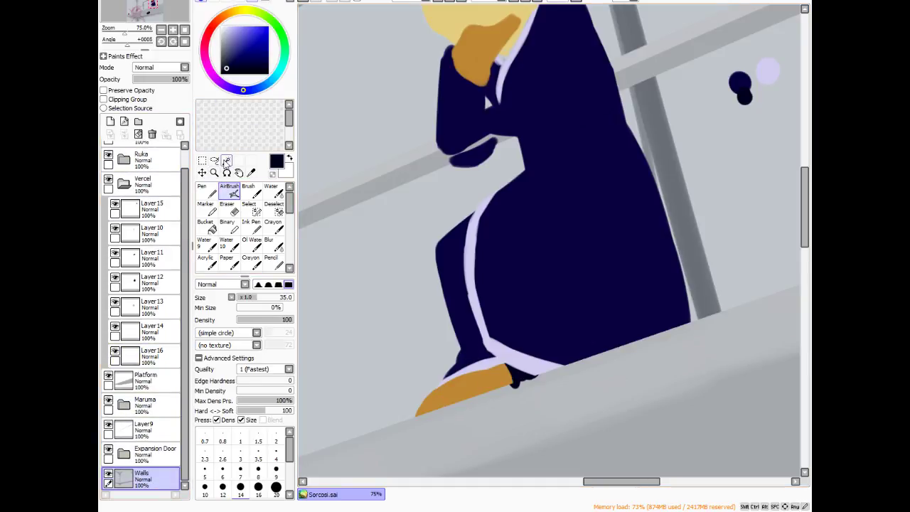
pyautogui.click(226, 160)
pyautogui.click(356, 327)
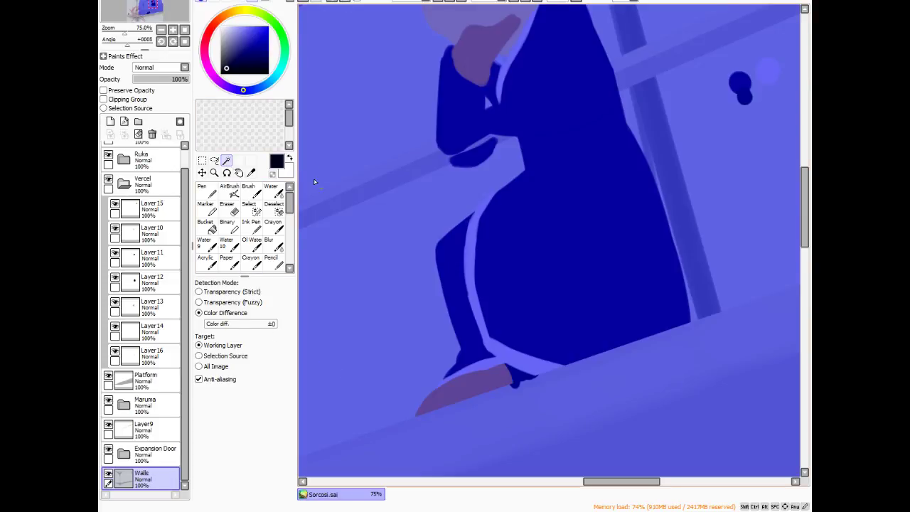
pyautogui.click(171, 426)
pyautogui.hotkey('ctrl', 'd')
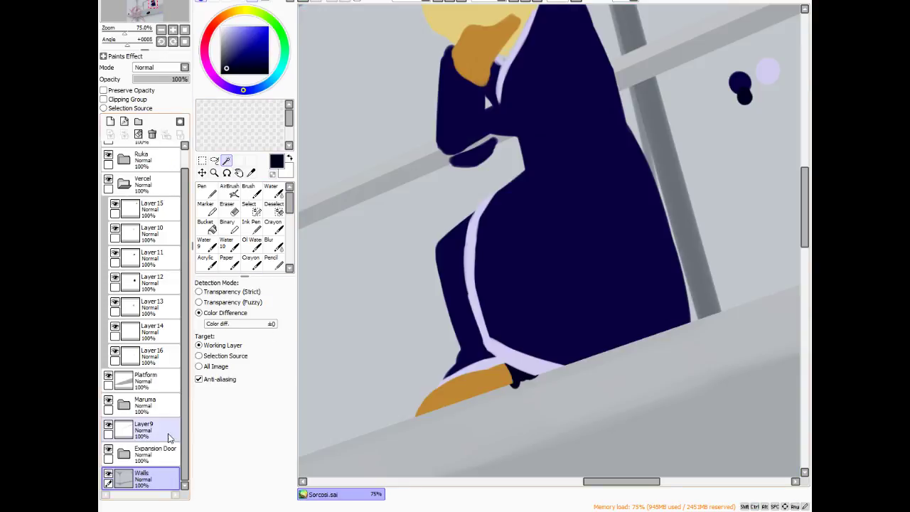
# - Select the platform's area by picking the empty region of the Platform layer with the Magic Wand and inverting the selection
pyautogui.click(146, 380)
pyautogui.click(354, 369)
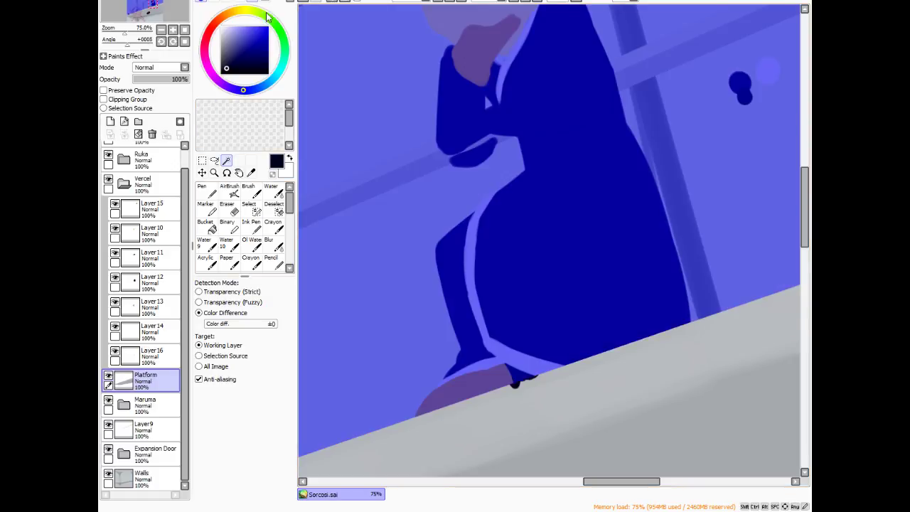
pyautogui.hotkey('ctrl', 'i')
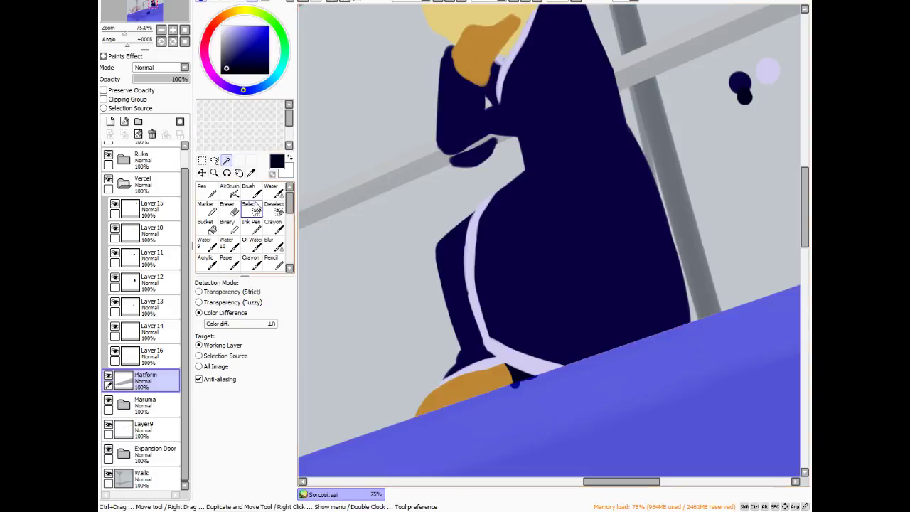
# - Erase the dark navy heel overspill that overlaps the platform on Layer16 with the Eraser at size 100, and clear the selection
pyautogui.click(227, 206)
pyautogui.click(150, 355)
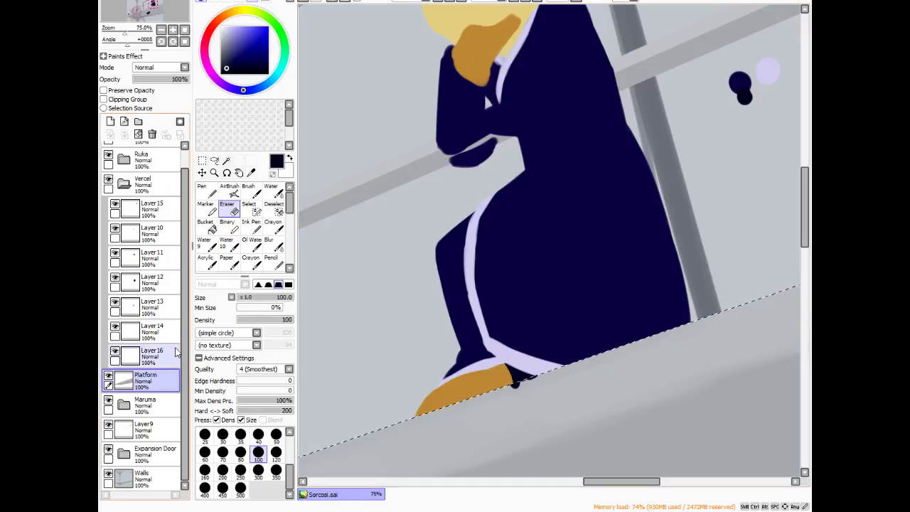
pyautogui.moveTo(529, 374)
pyautogui.mouseDown()
pyautogui.moveTo(568, 375)
pyautogui.moveTo(471, 390)
pyautogui.mouseUp()
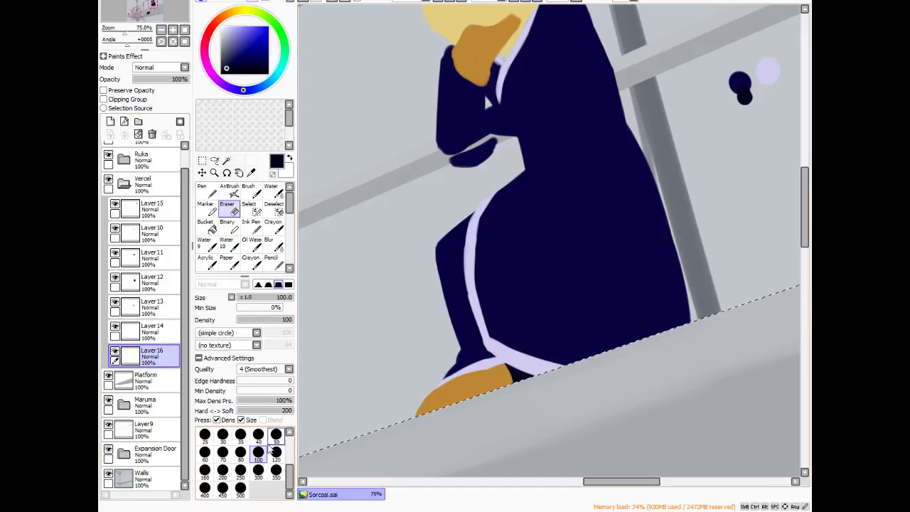
pyautogui.hotkey('ctrl', 'd')
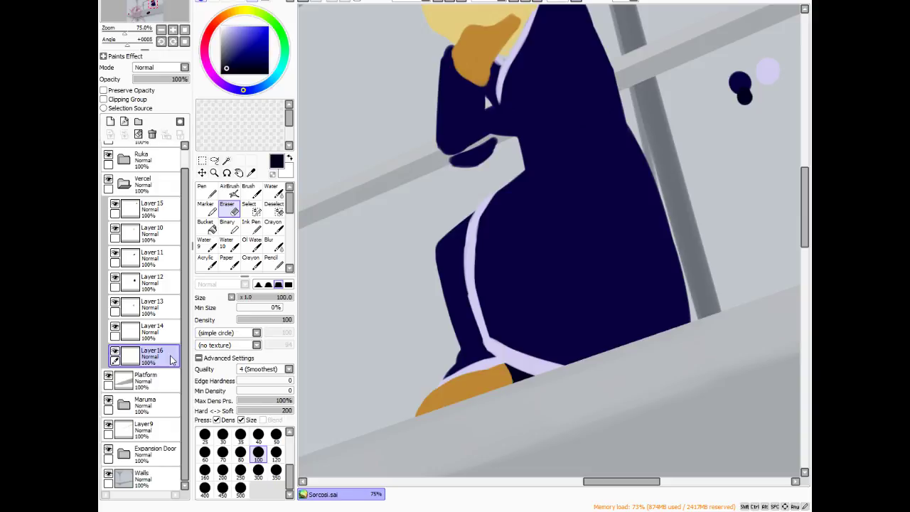
# - Rename Layer16, Layer14 and Layer13 as Innercloak, Foot and Knee
pyautogui.press('Return')
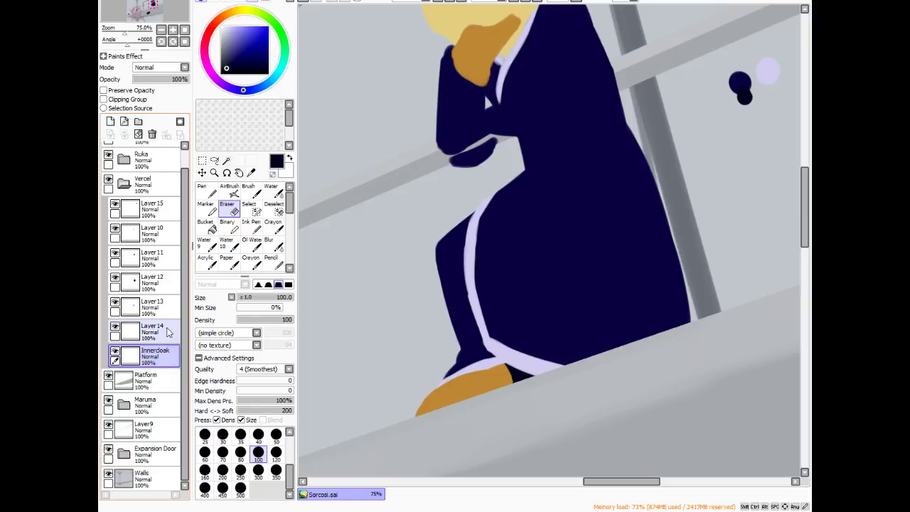
pyautogui.click(140, 331)
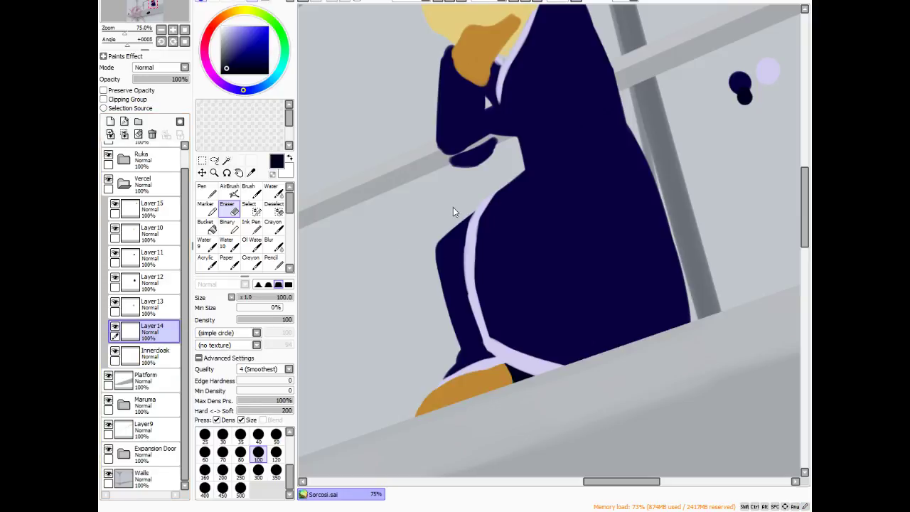
pyautogui.press('Return')
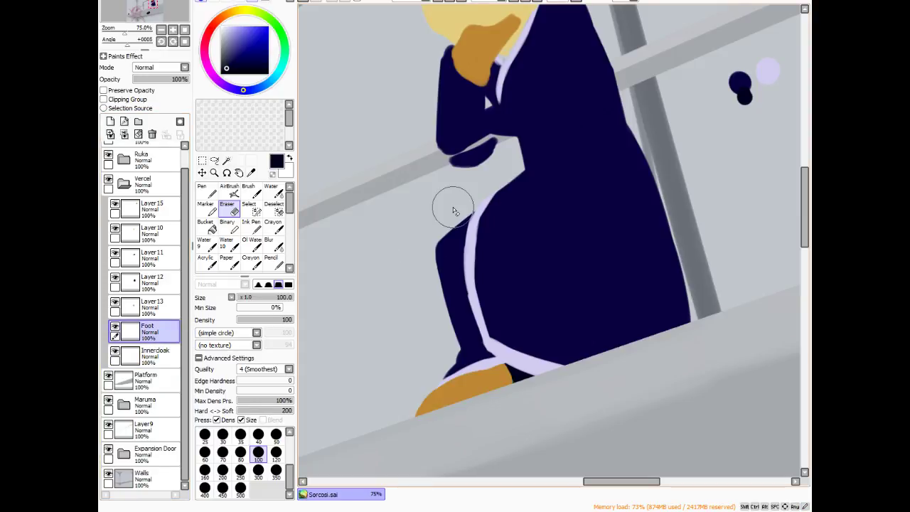
pyautogui.click(123, 311)
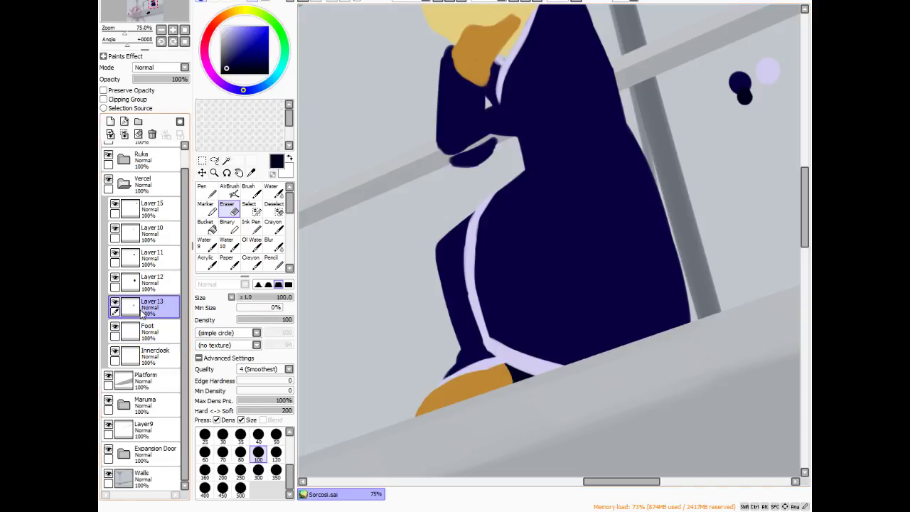
pyautogui.press('Return')
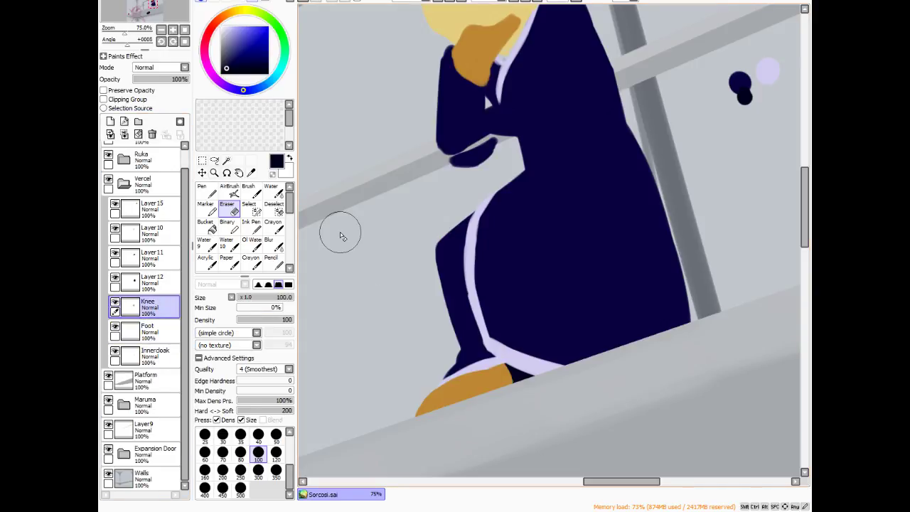
# - Rename Layer12 as Cloakbody and Layer11 as Arms
pyautogui.click(118, 283)
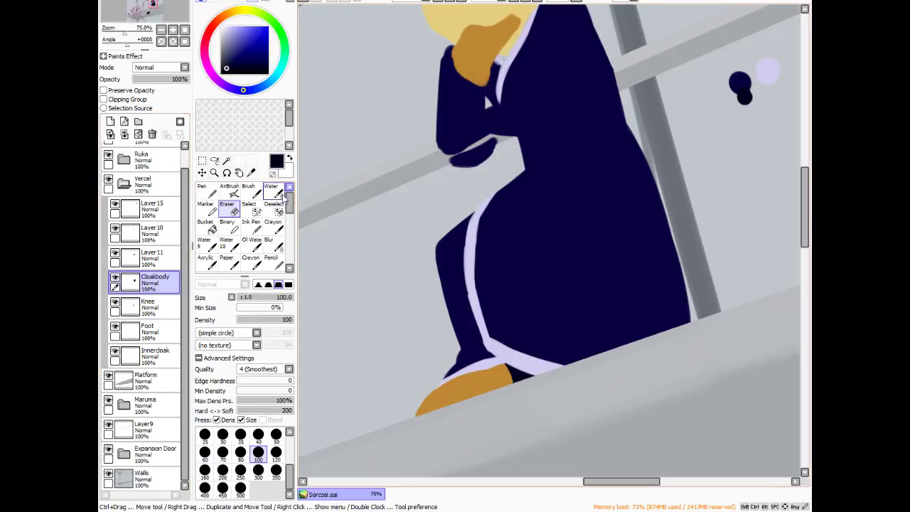
pyautogui.press('Return')
pyautogui.click(114, 253)
pyautogui.click(114, 256)
pyautogui.click(149, 263)
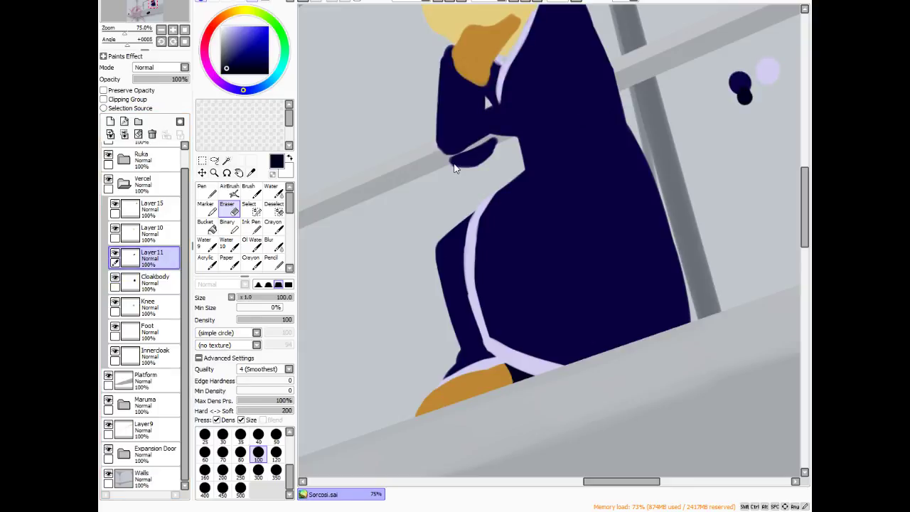
pyautogui.write('Arms')
pyautogui.press('Return')
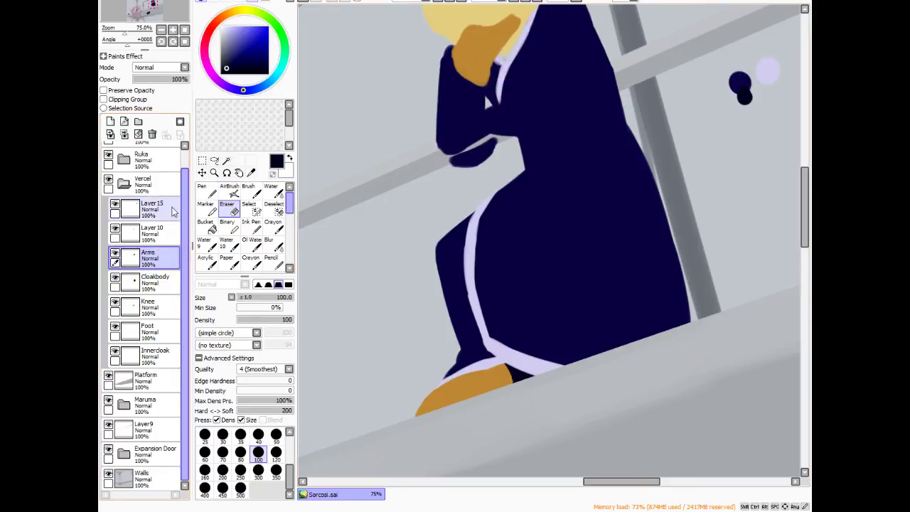
# - Check what Layer10 contains by toggling its visibility, and give it a name starting with "BasecoatH"
pyautogui.click(115, 229)
pyautogui.click(115, 228)
pyautogui.scroll(-3, 518, 294)
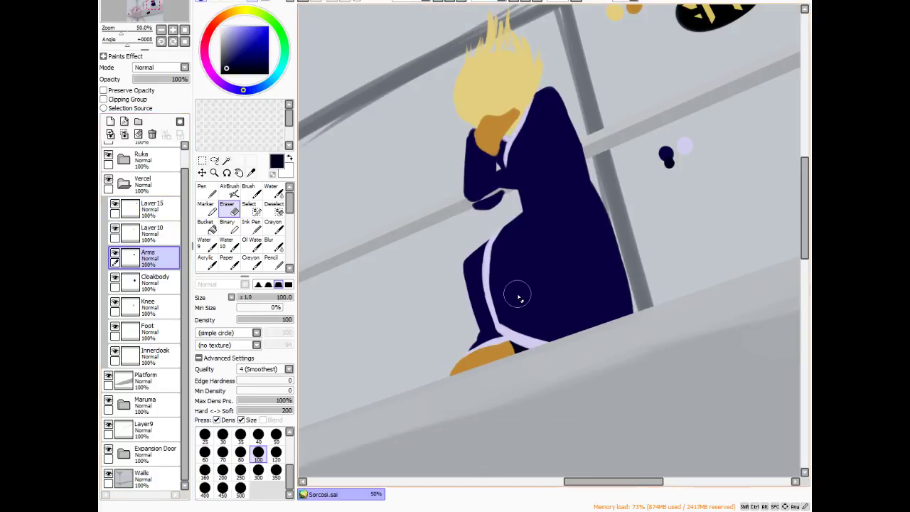
pyautogui.click(152, 234)
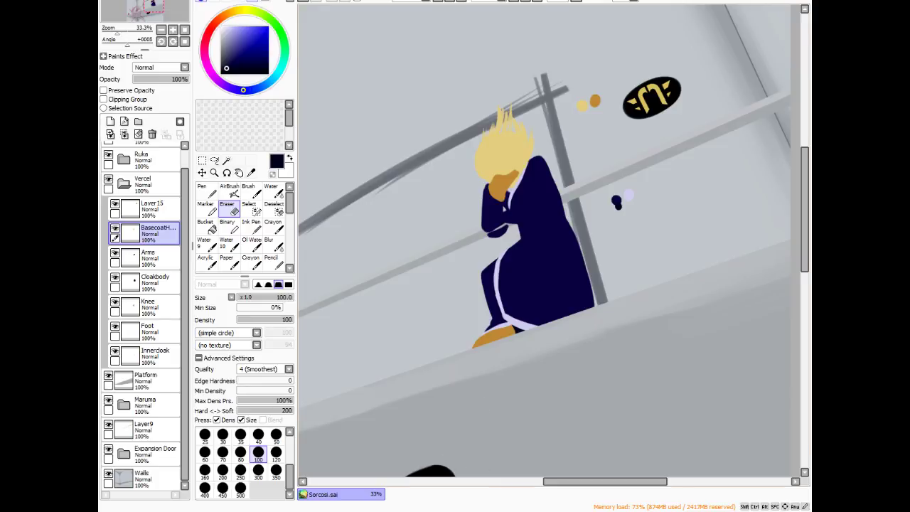
# - Paint a thin dark shadow at the ankle just above the foot's lavender trim on the Knee layer with the Brush at size 16
pyautogui.click(150, 307)
pyautogui.scroll(4, 458, 297)
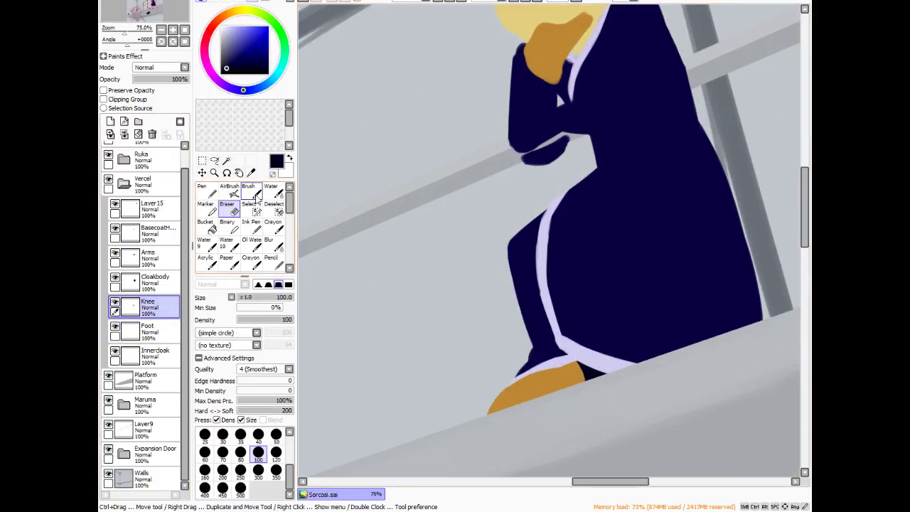
pyautogui.click(248, 190)
pyautogui.scroll(-1, 370, 238)
pyautogui.scroll(1, 535, 245)
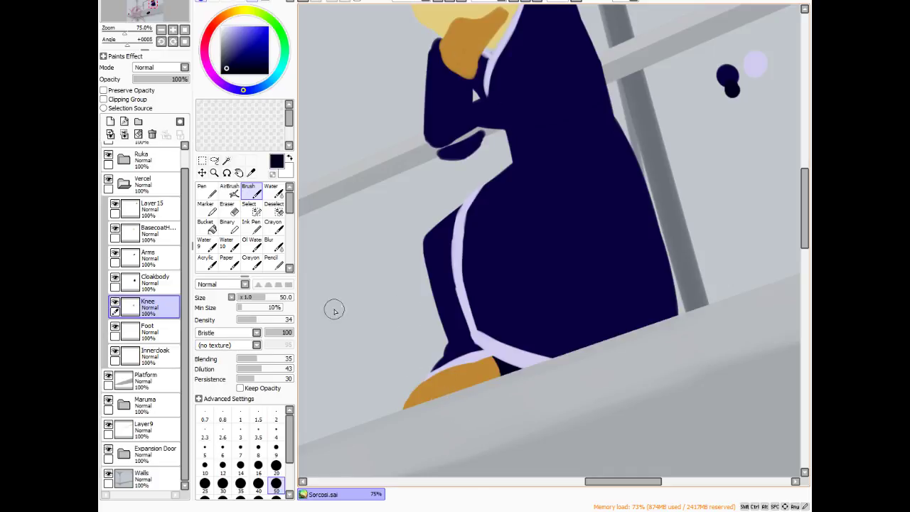
pyautogui.hotkey('alt', 'space')
pyautogui.moveTo(563, 212); pyautogui.dragTo(597, 185)
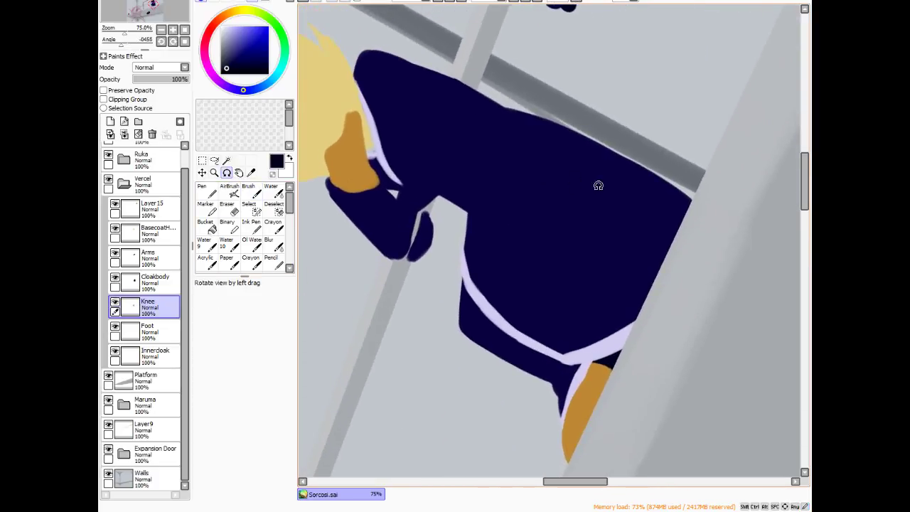
pyautogui.moveTo(798, 167); pyautogui.dragTo(798, 186)
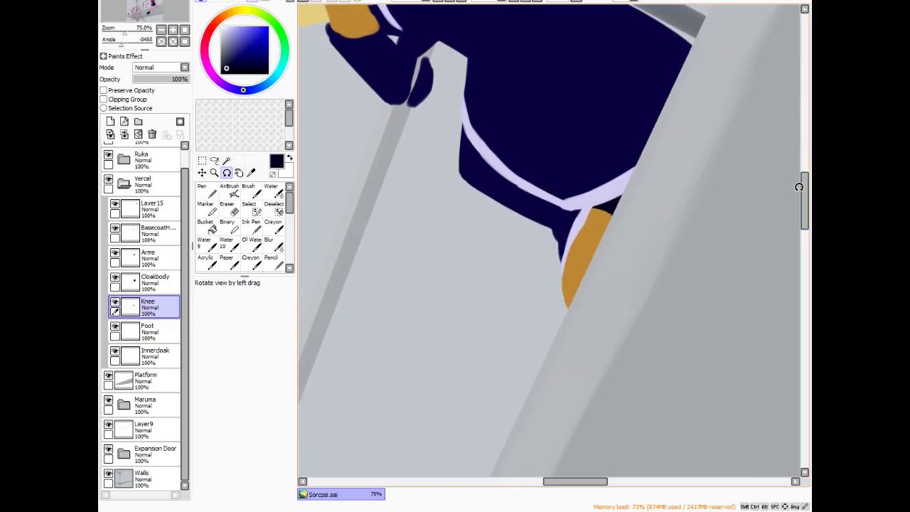
pyautogui.scroll(2, 689, 223)
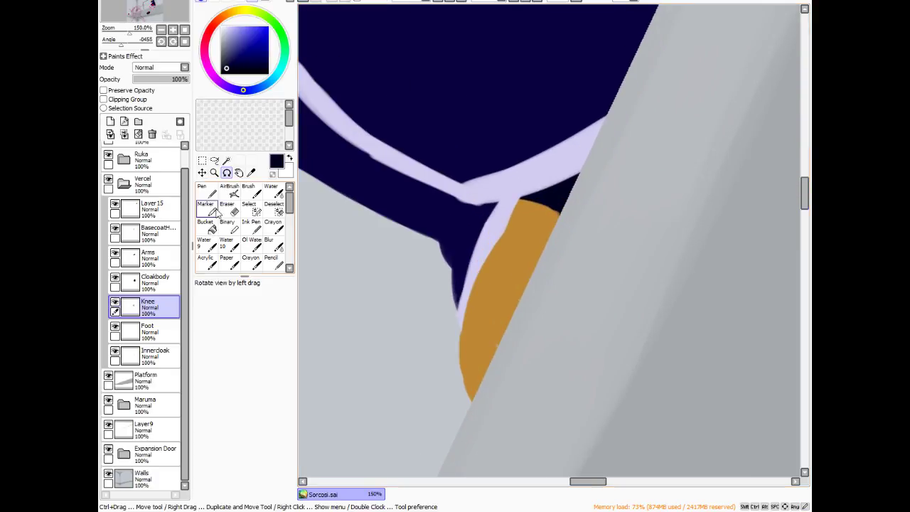
pyautogui.press('b')
pyautogui.press('[')
pyautogui.press('[')
pyautogui.press('[')
pyautogui.press('[')
pyautogui.press('[')
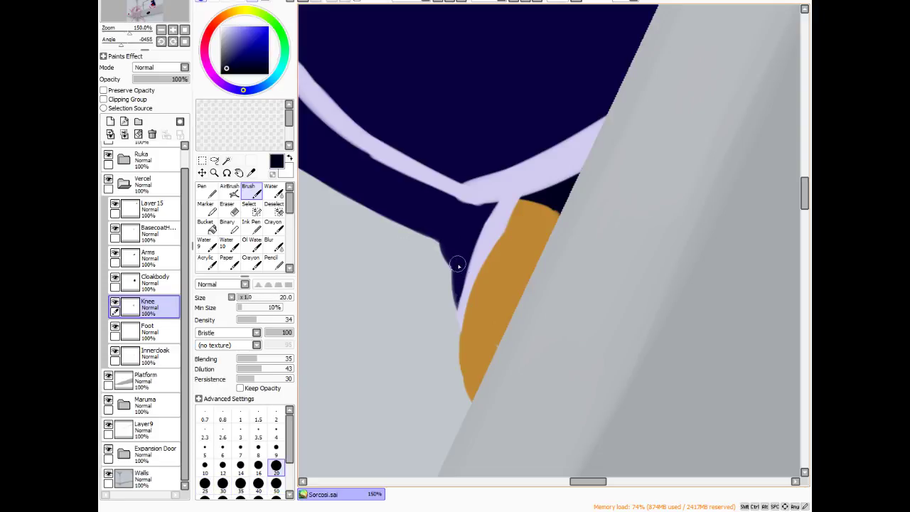
pyautogui.press('[')
pyautogui.moveTo(452, 257); pyautogui.dragTo(455, 266)
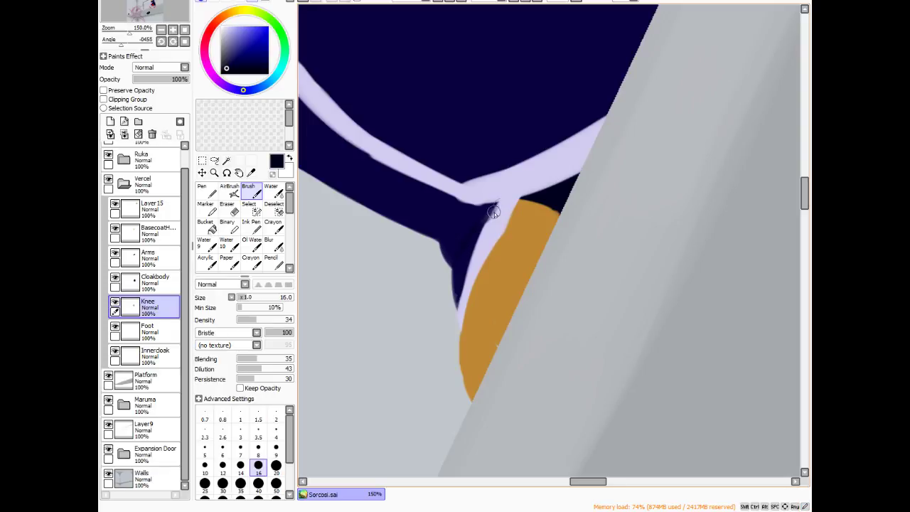
# - Paint dark navy fold lines across the ankle above the orange foot on the Knee layer with the AirBrush at size 35
pyautogui.click(229, 190)
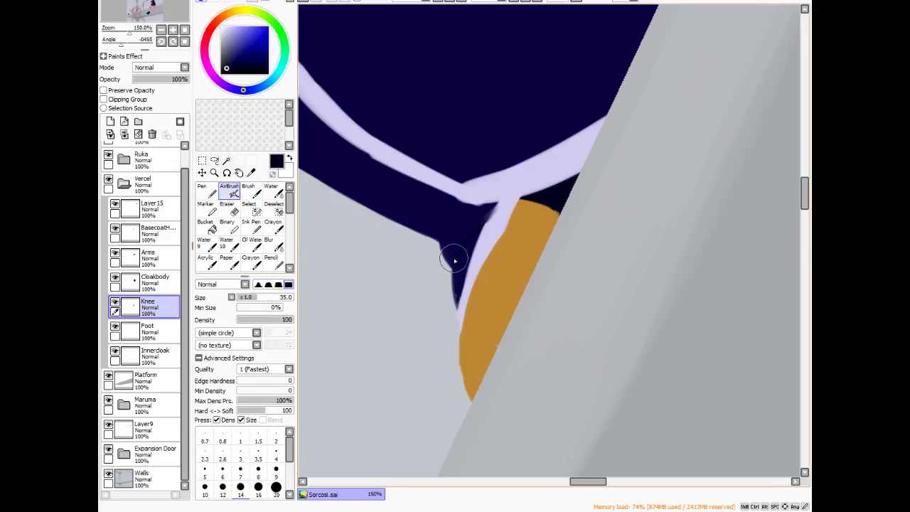
pyautogui.moveTo(469, 236)
pyautogui.mouseDown()
pyautogui.moveTo(451, 254)
pyautogui.moveTo(482, 228)
pyautogui.moveTo(455, 239)
pyautogui.moveTo(508, 206)
pyautogui.moveTo(447, 227)
pyautogui.mouseUp()
pyautogui.keyDown('alt'); pyautogui.click(505, 183); pyautogui.keyUp('alt')
pyautogui.moveTo(505, 182)
pyautogui.mouseDown()
pyautogui.moveTo(489, 232)
pyautogui.moveTo(494, 203)
pyautogui.moveTo(493, 223)
pyautogui.moveTo(469, 219)
pyautogui.mouseUp()
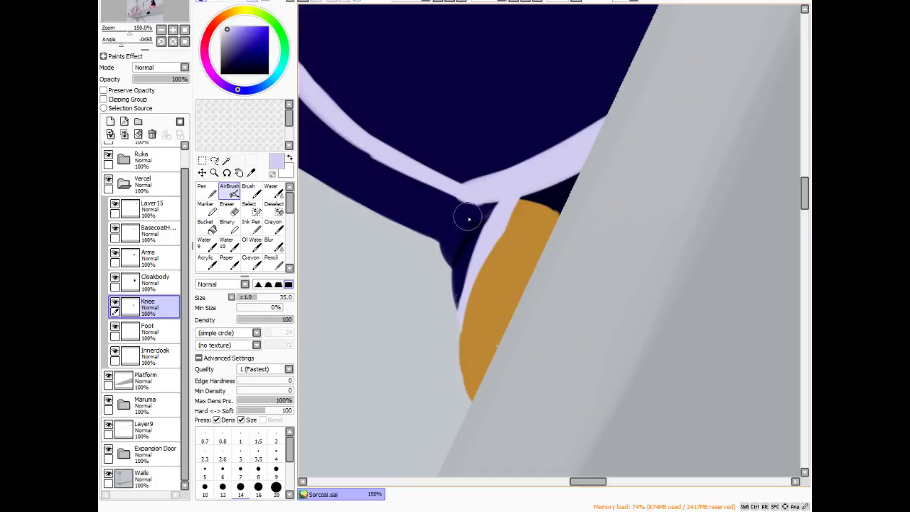
pyautogui.keyDown('alt'); pyautogui.click(465, 245); pyautogui.keyUp('alt')
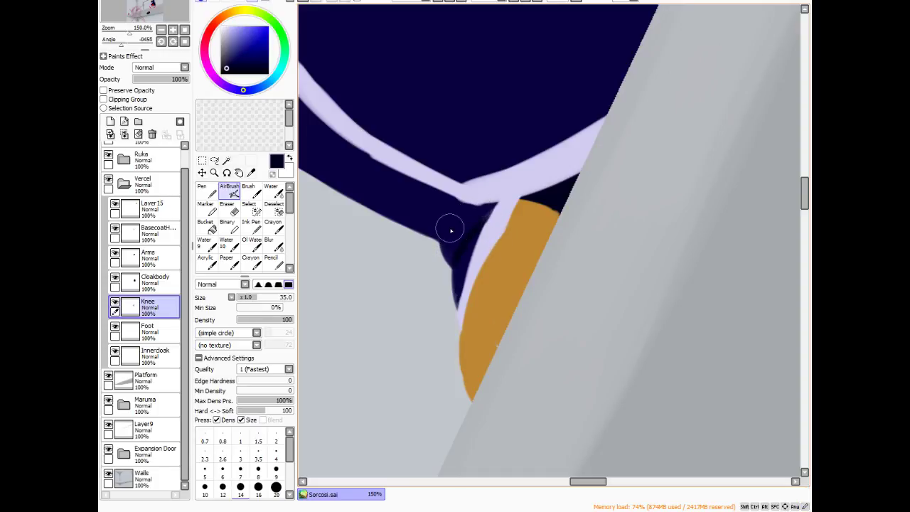
pyautogui.moveTo(451, 230)
pyautogui.mouseDown()
pyautogui.moveTo(459, 219)
pyautogui.moveTo(438, 239)
pyautogui.moveTo(473, 203)
pyautogui.moveTo(493, 215)
pyautogui.moveTo(481, 211)
pyautogui.moveTo(490, 198)
pyautogui.moveTo(487, 209)
pyautogui.mouseUp()
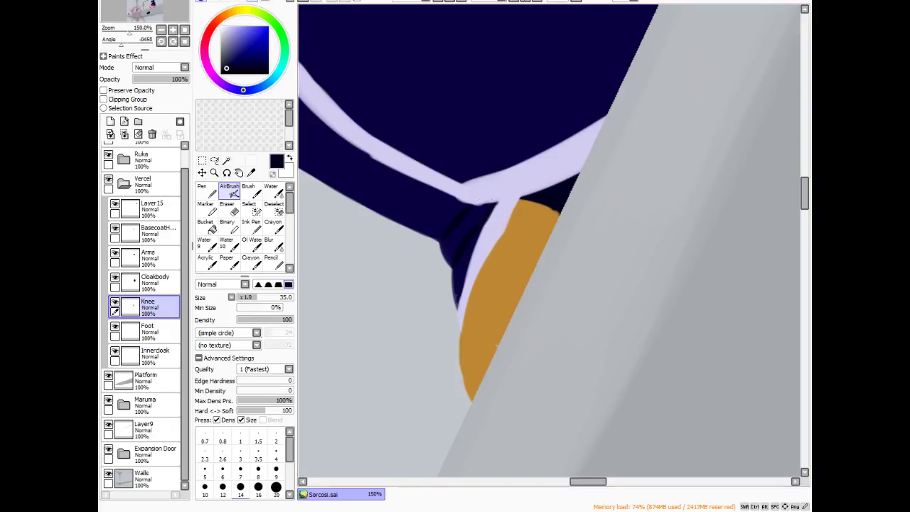
# - Reset the canvas rotation and paint a long dark shadow fold down the shin beside the lavender trim with the AirBrush at size 35
pyautogui.press('Home')
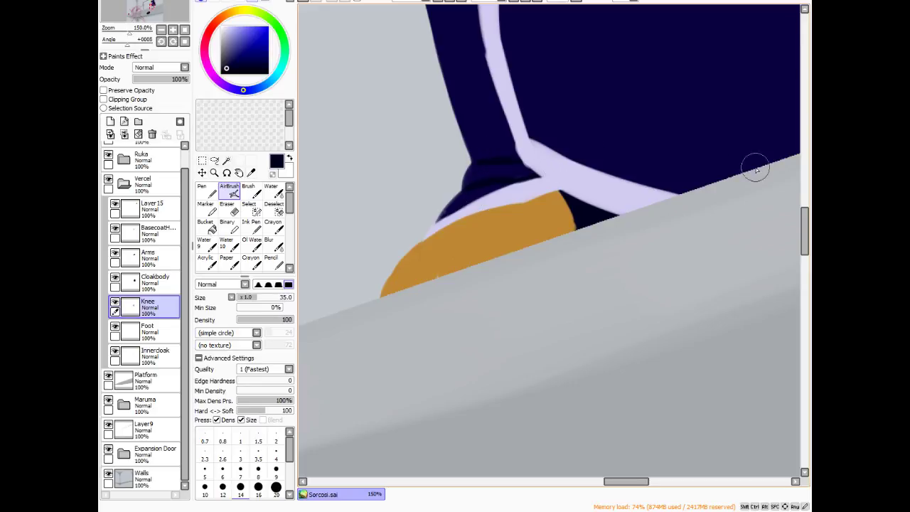
pyautogui.moveTo(804, 228); pyautogui.dragTo(805, 207)
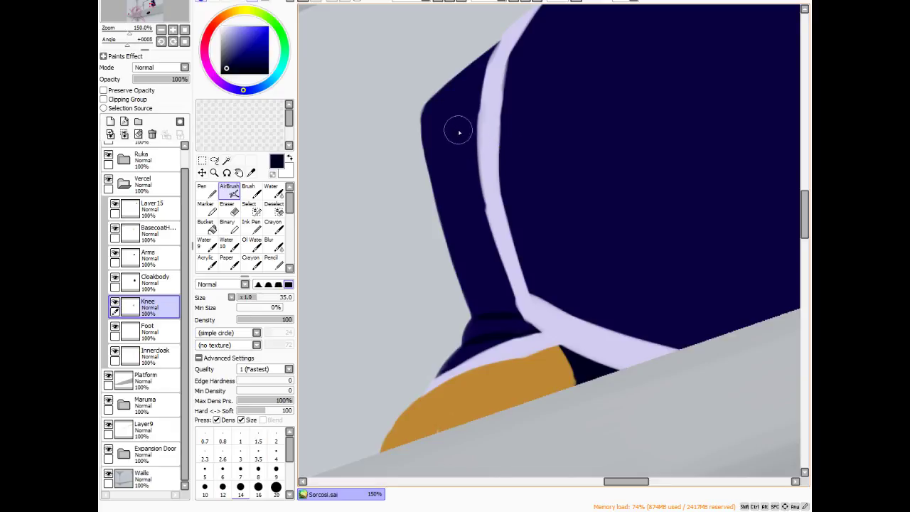
pyautogui.moveTo(462, 133)
pyautogui.mouseDown()
pyautogui.moveTo(449, 150)
pyautogui.moveTo(468, 134)
pyautogui.moveTo(450, 145)
pyautogui.moveTo(481, 138)
pyautogui.moveTo(460, 140)
pyautogui.moveTo(482, 148)
pyautogui.moveTo(464, 140)
pyautogui.moveTo(484, 164)
pyautogui.moveTo(469, 144)
pyautogui.moveTo(476, 210)
pyautogui.mouseUp()
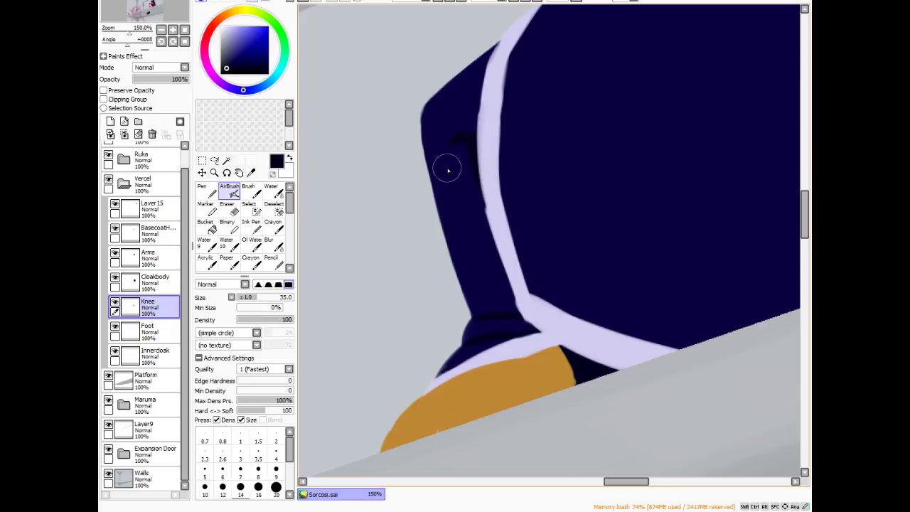
pyautogui.moveTo(452, 149); pyautogui.dragTo(459, 216)
pyautogui.moveTo(450, 147); pyautogui.dragTo(467, 249)
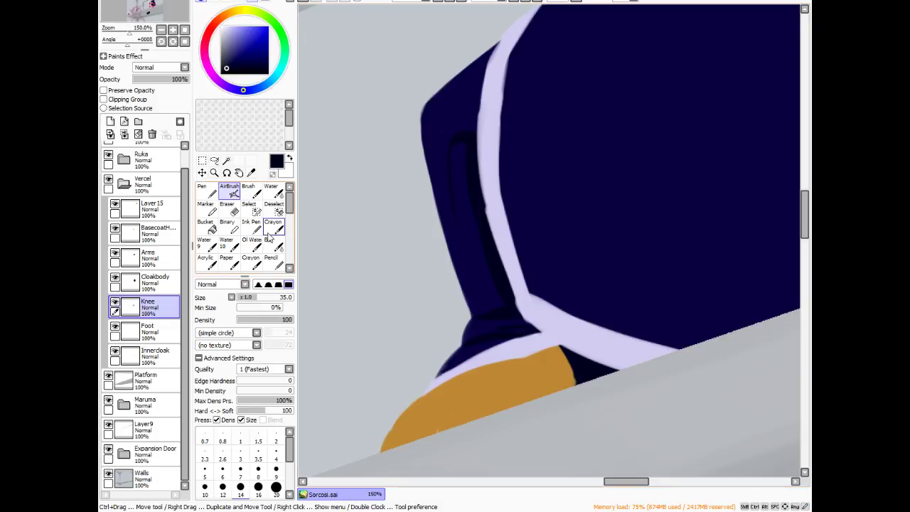
# - Soften the inner edge at the top of the shin's shadow fold with the Blur tool at size 10
pyautogui.click(248, 191)
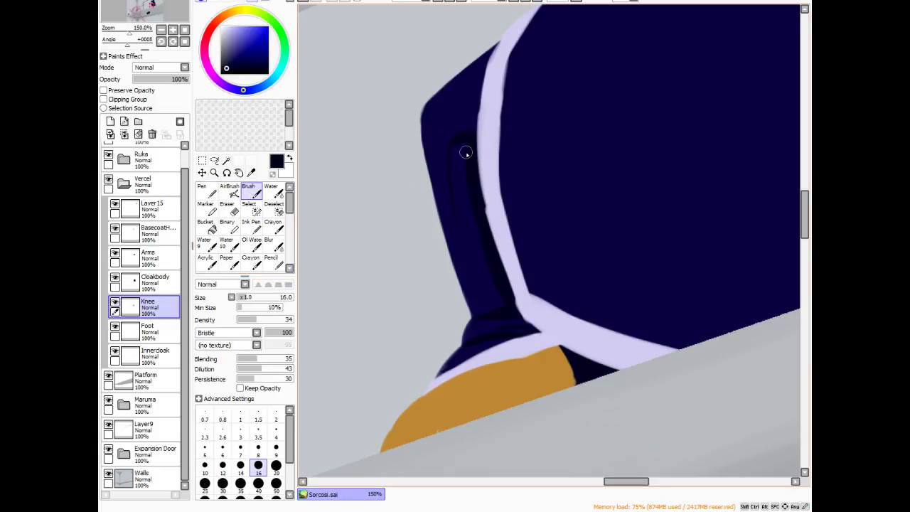
pyautogui.press('[')
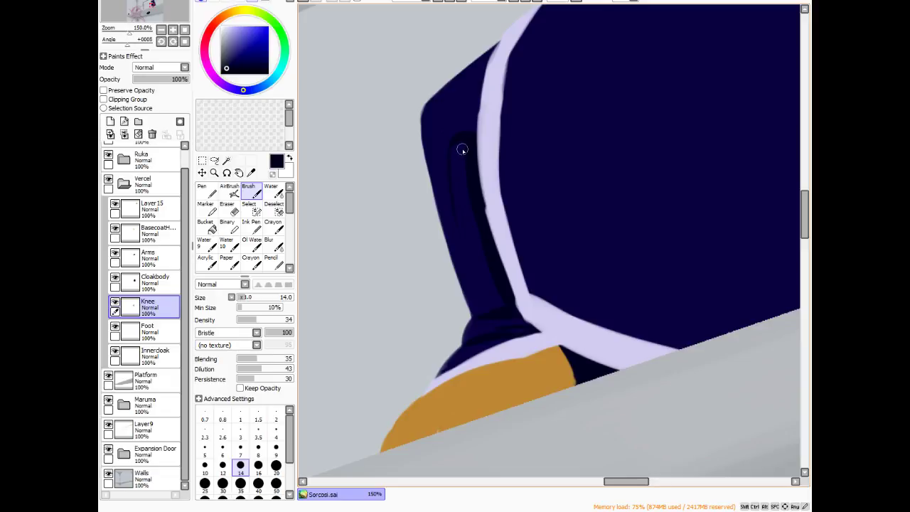
pyautogui.click(272, 244)
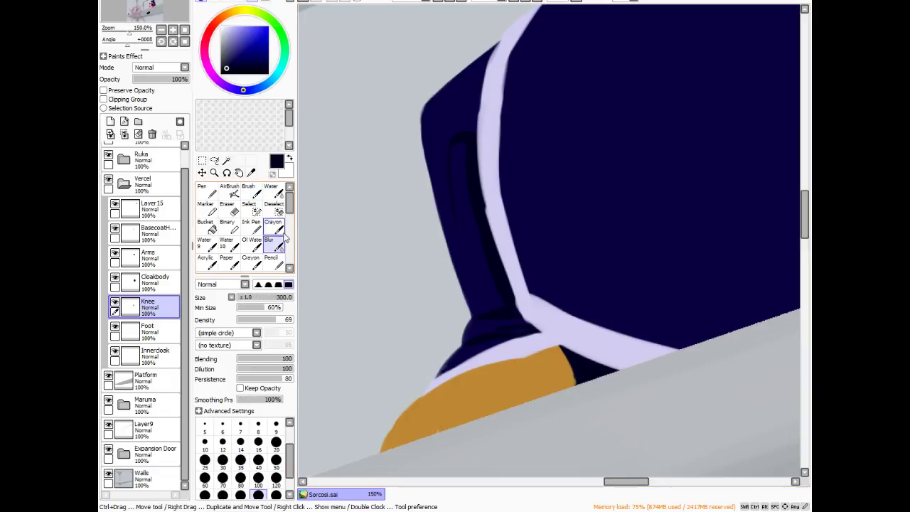
pyautogui.scroll(4, 458, 168)
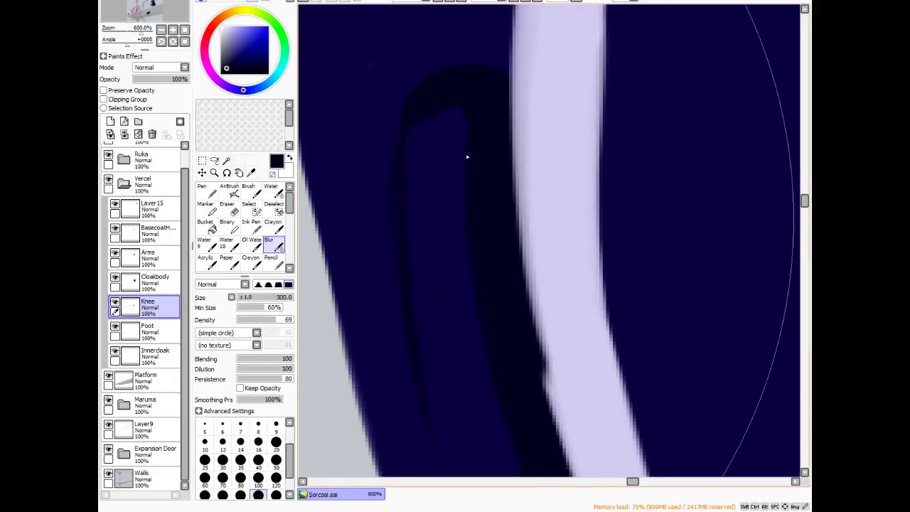
pyautogui.press('[')
pyautogui.press('[')
pyautogui.press('[')
pyautogui.press('[')
pyautogui.press('[')
pyautogui.press('[')
pyautogui.press('[')
pyautogui.press('[')
pyautogui.press('[')
pyautogui.press('[')
pyautogui.press('[')
pyautogui.press('[')
pyautogui.press('[')
pyautogui.press('[')
pyautogui.press('[')
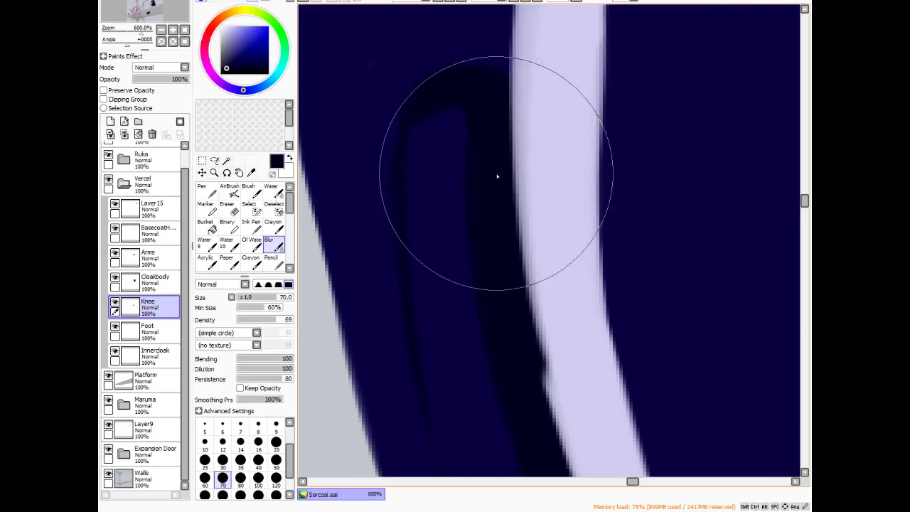
pyautogui.press('[')
pyautogui.press('[')
pyautogui.press('[')
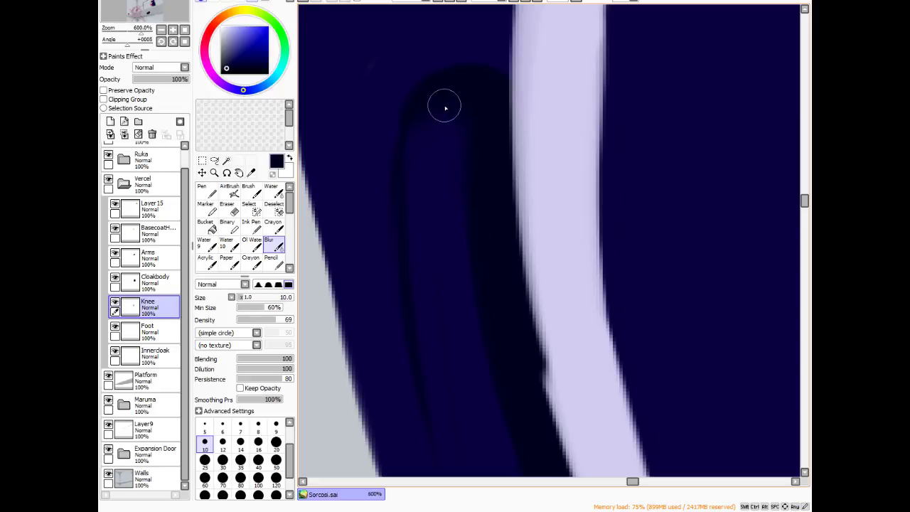
pyautogui.moveTo(443, 100); pyautogui.dragTo(441, 113)
# - Sample navy from the shin and blend the edges of its long shadow fold with the Brush at size 14
pyautogui.rightClick(437, 124)
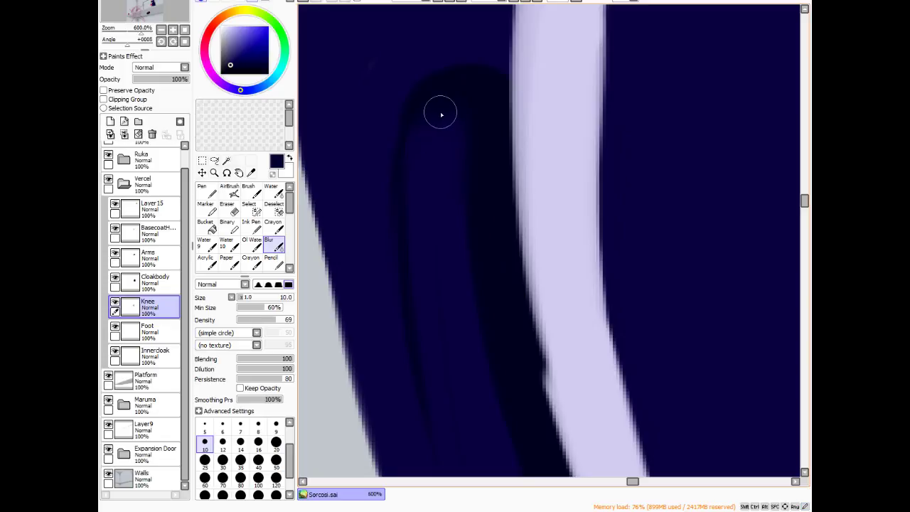
pyautogui.rightClick(435, 174)
pyautogui.rightClick(432, 136)
pyautogui.press('b')
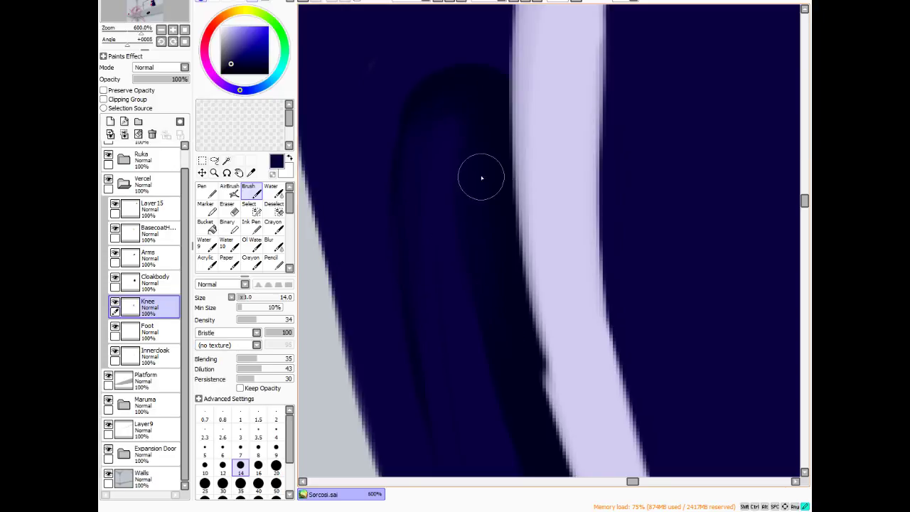
pyautogui.scroll(-2, 574, 185)
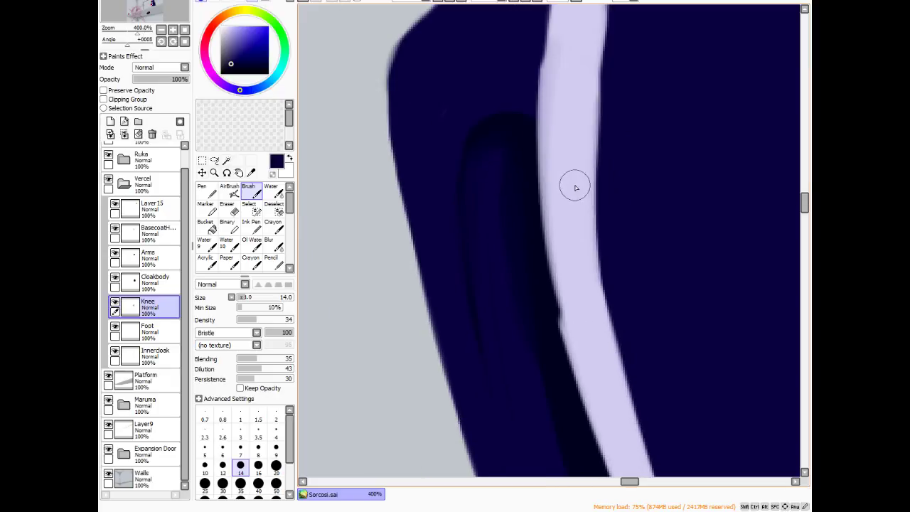
pyautogui.scroll(-1, 438, 114)
pyautogui.scroll(1, 506, 157)
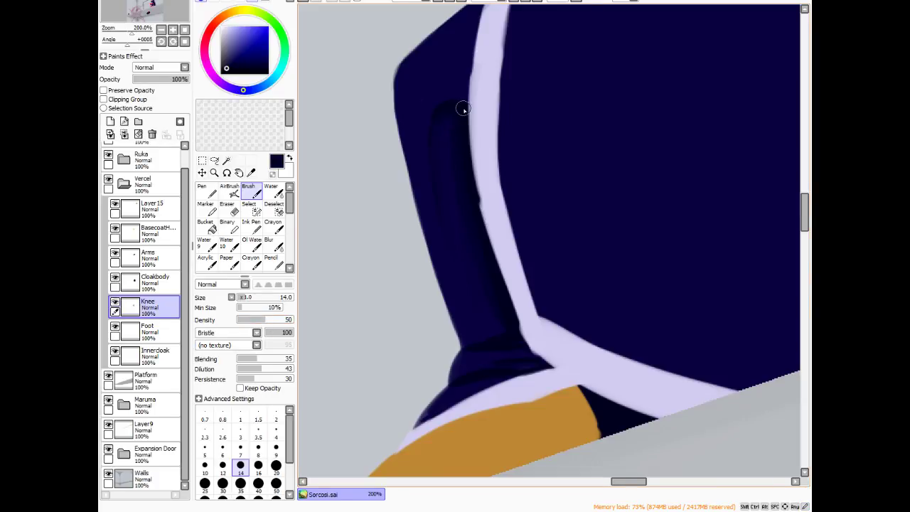
# - Sample the dark shadow colour and deepen the upper end of the shin fold with the Brush at density 50
pyautogui.keyDown('alt'); pyautogui.click(446, 113); pyautogui.keyUp('alt')
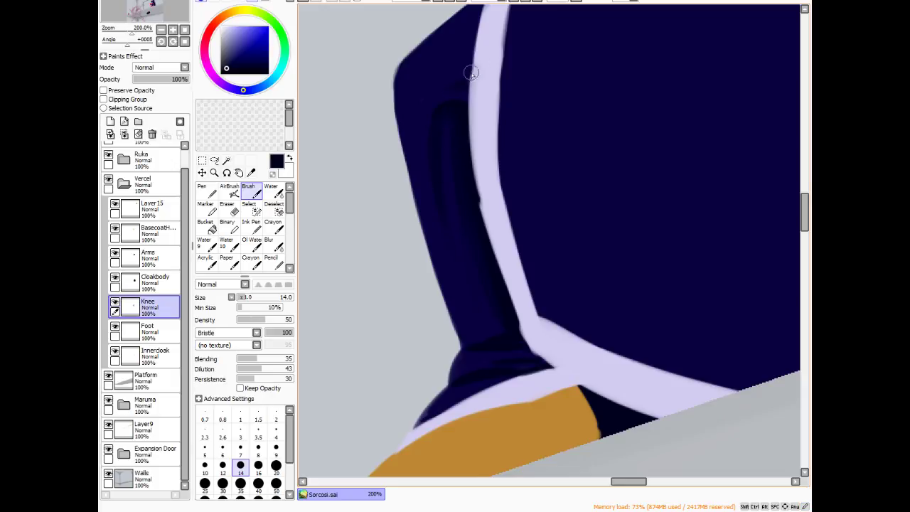
pyautogui.moveTo(444, 123); pyautogui.dragTo(473, 102)
# - Paint dark navy along the ankle's outer tip above the lavender trim with the Brush at size 14
pyautogui.scroll(-2, 507, 275)
pyautogui.scroll(5, 500, 291)
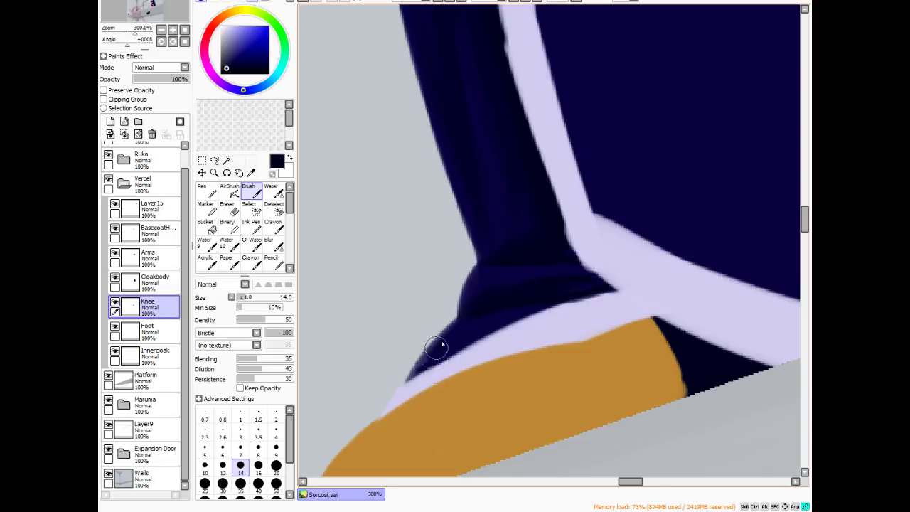
pyautogui.moveTo(446, 334); pyautogui.dragTo(418, 362)
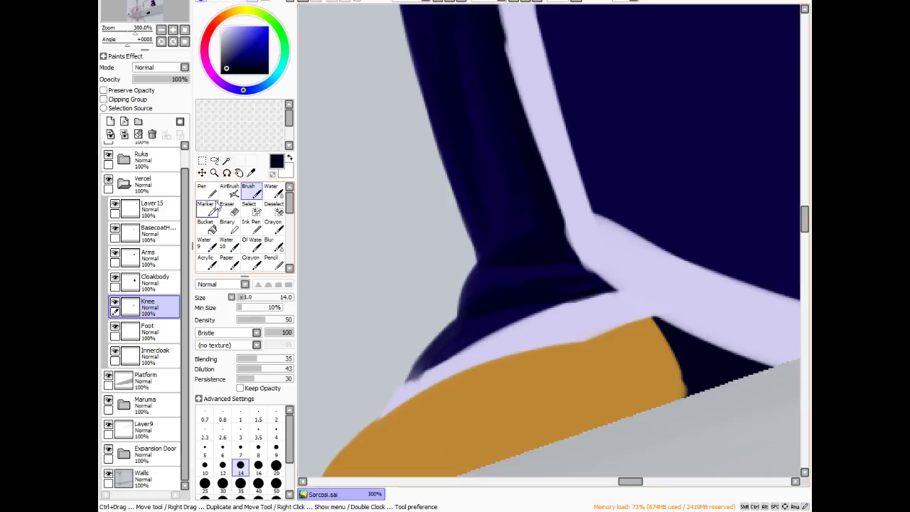
# - Clean up the ankle's outer edge near the tip of the lavender trim with the Eraser
pyautogui.press('e')
pyautogui.press('[')
pyautogui.press('[')
pyautogui.press('[')
pyautogui.press('[')
pyautogui.press('[')
pyautogui.press('[')
pyautogui.press('[')
pyautogui.press('[')
pyautogui.press('[')
pyautogui.press('[')
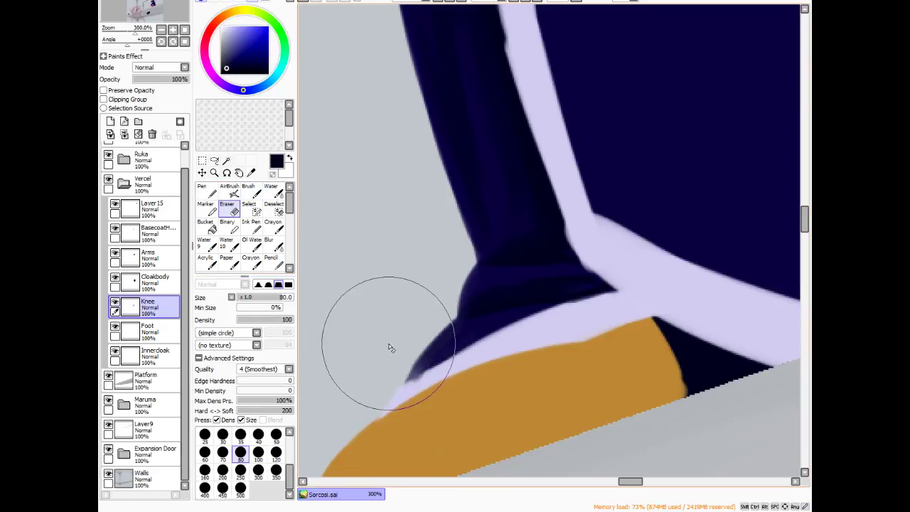
pyautogui.moveTo(400, 365); pyautogui.dragTo(407, 359)
# - Sample the trim's lavender and repaint its edge below the ankle tip with the AirBrush at size 16
pyautogui.keyDown('alt'); pyautogui.click(524, 330); pyautogui.keyUp('alt')
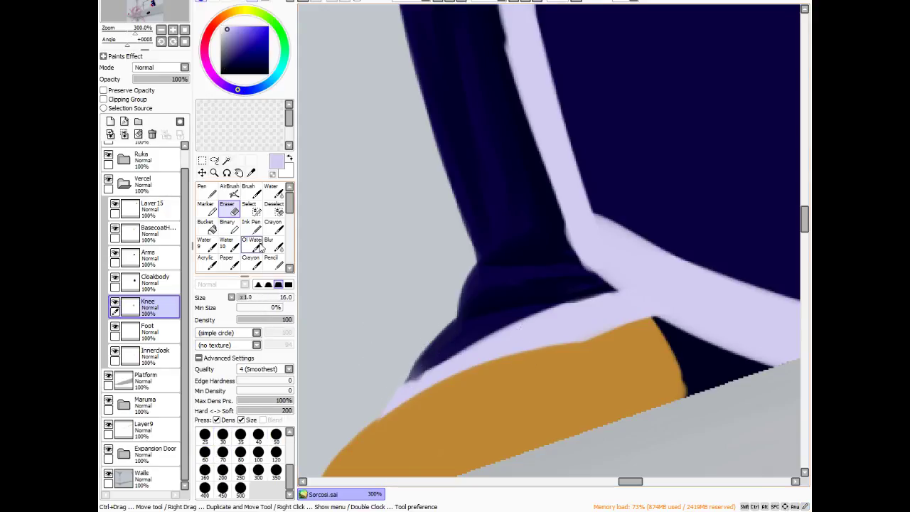
pyautogui.press('v')
pyautogui.press('[')
pyautogui.press('[')
pyautogui.press('[')
pyautogui.press('[')
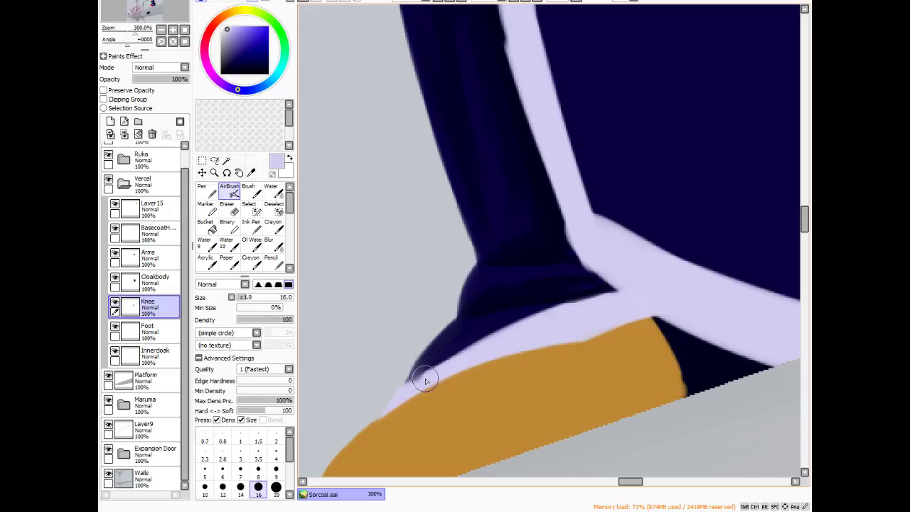
pyautogui.moveTo(420, 383)
pyautogui.mouseDown()
pyautogui.moveTo(440, 359)
pyautogui.moveTo(434, 366)
pyautogui.mouseUp()
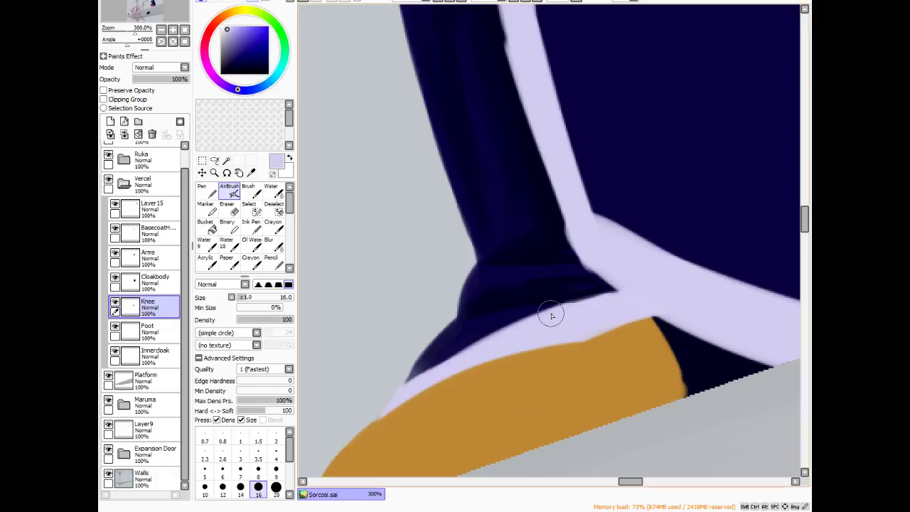
# - Sample the fold's dark navy and darken the ankle just above the lavender trim with the Brush at size 14
pyautogui.scroll(-3, 548, 314)
pyautogui.scroll(1, 560, 357)
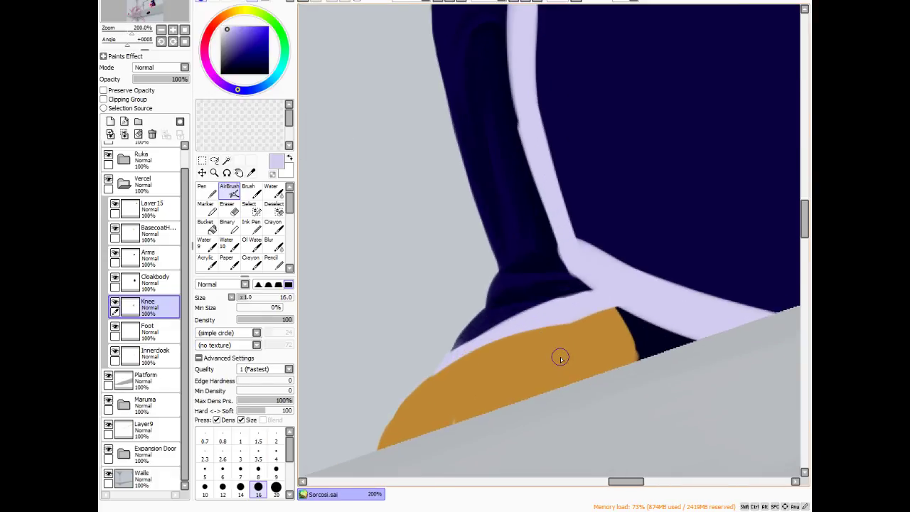
pyautogui.click(250, 187)
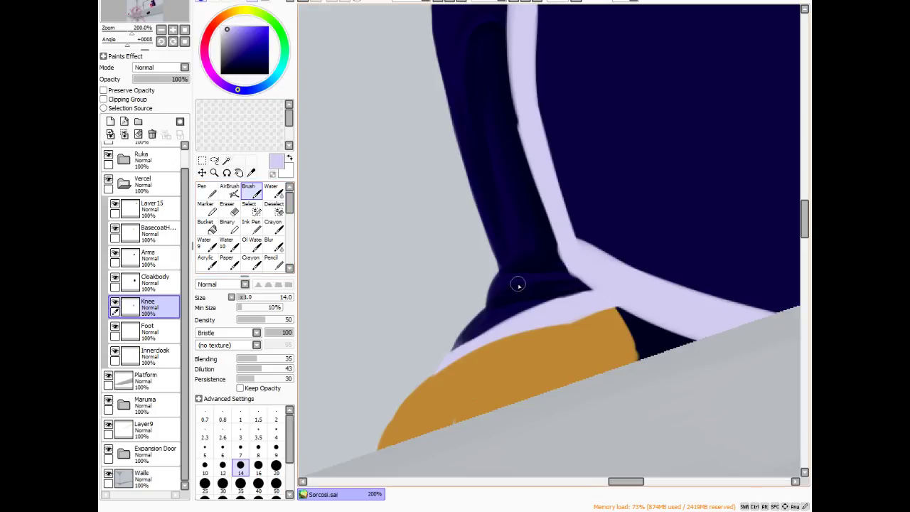
pyautogui.moveTo(531, 298); pyautogui.dragTo(498, 313)
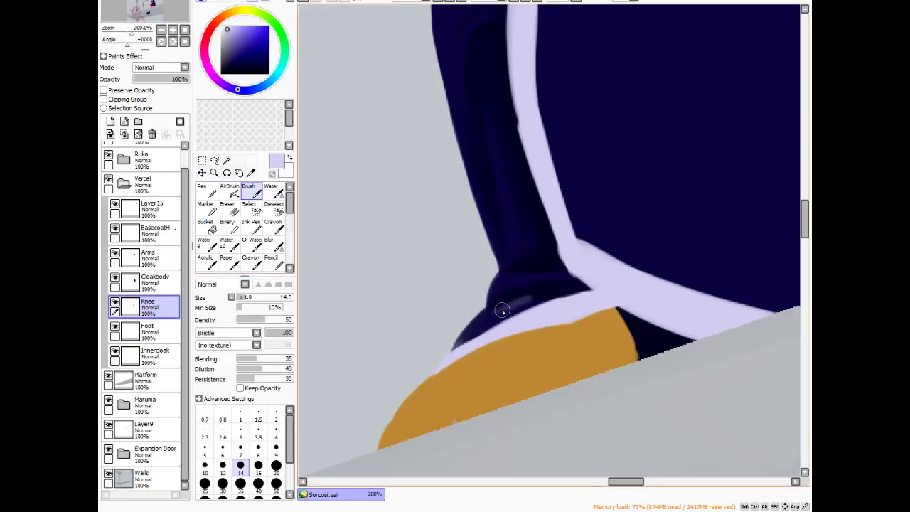
pyautogui.hotkey('ctrl', 'z')
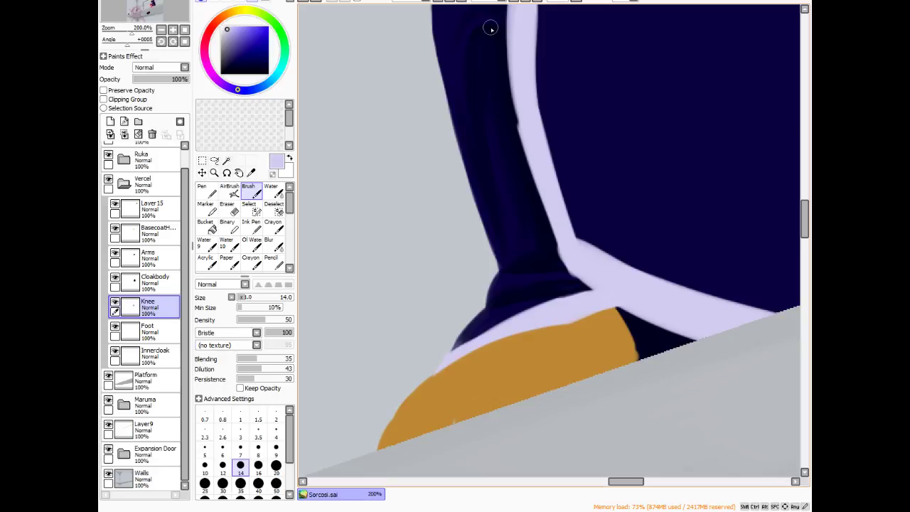
pyautogui.keyDown('alt'); pyautogui.click(490, 27); pyautogui.keyUp('alt')
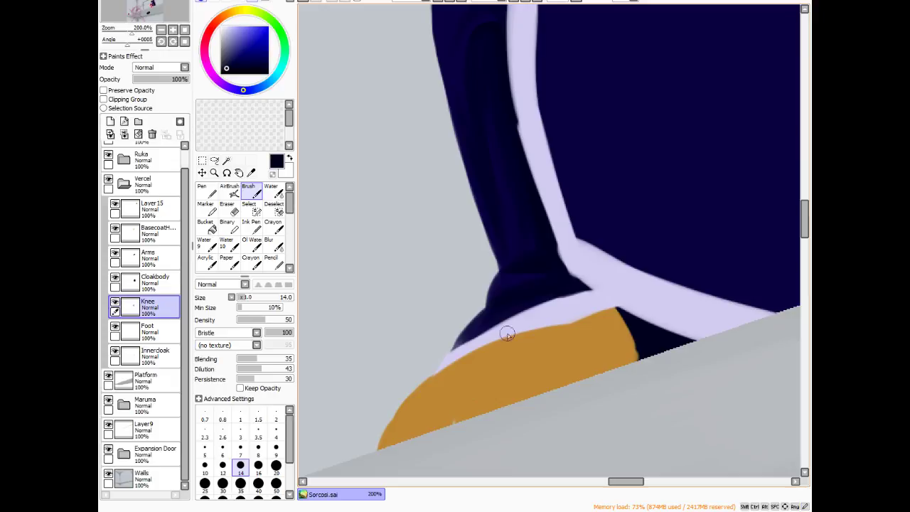
# - Choose a lighter navy based on the shin's colour and paint a thin highlight down the middle of the shin
pyautogui.keyDown('alt'); pyautogui.click(517, 181); pyautogui.keyUp('alt')
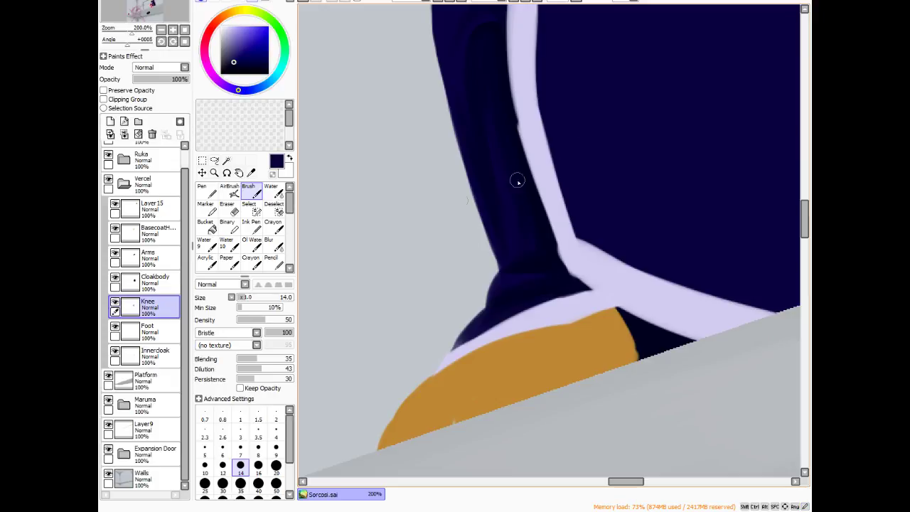
pyautogui.click(233, 52)
pyautogui.click(237, 53)
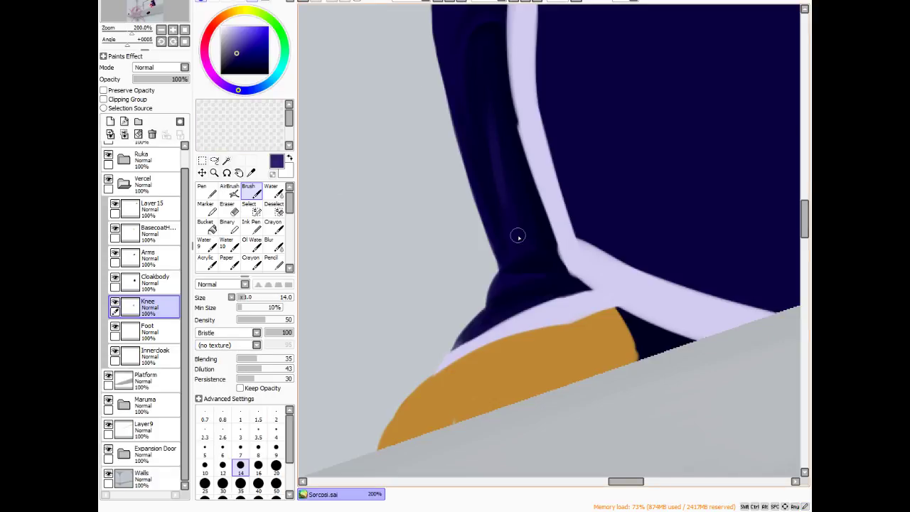
# - Paint lighter navy highlights along the shin's outer edge and around the knee with the Brush at size 14
pyautogui.scroll(4, 524, 97)
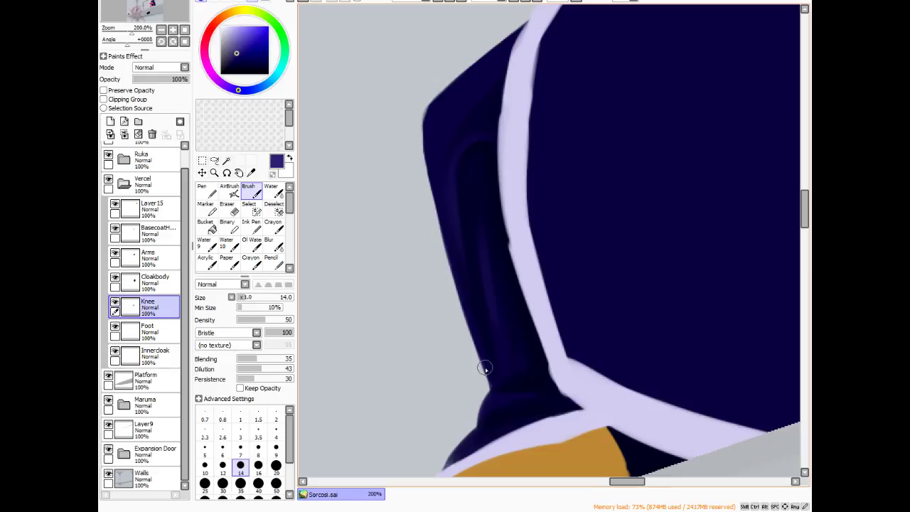
pyautogui.moveTo(451, 245)
pyautogui.mouseDown()
pyautogui.moveTo(490, 386)
pyautogui.moveTo(465, 307)
pyautogui.mouseUp()
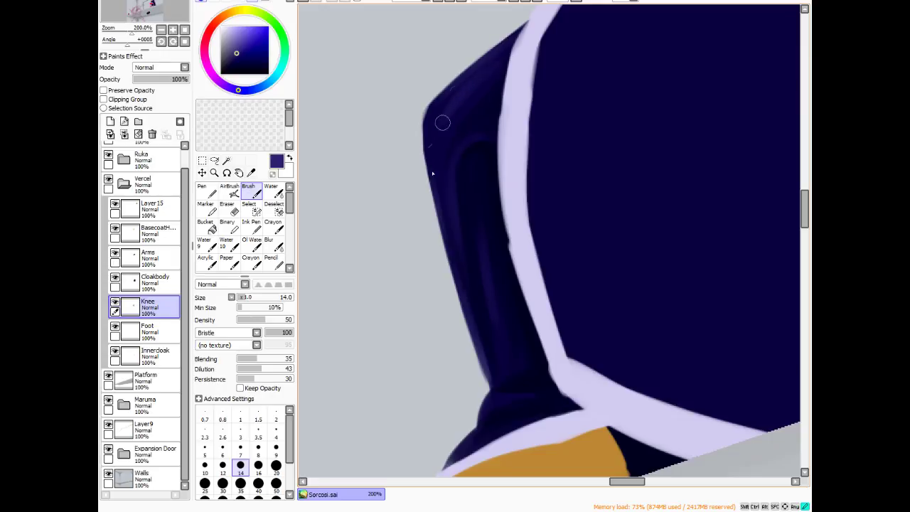
pyautogui.moveTo(431, 102); pyautogui.dragTo(431, 159)
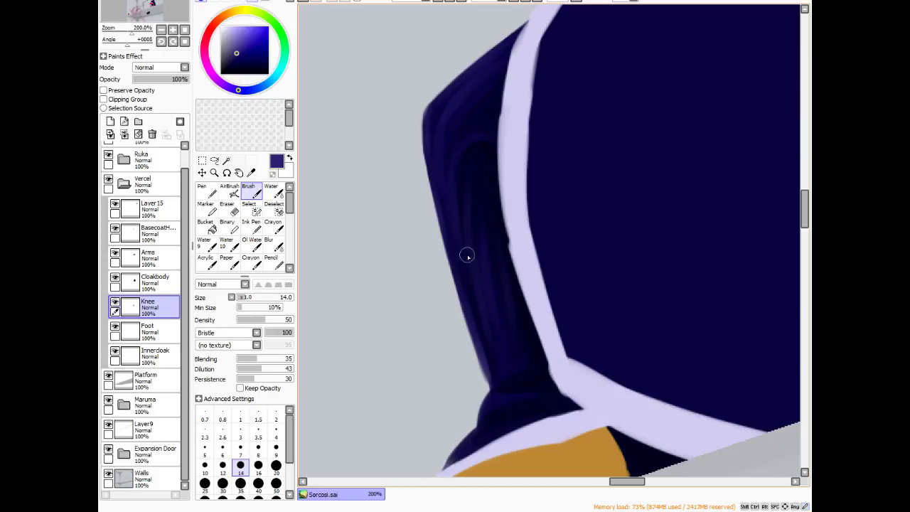
# - Paint lighter navy highlights across the ankle folds and up the lower shin with the Brush at size 14
pyautogui.scroll(-2, 469, 284)
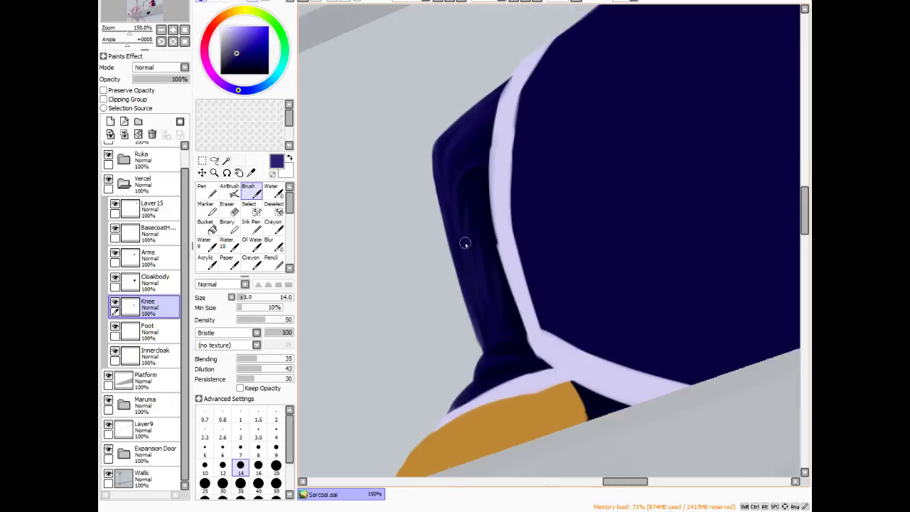
pyautogui.scroll(1, 497, 358)
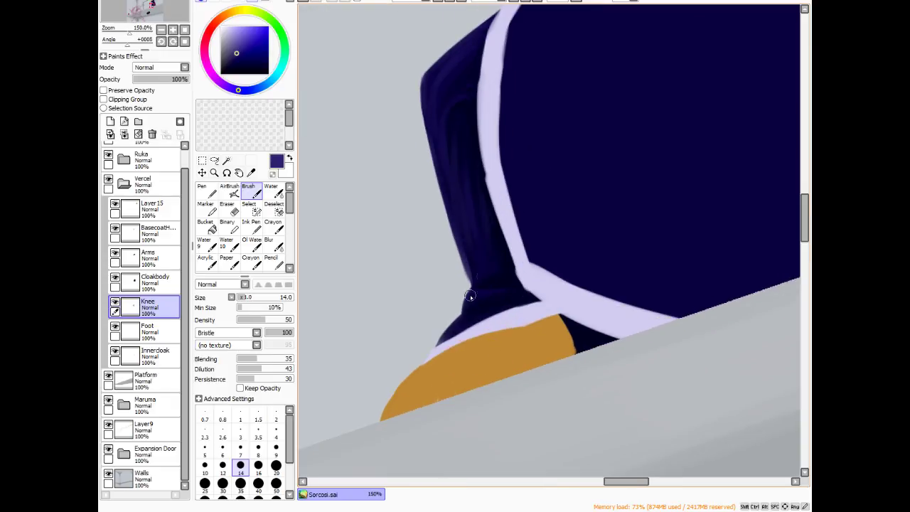
pyautogui.moveTo(469, 299); pyautogui.dragTo(533, 288)
pyautogui.scroll(3, 504, 336)
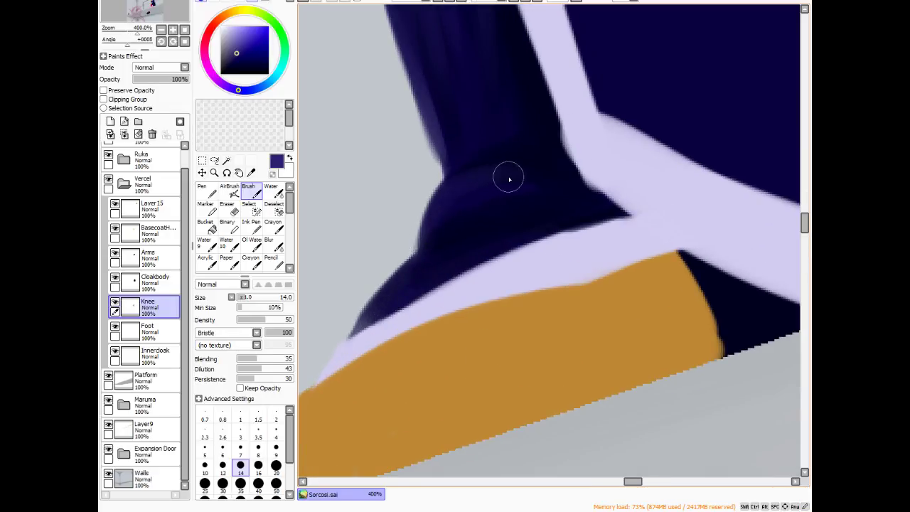
pyautogui.moveTo(493, 223)
pyautogui.mouseDown()
pyautogui.moveTo(429, 280)
pyautogui.moveTo(424, 265)
pyautogui.moveTo(500, 233)
pyautogui.moveTo(405, 288)
pyautogui.moveTo(524, 226)
pyautogui.moveTo(402, 285)
pyautogui.moveTo(554, 208)
pyautogui.moveTo(452, 254)
pyautogui.moveTo(609, 203)
pyautogui.moveTo(457, 207)
pyautogui.mouseUp()
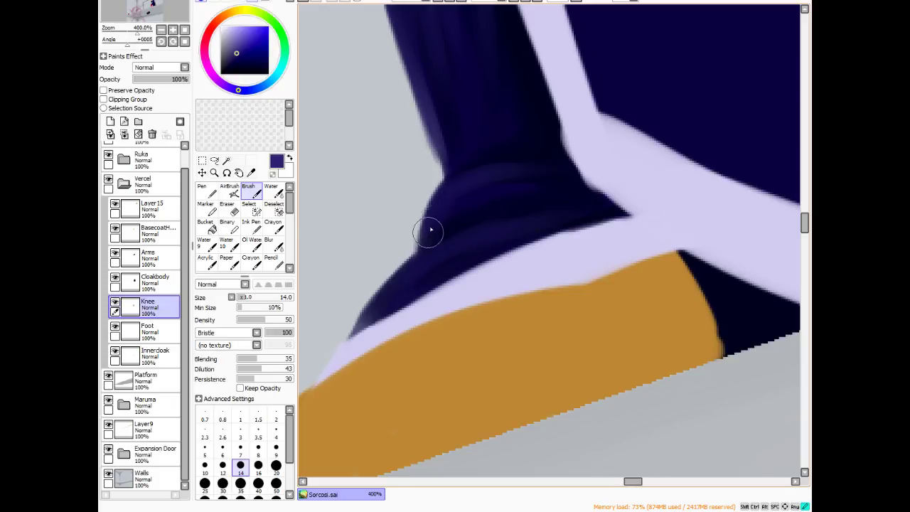
pyautogui.moveTo(430, 125)
pyautogui.mouseDown()
pyautogui.moveTo(447, 188)
pyautogui.moveTo(425, 82)
pyautogui.moveTo(456, 175)
pyautogui.moveTo(432, 80)
pyautogui.moveTo(446, 149)
pyautogui.moveTo(435, 106)
pyautogui.moveTo(480, 184)
pyautogui.moveTo(457, 190)
pyautogui.moveTo(574, 161)
pyautogui.moveTo(467, 187)
pyautogui.moveTo(547, 155)
pyautogui.moveTo(522, 95)
pyautogui.moveTo(482, 133)
pyautogui.mouseUp()
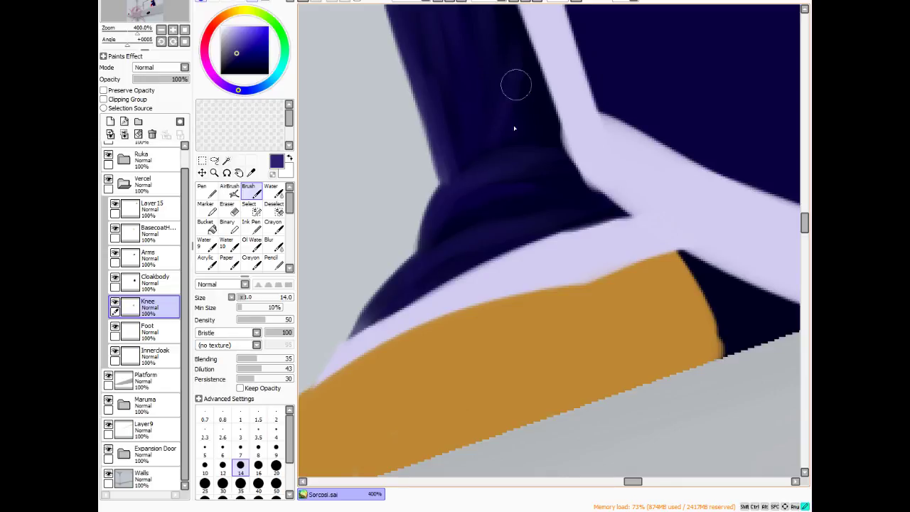
pyautogui.scroll(-6, 608, 126)
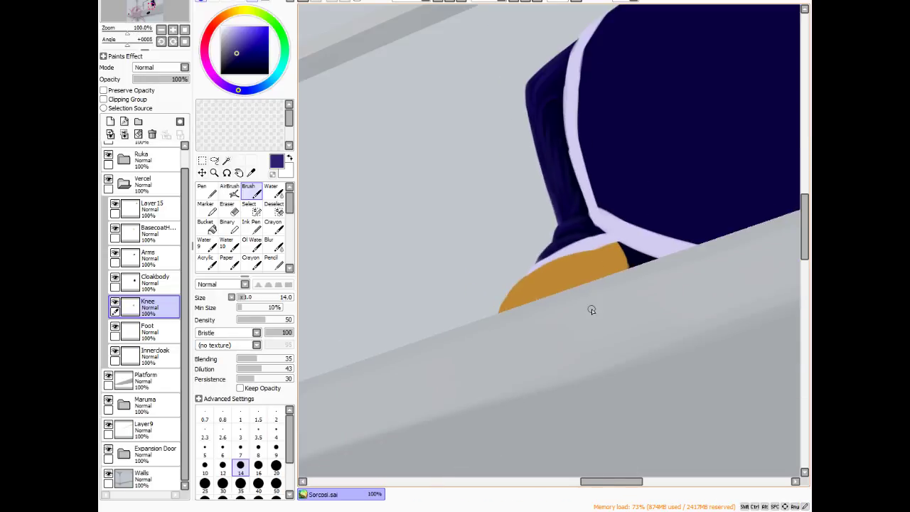
pyautogui.scroll(2, 641, 172)
pyautogui.scroll(1, 640, 172)
pyautogui.scroll(-3, 522, 134)
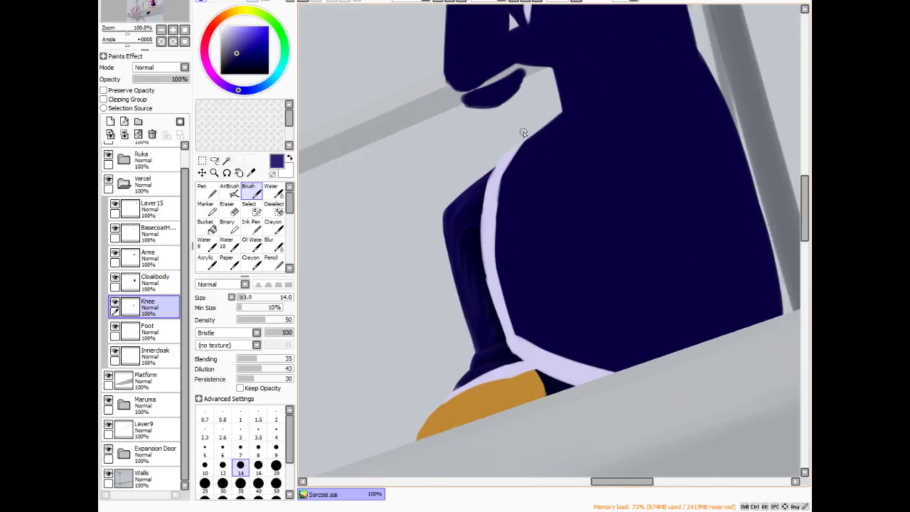
pyautogui.scroll(3, 460, 190)
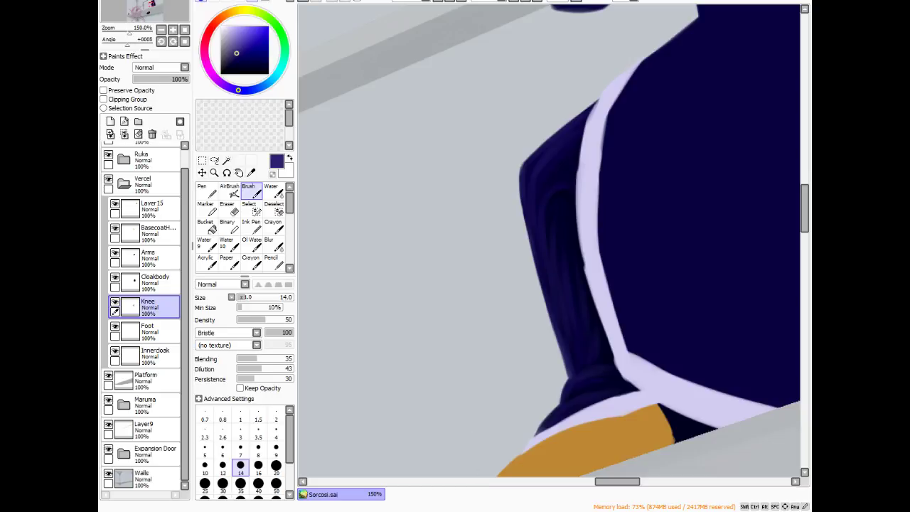
# - Add a lighter navy swatch beside the palette dots with the AirBrush at size 16 on the Arms layer
pyautogui.scroll(-2, 404, 306)
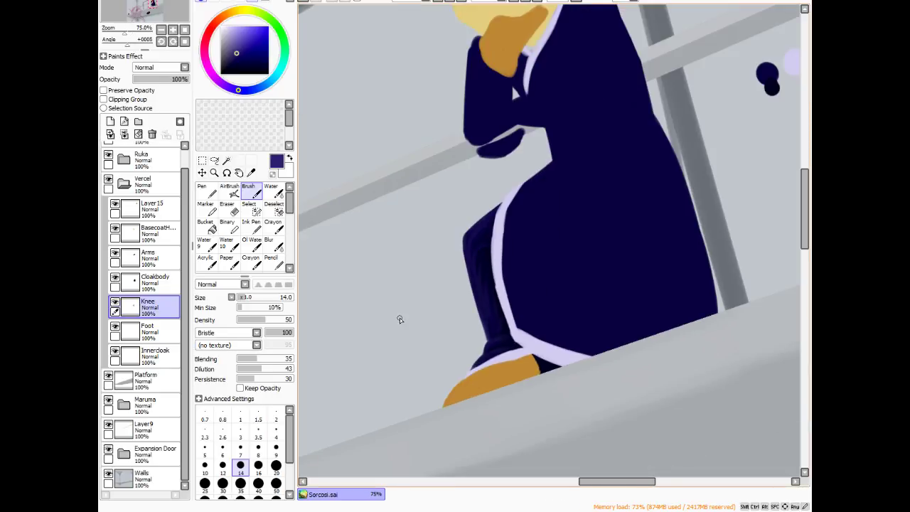
pyautogui.click(229, 191)
pyautogui.scroll(-1, 401, 256)
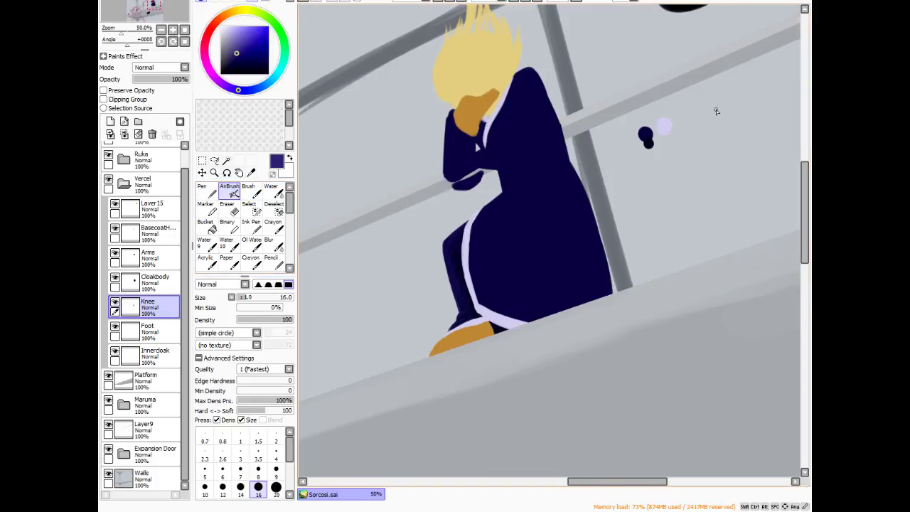
pyautogui.scroll(1, 716, 111)
pyautogui.click(121, 261)
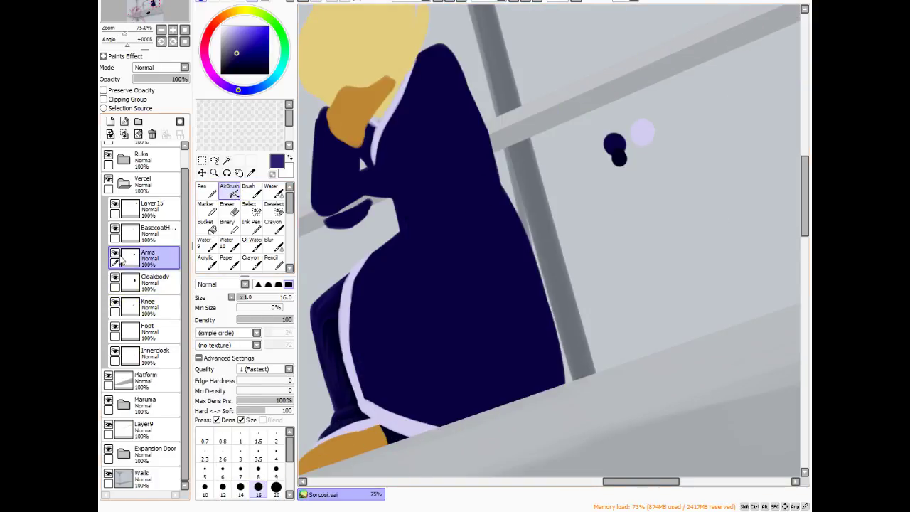
pyautogui.click(115, 254)
pyautogui.click(115, 254)
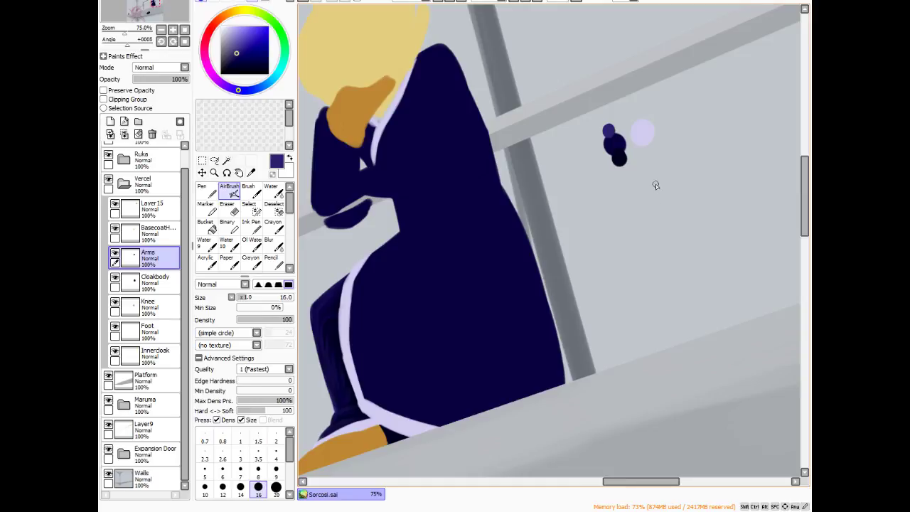
# - Make the Cloakbody layer active and set the Brush to size 50
pyautogui.click(249, 188)
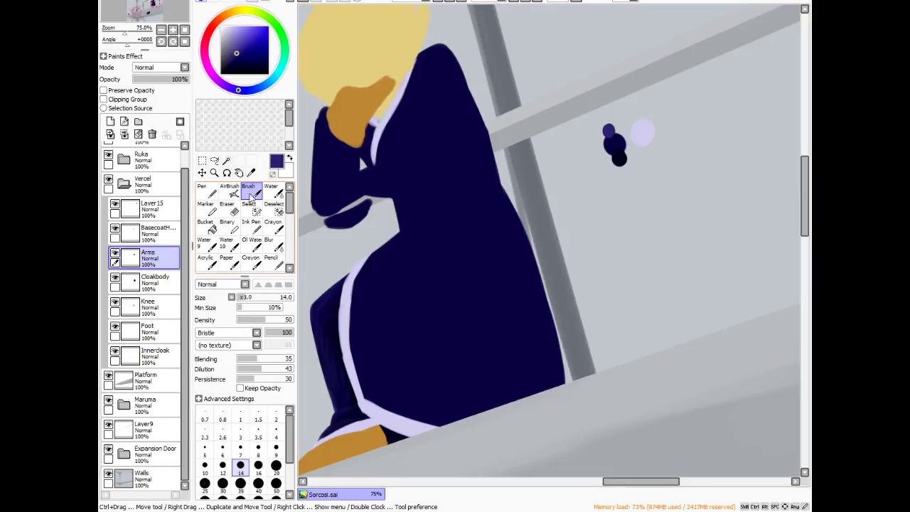
pyautogui.click(163, 333)
pyautogui.click(165, 307)
pyautogui.click(167, 283)
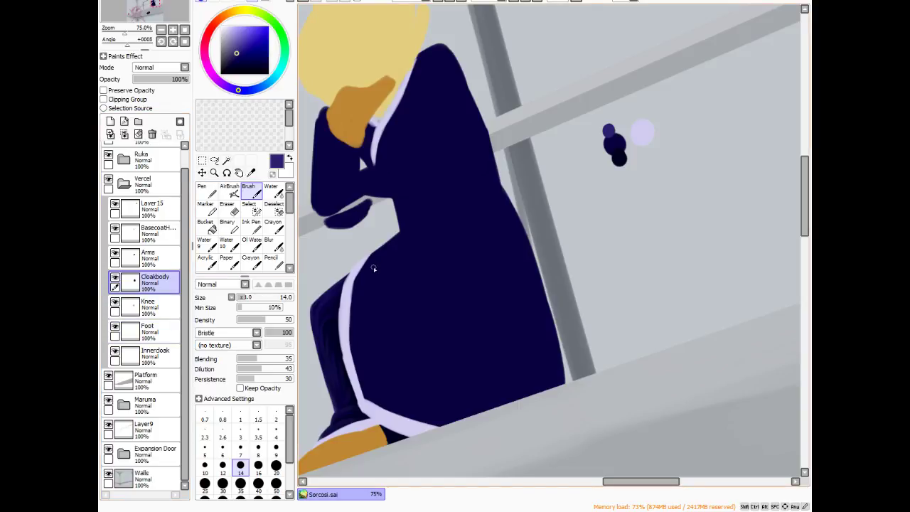
pyautogui.press(']')
pyautogui.press(']')
pyautogui.press(']')
pyautogui.press(']')
pyautogui.press(']')
pyautogui.press(']')
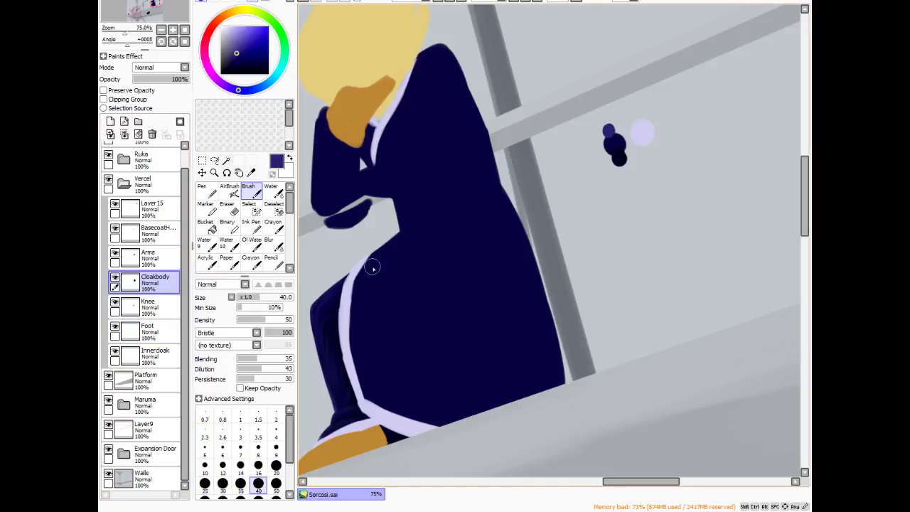
pyautogui.press(']')
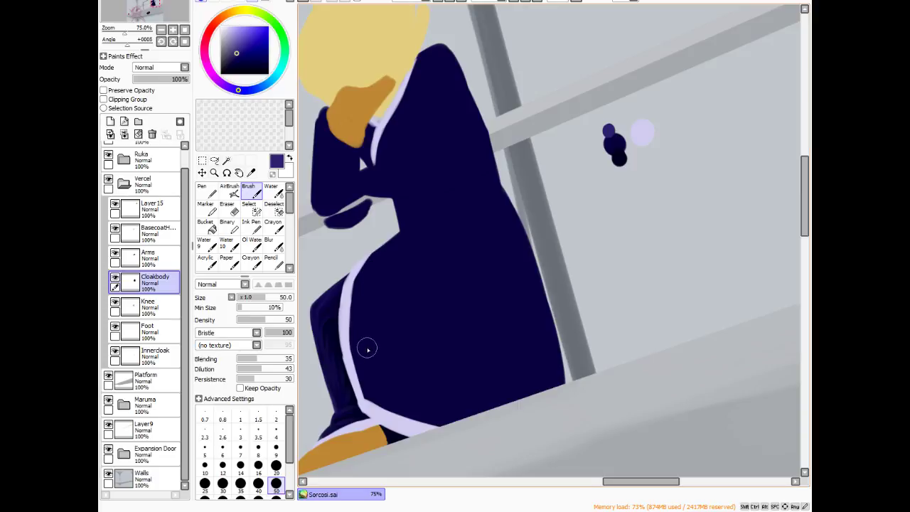
# - Hide and show the Arms and Cloakbody layers to check which parts of the clothing each one covers
pyautogui.keyDown('alt'); pyautogui.click(641, 133); pyautogui.keyUp('alt')
pyautogui.click(115, 253)
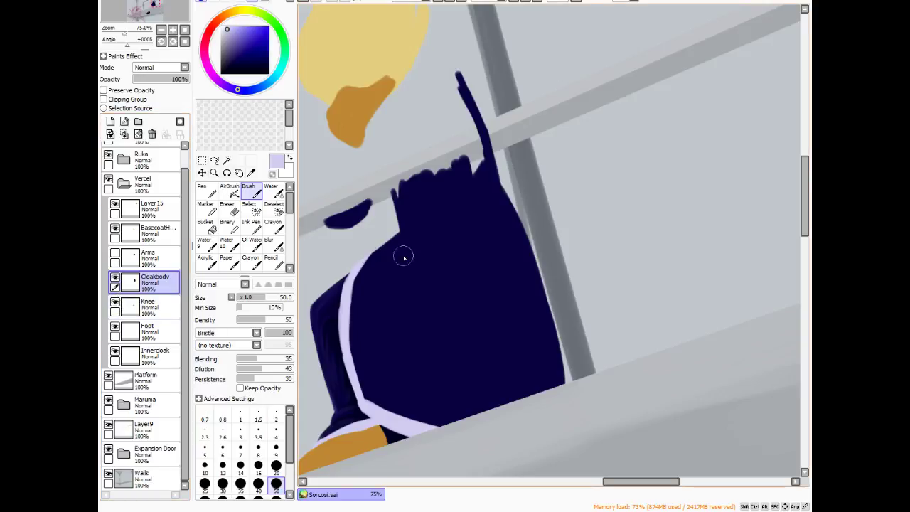
pyautogui.press('v')
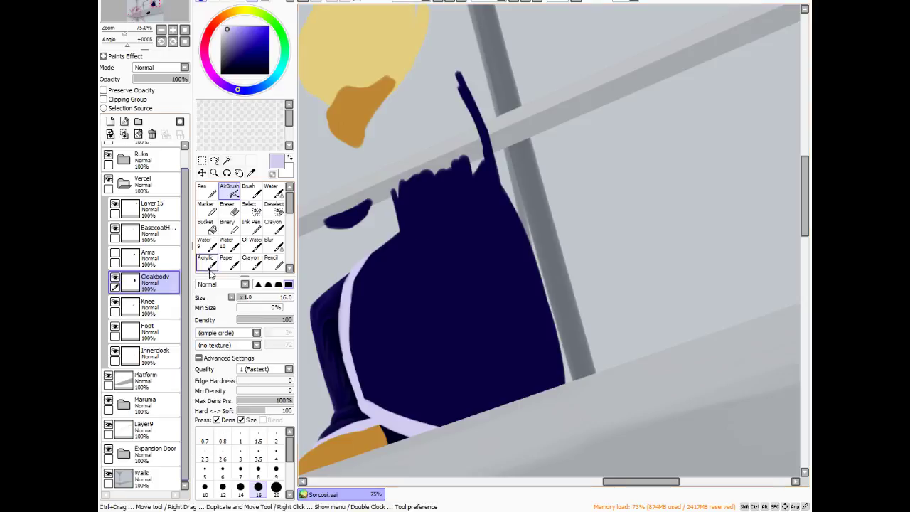
pyautogui.click(115, 253)
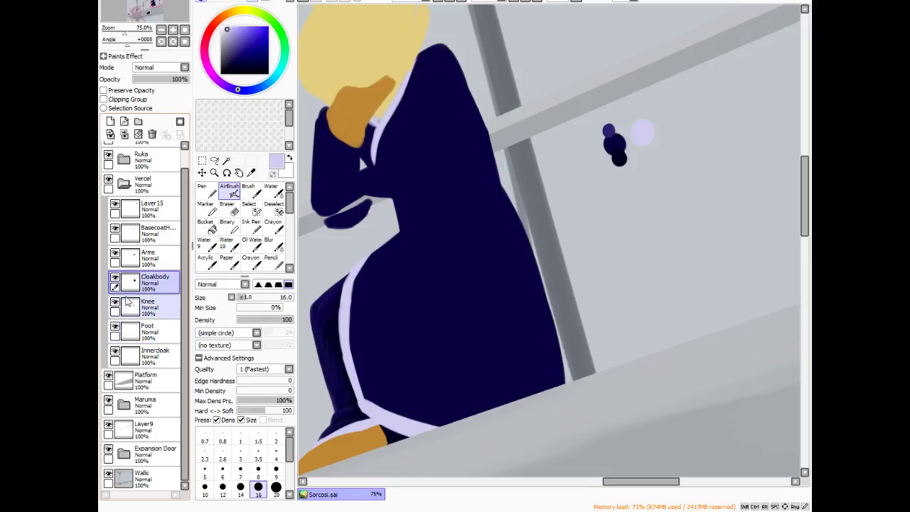
pyautogui.click(115, 278)
pyautogui.click(115, 278)
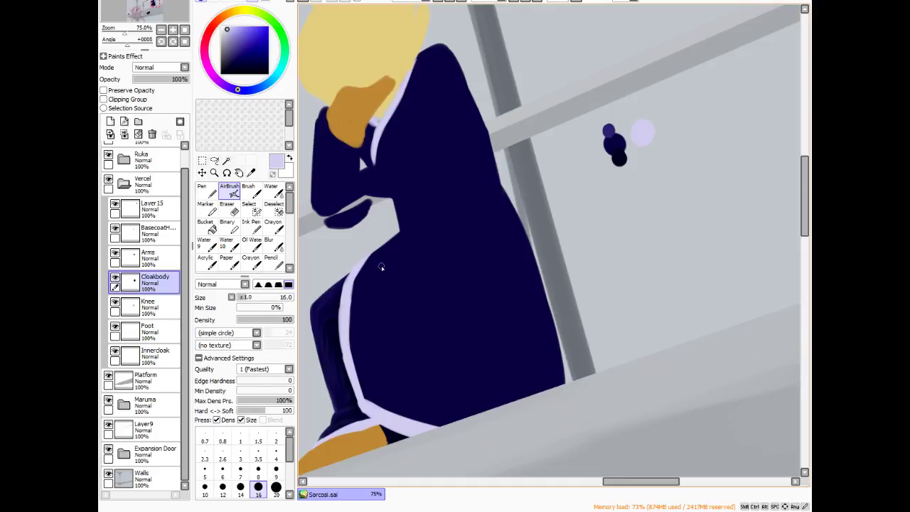
# - Sample the darkest navy swatch and paint fold shadows down the cloak's skirt at size 50, undoing the stroke that spills onto the platform
pyautogui.keyDown('alt'); pyautogui.click(617, 145); pyautogui.keyUp('alt')
pyautogui.keyDown('alt'); pyautogui.click(619, 159); pyautogui.keyUp('alt')
pyautogui.press('b')
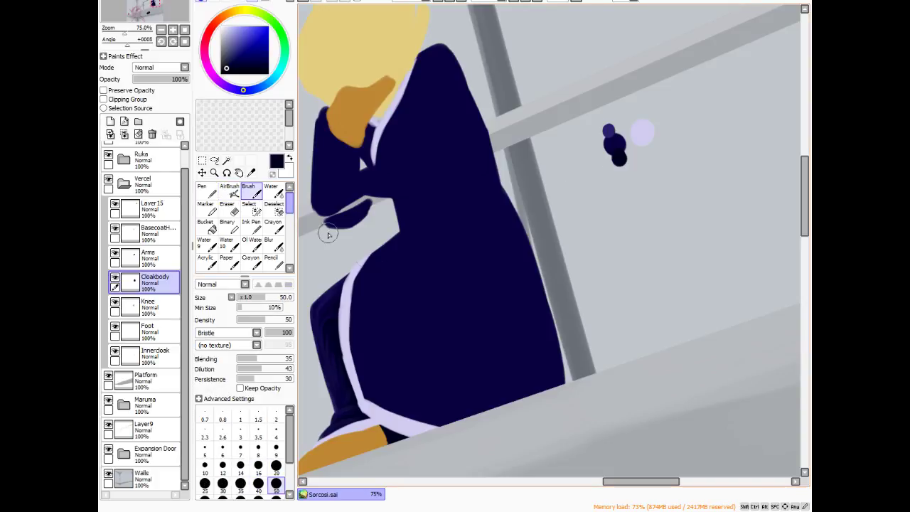
pyautogui.moveTo(328, 235)
pyautogui.mouseDown()
pyautogui.moveTo(403, 300)
pyautogui.moveTo(396, 289)
pyautogui.moveTo(380, 299)
pyautogui.moveTo(386, 265)
pyautogui.moveTo(375, 318)
pyautogui.moveTo(385, 269)
pyautogui.moveTo(384, 354)
pyautogui.moveTo(378, 292)
pyautogui.moveTo(390, 261)
pyautogui.moveTo(388, 358)
pyautogui.mouseUp()
pyautogui.moveTo(389, 258); pyautogui.dragTo(406, 363)
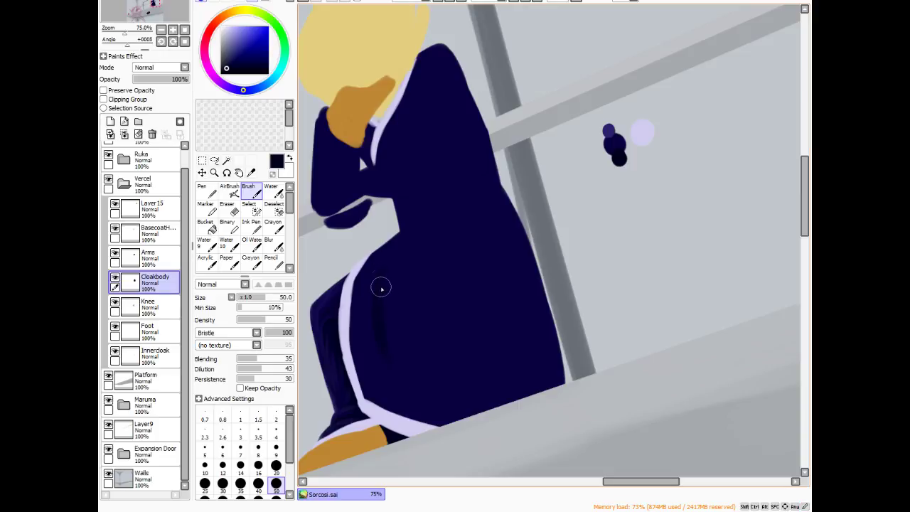
pyautogui.moveTo(380, 289)
pyautogui.mouseDown()
pyautogui.moveTo(389, 348)
pyautogui.moveTo(376, 280)
pyautogui.moveTo(393, 282)
pyautogui.moveTo(455, 396)
pyautogui.moveTo(506, 427)
pyautogui.mouseUp()
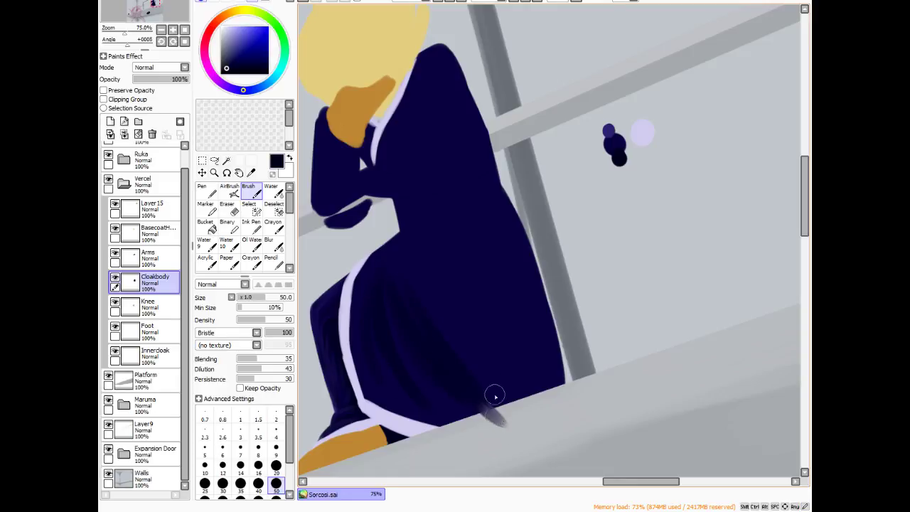
pyautogui.hotkey('ctrl', 'z')
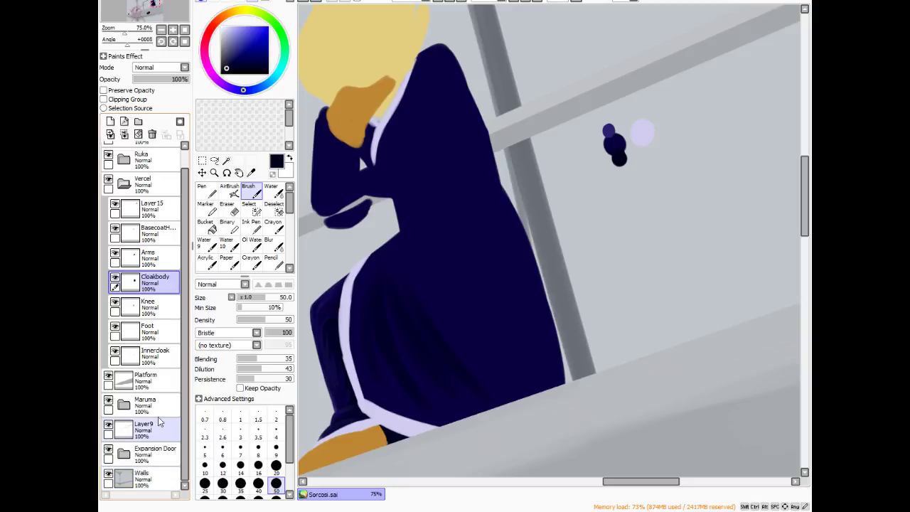
# - Select the empty area above the platform from the Platform layer with the Magic Wand and return to the Cloakbody layer
pyautogui.click(165, 380)
pyautogui.click(226, 160)
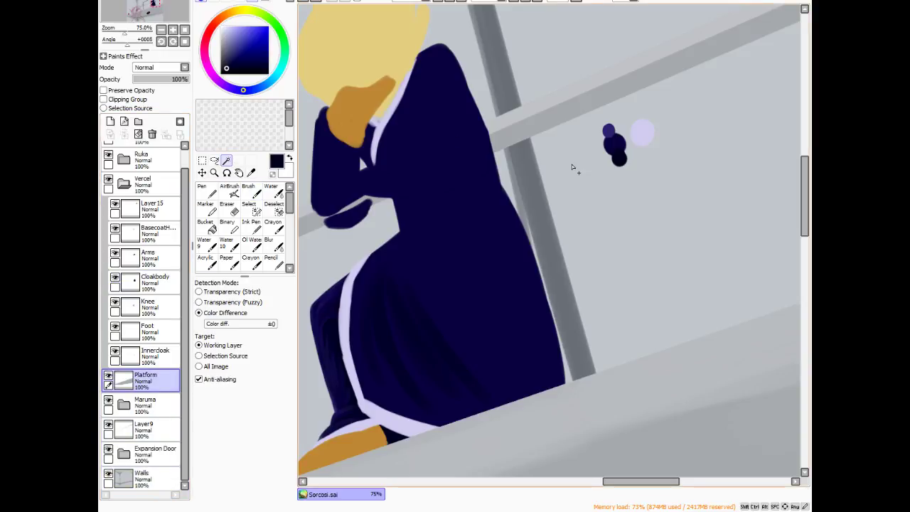
pyautogui.click(367, 164)
pyautogui.click(160, 282)
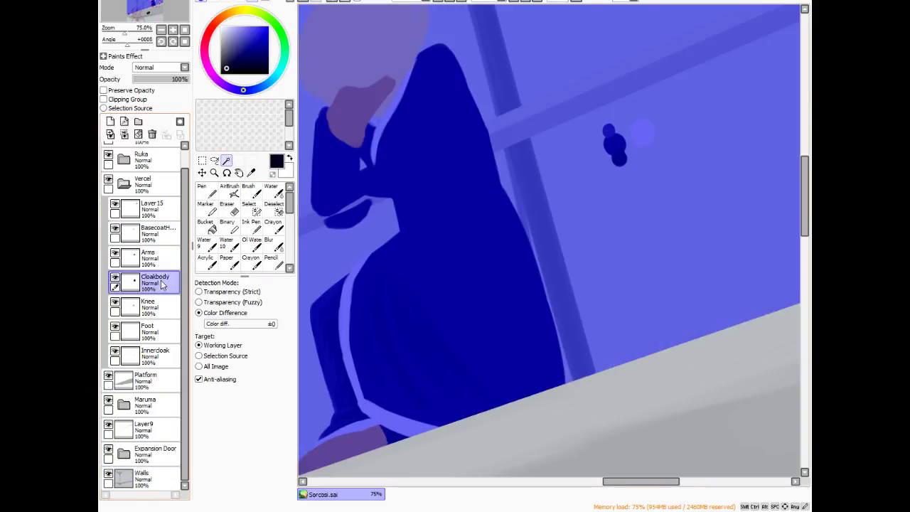
# - Paint dark navy folds along the waist and down the skirt with the Brush at size 50, erasing the overspill at the back edge
pyautogui.click(248, 189)
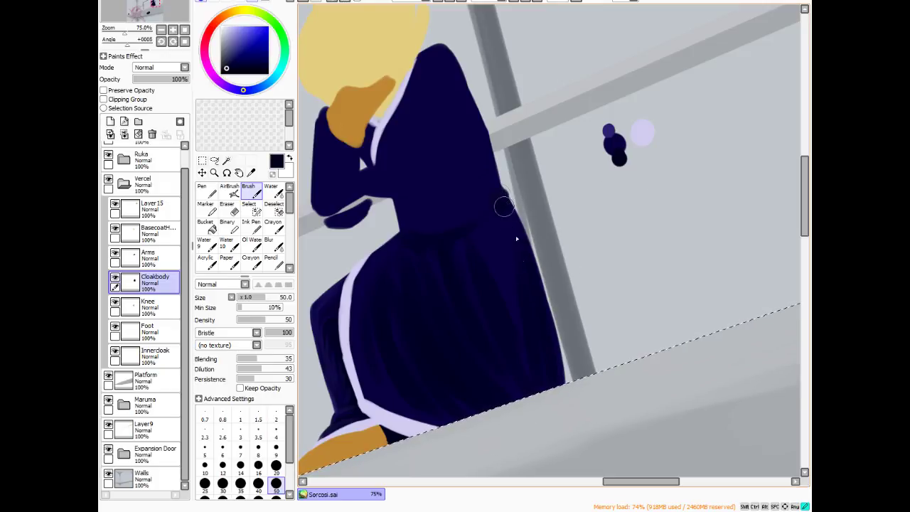
pyautogui.press('e')
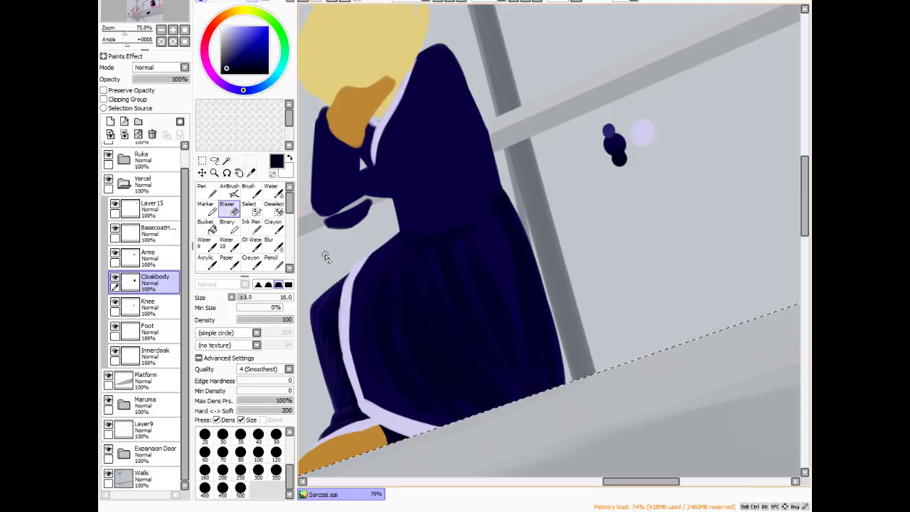
pyautogui.click(248, 189)
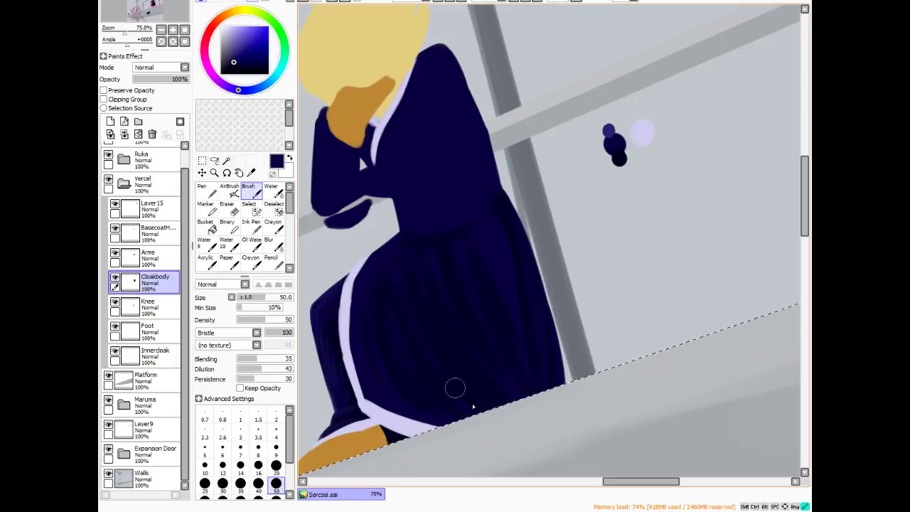
# - Sample the lighter navy swatch and paint long curved highlights down the skirt's folds with the Brush at size 40
pyautogui.keyDown('alt'); pyautogui.click(608, 135); pyautogui.keyUp('alt')
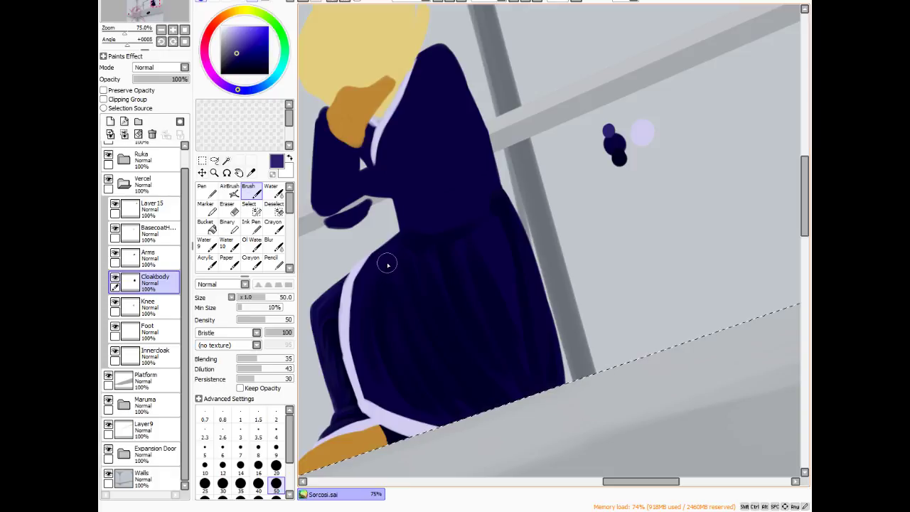
pyautogui.press('[')
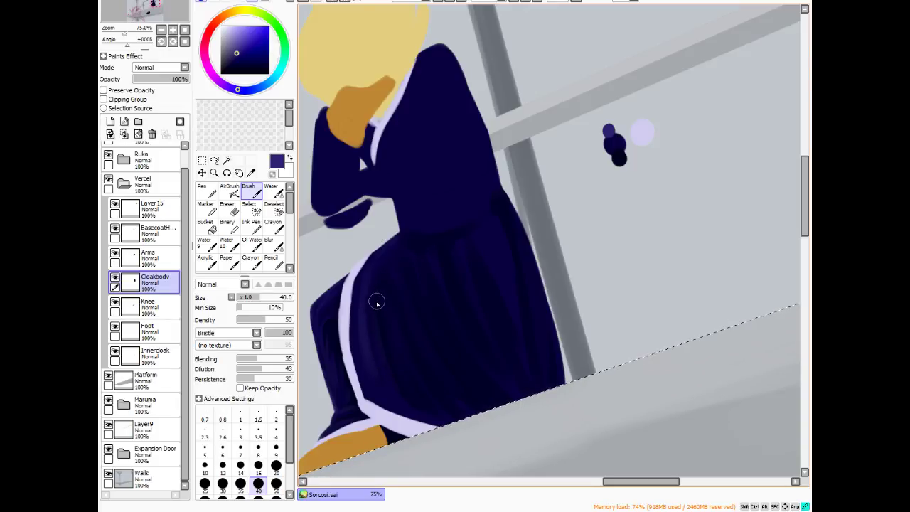
pyautogui.moveTo(396, 343); pyautogui.dragTo(419, 394)
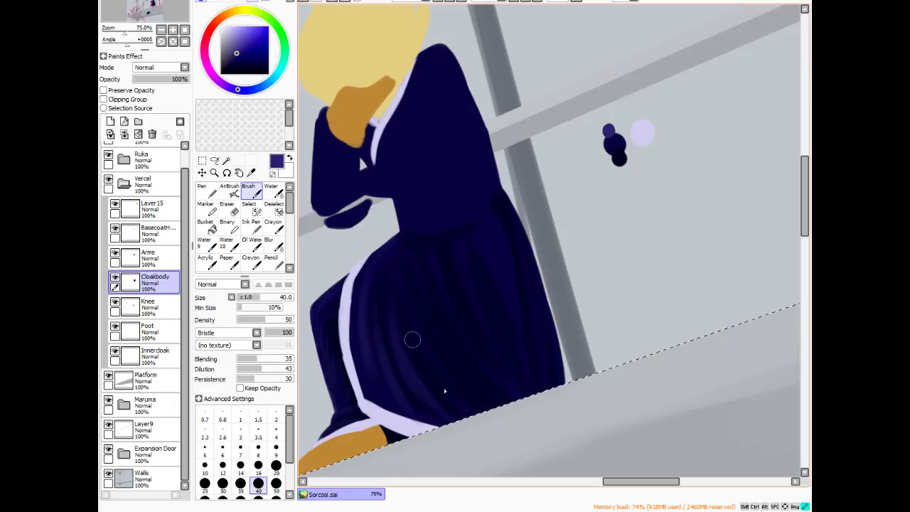
pyautogui.moveTo(395, 264); pyautogui.dragTo(411, 350)
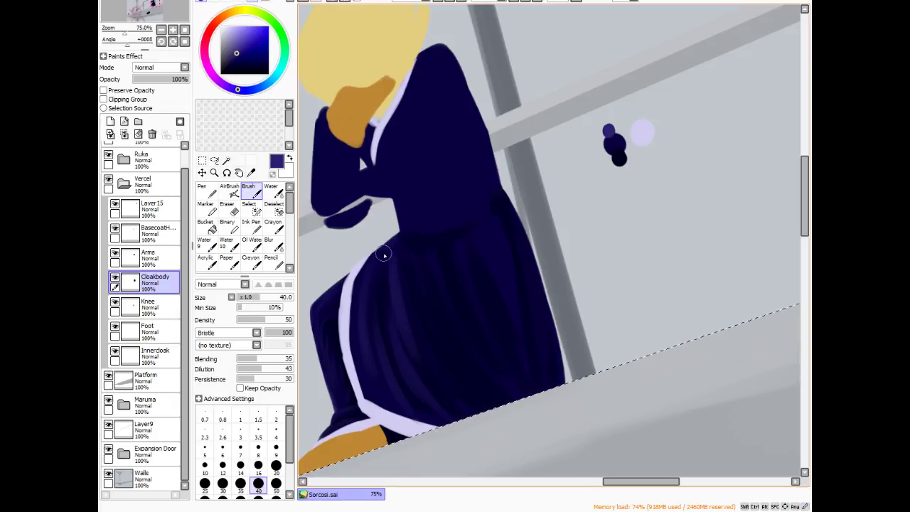
pyautogui.moveTo(379, 284); pyautogui.dragTo(387, 351)
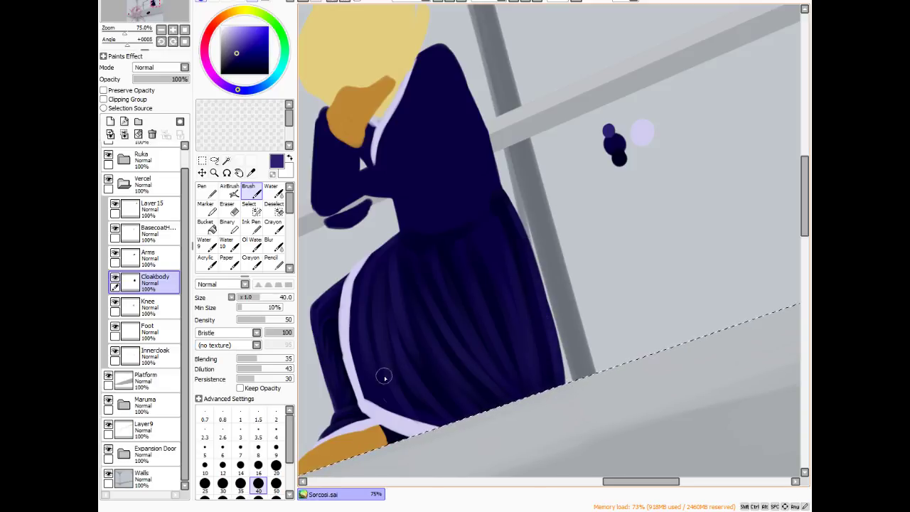
pyautogui.moveTo(389, 362); pyautogui.dragTo(422, 428)
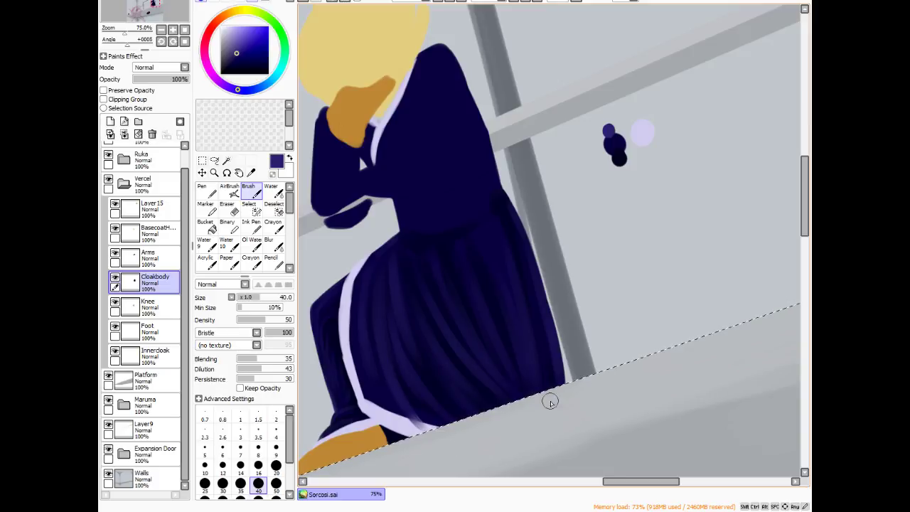
# - Soften and deepen the skirt's folds at size 40, alternating between the mid navy and darkest navy swatches
pyautogui.keyDown('alt'); pyautogui.click(616, 144); pyautogui.keyUp('alt')
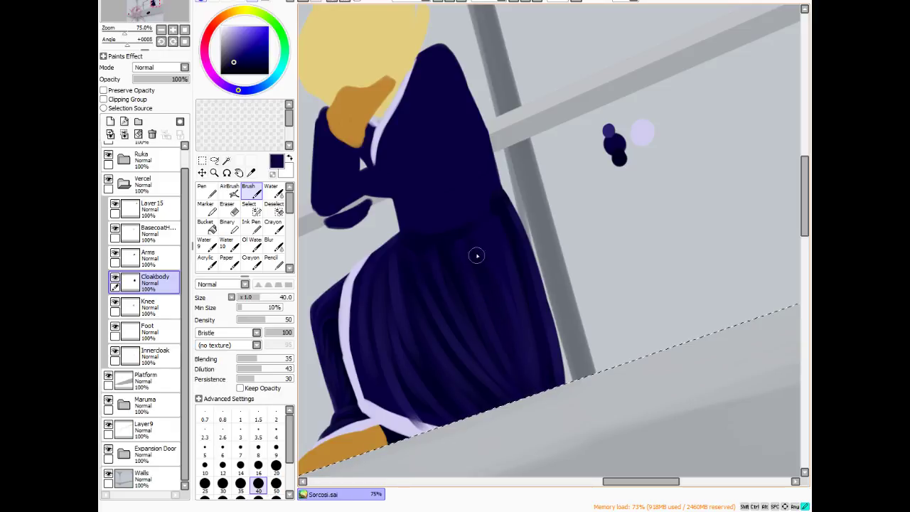
pyautogui.keyDown('alt'); pyautogui.click(617, 159); pyautogui.keyUp('alt')
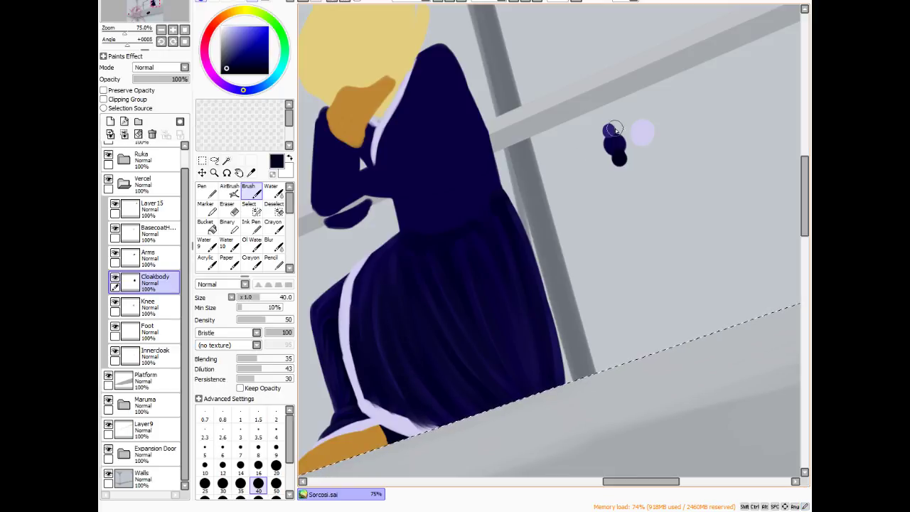
pyautogui.keyDown('alt'); pyautogui.click(615, 140); pyautogui.keyUp('alt')
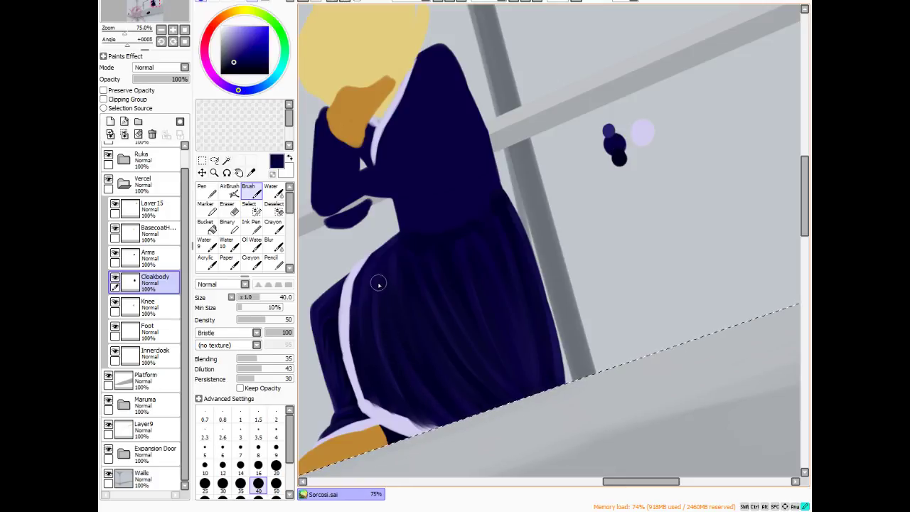
# - Sample the lighter navy swatch again and paint thinner highlights along the skirt's folds with the Brush at size 30
pyautogui.keyDown('alt'); pyautogui.click(608, 130); pyautogui.keyUp('alt')
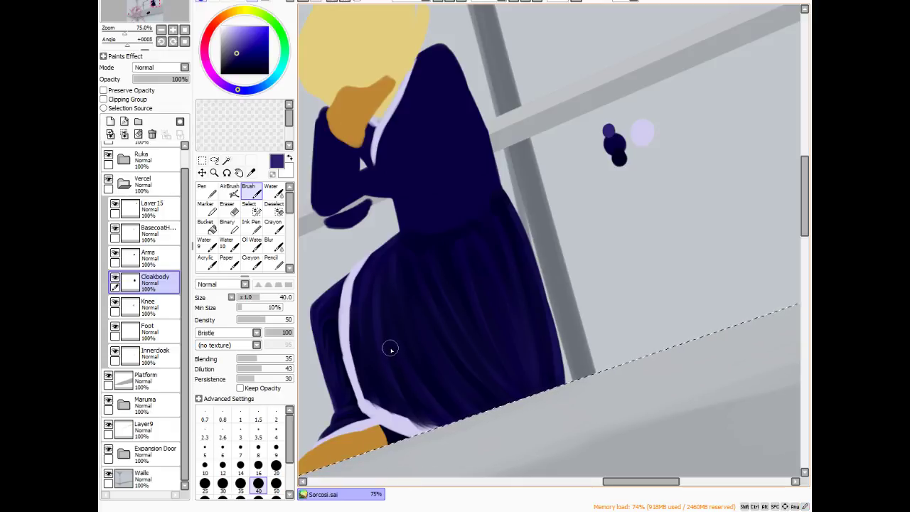
pyautogui.press('[')
pyautogui.press('[')
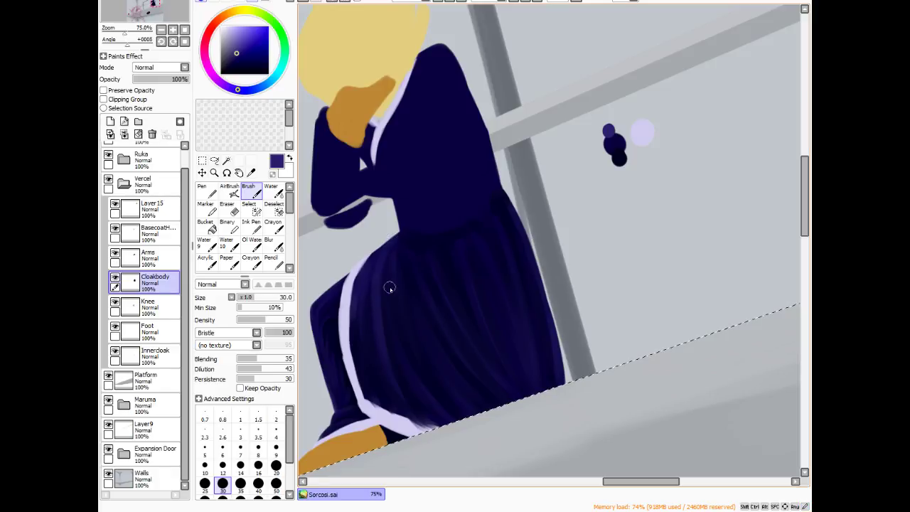
pyautogui.moveTo(401, 278); pyautogui.dragTo(402, 317)
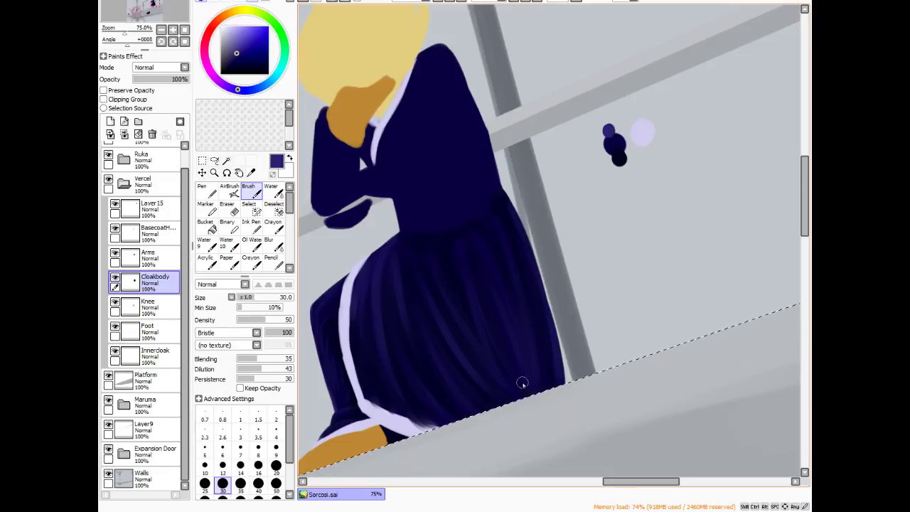
pyautogui.scroll(-4, 522, 383)
pyautogui.scroll(1, 569, 366)
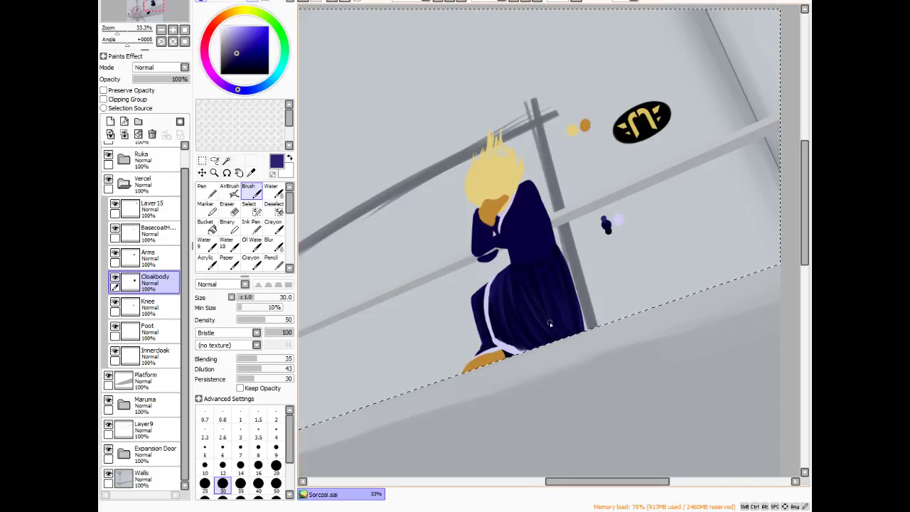
pyautogui.scroll(2, 550, 323)
pyautogui.scroll(-1, 560, 376)
pyautogui.scroll(2, 504, 154)
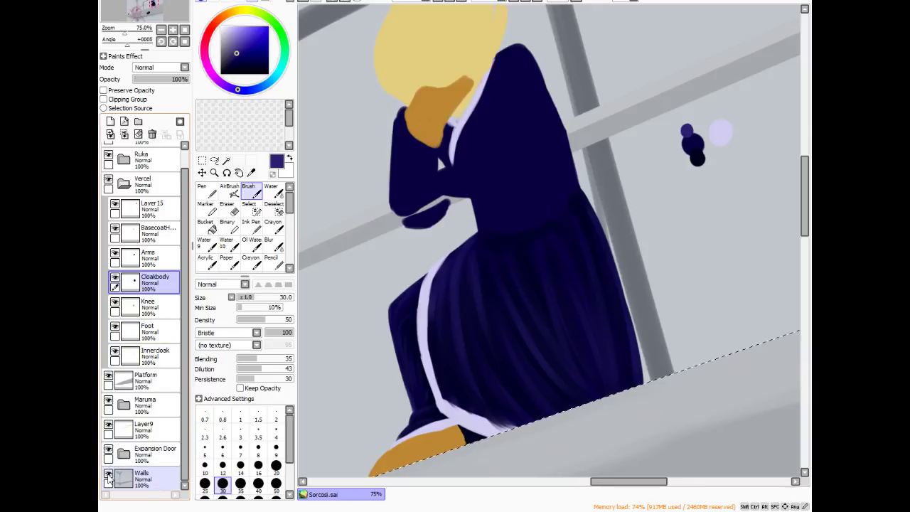
# - Hide the Walls layer, the Expansion Door, Maruma and Ruka folders, and Layer15, keeping Layer9 visible
pyautogui.click(108, 475)
pyautogui.click(108, 451)
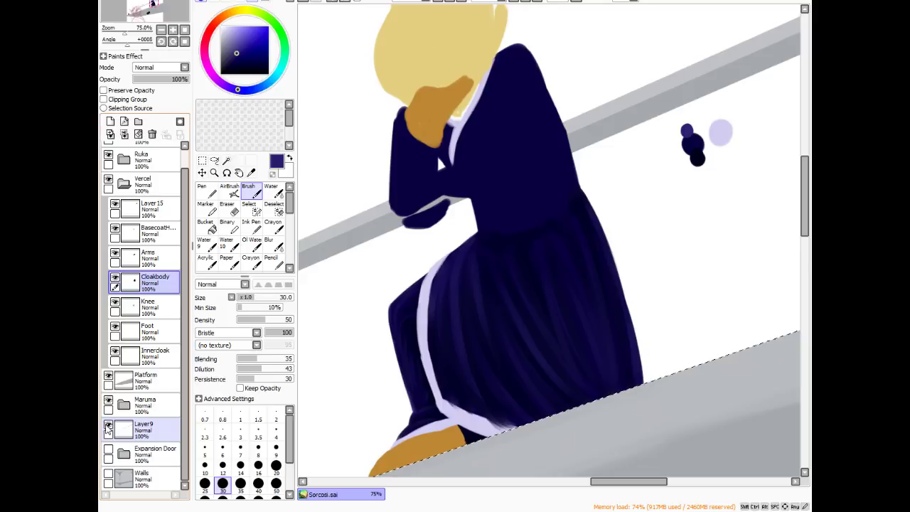
pyautogui.click(108, 425)
pyautogui.click(108, 425)
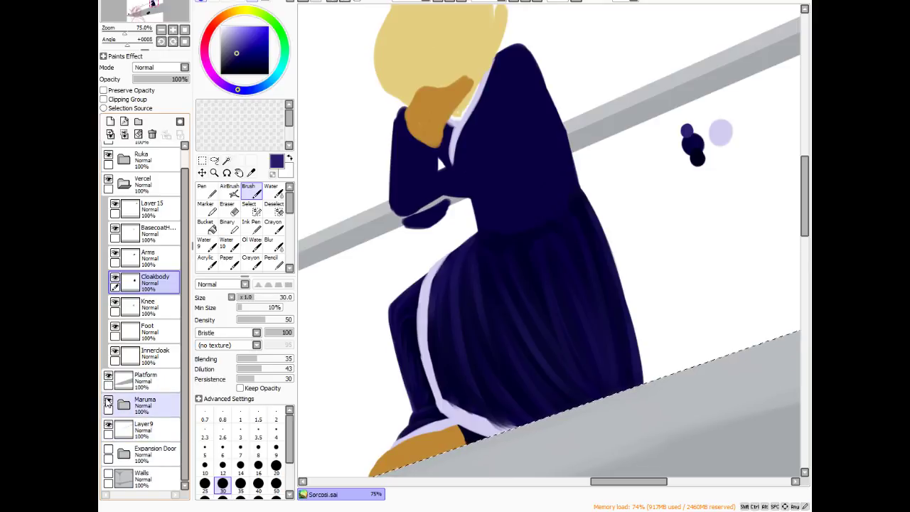
pyautogui.scroll(1, 108, 186)
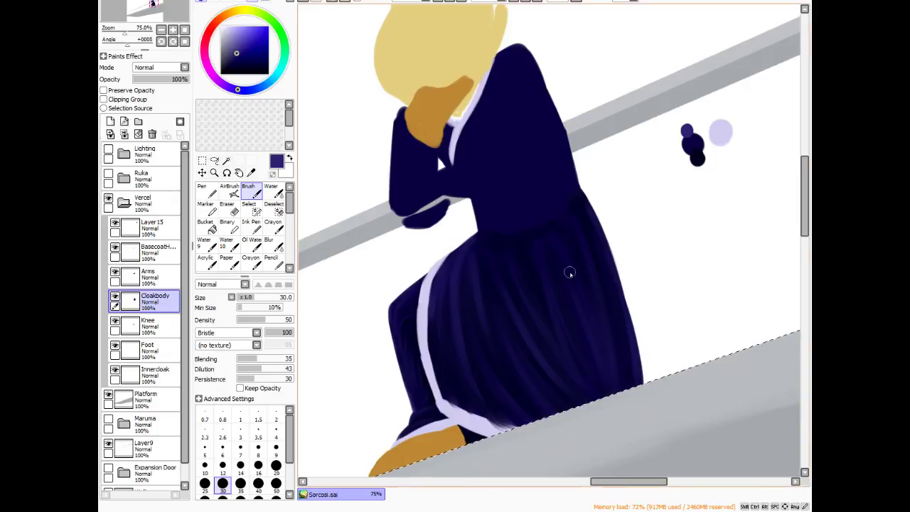
pyautogui.scroll(-5, 569, 273)
pyautogui.scroll(3, 569, 273)
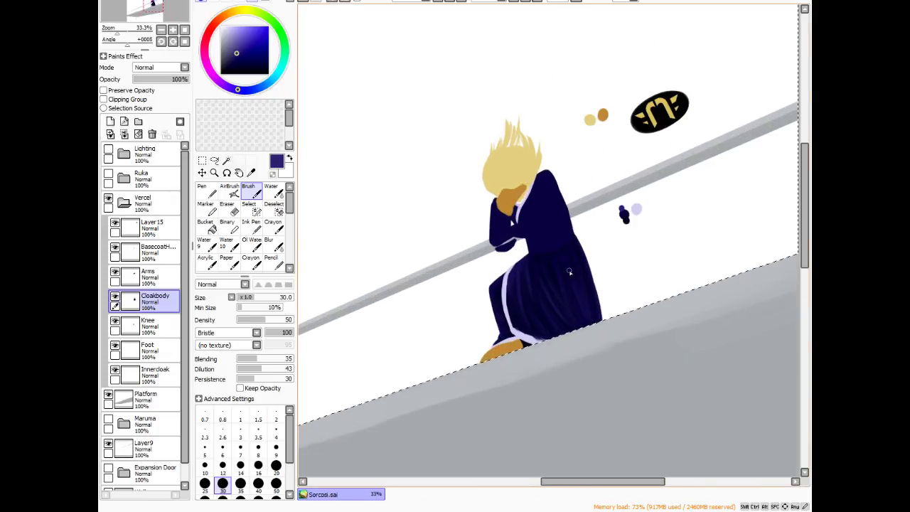
pyautogui.scroll(1, 569, 272)
pyautogui.click(114, 224)
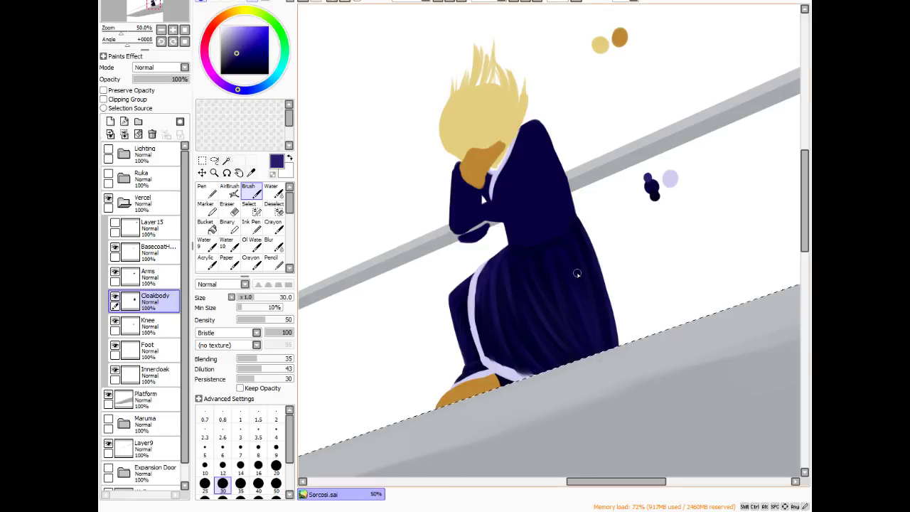
# - Deepen the folds beside the skirt's pale front trim with the darkest and mid navy swatches, using the Brush at size 30
pyautogui.scroll(2, 562, 373)
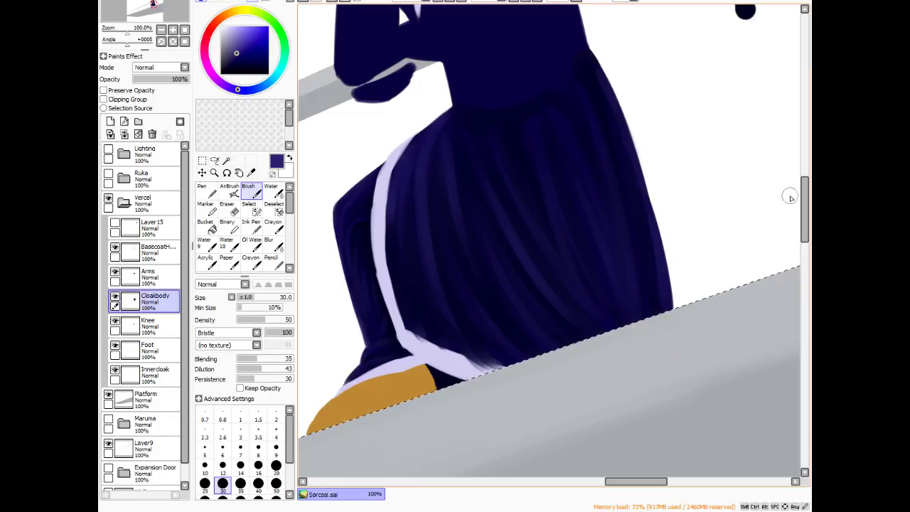
pyautogui.moveTo(807, 198); pyautogui.dragTo(808, 186)
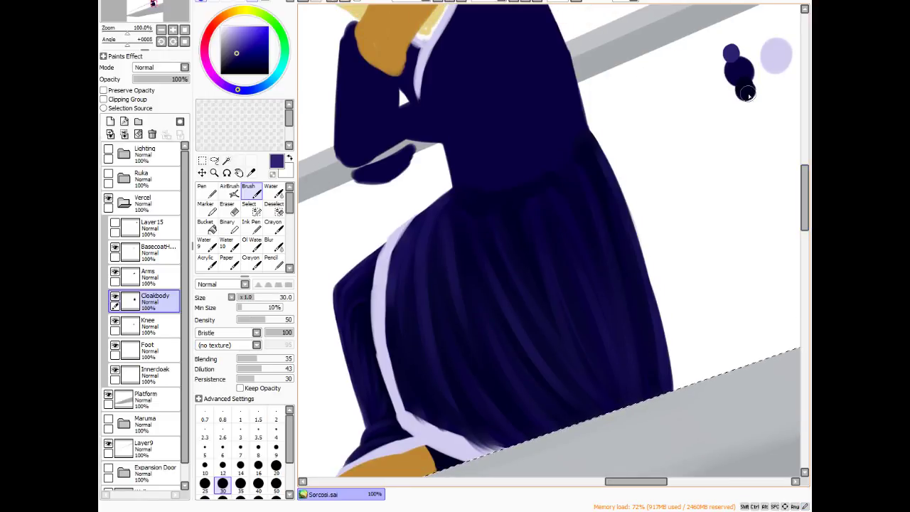
pyautogui.keyDown('alt'); pyautogui.click(743, 90); pyautogui.keyUp('alt')
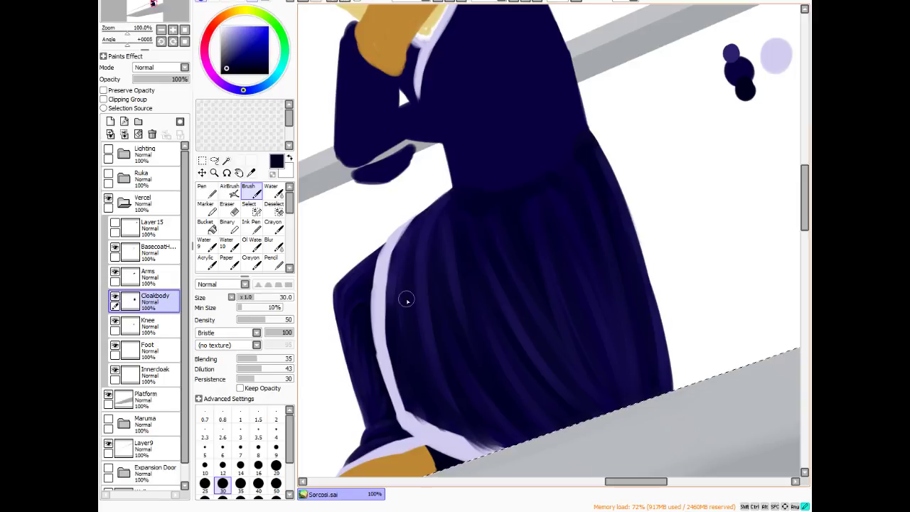
pyautogui.moveTo(403, 250); pyautogui.dragTo(402, 258)
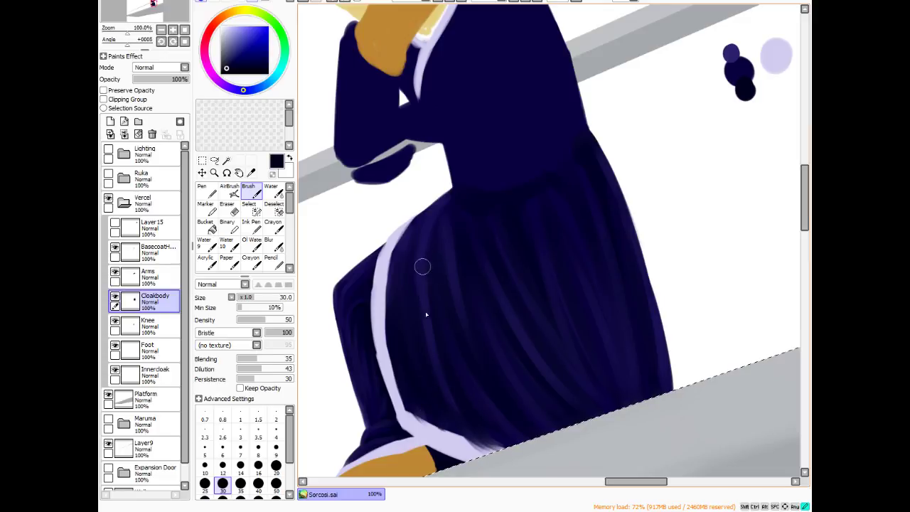
pyautogui.moveTo(424, 334); pyautogui.dragTo(423, 292)
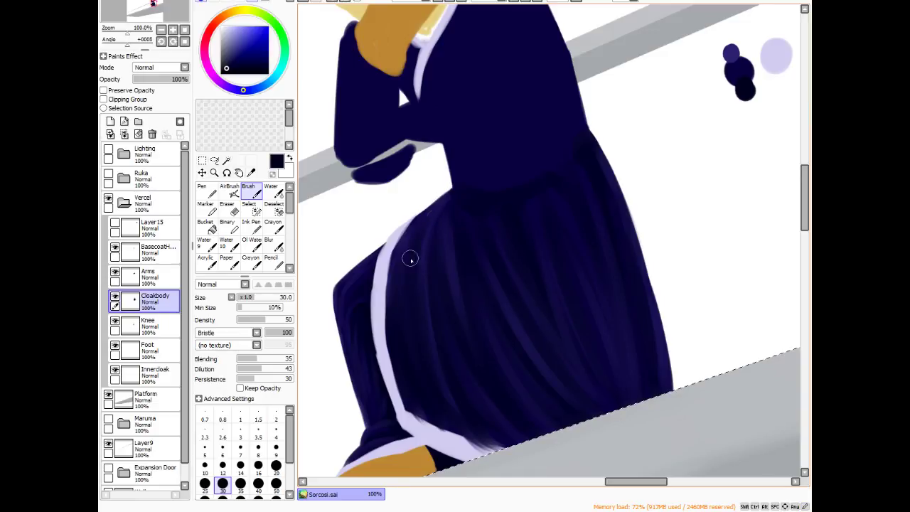
pyautogui.keyDown('alt'); pyautogui.click(736, 71); pyautogui.keyUp('alt')
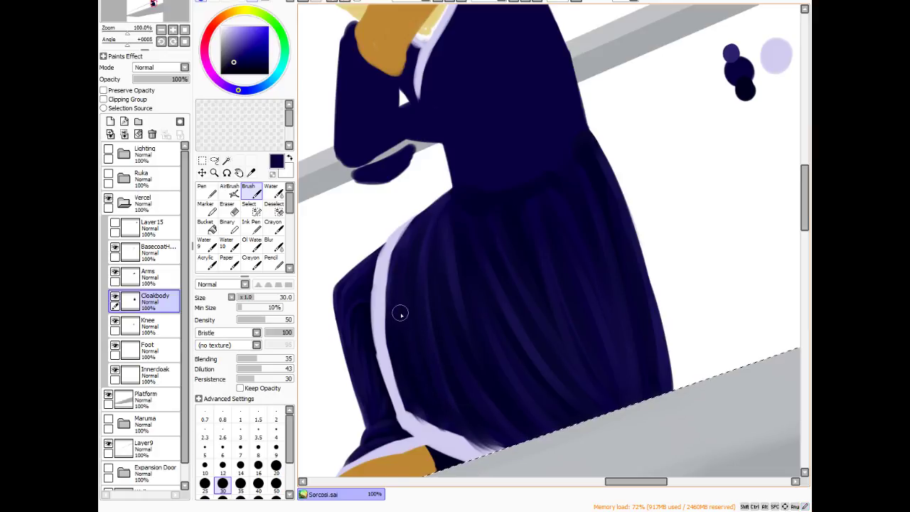
# - Paint lighter navy highlights on the skirt's front folds with the Brush at density 62, adding thin strokes with the AirBrush at size 16
pyautogui.keyDown('alt'); pyautogui.click(730, 53); pyautogui.keyUp('alt')
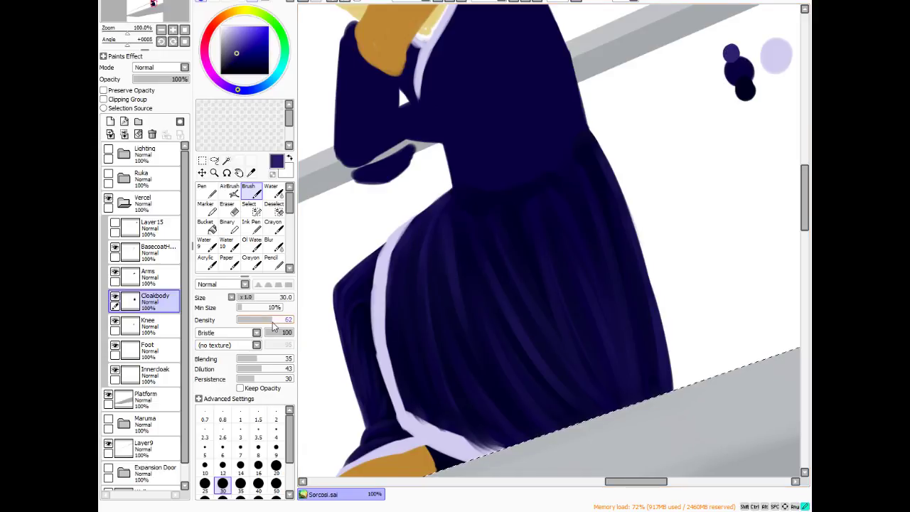
pyautogui.moveTo(264, 319); pyautogui.dragTo(271, 319)
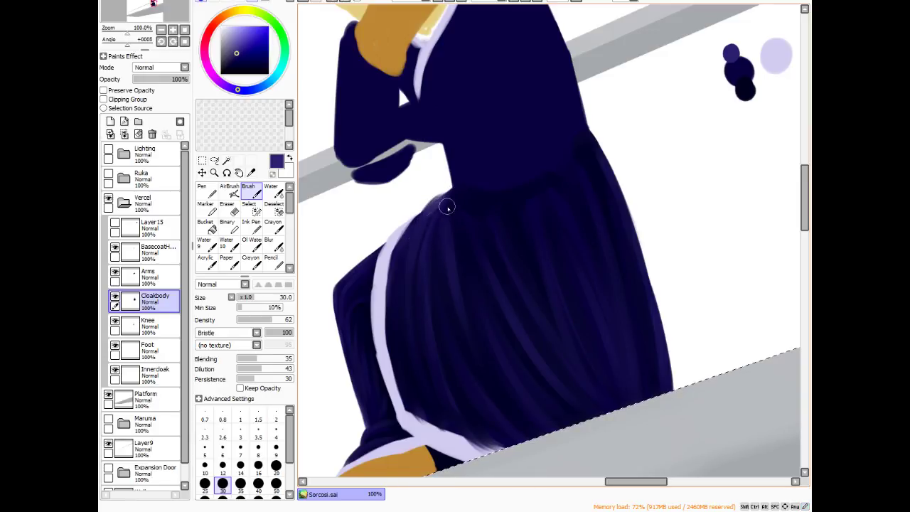
pyautogui.click(233, 193)
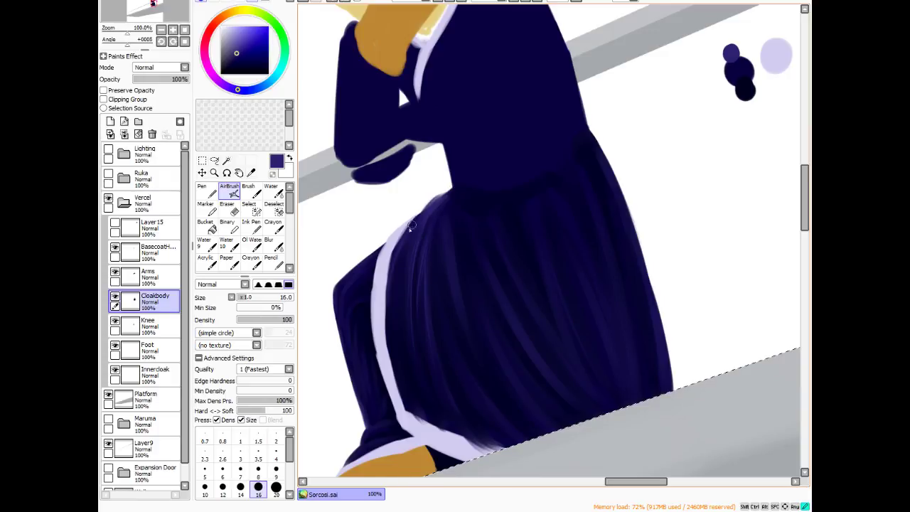
pyautogui.moveTo(448, 216); pyautogui.dragTo(468, 330)
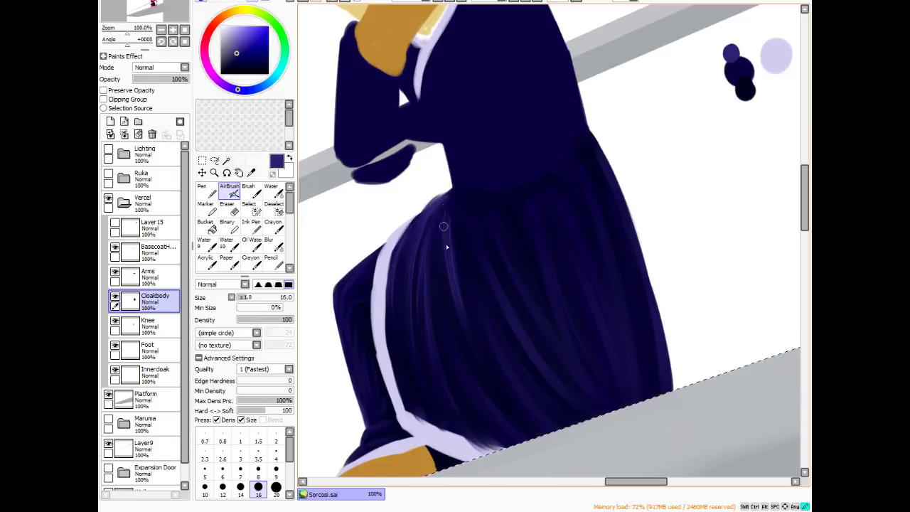
# - Soften the new highlights on the skirt's front folds with the Blur tool at size 9, and switch to the Eraser at size 16
pyautogui.click(271, 245)
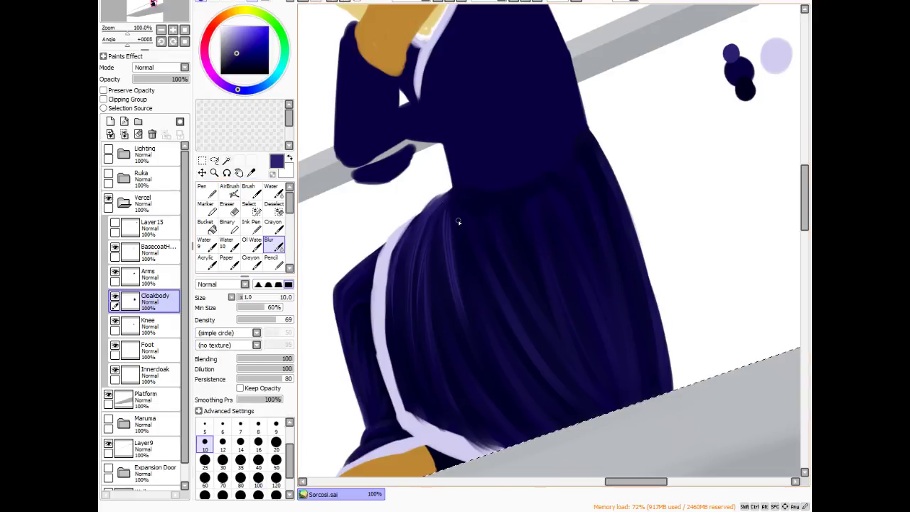
pyautogui.moveTo(445, 228)
pyautogui.mouseDown()
pyautogui.moveTo(448, 214)
pyautogui.moveTo(448, 283)
pyautogui.mouseUp()
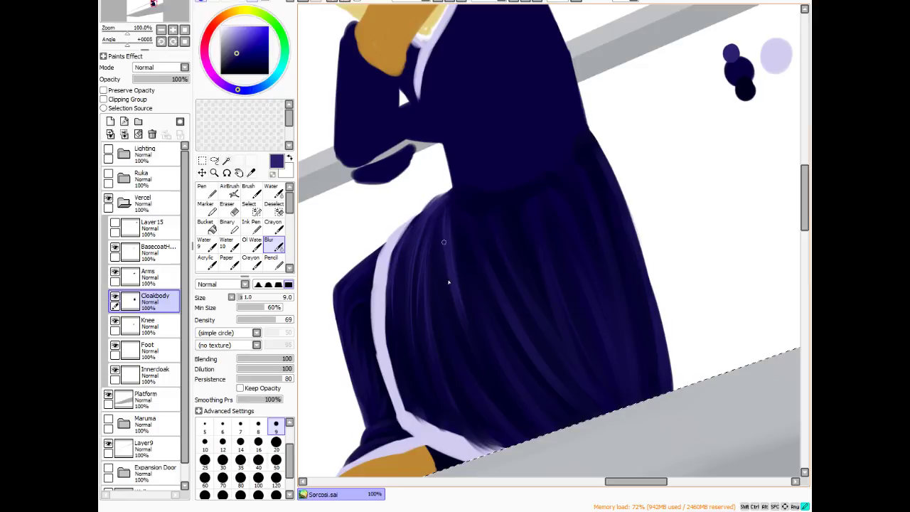
pyautogui.moveTo(447, 227)
pyautogui.mouseDown()
pyautogui.moveTo(425, 292)
pyautogui.moveTo(428, 250)
pyautogui.moveTo(417, 313)
pyautogui.moveTo(431, 225)
pyautogui.moveTo(418, 291)
pyautogui.moveTo(424, 275)
pyautogui.moveTo(438, 381)
pyautogui.moveTo(411, 336)
pyautogui.moveTo(411, 347)
pyautogui.moveTo(413, 255)
pyautogui.moveTo(414, 340)
pyautogui.moveTo(414, 266)
pyautogui.moveTo(409, 302)
pyautogui.moveTo(428, 200)
pyautogui.moveTo(413, 269)
pyautogui.moveTo(438, 205)
pyautogui.moveTo(411, 262)
pyautogui.moveTo(410, 231)
pyautogui.mouseUp()
pyautogui.click(236, 207)
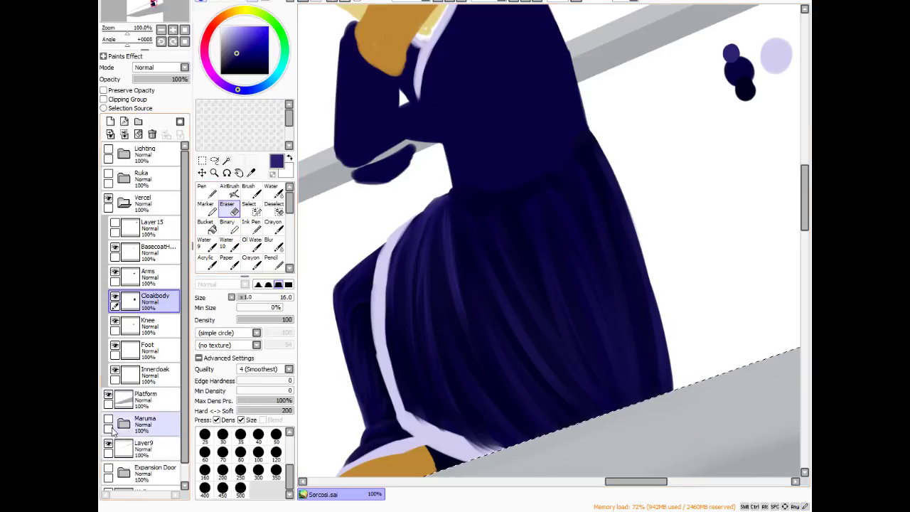
# - Show the Walls layer again behind the figure
pyautogui.scroll(-1, 185, 416)
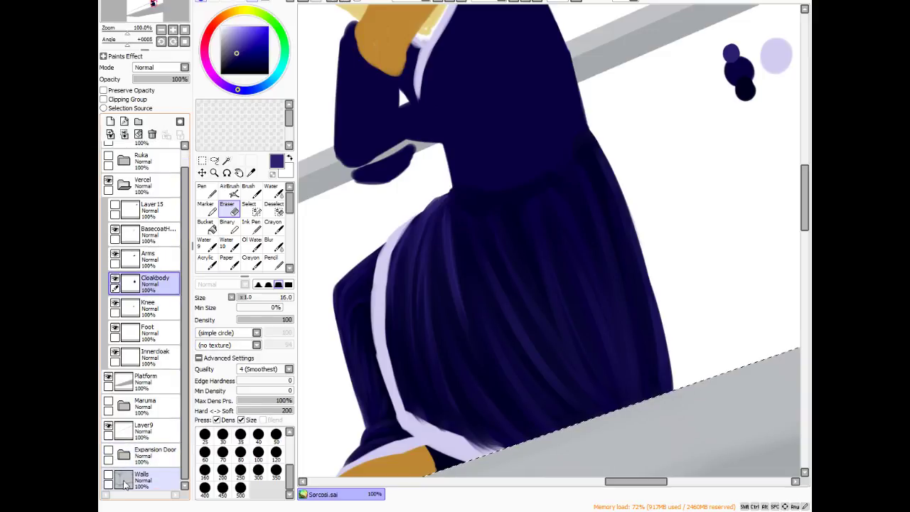
pyautogui.click(109, 474)
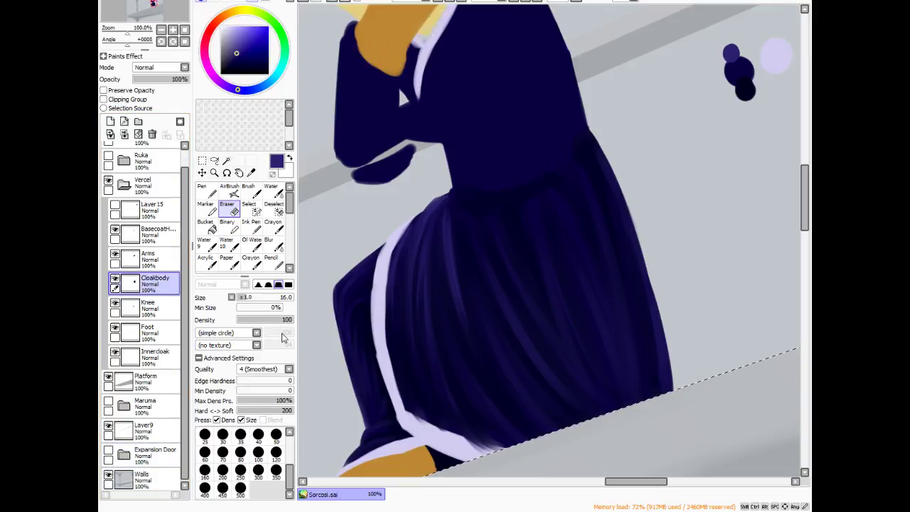
pyautogui.scroll(-3, 545, 308)
pyautogui.scroll(1, 545, 313)
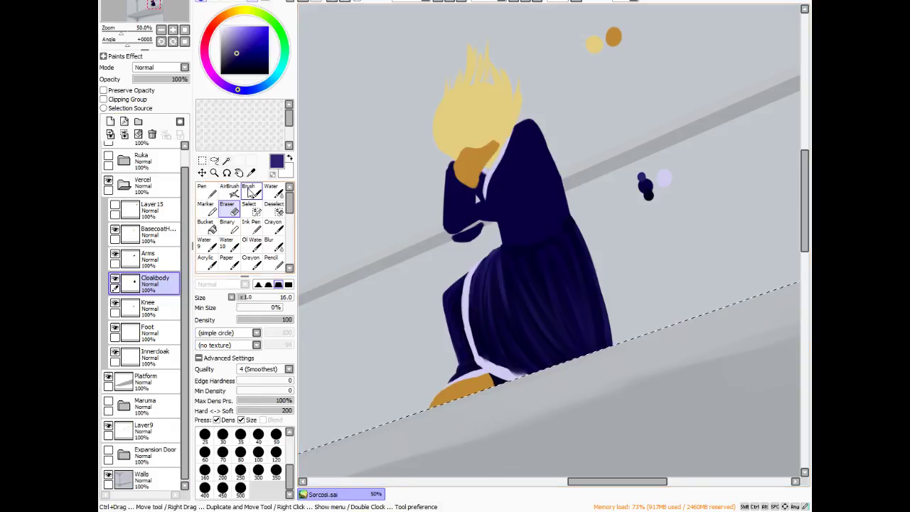
# - Tone down the front fold highlight with mid navy and add lighter navy highlights across the skirt, using the Brush at size 30
pyautogui.click(248, 191)
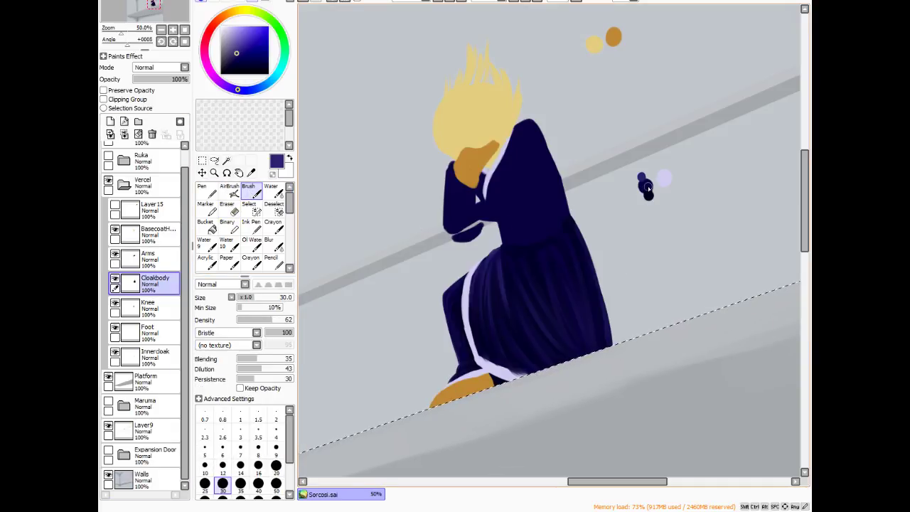
pyautogui.keyDown('alt'); pyautogui.click(641, 187); pyautogui.keyUp('alt')
pyautogui.scroll(2, 498, 342)
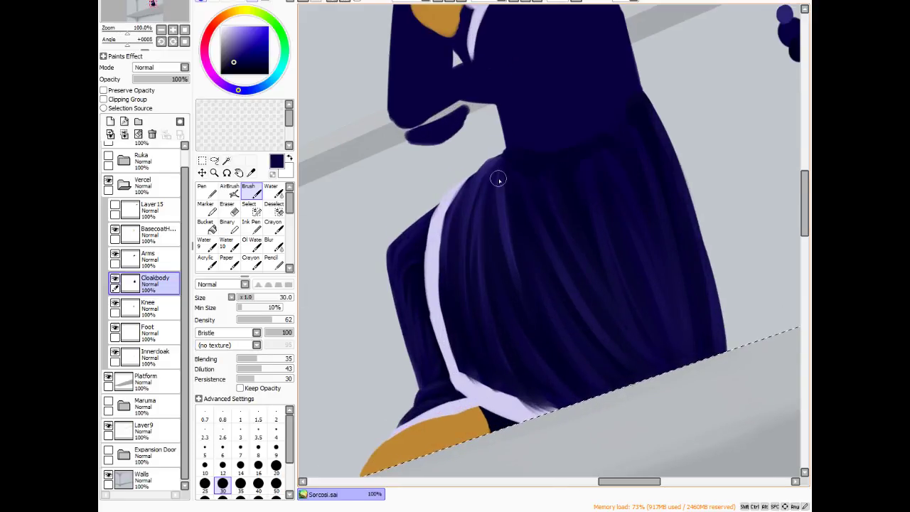
pyautogui.moveTo(504, 206); pyautogui.dragTo(508, 246)
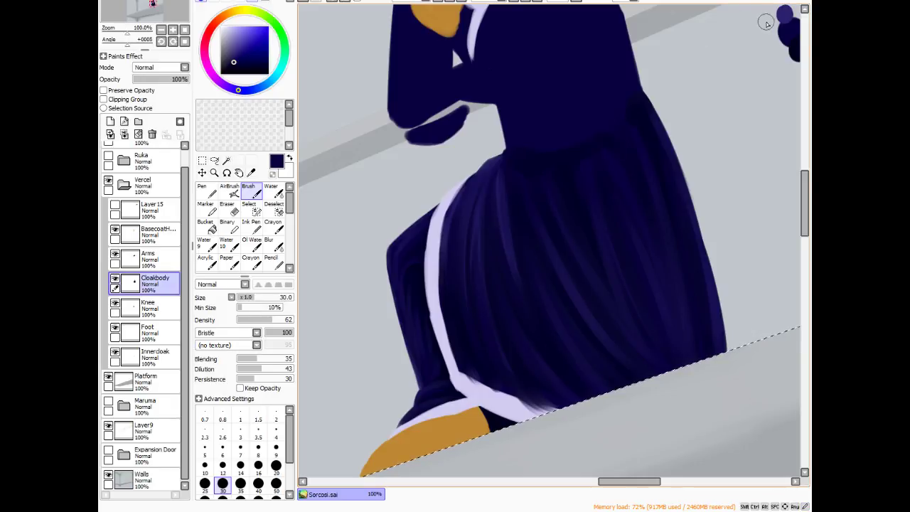
pyautogui.keyDown('alt'); pyautogui.click(785, 16); pyautogui.keyUp('alt')
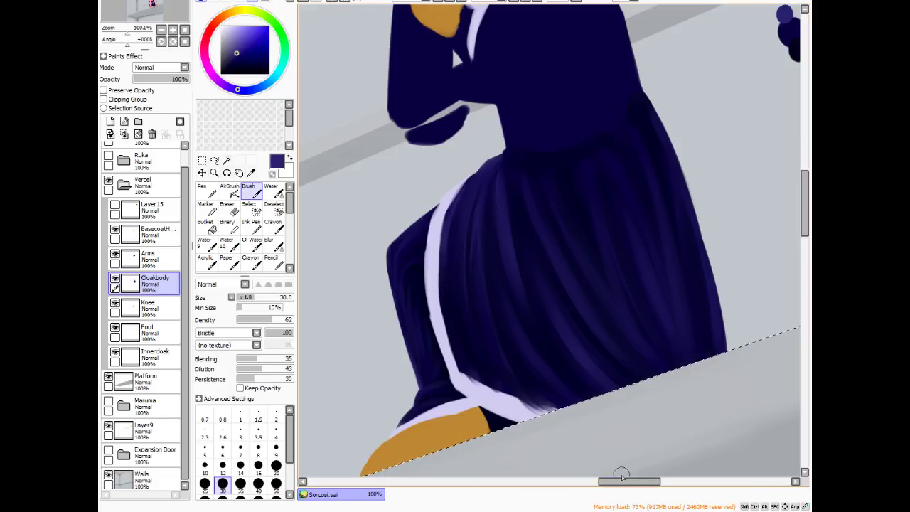
pyautogui.moveTo(622, 474); pyautogui.dragTo(633, 474)
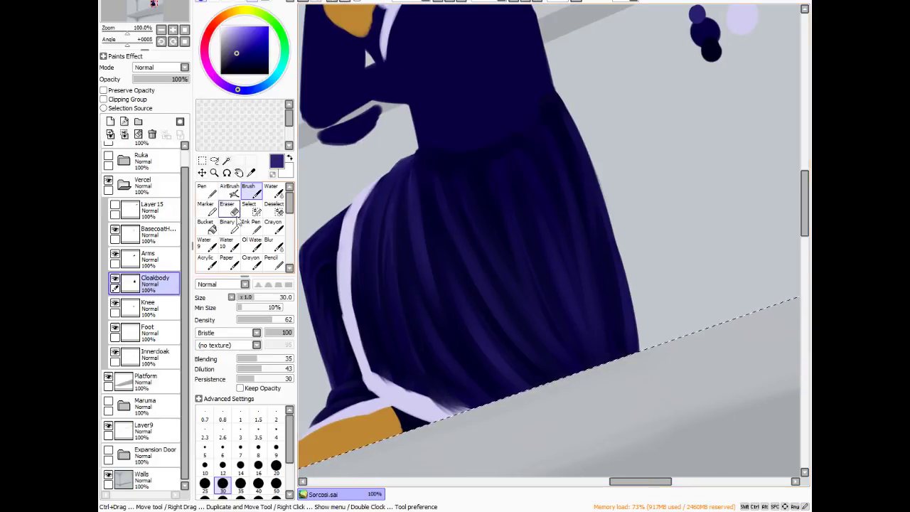
# - Rotate the canvas and paint sampled dark navy along the hem beside the pale trim with the AirBrush, and set its density to 65
pyautogui.press('v')
pyautogui.keyDown('alt'); pyautogui.click(389, 368); pyautogui.keyUp('alt')
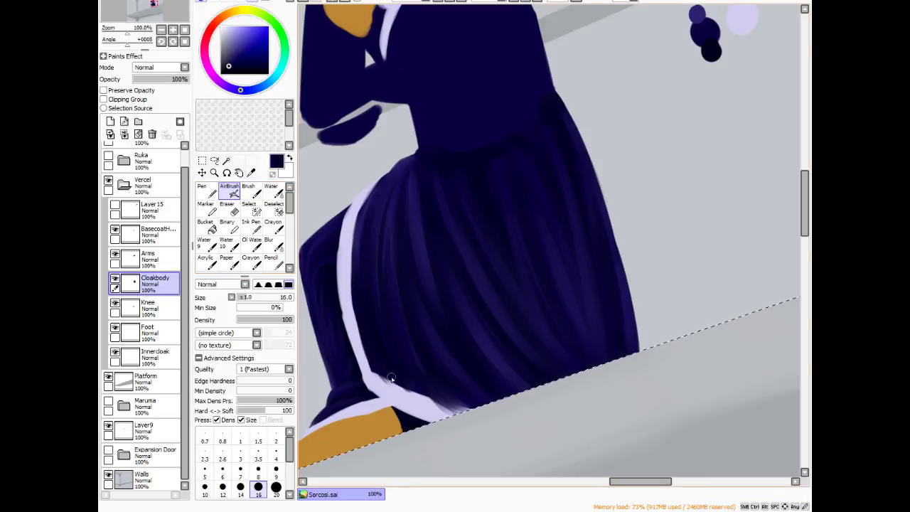
pyautogui.moveTo(337, 270)
pyautogui.mouseDown()
pyautogui.moveTo(357, 287)
pyautogui.moveTo(396, 132)
pyautogui.mouseUp()
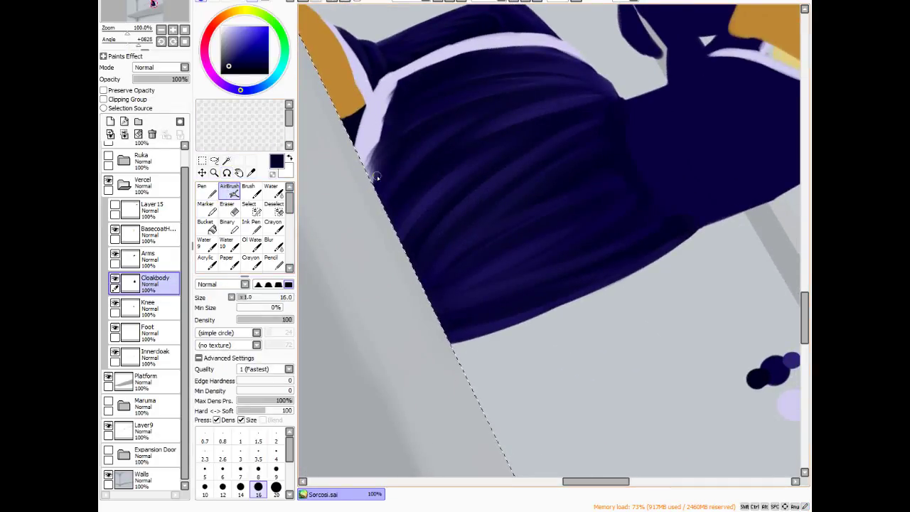
pyautogui.moveTo(376, 177)
pyautogui.mouseDown()
pyautogui.moveTo(382, 129)
pyautogui.moveTo(378, 181)
pyautogui.moveTo(393, 156)
pyautogui.mouseUp()
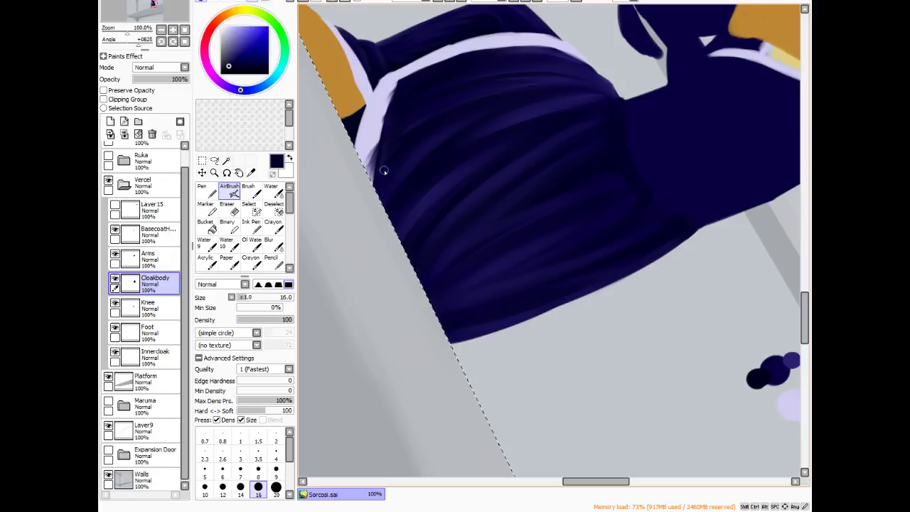
pyautogui.keyDown('alt'); pyautogui.click(377, 175); pyautogui.keyUp('alt')
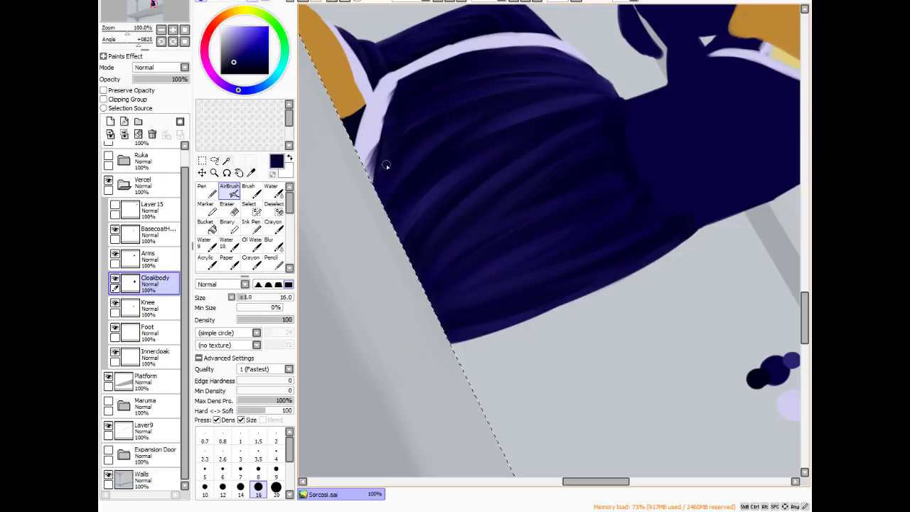
pyautogui.click(273, 319)
pyautogui.press('b')
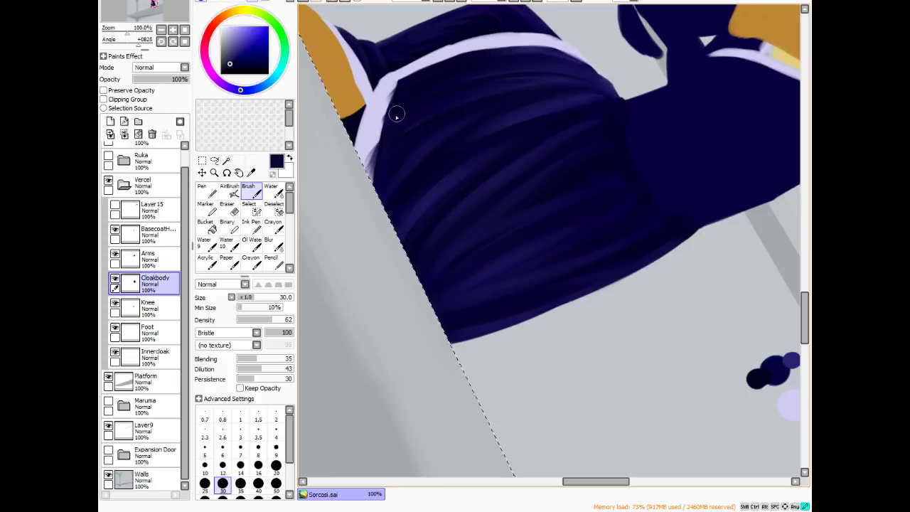
pyautogui.moveTo(401, 88); pyautogui.dragTo(379, 152)
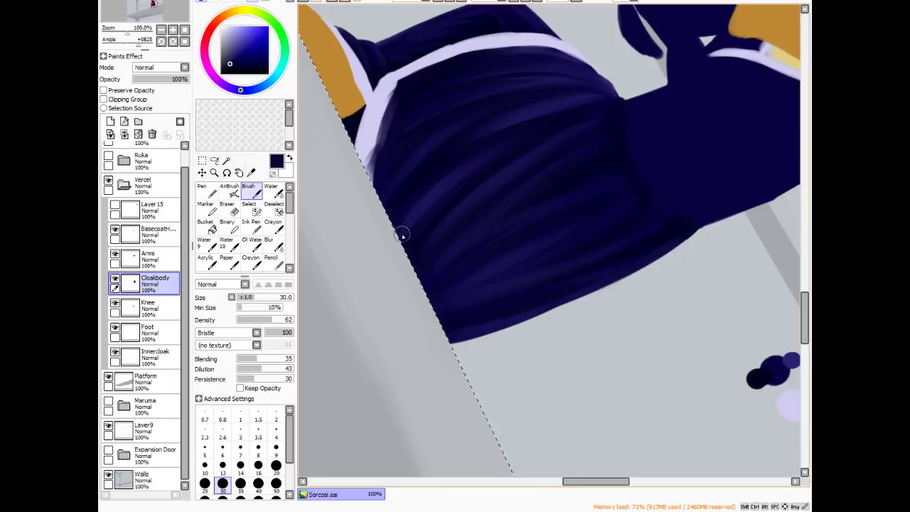
pyautogui.hotkey('ctrl', 'z')
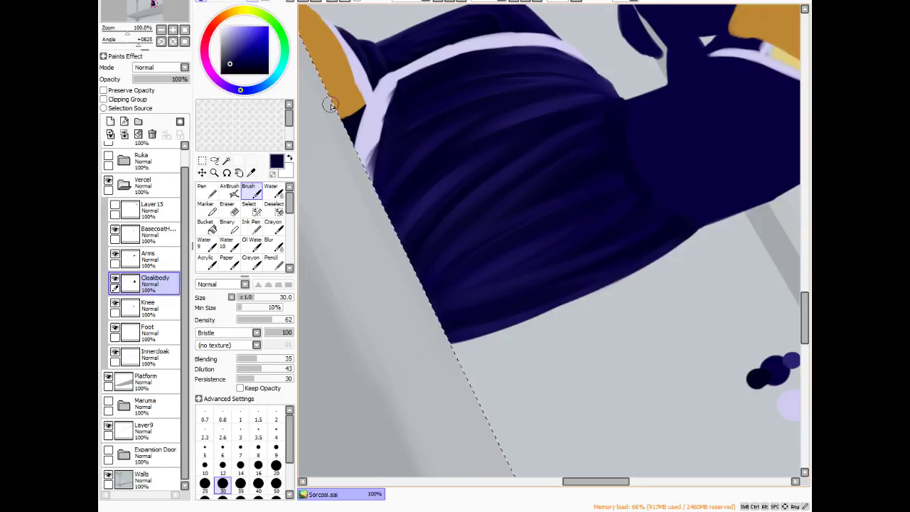
# - Sample the pale lavender trim and repaint its inner edge near the hem with the AirBrush at size 16 and density 65
pyautogui.keyDown('alt'); pyautogui.click(366, 122); pyautogui.keyUp('alt')
pyautogui.click(229, 190)
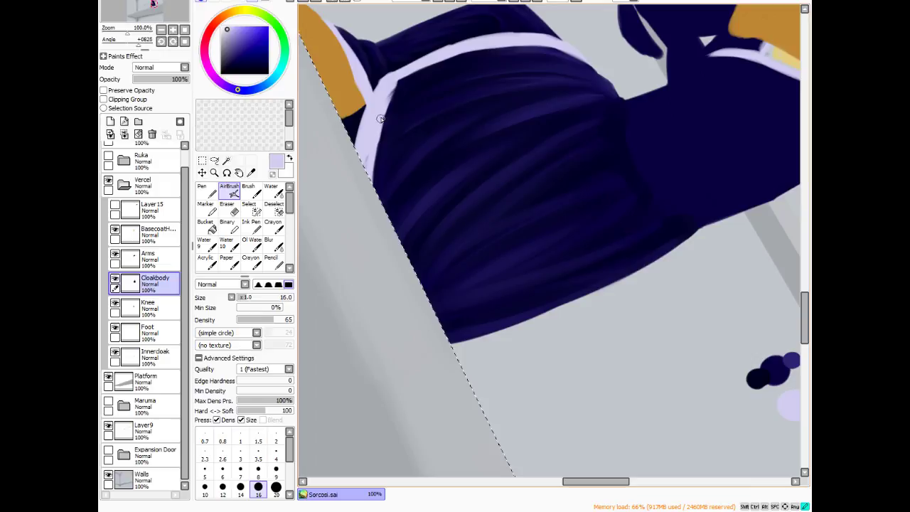
pyautogui.moveTo(369, 183); pyautogui.dragTo(378, 130)
pyautogui.moveTo(382, 127); pyautogui.dragTo(395, 84)
pyautogui.moveTo(380, 130); pyautogui.dragTo(373, 190)
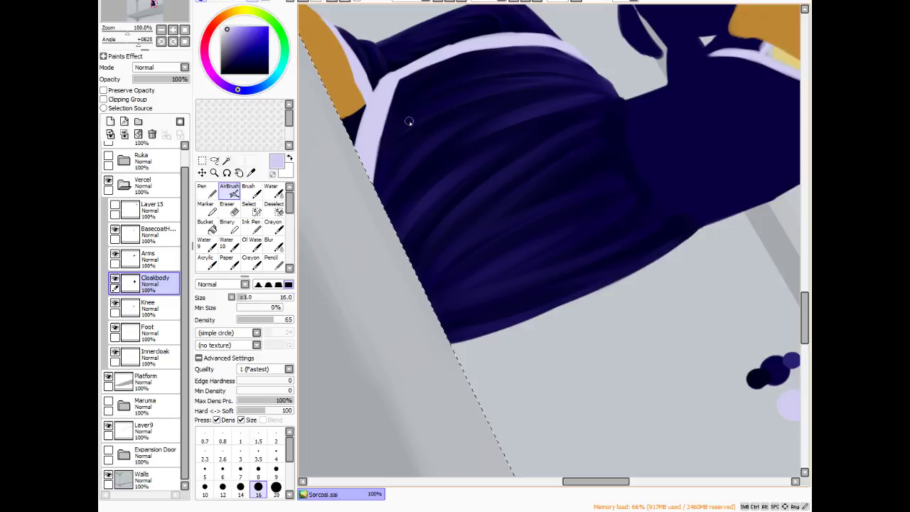
# - Undo the last trim stroke and paint a thin pale lavender line along the waist with the AirBrush at density 100
pyautogui.hotkey('ctrl', 'z')
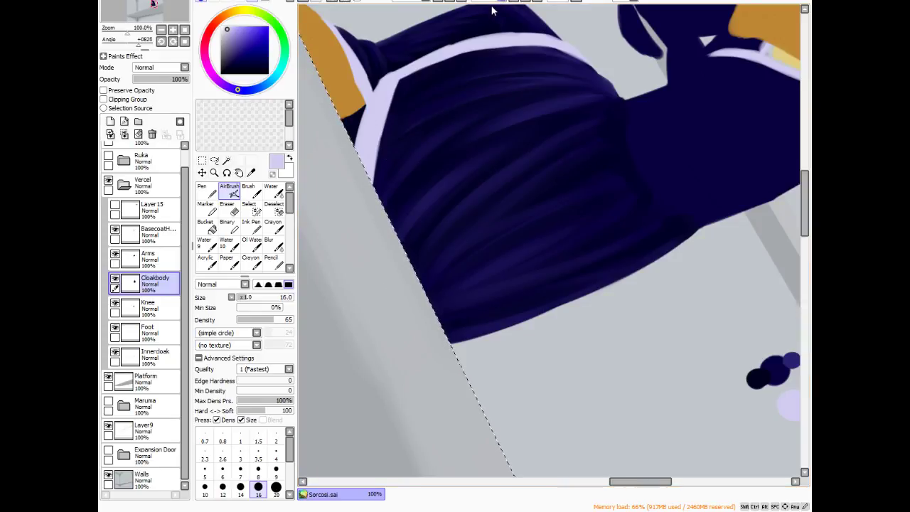
pyautogui.press('Home')
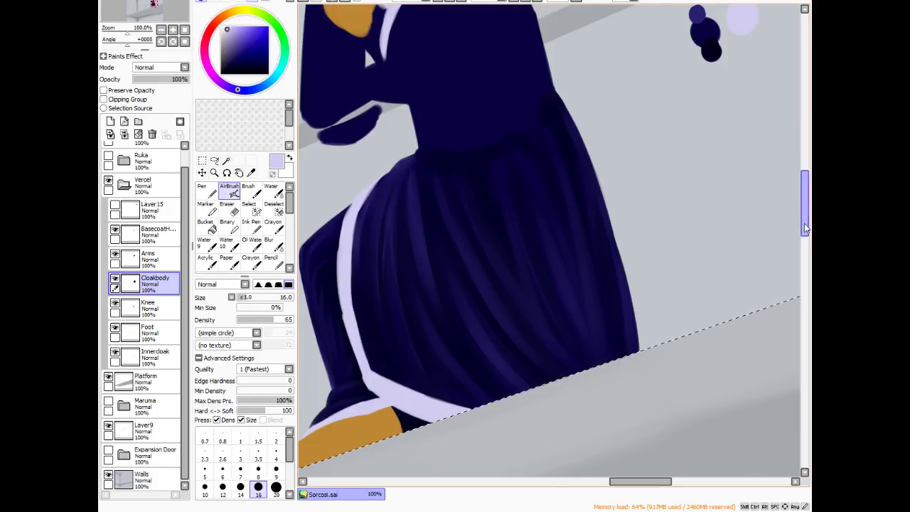
pyautogui.moveTo(806, 229); pyautogui.dragTo(808, 207)
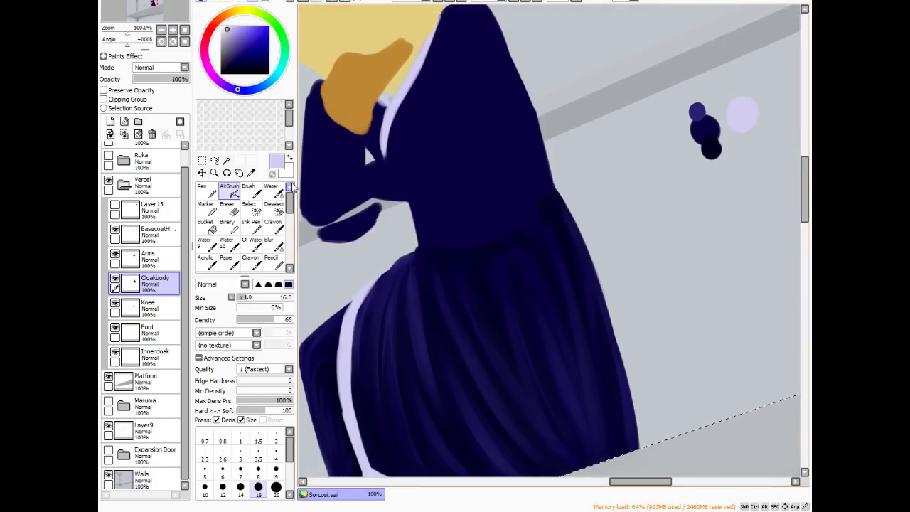
pyautogui.moveTo(276, 320); pyautogui.dragTo(302, 320)
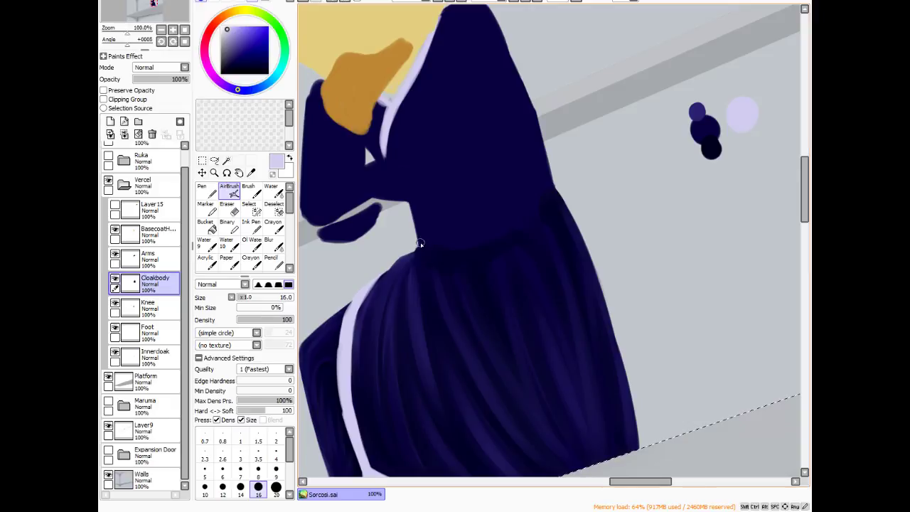
pyautogui.click(420, 246)
pyautogui.hotkey('alt', 'space')
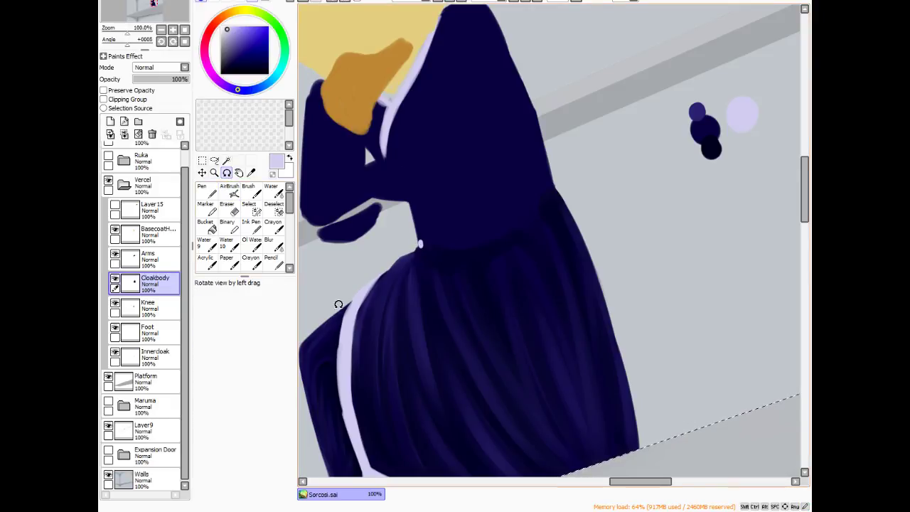
pyautogui.moveTo(362, 256)
pyautogui.mouseDown()
pyautogui.moveTo(349, 201)
pyautogui.moveTo(540, 107)
pyautogui.moveTo(520, 193)
pyautogui.mouseUp()
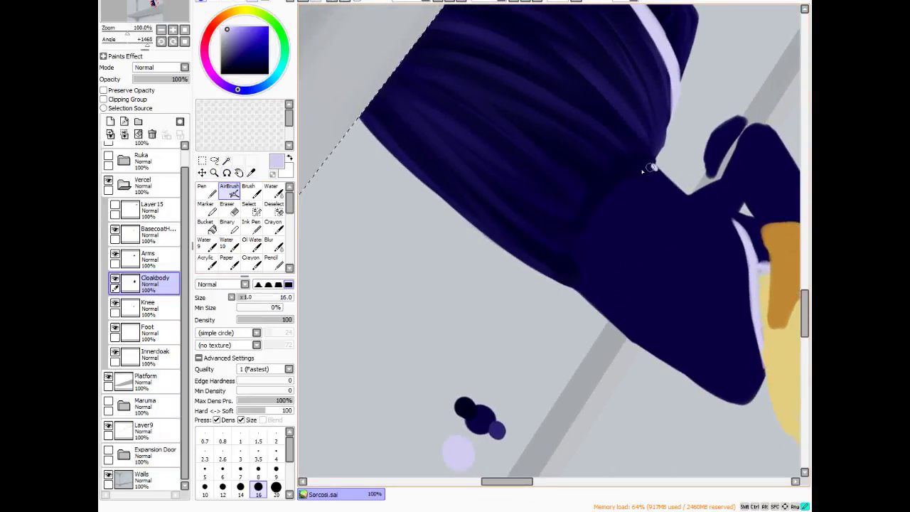
pyautogui.moveTo(651, 168)
pyautogui.mouseDown()
pyautogui.moveTo(622, 181)
pyautogui.moveTo(595, 216)
pyautogui.mouseUp()
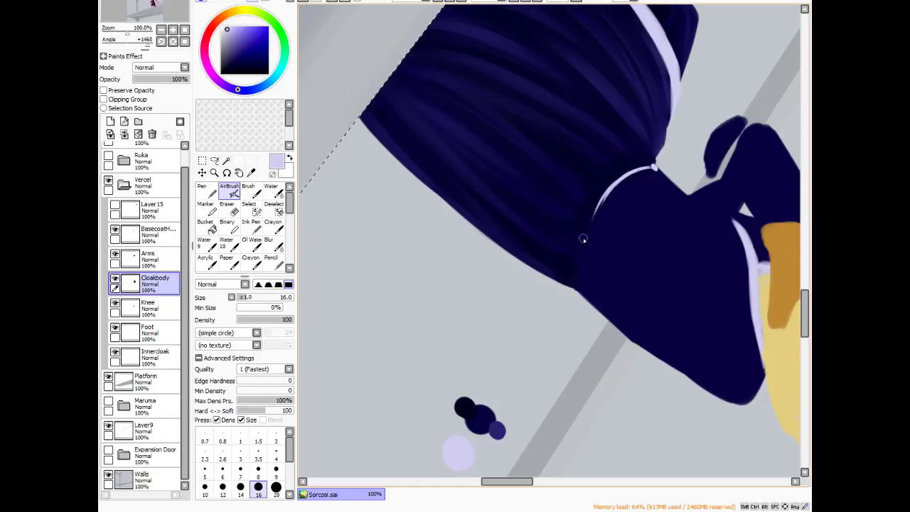
# - Create a new layer above Cloakbody and paint the pale lavender waist belt on it with the AirBrush at size 16
pyautogui.click(110, 122)
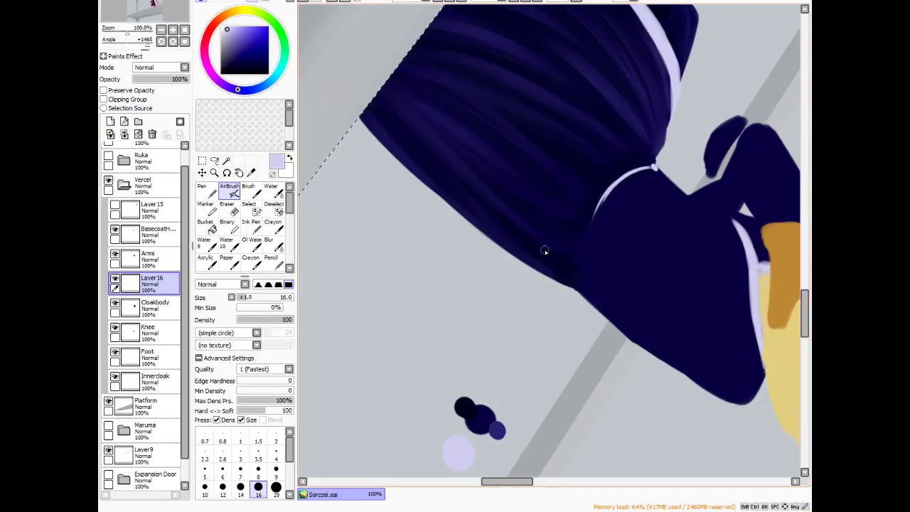
pyautogui.moveTo(584, 245)
pyautogui.mouseDown()
pyautogui.moveTo(613, 187)
pyautogui.moveTo(580, 250)
pyautogui.mouseUp()
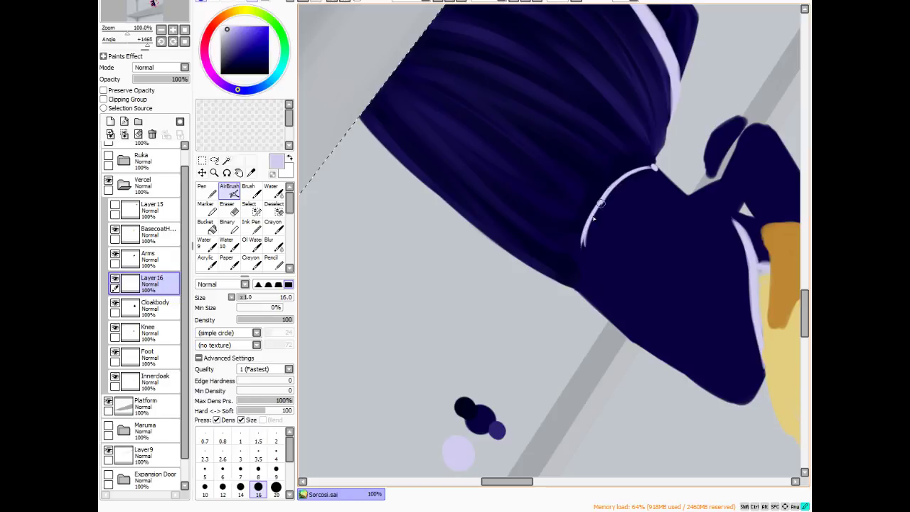
pyautogui.moveTo(606, 201); pyautogui.dragTo(578, 277)
pyautogui.moveTo(591, 221); pyautogui.dragTo(579, 288)
pyautogui.moveTo(585, 257)
pyautogui.mouseDown()
pyautogui.moveTo(576, 289)
pyautogui.moveTo(587, 218)
pyautogui.moveTo(578, 240)
pyautogui.moveTo(591, 216)
pyautogui.mouseUp()
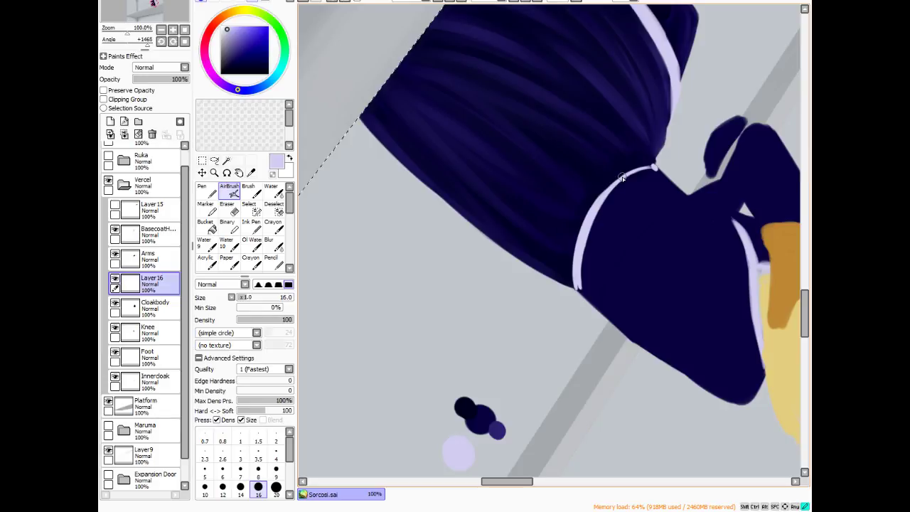
pyautogui.moveTo(622, 178)
pyautogui.mouseDown()
pyautogui.moveTo(594, 207)
pyautogui.moveTo(575, 266)
pyautogui.moveTo(581, 290)
pyautogui.moveTo(598, 211)
pyautogui.moveTo(584, 278)
pyautogui.moveTo(609, 209)
pyautogui.moveTo(654, 171)
pyautogui.mouseUp()
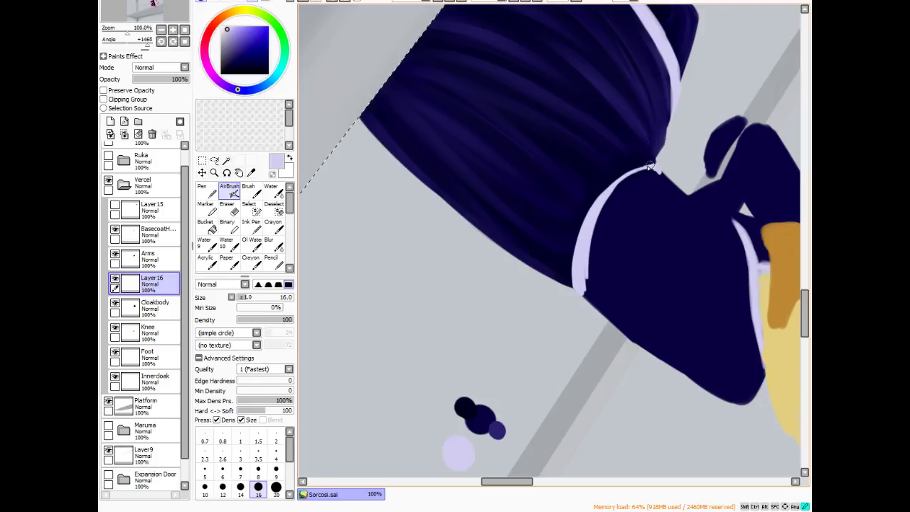
pyautogui.moveTo(646, 174)
pyautogui.mouseDown()
pyautogui.moveTo(609, 195)
pyautogui.moveTo(650, 171)
pyautogui.moveTo(632, 174)
pyautogui.moveTo(639, 169)
pyautogui.moveTo(656, 171)
pyautogui.moveTo(598, 225)
pyautogui.moveTo(630, 181)
pyautogui.moveTo(605, 213)
pyautogui.moveTo(623, 185)
pyautogui.moveTo(591, 244)
pyautogui.moveTo(610, 200)
pyautogui.moveTo(587, 250)
pyautogui.moveTo(619, 190)
pyautogui.moveTo(594, 230)
pyautogui.moveTo(587, 284)
pyautogui.moveTo(591, 240)
pyautogui.moveTo(584, 274)
pyautogui.mouseUp()
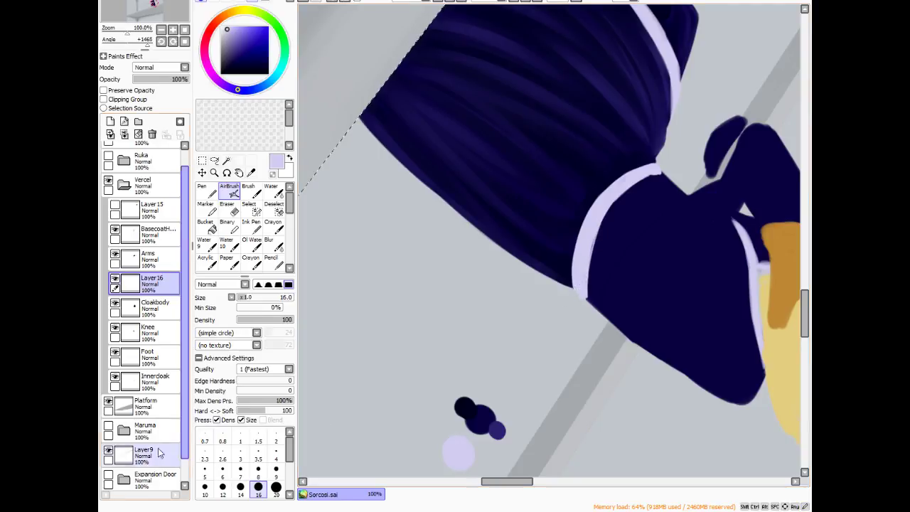
# - Hide the Walls layer and extend both ends of the lavender belt past the waist outline while evening its edges
pyautogui.scroll(-1, 163, 475)
pyautogui.click(108, 474)
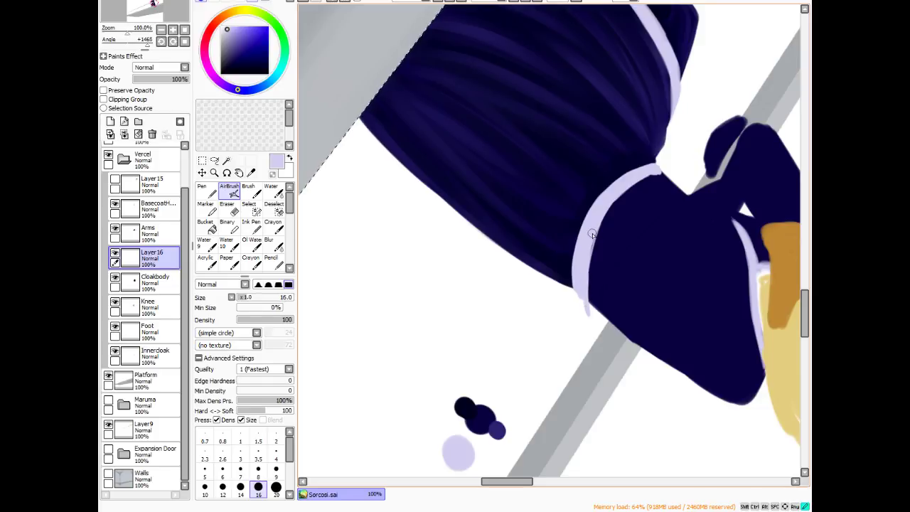
pyautogui.moveTo(591, 245); pyautogui.dragTo(635, 184)
pyautogui.moveTo(659, 167); pyautogui.dragTo(670, 175)
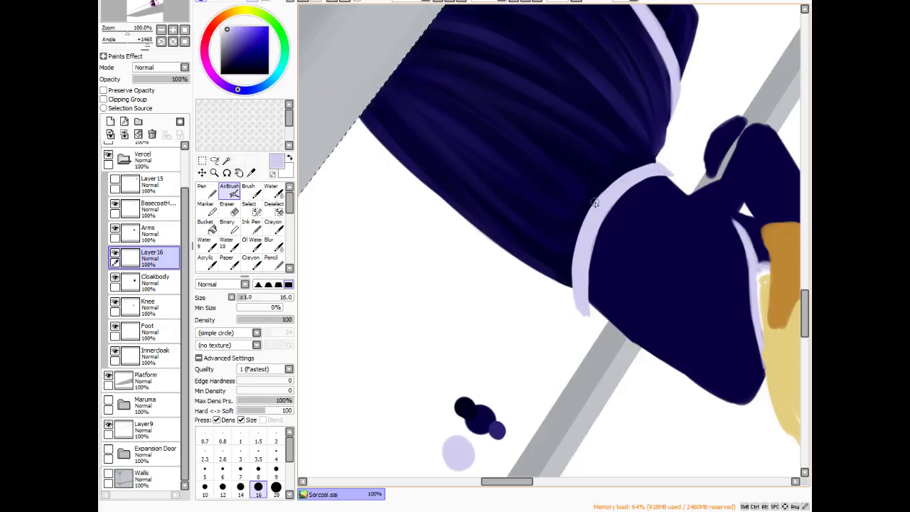
# - Erase the belt's overshooting ends with the Eraser at size 16 so both follow the body outline
pyautogui.press('Delete')
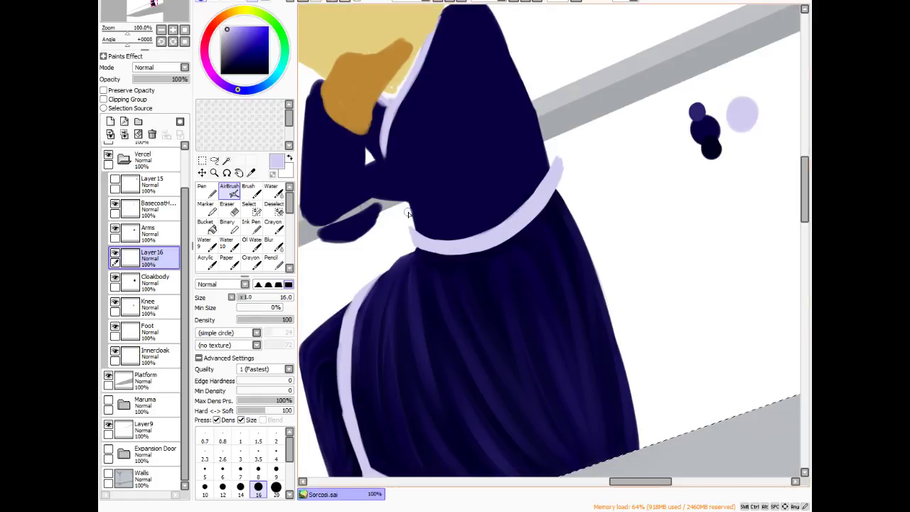
pyautogui.click(234, 211)
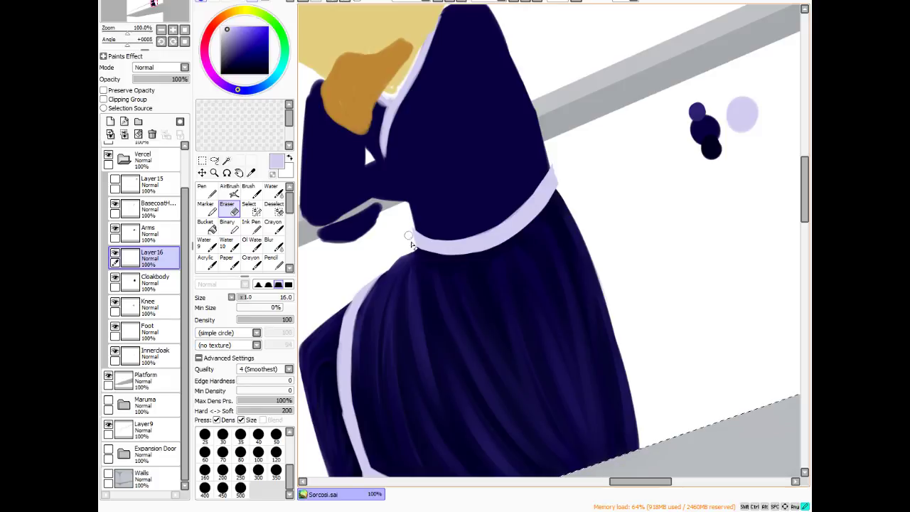
pyautogui.scroll(3, 425, 260)
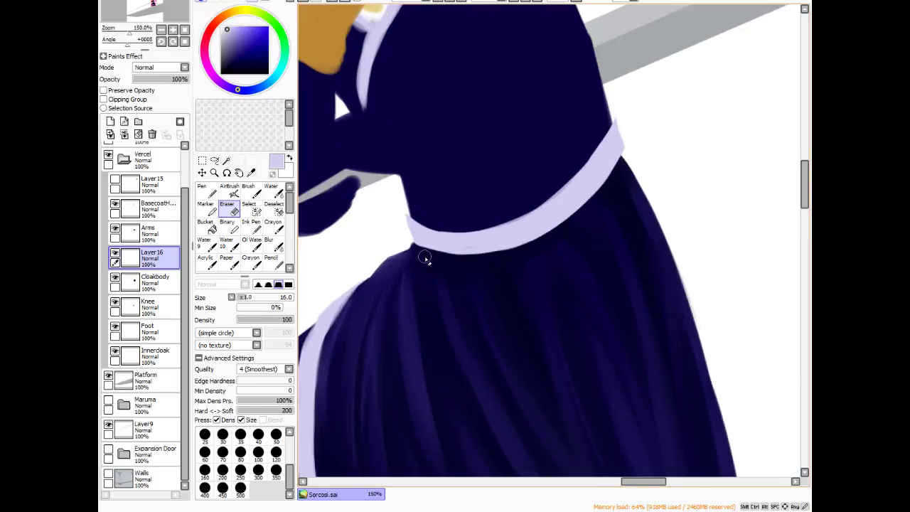
pyautogui.moveTo(395, 177)
pyautogui.mouseDown()
pyautogui.moveTo(400, 226)
pyautogui.moveTo(378, 197)
pyautogui.moveTo(393, 225)
pyautogui.moveTo(386, 175)
pyautogui.moveTo(388, 187)
pyautogui.mouseUp()
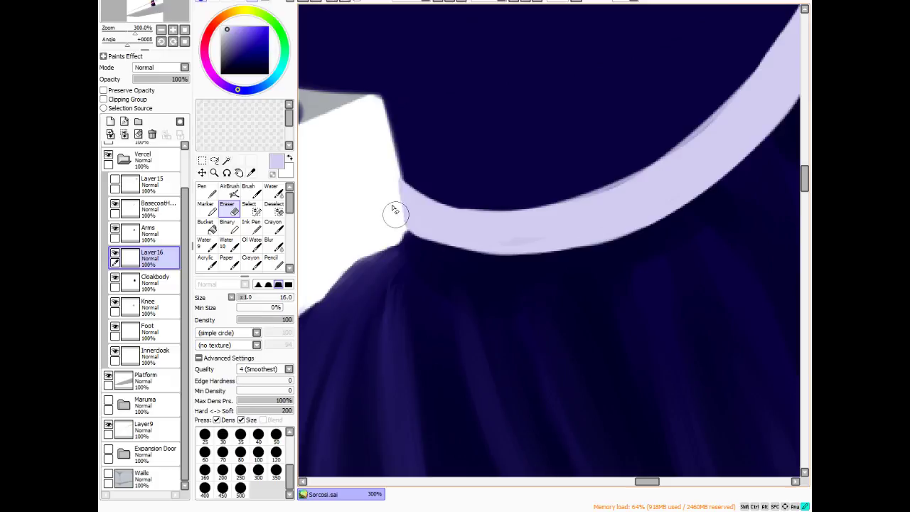
pyautogui.moveTo(642, 481); pyautogui.dragTo(655, 481)
pyautogui.moveTo(804, 177); pyautogui.dragTo(804, 168)
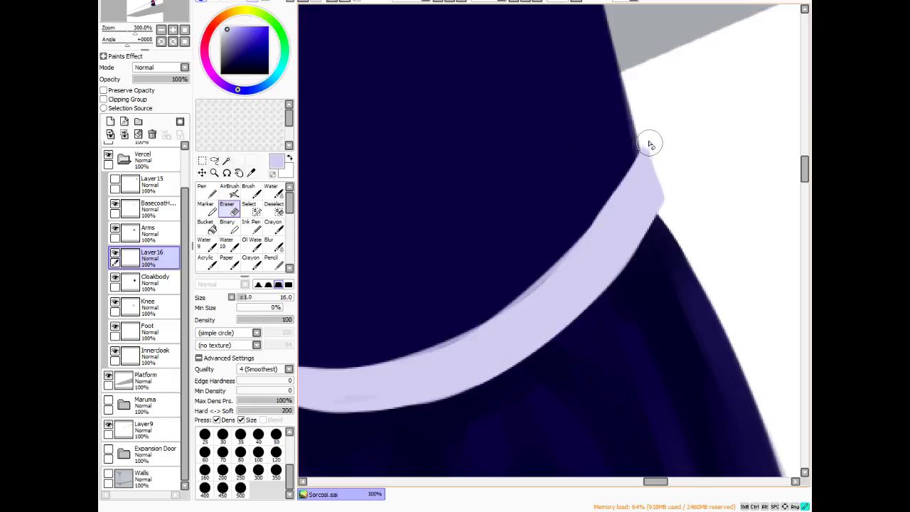
pyautogui.moveTo(648, 143)
pyautogui.mouseDown()
pyautogui.moveTo(657, 172)
pyautogui.moveTo(648, 142)
pyautogui.moveTo(665, 192)
pyautogui.mouseUp()
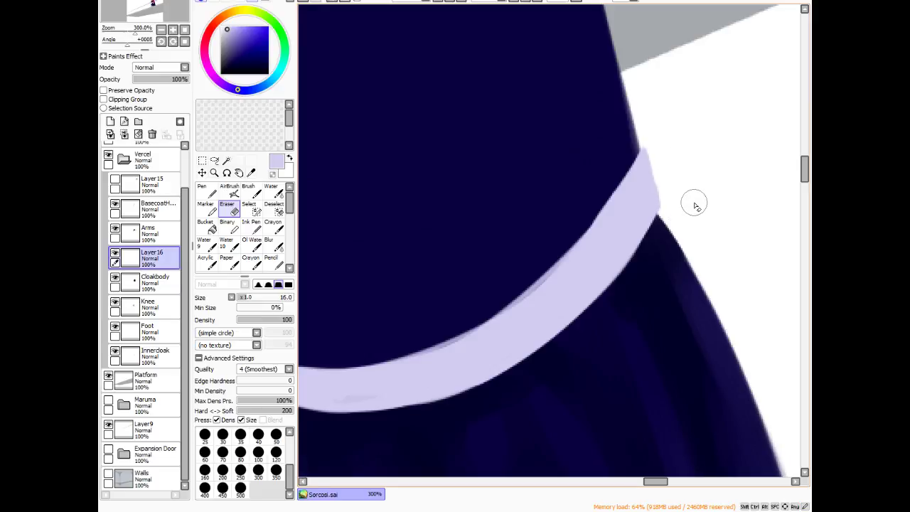
pyautogui.scroll(-5, 704, 200)
pyautogui.scroll(2, 711, 206)
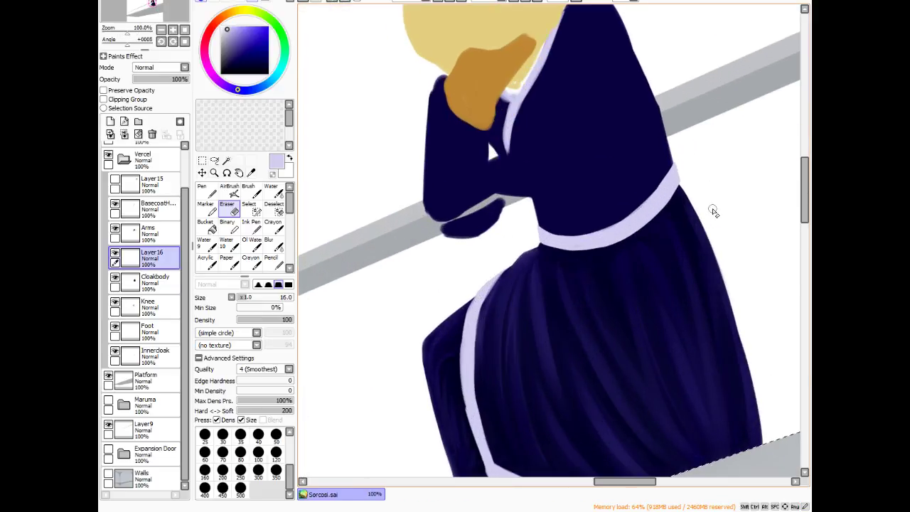
pyautogui.scroll(1, 713, 211)
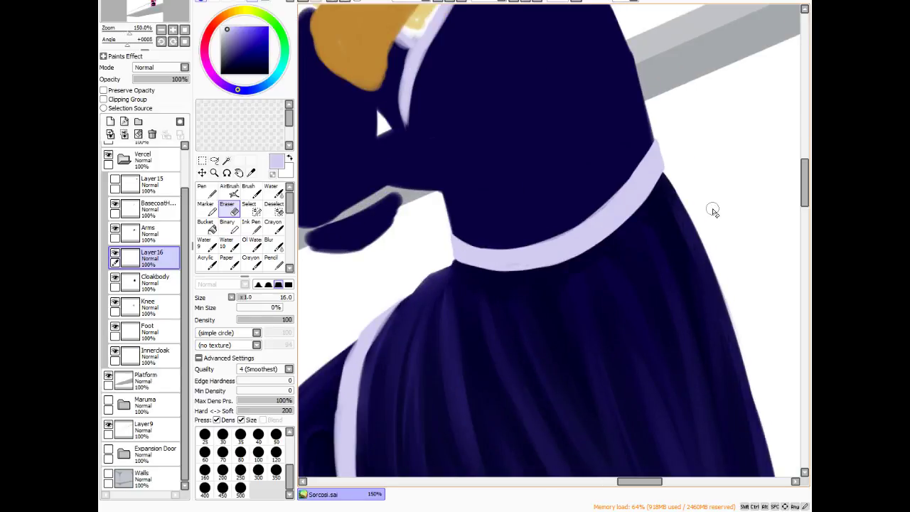
# - Clean up the cloak's waist edge beside the belt with the Eraser on the Cloakbody layer, and return to the belt layer
pyautogui.keyDown('ctrl'); pyautogui.click(437, 253); pyautogui.keyUp('ctrl')
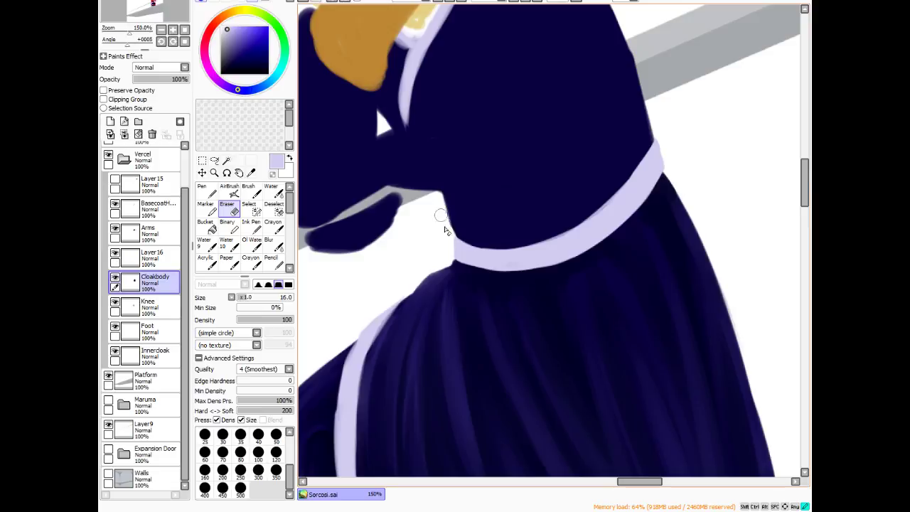
pyautogui.click(151, 260)
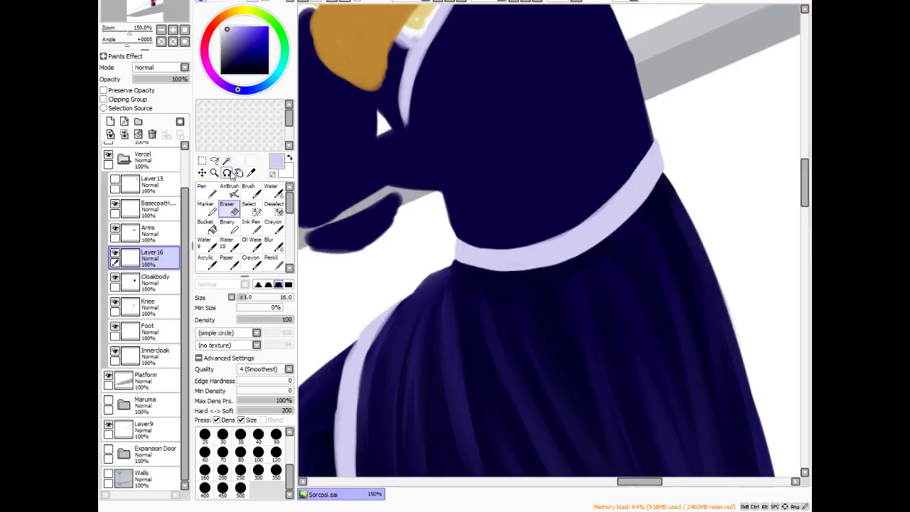
pyautogui.hotkey('alt', 'space')
pyautogui.moveTo(406, 327)
pyautogui.mouseDown()
pyautogui.moveTo(414, 126)
pyautogui.moveTo(611, 149)
pyautogui.mouseUp()
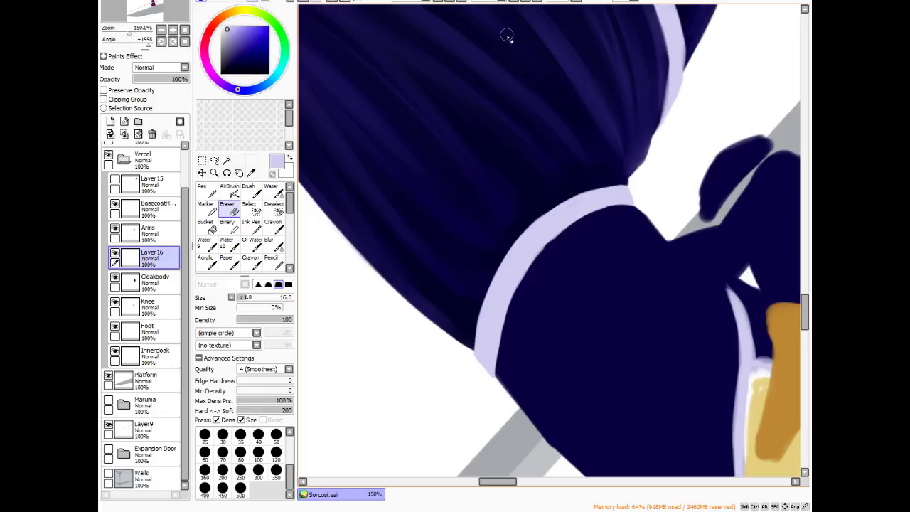
pyautogui.press('Home')
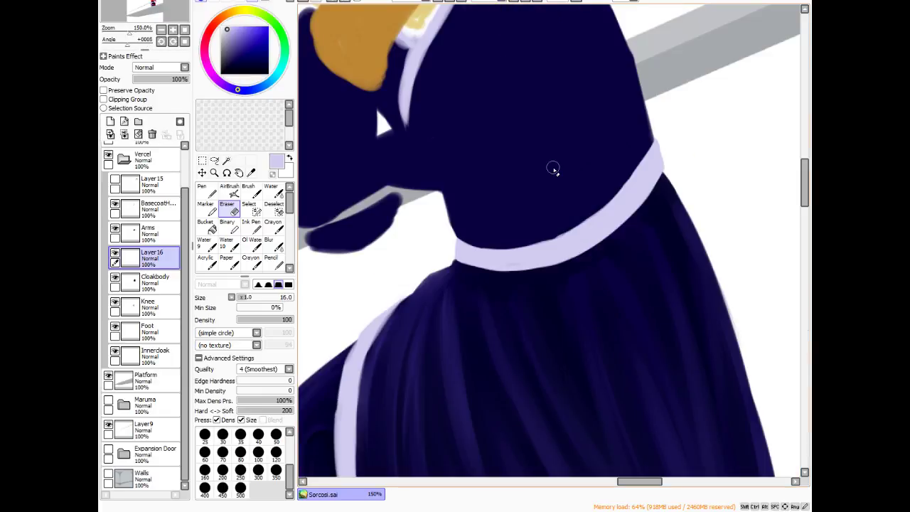
# - Show the Walls layer again behind the figure
pyautogui.scroll(-3, 553, 168)
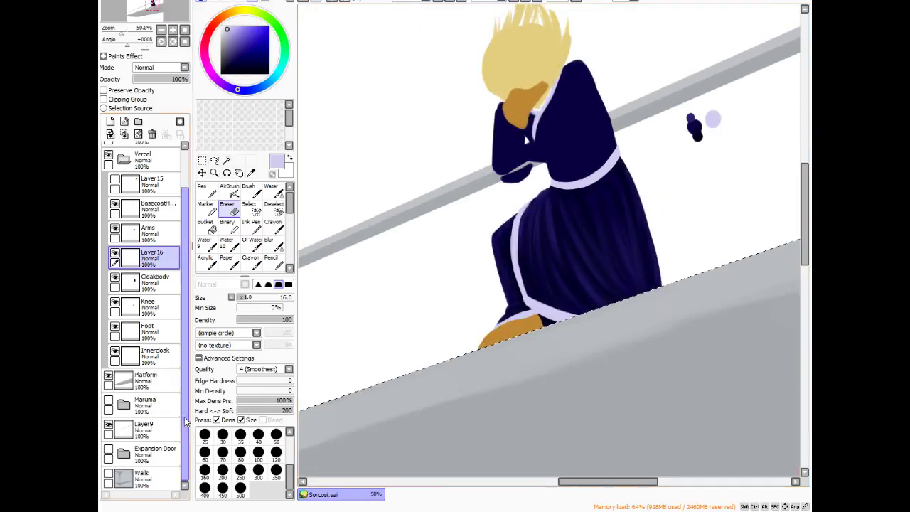
pyautogui.click(109, 475)
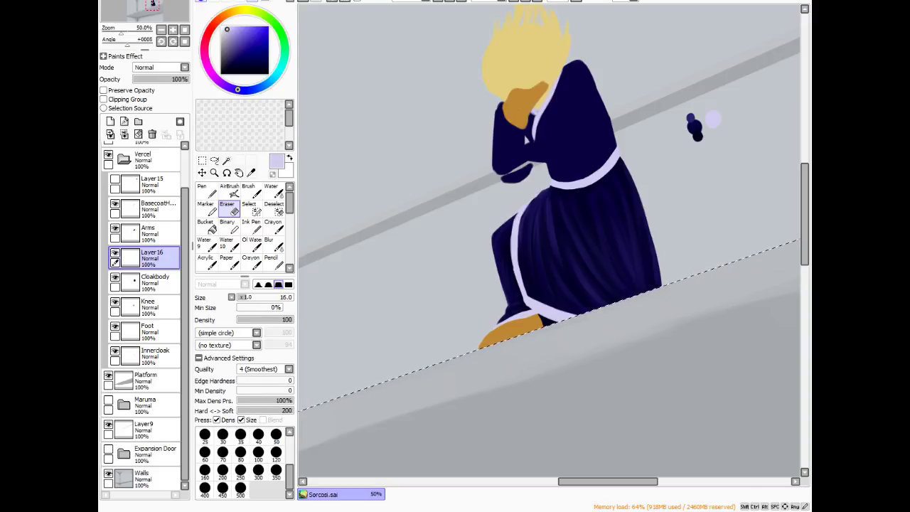
pyautogui.scroll(1, 503, 226)
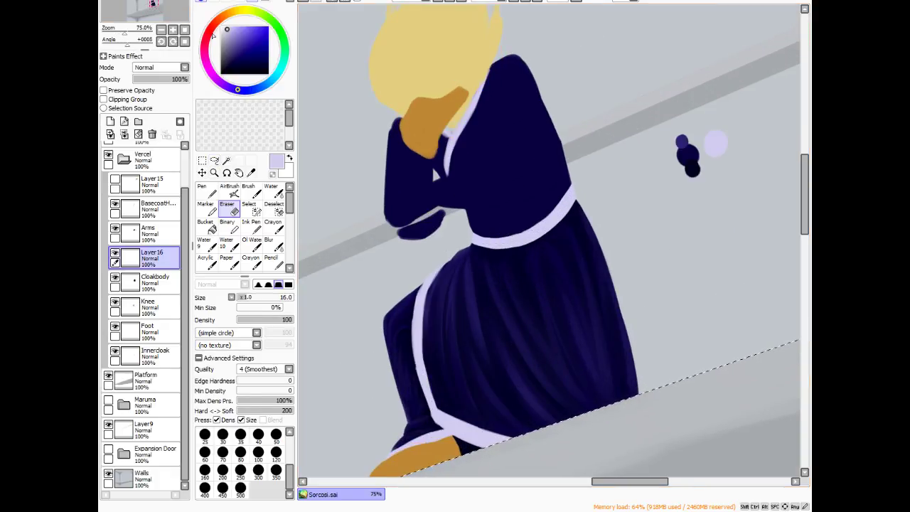
# - Merge the belt's Layer16 down into Cloakbody and choose the Brush with a darker, muted lavender for shading the trim
pyautogui.click(228, 37)
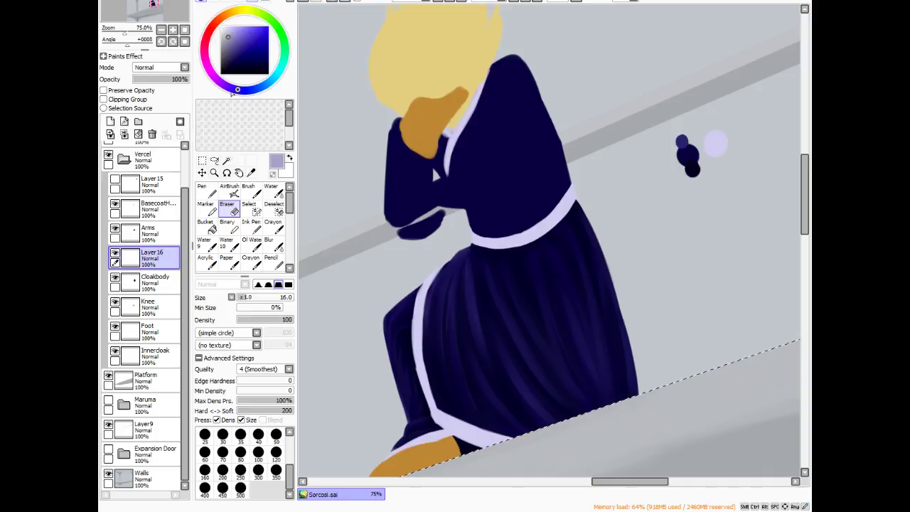
pyautogui.click(248, 190)
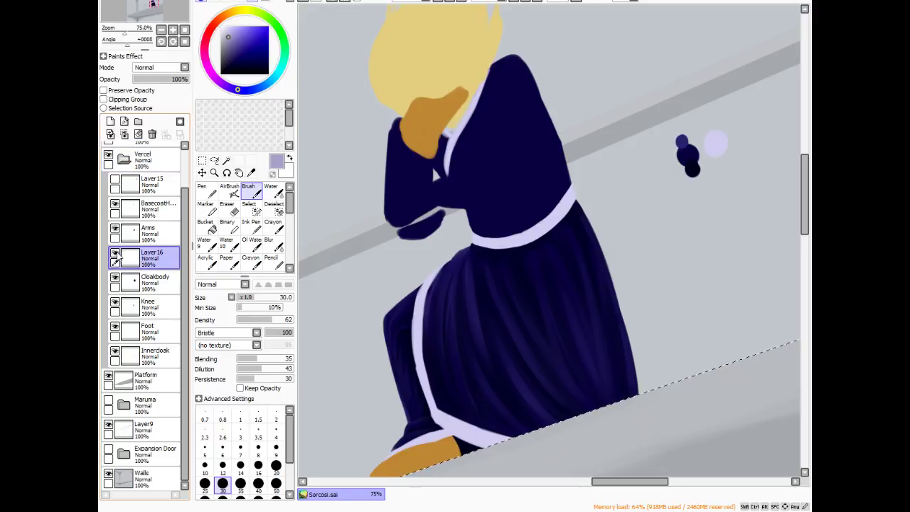
pyautogui.click(151, 136)
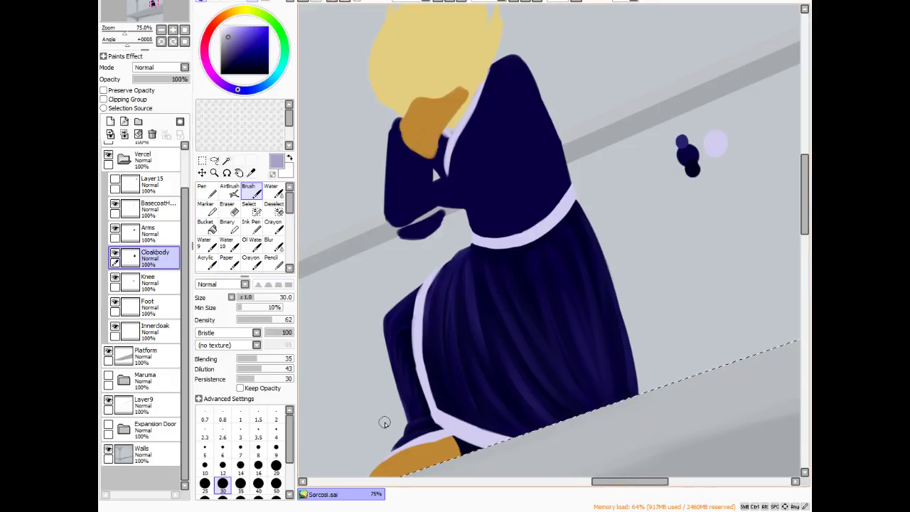
# - Shade the long front trim of the cloak from the knee to its lower corner with the Brush at size 16
pyautogui.scroll(2, 381, 419)
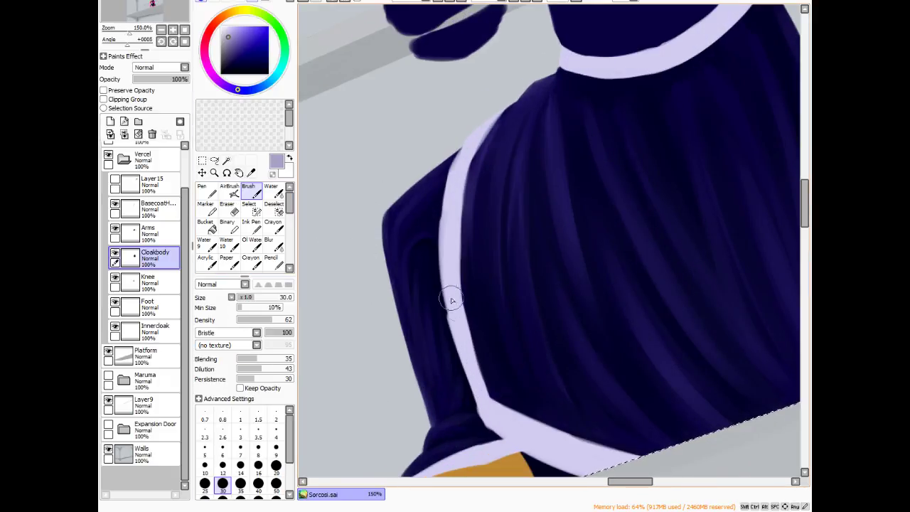
pyautogui.press('[')
pyautogui.press('[')
pyautogui.press('[')
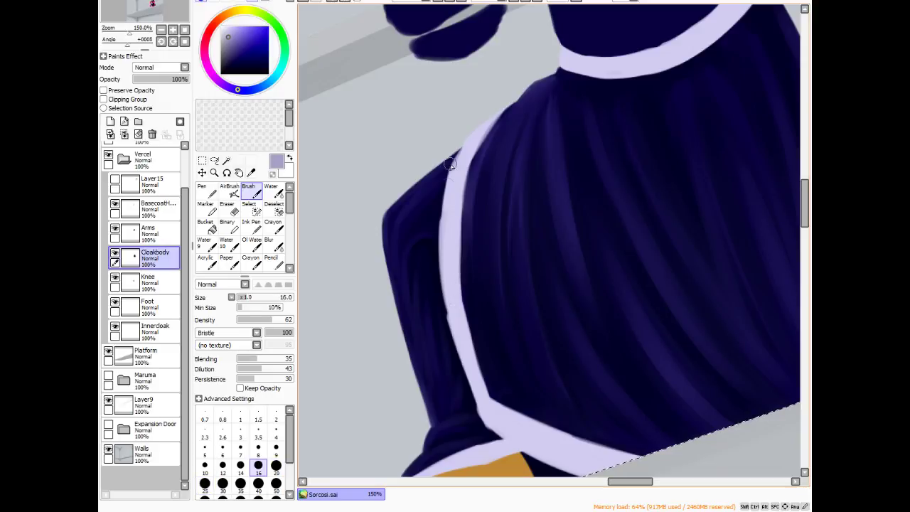
pyautogui.moveTo(474, 142)
pyautogui.mouseDown()
pyautogui.moveTo(462, 172)
pyautogui.moveTo(455, 326)
pyautogui.moveTo(454, 275)
pyautogui.moveTo(451, 316)
pyautogui.moveTo(442, 263)
pyautogui.moveTo(469, 347)
pyautogui.moveTo(453, 268)
pyautogui.moveTo(465, 334)
pyautogui.mouseUp()
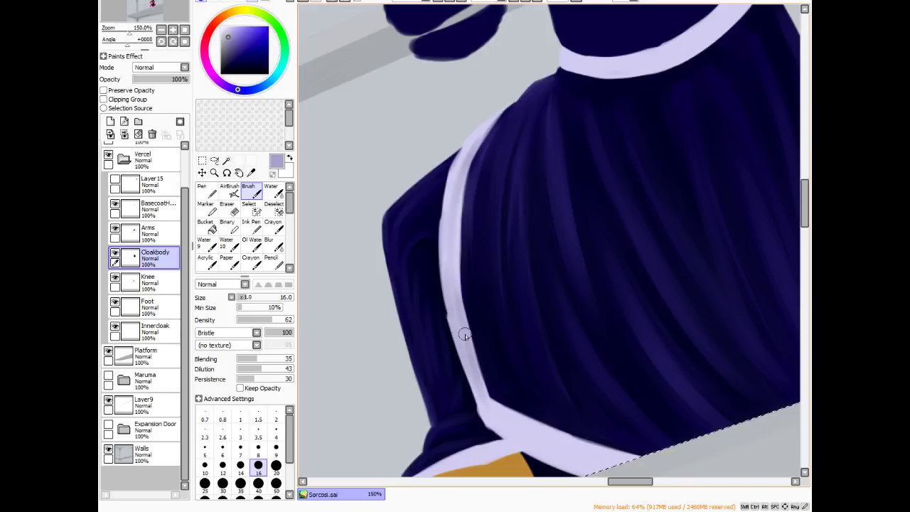
pyautogui.moveTo(474, 374)
pyautogui.mouseDown()
pyautogui.moveTo(454, 276)
pyautogui.moveTo(473, 356)
pyautogui.moveTo(457, 209)
pyautogui.moveTo(458, 299)
pyautogui.moveTo(460, 187)
pyautogui.moveTo(456, 297)
pyautogui.moveTo(453, 240)
pyautogui.moveTo(493, 412)
pyautogui.moveTo(461, 313)
pyautogui.moveTo(475, 384)
pyautogui.mouseUp()
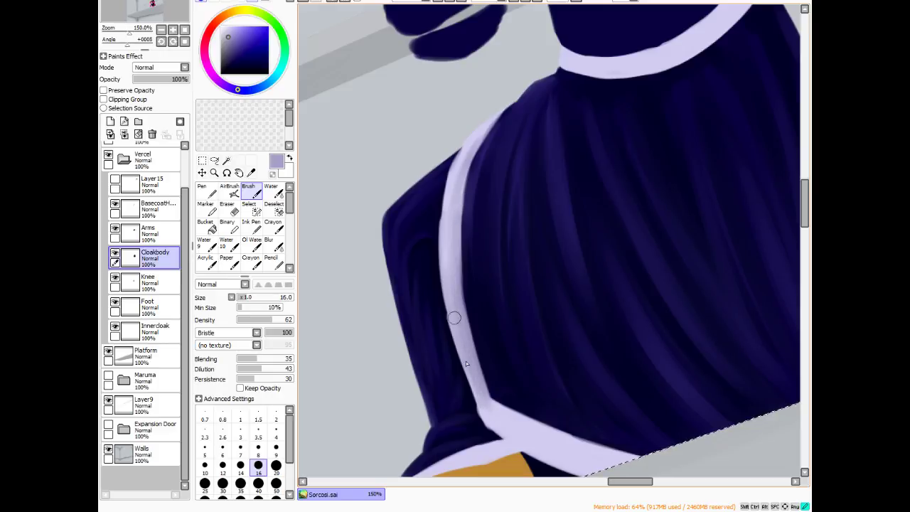
# - Shade the cloak's lower hem trim from its corner down to the platform edge with muted lavender Brush strokes
pyautogui.hotkey('alt', 'space')
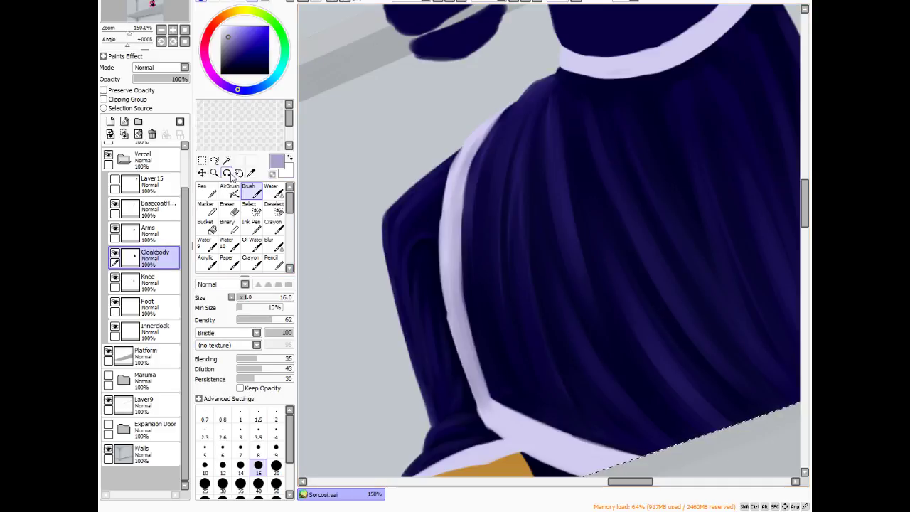
pyautogui.moveTo(377, 330)
pyautogui.mouseDown()
pyautogui.moveTo(361, 174)
pyautogui.moveTo(334, 153)
pyautogui.mouseUp()
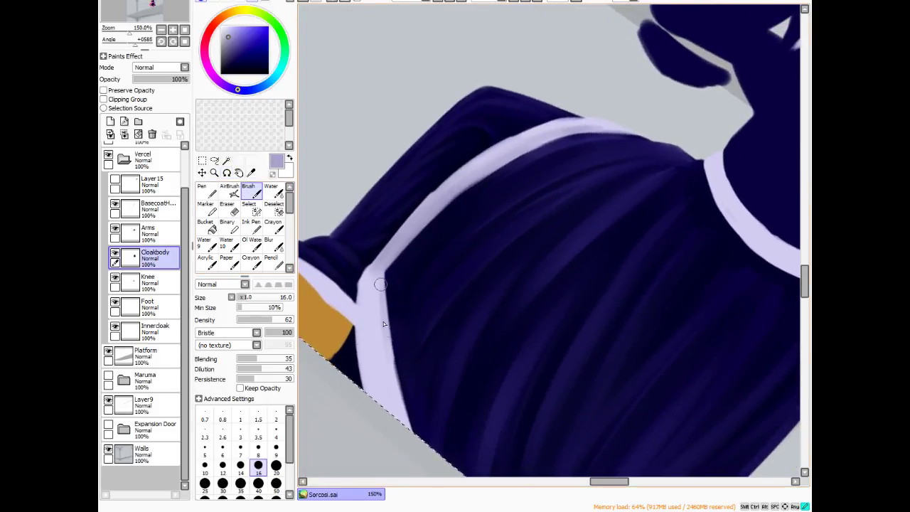
pyautogui.moveTo(384, 298); pyautogui.dragTo(400, 419)
pyautogui.moveTo(379, 316); pyautogui.dragTo(395, 411)
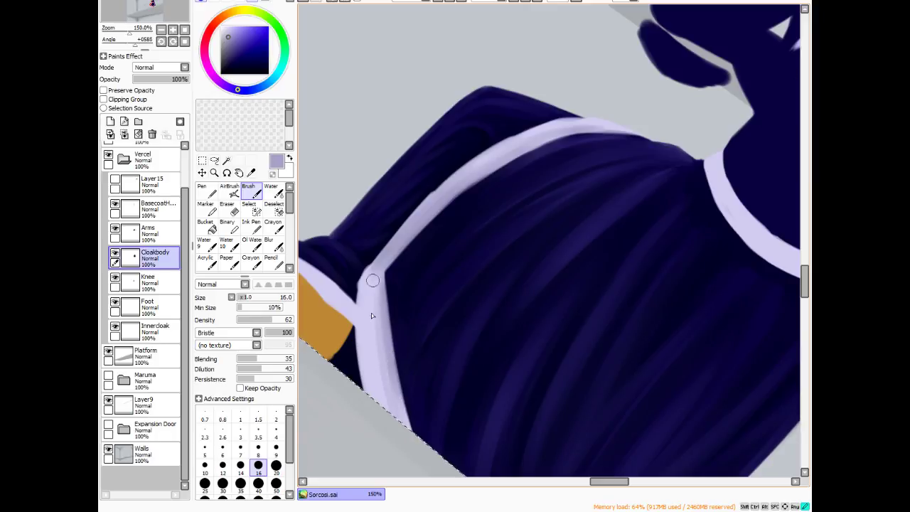
pyautogui.moveTo(377, 345); pyautogui.dragTo(384, 392)
pyautogui.moveTo(373, 307)
pyautogui.mouseDown()
pyautogui.moveTo(393, 412)
pyautogui.moveTo(395, 370)
pyautogui.moveTo(411, 430)
pyautogui.mouseUp()
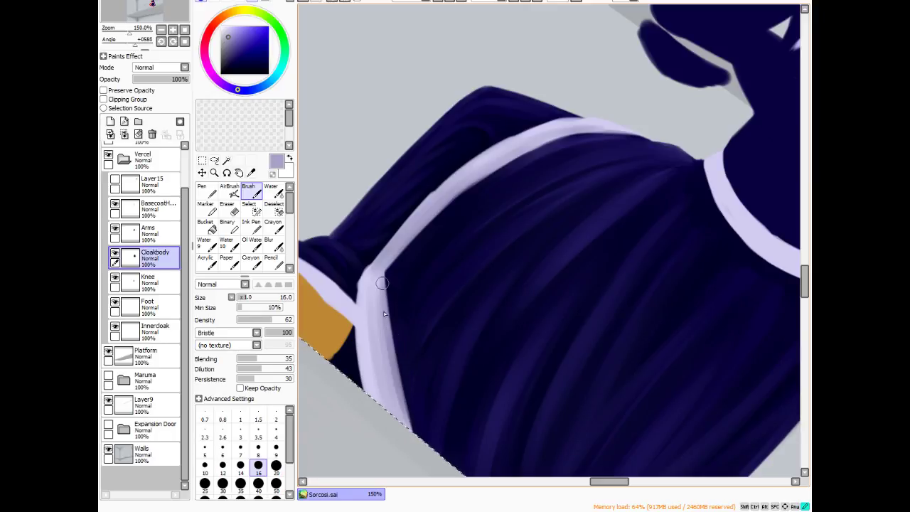
pyautogui.moveTo(377, 285); pyautogui.dragTo(406, 450)
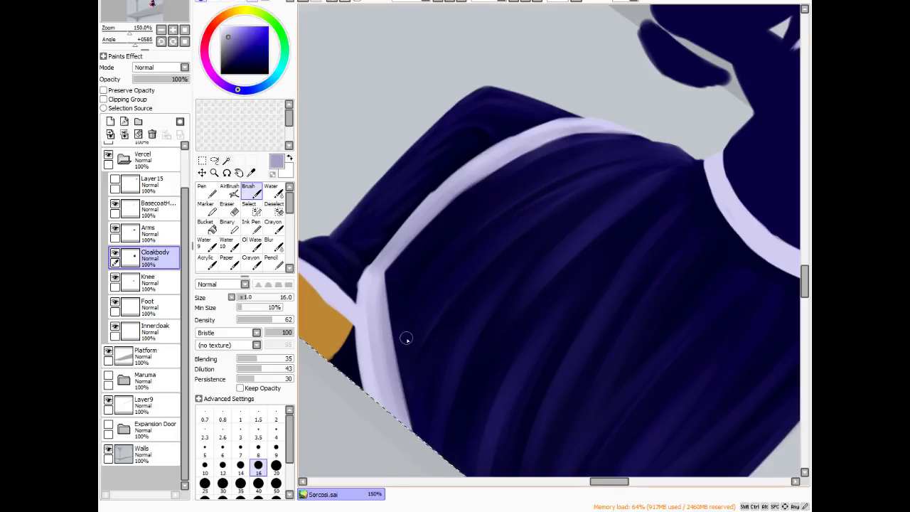
# - Deepen the hem trim near the platform with a sampled greyer lavender and blend it using the belt's pale lavender
pyautogui.rightClick(395, 361)
pyautogui.moveTo(367, 370)
pyautogui.mouseDown()
pyautogui.moveTo(365, 378)
pyautogui.moveTo(362, 355)
pyautogui.moveTo(366, 383)
pyautogui.moveTo(361, 339)
pyautogui.moveTo(376, 399)
pyautogui.moveTo(391, 411)
pyautogui.mouseUp()
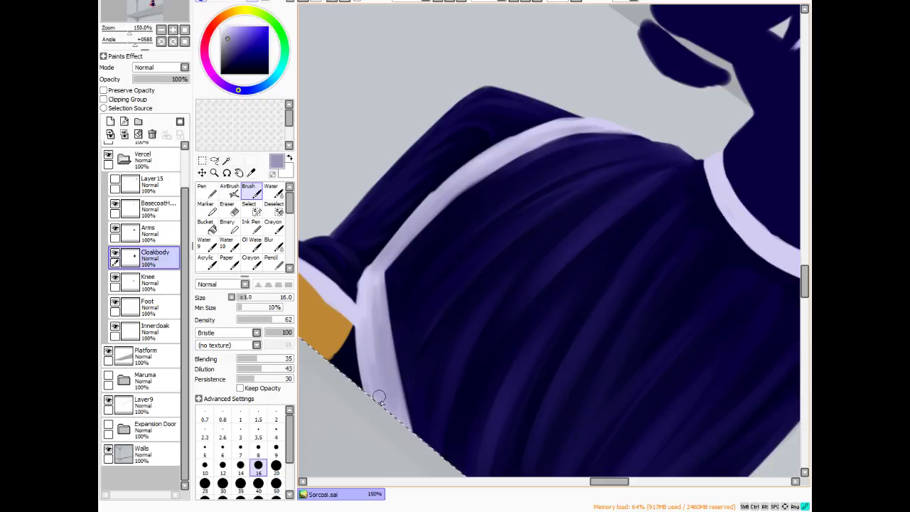
pyautogui.rightClick(735, 213)
pyautogui.moveTo(374, 304)
pyautogui.mouseDown()
pyautogui.moveTo(379, 382)
pyautogui.moveTo(372, 282)
pyautogui.moveTo(377, 413)
pyautogui.moveTo(366, 335)
pyautogui.moveTo(375, 413)
pyautogui.mouseUp()
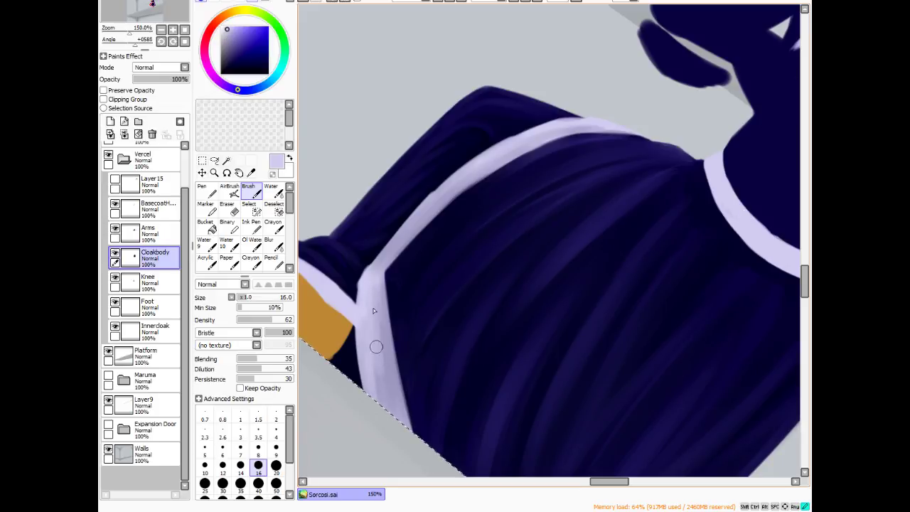
pyautogui.moveTo(376, 306)
pyautogui.mouseDown()
pyautogui.moveTo(381, 281)
pyautogui.moveTo(373, 384)
pyautogui.moveTo(373, 312)
pyautogui.moveTo(396, 426)
pyautogui.mouseUp()
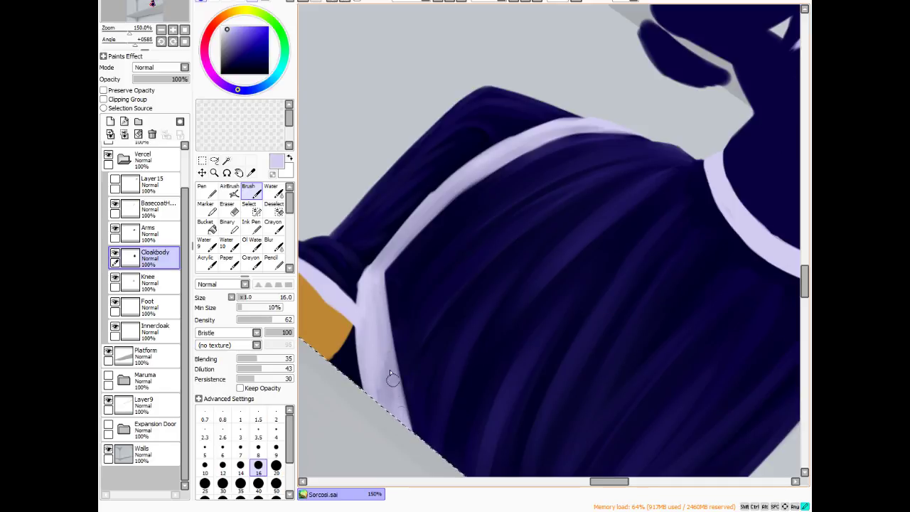
pyautogui.moveTo(390, 374)
pyautogui.mouseDown()
pyautogui.moveTo(408, 438)
pyautogui.moveTo(383, 295)
pyautogui.moveTo(391, 412)
pyautogui.mouseUp()
# - Smooth the outer edge of the cloak's long front trim with the AirBrush at size 16 in pale lavender
pyautogui.click(229, 191)
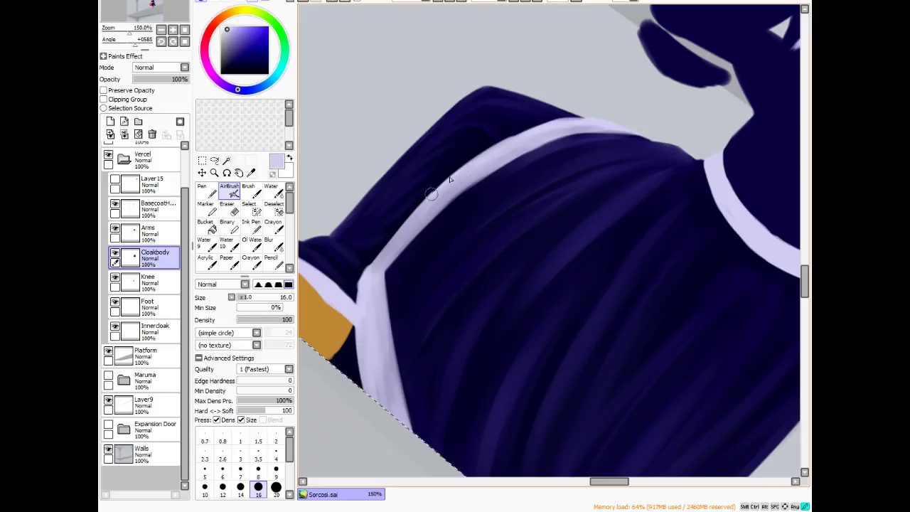
pyautogui.click(226, 173)
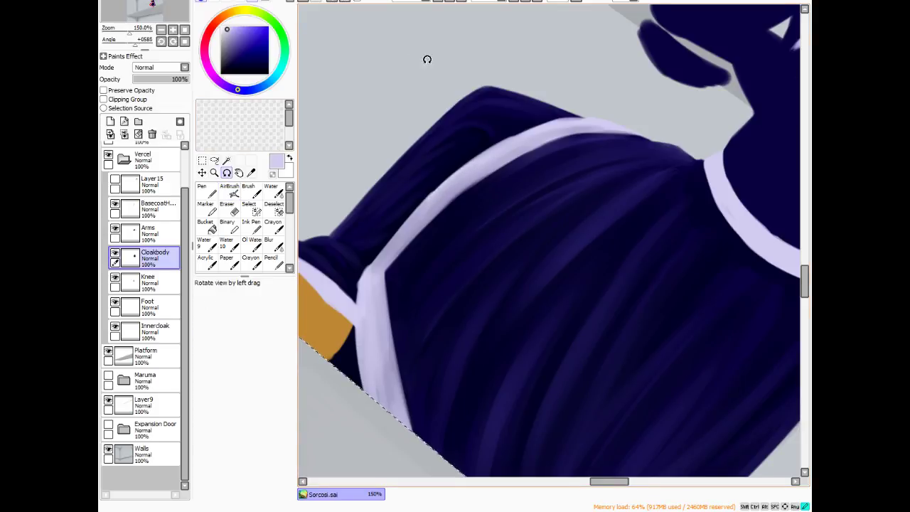
pyautogui.moveTo(426, 59)
pyautogui.mouseDown()
pyautogui.moveTo(332, 128)
pyautogui.moveTo(312, 213)
pyautogui.mouseUp()
pyautogui.click(229, 189)
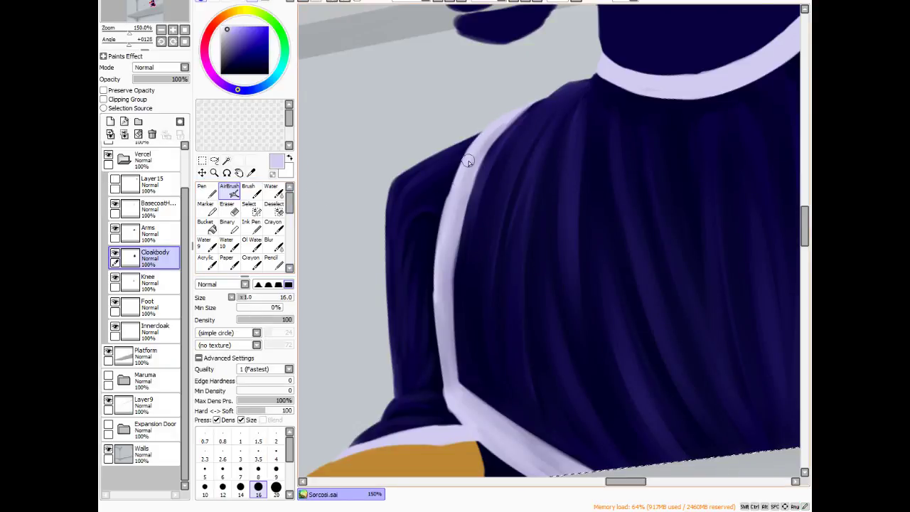
pyautogui.moveTo(467, 162)
pyautogui.mouseDown()
pyautogui.moveTo(449, 213)
pyautogui.moveTo(443, 291)
pyautogui.mouseUp()
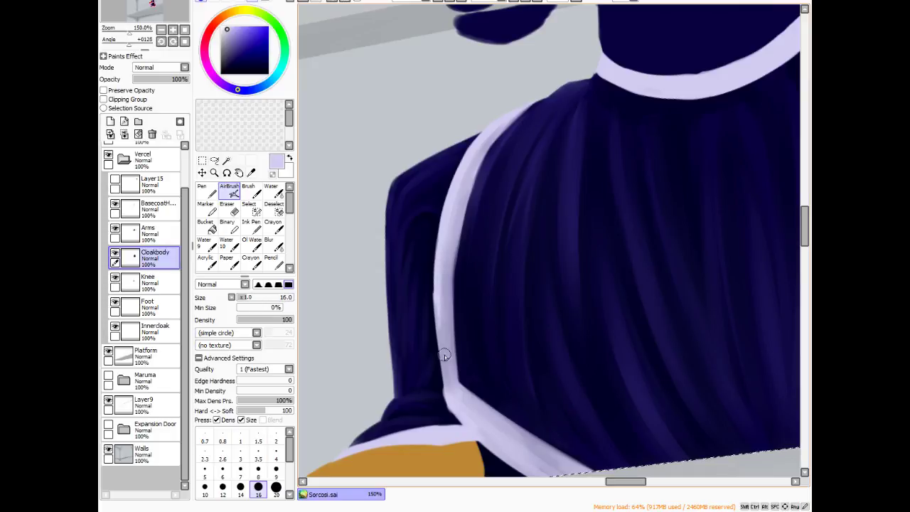
pyautogui.moveTo(438, 299); pyautogui.dragTo(446, 384)
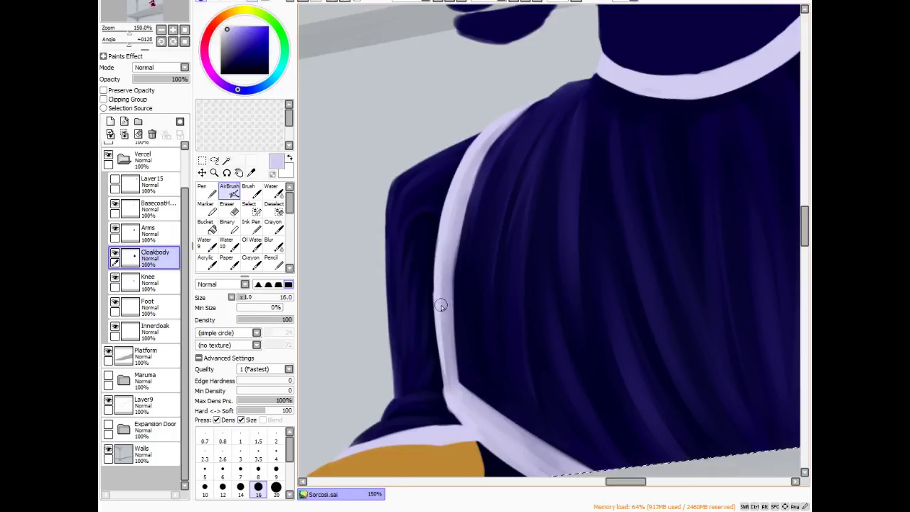
# - Sample a mid lavender from the front trim and airbrush its outer edge down to the lower corner
pyautogui.click(248, 190)
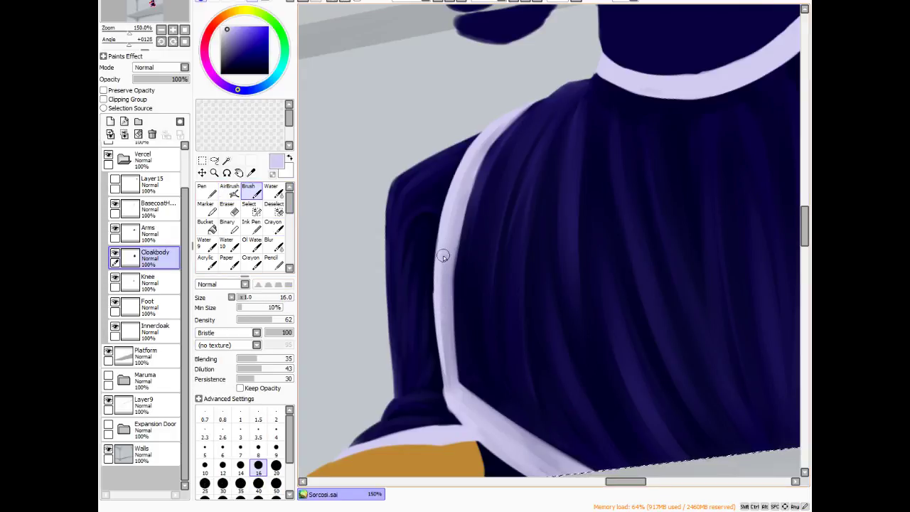
pyautogui.keyDown('alt'); pyautogui.click(445, 331); pyautogui.keyUp('alt')
pyautogui.press('v')
pyautogui.moveTo(435, 288)
pyautogui.mouseDown()
pyautogui.moveTo(434, 270)
pyautogui.moveTo(438, 376)
pyautogui.moveTo(458, 418)
pyautogui.mouseUp()
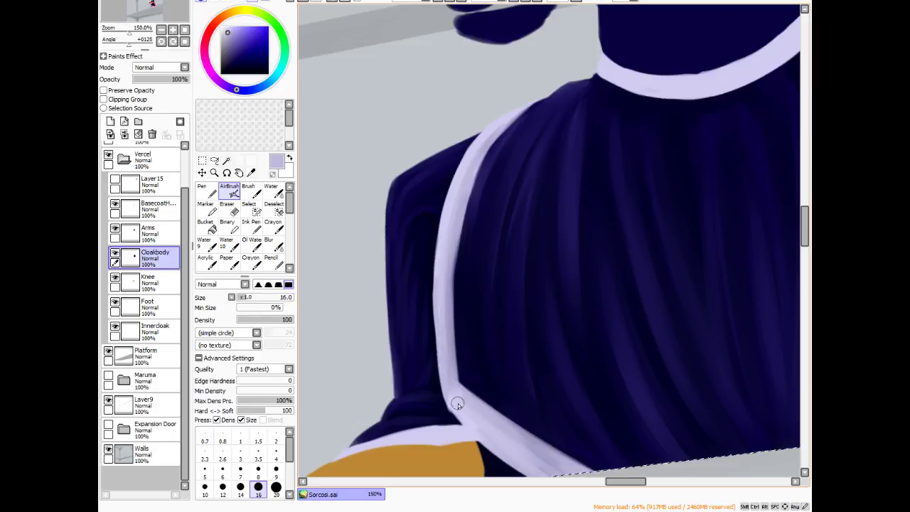
# - Examine the shaded cloak, belt and trim against the whole seated figure and its surroundings
pyautogui.press('e')
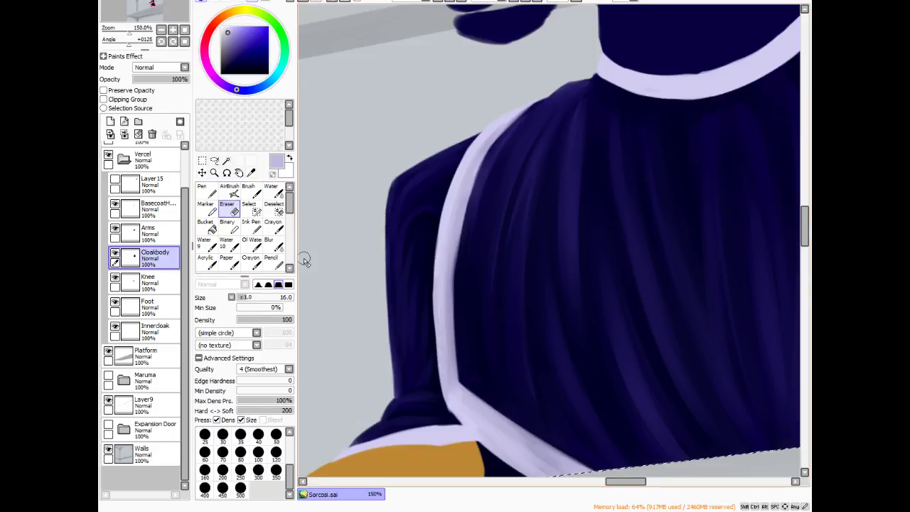
pyautogui.scroll(-2, 303, 258)
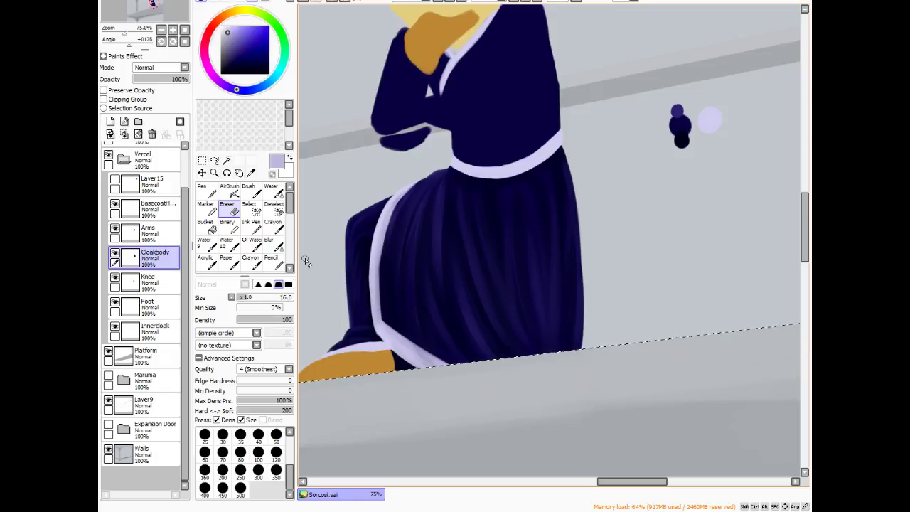
pyautogui.press(']')
pyautogui.press(']')
pyautogui.scroll(-1, 506, 250)
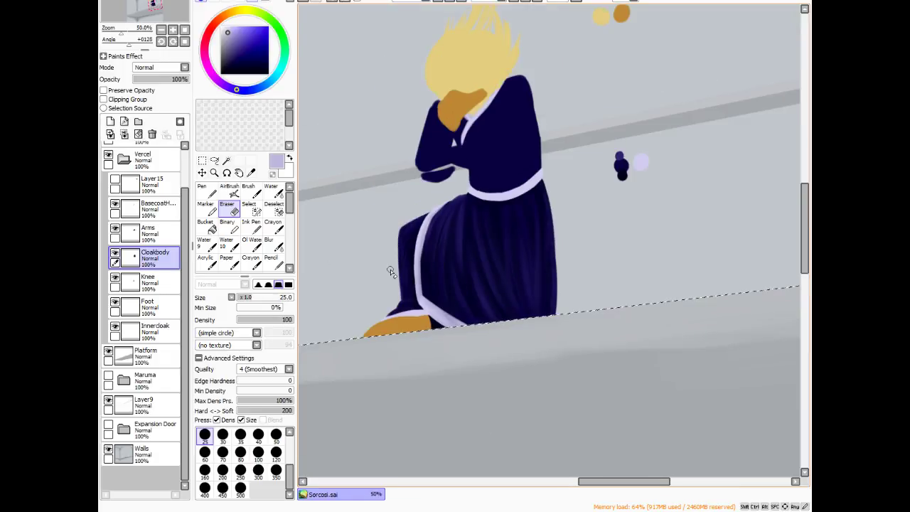
pyautogui.hotkey('alt', 'space')
pyautogui.moveTo(369, 290); pyautogui.dragTo(370, 182)
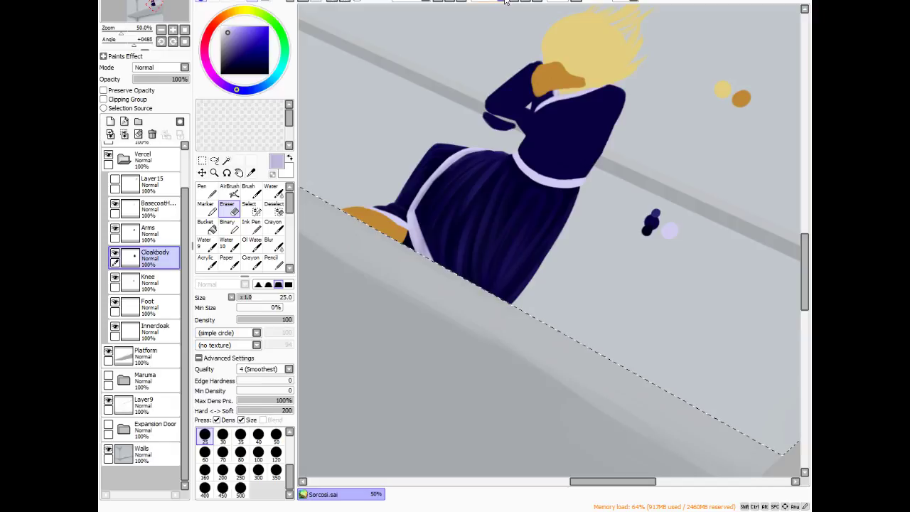
pyautogui.press('Delete')
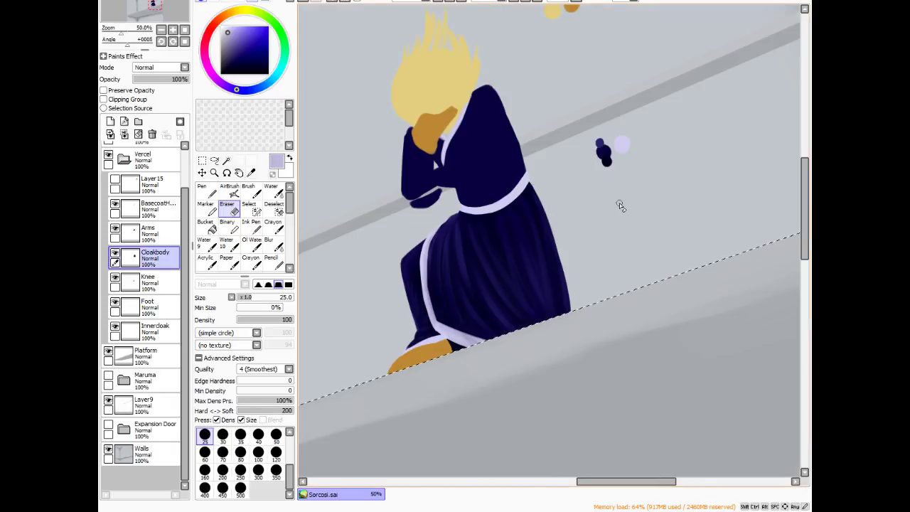
pyautogui.scroll(-1, 618, 206)
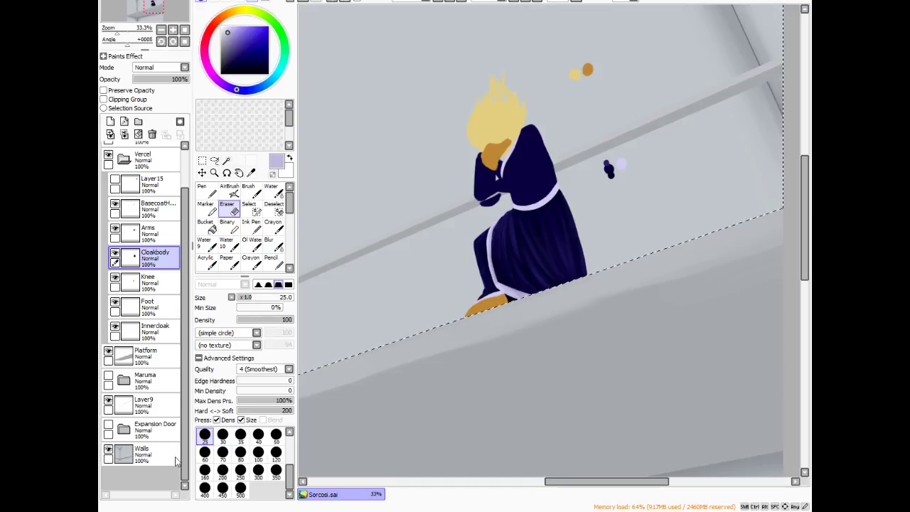
pyautogui.click(156, 433)
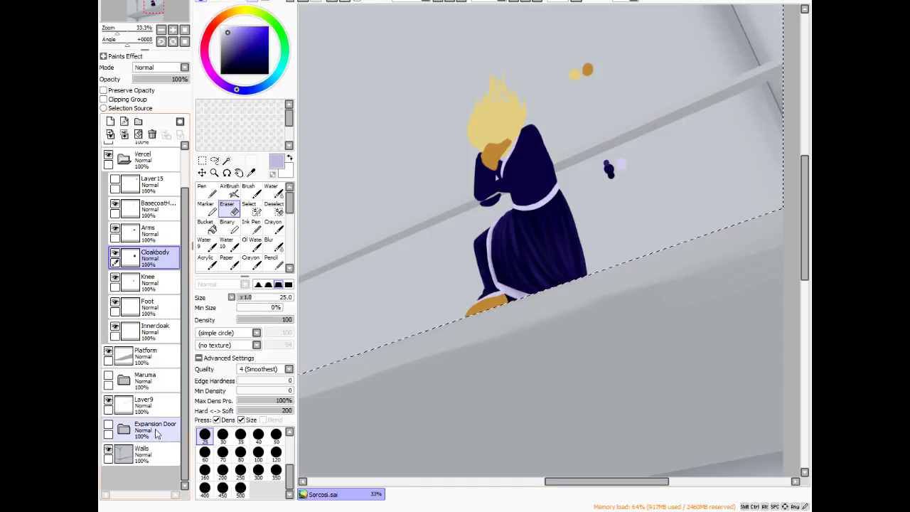
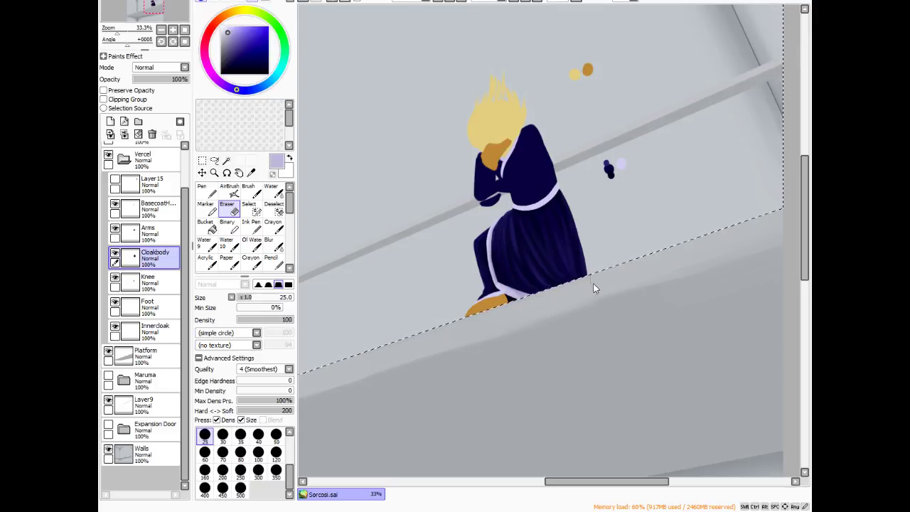
# - Show the Ruka layer group with its red character sketch on the canvas
pyautogui.scroll(-1, 607, 380)
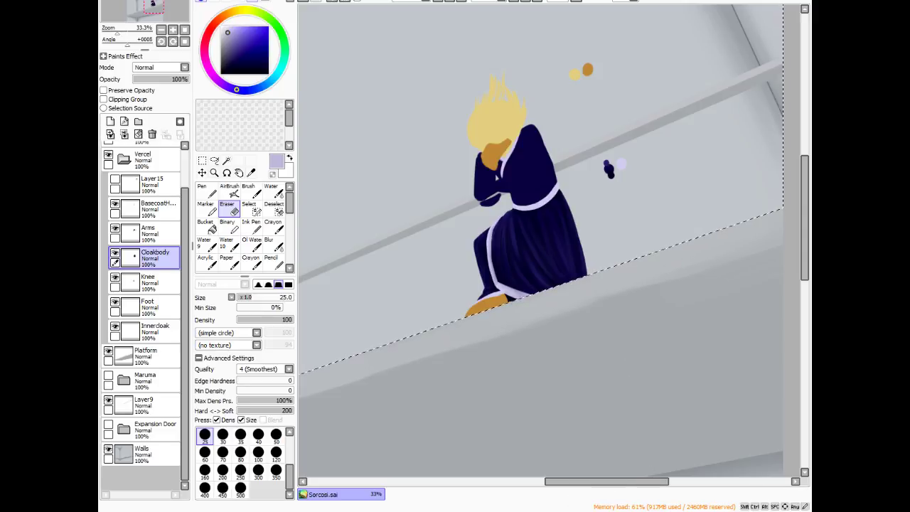
pyautogui.scroll(-2, 683, 284)
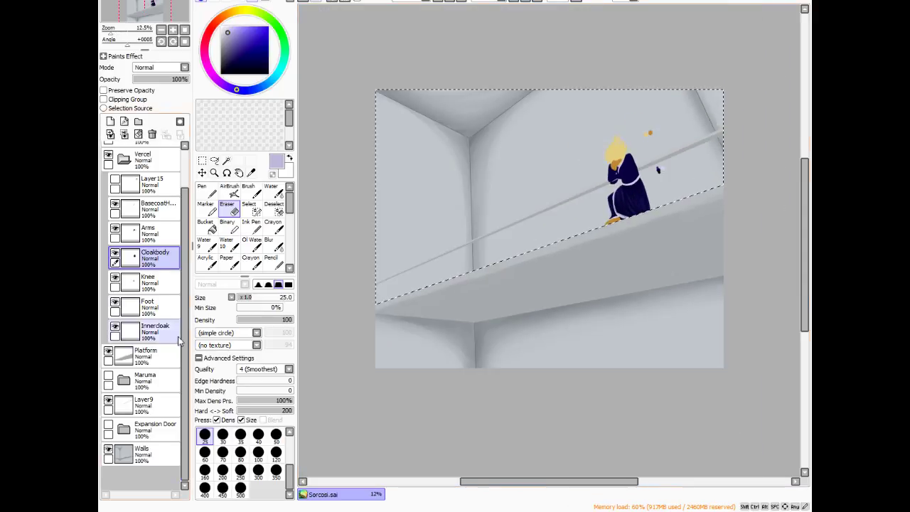
pyautogui.scroll(1, 104, 187)
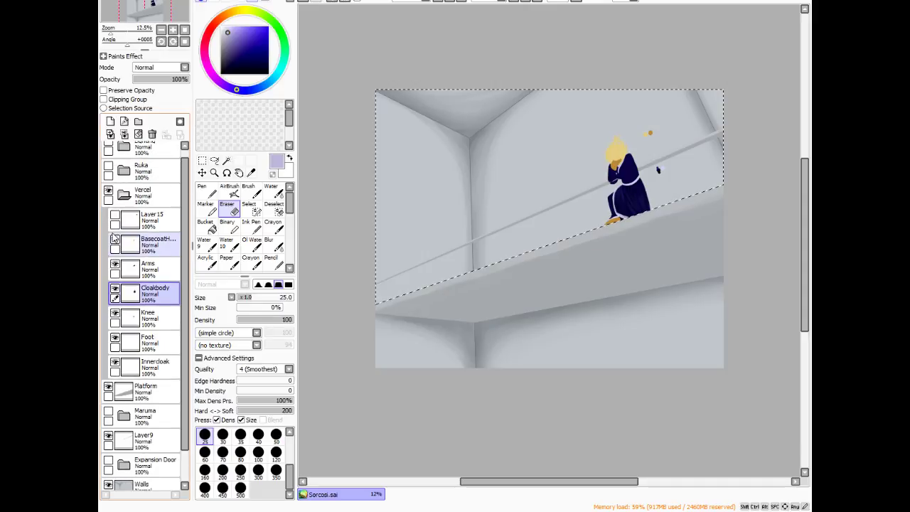
pyautogui.click(109, 167)
pyautogui.scroll(1, 109, 168)
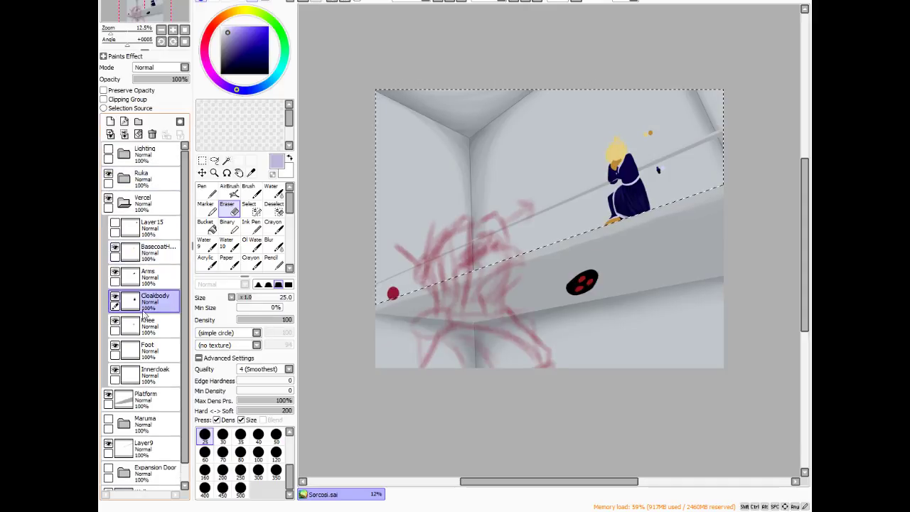
# - Make the Expansion Door folder visible and collapse the Vercel layer folder
pyautogui.scroll(-1, 126, 393)
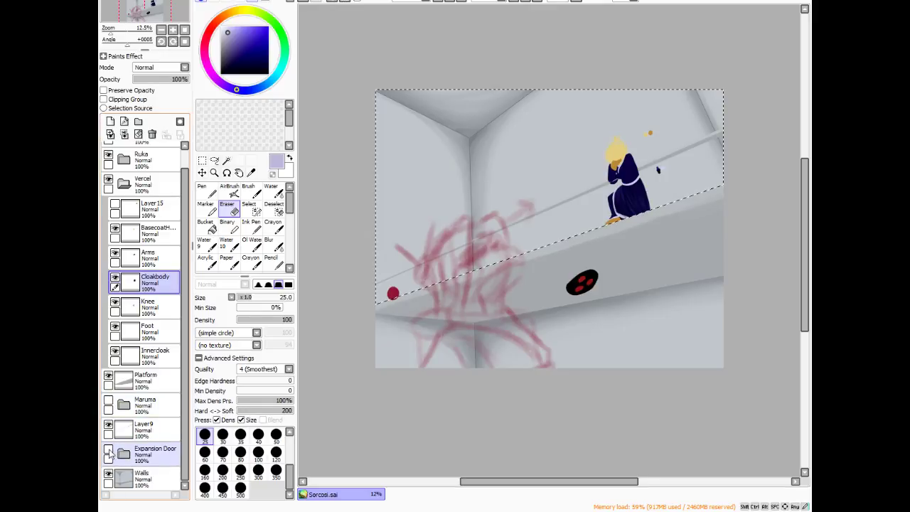
pyautogui.click(108, 449)
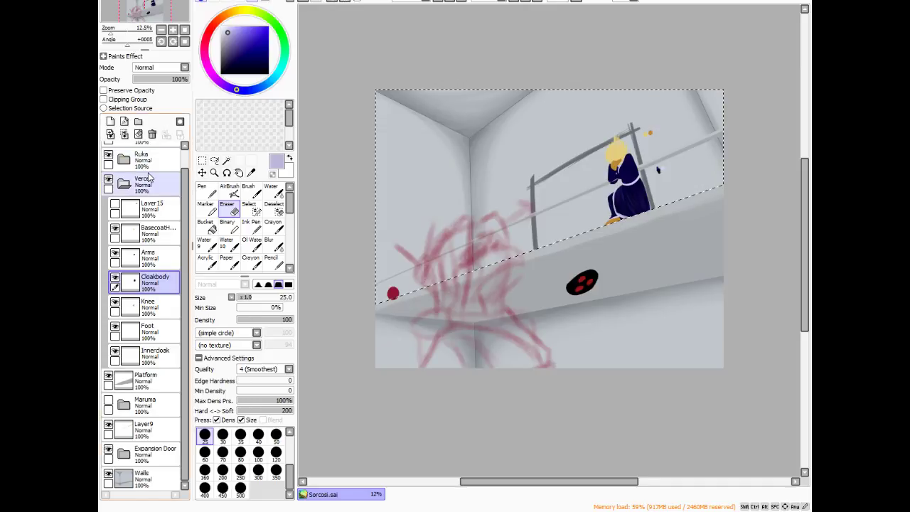
pyautogui.scroll(1, 188, 185)
pyautogui.click(142, 203)
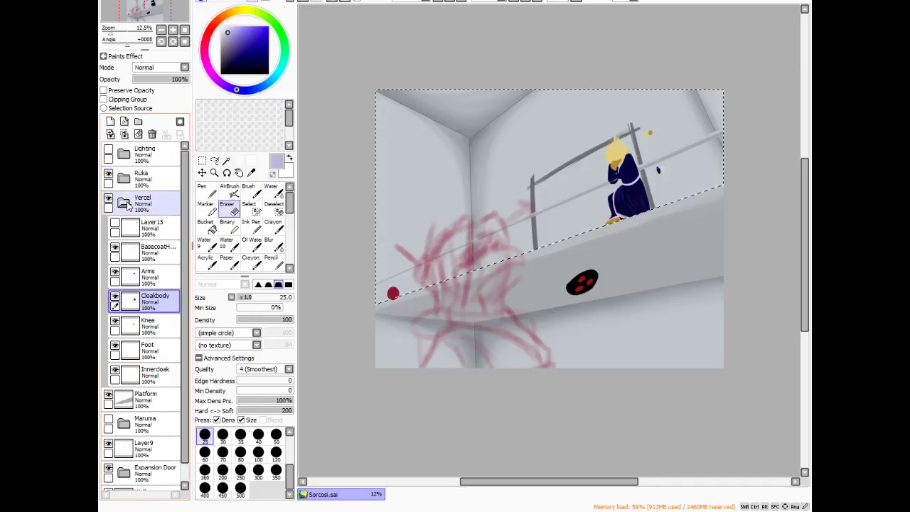
pyautogui.click(124, 203)
pyautogui.click(128, 156)
pyautogui.click(128, 157)
pyautogui.click(127, 157)
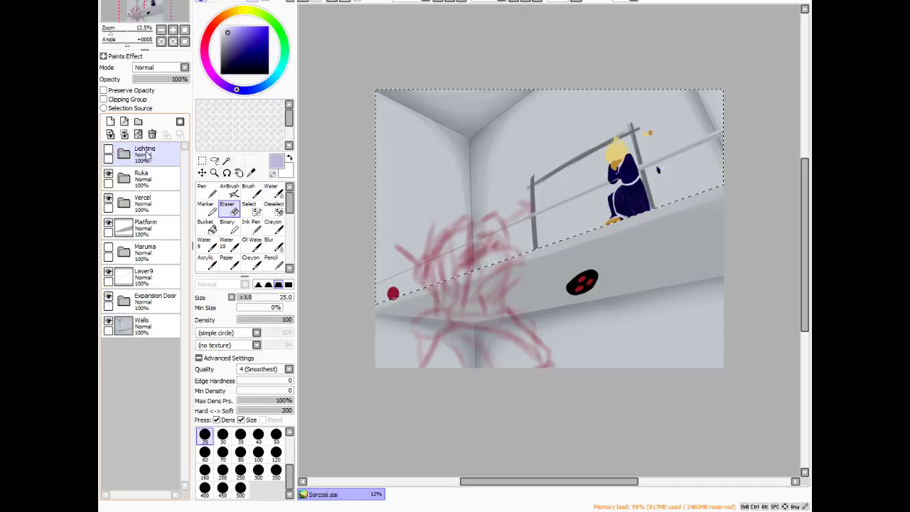
# - Create a layer folder named Bed and place it between Layer9 and the Expansion Door folder
pyautogui.click(138, 122)
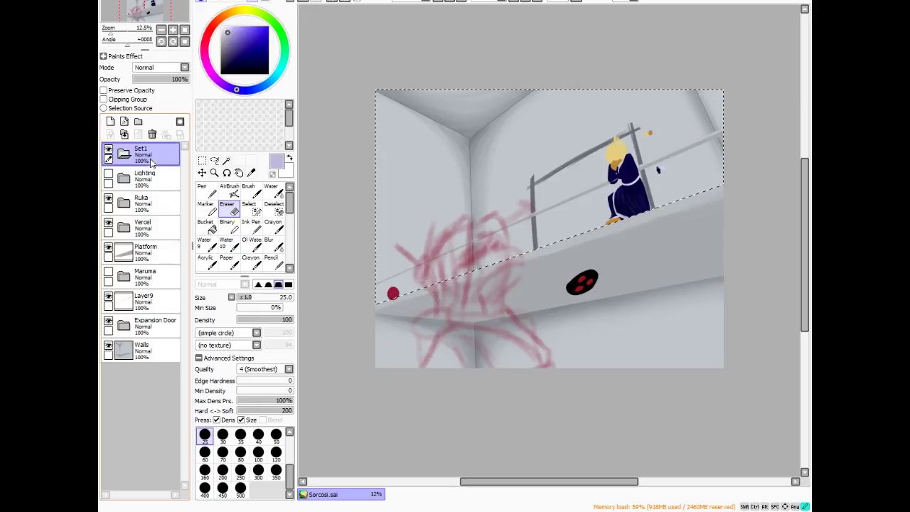
pyautogui.moveTo(150, 157); pyautogui.dragTo(154, 290)
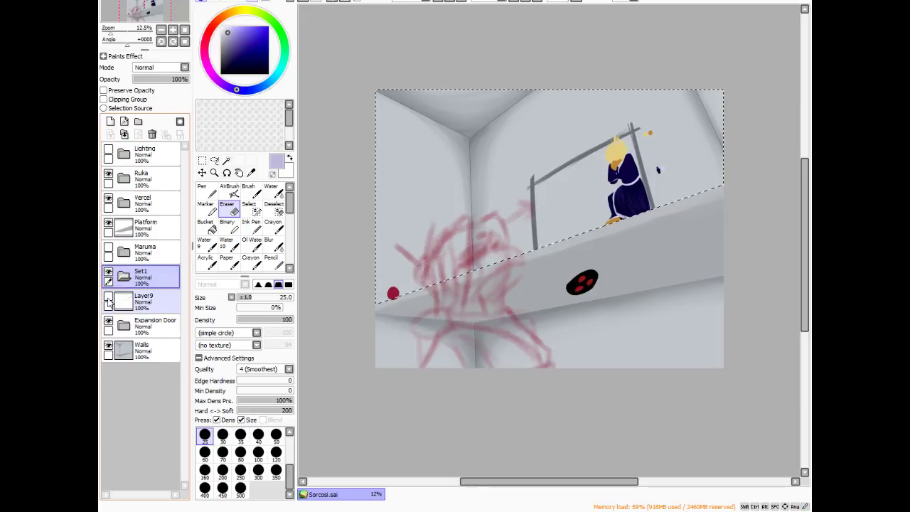
pyautogui.moveTo(110, 302); pyautogui.dragTo(113, 278)
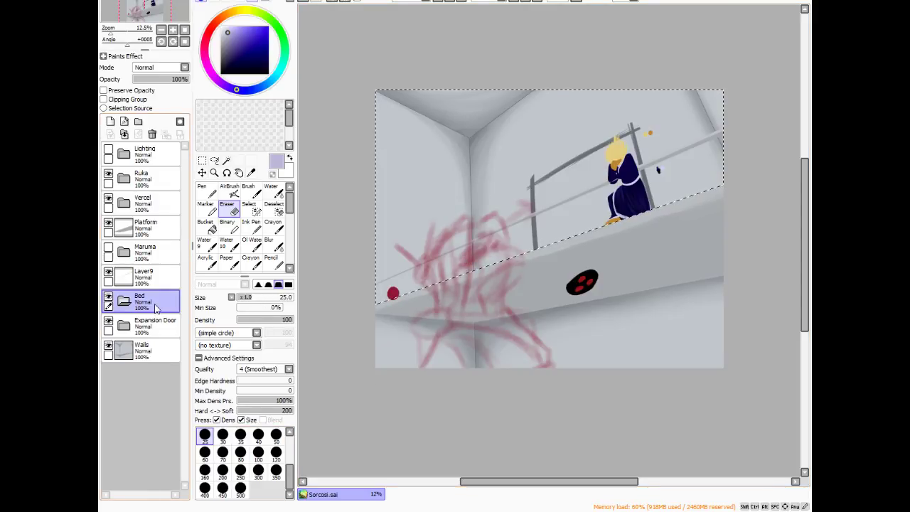
# - Add an empty layer inside the Bed folder, then collapse and hide the folder
pyautogui.click(110, 121)
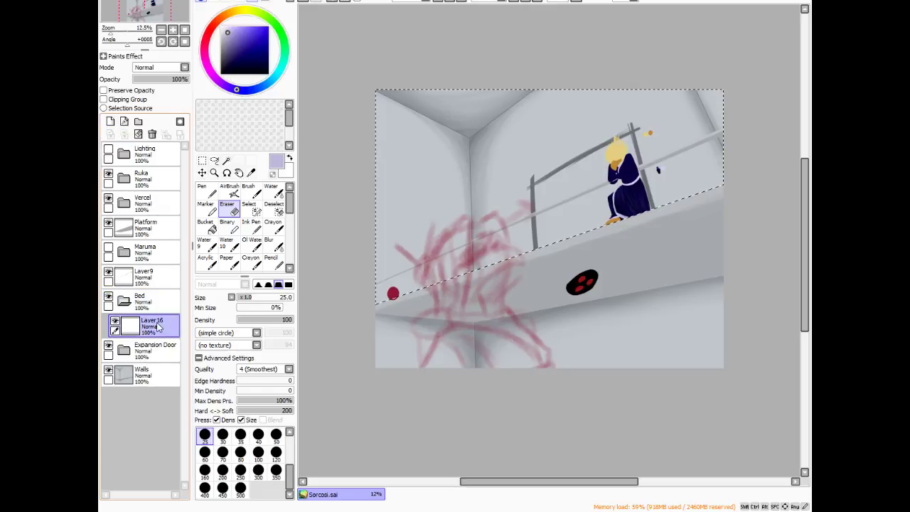
pyautogui.click(135, 307)
pyautogui.click(125, 301)
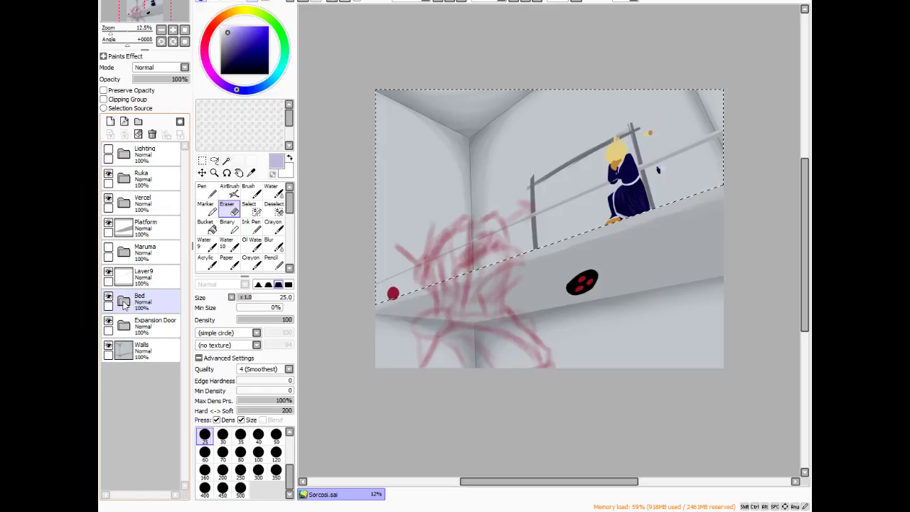
pyautogui.click(108, 299)
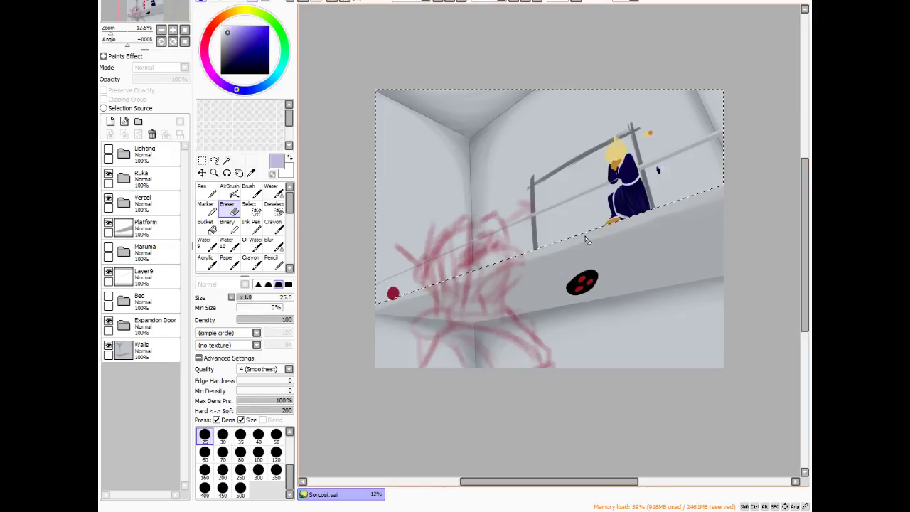
# - Expand the Vercel folder, make Arms the active layer and hide the Cloakbody layer
pyautogui.scroll(4, 587, 240)
pyautogui.scroll(-1, 586, 238)
pyautogui.scroll(1, 587, 228)
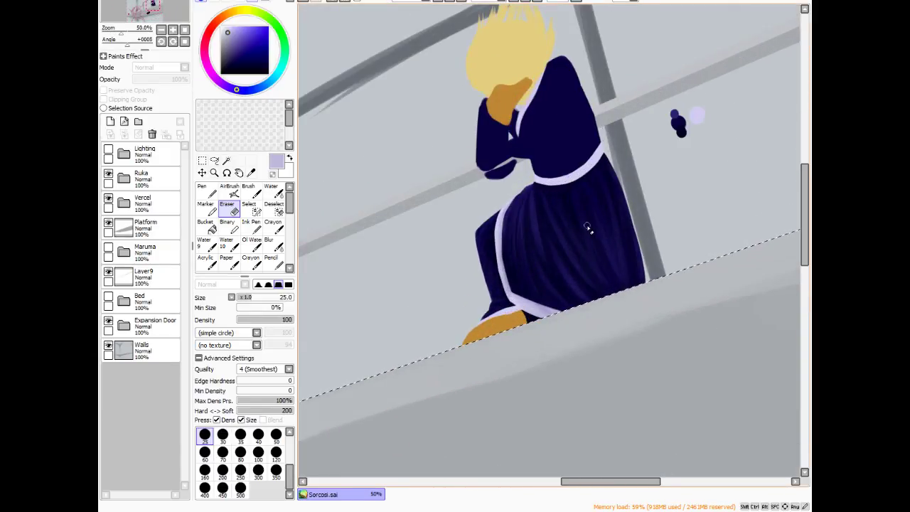
pyautogui.click(128, 208)
pyautogui.click(168, 348)
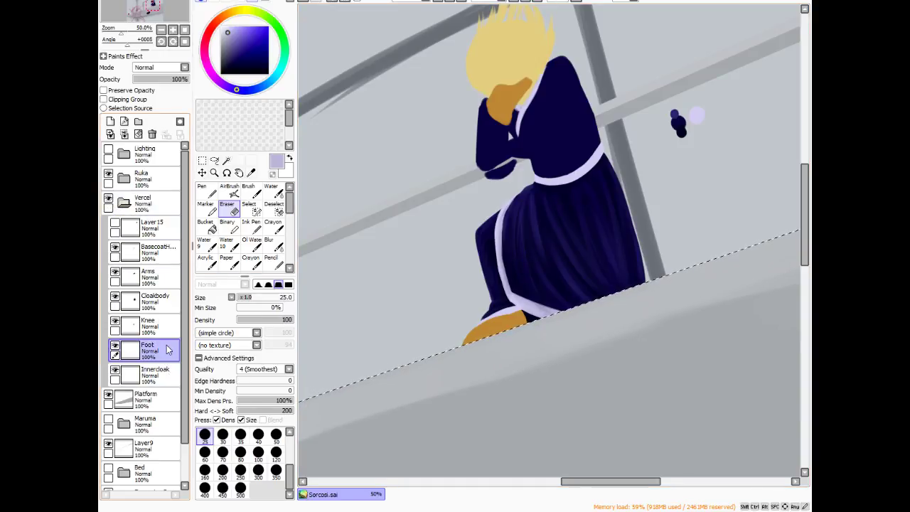
pyautogui.click(165, 325)
pyautogui.click(163, 301)
pyautogui.click(160, 276)
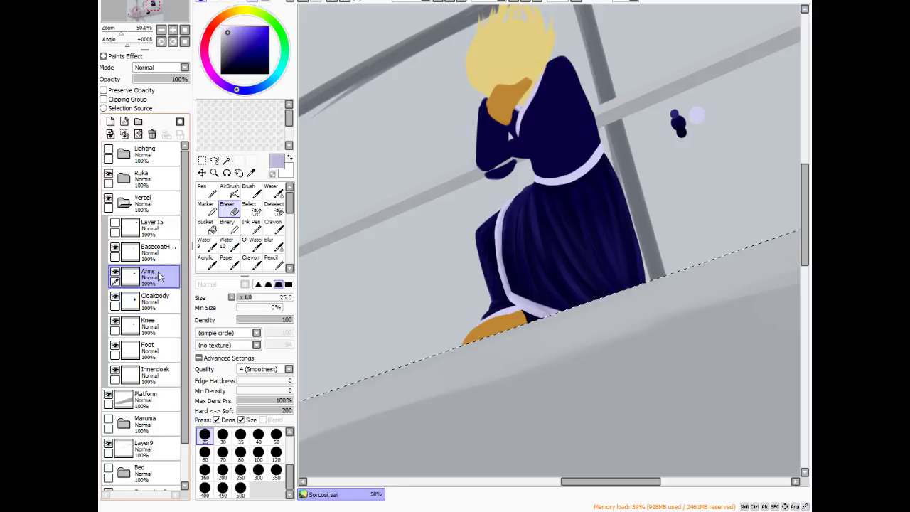
pyautogui.click(115, 296)
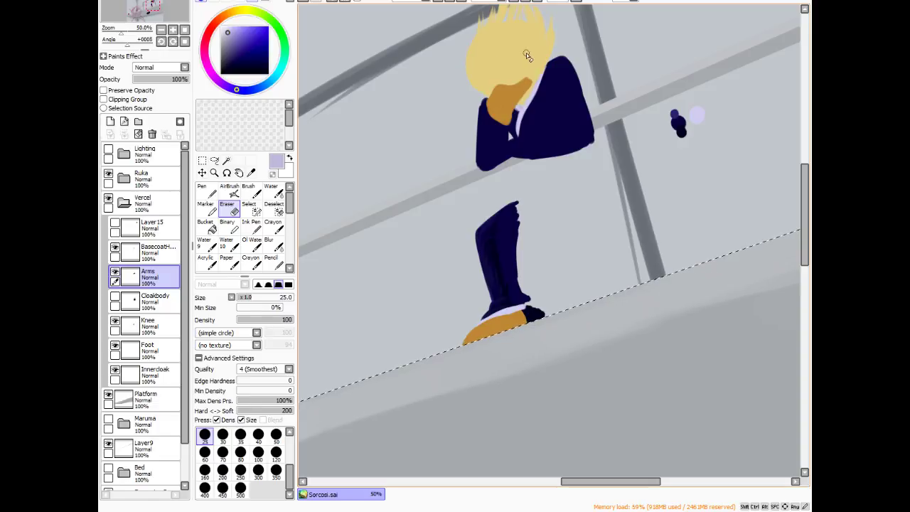
# - Airbrush dark fold shadows on the figure's upper sleeve at size 16, using the darkest swatch colour beside the figure
pyautogui.scroll(2, 589, 138)
pyautogui.scroll(-2, 483, 255)
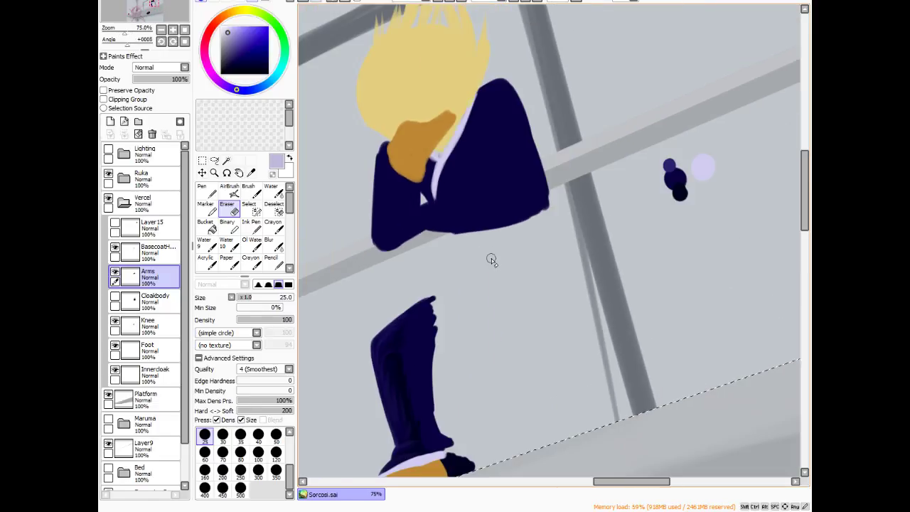
pyautogui.scroll(2, 564, 111)
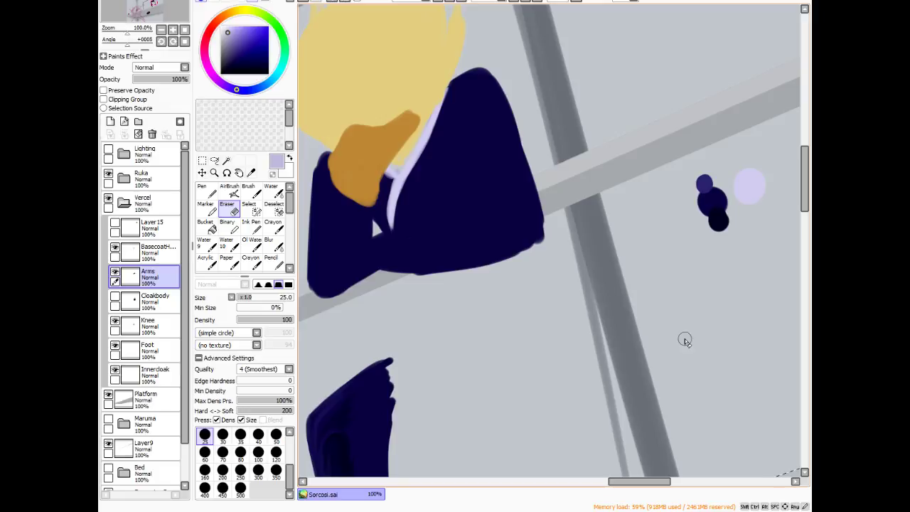
pyautogui.click(250, 192)
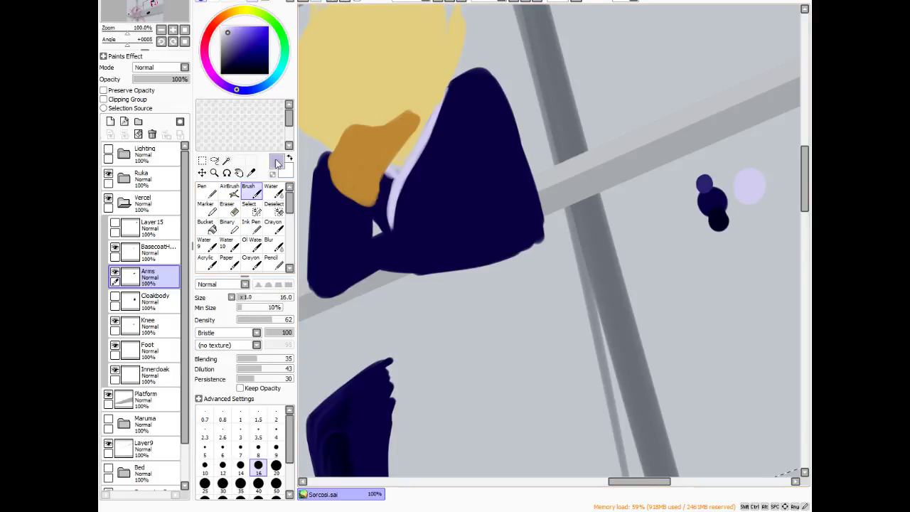
pyautogui.click(229, 191)
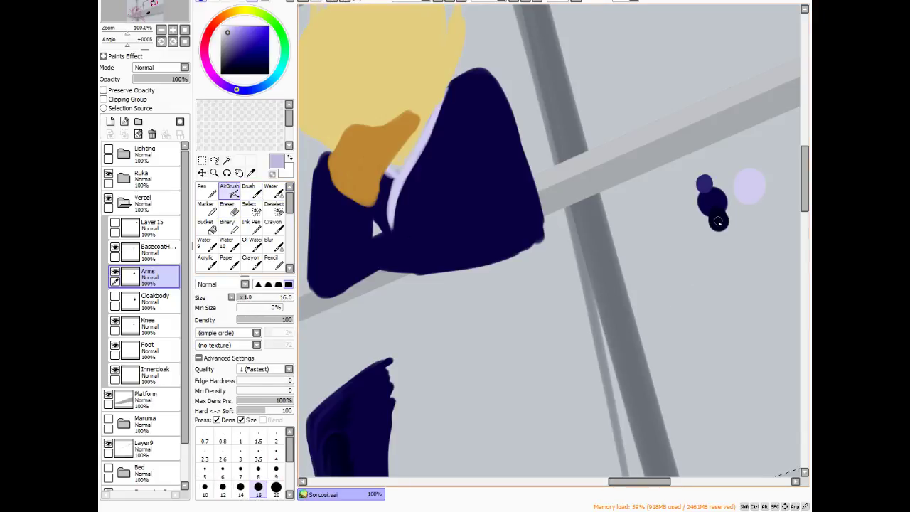
pyautogui.rightClick(711, 201)
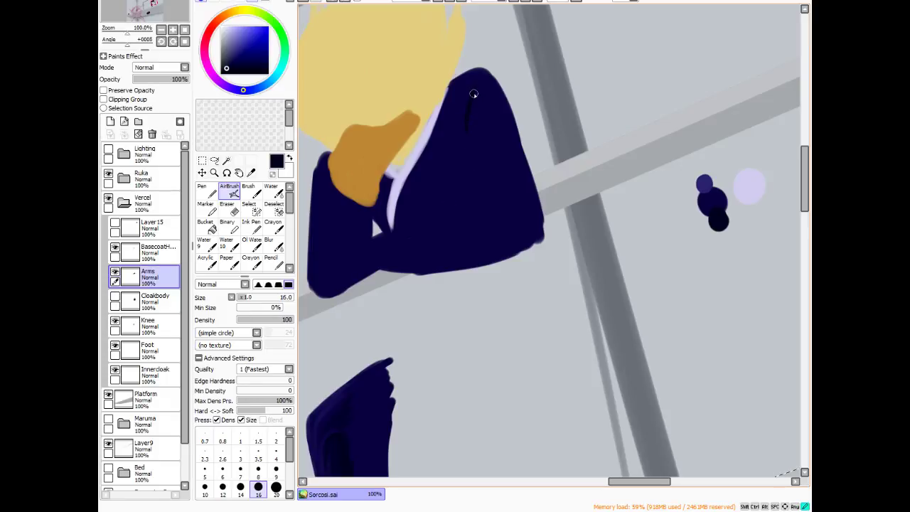
pyautogui.moveTo(472, 92); pyautogui.dragTo(478, 182)
pyautogui.moveTo(435, 218)
pyautogui.mouseDown()
pyautogui.moveTo(410, 223)
pyautogui.moveTo(490, 207)
pyautogui.mouseUp()
pyautogui.moveTo(487, 155)
pyautogui.mouseDown()
pyautogui.moveTo(477, 176)
pyautogui.moveTo(489, 113)
pyautogui.moveTo(471, 190)
pyautogui.mouseUp()
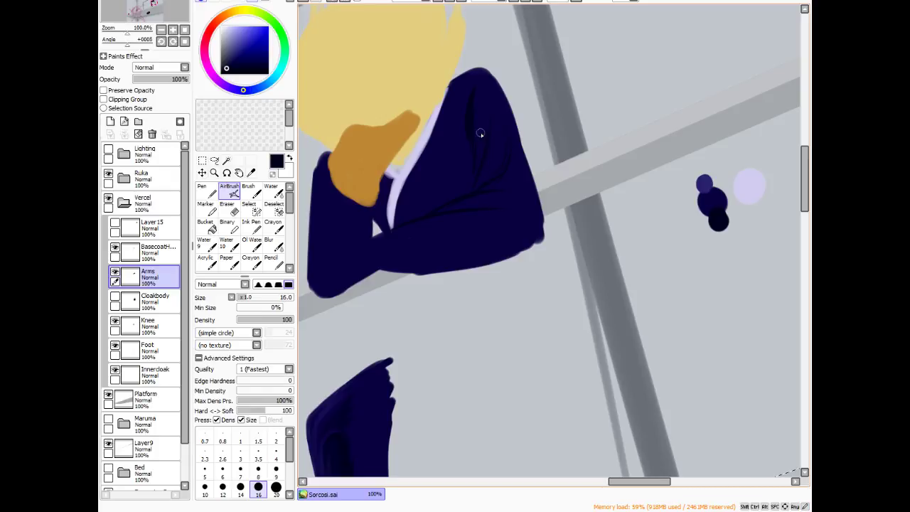
pyautogui.moveTo(480, 132); pyautogui.dragTo(473, 153)
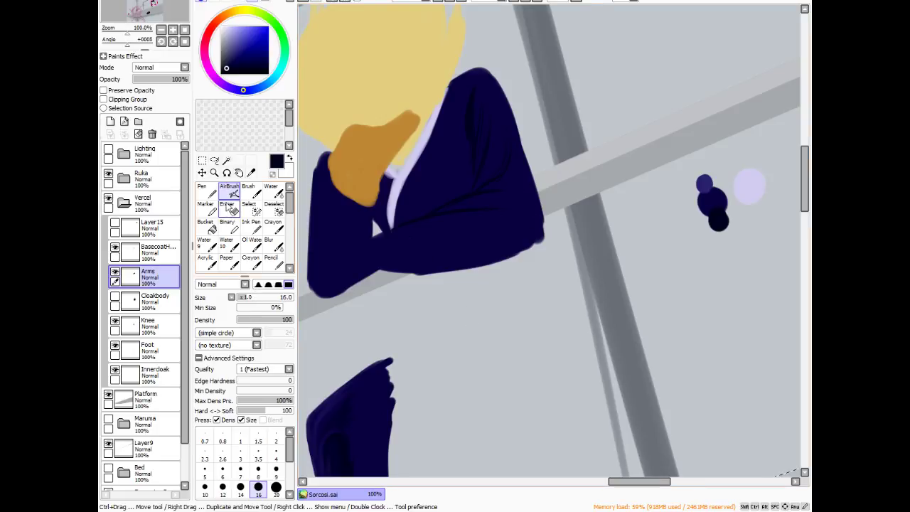
# - Erase the rough outer edge around the sleeve's elbow into a smooth curve, enlarging the Eraser to 40 and 50
pyautogui.click(228, 207)
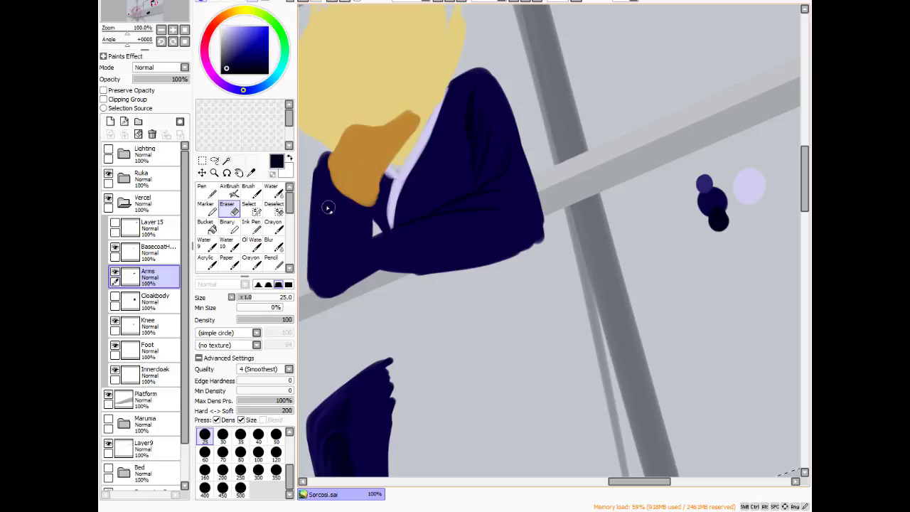
pyautogui.click(226, 173)
pyautogui.moveTo(525, 209); pyautogui.dragTo(724, 210)
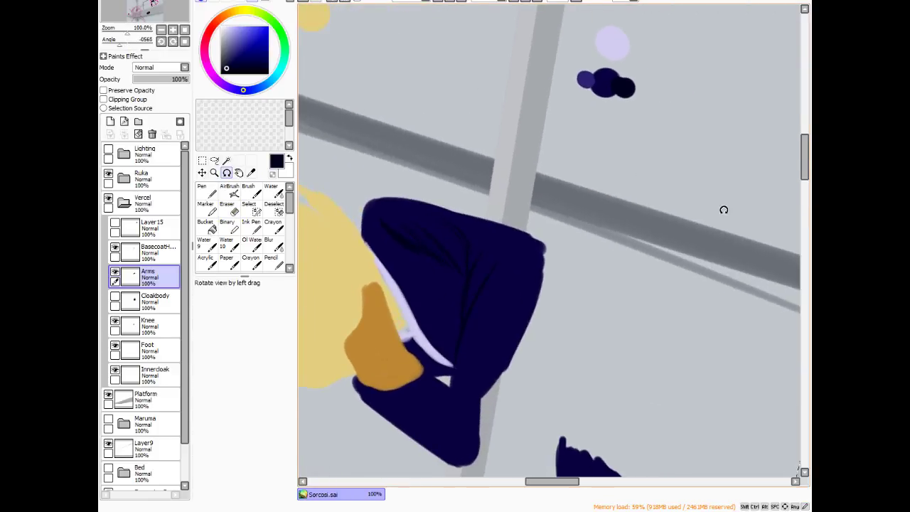
pyautogui.moveTo(803, 175); pyautogui.dragTo(800, 189)
pyautogui.press('e')
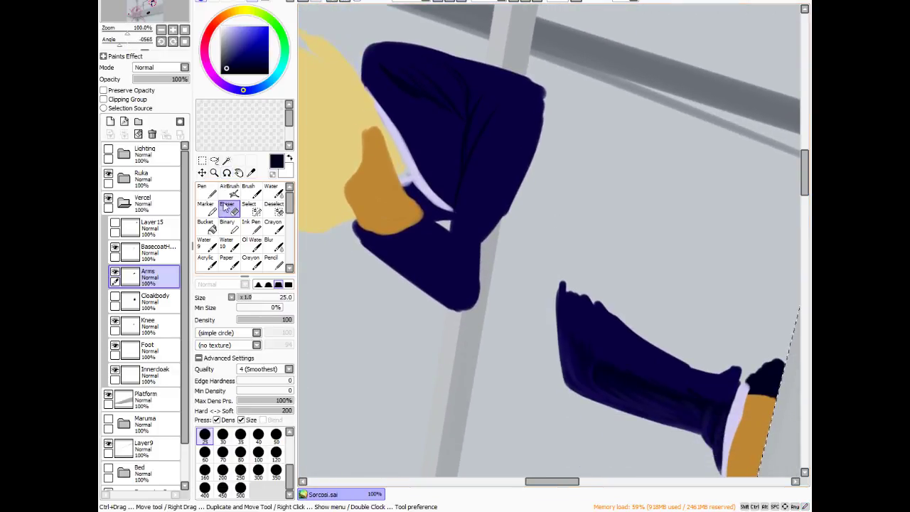
pyautogui.press(']')
pyautogui.press(']')
pyautogui.press(']')
pyautogui.press(']')
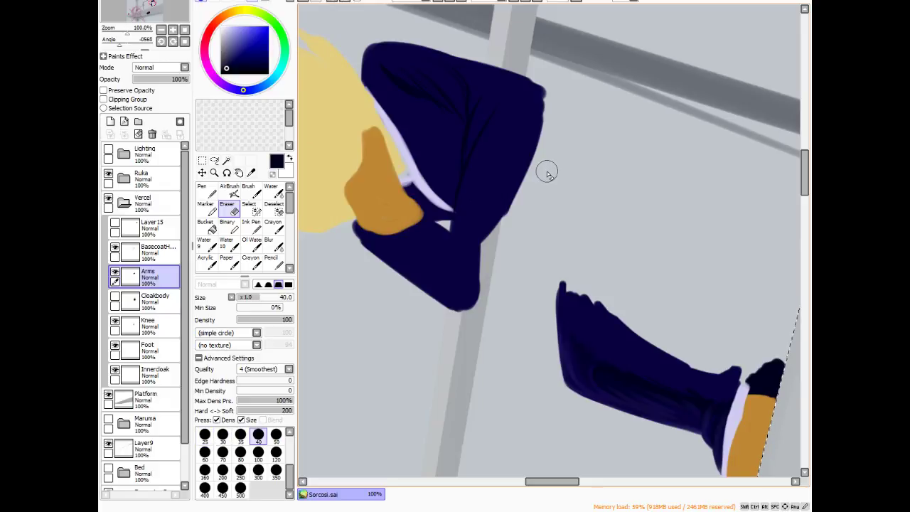
pyautogui.moveTo(556, 120); pyautogui.dragTo(521, 211)
pyautogui.moveTo(552, 91)
pyautogui.mouseDown()
pyautogui.moveTo(515, 224)
pyautogui.moveTo(553, 111)
pyautogui.moveTo(524, 194)
pyautogui.moveTo(551, 94)
pyautogui.moveTo(525, 64)
pyautogui.moveTo(549, 84)
pyautogui.moveTo(546, 98)
pyautogui.moveTo(536, 65)
pyautogui.moveTo(537, 182)
pyautogui.moveTo(550, 86)
pyautogui.moveTo(541, 71)
pyautogui.moveTo(511, 232)
pyautogui.moveTo(529, 179)
pyautogui.moveTo(494, 242)
pyautogui.moveTo(528, 151)
pyautogui.moveTo(512, 211)
pyautogui.moveTo(547, 96)
pyautogui.moveTo(529, 62)
pyautogui.moveTo(541, 114)
pyautogui.moveTo(520, 58)
pyautogui.moveTo(543, 105)
pyautogui.moveTo(521, 61)
pyautogui.moveTo(535, 115)
pyautogui.moveTo(516, 69)
pyautogui.mouseUp()
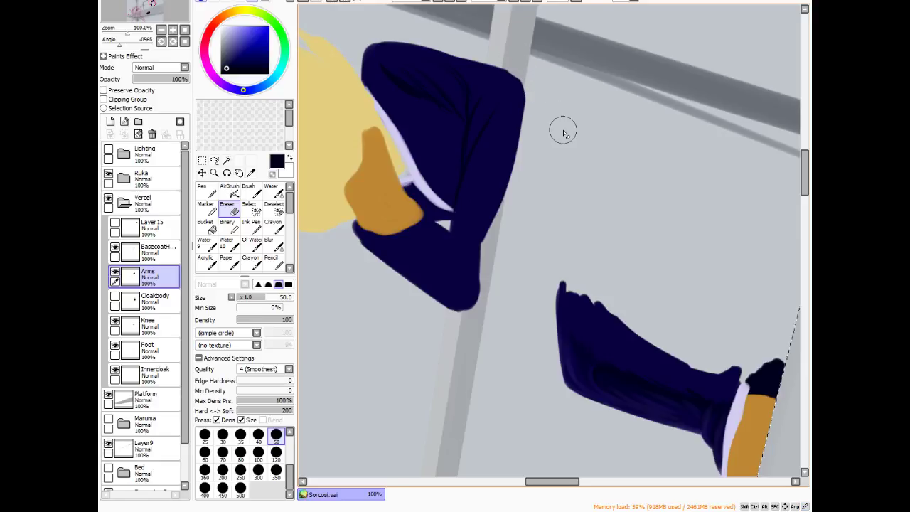
pyautogui.click(497, 4)
pyautogui.moveTo(608, 486); pyautogui.dragTo(662, 485)
pyautogui.scroll(2, 632, 489)
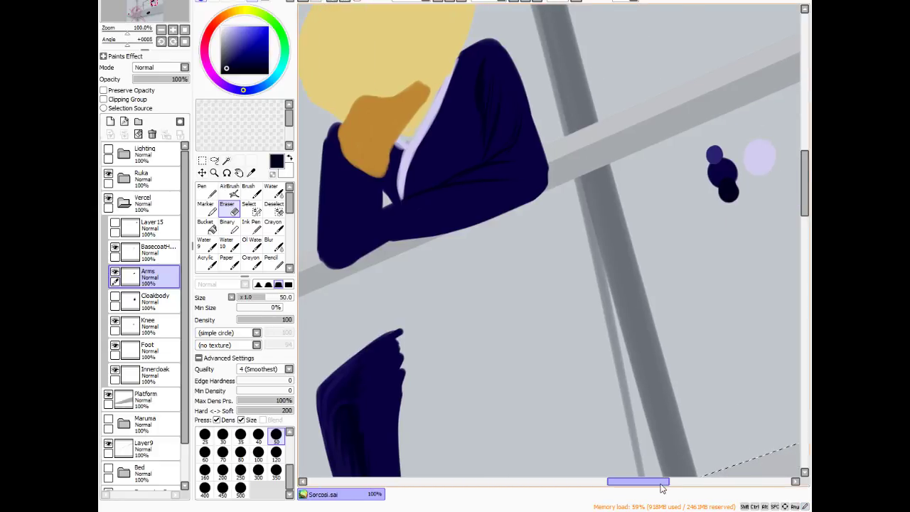
# - Airbrush thin fold highlights along the shoulder and upper sleeve at size 16 with the lighter purple-blue swatch colour
pyautogui.keyDown('alt'); pyautogui.click(714, 154); pyautogui.keyUp('alt')
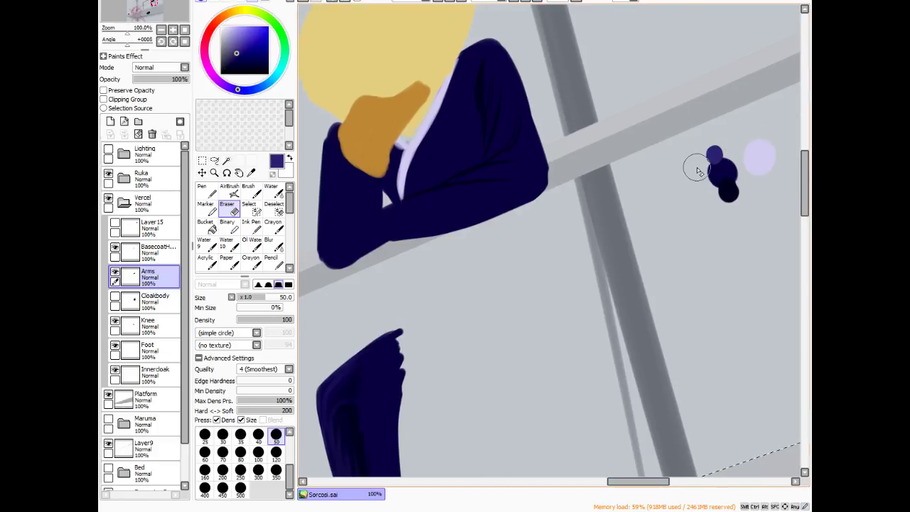
pyautogui.click(229, 186)
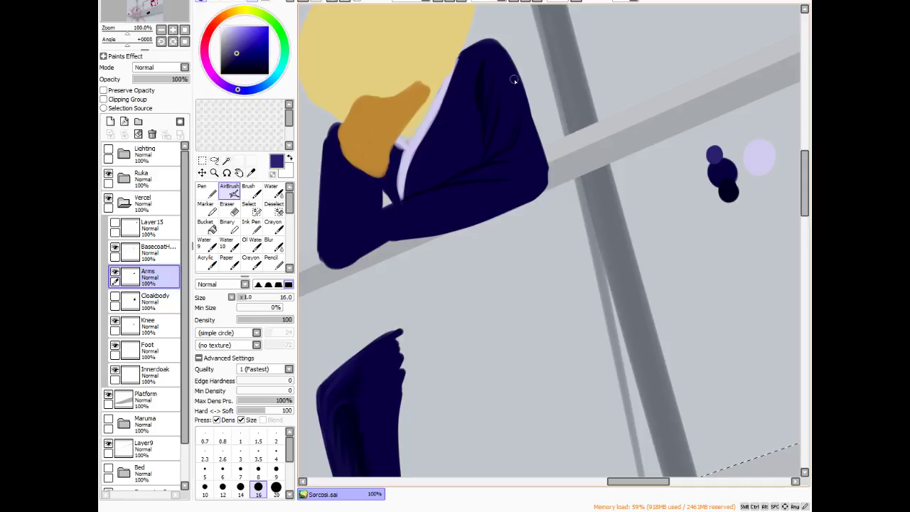
pyautogui.moveTo(521, 90); pyautogui.dragTo(530, 126)
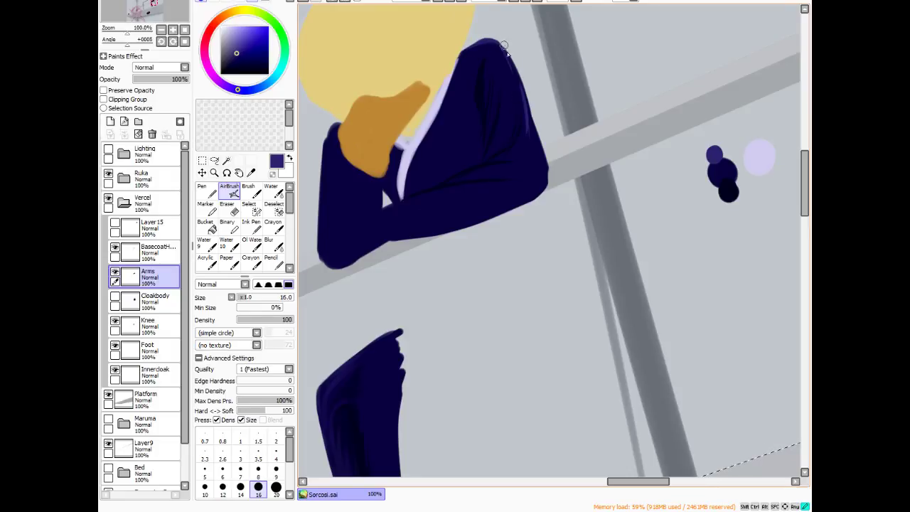
pyautogui.moveTo(506, 54); pyautogui.dragTo(512, 117)
pyautogui.moveTo(503, 54)
pyautogui.mouseDown()
pyautogui.moveTo(500, 134)
pyautogui.moveTo(496, 49)
pyautogui.moveTo(497, 111)
pyautogui.mouseUp()
pyautogui.moveTo(498, 57); pyautogui.dragTo(495, 121)
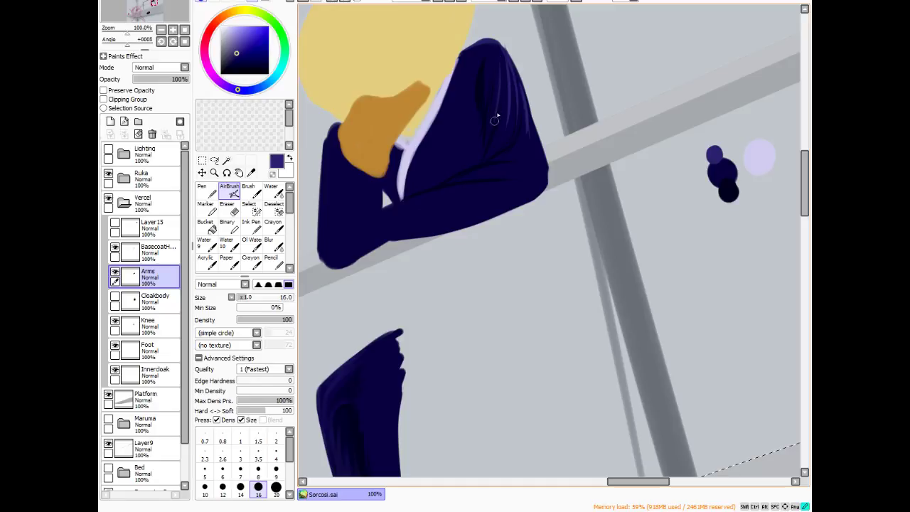
pyautogui.moveTo(492, 66); pyautogui.dragTo(484, 94)
pyautogui.moveTo(486, 46); pyautogui.dragTo(496, 43)
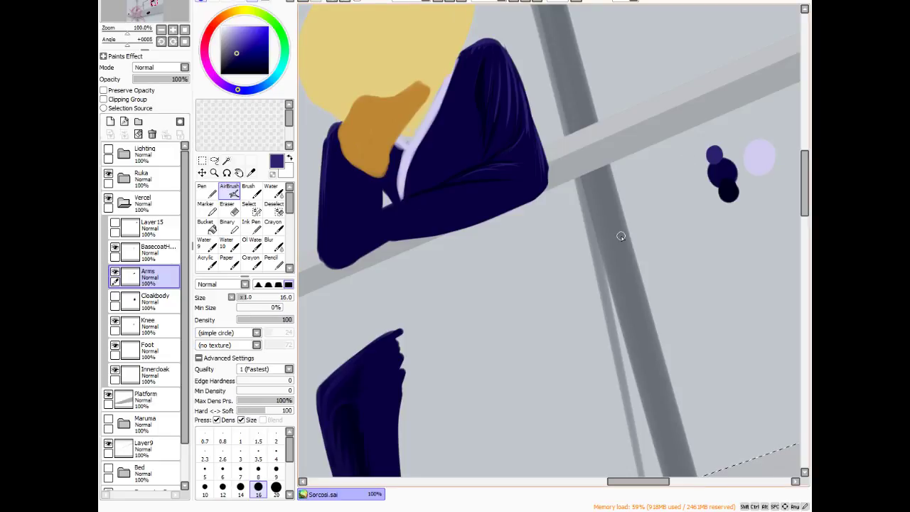
# - Blend the upper sleeve's fold lines with the Brush at size 14, using a dark blue sampled from the swatches beside the figure
pyautogui.click(248, 190)
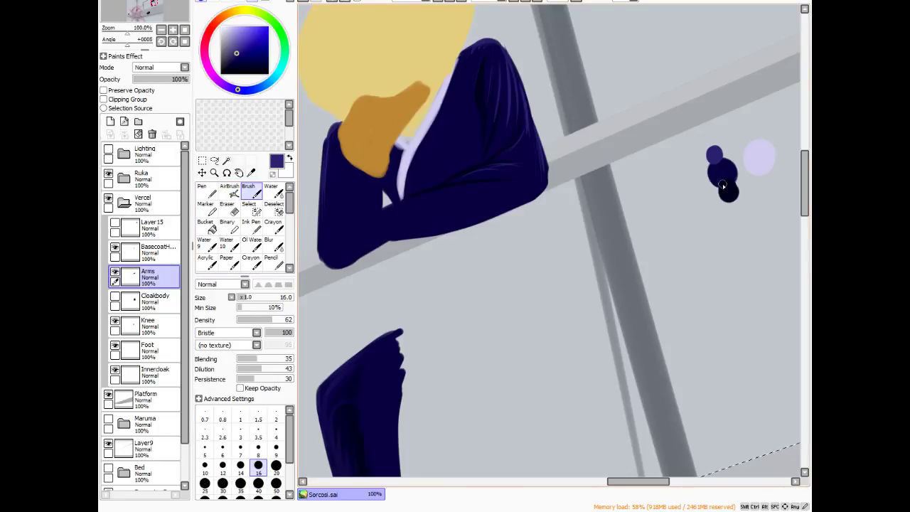
pyautogui.keyDown('alt'); pyautogui.click(724, 184); pyautogui.keyUp('alt')
pyautogui.click(226, 173)
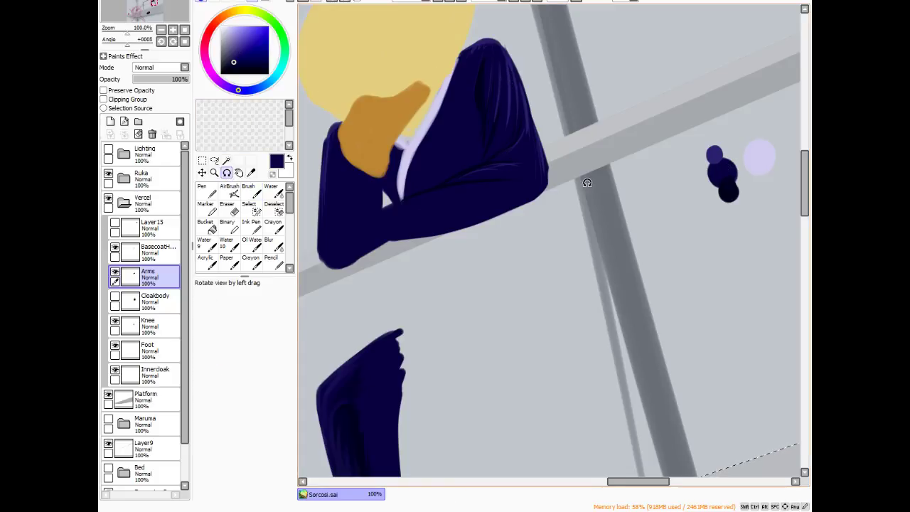
pyautogui.moveTo(587, 182); pyautogui.dragTo(730, 245)
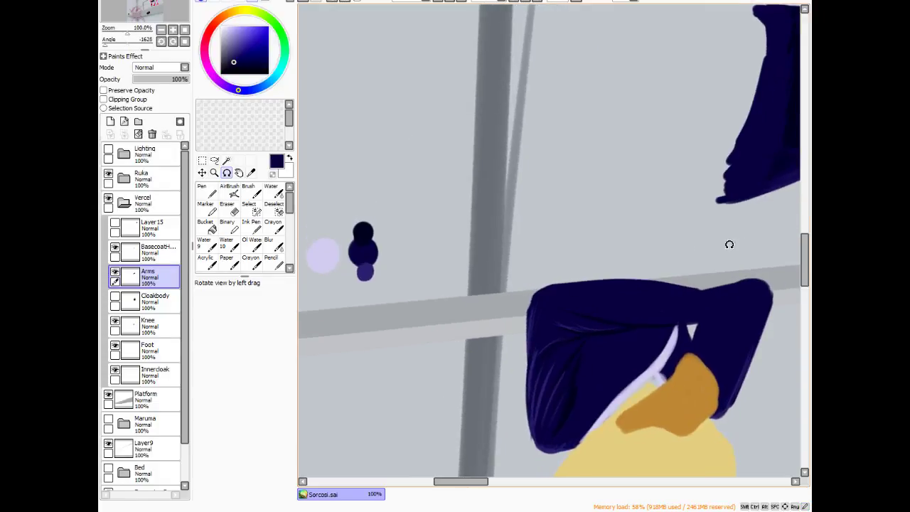
pyautogui.scroll(-5, 732, 245)
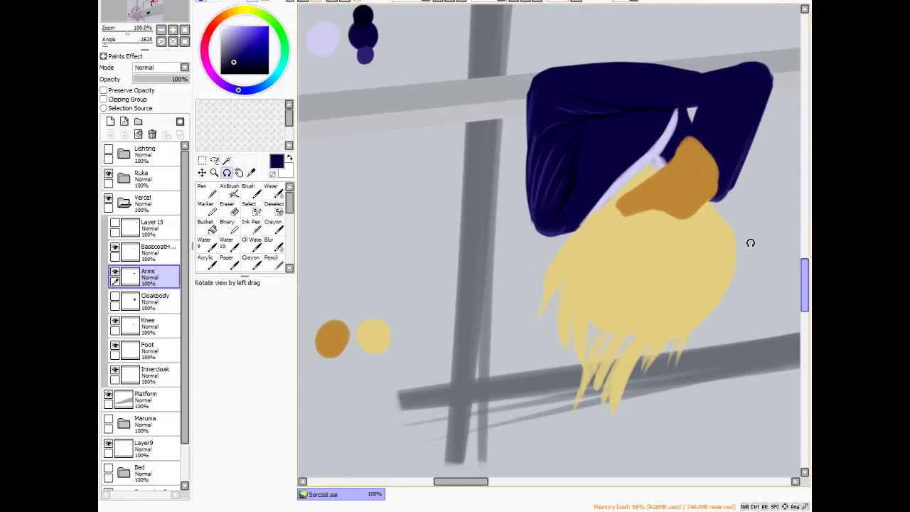
pyautogui.scroll(2, 714, 217)
pyautogui.moveTo(390, 210)
pyautogui.mouseDown()
pyautogui.moveTo(398, 211)
pyautogui.moveTo(380, 270)
pyautogui.moveTo(646, 400)
pyautogui.moveTo(722, 367)
pyautogui.moveTo(481, 140)
pyautogui.moveTo(320, 272)
pyautogui.moveTo(764, 410)
pyautogui.moveTo(784, 218)
pyautogui.moveTo(806, 245)
pyautogui.moveTo(758, 164)
pyautogui.moveTo(672, 94)
pyautogui.moveTo(642, 85)
pyautogui.moveTo(711, 126)
pyautogui.moveTo(732, 177)
pyautogui.mouseUp()
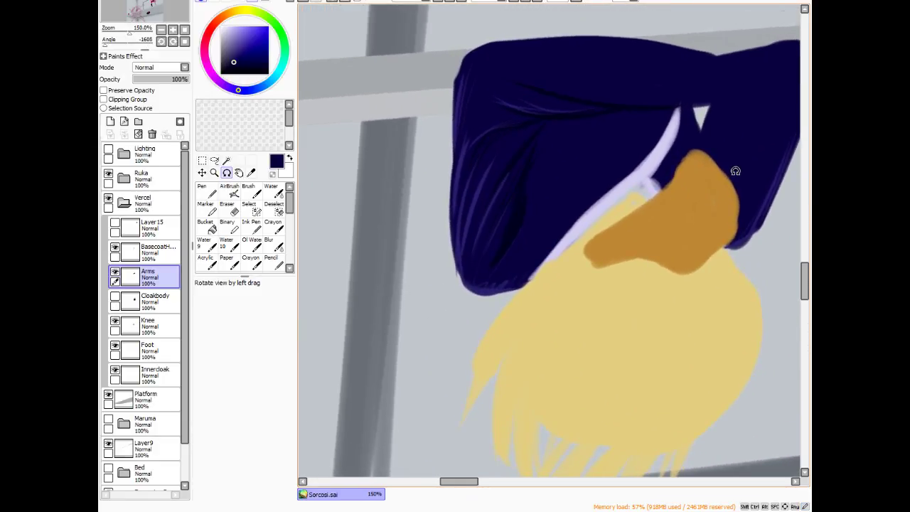
pyautogui.click(249, 190)
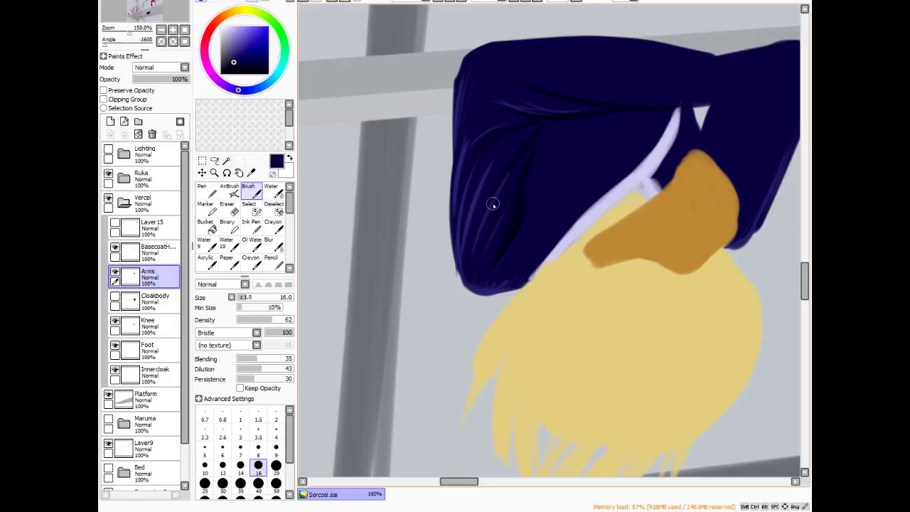
pyautogui.press('[')
pyautogui.scroll(1, 502, 252)
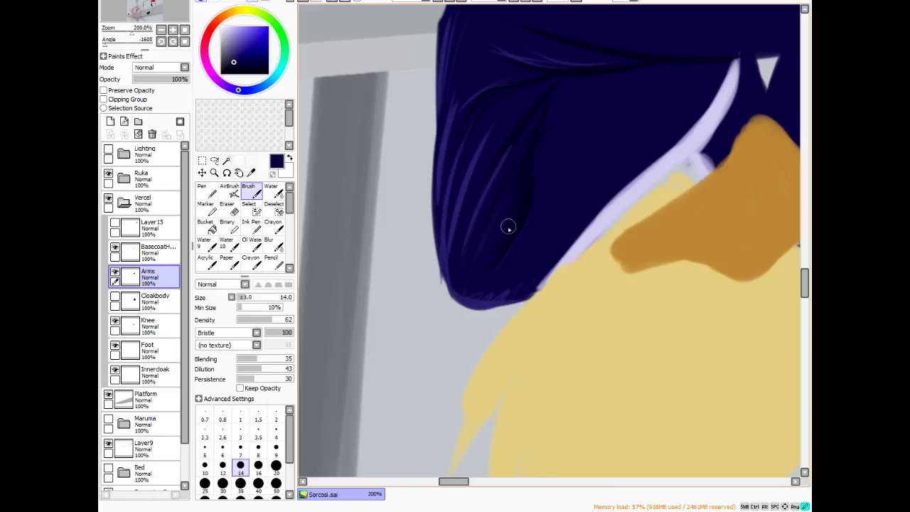
pyautogui.moveTo(513, 144); pyautogui.dragTo(466, 251)
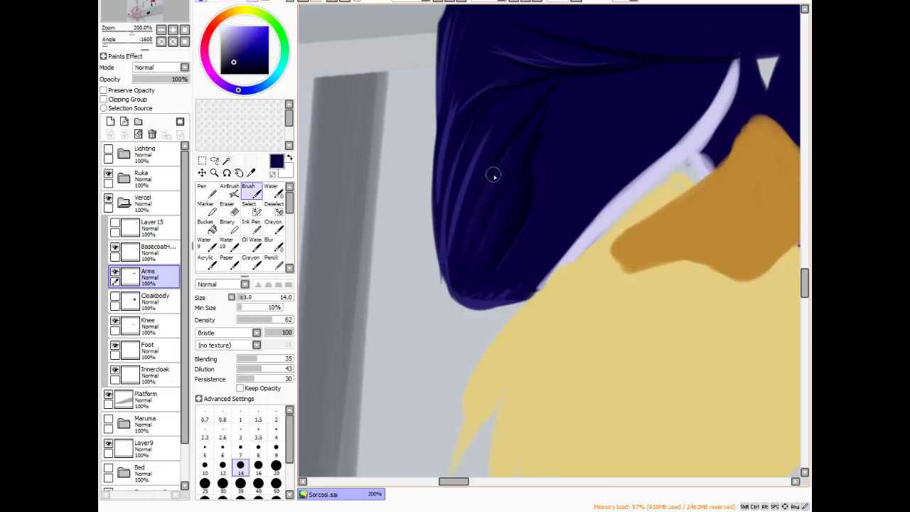
# - Brush soft fold highlights on the shoulder and upper sleeve at size 14, using the lighter purple-blue sampled from an existing highlight
pyautogui.keyDown('alt'); pyautogui.click(467, 180); pyautogui.keyUp('alt')
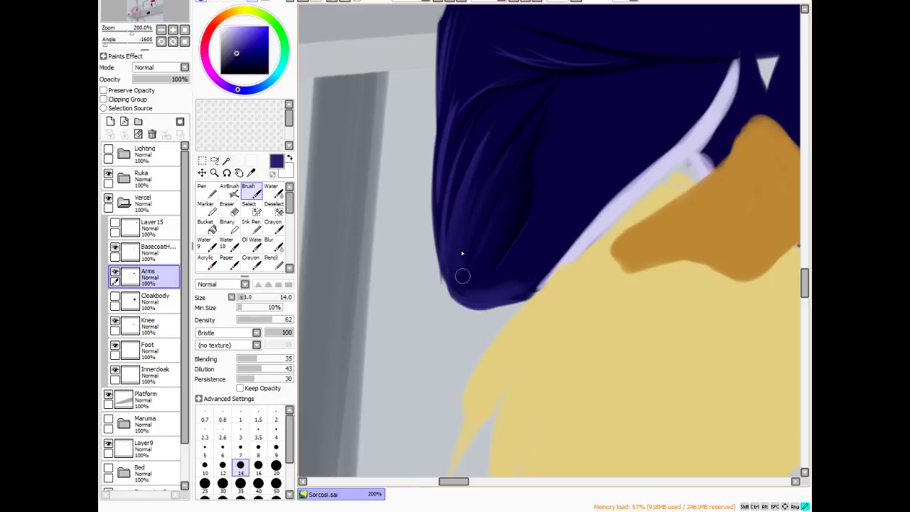
pyautogui.moveTo(476, 274); pyautogui.dragTo(510, 195)
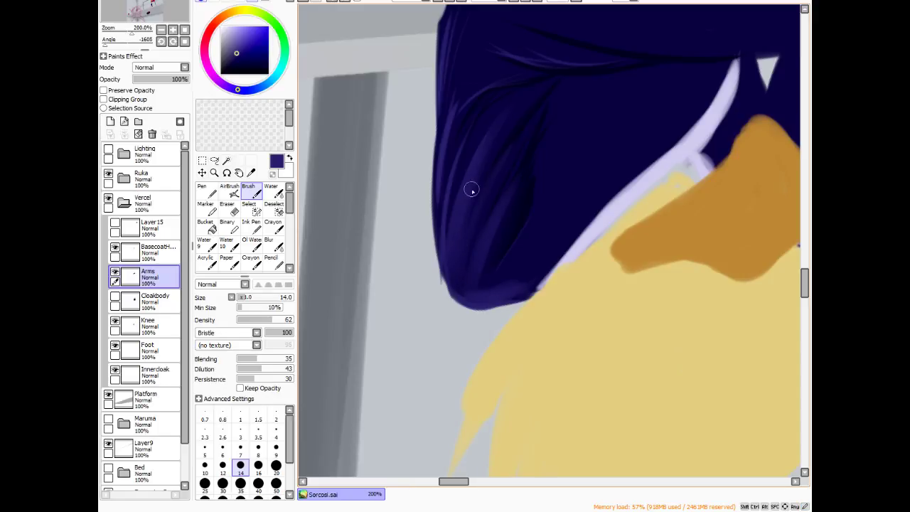
pyautogui.moveTo(448, 221)
pyautogui.mouseDown()
pyautogui.moveTo(458, 177)
pyautogui.moveTo(440, 250)
pyautogui.mouseUp()
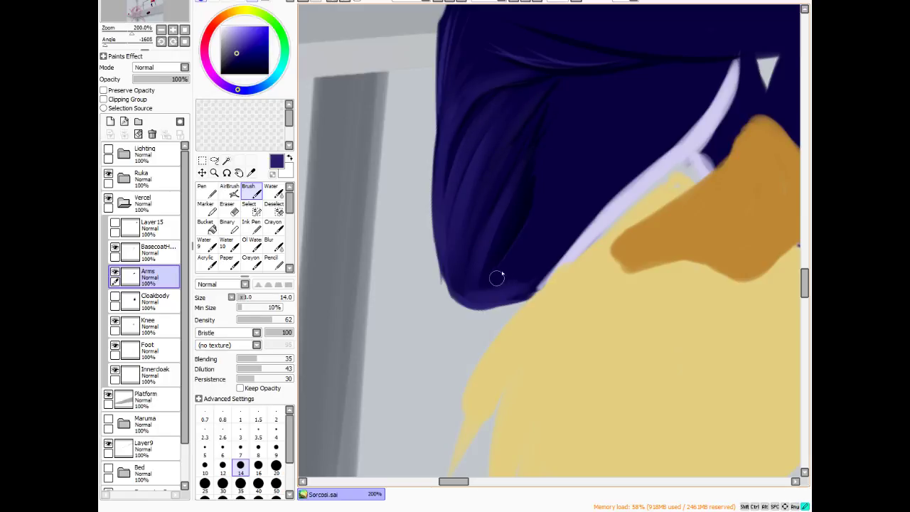
# - Sample the darkest fold colour and brush deep shadows at size 14 over the upper sleeve and along the pale collar edge
pyautogui.keyDown('alt'); pyautogui.click(530, 195); pyautogui.keyUp('alt')
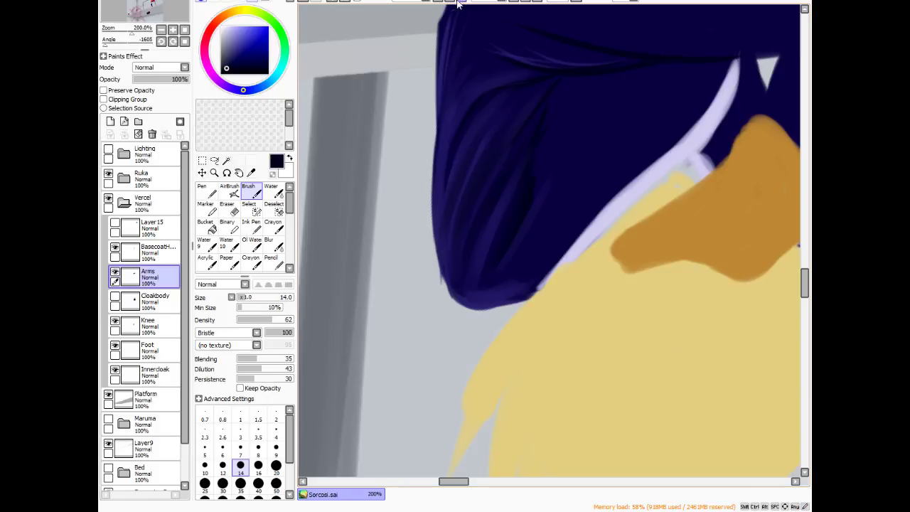
pyautogui.click(519, 3)
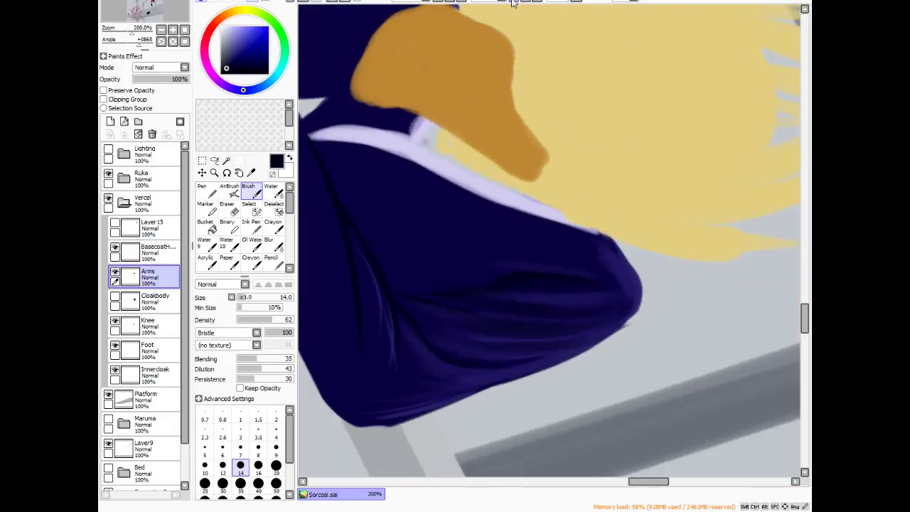
pyautogui.click(514, 3)
pyautogui.click(515, 3)
pyautogui.click(515, 3)
pyautogui.click(515, 3)
pyautogui.click(516, 5)
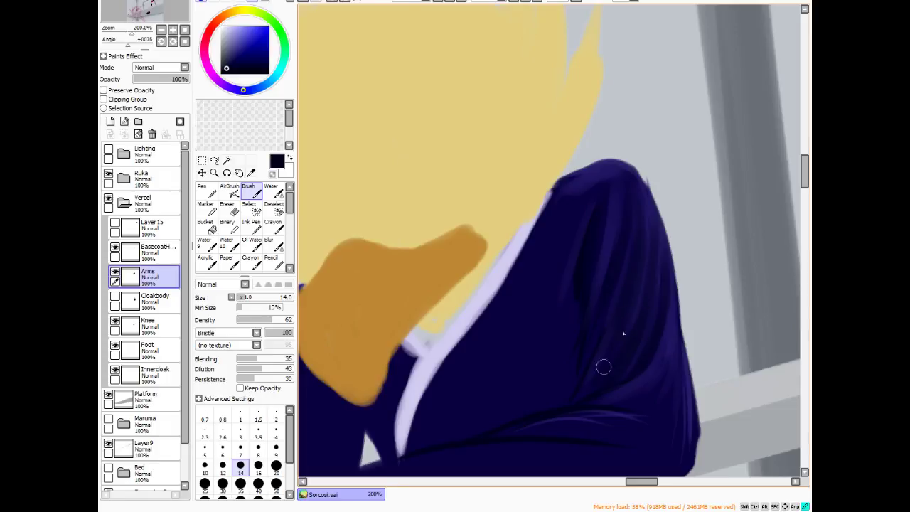
pyautogui.moveTo(805, 174); pyautogui.dragTo(805, 187)
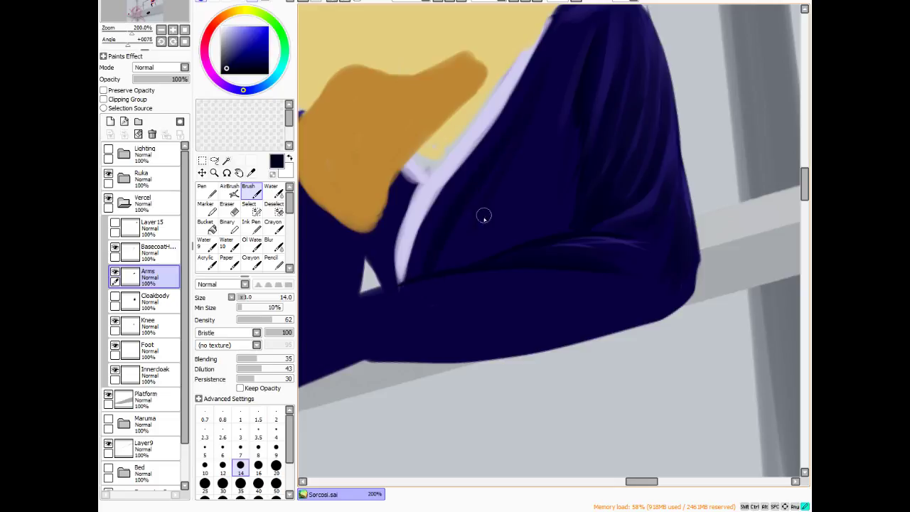
pyautogui.moveTo(428, 249)
pyautogui.mouseDown()
pyautogui.moveTo(408, 278)
pyautogui.moveTo(423, 225)
pyautogui.moveTo(408, 279)
pyautogui.moveTo(427, 232)
pyautogui.mouseUp()
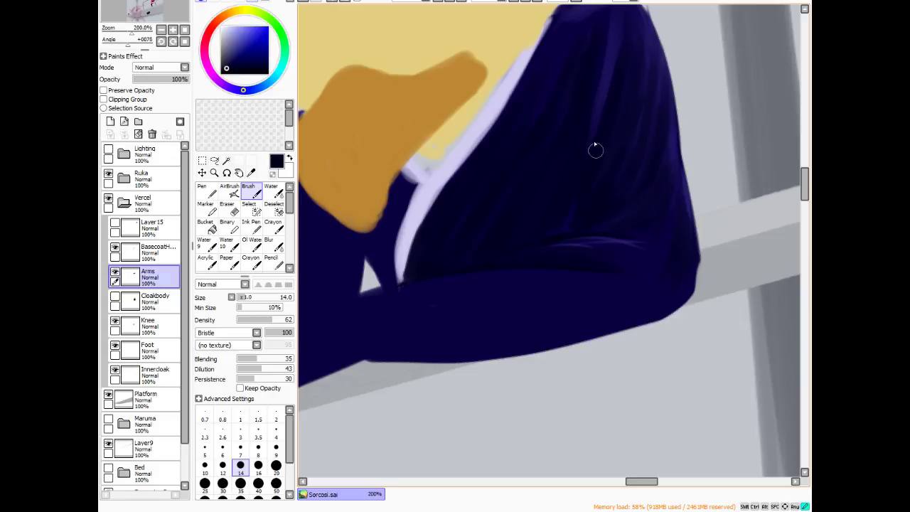
# - Tone down the bright crease above the folded forearm and smooth the shoulder's outer edge with the dark Brush colour
pyautogui.scroll(3, 807, 199)
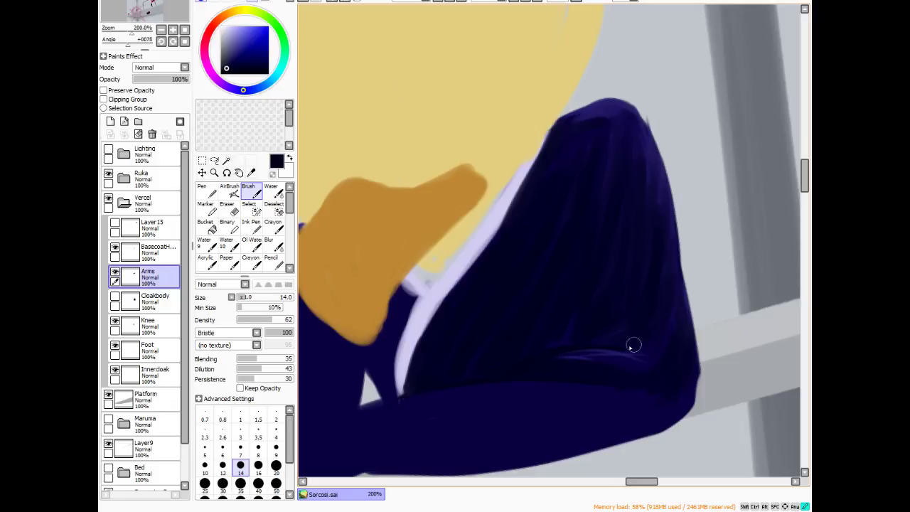
pyautogui.moveTo(594, 349); pyautogui.dragTo(627, 365)
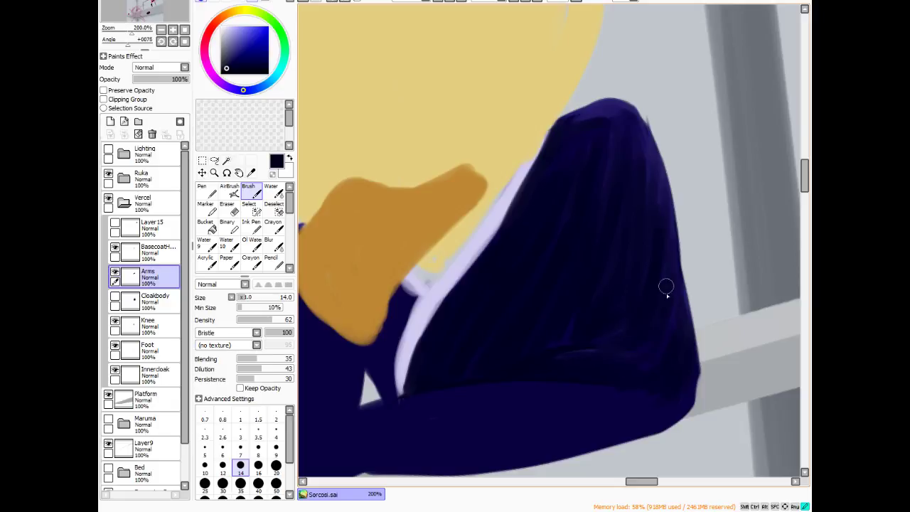
pyautogui.scroll(-1, 804, 186)
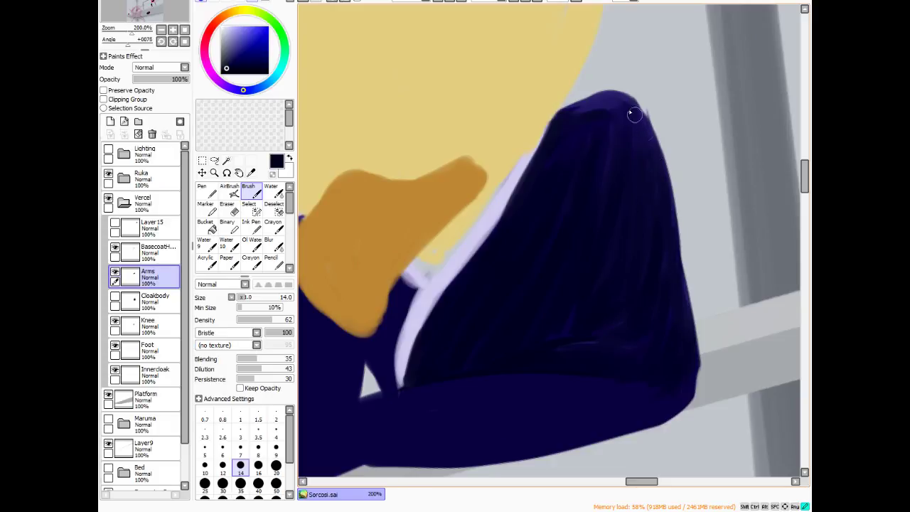
pyautogui.moveTo(642, 112); pyautogui.dragTo(644, 129)
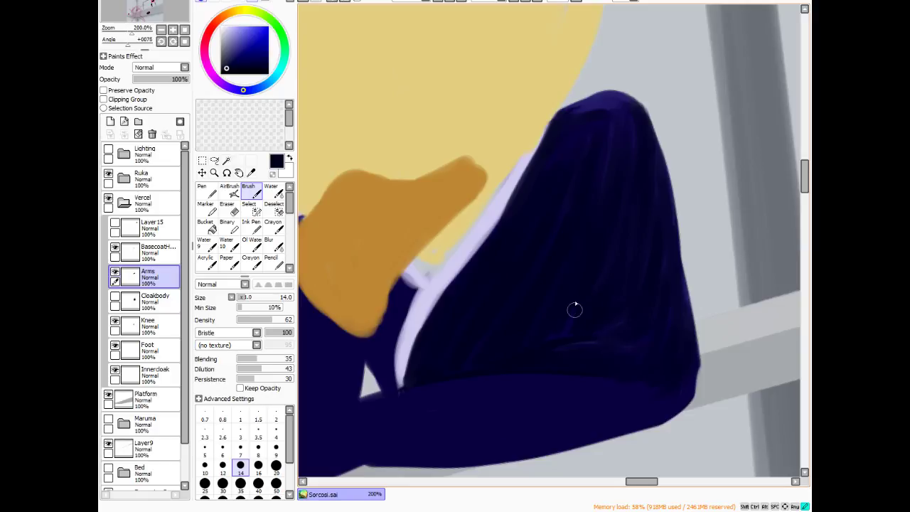
# - Brush dark shadows on the cloak beneath the orange hand, beside the pale collar, at size 14
pyautogui.scroll(-5, 567, 209)
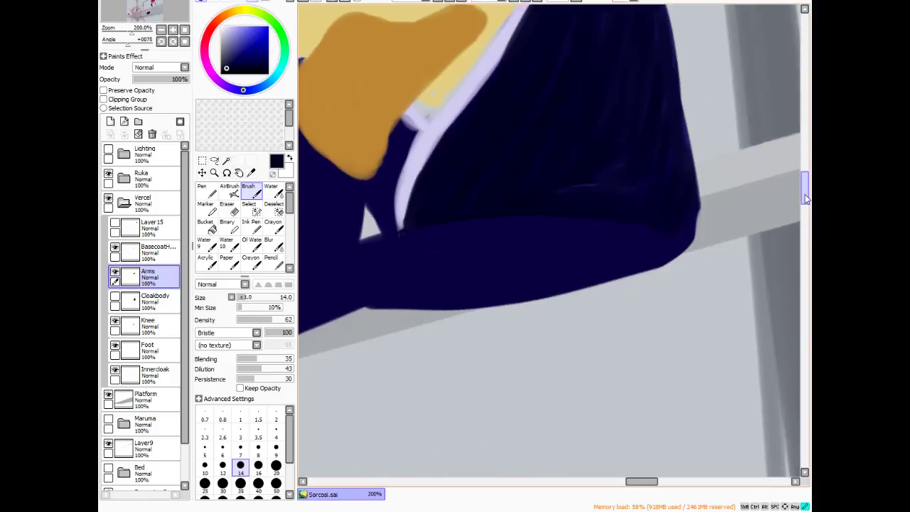
pyautogui.scroll(1, 805, 203)
pyautogui.scroll(5, 806, 203)
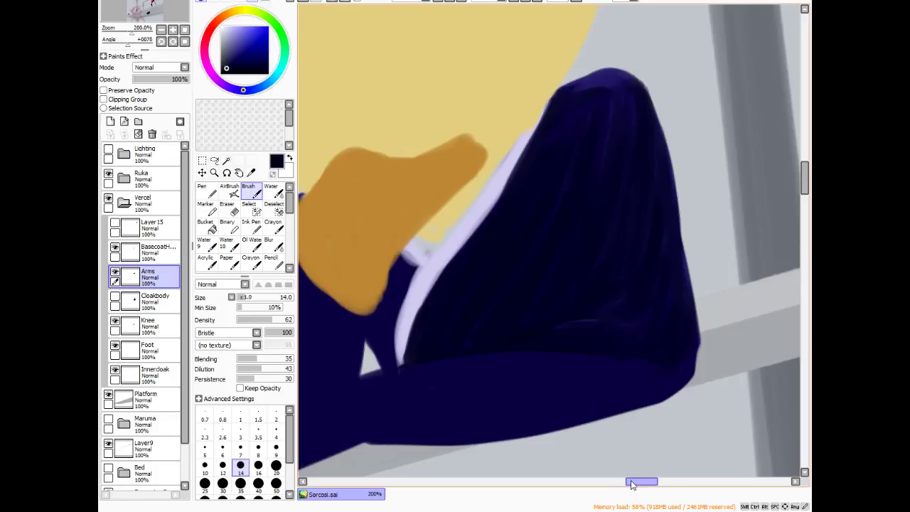
pyautogui.moveTo(637, 490); pyautogui.dragTo(630, 489)
pyautogui.scroll(-4, 798, 191)
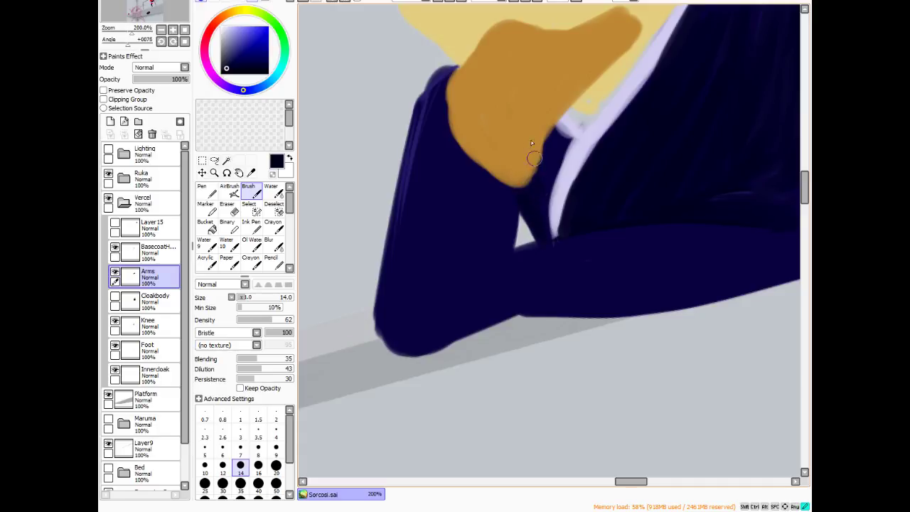
pyautogui.moveTo(534, 160); pyautogui.dragTo(547, 193)
pyautogui.moveTo(555, 153)
pyautogui.mouseDown()
pyautogui.moveTo(546, 197)
pyautogui.moveTo(561, 148)
pyautogui.moveTo(545, 195)
pyautogui.moveTo(546, 233)
pyautogui.moveTo(550, 165)
pyautogui.moveTo(544, 245)
pyautogui.moveTo(556, 155)
pyautogui.moveTo(545, 212)
pyautogui.mouseUp()
pyautogui.moveTo(559, 148)
pyautogui.mouseDown()
pyautogui.moveTo(555, 120)
pyautogui.moveTo(545, 156)
pyautogui.moveTo(519, 171)
pyautogui.mouseUp()
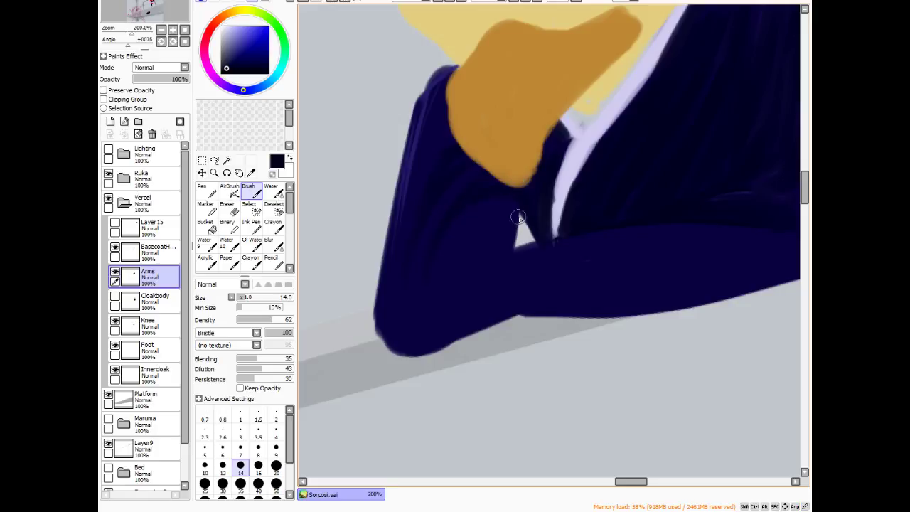
# - Trim the outer edge of the raised forearm supporting the head with the Eraser at size 50
pyautogui.click(227, 206)
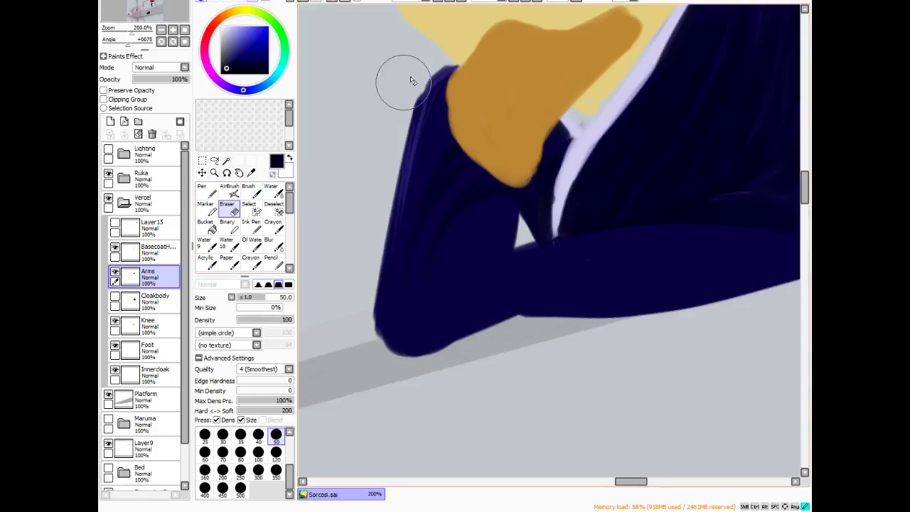
pyautogui.moveTo(436, 59)
pyautogui.mouseDown()
pyautogui.moveTo(405, 90)
pyautogui.moveTo(410, 77)
pyautogui.moveTo(370, 198)
pyautogui.moveTo(399, 92)
pyautogui.moveTo(355, 305)
pyautogui.mouseUp()
pyautogui.scroll(-5, 386, 346)
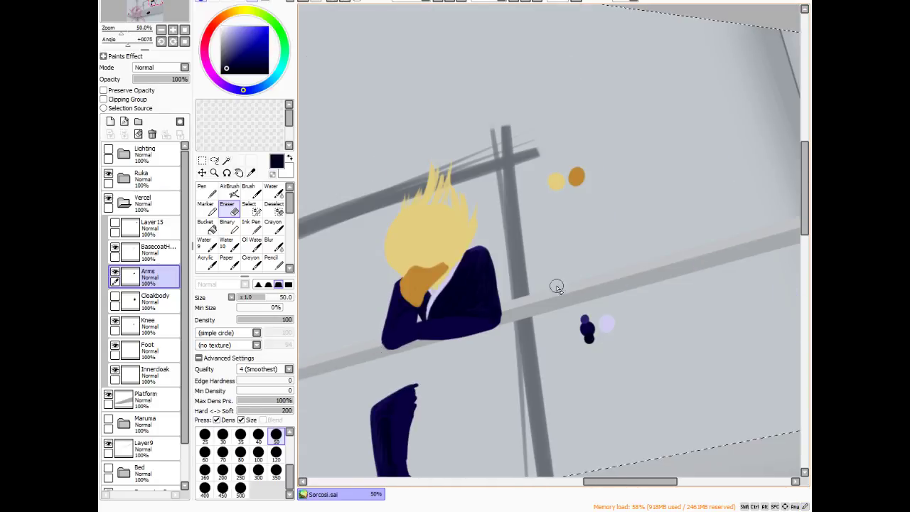
pyautogui.scroll(4, 431, 300)
pyautogui.scroll(-3, 538, 263)
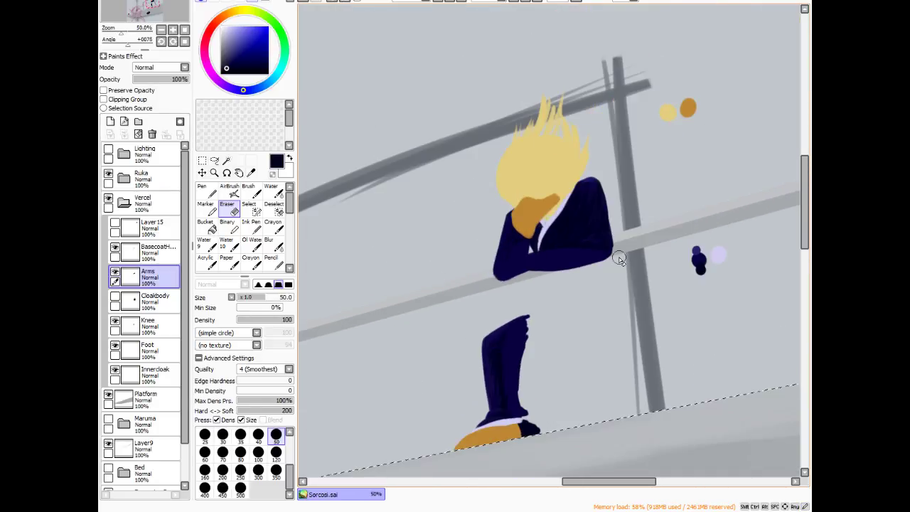
# - Brush dark shadows along the underside of the folded forearm, towards its elbow, at size 14
pyautogui.scroll(2, 618, 259)
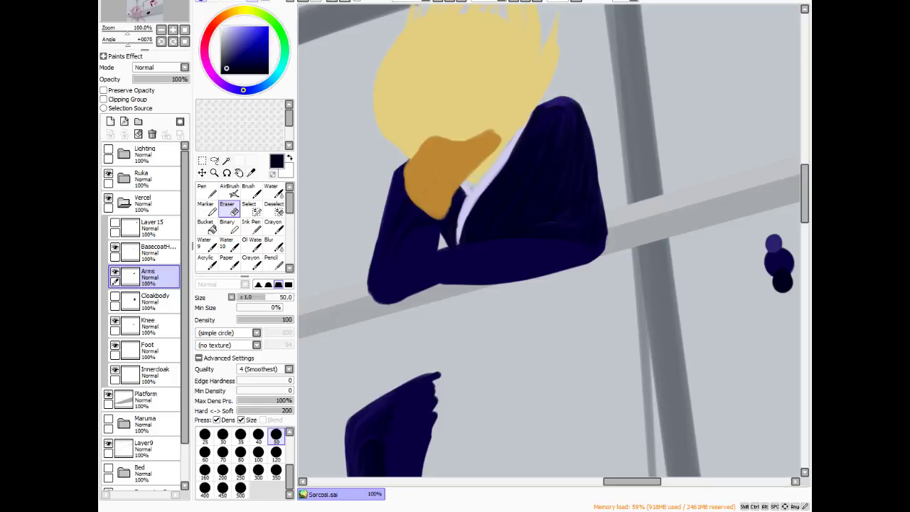
pyautogui.scroll(-1, 605, 131)
pyautogui.scroll(1, 476, 184)
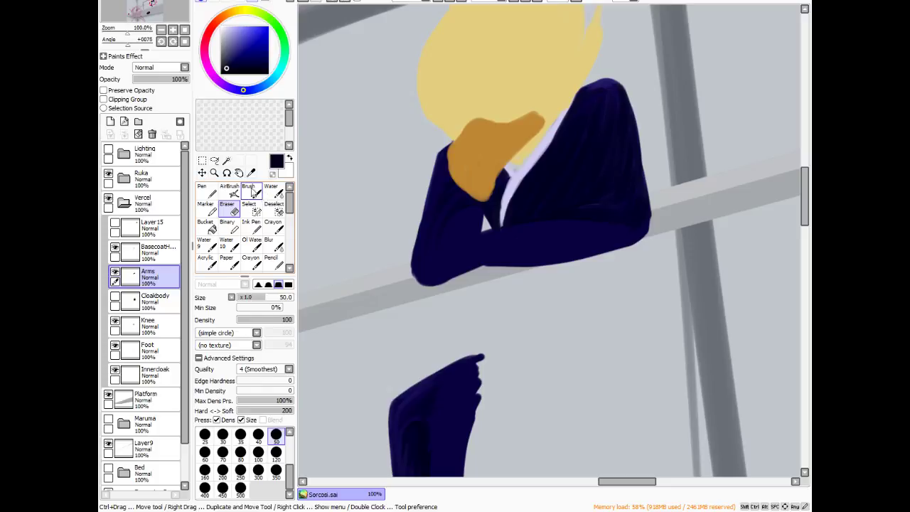
pyautogui.click(251, 192)
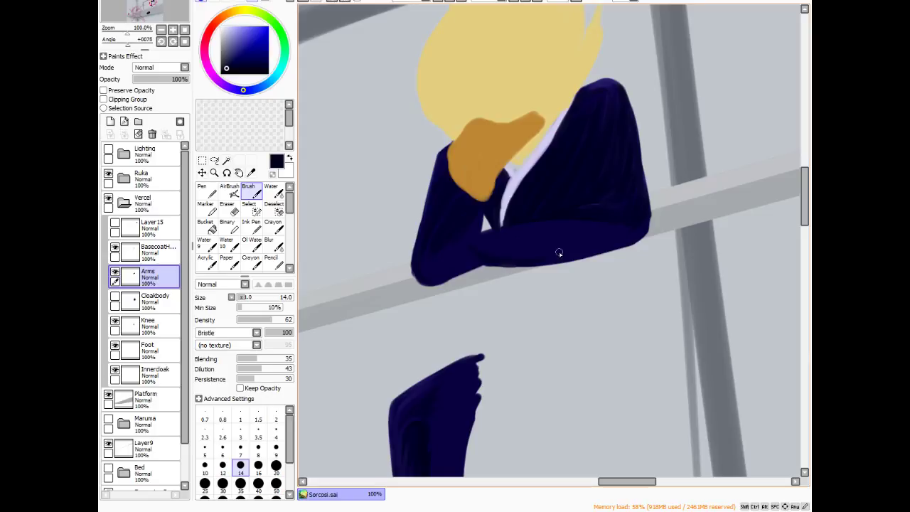
pyautogui.click(226, 172)
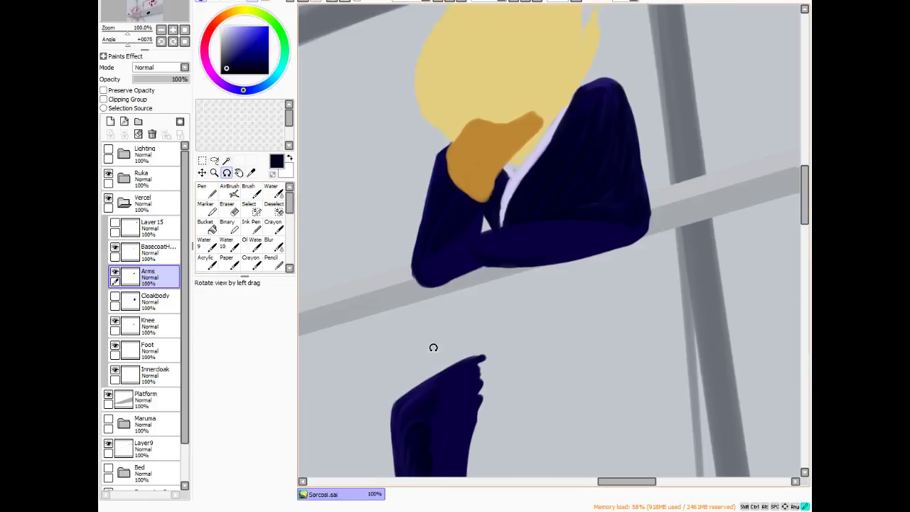
pyautogui.moveTo(432, 348)
pyautogui.mouseDown()
pyautogui.moveTo(391, 94)
pyautogui.moveTo(583, 69)
pyautogui.moveTo(654, 95)
pyautogui.mouseUp()
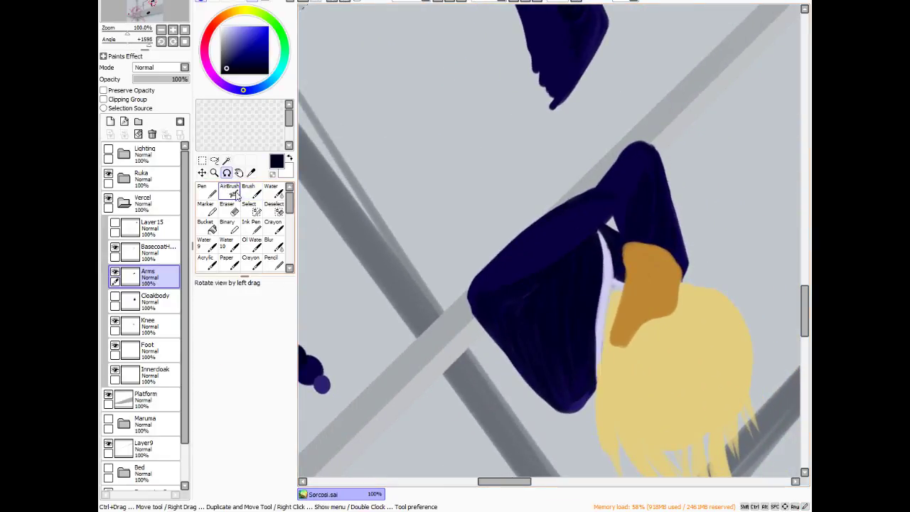
pyautogui.click(257, 189)
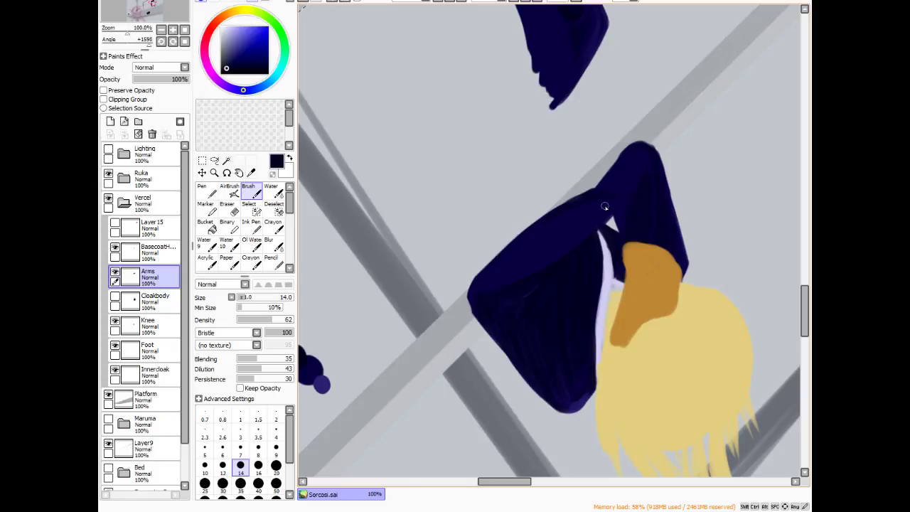
pyautogui.moveTo(525, 229)
pyautogui.mouseDown()
pyautogui.moveTo(489, 264)
pyautogui.moveTo(501, 249)
pyautogui.mouseUp()
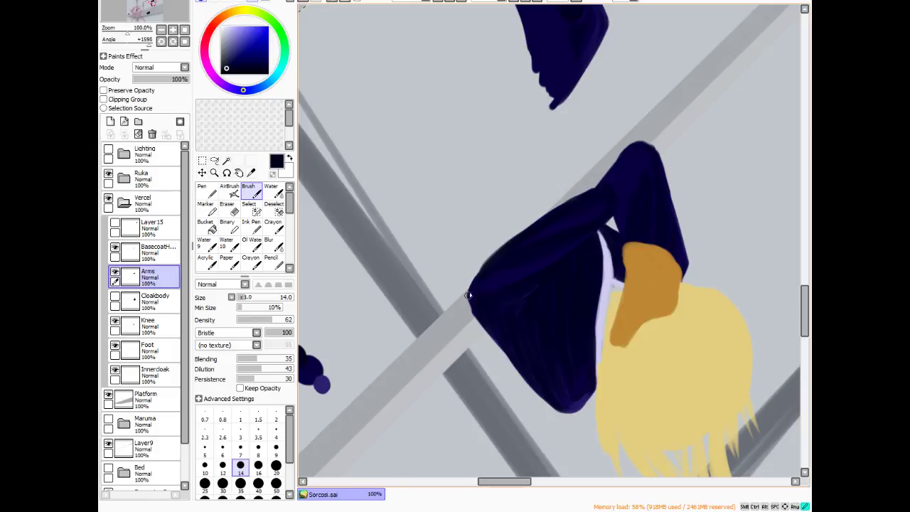
# - Darken the folded arm's elbow corner and the creases of the raised forearm with the AirBrush at size 16
pyautogui.press('v')
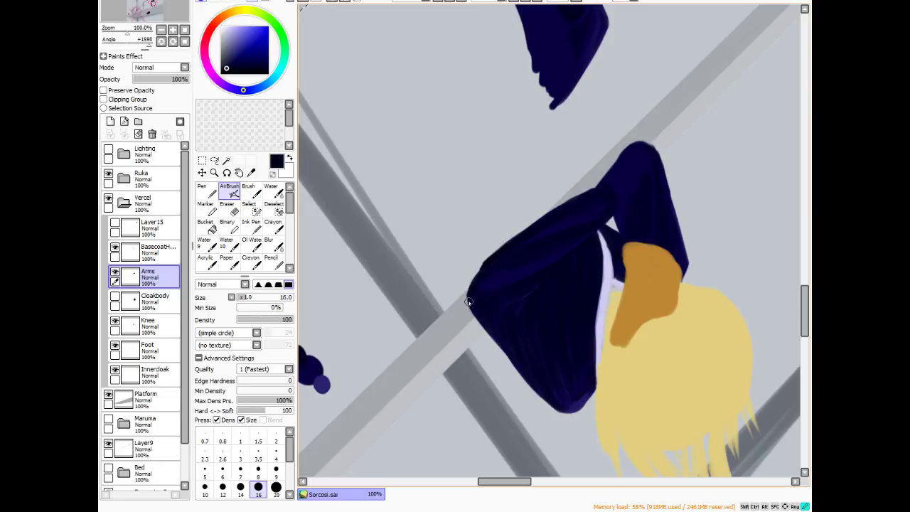
pyautogui.moveTo(467, 304); pyautogui.dragTo(467, 292)
pyautogui.click(502, 2)
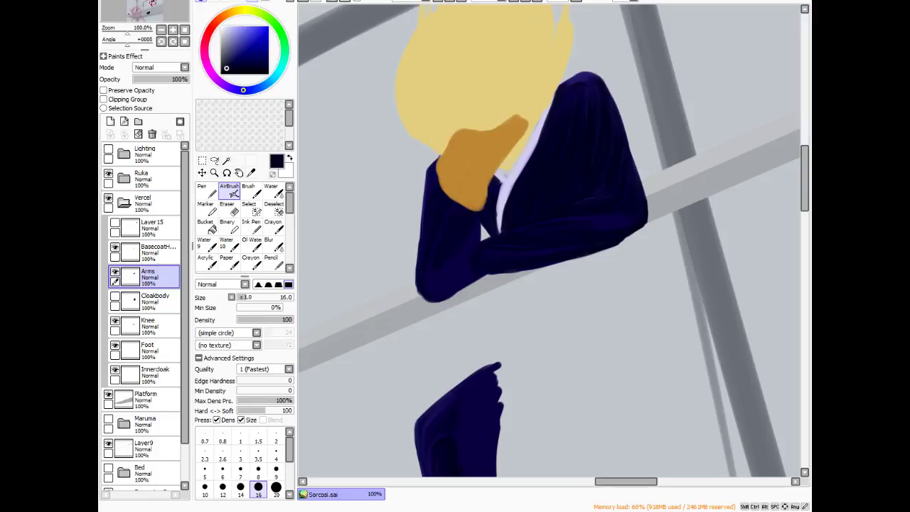
pyautogui.scroll(-1, 465, 335)
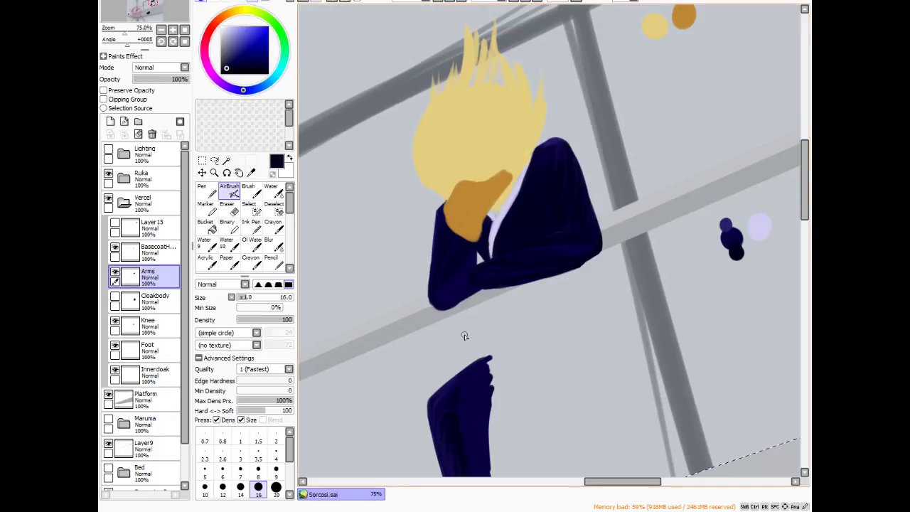
pyautogui.scroll(3, 469, 275)
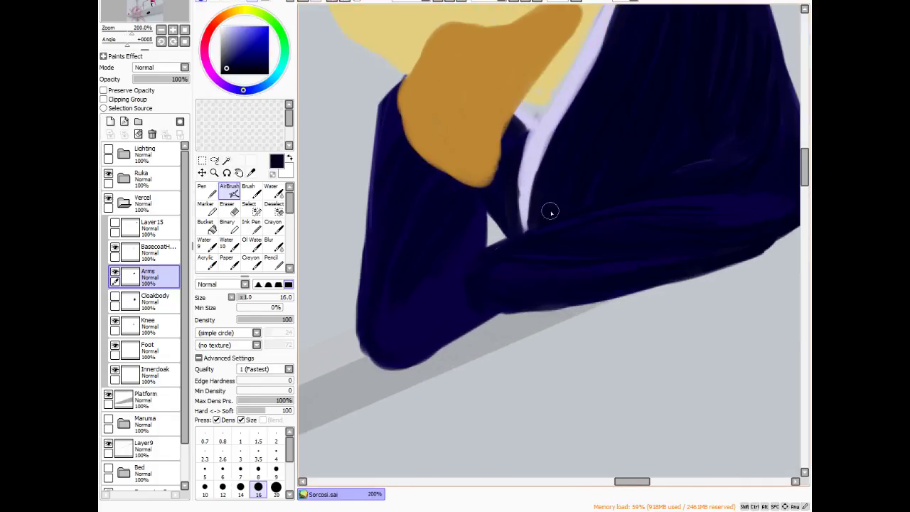
pyautogui.scroll(-1, 550, 211)
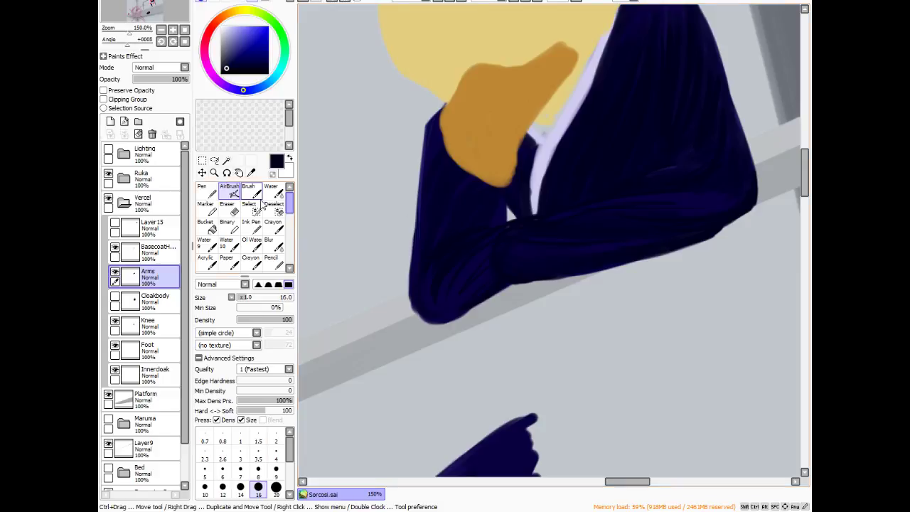
# - Trim the raised forearm's outer edge and the underside of its elbow with the Eraser at size 50
pyautogui.click(226, 207)
pyautogui.moveTo(390, 252)
pyautogui.mouseDown()
pyautogui.moveTo(399, 283)
pyautogui.moveTo(399, 207)
pyautogui.moveTo(405, 334)
pyautogui.moveTo(403, 178)
pyautogui.moveTo(399, 252)
pyautogui.mouseUp()
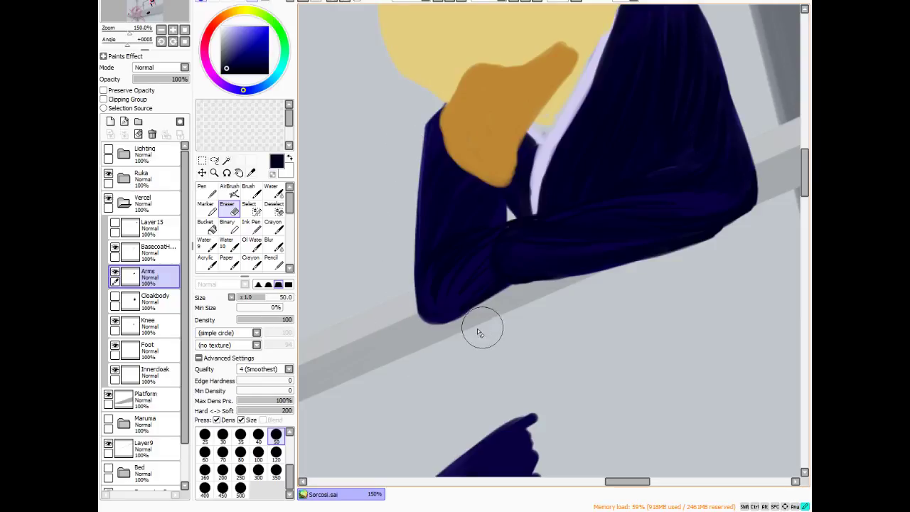
pyautogui.moveTo(498, 320)
pyautogui.mouseDown()
pyautogui.moveTo(425, 340)
pyautogui.moveTo(460, 336)
pyautogui.moveTo(433, 338)
pyautogui.moveTo(412, 324)
pyautogui.moveTo(466, 336)
pyautogui.moveTo(418, 336)
pyautogui.moveTo(505, 329)
pyautogui.moveTo(425, 336)
pyautogui.moveTo(506, 321)
pyautogui.moveTo(441, 332)
pyautogui.moveTo(511, 309)
pyautogui.moveTo(488, 325)
pyautogui.mouseUp()
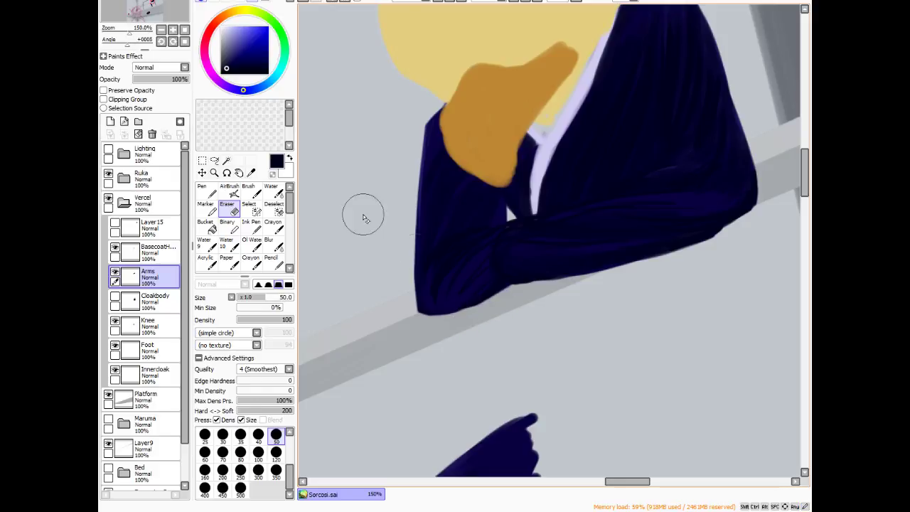
# - Sample the cloak's mid blue and brush soft folds over the upper sleeve at size 14
pyautogui.click(248, 191)
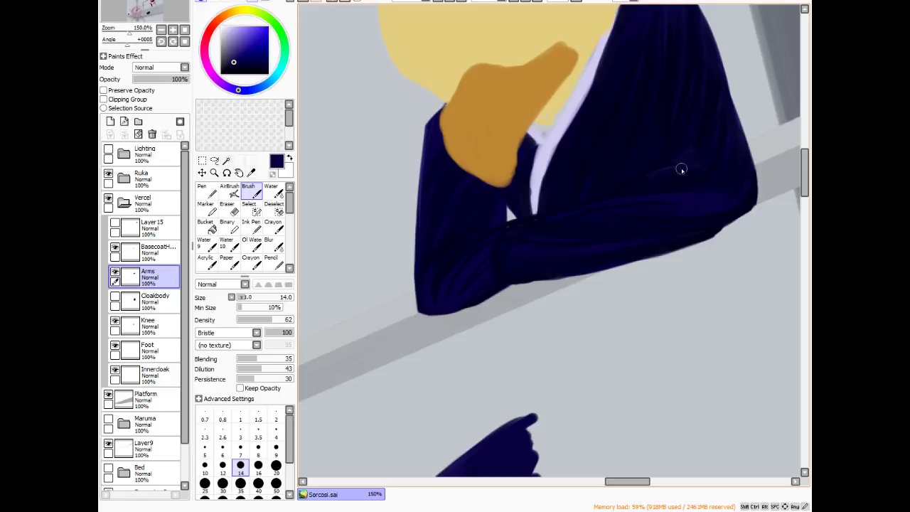
pyautogui.keyDown('alt'); pyautogui.click(710, 163); pyautogui.keyUp('alt')
pyautogui.moveTo(626, 489); pyautogui.dragTo(645, 489)
pyautogui.scroll(3, 786, 240)
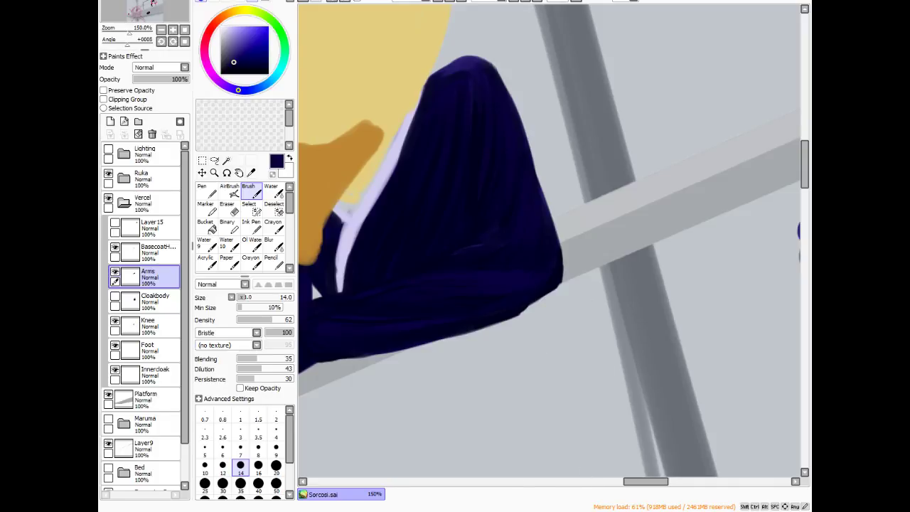
# - Brush highlights along the sleeve and forearm folds at size 16 with the lightest blue swatch, and sample the darkest swatch
pyautogui.scroll(-2, 310, 281)
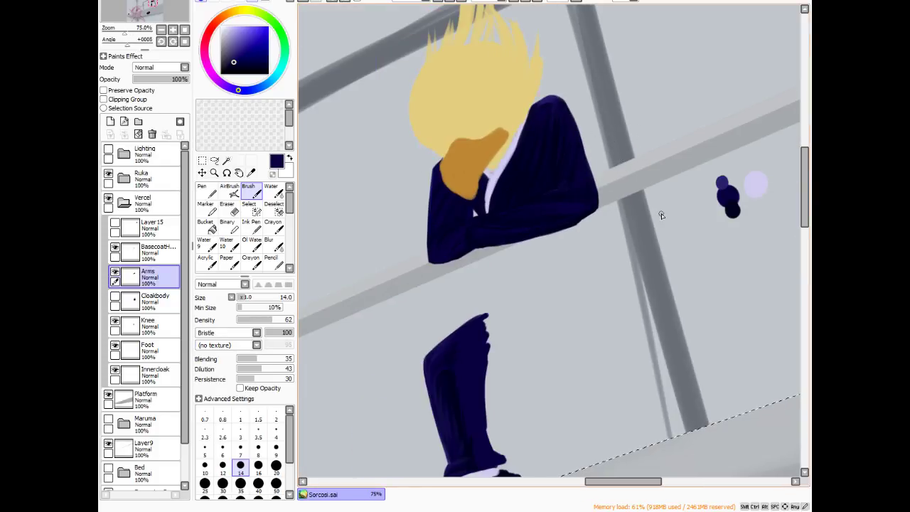
pyautogui.keyDown('alt'); pyautogui.click(720, 189); pyautogui.keyUp('alt')
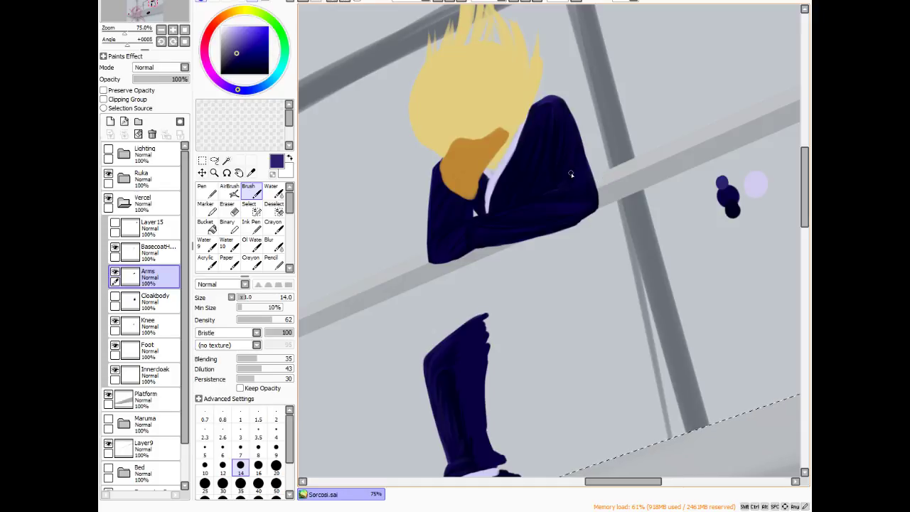
pyautogui.press(']')
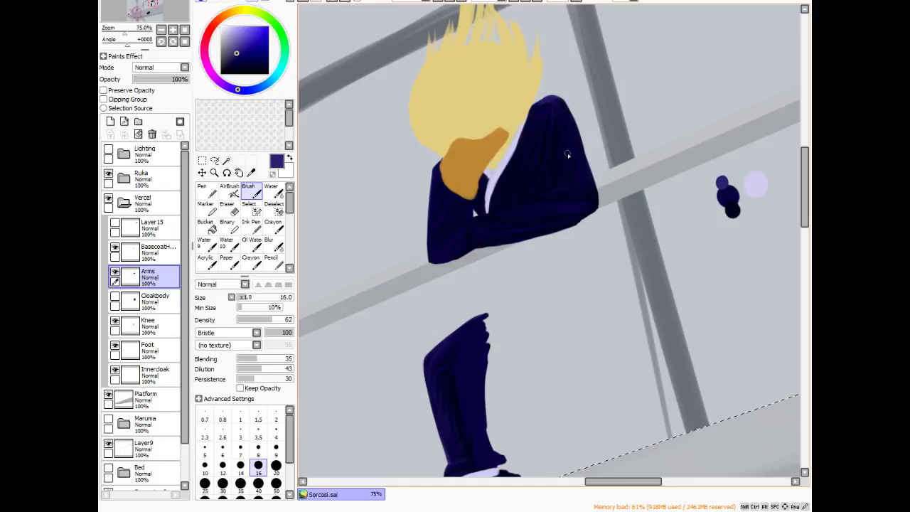
pyautogui.moveTo(573, 135); pyautogui.dragTo(567, 182)
pyautogui.moveTo(563, 111); pyautogui.dragTo(557, 162)
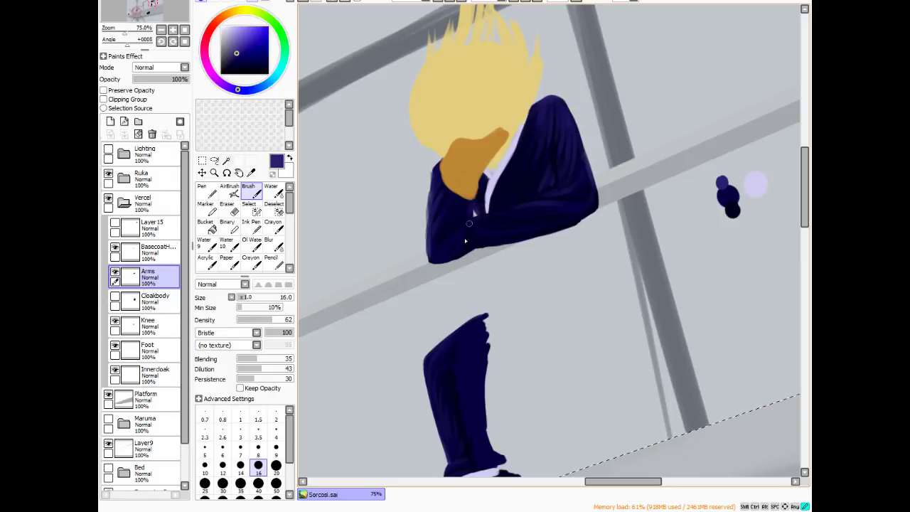
pyautogui.moveTo(518, 225)
pyautogui.mouseDown()
pyautogui.moveTo(496, 227)
pyautogui.moveTo(566, 211)
pyautogui.moveTo(501, 216)
pyautogui.moveTo(579, 206)
pyautogui.moveTo(528, 215)
pyautogui.moveTo(570, 212)
pyautogui.moveTo(579, 181)
pyautogui.moveTo(555, 107)
pyautogui.moveTo(557, 134)
pyautogui.moveTo(563, 111)
pyautogui.moveTo(569, 171)
pyautogui.moveTo(568, 114)
pyautogui.moveTo(574, 158)
pyautogui.moveTo(575, 129)
pyautogui.mouseUp()
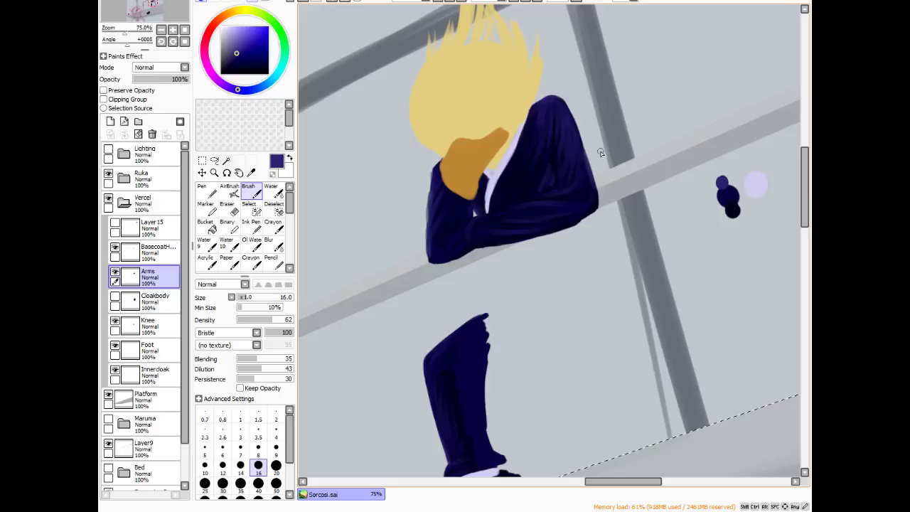
pyautogui.keyDown('alt'); pyautogui.click(730, 210); pyautogui.keyUp('alt')
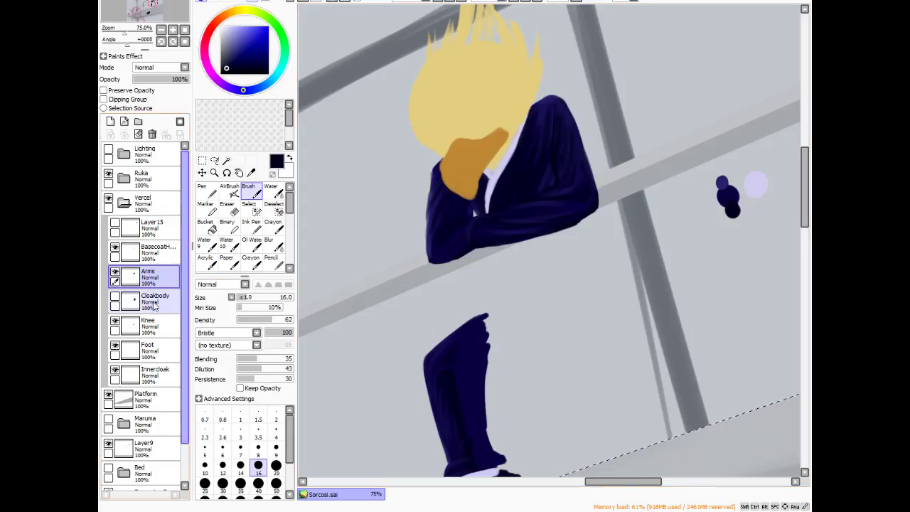
# - Show the Cloakbody layer and fill the gaps between the folded arm and the torso with its sampled mid blue at size 16
pyautogui.click(115, 297)
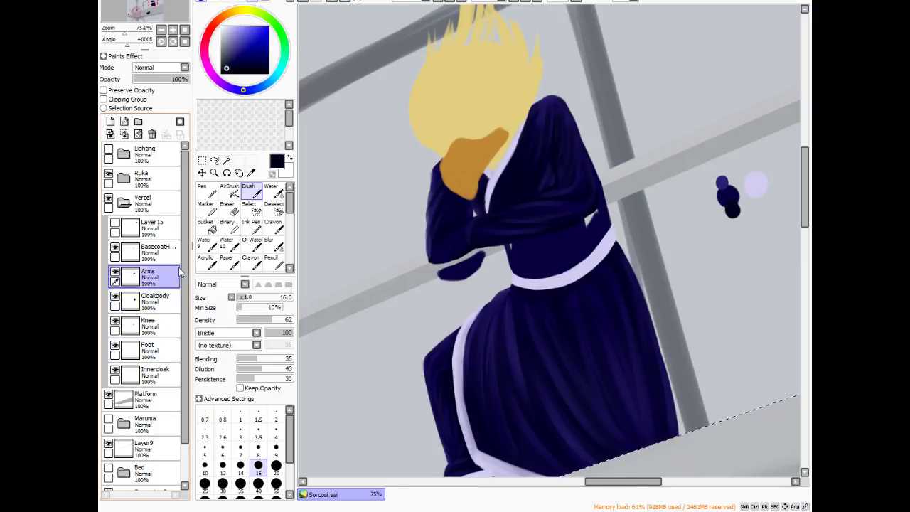
pyautogui.click(151, 302)
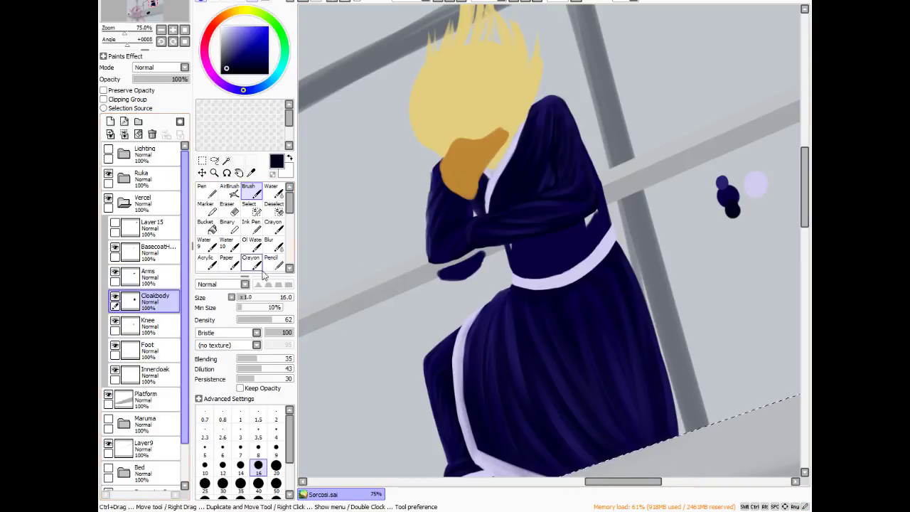
pyautogui.keyDown('alt'); pyautogui.click(555, 249); pyautogui.keyUp('alt')
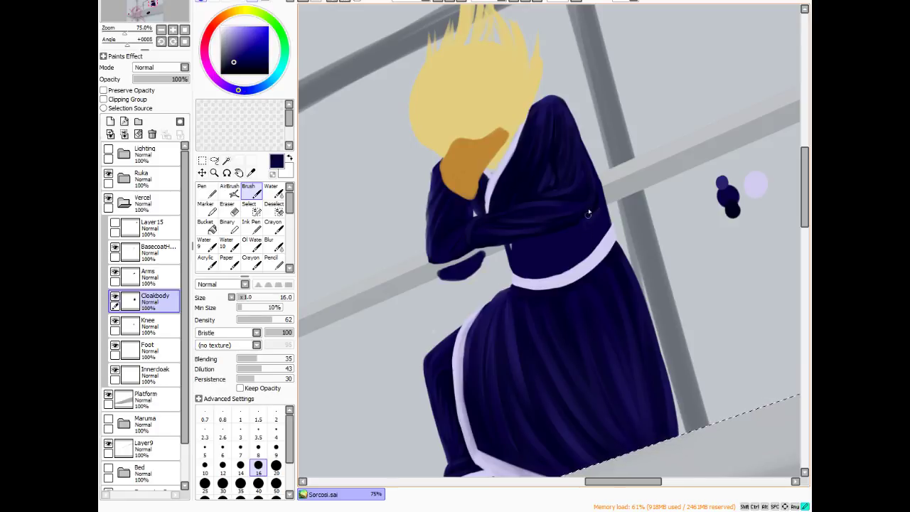
pyautogui.press('v')
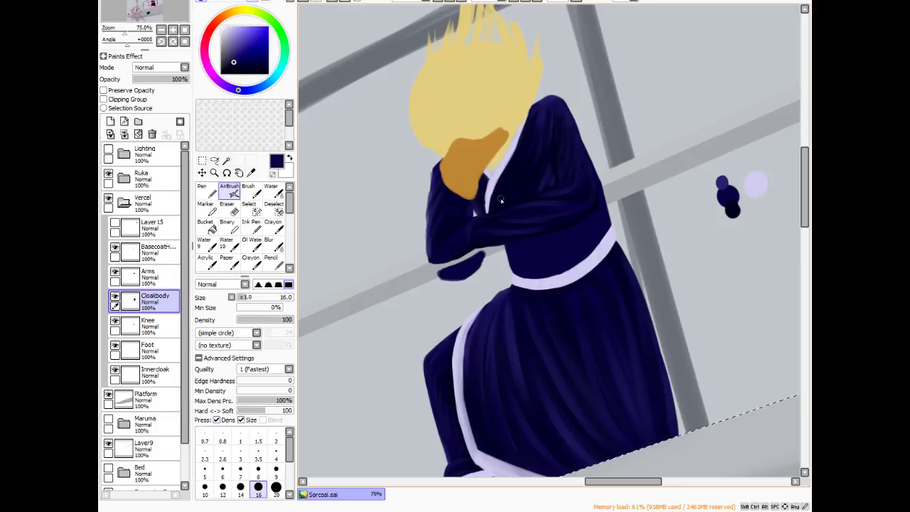
pyautogui.click(227, 208)
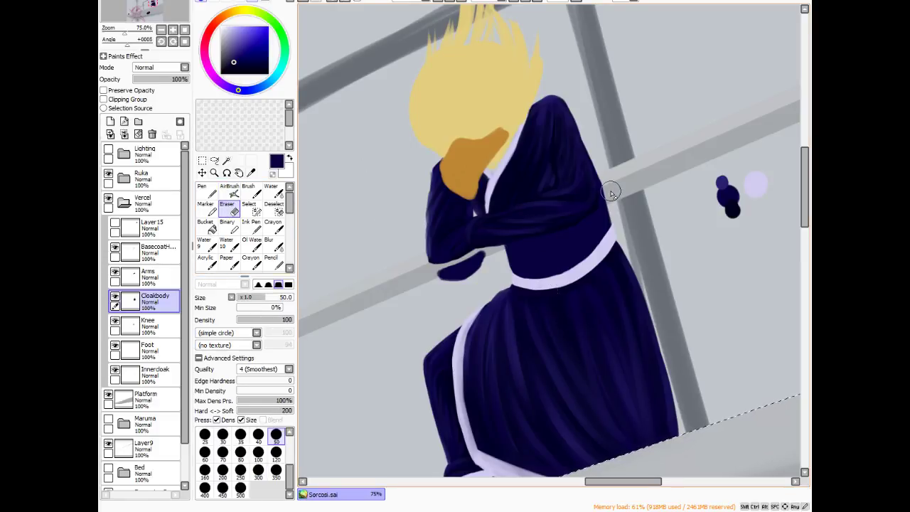
# - Make Layer9 active and select its area around the figure with the Magic Wand, using Color Difference on the Working Layer
pyautogui.scroll(-1, 171, 356)
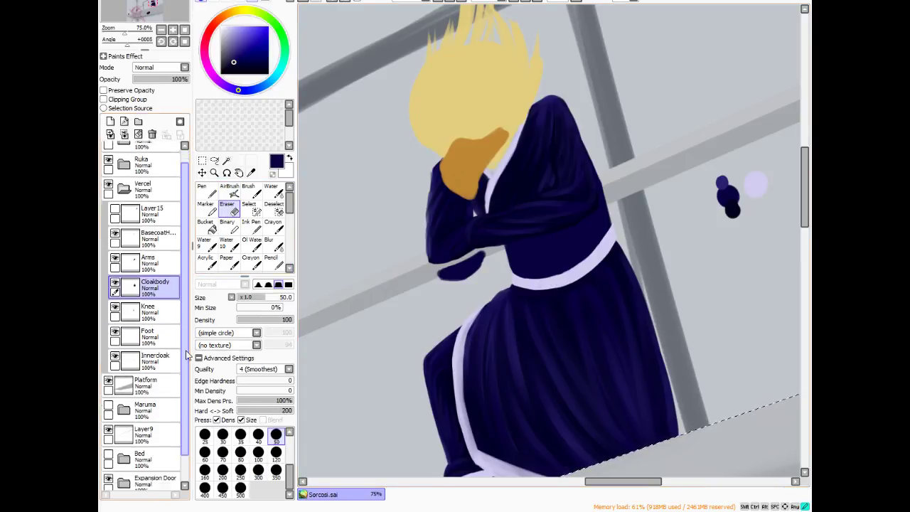
pyautogui.click(175, 380)
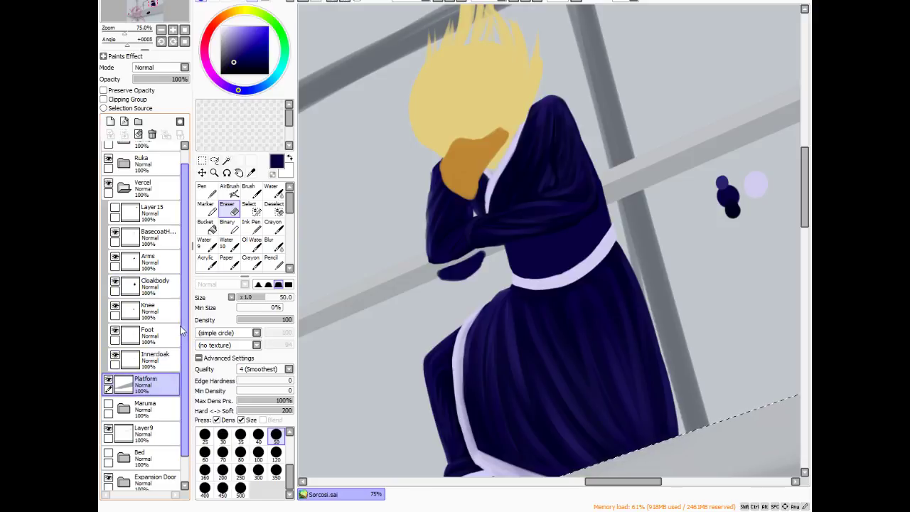
pyautogui.scroll(-1, 187, 338)
pyautogui.click(173, 406)
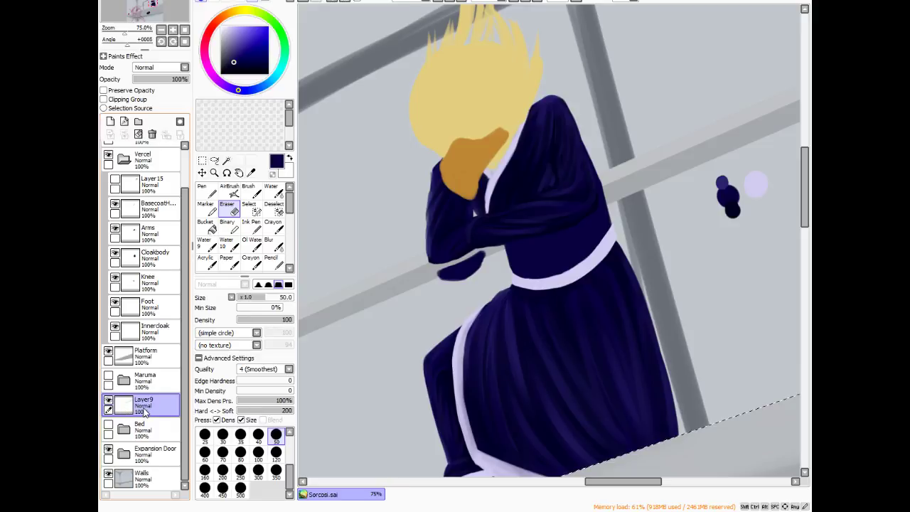
pyautogui.click(226, 160)
pyautogui.click(531, 284)
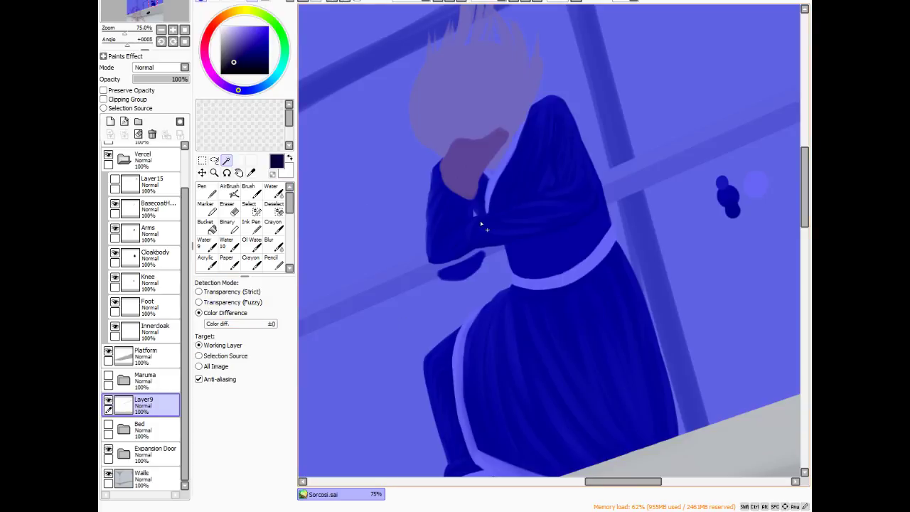
# - Try to subtract the middle rail from the Layer9 selection piece by piece with the Magic Wand, and invert the selection
pyautogui.press('alt')
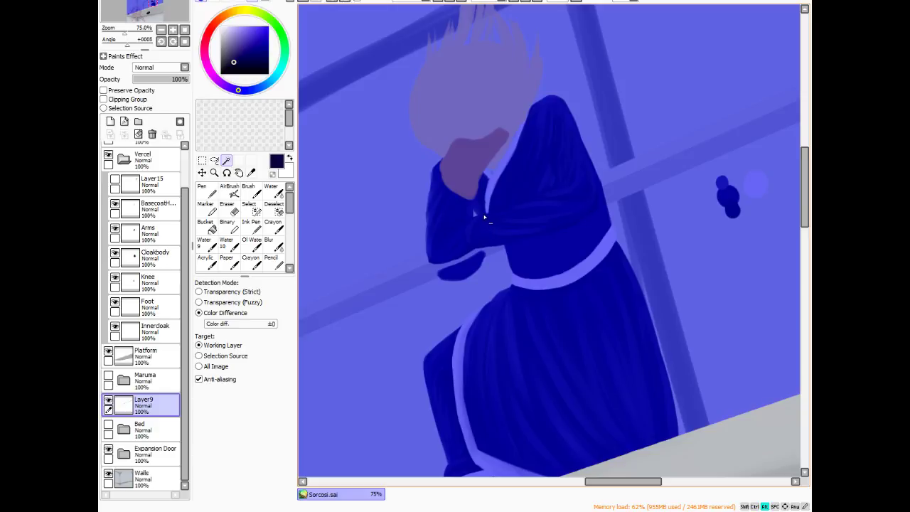
pyautogui.keyDown('alt'); pyautogui.click(700, 162); pyautogui.keyUp('alt')
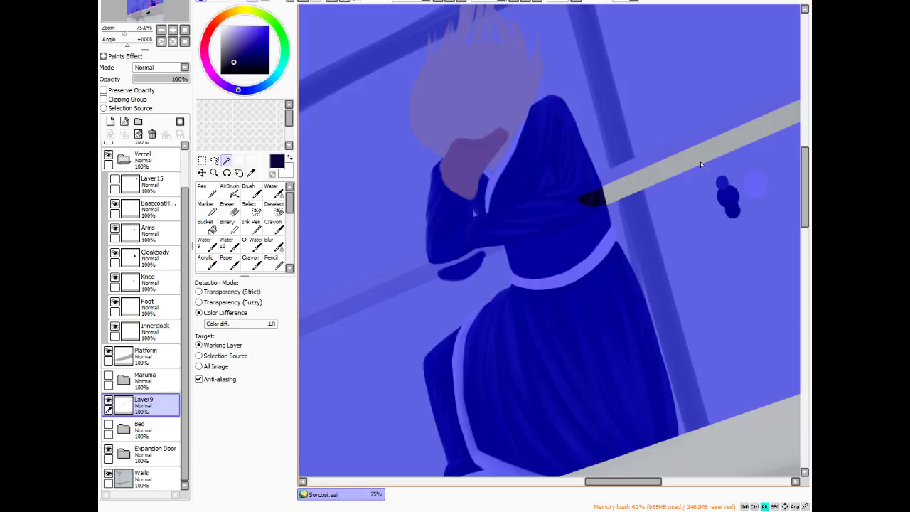
pyautogui.keyDown('alt'); pyautogui.click(695, 142); pyautogui.keyUp('alt')
pyautogui.keyDown('alt'); pyautogui.click(615, 177); pyautogui.keyUp('alt')
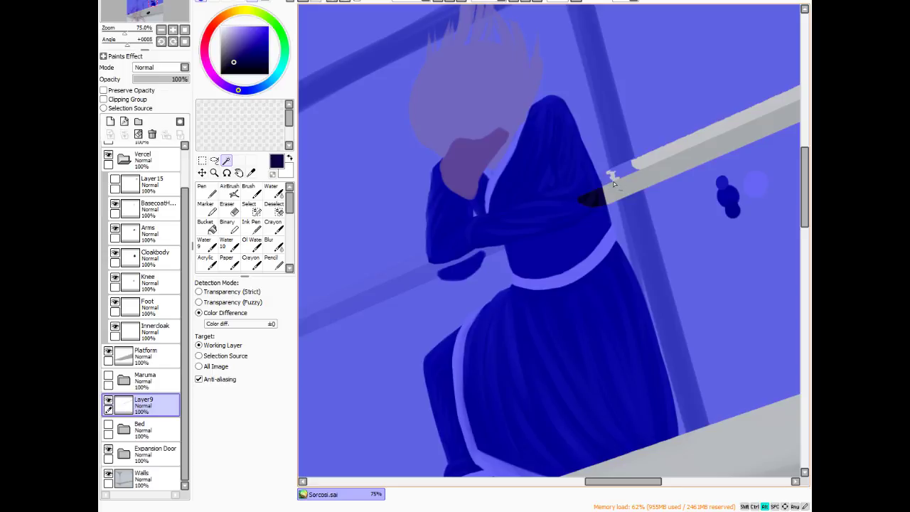
pyautogui.keyDown('alt'); pyautogui.click(628, 174); pyautogui.keyUp('alt')
pyautogui.keyDown('alt'); pyautogui.click(634, 169); pyautogui.keyUp('alt')
pyautogui.click(640, 188)
pyautogui.click(659, 169)
pyautogui.click(629, 170)
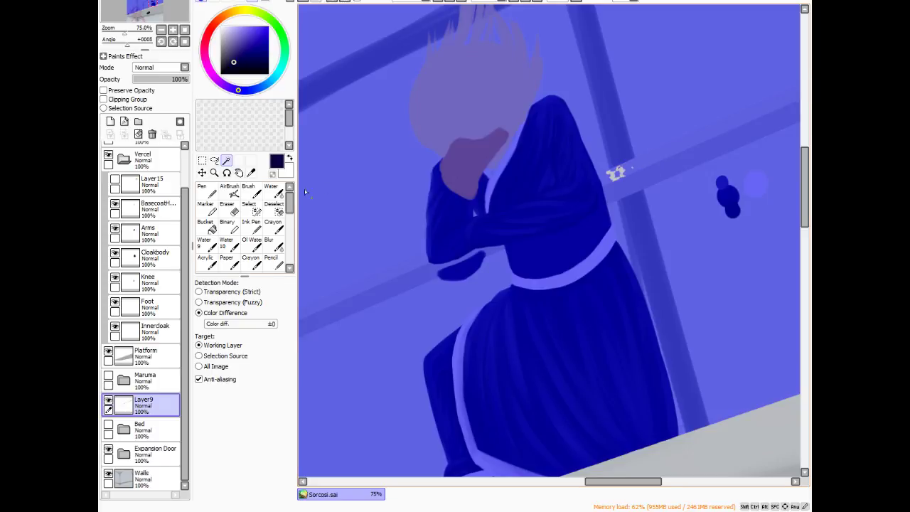
pyautogui.click(249, 205)
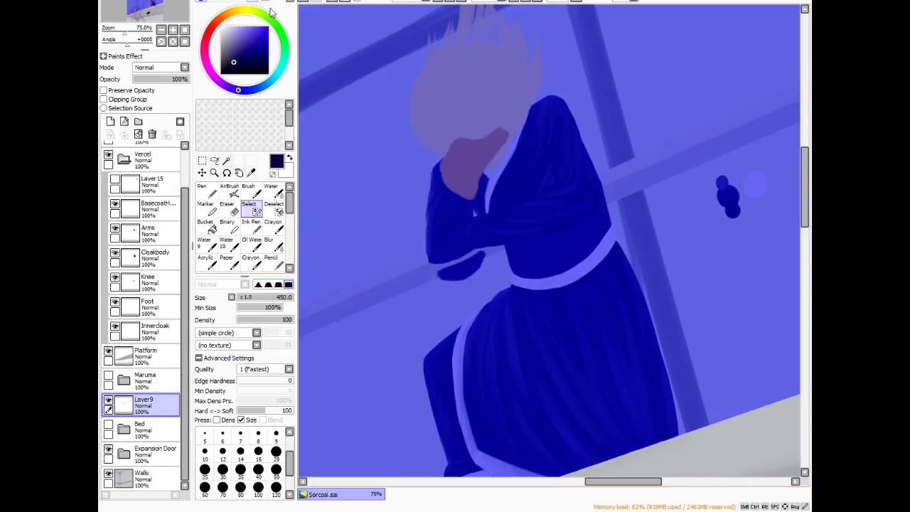
pyautogui.hotkey('ctrl', 'd')
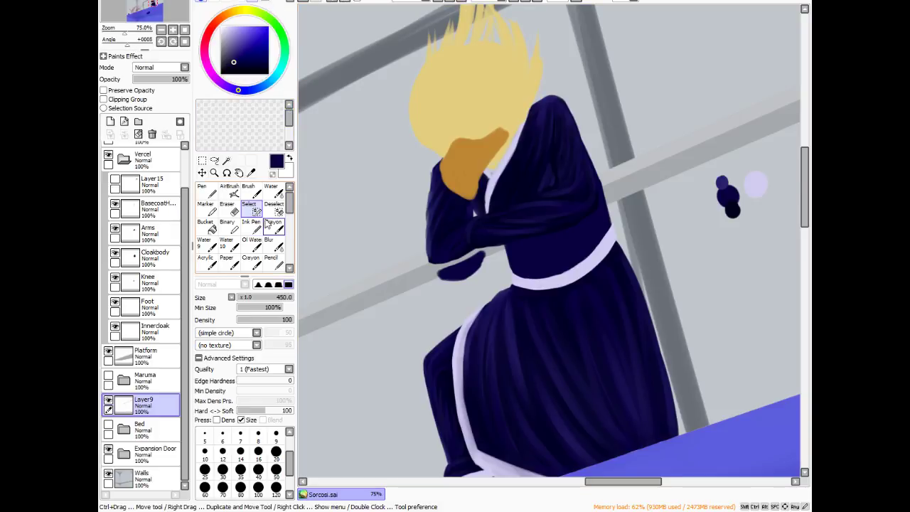
# - Select the areas above and below the middle rail on Layer9 with the Magic Wand and invert the selection to isolate the rail
pyautogui.click(226, 160)
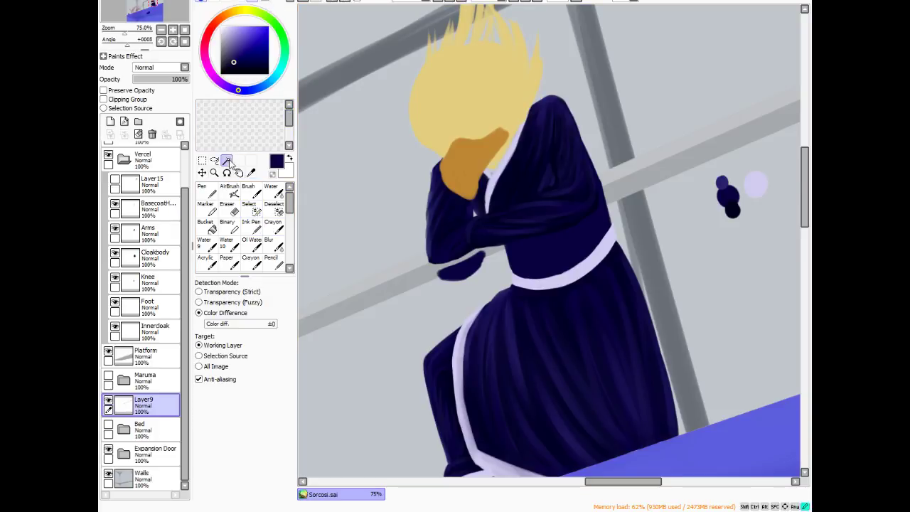
pyautogui.click(385, 365)
pyautogui.click(373, 207)
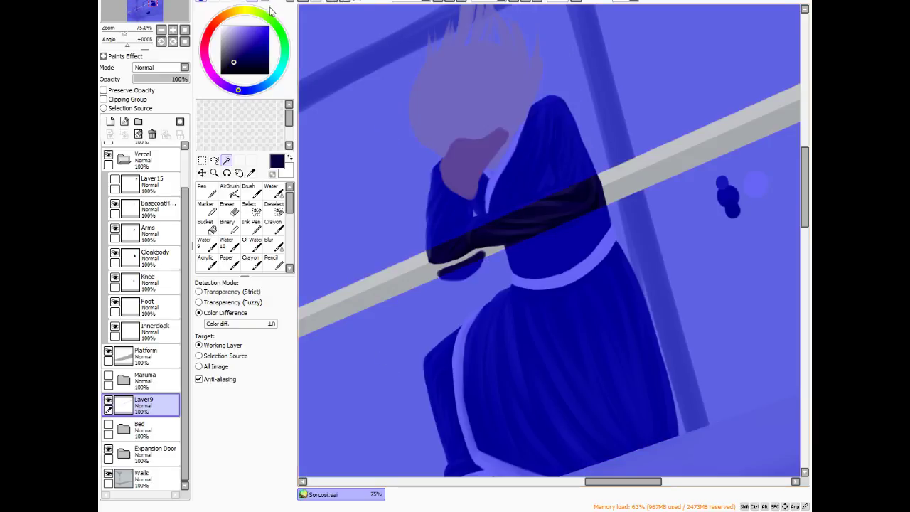
pyautogui.hotkey('ctrl', 'i')
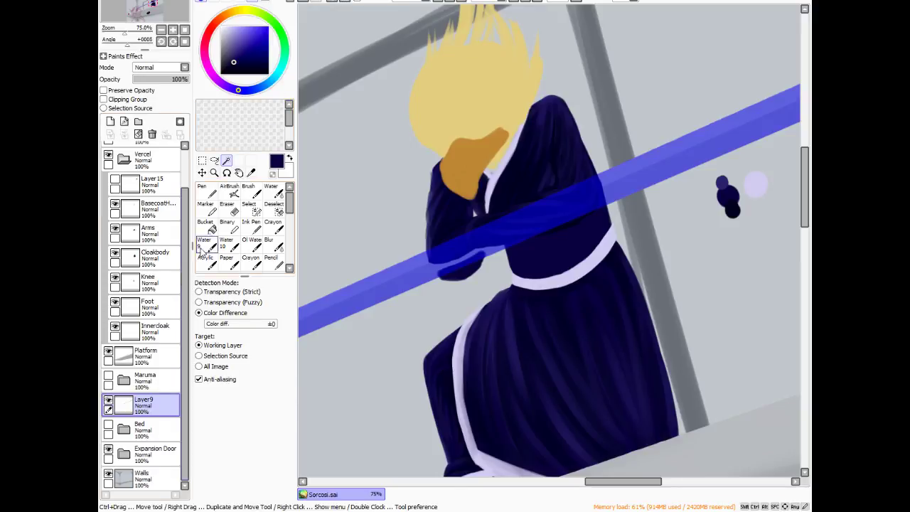
# - On the Cloakbody layer, erase the cloak parts overlapping the selected rail with the Eraser at size 50, and clear the selection
pyautogui.click(128, 263)
pyautogui.click(115, 253)
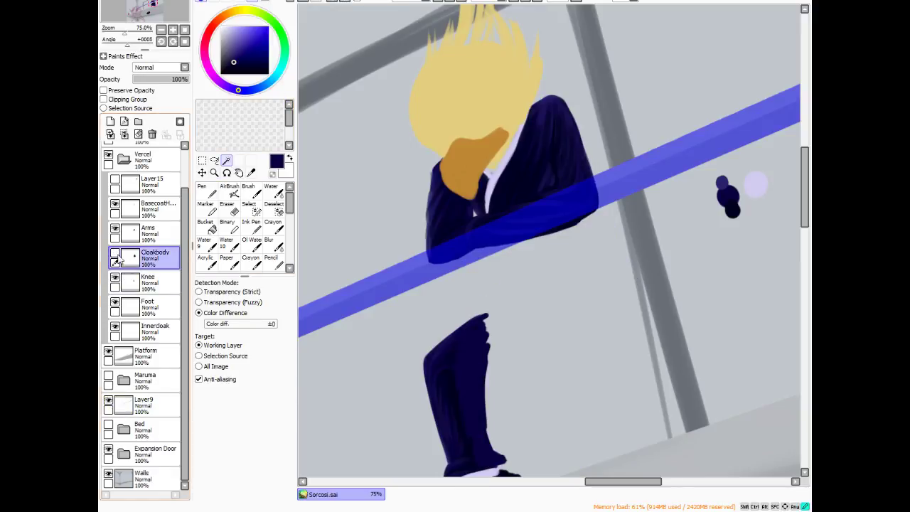
pyautogui.click(114, 253)
pyautogui.click(231, 190)
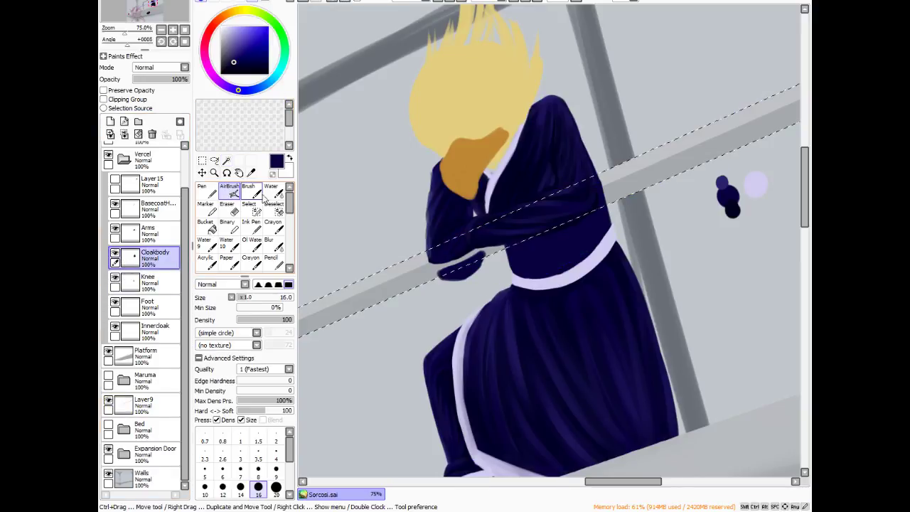
pyautogui.click(226, 208)
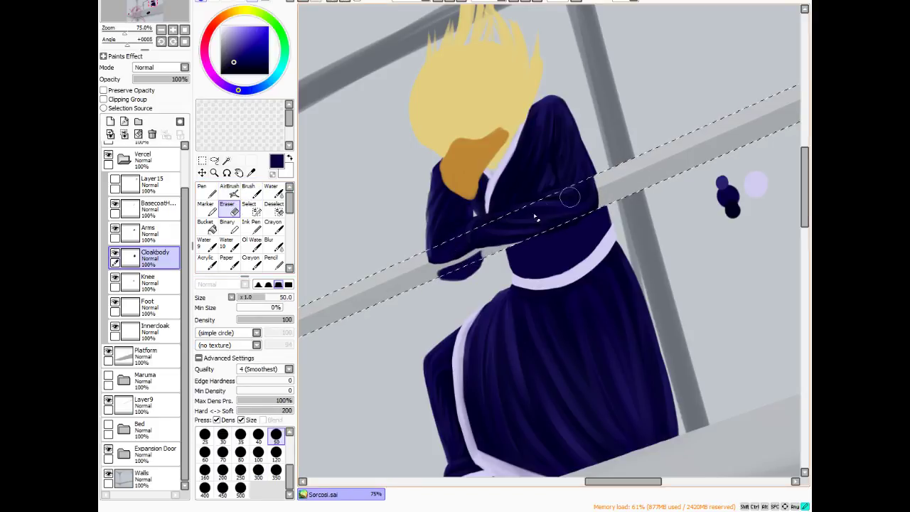
pyautogui.moveTo(506, 234); pyautogui.dragTo(451, 256)
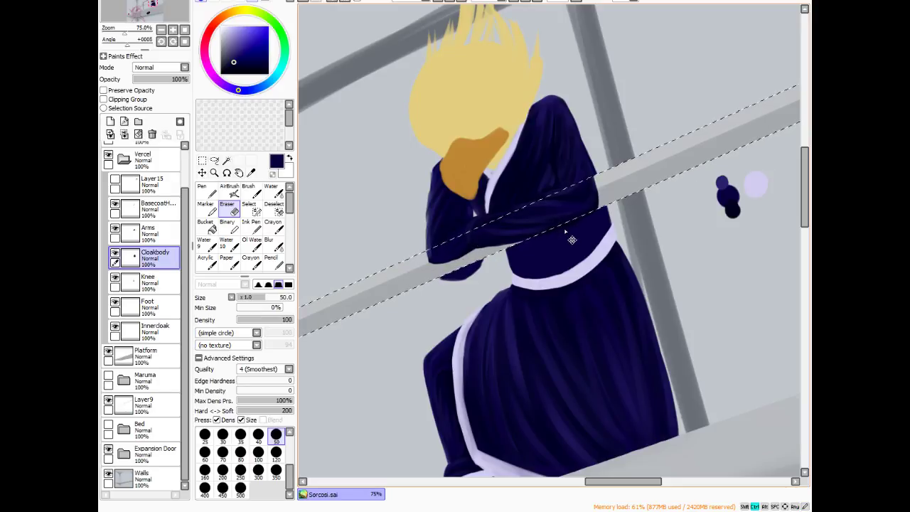
pyautogui.hotkey('ctrl', 'd')
# - Select the area above the platform on the Platform layer with the Magic Wand and invert the selection
pyautogui.scroll(-7, 571, 219)
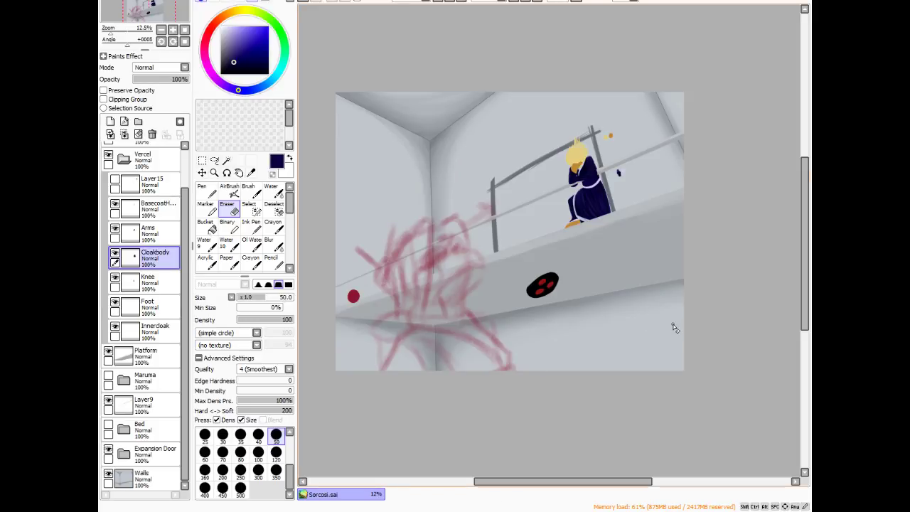
pyautogui.scroll(4, 674, 328)
pyautogui.scroll(-2, 630, 174)
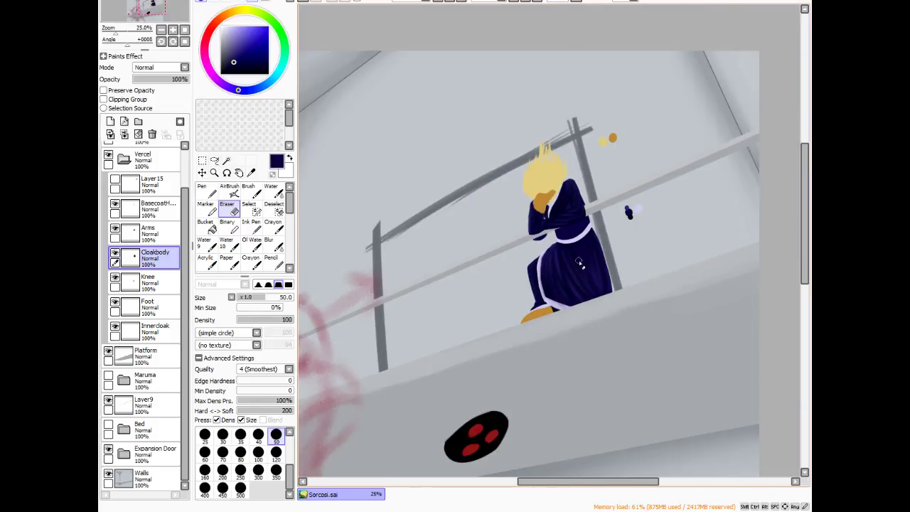
pyautogui.scroll(1, 579, 263)
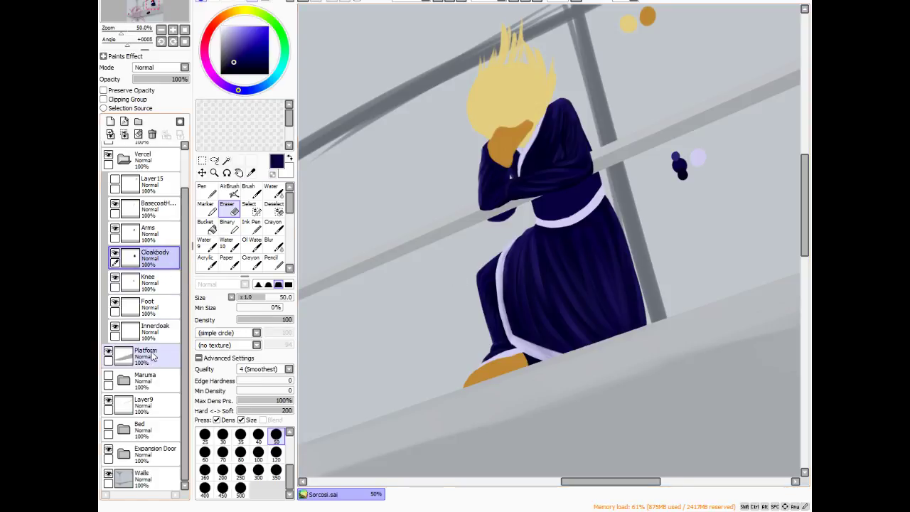
pyautogui.press('w')
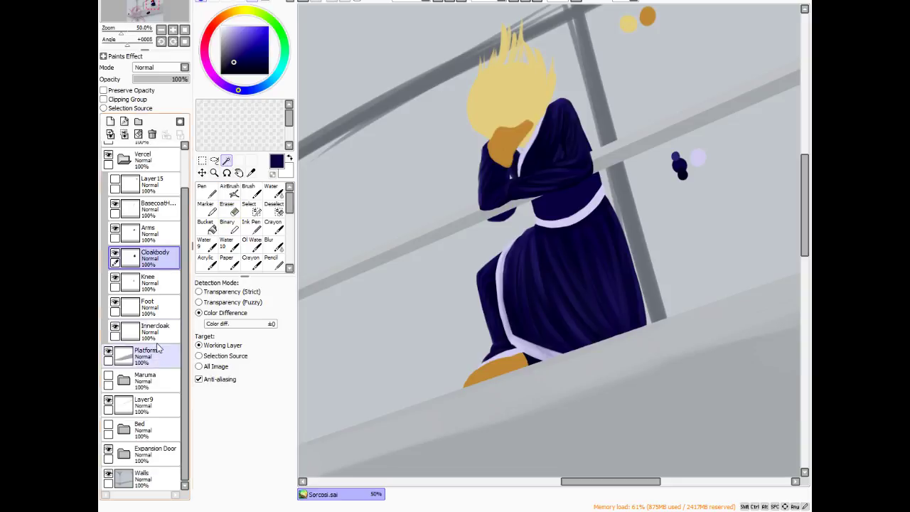
pyautogui.click(159, 401)
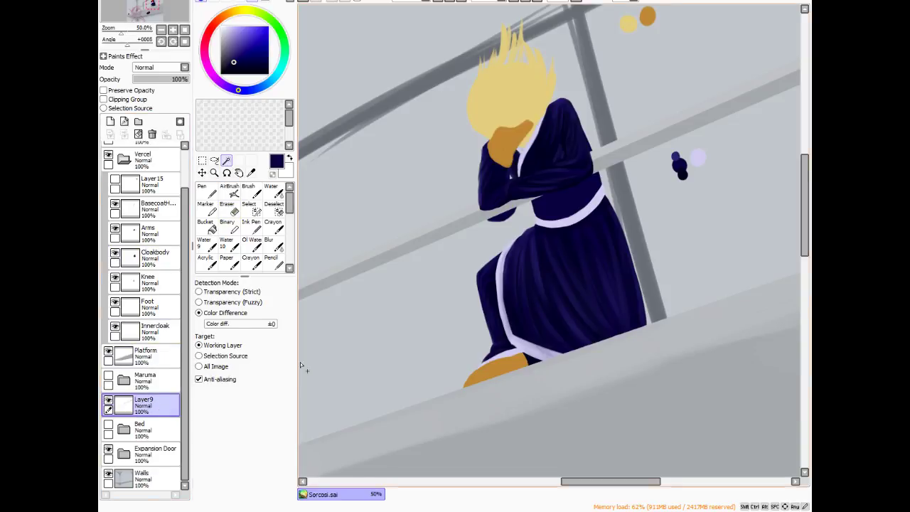
pyautogui.click(156, 359)
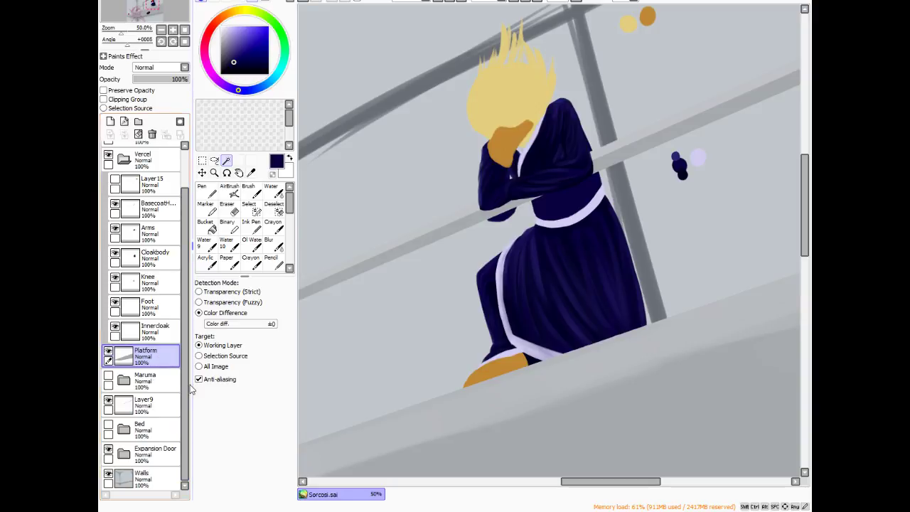
pyautogui.click(355, 370)
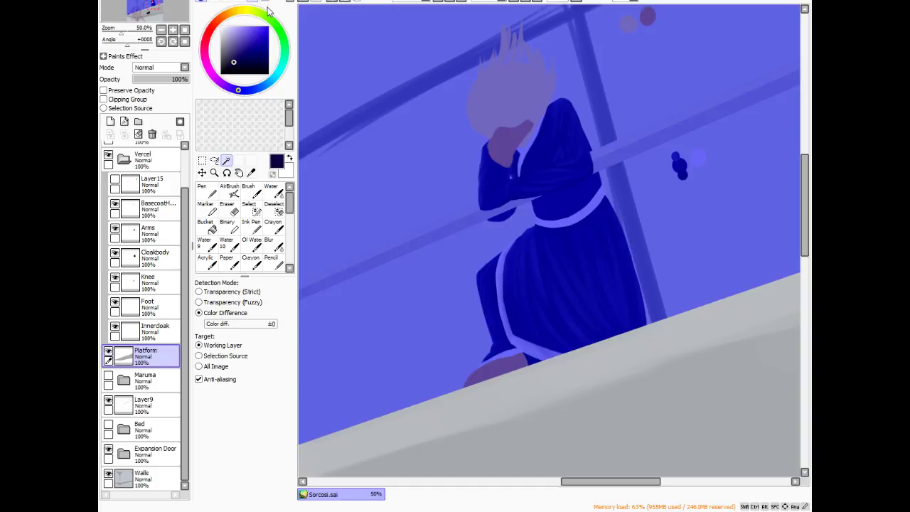
pyautogui.hotkey('ctrl', 'i')
# - Make Layer9 active and select everything except the middle rail, inverting the selection back and forth
pyautogui.click(144, 402)
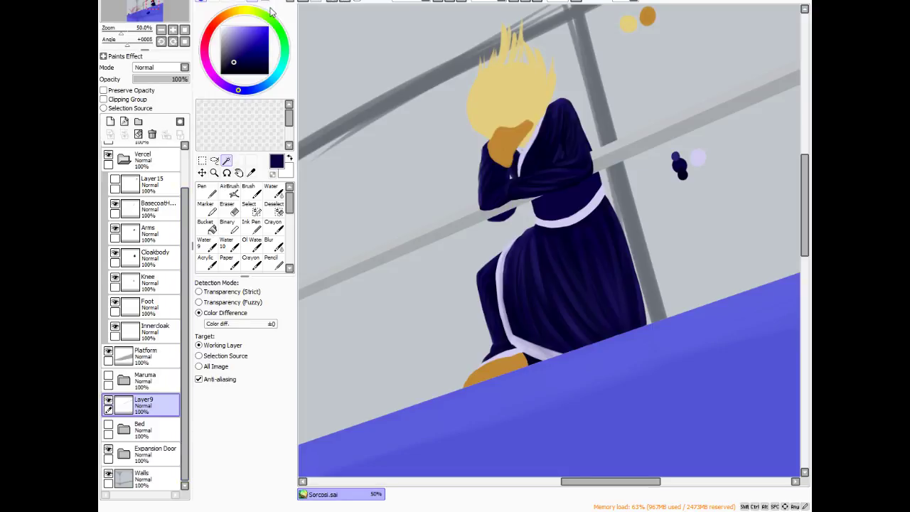
pyautogui.hotkey('ctrl', 'i')
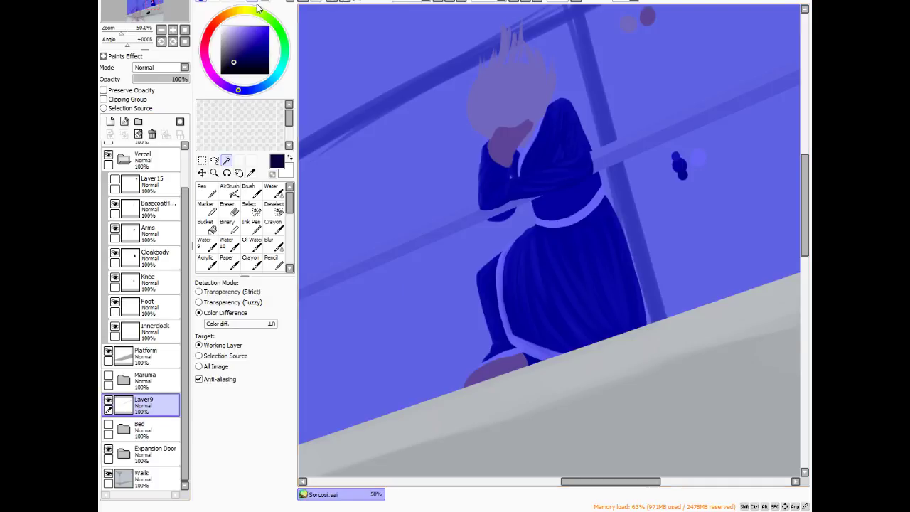
pyautogui.hotkey('ctrl', 'z')
pyautogui.hotkey('ctrl', 'z')
pyautogui.hotkey('ctrl', 'y')
pyautogui.hotkey('ctrl', 'y')
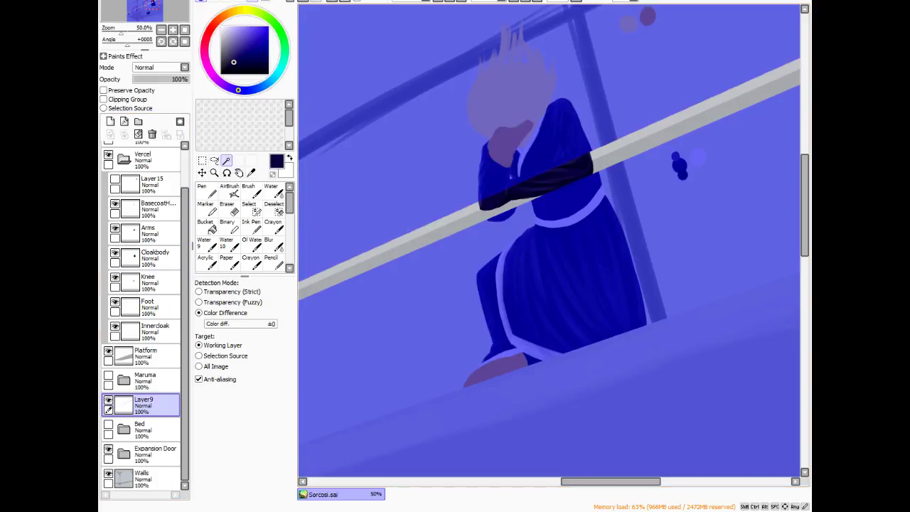
pyautogui.hotkey('ctrl', 'z')
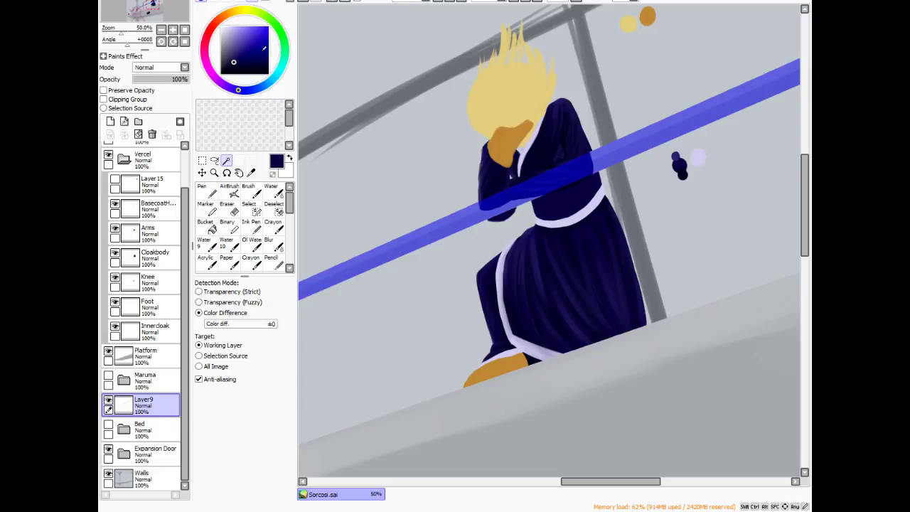
pyautogui.hotkey('ctrl', 'y')
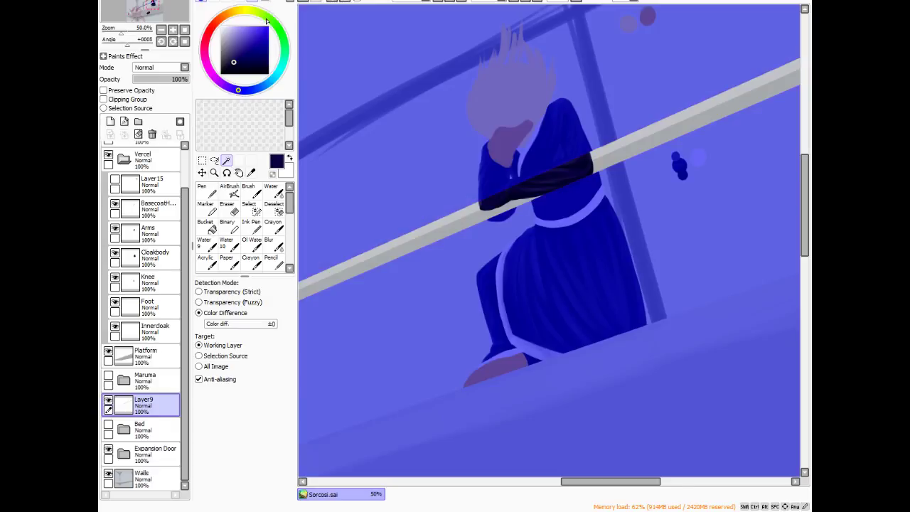
# - On the Platform layer, try to combine the rail selection with the platform's front face using the Magic Wand, and clear the selection
pyautogui.click(170, 358)
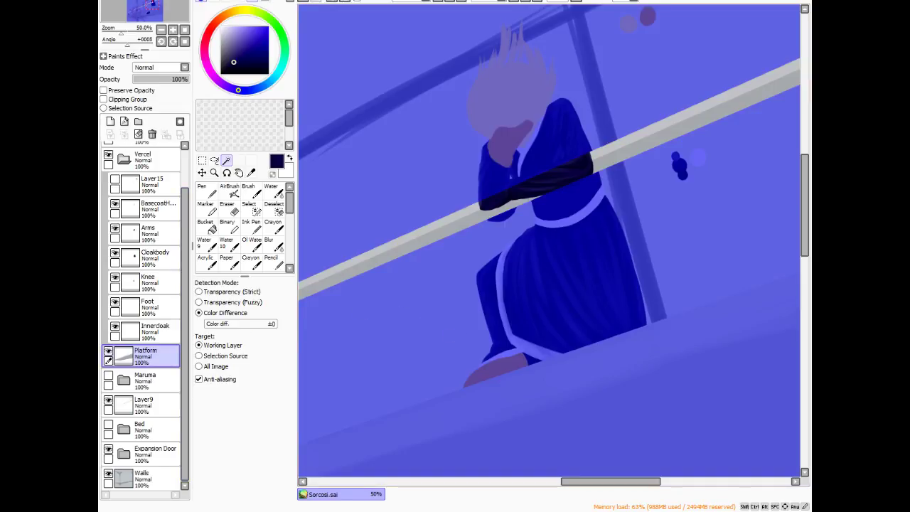
pyautogui.scroll(-4, 582, 83)
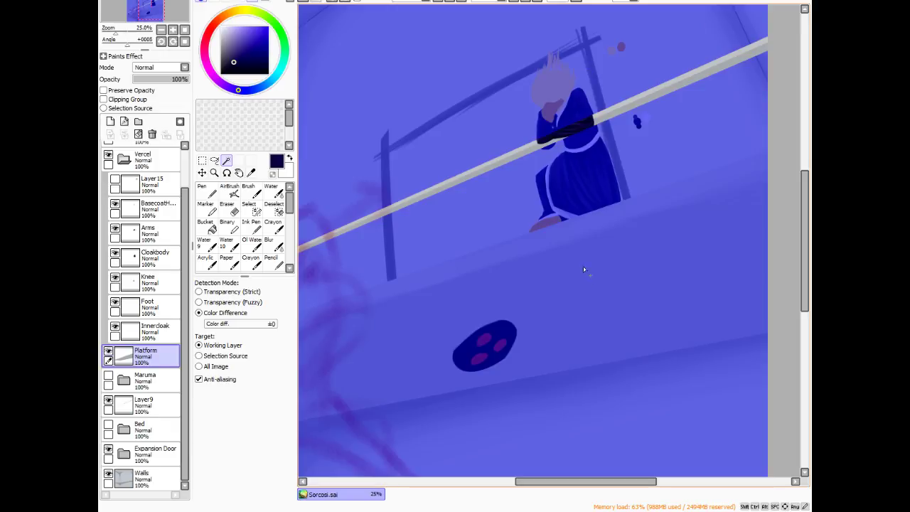
pyautogui.press('alt')
pyautogui.keyDown('alt'); pyautogui.click(544, 434); pyautogui.keyUp('alt')
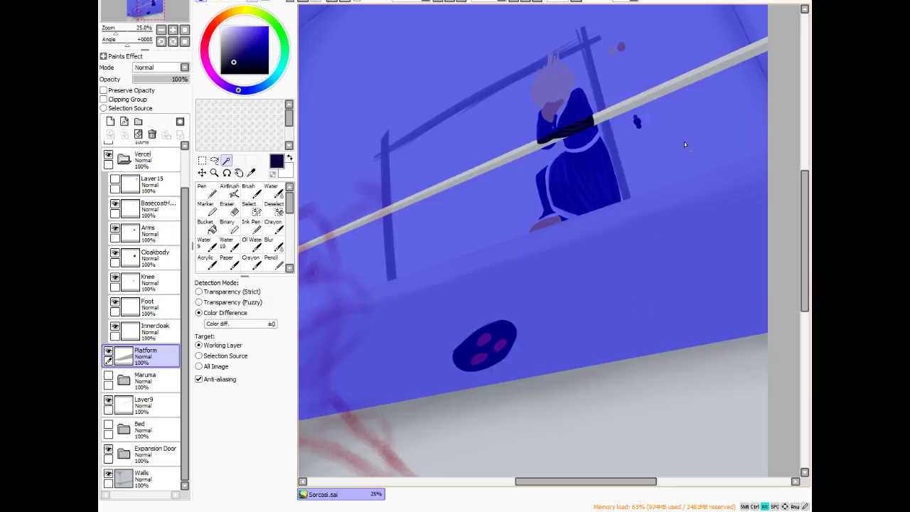
pyautogui.click(627, 405)
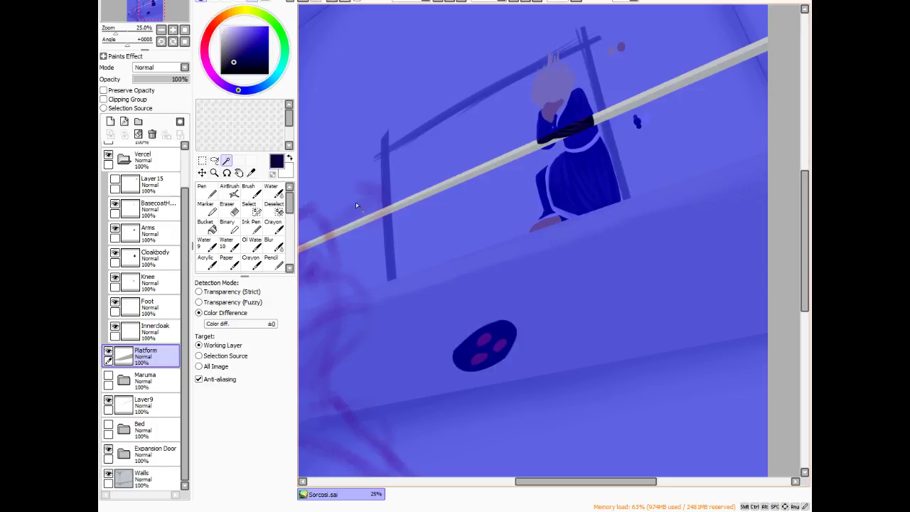
pyautogui.hotkey('ctrl', 'd')
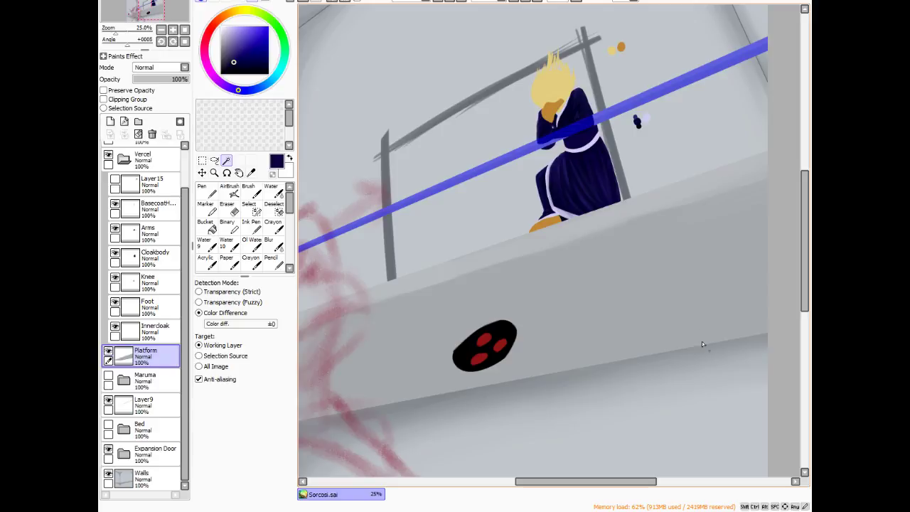
pyautogui.click(709, 318)
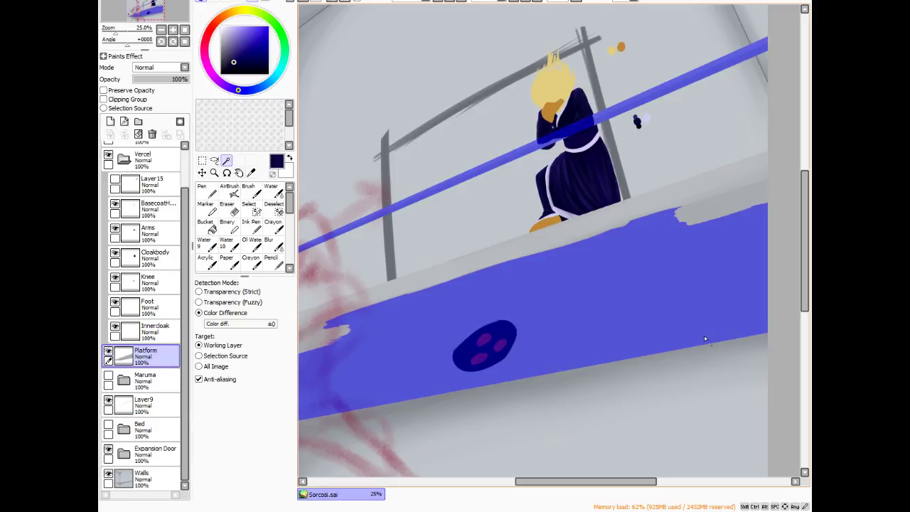
pyautogui.hotkey('ctrl', 'd')
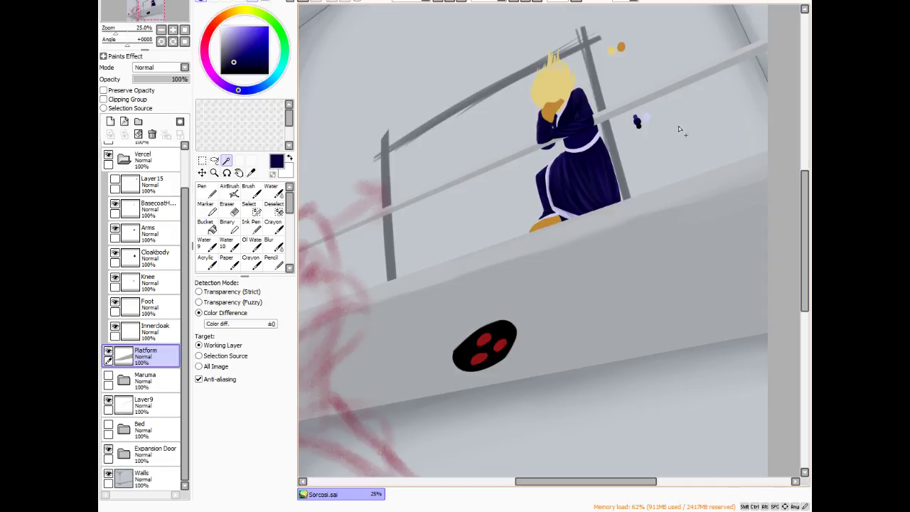
# - On the Platform layer, select the area above the platform with the Magic Wand and invert the selection, clearing and repeating it once
pyautogui.click(686, 147)
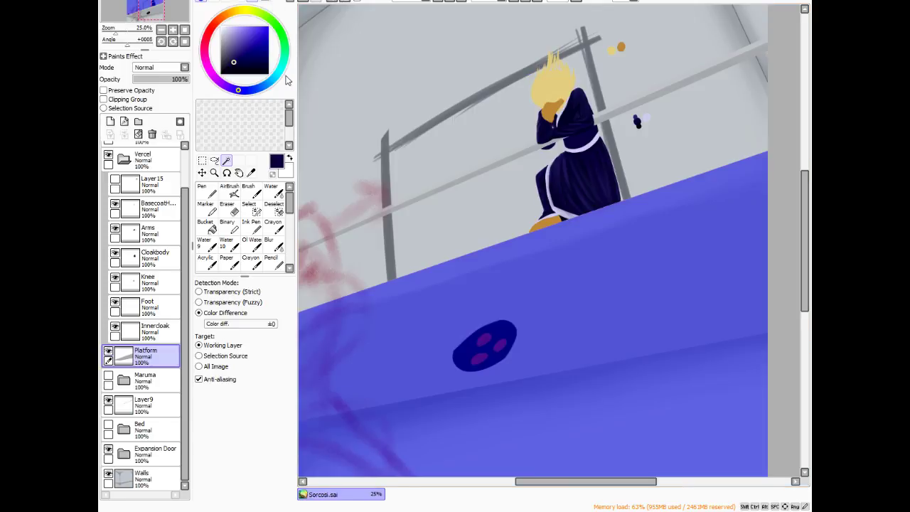
pyautogui.hotkey('ctrl', 'i')
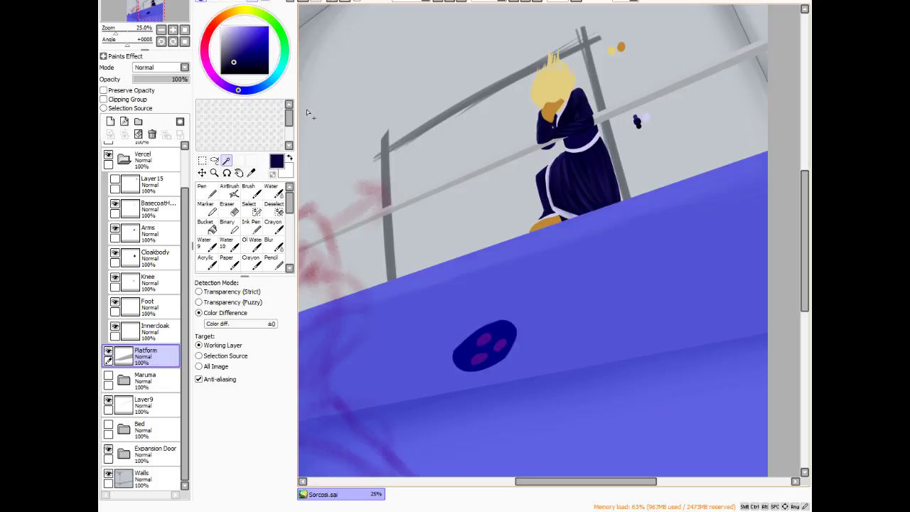
pyautogui.click(496, 209)
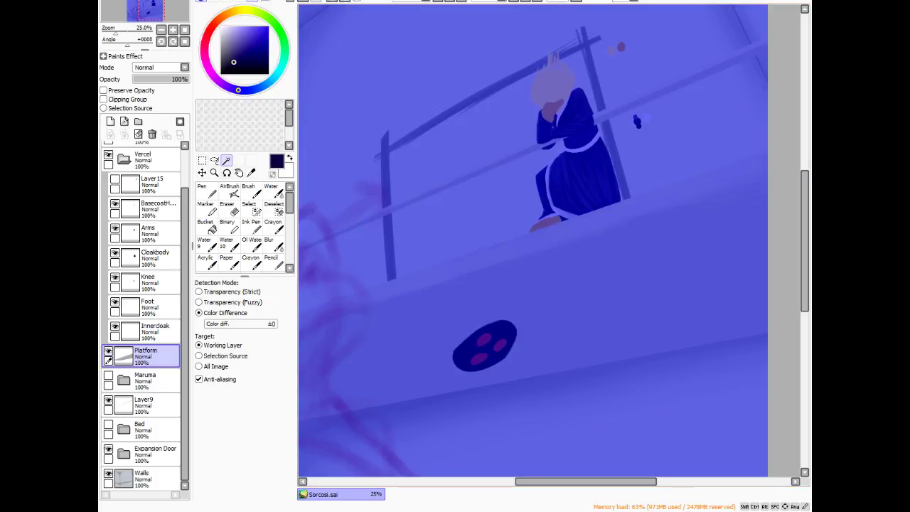
pyautogui.hotkey('ctrl', 'd')
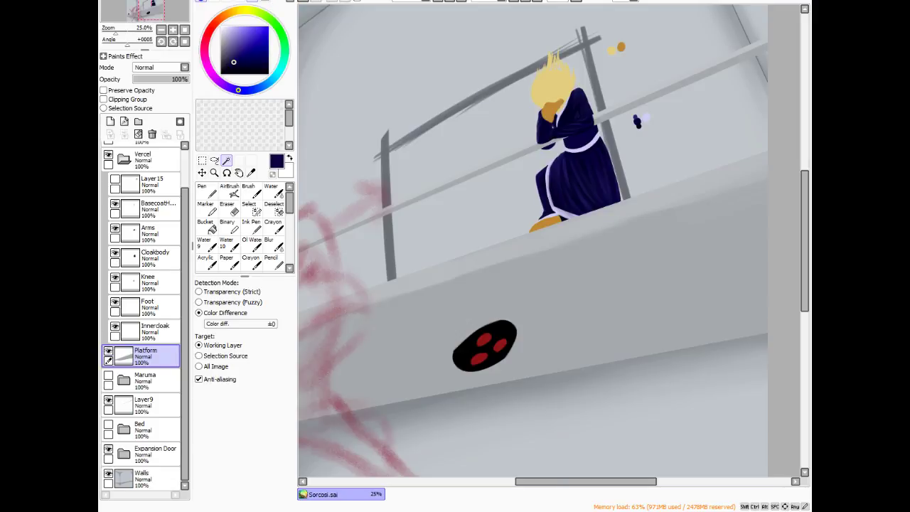
pyautogui.click(506, 212)
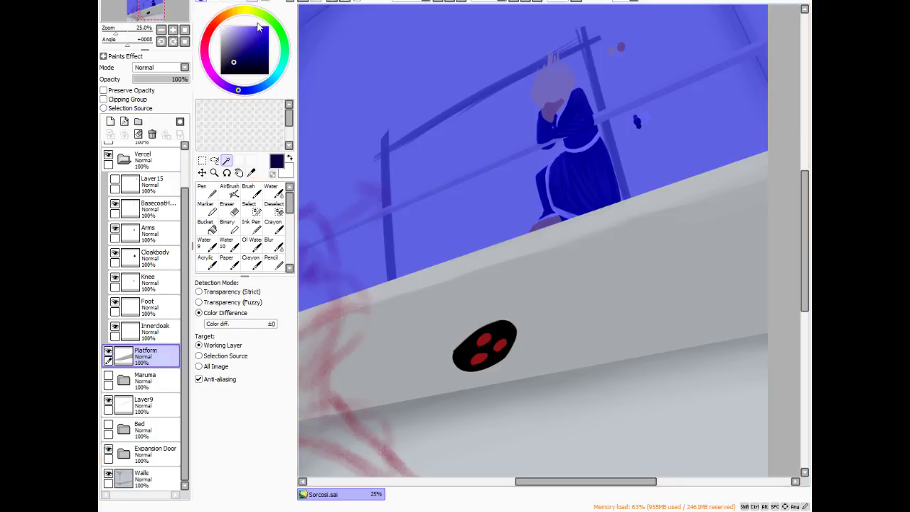
pyautogui.hotkey('ctrl', 'i')
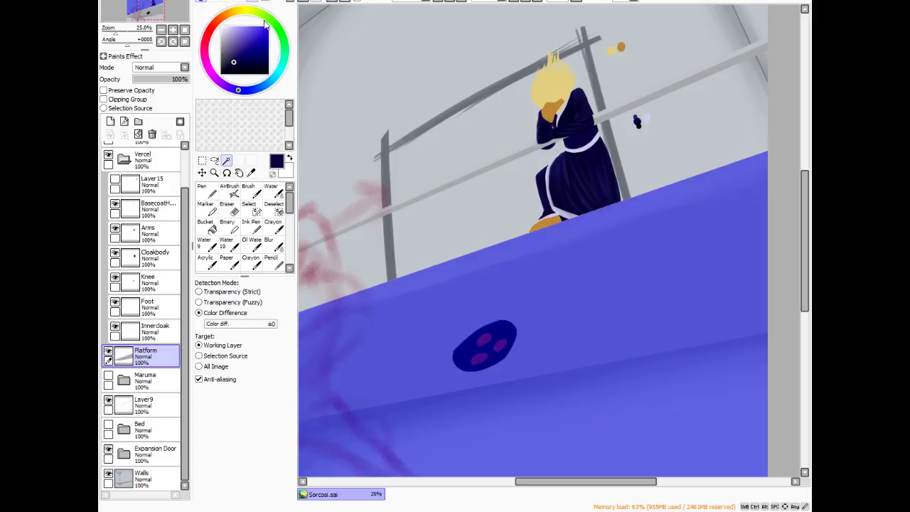
# - On Layer9, isolate the middle rail by selecting the areas below and above it with the Magic Wand and inverting the selection
pyautogui.click(142, 402)
pyautogui.click(462, 232)
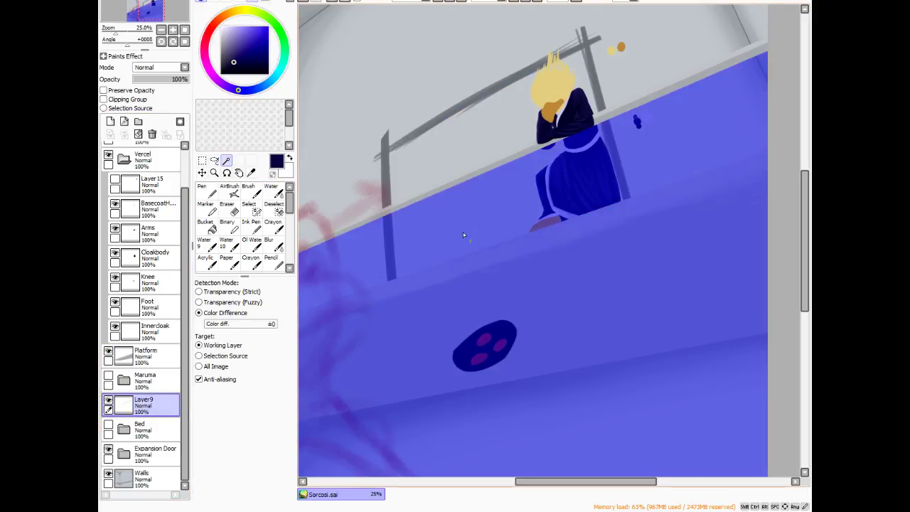
pyautogui.click(337, 76)
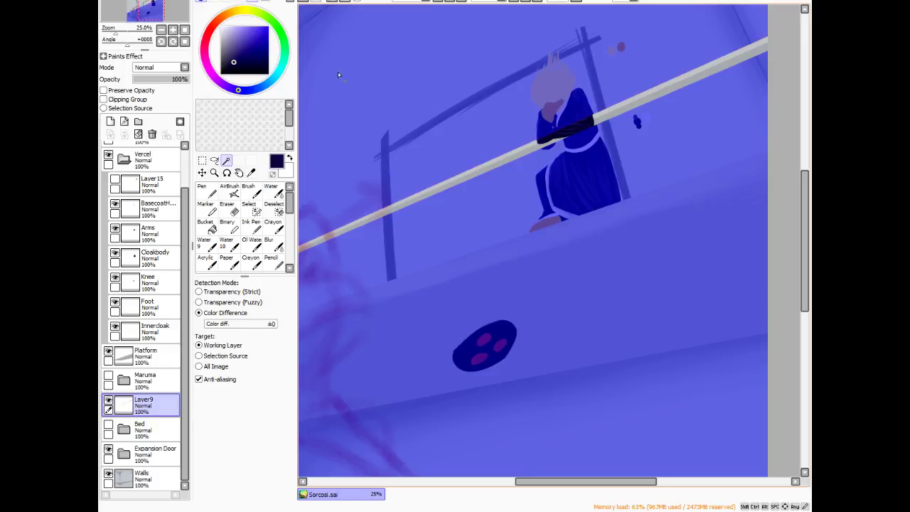
pyautogui.hotkey('ctrl', 'd')
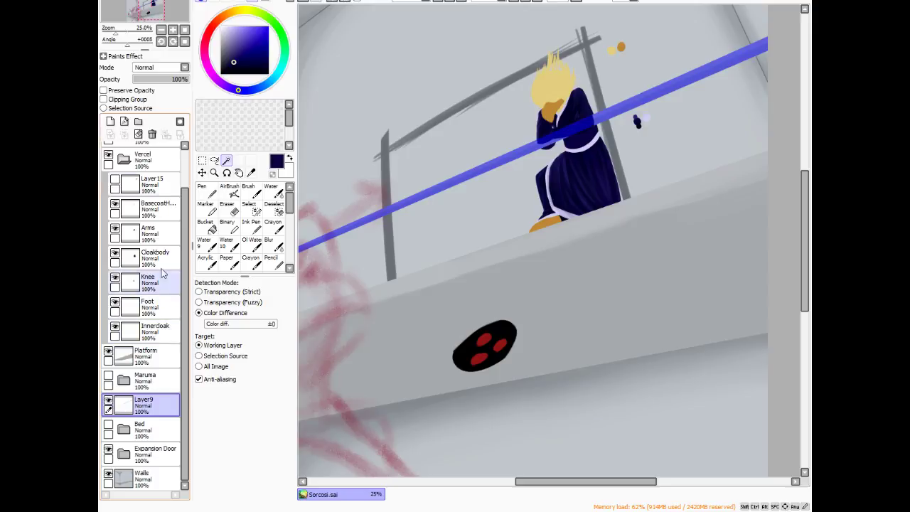
pyautogui.hotkey('ctrl', 'i')
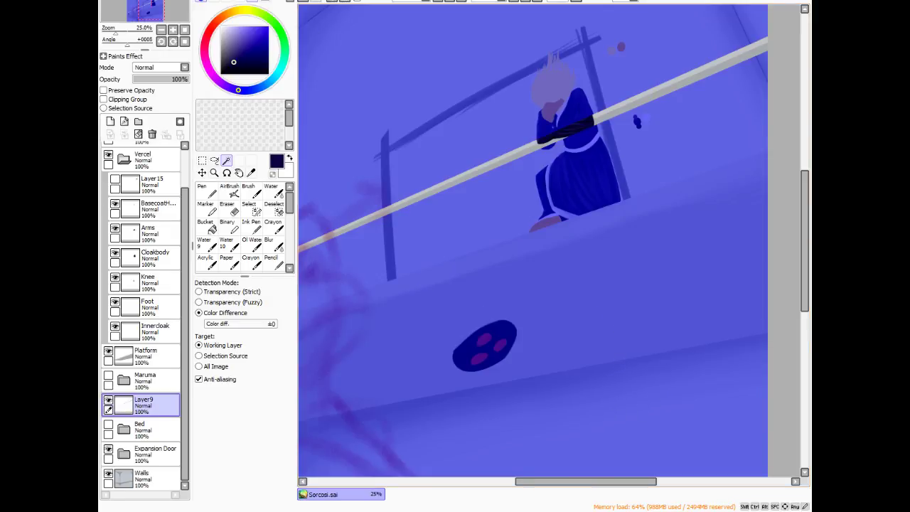
pyautogui.hotkey('ctrl', 'i')
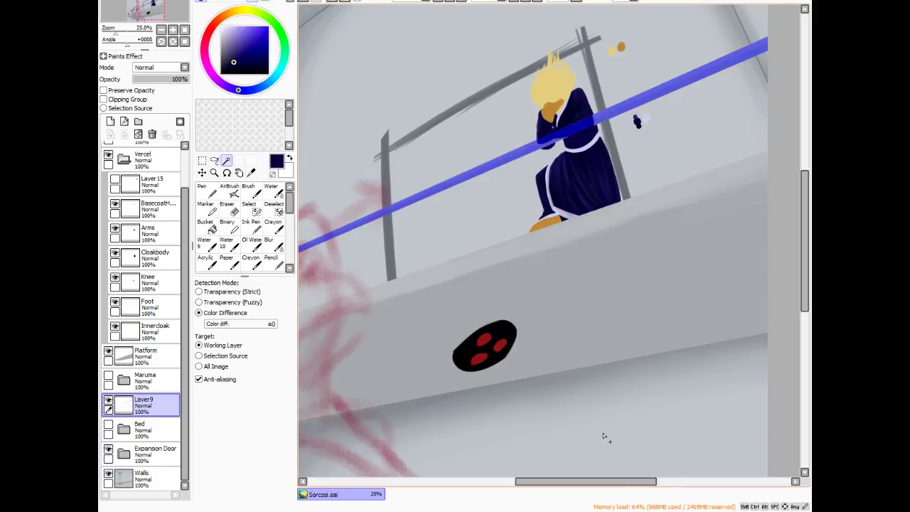
# - Try to add the empty area below the rail on Layer9, undo it, and add the area beneath the platform from the Platform layer
pyautogui.click(603, 434)
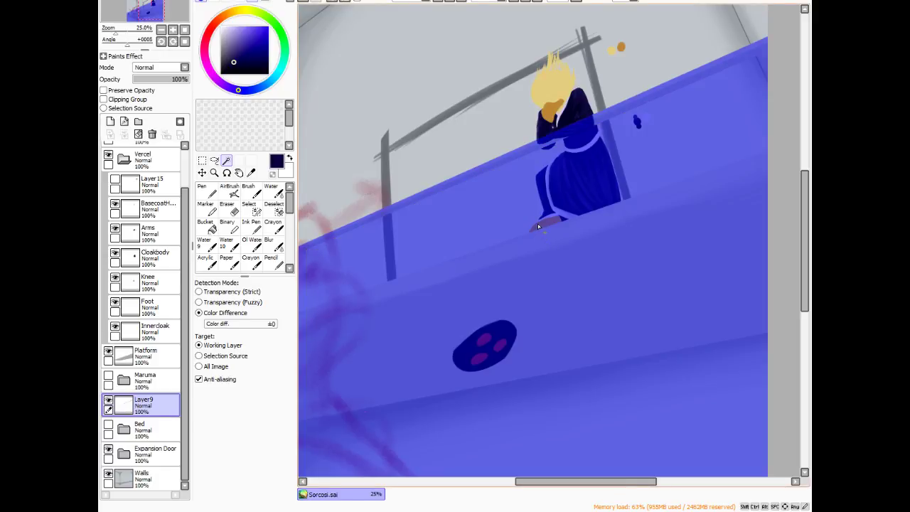
pyautogui.hotkey('ctrl', 'i')
pyautogui.click(168, 364)
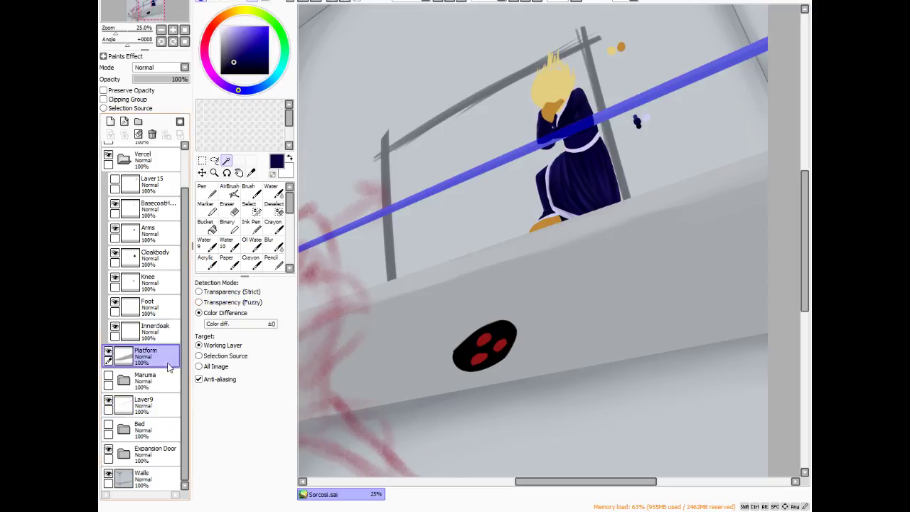
pyautogui.click(621, 424)
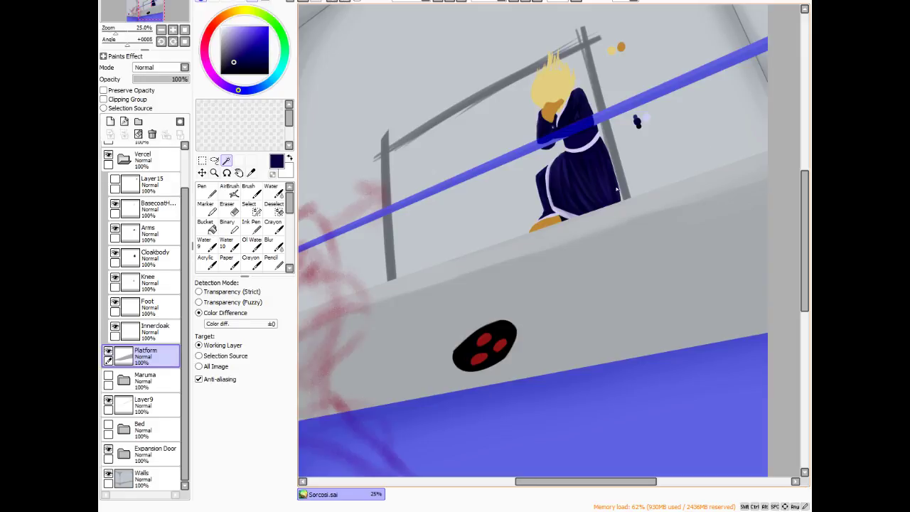
# - Reselect only the middle rail on Layer9 by dropping the area beneath the platform, selecting both sides of the rail, and inverting
pyautogui.click(160, 403)
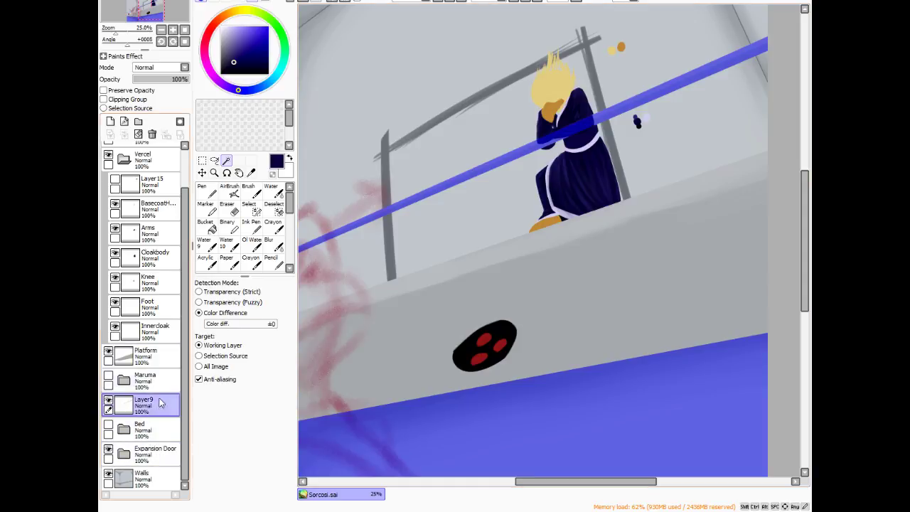
pyautogui.click(459, 162)
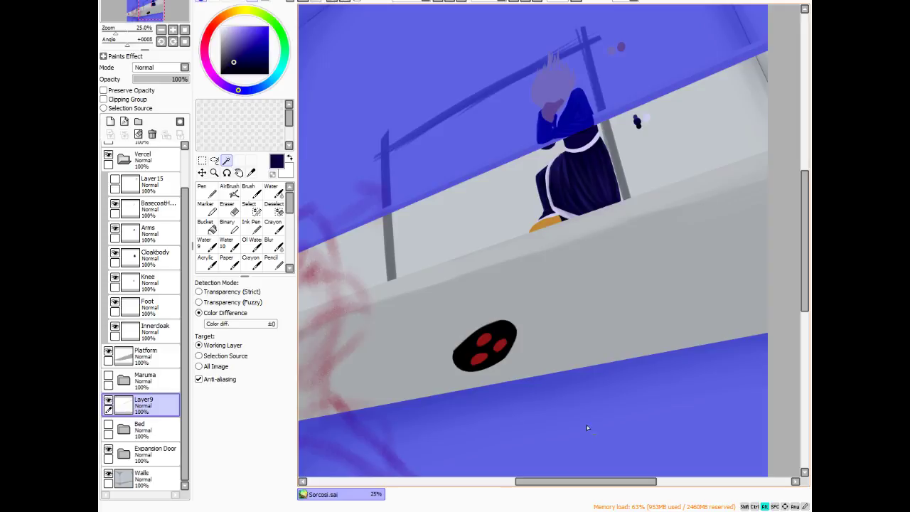
pyautogui.hotkey('ctrl', 'z')
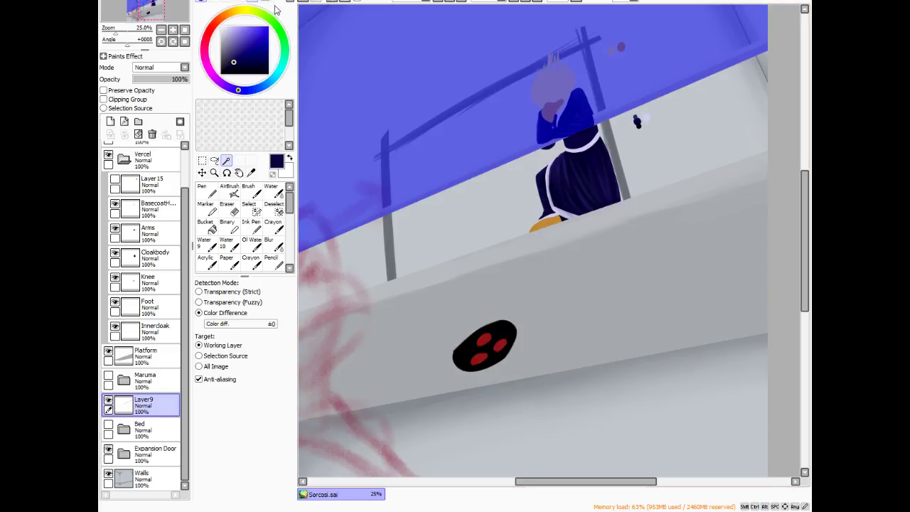
pyautogui.hotkey('ctrl', 'i')
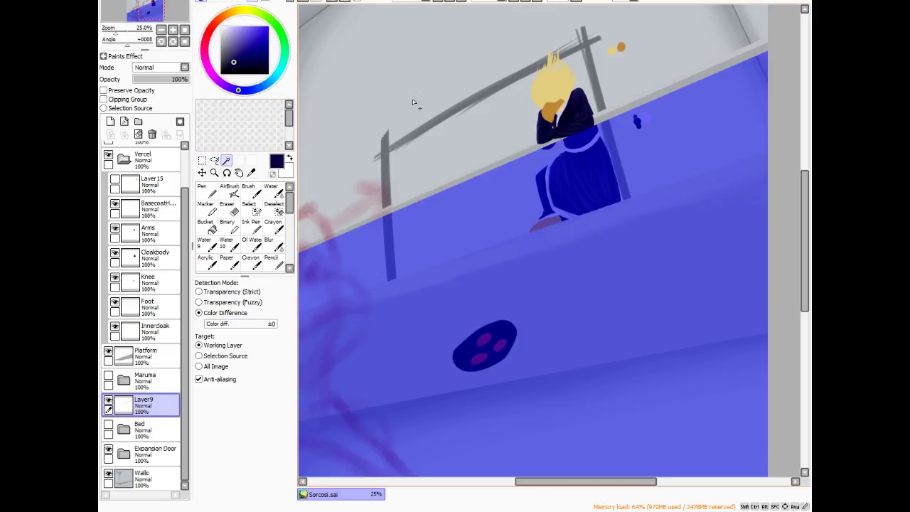
pyautogui.keyDown('shift'); pyautogui.click(417, 61); pyautogui.keyUp('shift')
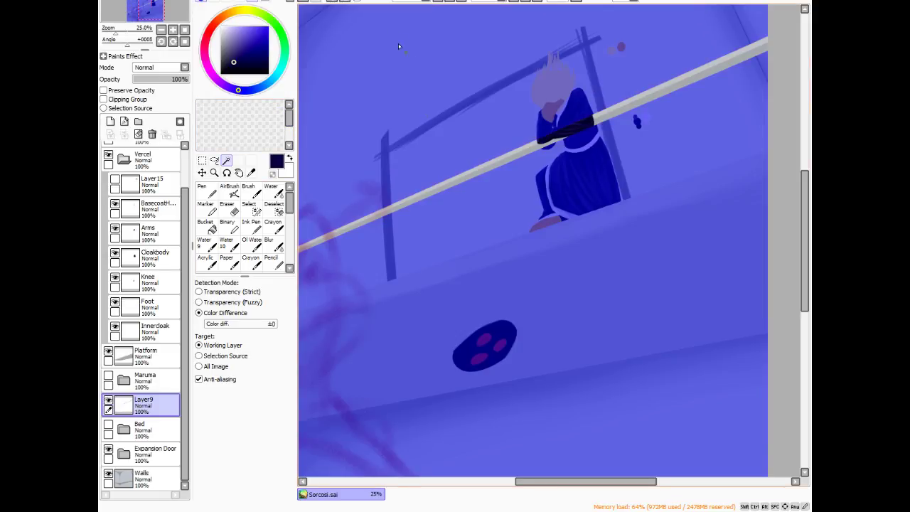
pyautogui.hotkey('ctrl', 'i')
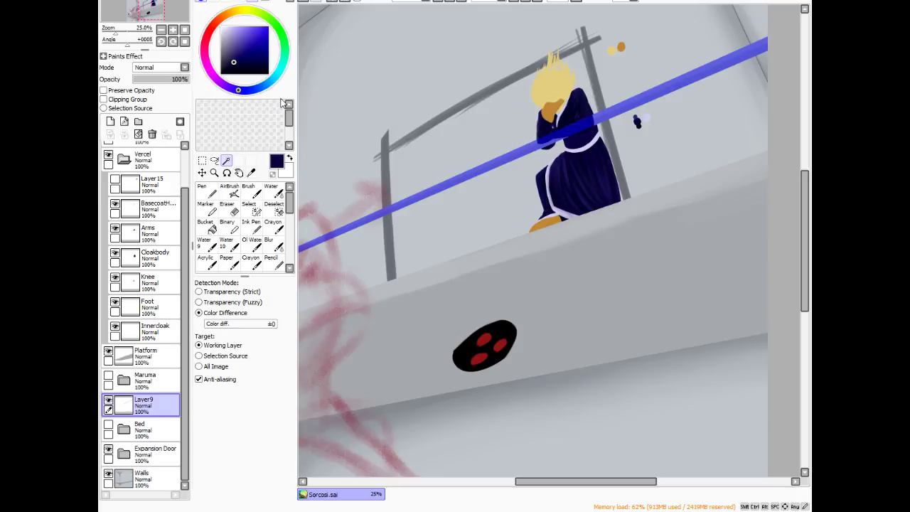
# - Try to extend the rail selection with the area beneath the platform on the Platform layer, inverting back and forth, and remove that area again
pyautogui.click(627, 423)
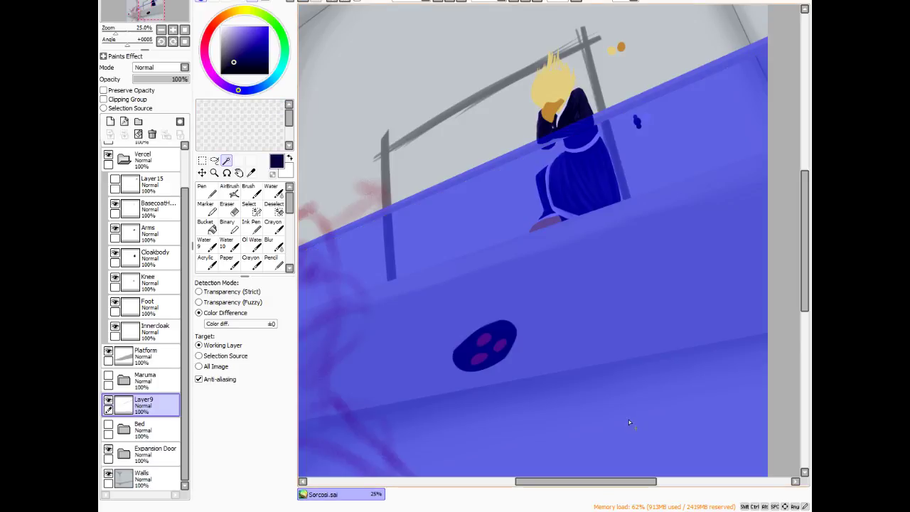
pyautogui.hotkey('ctrl', 'd')
pyautogui.click(142, 355)
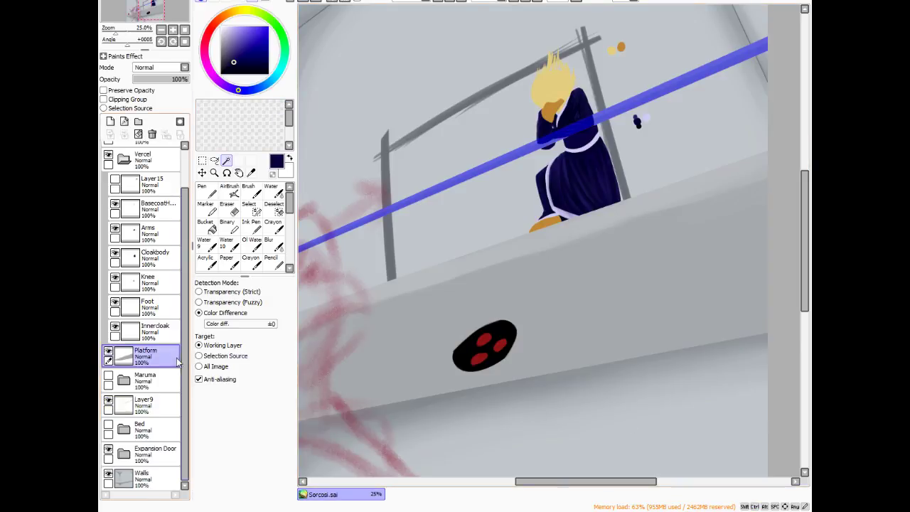
pyautogui.click(578, 442)
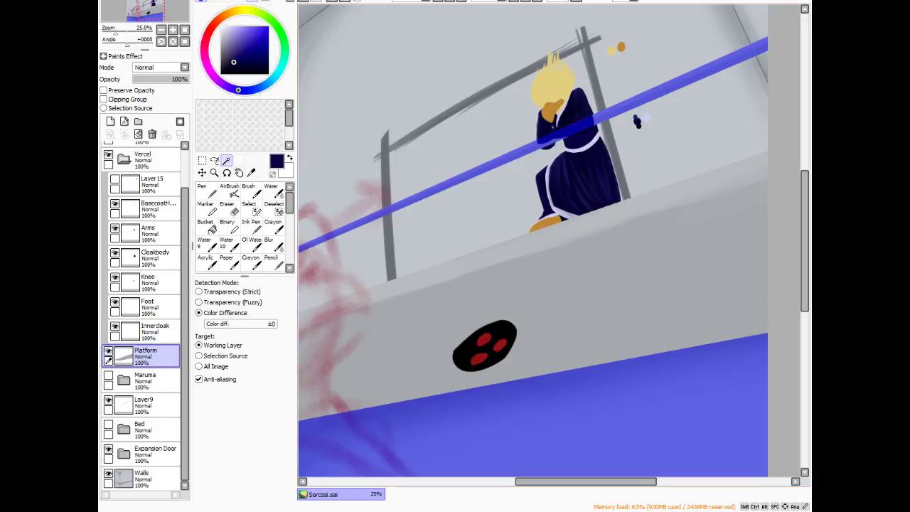
pyautogui.hotkey('ctrl', 'i')
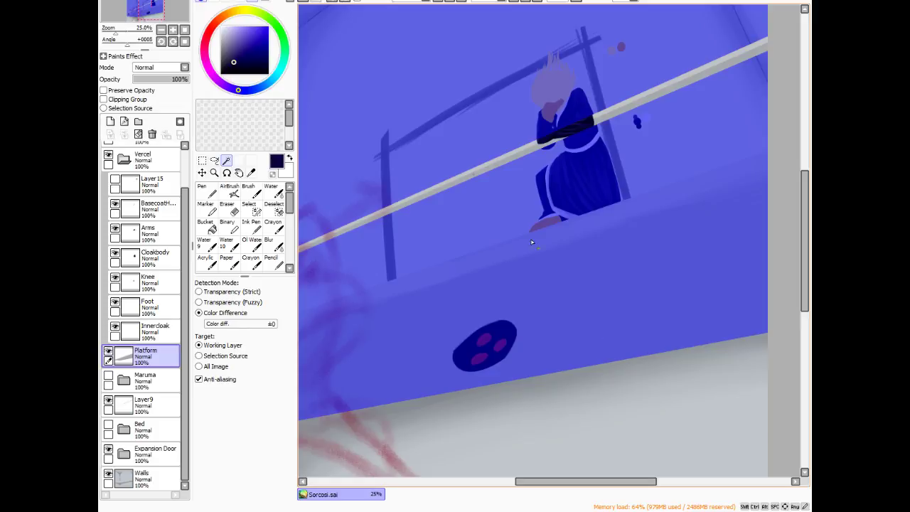
pyautogui.hotkey('ctrl', 'z')
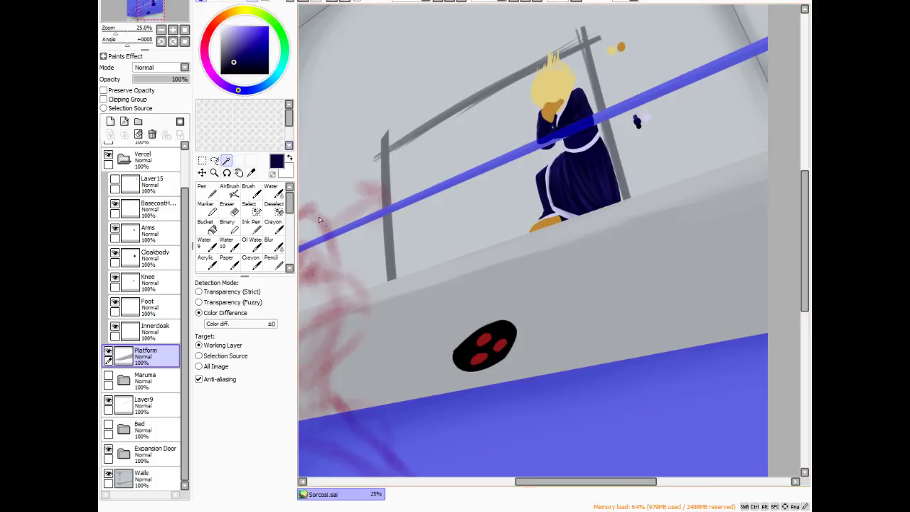
pyautogui.hotkey('ctrl', 'd')
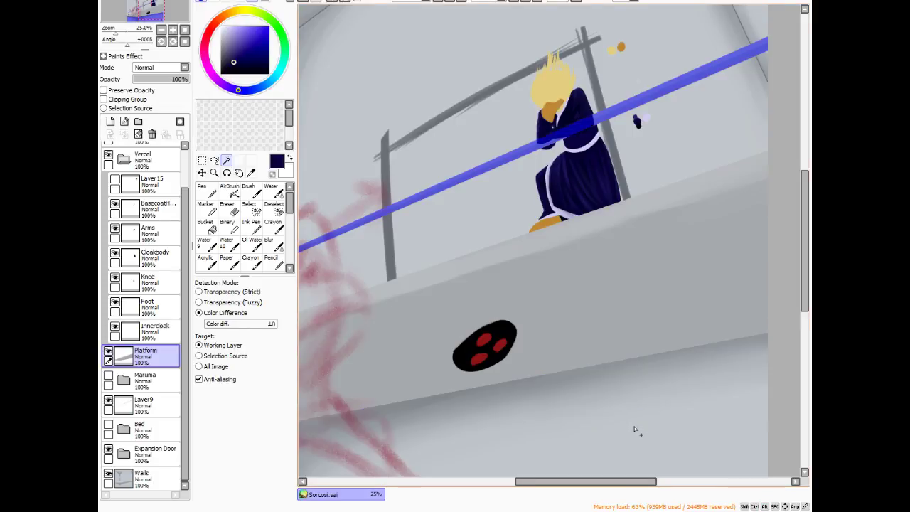
# - Try to add the platform's front face and upper edge patches to the rail selection with the Magic Wand, and clear the selection
pyautogui.click(628, 320)
pyautogui.click(684, 216)
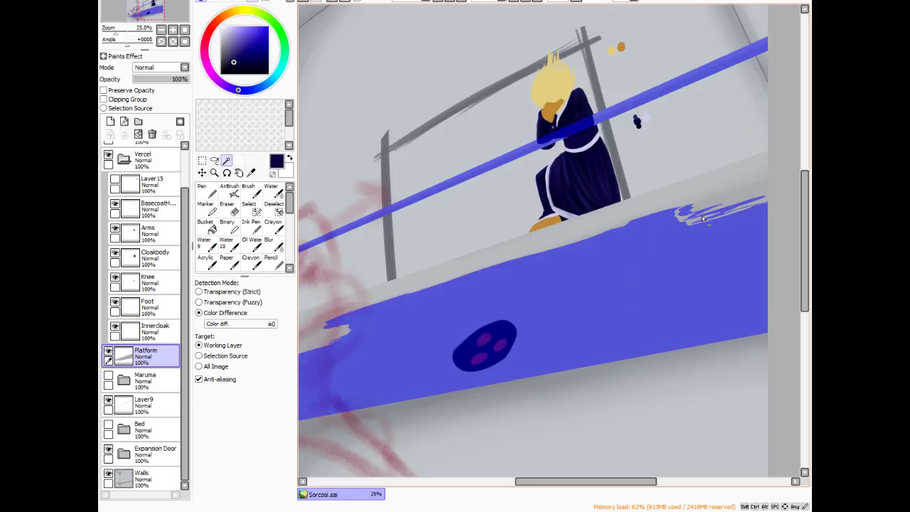
pyautogui.click(708, 208)
pyautogui.click(486, 262)
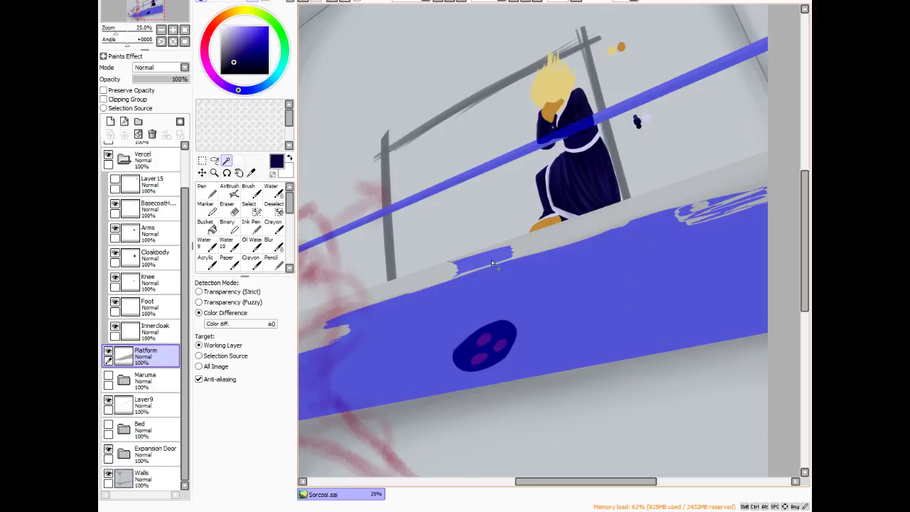
pyautogui.click(529, 248)
pyautogui.click(549, 232)
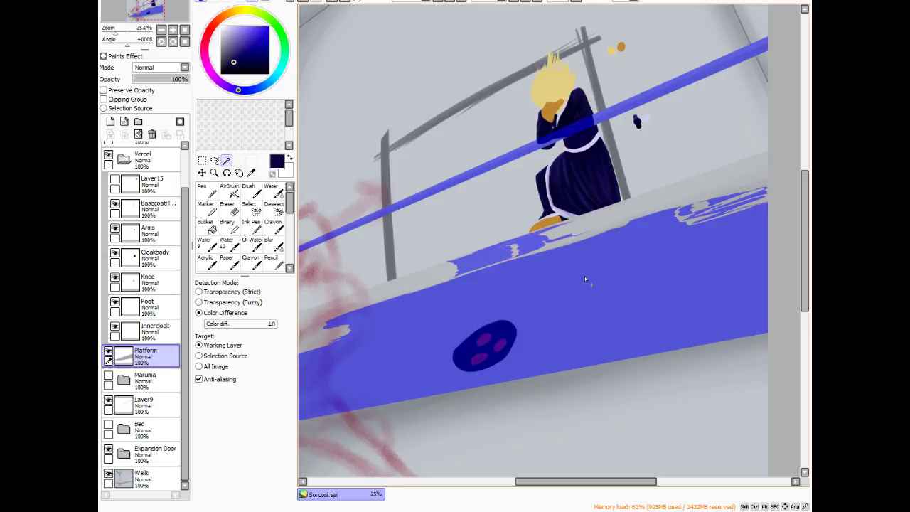
pyautogui.scroll(2, 585, 279)
pyautogui.hotkey('ctrl', 'd')
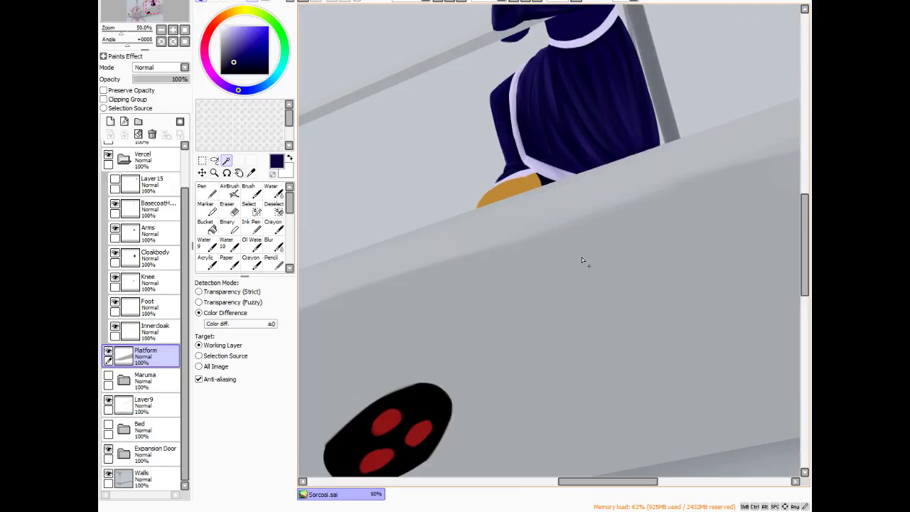
# - Select the whole platform on the Platform layer by selecting the areas above and beneath it with the Magic Wand and inverting the selection
pyautogui.scroll(-2, 607, 261)
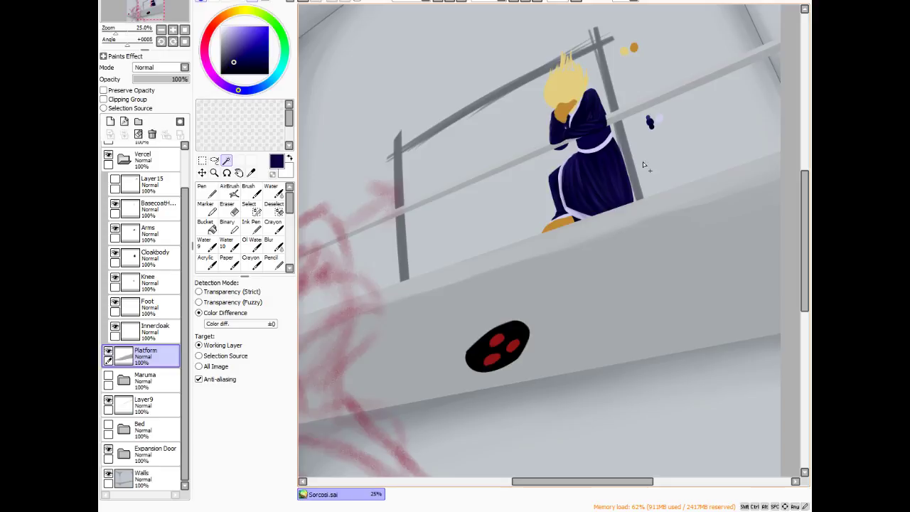
pyautogui.click(688, 160)
pyautogui.click(687, 403)
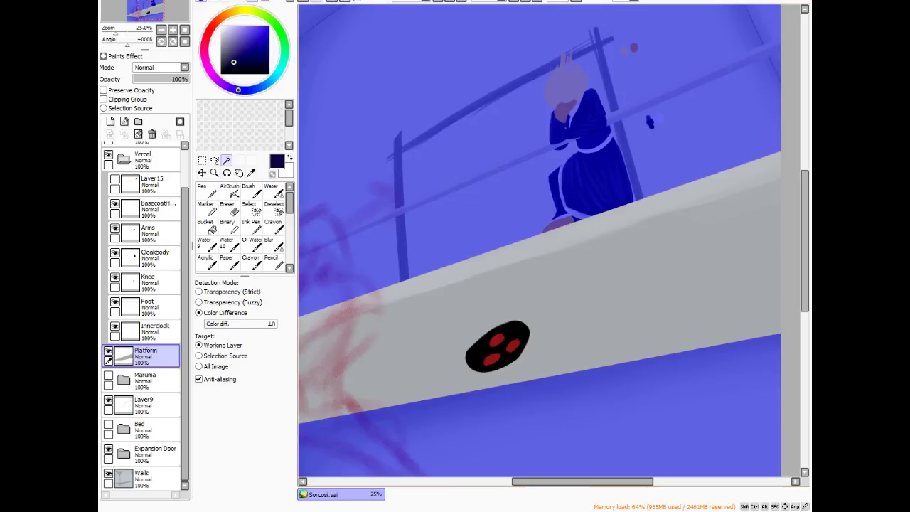
pyautogui.hotkey('ctrl', 'i')
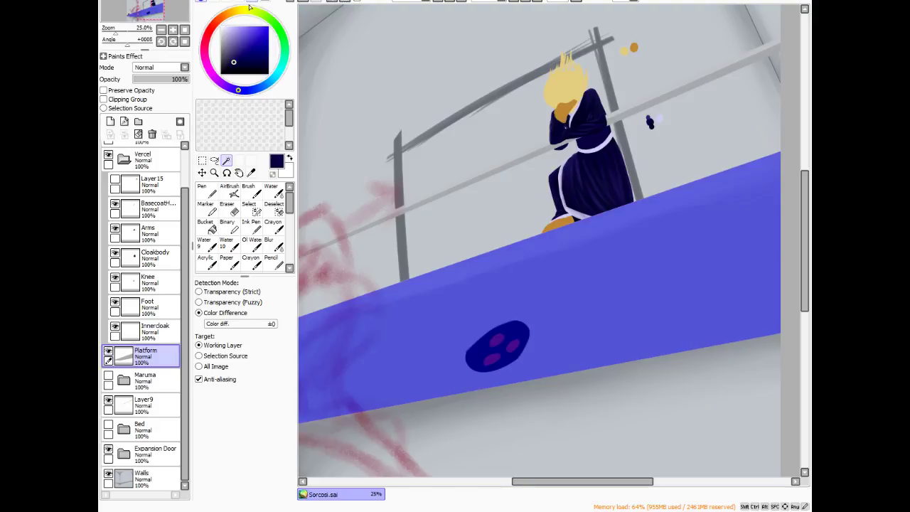
# - Try to add the middle rail on Layer9 to the platform selection with the Magic Wand, and remove it again with the Deselect brush
pyautogui.click(161, 415)
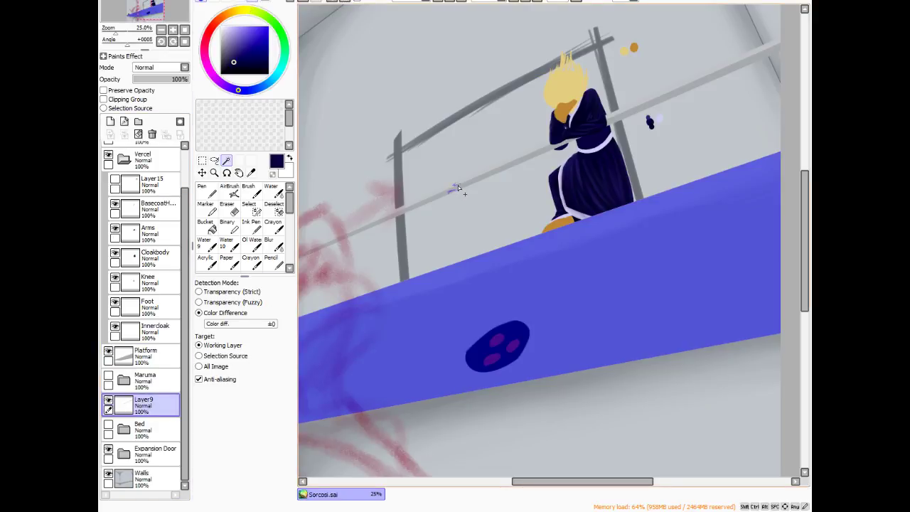
pyautogui.moveTo(299, 256); pyautogui.dragTo(553, 144)
pyautogui.moveTo(473, 182); pyautogui.dragTo(481, 179)
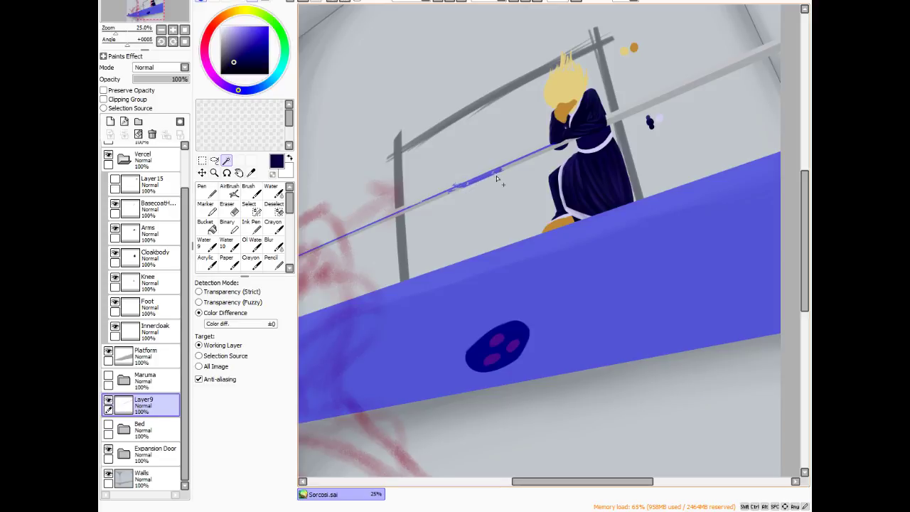
pyautogui.press('d')
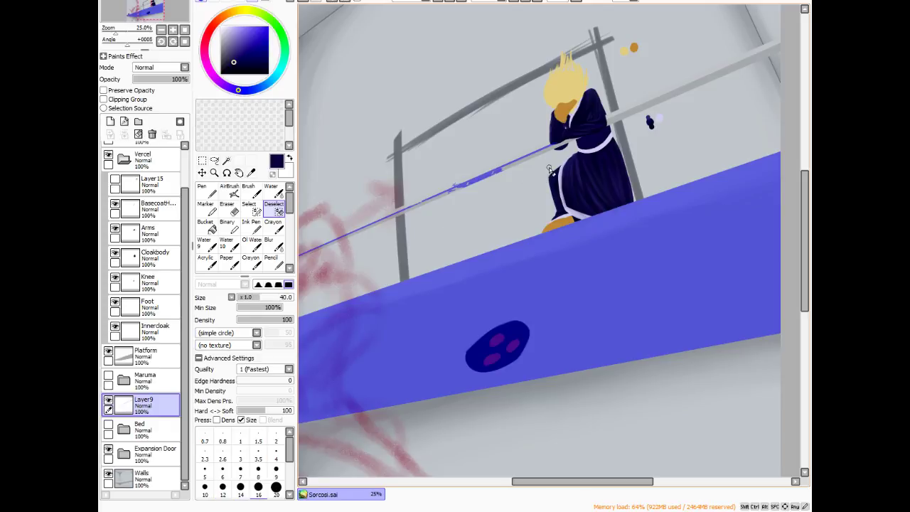
pyautogui.moveTo(540, 151)
pyautogui.mouseDown()
pyautogui.moveTo(572, 137)
pyautogui.moveTo(340, 240)
pyautogui.mouseUp()
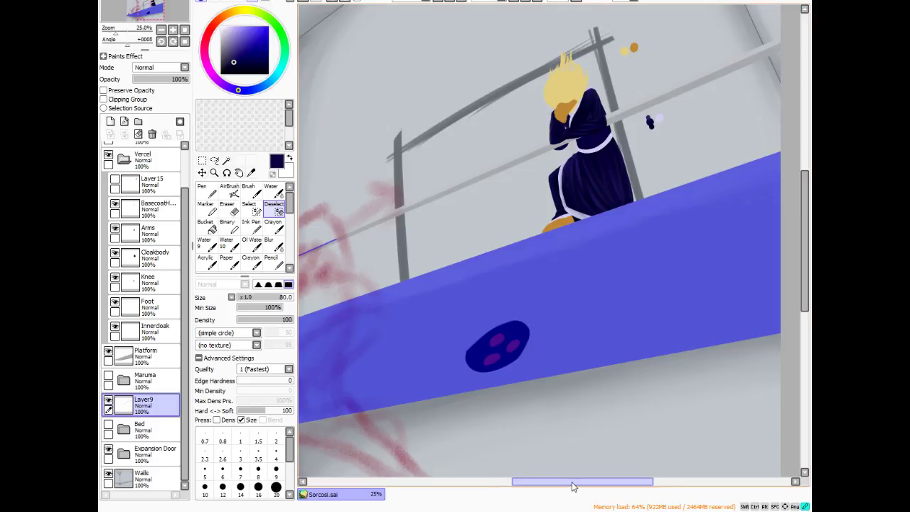
pyautogui.moveTo(562, 482); pyautogui.dragTo(505, 463)
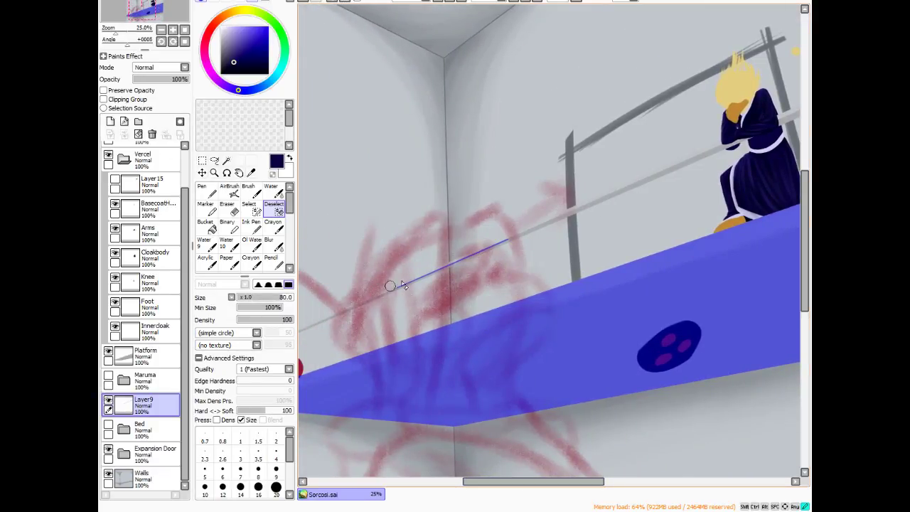
pyautogui.moveTo(388, 287); pyautogui.dragTo(524, 226)
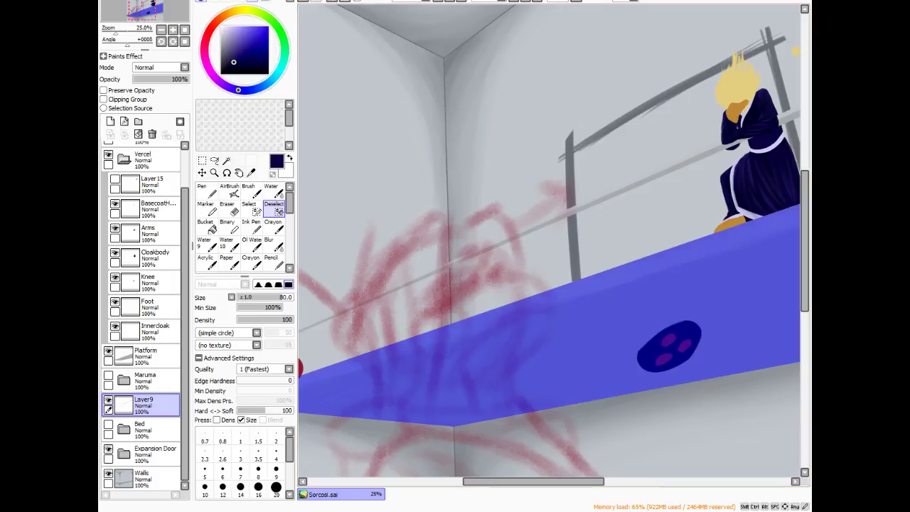
# - Try to change the inverted platform selection with the Magic Wand in the area beneath the rail, and return to the platform selection
pyautogui.hotkey('ctrl', 'i')
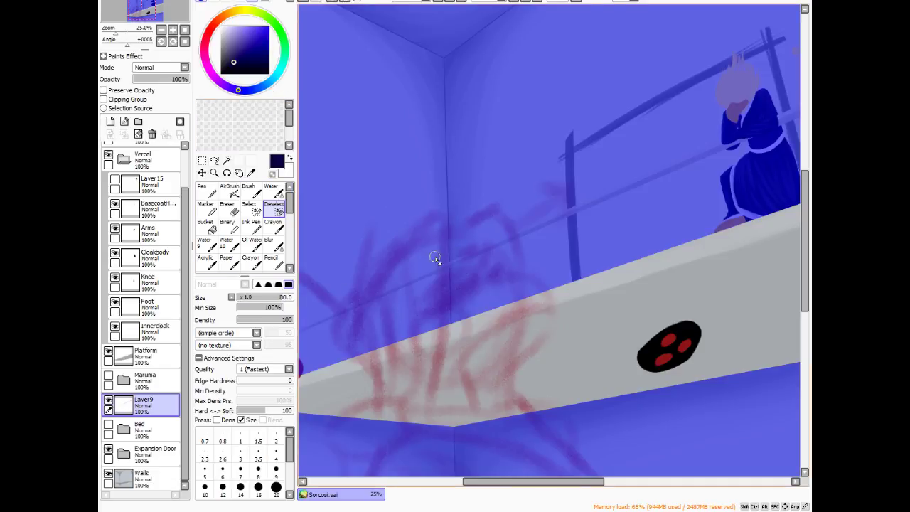
pyautogui.click(226, 161)
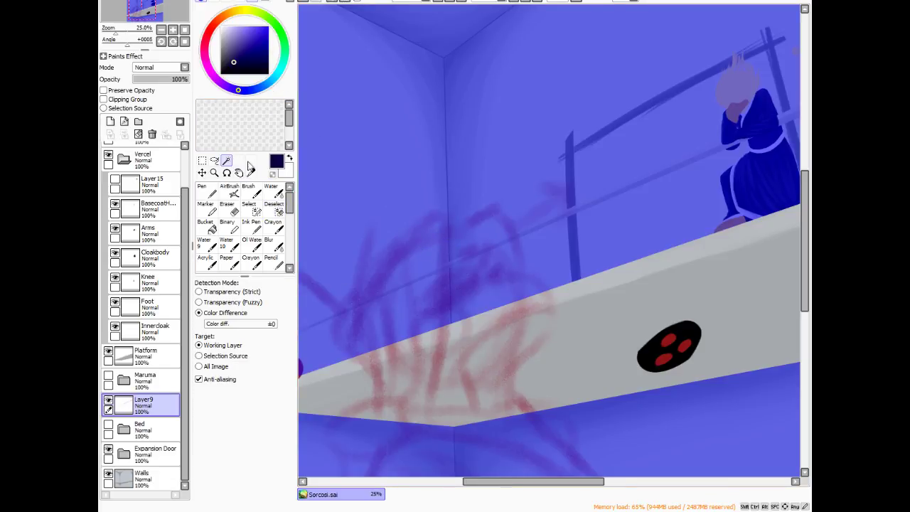
pyautogui.click(586, 211)
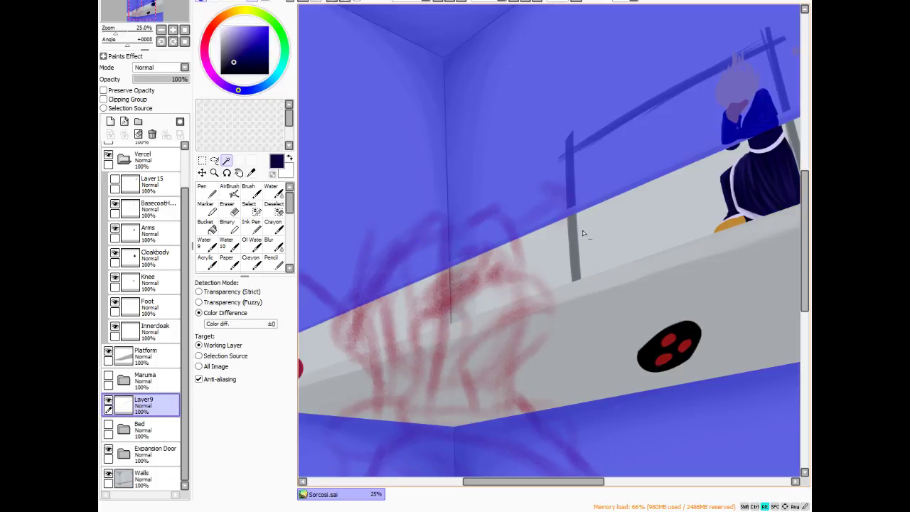
pyautogui.moveTo(546, 481); pyautogui.dragTo(590, 455)
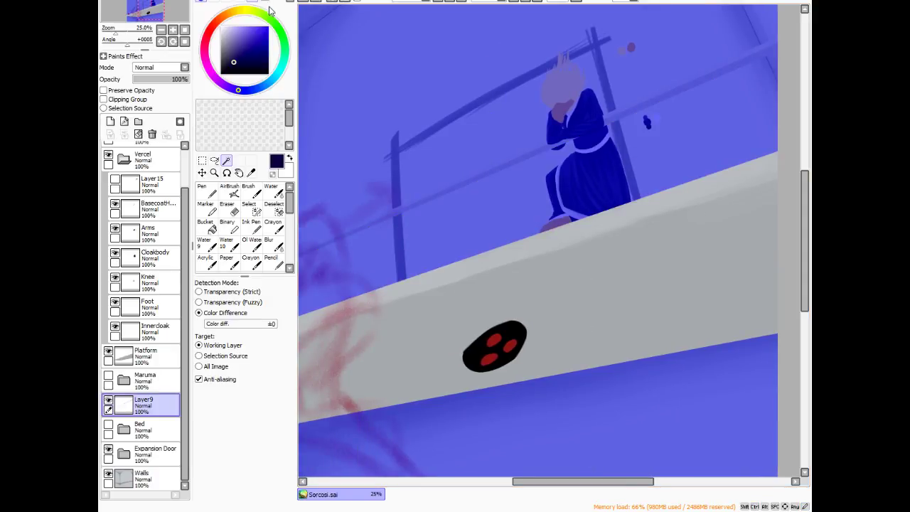
pyautogui.hotkey('ctrl', 'i')
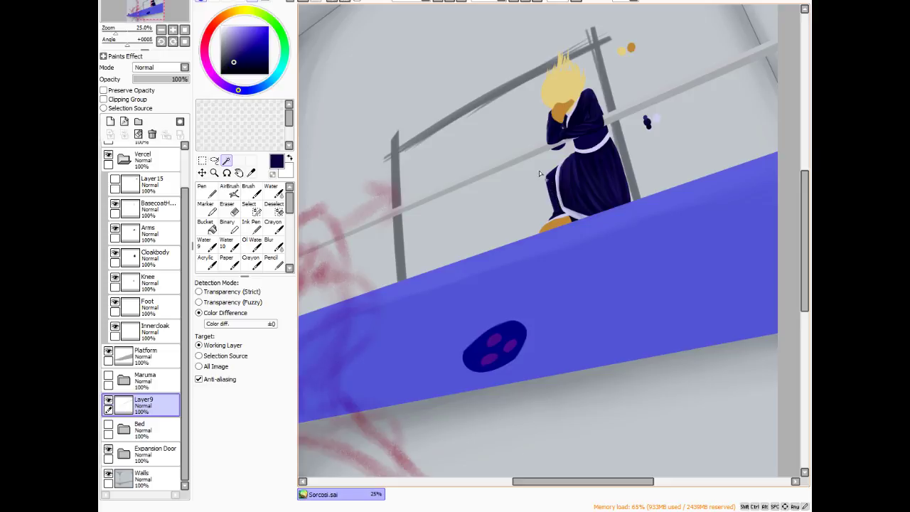
# - Try to add the areas below and above the rail to the platform selection, invert it, and clear the selection
pyautogui.click(463, 236)
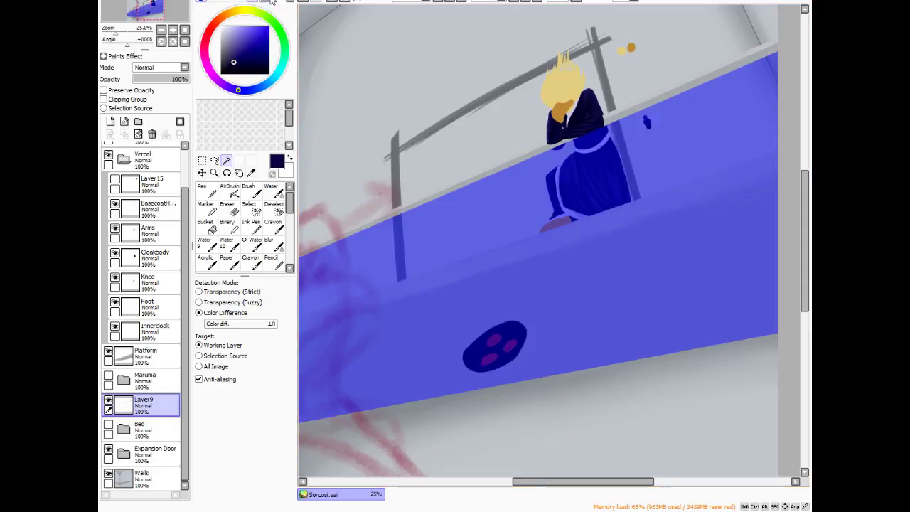
pyautogui.click(418, 59)
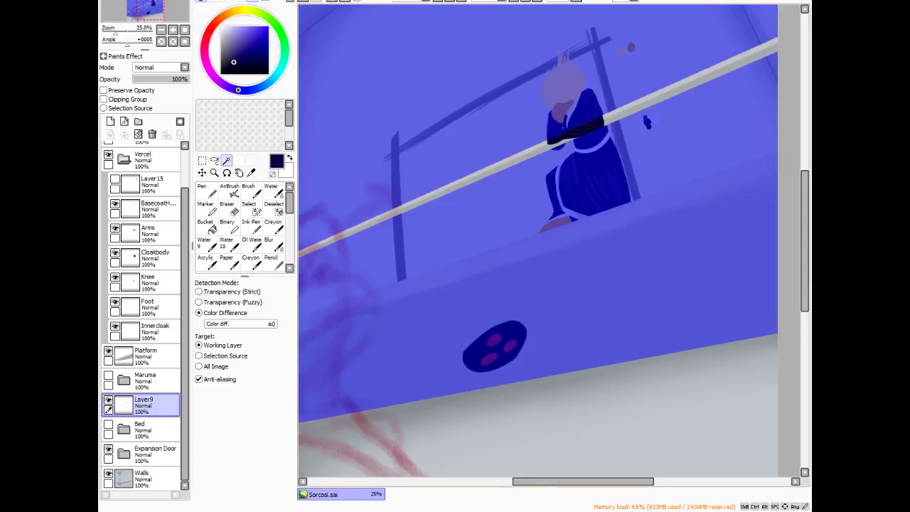
pyautogui.hotkey('ctrl', 'i')
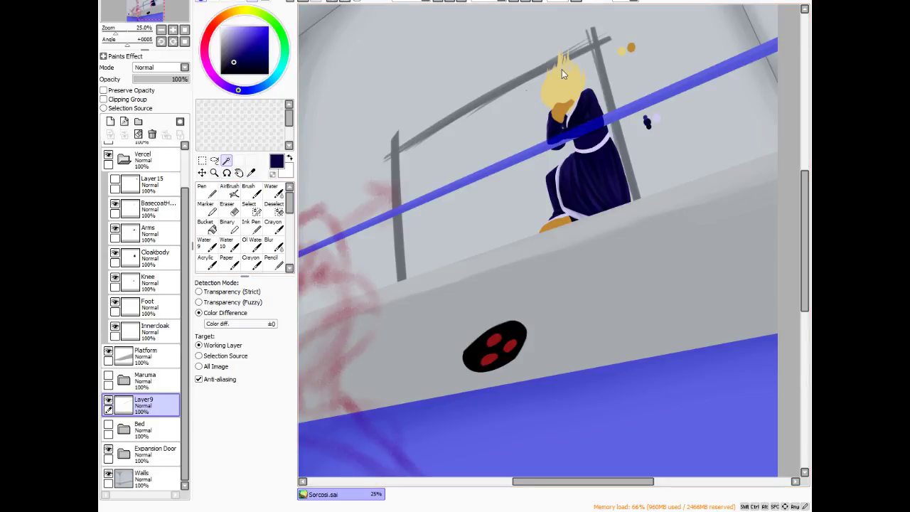
pyautogui.hotkey('ctrl', 'd')
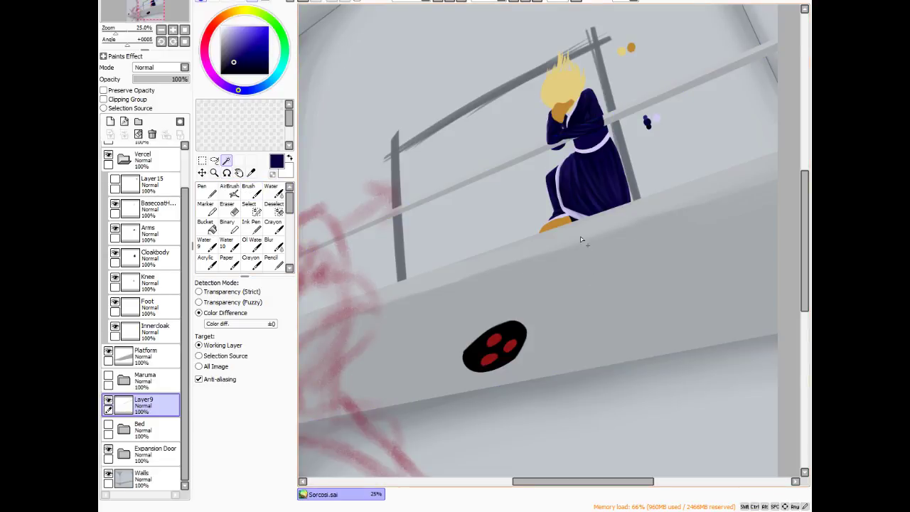
# - Try to start a combined selection from the area above the platform on the Platform layer, switch to Layer9, and clear the selection
pyautogui.click(145, 364)
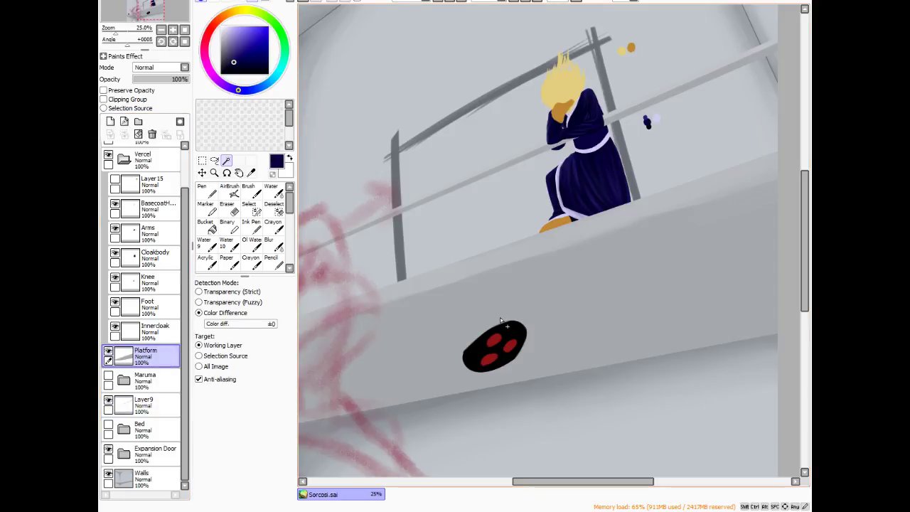
pyautogui.click(469, 215)
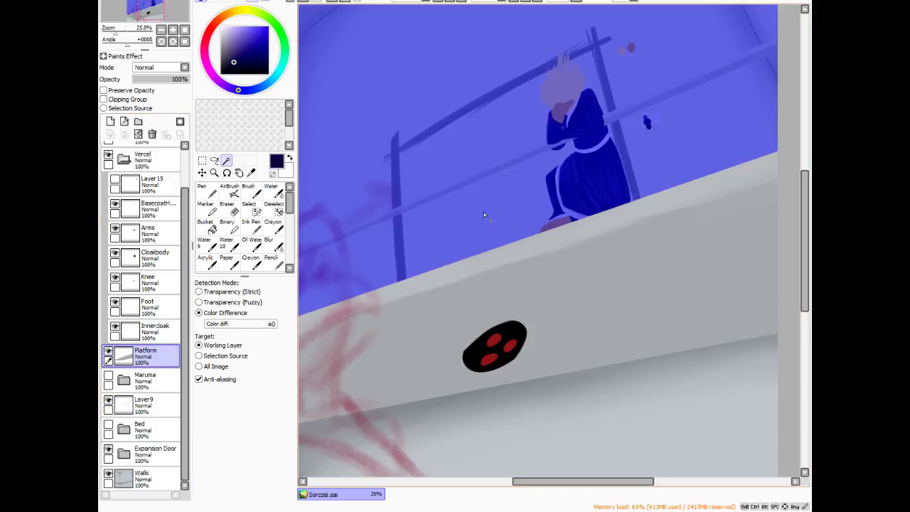
pyautogui.click(143, 403)
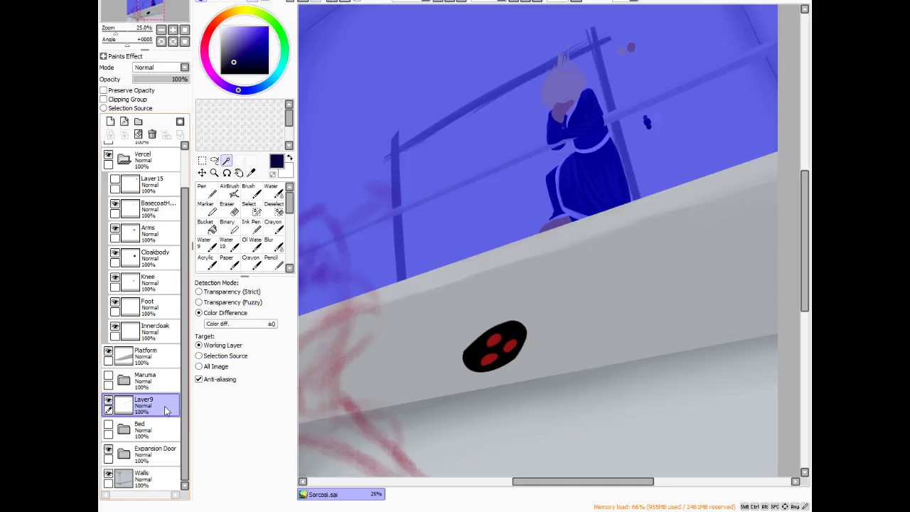
pyautogui.click(248, 192)
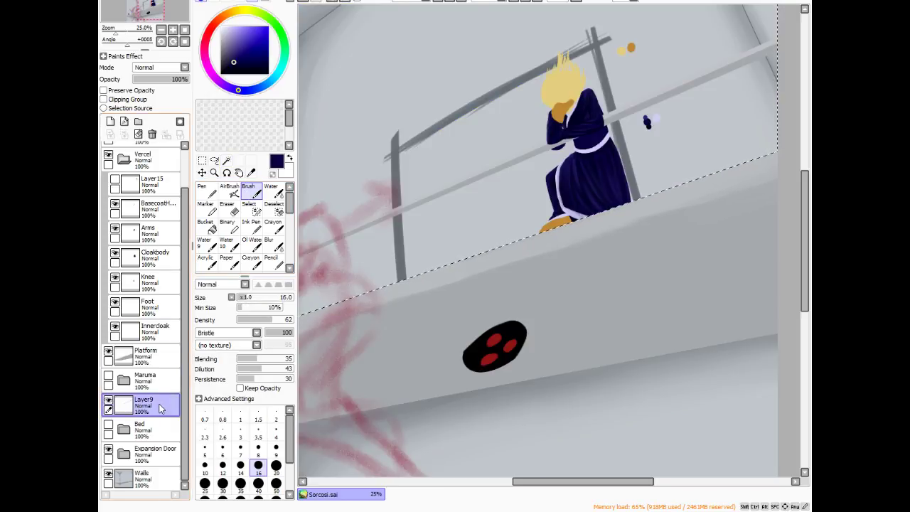
pyautogui.hotkey('ctrl', 'd')
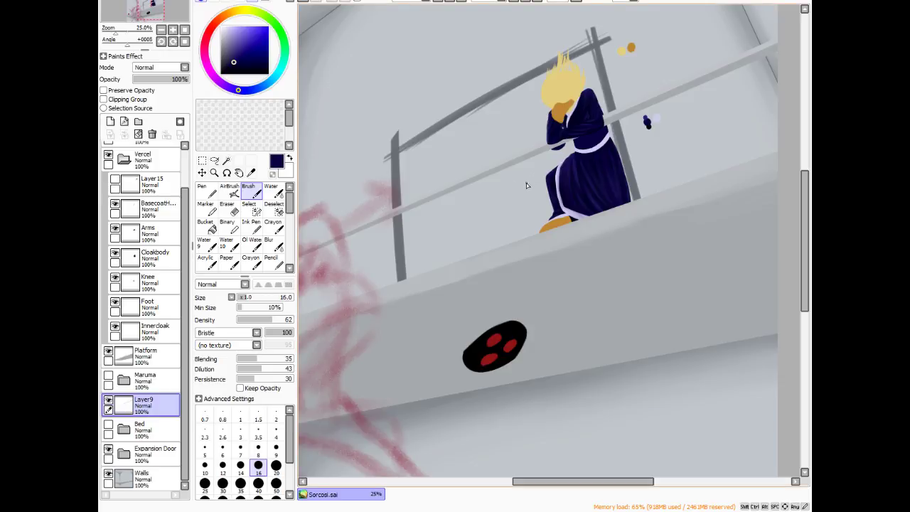
# - Select everything except the middle rail on Layer9 by picking the areas above and below it with the Magic Wand
pyautogui.click(226, 160)
pyautogui.click(500, 220)
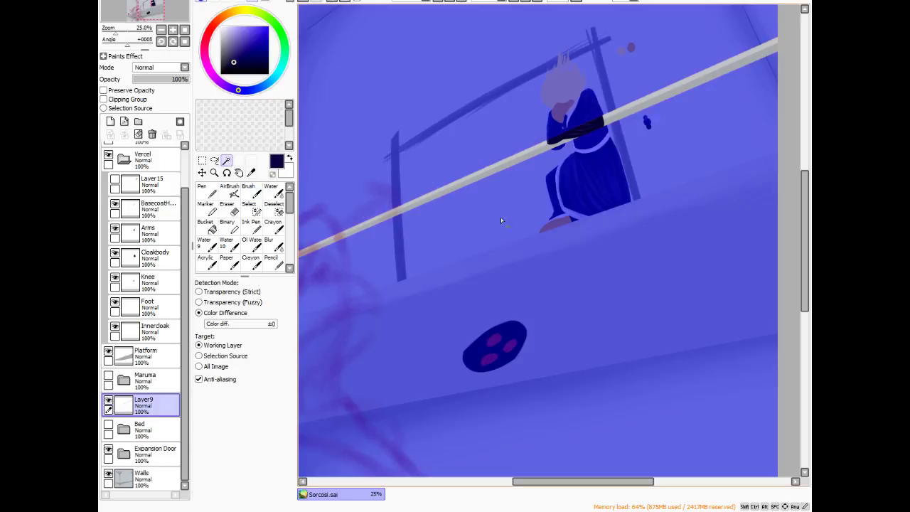
pyautogui.click(248, 188)
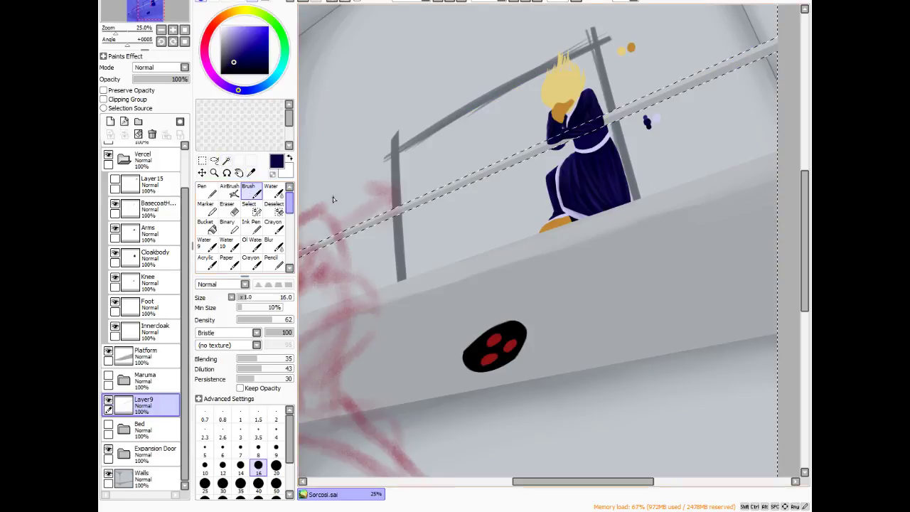
# - Paint dark folds into the cloak's waist above the belt on the Cloakbody layer, using the size 16 Brush and the darkest blue swatch
pyautogui.scroll(4, 659, 120)
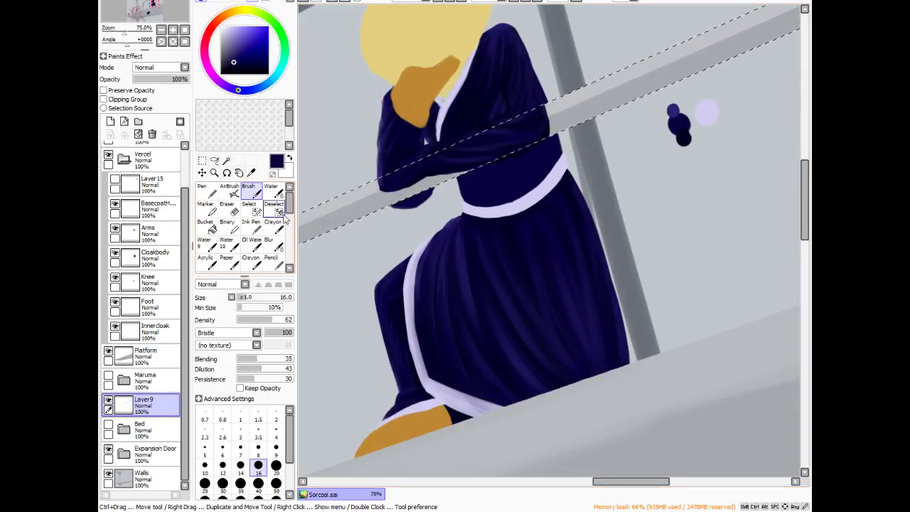
pyautogui.click(229, 191)
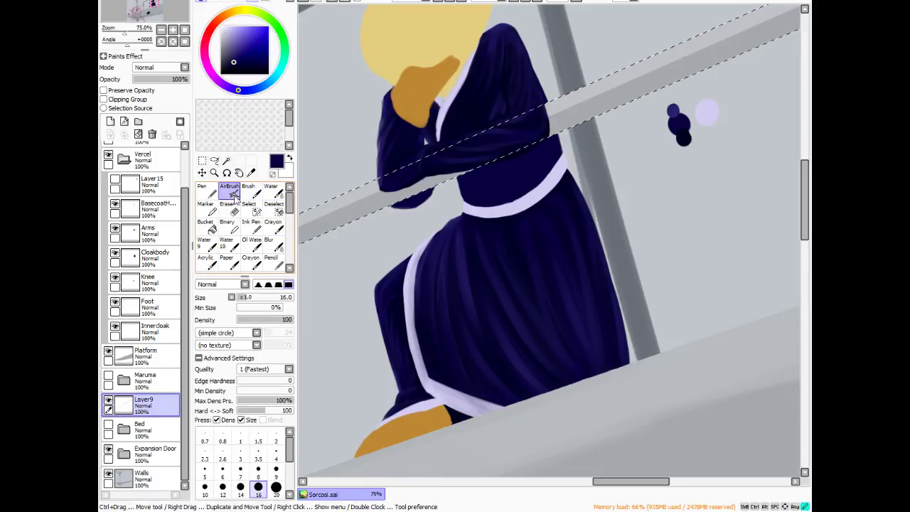
pyautogui.keyDown('alt'); pyautogui.click(704, 113); pyautogui.keyUp('alt')
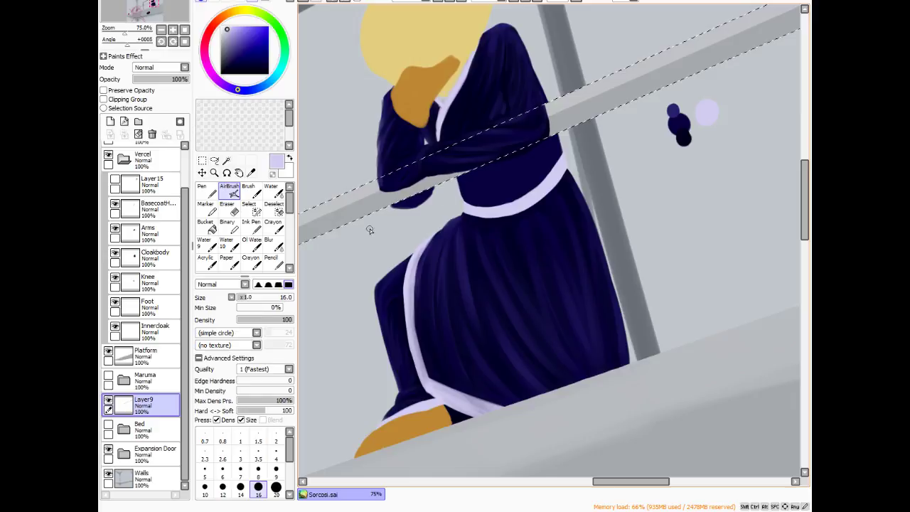
pyautogui.click(162, 257)
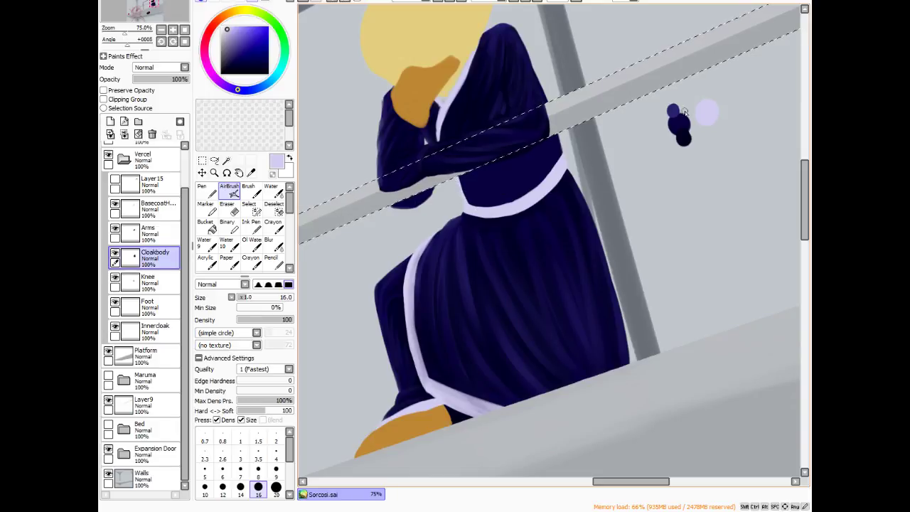
pyautogui.rightClick(683, 134)
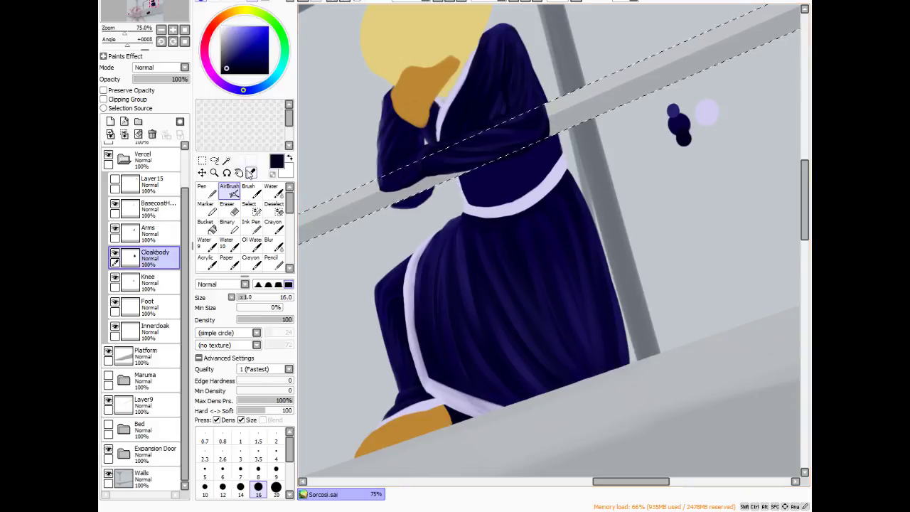
pyautogui.click(226, 173)
pyautogui.moveTo(355, 306); pyautogui.dragTo(379, 163)
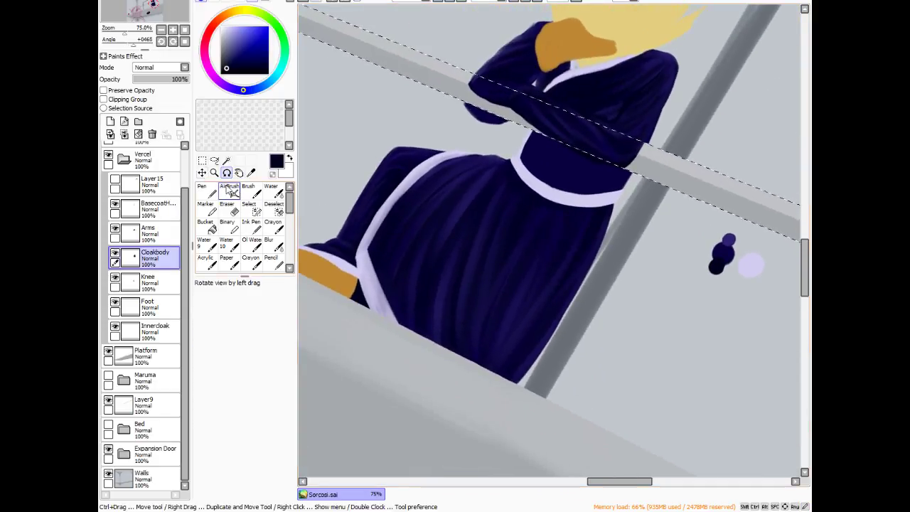
pyautogui.click(248, 187)
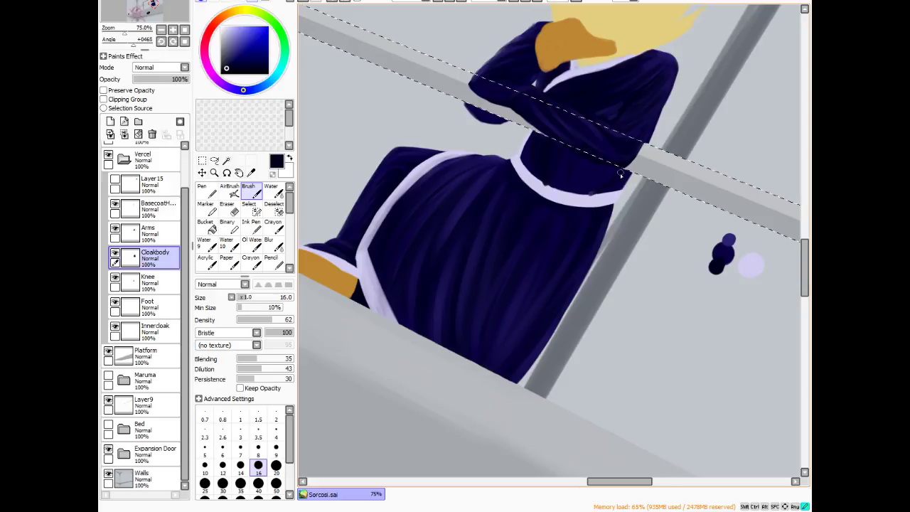
# - Clean up the cloak's rear waist edge by the belt with the Eraser and the size 16 AirBrush in the middle dark blue swatch color
pyautogui.press('v')
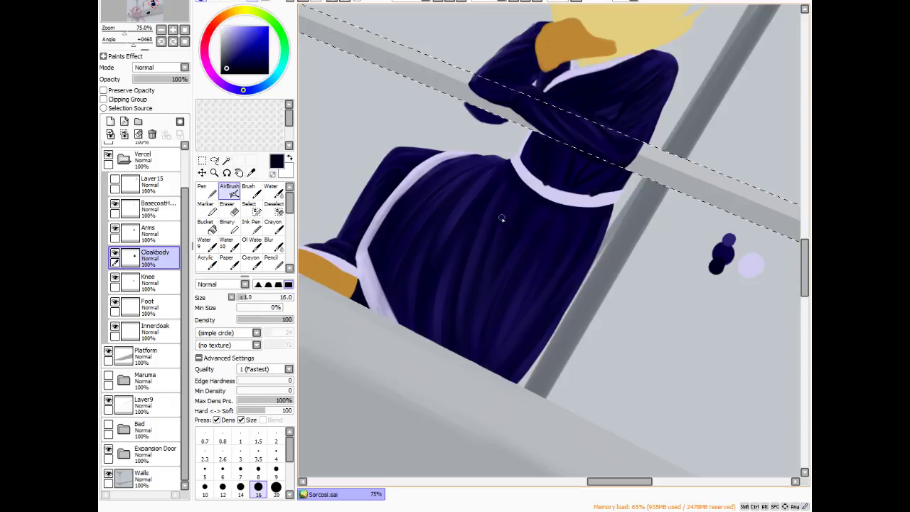
pyautogui.click(227, 208)
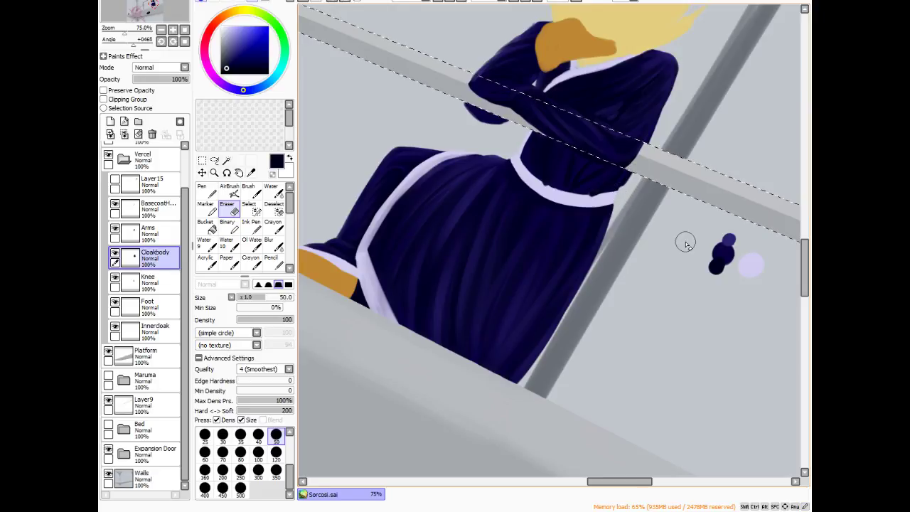
pyautogui.scroll(2, 682, 240)
pyautogui.keyDown('alt'); pyautogui.click(761, 258); pyautogui.keyUp('alt')
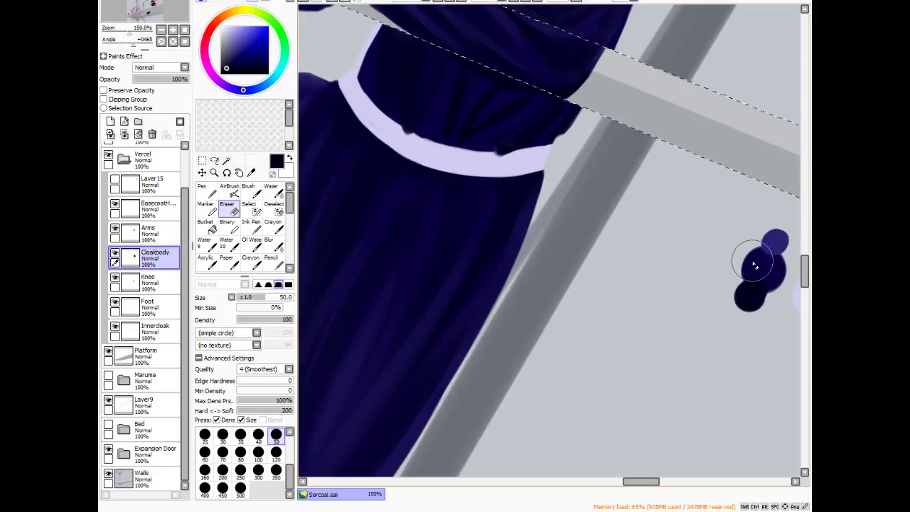
pyautogui.click(228, 189)
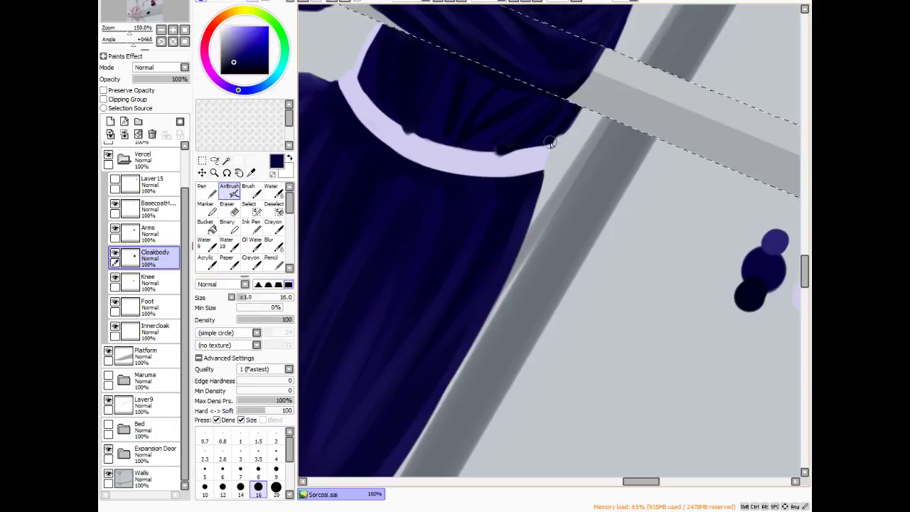
pyautogui.moveTo(549, 142)
pyautogui.mouseDown()
pyautogui.moveTo(578, 105)
pyautogui.moveTo(563, 130)
pyautogui.mouseUp()
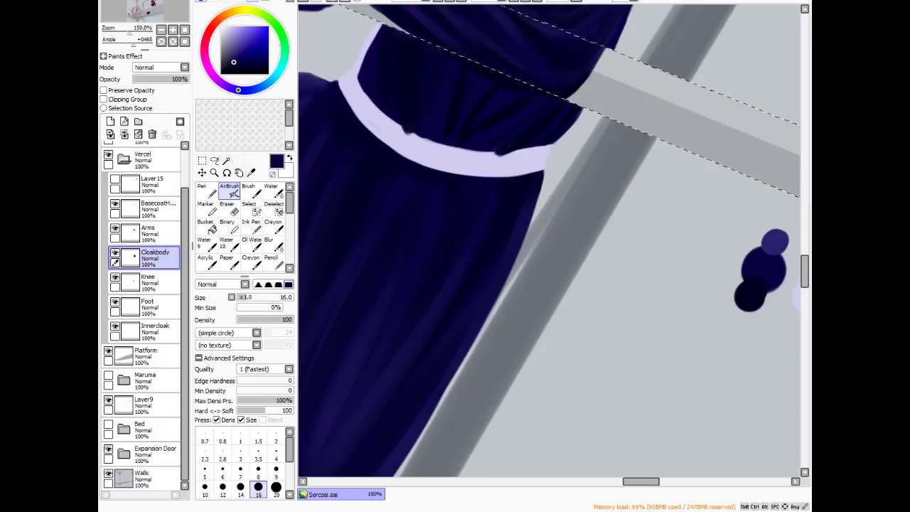
pyautogui.scroll(-3, 636, 242)
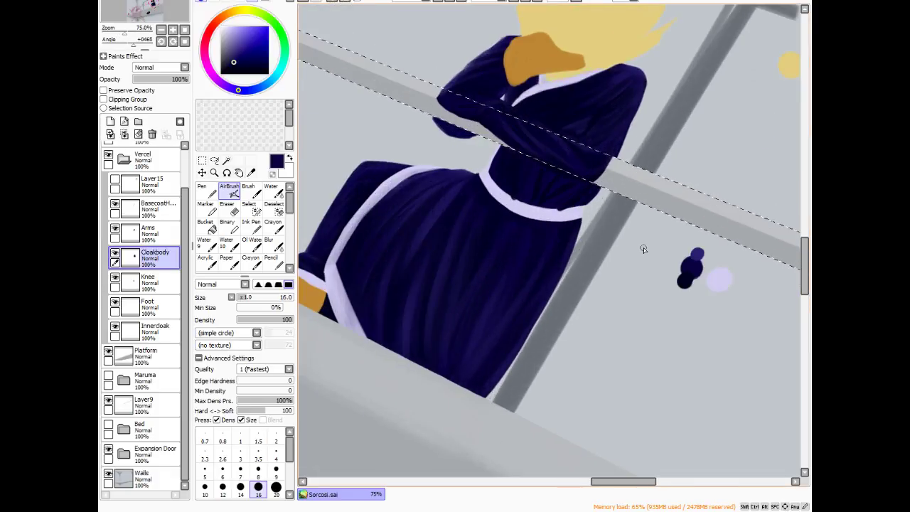
# - Paint lighter fold highlights across the cloak's waist above the belt, using the size 16 AirBrush in the lightest blue swatch color
pyautogui.scroll(1, 643, 247)
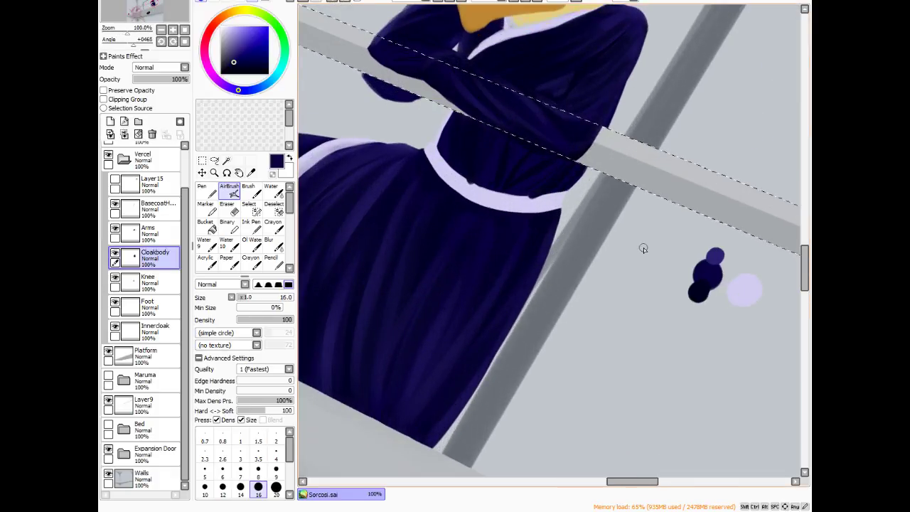
pyautogui.keyDown('alt'); pyautogui.click(712, 260); pyautogui.keyUp('alt')
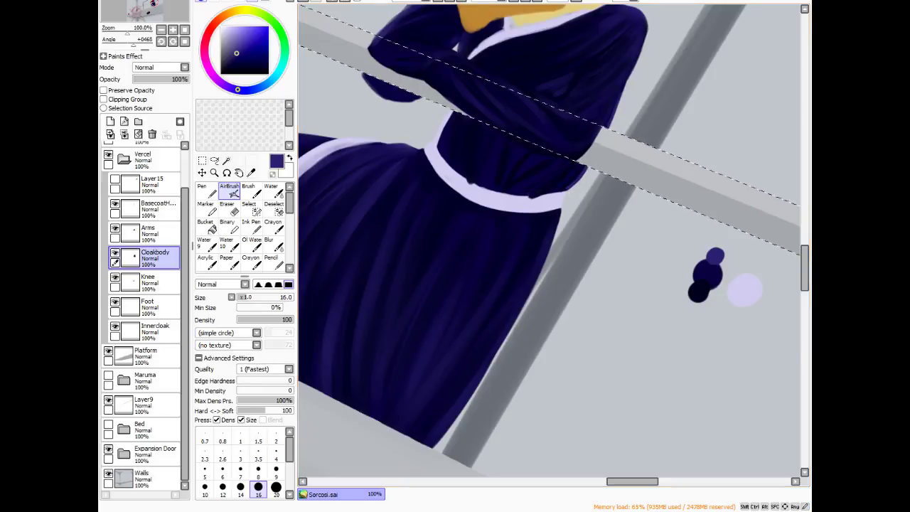
pyautogui.hotkey('alt', 'space')
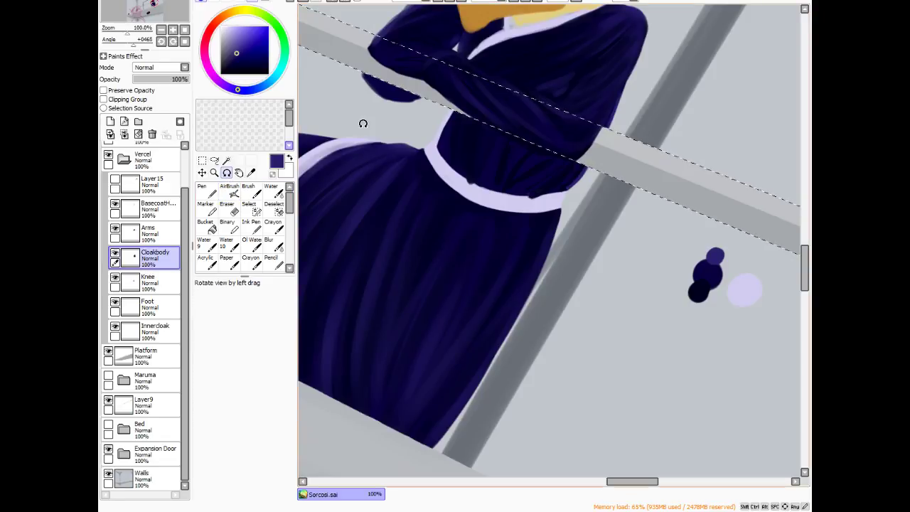
pyautogui.moveTo(361, 122); pyautogui.dragTo(754, 227)
pyautogui.press('v')
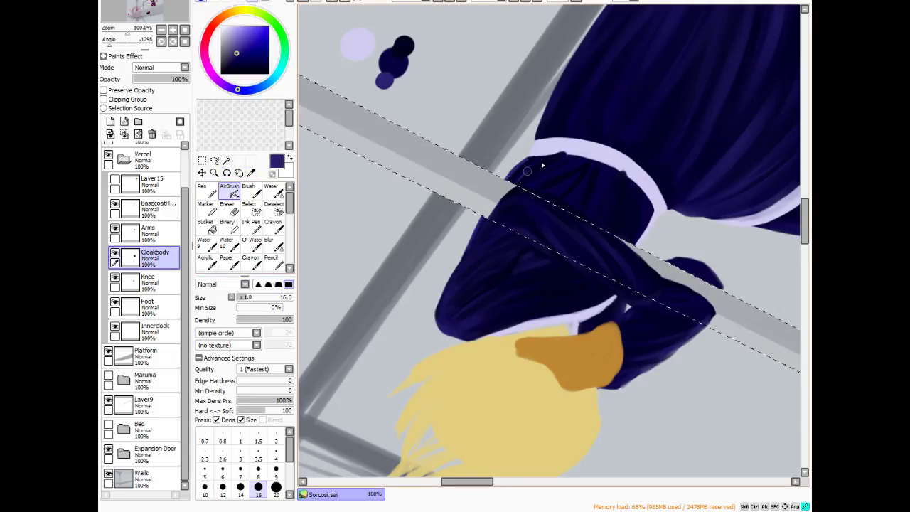
pyautogui.moveTo(538, 164)
pyautogui.mouseDown()
pyautogui.moveTo(512, 177)
pyautogui.moveTo(523, 209)
pyautogui.mouseUp()
pyautogui.moveTo(530, 177)
pyautogui.mouseDown()
pyautogui.moveTo(558, 164)
pyautogui.moveTo(517, 190)
pyautogui.moveTo(625, 166)
pyautogui.moveTo(641, 228)
pyautogui.mouseUp()
pyautogui.moveTo(637, 238); pyautogui.dragTo(630, 214)
pyautogui.moveTo(535, 186); pyautogui.dragTo(538, 181)
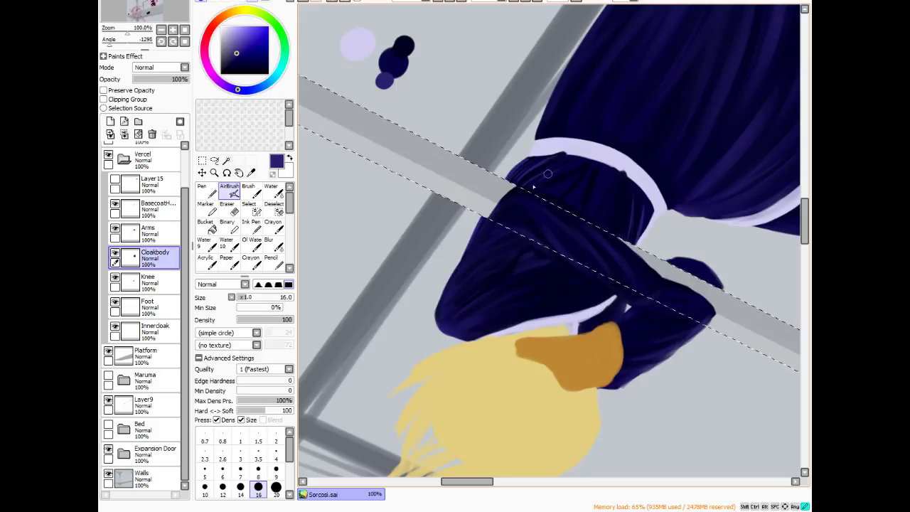
# - Blend dark folds into the waist highlights with the size 16 Brush, using dark blues sampled from the cloak's skirt and the darkest swatch
pyautogui.press('b')
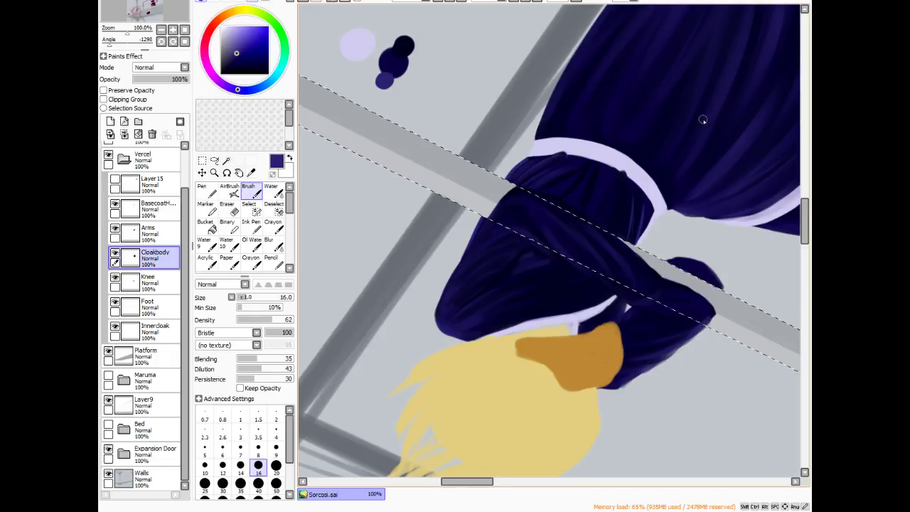
pyautogui.keyDown('alt'); pyautogui.click(640, 112); pyautogui.keyUp('alt')
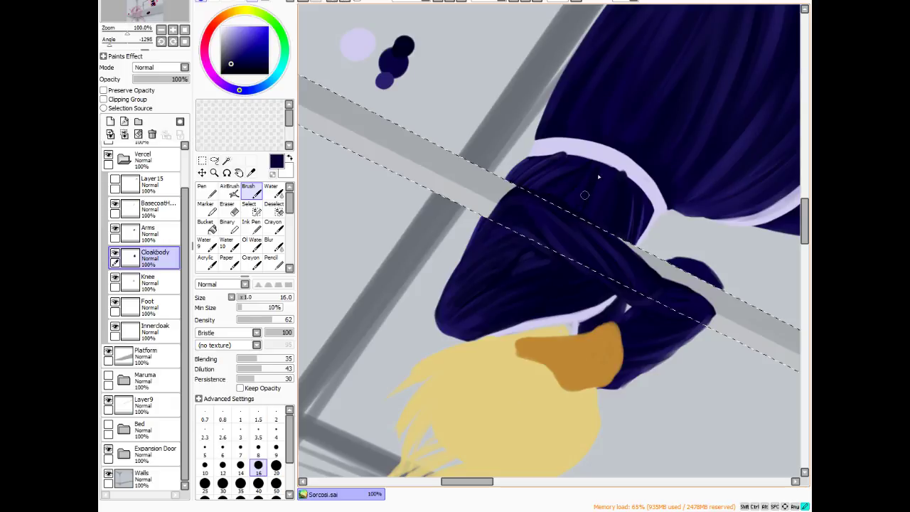
pyautogui.keyDown('alt'); pyautogui.click(557, 127); pyautogui.keyUp('alt')
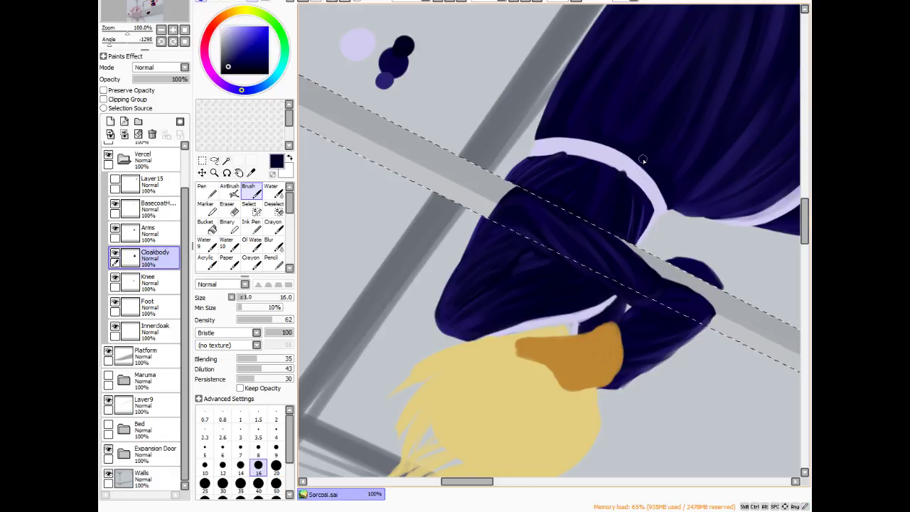
pyautogui.rightClick(405, 44)
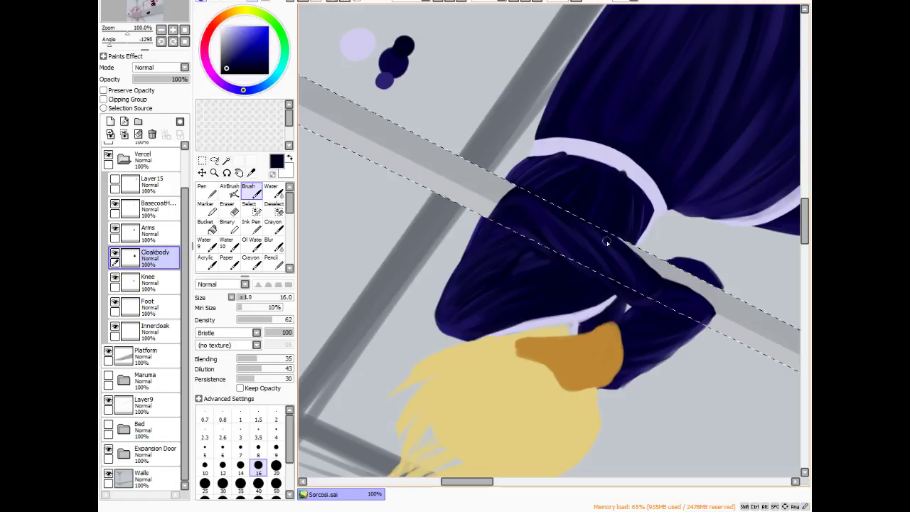
# - Reset the canvas rotation and soften the fold strokes at the front of the waist with the size 9 Blur tool
pyautogui.click(501, 2)
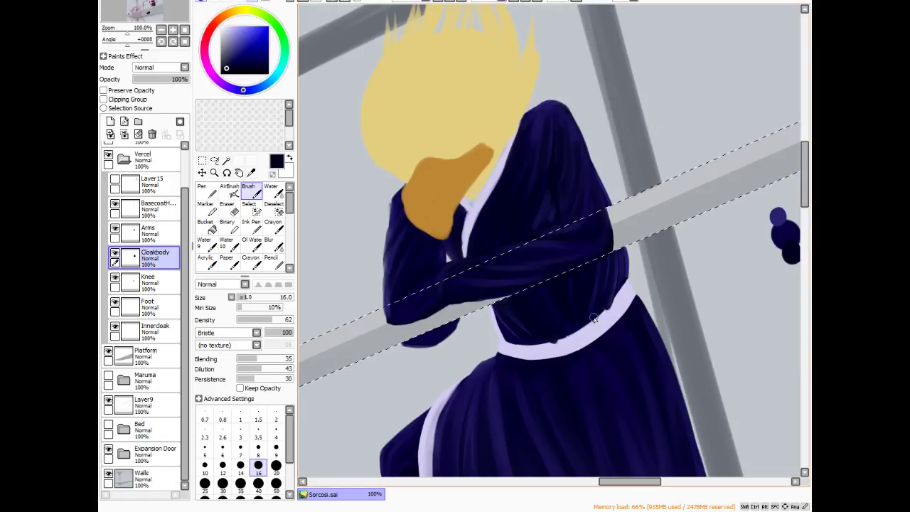
pyautogui.scroll(2, 586, 324)
pyautogui.scroll(1, 583, 325)
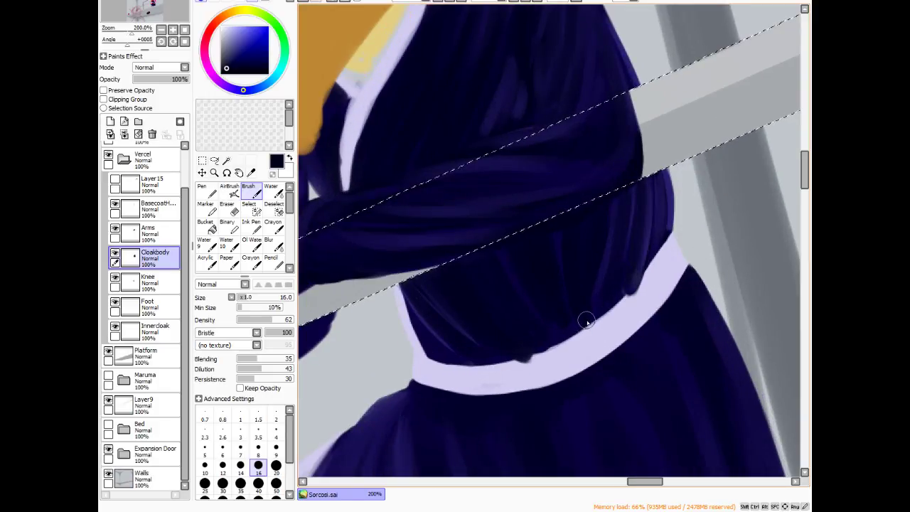
pyautogui.click(272, 244)
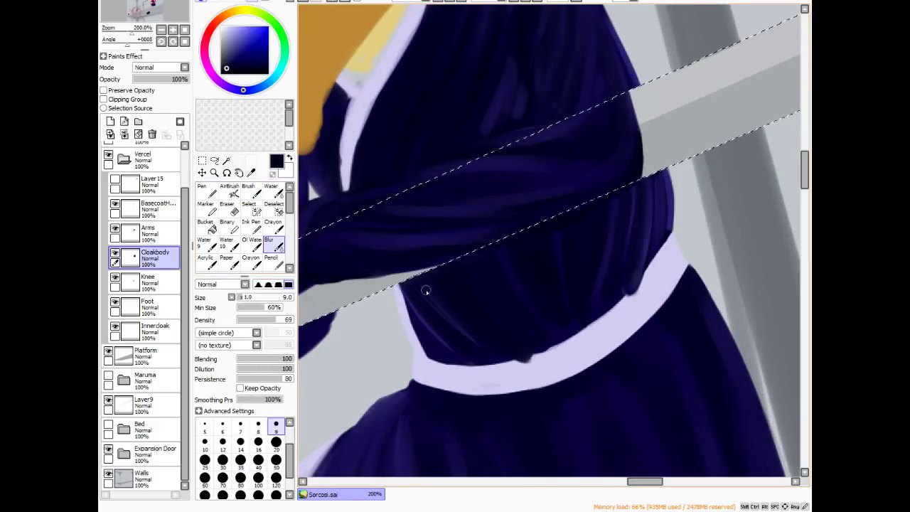
pyautogui.moveTo(434, 305)
pyautogui.mouseDown()
pyautogui.moveTo(451, 319)
pyautogui.moveTo(413, 301)
pyautogui.moveTo(438, 342)
pyautogui.mouseUp()
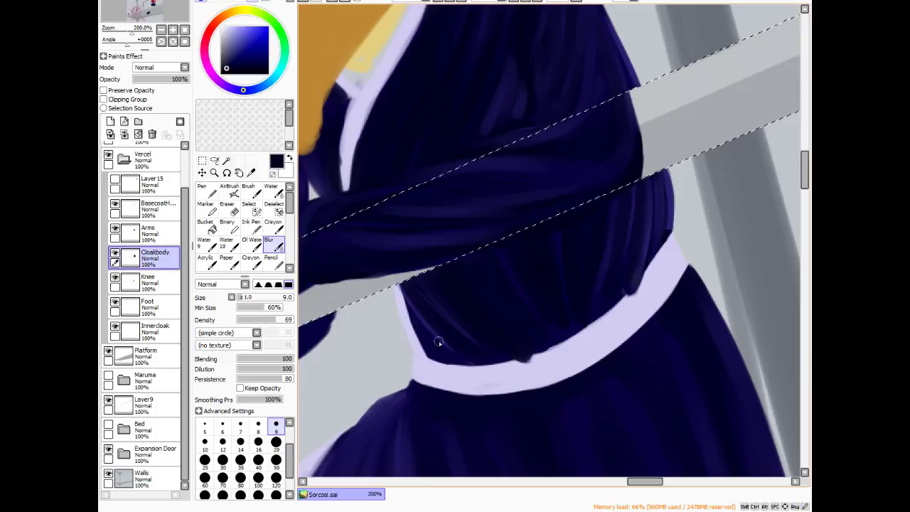
# - Fill the cloak's rear waist edge along the belt with the size 16 AirBrush in sampled dark blue and soften it with Blur
pyautogui.rightClick(425, 396)
pyautogui.click(228, 189)
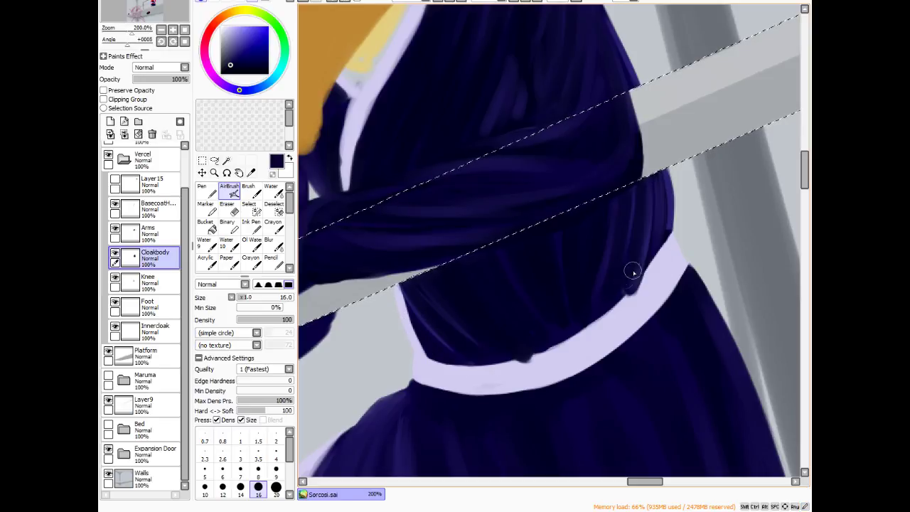
pyautogui.moveTo(632, 288)
pyautogui.mouseDown()
pyautogui.moveTo(650, 231)
pyautogui.moveTo(638, 275)
pyautogui.moveTo(639, 252)
pyautogui.moveTo(618, 299)
pyautogui.moveTo(640, 272)
pyautogui.moveTo(637, 287)
pyautogui.moveTo(650, 247)
pyautogui.moveTo(673, 249)
pyautogui.moveTo(660, 249)
pyautogui.moveTo(671, 223)
pyautogui.moveTo(660, 245)
pyautogui.moveTo(665, 192)
pyautogui.moveTo(666, 221)
pyautogui.mouseUp()
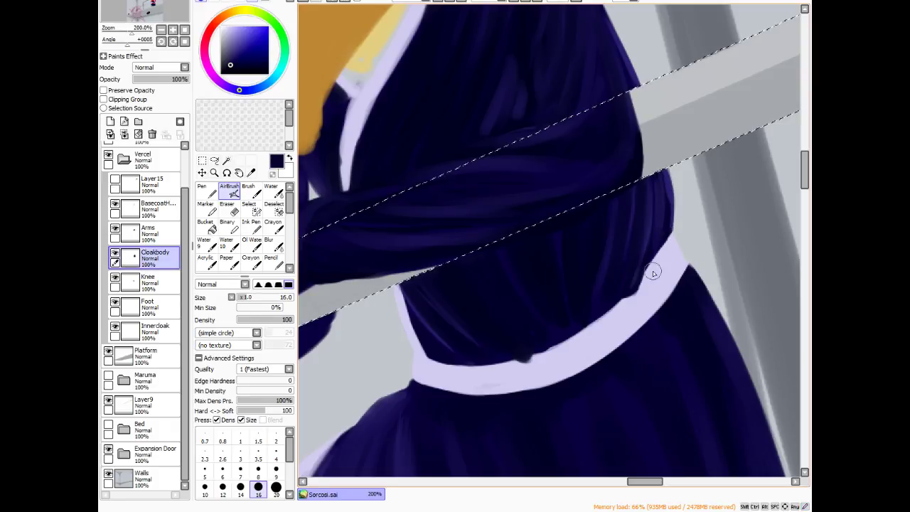
pyautogui.click(274, 244)
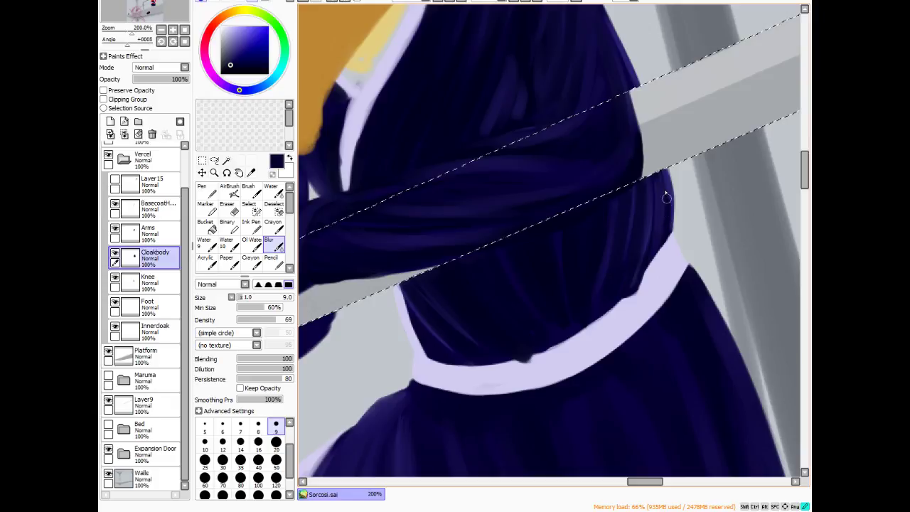
pyautogui.moveTo(668, 216)
pyautogui.mouseDown()
pyautogui.moveTo(657, 192)
pyautogui.moveTo(652, 251)
pyautogui.moveTo(649, 187)
pyautogui.mouseUp()
# - Paint alternating light and dark folds across the waist with the size 16 Brush, sampling blues from the cloak
pyautogui.click(250, 192)
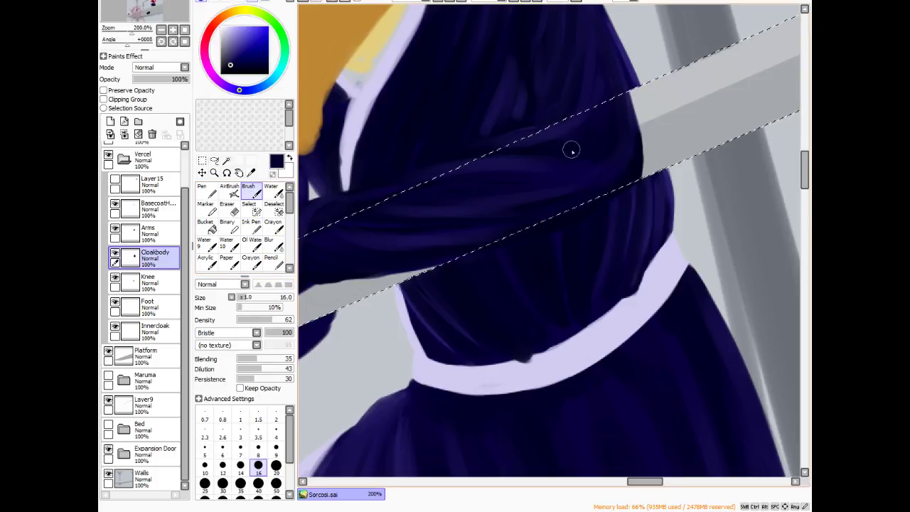
pyautogui.keyDown('alt'); pyautogui.click(659, 198); pyautogui.keyUp('alt')
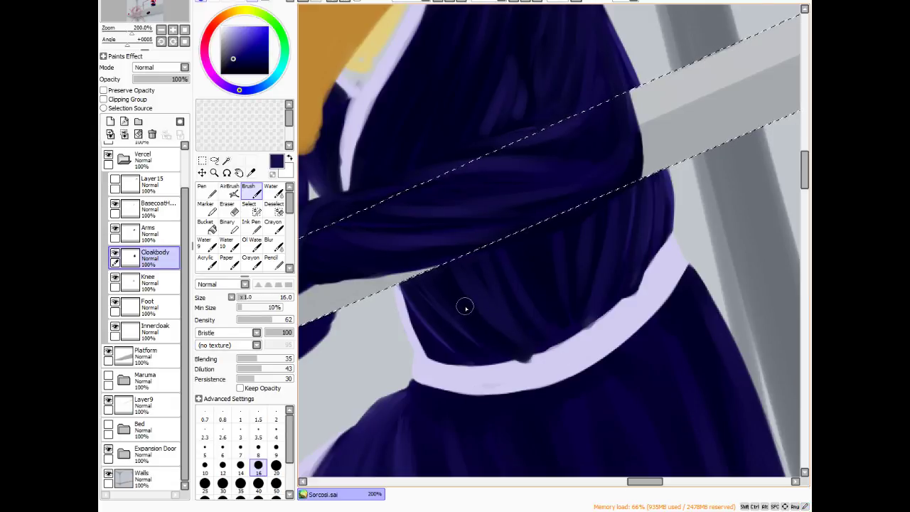
pyautogui.keyDown('alt'); pyautogui.click(476, 286); pyautogui.keyUp('alt')
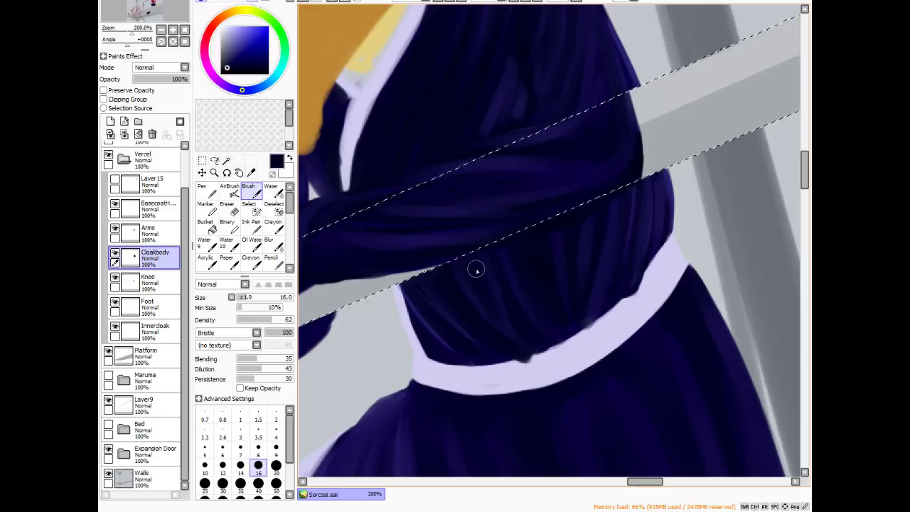
pyautogui.keyDown('alt'); pyautogui.click(471, 295); pyautogui.keyUp('alt')
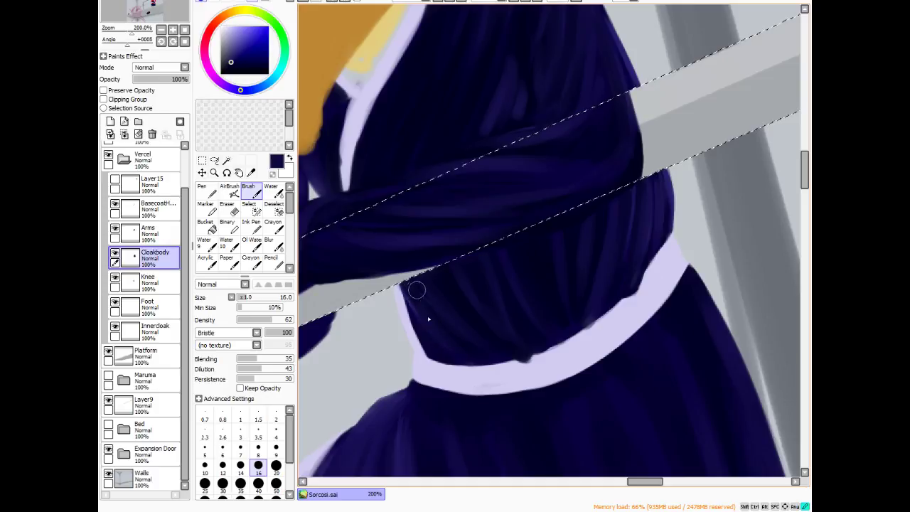
pyautogui.keyDown('alt'); pyautogui.click(547, 266); pyautogui.keyUp('alt')
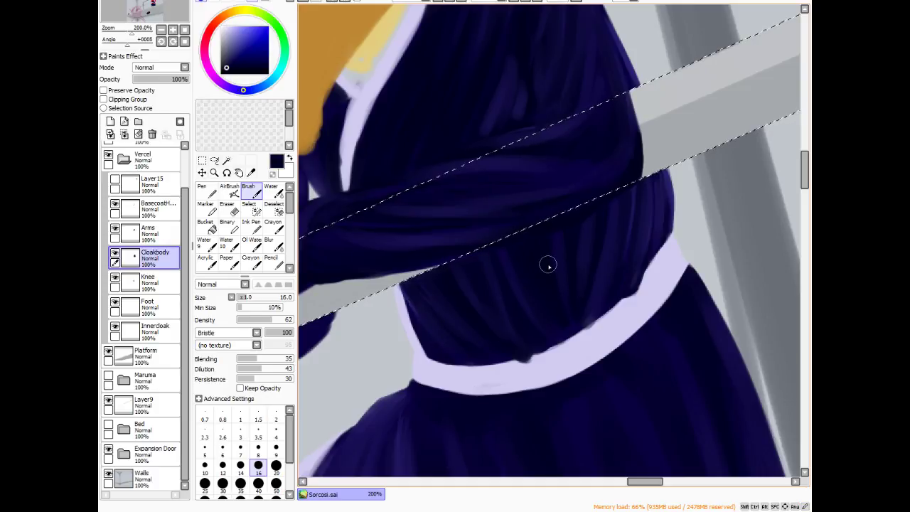
pyautogui.keyDown('alt'); pyautogui.click(638, 210); pyautogui.keyUp('alt')
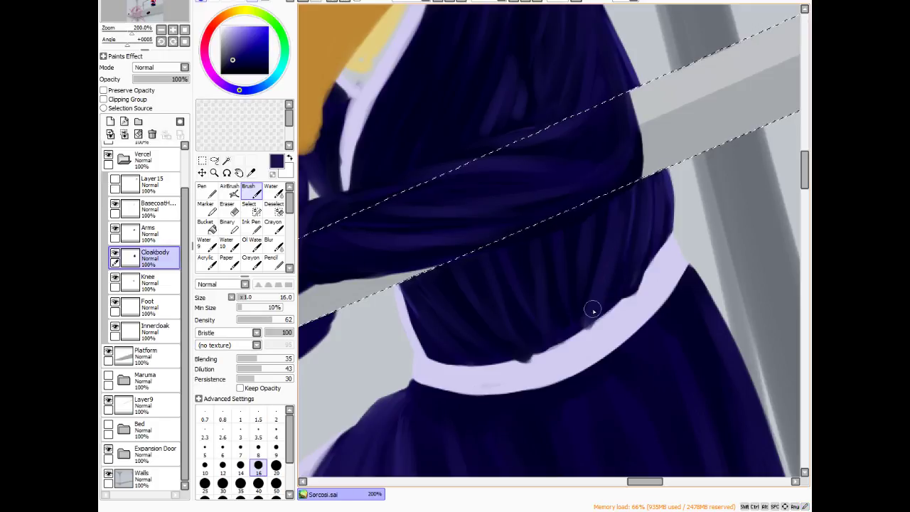
pyautogui.keyDown('alt'); pyautogui.click(578, 297); pyautogui.keyUp('alt')
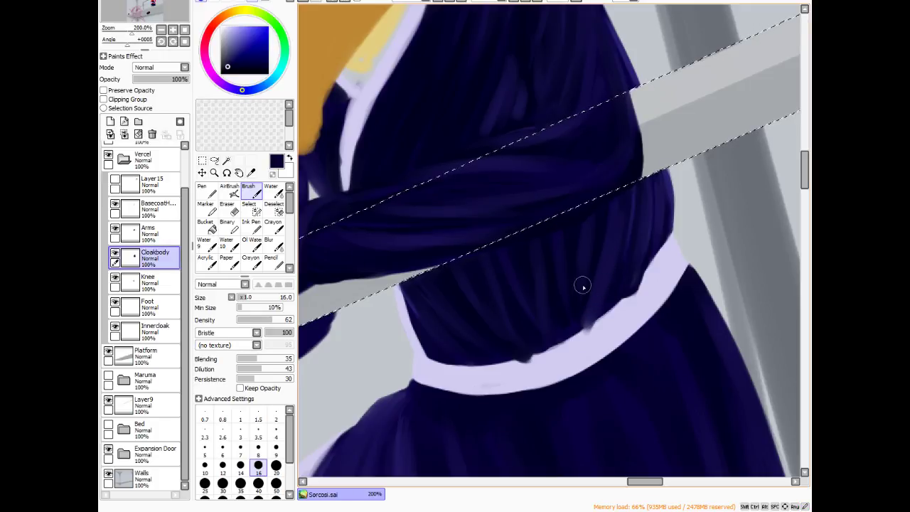
pyautogui.moveTo(590, 307); pyautogui.dragTo(580, 337)
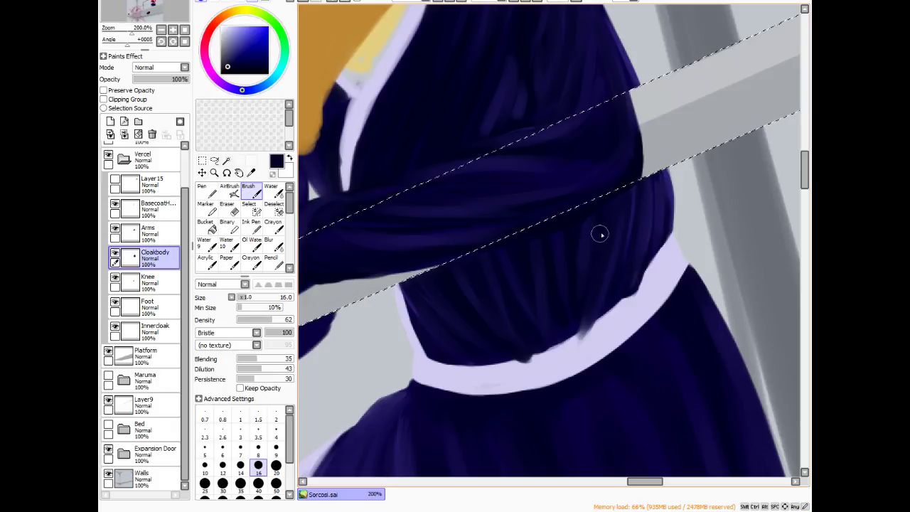
# - Clean up the belt's upper edge with the size 16 AirBrush in the belt's pale lavender
pyautogui.click(229, 189)
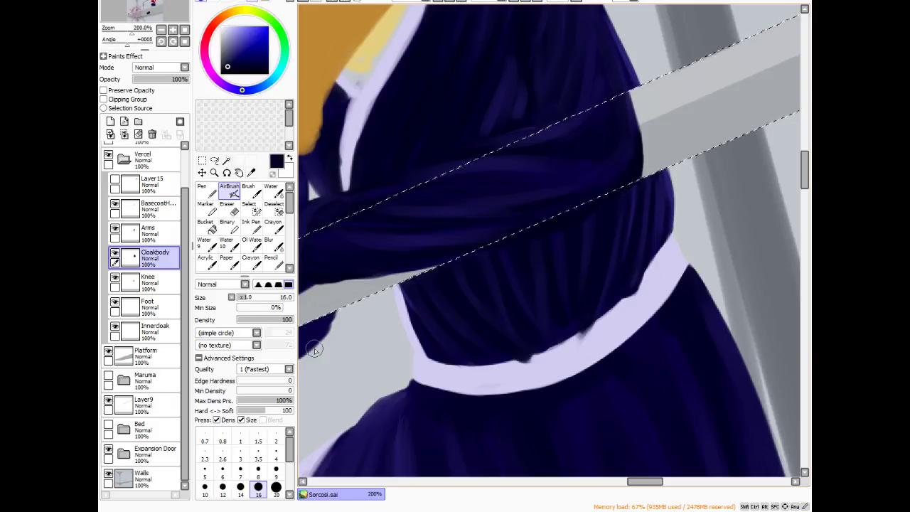
pyautogui.keyDown('alt'); pyautogui.click(564, 356); pyautogui.keyUp('alt')
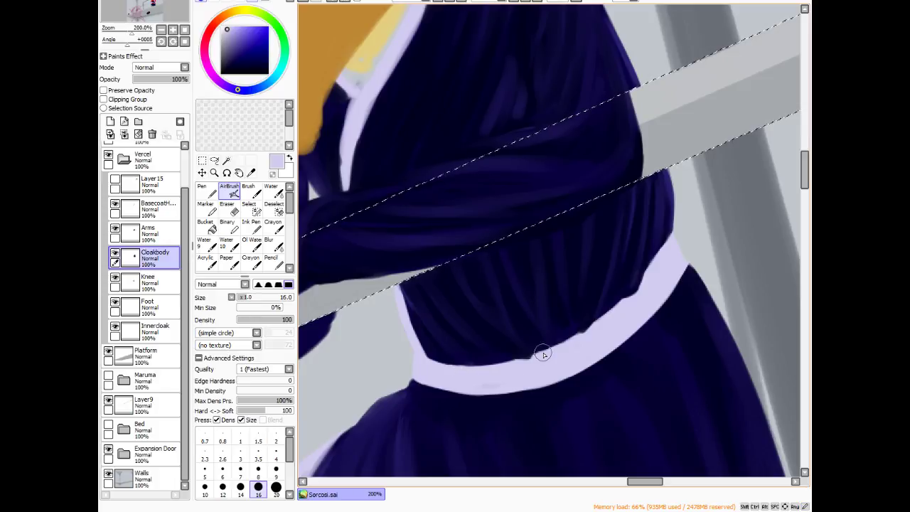
pyautogui.scroll(-1, 677, 270)
pyautogui.scroll(-3, 677, 270)
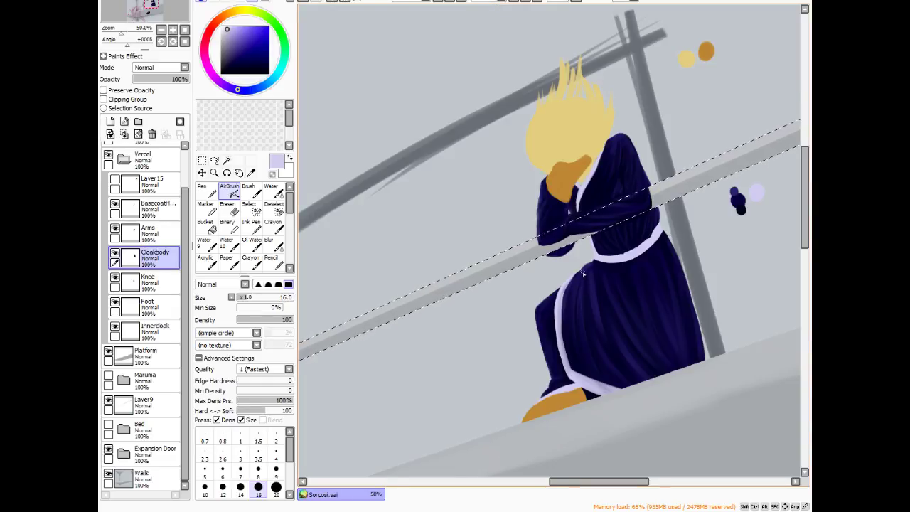
pyautogui.scroll(2, 582, 283)
pyautogui.scroll(1, 583, 256)
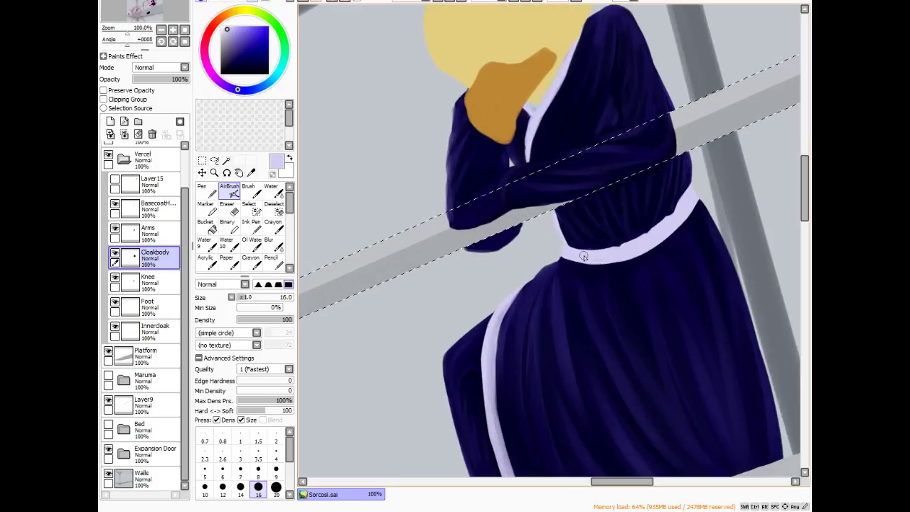
# - Check what Layer15 and the BasecoatH... layer contain by toggling their visibility, leaving Layer15 hidden and the visible BasecoatH... layer active
pyautogui.click(132, 237)
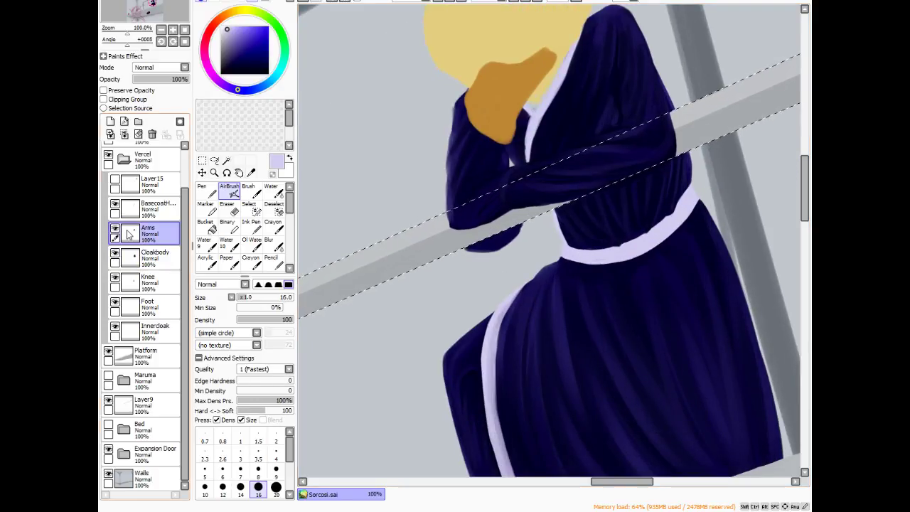
pyautogui.scroll(-3, 396, 378)
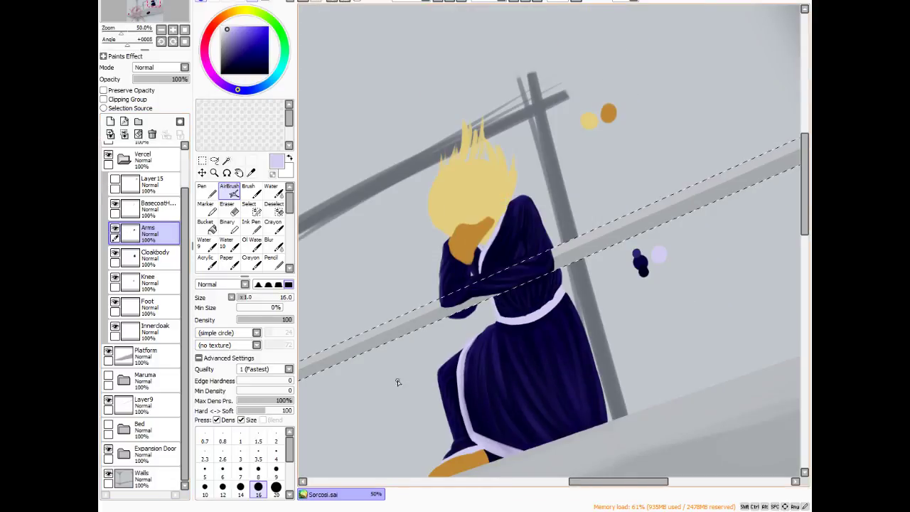
pyautogui.scroll(-1, 632, 183)
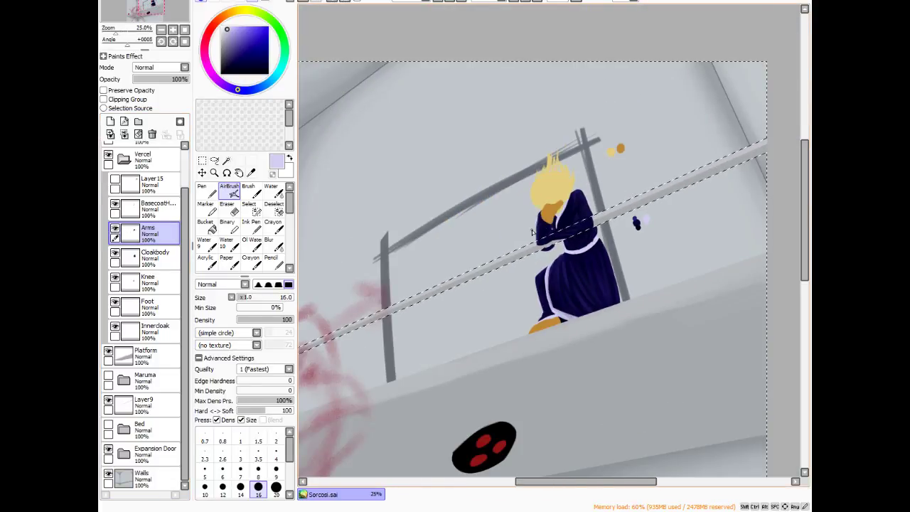
pyautogui.scroll(2, 531, 232)
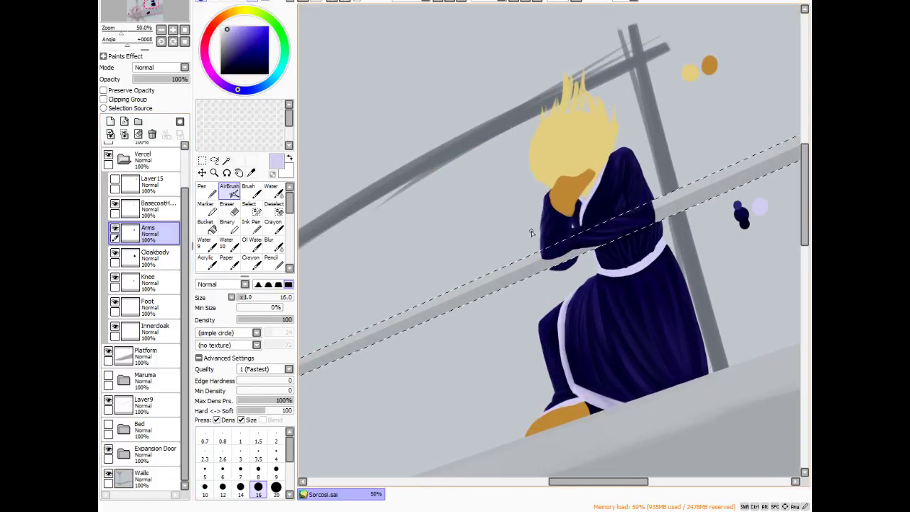
pyautogui.click(142, 184)
pyautogui.click(115, 180)
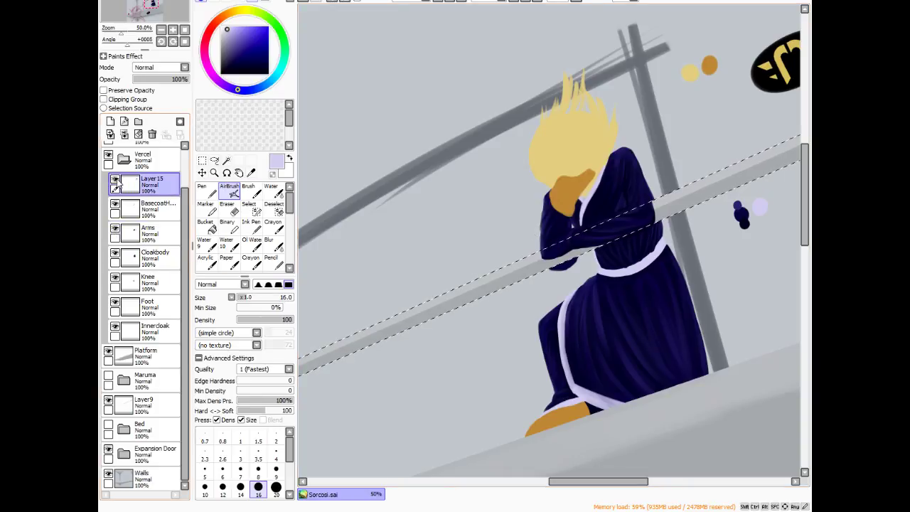
pyautogui.click(115, 180)
pyautogui.click(135, 208)
pyautogui.click(115, 204)
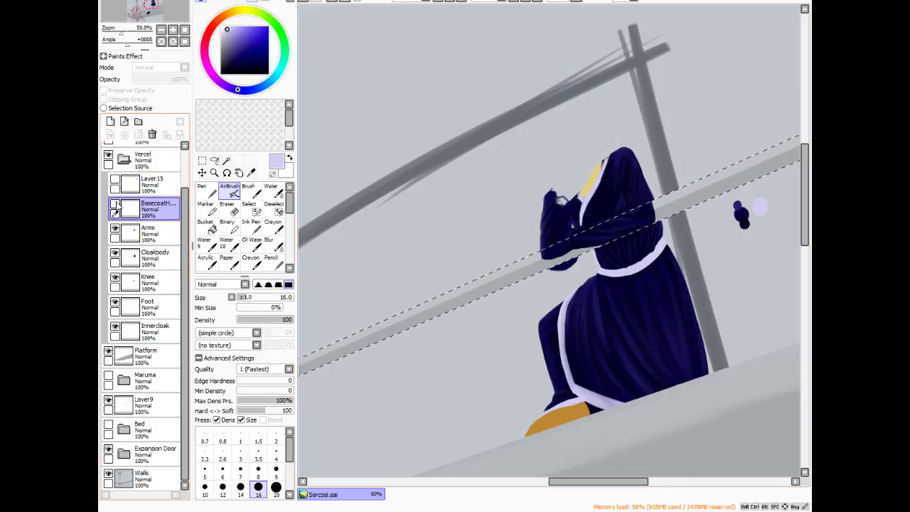
pyautogui.click(115, 205)
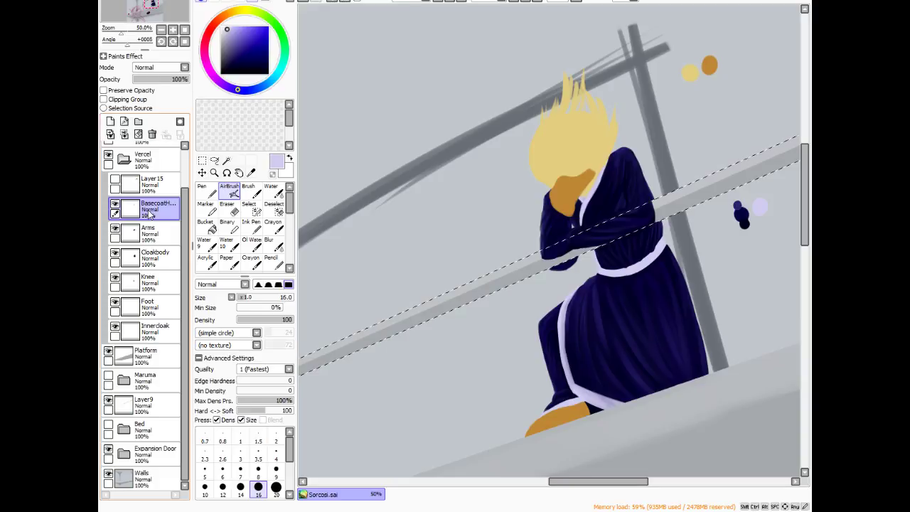
# - Clear the selection around the middle rail and make Layer15 visible and active
pyautogui.press('ctrl')
pyautogui.hotkey('ctrl', 'd')
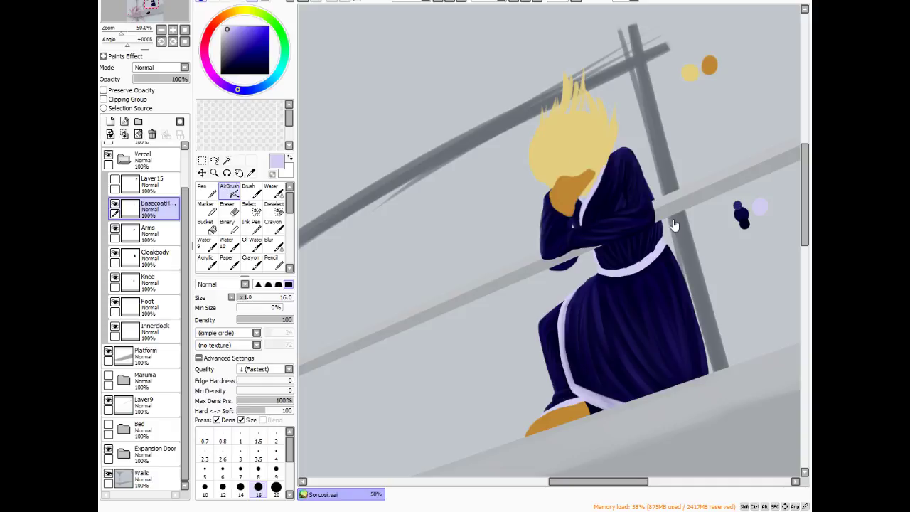
pyautogui.scroll(-5, 660, 77)
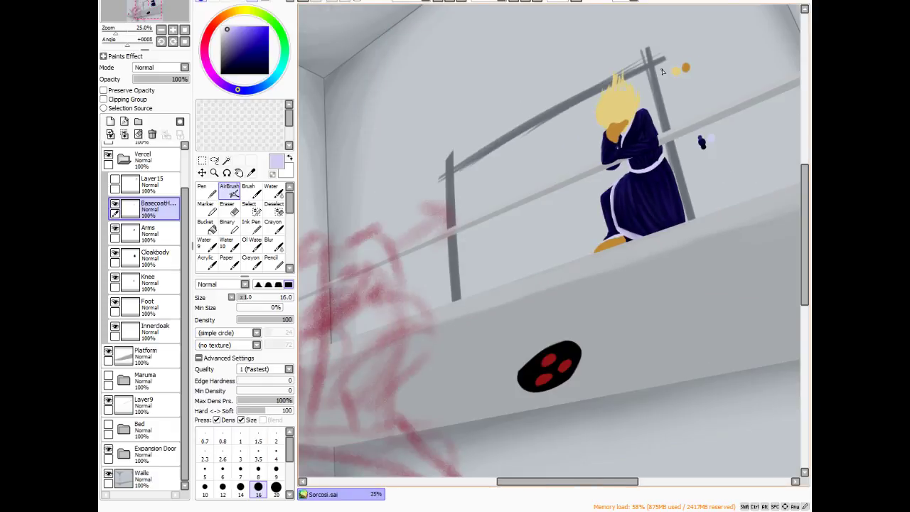
pyautogui.scroll(3, 671, 71)
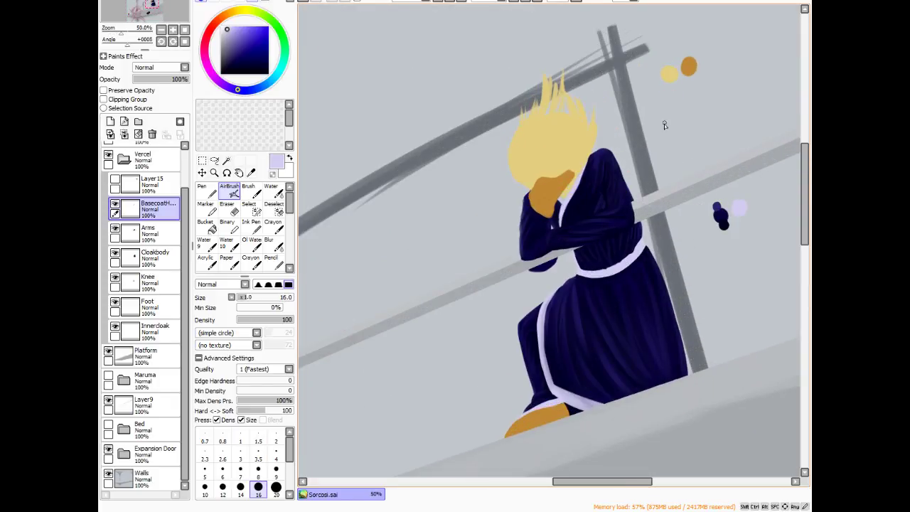
pyautogui.click(147, 185)
pyautogui.click(115, 181)
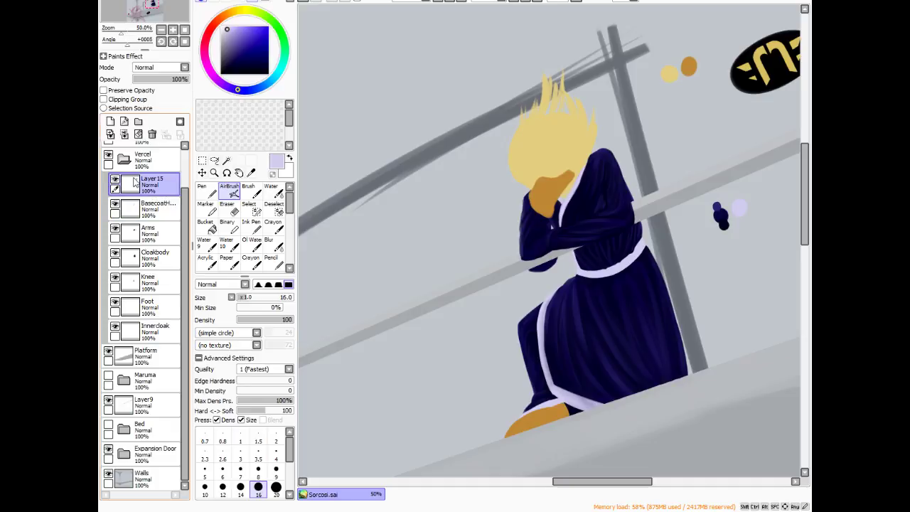
# - Sketch the beak outline, nostril and near eye in black with the size 16 AirBrush on Layer15
pyautogui.click(269, 74)
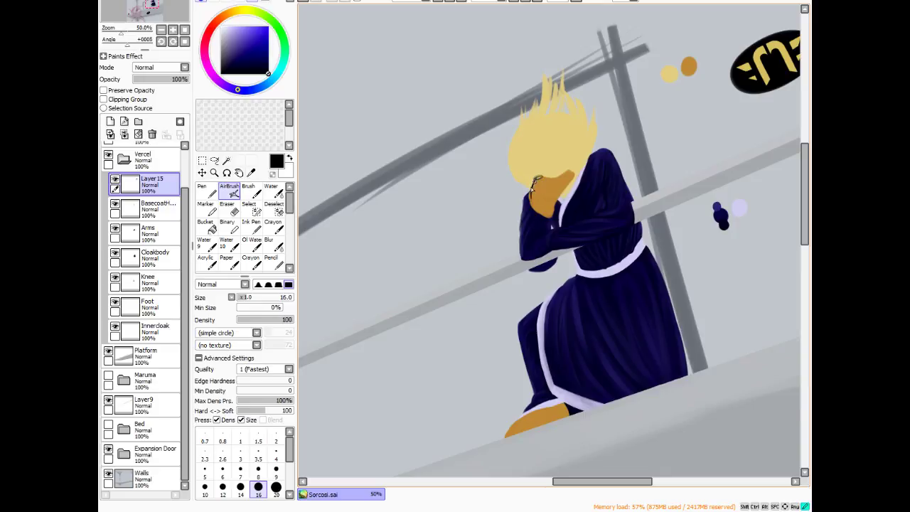
pyautogui.moveTo(532, 185); pyautogui.dragTo(558, 179)
pyautogui.moveTo(529, 189)
pyautogui.mouseDown()
pyautogui.moveTo(538, 212)
pyautogui.moveTo(560, 224)
pyautogui.mouseUp()
pyautogui.moveTo(569, 158); pyautogui.dragTo(546, 174)
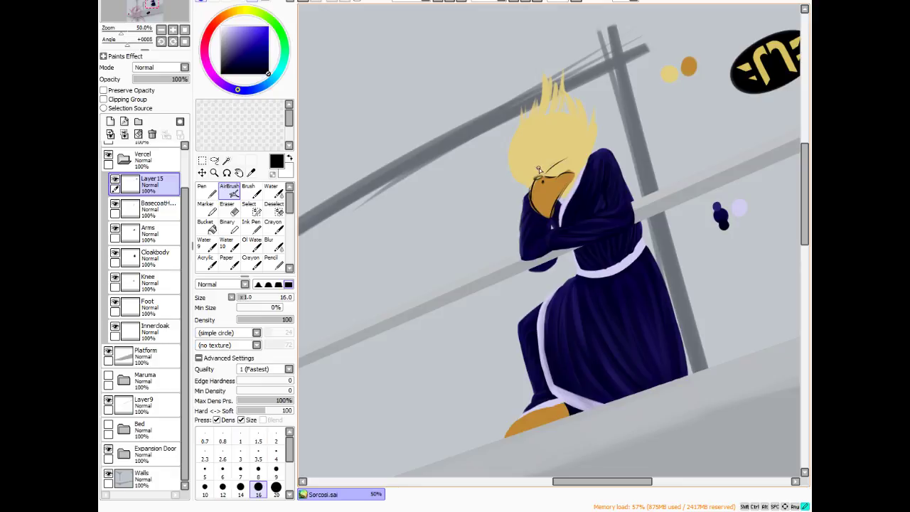
pyautogui.moveTo(543, 158); pyautogui.dragTo(569, 151)
pyautogui.moveTo(548, 172)
pyautogui.mouseDown()
pyautogui.moveTo(568, 165)
pyautogui.moveTo(557, 174)
pyautogui.mouseUp()
# - Thicken the near eyebrow in black and sketch the lines between the eyes and around the far eye
pyautogui.scroll(-3, 601, 86)
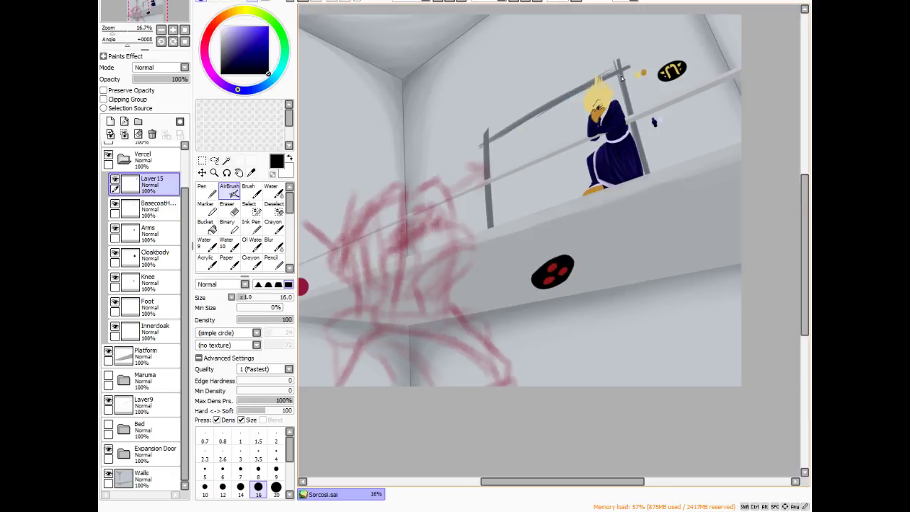
pyautogui.scroll(5, 611, 90)
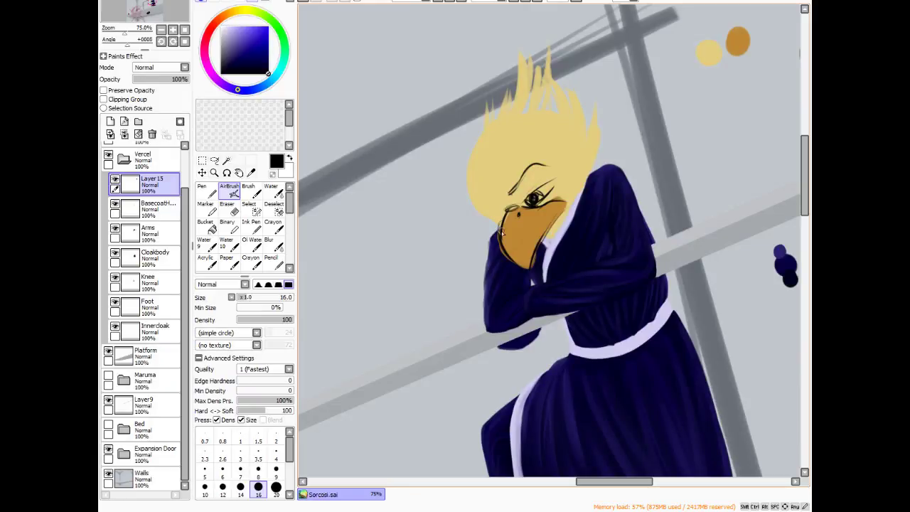
pyautogui.moveTo(509, 188); pyautogui.dragTo(541, 165)
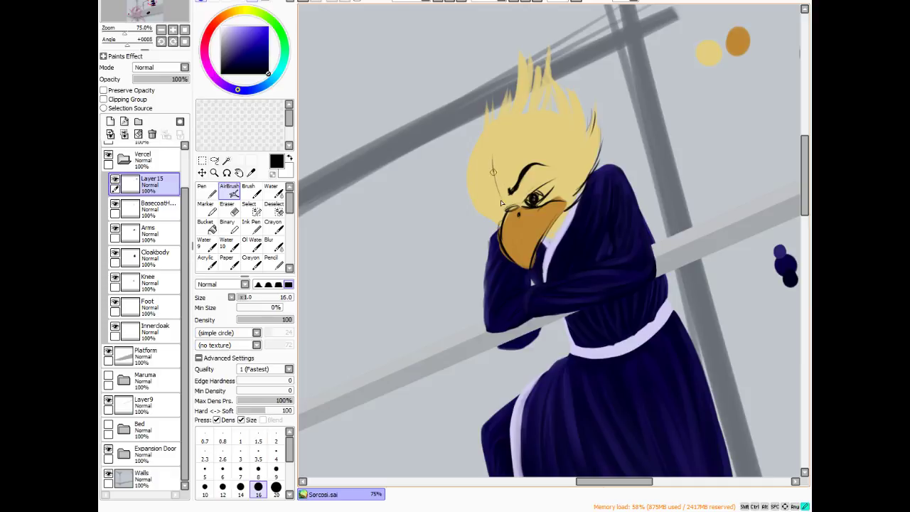
pyautogui.moveTo(492, 167); pyautogui.dragTo(502, 205)
pyautogui.moveTo(508, 200); pyautogui.dragTo(526, 186)
pyautogui.moveTo(527, 201)
pyautogui.mouseDown()
pyautogui.moveTo(550, 183)
pyautogui.moveTo(528, 202)
pyautogui.moveTo(550, 194)
pyautogui.moveTo(526, 204)
pyautogui.moveTo(549, 189)
pyautogui.moveTo(550, 196)
pyautogui.mouseUp()
pyautogui.moveTo(506, 199); pyautogui.dragTo(509, 206)
pyautogui.moveTo(486, 212)
pyautogui.mouseDown()
pyautogui.moveTo(511, 210)
pyautogui.moveTo(508, 192)
pyautogui.moveTo(482, 211)
pyautogui.moveTo(497, 196)
pyautogui.moveTo(482, 211)
pyautogui.moveTo(501, 196)
pyautogui.moveTo(494, 215)
pyautogui.moveTo(492, 207)
pyautogui.moveTo(497, 217)
pyautogui.moveTo(509, 211)
pyautogui.moveTo(494, 208)
pyautogui.moveTo(504, 202)
pyautogui.moveTo(486, 220)
pyautogui.moveTo(506, 202)
pyautogui.moveTo(503, 213)
pyautogui.moveTo(495, 209)
pyautogui.moveTo(487, 220)
pyautogui.moveTo(529, 163)
pyautogui.moveTo(501, 186)
pyautogui.mouseUp()
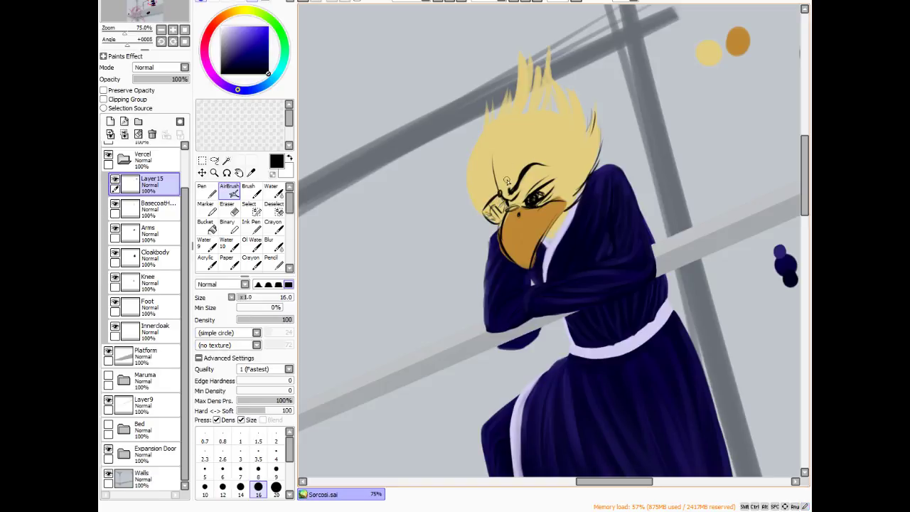
# - Sketch the forehead crease, head contour and spiky crest feathers in black with the size 16 AirBrush
pyautogui.moveTo(506, 186); pyautogui.dragTo(503, 192)
pyautogui.moveTo(506, 180); pyautogui.dragTo(527, 129)
pyautogui.moveTo(510, 165)
pyautogui.mouseDown()
pyautogui.moveTo(529, 128)
pyautogui.moveTo(524, 137)
pyautogui.moveTo(550, 120)
pyautogui.mouseUp()
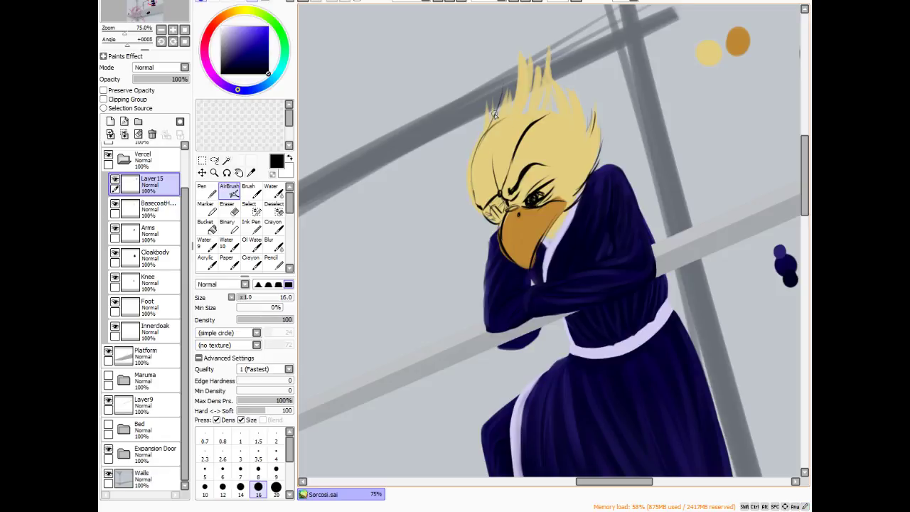
pyautogui.moveTo(492, 107)
pyautogui.mouseDown()
pyautogui.moveTo(503, 71)
pyautogui.moveTo(529, 96)
pyautogui.mouseUp()
pyautogui.moveTo(503, 49)
pyautogui.mouseDown()
pyautogui.moveTo(532, 113)
pyautogui.moveTo(543, 108)
pyautogui.moveTo(524, 117)
pyautogui.moveTo(557, 107)
pyautogui.mouseUp()
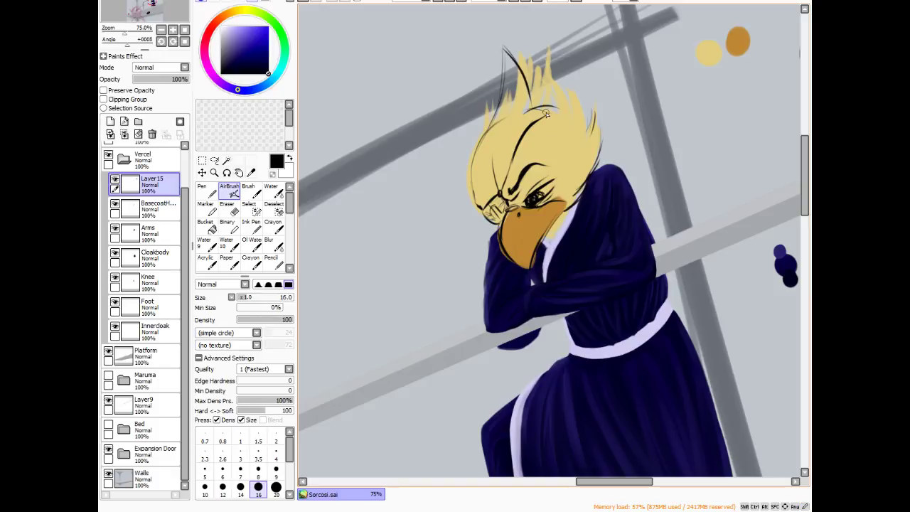
pyautogui.moveTo(537, 68)
pyautogui.mouseDown()
pyautogui.moveTo(556, 112)
pyautogui.moveTo(572, 119)
pyautogui.moveTo(553, 105)
pyautogui.moveTo(572, 121)
pyautogui.moveTo(563, 110)
pyautogui.moveTo(582, 108)
pyautogui.moveTo(580, 131)
pyautogui.moveTo(587, 105)
pyautogui.moveTo(593, 140)
pyautogui.moveTo(589, 109)
pyautogui.moveTo(599, 172)
pyautogui.mouseUp()
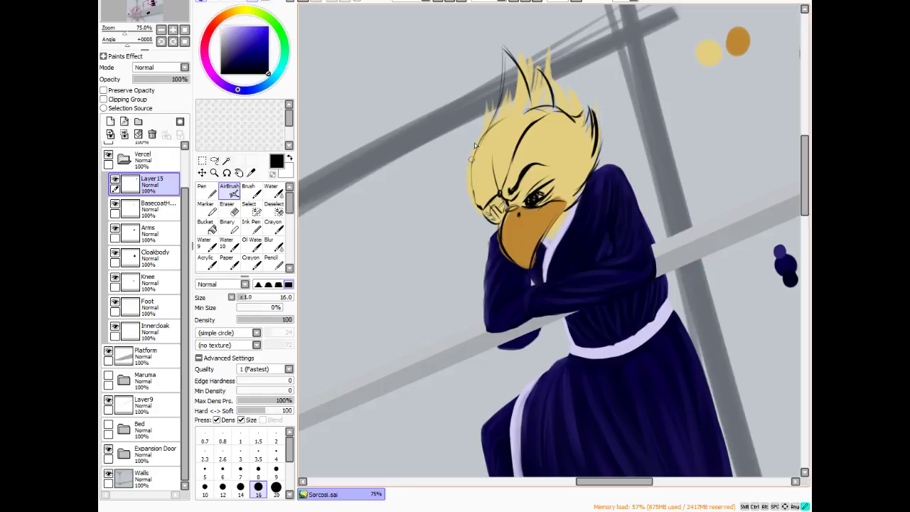
pyautogui.moveTo(473, 159); pyautogui.dragTo(477, 122)
# - Erase the near eye and redraw it larger under the brow, with a dark lid and pupil, using the black AirBrush
pyautogui.press('e')
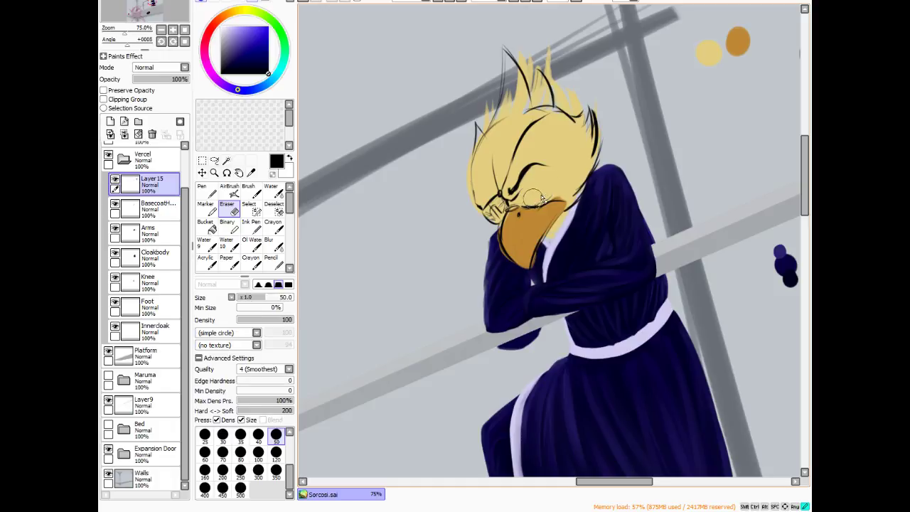
pyautogui.press('b')
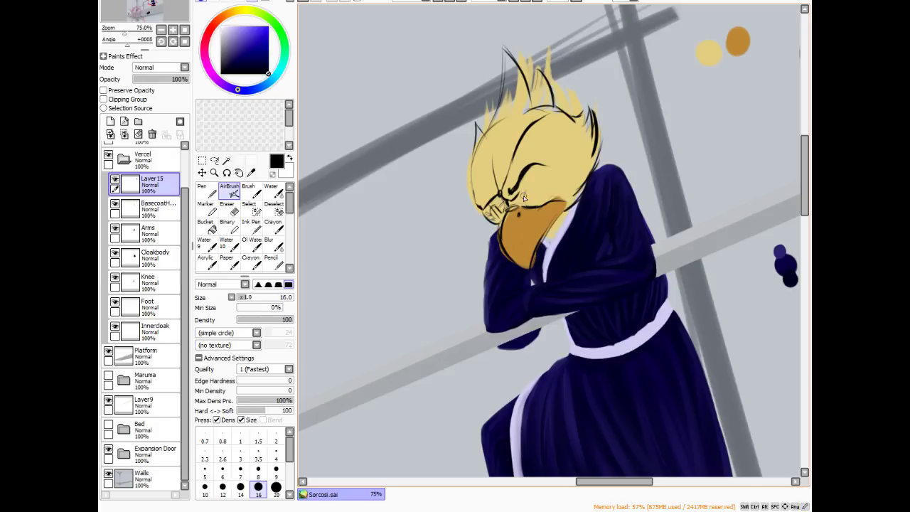
pyautogui.moveTo(536, 184)
pyautogui.mouseDown()
pyautogui.moveTo(556, 169)
pyautogui.moveTo(527, 191)
pyautogui.moveTo(547, 171)
pyautogui.moveTo(551, 182)
pyautogui.moveTo(551, 171)
pyautogui.moveTo(555, 192)
pyautogui.moveTo(553, 171)
pyautogui.moveTo(550, 197)
pyautogui.moveTo(536, 192)
pyautogui.moveTo(528, 207)
pyautogui.moveTo(549, 184)
pyautogui.moveTo(523, 206)
pyautogui.moveTo(575, 168)
pyautogui.moveTo(526, 195)
pyautogui.moveTo(562, 166)
pyautogui.moveTo(525, 197)
pyautogui.moveTo(552, 173)
pyautogui.mouseUp()
pyautogui.moveTo(531, 206)
pyautogui.mouseDown()
pyautogui.moveTo(532, 195)
pyautogui.moveTo(538, 204)
pyautogui.moveTo(544, 196)
pyautogui.mouseUp()
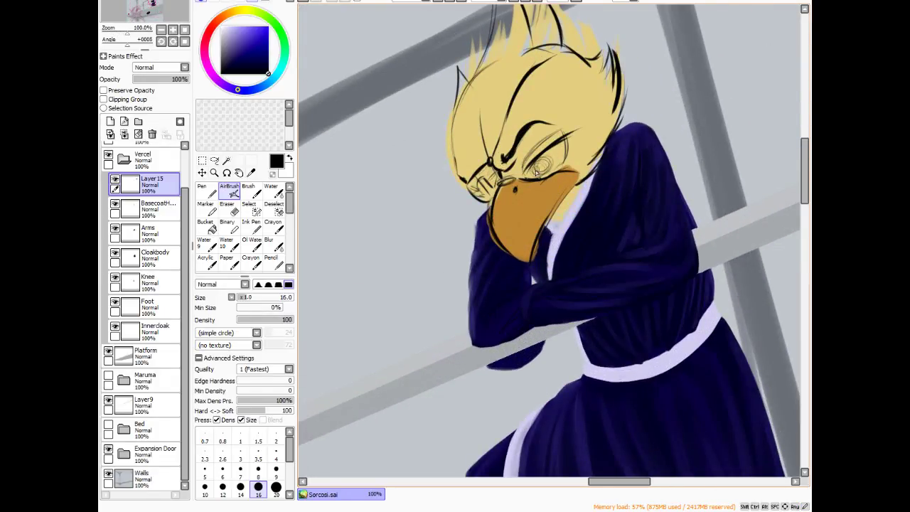
pyautogui.moveTo(537, 169)
pyautogui.mouseDown()
pyautogui.moveTo(568, 141)
pyautogui.moveTo(526, 179)
pyautogui.moveTo(578, 136)
pyautogui.moveTo(523, 175)
pyautogui.moveTo(584, 130)
pyautogui.moveTo(535, 167)
pyautogui.moveTo(560, 167)
pyautogui.moveTo(537, 171)
pyautogui.moveTo(565, 160)
pyautogui.moveTo(540, 174)
pyautogui.moveTo(566, 152)
pyautogui.moveTo(538, 171)
pyautogui.moveTo(572, 144)
pyautogui.moveTo(555, 179)
pyautogui.mouseUp()
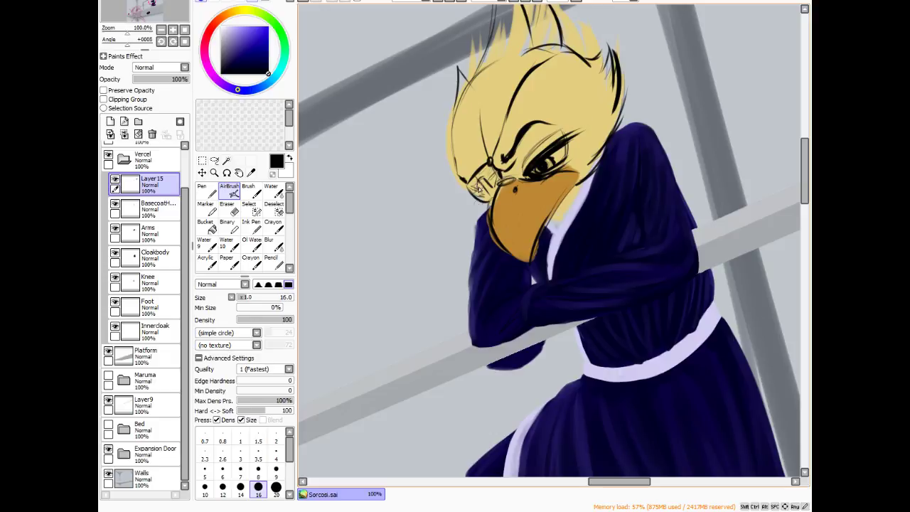
# - Fill the far eye area on Layer15 with solid black as a patch and save the drawing
pyautogui.moveTo(481, 183)
pyautogui.mouseDown()
pyautogui.moveTo(489, 198)
pyautogui.moveTo(487, 182)
pyautogui.moveTo(496, 186)
pyautogui.moveTo(491, 201)
pyautogui.moveTo(493, 191)
pyautogui.moveTo(487, 199)
pyautogui.moveTo(476, 194)
pyautogui.moveTo(484, 210)
pyautogui.mouseUp()
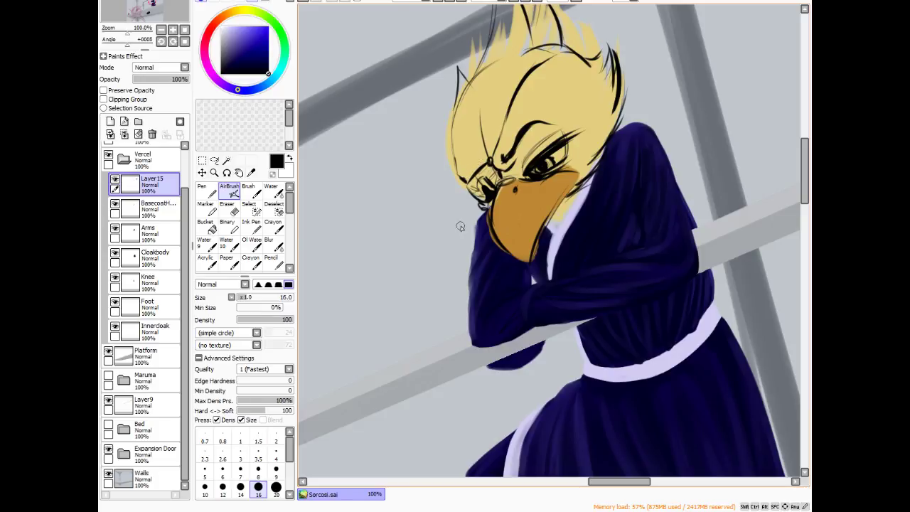
pyautogui.moveTo(474, 170)
pyautogui.mouseDown()
pyautogui.moveTo(506, 216)
pyautogui.moveTo(493, 267)
pyautogui.moveTo(494, 244)
pyautogui.moveTo(467, 185)
pyautogui.moveTo(490, 171)
pyautogui.moveTo(480, 195)
pyautogui.moveTo(497, 176)
pyautogui.mouseUp()
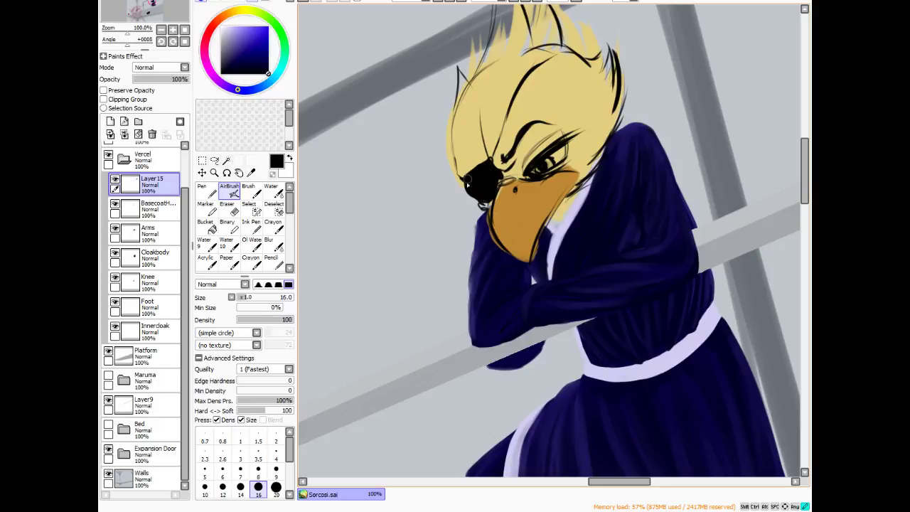
pyautogui.moveTo(470, 186)
pyautogui.mouseDown()
pyautogui.moveTo(475, 195)
pyautogui.moveTo(463, 162)
pyautogui.moveTo(475, 168)
pyautogui.mouseUp()
pyautogui.click(151, 208)
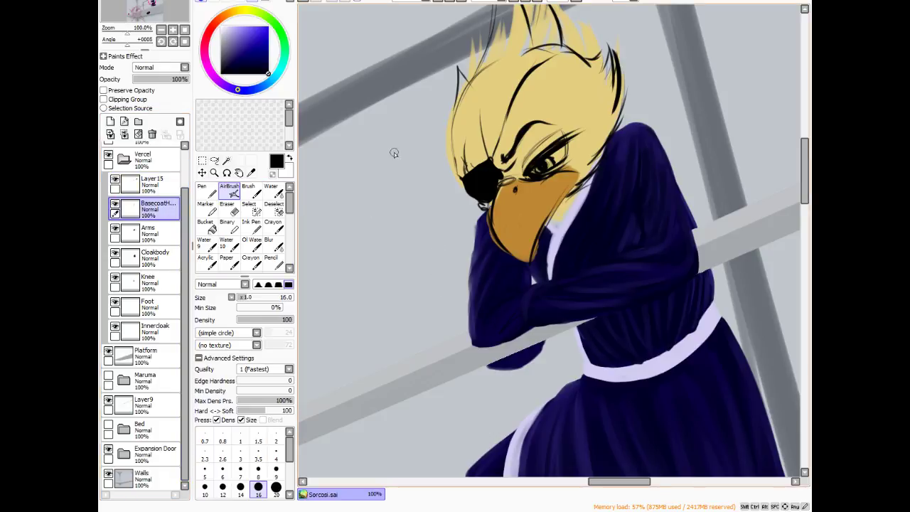
pyautogui.click(151, 184)
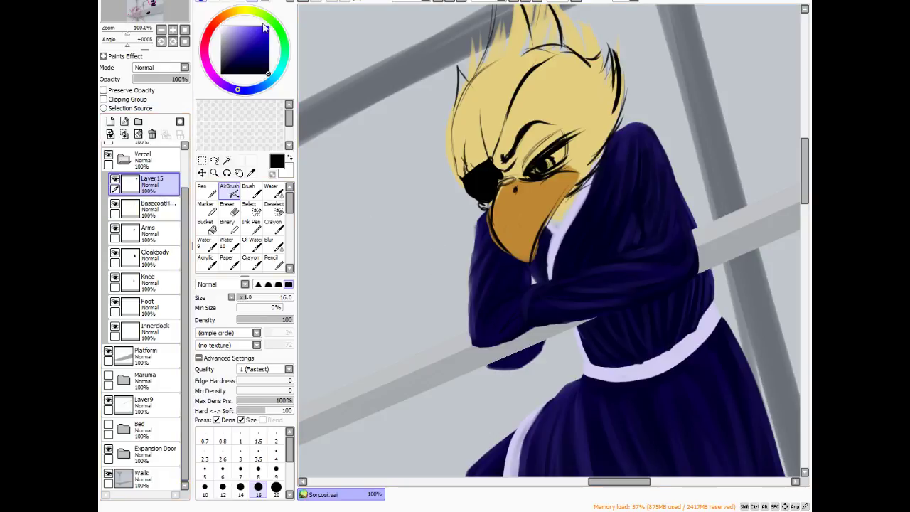
pyautogui.hotkey('ctrl', 's')
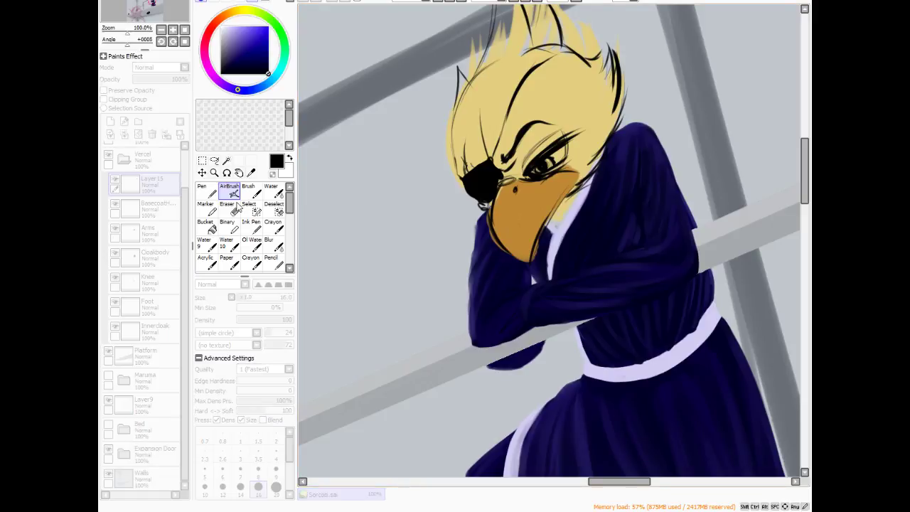
# - Fade the black head sketch on Layer15 with broad Eraser passes at size 500 and density 4
pyautogui.moveTo(242, 219); pyautogui.dragTo(277, 223)
pyautogui.click(274, 246)
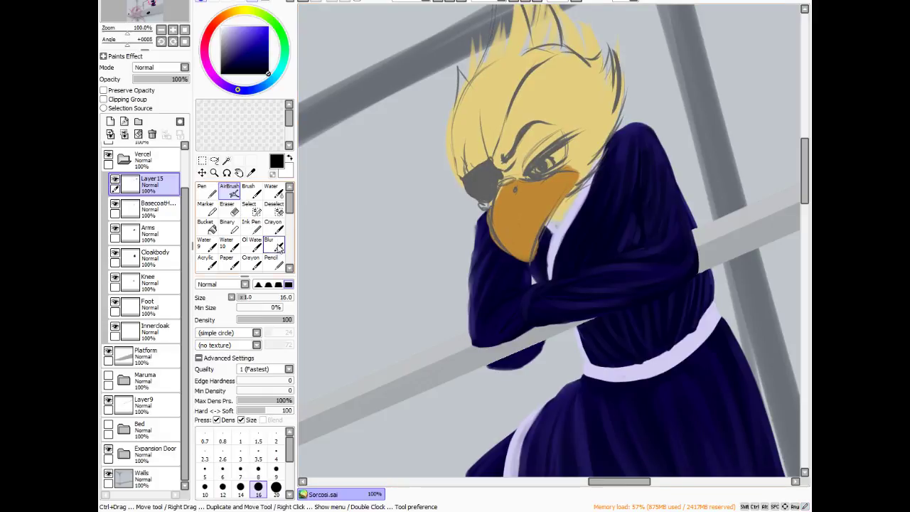
pyautogui.click(226, 206)
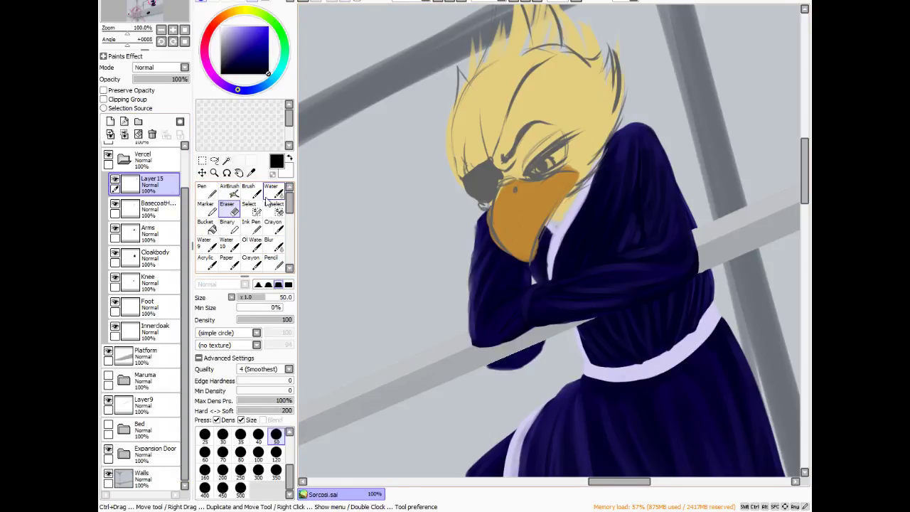
pyautogui.press(']')
pyautogui.press(']')
pyautogui.press(']')
pyautogui.press(']')
pyautogui.press(']')
pyautogui.press(']')
pyautogui.press(']')
pyautogui.press(']')
pyautogui.press(']')
pyautogui.press(']')
pyautogui.press(']')
pyautogui.press(']')
pyautogui.press(']')
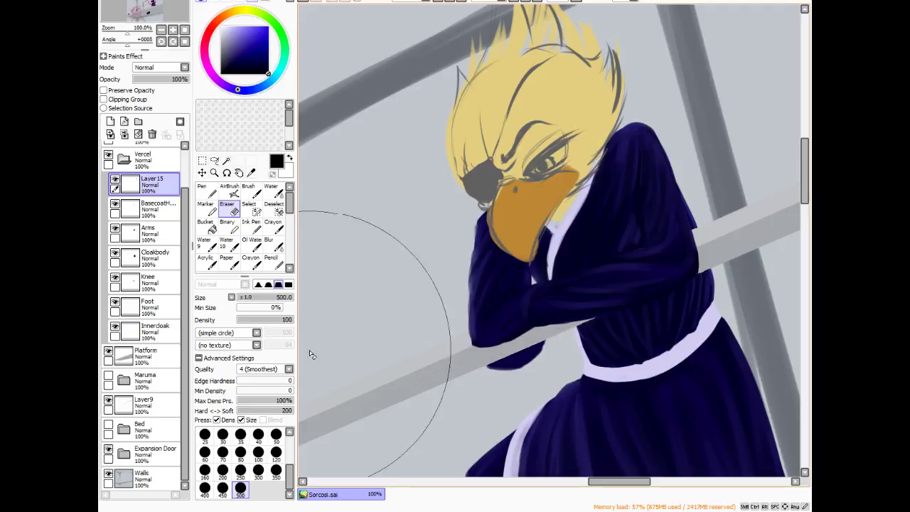
pyautogui.moveTo(257, 323); pyautogui.dragTo(246, 324)
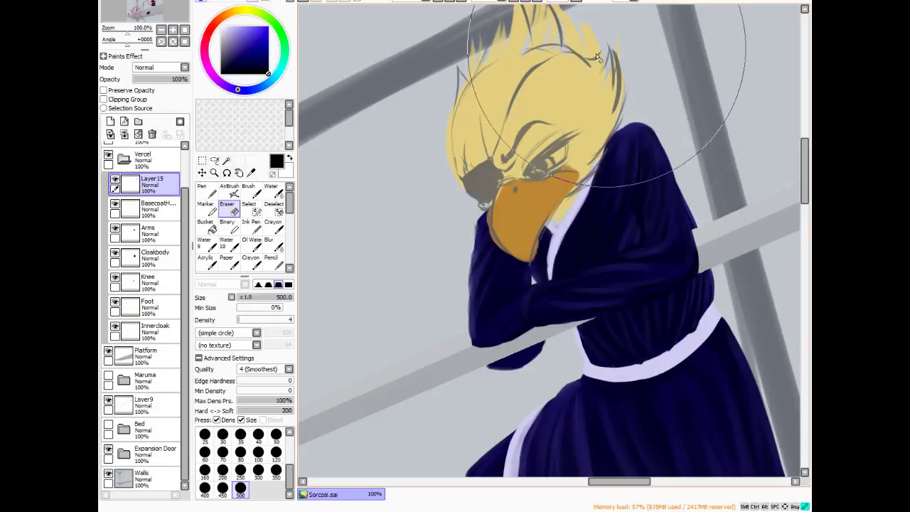
pyautogui.moveTo(510, 47)
pyautogui.mouseDown()
pyautogui.moveTo(553, 36)
pyautogui.moveTo(473, 114)
pyautogui.moveTo(538, 189)
pyautogui.moveTo(543, 88)
pyautogui.moveTo(483, 81)
pyautogui.moveTo(508, 295)
pyautogui.moveTo(416, 106)
pyautogui.moveTo(459, 217)
pyautogui.moveTo(507, 64)
pyautogui.moveTo(568, 183)
pyautogui.moveTo(609, 203)
pyautogui.mouseUp()
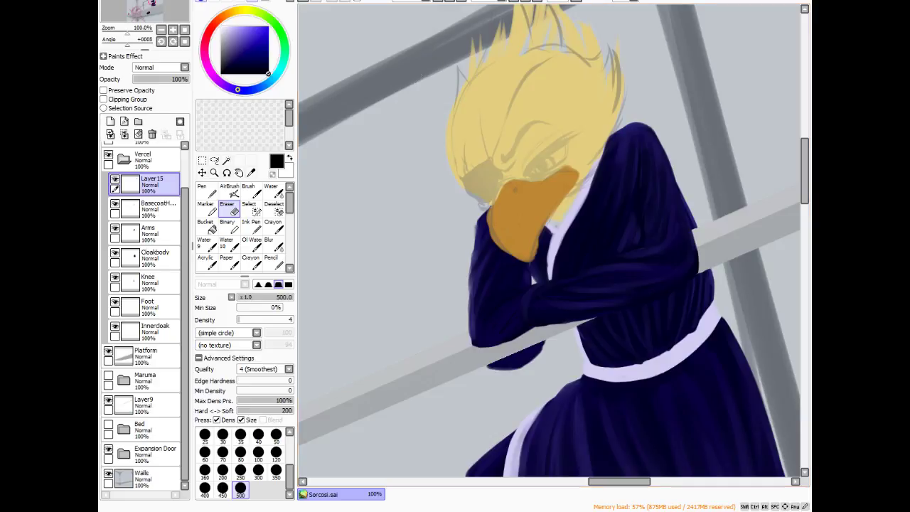
# - Save the drawing and undo the last Eraser passes over the head sketch
pyautogui.hotkey('ctrl', 's')
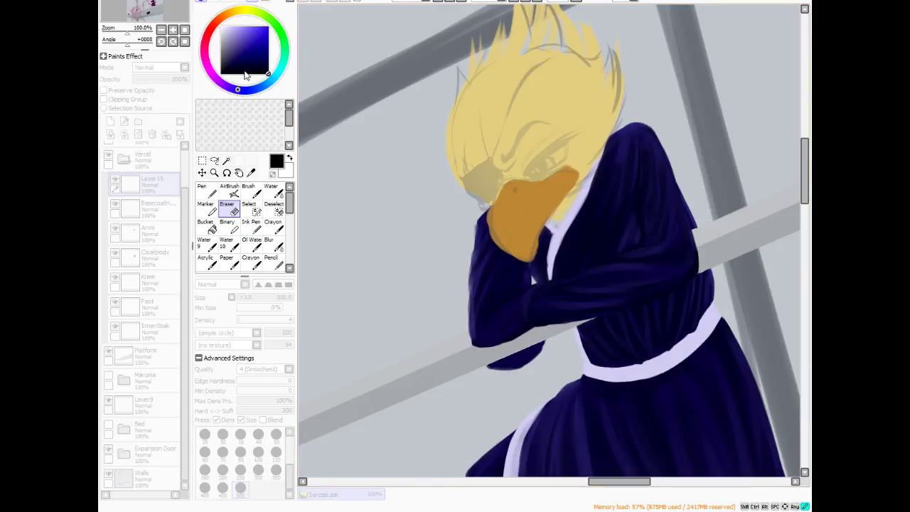
pyautogui.hotkey('ctrl', 'z')
pyautogui.hotkey('ctrl', 'z')
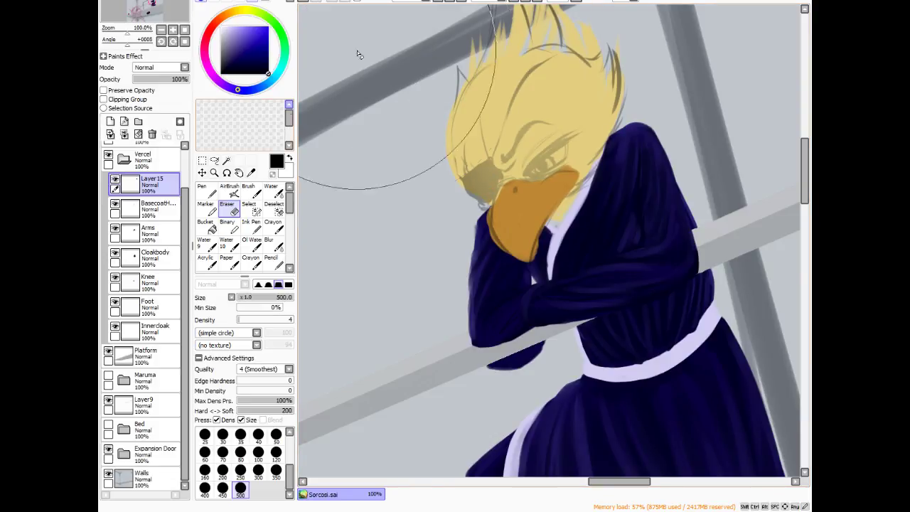
# - Reduce the Eraser to size 50 and make the BasecoatH... layer active for work on the head
pyautogui.press('[')
pyautogui.press('[')
pyautogui.press('[')
pyautogui.press('[')
pyautogui.press('[')
pyautogui.press('[')
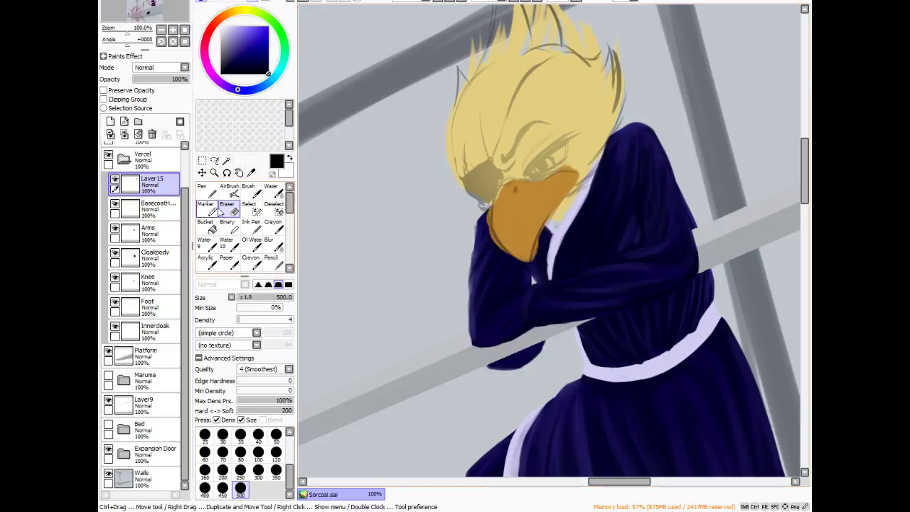
pyautogui.press('[')
pyautogui.press('[')
pyautogui.press('[')
pyautogui.press('[')
pyautogui.press('[')
pyautogui.press('[')
pyautogui.press('[')
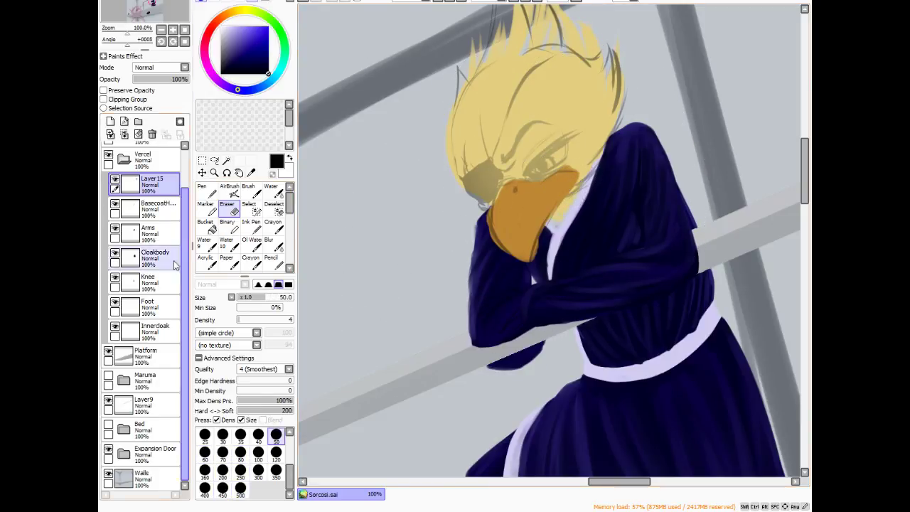
pyautogui.click(156, 208)
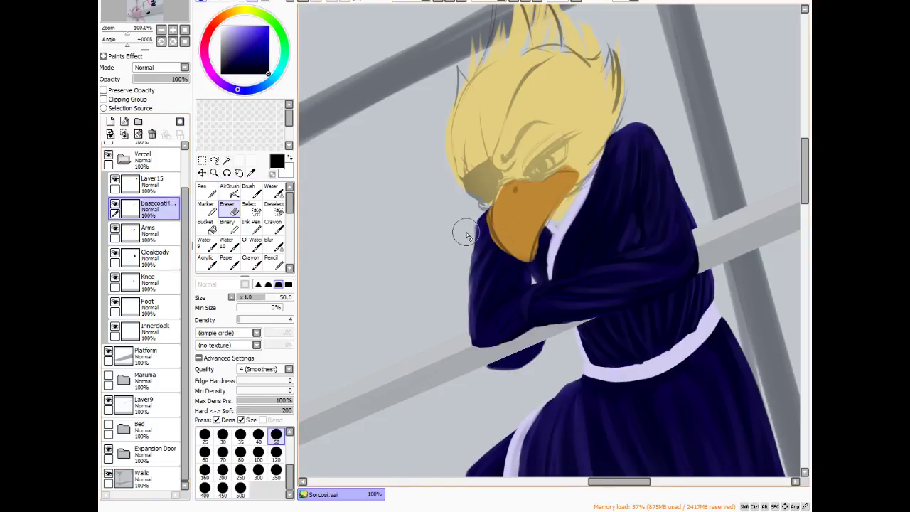
pyautogui.scroll(-6, 466, 236)
pyautogui.scroll(4, 560, 133)
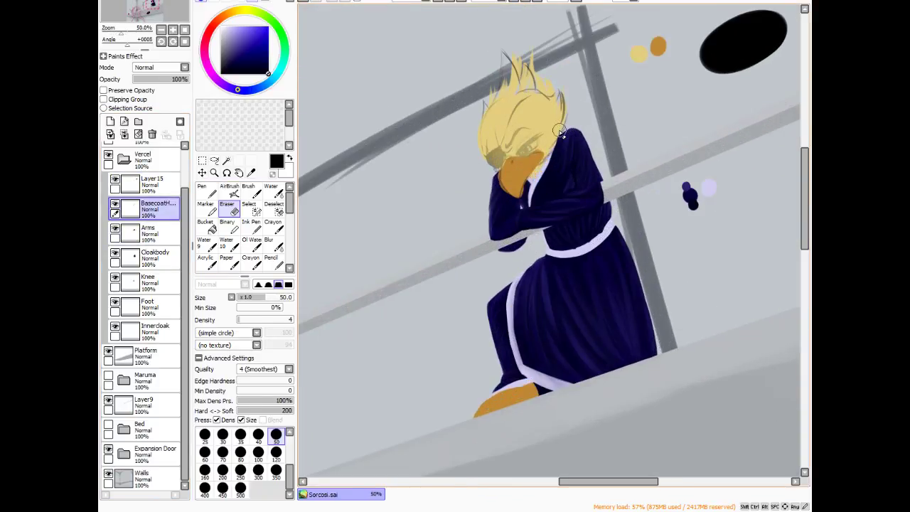
pyautogui.scroll(1, 431, 254)
pyautogui.scroll(1, 499, 162)
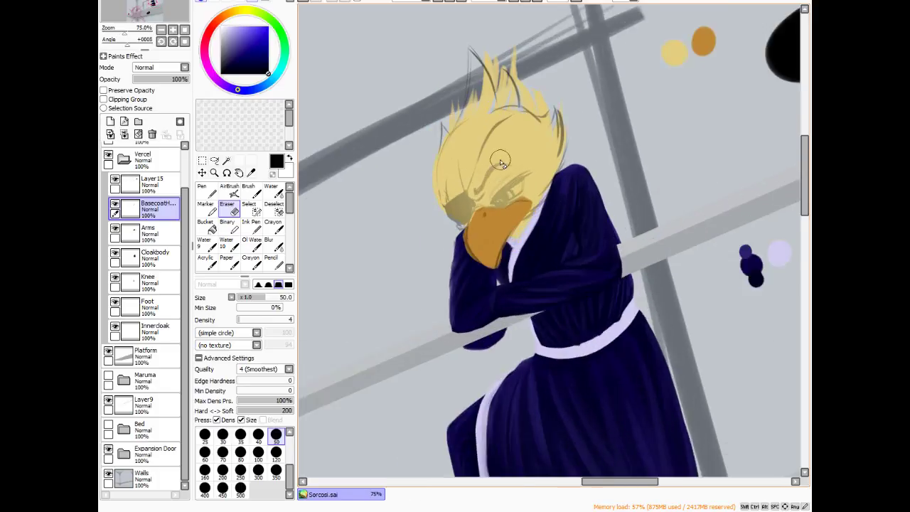
pyautogui.scroll(1, 499, 162)
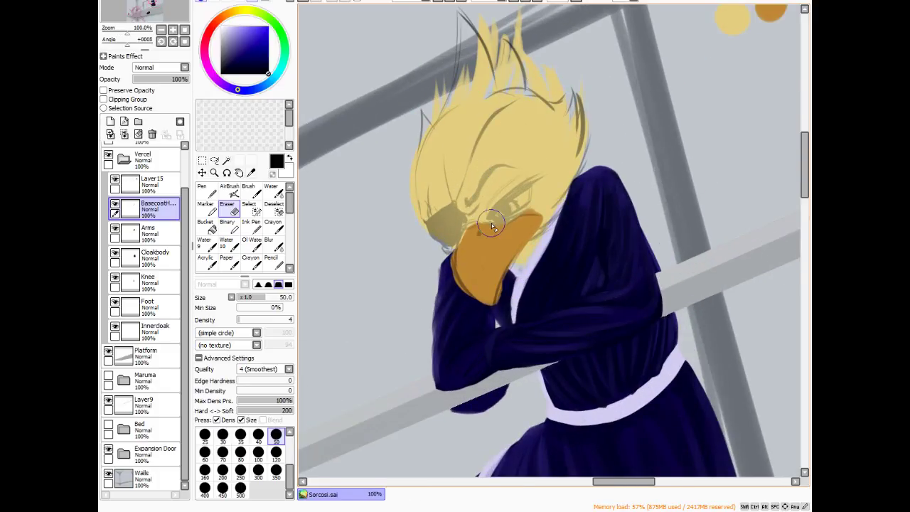
# - Set the Eraser to size 40 with density 100 for work on the head base layer
pyautogui.scroll(2, 494, 216)
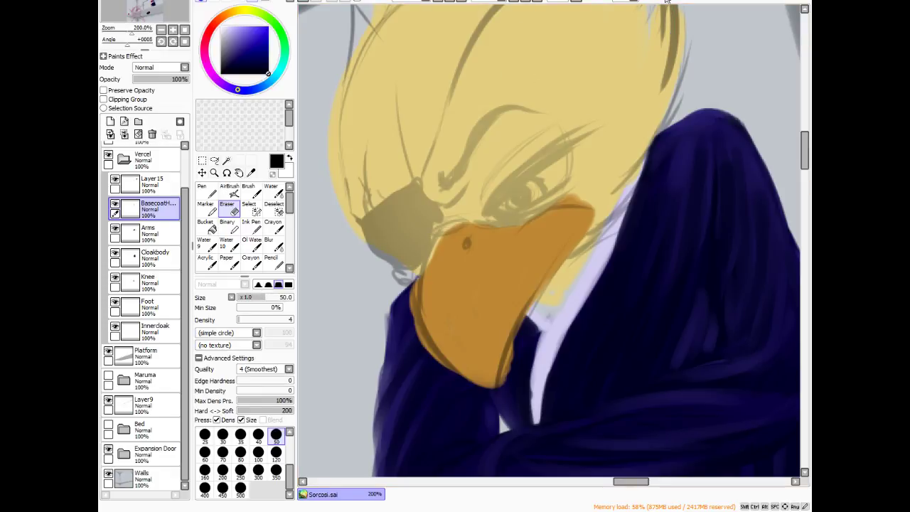
pyautogui.scroll(-1, 663, 99)
pyautogui.scroll(-1, 663, 100)
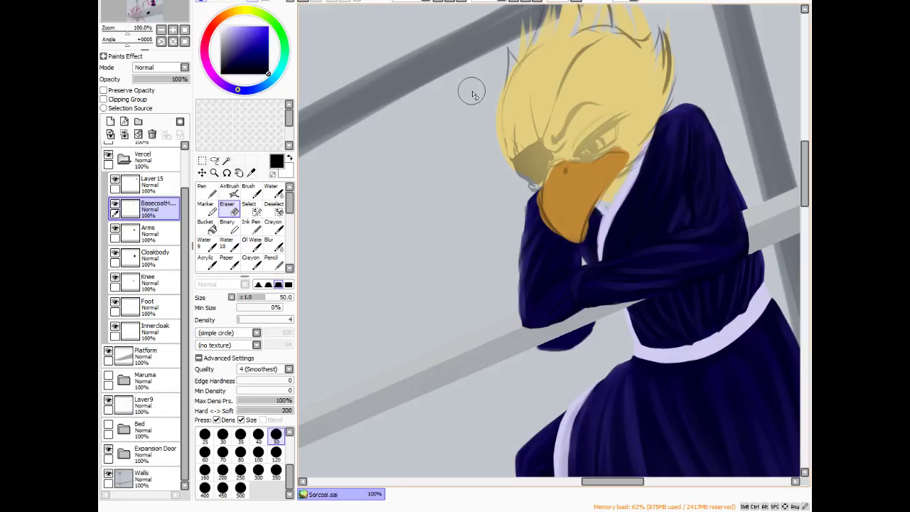
pyautogui.press('[')
pyautogui.click(291, 319)
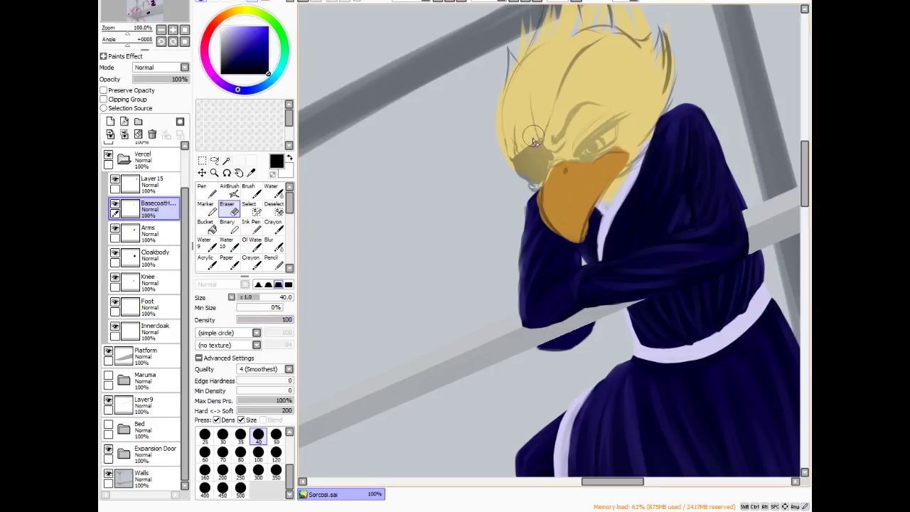
# - Mix a pale cream from the yellow head swatch and dab it with the AirBrush on the swatch's upper edge
pyautogui.moveTo(603, 483); pyautogui.dragTo(626, 486)
pyautogui.moveTo(804, 174); pyautogui.dragTo(804, 160)
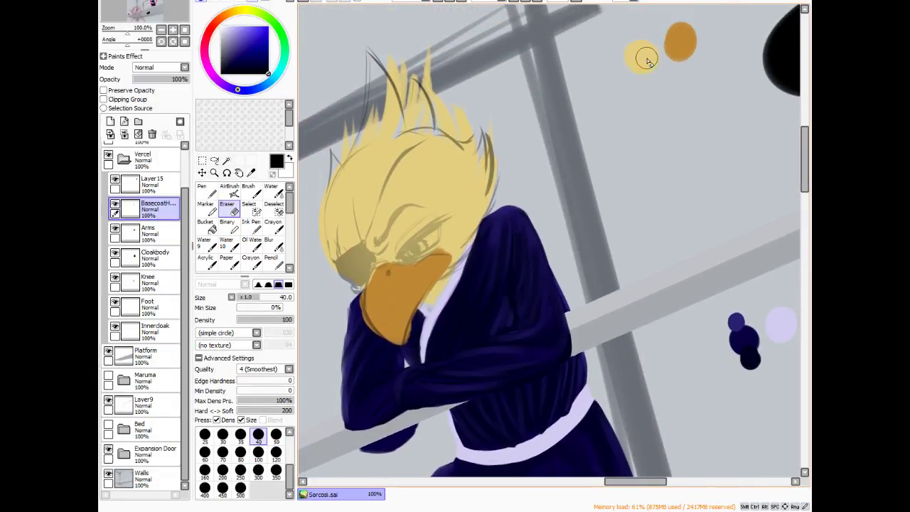
pyautogui.keyDown('alt'); pyautogui.click(642, 57); pyautogui.keyUp('alt')
pyautogui.moveTo(240, 29); pyautogui.dragTo(231, 28)
pyautogui.click(232, 192)
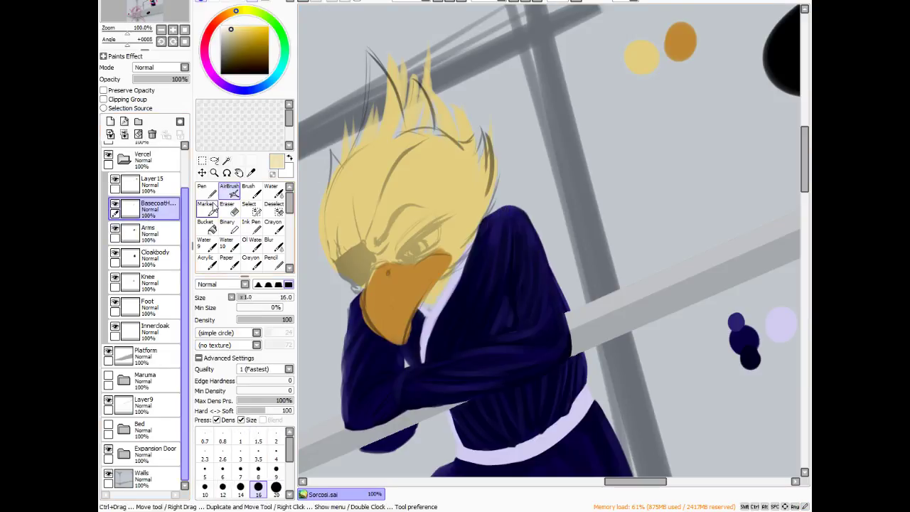
pyautogui.moveTo(631, 43); pyautogui.dragTo(634, 38)
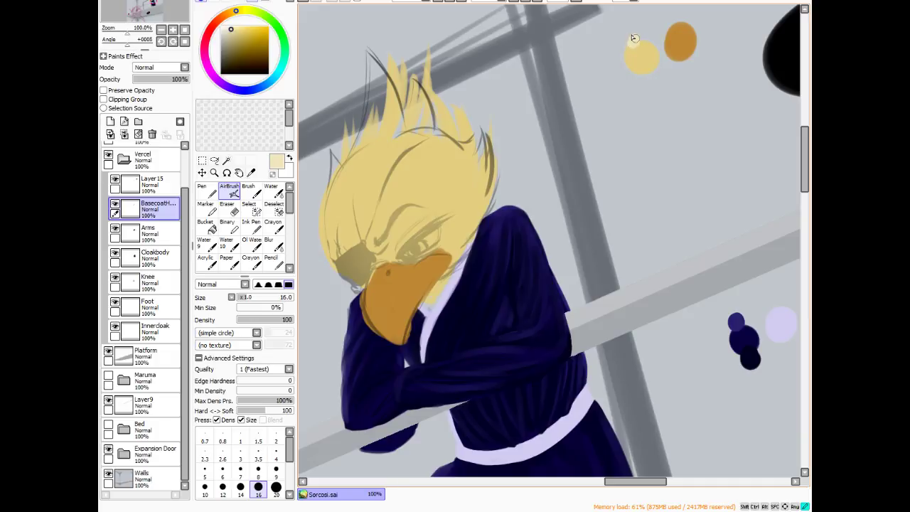
# - Mix a darker olive from the yellow head swatch and dab it with the AirBrush on the swatch's lower edge
pyautogui.keyDown('alt'); pyautogui.click(638, 66); pyautogui.keyUp('alt')
pyautogui.moveTo(239, 32); pyautogui.dragTo(244, 44)
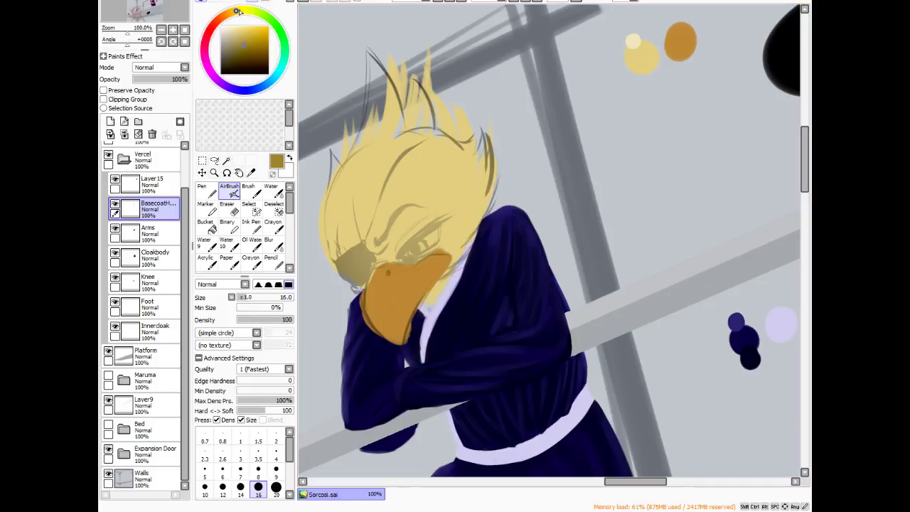
pyautogui.click(240, 11)
pyautogui.moveTo(240, 11); pyautogui.dragTo(242, 10)
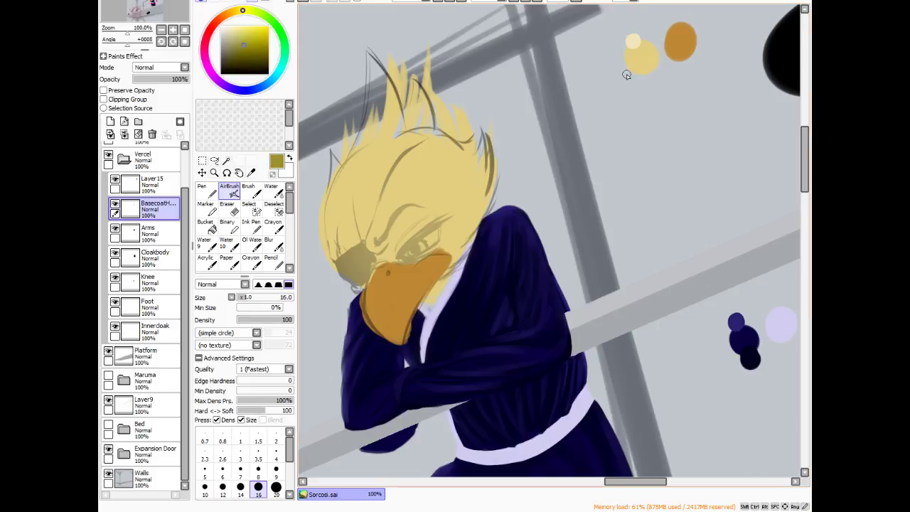
pyautogui.moveTo(649, 76); pyautogui.dragTo(648, 74)
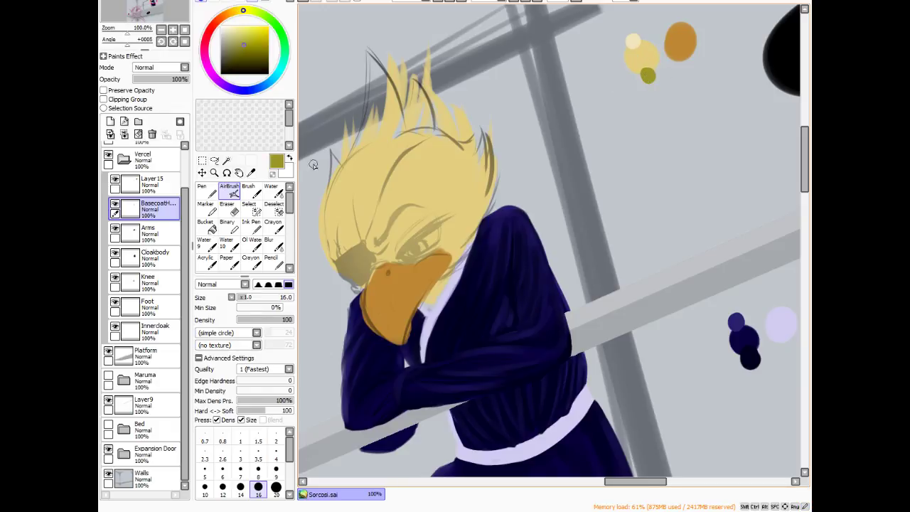
# - Mark a round selection over the near eye's iris with a single dab of the selection pen at size 50
pyautogui.click(249, 194)
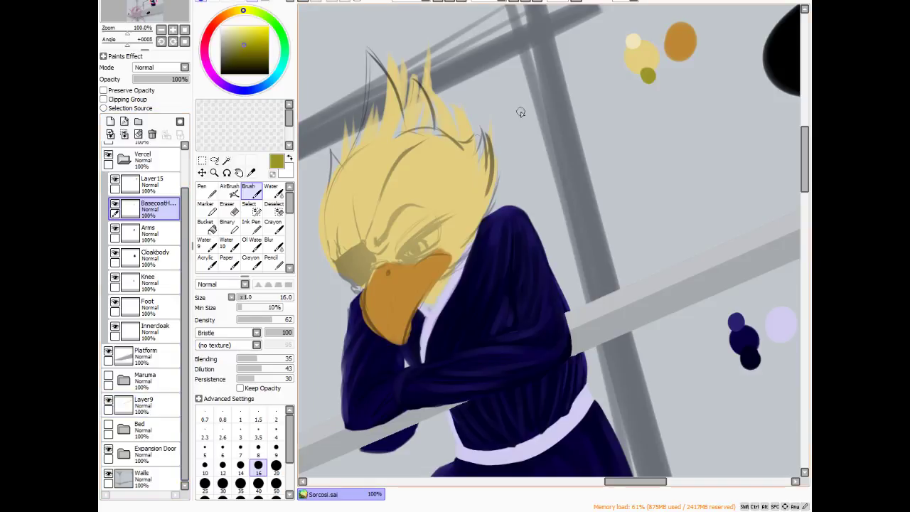
pyautogui.scroll(-1, 466, 236)
pyautogui.scroll(3, 466, 237)
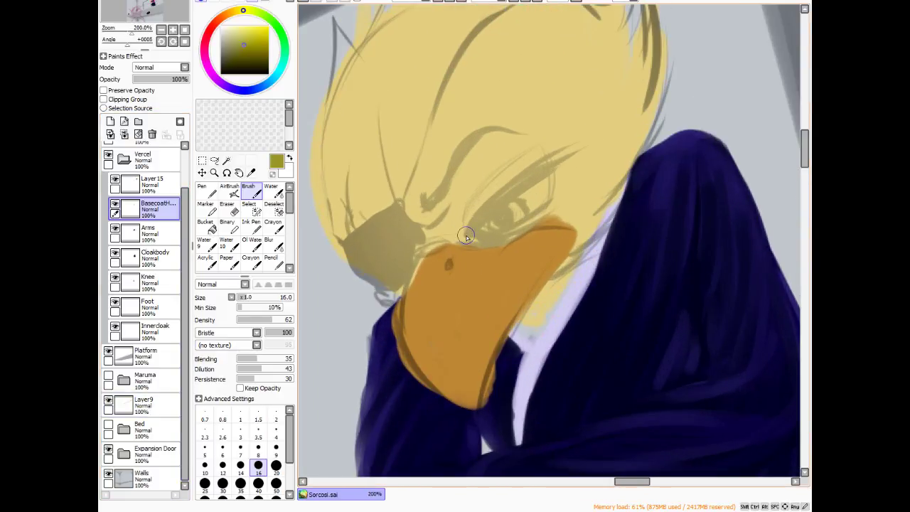
pyautogui.press('s')
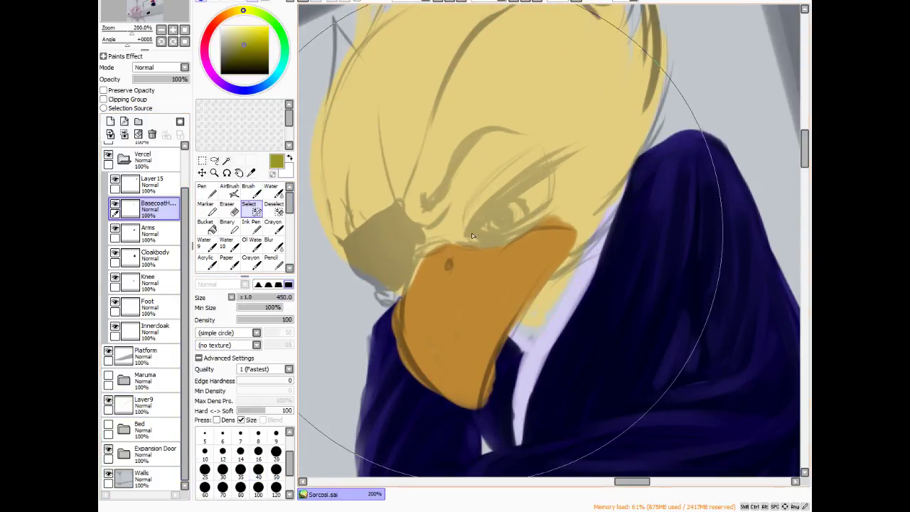
pyautogui.press('[')
pyautogui.press('[')
pyautogui.press('[')
pyautogui.press('[')
pyautogui.press('[')
pyautogui.press('[')
pyautogui.press('[')
pyautogui.press('[')
pyautogui.press('[')
pyautogui.press('[')
pyautogui.press('[')
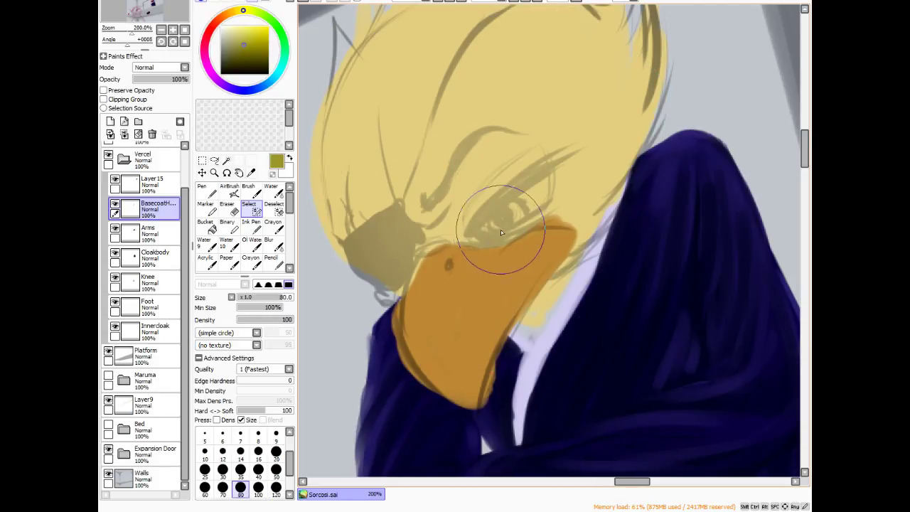
pyautogui.press('[')
pyautogui.press('[')
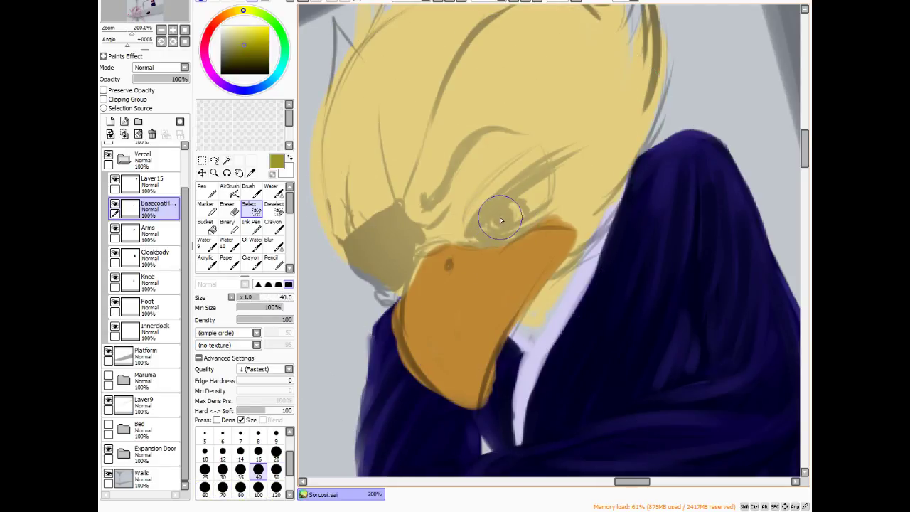
pyautogui.press(']')
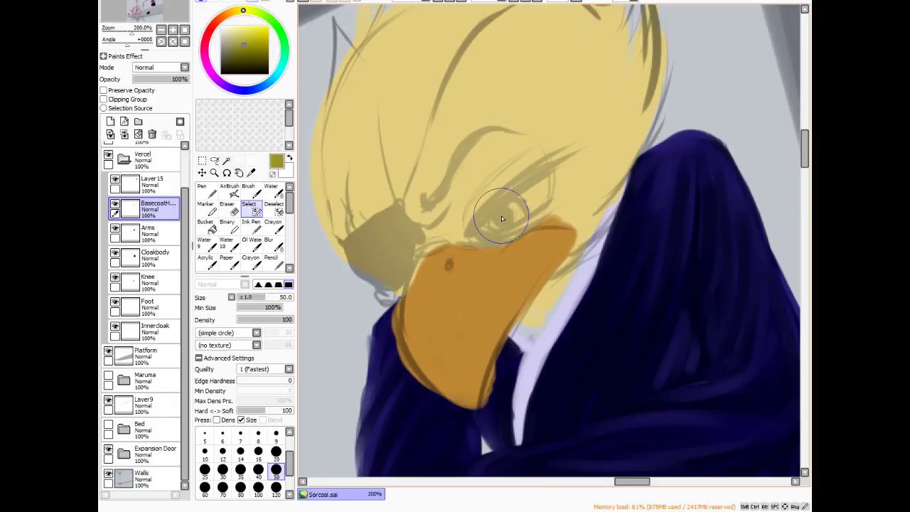
pyautogui.click(502, 218)
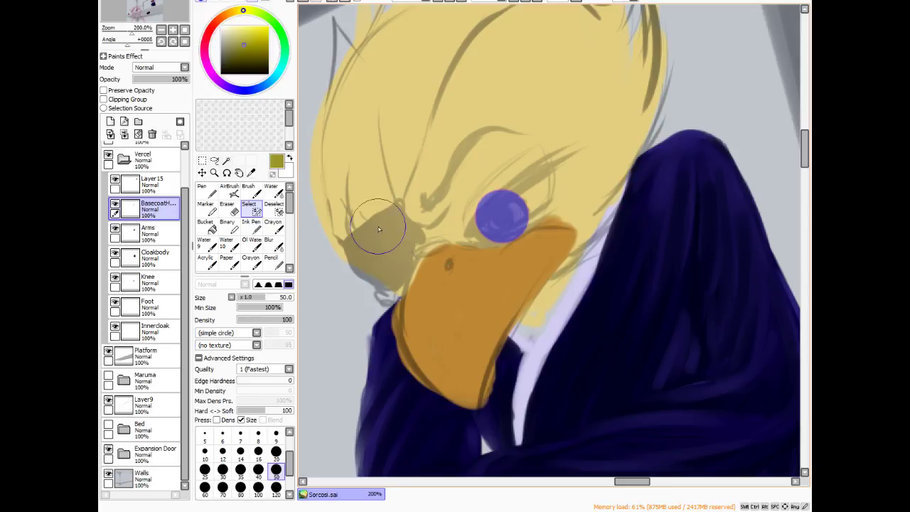
# - Add a layer above the head base layer and fill the round iris selection with medium green using the AirBrush
pyautogui.click(229, 189)
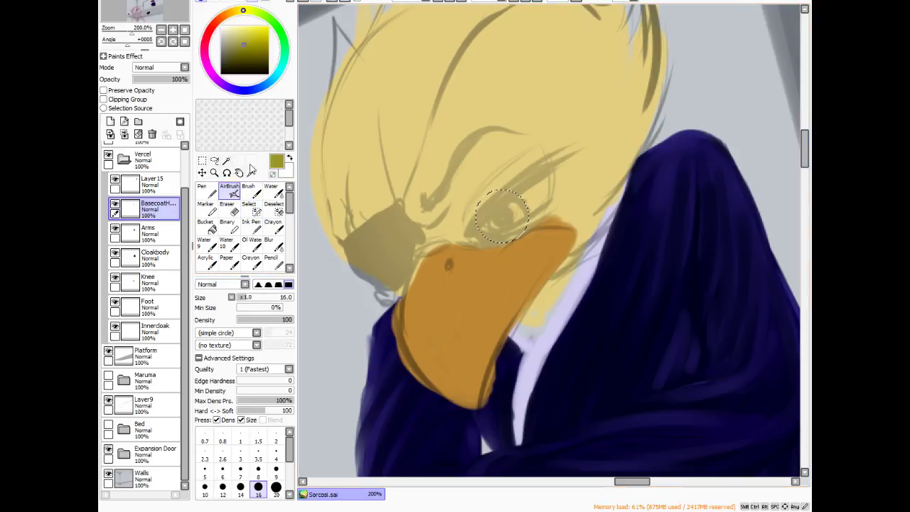
pyautogui.click(111, 122)
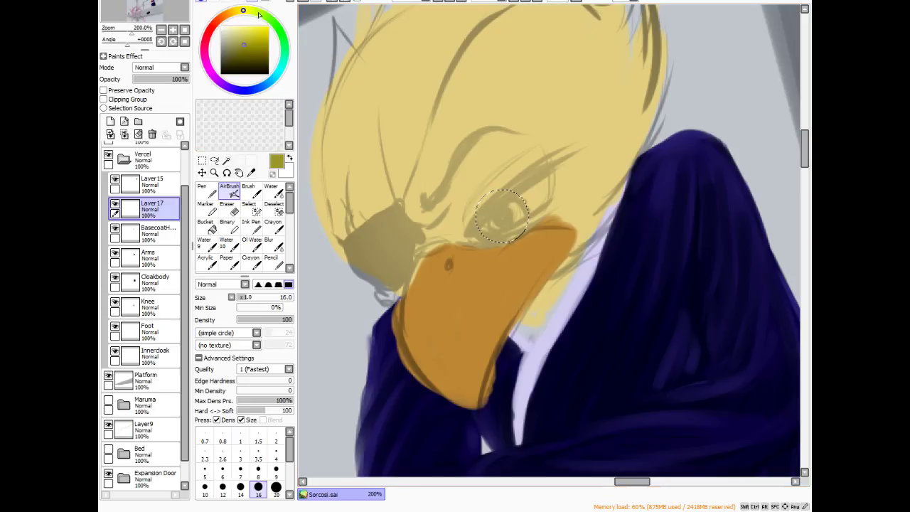
pyautogui.moveTo(250, 17)
pyautogui.mouseDown()
pyautogui.moveTo(267, 19)
pyautogui.moveTo(252, 46)
pyautogui.mouseUp()
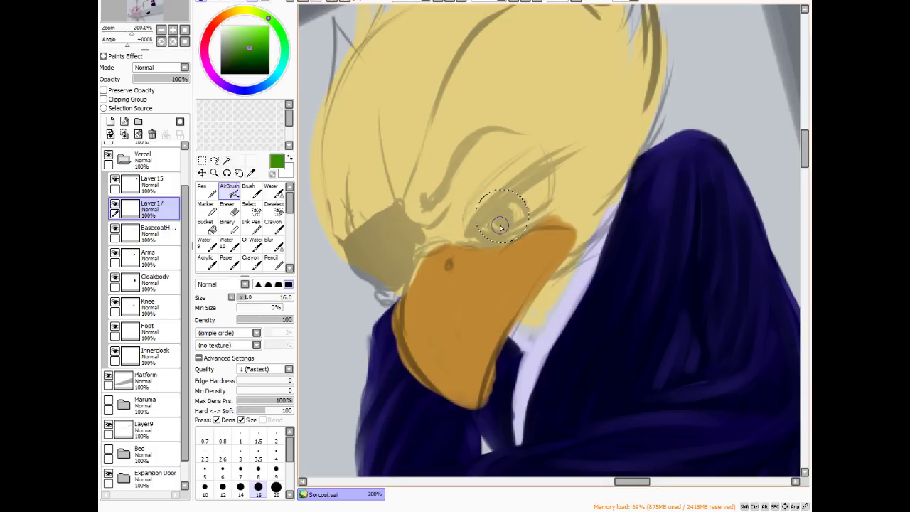
pyautogui.moveTo(490, 225); pyautogui.dragTo(496, 205)
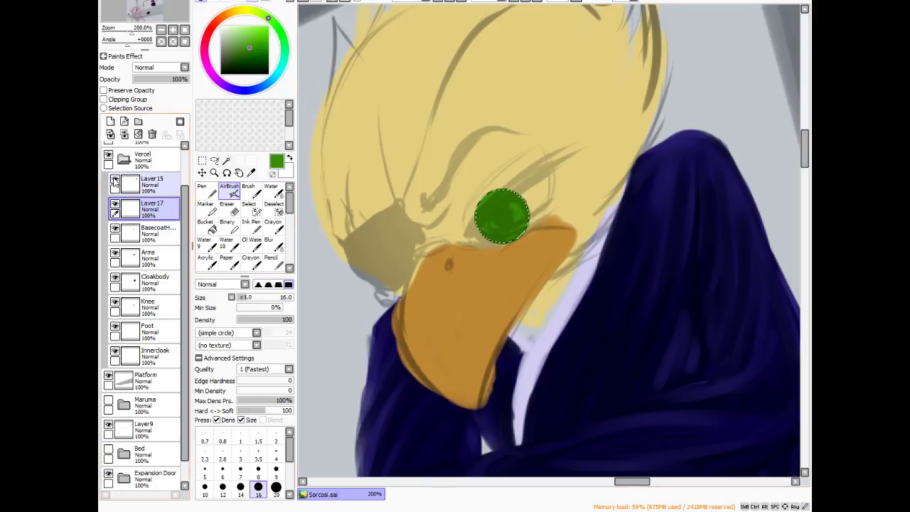
# - Hide the Layer15 sketch and paint a very dark green pupil at the iris's centre with the AirBrush
pyautogui.click(115, 181)
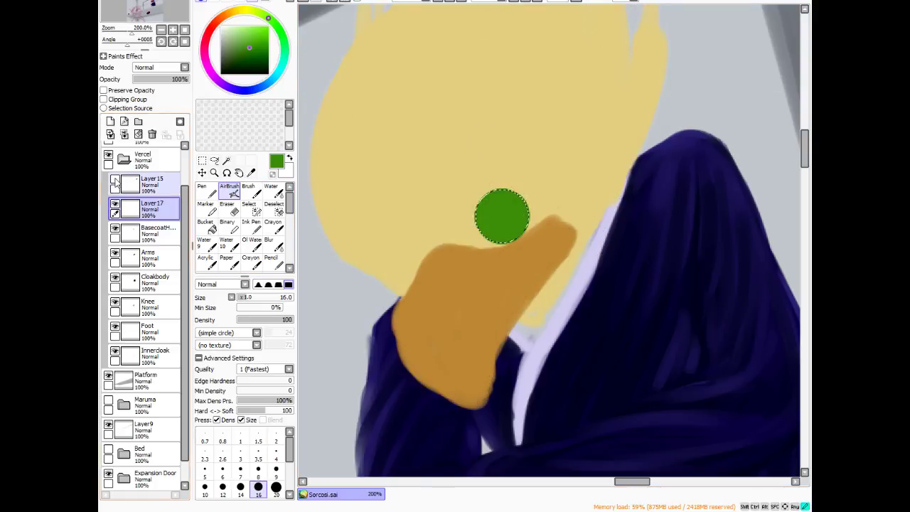
pyautogui.click(254, 61)
pyautogui.click(257, 66)
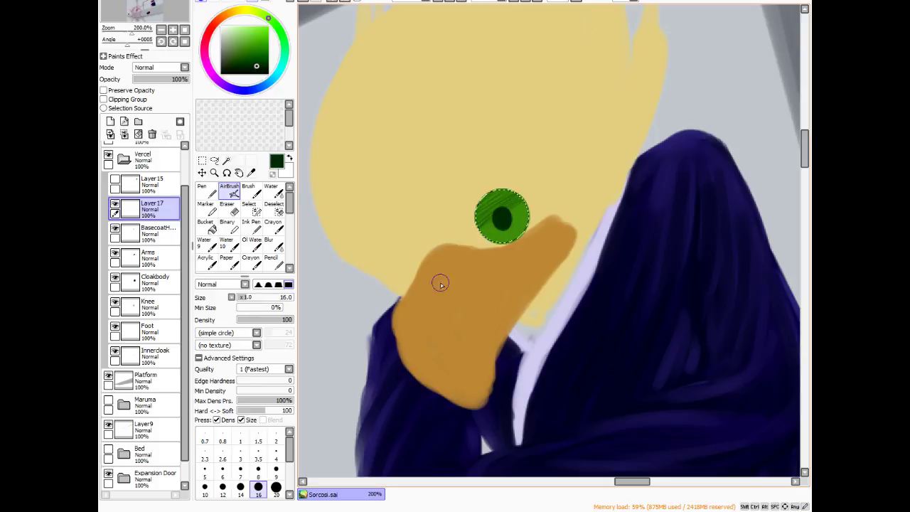
# - Shade the upper part and sides of the iris in very dark green with the Brush at size 16
pyautogui.press('b')
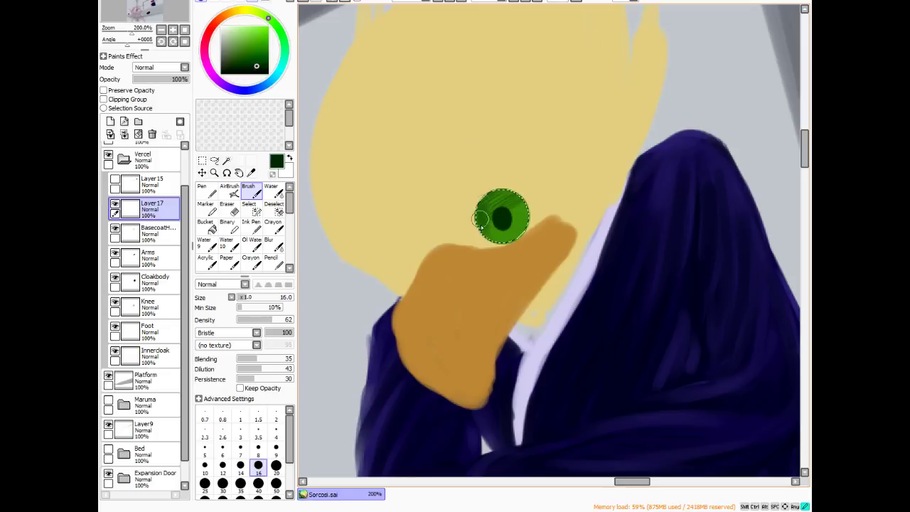
pyautogui.moveTo(481, 219)
pyautogui.mouseDown()
pyautogui.moveTo(514, 186)
pyautogui.moveTo(487, 201)
pyautogui.moveTo(529, 197)
pyautogui.moveTo(496, 194)
pyautogui.moveTo(527, 214)
pyautogui.mouseUp()
pyautogui.moveTo(518, 198); pyautogui.dragTo(526, 207)
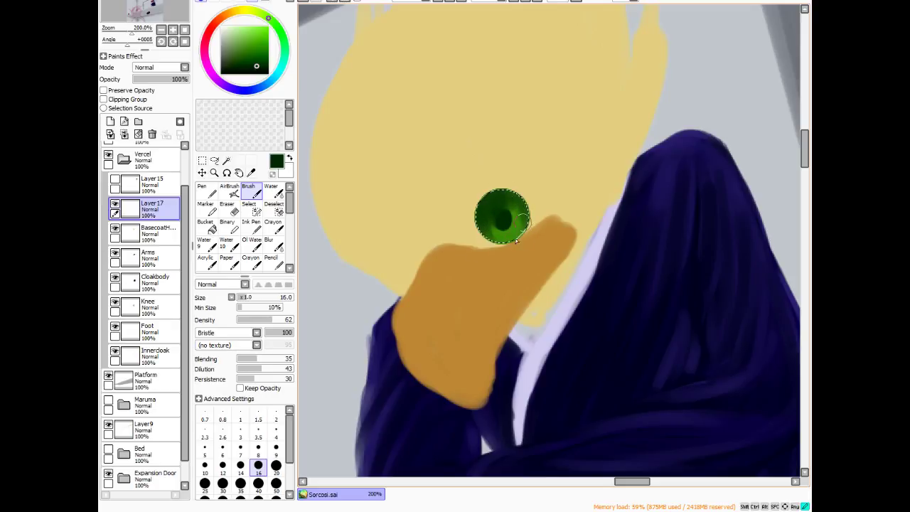
# - Sample the iris's medium green and brush it around the pupil's lower right side at size 12
pyautogui.keyDown('alt'); pyautogui.click(501, 231); pyautogui.keyUp('alt')
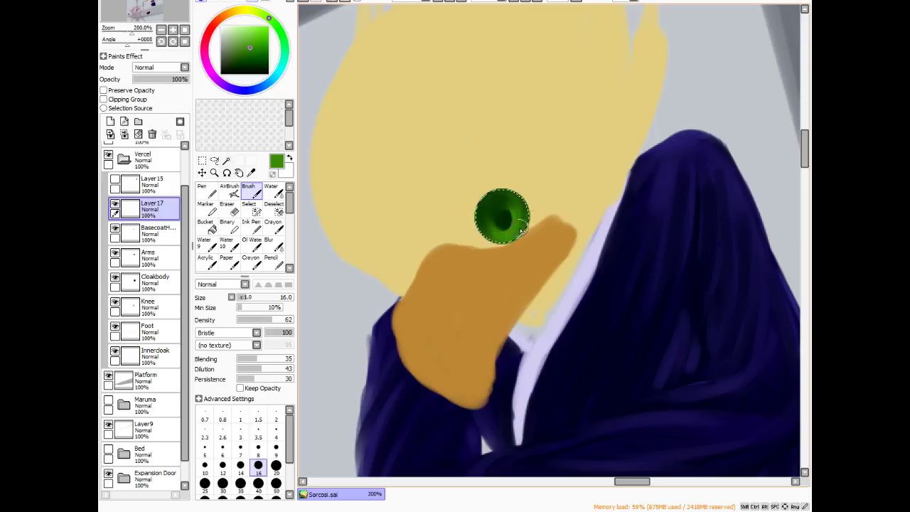
pyautogui.scroll(1, 507, 223)
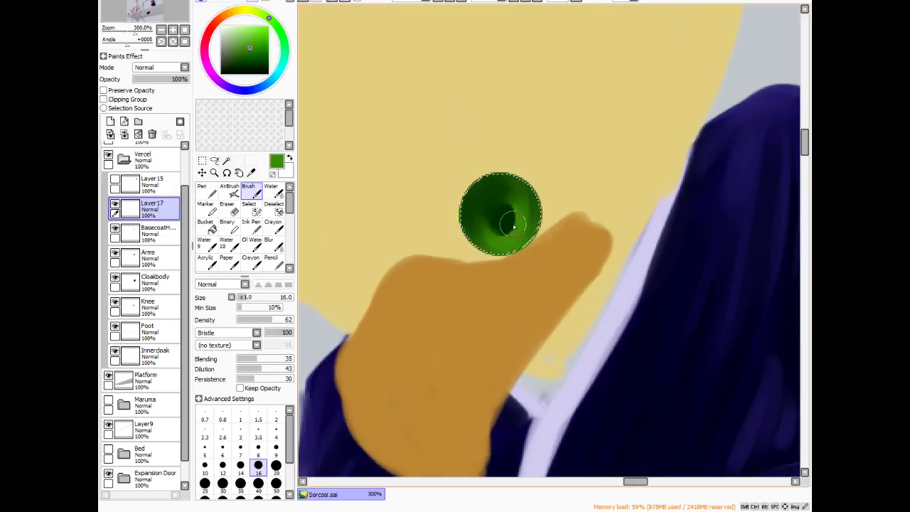
pyautogui.press('[')
pyautogui.press('[')
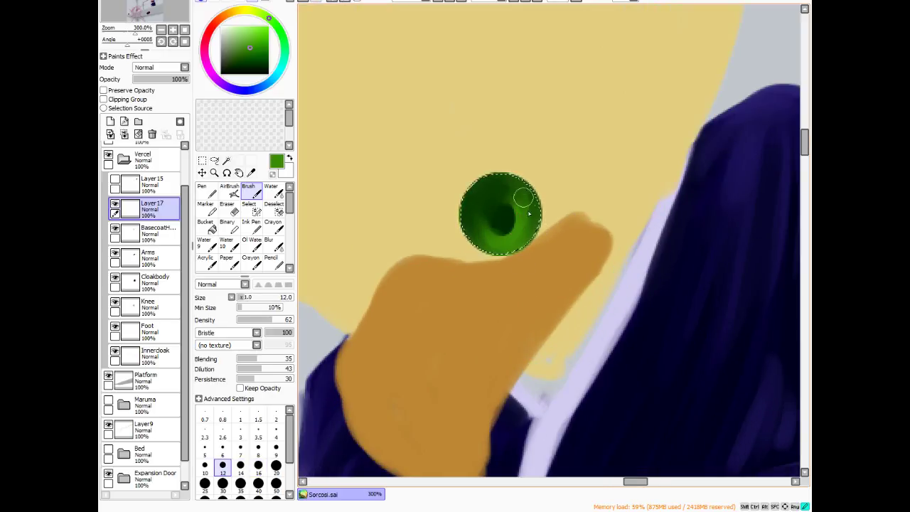
pyautogui.moveTo(521, 194)
pyautogui.mouseDown()
pyautogui.moveTo(514, 245)
pyautogui.moveTo(523, 205)
pyautogui.moveTo(523, 218)
pyautogui.moveTo(507, 200)
pyautogui.moveTo(524, 242)
pyautogui.moveTo(494, 245)
pyautogui.mouseUp()
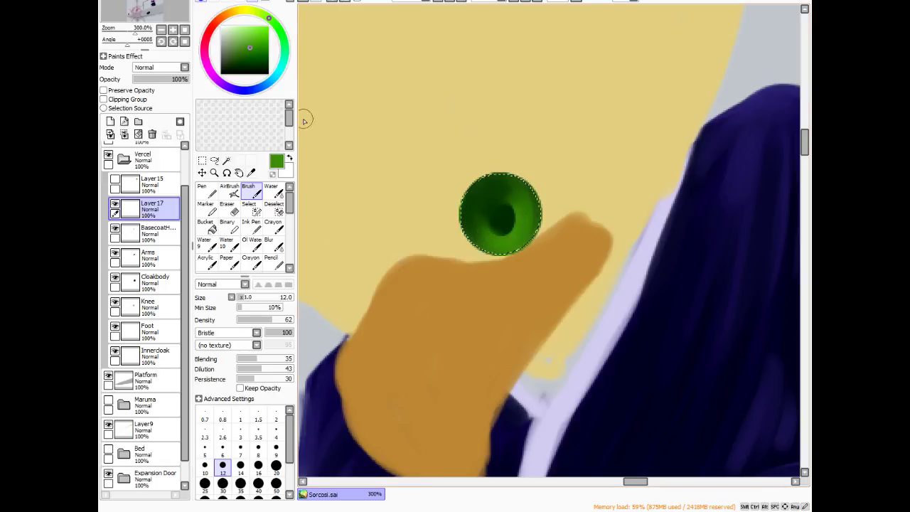
# - Paint a brighter green curved highlight around the pupil with the AirBrush at size 16, turning the canvas upside down for the stroke
pyautogui.click(252, 37)
pyautogui.click(229, 190)
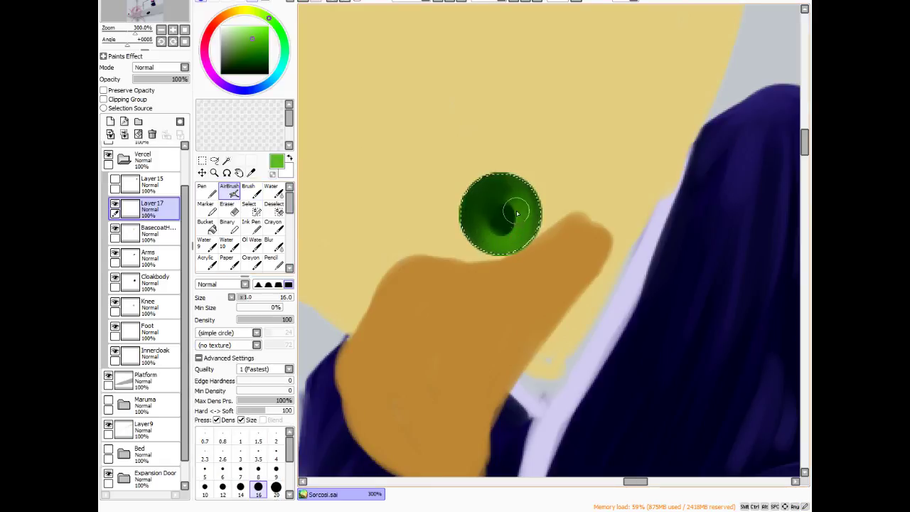
pyautogui.moveTo(495, 242)
pyautogui.mouseDown()
pyautogui.moveTo(484, 238)
pyautogui.moveTo(511, 240)
pyautogui.moveTo(520, 207)
pyautogui.moveTo(519, 221)
pyautogui.mouseUp()
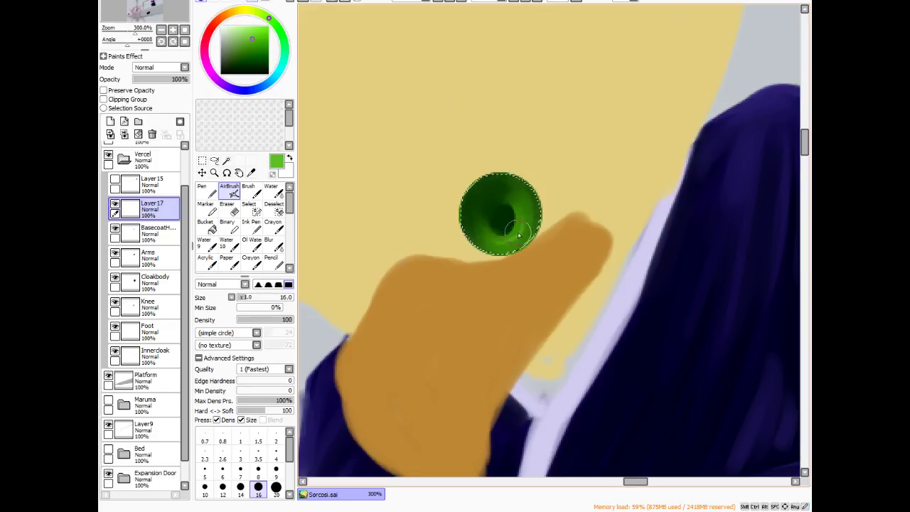
pyautogui.click(226, 173)
pyautogui.moveTo(341, 312); pyautogui.dragTo(530, 190)
pyautogui.click(229, 191)
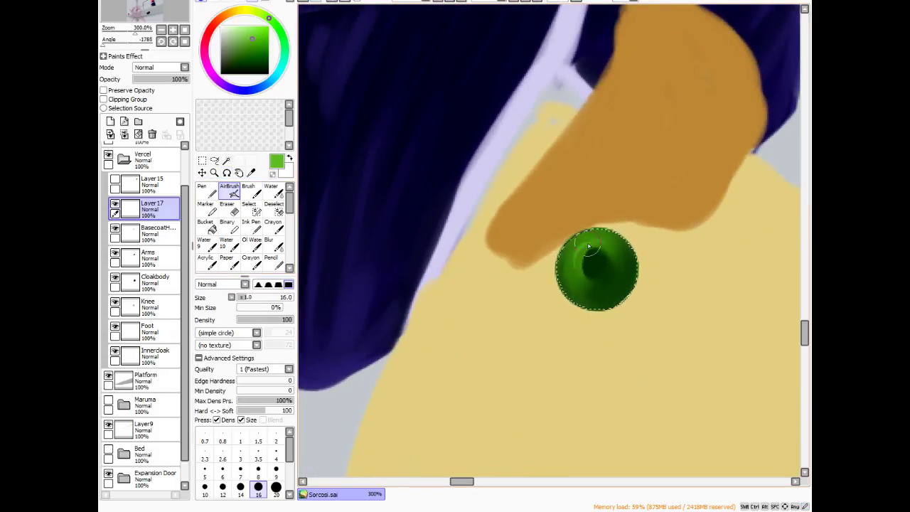
pyautogui.moveTo(590, 243)
pyautogui.mouseDown()
pyautogui.moveTo(570, 249)
pyautogui.moveTo(587, 253)
pyautogui.moveTo(577, 258)
pyautogui.moveTo(579, 247)
pyautogui.moveTo(575, 281)
pyautogui.moveTo(583, 252)
pyautogui.moveTo(605, 264)
pyautogui.mouseUp()
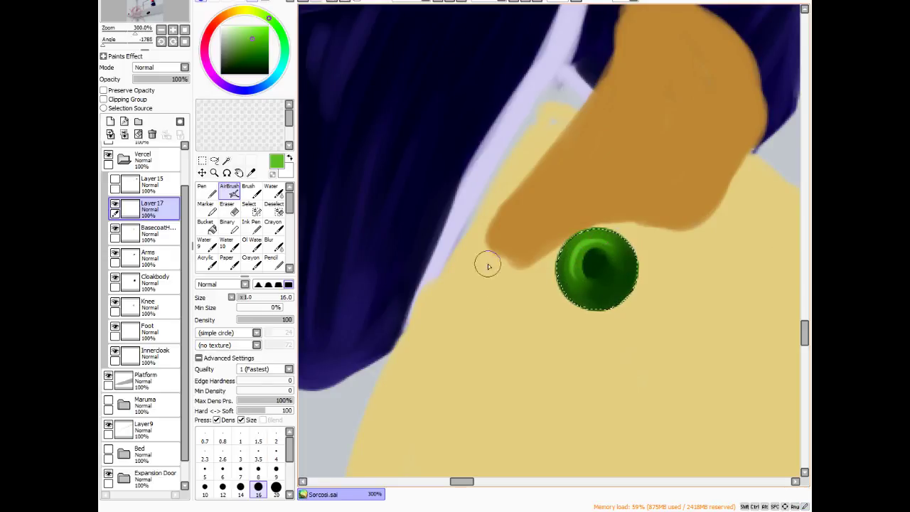
# - Soften the iris highlight and pupil edge with the Blur tool at size 9
pyautogui.click(270, 243)
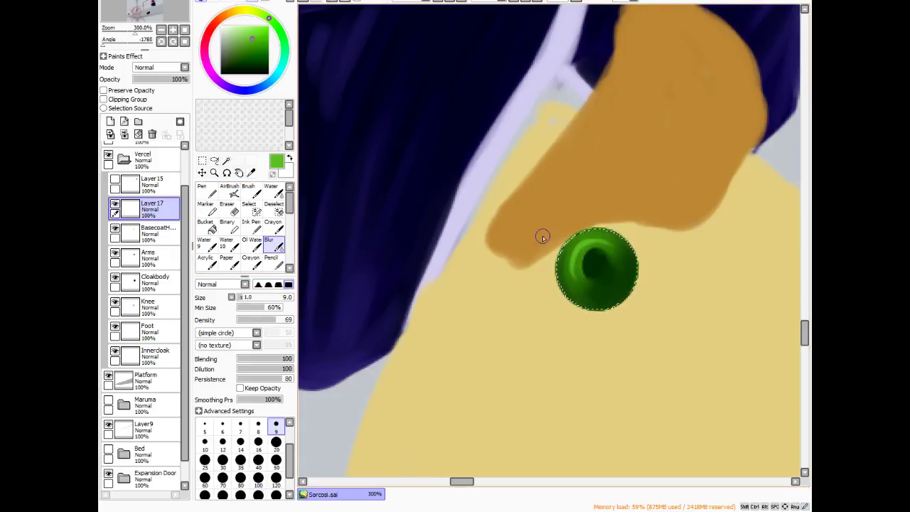
pyautogui.moveTo(570, 267)
pyautogui.mouseDown()
pyautogui.moveTo(579, 290)
pyautogui.moveTo(567, 259)
pyautogui.moveTo(575, 245)
pyautogui.moveTo(569, 282)
pyautogui.moveTo(564, 263)
pyautogui.moveTo(594, 302)
pyautogui.moveTo(595, 273)
pyautogui.mouseUp()
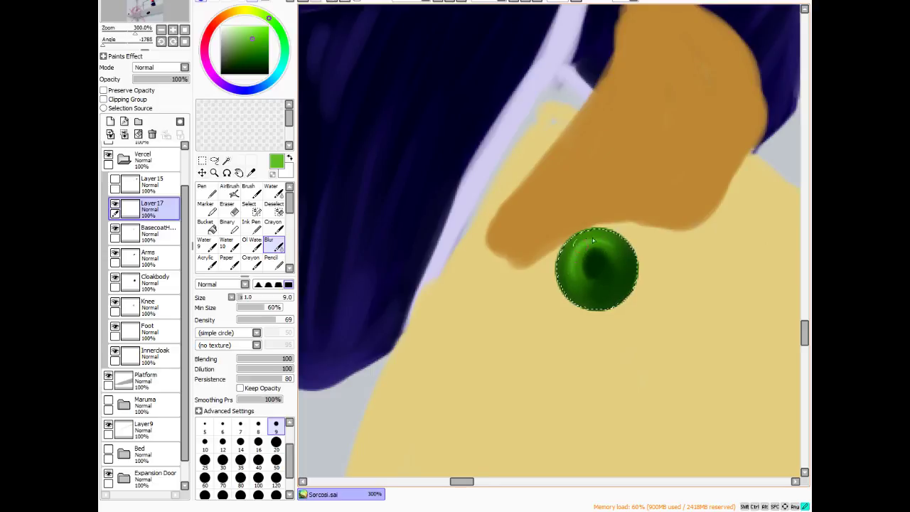
pyautogui.moveTo(577, 260)
pyautogui.mouseDown()
pyautogui.moveTo(612, 245)
pyautogui.moveTo(619, 257)
pyautogui.moveTo(619, 248)
pyautogui.moveTo(619, 295)
pyautogui.moveTo(625, 247)
pyautogui.moveTo(596, 297)
pyautogui.moveTo(629, 274)
pyautogui.moveTo(595, 261)
pyautogui.mouseUp()
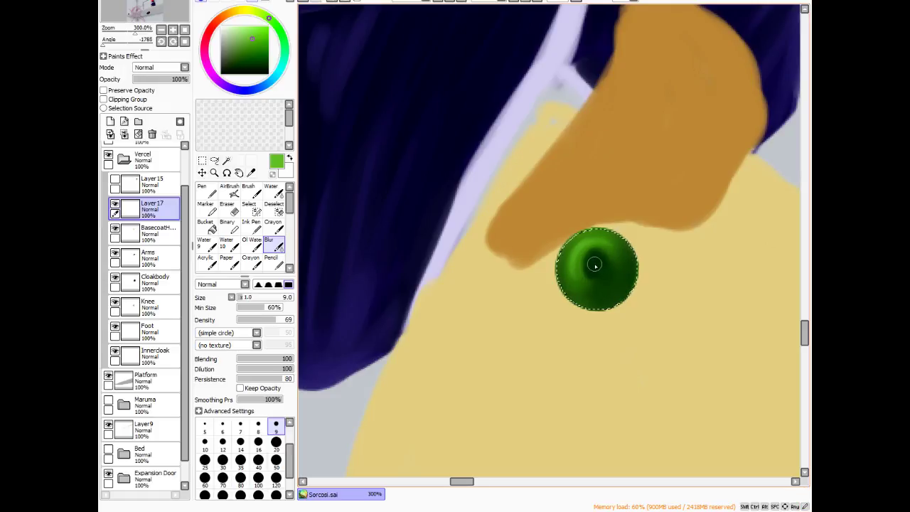
# - Darken the pupil and lower iris with sampled very dark green using the Brush at density 92 and size 9, softening the edges with Blur
pyautogui.keyDown('alt'); pyautogui.click(594, 265); pyautogui.keyUp('alt')
pyautogui.press('b')
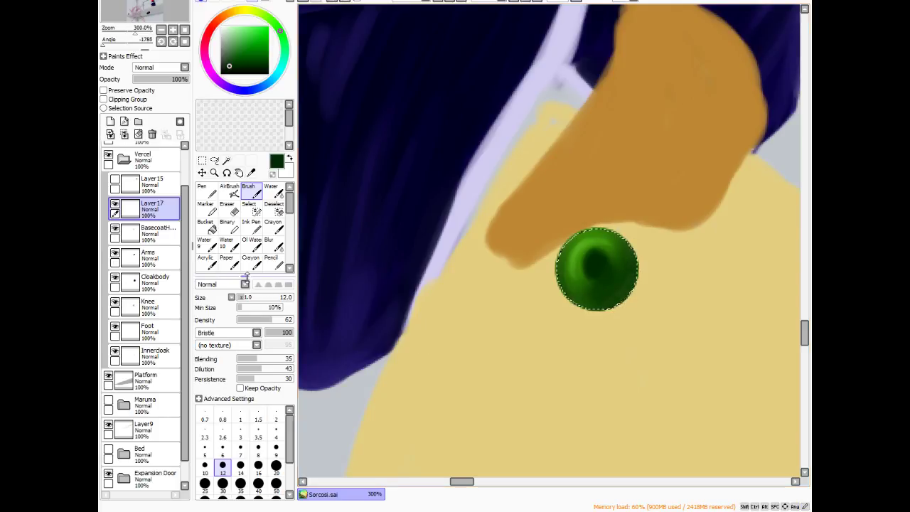
pyautogui.moveTo(257, 298)
pyautogui.mouseDown()
pyautogui.moveTo(248, 300)
pyautogui.moveTo(289, 319)
pyautogui.mouseUp()
pyautogui.press('[')
pyautogui.press('[')
pyautogui.press('[')
pyautogui.press('[')
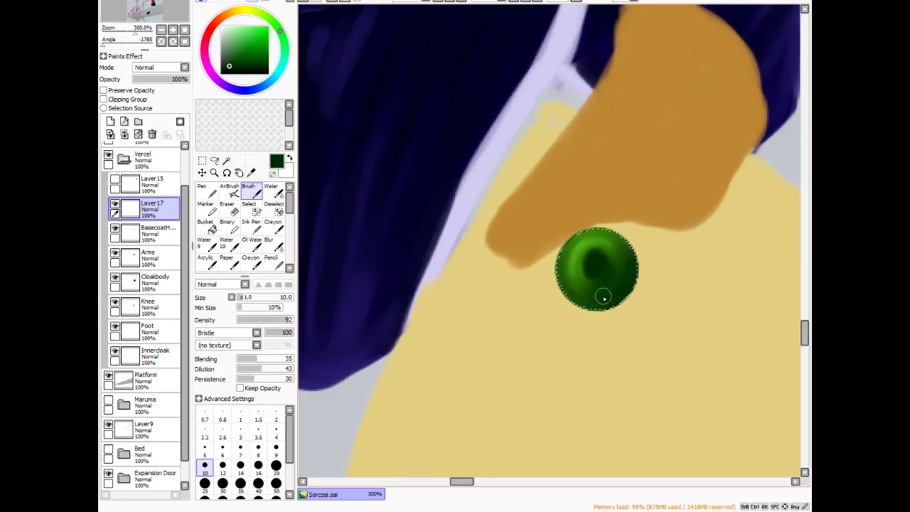
pyautogui.press('[')
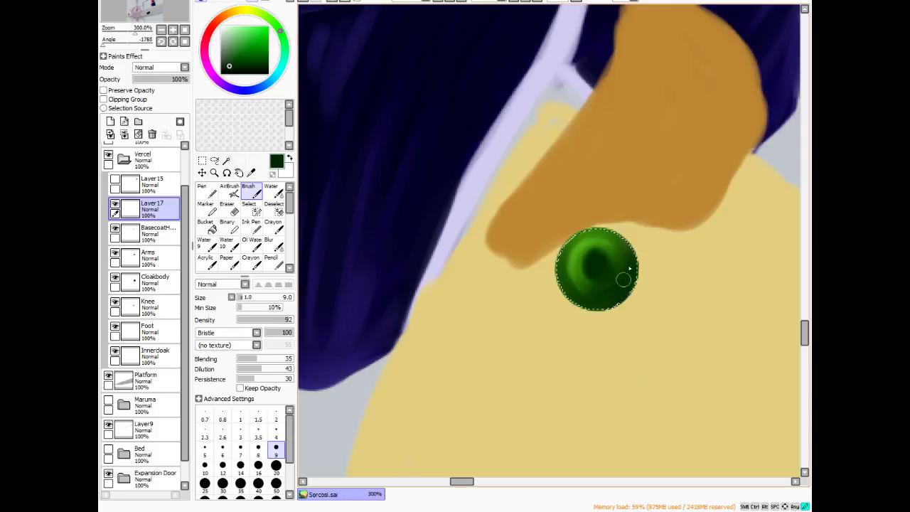
pyautogui.moveTo(629, 265)
pyautogui.mouseDown()
pyautogui.moveTo(611, 291)
pyautogui.moveTo(607, 229)
pyautogui.moveTo(624, 283)
pyautogui.moveTo(624, 241)
pyautogui.moveTo(619, 273)
pyautogui.moveTo(599, 271)
pyautogui.moveTo(597, 259)
pyautogui.moveTo(602, 273)
pyautogui.moveTo(590, 273)
pyautogui.moveTo(614, 284)
pyautogui.moveTo(622, 255)
pyautogui.moveTo(623, 281)
pyautogui.mouseUp()
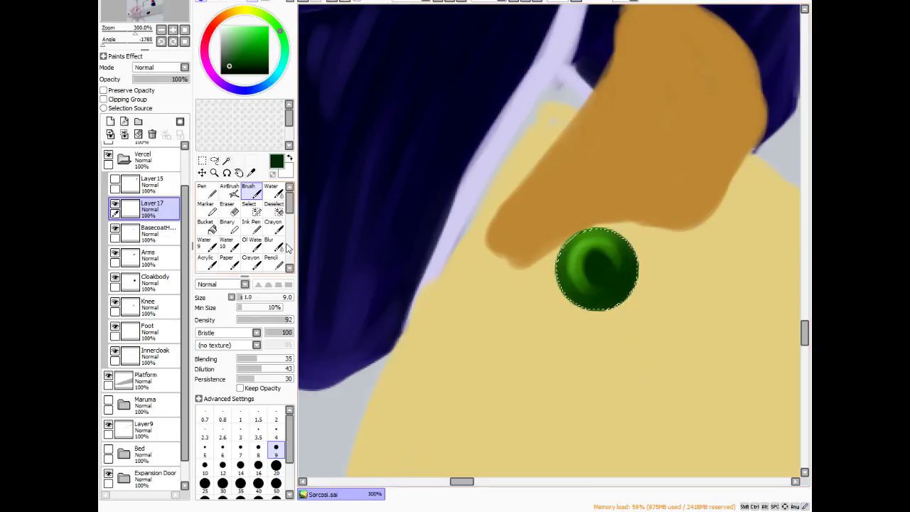
pyautogui.click(270, 243)
pyautogui.moveTo(603, 297)
pyautogui.mouseDown()
pyautogui.moveTo(575, 287)
pyautogui.moveTo(573, 248)
pyautogui.moveTo(565, 267)
pyautogui.moveTo(582, 297)
pyautogui.moveTo(560, 267)
pyautogui.moveTo(573, 234)
pyautogui.moveTo(574, 292)
pyautogui.moveTo(580, 228)
pyautogui.moveTo(616, 231)
pyautogui.moveTo(621, 284)
pyautogui.moveTo(596, 252)
pyautogui.moveTo(614, 275)
pyautogui.moveTo(597, 253)
pyautogui.moveTo(604, 285)
pyautogui.moveTo(594, 287)
pyautogui.moveTo(587, 264)
pyautogui.moveTo(602, 253)
pyautogui.moveTo(610, 284)
pyautogui.moveTo(589, 297)
pyautogui.moveTo(570, 283)
pyautogui.moveTo(601, 299)
pyautogui.mouseUp()
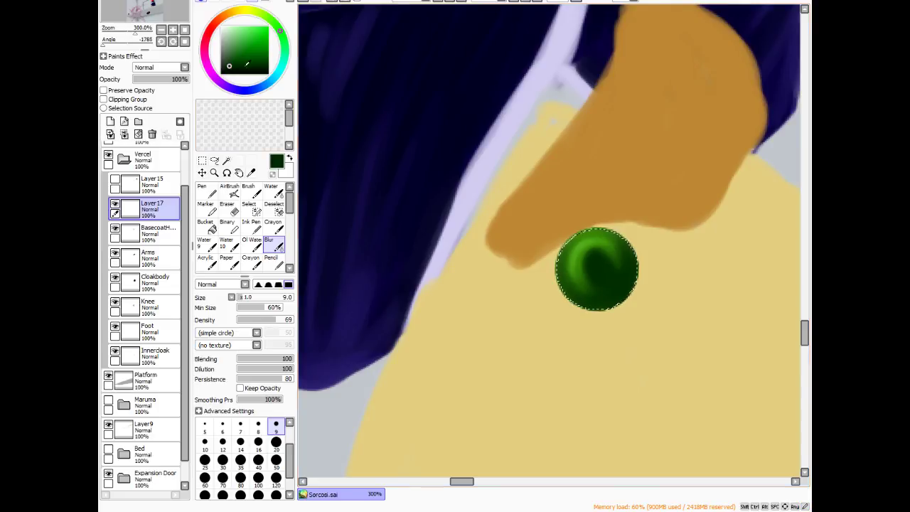
# - Airbrush a pale green curved highlight around the pupil at size 12 and restore the canvas to its upright orientation
pyautogui.click(234, 31)
pyautogui.click(230, 189)
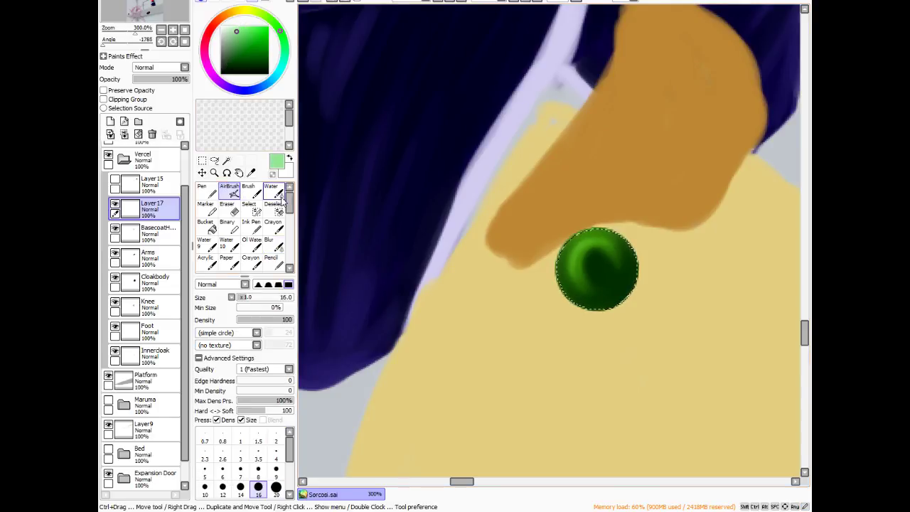
pyautogui.press('[')
pyautogui.press('[')
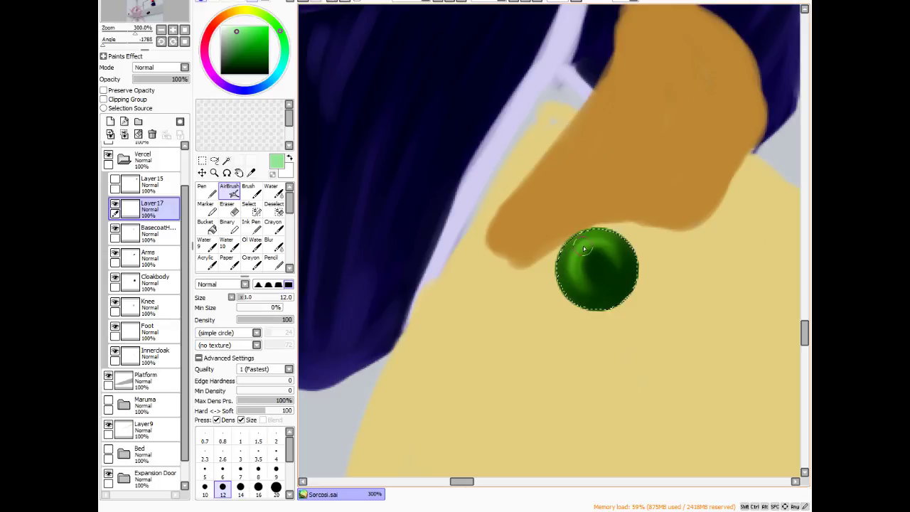
pyautogui.moveTo(579, 259)
pyautogui.mouseDown()
pyautogui.moveTo(578, 267)
pyautogui.moveTo(604, 241)
pyautogui.moveTo(584, 251)
pyautogui.mouseUp()
pyautogui.moveTo(588, 245); pyautogui.dragTo(578, 269)
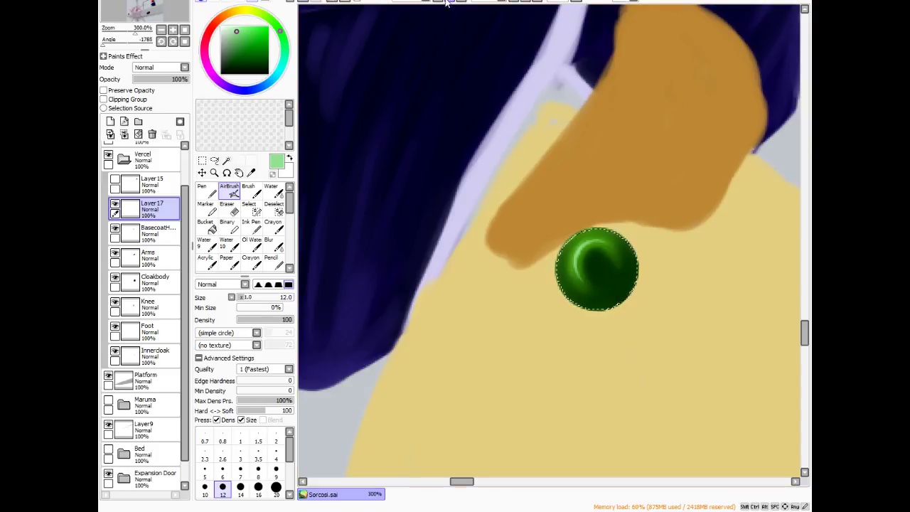
pyautogui.click(490, 6)
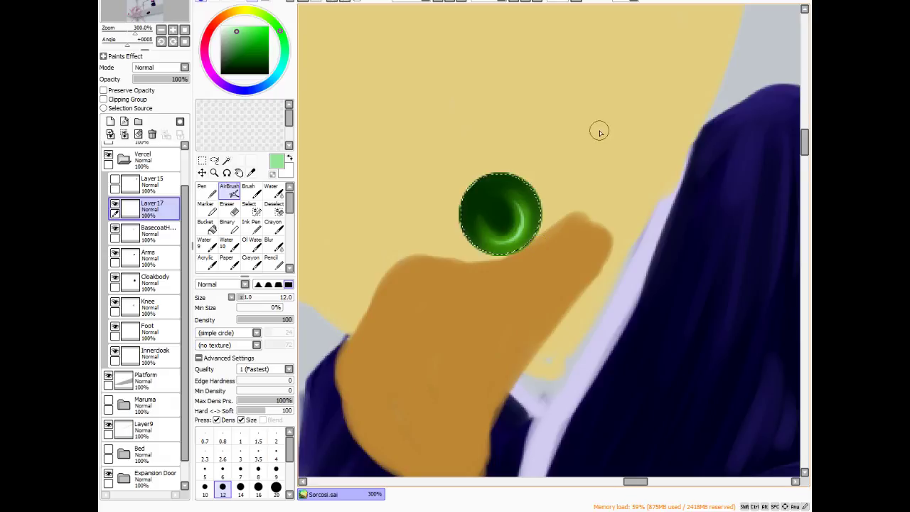
# - Show the head sketch on Layer15, add very pale green AirBrush glints across the eye, and clear the selection
pyautogui.scroll(-1, 599, 130)
pyautogui.click(117, 185)
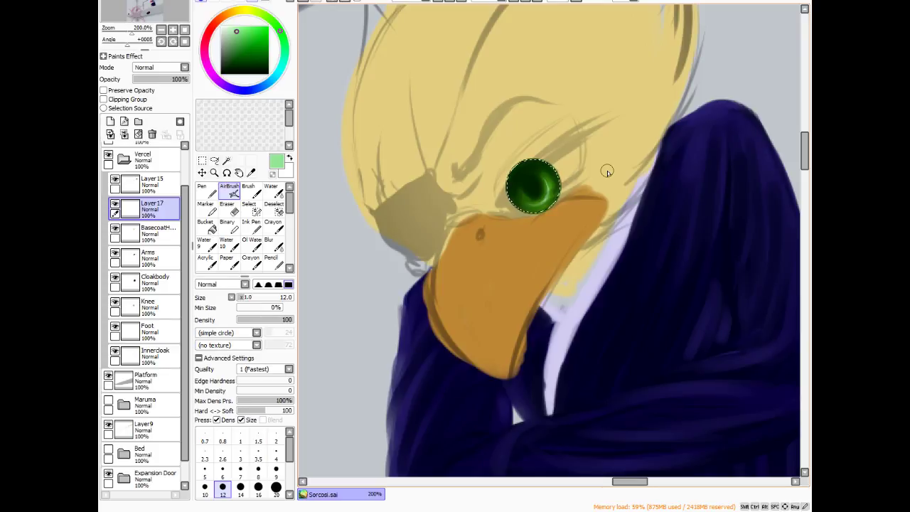
pyautogui.click(229, 27)
pyautogui.click(525, 190)
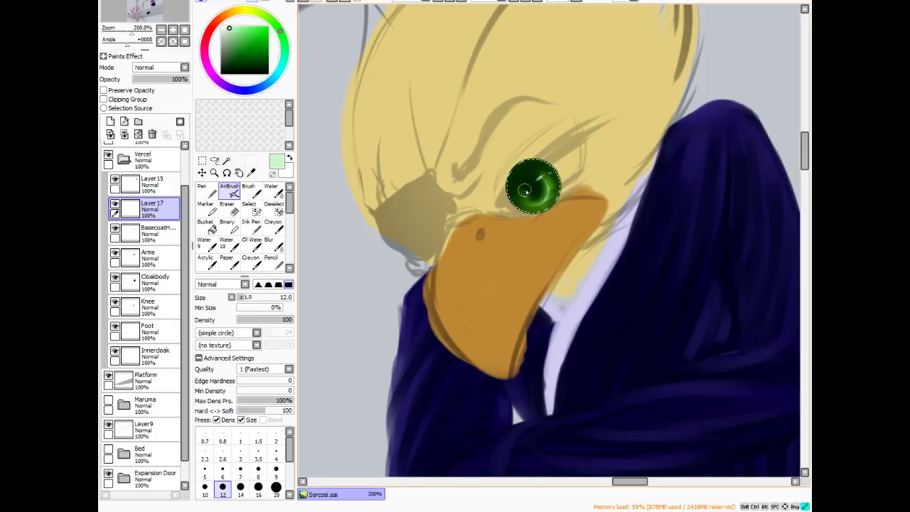
pyautogui.moveTo(513, 202); pyautogui.dragTo(557, 197)
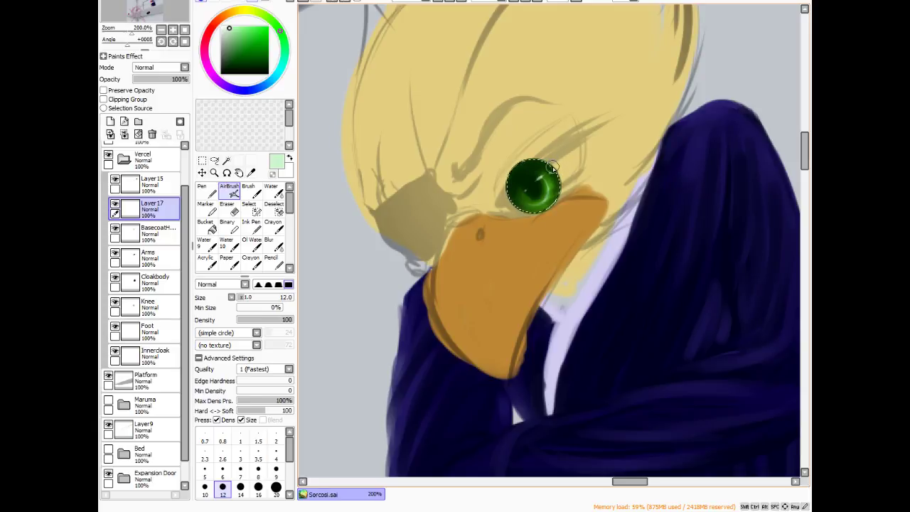
pyautogui.hotkey('ctrl', 'd')
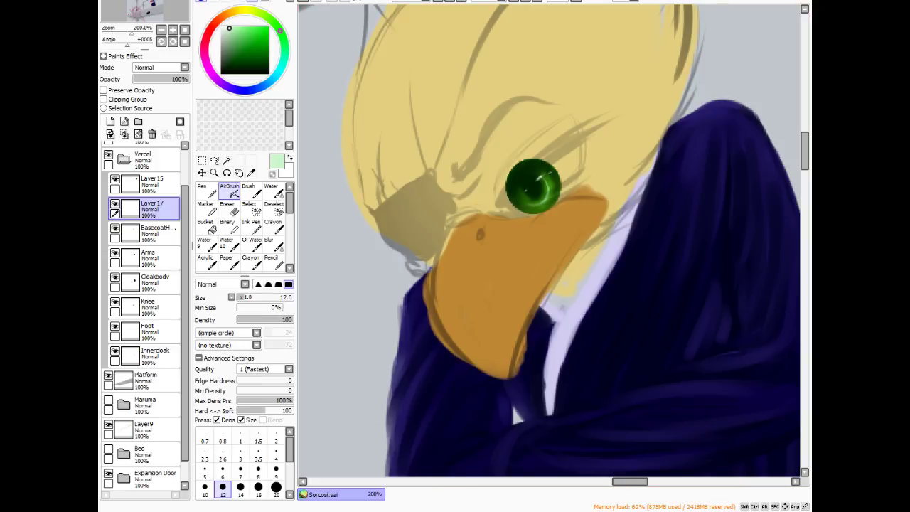
# - Open the hue adjustment for the eye on Layer17 and compare blue, brown, red, green, teal and purple variants
pyautogui.click(294, 2)
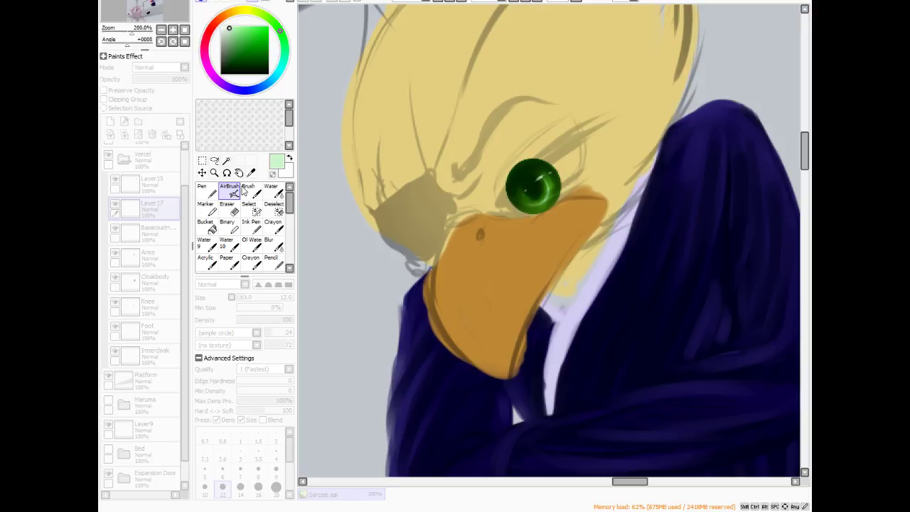
pyautogui.moveTo(241, 186); pyautogui.dragTo(310, 189)
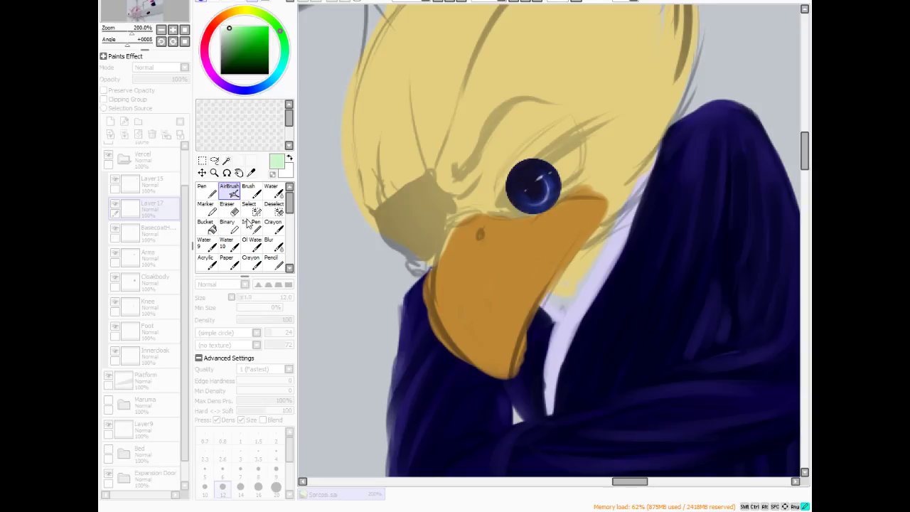
pyautogui.moveTo(281, 191); pyautogui.dragTo(221, 208)
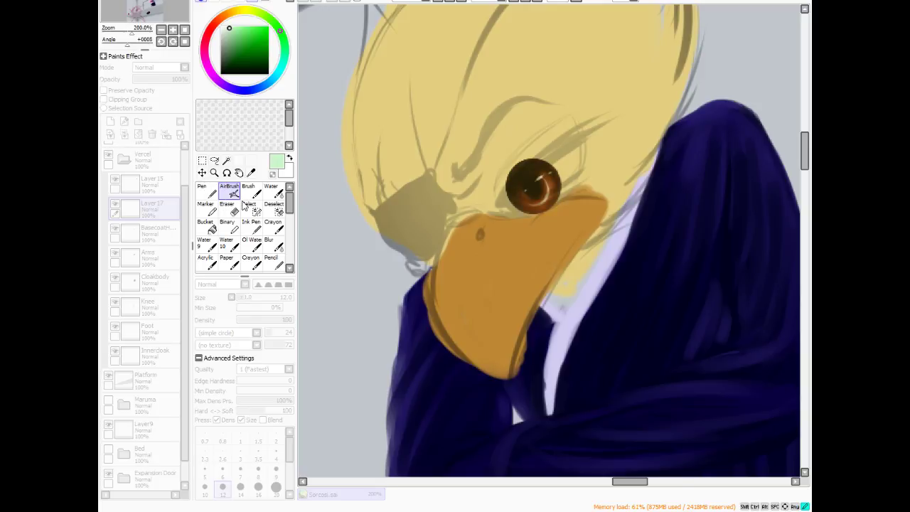
pyautogui.moveTo(204, 185); pyautogui.dragTo(259, 193)
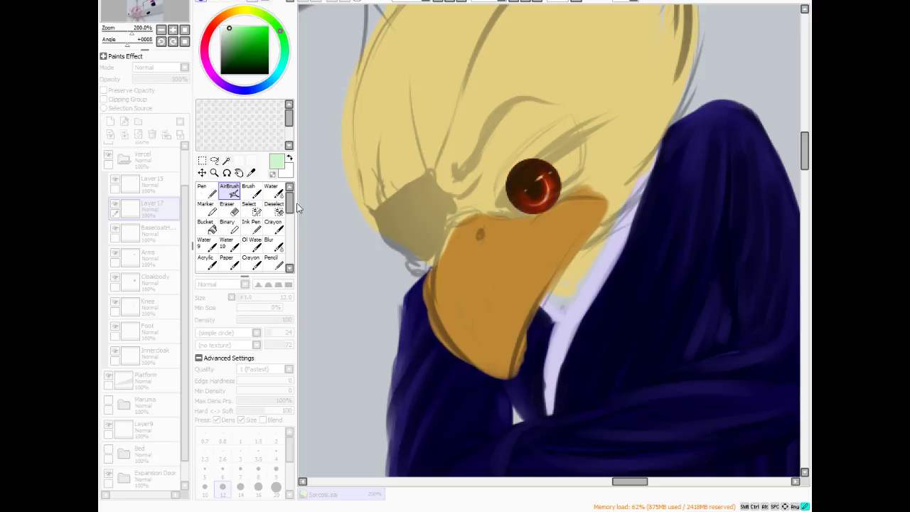
pyautogui.hotkey('ctrl', 'z')
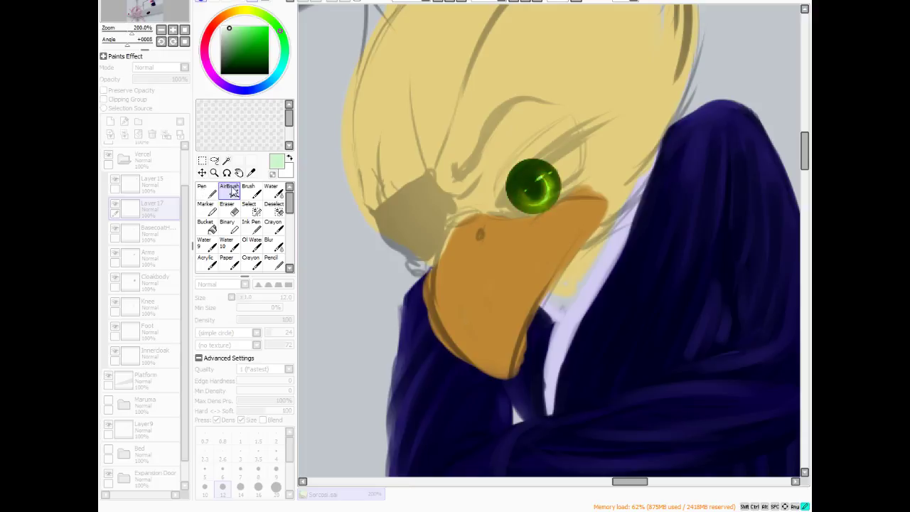
pyautogui.hotkey('ctrl', 'z')
pyautogui.hotkey('ctrl', 'z')
pyautogui.hotkey('ctrl', 'z')
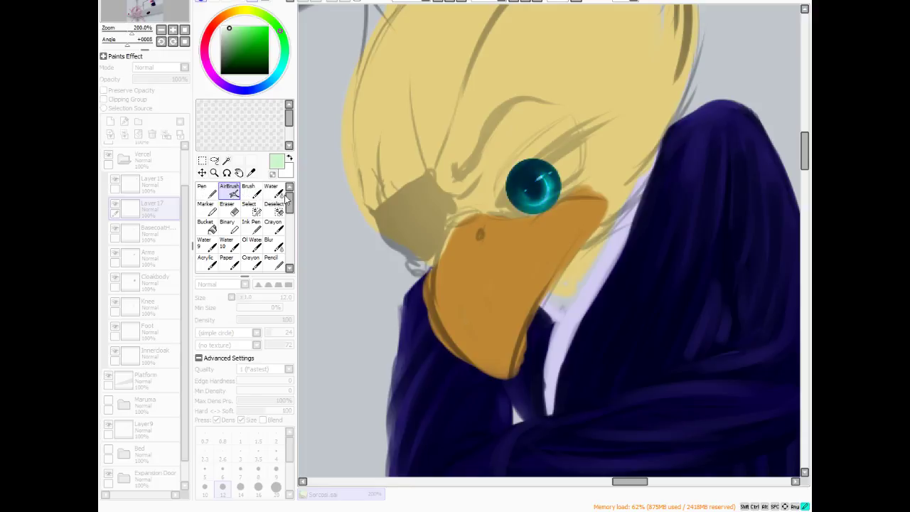
pyautogui.hotkey('ctrl', 'z')
pyautogui.hotkey('ctrl', 'z')
pyautogui.hotkey('ctrl', 'z')
pyautogui.hotkey('ctrl', 'z')
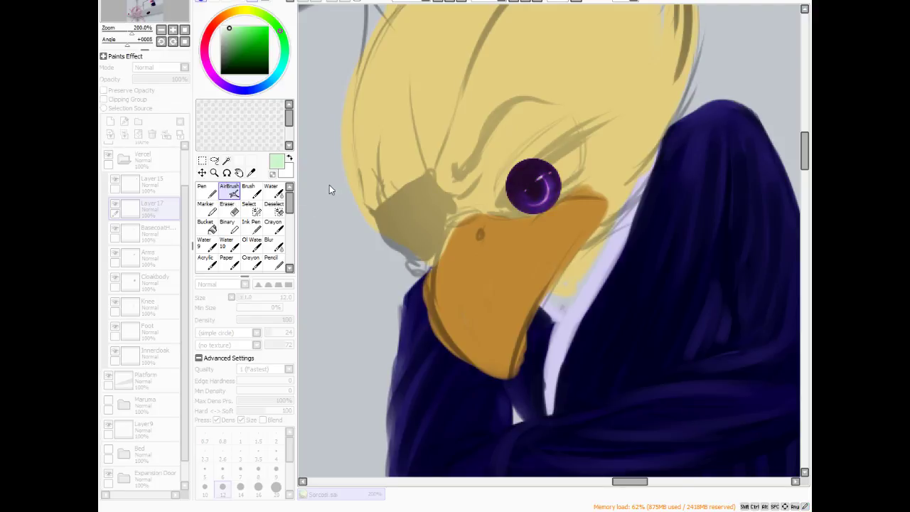
pyautogui.hotkey('ctrl', 'z')
pyautogui.hotkey('ctrl', 'z')
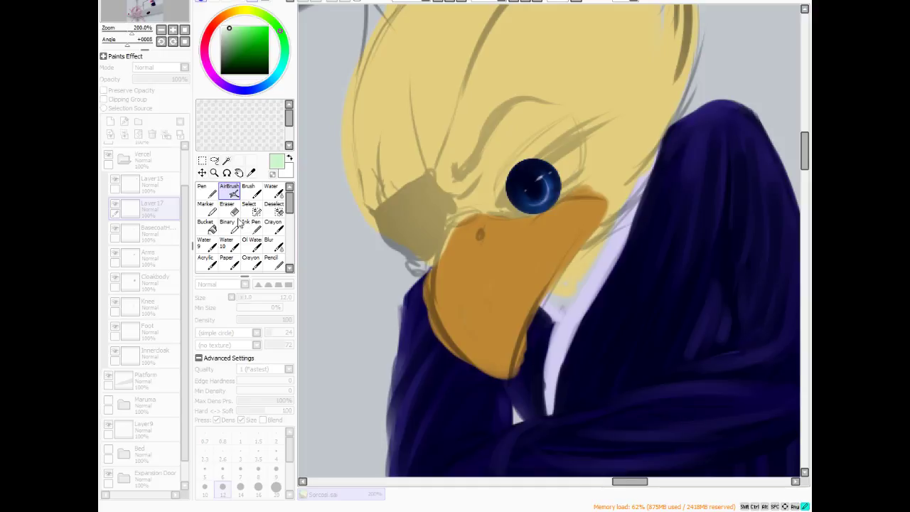
pyautogui.hotkey('ctrl', 'z')
pyautogui.hotkey('ctrl', 'z')
pyautogui.hotkey('ctrl', 'z')
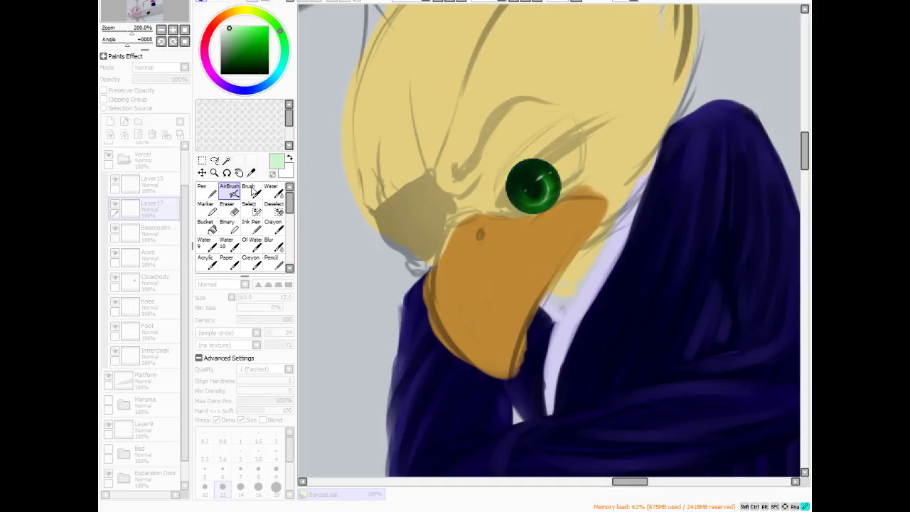
pyautogui.hotkey('ctrl', 'z')
pyautogui.hotkey('ctrl', 'z')
pyautogui.hotkey('ctrl', 'z')
pyautogui.hotkey('ctrl', 'z')
pyautogui.hotkey('ctrl', 'z')
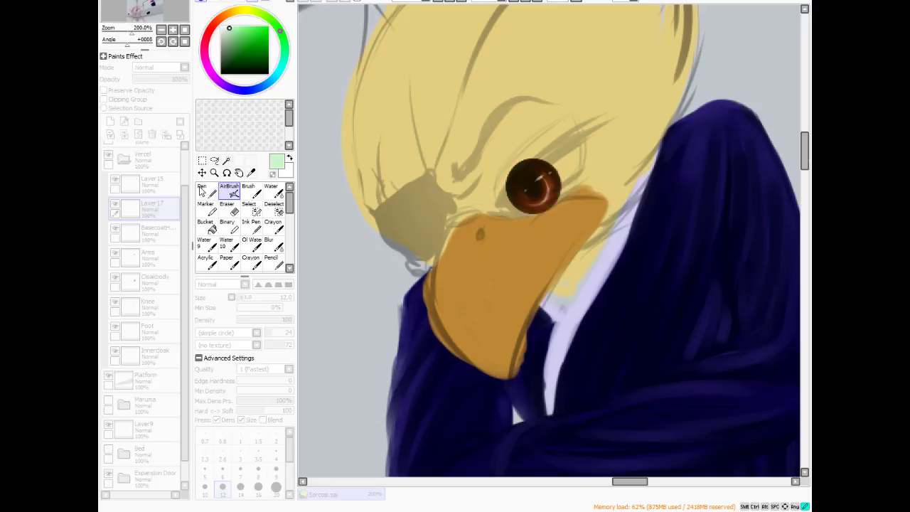
pyautogui.hotkey('ctrl', 'z')
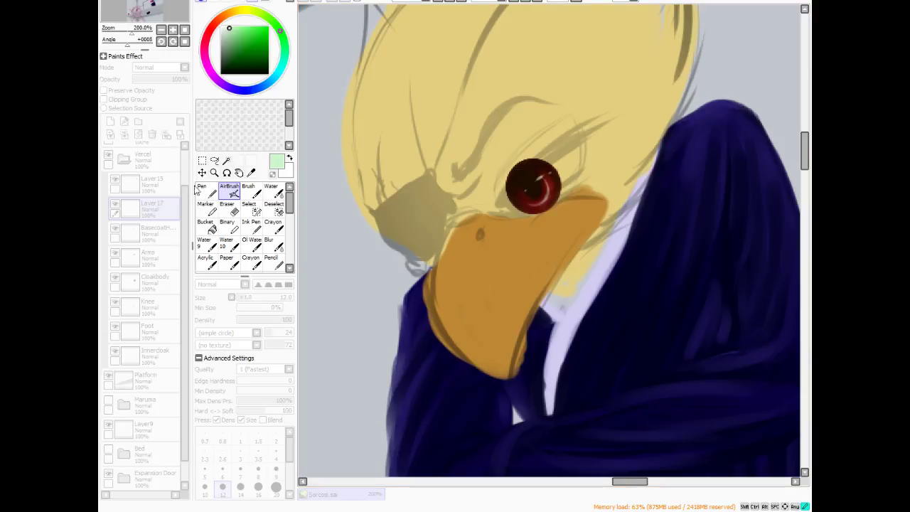
pyautogui.hotkey('ctrl', 'z')
pyautogui.hotkey('ctrl', 'z')
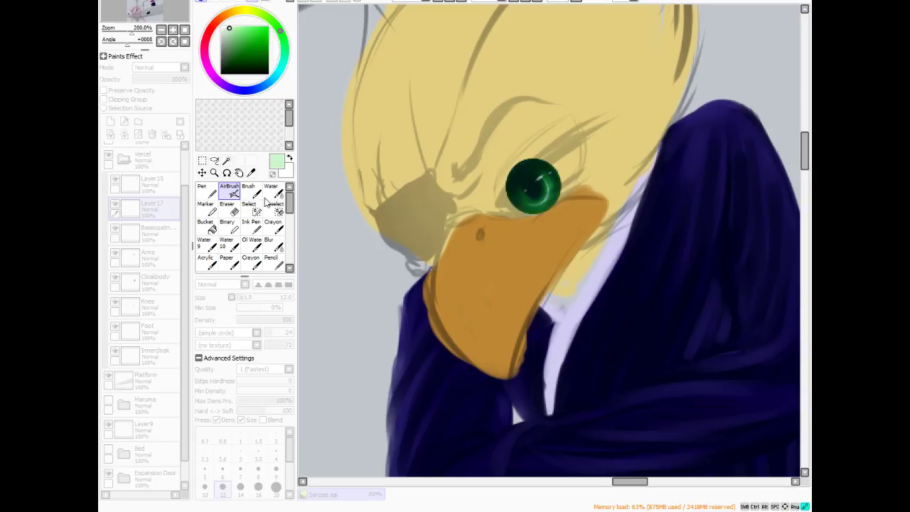
pyautogui.hotkey('ctrl', 'z')
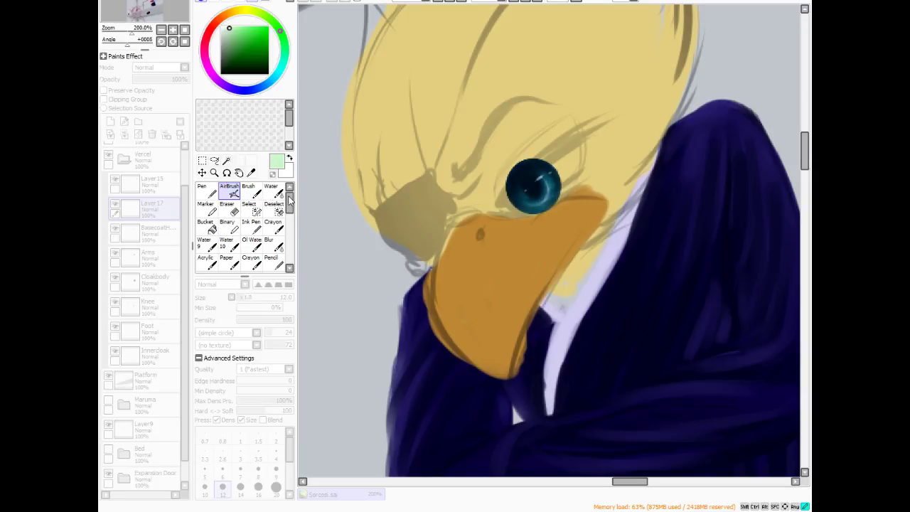
pyautogui.hotkey('ctrl', 'z')
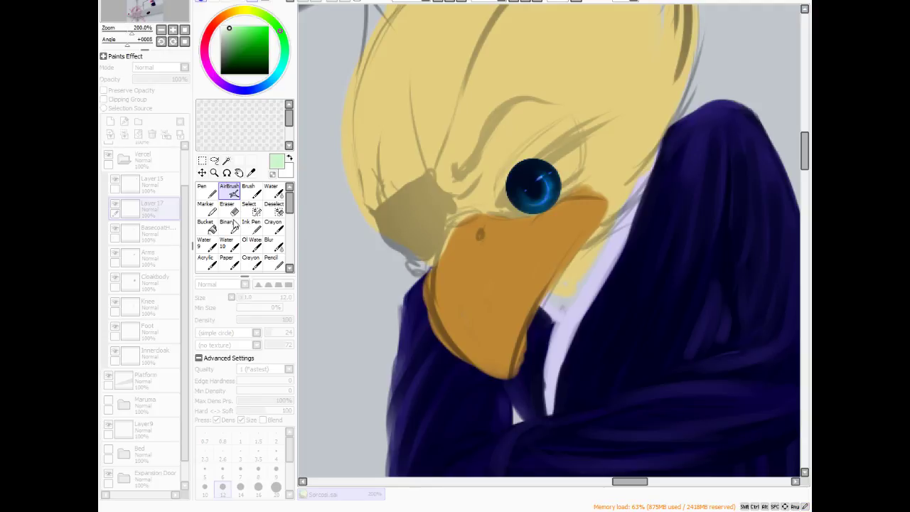
pyautogui.hotkey('ctrl', 'z')
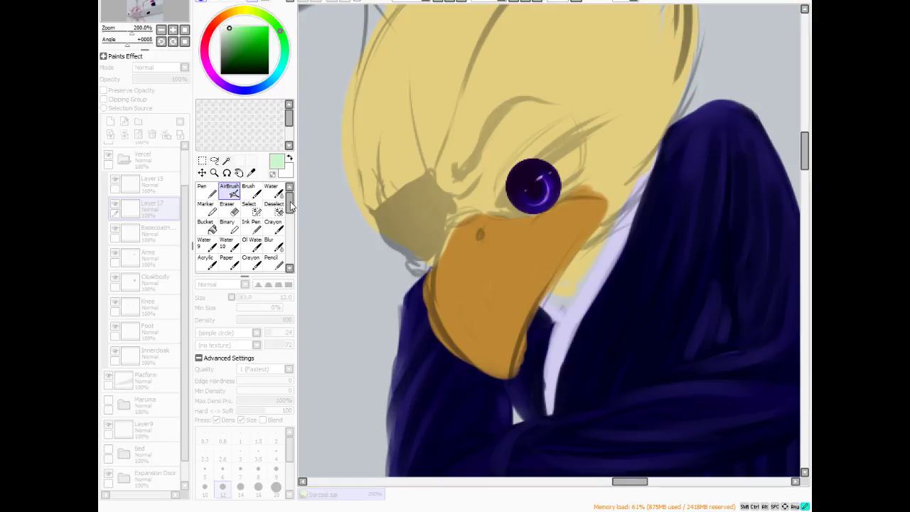
# - Shift the eye's hue to teal-blue and apply it, followed by a second colour adjustment giving a darker, more contrasting blue
pyautogui.moveTo(322, 181); pyautogui.dragTo(291, 187)
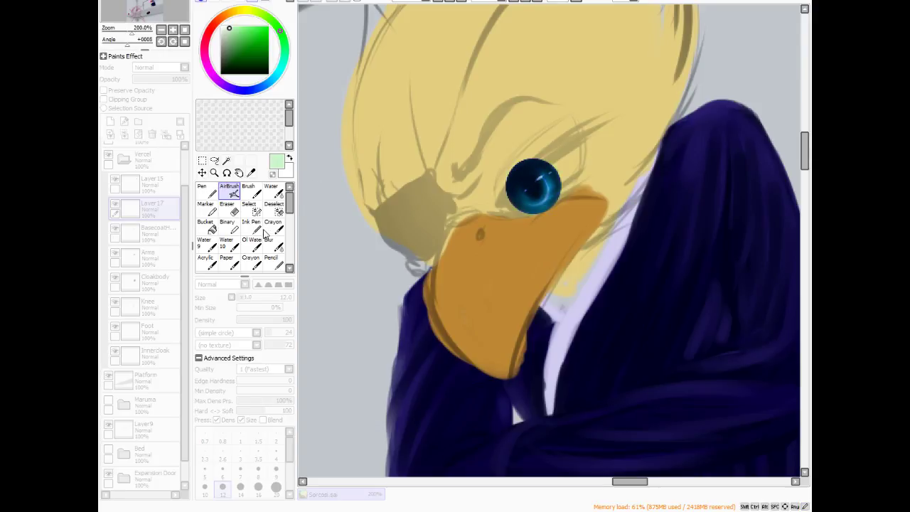
pyautogui.moveTo(240, 221)
pyautogui.mouseDown()
pyautogui.moveTo(224, 222)
pyautogui.moveTo(263, 224)
pyautogui.moveTo(250, 222)
pyautogui.mouseUp()
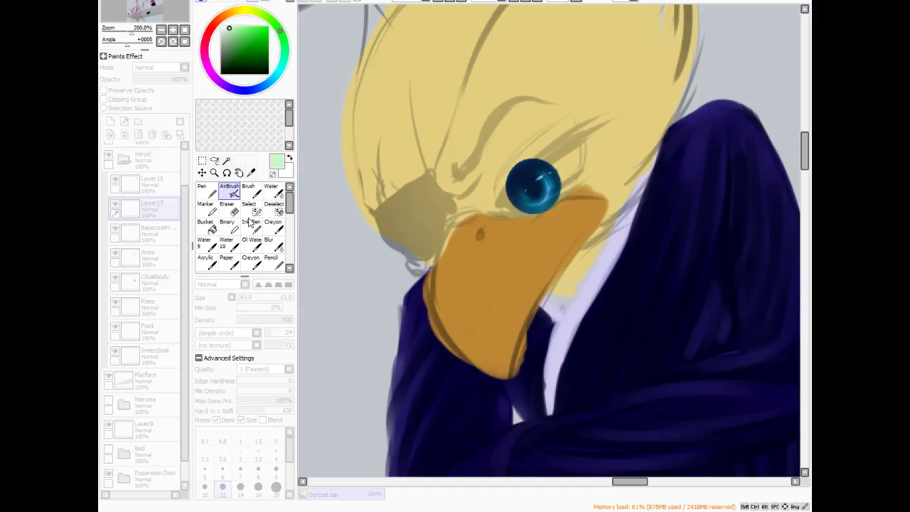
pyautogui.press('Return')
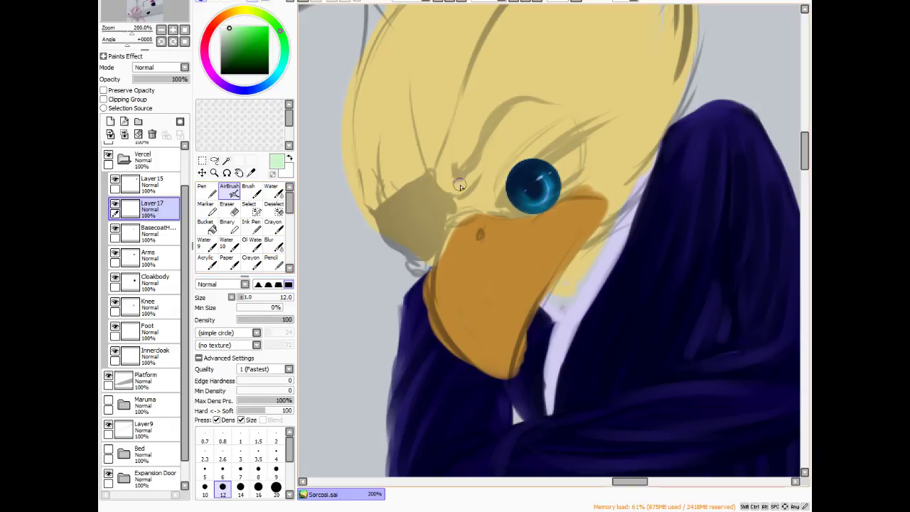
pyautogui.hotkey('ctrl', 'u')
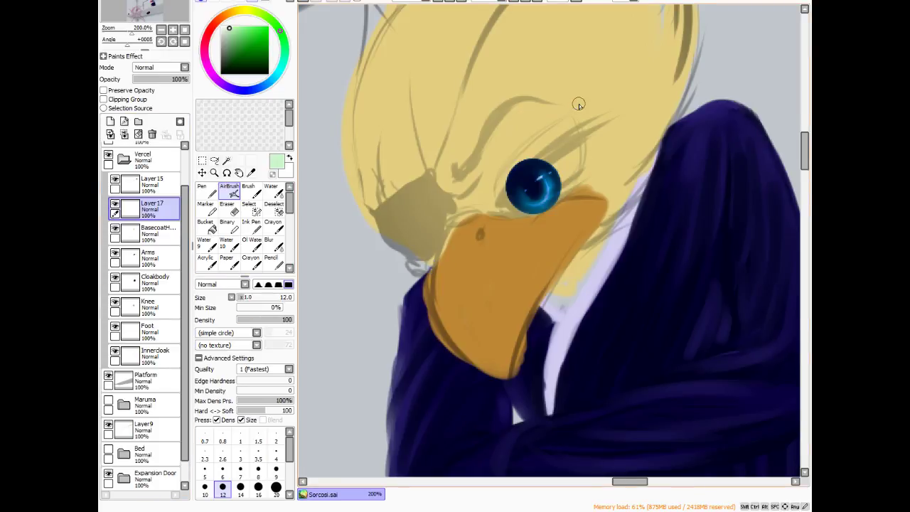
# - Check the blue eye against the whole head and add a new layer between Layer17 and the head's base coat layer
pyautogui.scroll(-5, 578, 104)
pyautogui.scroll(4, 580, 125)
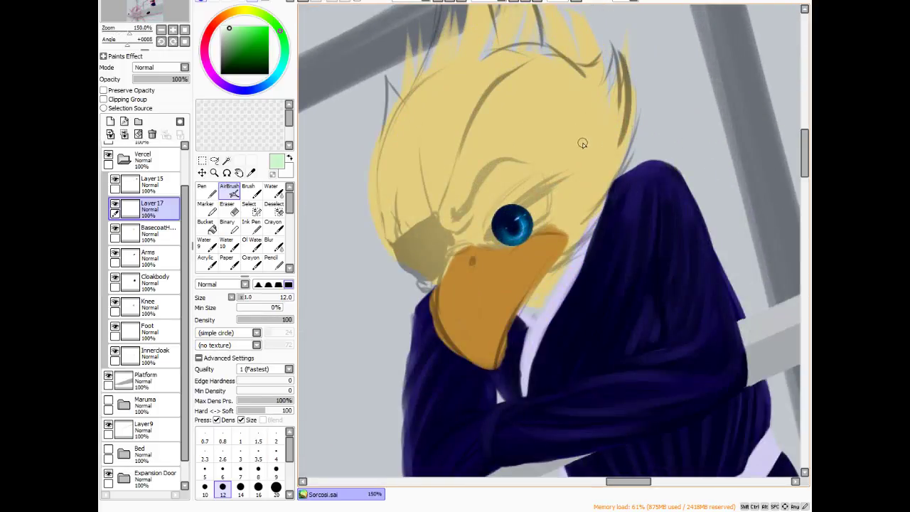
pyautogui.scroll(-3, 582, 144)
pyautogui.scroll(3, 582, 144)
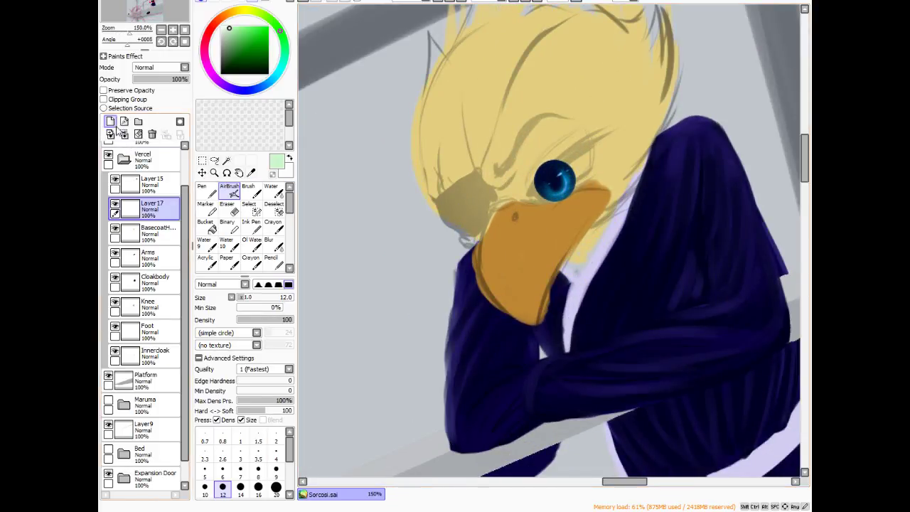
pyautogui.click(110, 122)
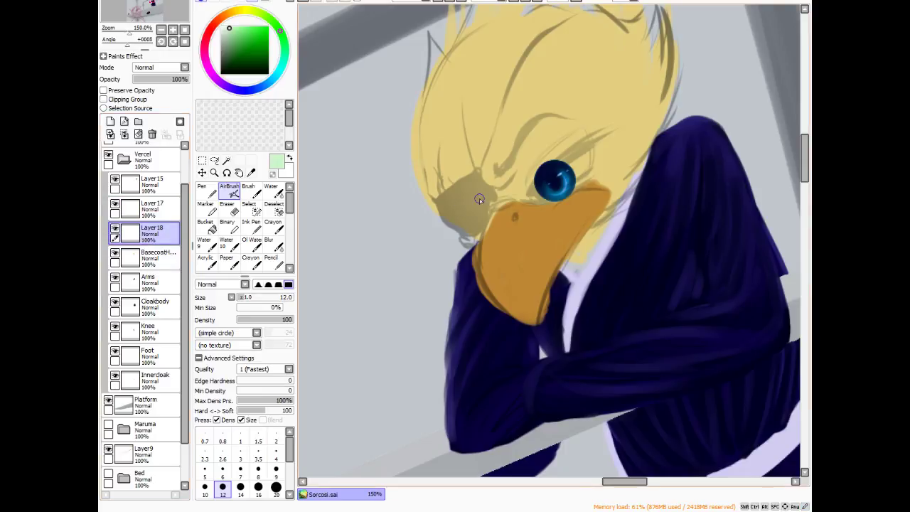
# - Paint the white of the eye around the blue iris on Layer18 in very pale grey, and check it without the Layer15 sketch
pyautogui.scroll(1, 657, 188)
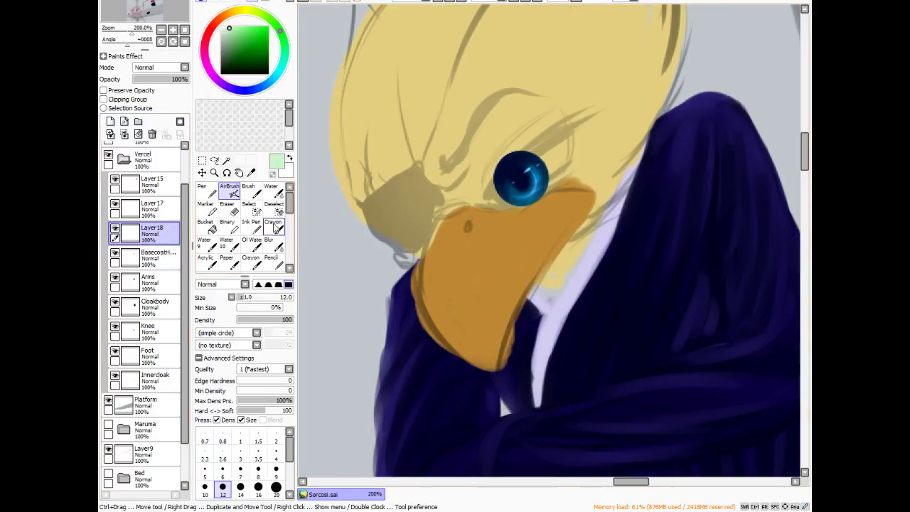
pyautogui.moveTo(231, 32)
pyautogui.mouseDown()
pyautogui.moveTo(211, 8)
pyautogui.moveTo(225, 30)
pyautogui.mouseUp()
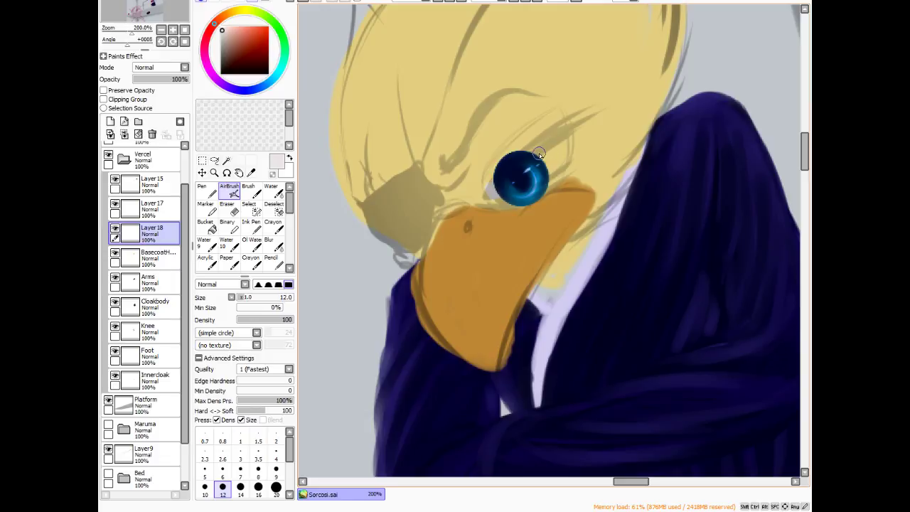
pyautogui.moveTo(548, 156); pyautogui.dragTo(567, 148)
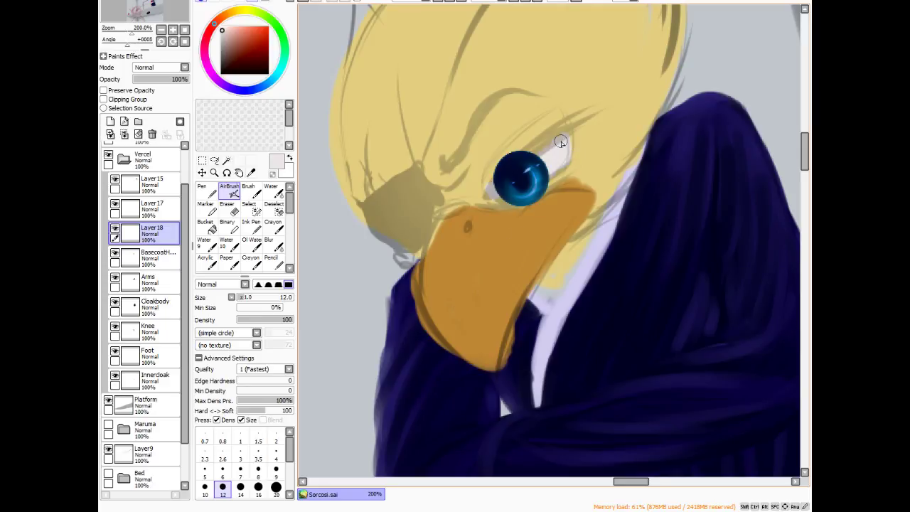
pyautogui.moveTo(560, 136); pyautogui.dragTo(521, 161)
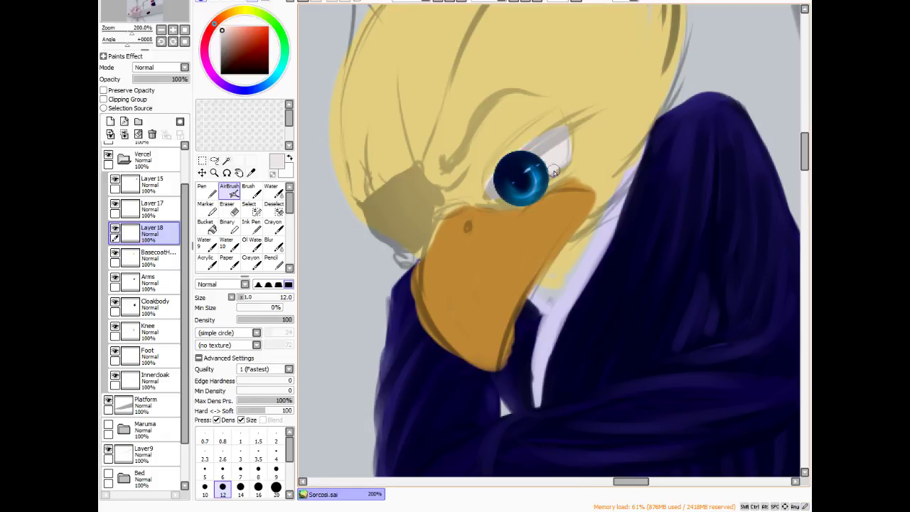
pyautogui.click(115, 181)
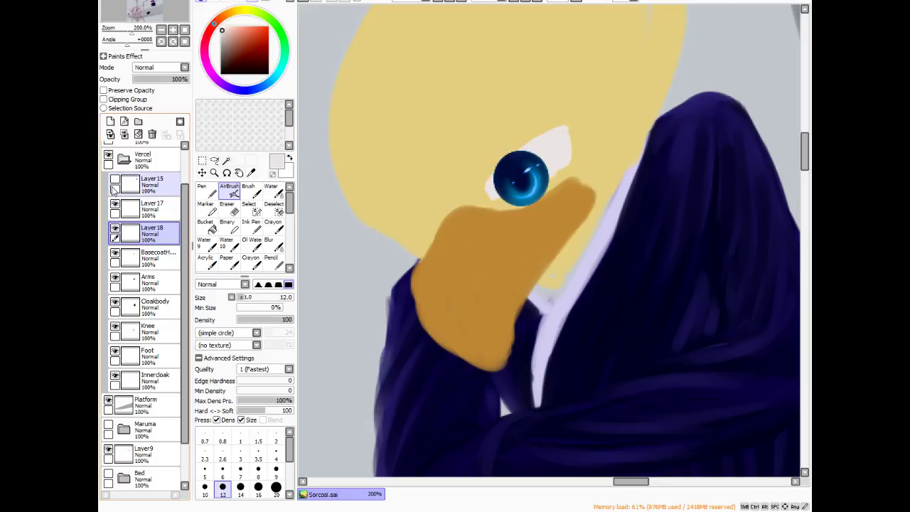
pyautogui.click(115, 182)
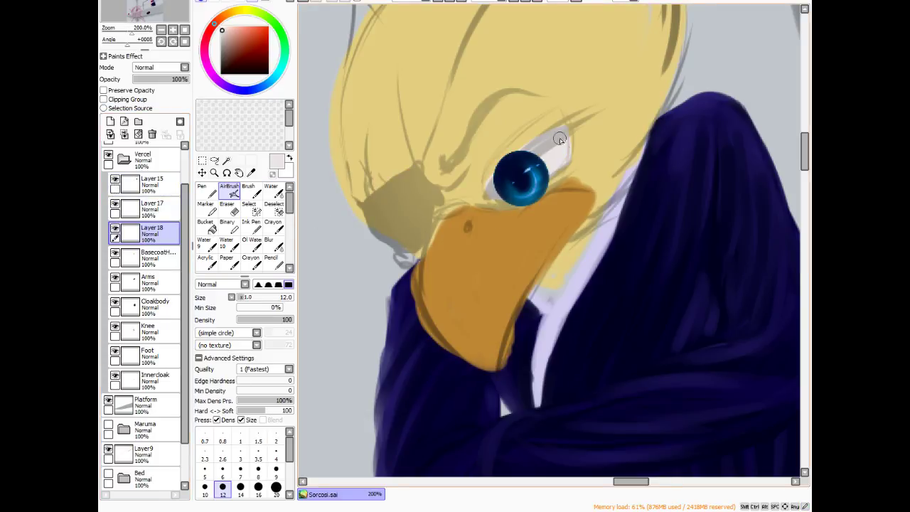
# - Make the head sketch on Layer15 the active layer and set the AirBrush colour to black
pyautogui.click(134, 183)
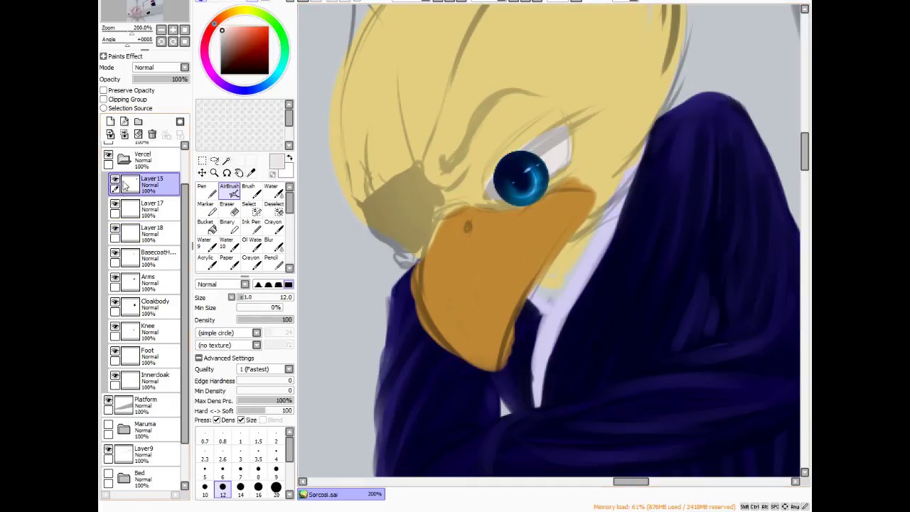
pyautogui.click(267, 72)
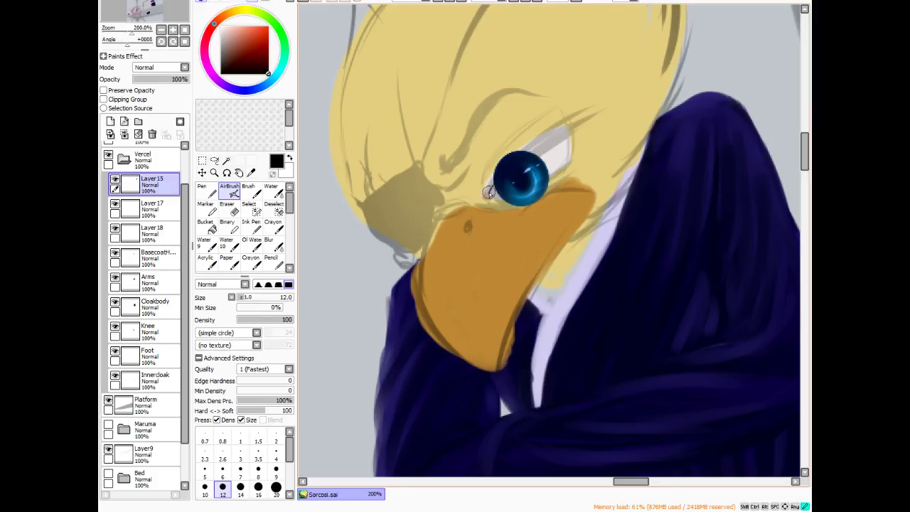
# - Hide Layer17 and draw a thin black upper eyelid line across the eye on Layer15 with the AirBrush at size 12
pyautogui.click(114, 204)
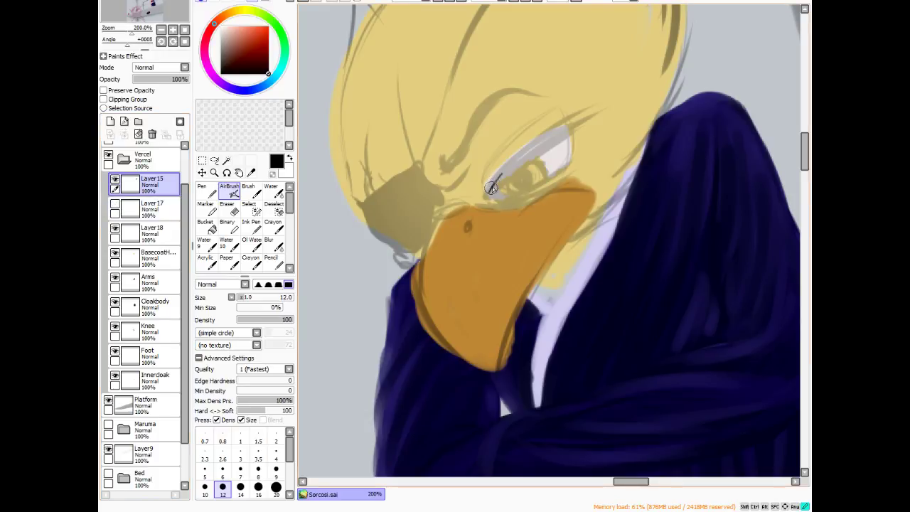
pyautogui.moveTo(497, 179)
pyautogui.mouseDown()
pyautogui.moveTo(570, 127)
pyautogui.moveTo(525, 155)
pyautogui.moveTo(490, 191)
pyautogui.mouseUp()
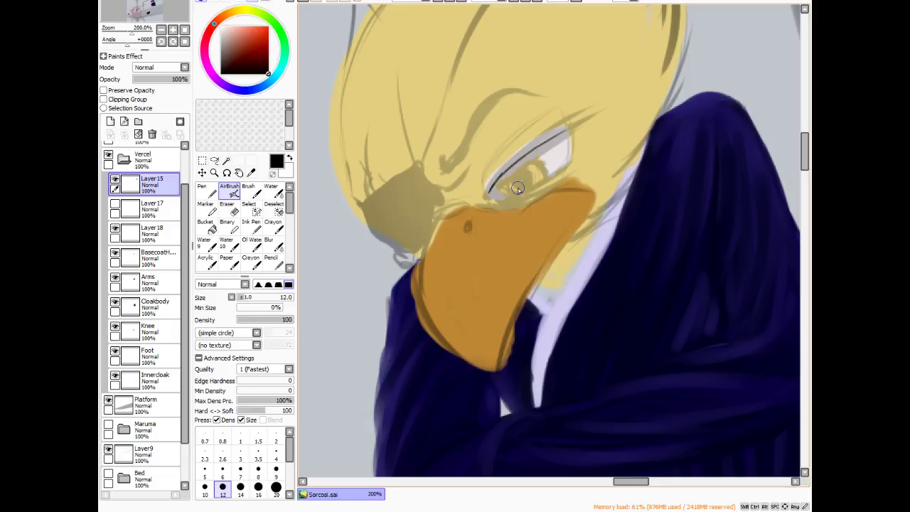
# - Paint a selection over the area just above the upper eyelid line, trimming it off the eye opening with the Deselect brush at size 30
pyautogui.press('s')
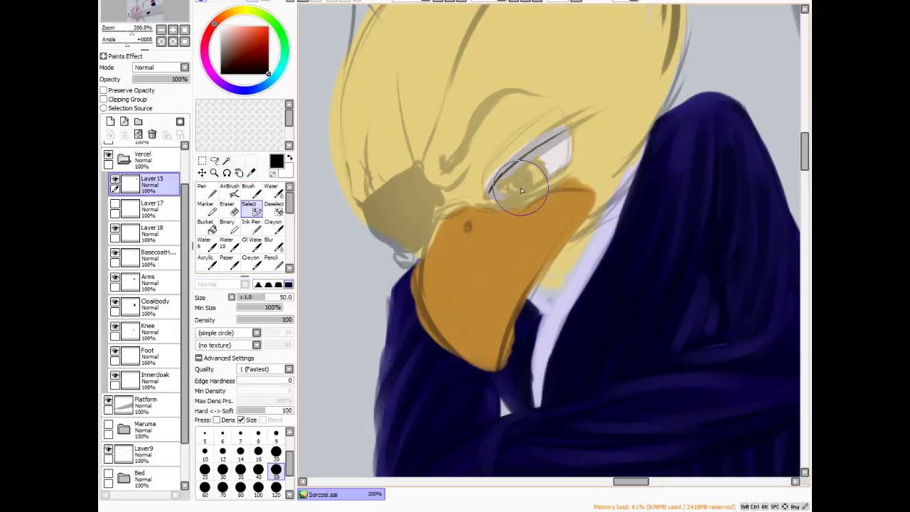
pyautogui.moveTo(501, 189)
pyautogui.mouseDown()
pyautogui.moveTo(555, 153)
pyautogui.moveTo(574, 161)
pyautogui.mouseUp()
pyautogui.press('d')
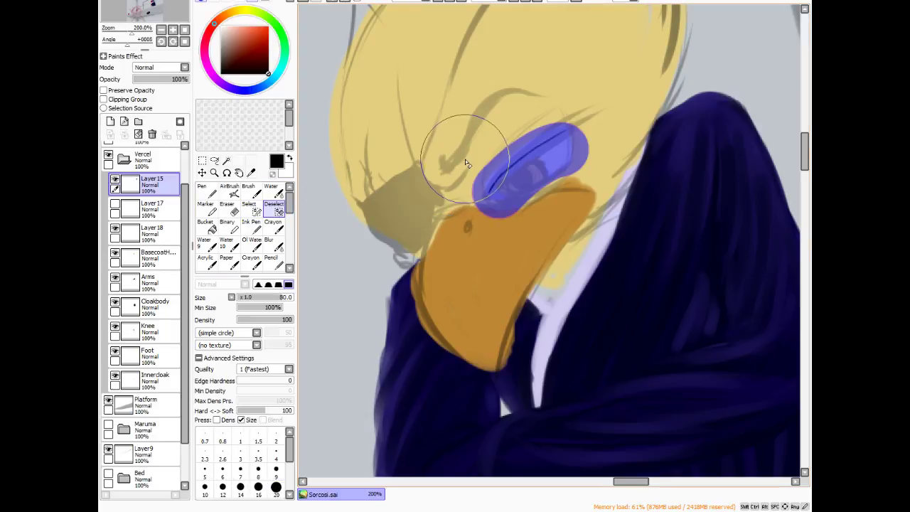
pyautogui.press('[')
pyautogui.press('[')
pyautogui.press('[')
pyautogui.press('[')
pyautogui.press('[')
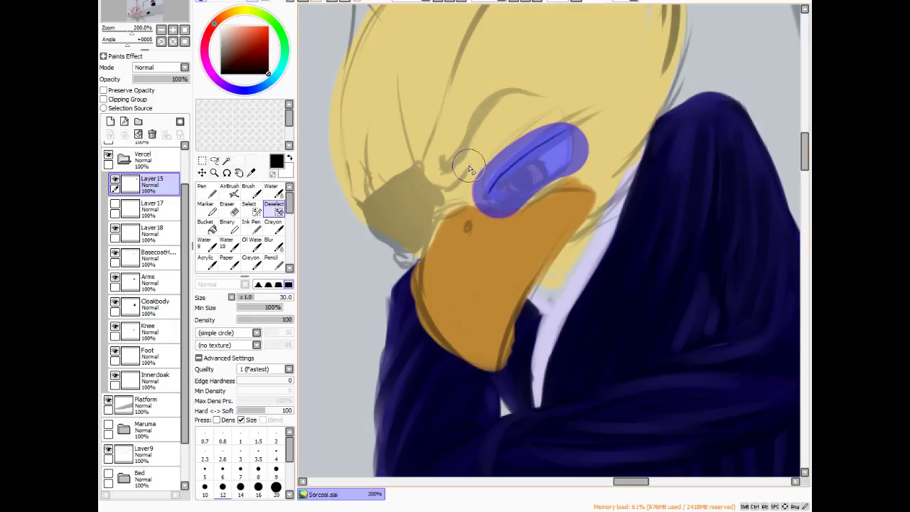
pyautogui.moveTo(506, 208); pyautogui.dragTo(517, 199)
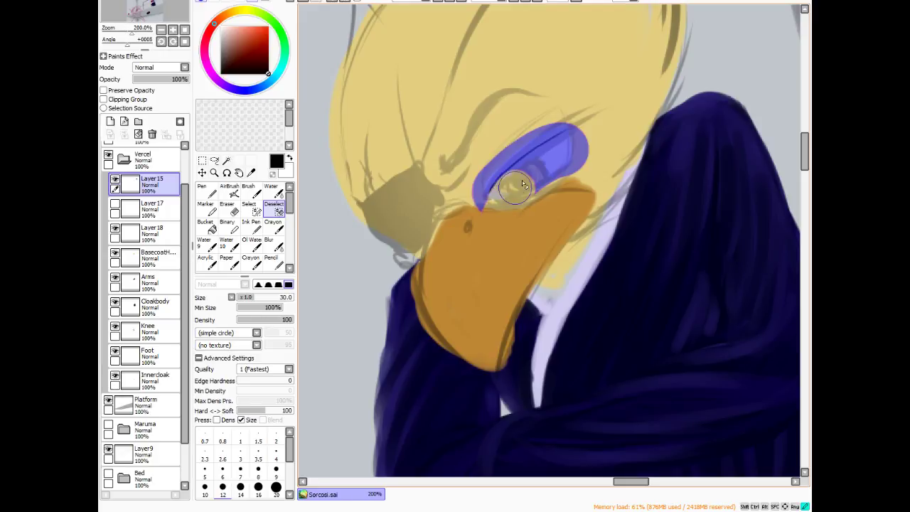
pyautogui.moveTo(522, 185)
pyautogui.mouseDown()
pyautogui.moveTo(571, 156)
pyautogui.moveTo(522, 200)
pyautogui.moveTo(582, 164)
pyautogui.moveTo(521, 207)
pyautogui.moveTo(584, 150)
pyautogui.moveTo(533, 177)
pyautogui.moveTo(556, 165)
pyautogui.mouseUp()
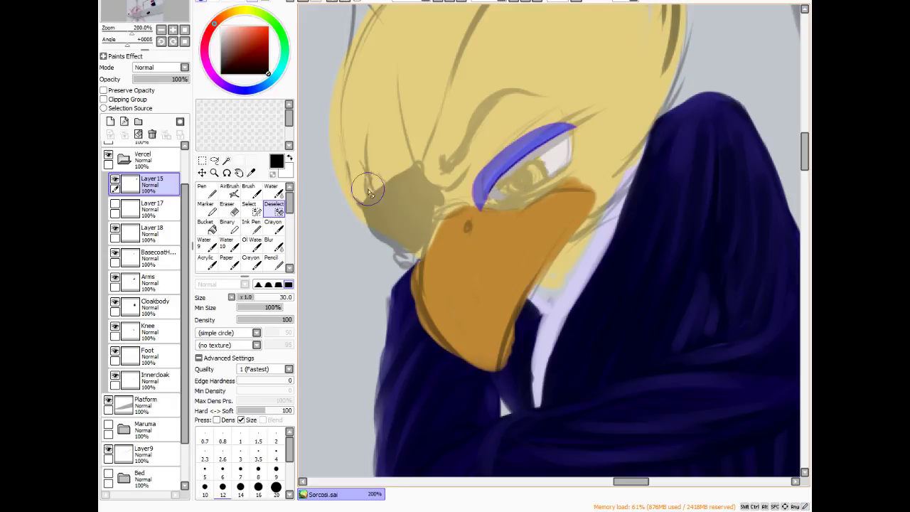
pyautogui.click(249, 206)
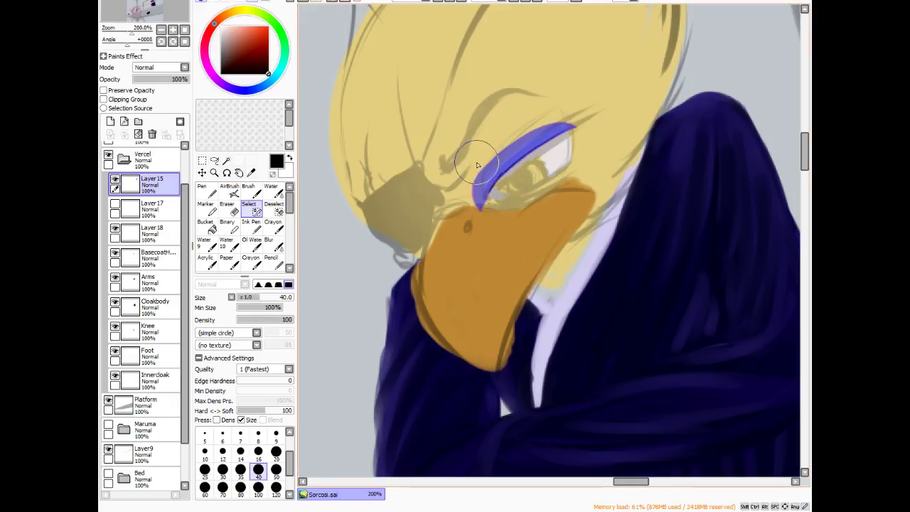
pyautogui.moveTo(477, 165)
pyautogui.mouseDown()
pyautogui.moveTo(540, 115)
pyautogui.moveTo(575, 122)
pyautogui.mouseUp()
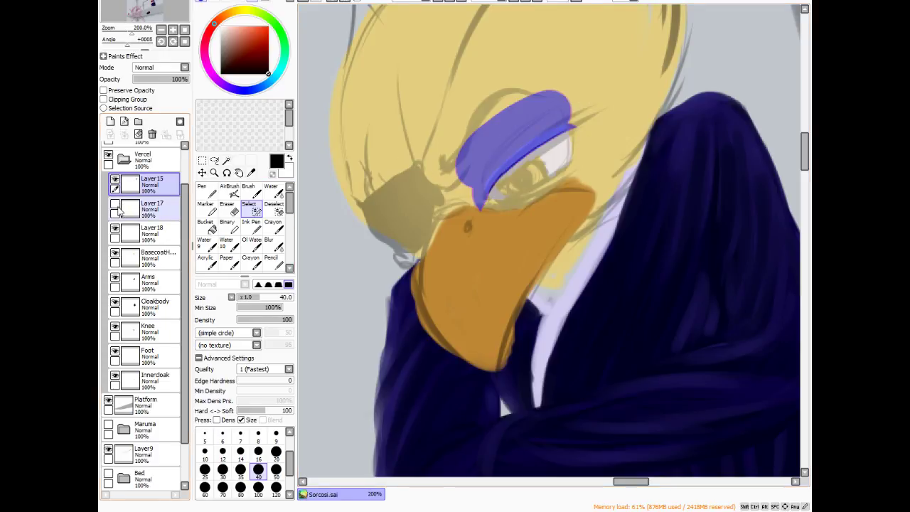
# - Show Layer17, erase the iris there and the eye white on Layer18 inside the selection above the lid, and clear the selection
pyautogui.click(115, 204)
pyautogui.click(135, 208)
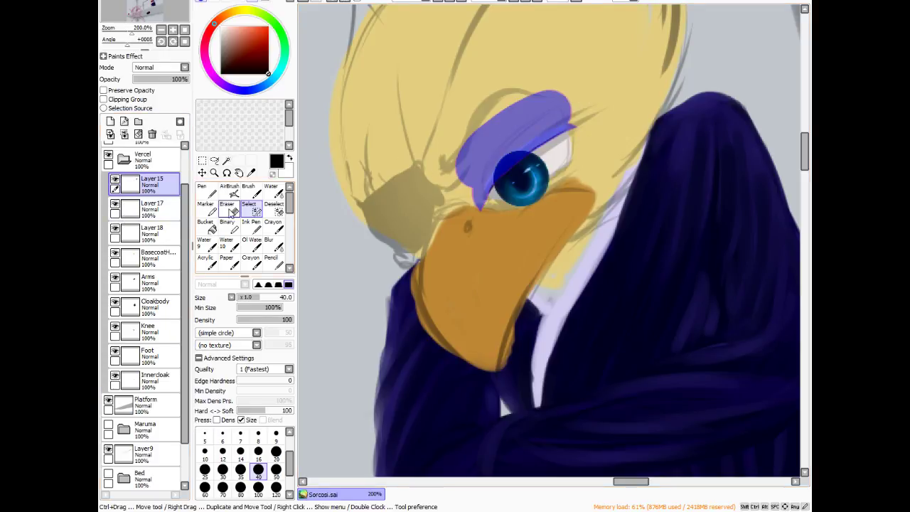
pyautogui.click(228, 207)
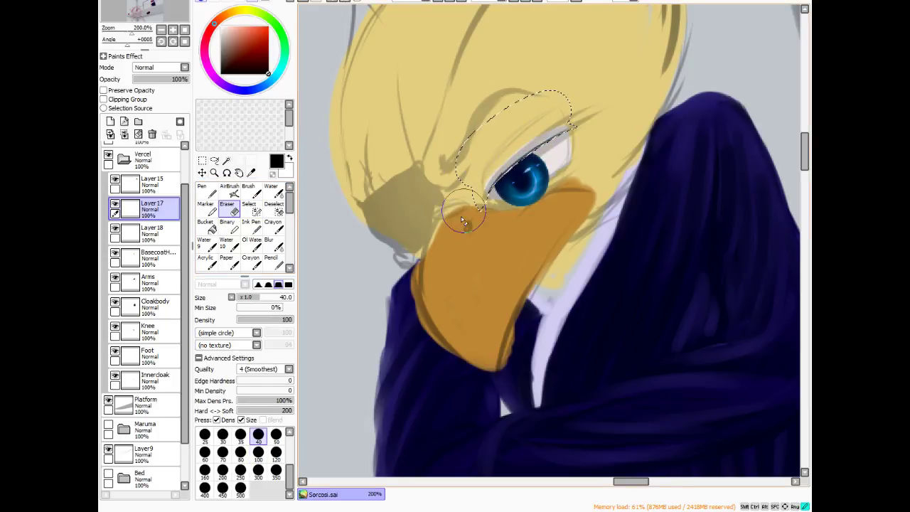
pyautogui.click(146, 233)
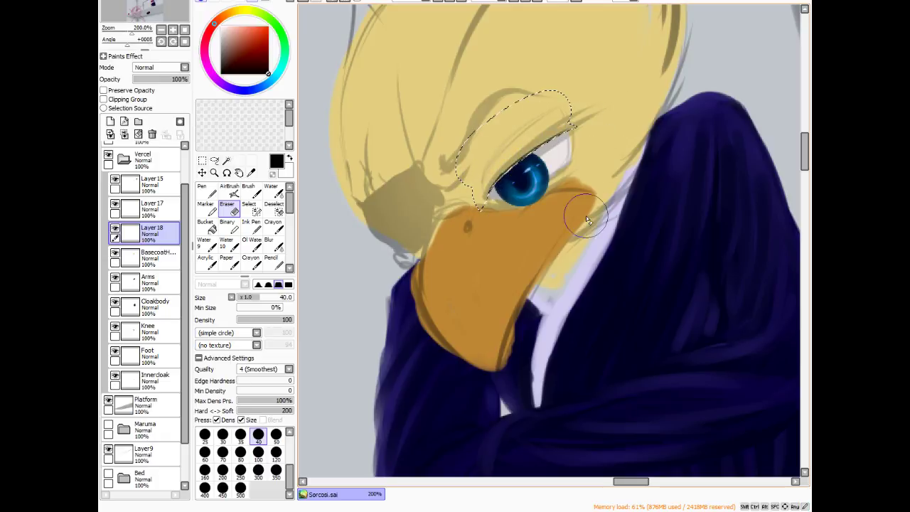
pyautogui.hotkey('ctrl', 'd')
# - Thicken and darken the upper eyelid line on Layer15 with the black AirBrush at size 12
pyautogui.click(146, 183)
pyautogui.click(229, 190)
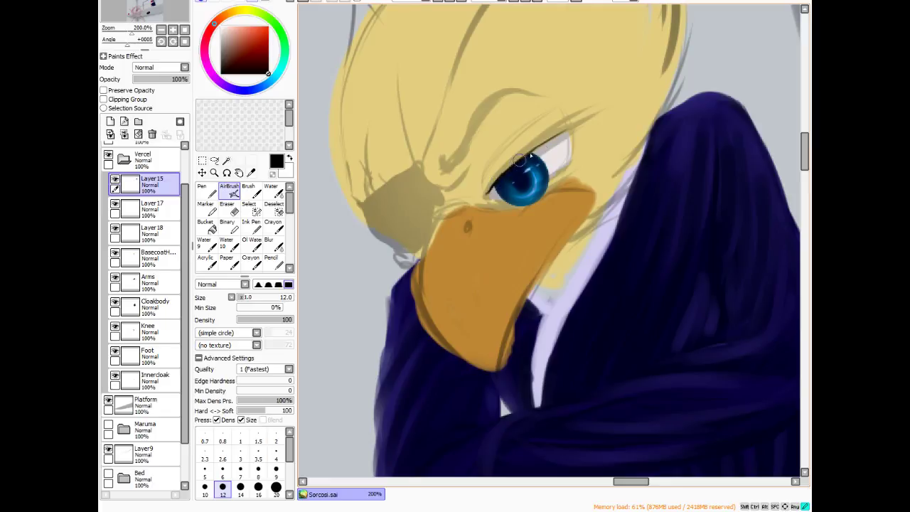
pyautogui.moveTo(526, 153); pyautogui.dragTo(562, 133)
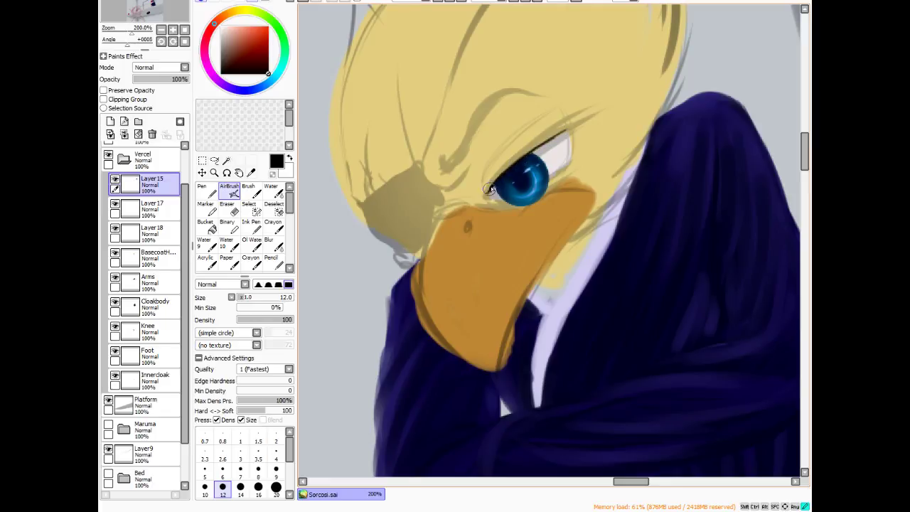
pyautogui.moveTo(515, 162); pyautogui.dragTo(528, 152)
pyautogui.moveTo(496, 175); pyautogui.dragTo(561, 130)
pyautogui.moveTo(517, 160)
pyautogui.mouseDown()
pyautogui.moveTo(580, 119)
pyautogui.moveTo(563, 132)
pyautogui.mouseUp()
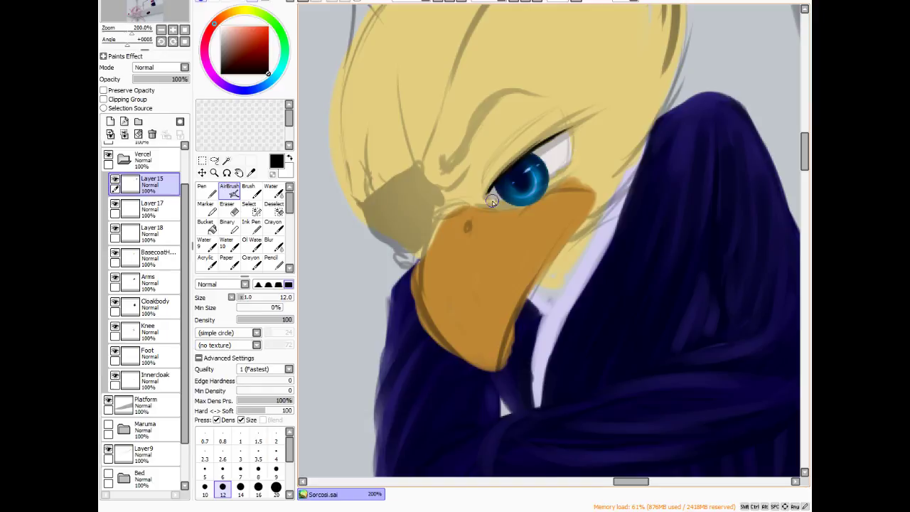
# - Outline the eye's inner corner and outer edge in black and add a thin crease line above the upper eyelid
pyautogui.moveTo(489, 193); pyautogui.dragTo(515, 199)
pyautogui.moveTo(568, 139); pyautogui.dragTo(565, 169)
pyautogui.moveTo(497, 169); pyautogui.dragTo(555, 123)
pyautogui.moveTo(500, 164); pyautogui.dragTo(487, 196)
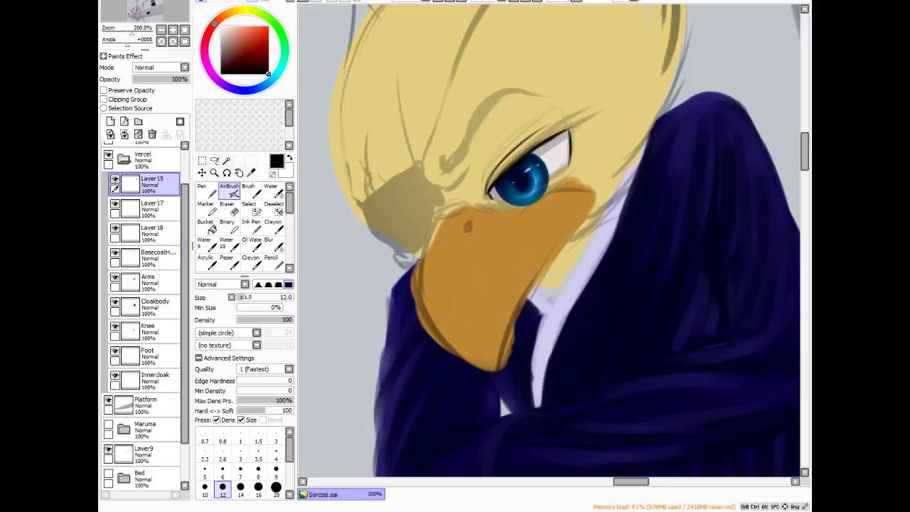
# - Draw the thin black lower eyelid line from the inner corner across the iris on Layer15
pyautogui.scroll(-6, 589, 93)
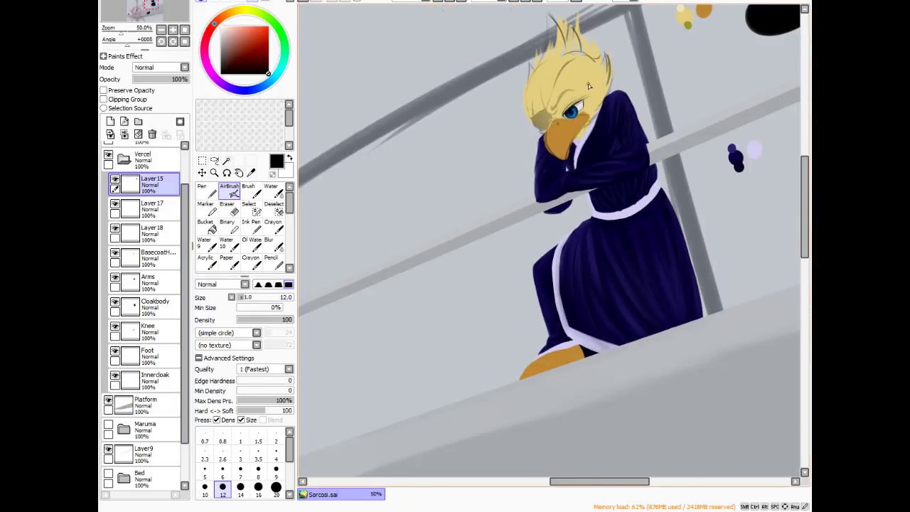
pyautogui.scroll(-1, 589, 79)
pyautogui.scroll(5, 590, 85)
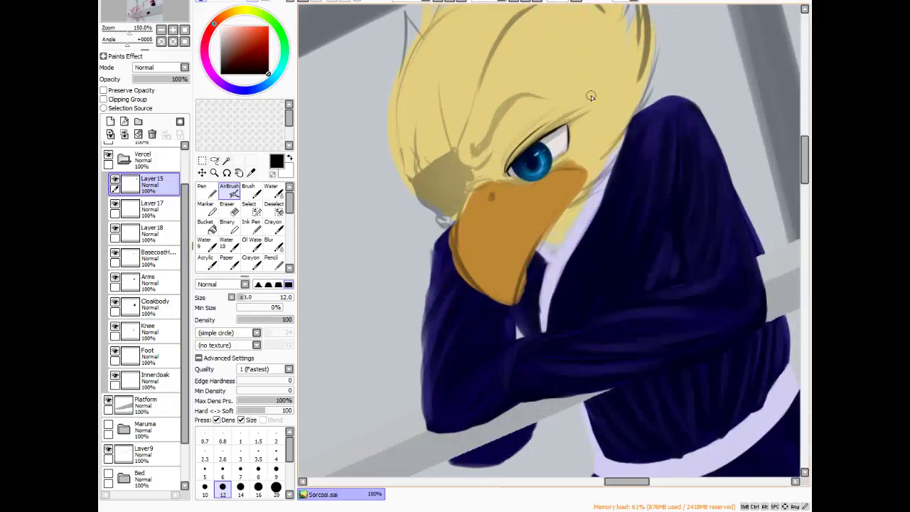
pyautogui.scroll(-2, 560, 136)
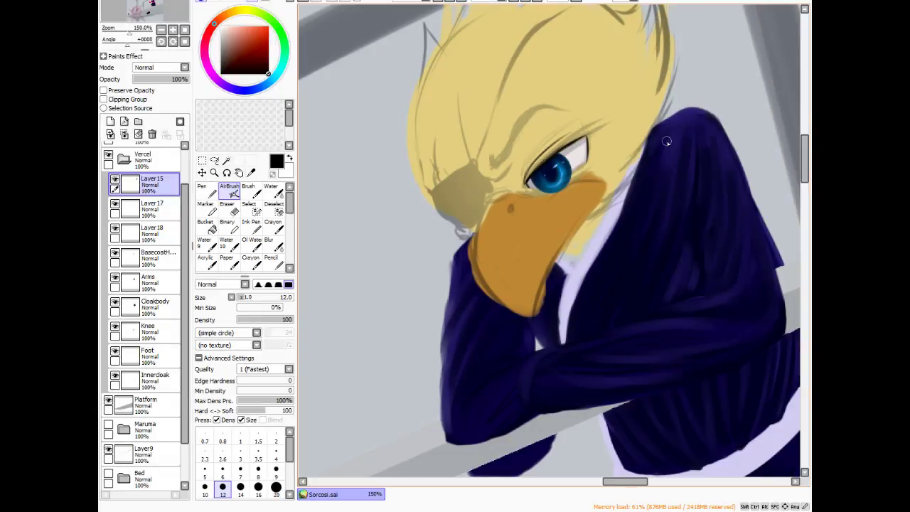
pyautogui.scroll(2, 576, 169)
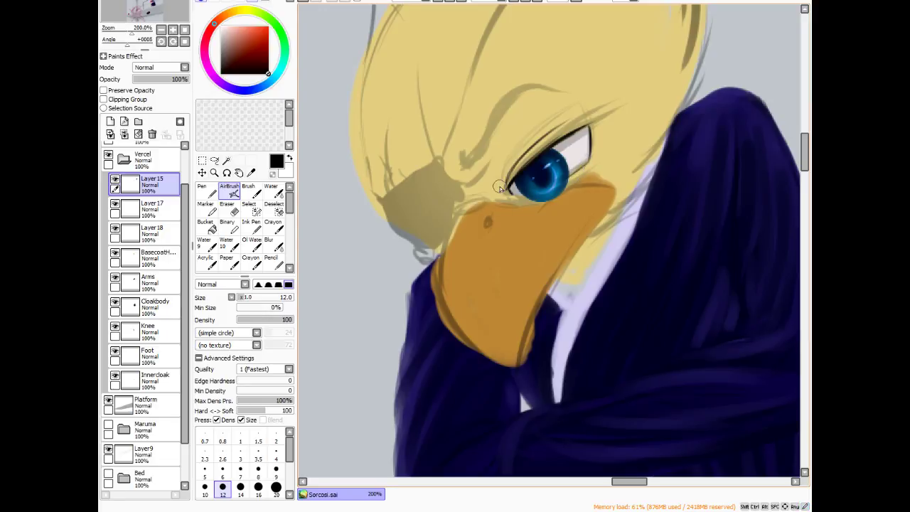
pyautogui.click(229, 173)
pyautogui.moveTo(505, 317)
pyautogui.mouseDown()
pyautogui.moveTo(404, 163)
pyautogui.moveTo(564, 66)
pyautogui.mouseUp()
pyautogui.click(230, 190)
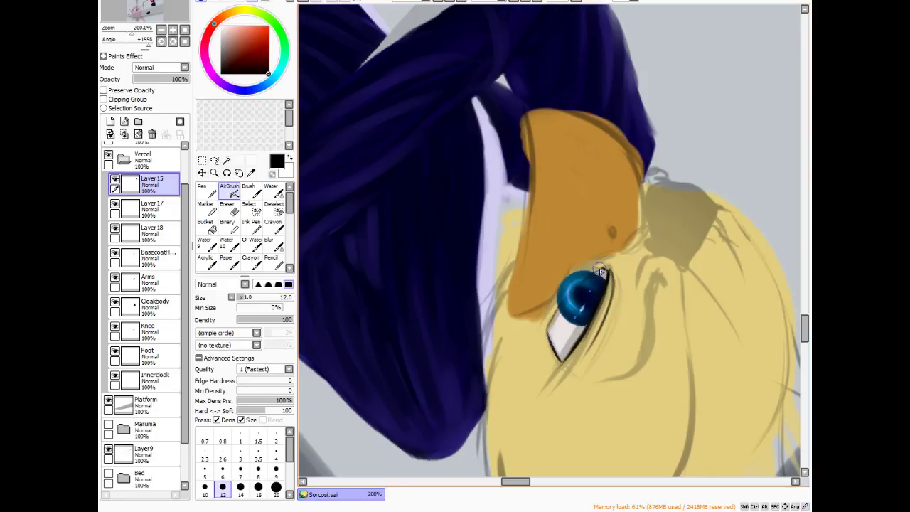
pyautogui.moveTo(596, 271)
pyautogui.mouseDown()
pyautogui.moveTo(556, 308)
pyautogui.moveTo(591, 276)
pyautogui.mouseUp()
pyautogui.moveTo(566, 298); pyautogui.dragTo(576, 290)
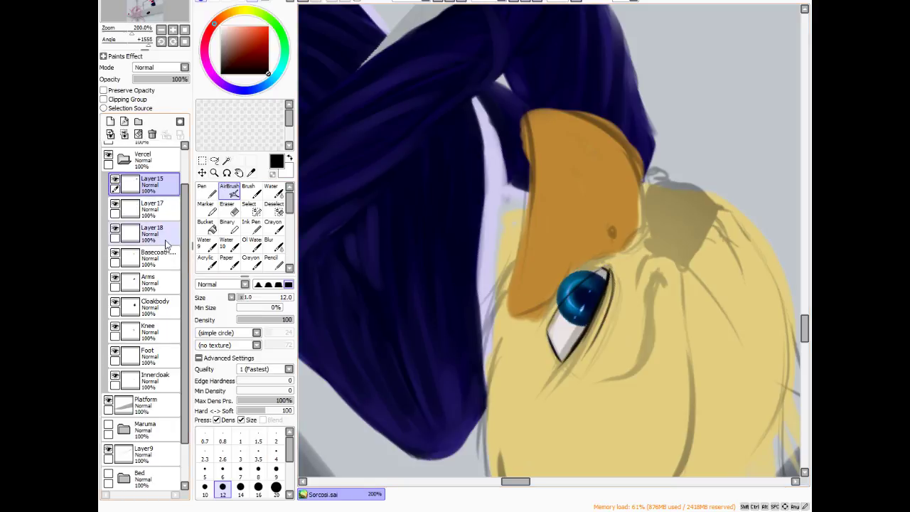
# - Erase the part of the iris that extends past the lower eyelid line on Layer17 with the Eraser at size 30
pyautogui.click(214, 160)
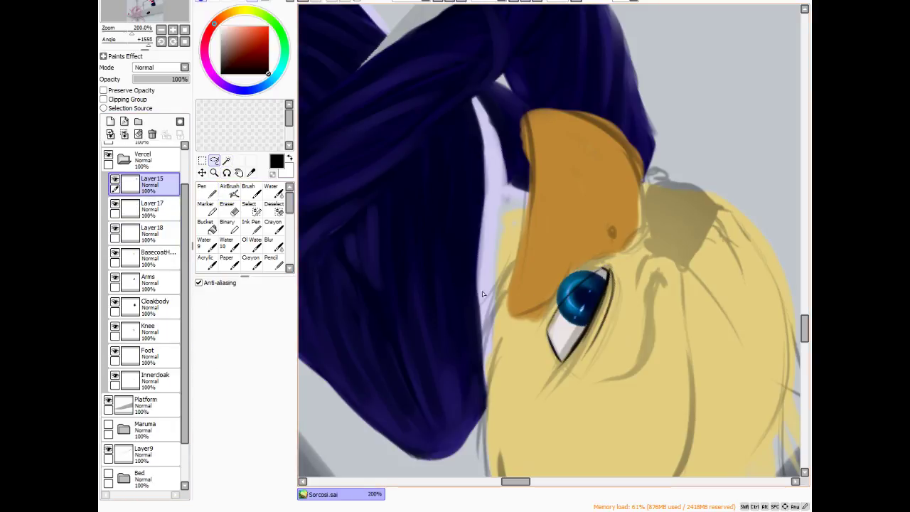
pyautogui.click(149, 206)
pyautogui.click(226, 206)
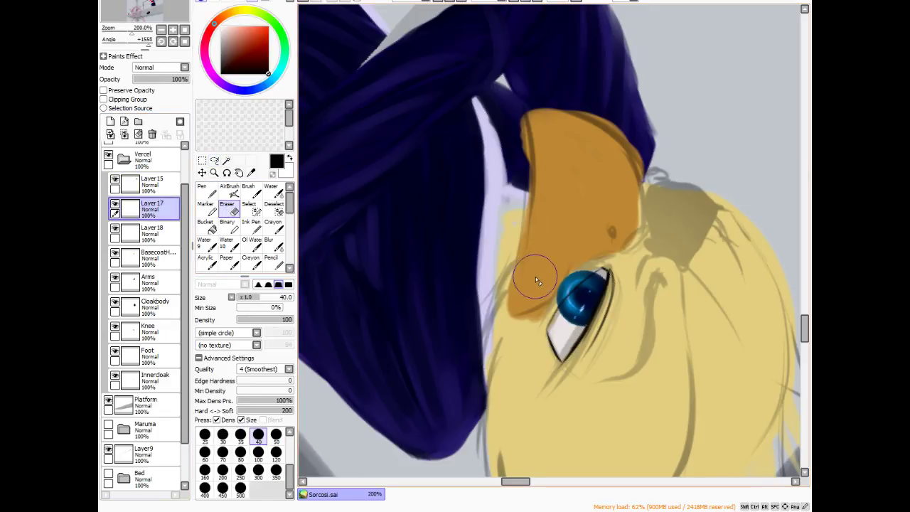
pyautogui.press('[')
pyautogui.press('[')
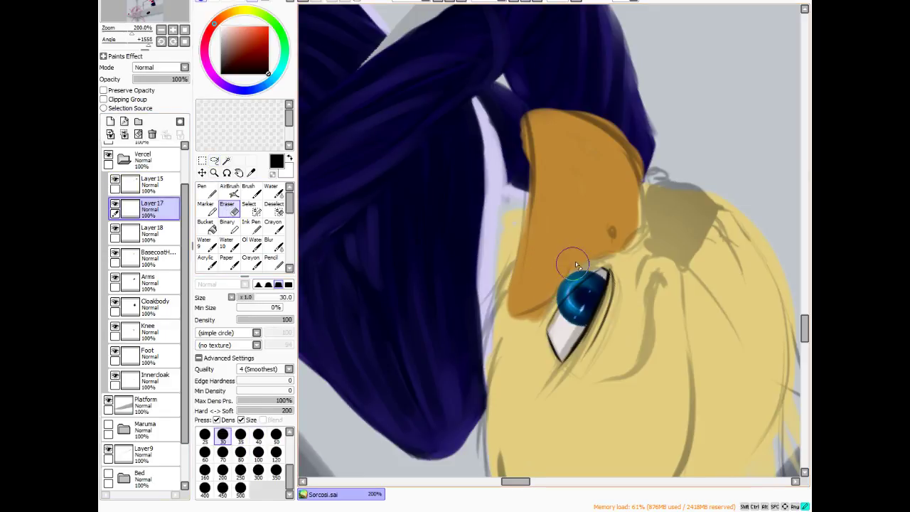
pyautogui.moveTo(577, 265)
pyautogui.mouseDown()
pyautogui.moveTo(544, 307)
pyautogui.moveTo(598, 258)
pyautogui.mouseUp()
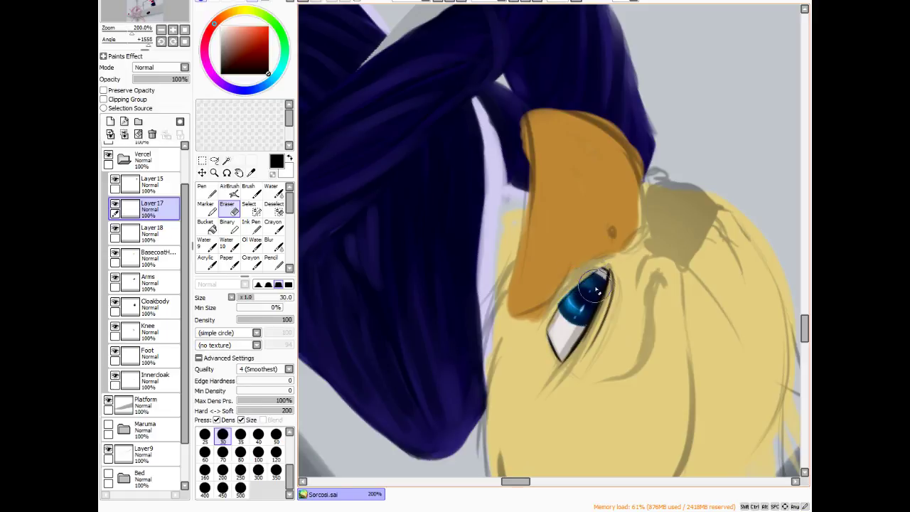
# - Reduce the Eraser to size 10, sample the eye's light grey, and touch up the eye white on Layer18 with the AirBrush at size 12
pyautogui.scroll(5, 597, 291)
pyautogui.press('[')
pyautogui.press('[')
pyautogui.press('[')
pyautogui.press('[')
pyautogui.press('[')
pyautogui.press('[')
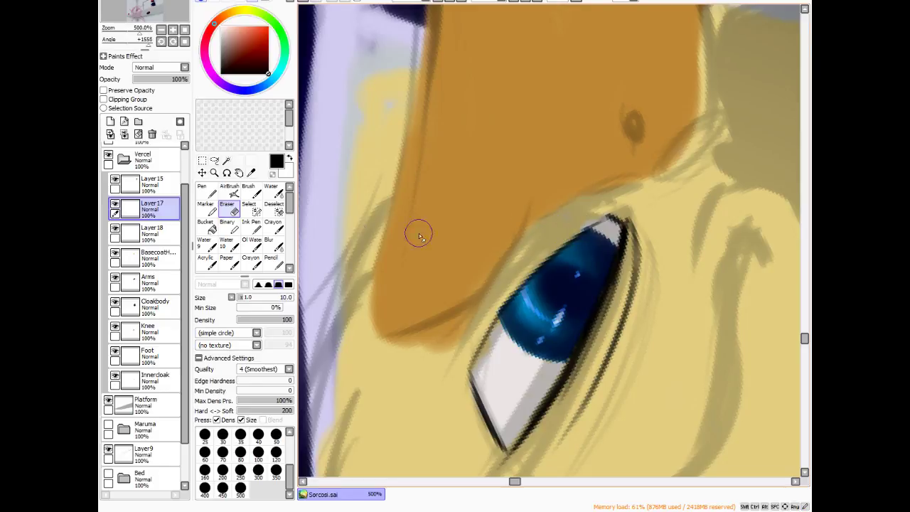
pyautogui.click(151, 232)
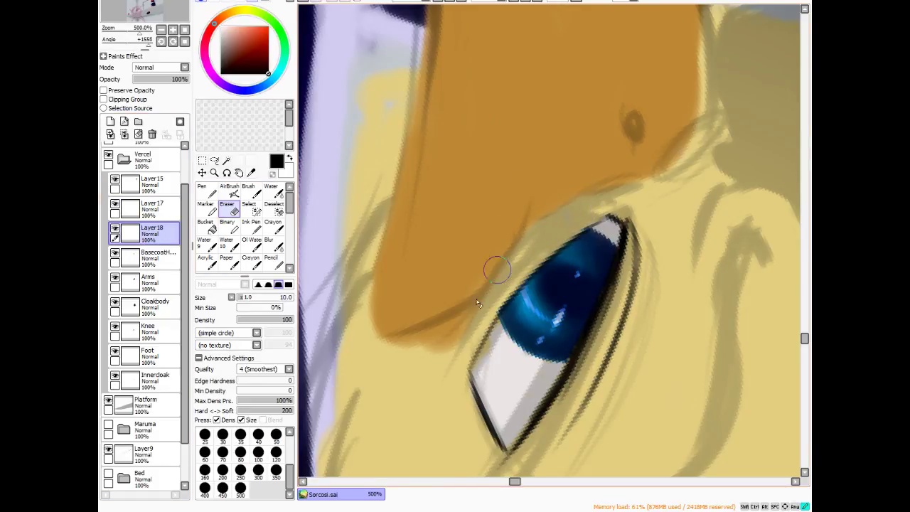
pyautogui.keyDown('alt'); pyautogui.click(514, 372); pyautogui.keyUp('alt')
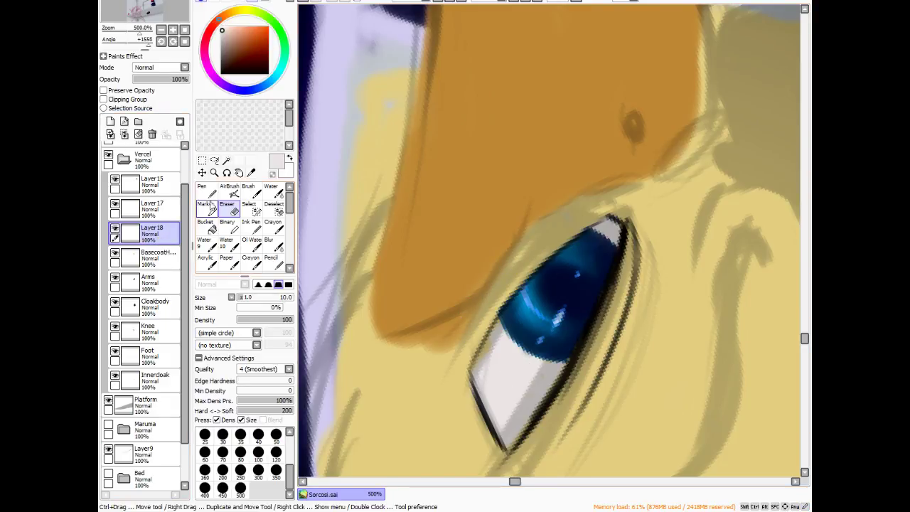
pyautogui.click(229, 190)
pyautogui.moveTo(501, 325); pyautogui.dragTo(482, 355)
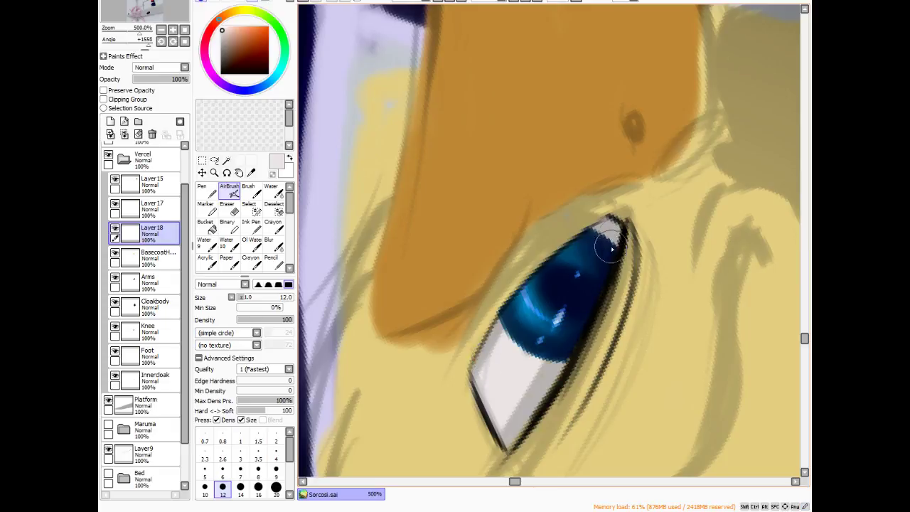
pyautogui.moveTo(592, 248); pyautogui.dragTo(603, 294)
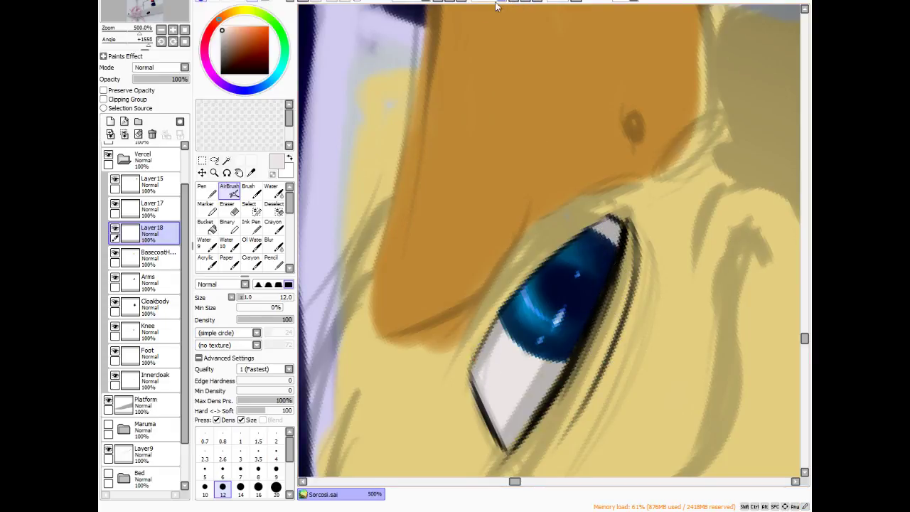
# - Reset the canvas rotation and examine the eye against the whole figure, toggling Layer17 and hiding the Layer15 line art
pyautogui.press('Home')
pyautogui.scroll(-8, 647, 114)
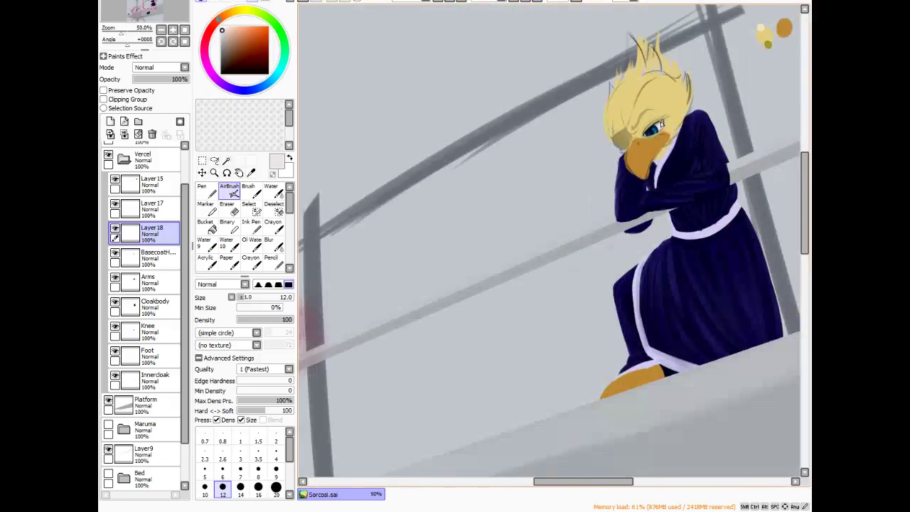
pyautogui.scroll(-2, 661, 124)
pyautogui.scroll(5, 664, 175)
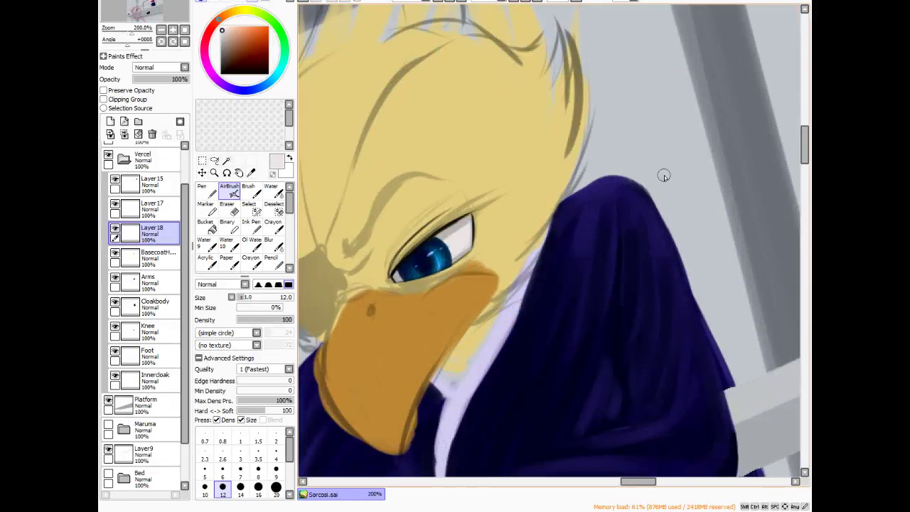
pyautogui.scroll(-1, 664, 175)
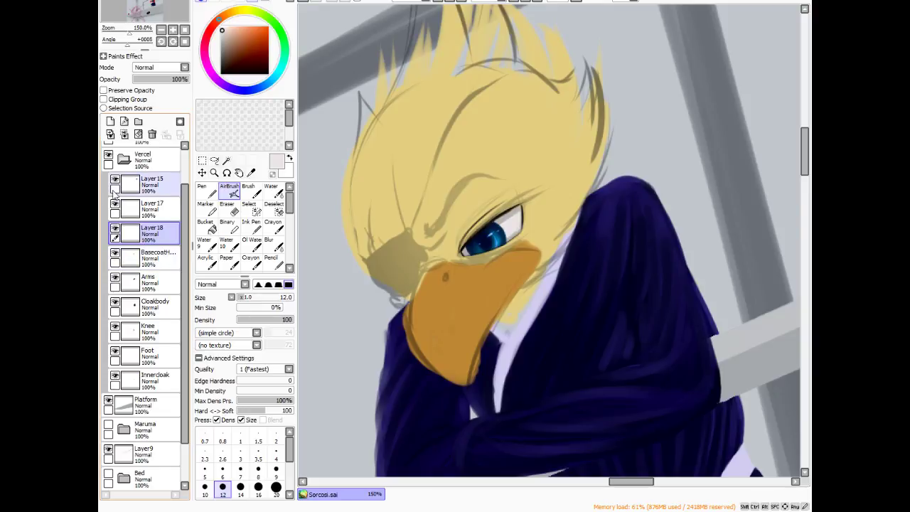
pyautogui.click(114, 203)
pyautogui.click(114, 203)
pyautogui.click(115, 179)
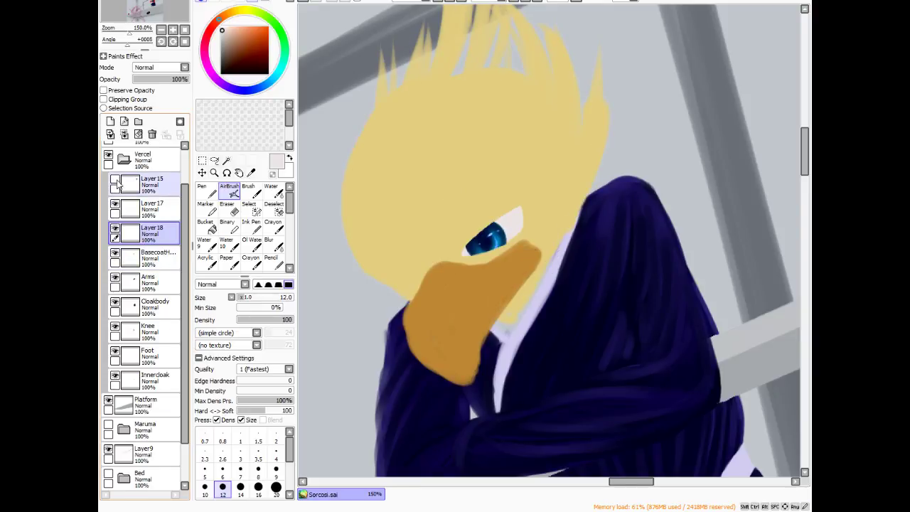
# - Restore the Layer15 line art and compare the eye with and without it, also checking Layer17's contribution
pyautogui.click(115, 179)
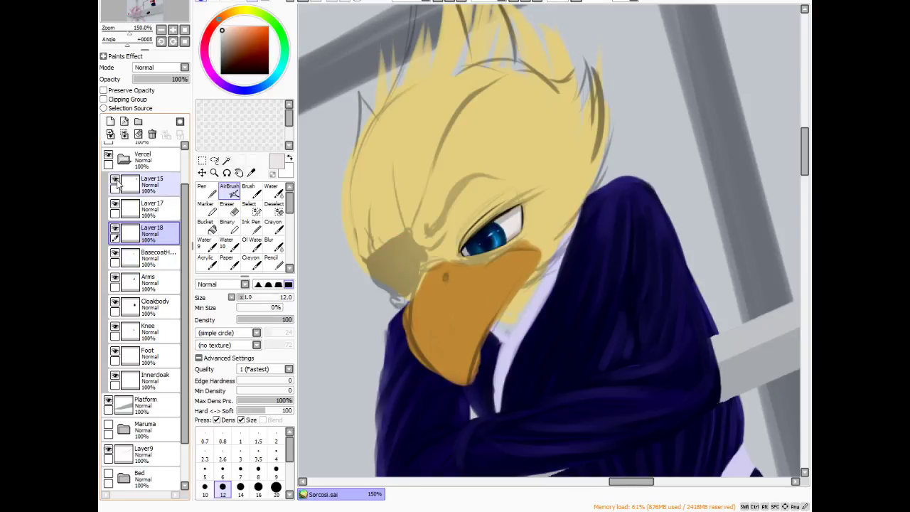
pyautogui.scroll(-1, 602, 223)
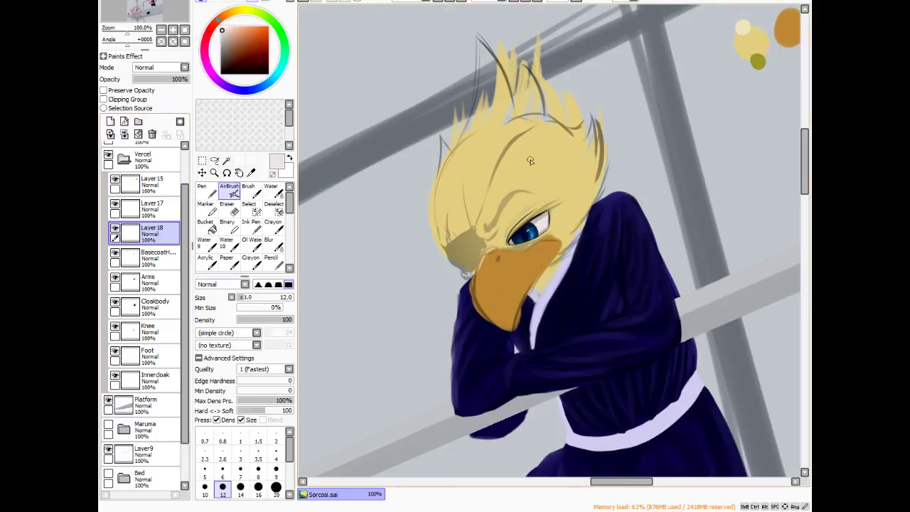
pyautogui.scroll(2, 557, 221)
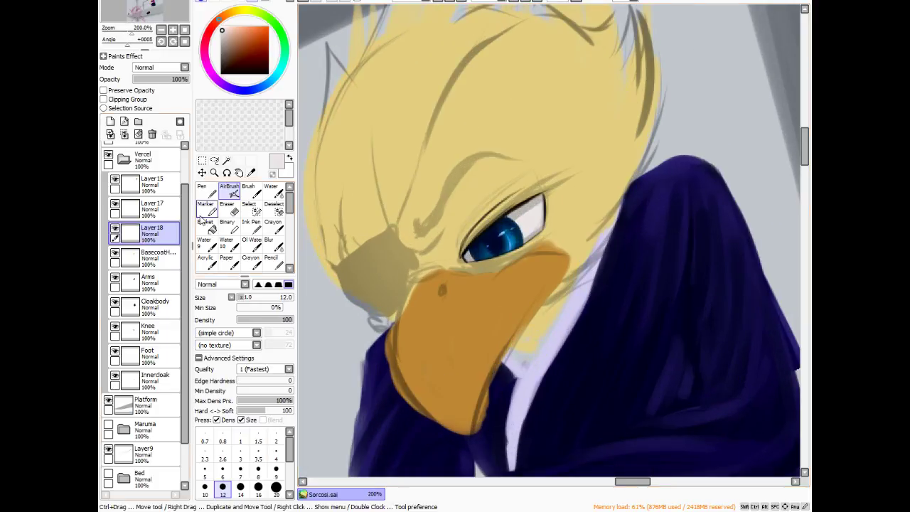
pyautogui.click(115, 180)
pyautogui.click(115, 180)
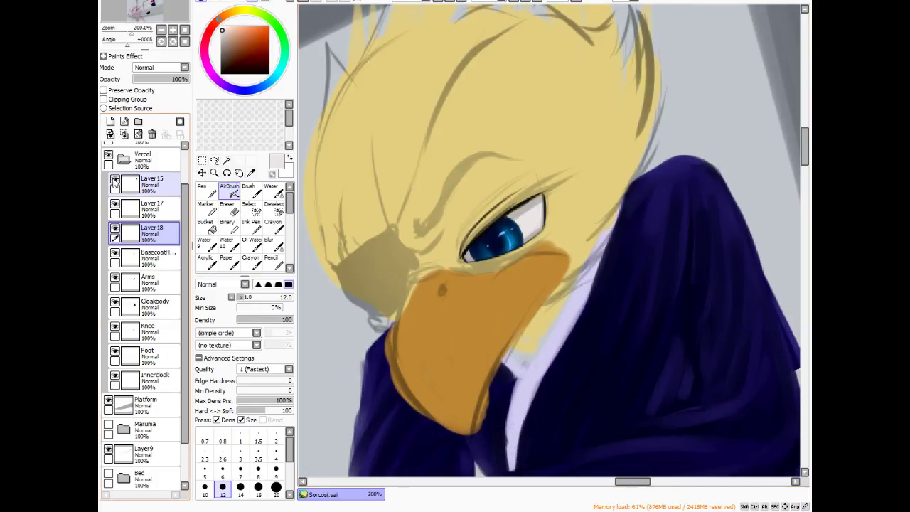
pyautogui.click(114, 181)
pyautogui.click(132, 185)
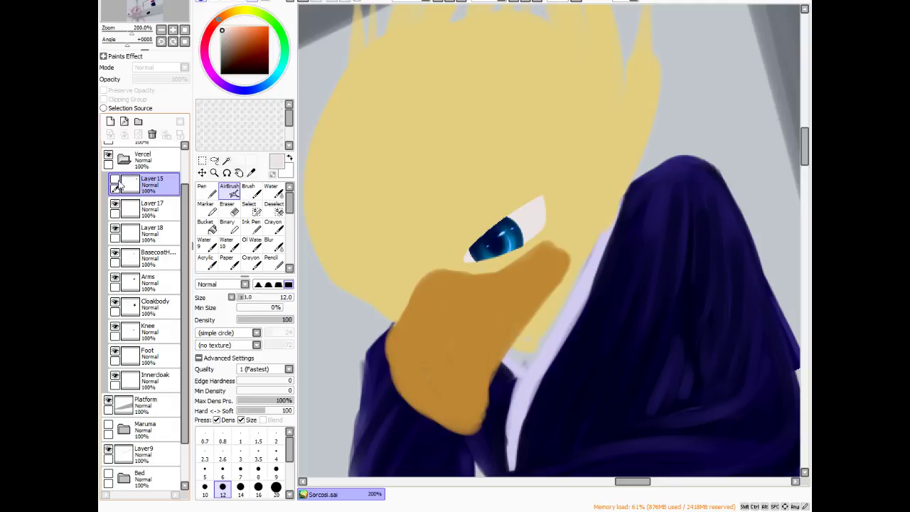
pyautogui.click(115, 180)
pyautogui.click(119, 207)
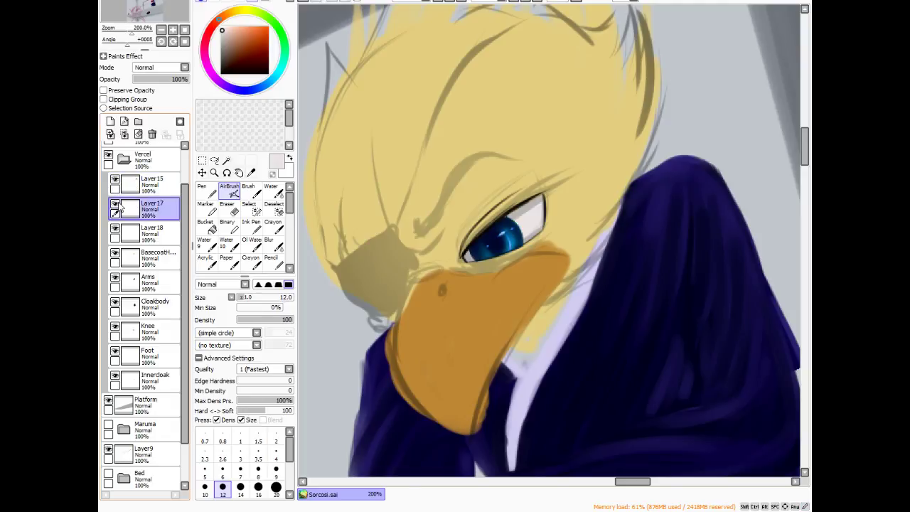
pyautogui.click(116, 205)
pyautogui.click(115, 205)
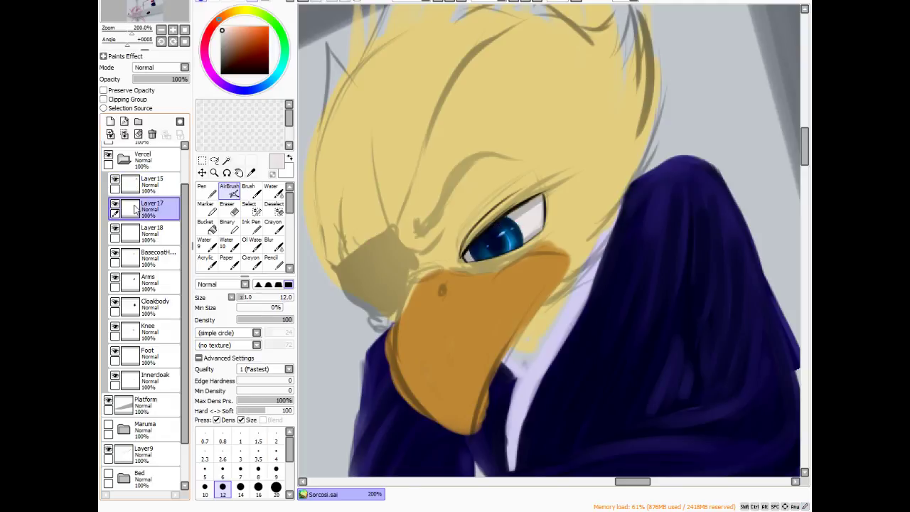
# - Add a new layer above Layer17, and draw a faint black crease line toward the beak's bridge on Layer15 with the AirBrush at density 23
pyautogui.click(111, 122)
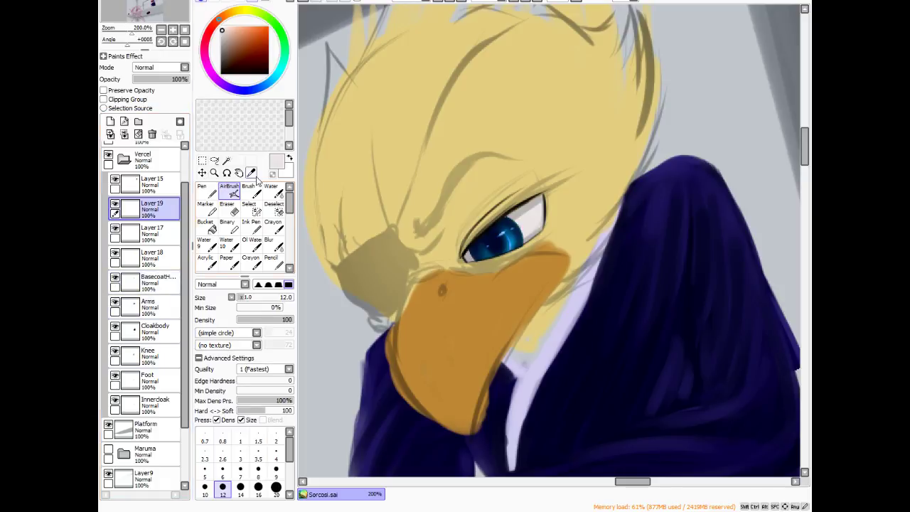
pyautogui.press('d')
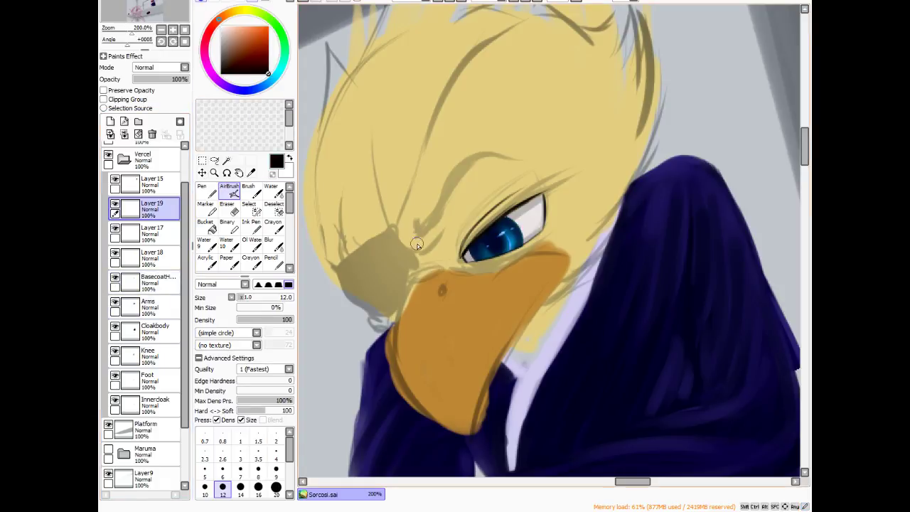
pyautogui.click(133, 186)
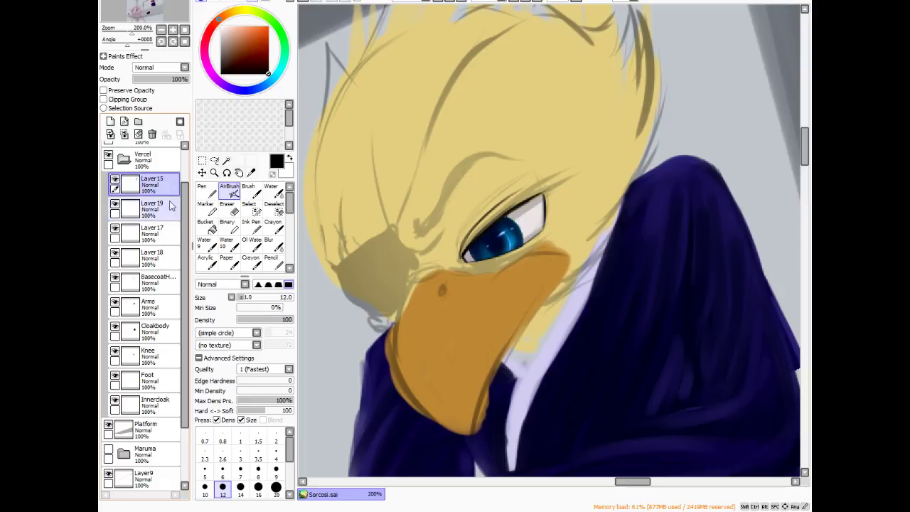
pyautogui.click(266, 321)
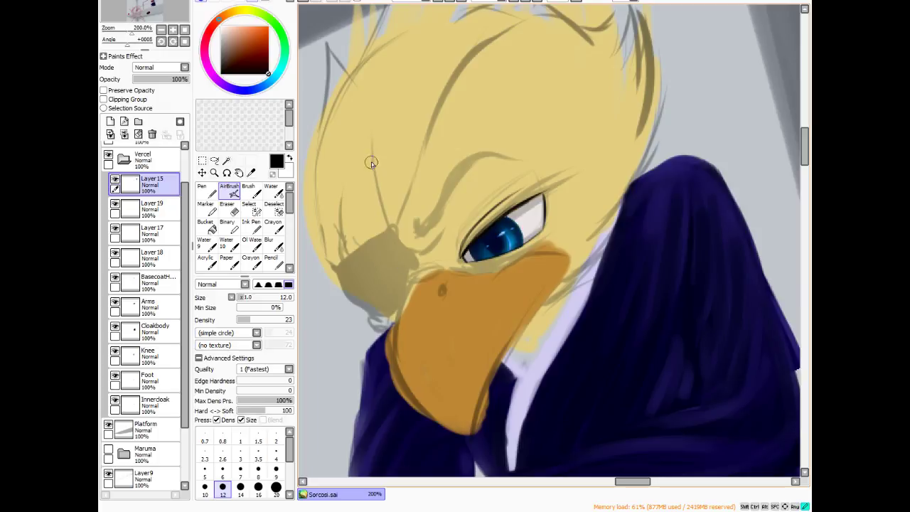
pyautogui.moveTo(396, 250); pyautogui.dragTo(408, 263)
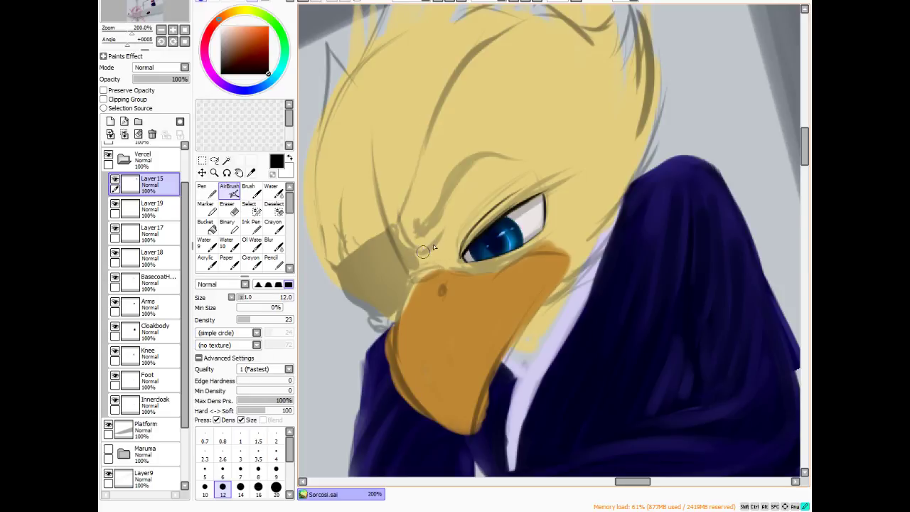
# - Airbrush a thick, dark brow arching over the eye on Layer15, with a crease above the eyelid and a furrow at its inner end
pyautogui.moveTo(455, 218); pyautogui.dragTo(512, 178)
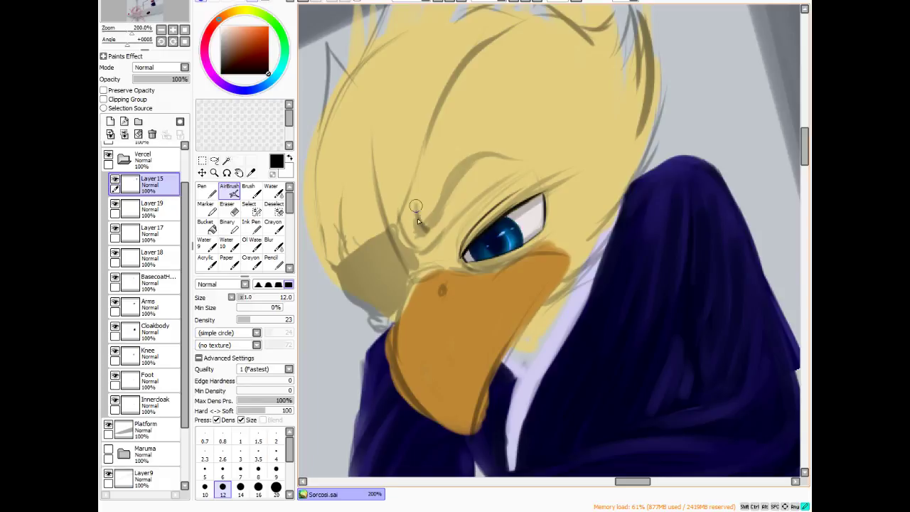
pyautogui.moveTo(462, 199); pyautogui.dragTo(485, 166)
pyautogui.moveTo(455, 206); pyautogui.dragTo(497, 155)
pyautogui.moveTo(462, 182)
pyautogui.mouseDown()
pyautogui.moveTo(518, 150)
pyautogui.moveTo(544, 163)
pyautogui.mouseUp()
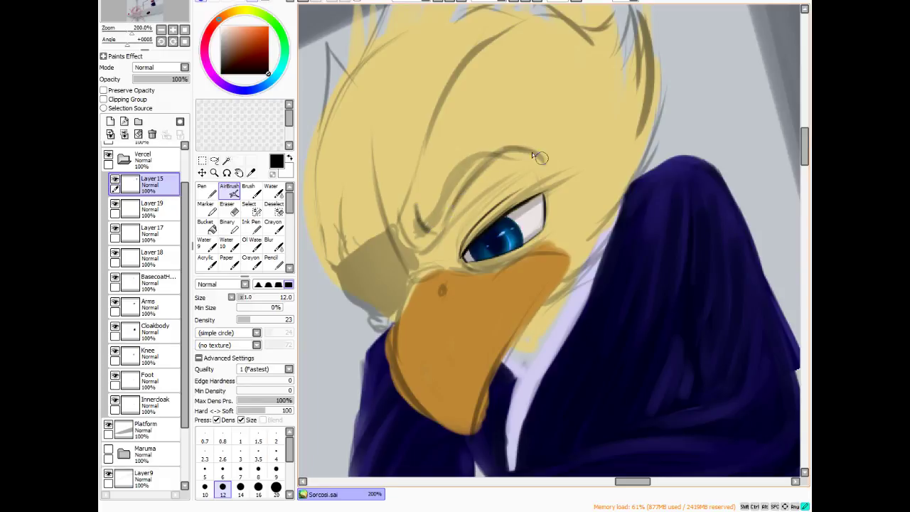
pyautogui.moveTo(416, 228)
pyautogui.mouseDown()
pyautogui.moveTo(436, 223)
pyautogui.moveTo(442, 218)
pyautogui.moveTo(434, 229)
pyautogui.moveTo(493, 155)
pyautogui.moveTo(444, 213)
pyautogui.moveTo(472, 174)
pyautogui.mouseUp()
pyautogui.moveTo(455, 214); pyautogui.dragTo(477, 165)
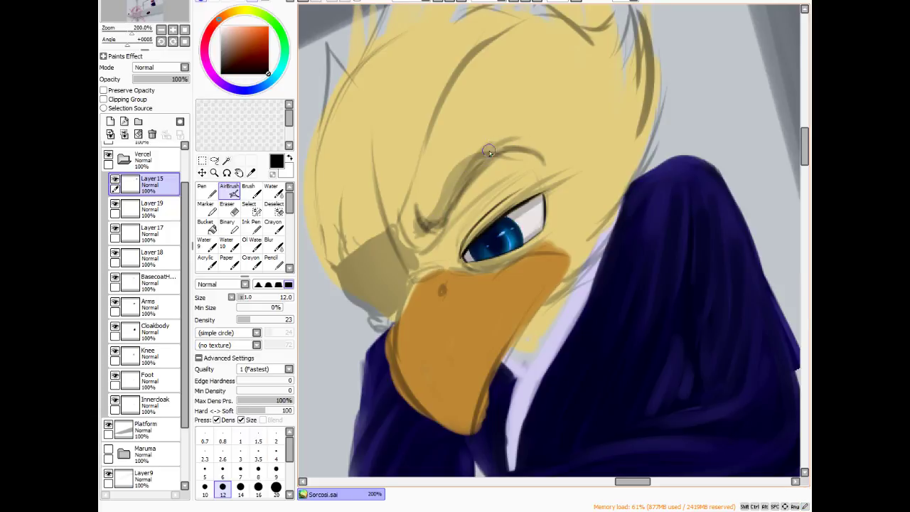
pyautogui.moveTo(513, 140); pyautogui.dragTo(541, 164)
pyautogui.moveTo(489, 151); pyautogui.dragTo(532, 138)
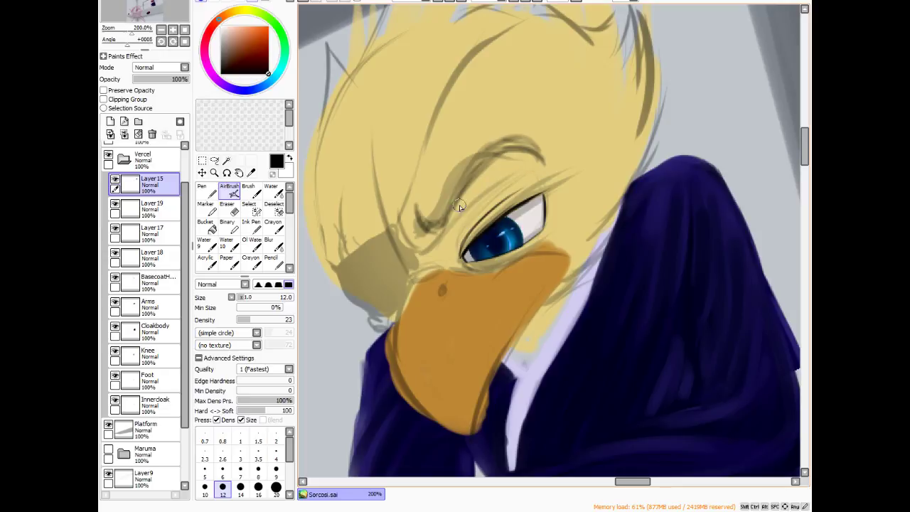
pyautogui.moveTo(421, 219); pyautogui.dragTo(434, 241)
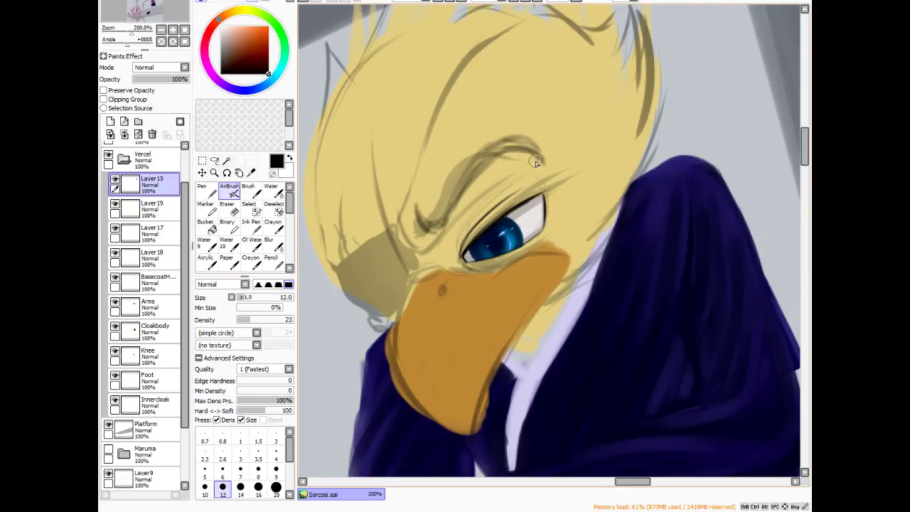
# - Erase the thick brow and the crease above the eye on Layer15 with the Eraser at size 35
pyautogui.scroll(-6, 610, 89)
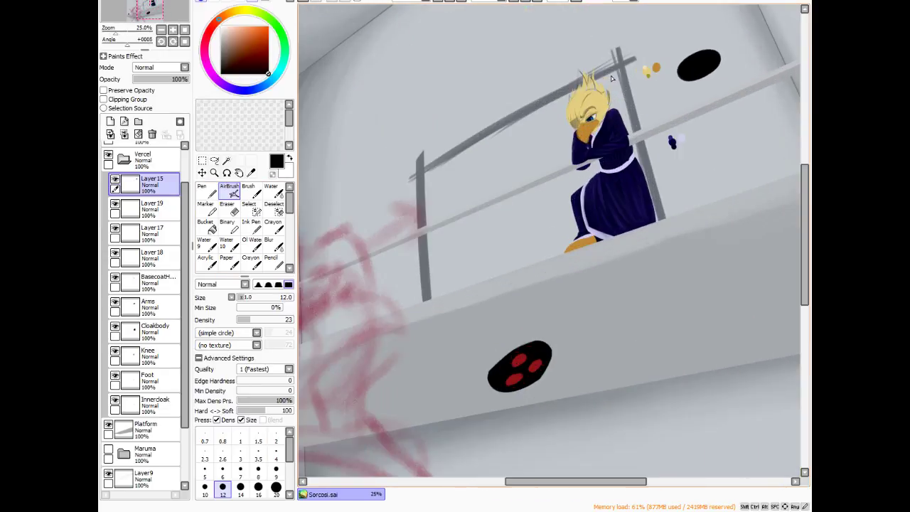
pyautogui.scroll(5, 612, 78)
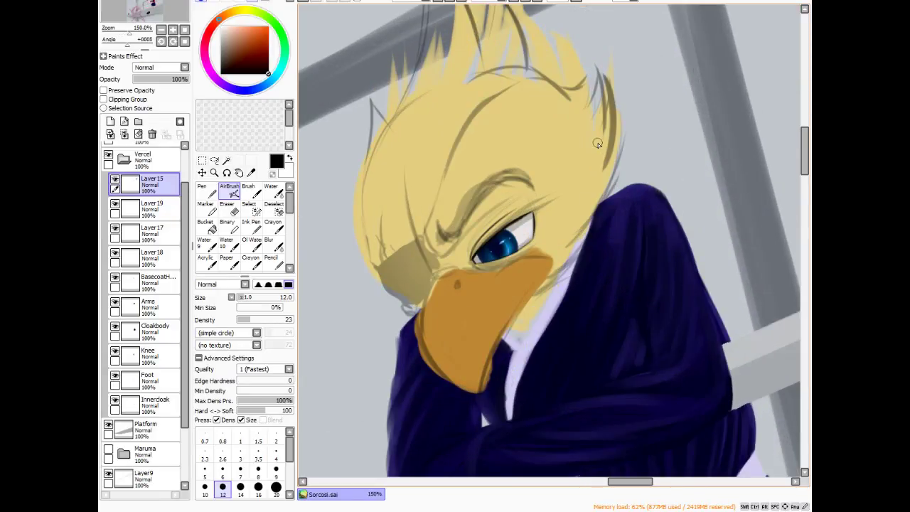
pyautogui.click(229, 206)
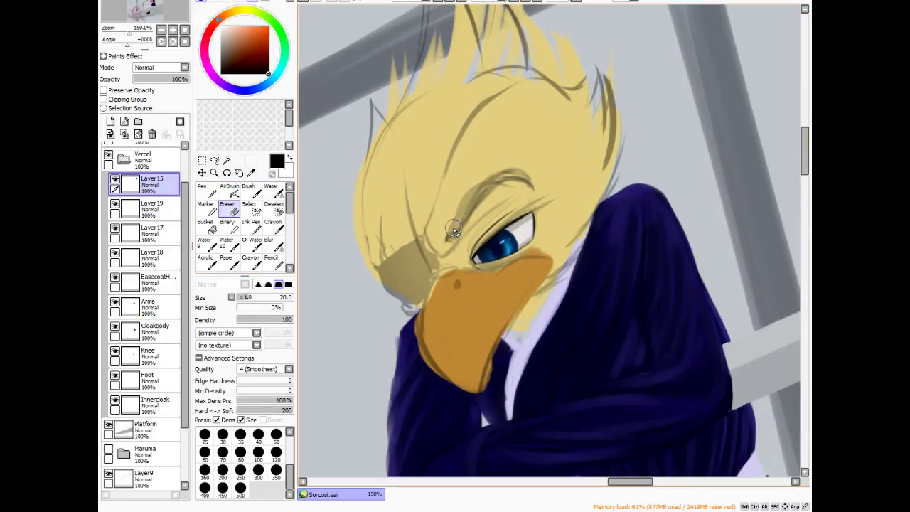
pyautogui.press(']')
pyautogui.press(']')
pyautogui.press(']')
pyautogui.moveTo(451, 219)
pyautogui.mouseDown()
pyautogui.moveTo(442, 251)
pyautogui.moveTo(430, 219)
pyautogui.moveTo(454, 225)
pyautogui.moveTo(521, 161)
pyautogui.moveTo(462, 225)
pyautogui.moveTo(542, 169)
pyautogui.moveTo(479, 214)
pyautogui.moveTo(518, 191)
pyautogui.moveTo(492, 217)
pyautogui.moveTo(547, 185)
pyautogui.moveTo(500, 211)
pyautogui.moveTo(531, 194)
pyautogui.moveTo(558, 197)
pyautogui.moveTo(557, 216)
pyautogui.moveTo(448, 242)
pyautogui.moveTo(476, 216)
pyautogui.moveTo(451, 249)
pyautogui.moveTo(481, 223)
pyautogui.moveTo(473, 248)
pyautogui.mouseUp()
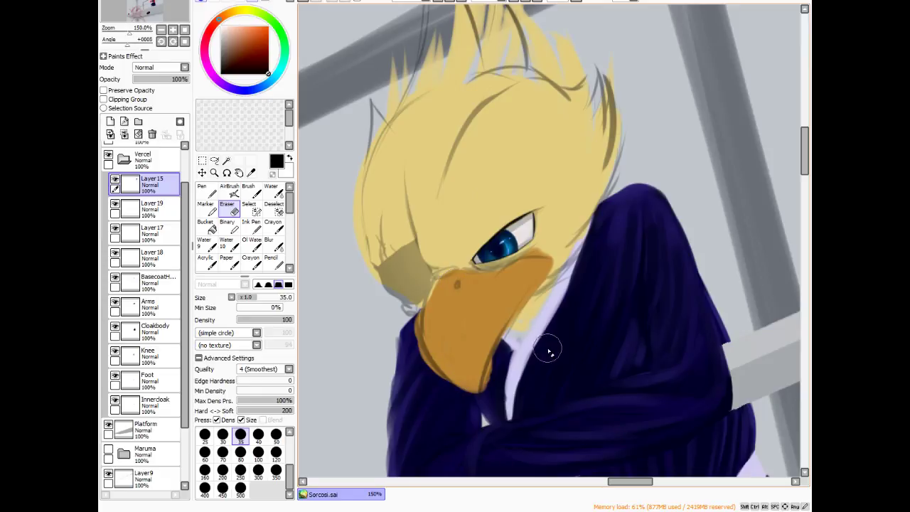
# - Draw a furrow line toward the beak and a thin arched brow above the eye on Layer15 with the AirBrush at density 38
pyautogui.click(229, 190)
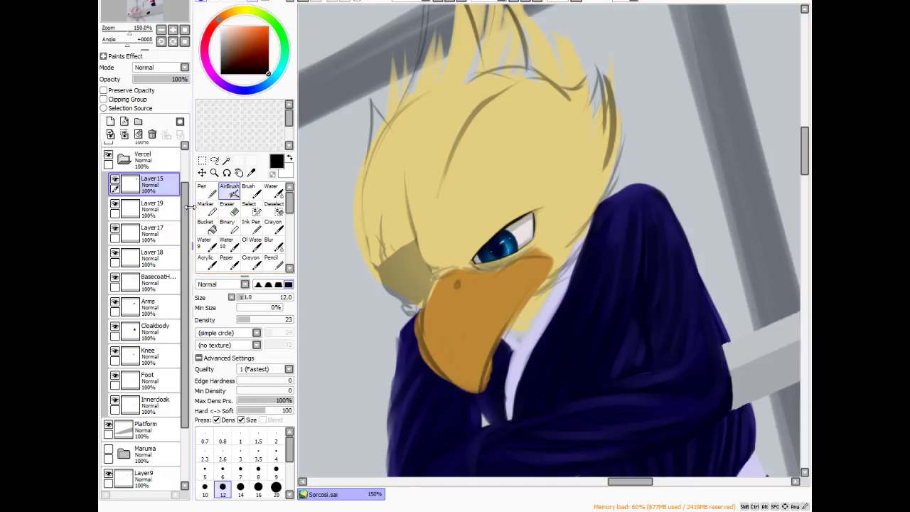
pyautogui.click(170, 209)
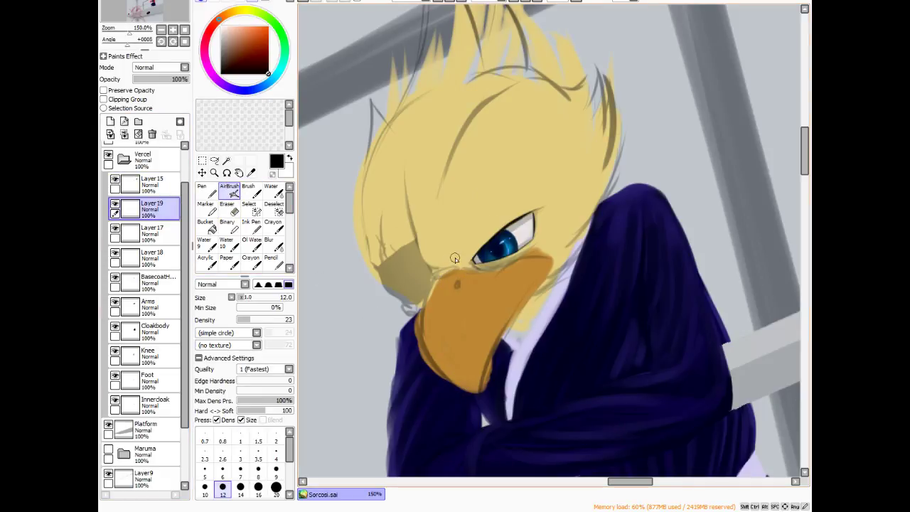
pyautogui.moveTo(260, 324); pyautogui.dragTo(259, 321)
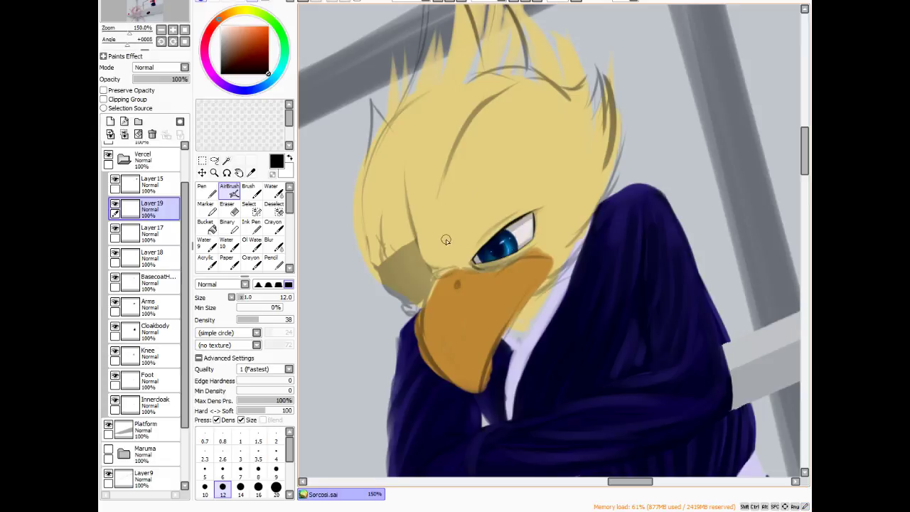
pyautogui.click(151, 183)
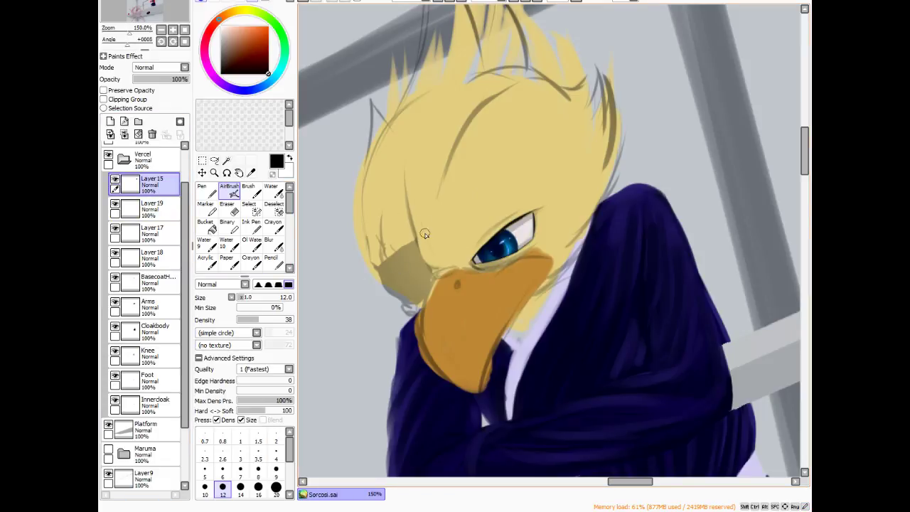
pyautogui.moveTo(413, 184); pyautogui.dragTo(448, 268)
pyautogui.click(455, 284)
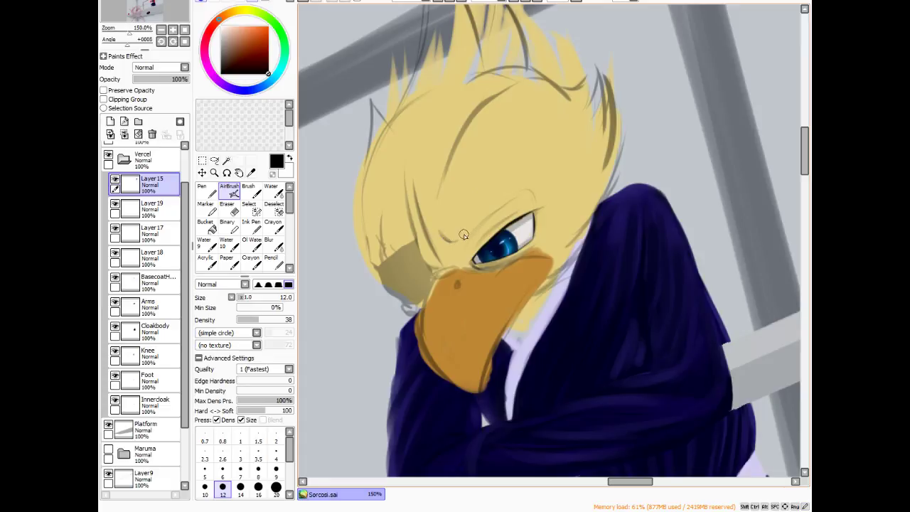
pyautogui.moveTo(463, 235)
pyautogui.mouseDown()
pyautogui.moveTo(499, 172)
pyautogui.moveTo(528, 180)
pyautogui.moveTo(506, 171)
pyautogui.moveTo(536, 193)
pyautogui.mouseUp()
pyautogui.moveTo(470, 206)
pyautogui.mouseDown()
pyautogui.moveTo(497, 176)
pyautogui.moveTo(464, 228)
pyautogui.moveTo(491, 183)
pyautogui.mouseUp()
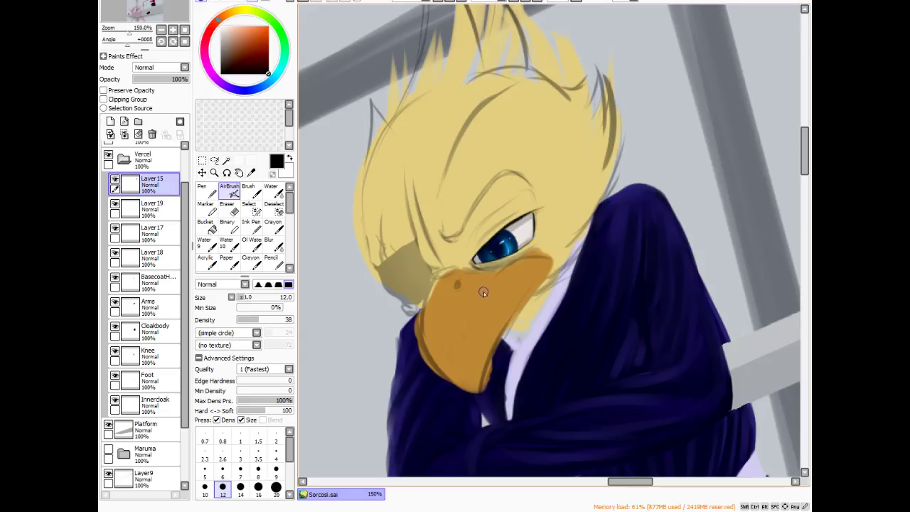
# - Draw a small dark oval above the beak's bridge and extend the curved forehead line down to it
pyautogui.moveTo(419, 235); pyautogui.dragTo(430, 272)
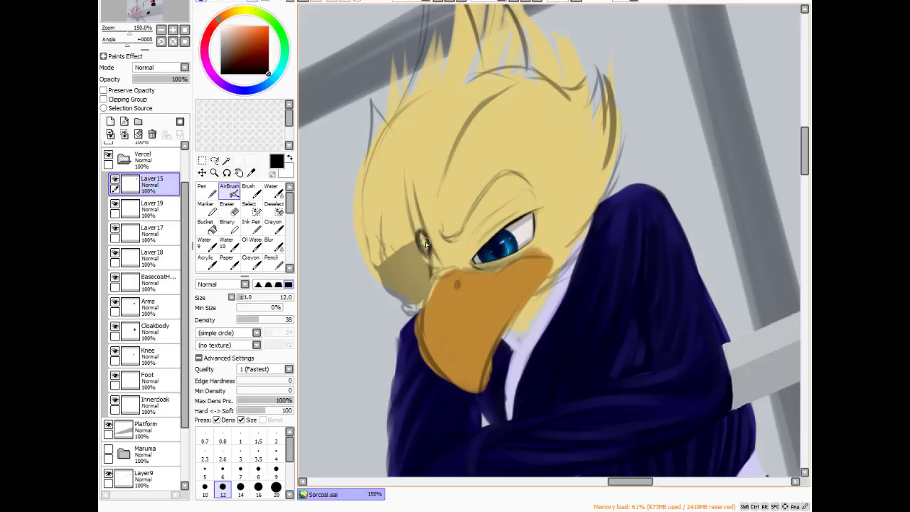
pyautogui.moveTo(427, 237)
pyautogui.mouseDown()
pyautogui.moveTo(450, 156)
pyautogui.moveTo(431, 238)
pyautogui.moveTo(483, 101)
pyautogui.mouseUp()
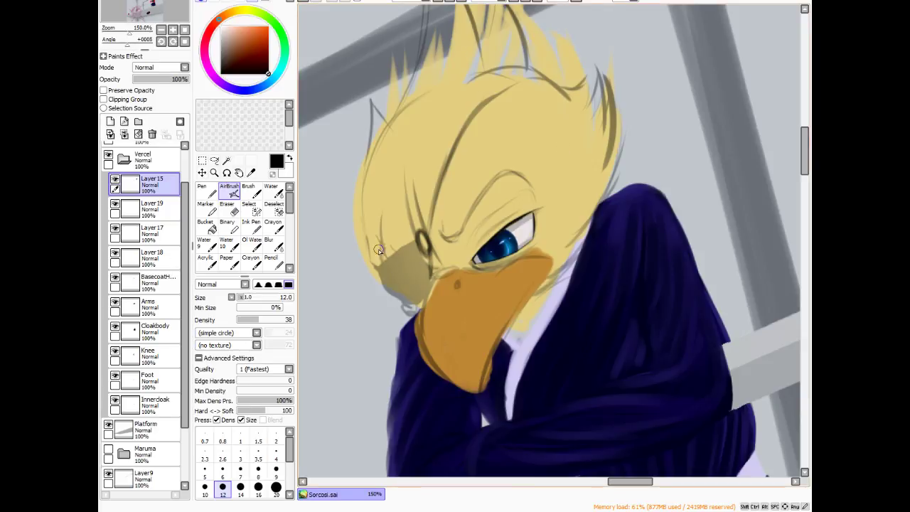
pyautogui.scroll(-3, 685, 106)
pyautogui.scroll(3, 685, 107)
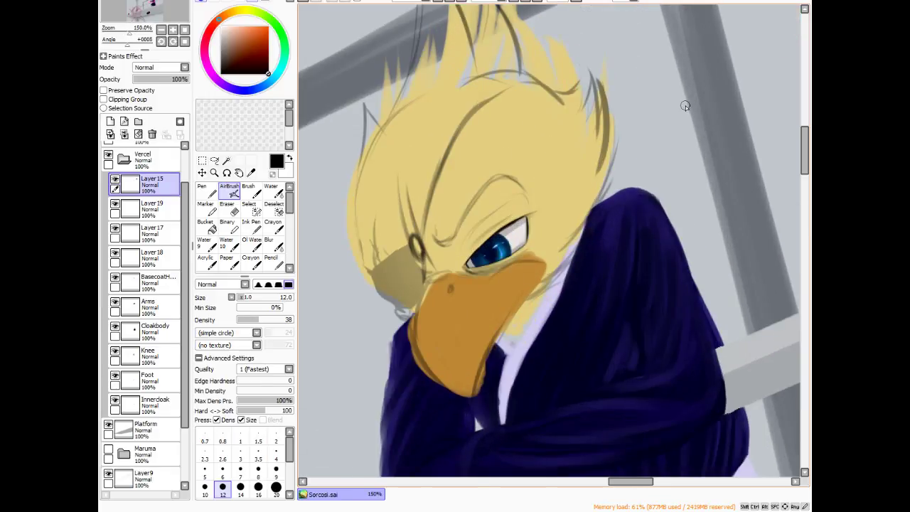
# - Sample the olive swatch and set up the Brush at size 16 on the head's base coat layer
pyautogui.scroll(-1, 673, 111)
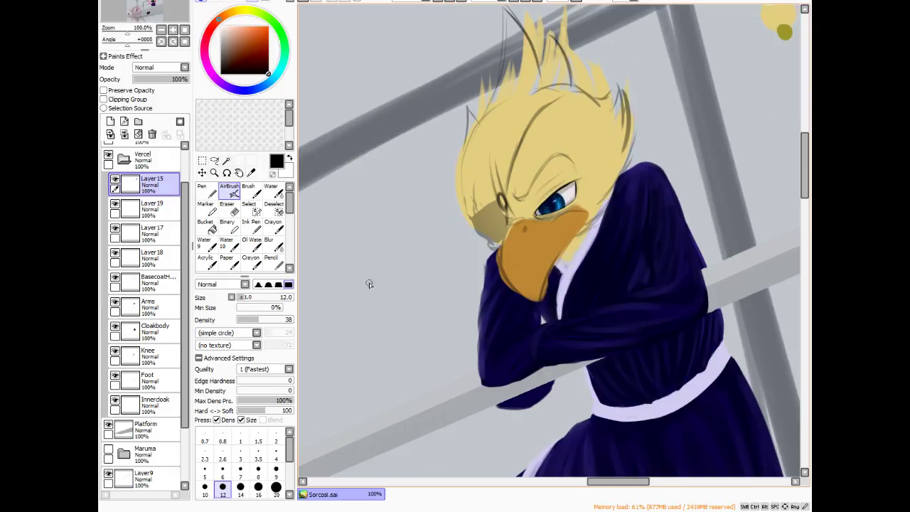
pyautogui.scroll(-2, 362, 287)
pyautogui.scroll(2, 360, 289)
pyautogui.scroll(-1, 355, 291)
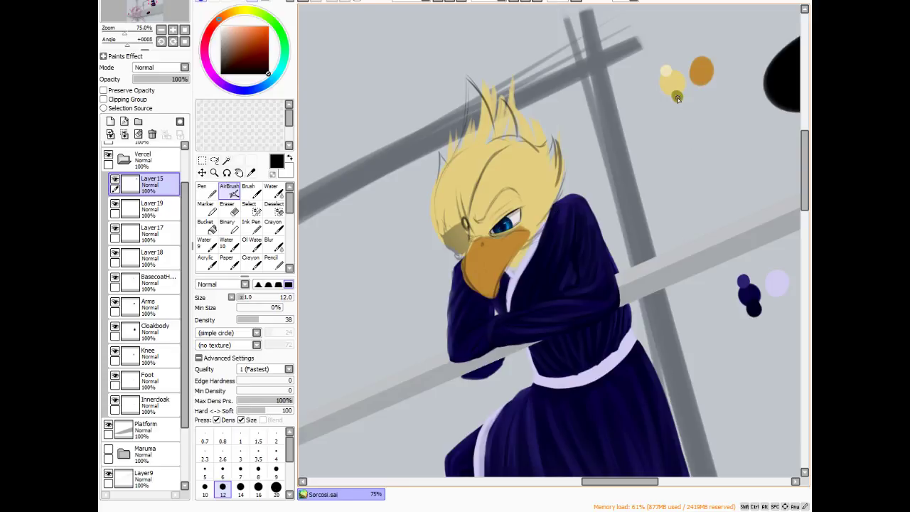
pyautogui.keyDown('alt'); pyautogui.click(677, 97); pyautogui.keyUp('alt')
pyautogui.click(153, 281)
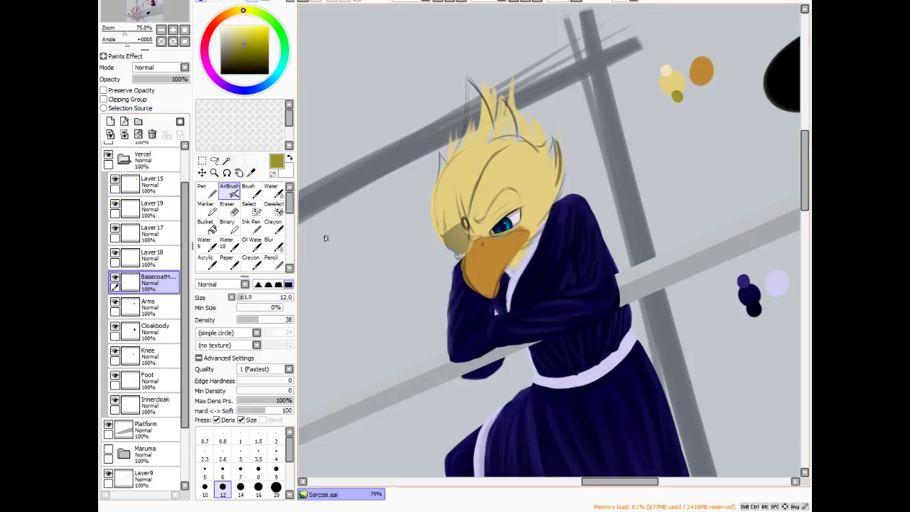
pyautogui.press('b')
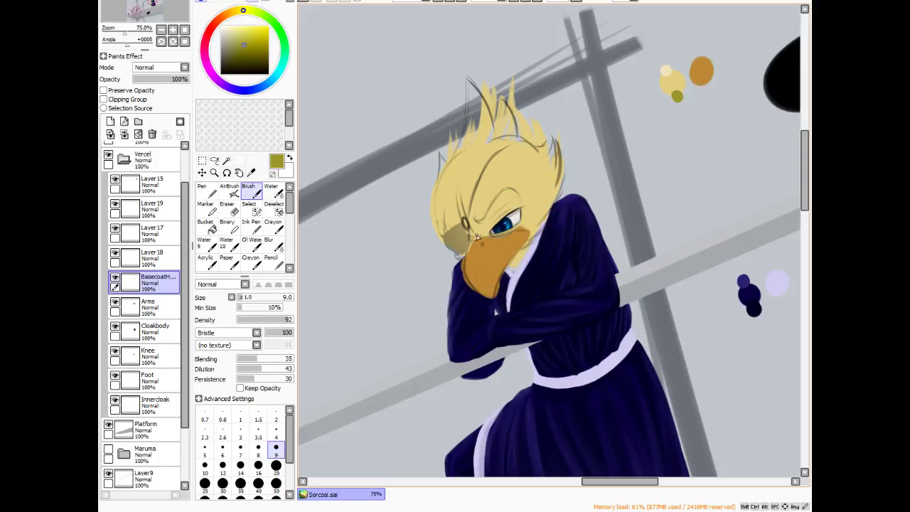
pyautogui.press(']')
pyautogui.press(']')
pyautogui.press(']')
pyautogui.press(']')
pyautogui.press(']')
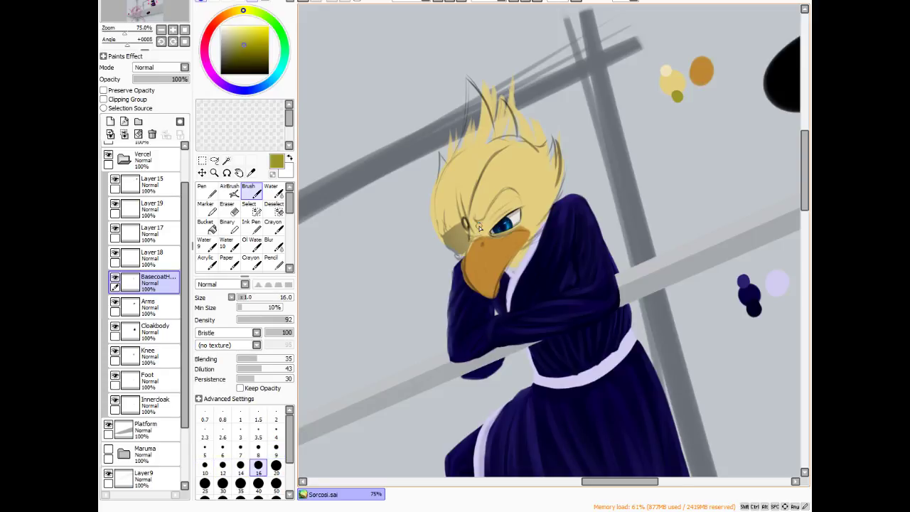
pyautogui.scroll(4, 479, 226)
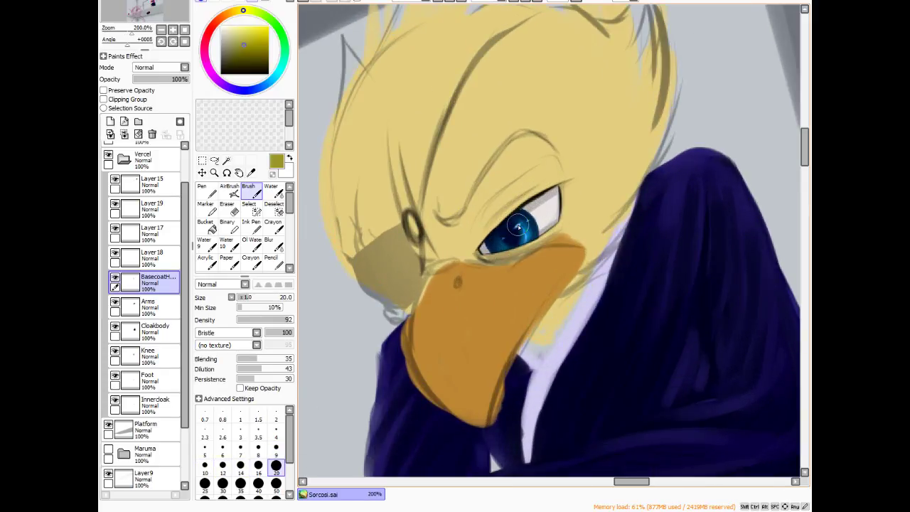
pyautogui.press('[')
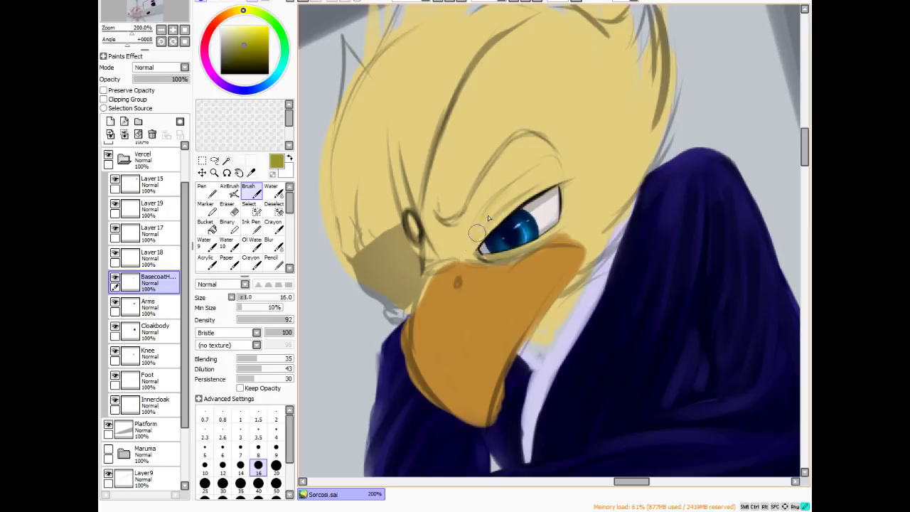
# - Brush olive shading onto the upper eyelid, the furrow at the brow's inner end, and the area below and behind the eye
pyautogui.moveTo(485, 221)
pyautogui.mouseDown()
pyautogui.moveTo(516, 185)
pyautogui.moveTo(530, 176)
pyautogui.moveTo(477, 230)
pyautogui.moveTo(565, 165)
pyautogui.mouseUp()
pyautogui.moveTo(519, 186)
pyautogui.mouseDown()
pyautogui.moveTo(486, 211)
pyautogui.moveTo(546, 163)
pyautogui.moveTo(477, 234)
pyautogui.moveTo(485, 184)
pyautogui.moveTo(481, 214)
pyautogui.mouseUp()
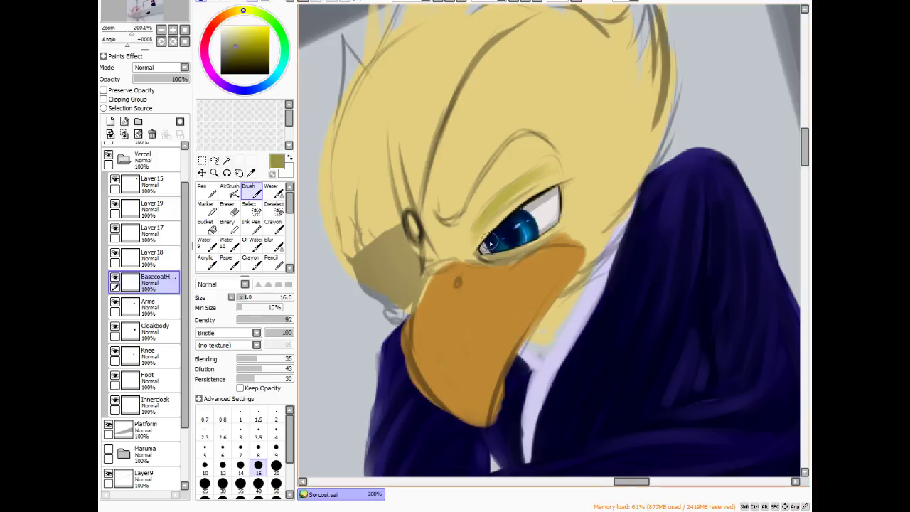
pyautogui.moveTo(481, 224)
pyautogui.mouseDown()
pyautogui.moveTo(527, 181)
pyautogui.moveTo(516, 187)
pyautogui.moveTo(488, 213)
pyautogui.moveTo(550, 172)
pyautogui.moveTo(487, 215)
pyautogui.mouseUp()
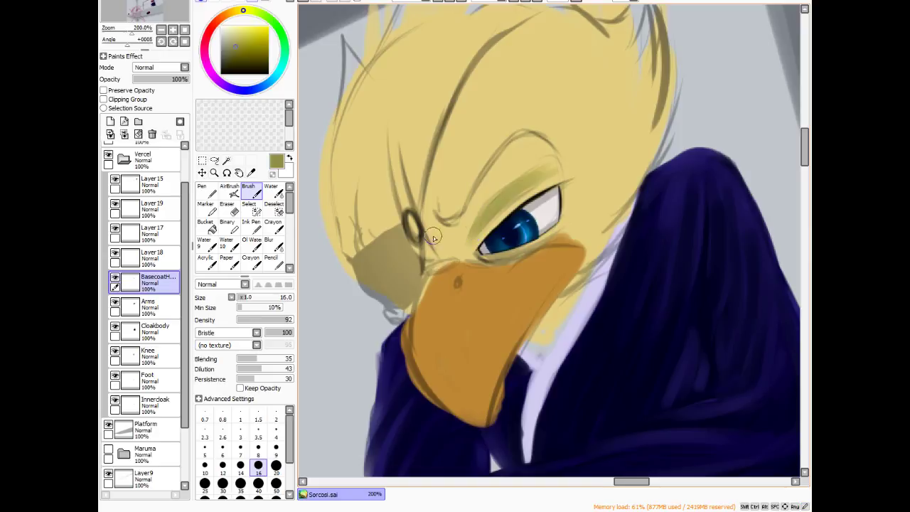
pyautogui.moveTo(431, 211); pyautogui.dragTo(457, 228)
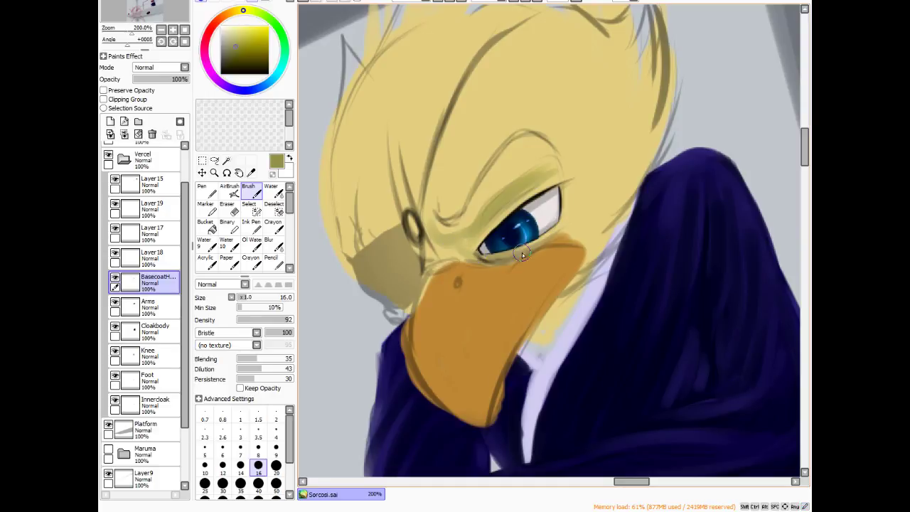
pyautogui.moveTo(489, 257); pyautogui.dragTo(549, 232)
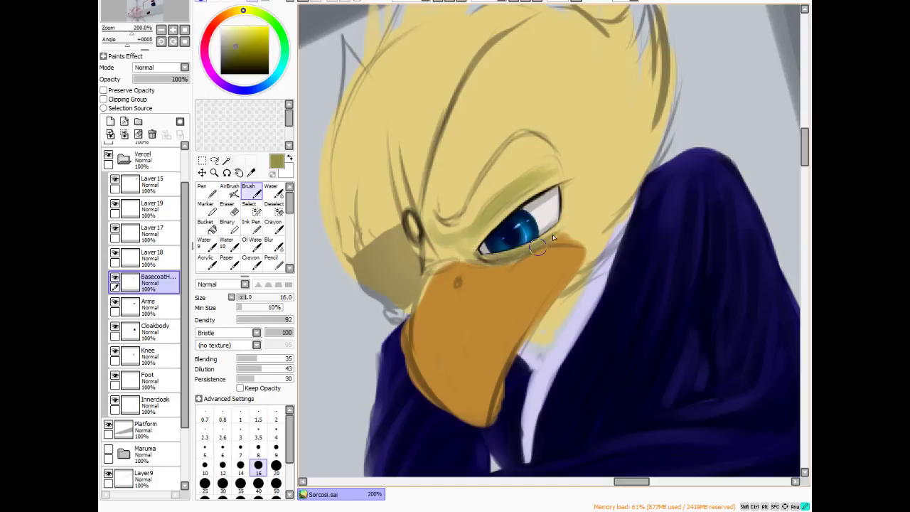
pyautogui.moveTo(561, 186); pyautogui.dragTo(563, 226)
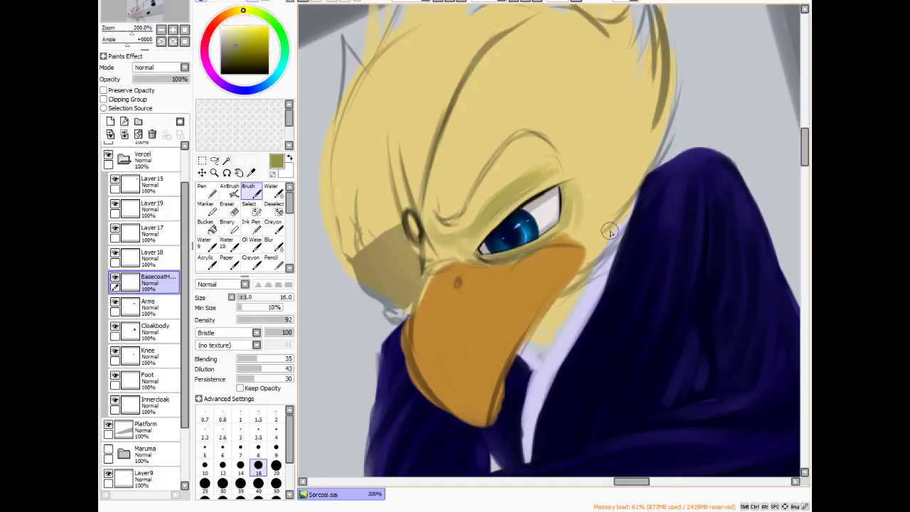
# - Shift the olive's hue slightly toward orange and darken the shading between the eye and the brow line
pyautogui.click(238, 10)
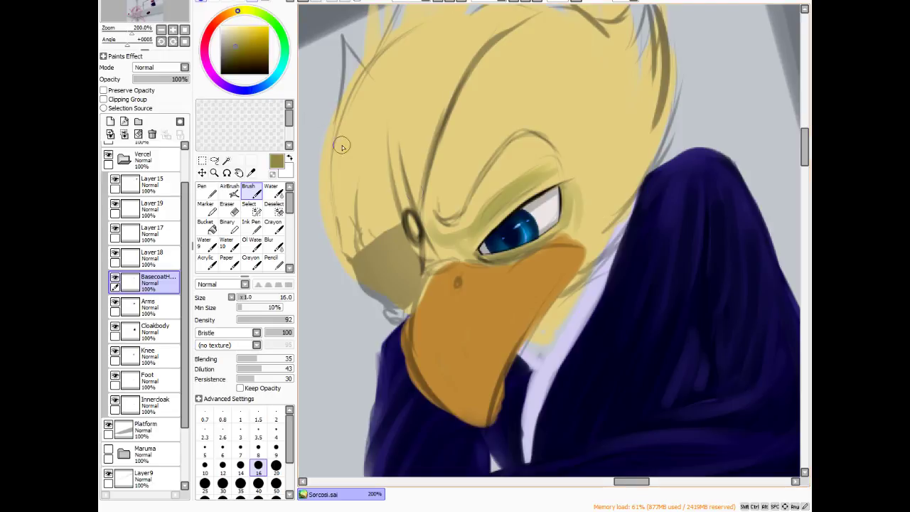
pyautogui.moveTo(526, 189)
pyautogui.mouseDown()
pyautogui.moveTo(561, 162)
pyautogui.moveTo(547, 158)
pyautogui.mouseUp()
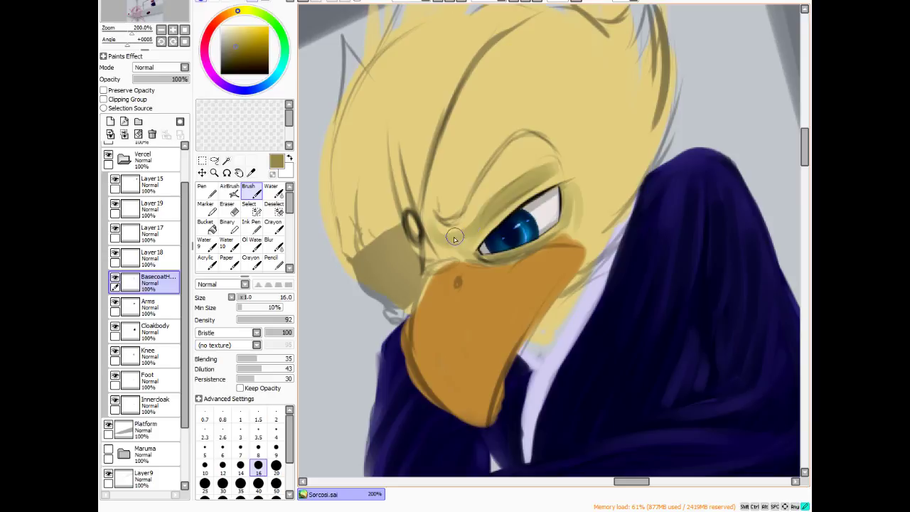
pyautogui.moveTo(474, 221); pyautogui.dragTo(534, 156)
pyautogui.moveTo(469, 226); pyautogui.dragTo(538, 157)
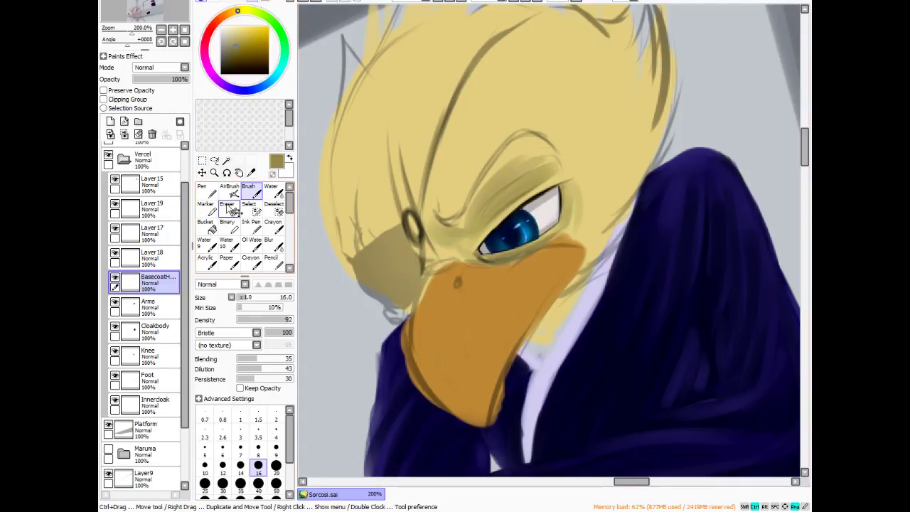
# - Undo all the new olive shading around the eye
pyautogui.hotkey('ctrl', 'z')
pyautogui.hotkey('ctrl', 'z')
pyautogui.hotkey('ctrl', 'z')
pyautogui.hotkey('ctrl', 'z')
pyautogui.hotkey('ctrl', 'z')
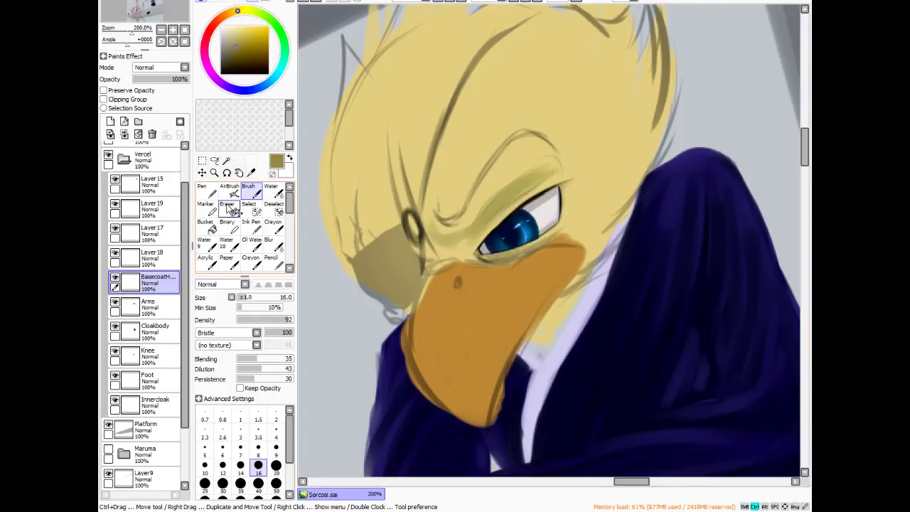
pyautogui.hotkey('ctrl', 'z')
pyautogui.hotkey('ctrl', 'z')
pyautogui.hotkey('ctrl', 'z')
pyautogui.hotkey('ctrl', 'z')
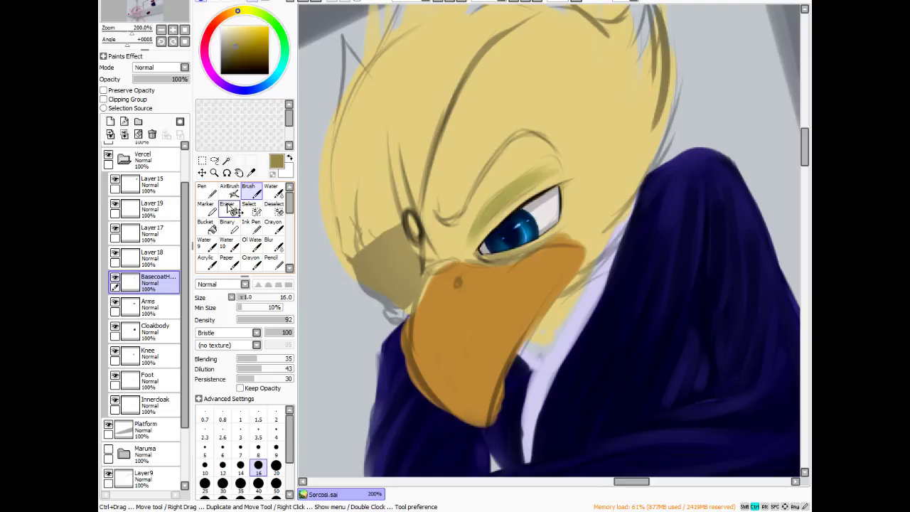
pyautogui.hotkey('ctrl', 'z')
pyautogui.hotkey('ctrl', 'z')
pyautogui.hotkey('ctrl', 'z')
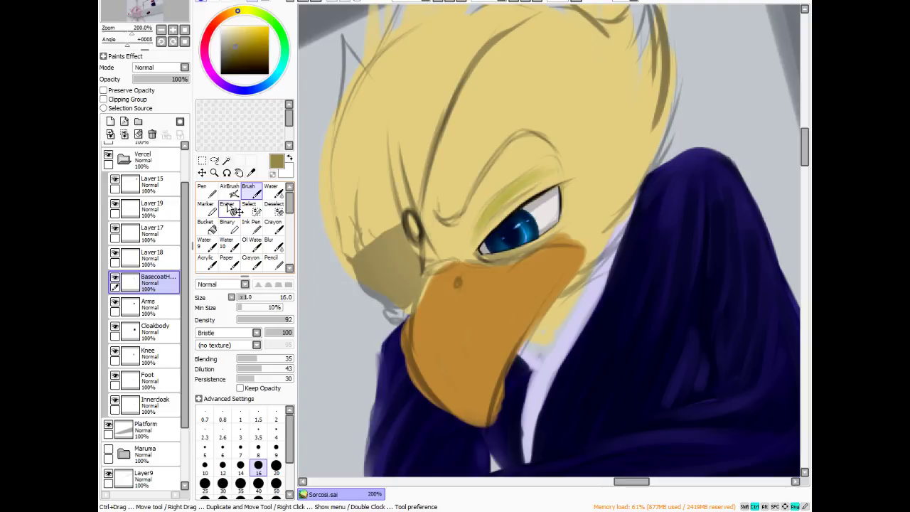
pyautogui.hotkey('ctrl', 'z')
pyautogui.hotkey('ctrl', 'z')
pyautogui.hotkey('ctrl', 'z')
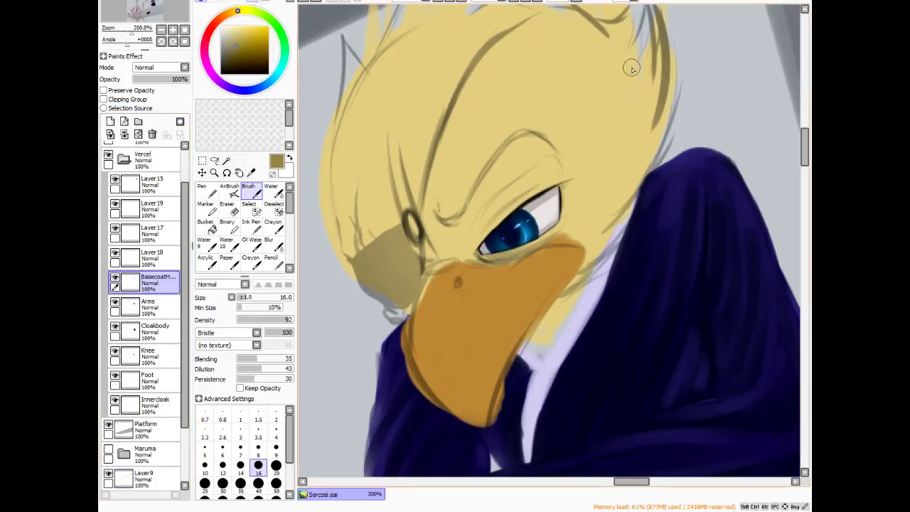
# - Try a lighter, warmer tan for the eyelid shading, and undo those strokes
pyautogui.click(234, 13)
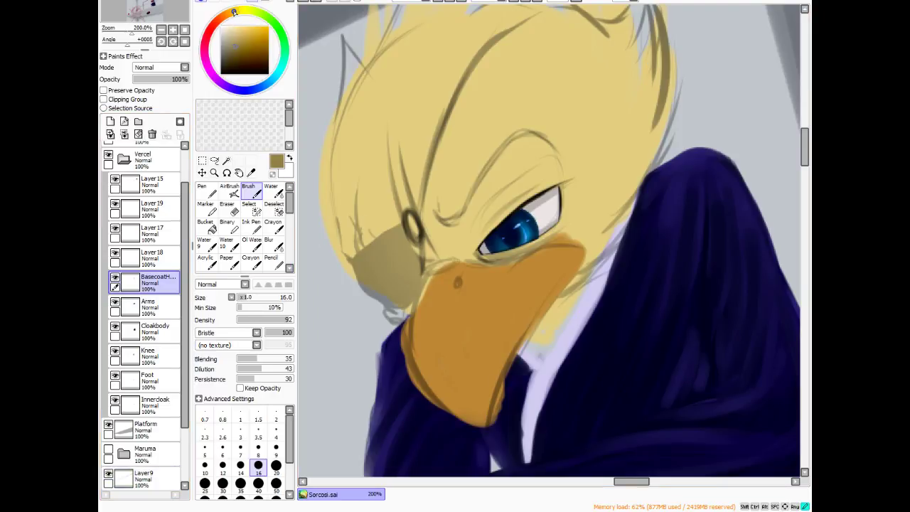
pyautogui.moveTo(240, 42); pyautogui.dragTo(242, 37)
pyautogui.moveTo(473, 221)
pyautogui.mouseDown()
pyautogui.moveTo(527, 170)
pyautogui.moveTo(492, 210)
pyautogui.moveTo(533, 178)
pyautogui.moveTo(474, 230)
pyautogui.moveTo(549, 165)
pyautogui.moveTo(482, 208)
pyautogui.moveTo(533, 169)
pyautogui.mouseUp()
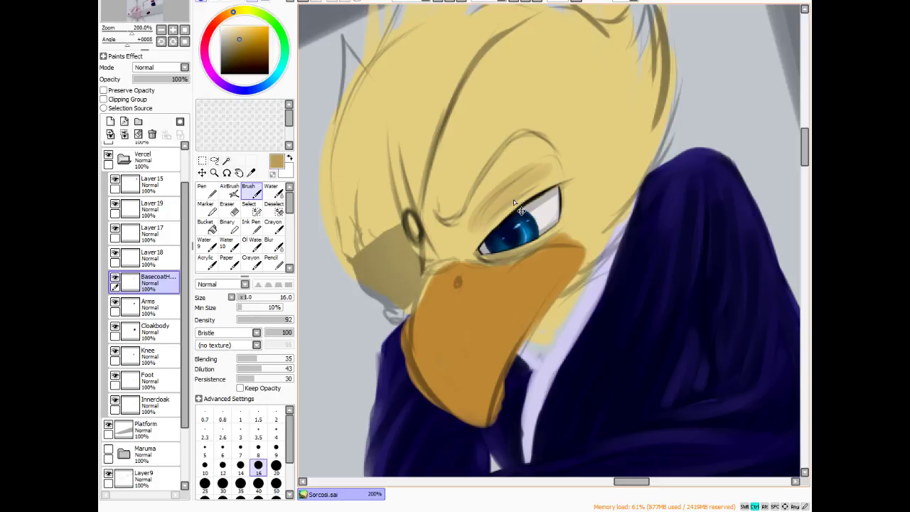
pyautogui.hotkey('ctrl', 'z')
pyautogui.hotkey('ctrl', 'z')
pyautogui.hotkey('ctrl', 'z')
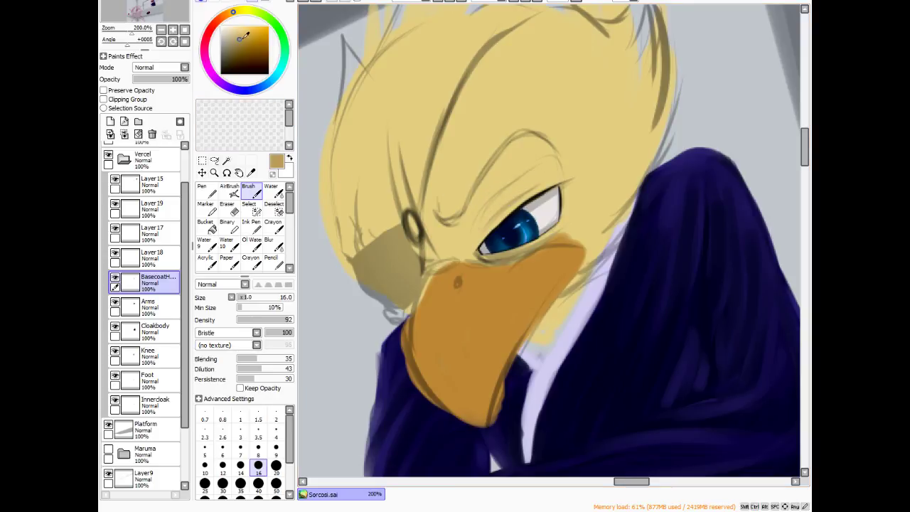
# - Sample the head's yellow, darken it to golden ochre, and shade the eyelid, the brow furrow and the area beside the beak's bridge
pyautogui.keyDown('alt'); pyautogui.click(478, 131); pyautogui.keyUp('alt')
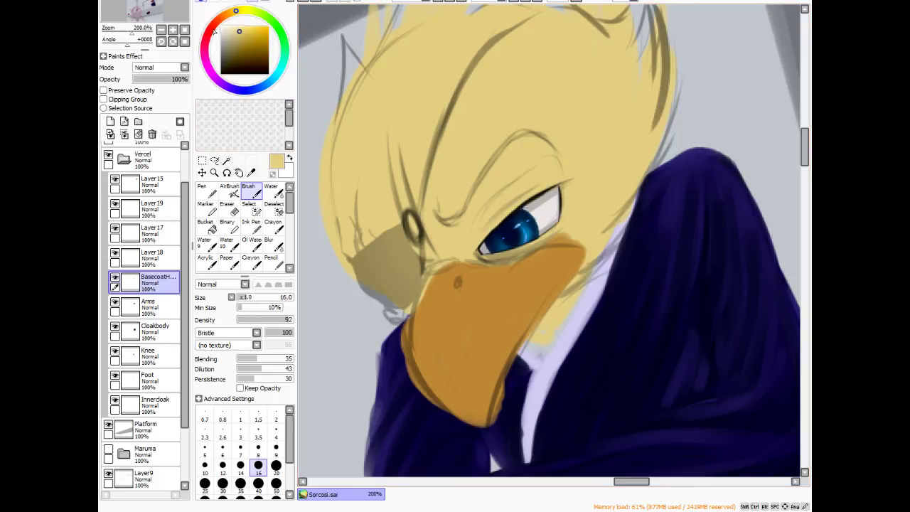
pyautogui.click(245, 41)
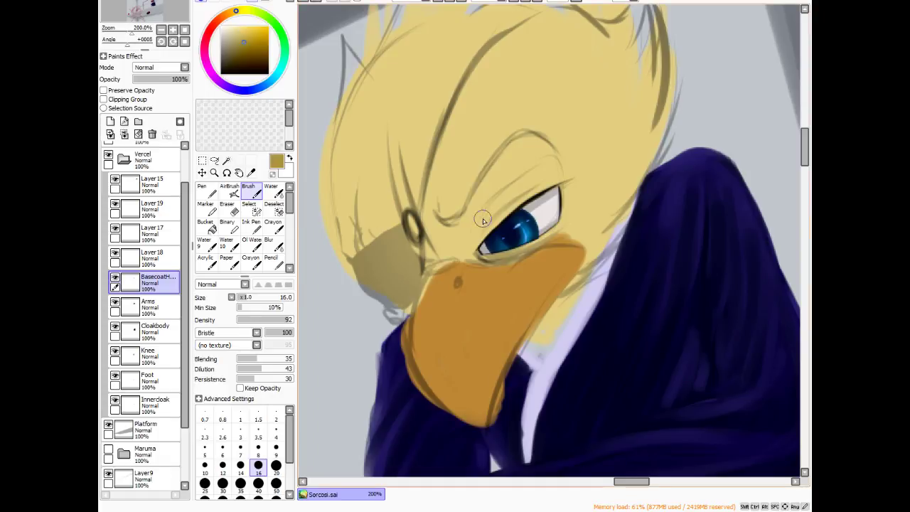
pyautogui.moveTo(477, 229); pyautogui.dragTo(550, 164)
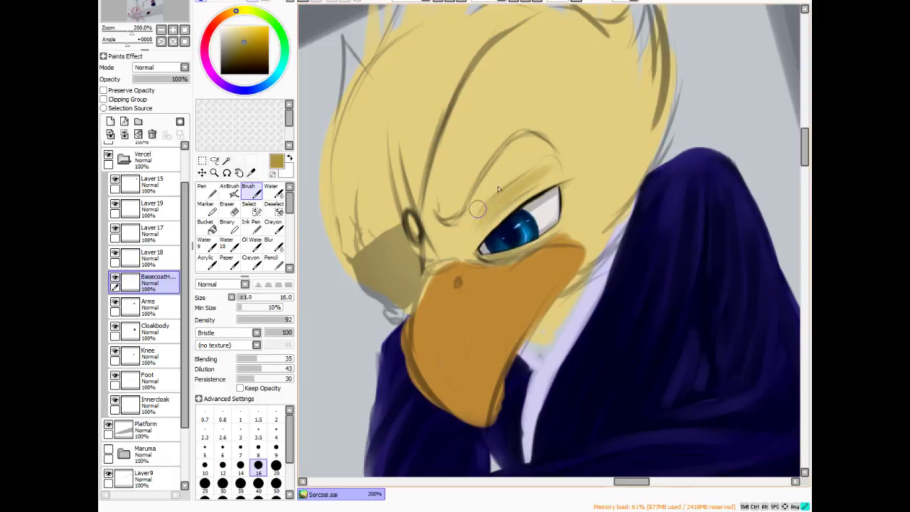
pyautogui.moveTo(438, 223)
pyautogui.mouseDown()
pyautogui.moveTo(458, 241)
pyautogui.moveTo(436, 232)
pyautogui.moveTo(489, 213)
pyautogui.moveTo(453, 235)
pyautogui.moveTo(492, 189)
pyautogui.moveTo(527, 176)
pyautogui.moveTo(506, 173)
pyautogui.moveTo(541, 184)
pyautogui.moveTo(466, 228)
pyautogui.moveTo(459, 249)
pyautogui.moveTo(454, 240)
pyautogui.moveTo(464, 256)
pyautogui.moveTo(431, 261)
pyautogui.moveTo(456, 250)
pyautogui.moveTo(430, 262)
pyautogui.moveTo(448, 246)
pyautogui.moveTo(430, 258)
pyautogui.moveTo(428, 224)
pyautogui.moveTo(455, 236)
pyautogui.mouseUp()
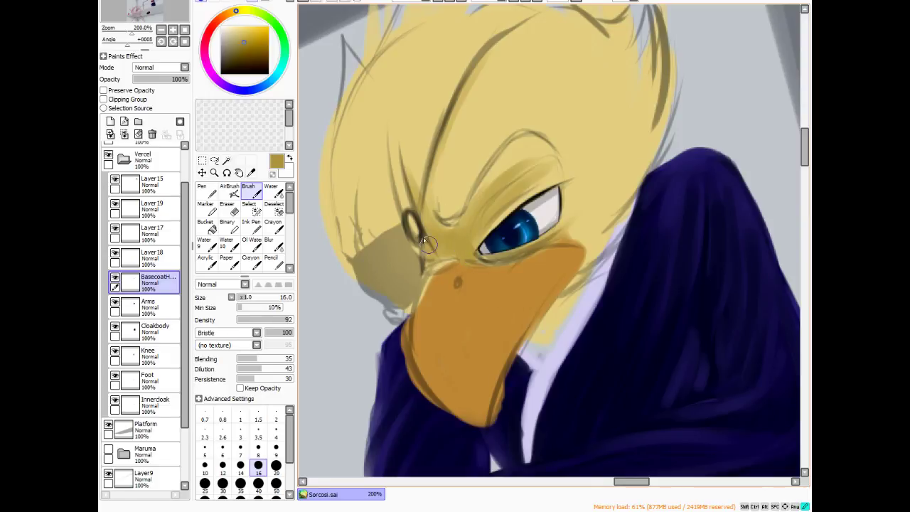
pyautogui.moveTo(423, 237)
pyautogui.mouseDown()
pyautogui.moveTo(404, 229)
pyautogui.moveTo(434, 270)
pyautogui.mouseUp()
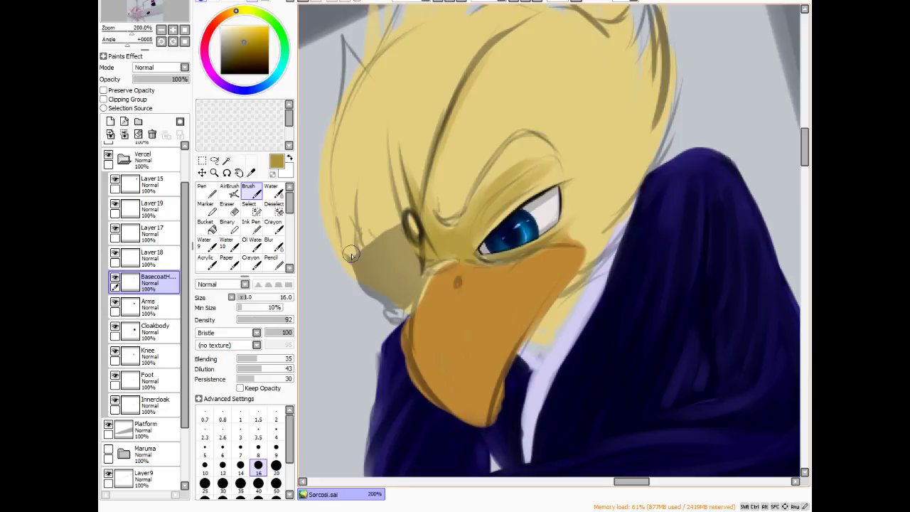
# - Shade the far side of the face in ochre, along the far brow edge and up into the forehead
pyautogui.moveTo(361, 244)
pyautogui.mouseDown()
pyautogui.moveTo(402, 218)
pyautogui.moveTo(345, 248)
pyautogui.mouseUp()
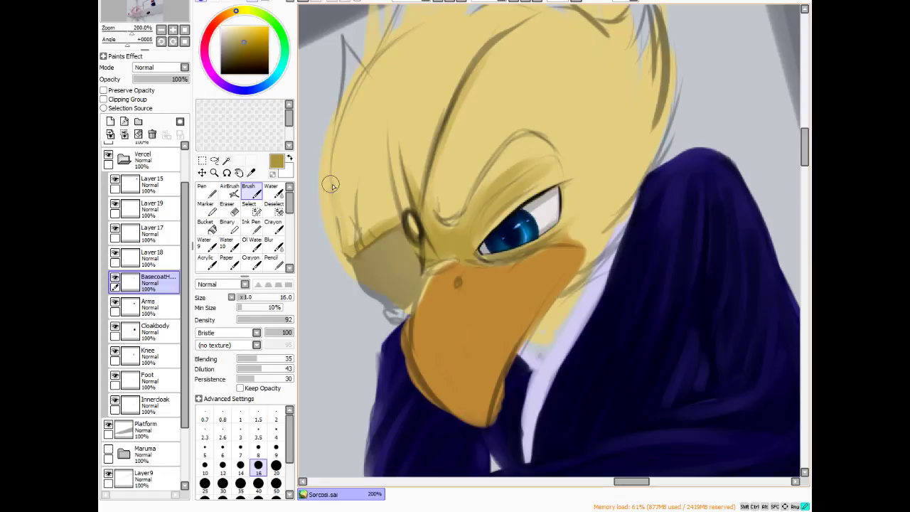
pyautogui.moveTo(333, 190); pyautogui.dragTo(360, 222)
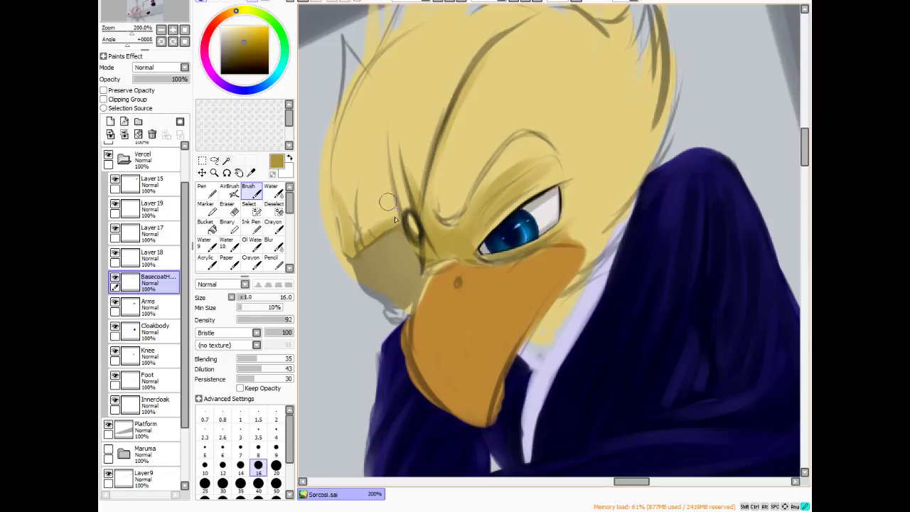
pyautogui.moveTo(386, 185); pyautogui.dragTo(395, 217)
pyautogui.moveTo(355, 248); pyautogui.dragTo(365, 173)
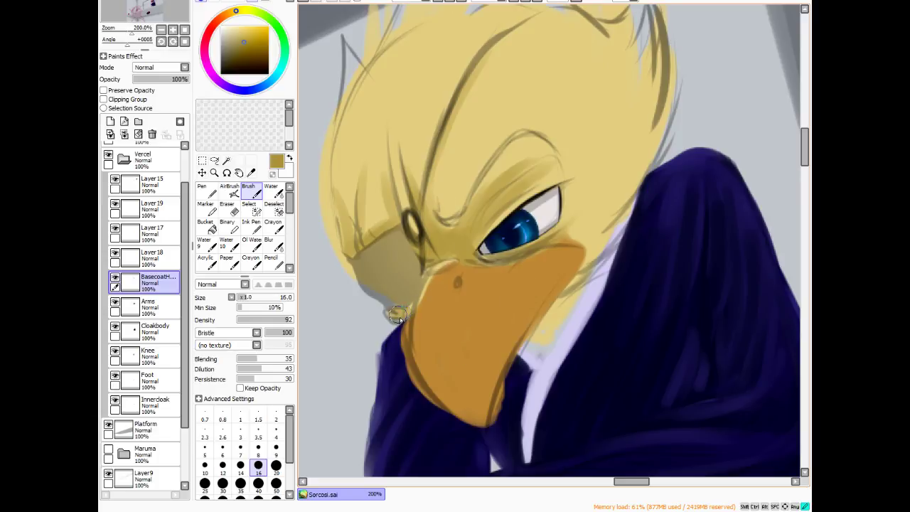
# - Paint ochre along the cheek edge beside the beak, the small tip below it, and inside the dark oval
pyautogui.moveTo(425, 283); pyautogui.dragTo(402, 319)
pyautogui.moveTo(432, 262); pyautogui.dragTo(409, 305)
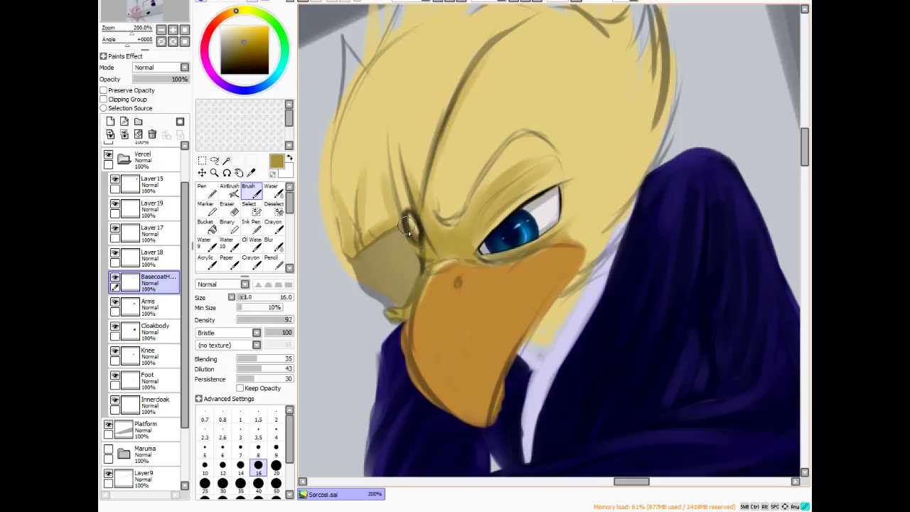
pyautogui.moveTo(407, 228); pyautogui.dragTo(414, 237)
# - Trim the far outer edge of the head with the Eraser, reducing its size to 20
pyautogui.press('e')
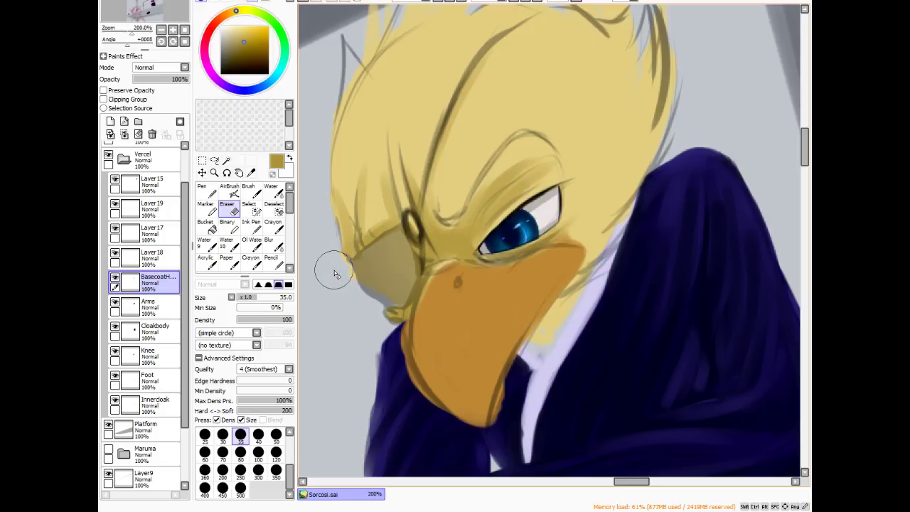
pyautogui.press('[')
pyautogui.press('[')
pyautogui.press('[')
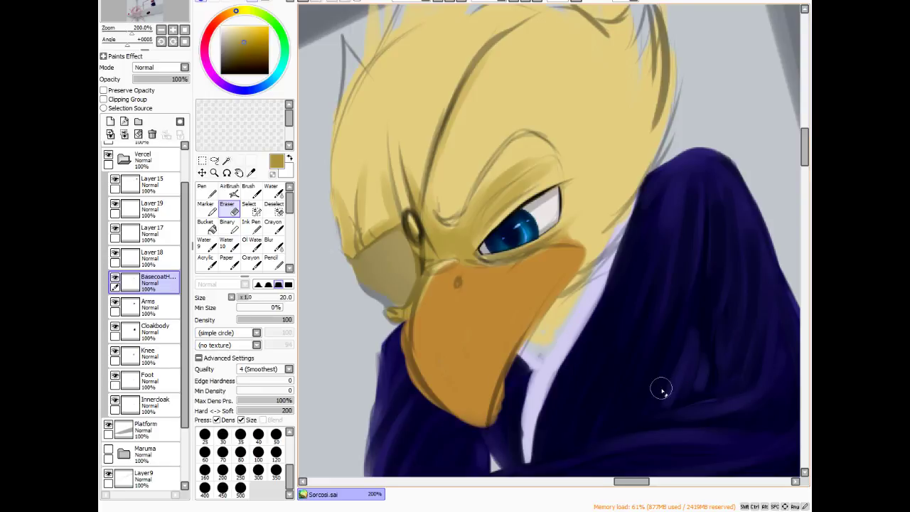
pyautogui.scroll(-2, 654, 370)
pyautogui.scroll(-5, 438, 207)
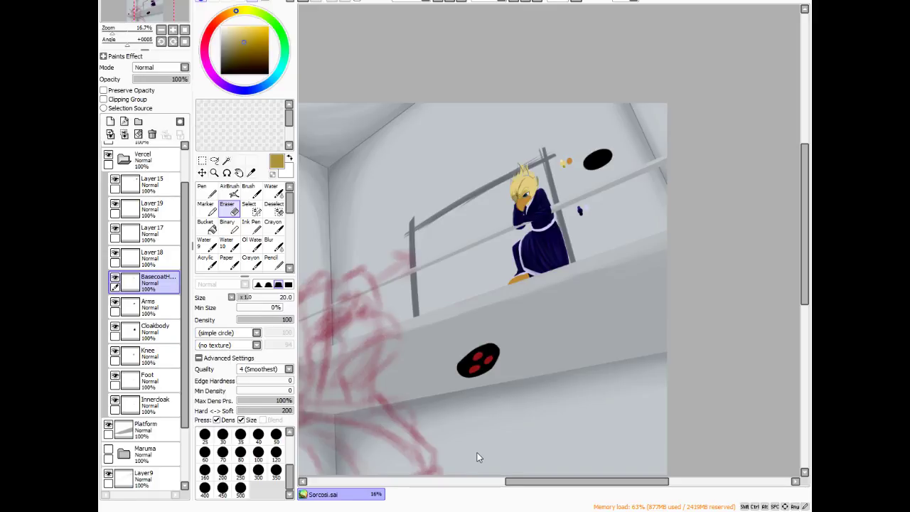
pyautogui.scroll(6, 538, 171)
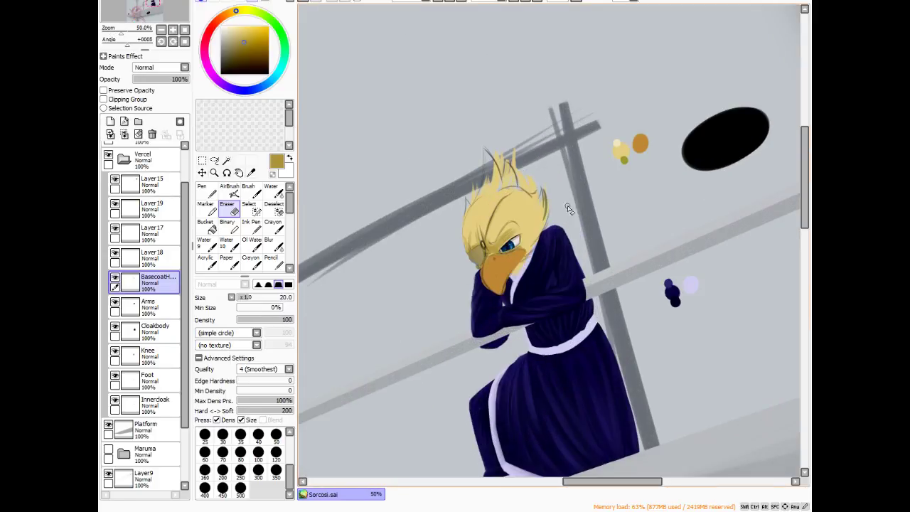
# - Sample the cream swatch and brush highlights over the far side of the forehead and the front edge of the tall crest feather
pyautogui.scroll(-2, 490, 175)
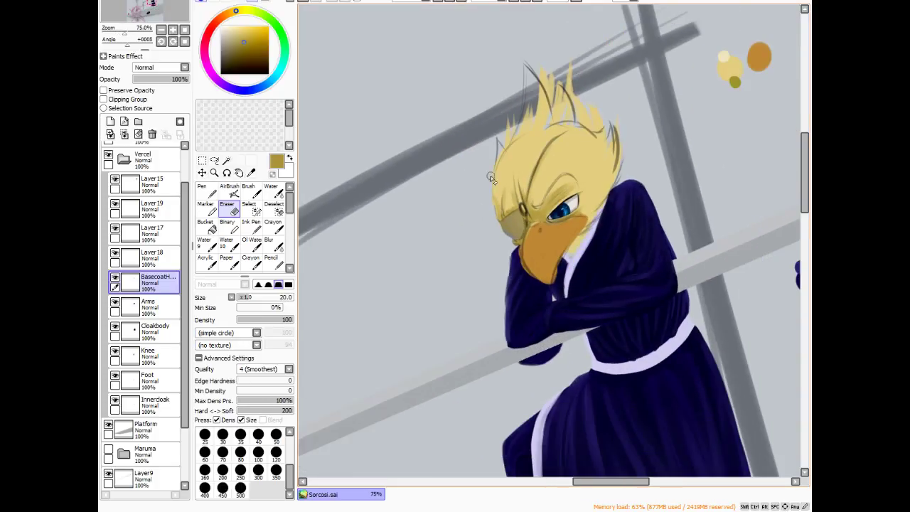
pyautogui.scroll(2, 587, 189)
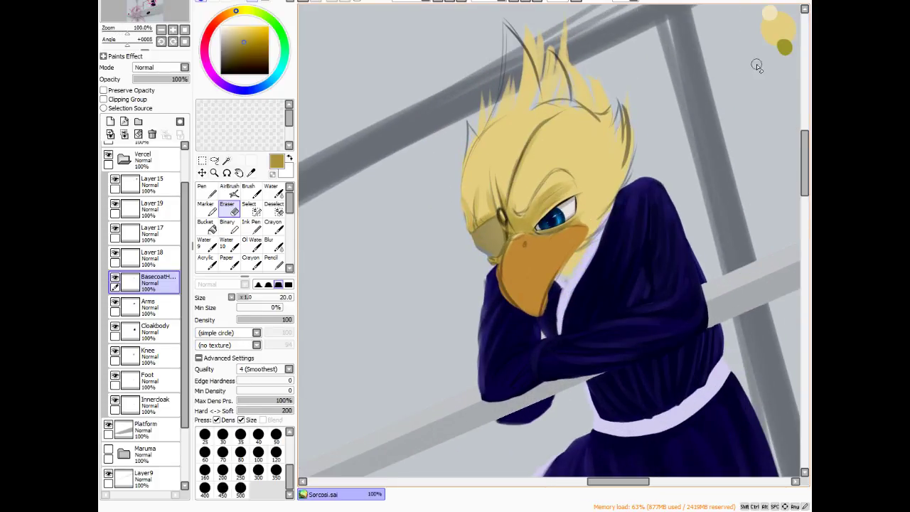
pyautogui.keyDown('alt'); pyautogui.click(770, 16); pyautogui.keyUp('alt')
pyautogui.click(251, 192)
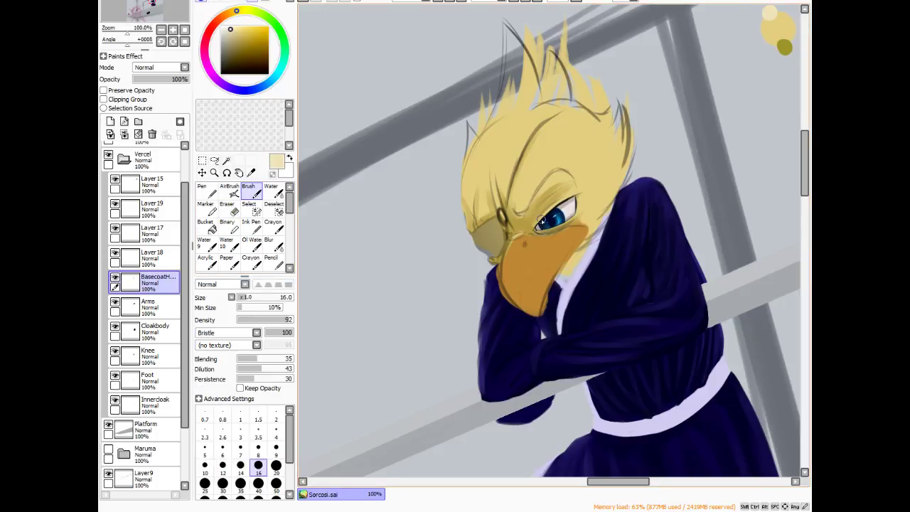
pyautogui.scroll(2, 634, 169)
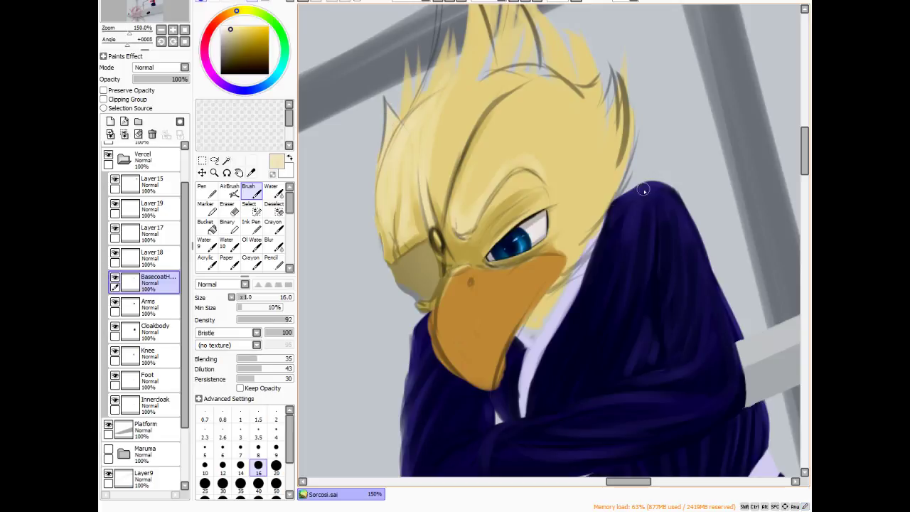
pyautogui.scroll(3, 548, 194)
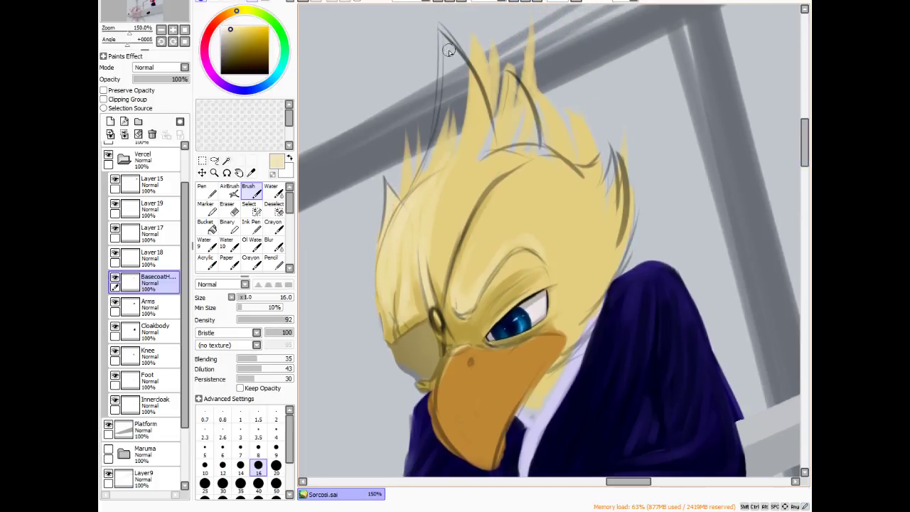
pyautogui.moveTo(441, 32); pyautogui.dragTo(439, 125)
pyautogui.moveTo(445, 71); pyautogui.dragTo(431, 149)
pyautogui.moveTo(448, 74); pyautogui.dragTo(446, 135)
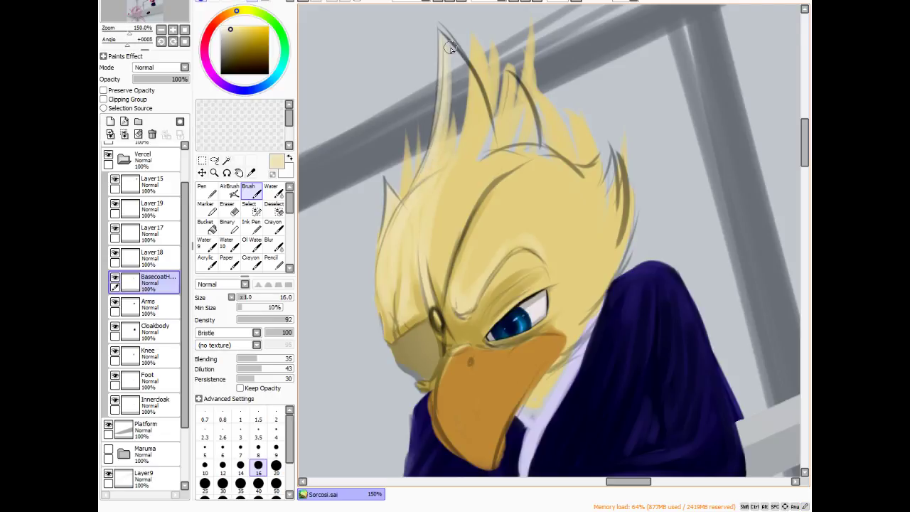
# - Fill the tall crest feather, the shorter feather behind it and the tufts at the back of the head with cream strokes
pyautogui.moveTo(446, 45)
pyautogui.mouseDown()
pyautogui.moveTo(469, 79)
pyautogui.moveTo(447, 41)
pyautogui.moveTo(482, 109)
pyautogui.moveTo(459, 57)
pyautogui.moveTo(487, 142)
pyautogui.mouseUp()
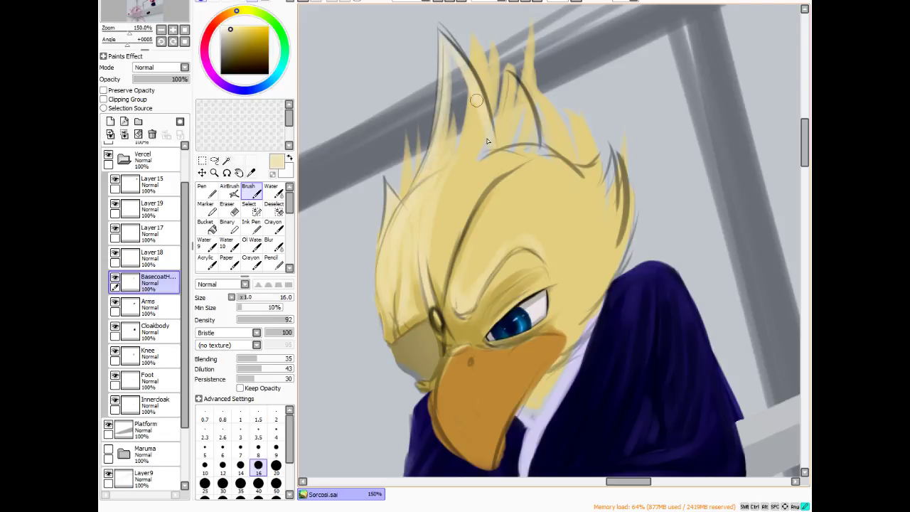
pyautogui.moveTo(459, 59); pyautogui.dragTo(486, 146)
pyautogui.moveTo(471, 105); pyautogui.dragTo(480, 153)
pyautogui.moveTo(457, 61); pyautogui.dragTo(475, 146)
pyautogui.moveTo(464, 100); pyautogui.dragTo(474, 152)
pyautogui.moveTo(457, 71)
pyautogui.mouseDown()
pyautogui.moveTo(461, 135)
pyautogui.moveTo(446, 138)
pyautogui.mouseUp()
pyautogui.moveTo(459, 86)
pyautogui.mouseDown()
pyautogui.moveTo(465, 134)
pyautogui.moveTo(503, 83)
pyautogui.moveTo(498, 145)
pyautogui.mouseUp()
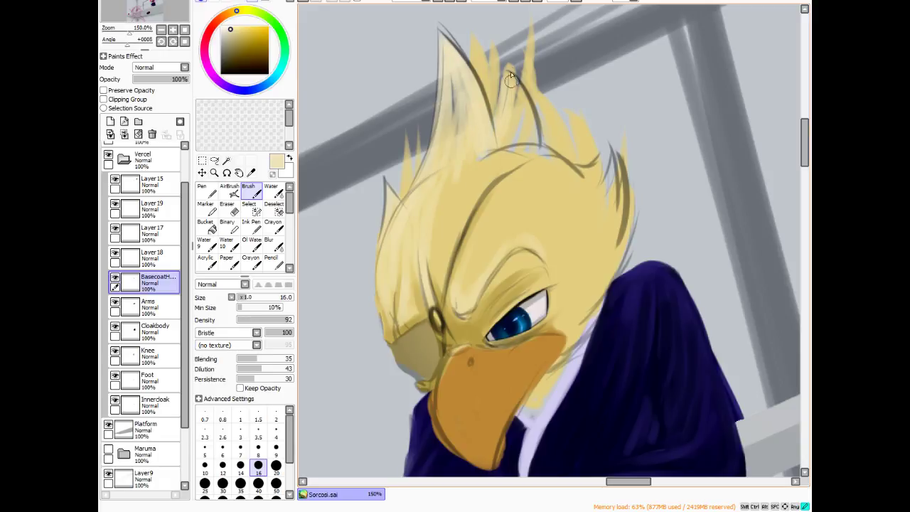
pyautogui.moveTo(513, 76)
pyautogui.mouseDown()
pyautogui.moveTo(508, 148)
pyautogui.moveTo(515, 83)
pyautogui.moveTo(528, 137)
pyautogui.moveTo(513, 82)
pyautogui.moveTo(535, 152)
pyautogui.mouseUp()
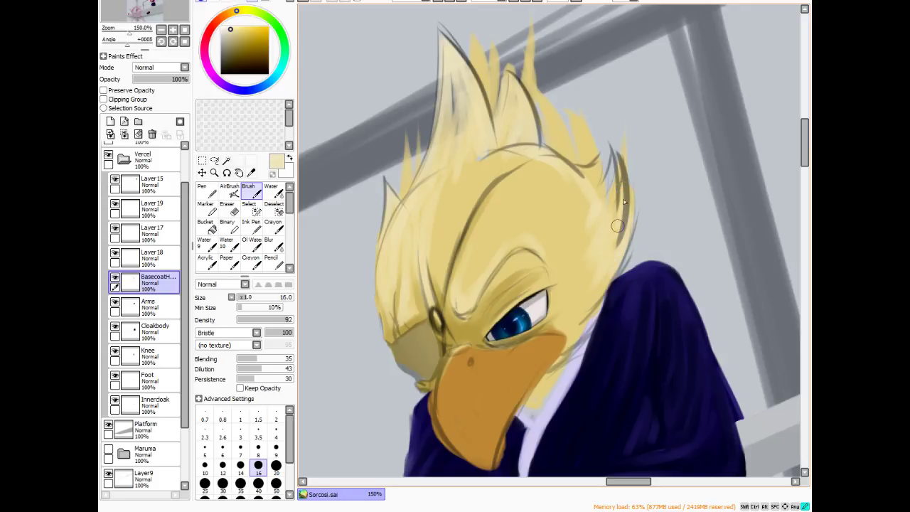
pyautogui.moveTo(606, 196); pyautogui.dragTo(596, 178)
# - Erase the stray yellow spikes outside the sketched crest and around the back of the head with the Eraser
pyautogui.press('e')
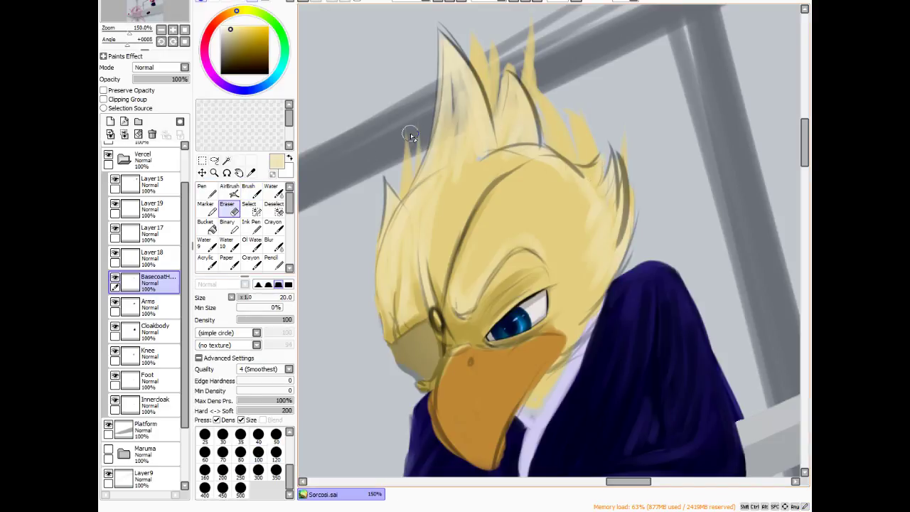
pyautogui.moveTo(410, 134)
pyautogui.mouseDown()
pyautogui.moveTo(412, 111)
pyautogui.moveTo(397, 172)
pyautogui.moveTo(416, 113)
pyautogui.moveTo(406, 169)
pyautogui.moveTo(419, 127)
pyautogui.moveTo(402, 194)
pyautogui.mouseUp()
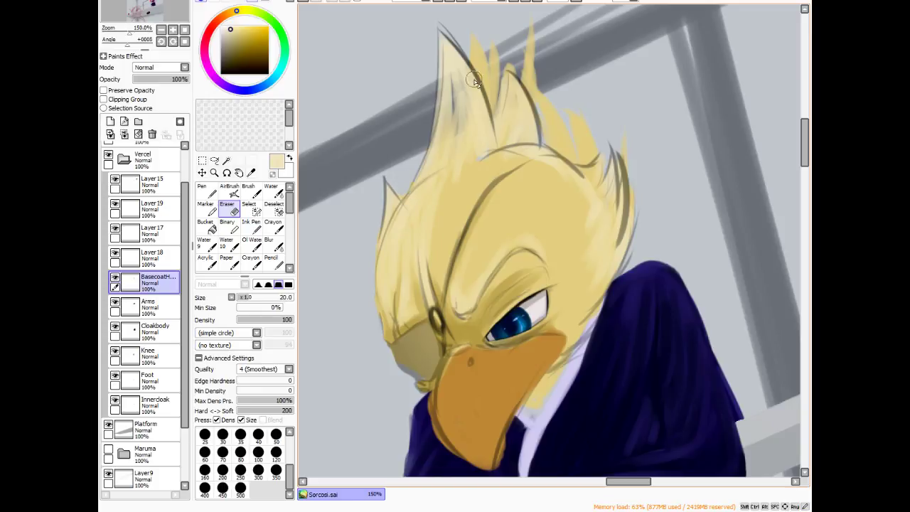
pyautogui.moveTo(470, 48); pyautogui.dragTo(477, 59)
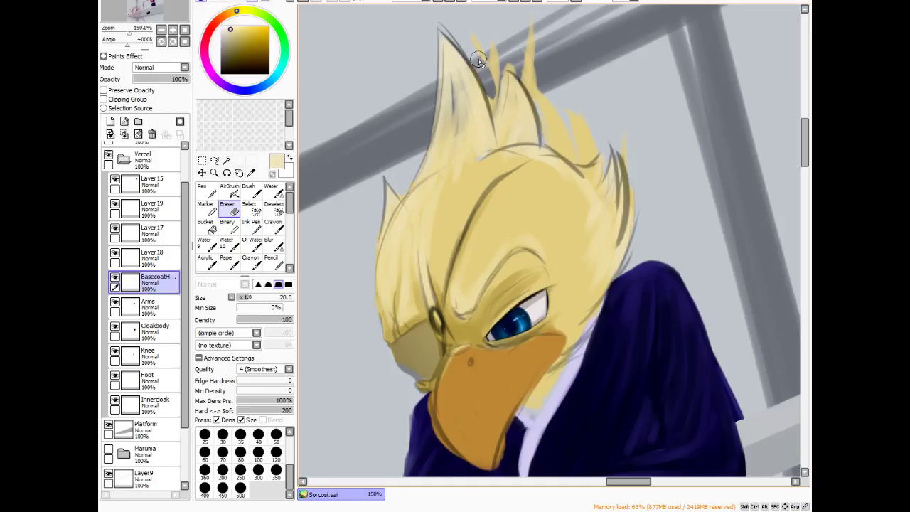
pyautogui.moveTo(491, 105)
pyautogui.mouseDown()
pyautogui.moveTo(497, 43)
pyautogui.moveTo(493, 81)
pyautogui.moveTo(480, 43)
pyautogui.moveTo(530, 75)
pyautogui.moveTo(509, 69)
pyautogui.moveTo(526, 67)
pyautogui.moveTo(544, 115)
pyautogui.moveTo(529, 31)
pyautogui.moveTo(552, 141)
pyautogui.moveTo(578, 104)
pyautogui.mouseUp()
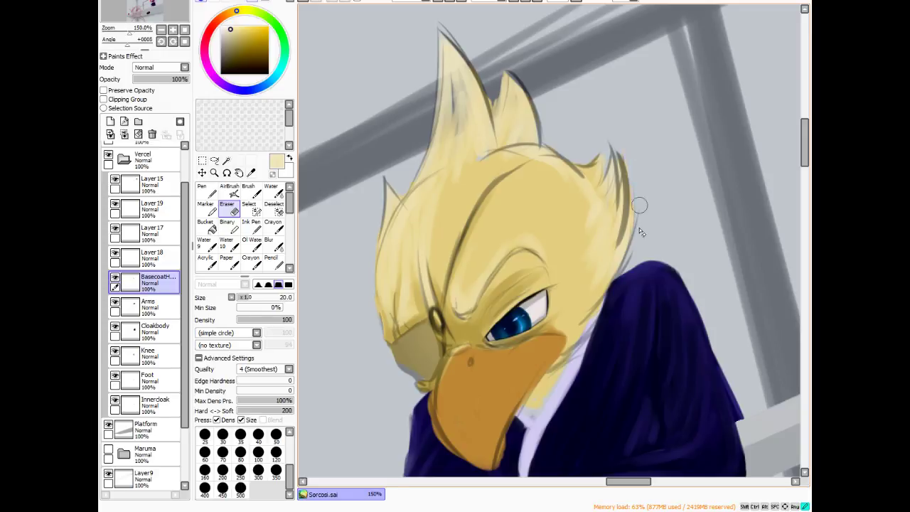
# - Sample the base yellow swatch and brush it over the grey gaps inside the crest feathers
pyautogui.scroll(-4, 640, 194)
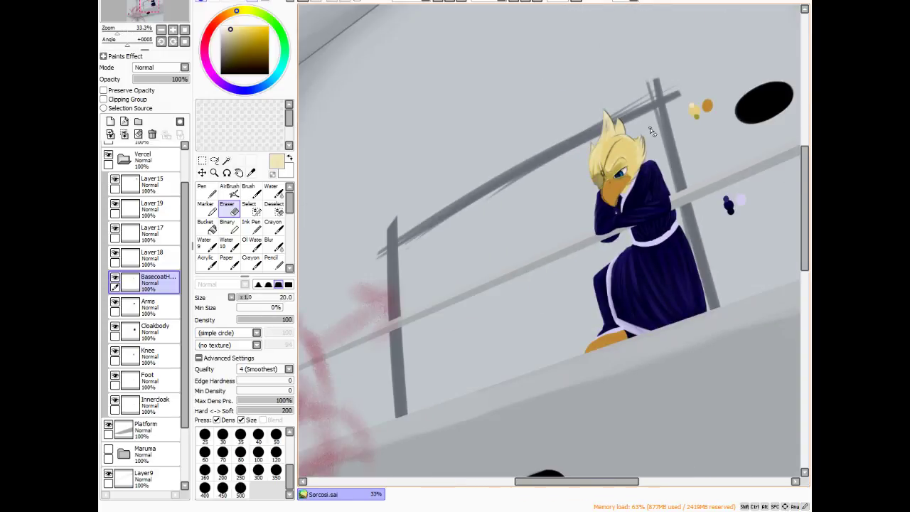
pyautogui.scroll(3, 669, 126)
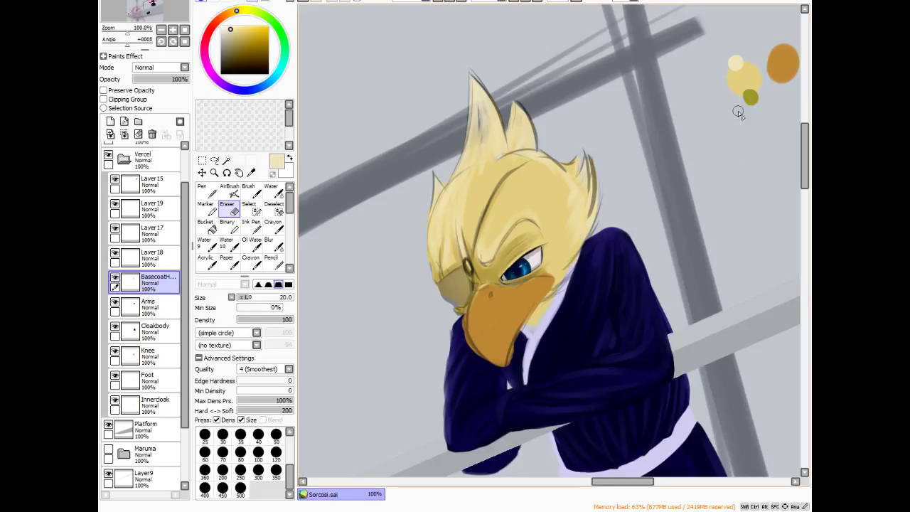
pyautogui.keyDown('alt'); pyautogui.click(745, 78); pyautogui.keyUp('alt')
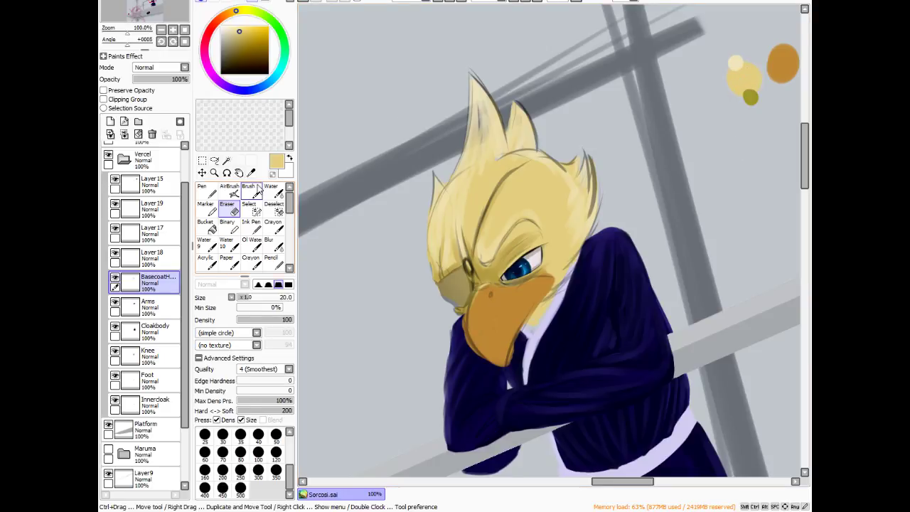
pyautogui.press('b')
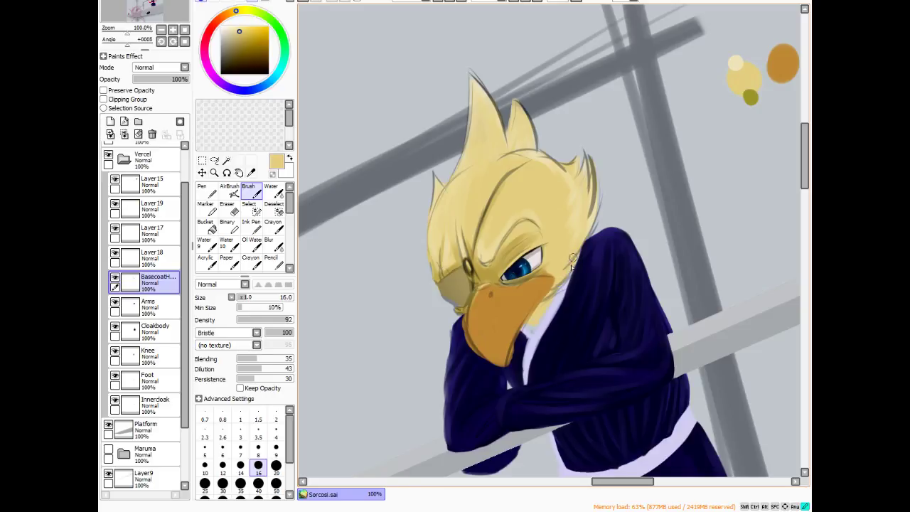
# - Sample the ochre shading from the face and repaint the olive palette swatch with it using the AirBrush
pyautogui.keyDown('alt'); pyautogui.click(752, 97); pyautogui.keyUp('alt')
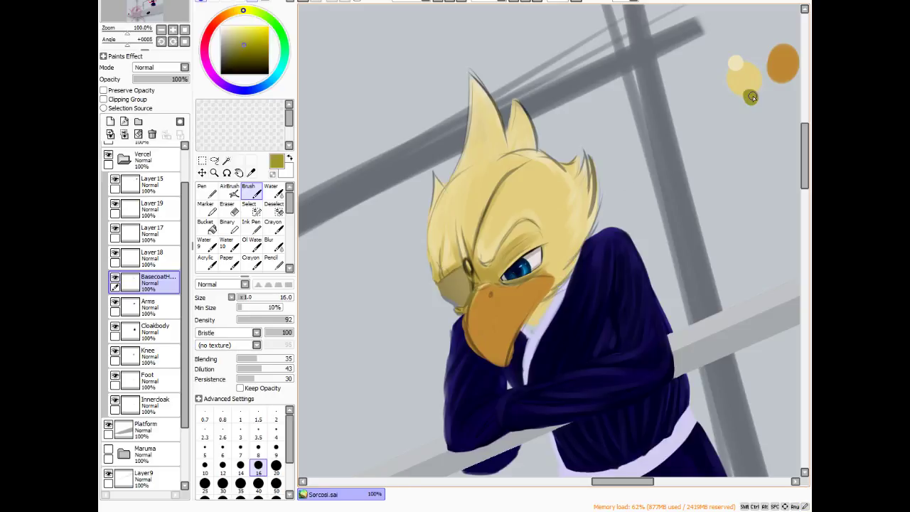
pyautogui.keyDown('alt'); pyautogui.click(747, 83); pyautogui.keyUp('alt')
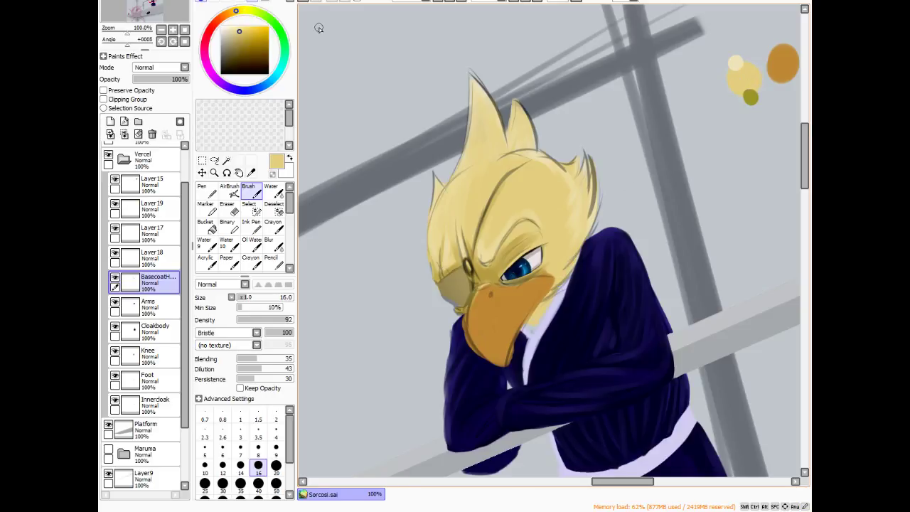
pyautogui.keyDown('alt'); pyautogui.click(484, 272); pyautogui.keyUp('alt')
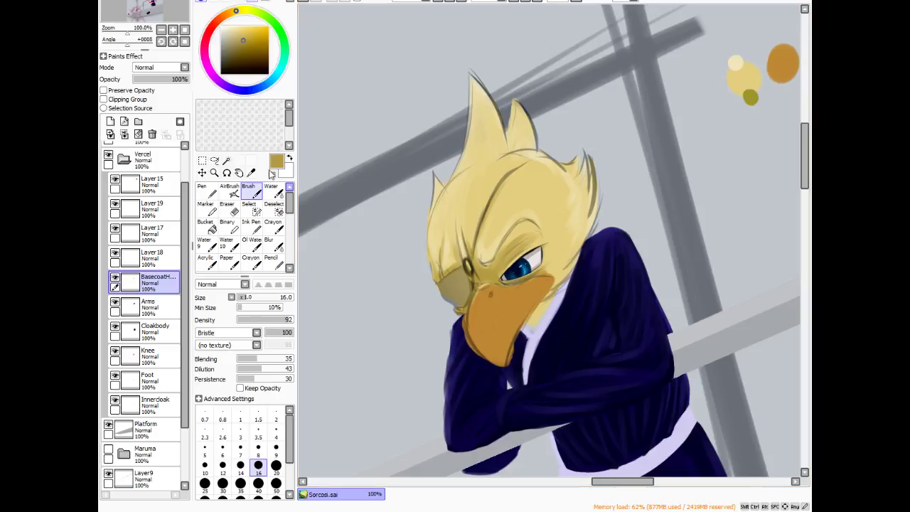
pyautogui.press('a')
pyautogui.moveTo(754, 99); pyautogui.dragTo(751, 101)
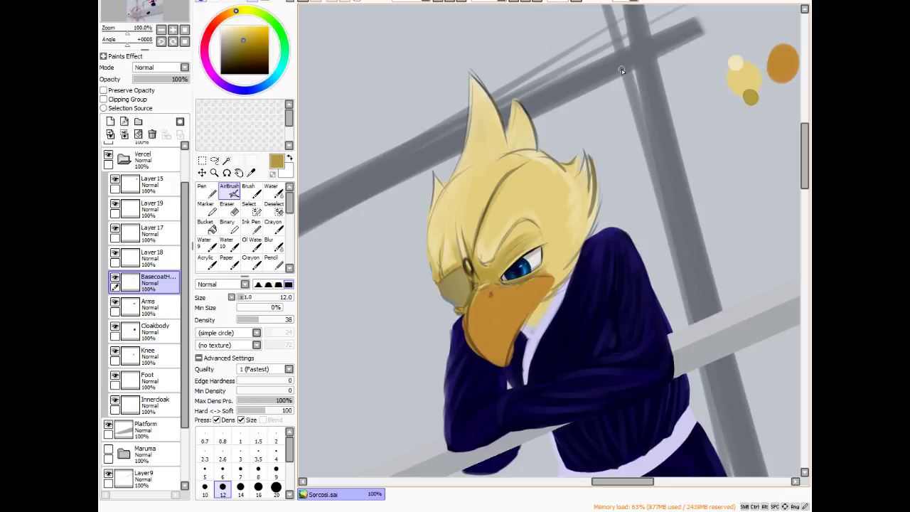
# - Toggle the visibility of the line art on Layer15 to compare the painted head with and without it
pyautogui.scroll(-2, 628, 58)
pyautogui.scroll(2, 619, 84)
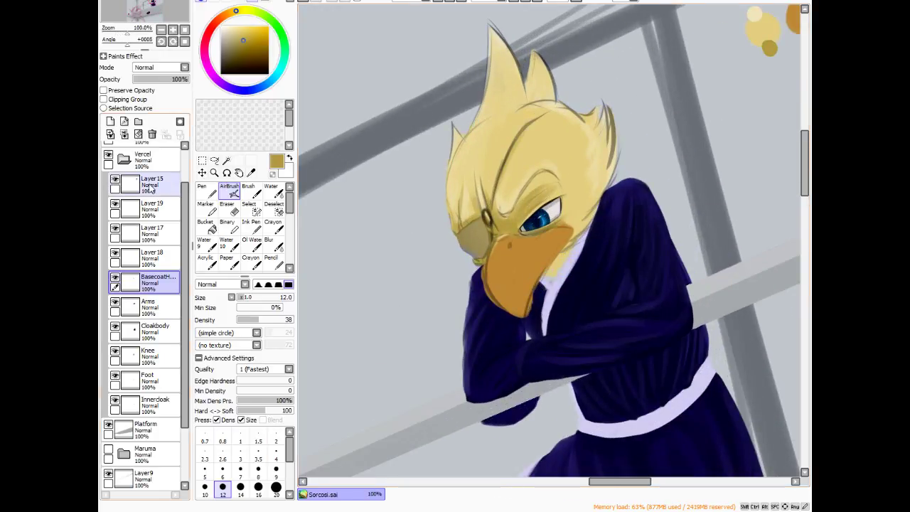
pyautogui.click(114, 182)
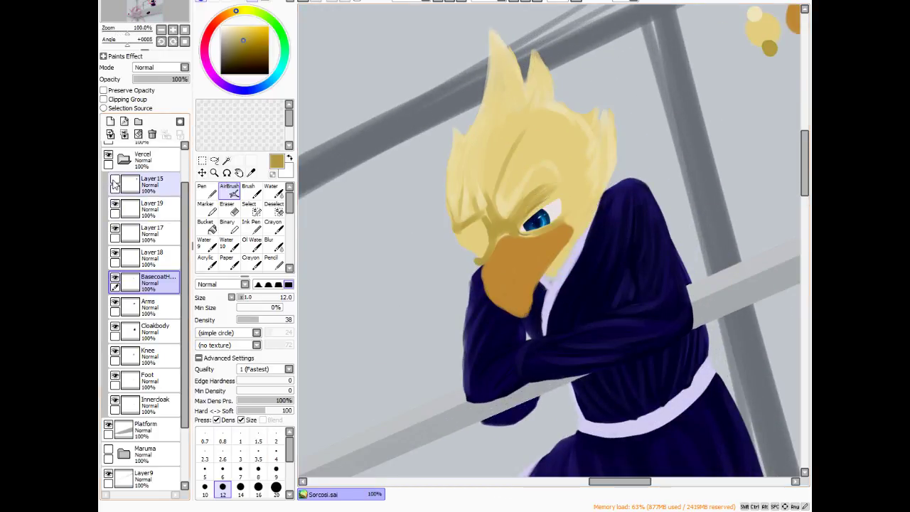
pyautogui.click(115, 182)
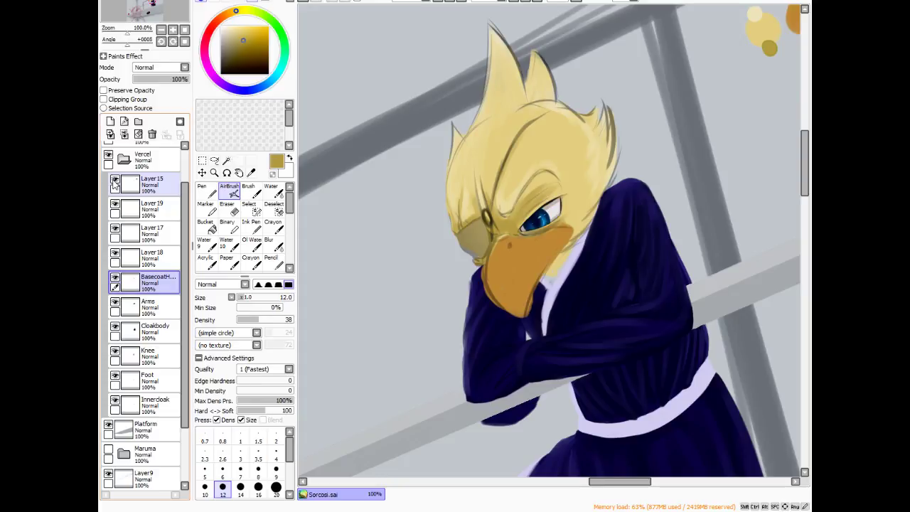
pyautogui.click(115, 181)
pyautogui.click(114, 182)
pyautogui.click(115, 181)
pyautogui.click(115, 182)
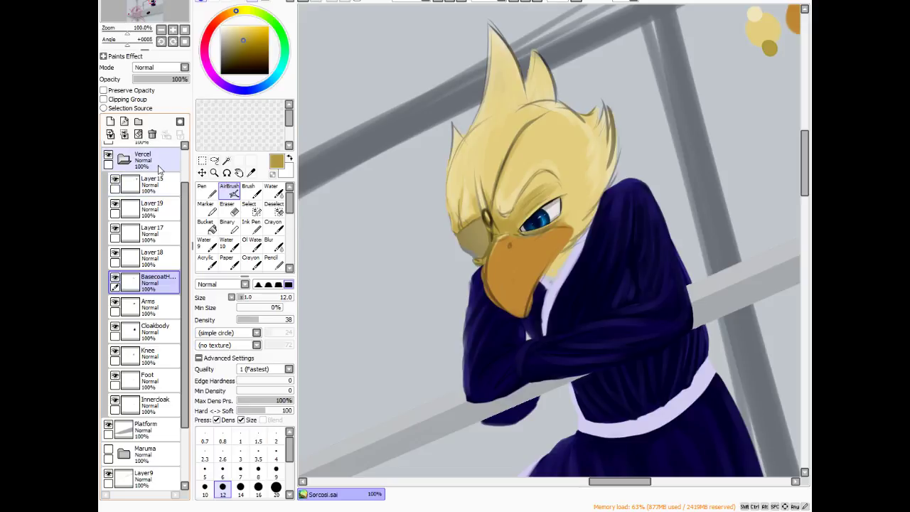
# - Sample the orange swatch, lighten it to a pale orange, and paint highlights along the beak with the Brush
pyautogui.click(226, 206)
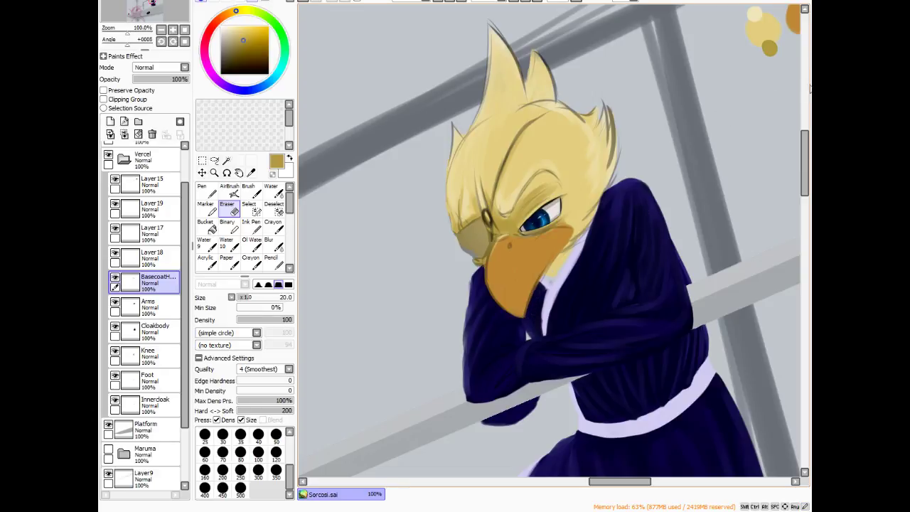
pyautogui.keyDown('alt'); pyautogui.click(795, 19); pyautogui.keyUp('alt')
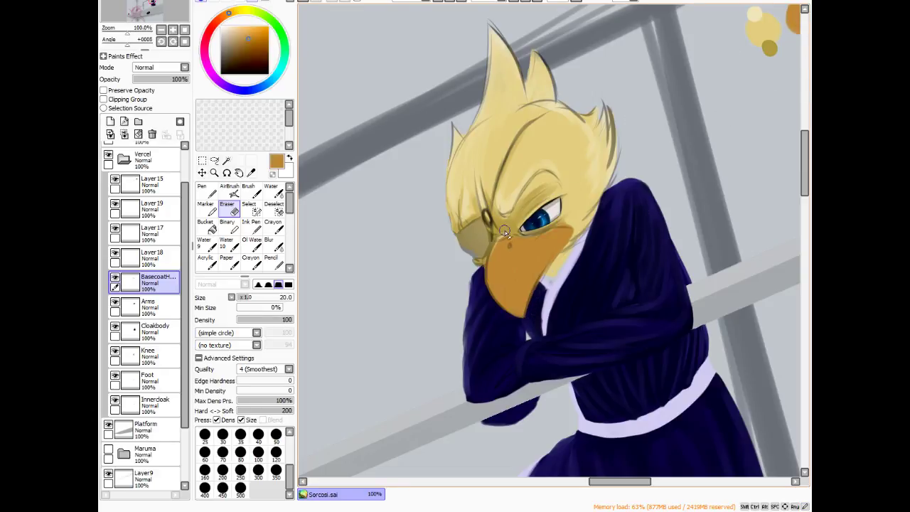
pyautogui.click(229, 190)
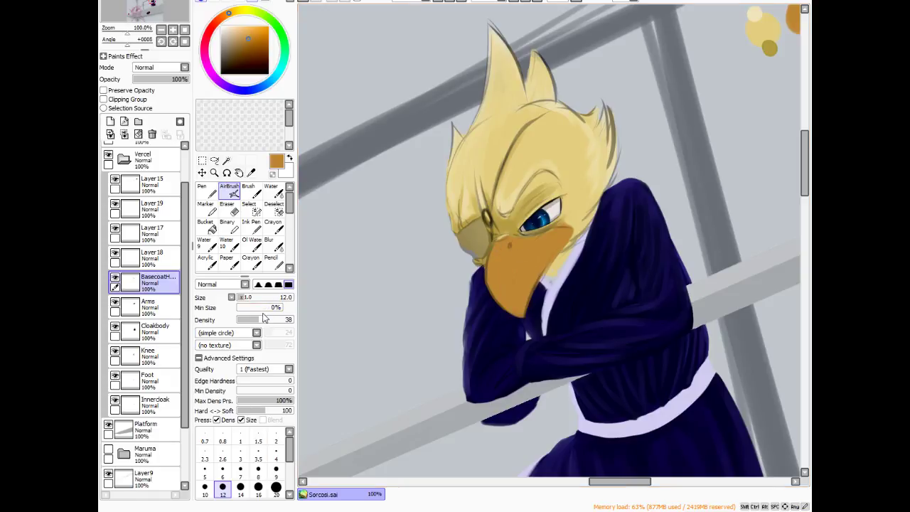
pyautogui.click(264, 319)
pyautogui.moveTo(576, 243); pyautogui.dragTo(542, 235)
pyautogui.click(242, 34)
pyautogui.click(248, 188)
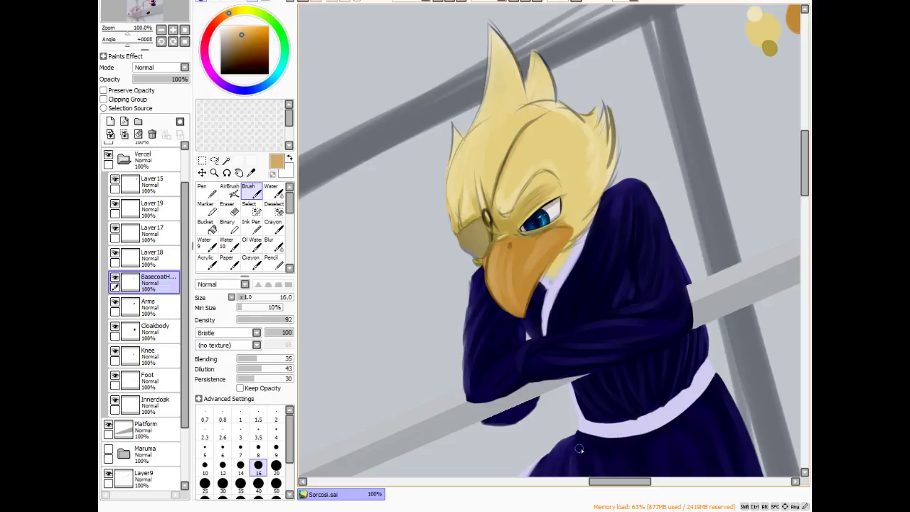
# - Dab a pale orange swatch onto the orange palette spot with the AirBrush at density 100
pyautogui.moveTo(619, 486); pyautogui.dragTo(627, 486)
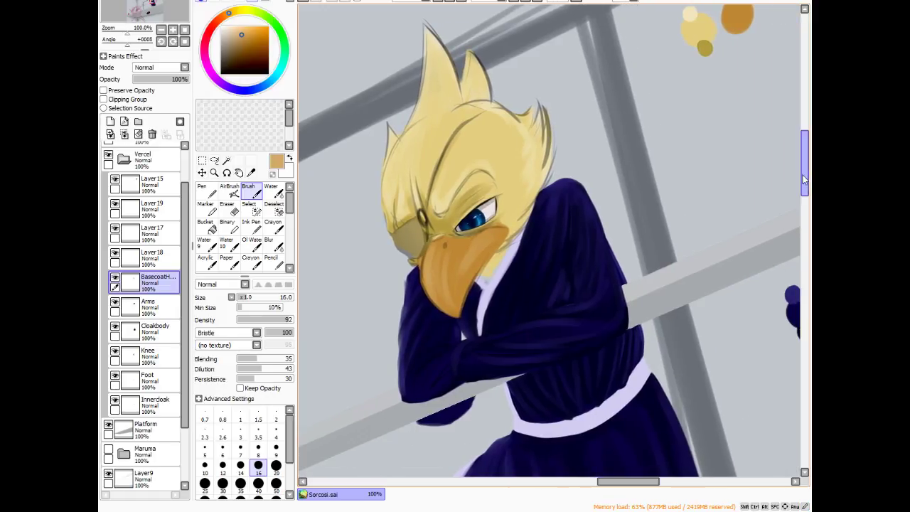
pyautogui.moveTo(805, 179); pyautogui.dragTo(805, 176)
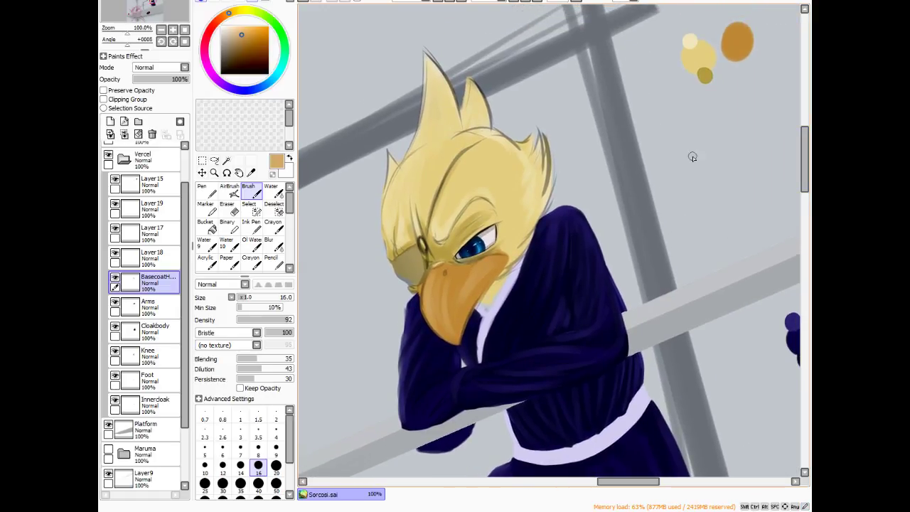
pyautogui.click(229, 189)
pyautogui.moveTo(268, 322); pyautogui.dragTo(292, 322)
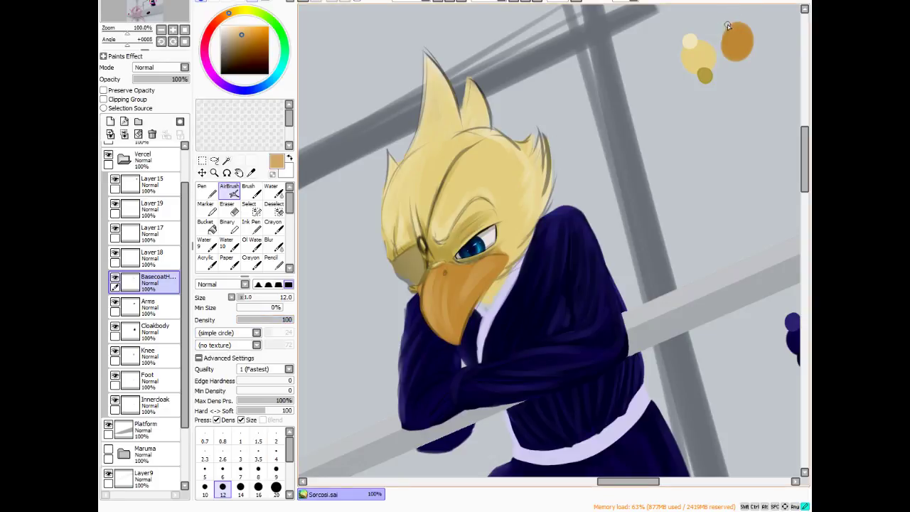
pyautogui.moveTo(728, 31); pyautogui.dragTo(732, 26)
# - Sample the orange swatch, darken it to brown, and paint shading along the edge and tip of the beak with the Brush
pyautogui.keyDown('alt'); pyautogui.click(730, 47); pyautogui.keyUp('alt')
pyautogui.click(250, 47)
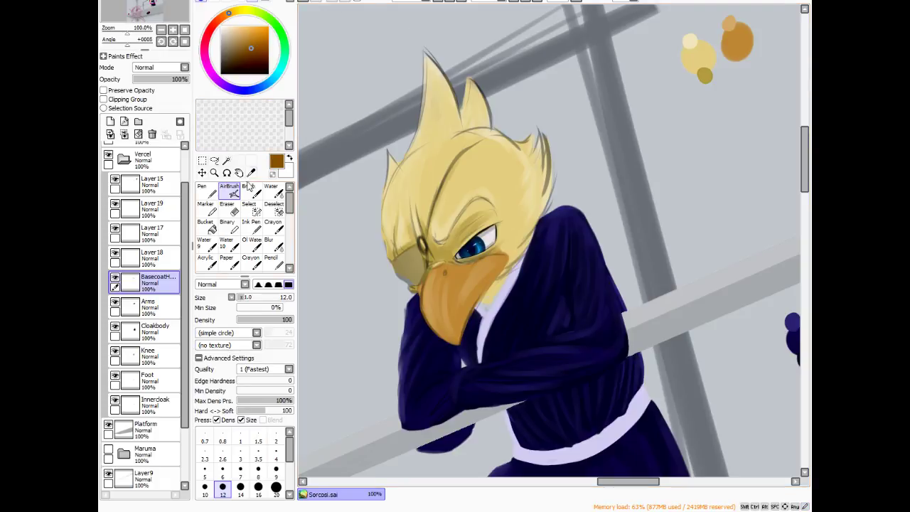
pyautogui.click(258, 193)
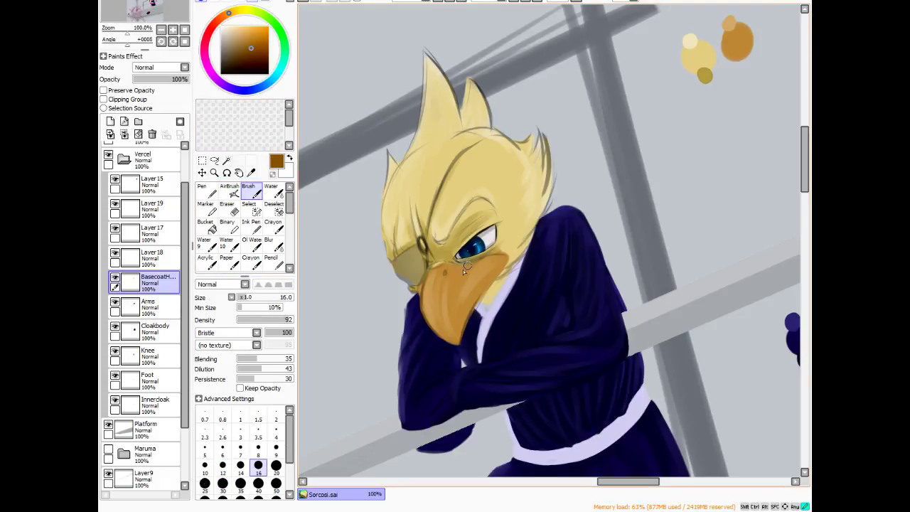
pyautogui.moveTo(486, 284)
pyautogui.mouseDown()
pyautogui.moveTo(460, 331)
pyautogui.moveTo(471, 305)
pyautogui.mouseUp()
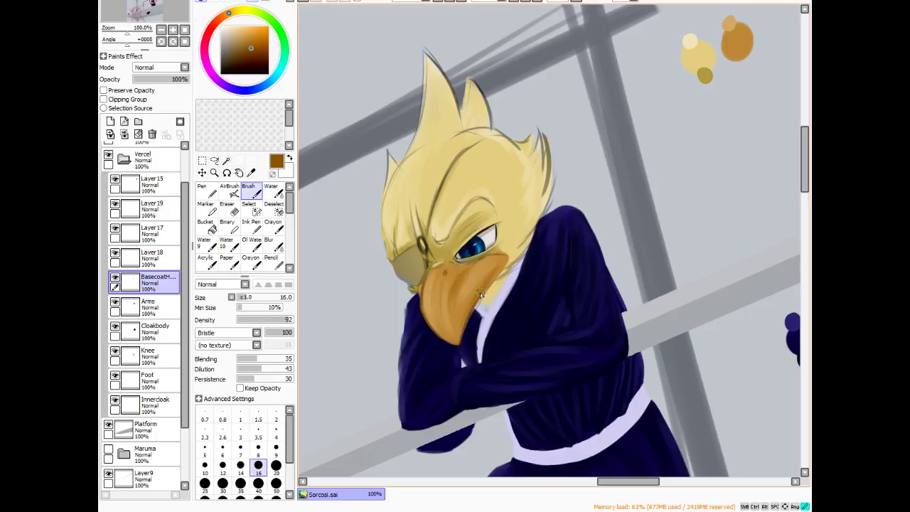
pyautogui.moveTo(504, 263); pyautogui.dragTo(488, 284)
pyautogui.moveTo(455, 316)
pyautogui.mouseDown()
pyautogui.moveTo(431, 315)
pyautogui.moveTo(453, 336)
pyautogui.moveTo(449, 310)
pyautogui.moveTo(450, 319)
pyautogui.moveTo(469, 276)
pyautogui.moveTo(452, 328)
pyautogui.mouseUp()
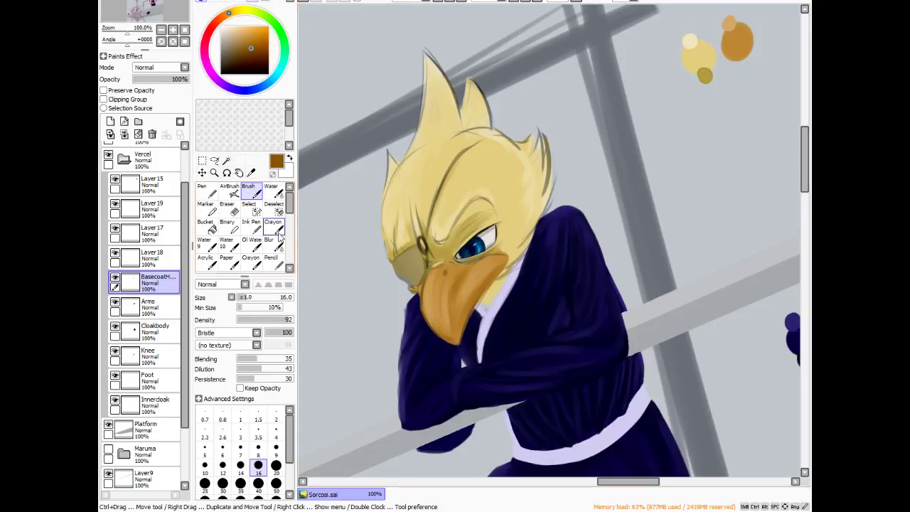
# - Blend the beak shading with the Blur tool enlarged to size 20, and dab dark brown onto the orange palette spot with the AirBrush
pyautogui.click(270, 245)
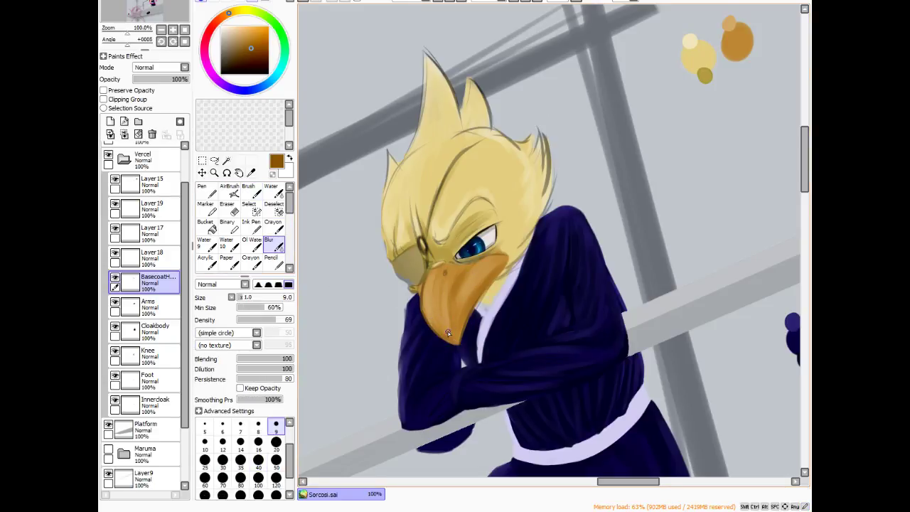
pyautogui.press(']')
pyautogui.press(']')
pyautogui.press(']')
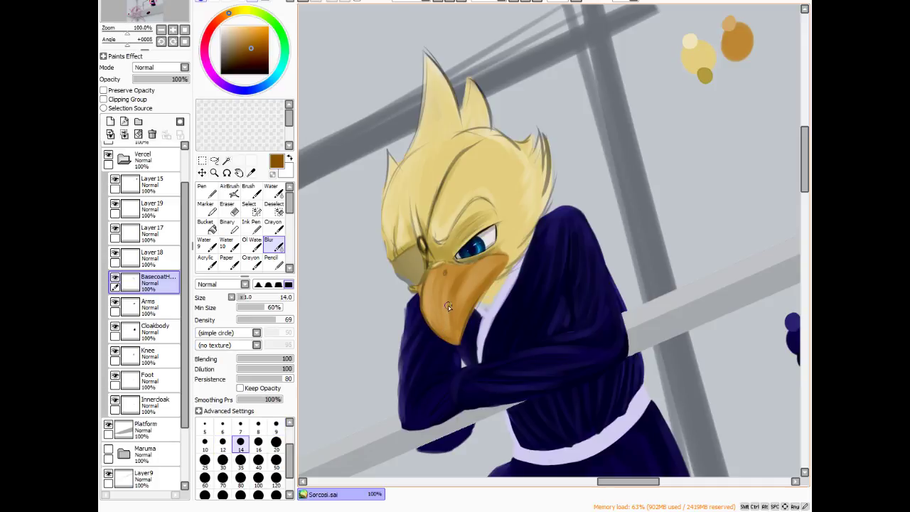
pyautogui.press(']')
pyautogui.press(']')
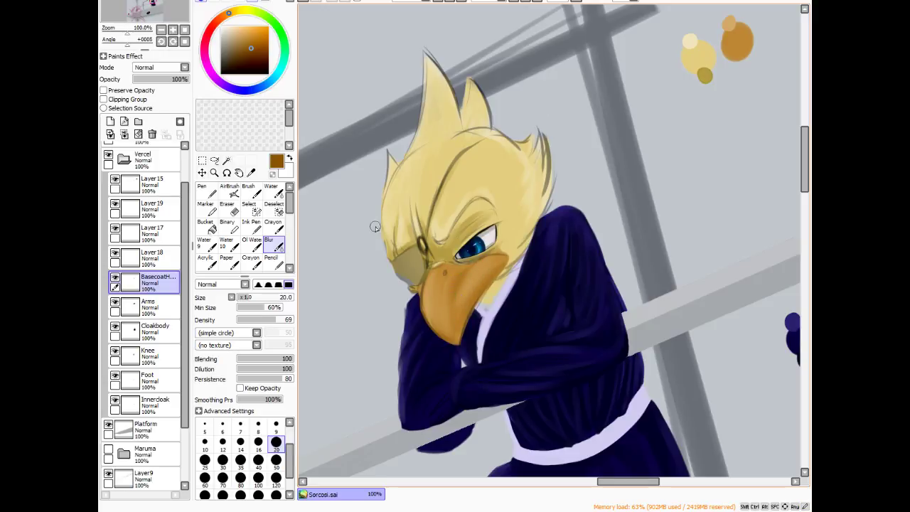
pyautogui.click(229, 191)
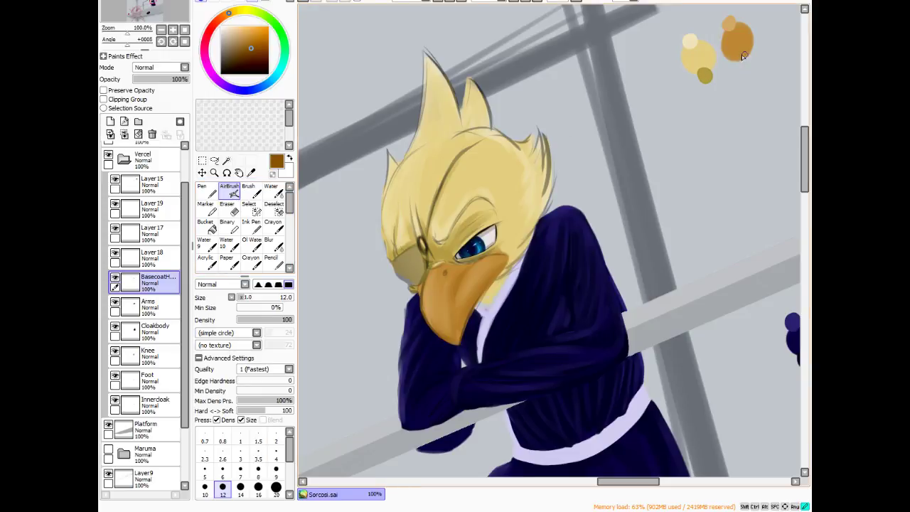
pyautogui.moveTo(743, 56); pyautogui.dragTo(743, 61)
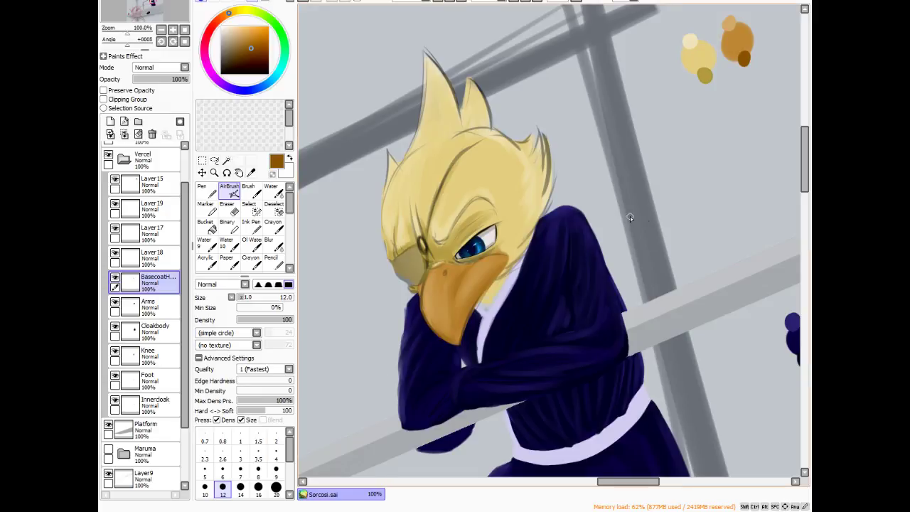
# - Sample the yellow swatch, hide the line art on Layer15, and brush yellow over the face above the covered eye
pyautogui.scroll(2, 582, 191)
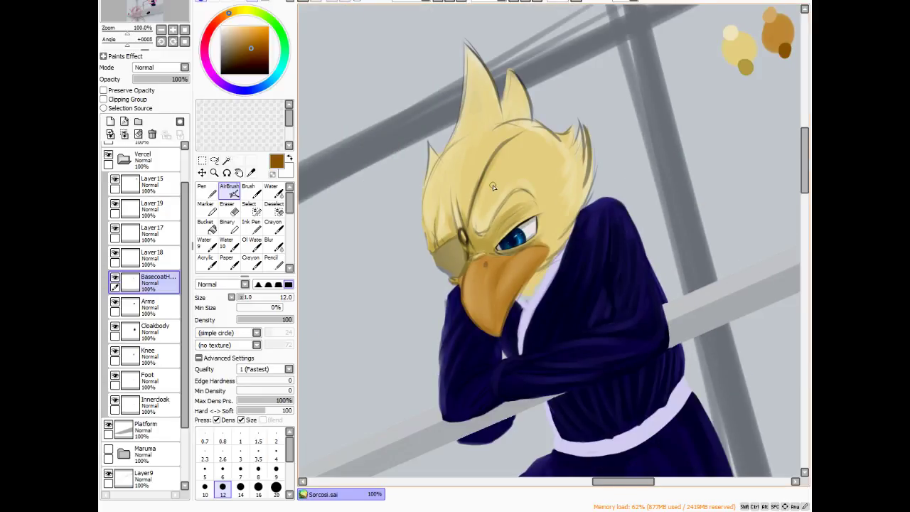
pyautogui.keyDown('alt'); pyautogui.click(742, 48); pyautogui.keyUp('alt')
pyautogui.press('b')
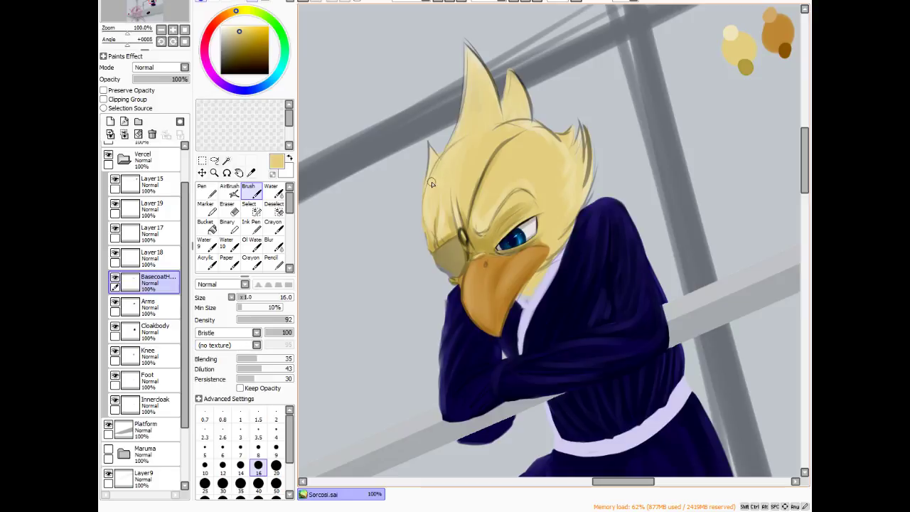
pyautogui.moveTo(432, 184); pyautogui.dragTo(440, 164)
pyautogui.click(115, 179)
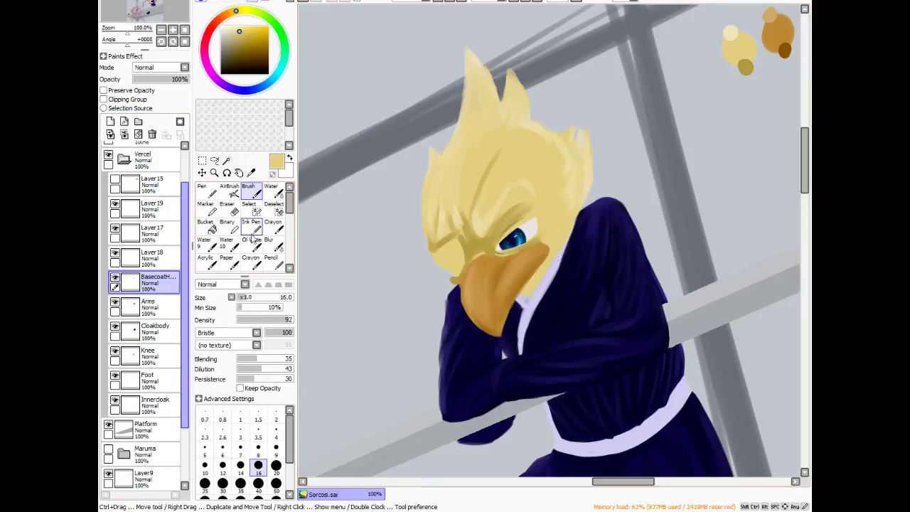
pyautogui.moveTo(437, 233); pyautogui.dragTo(439, 206)
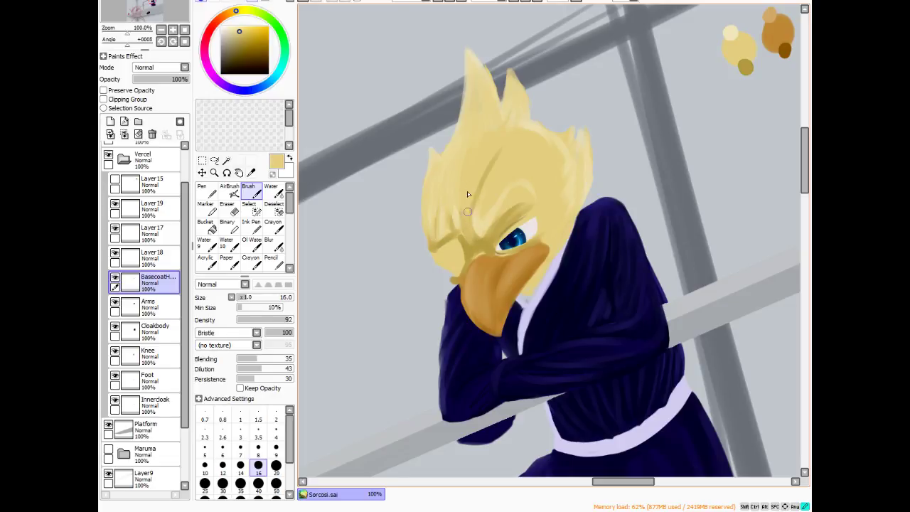
# - Sample the olive swatch and soften the shading around the brow and forehead with the Blur tool at size 20
pyautogui.keyDown('alt'); pyautogui.click(744, 67); pyautogui.keyUp('alt')
pyautogui.press('u')
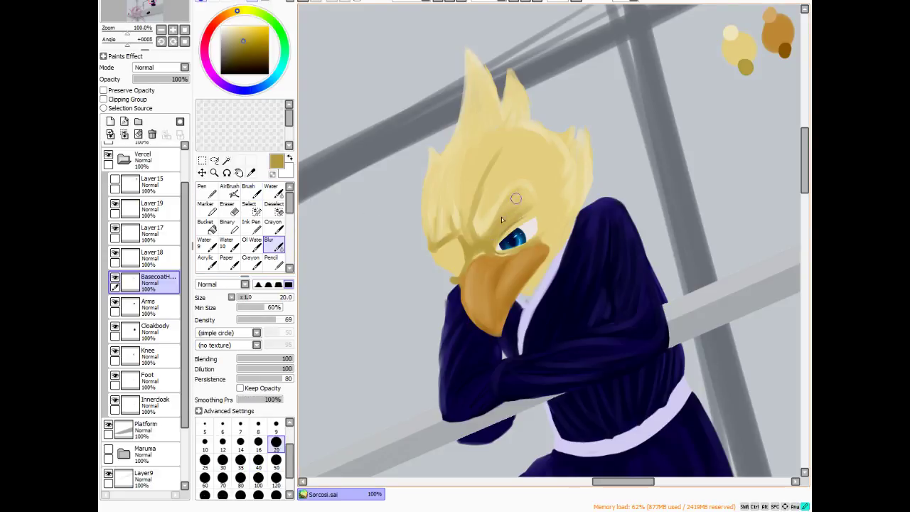
pyautogui.moveTo(493, 245)
pyautogui.mouseDown()
pyautogui.moveTo(473, 249)
pyautogui.moveTo(500, 160)
pyautogui.moveTo(475, 202)
pyautogui.moveTo(498, 142)
pyautogui.moveTo(490, 161)
pyautogui.mouseUp()
pyautogui.moveTo(544, 200)
pyautogui.mouseDown()
pyautogui.moveTo(510, 215)
pyautogui.moveTo(494, 237)
pyautogui.moveTo(539, 201)
pyautogui.moveTo(491, 246)
pyautogui.moveTo(557, 198)
pyautogui.moveTo(467, 218)
pyautogui.moveTo(453, 204)
pyautogui.moveTo(441, 240)
pyautogui.moveTo(434, 190)
pyautogui.moveTo(430, 219)
pyautogui.moveTo(444, 159)
pyautogui.moveTo(440, 216)
pyautogui.moveTo(449, 164)
pyautogui.moveTo(459, 223)
pyautogui.moveTo(468, 137)
pyautogui.mouseUp()
# - Sample the yellow swatch and brush it over the tall crest feather and down the front edge of the head
pyautogui.keyDown('alt'); pyautogui.click(734, 55); pyautogui.keyUp('alt')
pyautogui.press('b')
pyautogui.moveTo(478, 82)
pyautogui.mouseDown()
pyautogui.moveTo(467, 145)
pyautogui.moveTo(472, 78)
pyautogui.moveTo(472, 131)
pyautogui.moveTo(479, 79)
pyautogui.moveTo(483, 125)
pyautogui.moveTo(481, 80)
pyautogui.moveTo(491, 97)
pyautogui.moveTo(476, 68)
pyautogui.moveTo(496, 114)
pyautogui.moveTo(473, 55)
pyautogui.moveTo(493, 94)
pyautogui.moveTo(487, 85)
pyautogui.moveTo(475, 113)
pyautogui.moveTo(379, 149)
pyautogui.moveTo(455, 89)
pyautogui.moveTo(474, 67)
pyautogui.moveTo(468, 61)
pyautogui.moveTo(462, 134)
pyautogui.moveTo(468, 60)
pyautogui.moveTo(453, 160)
pyautogui.moveTo(467, 83)
pyautogui.mouseUp()
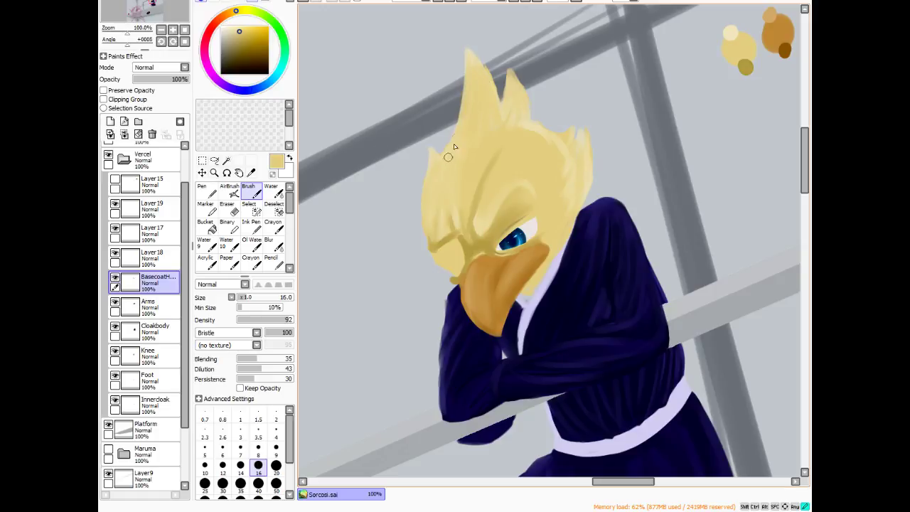
pyautogui.moveTo(453, 141); pyautogui.dragTo(433, 177)
# - Sample the cream swatch, paint highlights from the crest down the front of the head, and pick the olive swatch for the Brush
pyautogui.rightClick(731, 31)
pyautogui.moveTo(463, 84)
pyautogui.mouseDown()
pyautogui.moveTo(455, 139)
pyautogui.moveTo(465, 118)
pyautogui.moveTo(441, 170)
pyautogui.mouseUp()
pyautogui.moveTo(465, 118)
pyautogui.mouseDown()
pyautogui.moveTo(433, 168)
pyautogui.moveTo(462, 121)
pyautogui.moveTo(436, 169)
pyautogui.moveTo(451, 174)
pyautogui.moveTo(444, 153)
pyautogui.moveTo(426, 188)
pyautogui.mouseUp()
pyautogui.press('e')
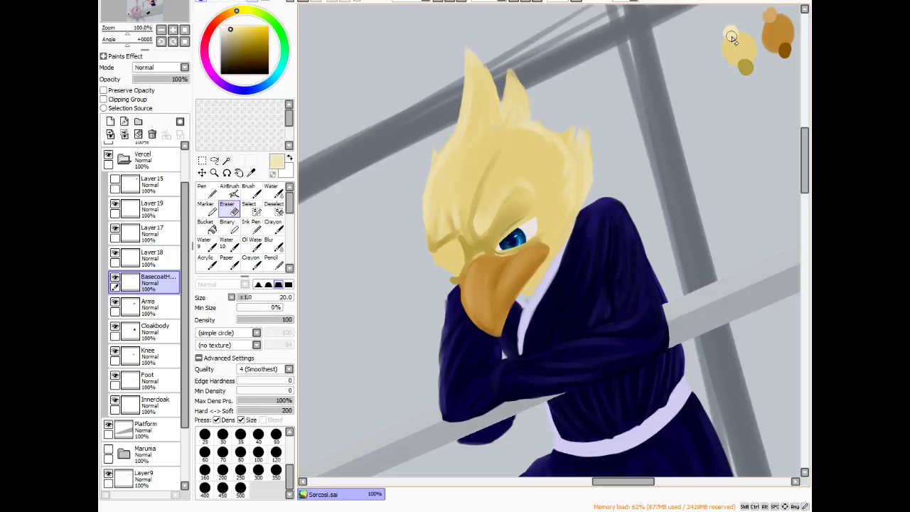
pyautogui.click(253, 191)
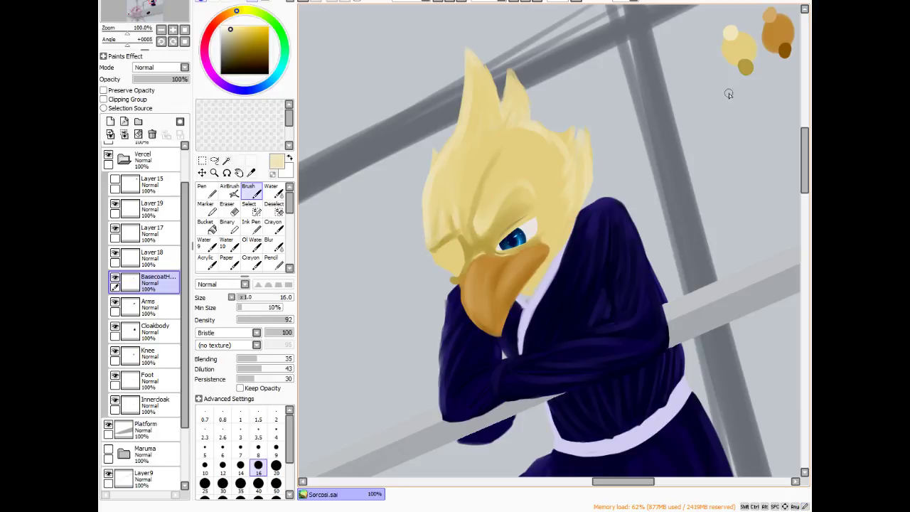
pyautogui.keyDown('alt'); pyautogui.click(747, 67); pyautogui.keyUp('alt')
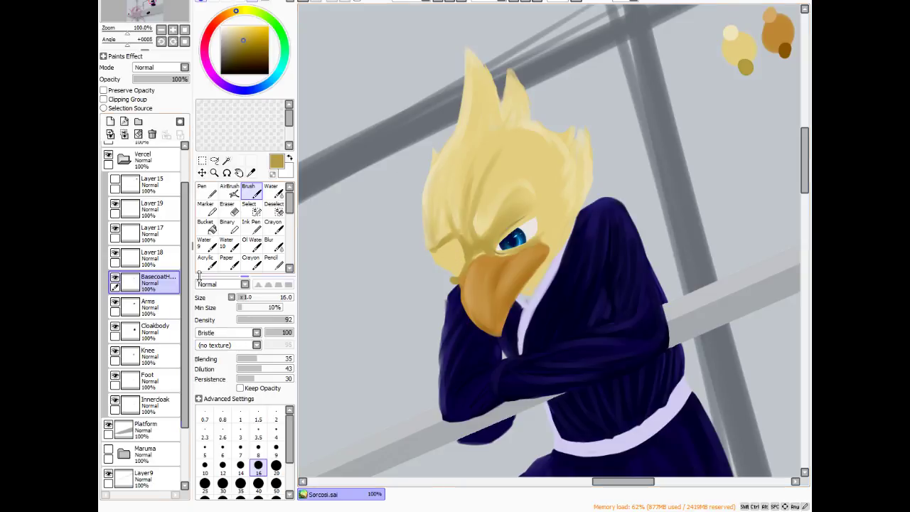
# - Create a new layer above the head's base coat and outline the eye patch in near-black, showing the Layer15 line art as a guide
pyautogui.click(110, 121)
pyautogui.moveTo(263, 34)
pyautogui.mouseDown()
pyautogui.moveTo(275, 74)
pyautogui.moveTo(223, 68)
pyautogui.mouseUp()
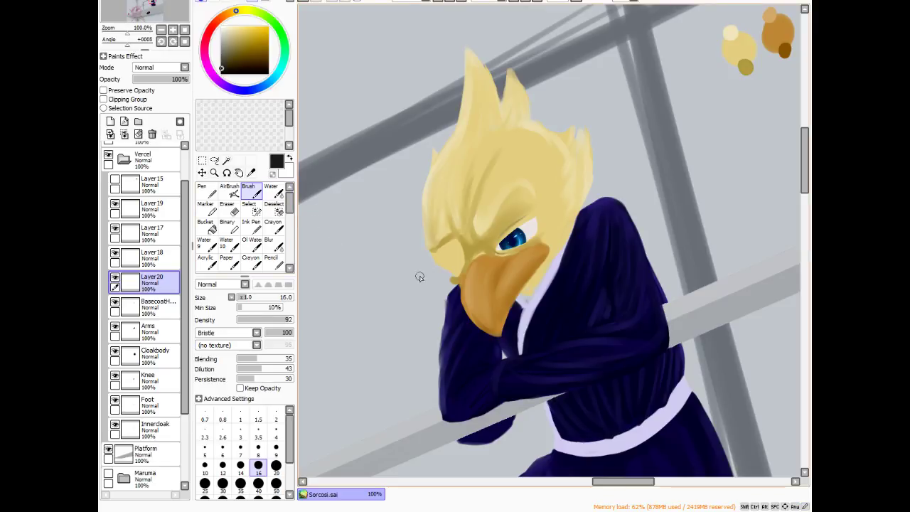
pyautogui.moveTo(460, 238); pyautogui.dragTo(463, 257)
pyautogui.click(115, 179)
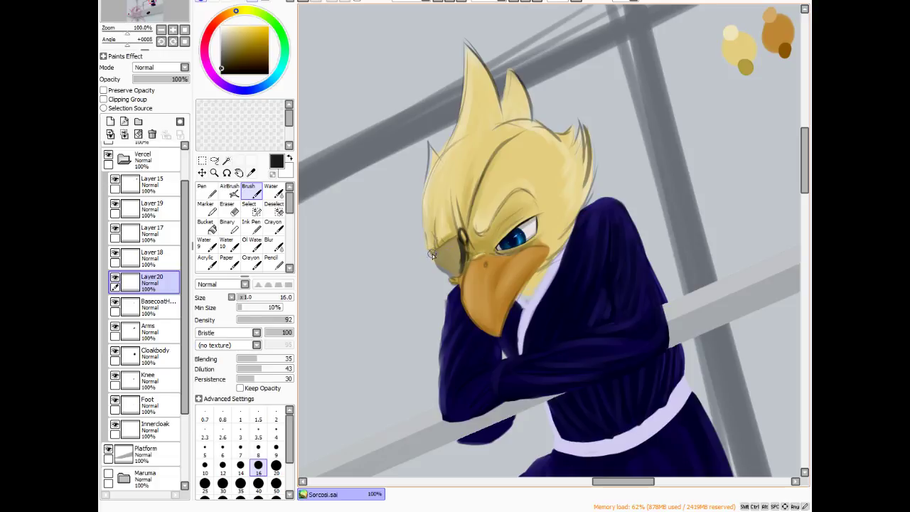
pyautogui.moveTo(433, 253); pyautogui.dragTo(446, 273)
pyautogui.moveTo(458, 273); pyautogui.dragTo(460, 270)
# - Hide the line art on Layer15 and fill the inside of the eye patch with near-black using the Brush
pyautogui.click(115, 179)
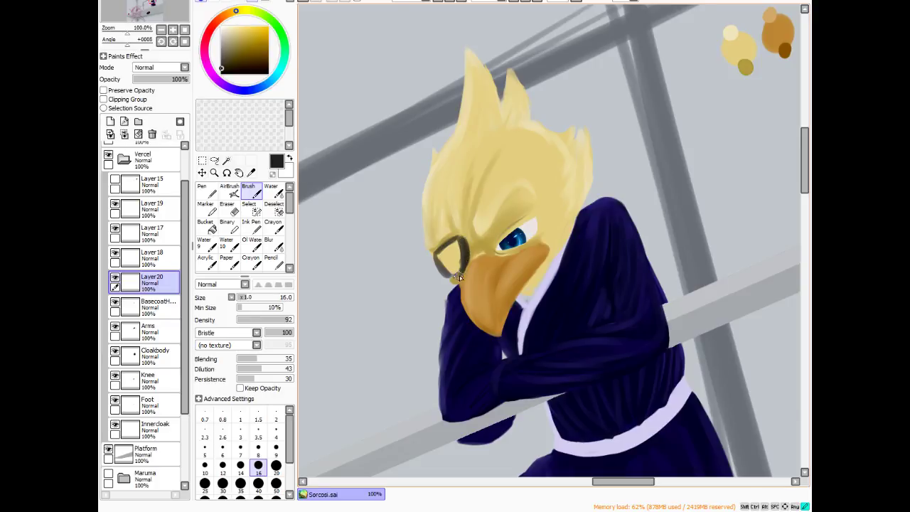
pyautogui.moveTo(460, 275); pyautogui.dragTo(456, 246)
pyautogui.moveTo(452, 247)
pyautogui.mouseDown()
pyautogui.moveTo(460, 270)
pyautogui.moveTo(455, 242)
pyautogui.moveTo(448, 268)
pyautogui.moveTo(432, 254)
pyautogui.moveTo(457, 273)
pyautogui.moveTo(459, 241)
pyautogui.moveTo(449, 269)
pyautogui.moveTo(455, 244)
pyautogui.moveTo(444, 265)
pyautogui.moveTo(451, 243)
pyautogui.moveTo(431, 256)
pyautogui.moveTo(454, 238)
pyautogui.moveTo(466, 254)
pyautogui.moveTo(463, 240)
pyautogui.moveTo(462, 275)
pyautogui.moveTo(448, 276)
pyautogui.moveTo(433, 260)
pyautogui.mouseUp()
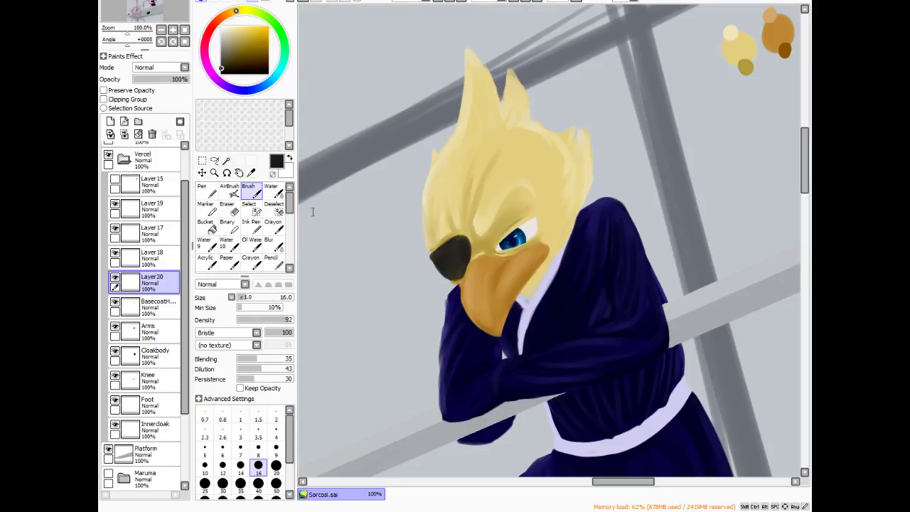
# - Start the eye patch strap up the forehead with the AirBrush and erase its upper part
pyautogui.click(229, 191)
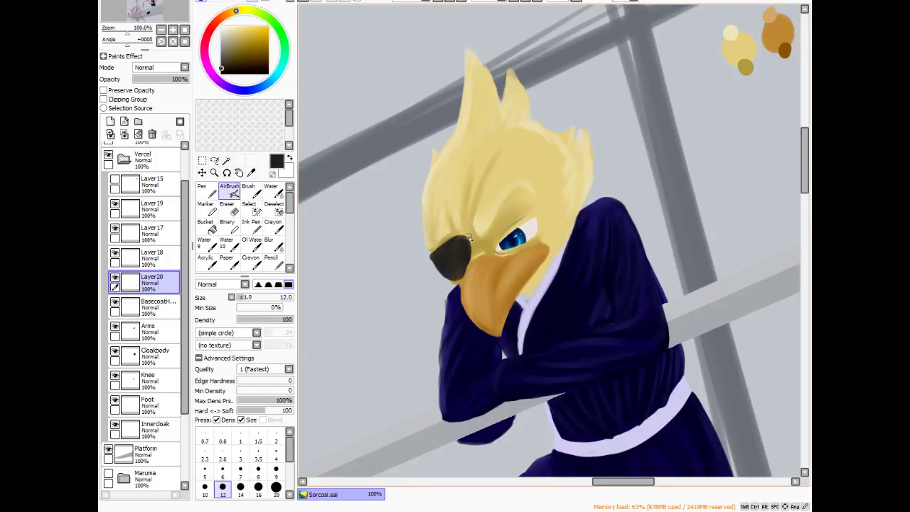
pyautogui.moveTo(470, 222); pyautogui.dragTo(490, 162)
pyautogui.moveTo(474, 214)
pyautogui.mouseDown()
pyautogui.moveTo(506, 124)
pyautogui.moveTo(481, 202)
pyautogui.mouseUp()
pyautogui.click(228, 206)
pyautogui.moveTo(509, 113); pyautogui.dragTo(471, 211)
# - Paint the full near-black strap from the eye patch to the base of the crest with the AirBrush, and clean up its upper end with the Eraser
pyautogui.click(228, 189)
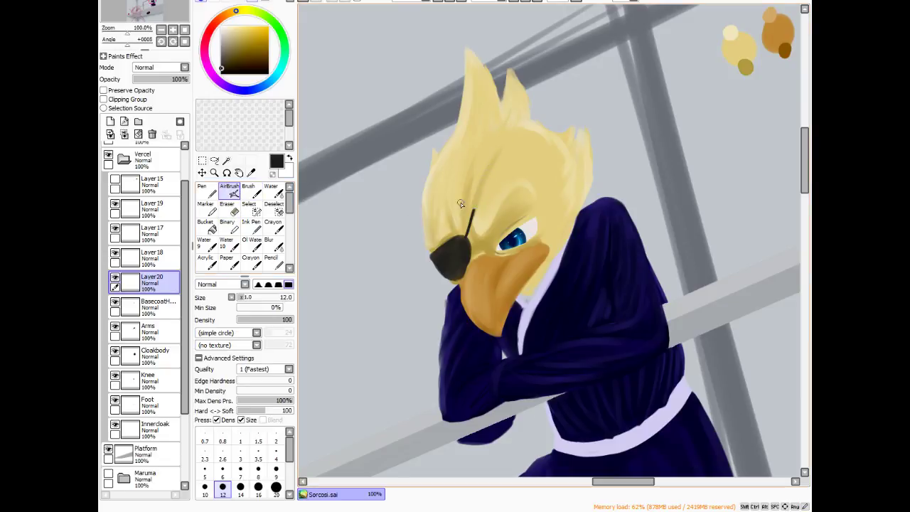
pyautogui.moveTo(527, 122); pyautogui.dragTo(497, 157)
pyautogui.moveTo(470, 221)
pyautogui.mouseDown()
pyautogui.moveTo(491, 163)
pyautogui.moveTo(474, 209)
pyautogui.moveTo(502, 148)
pyautogui.moveTo(484, 184)
pyautogui.moveTo(525, 125)
pyautogui.moveTo(489, 177)
pyautogui.moveTo(523, 126)
pyautogui.moveTo(471, 232)
pyautogui.moveTo(492, 171)
pyautogui.moveTo(469, 245)
pyautogui.moveTo(485, 187)
pyautogui.moveTo(468, 245)
pyautogui.moveTo(486, 184)
pyautogui.mouseUp()
pyautogui.moveTo(466, 245)
pyautogui.mouseDown()
pyautogui.moveTo(500, 156)
pyautogui.moveTo(473, 224)
pyautogui.moveTo(513, 141)
pyautogui.moveTo(491, 175)
pyautogui.moveTo(525, 123)
pyautogui.mouseUp()
pyautogui.moveTo(494, 169); pyautogui.dragTo(523, 126)
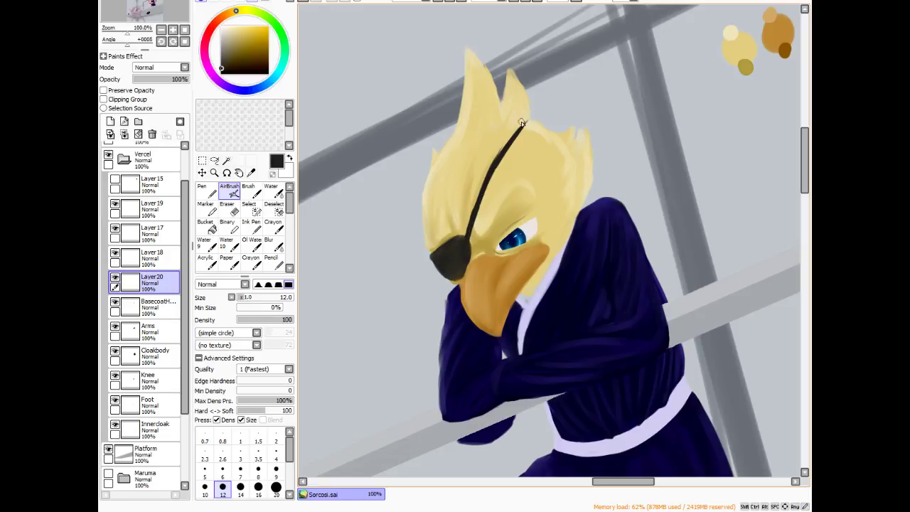
pyautogui.click(226, 206)
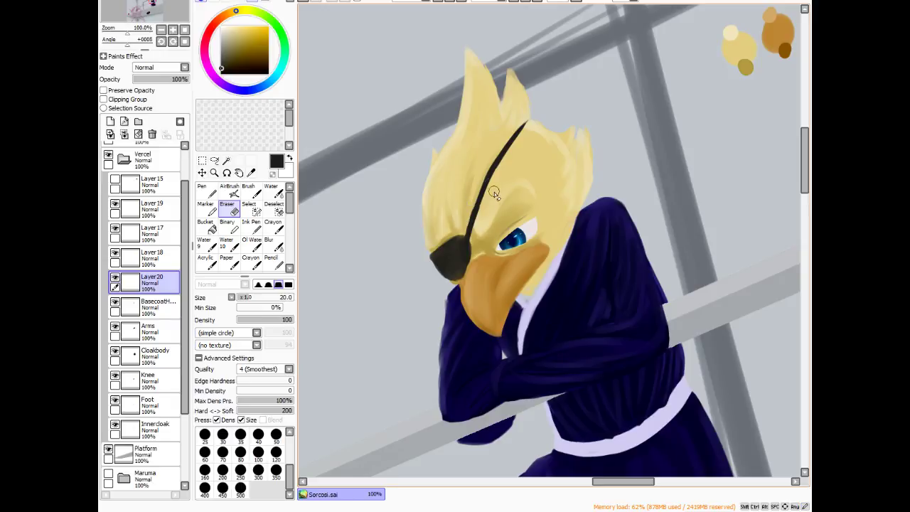
pyautogui.moveTo(516, 147)
pyautogui.mouseDown()
pyautogui.moveTo(531, 119)
pyautogui.moveTo(521, 129)
pyautogui.mouseUp()
# - Show the line art on Layer15 and toggle the visibility of Layer20 to compare the head with and without the eye patch
pyautogui.click(128, 183)
pyautogui.click(114, 182)
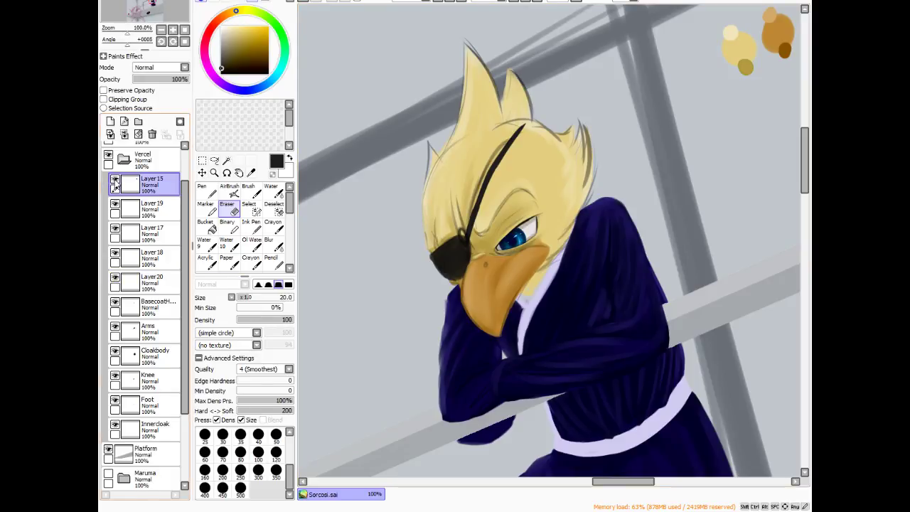
pyautogui.click(128, 282)
pyautogui.click(114, 282)
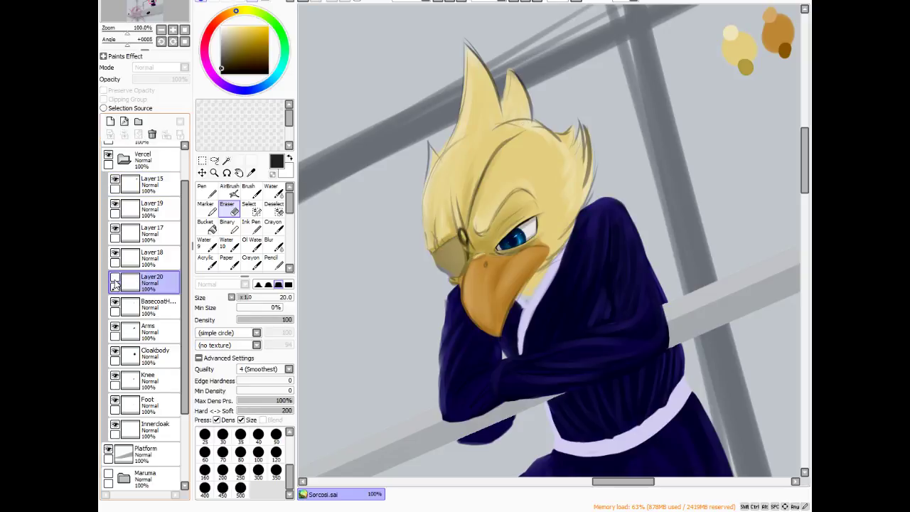
pyautogui.click(114, 283)
# - On Layer20, paint a curved near-black eyebrow over the visible eye with the AirBrush, following the line art
pyautogui.click(148, 260)
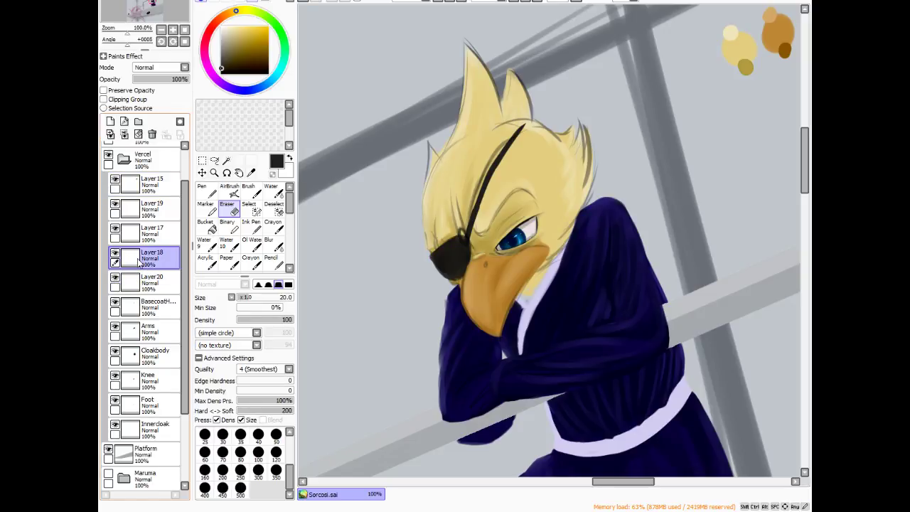
pyautogui.click(142, 281)
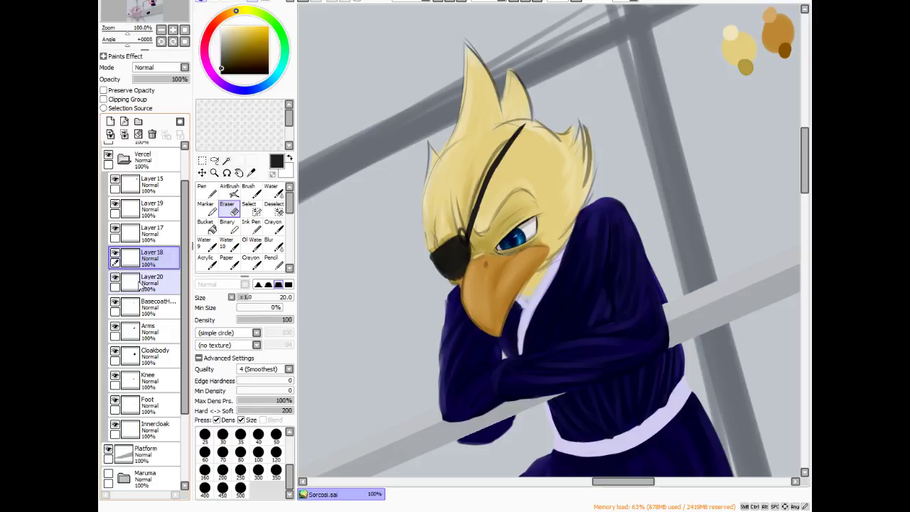
pyautogui.click(229, 190)
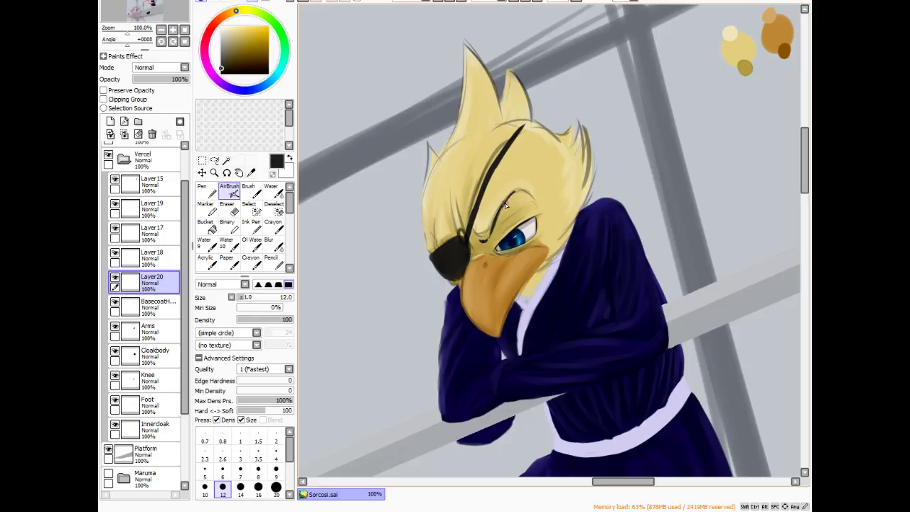
pyautogui.moveTo(505, 204); pyautogui.dragTo(526, 194)
pyautogui.moveTo(496, 224)
pyautogui.mouseDown()
pyautogui.moveTo(482, 243)
pyautogui.moveTo(504, 203)
pyautogui.moveTo(491, 239)
pyautogui.moveTo(500, 210)
pyautogui.moveTo(525, 189)
pyautogui.moveTo(503, 209)
pyautogui.moveTo(509, 199)
pyautogui.moveTo(537, 199)
pyautogui.mouseUp()
pyautogui.moveTo(483, 238); pyautogui.dragTo(513, 206)
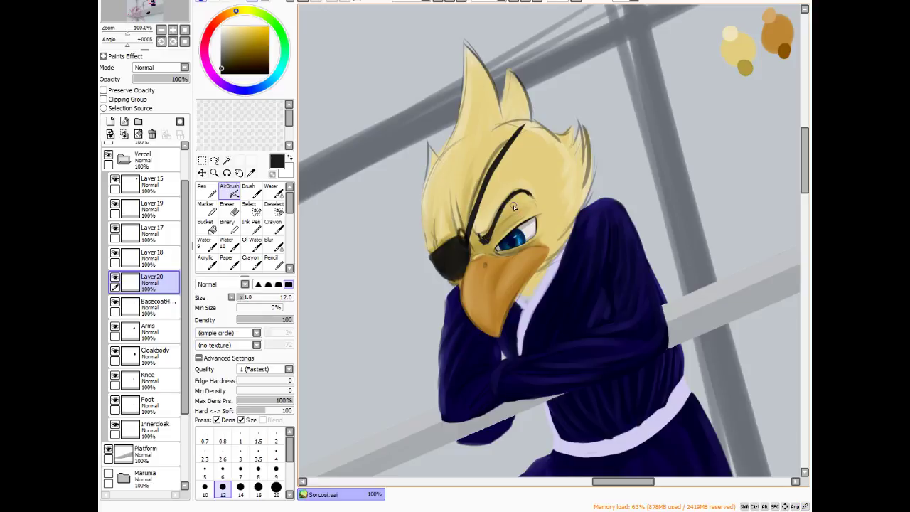
pyautogui.moveTo(489, 240)
pyautogui.mouseDown()
pyautogui.moveTo(496, 216)
pyautogui.moveTo(486, 244)
pyautogui.moveTo(480, 237)
pyautogui.moveTo(519, 193)
pyautogui.mouseUp()
# - Hide the line art on Layer15 and check the painted character against the whole picture
pyautogui.click(115, 182)
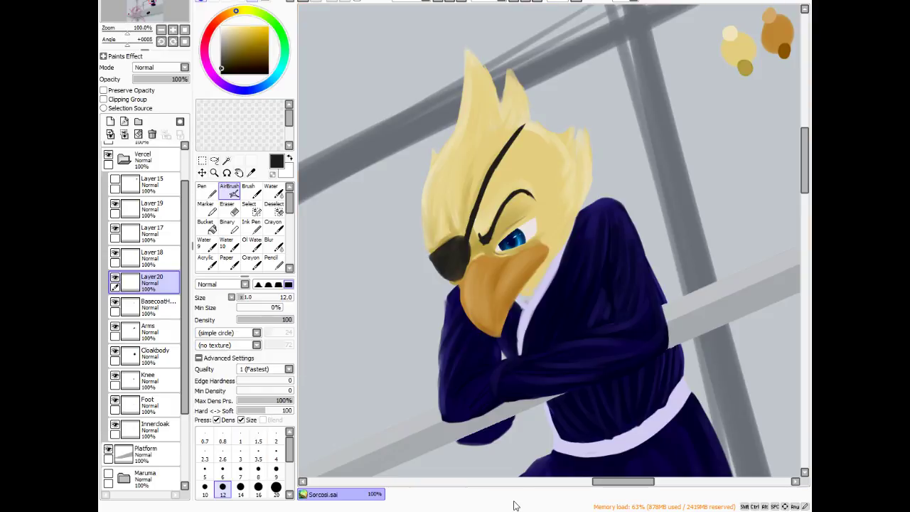
pyautogui.scroll(-5, 628, 119)
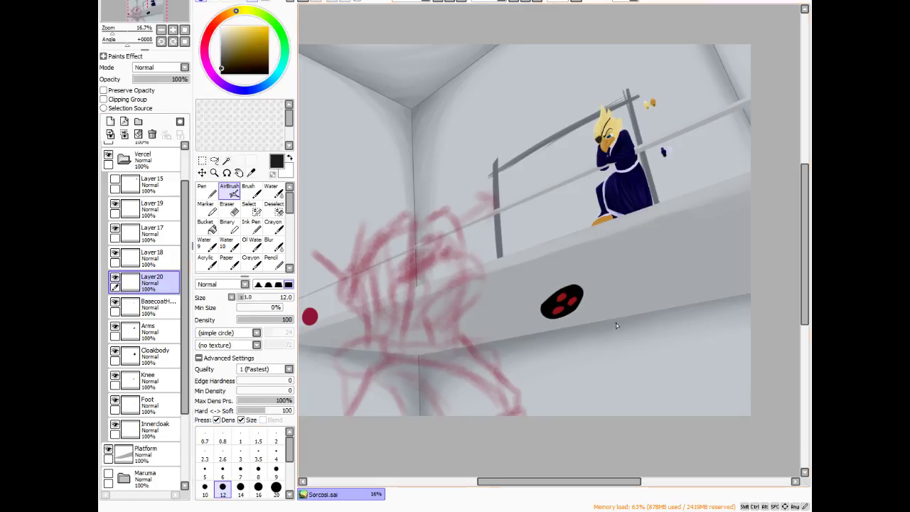
pyautogui.scroll(4, 684, 111)
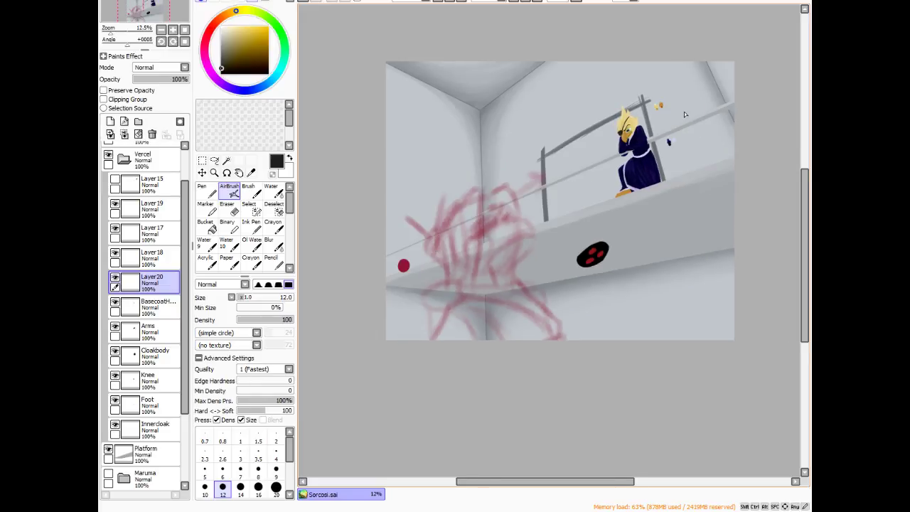
# - On the head basecoat layer, paint two small nostrils at the top of the beak with the AirBrush, using the dark brown sampled from the swatches
pyautogui.scroll(-3, 717, 98)
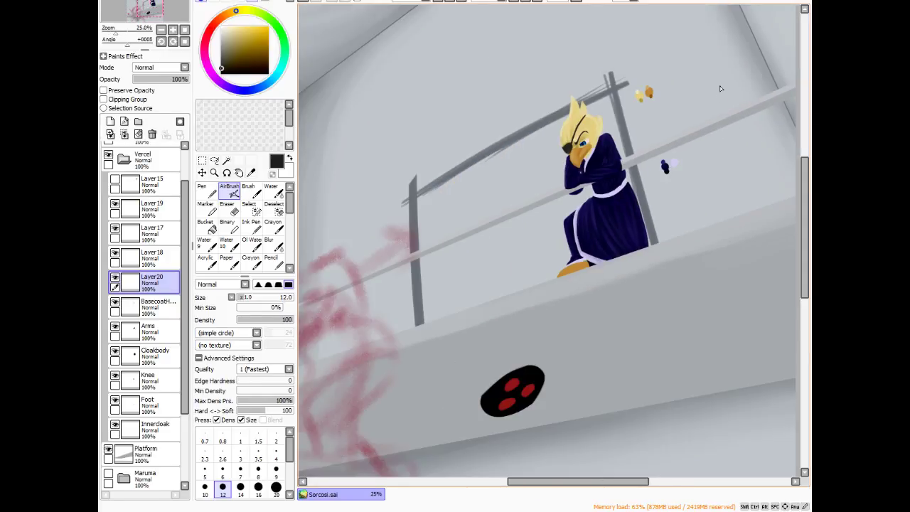
pyautogui.scroll(3, 720, 84)
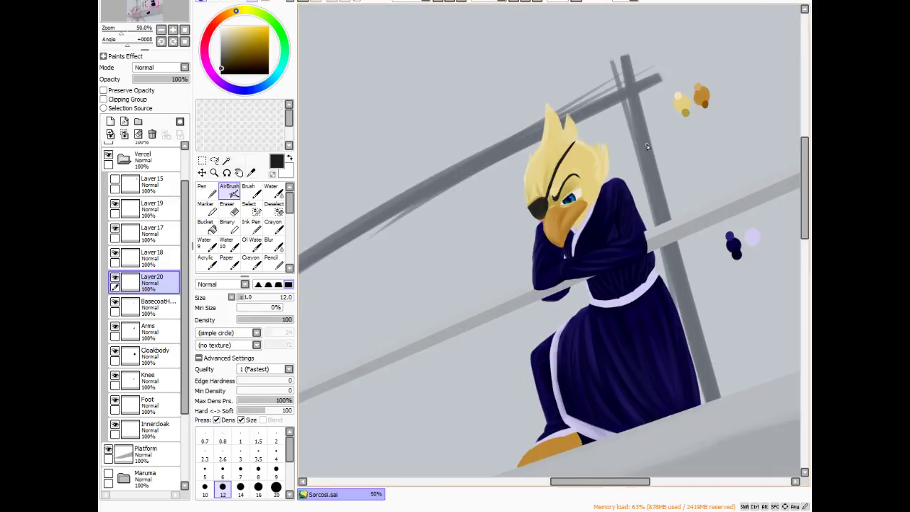
pyautogui.scroll(2, 647, 145)
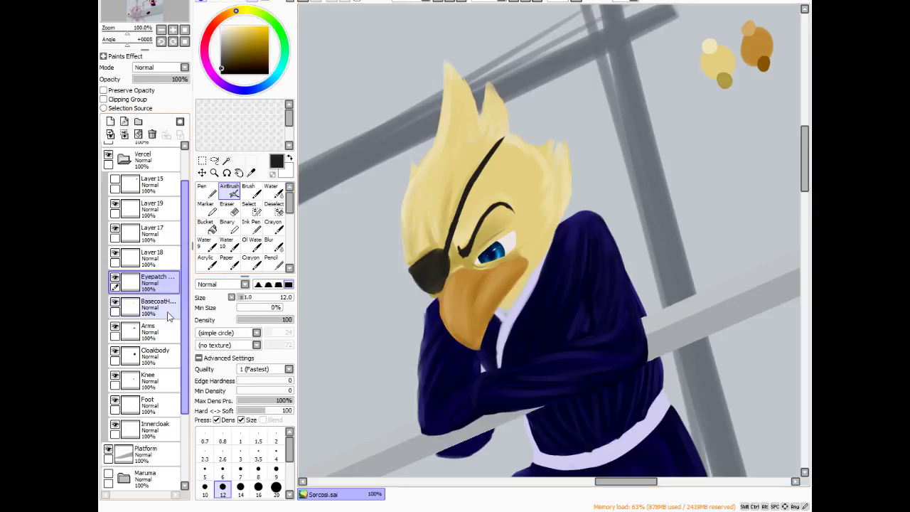
pyautogui.click(168, 317)
pyautogui.click(250, 189)
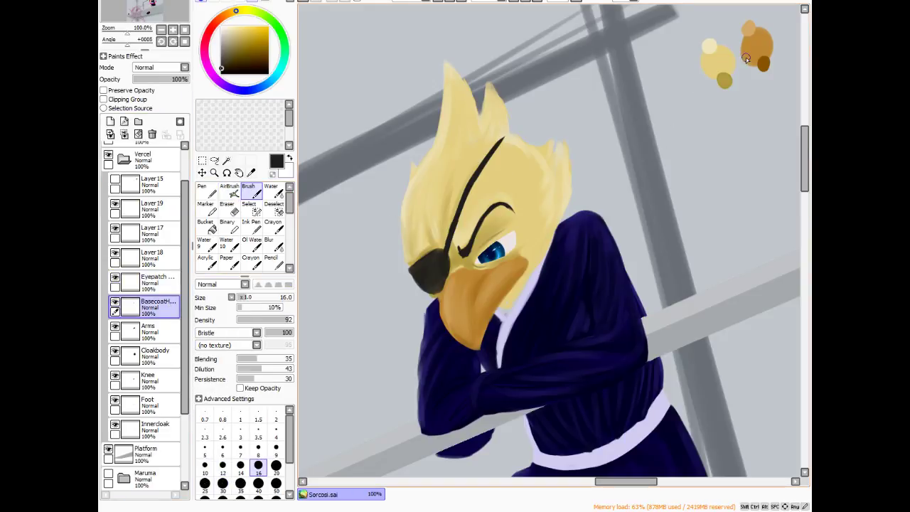
pyautogui.keyDown('alt'); pyautogui.click(724, 78); pyautogui.keyUp('alt')
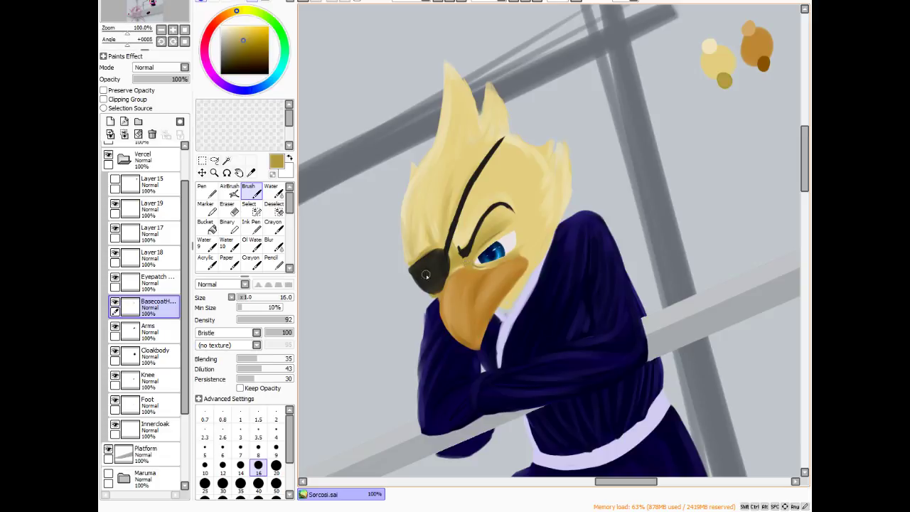
pyautogui.click(237, 189)
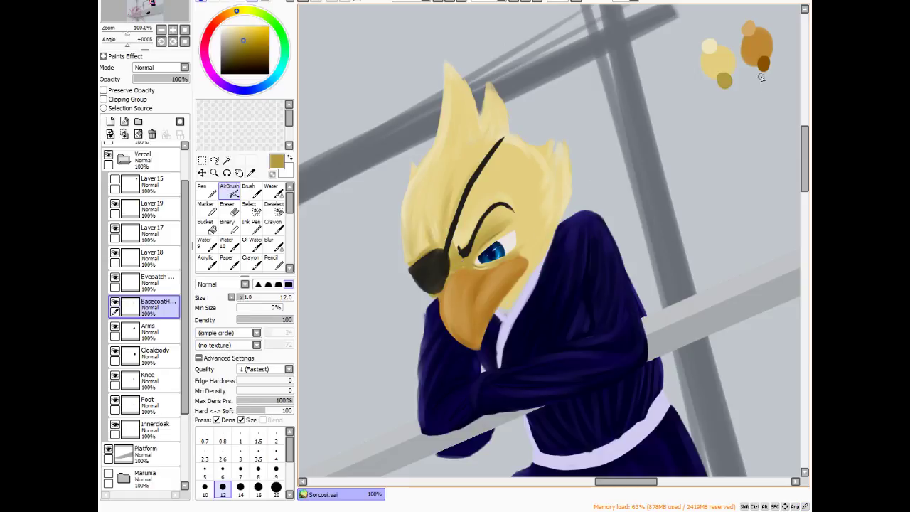
pyautogui.keyDown('alt'); pyautogui.click(762, 65); pyautogui.keyUp('alt')
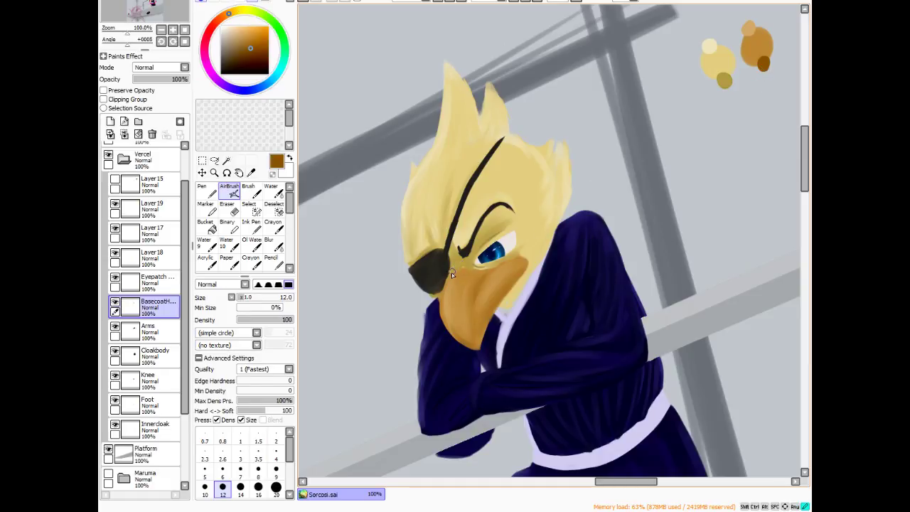
pyautogui.moveTo(450, 274)
pyautogui.mouseDown()
pyautogui.moveTo(460, 268)
pyautogui.moveTo(452, 273)
pyautogui.moveTo(463, 280)
pyautogui.mouseUp()
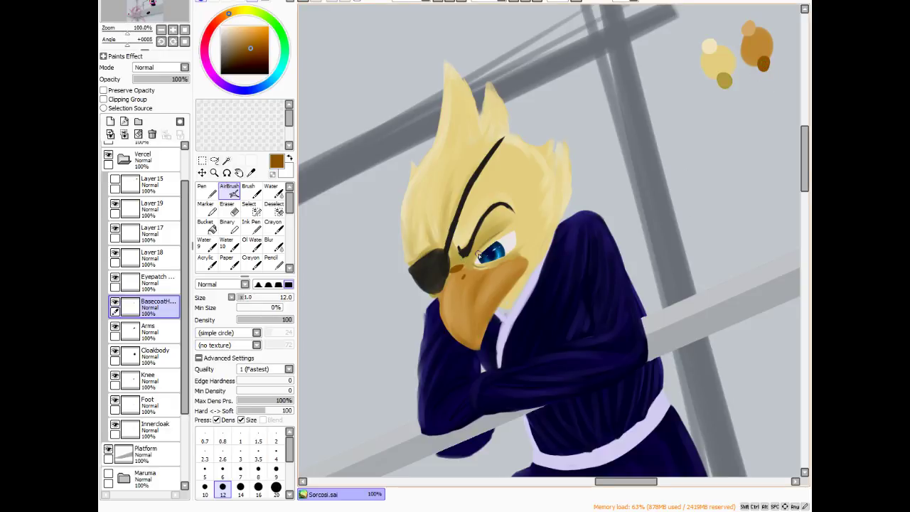
# - Add a lighter orange tone inside the larger nostril beside the eye patch and refine its shape with the sampled dark brown
pyautogui.scroll(1, 489, 279)
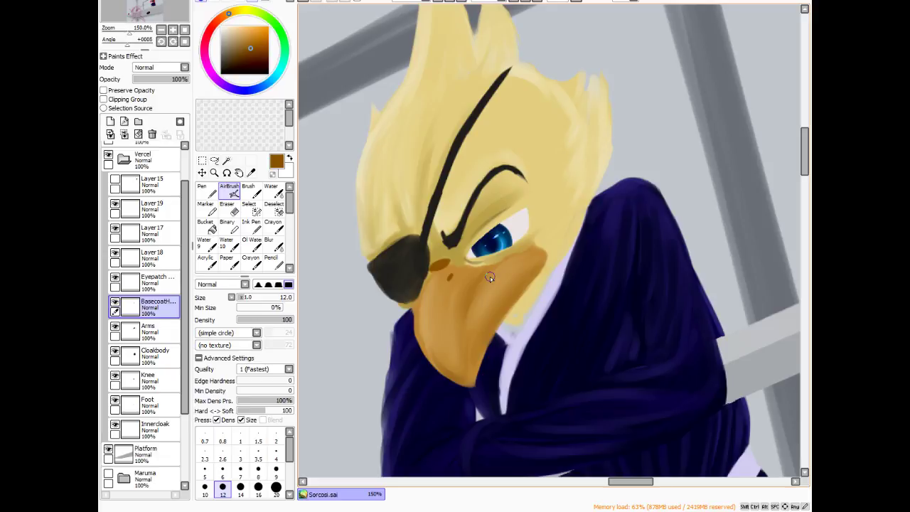
pyautogui.click(249, 191)
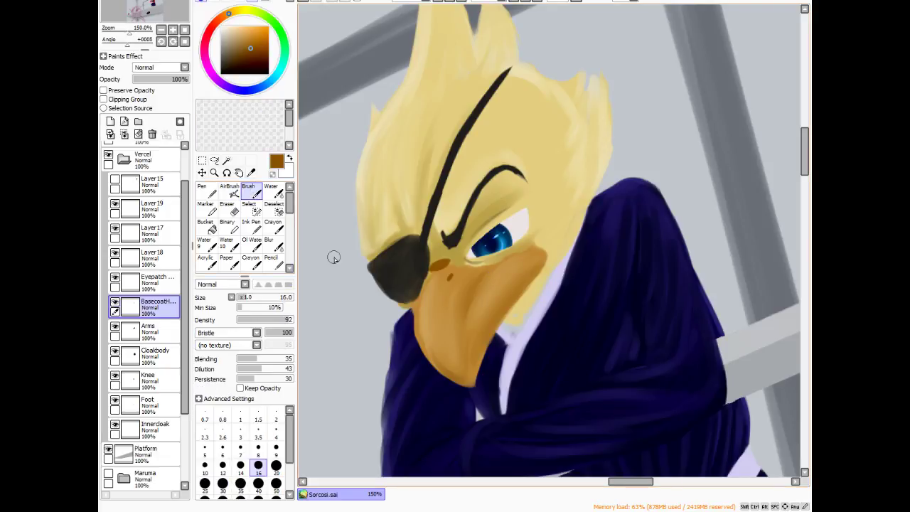
pyautogui.click(229, 191)
pyautogui.moveTo(629, 482); pyautogui.dragTo(637, 484)
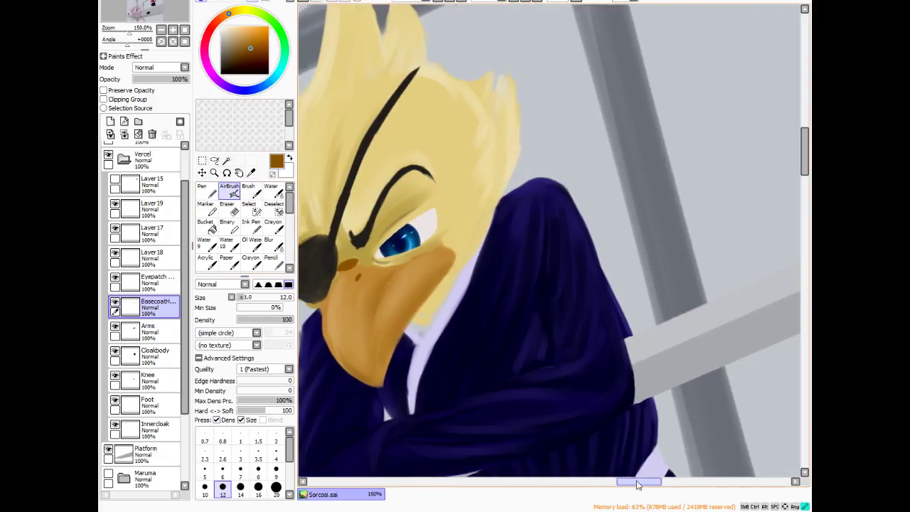
pyautogui.moveTo(804, 151)
pyautogui.mouseDown()
pyautogui.moveTo(804, 139)
pyautogui.moveTo(791, 148)
pyautogui.mouseUp()
pyautogui.keyDown('alt'); pyautogui.click(781, 21); pyautogui.keyUp('alt')
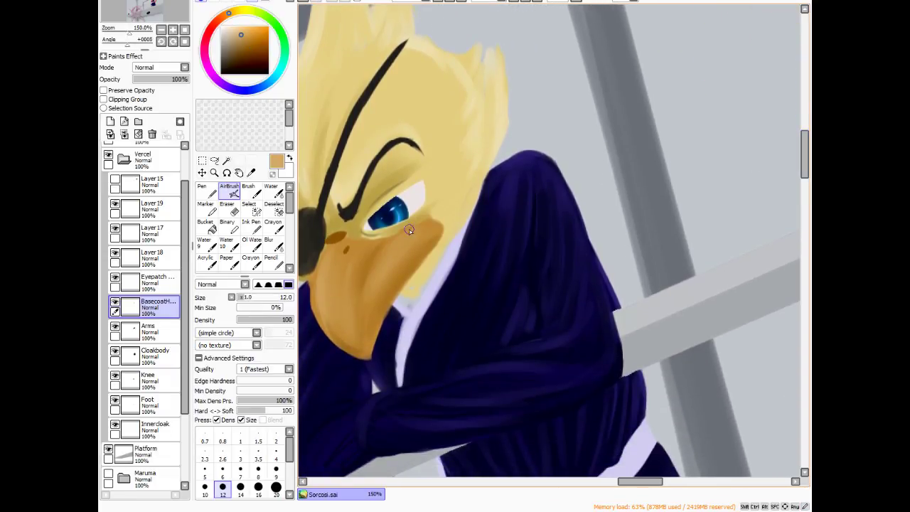
pyautogui.scroll(-1, 409, 230)
pyautogui.scroll(2, 420, 231)
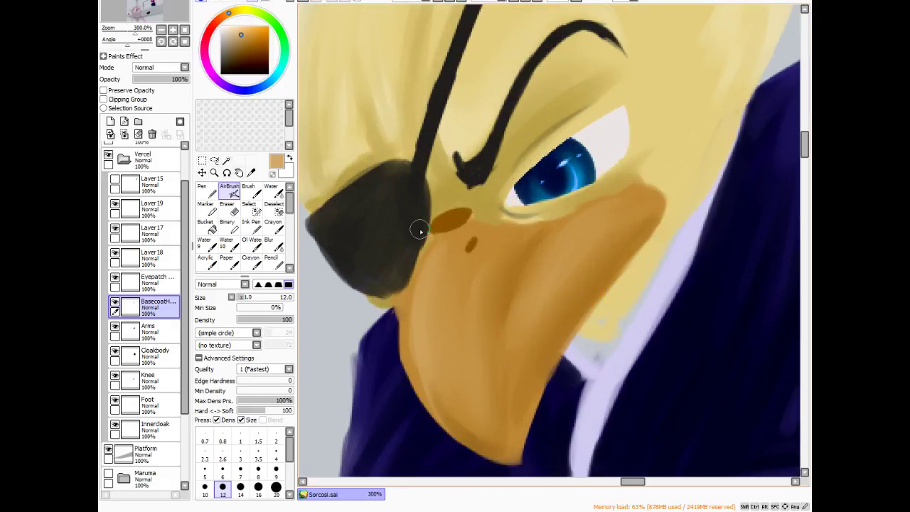
pyautogui.click(115, 183)
pyautogui.click(114, 183)
pyautogui.moveTo(448, 238)
pyautogui.mouseDown()
pyautogui.moveTo(453, 212)
pyautogui.moveTo(430, 234)
pyautogui.moveTo(451, 212)
pyautogui.moveTo(439, 222)
pyautogui.moveTo(442, 214)
pyautogui.moveTo(436, 221)
pyautogui.moveTo(455, 211)
pyautogui.moveTo(437, 218)
pyautogui.moveTo(467, 226)
pyautogui.moveTo(435, 216)
pyautogui.moveTo(436, 224)
pyautogui.moveTo(466, 211)
pyautogui.moveTo(434, 227)
pyautogui.moveTo(457, 225)
pyautogui.moveTo(429, 226)
pyautogui.moveTo(429, 238)
pyautogui.moveTo(460, 223)
pyautogui.mouseUp()
pyautogui.keyDown('alt'); pyautogui.click(573, 280); pyautogui.keyUp('alt')
pyautogui.keyDown('alt'); pyautogui.click(444, 224); pyautogui.keyUp('alt')
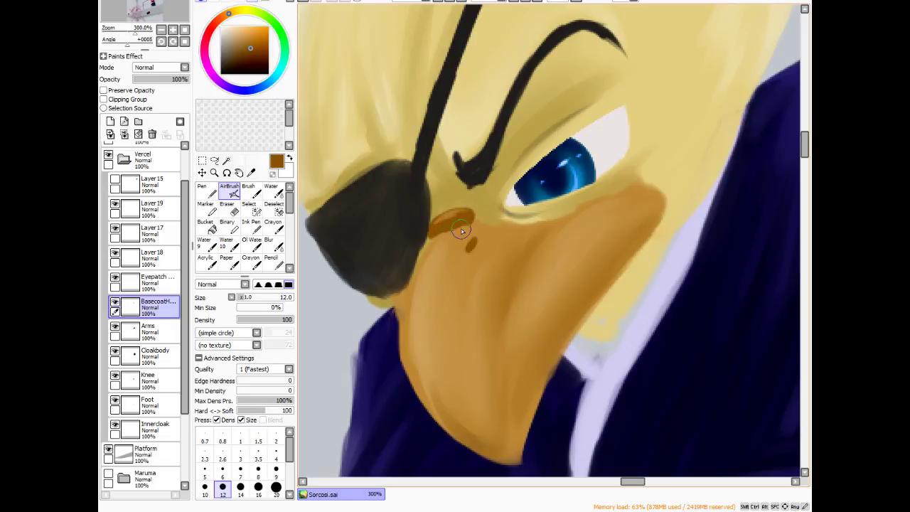
pyautogui.moveTo(461, 231)
pyautogui.mouseDown()
pyautogui.moveTo(469, 216)
pyautogui.moveTo(435, 229)
pyautogui.mouseUp()
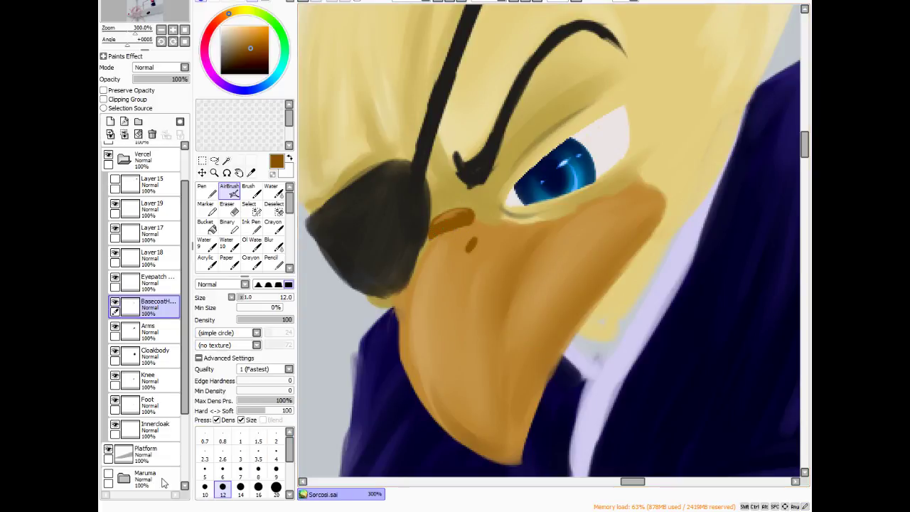
# - Try outlining the upper edge of the eye in black on the Eyepatch layer, and undo the strokes
pyautogui.scroll(-4, 529, 89)
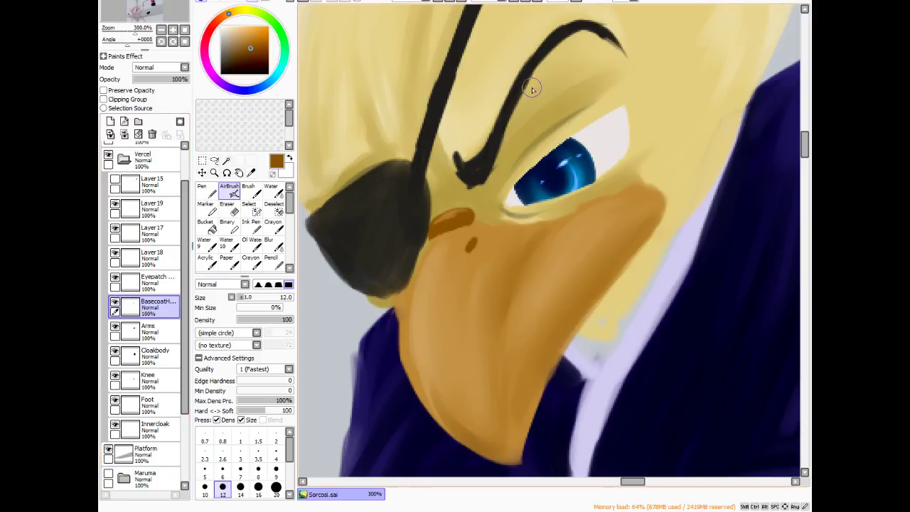
pyautogui.scroll(4, 540, 80)
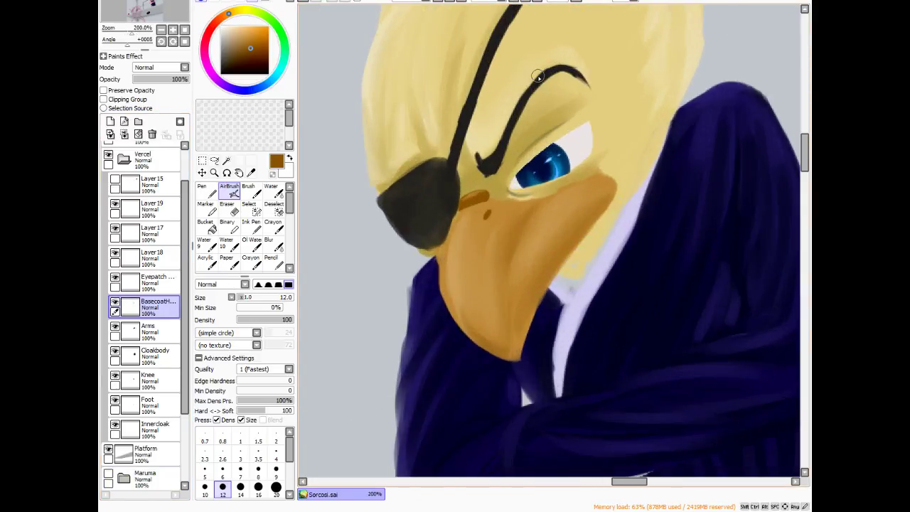
pyautogui.click(152, 288)
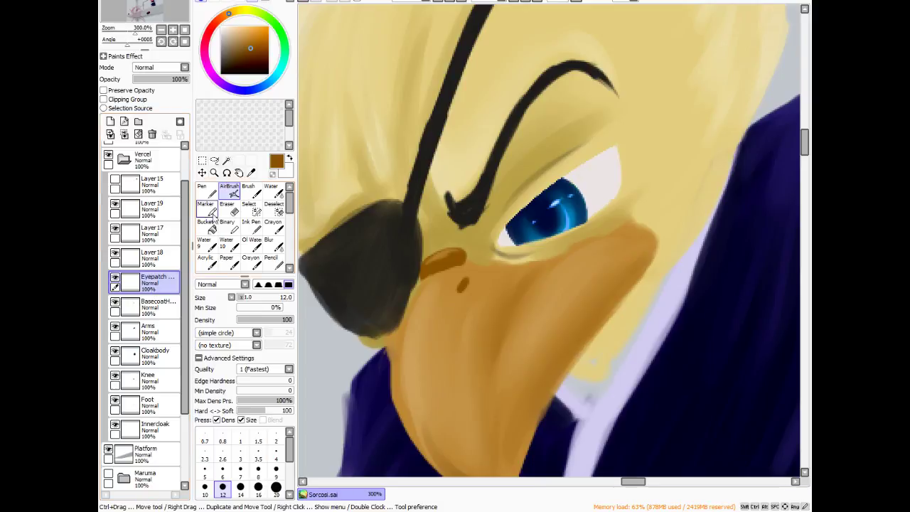
pyautogui.click(268, 72)
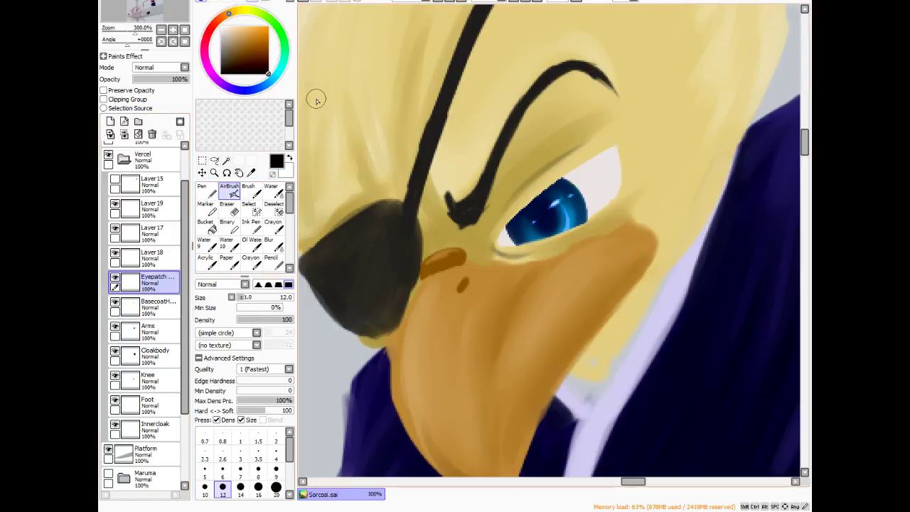
pyautogui.click(509, 223)
pyautogui.moveTo(500, 240)
pyautogui.mouseDown()
pyautogui.moveTo(519, 210)
pyautogui.moveTo(506, 217)
pyautogui.moveTo(501, 235)
pyautogui.moveTo(554, 181)
pyautogui.moveTo(520, 213)
pyautogui.moveTo(552, 182)
pyautogui.moveTo(531, 204)
pyautogui.moveTo(541, 190)
pyautogui.mouseUp()
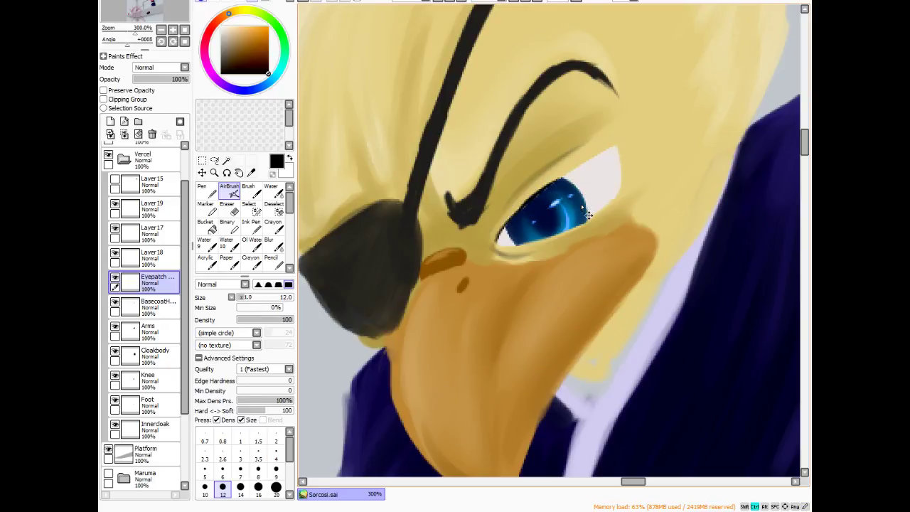
pyautogui.hotkey('ctrl', 'z')
pyautogui.hotkey('ctrl', 'z')
pyautogui.hotkey('ctrl', 'z')
pyautogui.hotkey('ctrl', 'z')
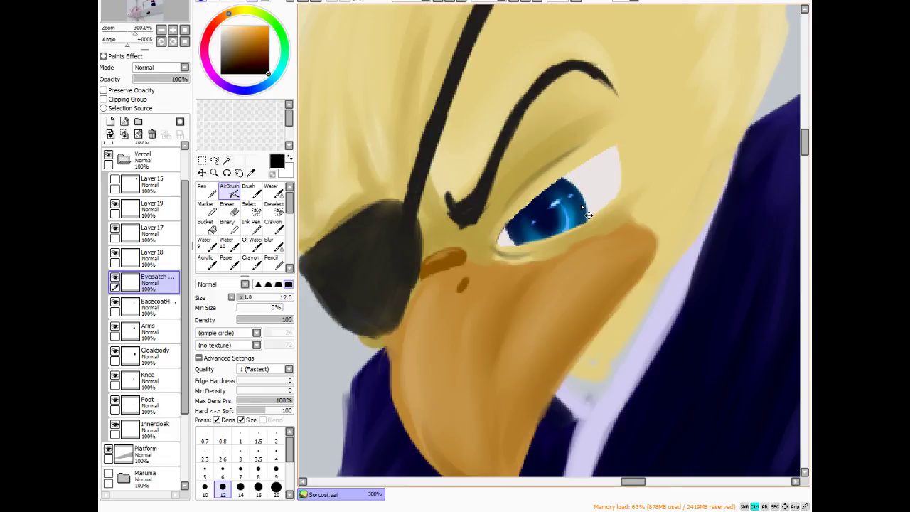
# - Toggle the visibility of Layer15, Layer17 and Layer19 to identify what each contains around the eye
pyautogui.click(116, 180)
pyautogui.click(114, 180)
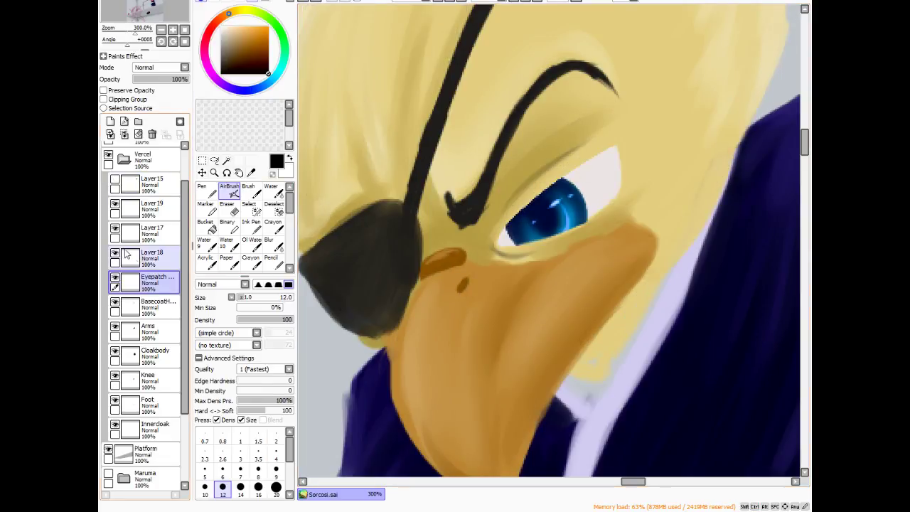
pyautogui.click(116, 231)
pyautogui.click(116, 230)
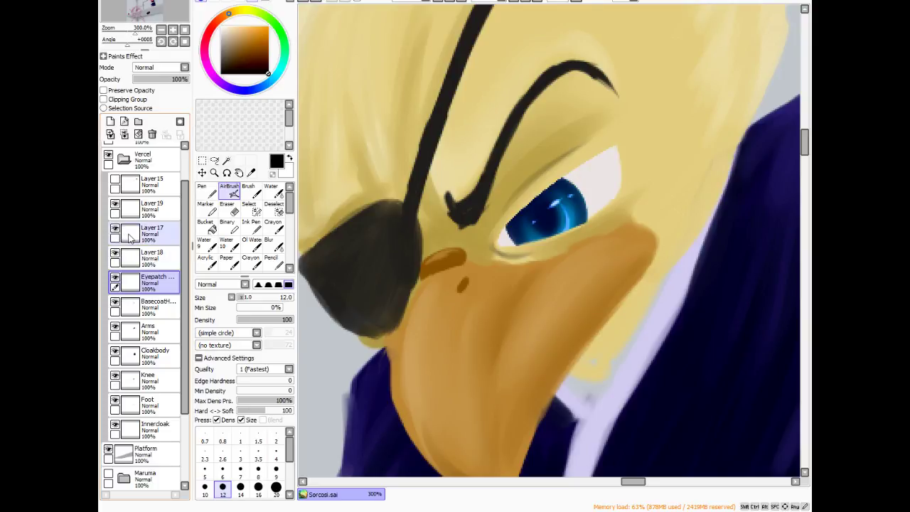
pyautogui.click(116, 206)
pyautogui.click(117, 205)
pyautogui.click(116, 206)
pyautogui.click(117, 206)
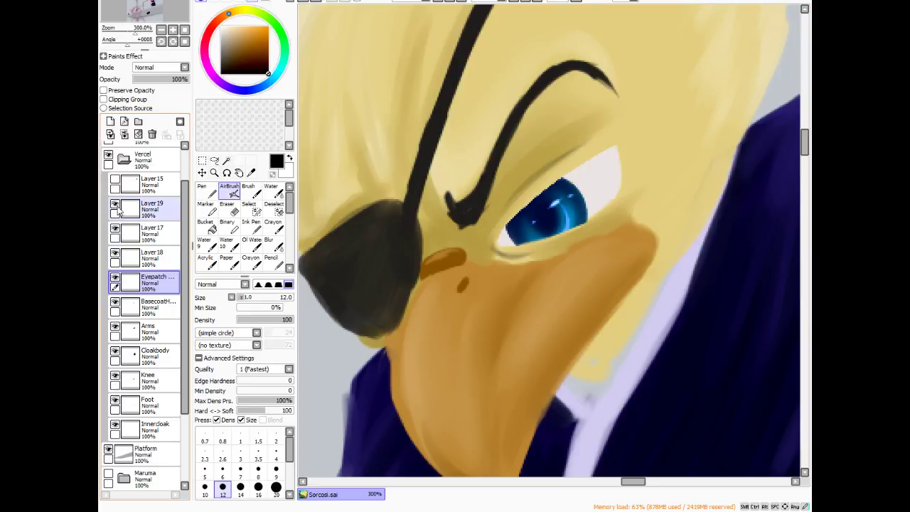
# - On Layer19, paint a black line along the upper eyelid and around the inner corner of the eye with the AirBrush
pyautogui.click(146, 210)
pyautogui.moveTo(530, 225)
pyautogui.mouseDown()
pyautogui.moveTo(497, 236)
pyautogui.moveTo(527, 203)
pyautogui.moveTo(506, 227)
pyautogui.moveTo(573, 169)
pyautogui.moveTo(535, 199)
pyautogui.moveTo(625, 140)
pyautogui.moveTo(499, 234)
pyautogui.moveTo(544, 187)
pyautogui.moveTo(642, 126)
pyautogui.mouseUp()
pyautogui.moveTo(502, 239)
pyautogui.mouseDown()
pyautogui.moveTo(537, 242)
pyautogui.moveTo(566, 229)
pyautogui.mouseUp()
# - With the canvas rotated, paint the black lower eyelid outline and the crease beneath it on Layer19, and restore the upright view
pyautogui.click(226, 173)
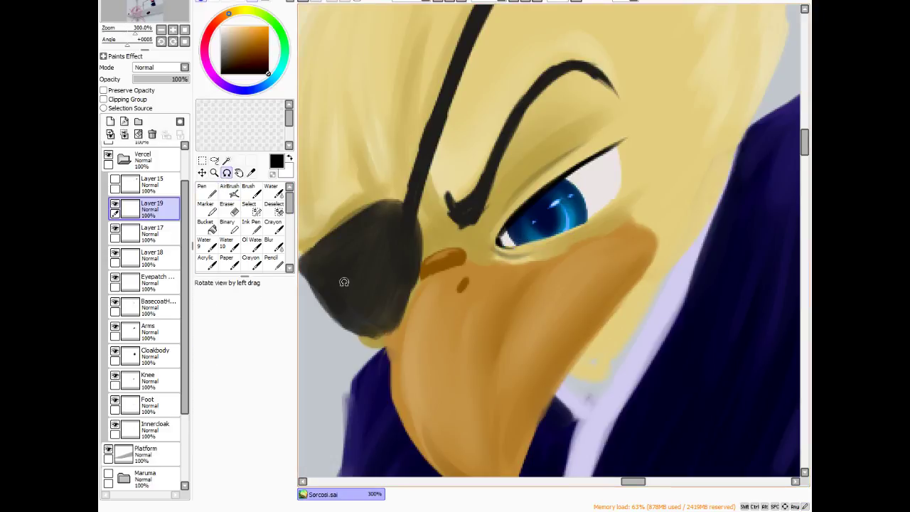
pyautogui.moveTo(345, 280); pyautogui.dragTo(341, 234)
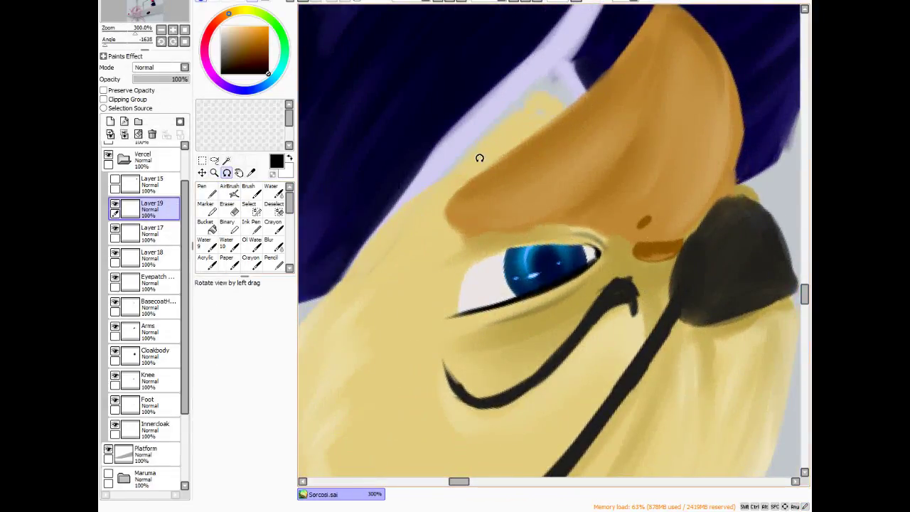
pyautogui.moveTo(479, 157); pyautogui.dragTo(328, 184)
pyautogui.click(229, 189)
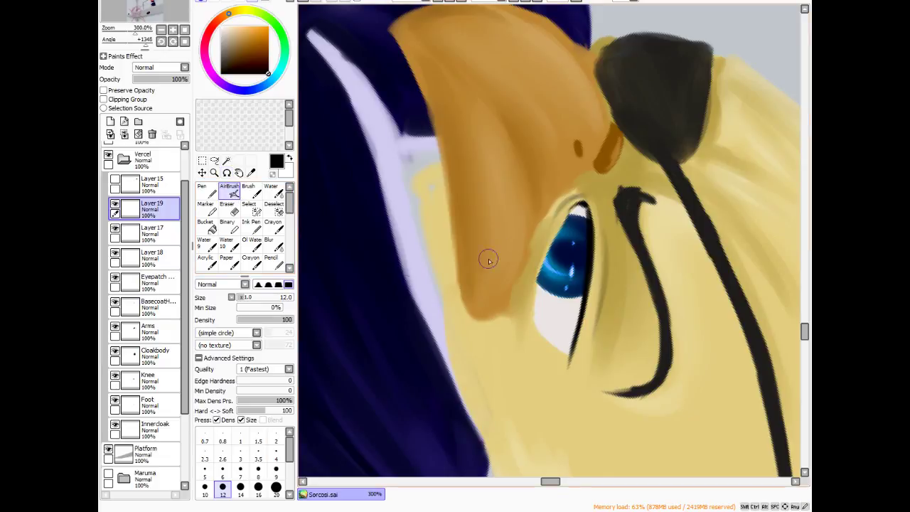
pyautogui.moveTo(575, 206)
pyautogui.mouseDown()
pyautogui.moveTo(537, 281)
pyautogui.moveTo(537, 311)
pyautogui.mouseUp()
pyautogui.moveTo(547, 257); pyautogui.dragTo(536, 307)
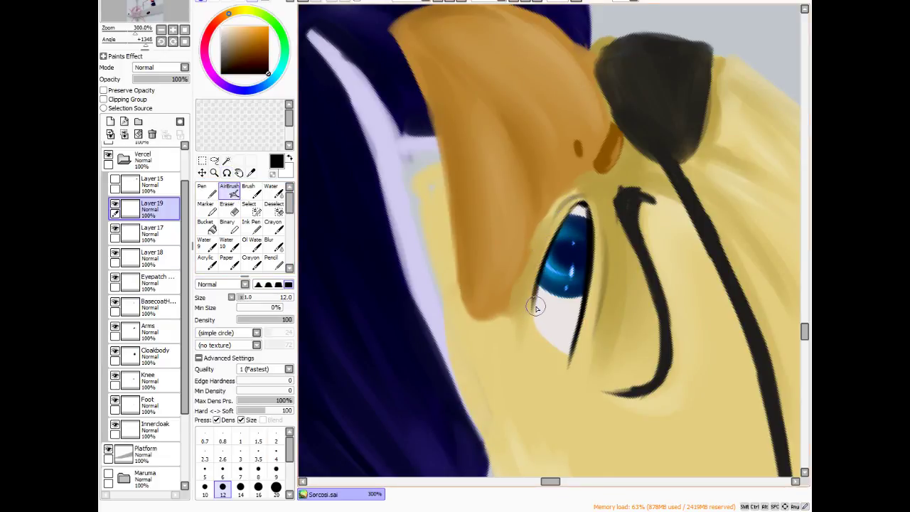
pyautogui.moveTo(549, 254)
pyautogui.mouseDown()
pyautogui.moveTo(578, 202)
pyautogui.moveTo(539, 282)
pyautogui.moveTo(539, 307)
pyautogui.moveTo(534, 291)
pyautogui.moveTo(546, 343)
pyautogui.moveTo(536, 322)
pyautogui.moveTo(570, 354)
pyautogui.moveTo(548, 343)
pyautogui.moveTo(535, 315)
pyautogui.moveTo(567, 355)
pyautogui.moveTo(552, 347)
pyautogui.moveTo(567, 339)
pyautogui.moveTo(572, 225)
pyautogui.moveTo(564, 216)
pyautogui.moveTo(585, 198)
pyautogui.moveTo(550, 218)
pyautogui.moveTo(547, 242)
pyautogui.moveTo(582, 202)
pyautogui.mouseUp()
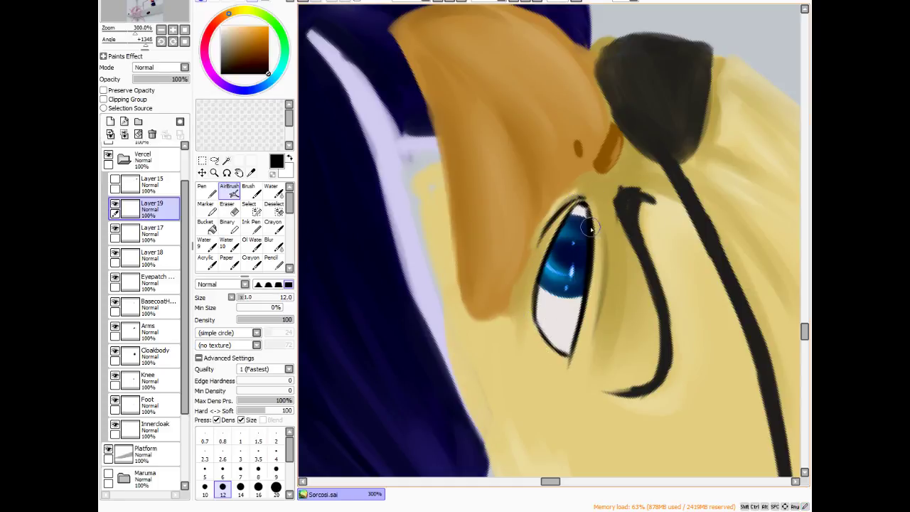
pyautogui.click(502, 1)
# - Check the outlined eye and nostrils against the whole character at several zoom levels
pyautogui.scroll(-1, 628, 202)
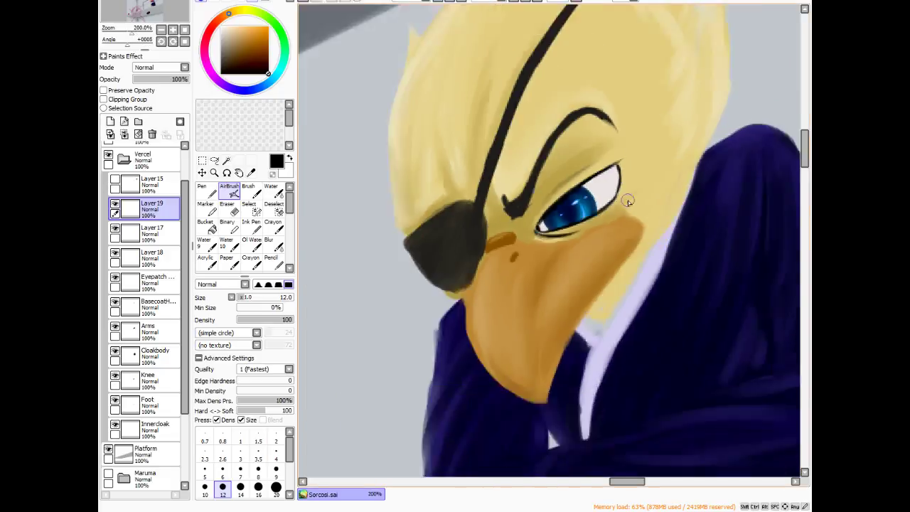
pyautogui.scroll(-4, 628, 201)
pyautogui.scroll(2, 607, 131)
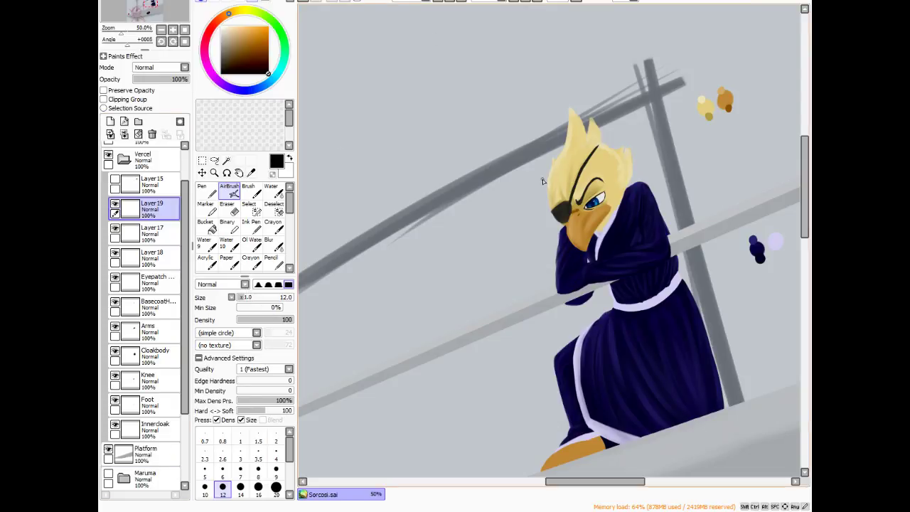
pyautogui.scroll(2, 526, 204)
pyautogui.scroll(-2, 643, 171)
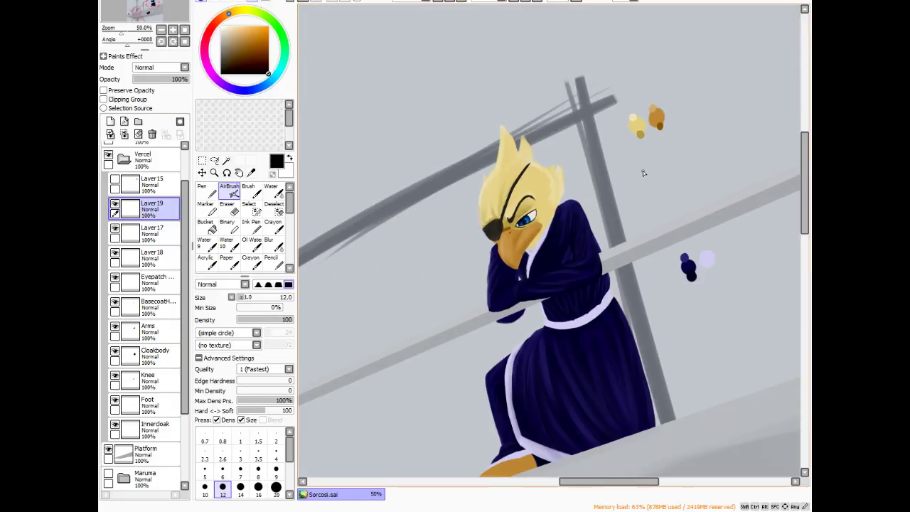
pyautogui.scroll(2, 543, 218)
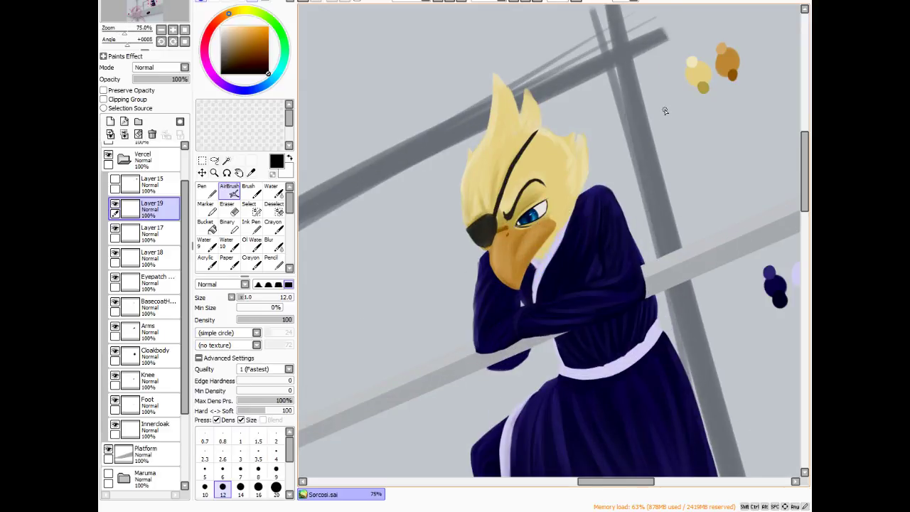
pyautogui.scroll(1, 664, 111)
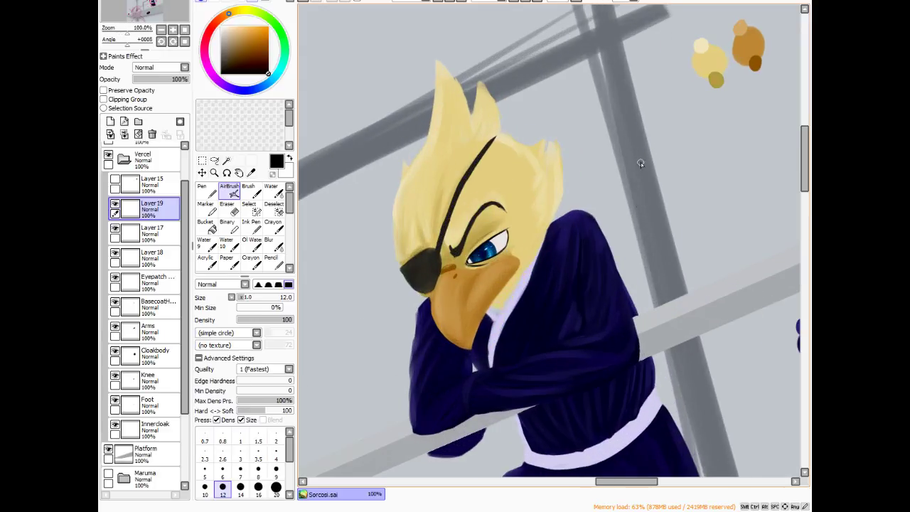
# - On the head's base coat layer, mix a darker olive-brown from the yellow palette's shadow tone and add it as a swatch
pyautogui.click(155, 305)
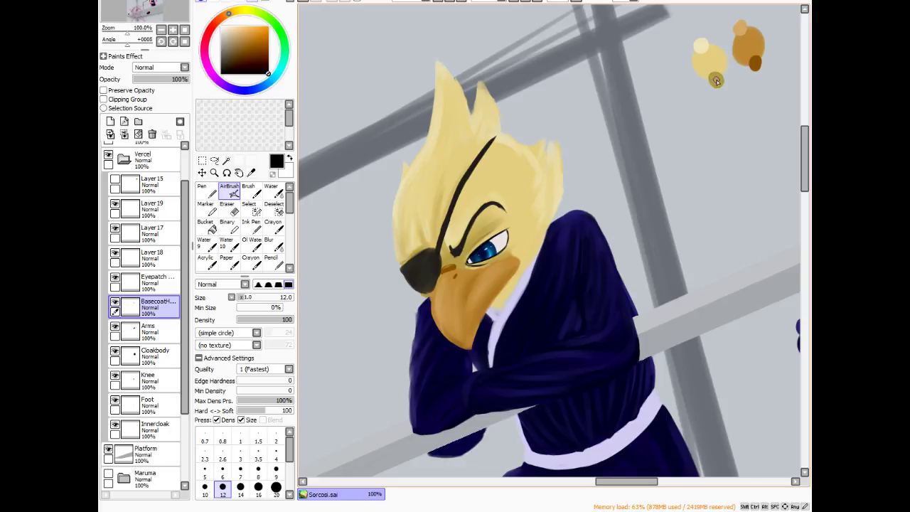
pyautogui.keyDown('alt'); pyautogui.click(717, 80); pyautogui.keyUp('alt')
pyautogui.click(252, 47)
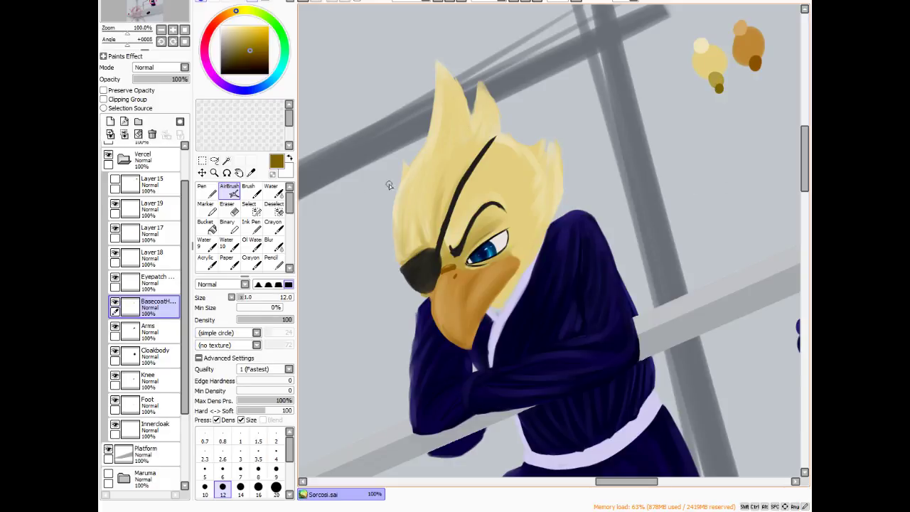
# - Try shading the head in dark olive-brown with the Crayon at size 14, and undo the stroke
pyautogui.click(248, 189)
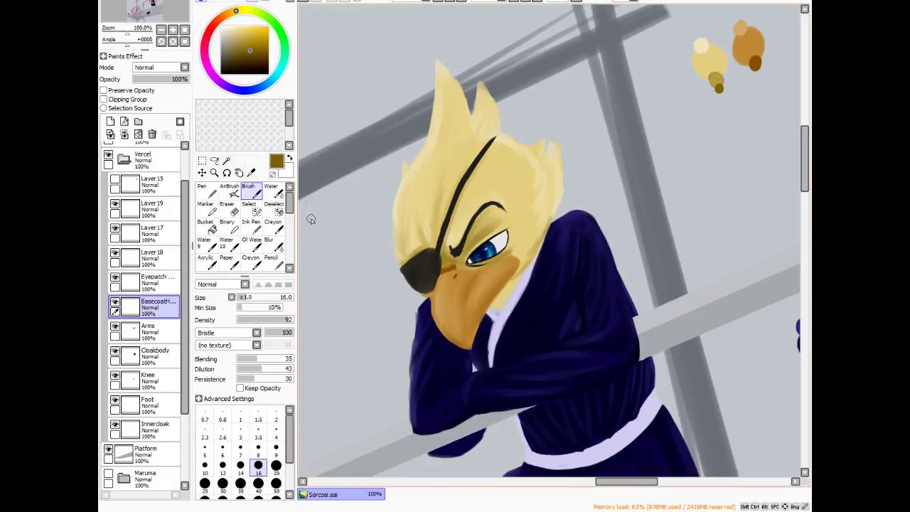
pyautogui.click(273, 226)
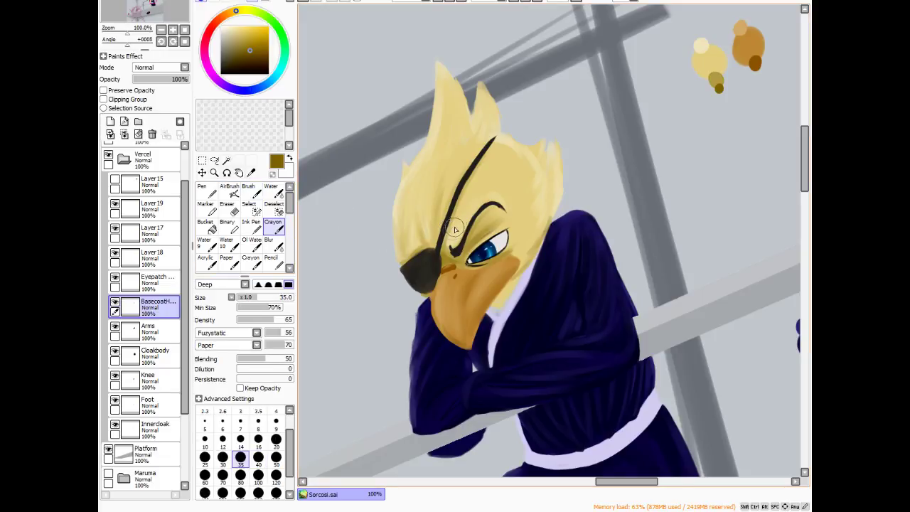
pyautogui.press('[')
pyautogui.press('[')
pyautogui.press('[')
pyautogui.press('[')
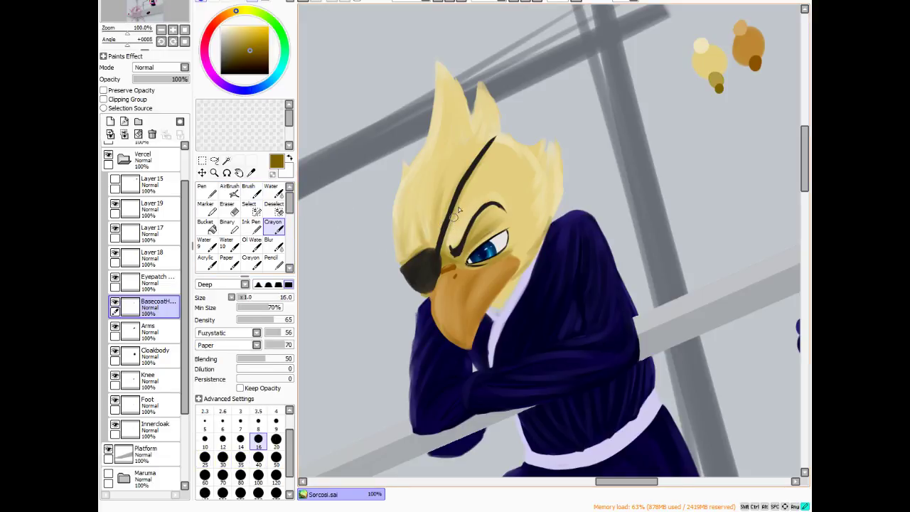
pyautogui.press('[')
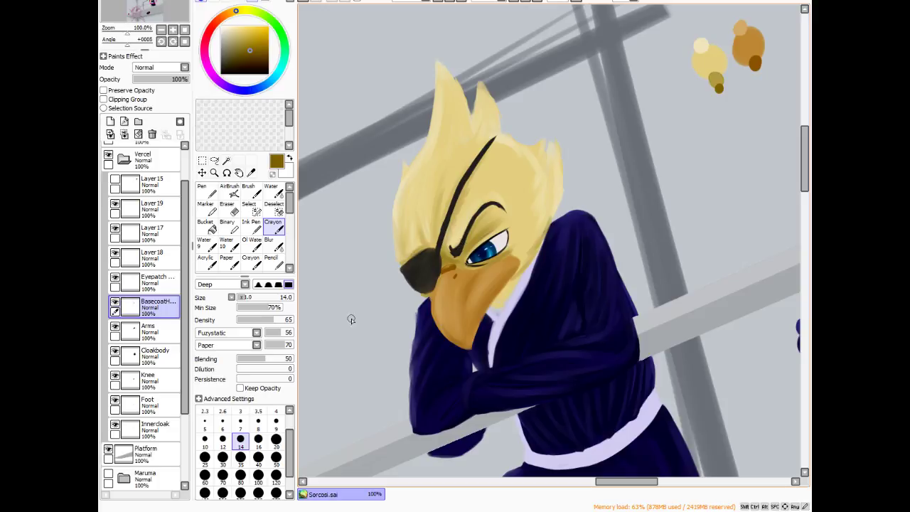
pyautogui.hotkey('ctrl', 'z')
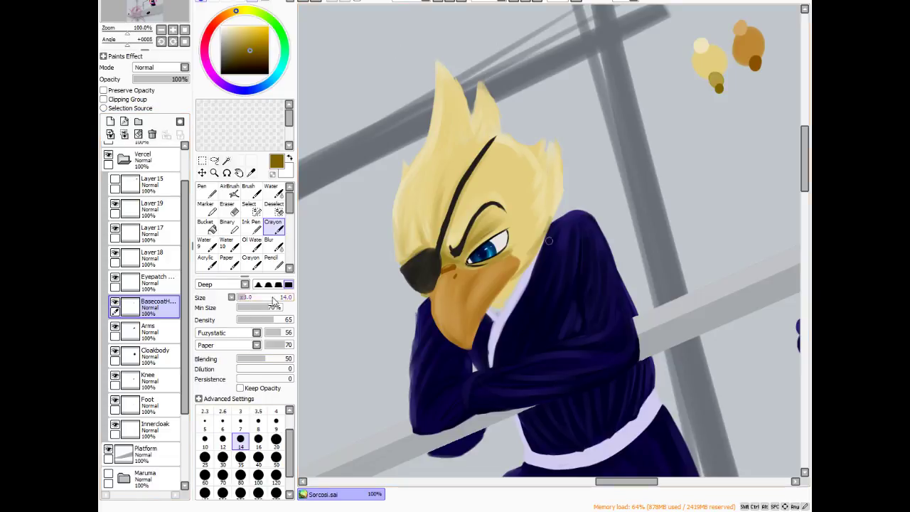
# - Shade the feathers around the eye in olive using the Brush at size 20 and density 78
pyautogui.press('b')
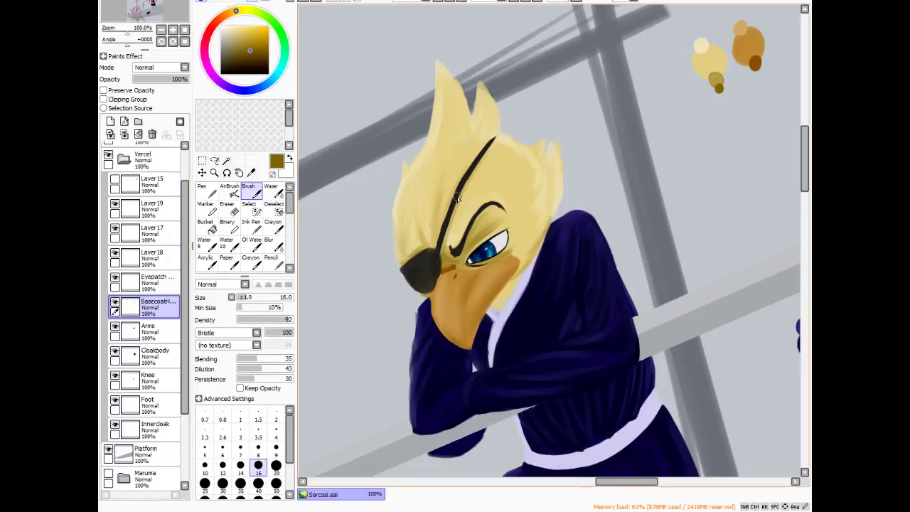
pyautogui.press(']')
pyautogui.moveTo(291, 321); pyautogui.dragTo(281, 319)
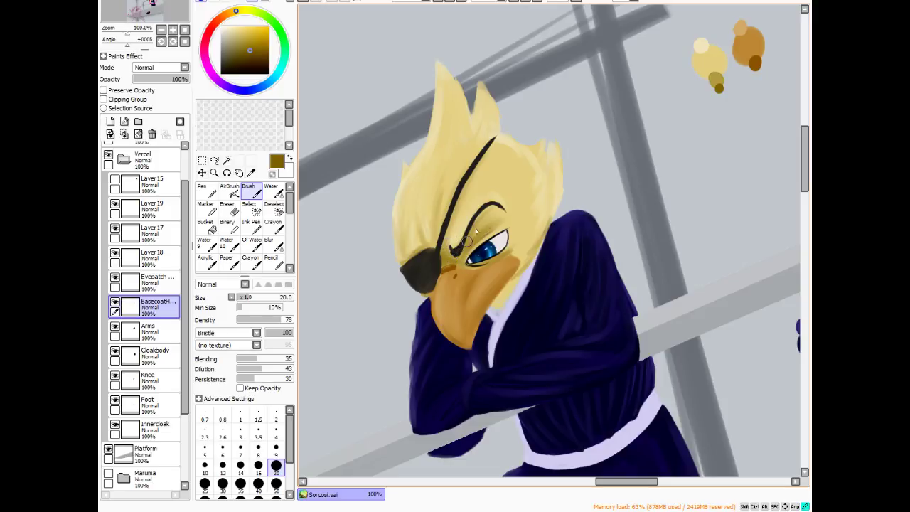
pyautogui.keyDown('alt'); pyautogui.click(711, 65); pyautogui.keyUp('alt')
pyautogui.keyDown('alt'); pyautogui.click(715, 79); pyautogui.keyUp('alt')
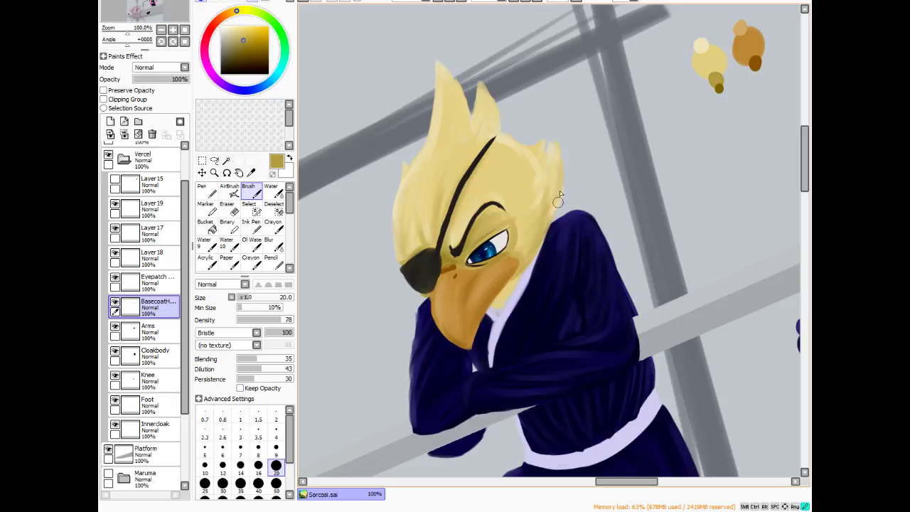
# - Shade the crest feathers and the tufts at the back of the head in olive, blending with the base yellow
pyautogui.moveTo(553, 154); pyautogui.dragTo(548, 189)
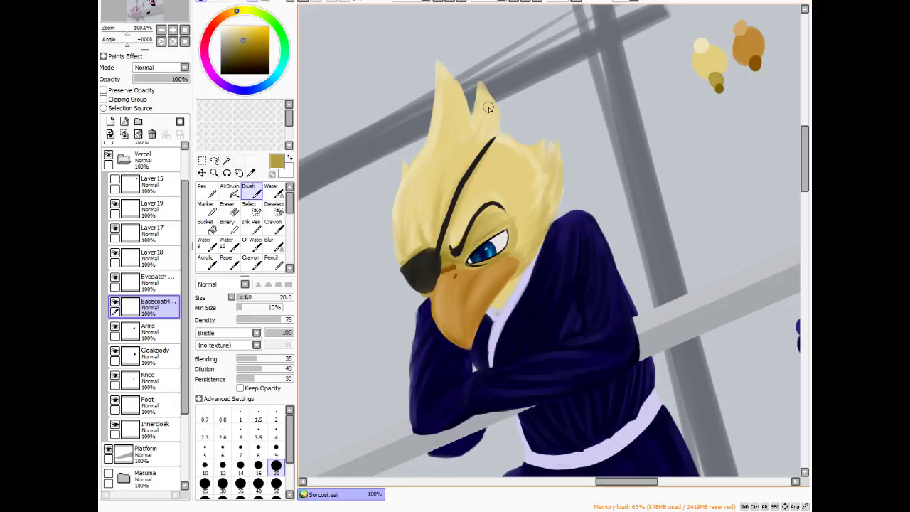
pyautogui.moveTo(489, 106)
pyautogui.mouseDown()
pyautogui.moveTo(487, 91)
pyautogui.moveTo(492, 109)
pyautogui.mouseUp()
pyautogui.moveTo(455, 105); pyautogui.dragTo(456, 148)
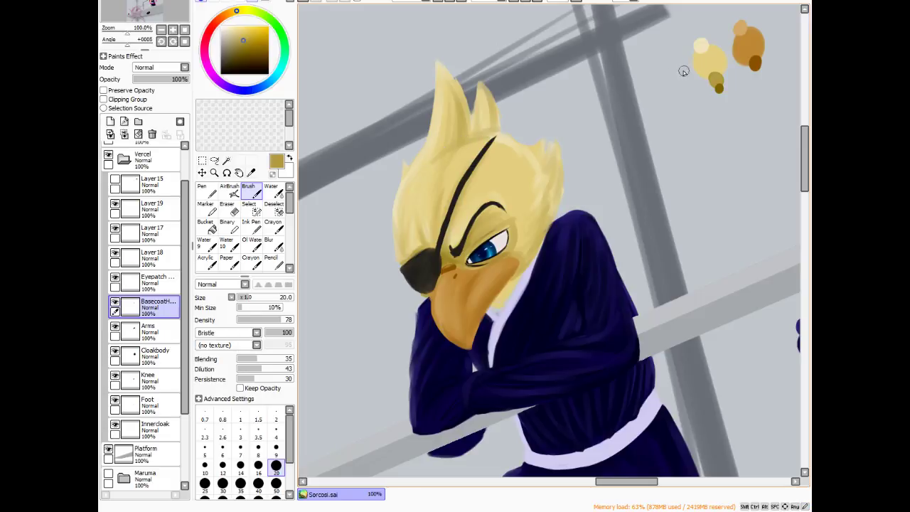
pyautogui.keyDown('alt'); pyautogui.click(705, 65); pyautogui.keyUp('alt')
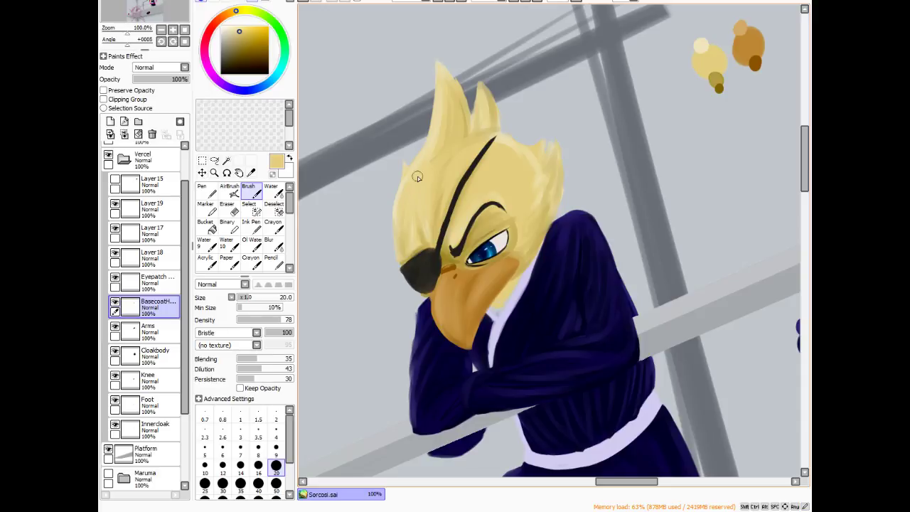
pyautogui.keyDown('alt'); pyautogui.click(719, 81); pyautogui.keyUp('alt')
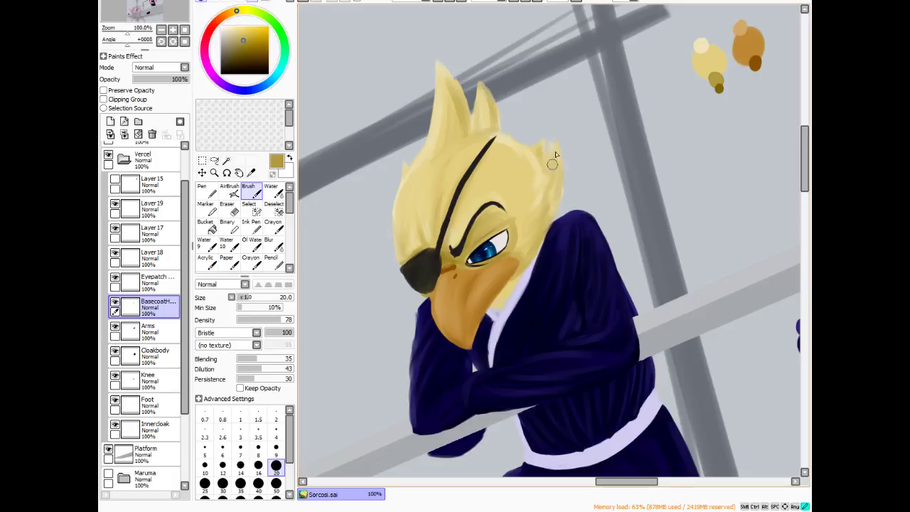
pyautogui.moveTo(554, 149)
pyautogui.mouseDown()
pyautogui.moveTo(546, 190)
pyautogui.moveTo(553, 157)
pyautogui.mouseUp()
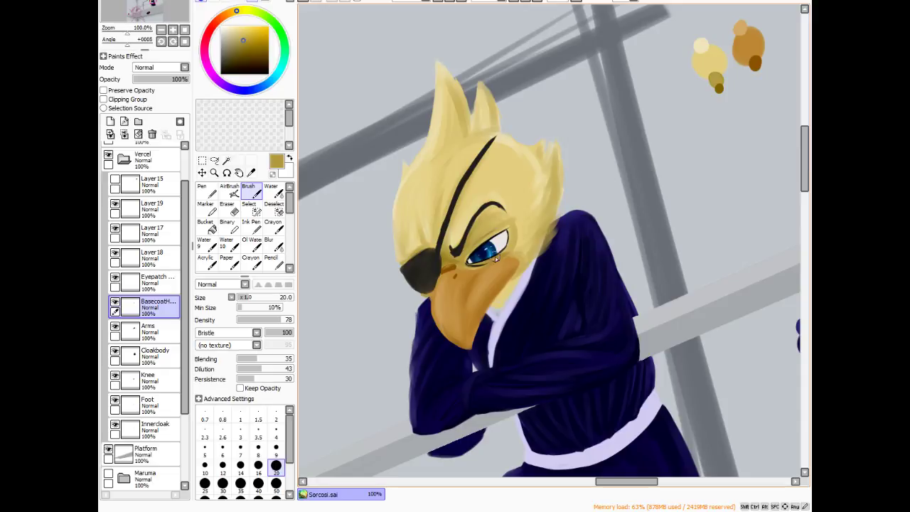
# - Shade the head's lower back edge in olive, lowering the Brush density to 20, and erase the paint spilling over the cloak's shoulder
pyautogui.click(227, 207)
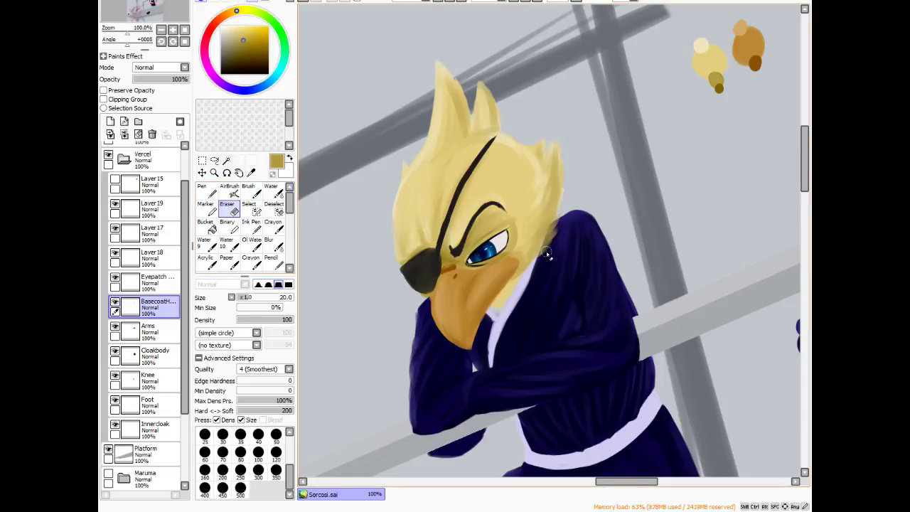
pyautogui.moveTo(566, 201)
pyautogui.mouseDown()
pyautogui.moveTo(545, 240)
pyautogui.moveTo(565, 225)
pyautogui.moveTo(527, 276)
pyautogui.mouseUp()
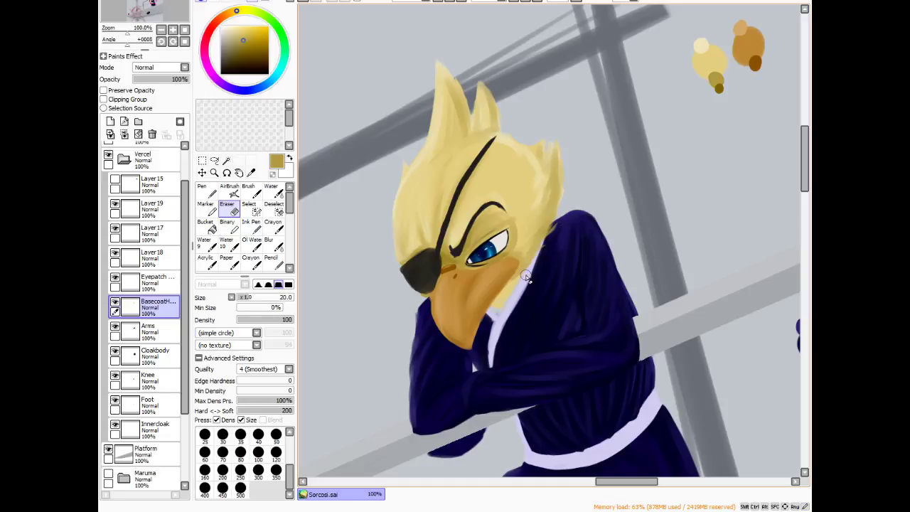
pyautogui.press('b')
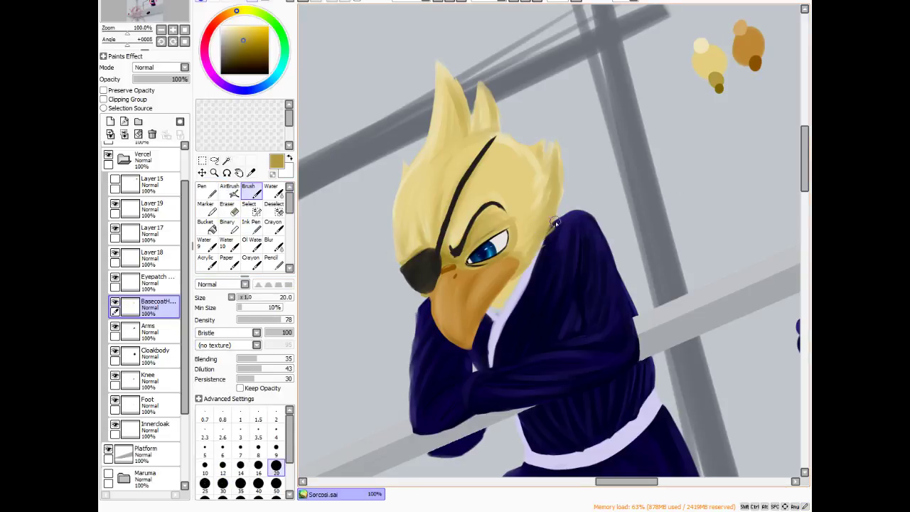
pyautogui.moveTo(553, 222)
pyautogui.mouseDown()
pyautogui.moveTo(538, 242)
pyautogui.moveTo(553, 219)
pyautogui.moveTo(550, 234)
pyautogui.mouseUp()
pyautogui.moveTo(556, 230); pyautogui.dragTo(550, 234)
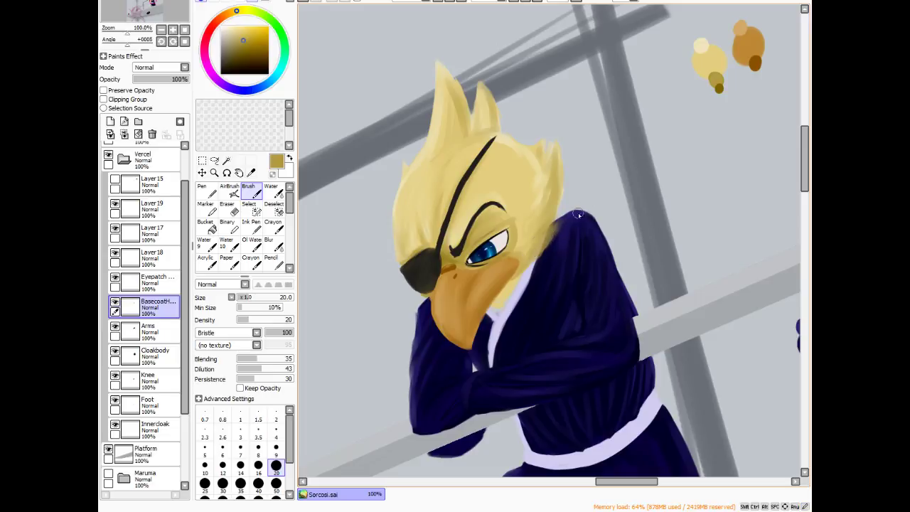
pyautogui.press('e')
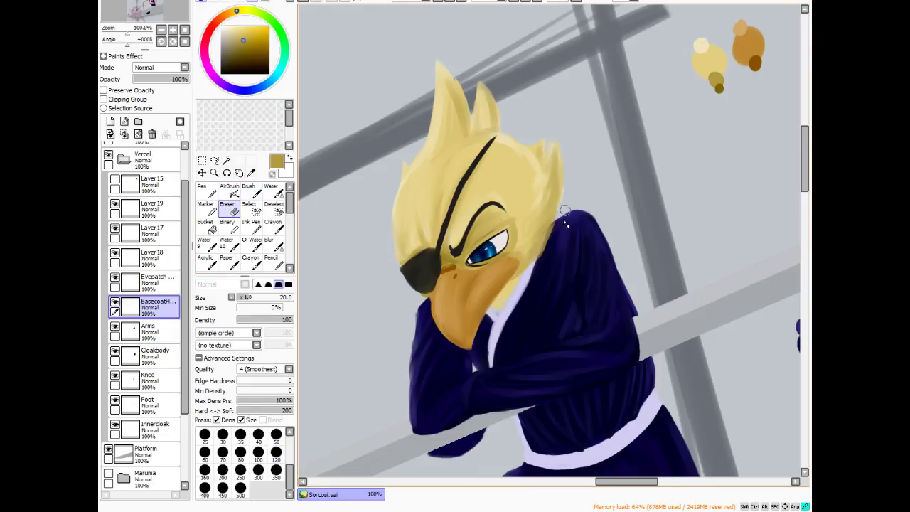
# - Toggle the visibility of the Cloakbody and Arms layers to identify what each contains around the neck
pyautogui.keyDown('alt'); pyautogui.click(425, 409); pyautogui.keyUp('alt')
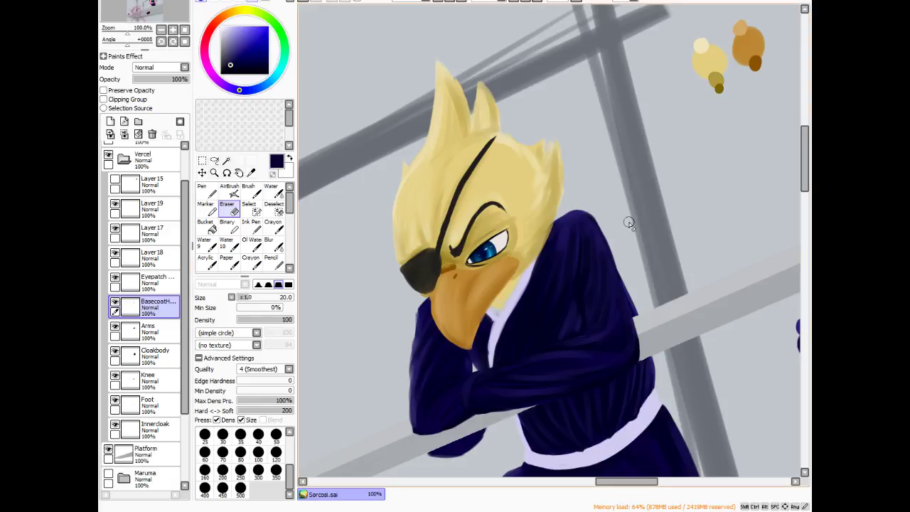
pyautogui.click(116, 352)
pyautogui.click(115, 352)
pyautogui.click(115, 329)
pyautogui.click(115, 329)
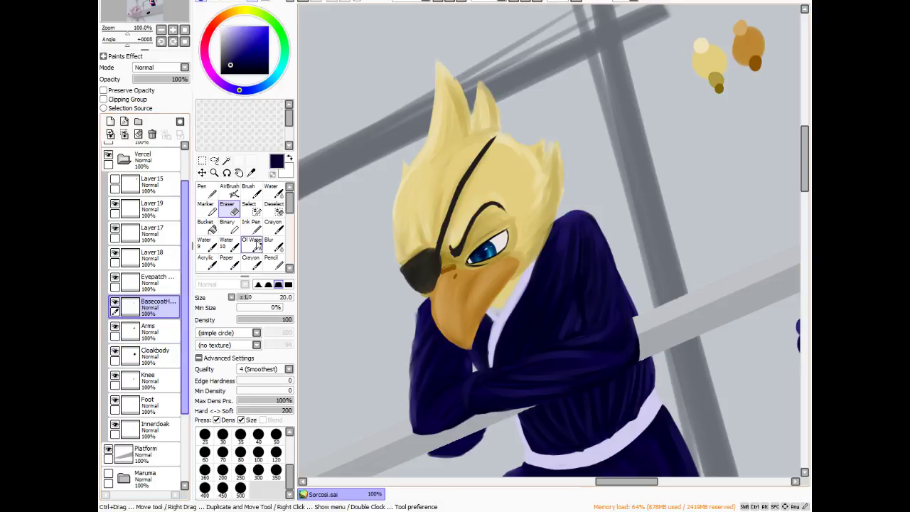
# - On the Arms layer, paint the neck patch between beak and collar dark olive-brown with the AirBrush at size 12
pyautogui.keyDown('alt'); pyautogui.click(719, 88); pyautogui.keyUp('alt')
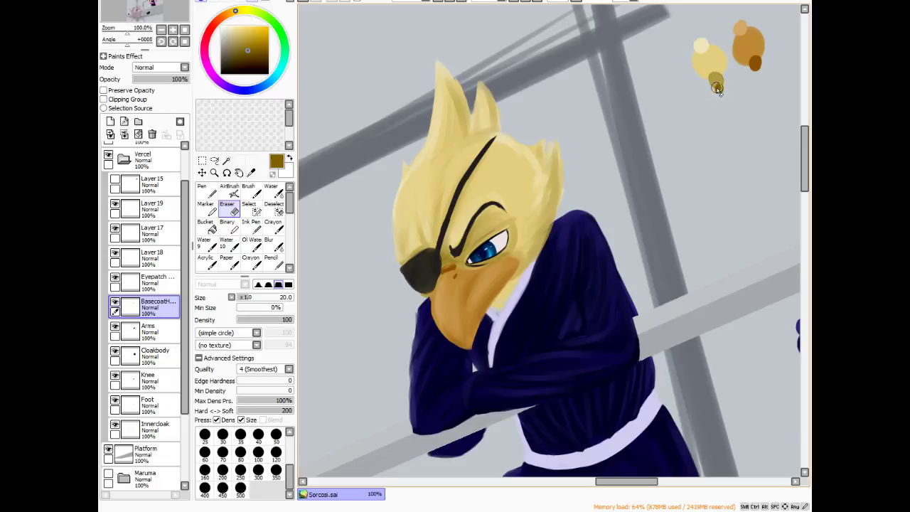
pyautogui.press('v')
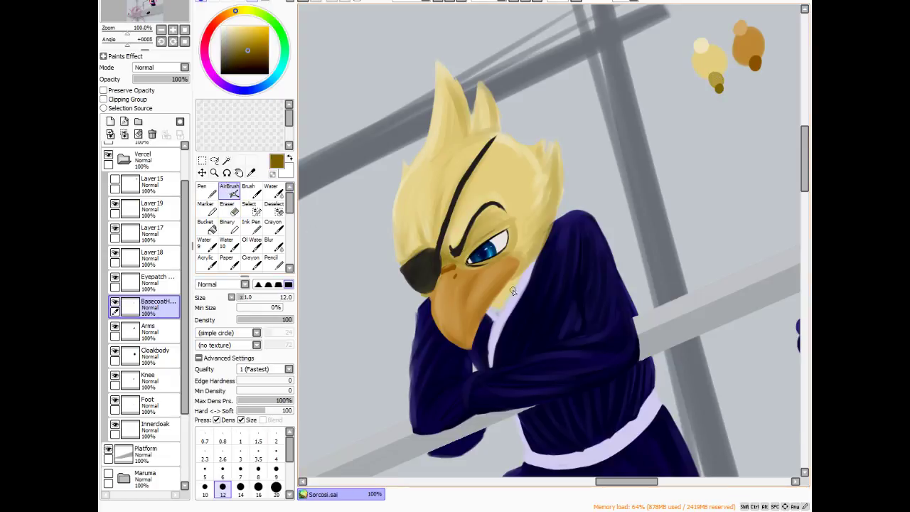
pyautogui.click(115, 327)
pyautogui.click(115, 327)
pyautogui.click(129, 332)
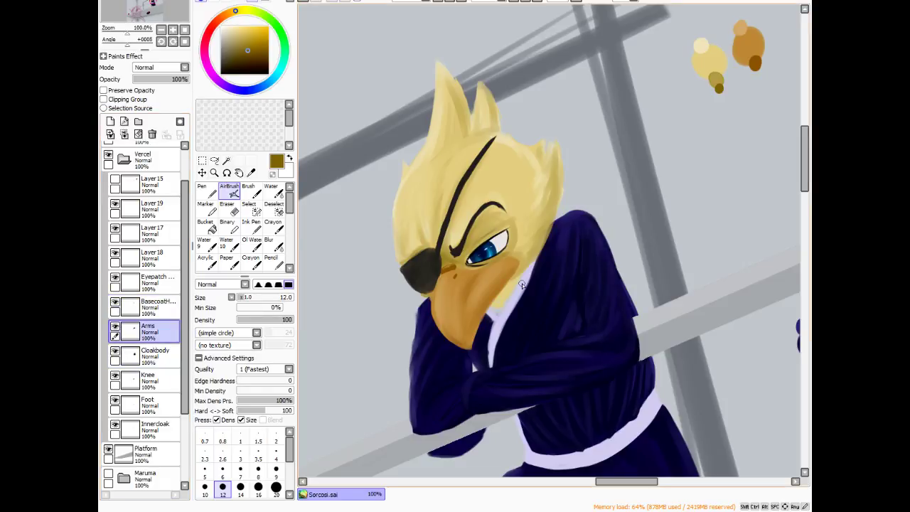
pyautogui.scroll(2, 518, 298)
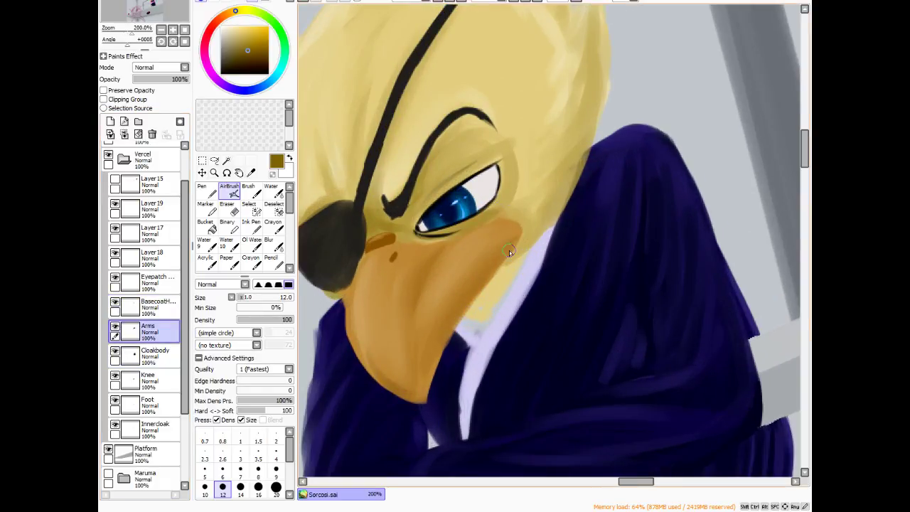
pyautogui.moveTo(519, 255)
pyautogui.mouseDown()
pyautogui.moveTo(509, 273)
pyautogui.moveTo(518, 264)
pyautogui.mouseUp()
pyautogui.moveTo(477, 308)
pyautogui.mouseDown()
pyautogui.moveTo(505, 285)
pyautogui.moveTo(484, 314)
pyautogui.moveTo(515, 268)
pyautogui.moveTo(494, 307)
pyautogui.mouseUp()
pyautogui.moveTo(483, 321)
pyautogui.mouseDown()
pyautogui.moveTo(500, 297)
pyautogui.moveTo(485, 319)
pyautogui.moveTo(470, 306)
pyautogui.moveTo(516, 255)
pyautogui.moveTo(477, 313)
pyautogui.moveTo(501, 307)
pyautogui.moveTo(474, 291)
pyautogui.mouseUp()
# - Blend the lighter olive shade over the dark neck patch beneath the beak using the Brush at size 20 and density 20
pyautogui.scroll(-5, 474, 292)
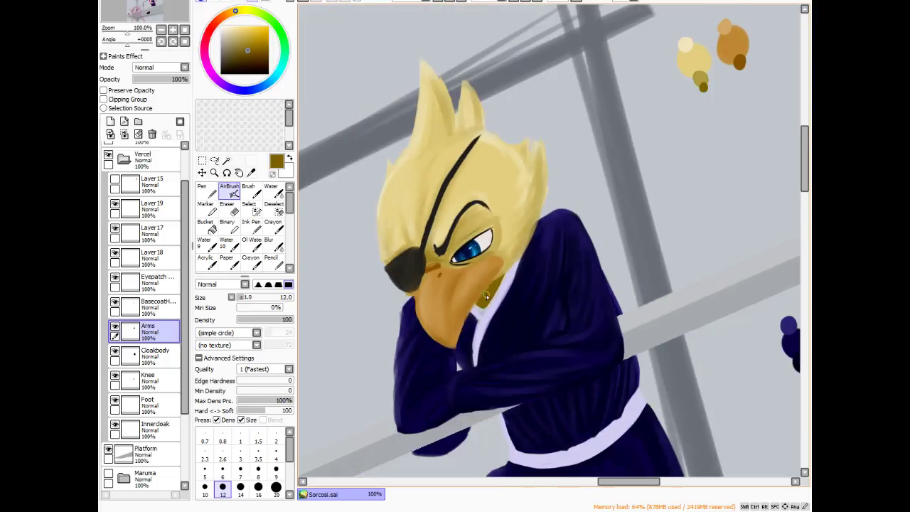
pyautogui.scroll(4, 513, 300)
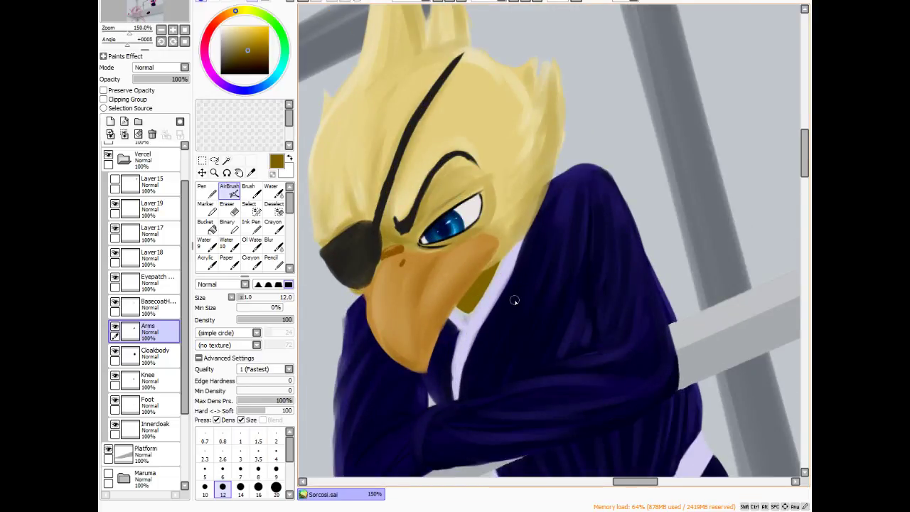
pyautogui.scroll(-1, 513, 301)
pyautogui.rightClick(699, 81)
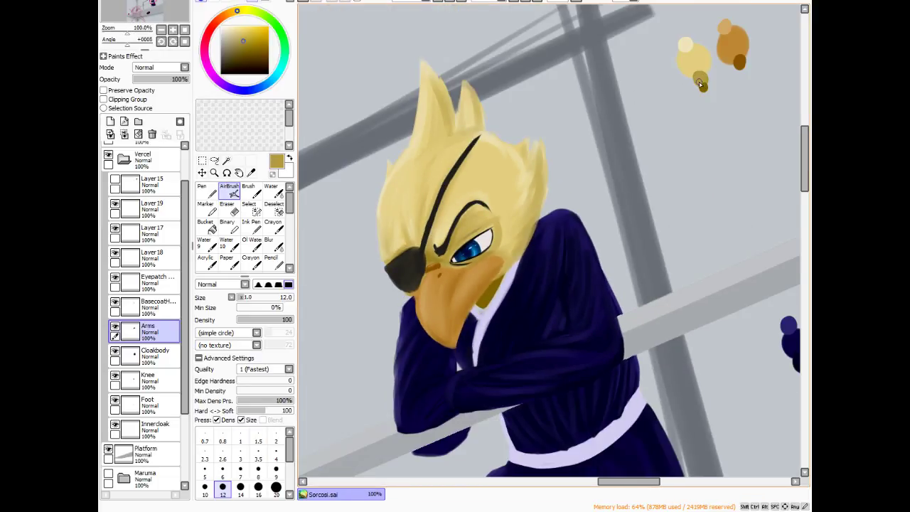
pyautogui.scroll(2, 487, 295)
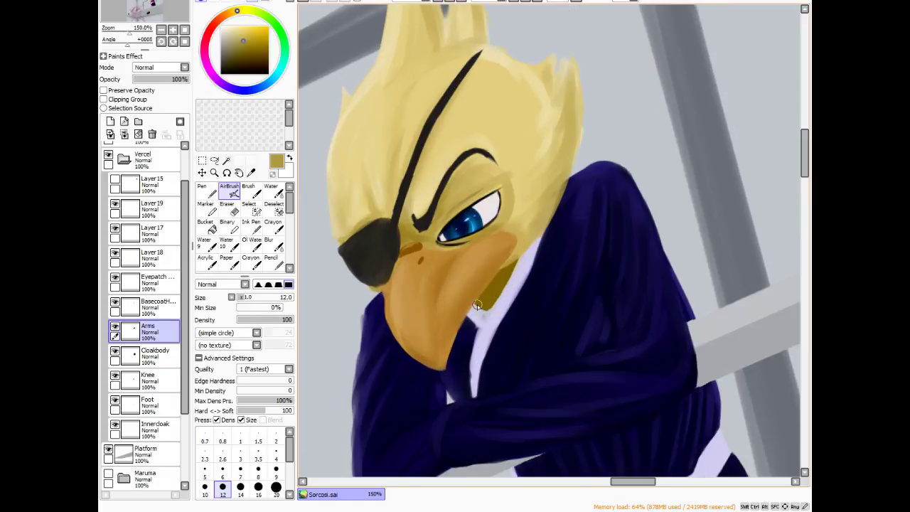
pyautogui.press('b')
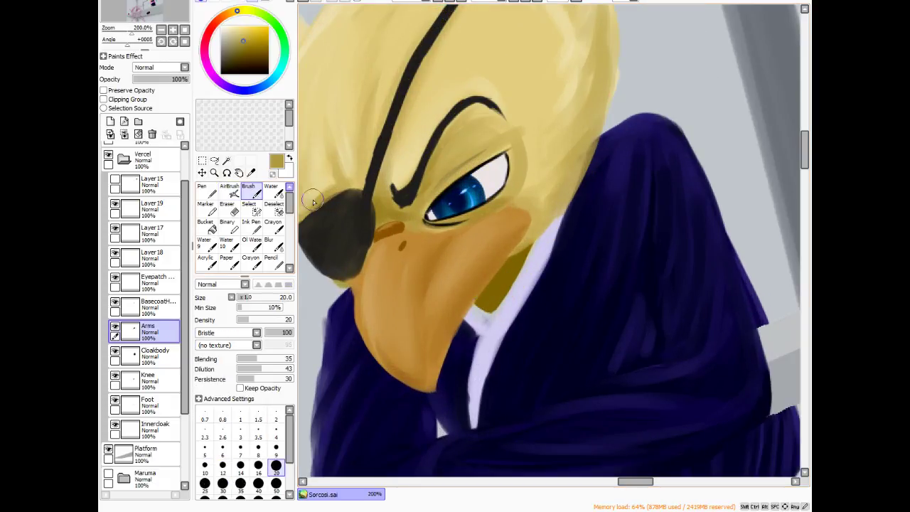
pyautogui.moveTo(480, 310)
pyautogui.mouseDown()
pyautogui.moveTo(490, 285)
pyautogui.moveTo(481, 287)
pyautogui.moveTo(506, 269)
pyautogui.moveTo(490, 294)
pyautogui.moveTo(521, 247)
pyautogui.moveTo(491, 289)
pyautogui.moveTo(510, 265)
pyautogui.mouseUp()
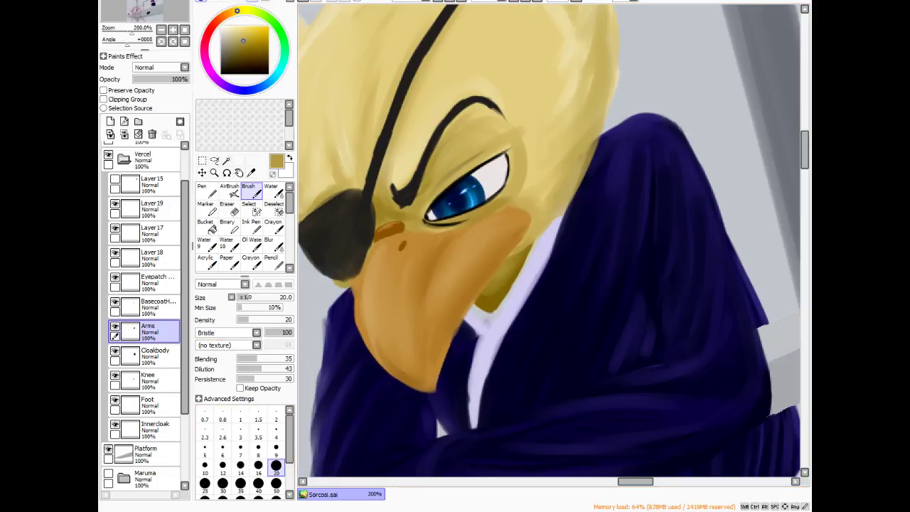
# - On the head's base-coat layer, brush pale cream highlights over the back of the head and the forehead at size 20 and density 20
pyautogui.scroll(-3, 562, 217)
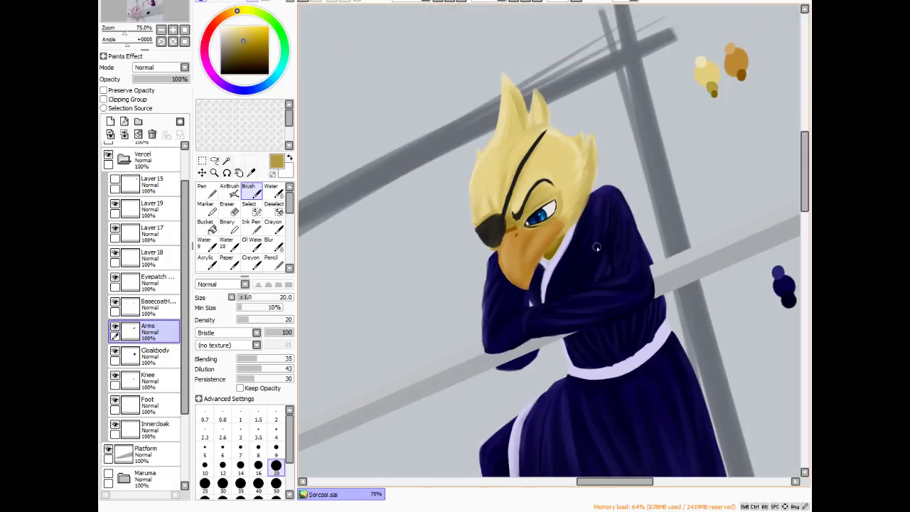
pyautogui.scroll(2, 605, 228)
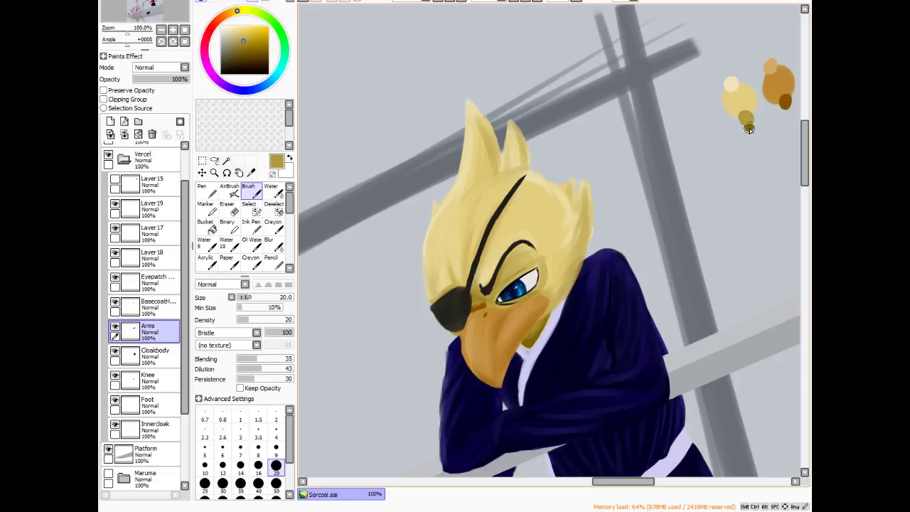
pyautogui.keyDown('alt'); pyautogui.click(749, 125); pyautogui.keyUp('alt')
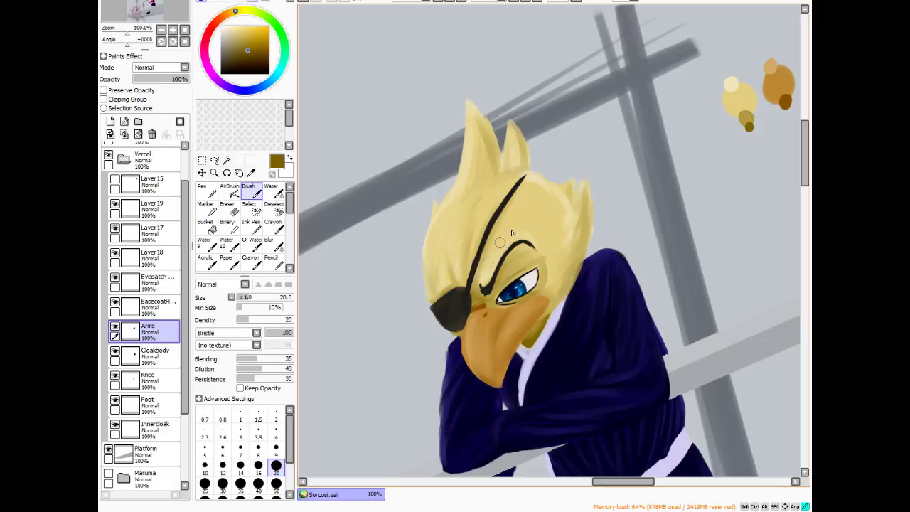
pyautogui.click(153, 282)
pyautogui.click(158, 313)
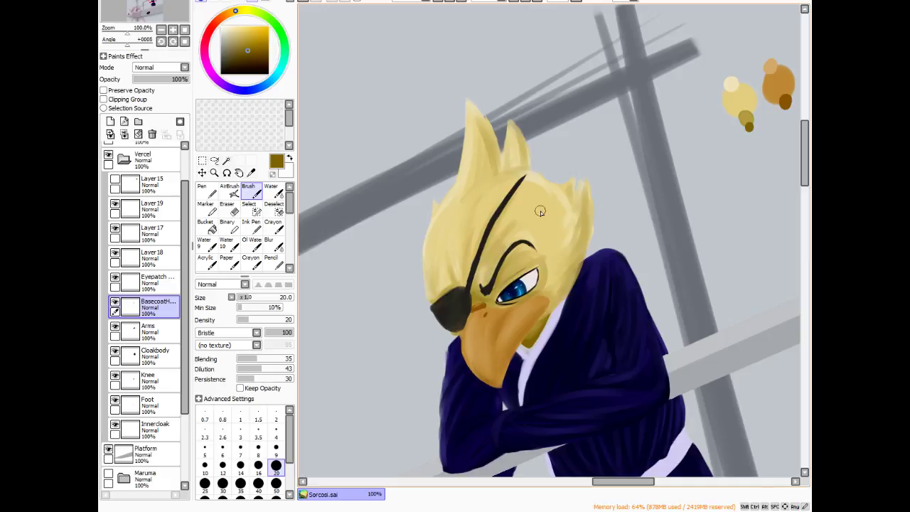
pyautogui.click(270, 243)
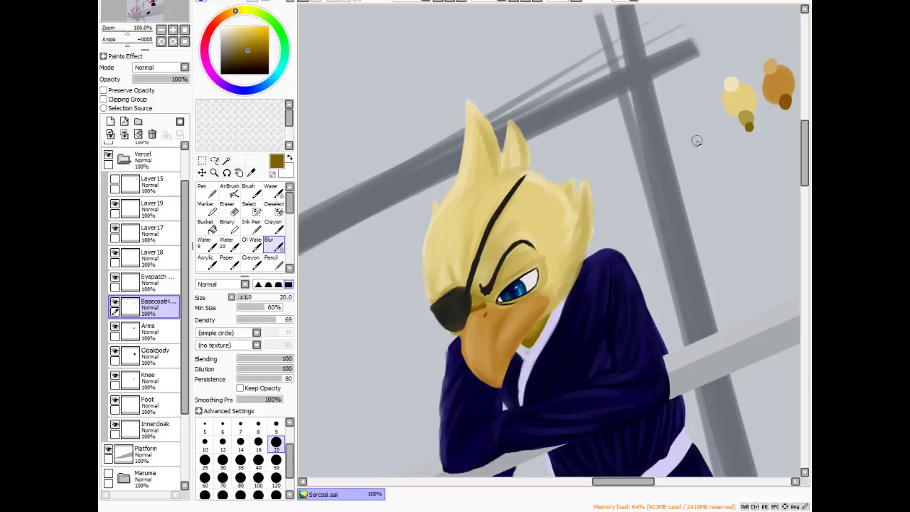
pyautogui.keyDown('alt'); pyautogui.click(729, 86); pyautogui.keyUp('alt')
pyautogui.click(249, 189)
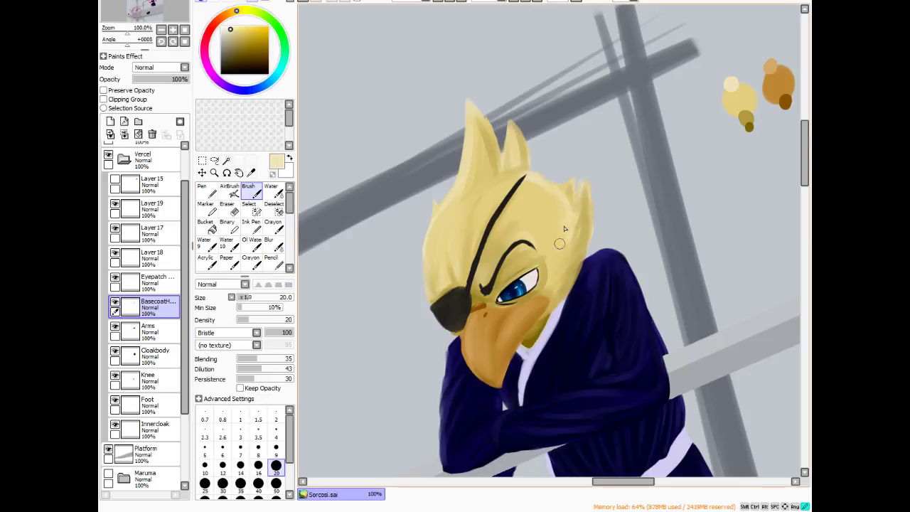
pyautogui.moveTo(569, 222)
pyautogui.mouseDown()
pyautogui.moveTo(568, 263)
pyautogui.moveTo(583, 214)
pyautogui.moveTo(562, 269)
pyautogui.moveTo(563, 201)
pyautogui.moveTo(555, 218)
pyautogui.moveTo(538, 201)
pyautogui.mouseUp()
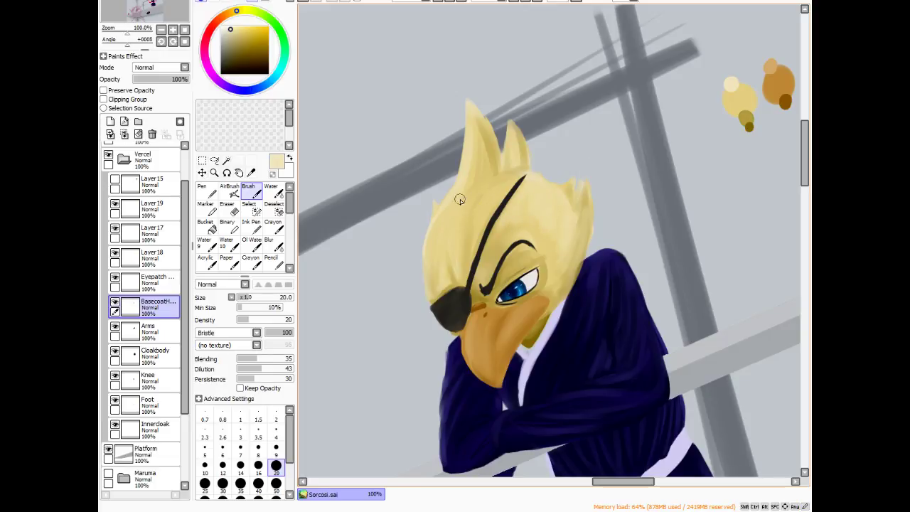
pyautogui.moveTo(459, 200); pyautogui.dragTo(448, 210)
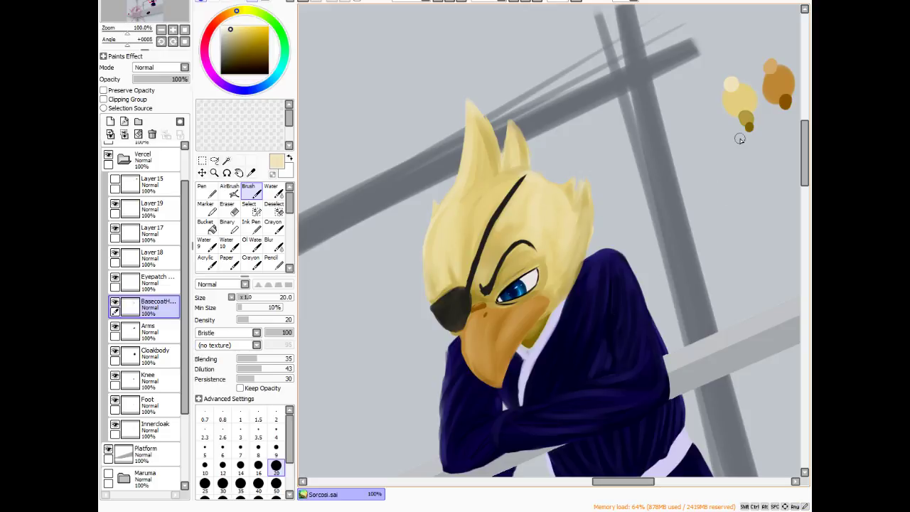
# - Raise the Brush density to 59 and paint pale cream feather tufts along the head's upper back edge
pyautogui.keyDown('alt'); pyautogui.click(745, 105); pyautogui.keyUp('alt')
pyautogui.keyDown('alt'); pyautogui.click(730, 85); pyautogui.keyUp('alt')
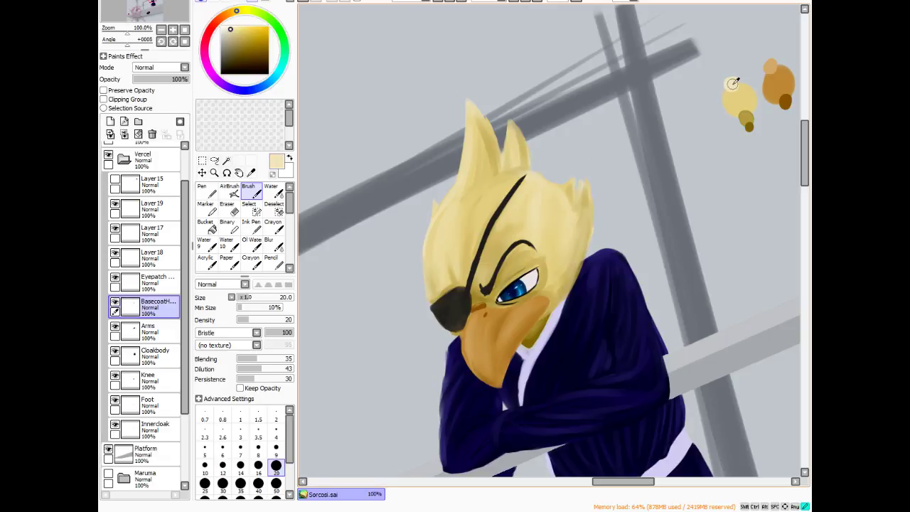
pyautogui.click(272, 324)
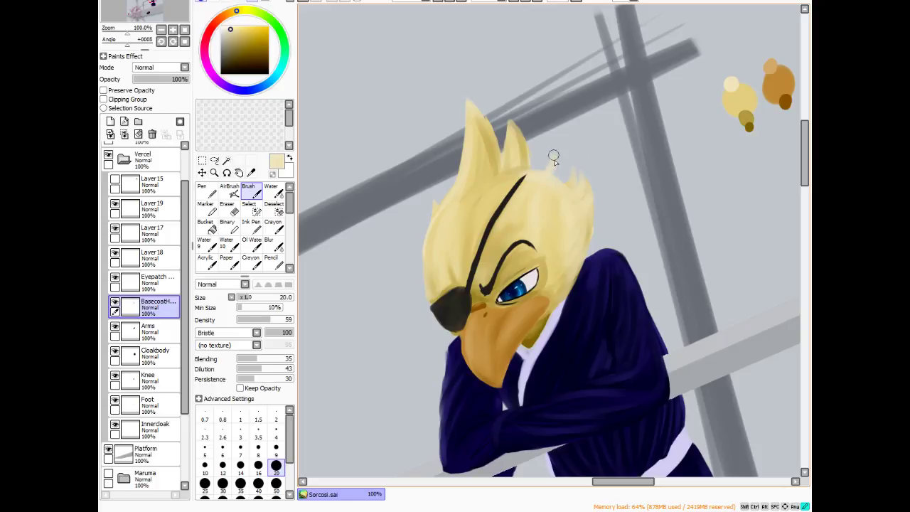
pyautogui.keyDown('alt'); pyautogui.click(743, 94); pyautogui.keyUp('alt')
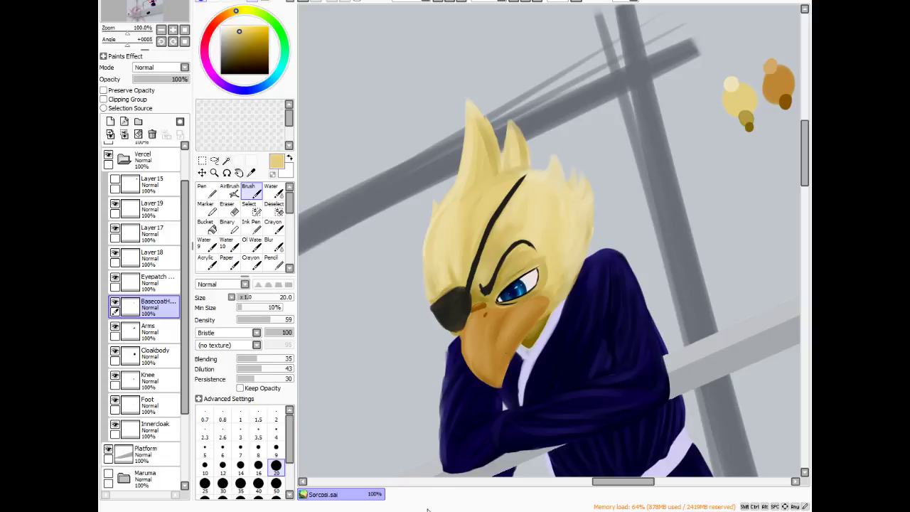
# - Blend cream and base-yellow strokes into the face feathers around the eye patch
pyautogui.scroll(-5, 636, 84)
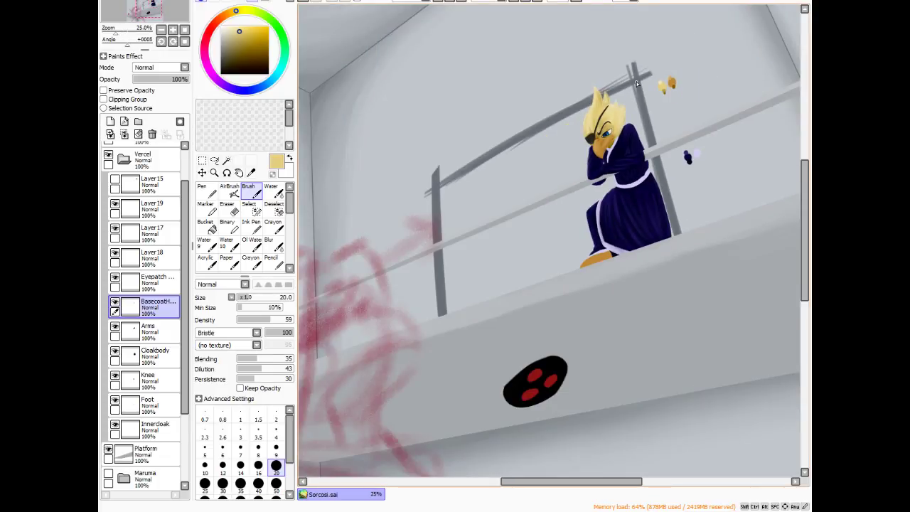
pyautogui.scroll(5, 635, 82)
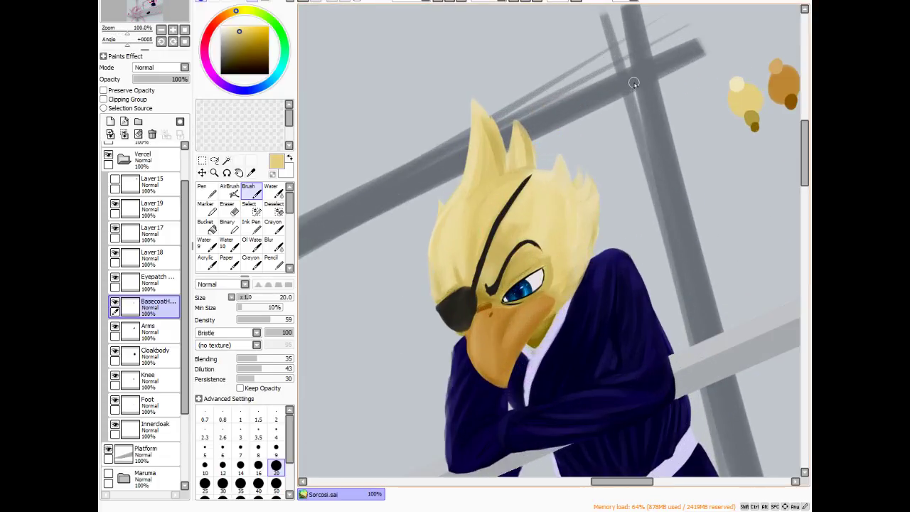
pyautogui.scroll(1, 600, 166)
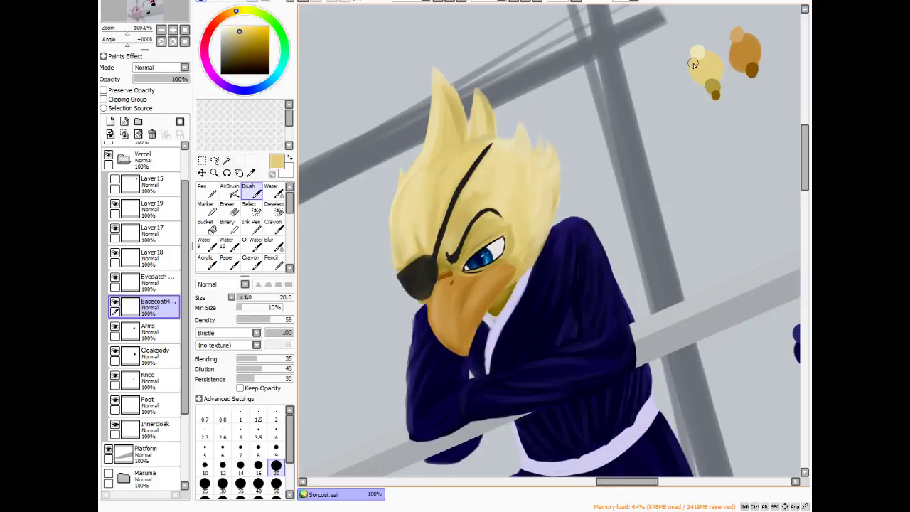
pyautogui.keyDown('alt'); pyautogui.click(698, 55); pyautogui.keyUp('alt')
pyautogui.moveTo(442, 248); pyautogui.dragTo(446, 262)
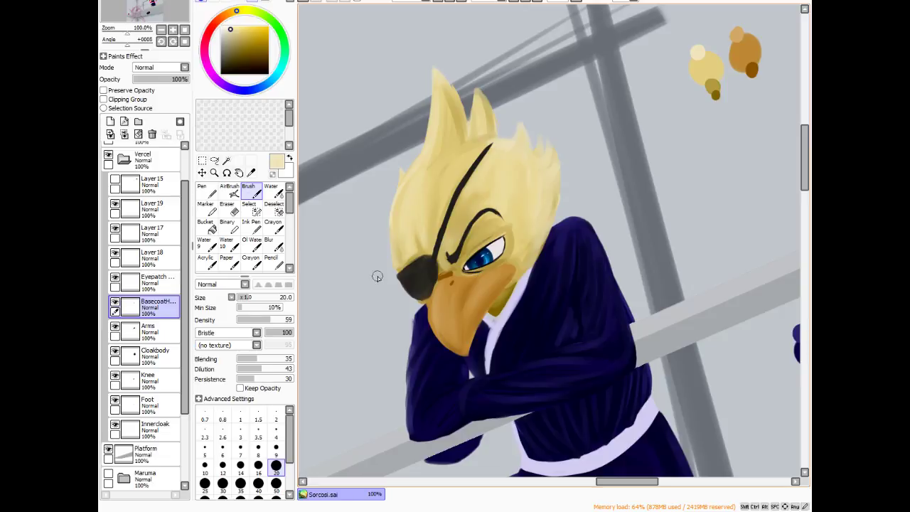
pyautogui.keyDown('alt'); pyautogui.click(704, 73); pyautogui.keyUp('alt')
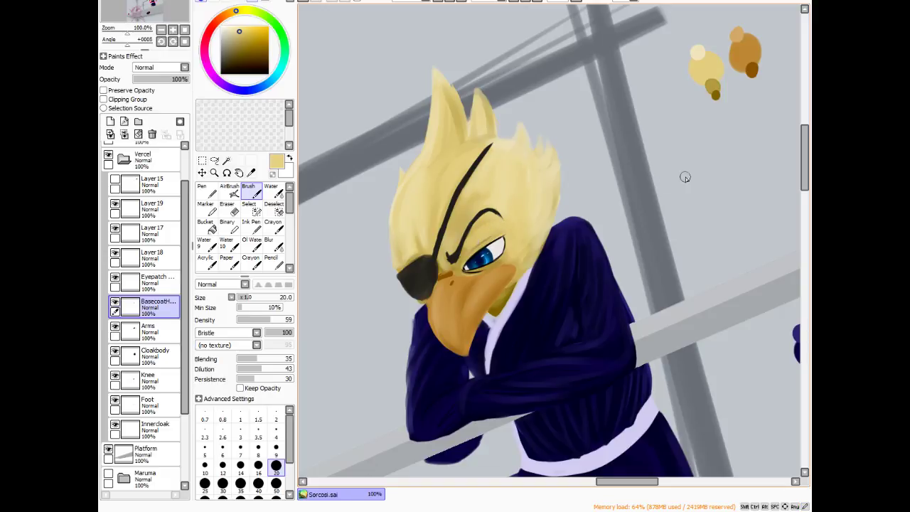
# - Shade above the eyebrow, beside the eye patch strap and down the forehead with light olive strokes
pyautogui.keyDown('alt'); pyautogui.click(710, 90); pyautogui.keyUp('alt')
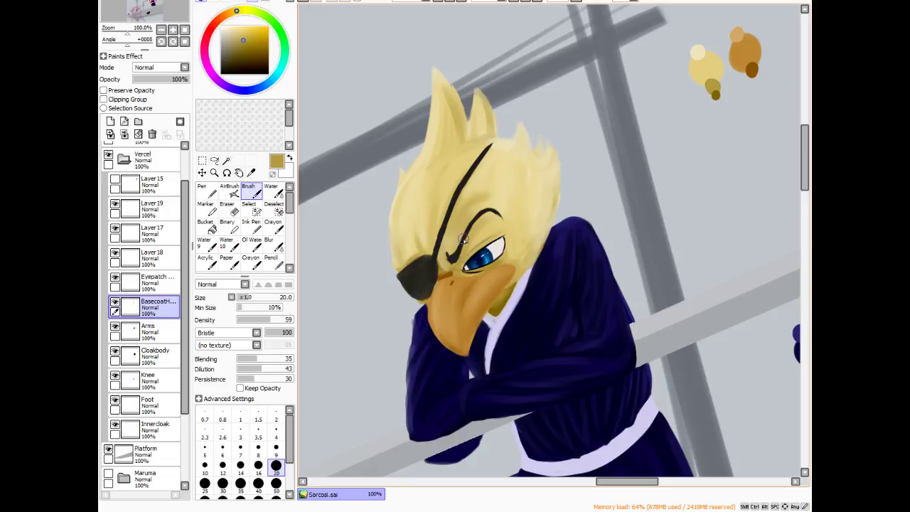
pyautogui.moveTo(463, 214)
pyautogui.mouseDown()
pyautogui.moveTo(492, 195)
pyautogui.moveTo(497, 200)
pyautogui.mouseUp()
pyautogui.moveTo(439, 248); pyautogui.dragTo(449, 228)
pyautogui.moveTo(446, 266); pyautogui.dragTo(456, 227)
pyautogui.moveTo(456, 229)
pyautogui.mouseDown()
pyautogui.moveTo(451, 242)
pyautogui.moveTo(433, 244)
pyautogui.moveTo(420, 219)
pyautogui.moveTo(412, 258)
pyautogui.moveTo(415, 238)
pyautogui.mouseUp()
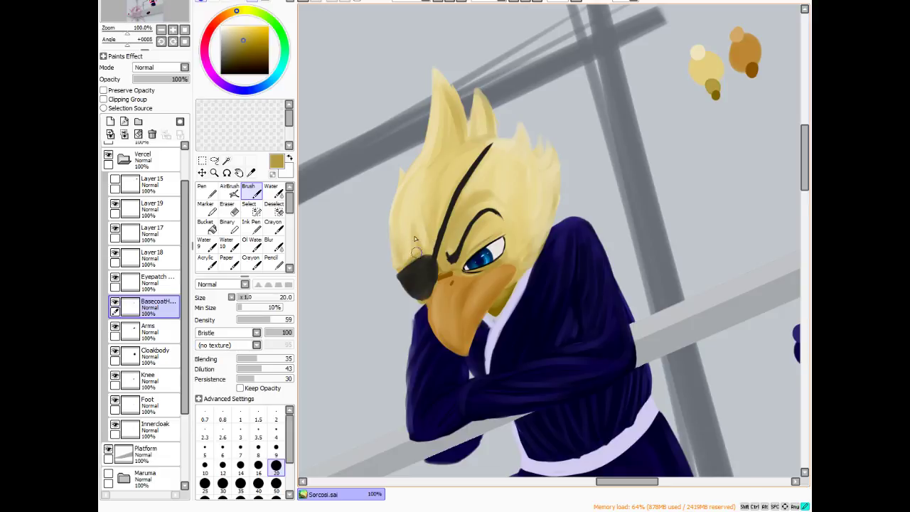
pyautogui.moveTo(423, 186)
pyautogui.mouseDown()
pyautogui.moveTo(405, 229)
pyautogui.moveTo(410, 252)
pyautogui.moveTo(425, 175)
pyautogui.moveTo(396, 233)
pyautogui.moveTo(422, 167)
pyautogui.moveTo(406, 256)
pyautogui.moveTo(410, 176)
pyautogui.moveTo(423, 229)
pyautogui.mouseUp()
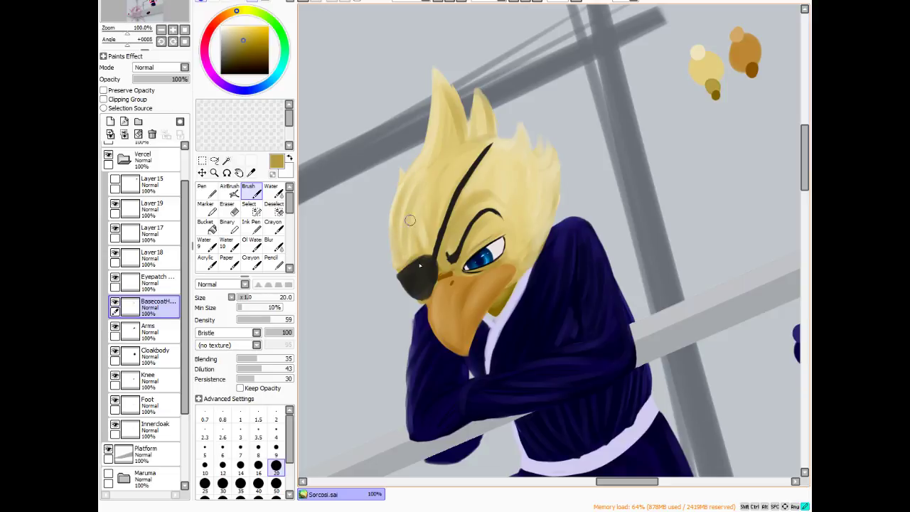
# - Soften the forehead beside the strap with base yellow and add cream highlights to the feathers behind the eyebrow
pyautogui.keyDown('alt'); pyautogui.click(699, 68); pyautogui.keyUp('alt')
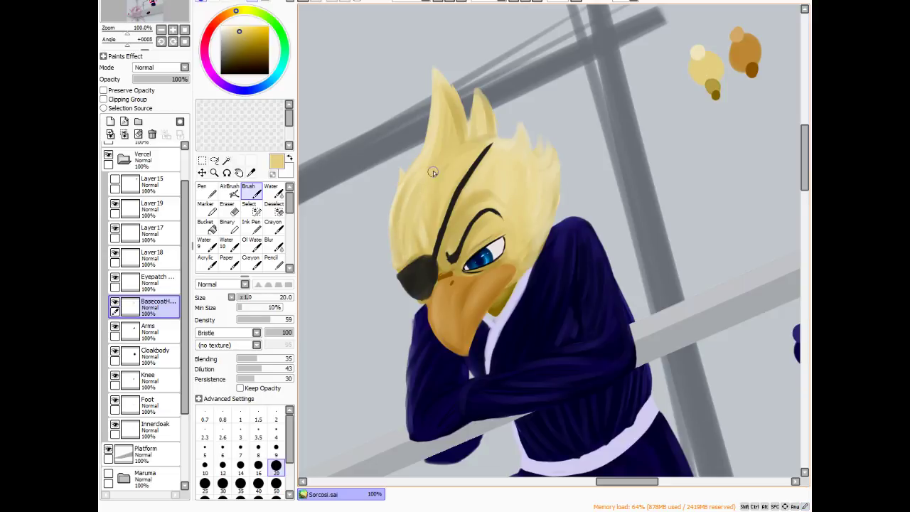
pyautogui.moveTo(432, 172)
pyautogui.mouseDown()
pyautogui.moveTo(409, 215)
pyautogui.moveTo(437, 175)
pyautogui.moveTo(433, 214)
pyautogui.moveTo(431, 179)
pyautogui.moveTo(418, 229)
pyautogui.moveTo(411, 195)
pyautogui.moveTo(425, 172)
pyautogui.moveTo(411, 223)
pyautogui.moveTo(415, 175)
pyautogui.moveTo(401, 238)
pyautogui.moveTo(430, 182)
pyautogui.moveTo(405, 257)
pyautogui.mouseUp()
pyautogui.keyDown('alt'); pyautogui.click(697, 54); pyautogui.keyUp('alt')
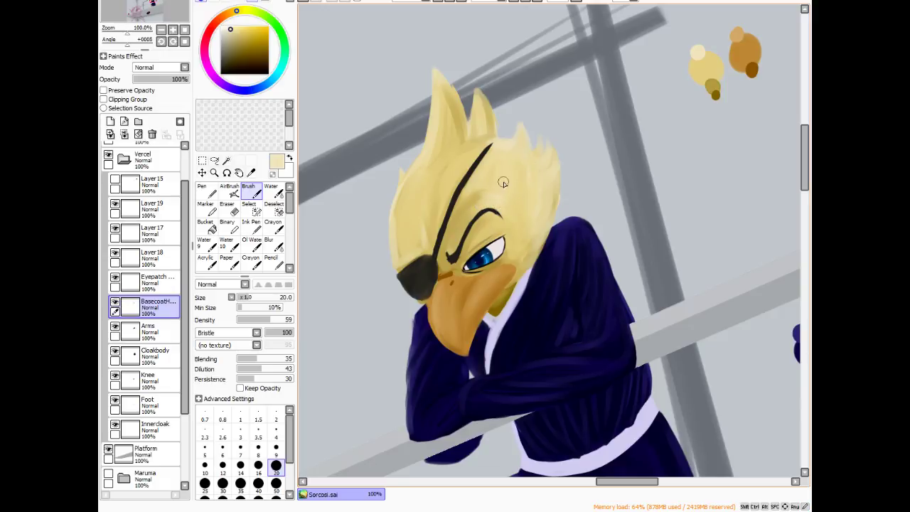
pyautogui.keyDown('alt'); pyautogui.click(706, 71); pyautogui.keyUp('alt')
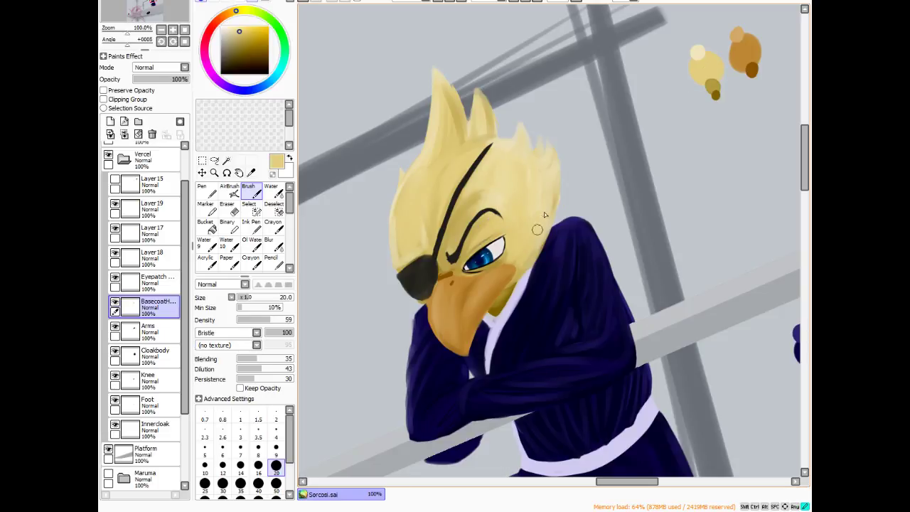
# - Shade between the rear head feathers in light olive and deepen the area around the eyebrow with dark olive
pyautogui.keyDown('alt'); pyautogui.click(713, 85); pyautogui.keyUp('alt')
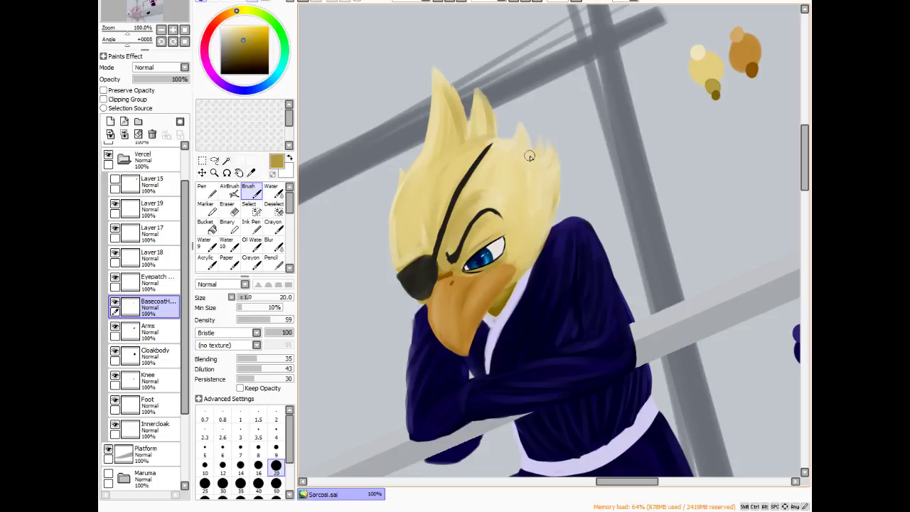
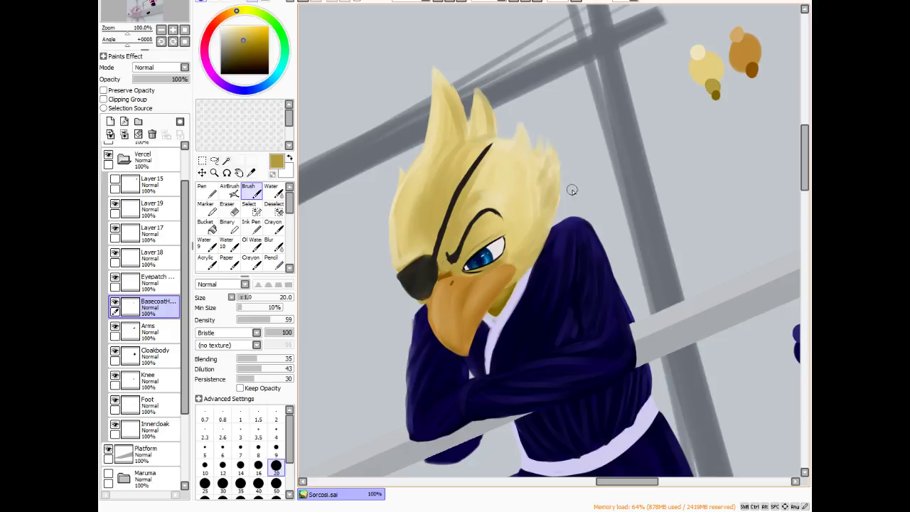
pyautogui.keyDown('alt'); pyautogui.click(714, 95); pyautogui.keyUp('alt')
pyautogui.moveTo(441, 256); pyautogui.dragTo(452, 248)
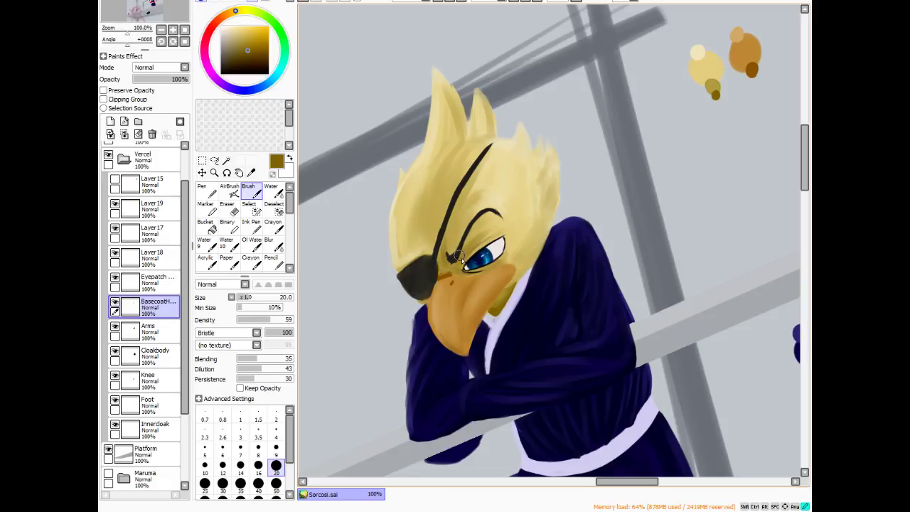
pyautogui.moveTo(453, 252); pyautogui.dragTo(500, 216)
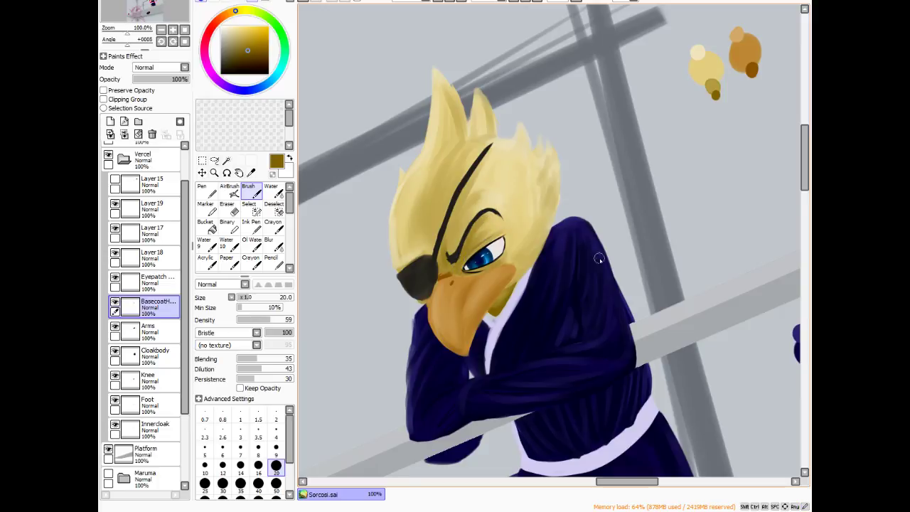
# - Fill out the rear feather tufts in cream, and shade behind the eyebrow and along the cheek above the beak in light olive
pyautogui.keyDown('alt'); pyautogui.click(712, 84); pyautogui.keyUp('alt')
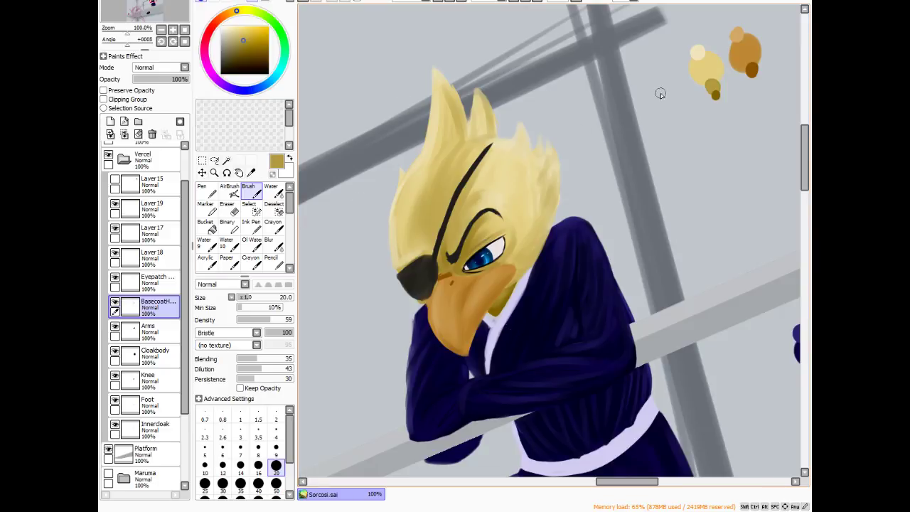
pyautogui.keyDown('alt'); pyautogui.click(697, 53); pyautogui.keyUp('alt')
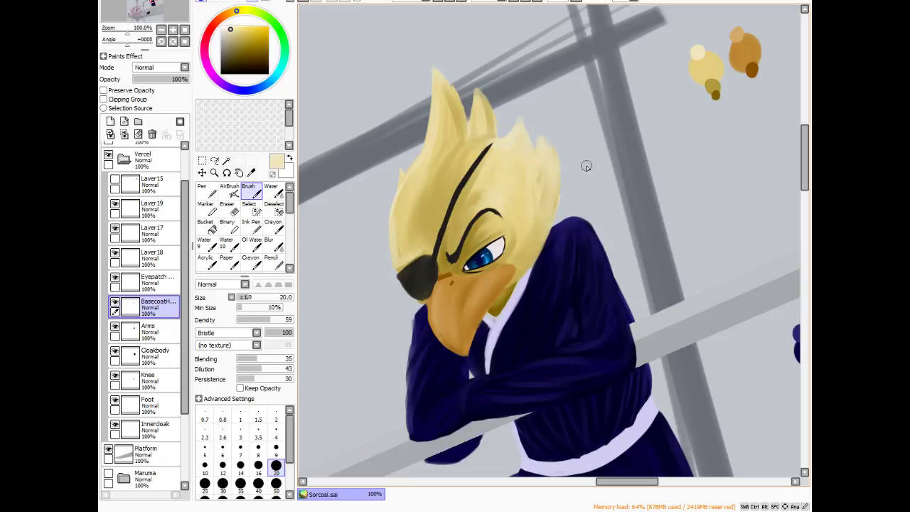
pyautogui.keyDown('alt'); pyautogui.click(710, 90); pyautogui.keyUp('alt')
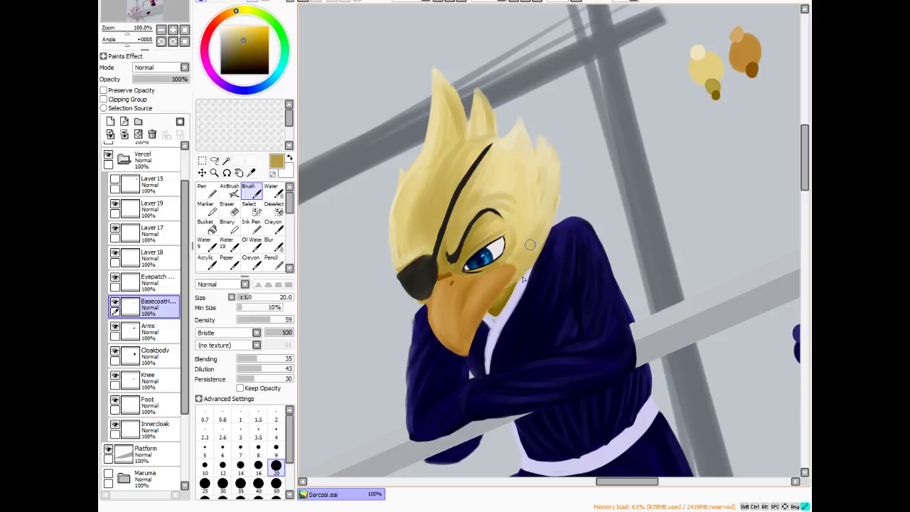
pyautogui.moveTo(540, 186); pyautogui.dragTo(531, 232)
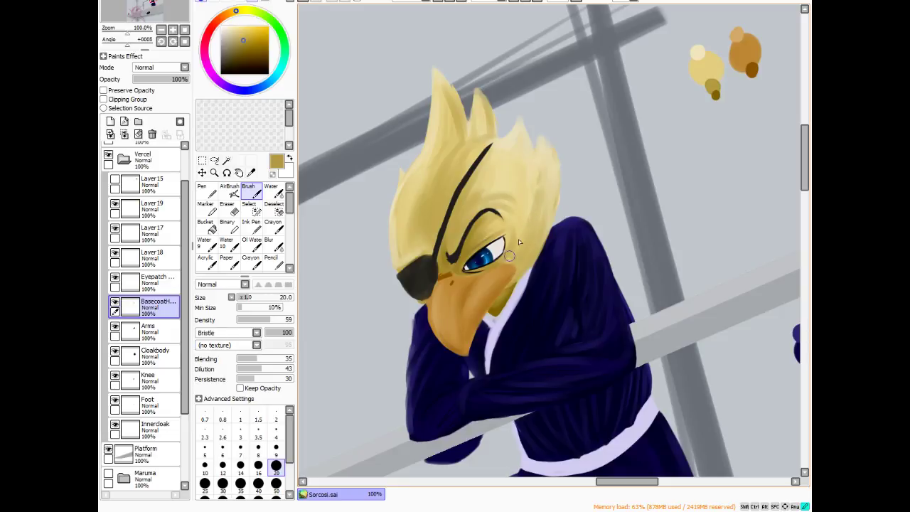
pyautogui.moveTo(511, 261); pyautogui.dragTo(511, 286)
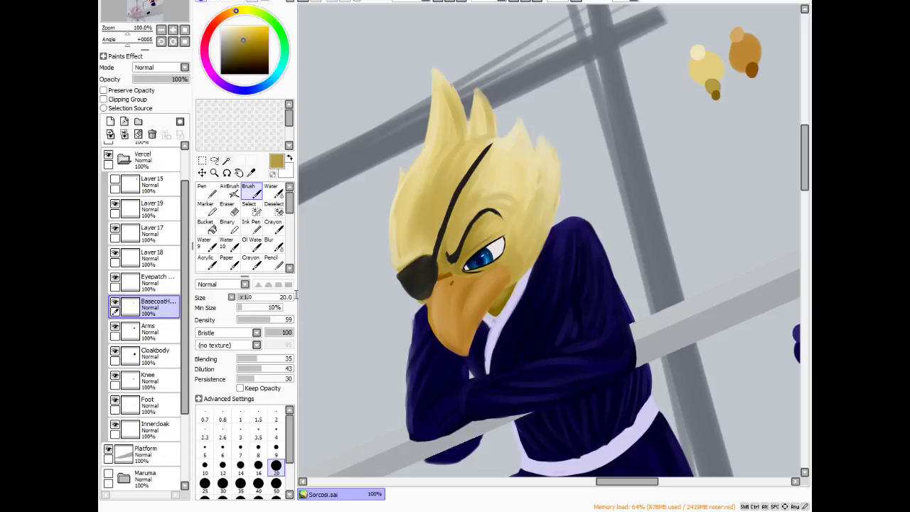
# - Review the whole painting and collapse the Vercel layer folder
pyautogui.scroll(-6, 658, 36)
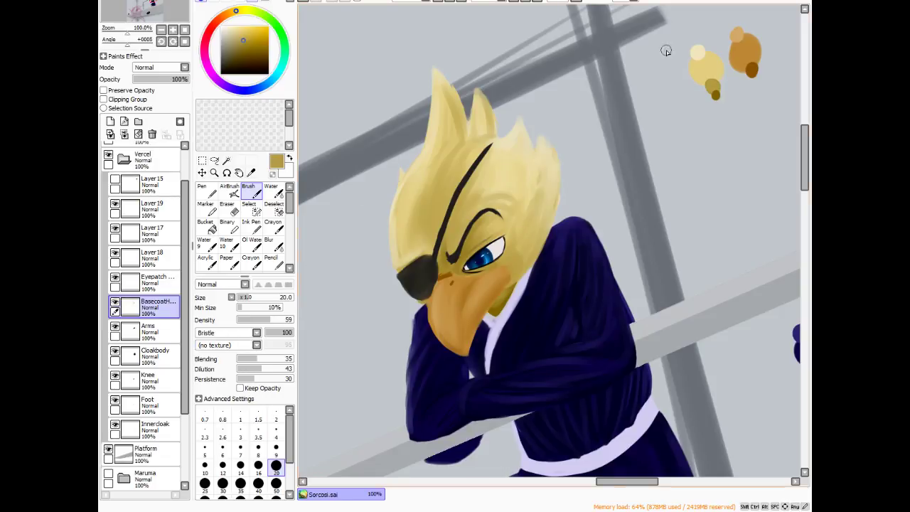
pyautogui.scroll(1, 687, 30)
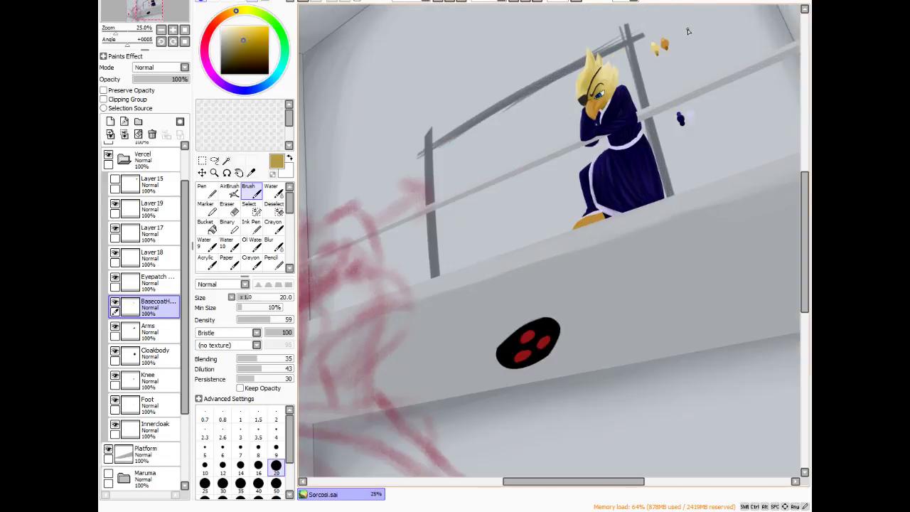
pyautogui.scroll(-1, 730, 184)
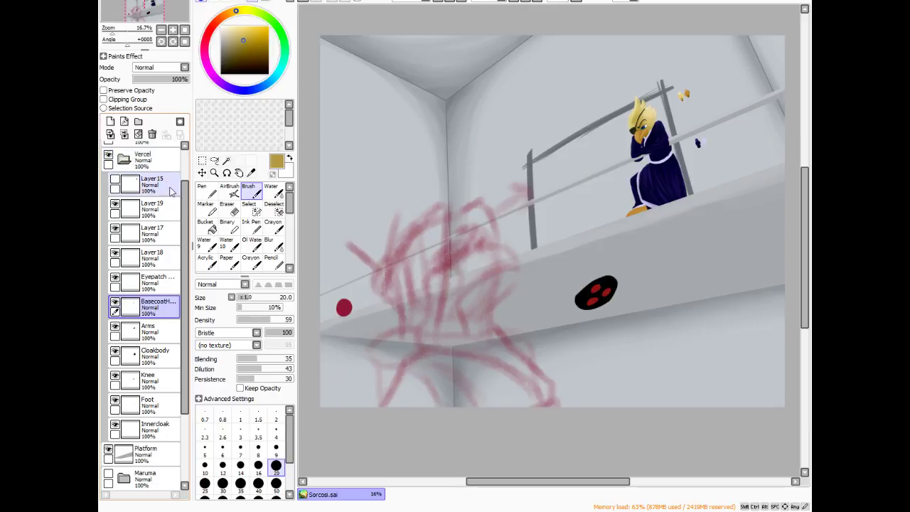
pyautogui.scroll(2, 135, 214)
pyautogui.click(123, 203)
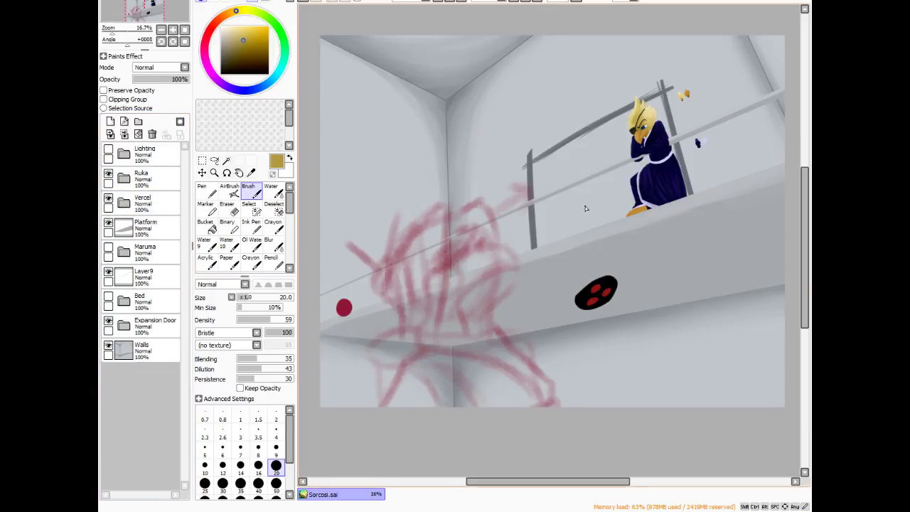
# - Expand the Vercel folder and select its Foot layer
pyautogui.click(122, 253)
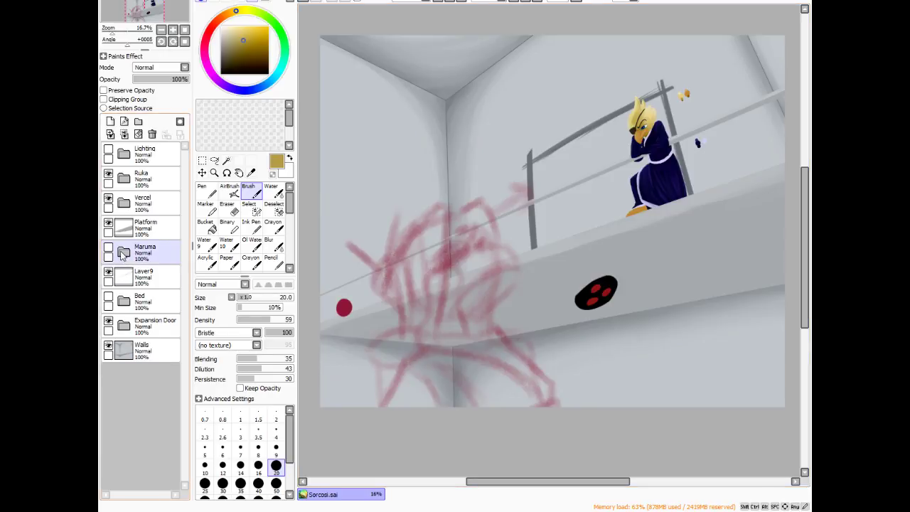
pyautogui.click(124, 204)
pyautogui.scroll(-2, 144, 304)
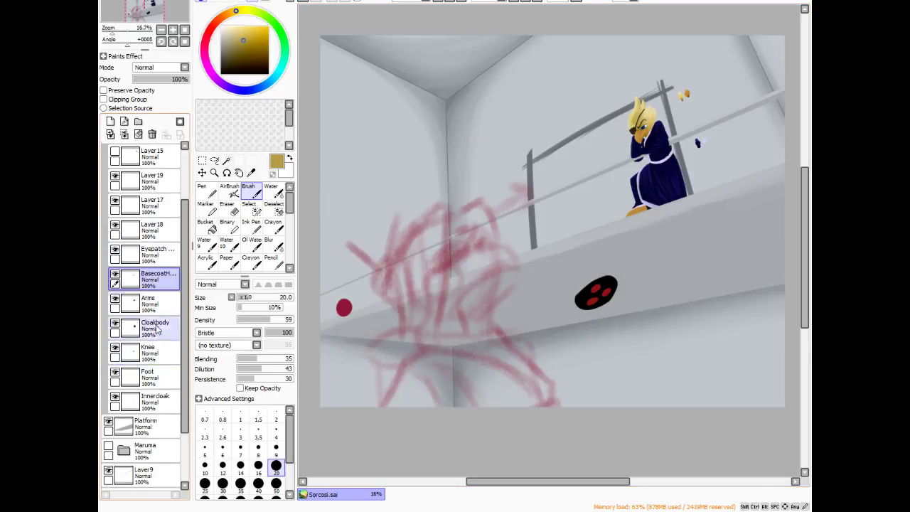
pyautogui.scroll(4, 158, 328)
pyautogui.click(124, 204)
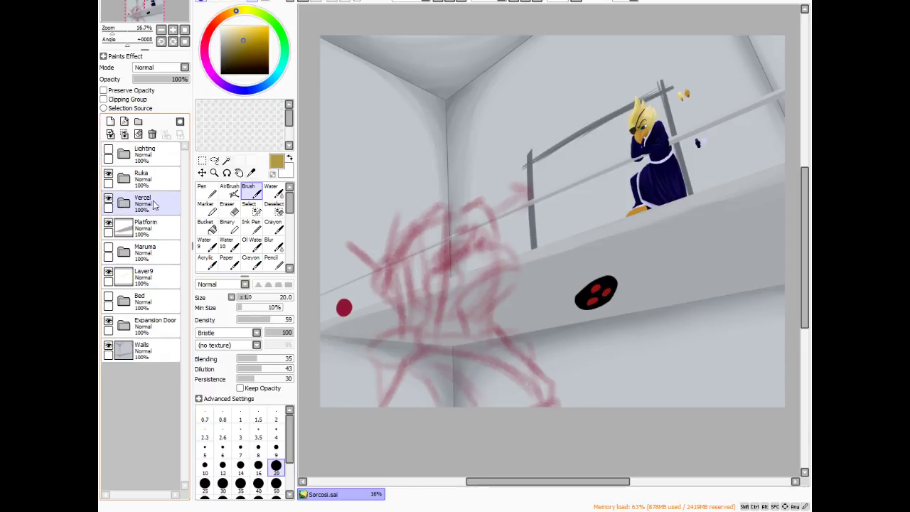
pyautogui.moveTo(154, 205)
pyautogui.mouseDown()
pyautogui.moveTo(159, 244)
pyautogui.moveTo(151, 204)
pyautogui.mouseUp()
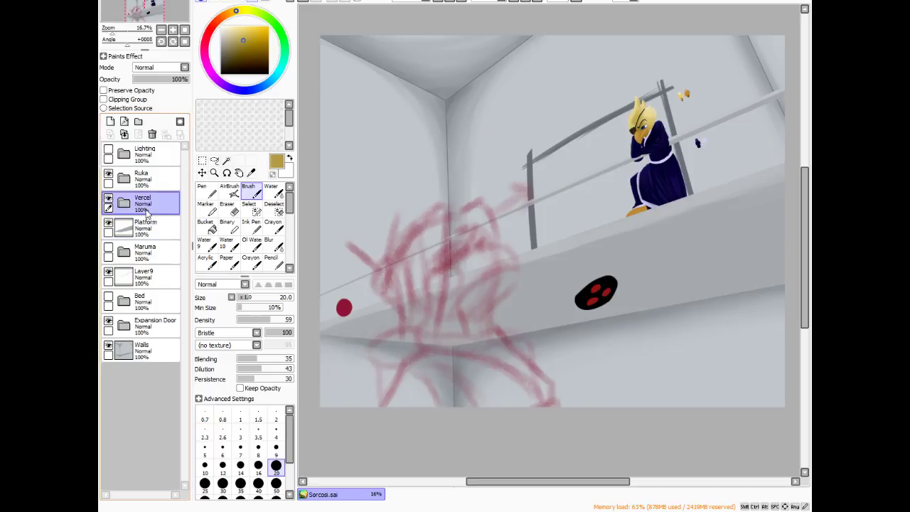
pyautogui.click(128, 206)
pyautogui.scroll(-2, 164, 348)
pyautogui.click(130, 354)
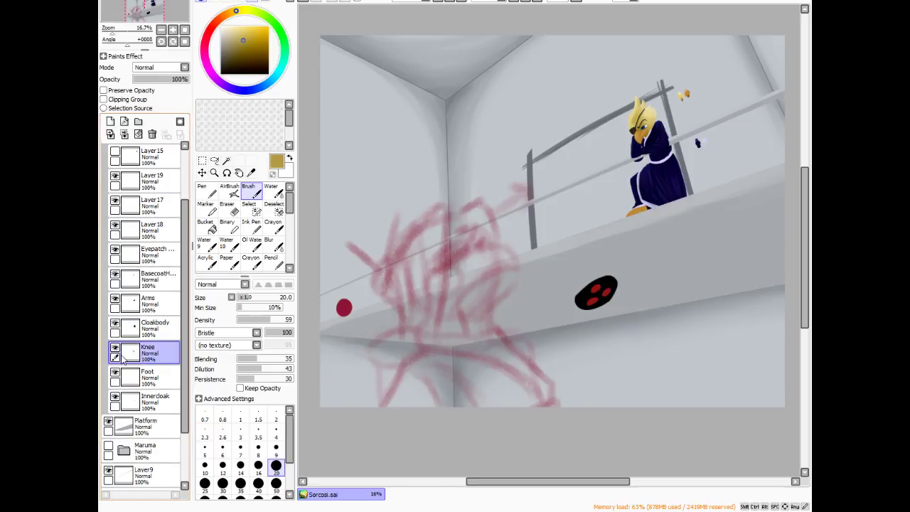
pyautogui.click(125, 372)
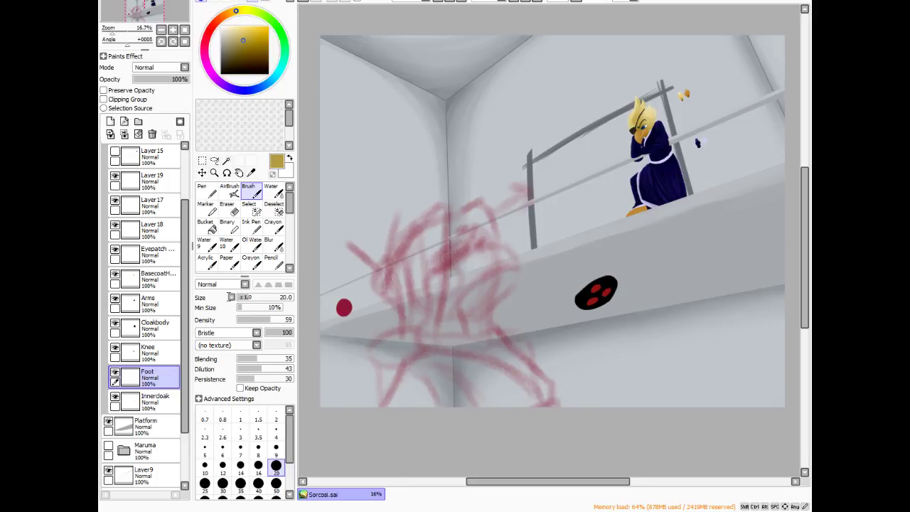
# - On the head basecoat layer, rework the feathers between the eyepatch strap and the rear tufts in base yellow and light olive
pyautogui.scroll(4, 680, 127)
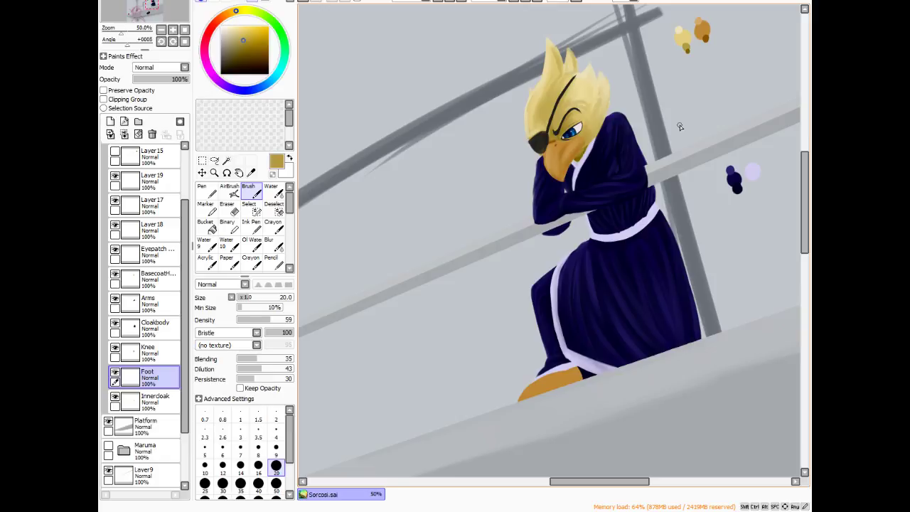
pyautogui.scroll(-4, 679, 126)
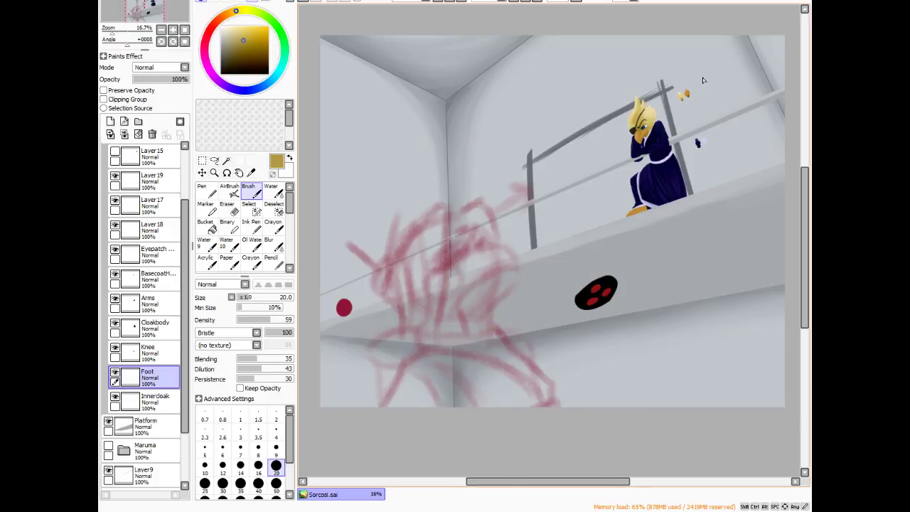
pyautogui.scroll(4, 703, 80)
pyautogui.scroll(-1, 686, 106)
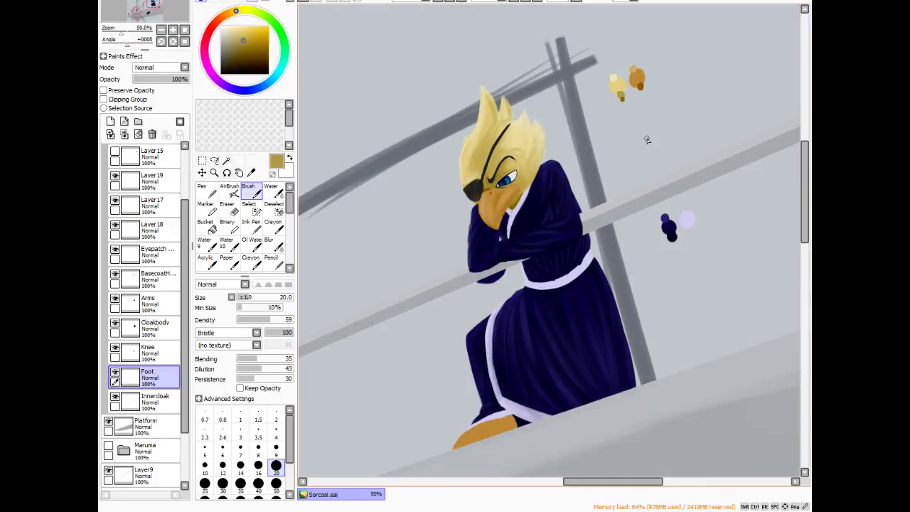
pyautogui.scroll(1, 465, 123)
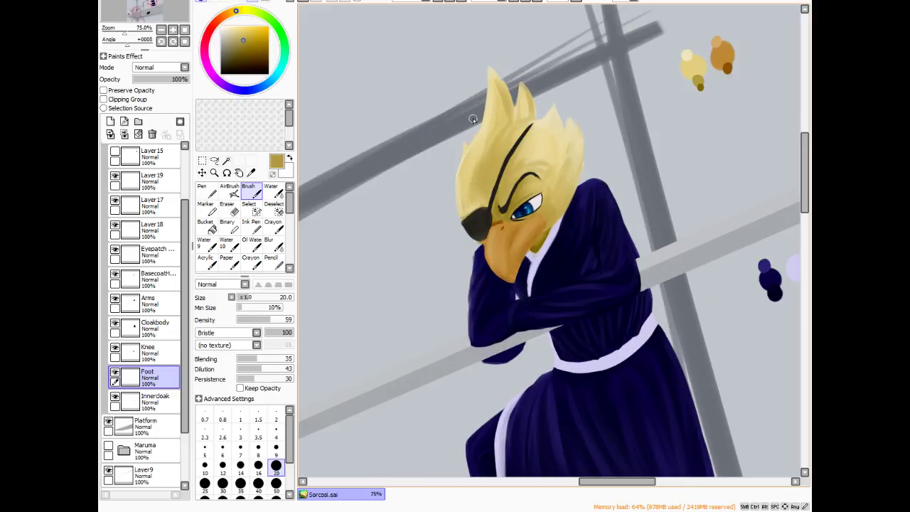
pyautogui.scroll(-2, 570, 115)
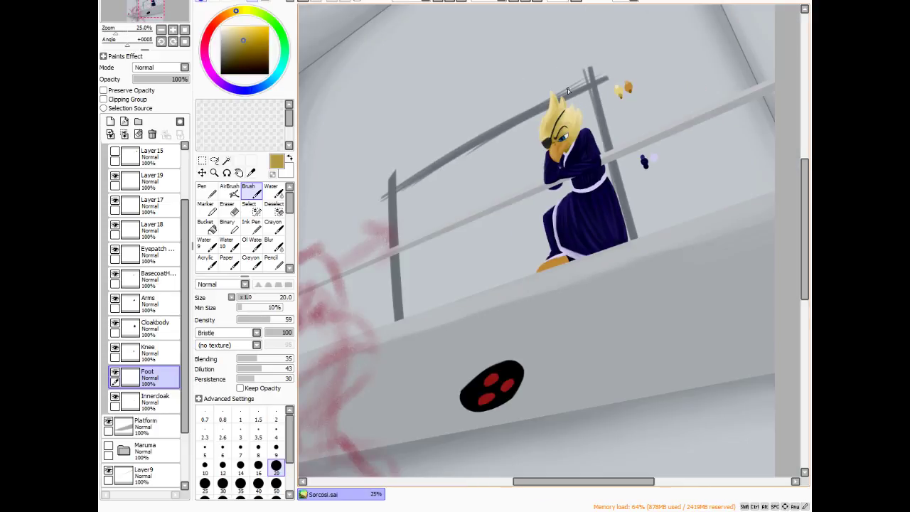
pyautogui.scroll(3, 568, 88)
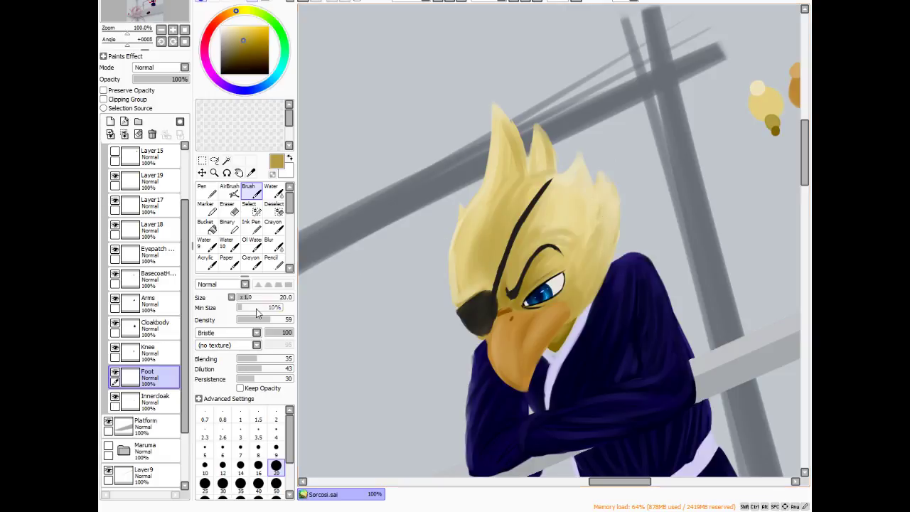
pyautogui.click(143, 282)
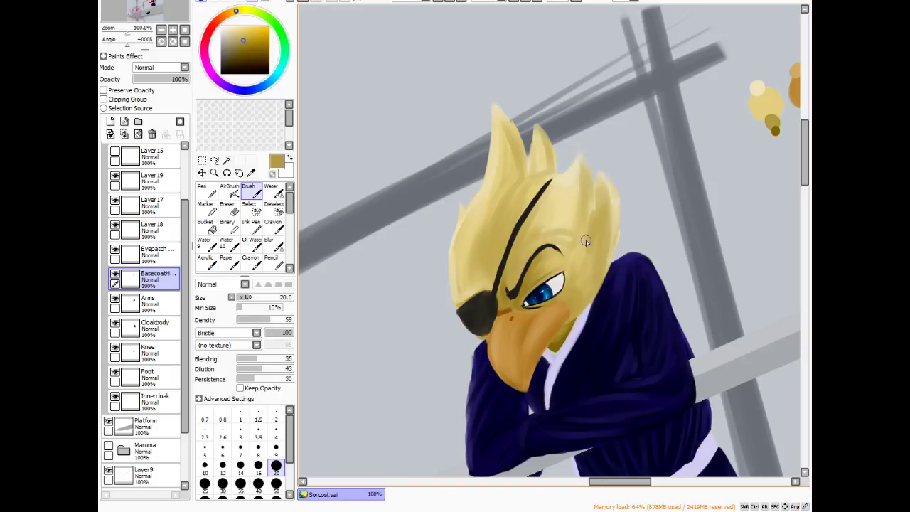
pyautogui.keyDown('alt'); pyautogui.click(763, 105); pyautogui.keyUp('alt')
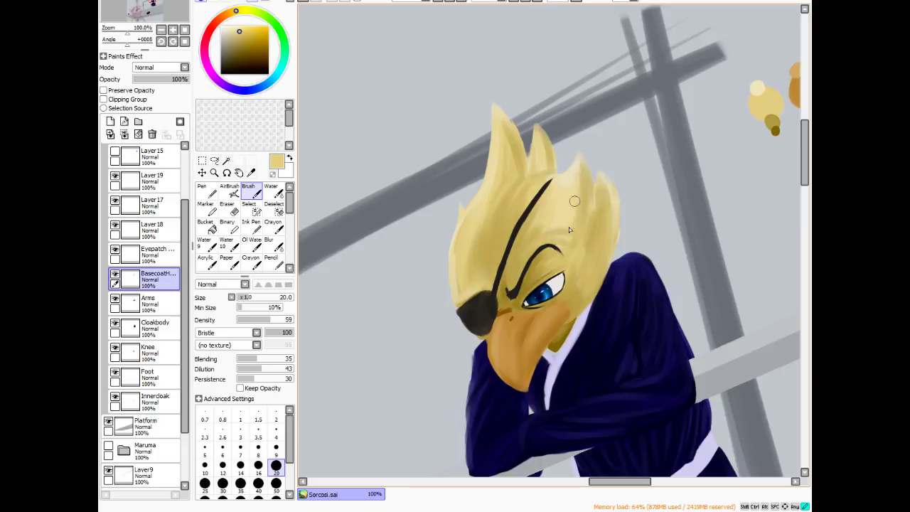
pyautogui.keyDown('alt'); pyautogui.click(764, 120); pyautogui.keyUp('alt')
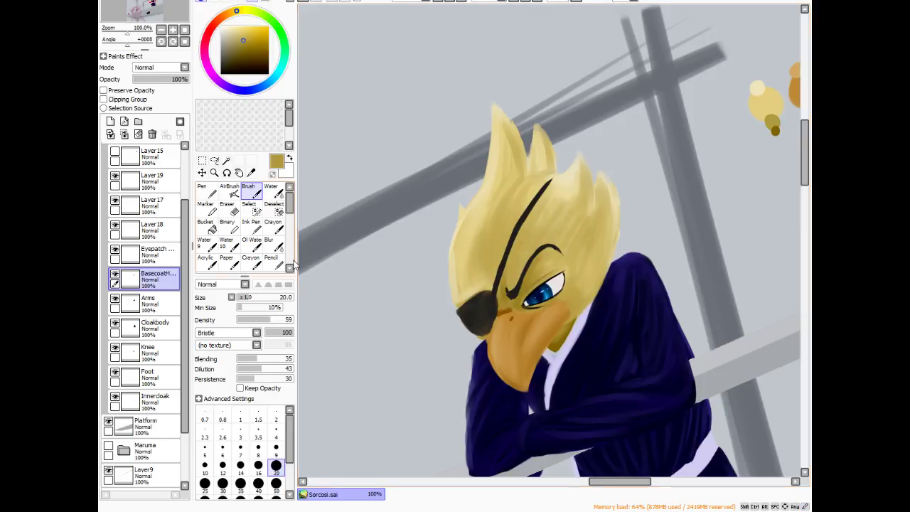
# - Blend the shading behind the eyebrow and beside the strap with the Blur tool at sizes 50 and 25
pyautogui.click(269, 242)
pyautogui.press(']')
pyautogui.press(']')
pyautogui.press(']')
pyautogui.press(']')
pyautogui.press(']')
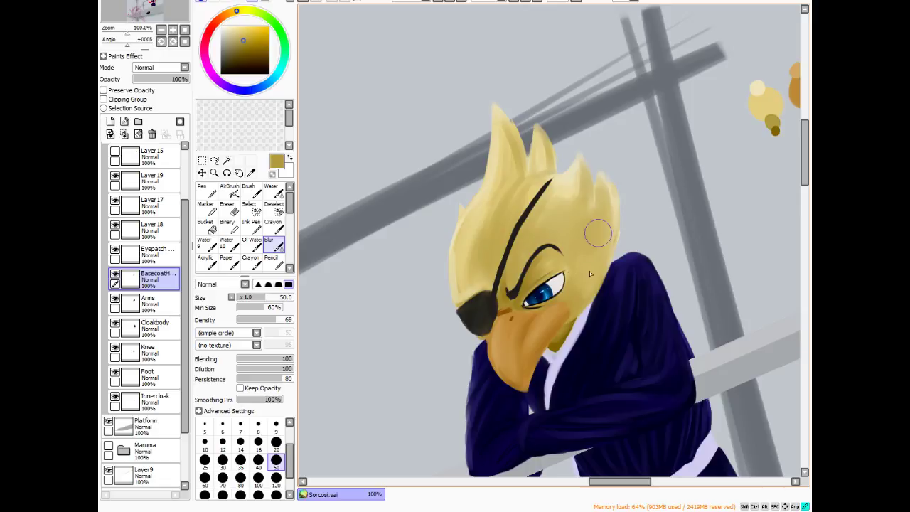
pyautogui.press('[')
pyautogui.press('[')
pyautogui.press('[')
pyautogui.press('[')
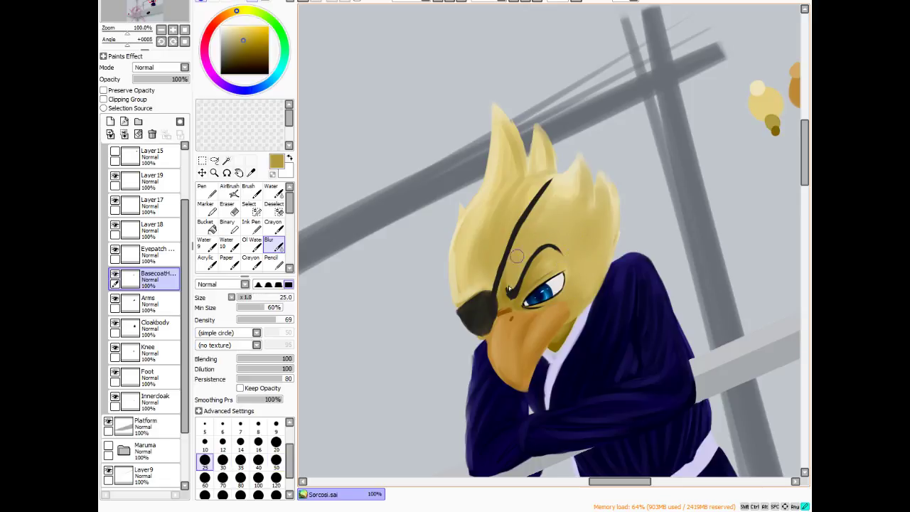
# - Touch up the head in base yellow, and erase along its rear edge and cheek to form pointed feathers
pyautogui.keyDown('alt'); pyautogui.click(763, 111); pyautogui.keyUp('alt')
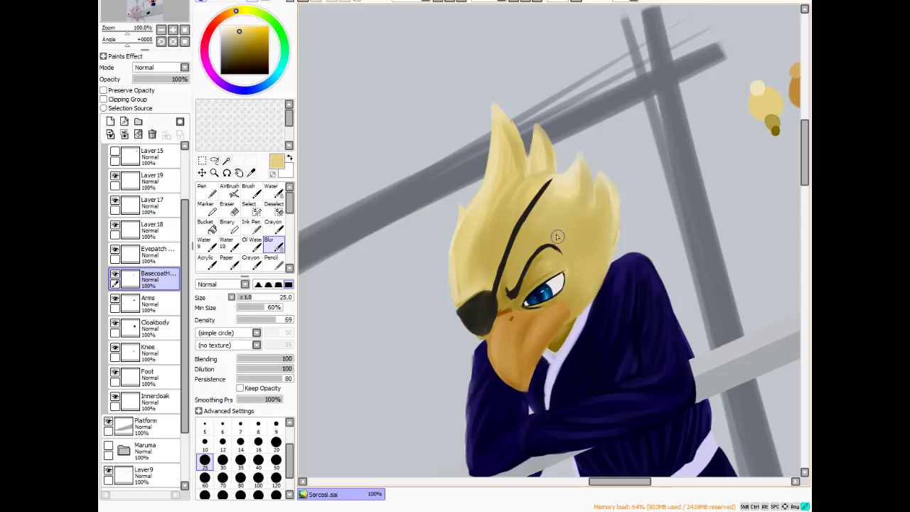
pyautogui.press('b')
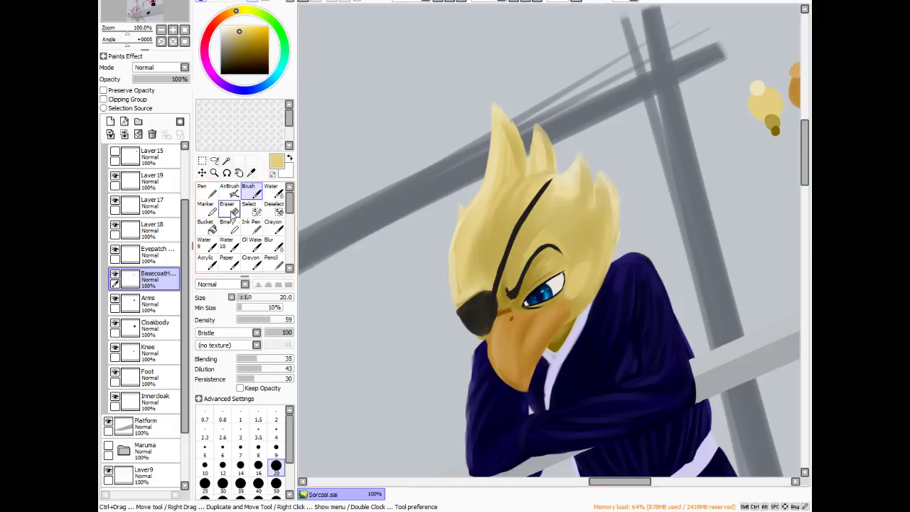
pyautogui.click(229, 209)
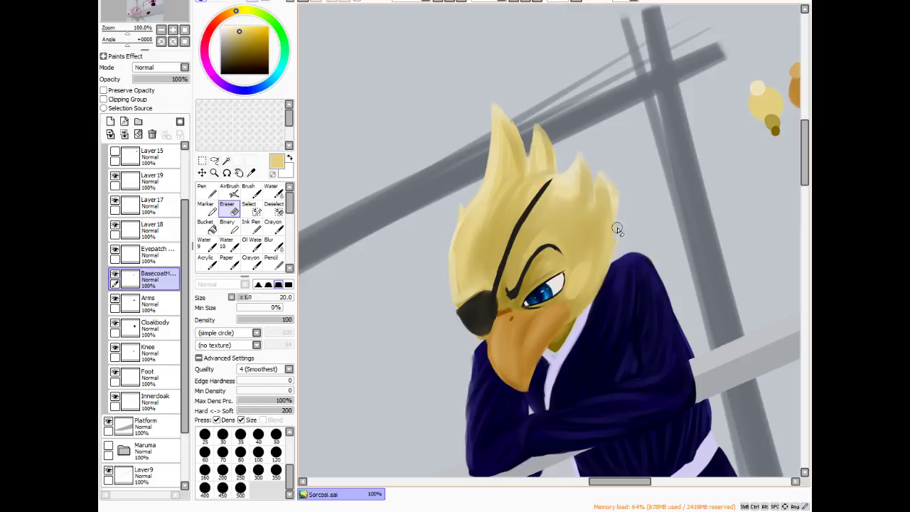
pyautogui.moveTo(608, 264)
pyautogui.mouseDown()
pyautogui.moveTo(628, 212)
pyautogui.moveTo(589, 276)
pyautogui.moveTo(618, 256)
pyautogui.moveTo(608, 275)
pyautogui.moveTo(626, 254)
pyautogui.moveTo(624, 263)
pyautogui.moveTo(582, 311)
pyautogui.mouseUp()
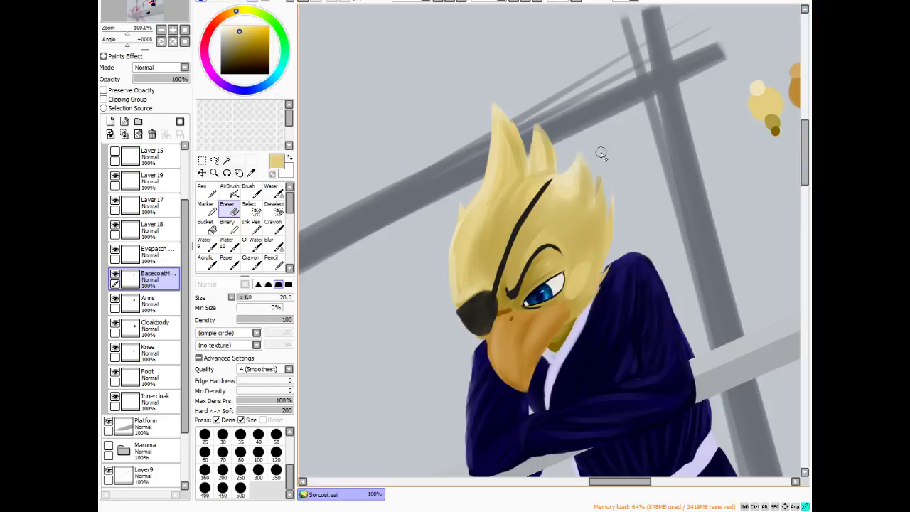
# - Check the head basecoat layer by toggling its visibility, and erase the crest and rear tufts into thinner points
pyautogui.click(114, 273)
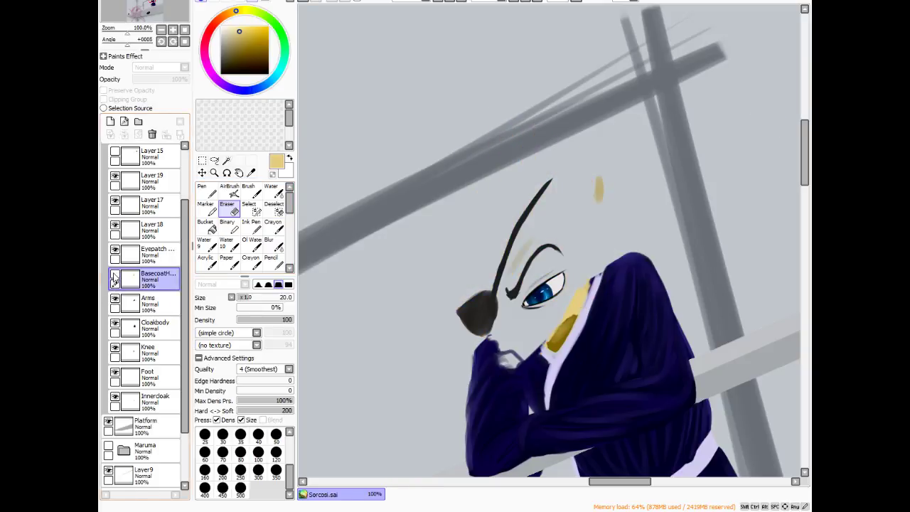
pyautogui.click(115, 275)
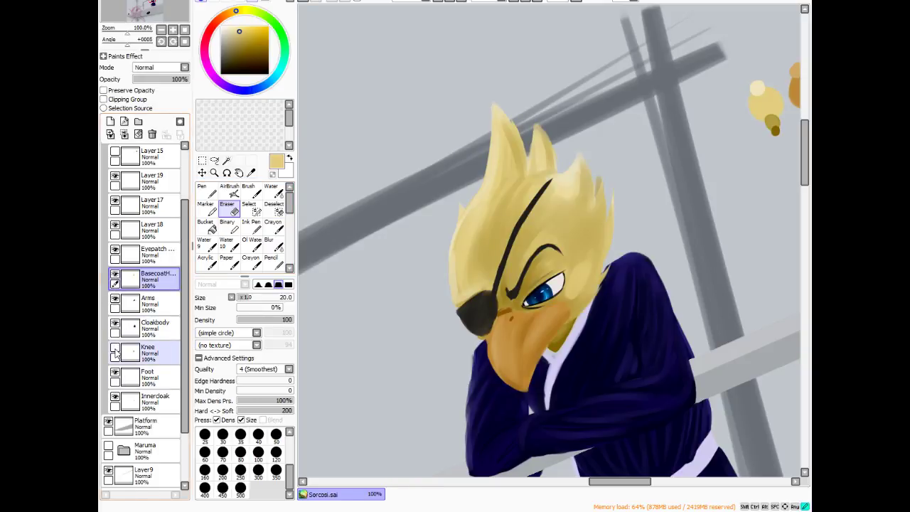
pyautogui.click(117, 379)
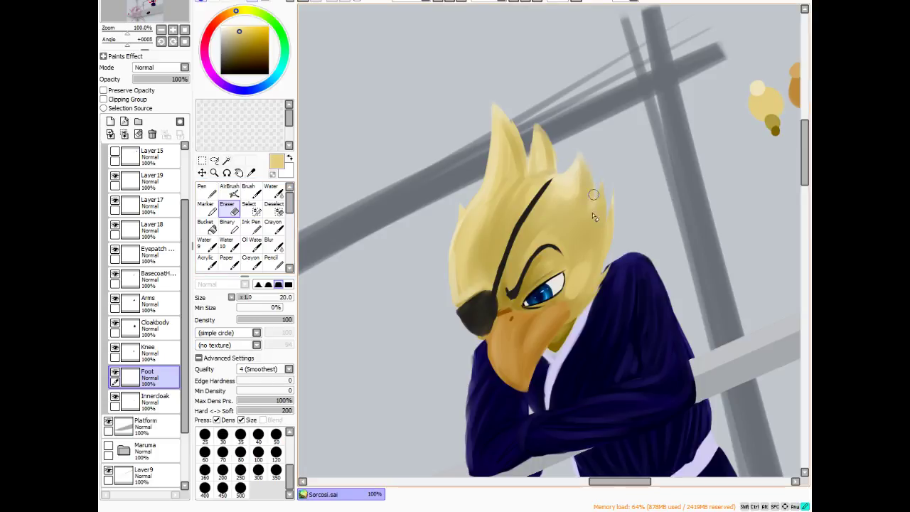
pyautogui.click(130, 280)
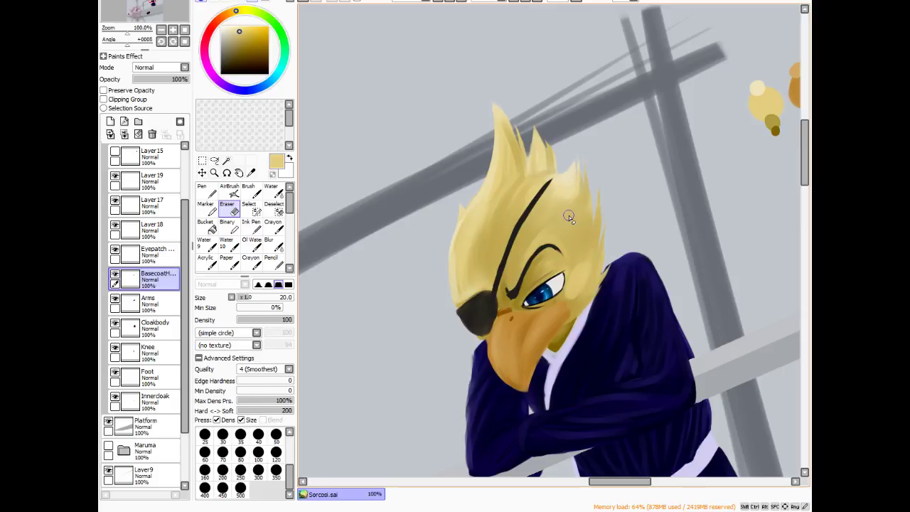
# - Airbrush fine base-yellow feather tips onto the crest and back of the head at size 12 and density 49
pyautogui.scroll(-4, 569, 216)
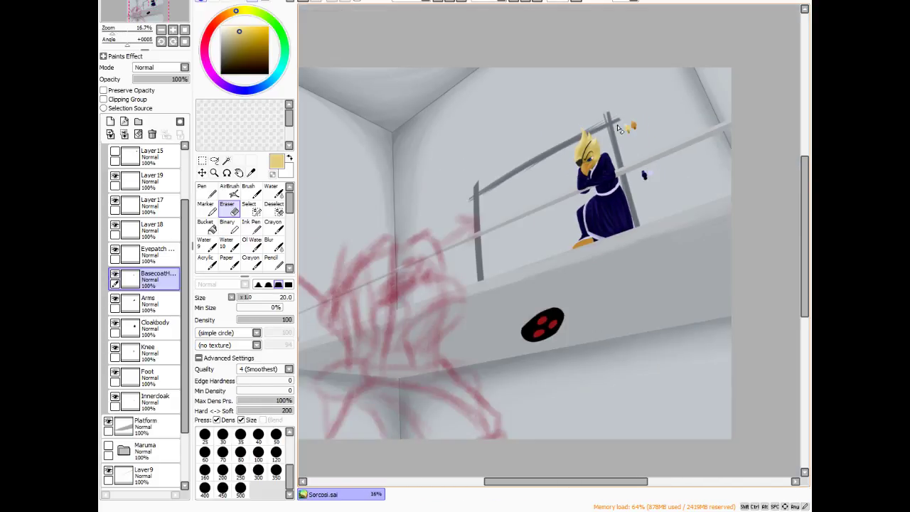
pyautogui.scroll(1, 618, 128)
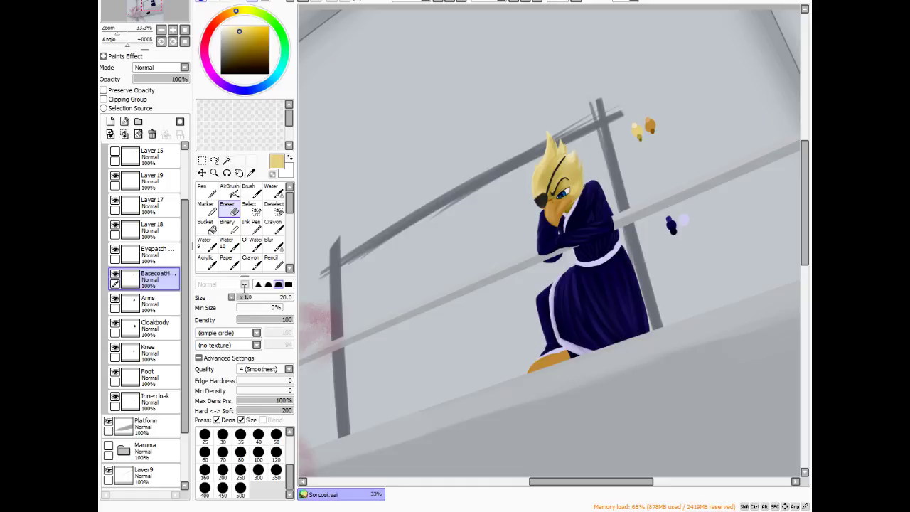
pyautogui.scroll(-2, 622, 75)
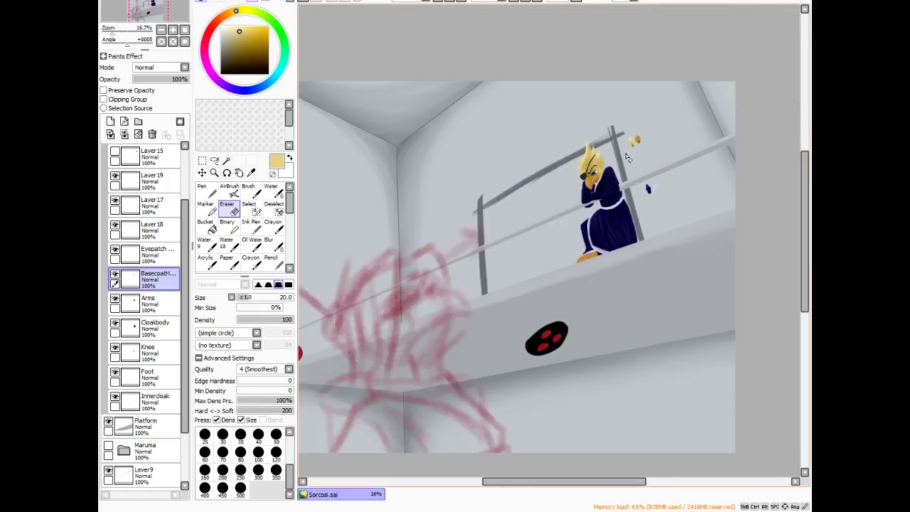
pyautogui.scroll(6, 621, 158)
pyautogui.scroll(-1, 621, 173)
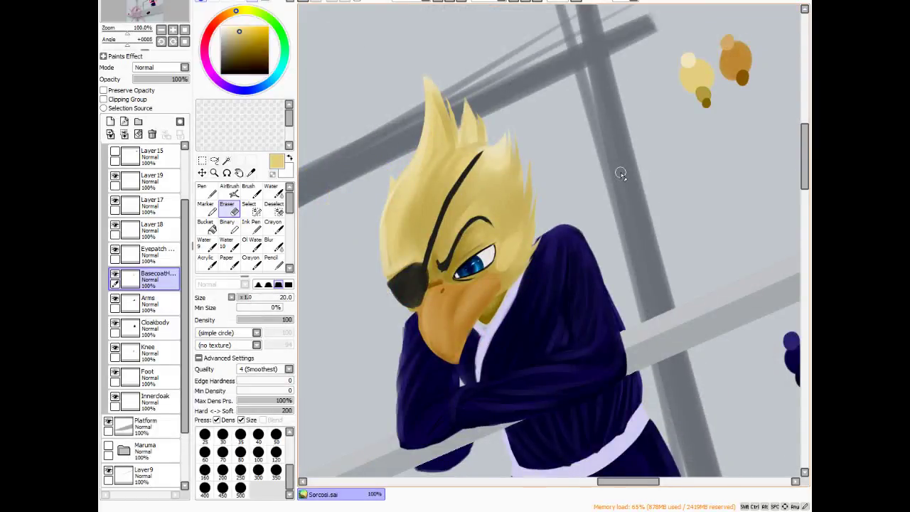
pyautogui.press('v')
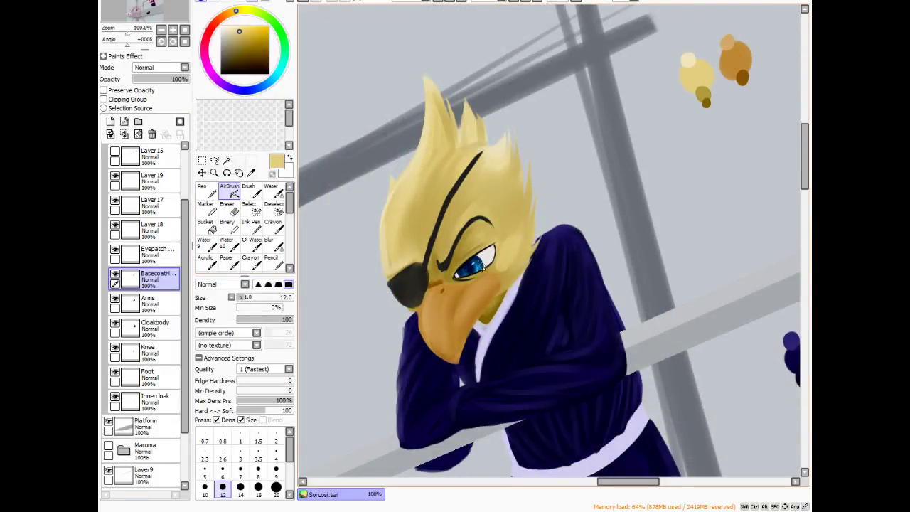
pyautogui.click(264, 320)
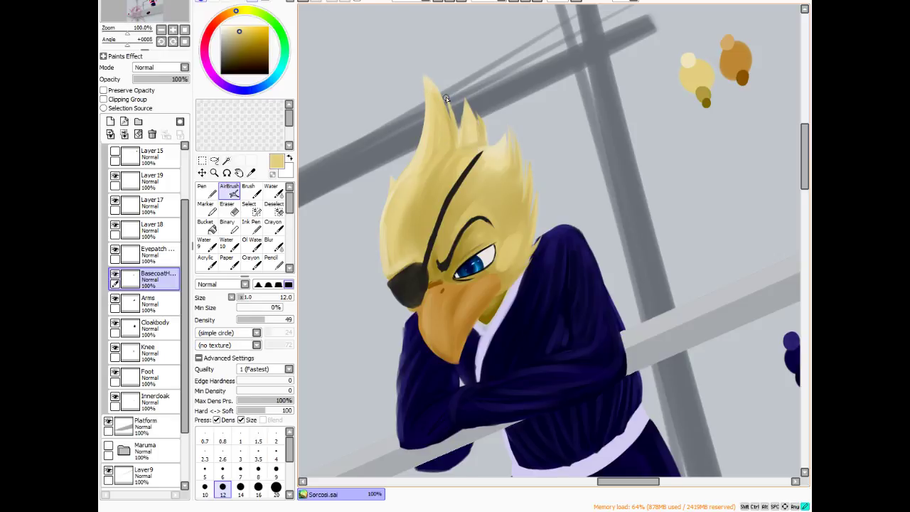
pyautogui.moveTo(451, 107); pyautogui.dragTo(459, 128)
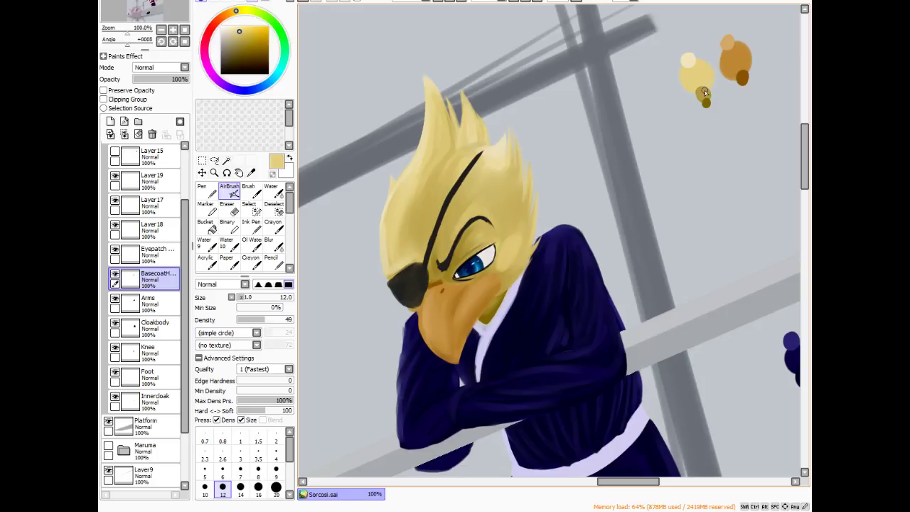
# - Refine the smaller crest feather with brush and eraser, and airbrush fuller base-yellow feathers along the back of the head
pyautogui.click(249, 189)
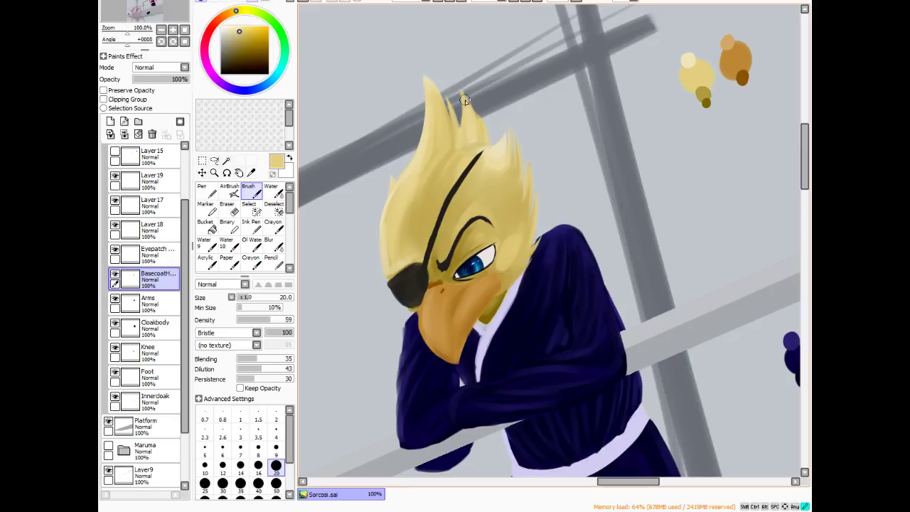
pyautogui.press('e')
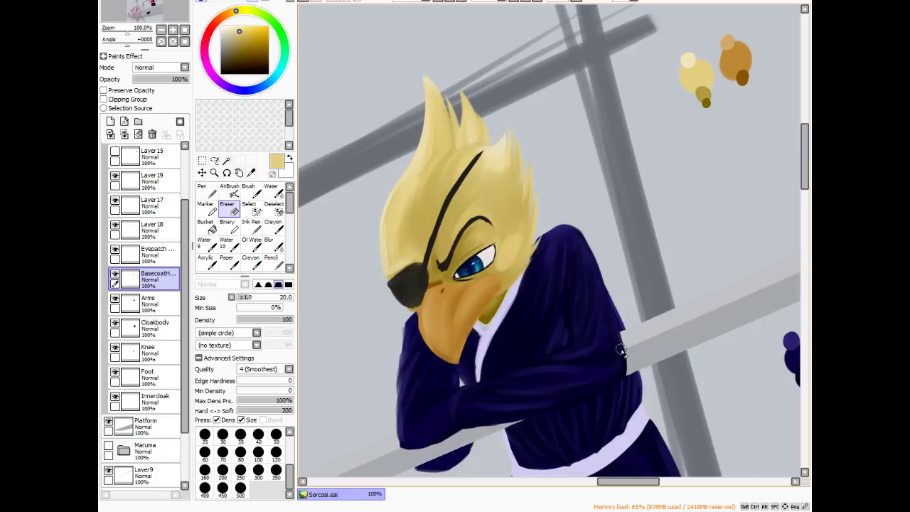
pyautogui.click(229, 189)
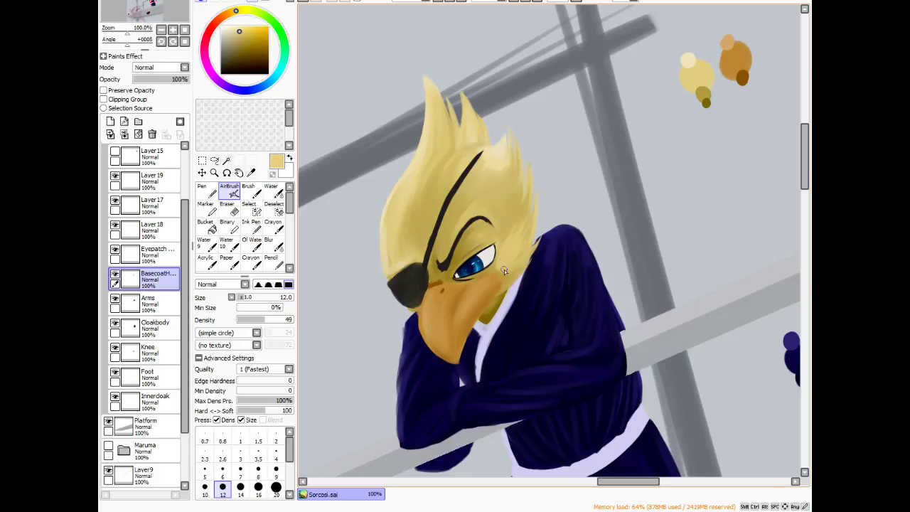
# - Refine the head's shading with dark yellow and blur, and brush base-yellow and pale-yellow strokes over the forehead and crest at size 20
pyautogui.keyDown('alt'); pyautogui.click(702, 97); pyautogui.keyUp('alt')
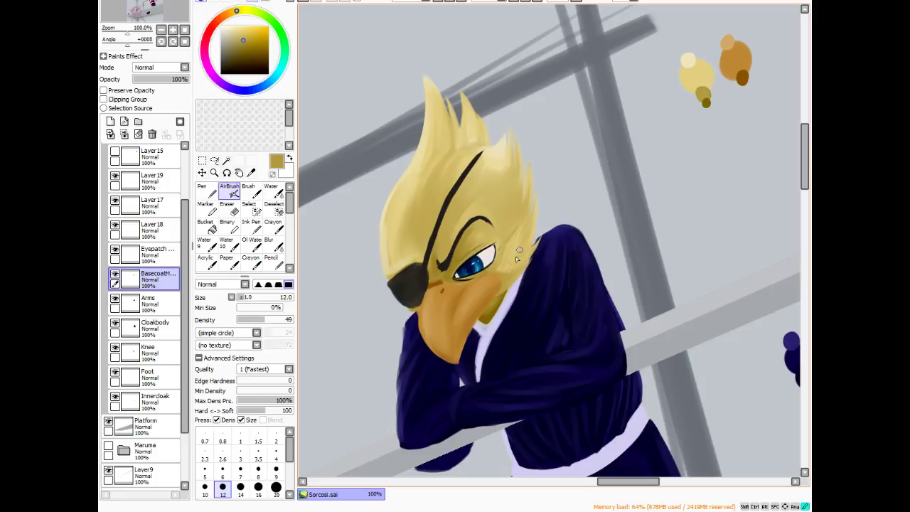
pyautogui.click(273, 244)
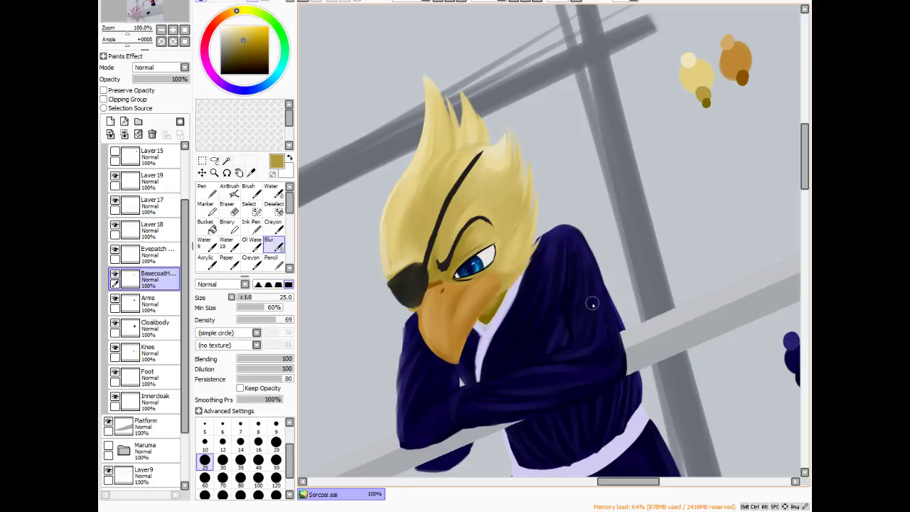
pyautogui.click(248, 190)
pyautogui.keyDown('alt'); pyautogui.click(693, 80); pyautogui.keyUp('alt')
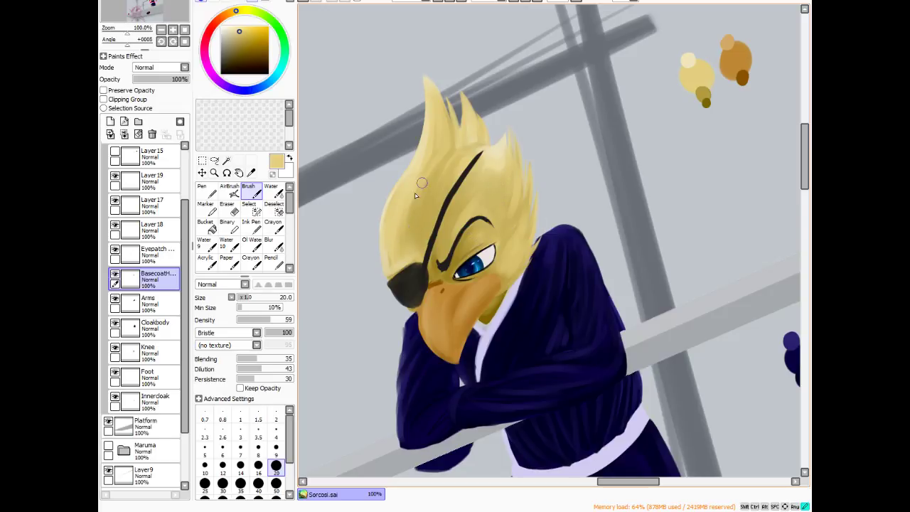
pyautogui.moveTo(421, 184); pyautogui.dragTo(409, 234)
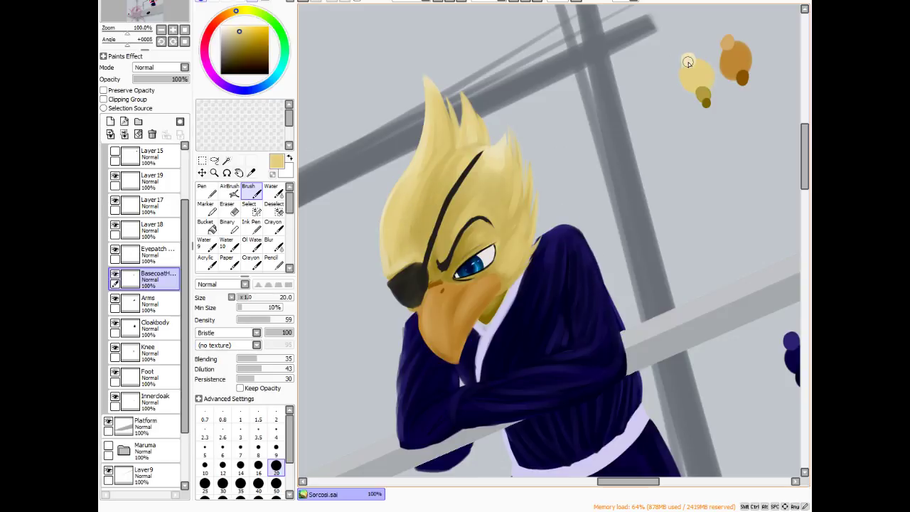
pyautogui.keyDown('alt'); pyautogui.click(687, 60); pyautogui.keyUp('alt')
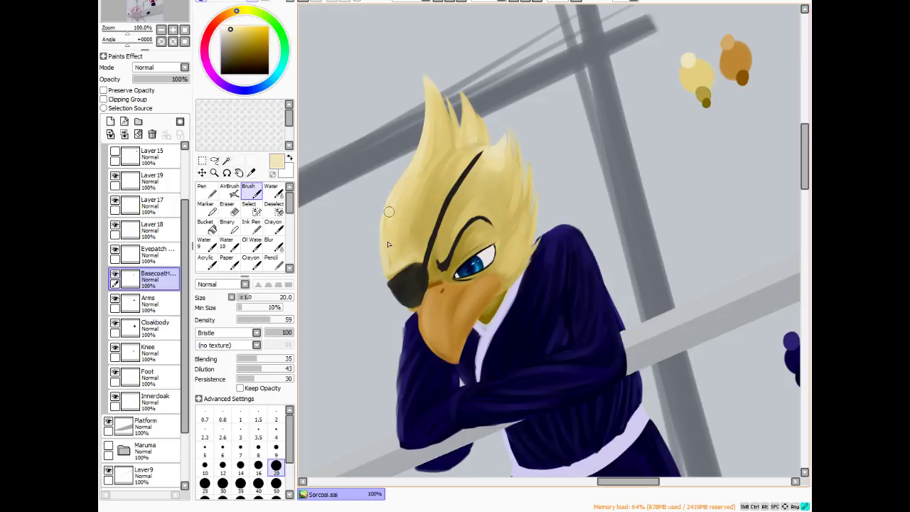
pyautogui.moveTo(395, 205)
pyautogui.mouseDown()
pyautogui.moveTo(392, 240)
pyautogui.moveTo(405, 223)
pyautogui.mouseUp()
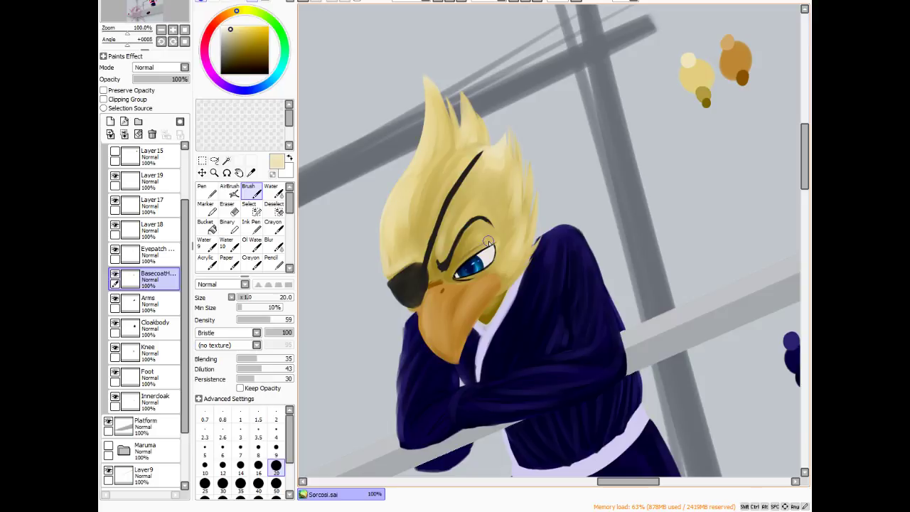
# - Examine the painted bird character both up close and against the full scene
pyautogui.scroll(-3, 554, 159)
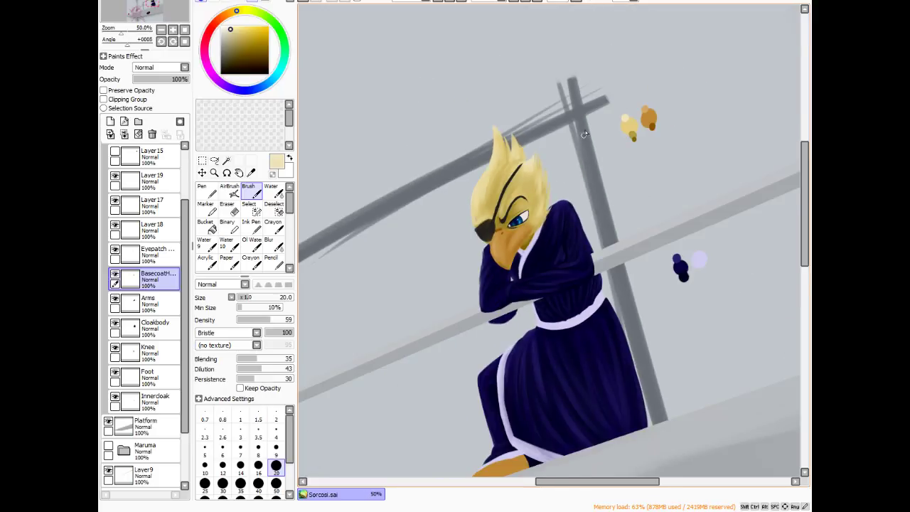
pyautogui.scroll(-3, 587, 116)
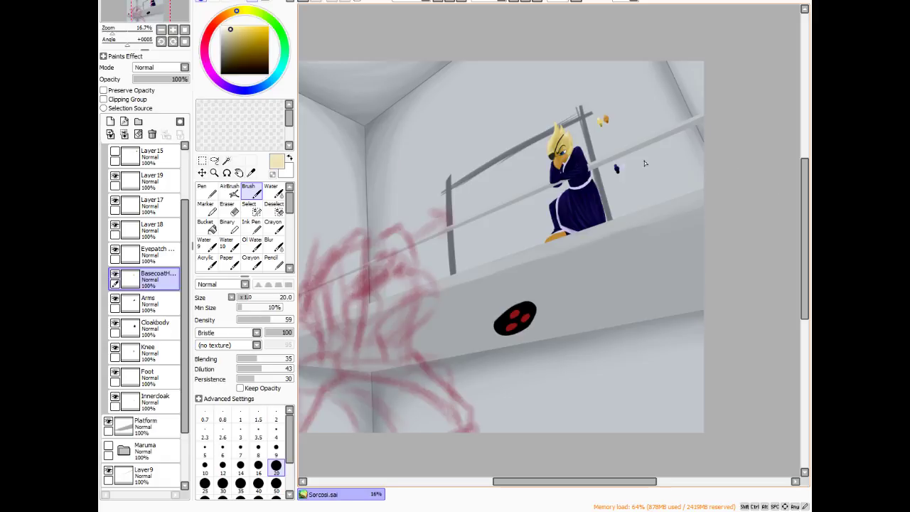
pyautogui.scroll(-3, 644, 164)
pyautogui.scroll(6, 643, 149)
pyautogui.scroll(-3, 643, 131)
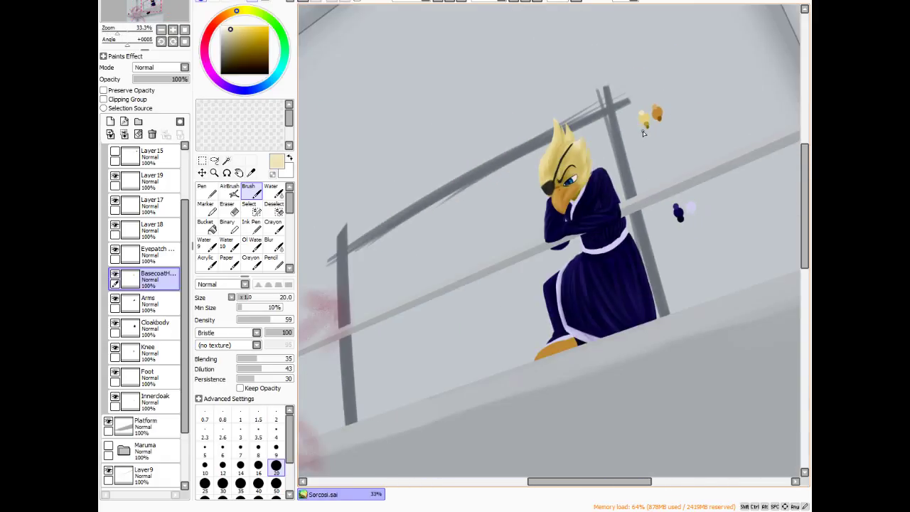
pyautogui.scroll(-2, 652, 113)
pyautogui.scroll(2, 653, 109)
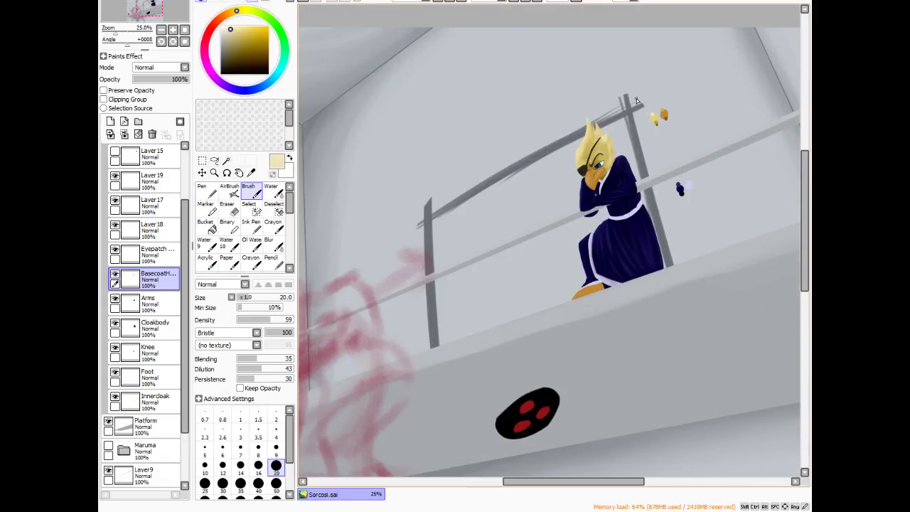
pyautogui.scroll(1, 619, 209)
pyautogui.scroll(1, 635, 207)
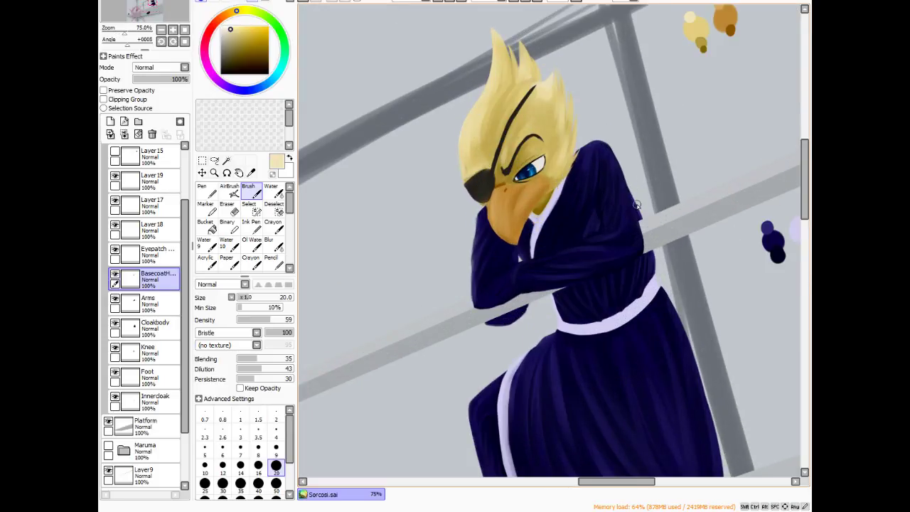
pyautogui.scroll(-1, 637, 205)
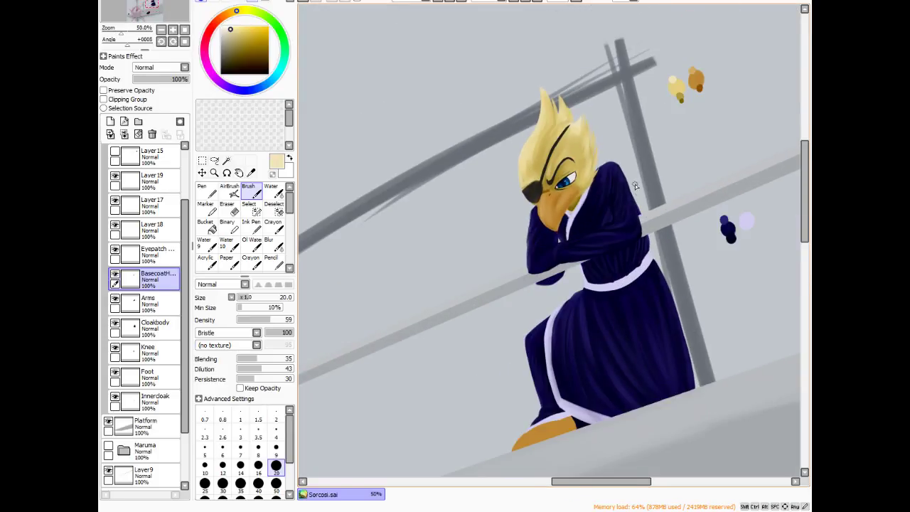
pyautogui.scroll(-3, 635, 185)
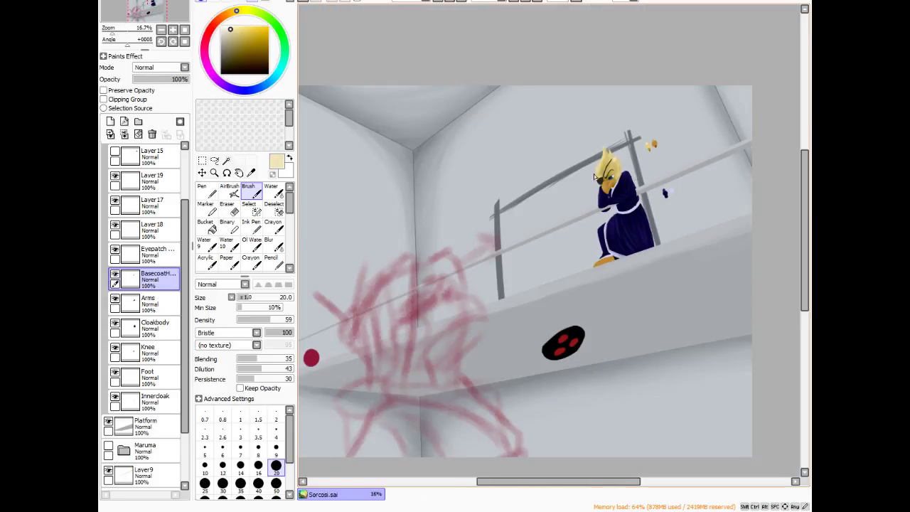
pyautogui.scroll(5, 629, 174)
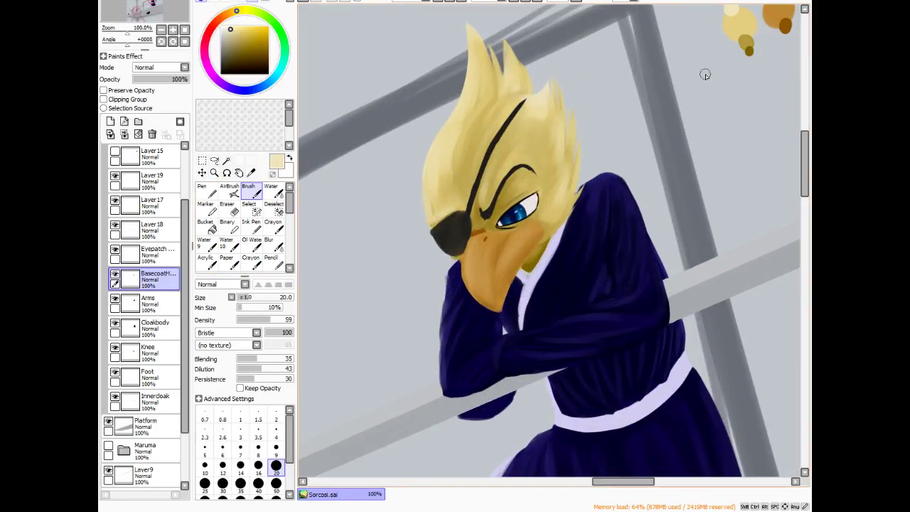
# - Shade the front and lower rear edges of the beak in dark orange-brown, and blend with base orange
pyautogui.keyDown('alt'); pyautogui.click(773, 20); pyautogui.keyUp('alt')
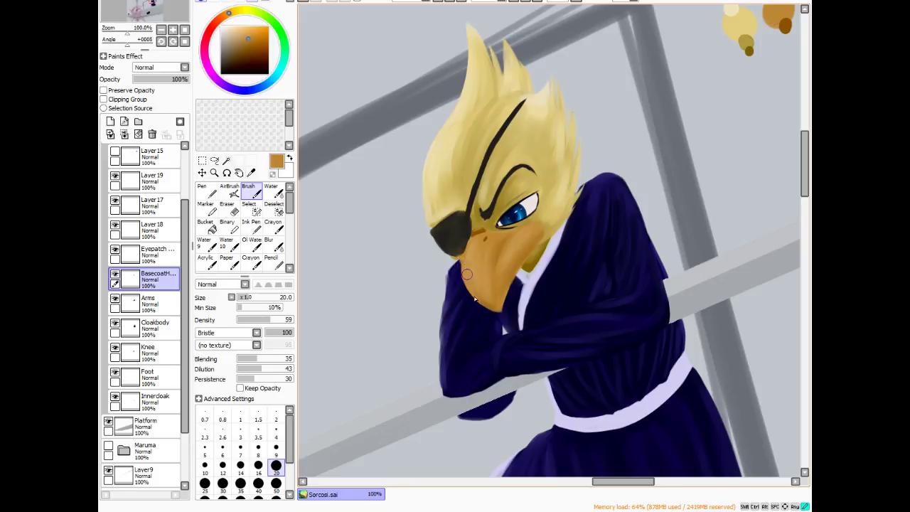
pyautogui.keyDown('alt'); pyautogui.click(785, 26); pyautogui.keyUp('alt')
pyautogui.moveTo(467, 268)
pyautogui.mouseDown()
pyautogui.moveTo(473, 295)
pyautogui.moveTo(472, 285)
pyautogui.mouseUp()
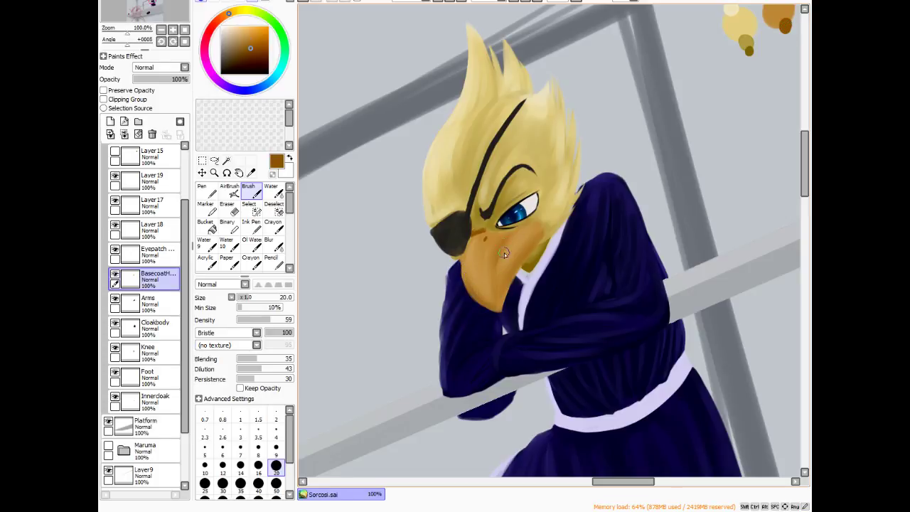
pyautogui.moveTo(512, 267); pyautogui.dragTo(501, 315)
pyautogui.moveTo(508, 281); pyautogui.dragTo(505, 292)
pyautogui.keyDown('alt'); pyautogui.click(773, 19); pyautogui.keyUp('alt')
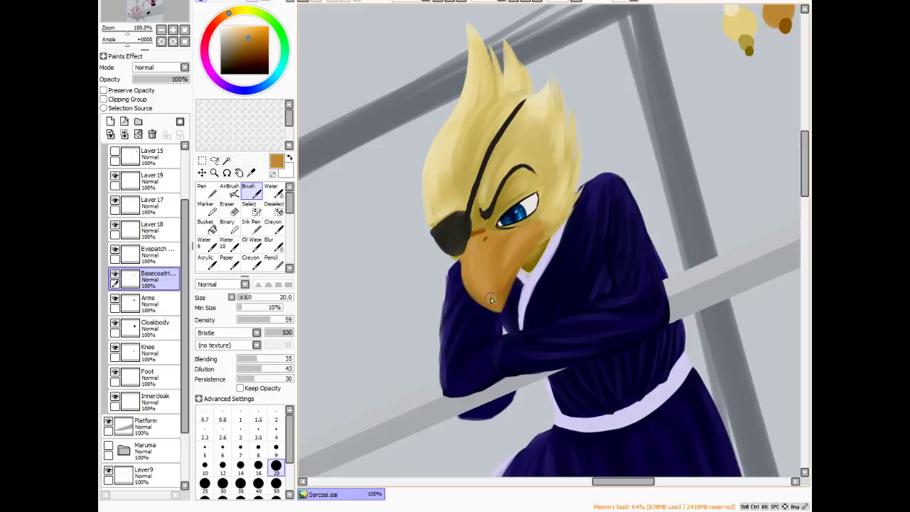
# - Brush light-orange highlights onto the beak and soften them with base orange from below the eye toward its middle
pyautogui.scroll(1, 805, 163)
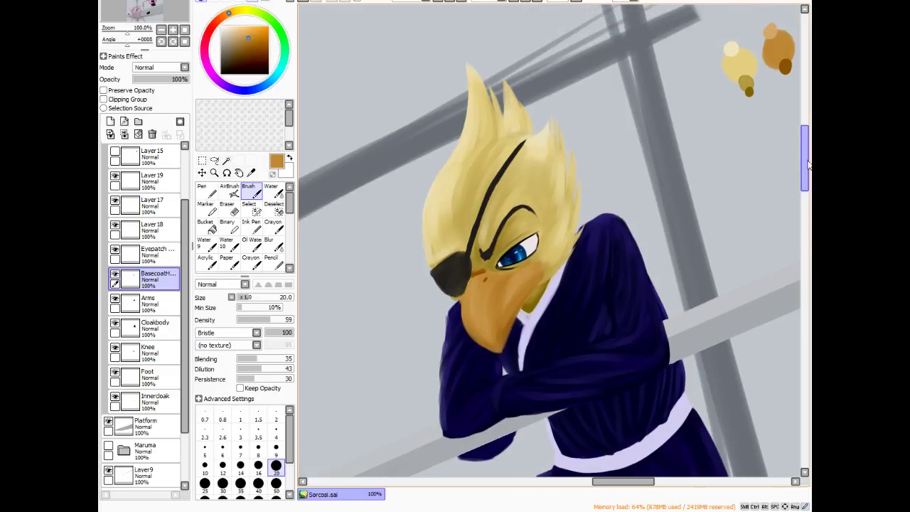
pyautogui.keyDown('alt'); pyautogui.click(775, 31); pyautogui.keyUp('alt')
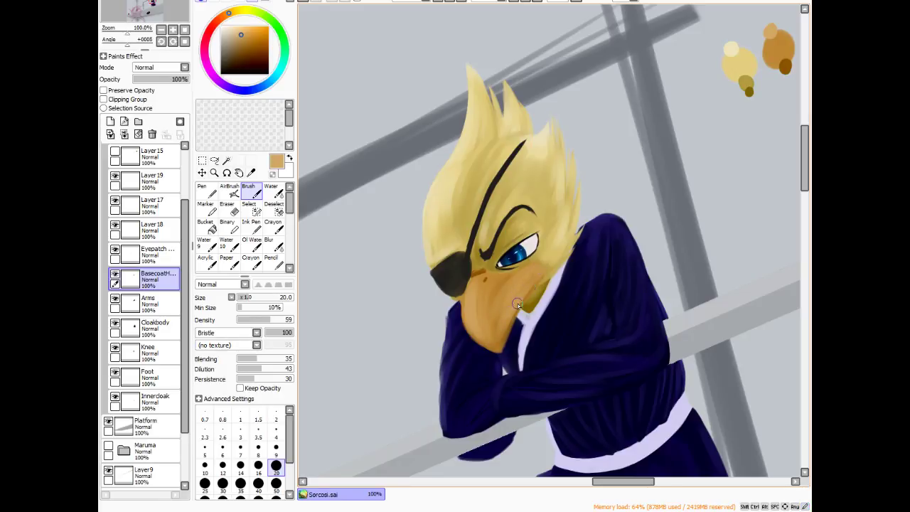
pyautogui.keyDown('alt'); pyautogui.click(773, 60); pyautogui.keyUp('alt')
pyautogui.moveTo(532, 275)
pyautogui.mouseDown()
pyautogui.moveTo(500, 322)
pyautogui.moveTo(488, 311)
pyautogui.mouseUp()
# - Darken the beak's upper edge below the eye and its front with brown, and blend its middle with base and light orange
pyautogui.keyDown('alt'); pyautogui.click(784, 70); pyautogui.keyUp('alt')
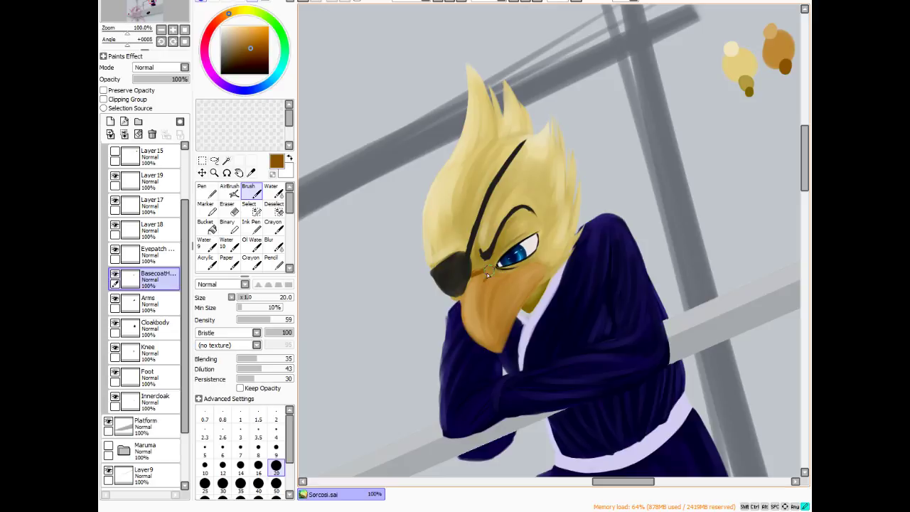
pyautogui.moveTo(491, 272); pyautogui.dragTo(506, 275)
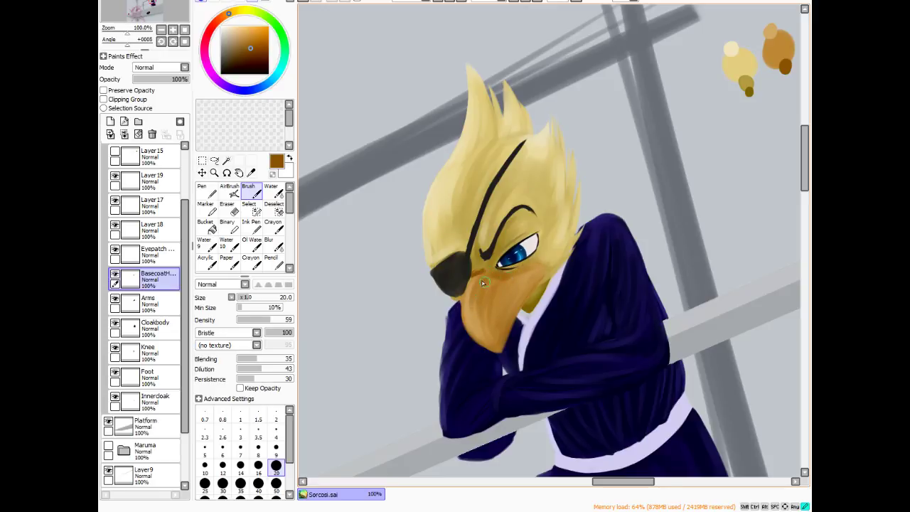
pyautogui.moveTo(474, 331); pyautogui.dragTo(476, 300)
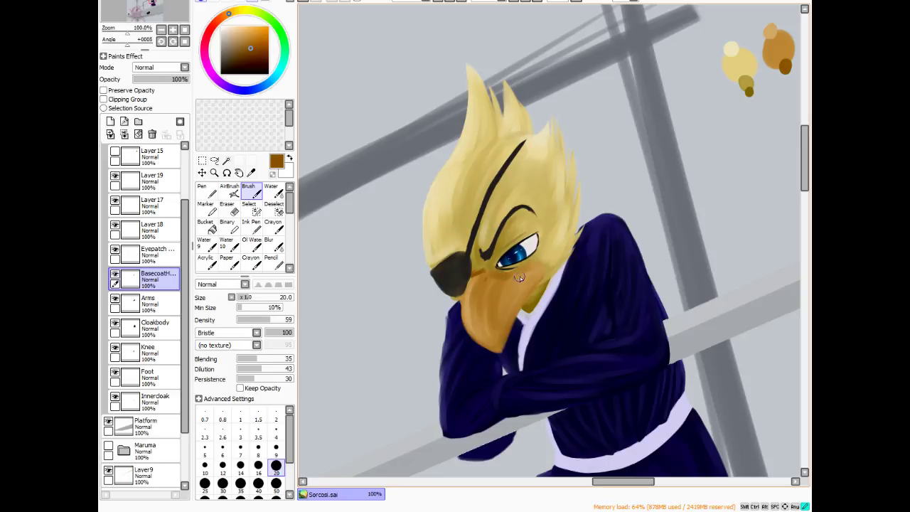
pyautogui.keyDown('alt'); pyautogui.click(776, 50); pyautogui.keyUp('alt')
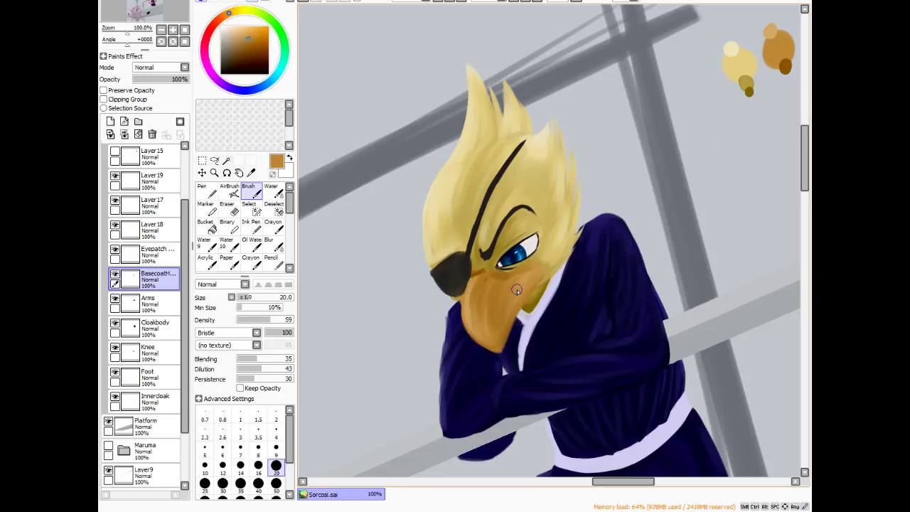
pyautogui.moveTo(478, 281)
pyautogui.mouseDown()
pyautogui.moveTo(477, 305)
pyautogui.moveTo(469, 289)
pyautogui.moveTo(477, 282)
pyautogui.moveTo(469, 320)
pyautogui.moveTo(482, 282)
pyautogui.moveTo(490, 315)
pyautogui.mouseUp()
pyautogui.keyDown('alt'); pyautogui.click(785, 68); pyautogui.keyUp('alt')
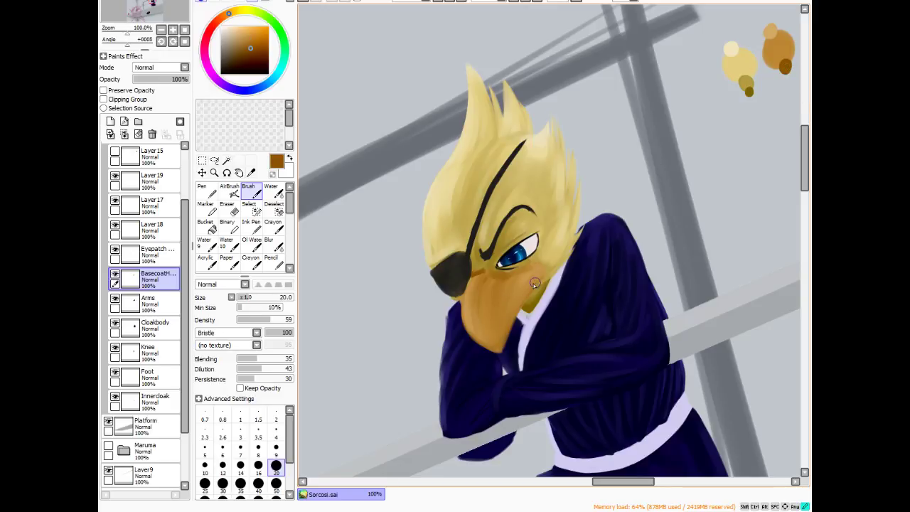
pyautogui.keyDown('alt'); pyautogui.click(773, 34); pyautogui.keyUp('alt')
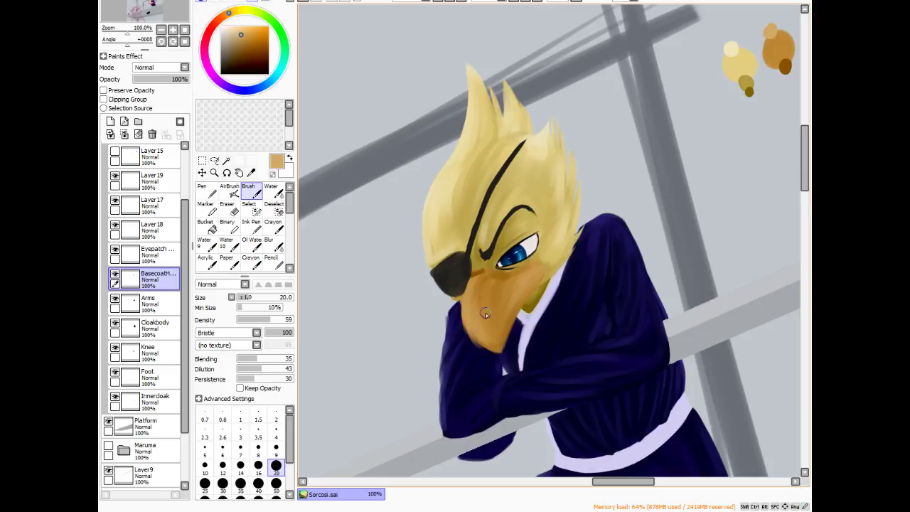
# - Rotate the canvas and erase along the front edge of the beak at size 20 to clean up its curve
pyautogui.press('e')
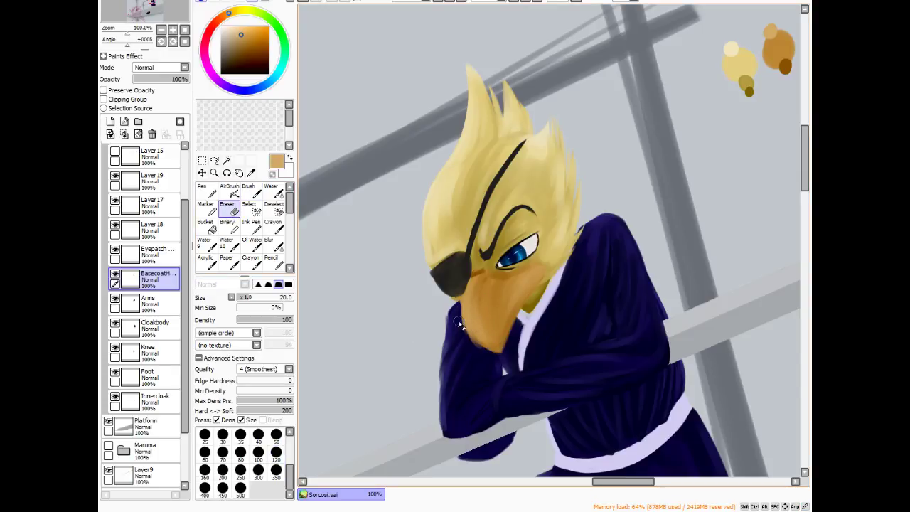
pyautogui.moveTo(458, 315)
pyautogui.mouseDown()
pyautogui.moveTo(471, 342)
pyautogui.moveTo(402, 349)
pyautogui.moveTo(405, 231)
pyautogui.mouseUp()
pyautogui.hotkey('alt', 'space')
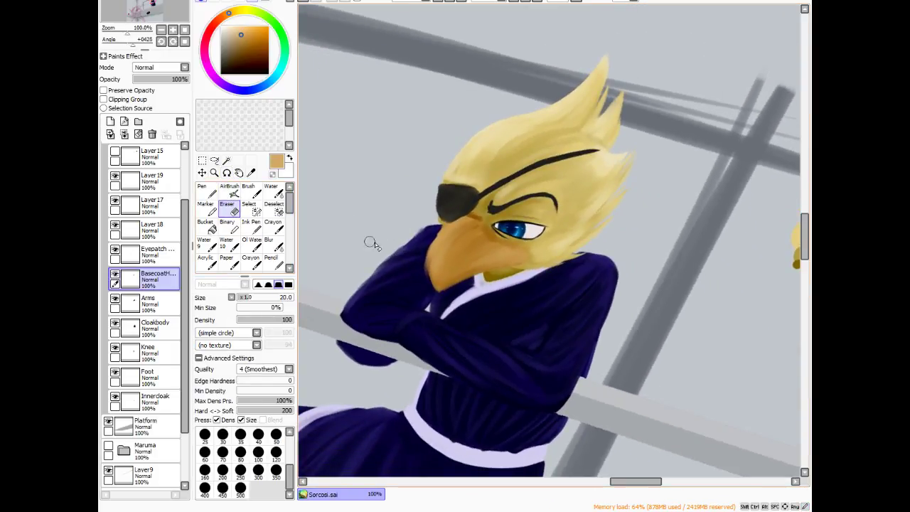
pyautogui.moveTo(430, 233)
pyautogui.mouseDown()
pyautogui.moveTo(420, 268)
pyautogui.moveTo(424, 286)
pyautogui.moveTo(427, 243)
pyautogui.moveTo(426, 288)
pyautogui.mouseUp()
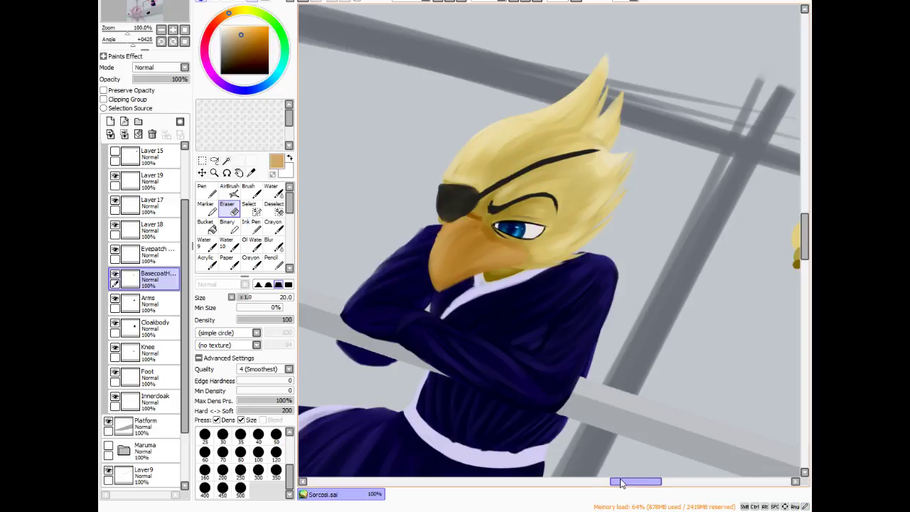
# - Brush light orange along the beak's front edge, and add paler orange highlights along its upper ridge
pyautogui.moveTo(620, 483); pyautogui.dragTo(626, 484)
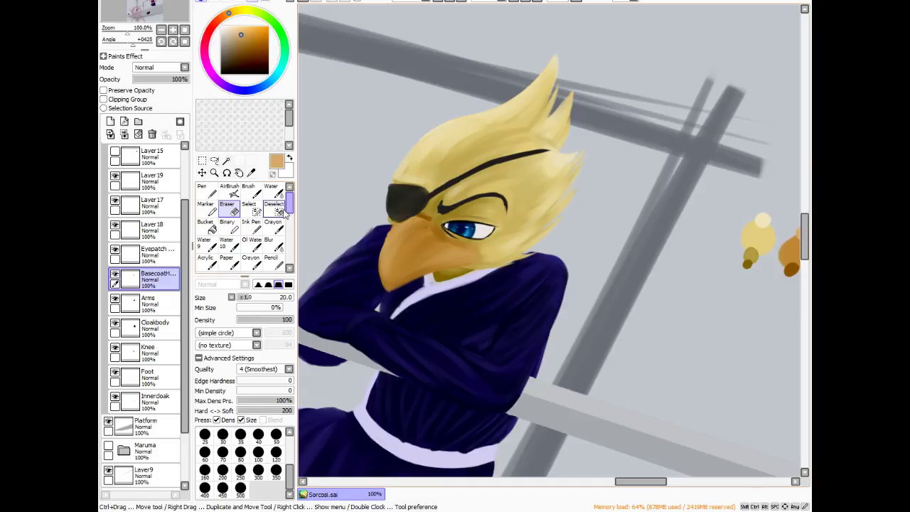
pyautogui.click(249, 191)
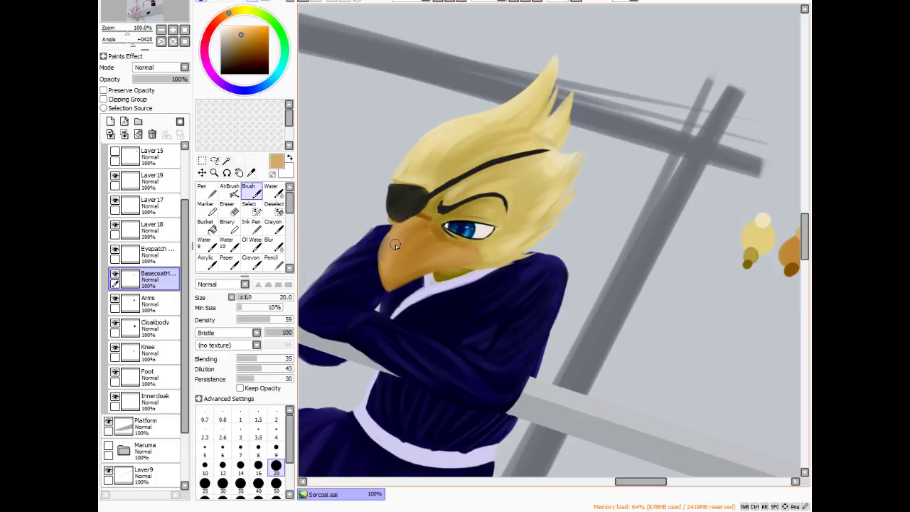
pyautogui.moveTo(389, 243)
pyautogui.mouseDown()
pyautogui.moveTo(383, 281)
pyautogui.moveTo(410, 228)
pyautogui.moveTo(387, 258)
pyautogui.moveTo(396, 229)
pyautogui.mouseUp()
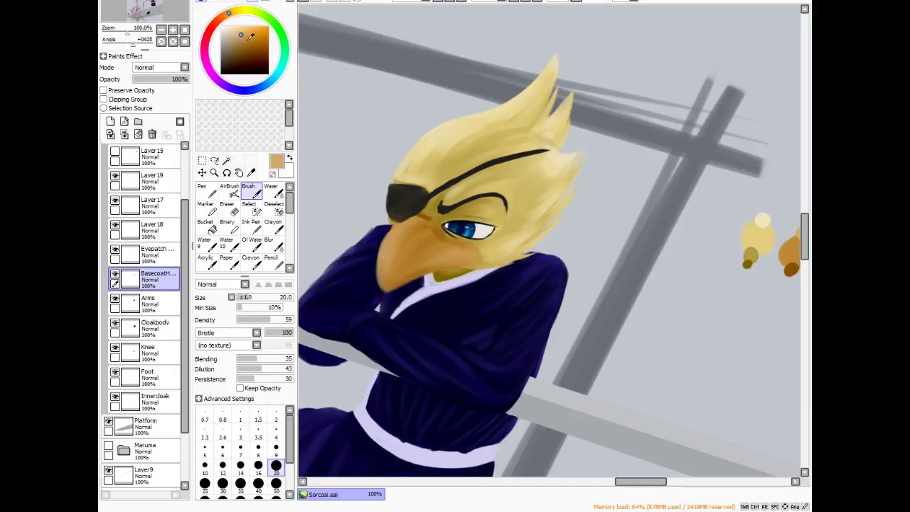
pyautogui.keyDown('alt'); pyautogui.click(422, 248); pyautogui.keyUp('alt')
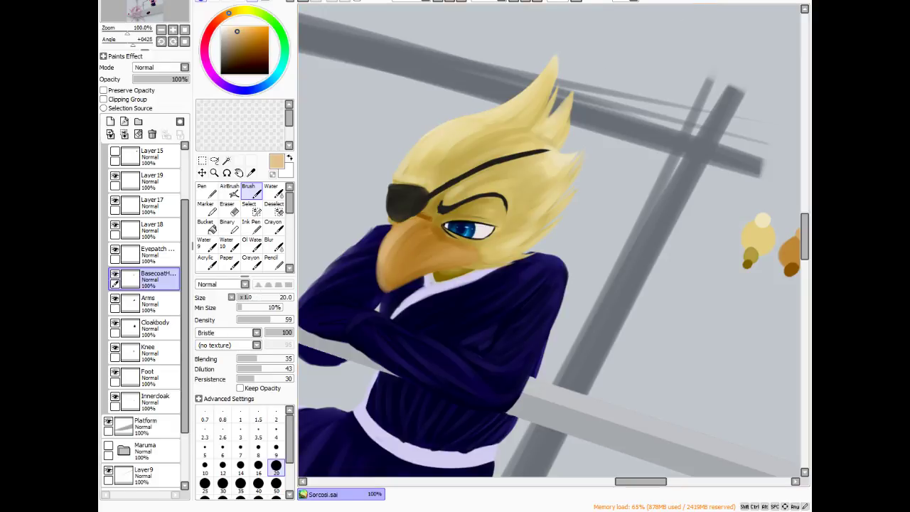
# - Reset the canvas rotation and examine the finished head and beak within the whole scene
pyautogui.scroll(-3, 670, 124)
pyautogui.scroll(1, 670, 124)
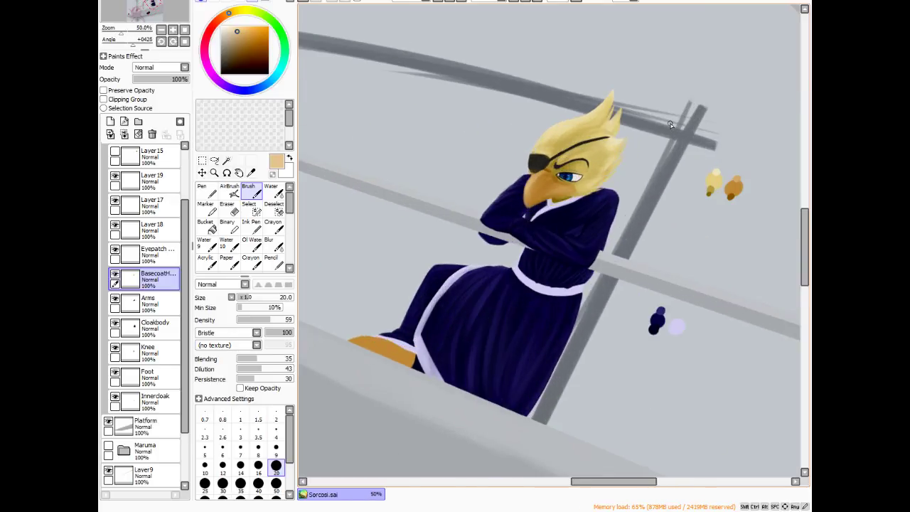
pyautogui.click(502, 3)
pyautogui.click(497, 19)
pyautogui.scroll(-4, 610, 108)
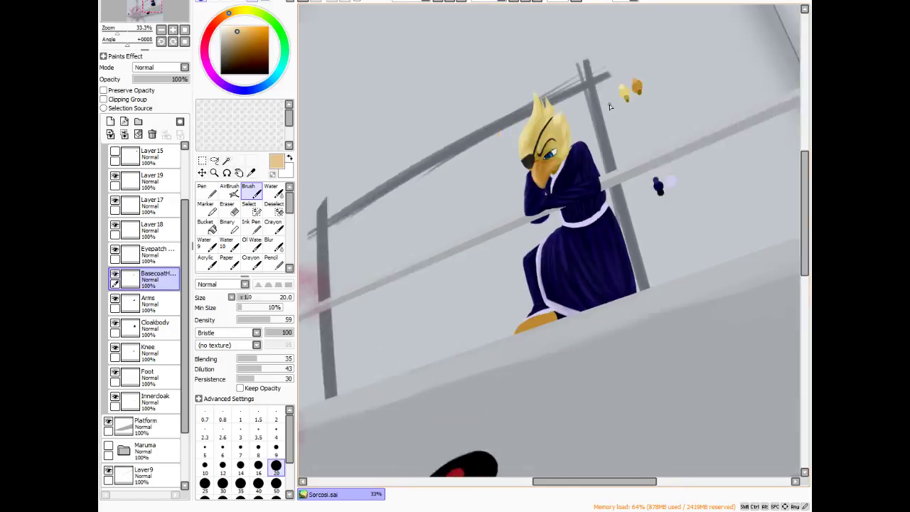
pyautogui.scroll(1, 610, 108)
pyautogui.moveTo(620, 481); pyautogui.dragTo(597, 481)
pyautogui.moveTo(808, 240); pyautogui.dragTo(808, 226)
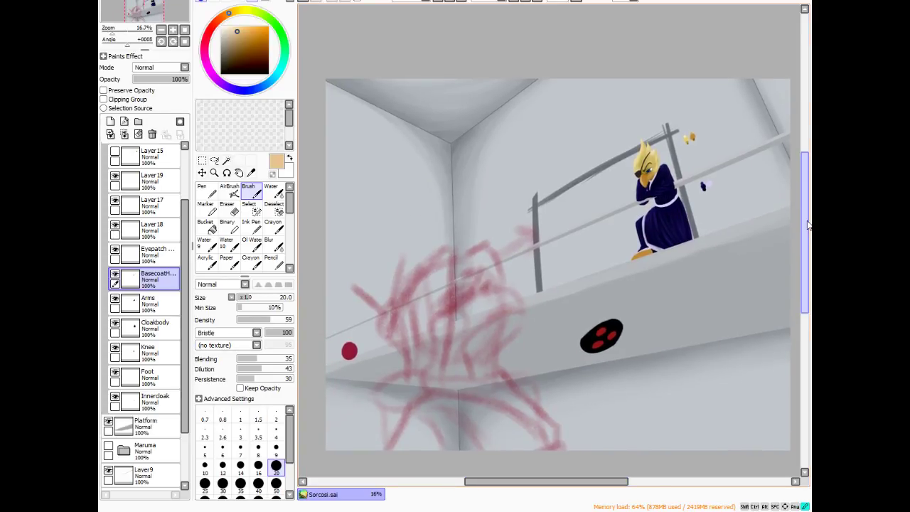